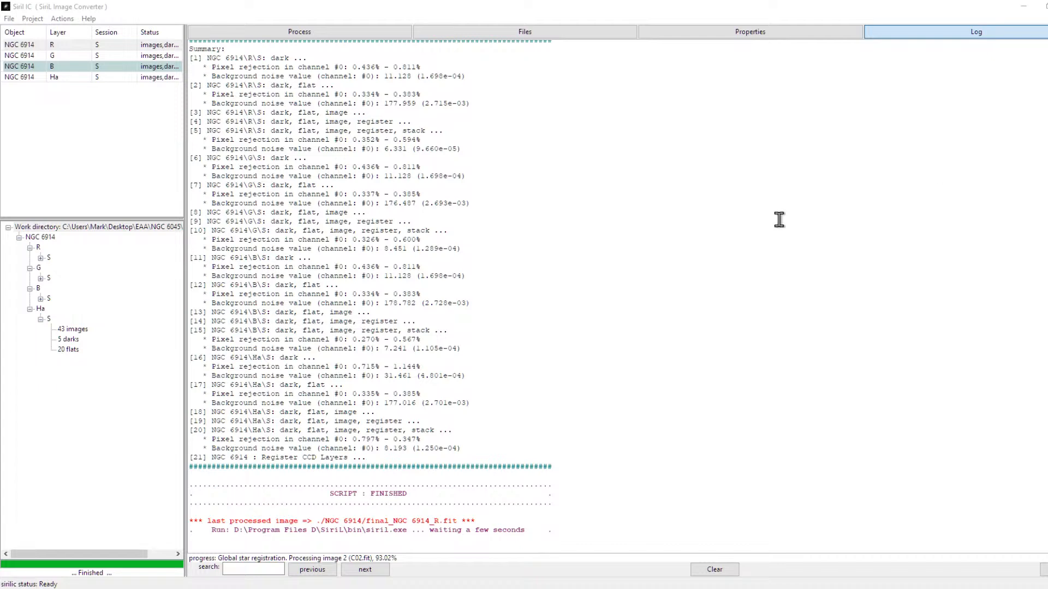
- Examine the G layer's light, dark and flat file lists for NGC 6914
left_click(112, 45, "ctrl")
left_click(110, 54, "ctrl")
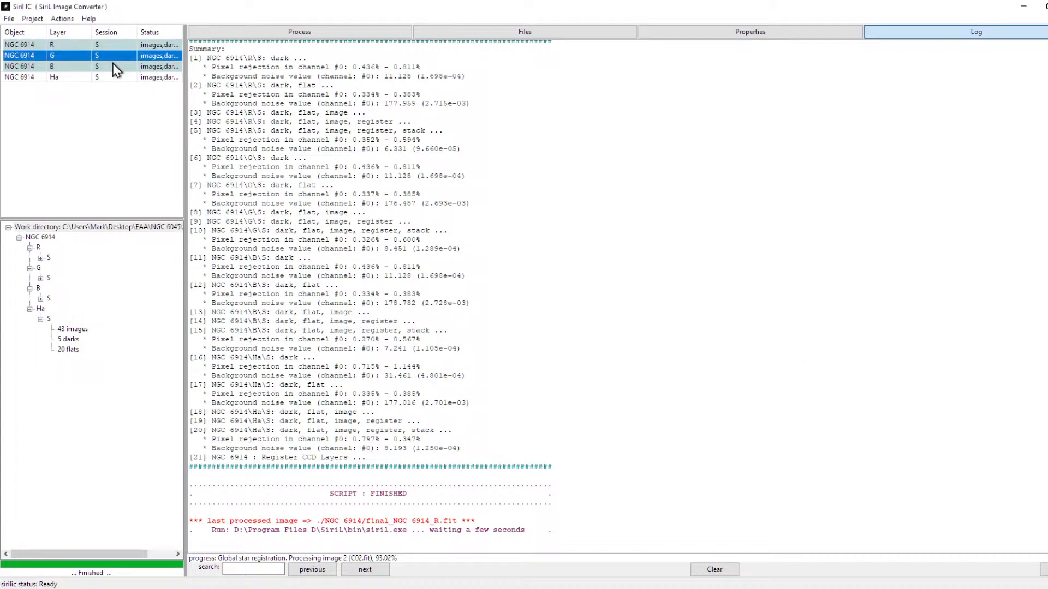
left_click(309, 34)
left_click(489, 35)
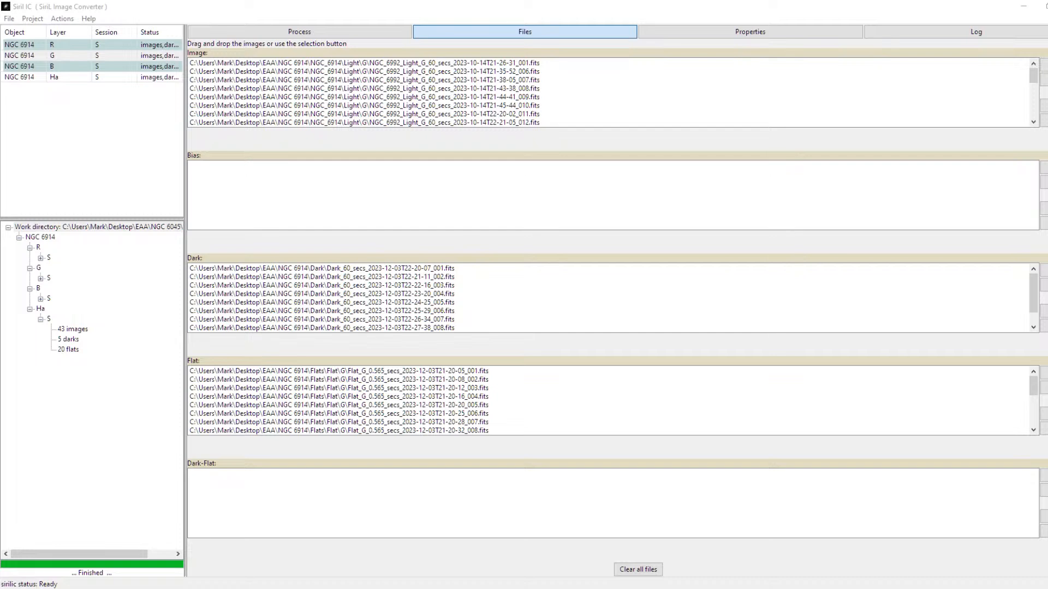
- Switch to Siril and inspect the stacked final_NGC 6914_Ha.fit image, including its black rotated borders
left_click_drag(1047, 53, 492, 1)
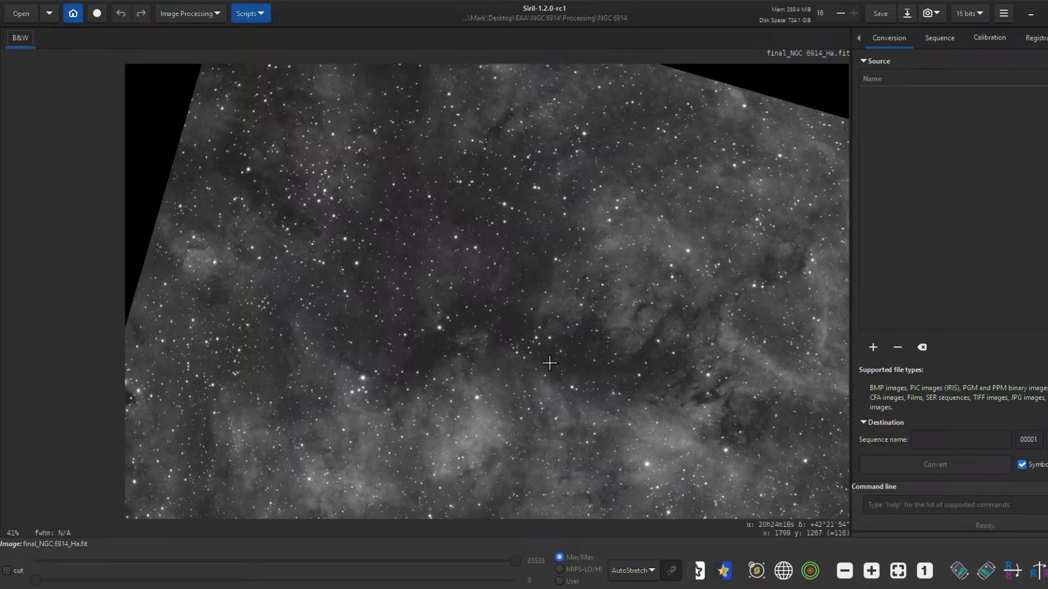
scroll(544, 374, "down", 4)
scroll(631, 390, "up", 2)
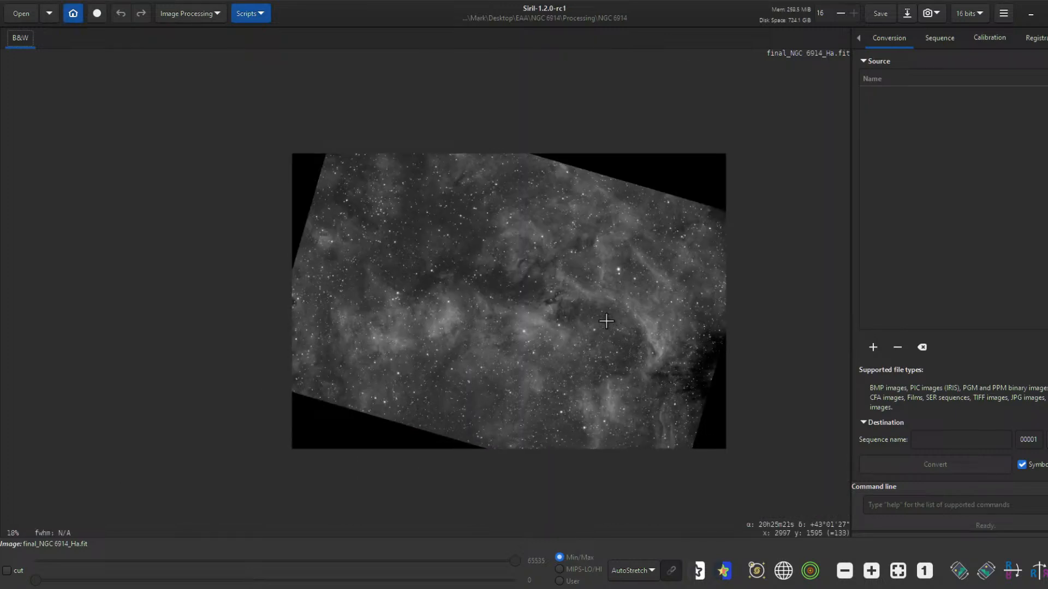
left_click_drag(596, 320, 554, 334)
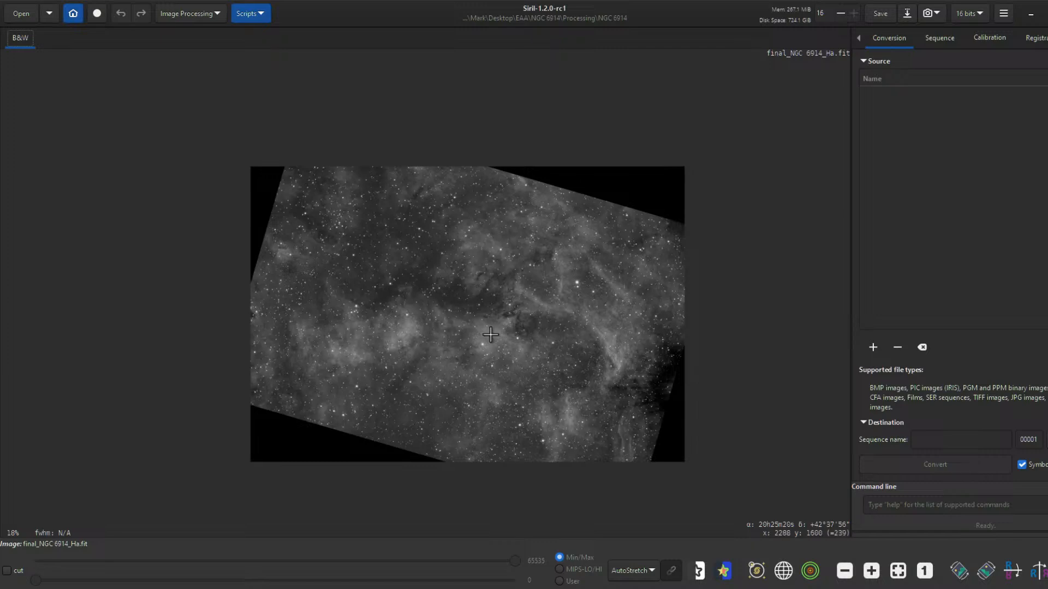
scroll(489, 337, "up", 1)
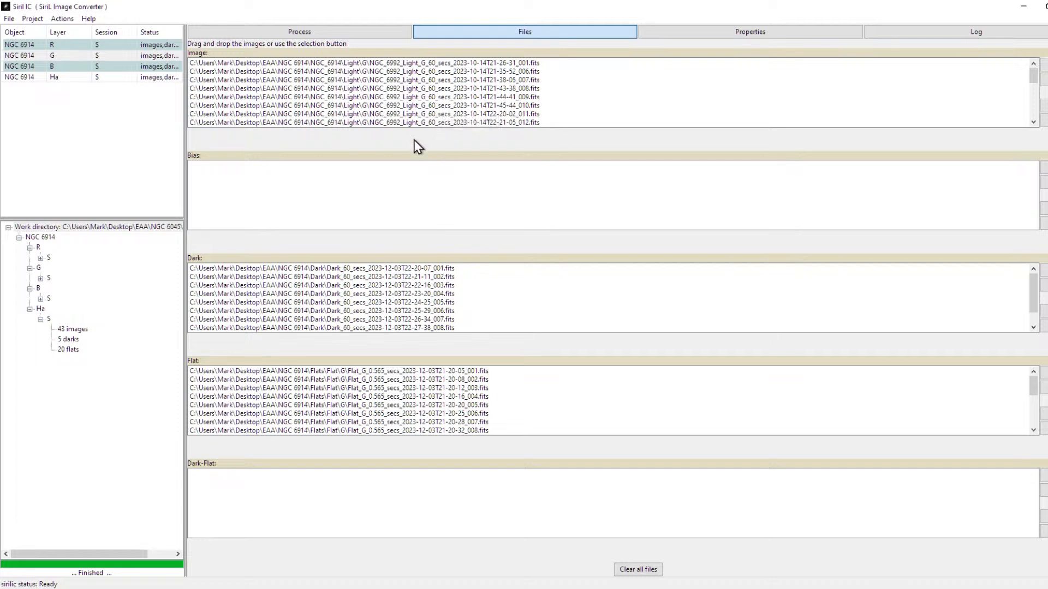
- Switch to Siril IC, examine the Ha layer's image, dark and flat file lists, and minimize it
left_click(140, 66)
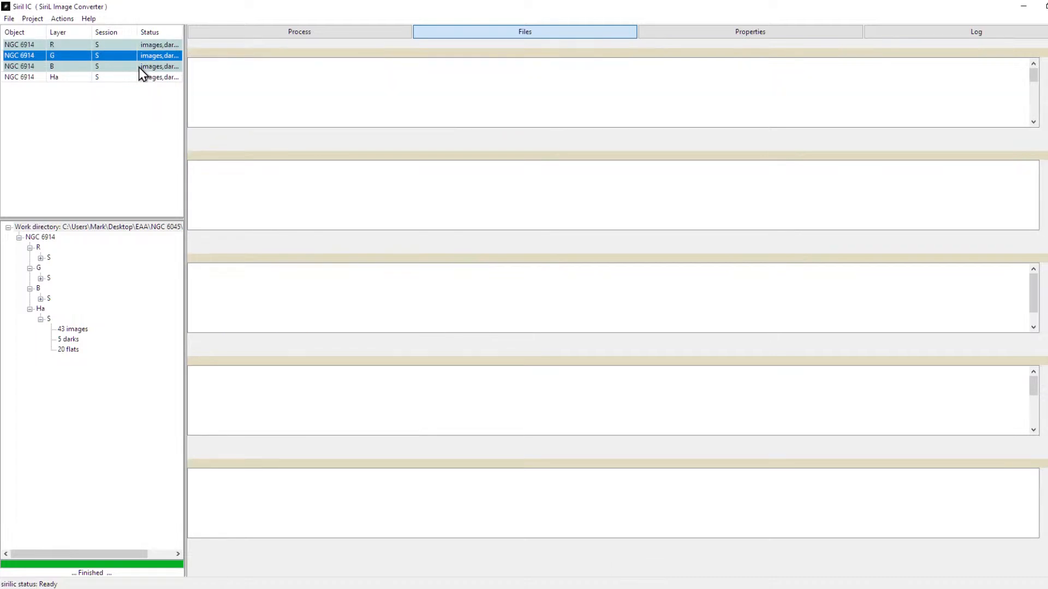
left_click(141, 77)
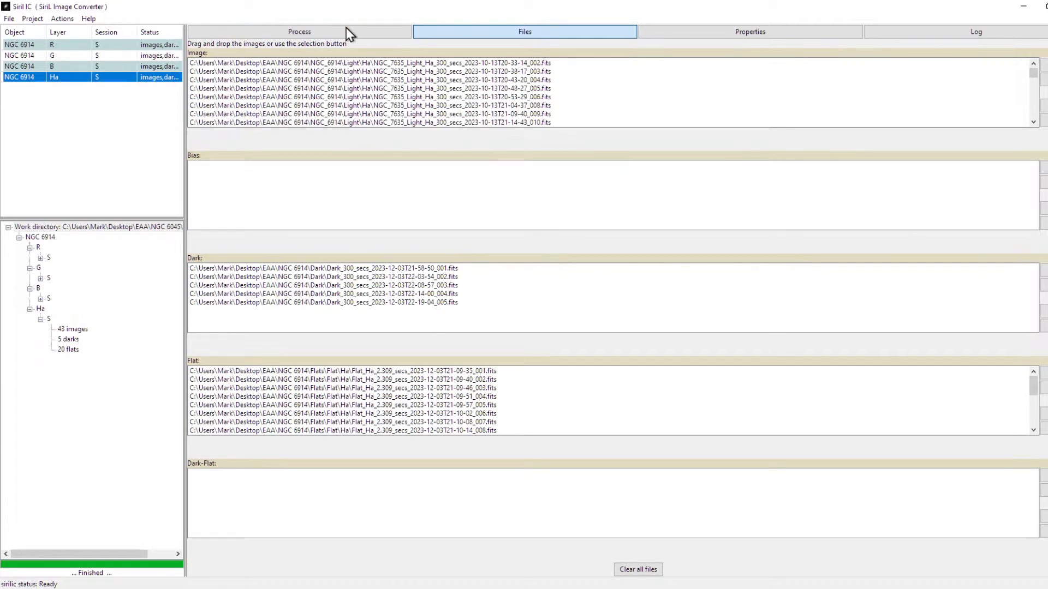
left_click(1024, 10)
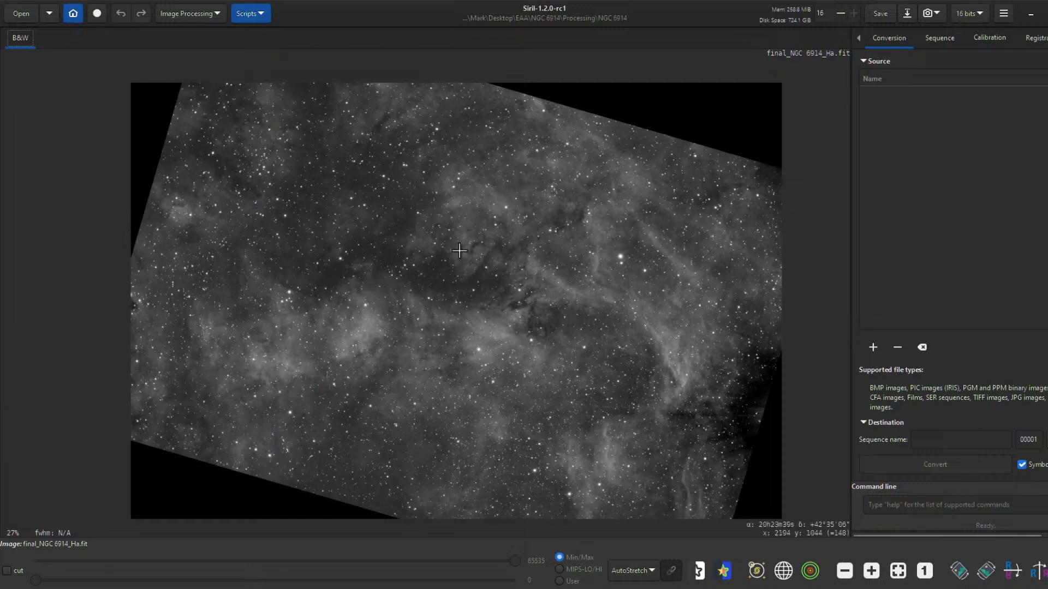
left_click_drag(181, 109, 757, 407)
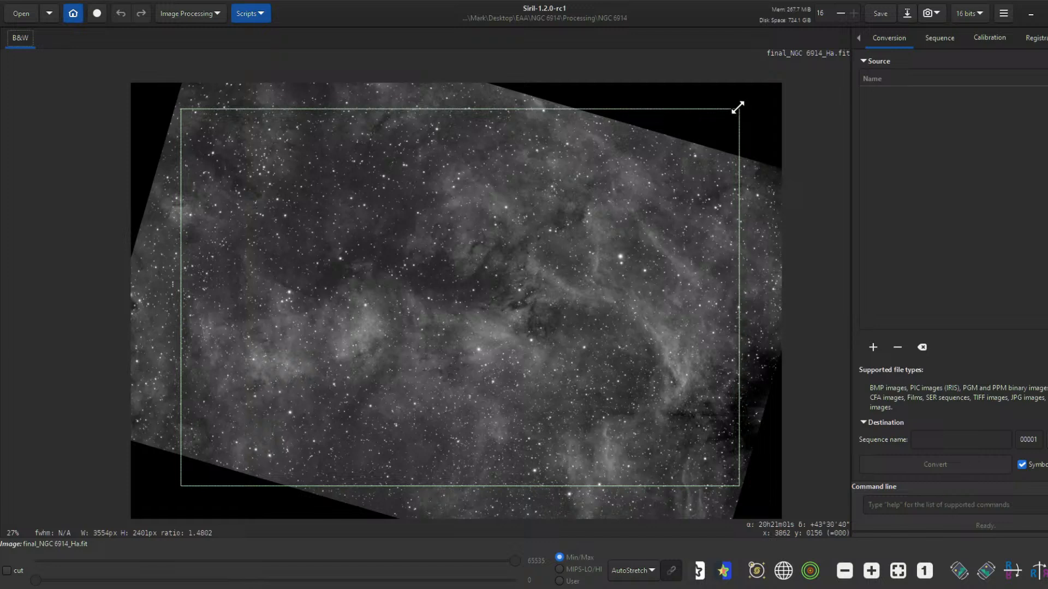
left_click_drag(738, 108, 736, 158)
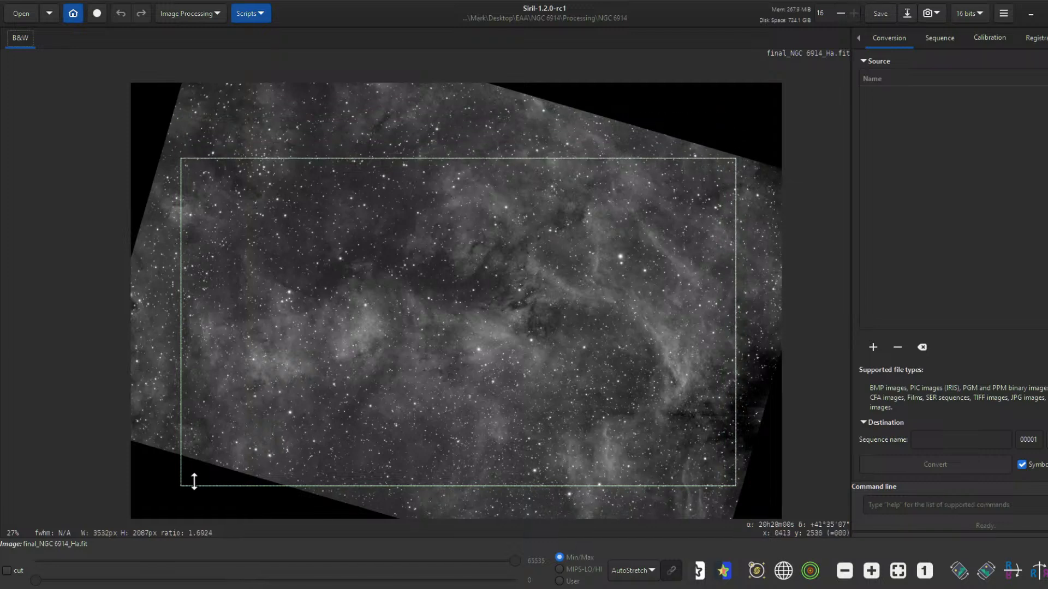
left_click_drag(180, 484, 179, 454)
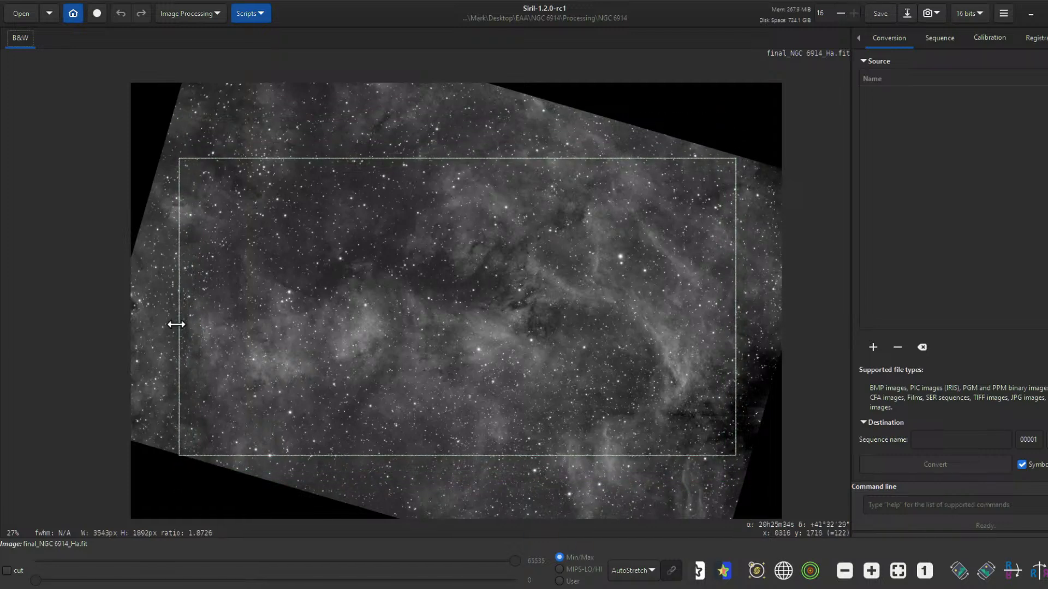
mouse_move(182, 159)
left_mouse_down()
mouse_move(178, 143)
mouse_move(177, 156)
left_mouse_up()
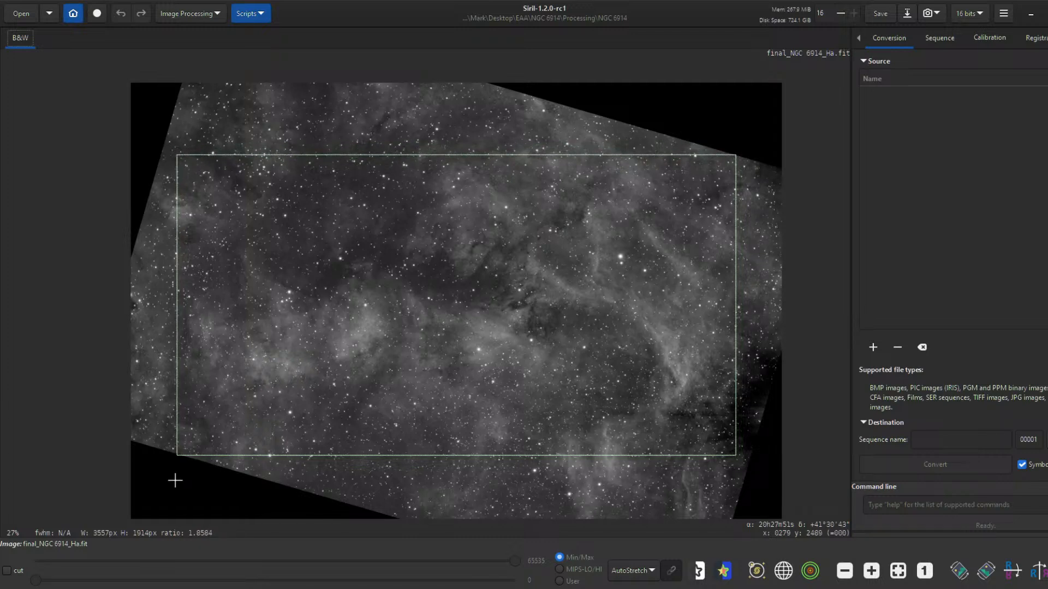
left_click_drag(174, 460, 181, 455)
left_click_drag(182, 155, 189, 145)
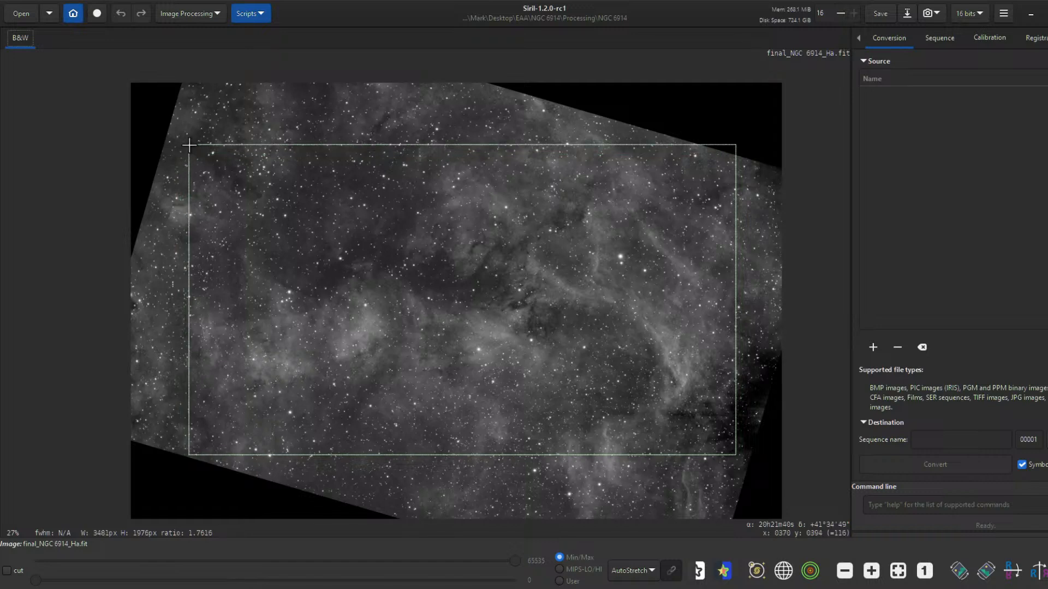
left_click(539, 99)
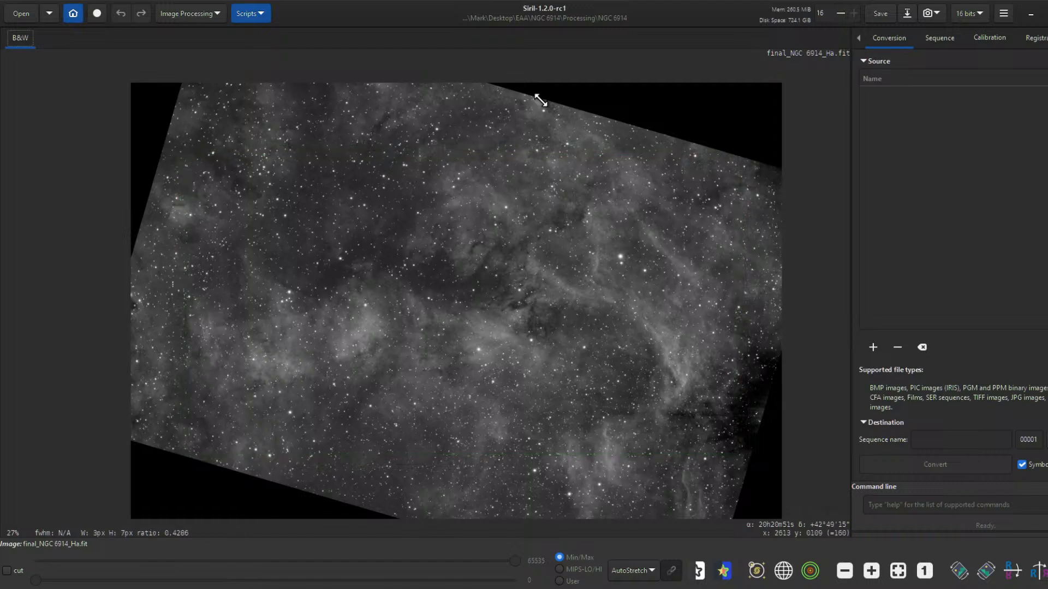
- Try a slight rotation of the Ha image with Rotate&Crop using Lanczos-4 interpolation, and undo it
left_click(213, 17)
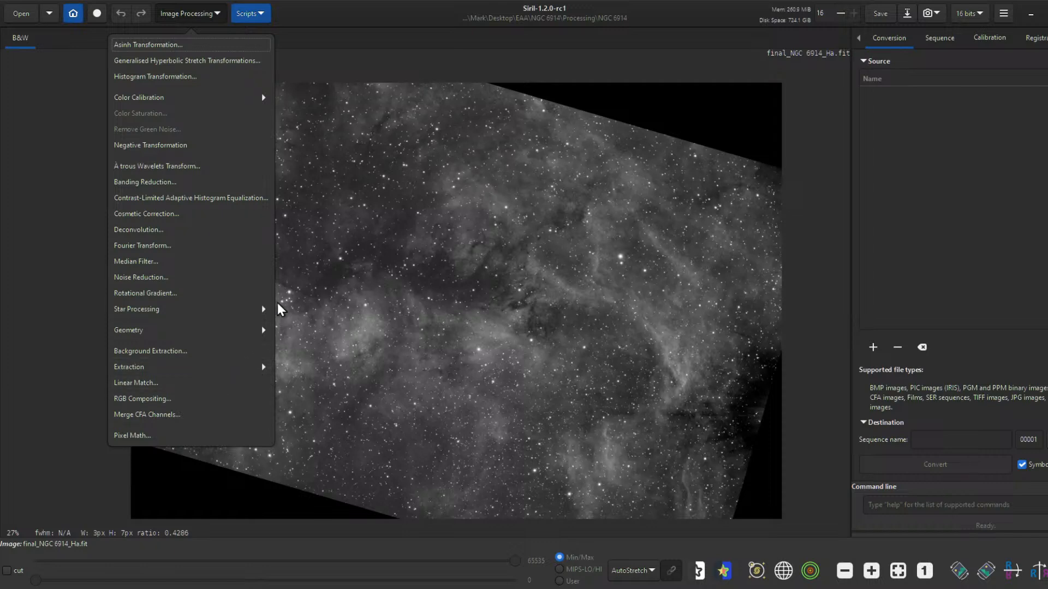
left_click(257, 329)
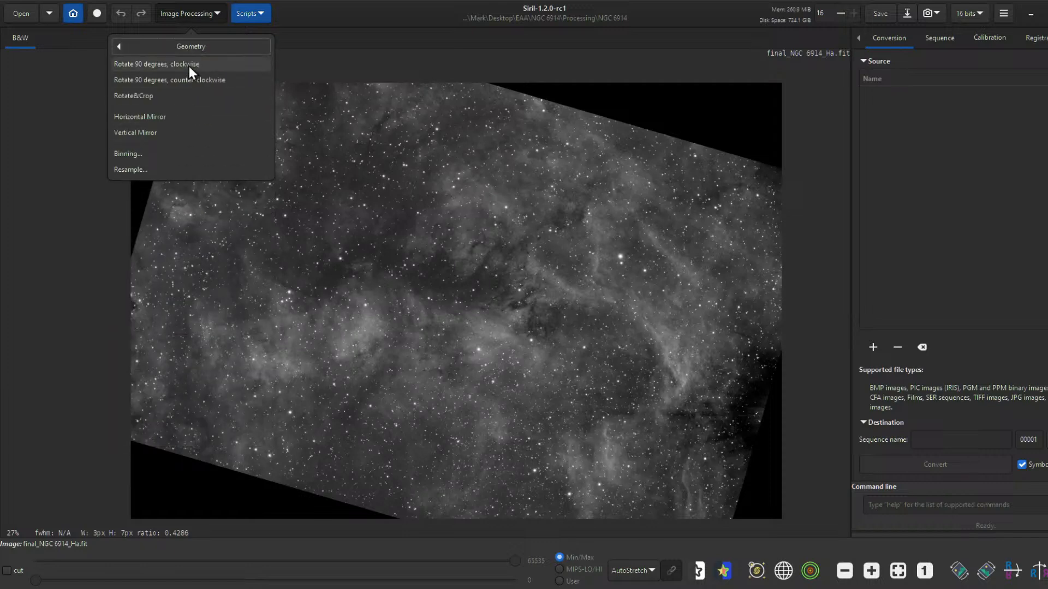
left_click(188, 96)
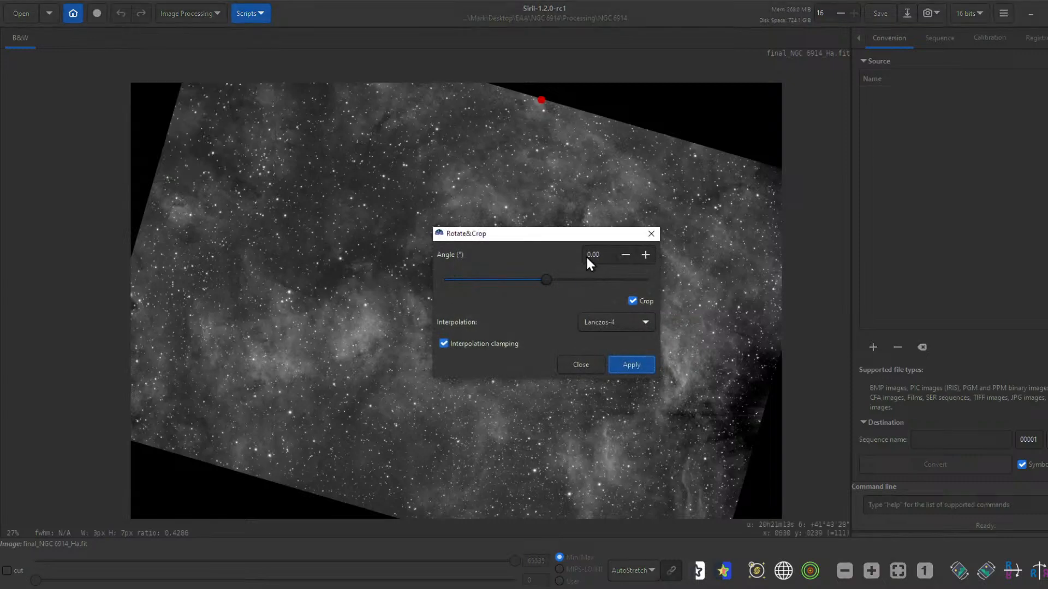
left_click_drag(548, 280, 542, 281)
left_click(627, 362)
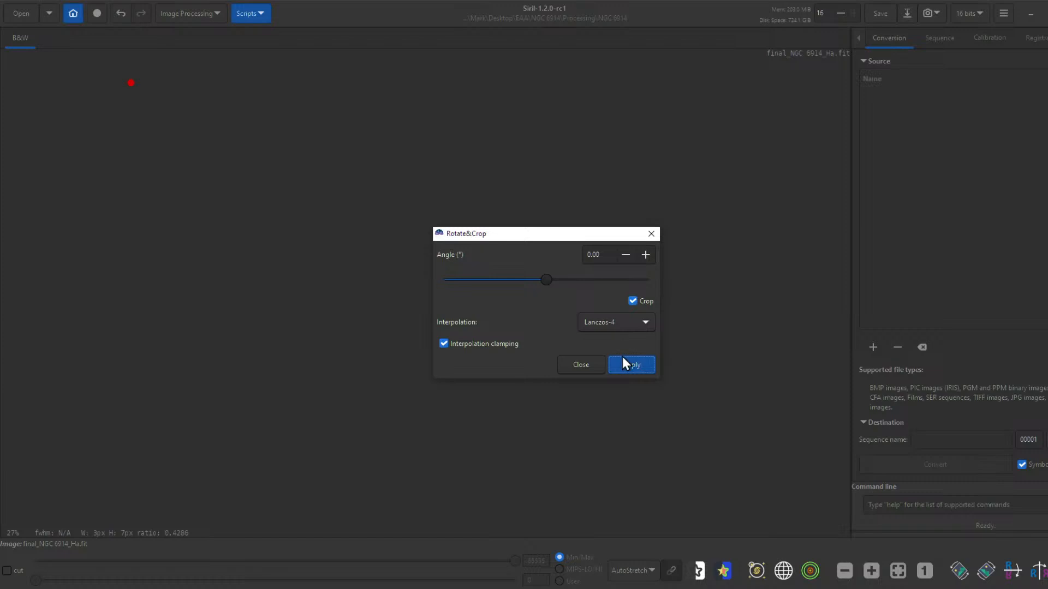
left_click(584, 364)
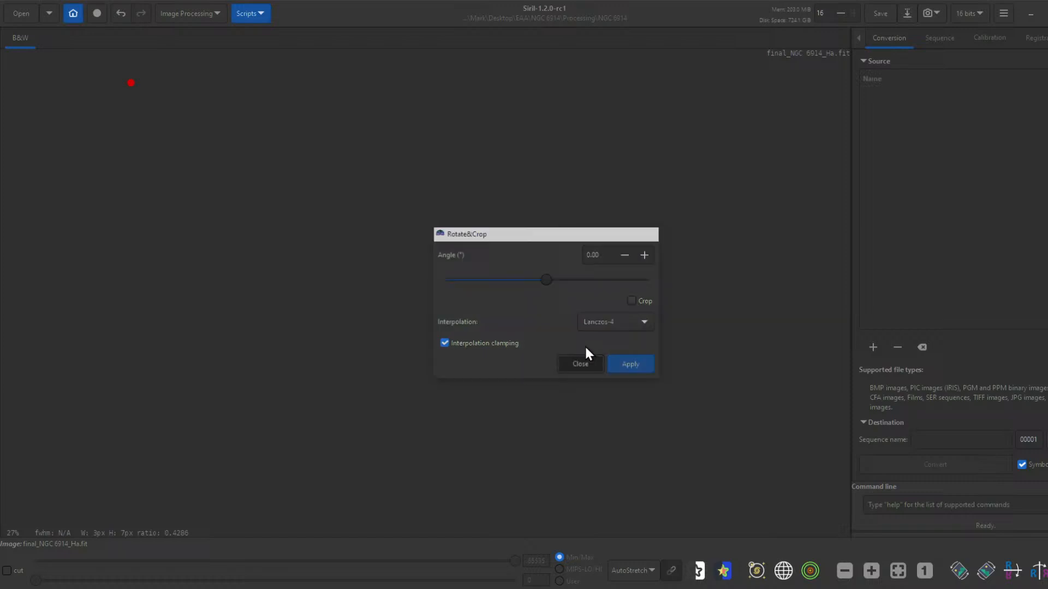
left_click(122, 13)
- Try rotating the whole Ha image by 6.03° using Rotate&Crop with Crop off, and undo the rotation
left_click(164, 13)
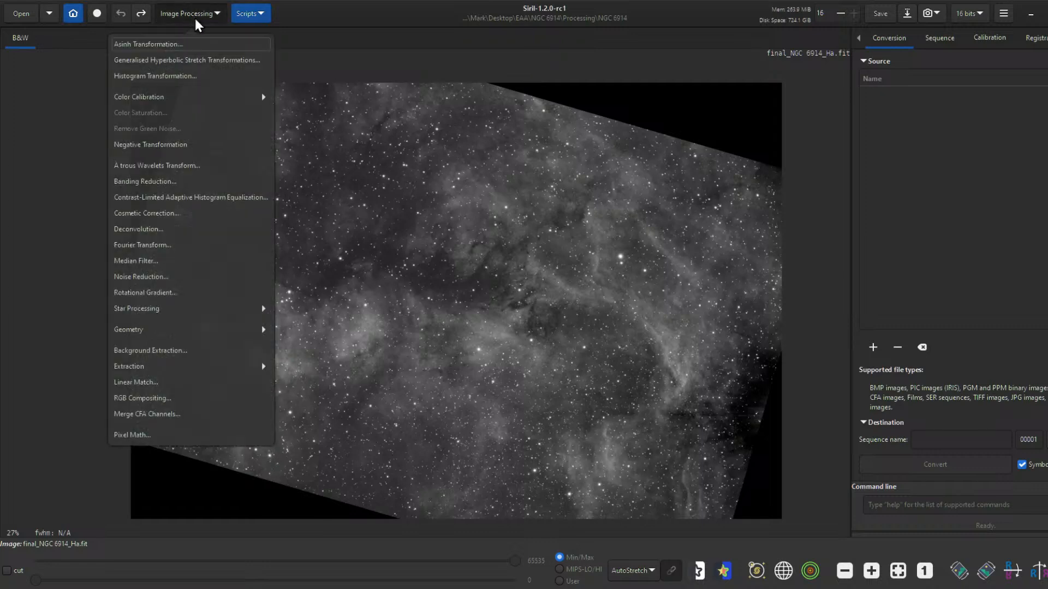
left_click(242, 329)
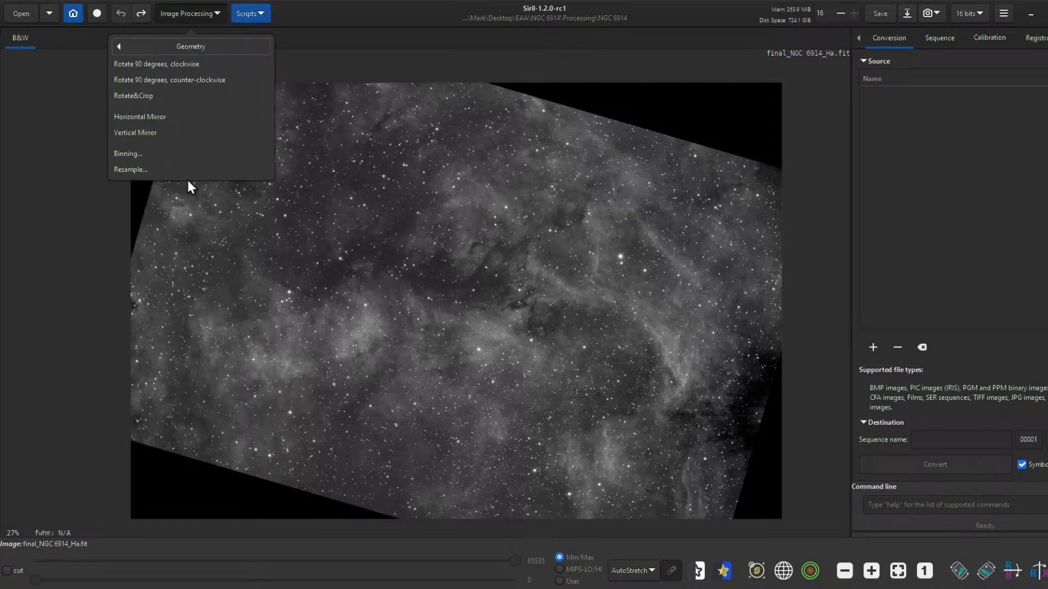
left_click(191, 96)
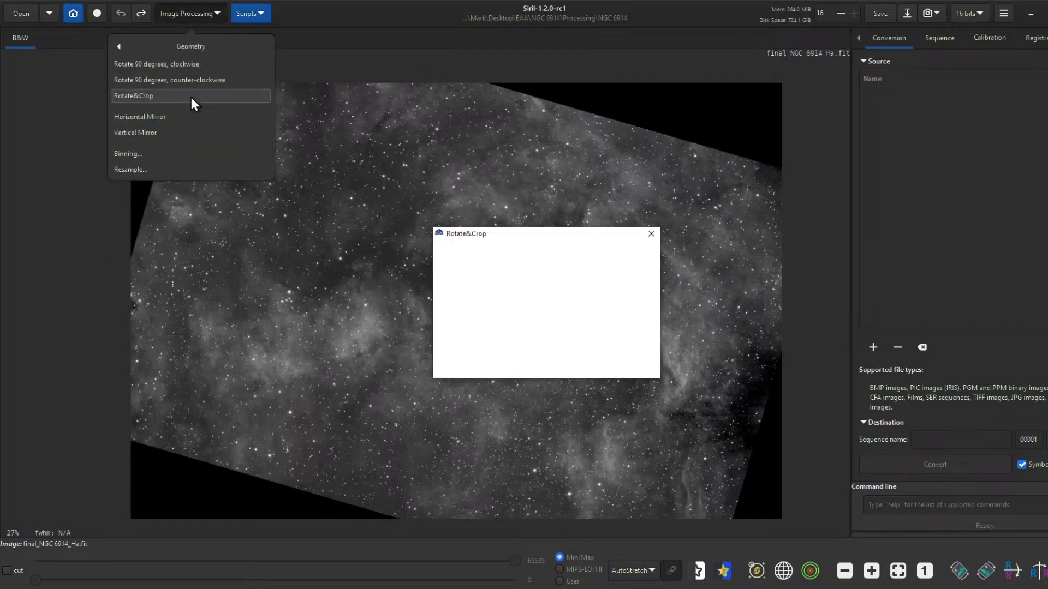
mouse_move(545, 280)
left_mouse_down()
mouse_move(536, 280)
mouse_move(548, 280)
left_mouse_up()
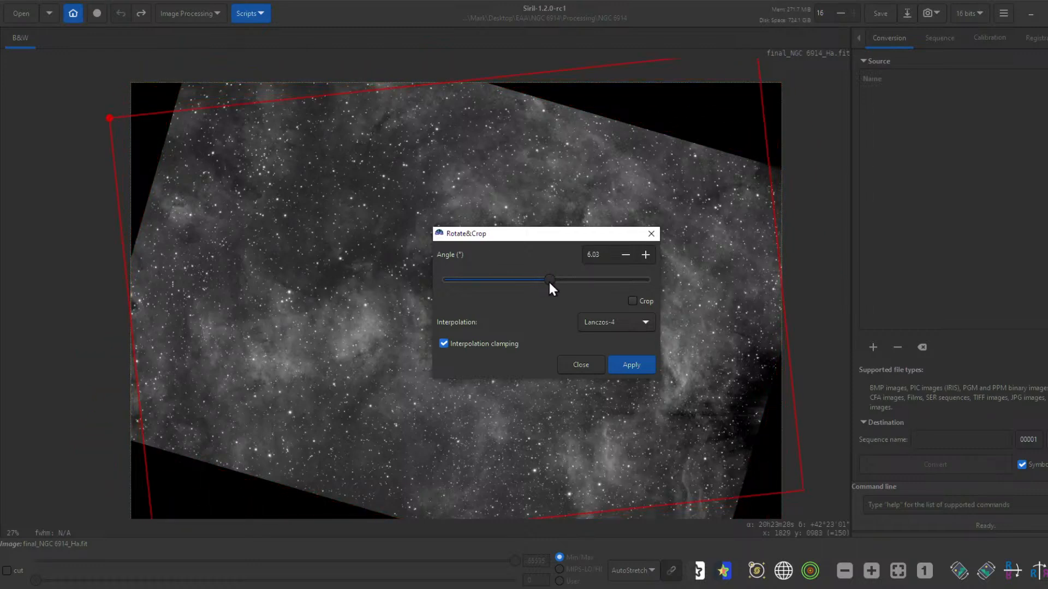
left_click(634, 365)
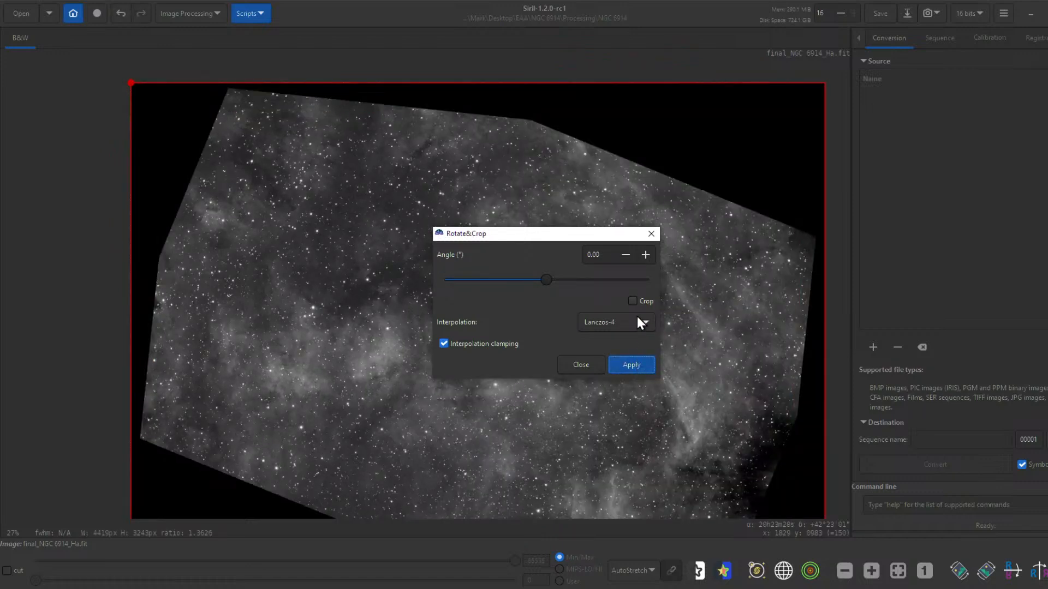
left_click(121, 14)
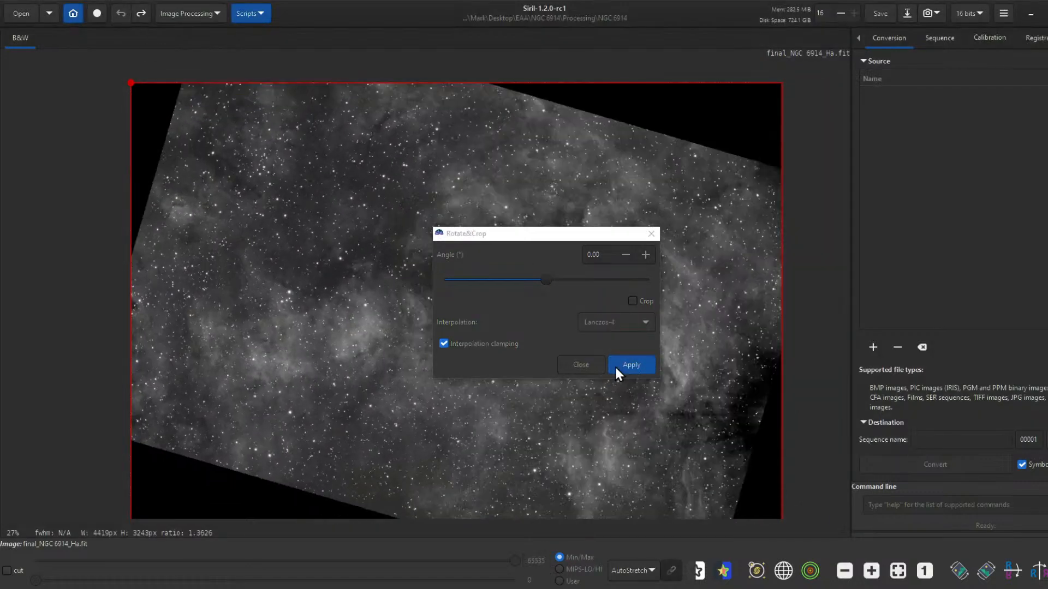
- Try rotating the Ha image by 18.10° with Crop off, close Rotate&Crop, and undo the rotation
left_click(558, 284)
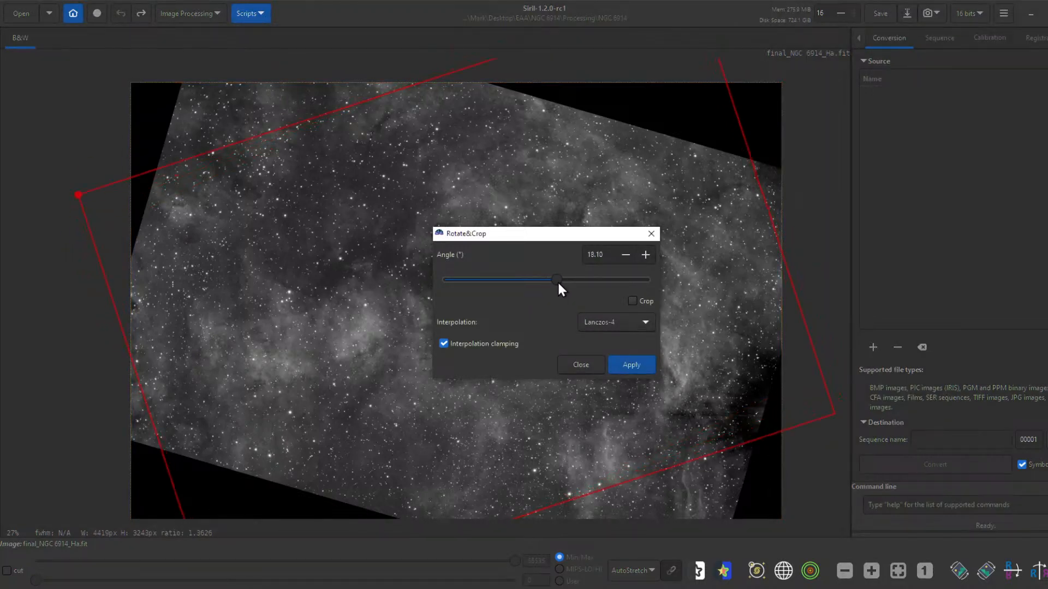
left_click(641, 359)
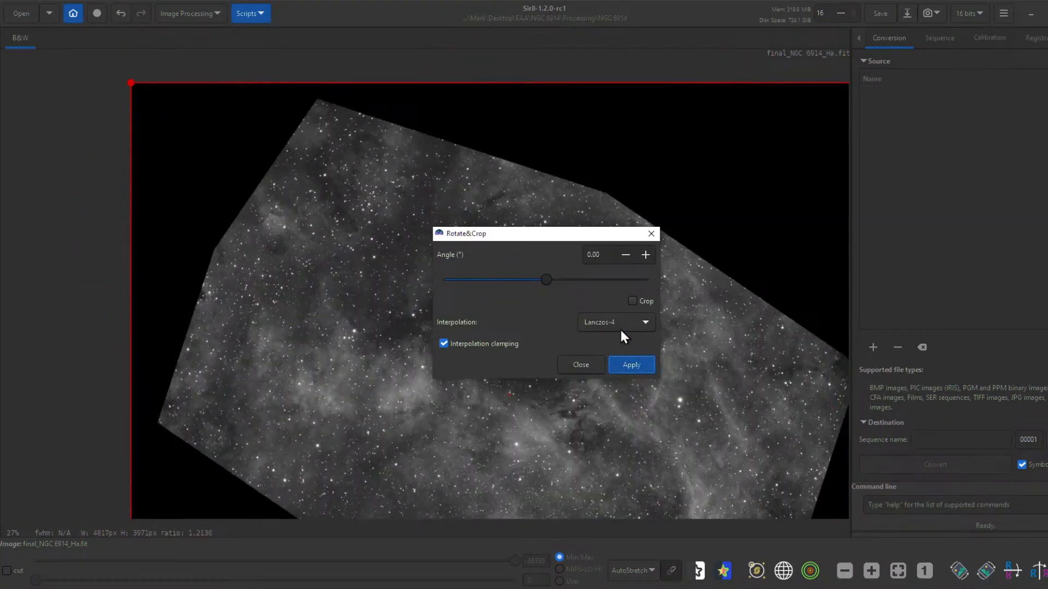
left_click(581, 364)
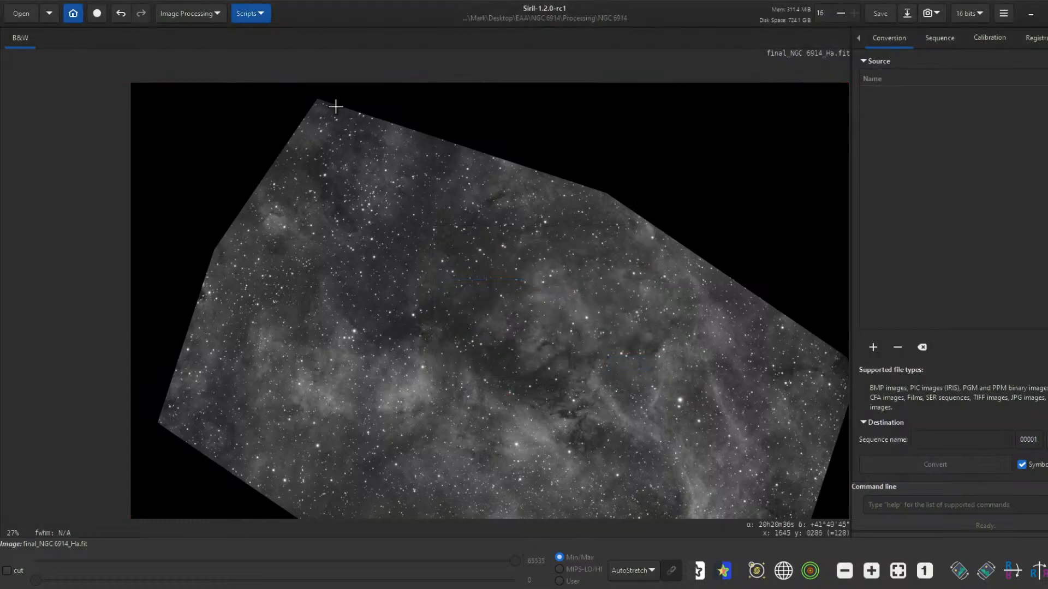
left_click(121, 13)
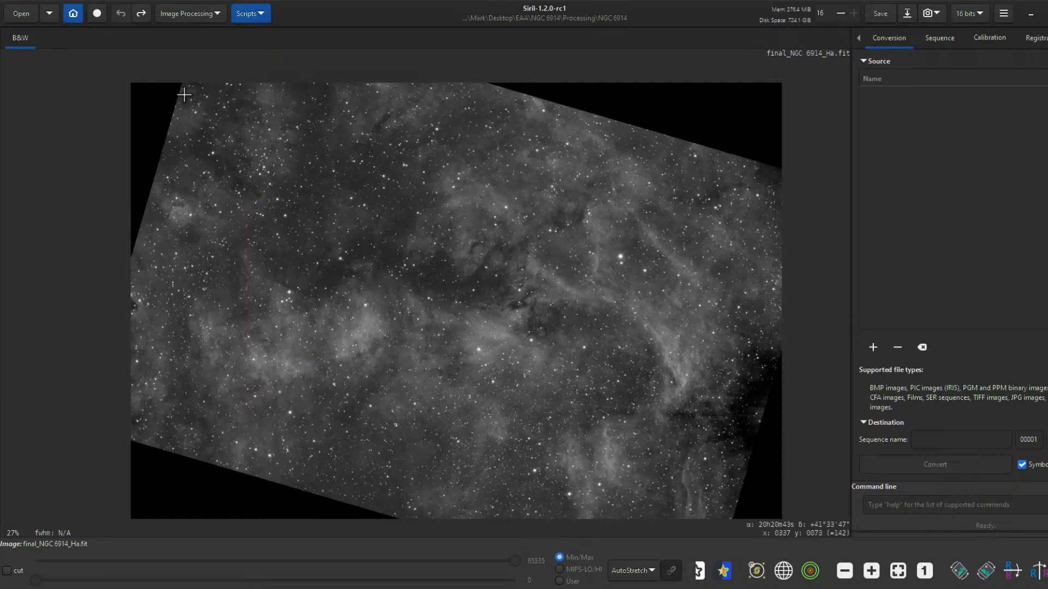
- Crop the Ha image to a rectangle of about 3478 × 1914 px that excludes the black borders
left_click_drag(184, 95, 688, 466)
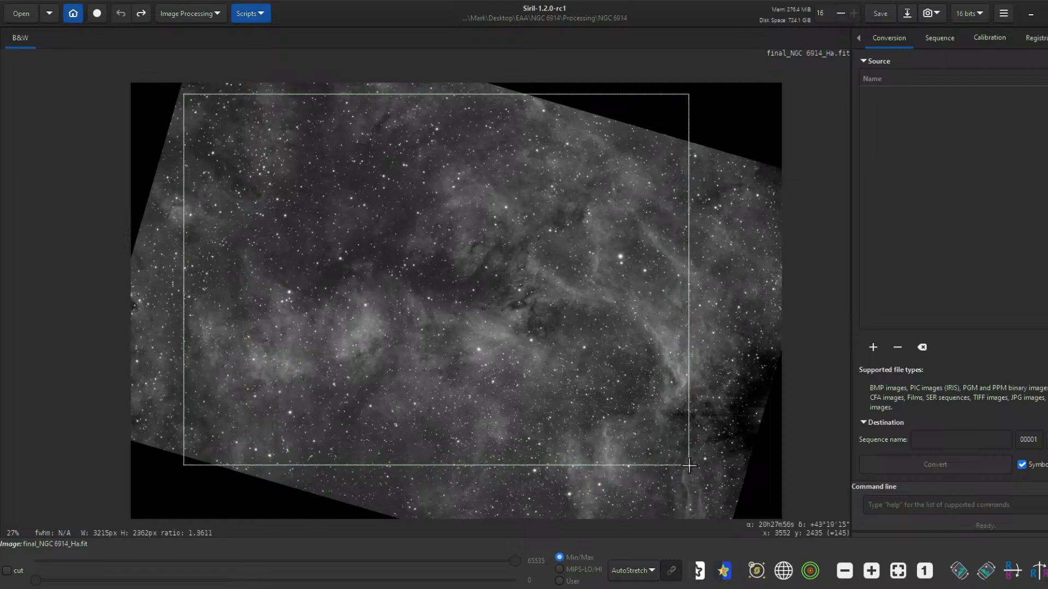
left_click_drag(688, 94, 740, 155)
left_click_drag(183, 466, 191, 458)
left_click_drag(191, 156, 193, 157)
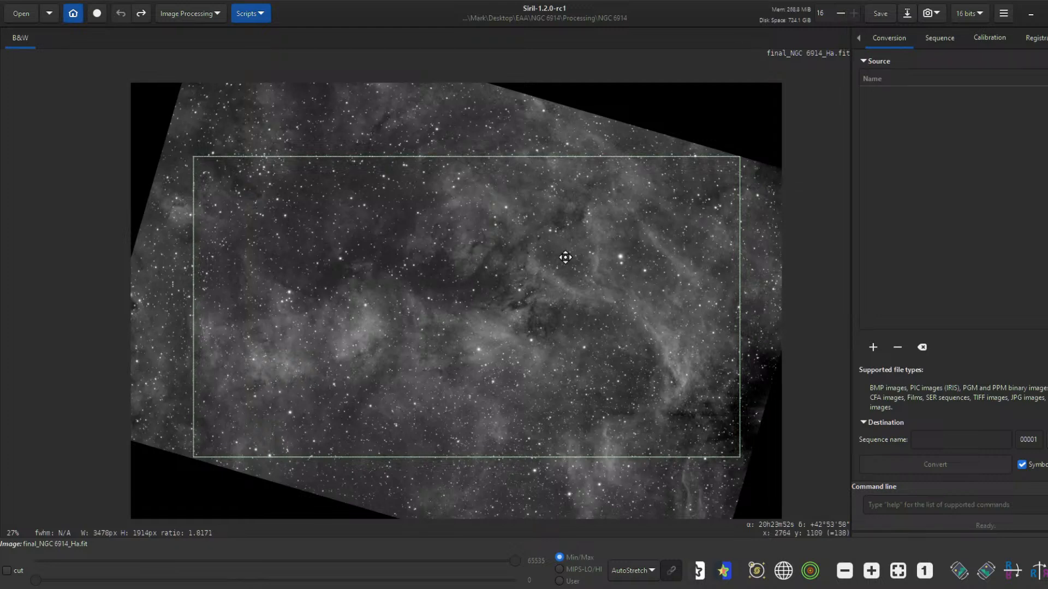
right_click(485, 286)
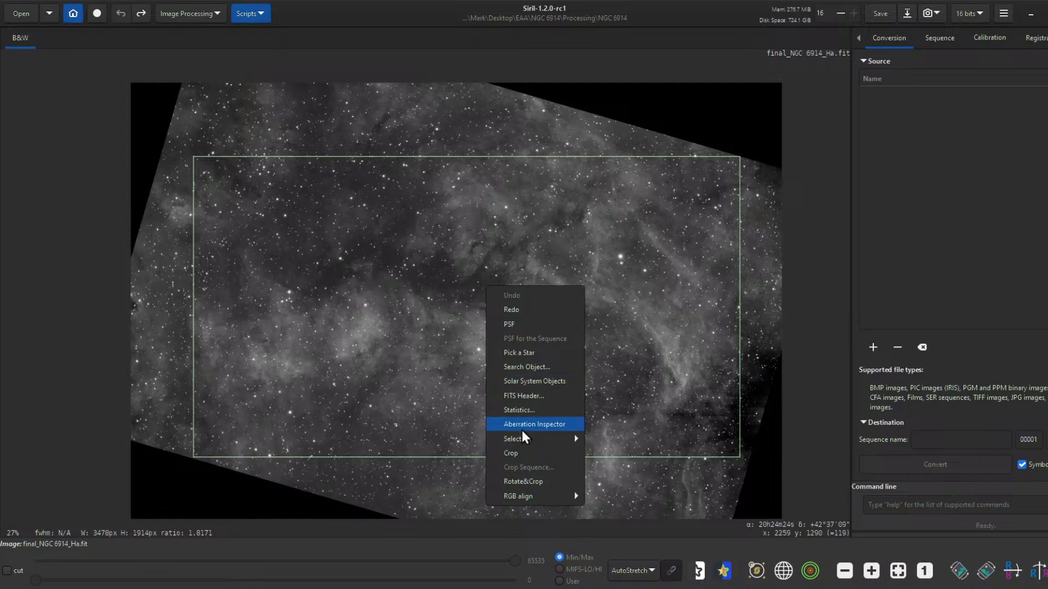
left_click(524, 454)
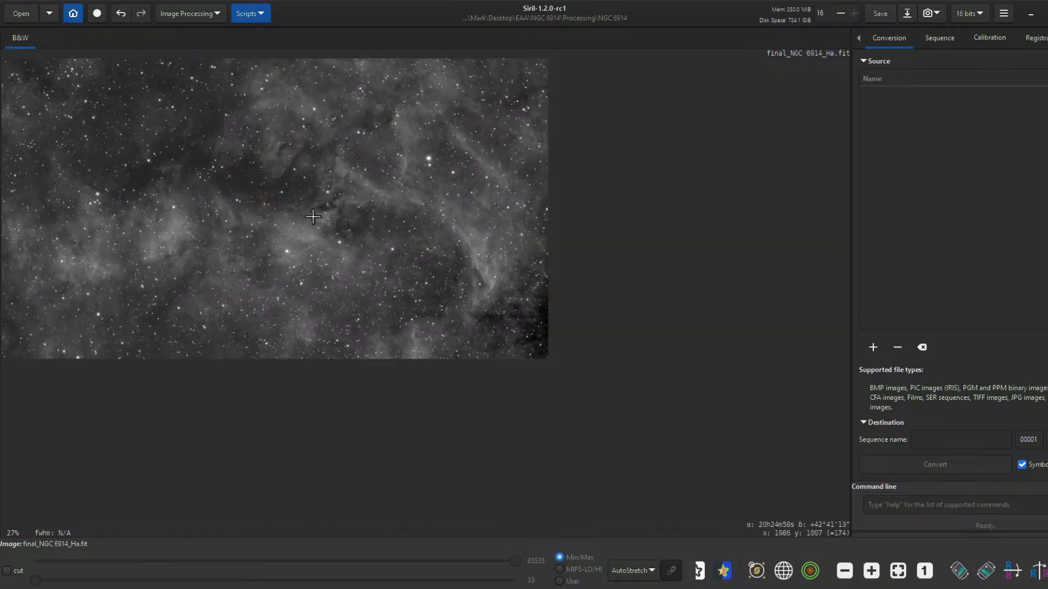
scroll(316, 217, "down", 2)
scroll(322, 218, "up", 2)
scroll(311, 230, "up", 1)
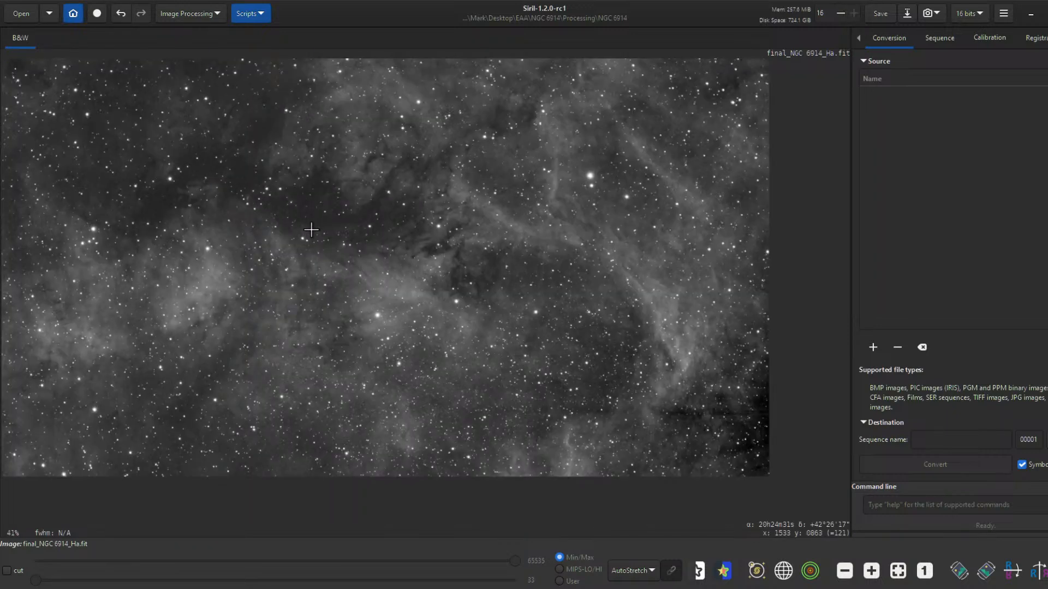
- Start Background Extraction on the cropped Ha image with RBF interpolation and set the smoothing to 1.00
scroll(308, 232, "down", 1)
left_click_drag(208, 11, 304, 26)
left_click(705, 47)
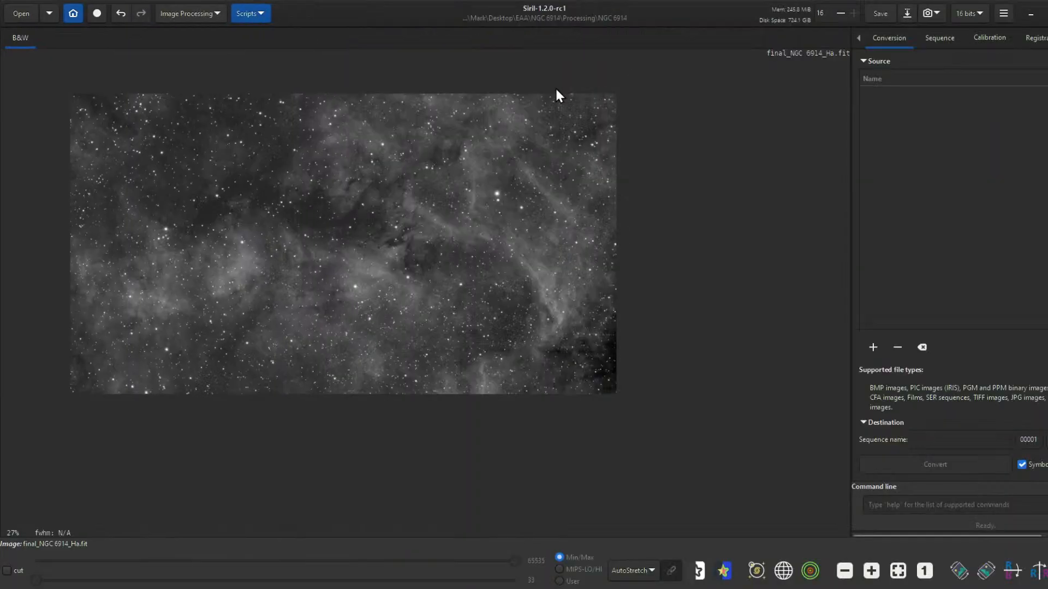
left_click(213, 12)
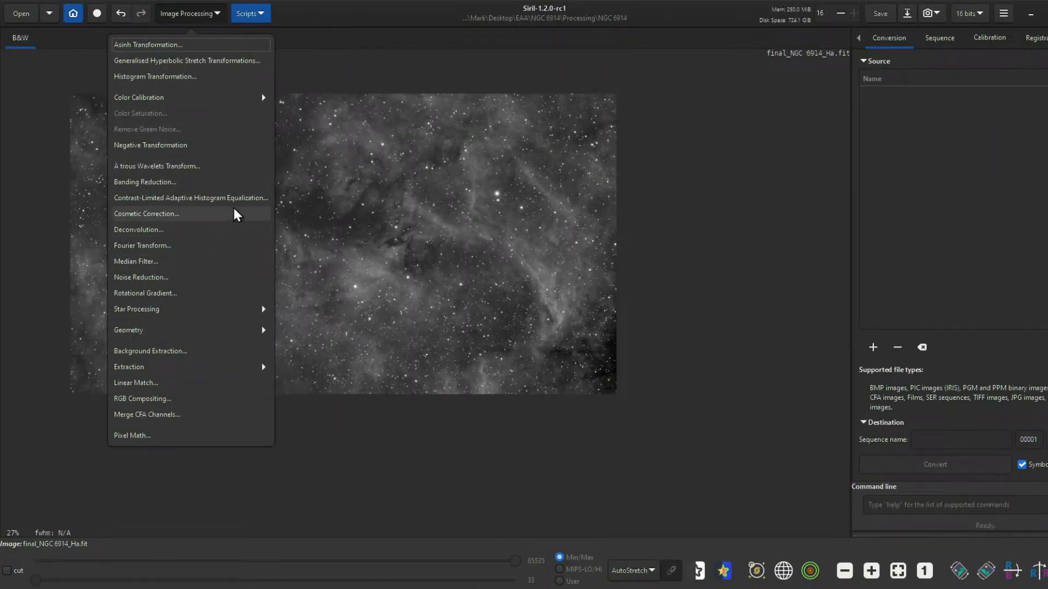
left_click(208, 352)
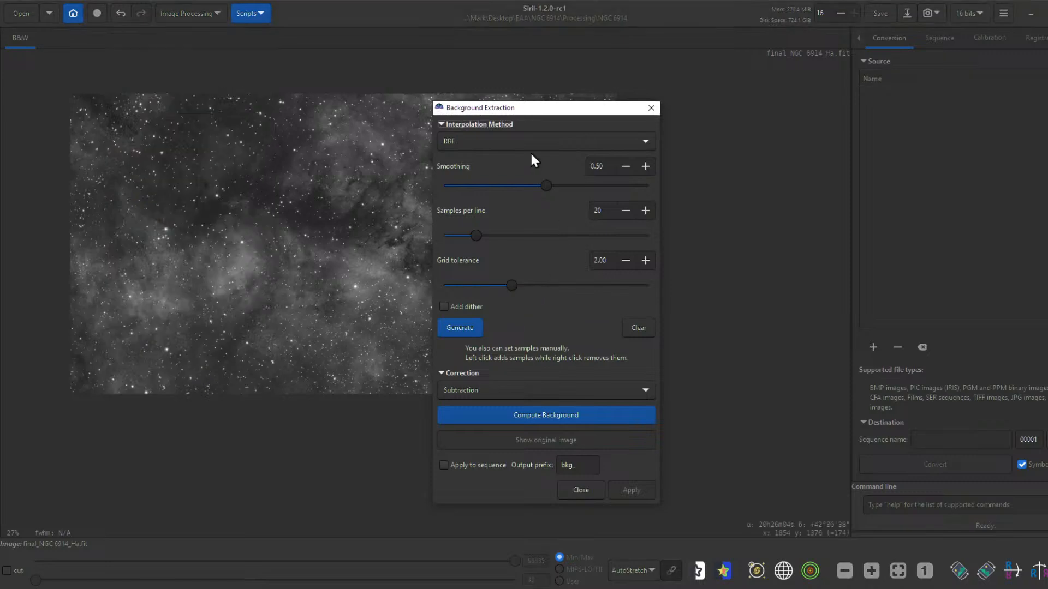
left_click_drag(540, 107, 835, 88)
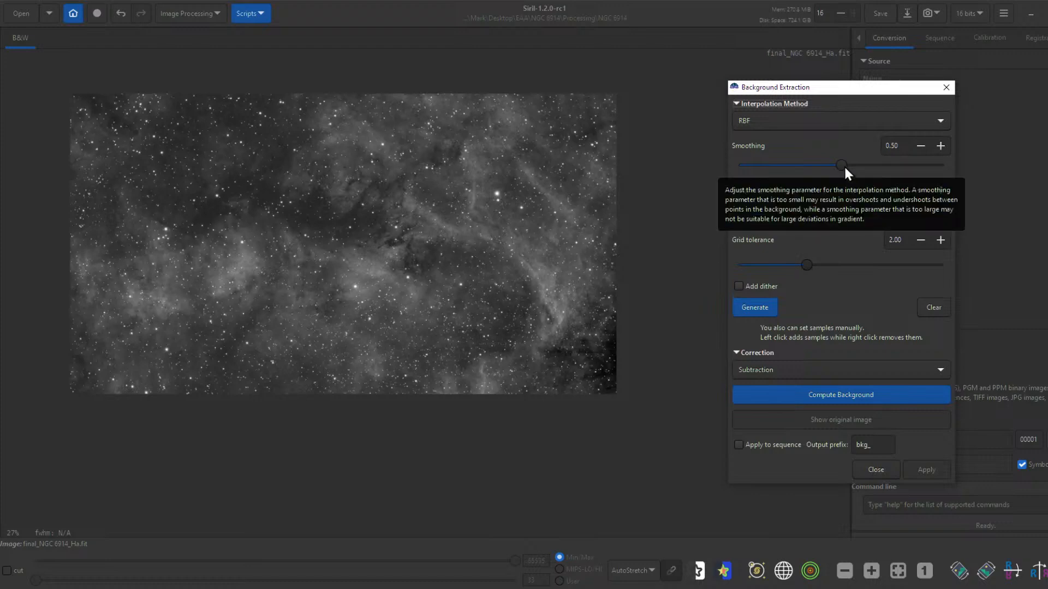
left_click_drag(845, 169, 856, 170)
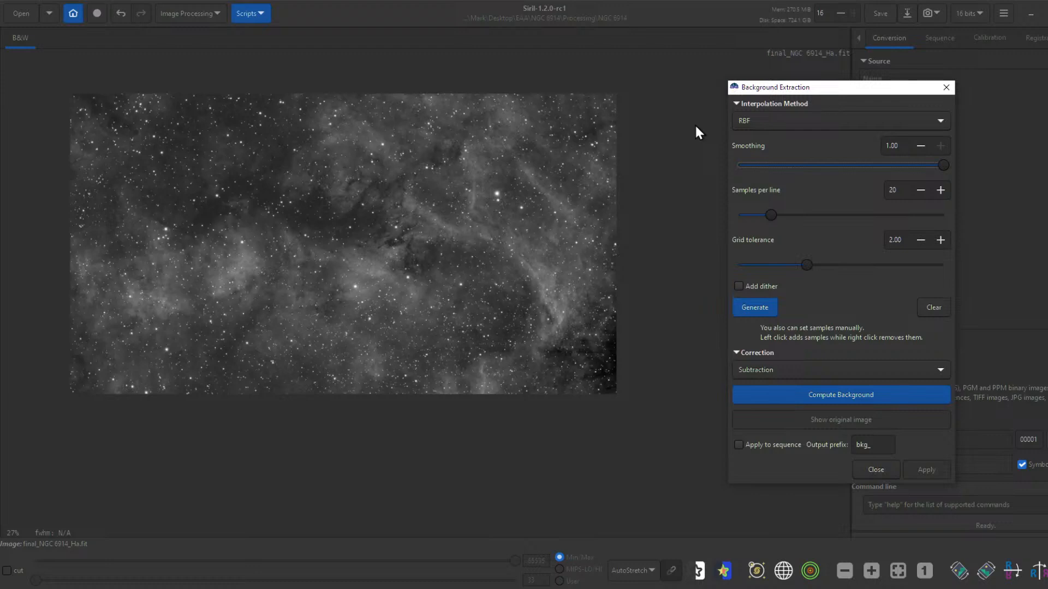
- Manually place about ten background samples on the dark, nebula-free areas across the Ha image and compute the background
left_click(595, 372)
left_click(306, 215)
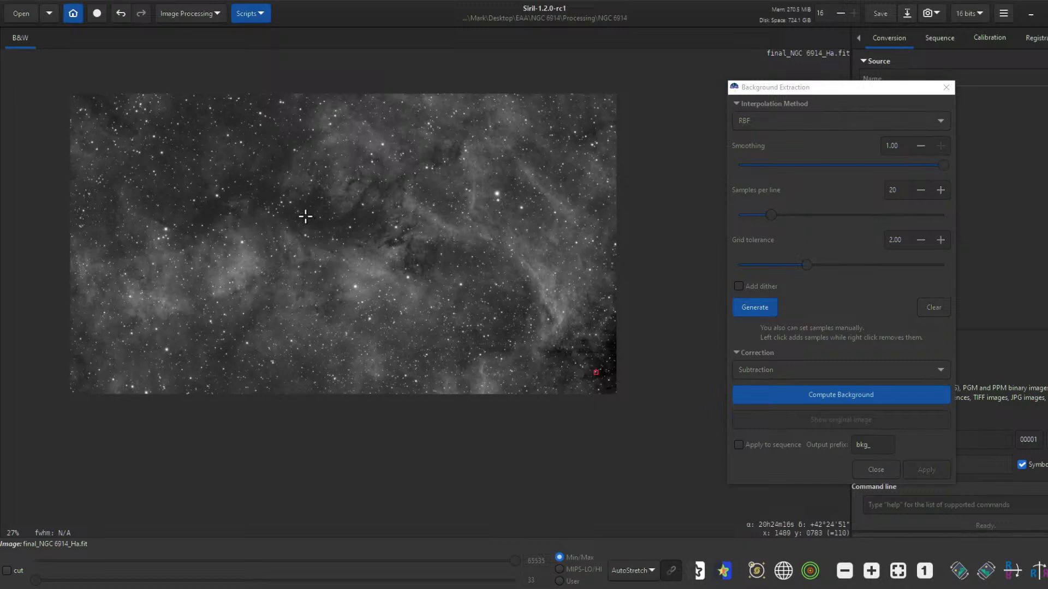
left_click(231, 109)
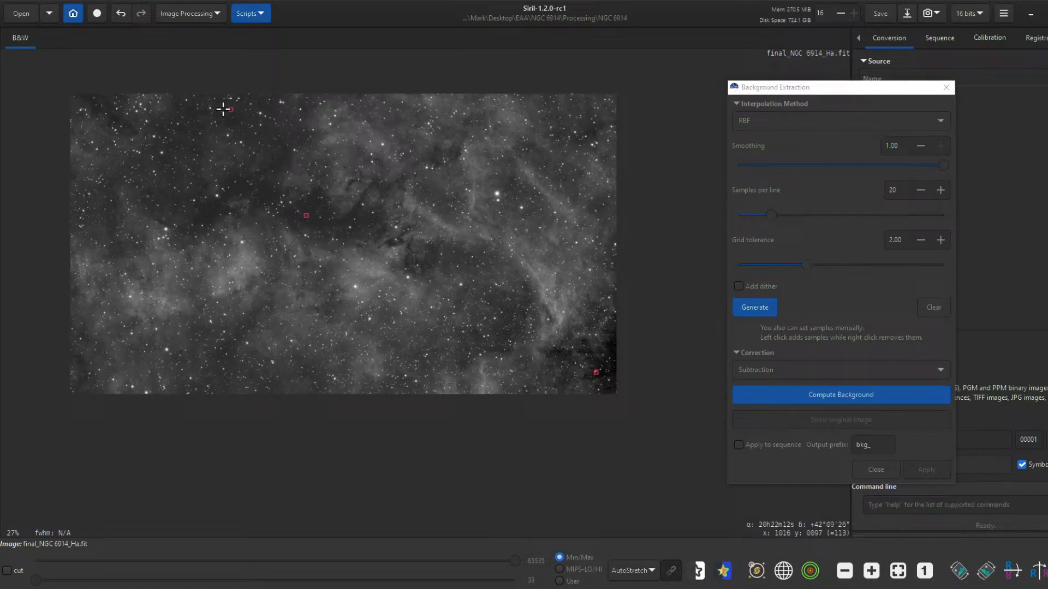
left_click(97, 102)
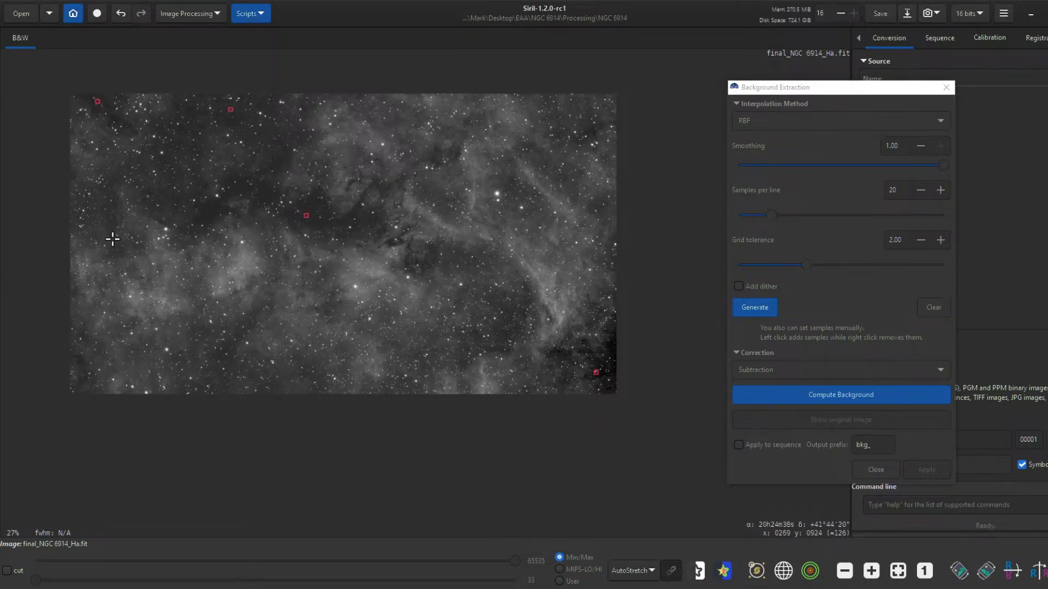
left_click(173, 176)
left_click(79, 365)
left_click(514, 330)
left_click(108, 217)
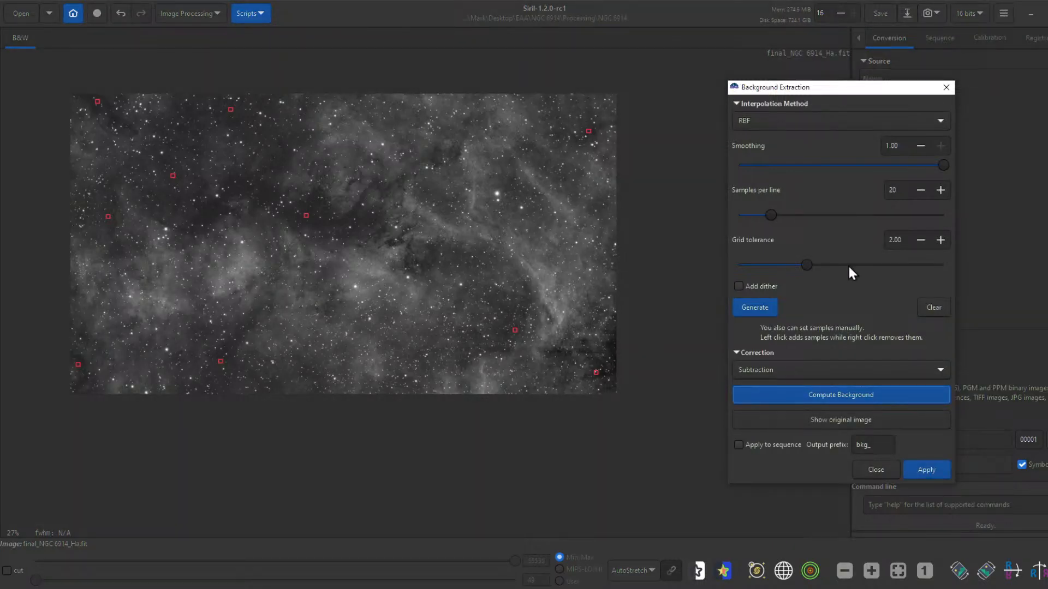
- Try computing the background with the smoothing set to 0.77
left_click(941, 166)
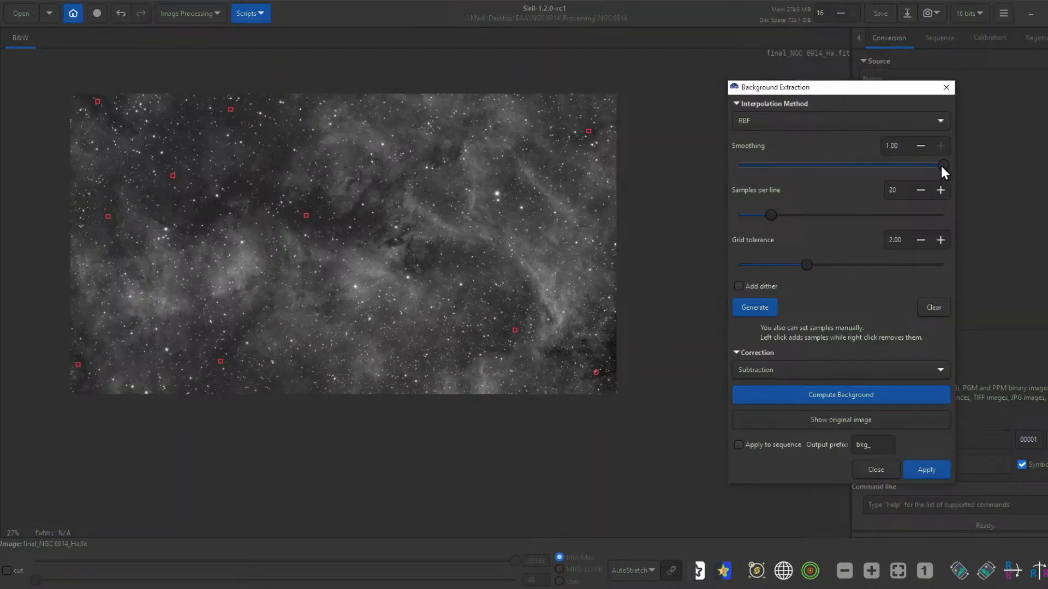
left_click(859, 397)
left_click_drag(917, 165, 903, 166)
left_click(856, 398)
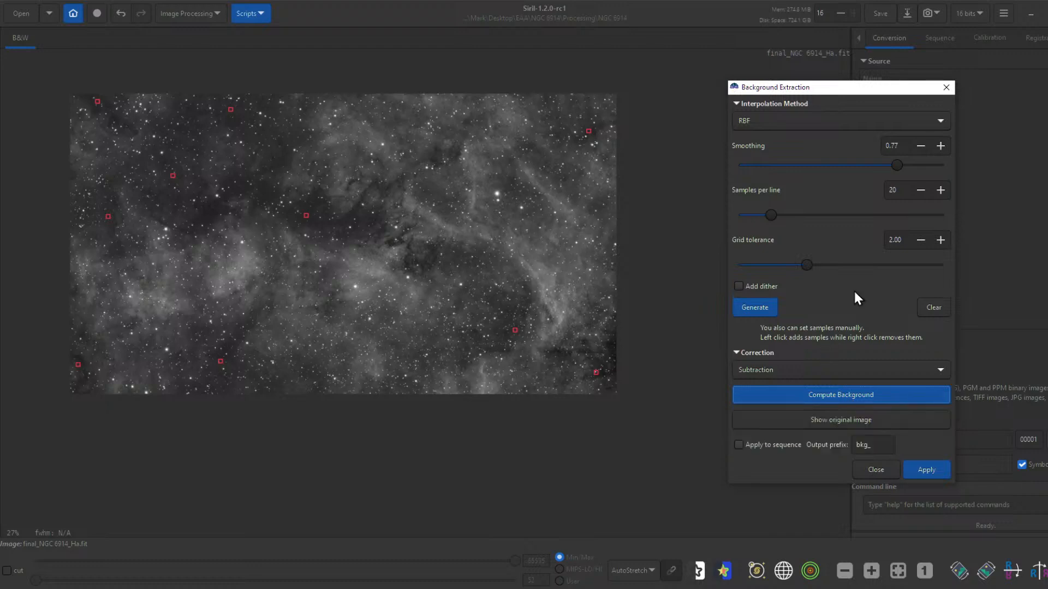
- Set the smoothing to 0.66, compute the background with Subtraction correction, and apply it to the Ha image
left_click_drag(895, 165, 872, 165)
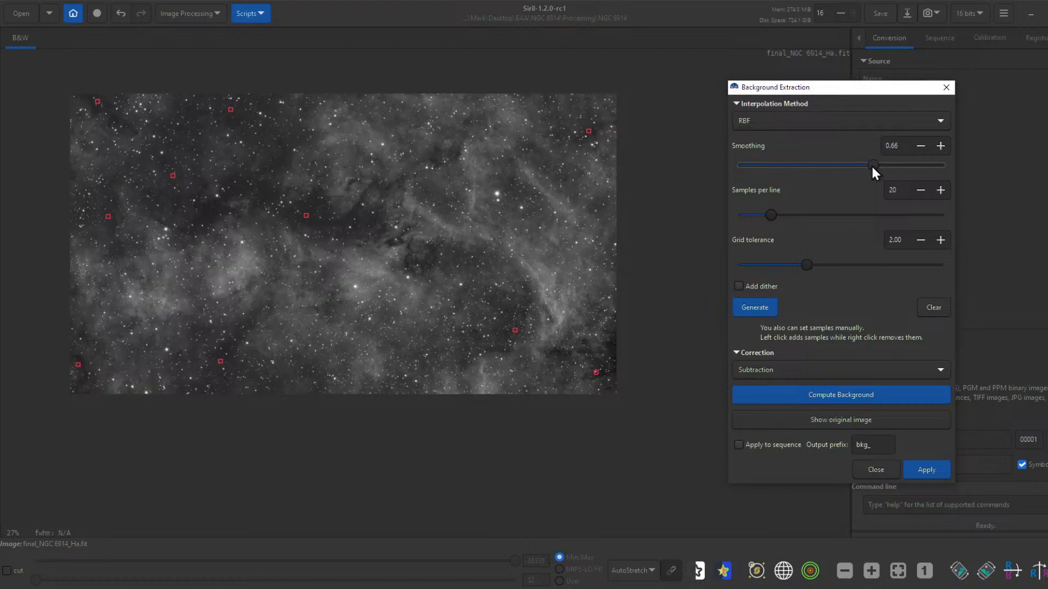
left_click(903, 394)
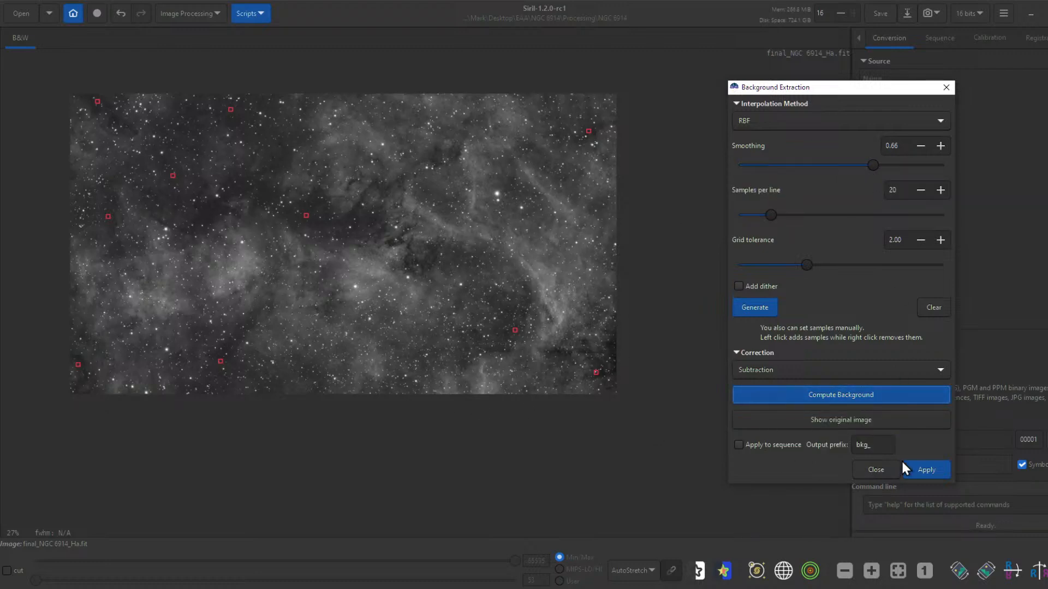
left_click(927, 470)
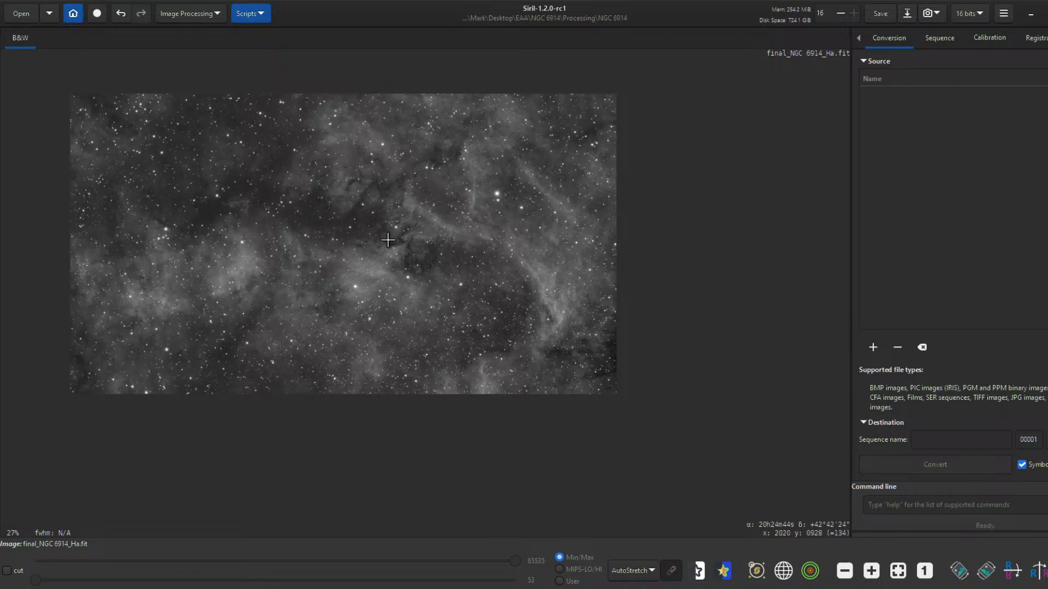
- Inspect the Ha image and compare it before and after background extraction by repeatedly undoing and redoing the correction
scroll(347, 237, "up", 2)
scroll(349, 233, "down", 1)
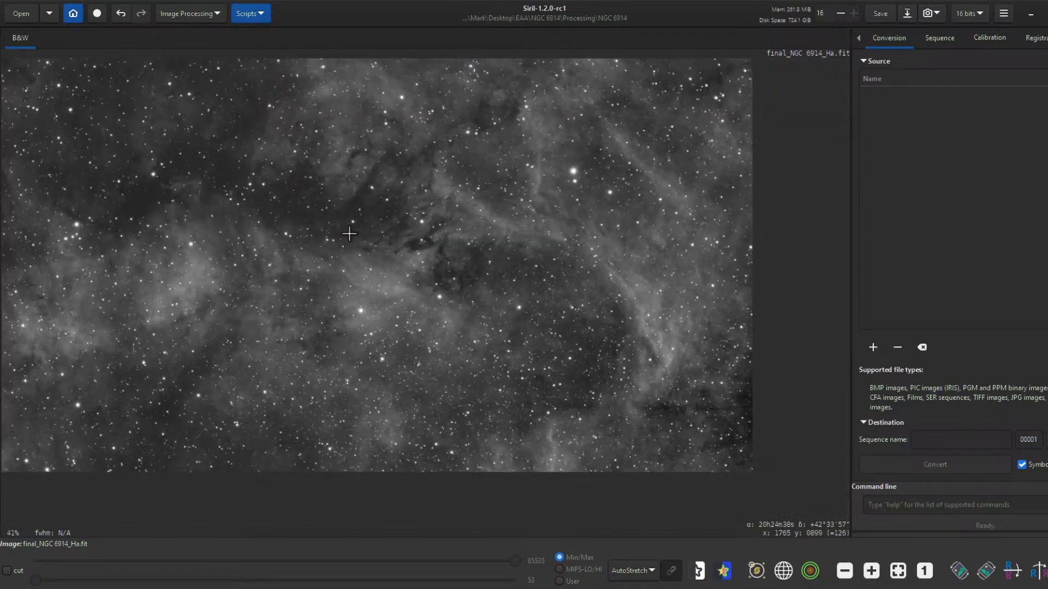
left_click_drag(439, 191, 512, 214)
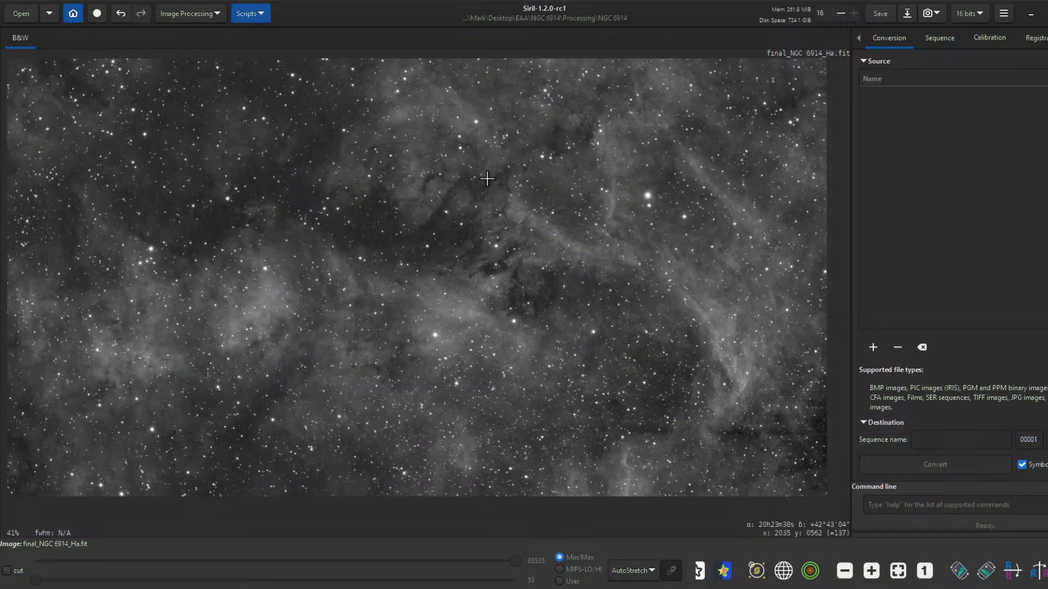
scroll(486, 178, "down", 1)
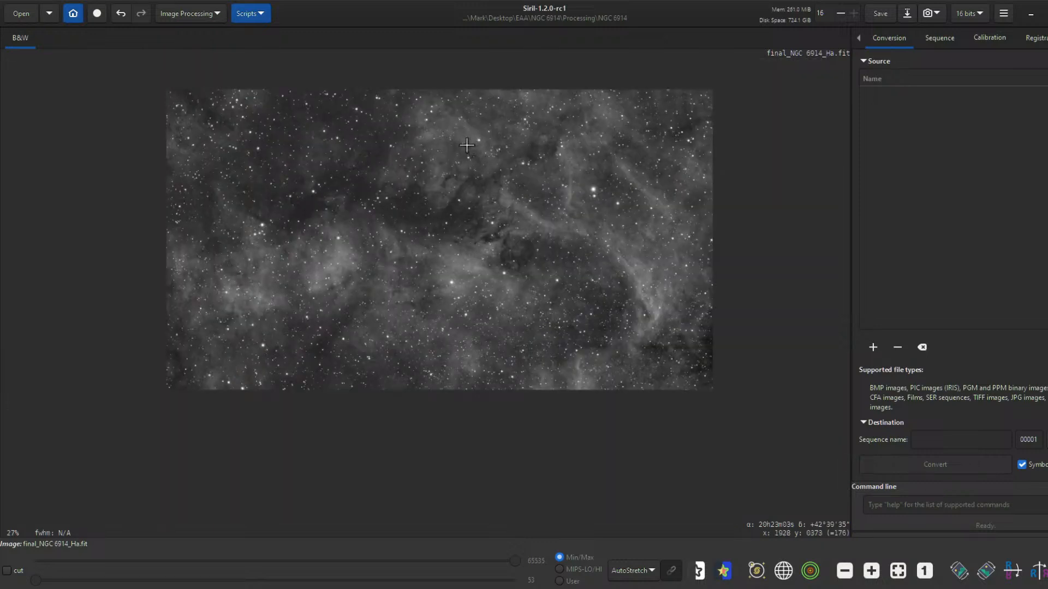
left_click(123, 15)
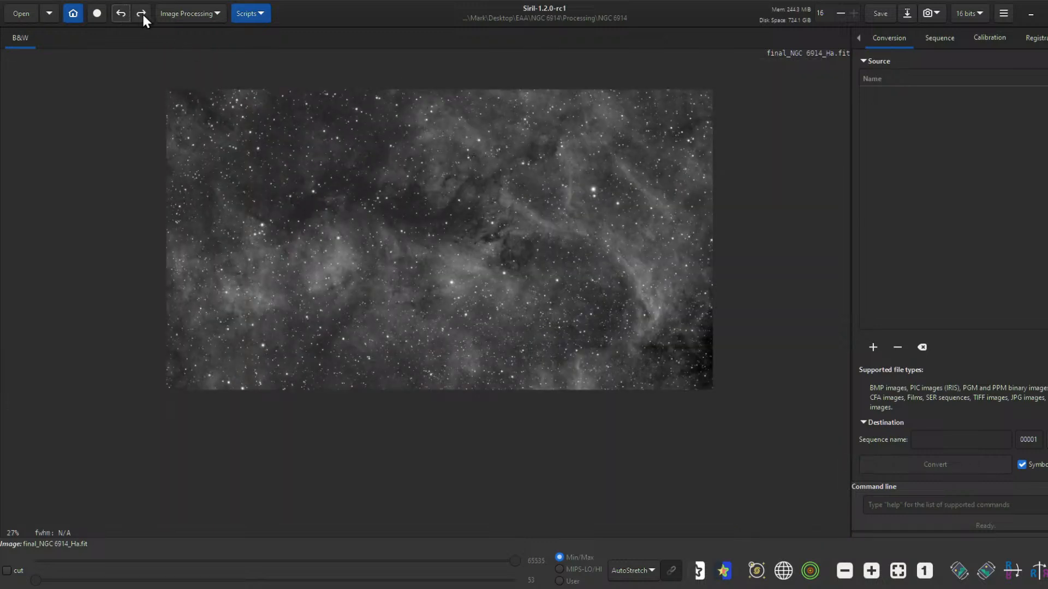
left_click(143, 15)
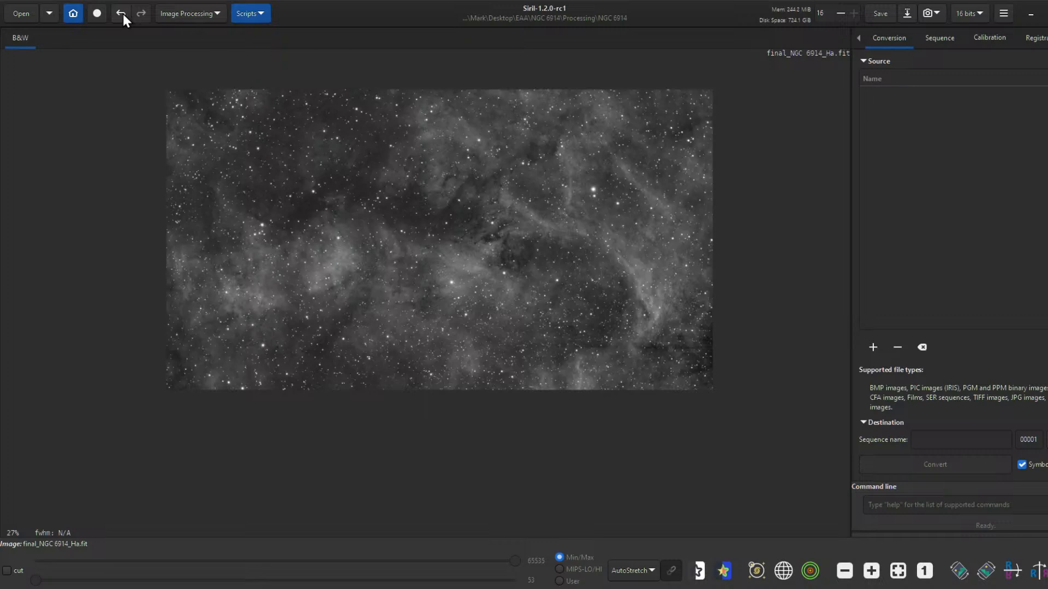
left_click(123, 14)
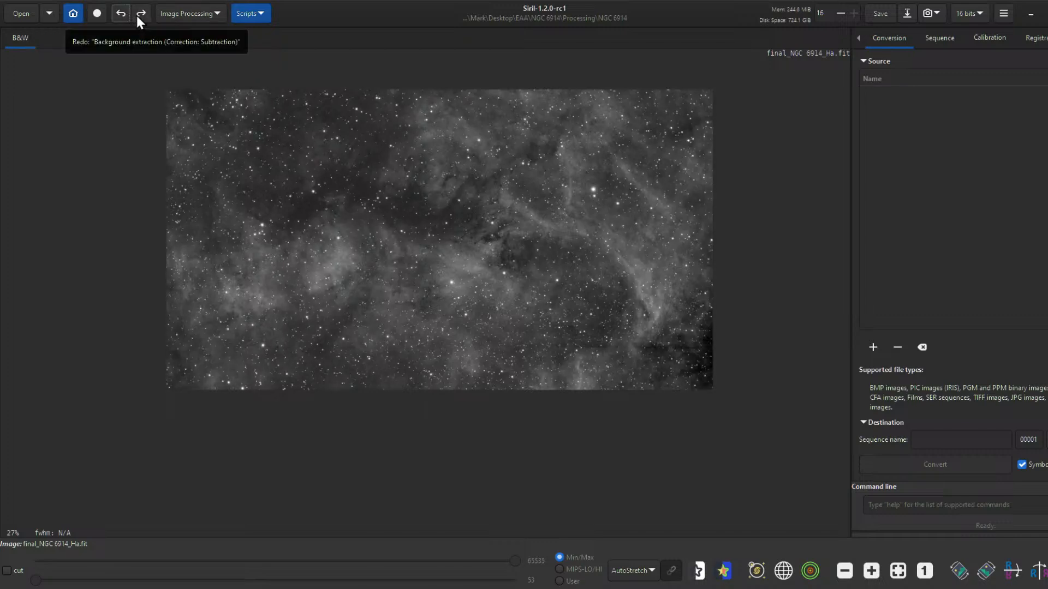
left_click(143, 14)
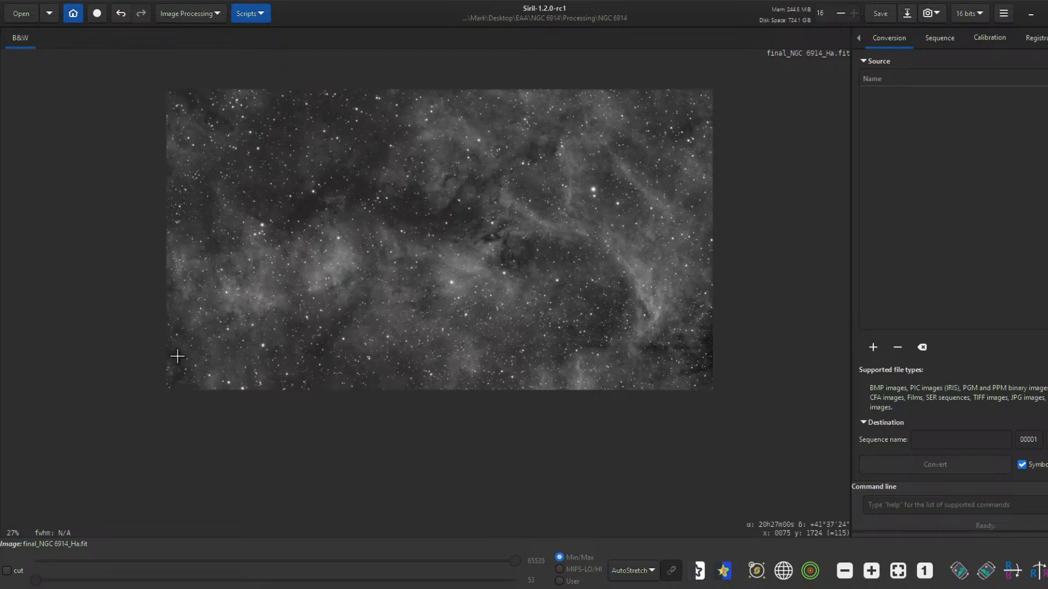
left_click(123, 12)
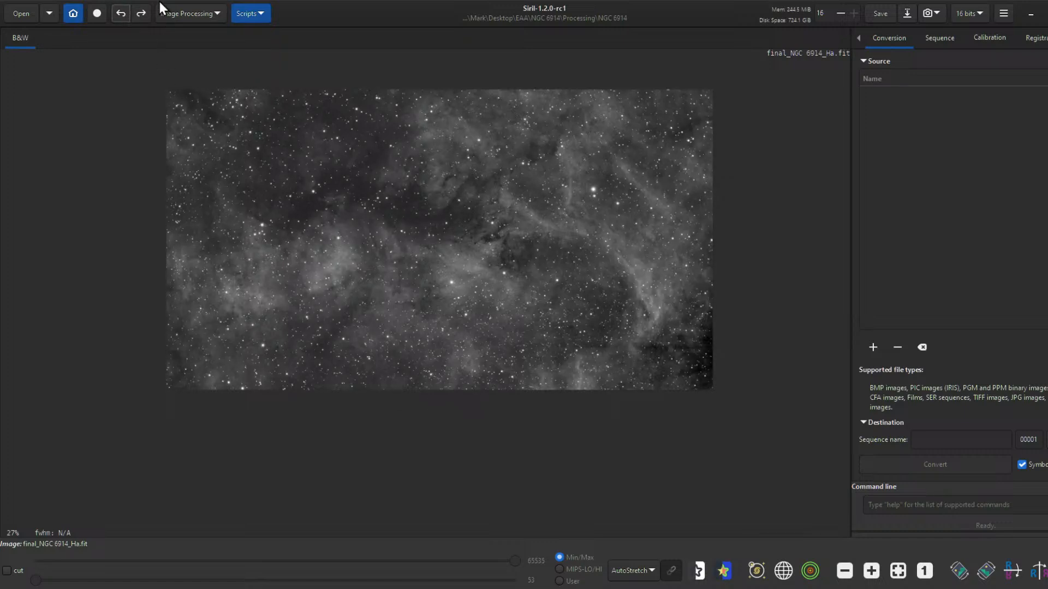
left_click(143, 12)
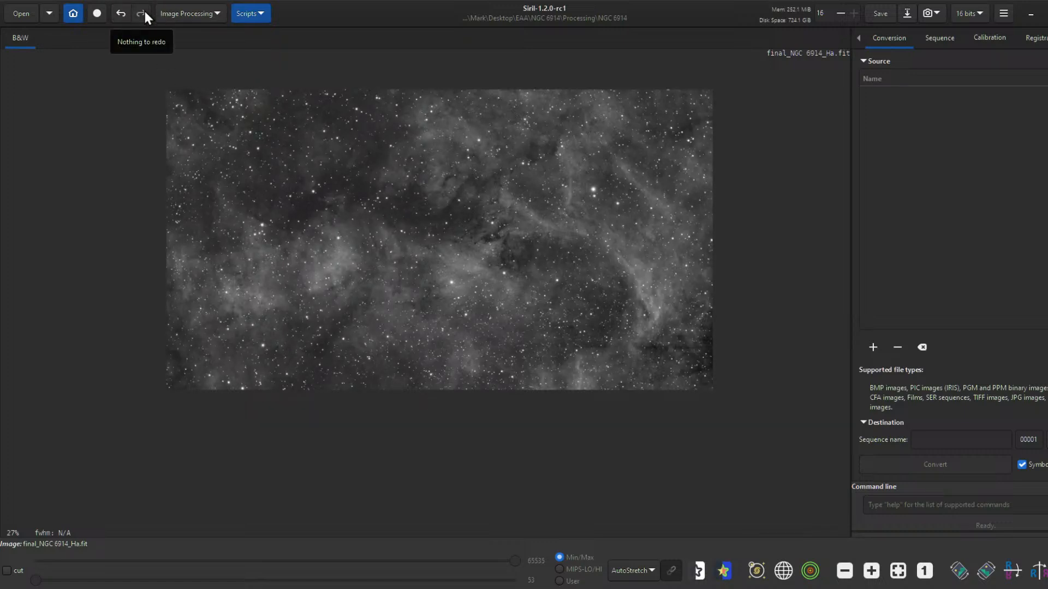
left_click(121, 13)
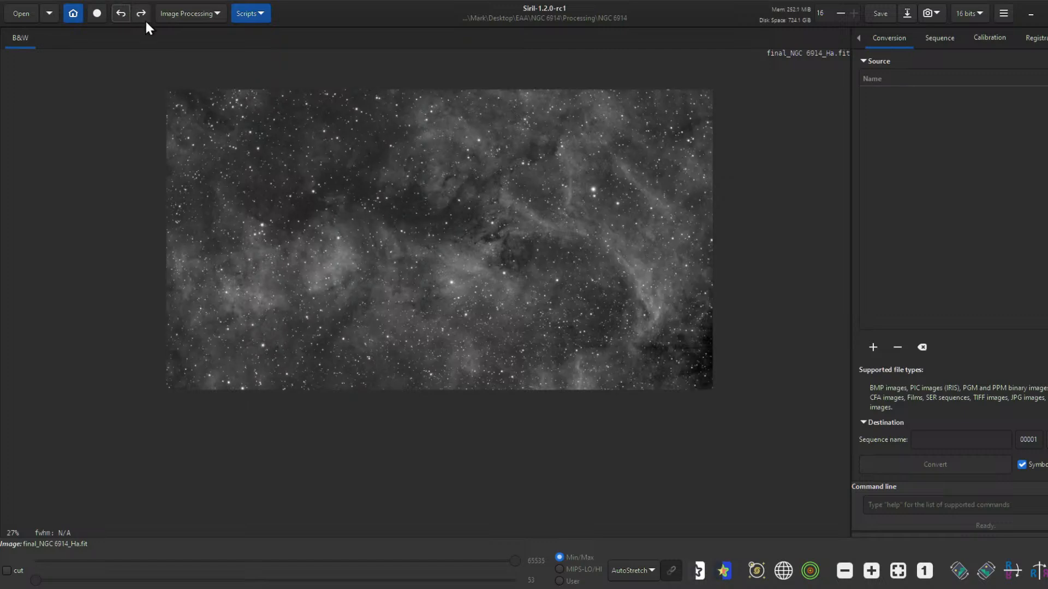
left_click(144, 15)
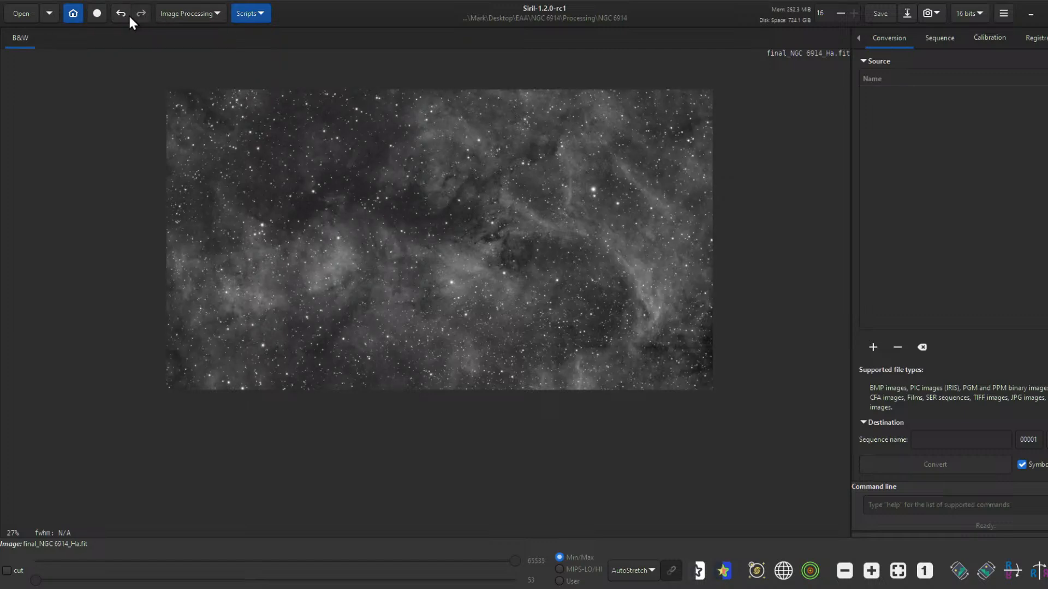
left_click(123, 14)
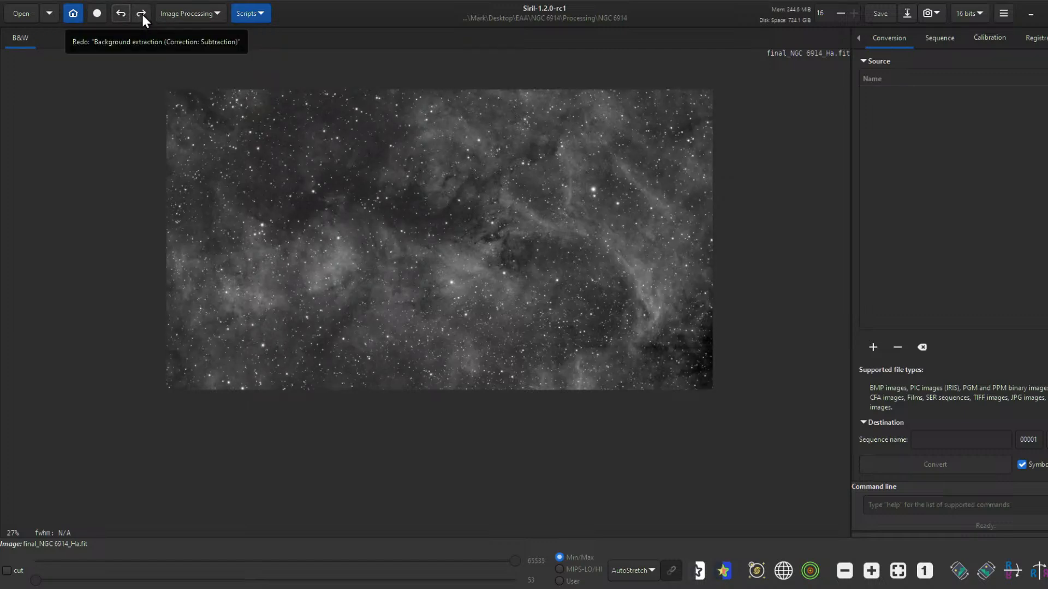
left_click(142, 14)
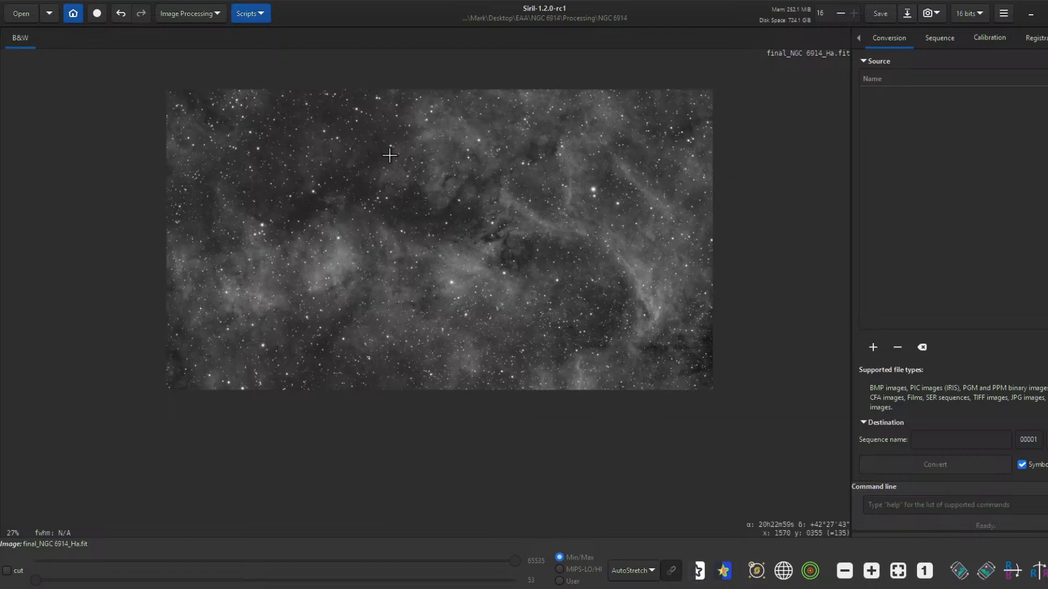
- Switch the display mode of the Ha image from AutoStretch to Linear
left_click(650, 571)
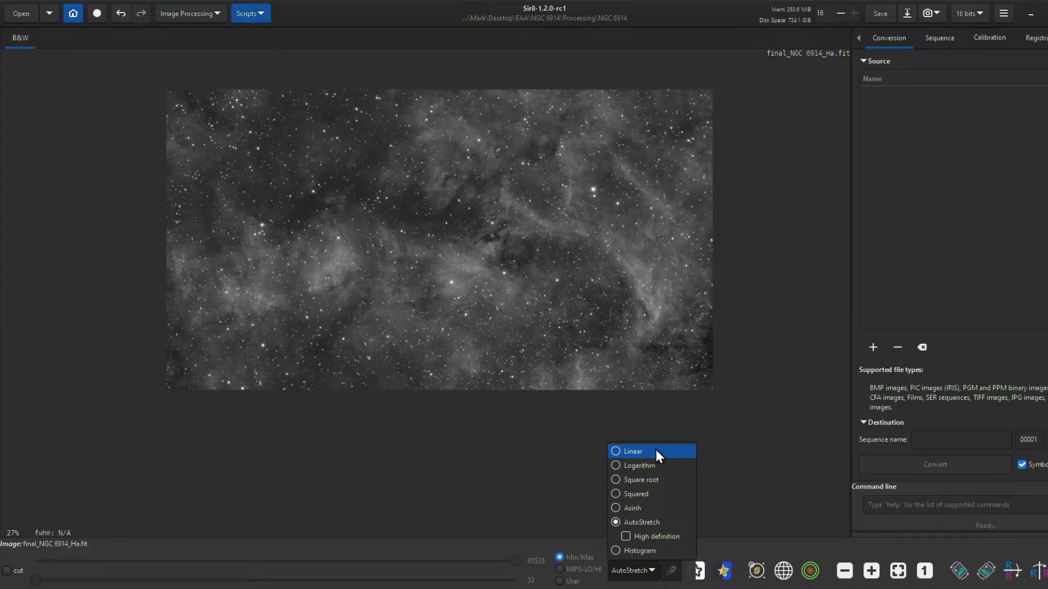
left_click(657, 453)
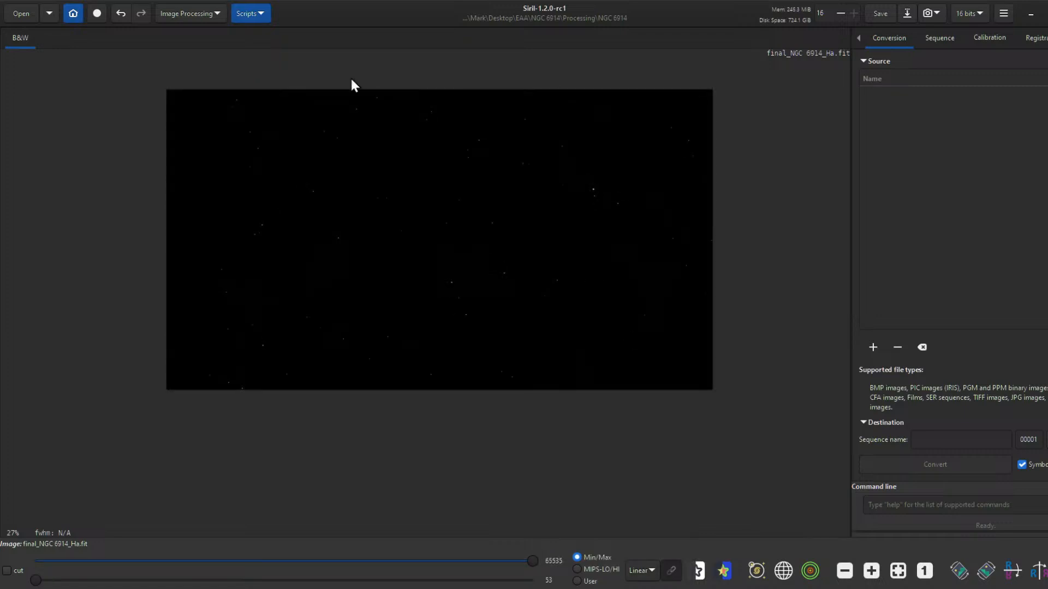
left_click(198, 21)
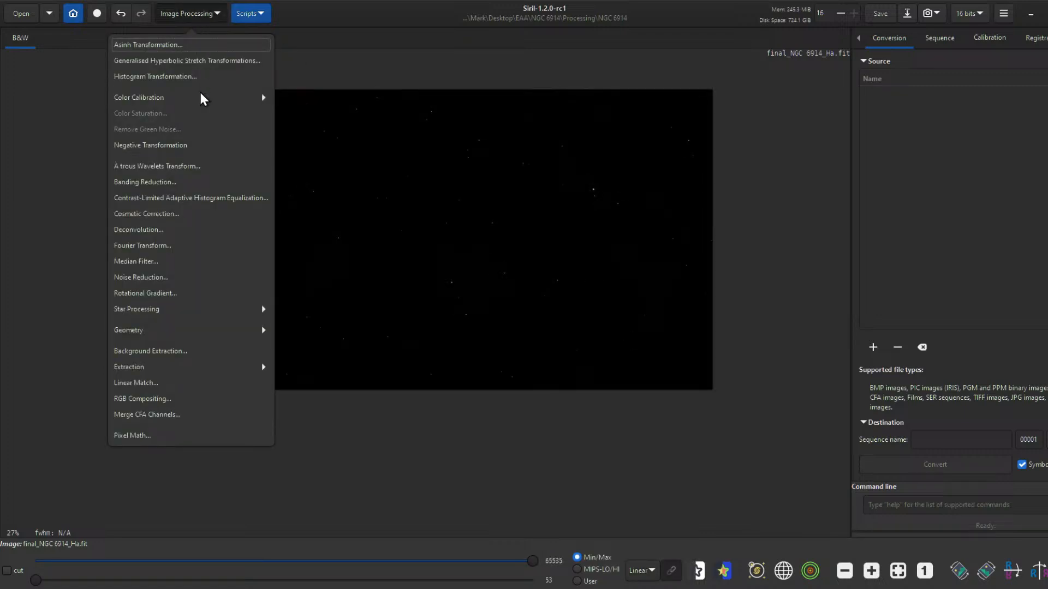
left_click(243, 309)
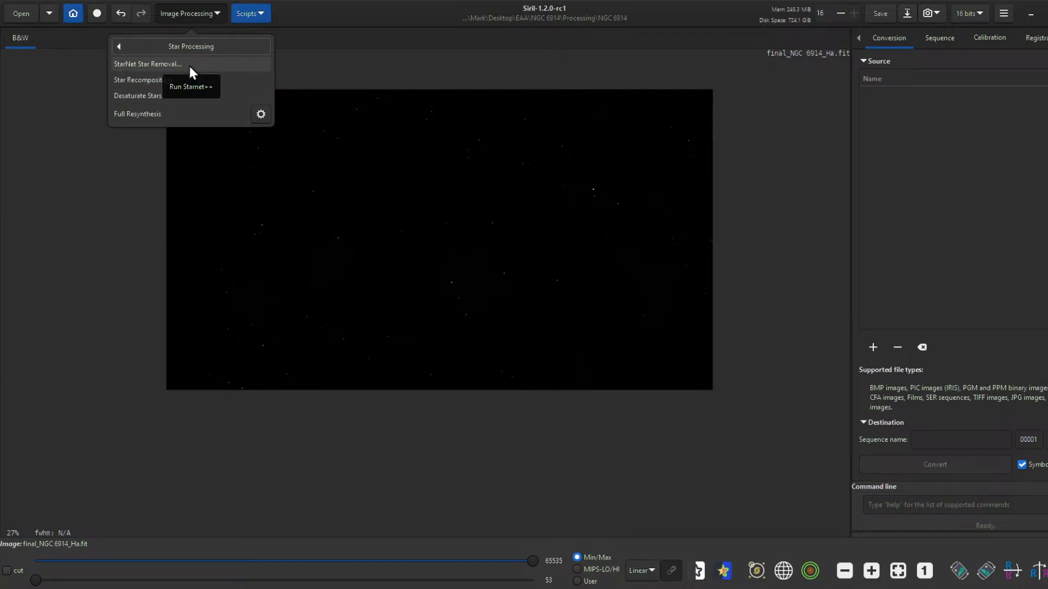
left_click(38, 66)
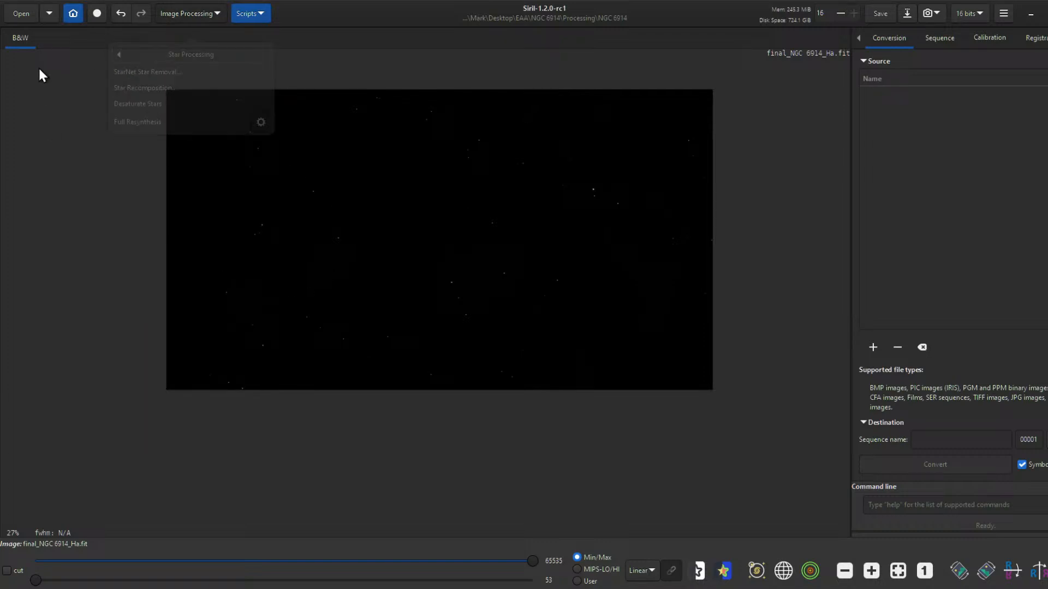
left_click(74, 14)
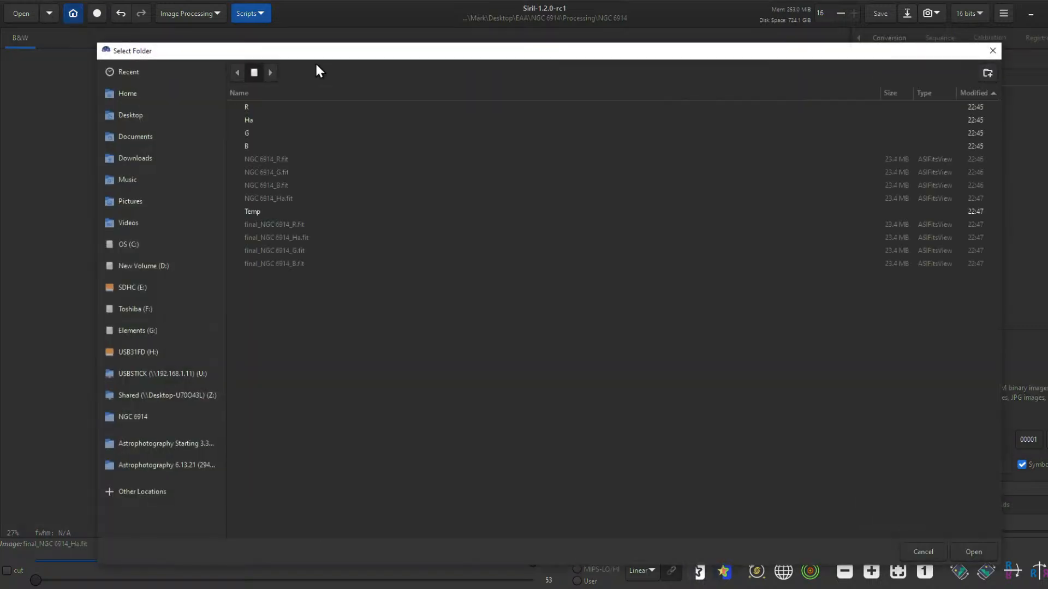
left_click_drag(315, 61, 1047, 110)
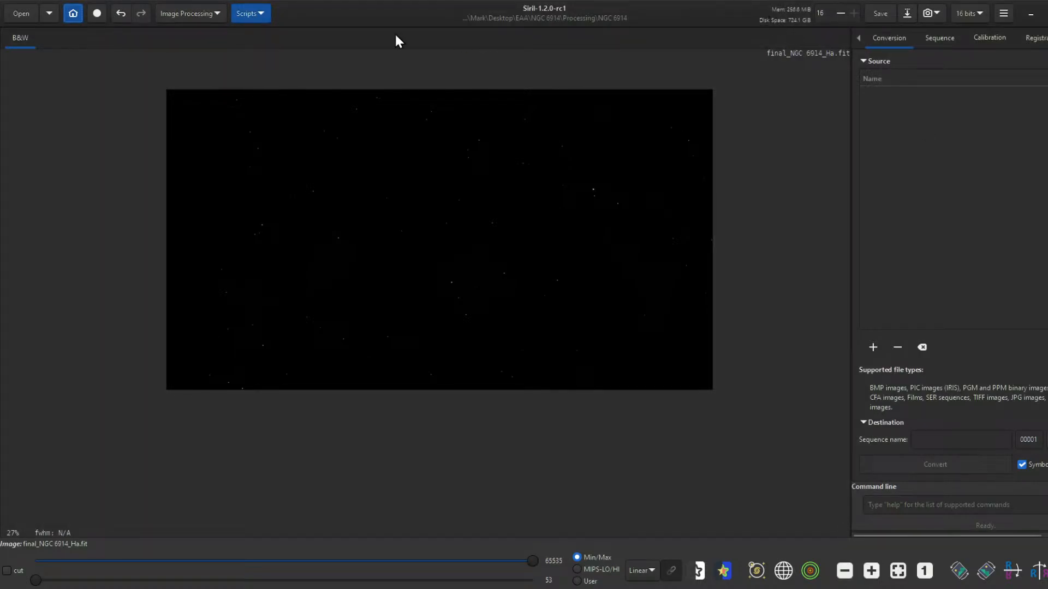
- Run StarNet star removal on the Ha image with the linear image pre-stretched and a star mask generated
left_click(195, 13)
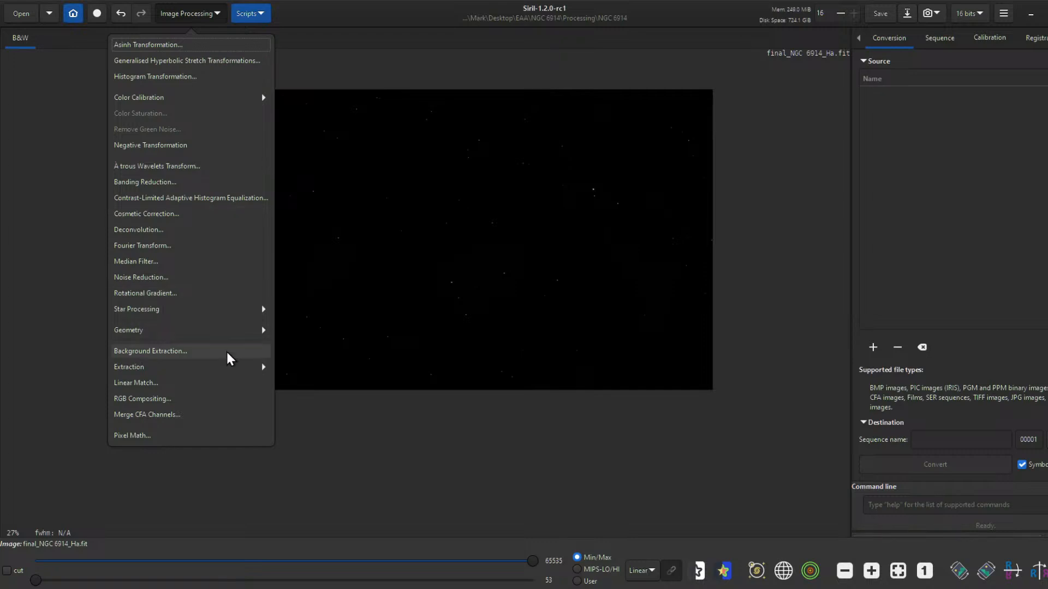
left_click(232, 309)
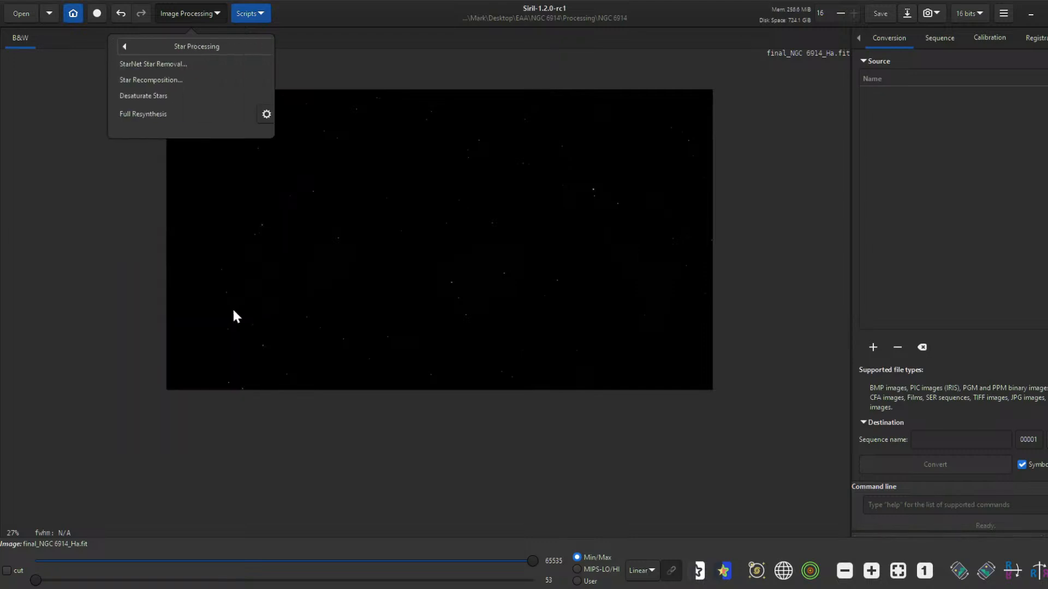
left_click(214, 64)
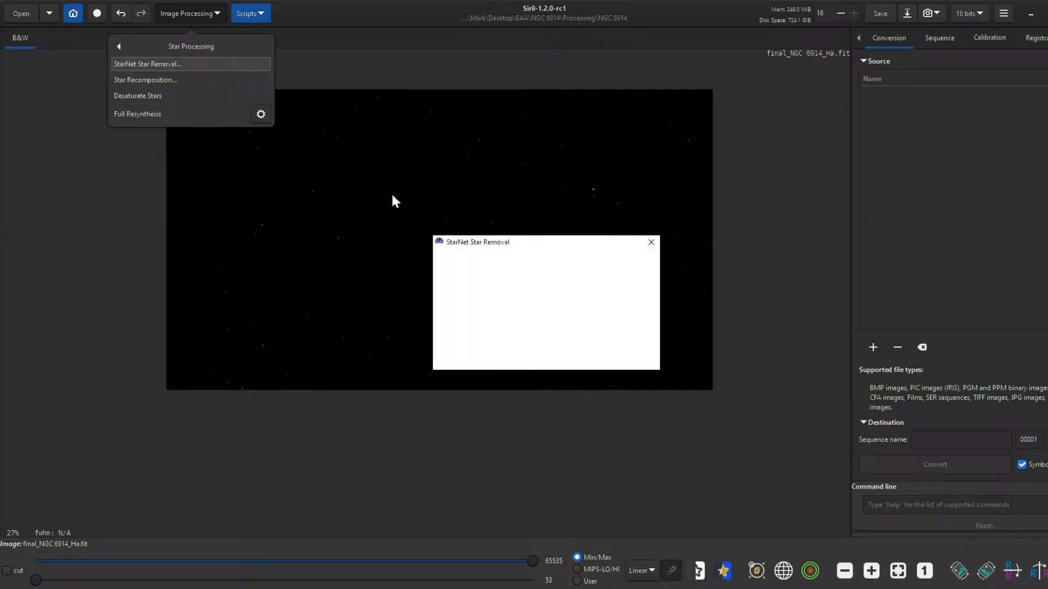
left_click_drag(531, 247, 582, 178)
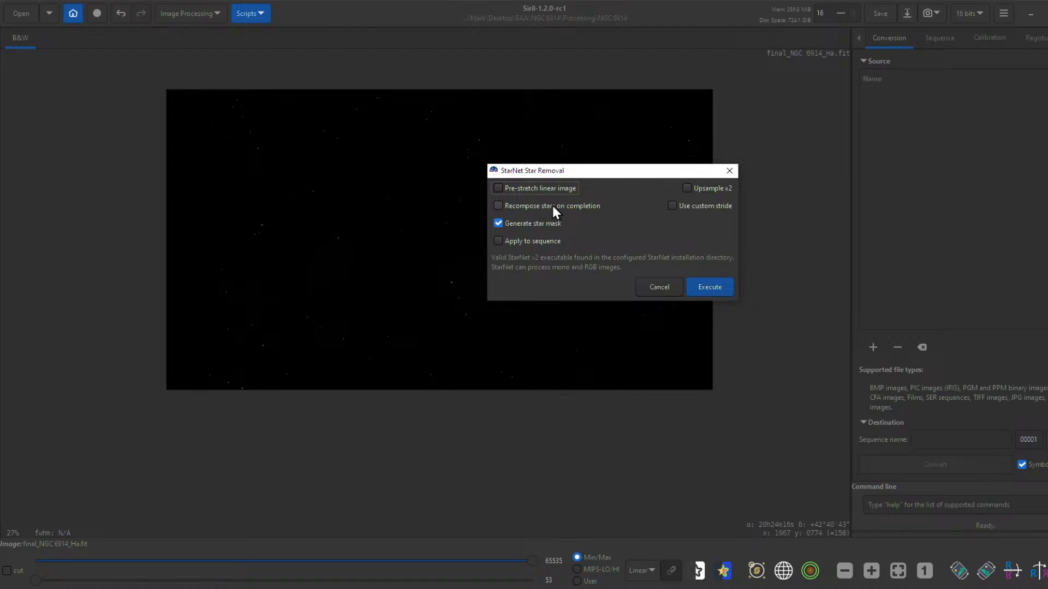
left_click(547, 189)
left_click(719, 290)
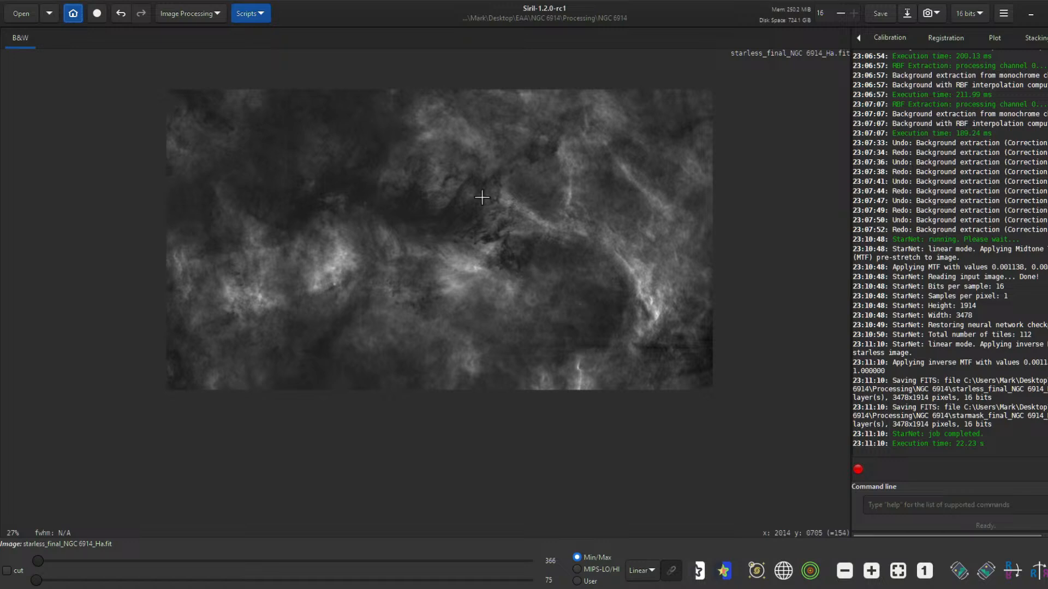
- Examine the starless Ha image in Linear display mode, checking the nebula detail up close and across the full frame
scroll(458, 227, "up", 4)
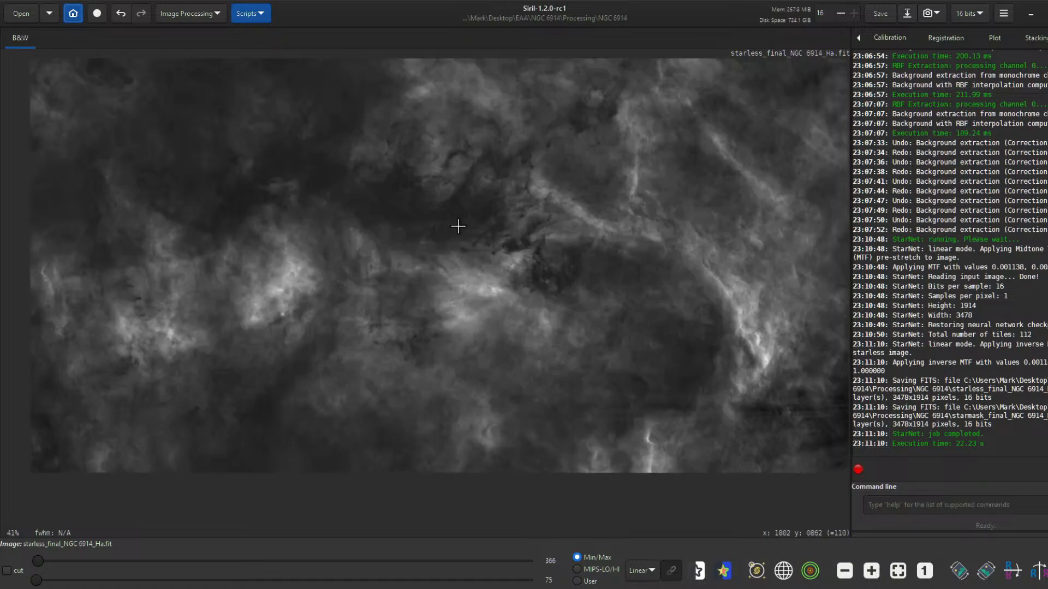
scroll(459, 227, "up", 3)
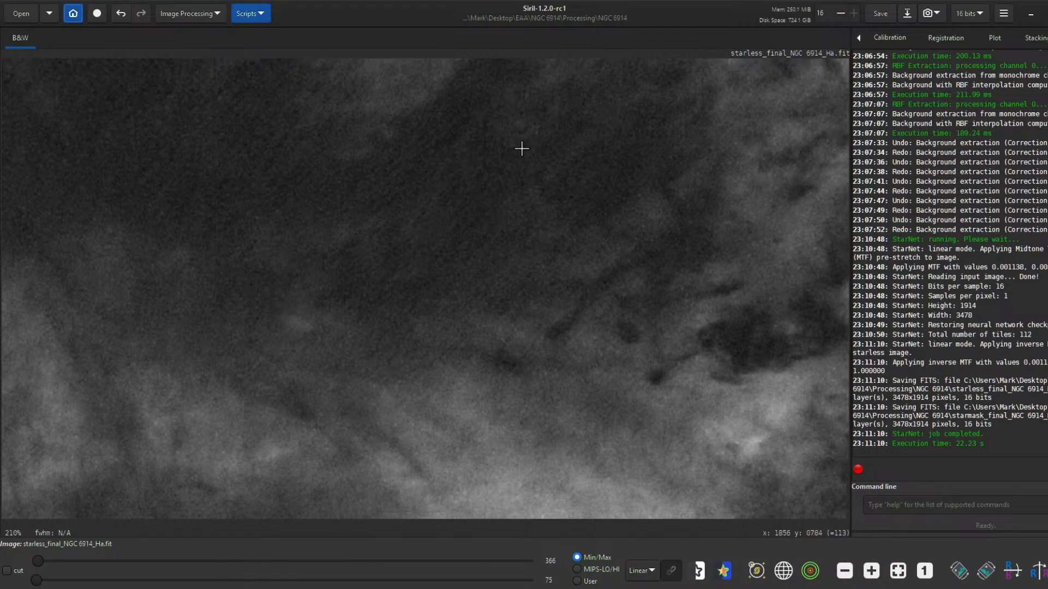
scroll(474, 207, "down", 3)
scroll(475, 207, "down", 6)
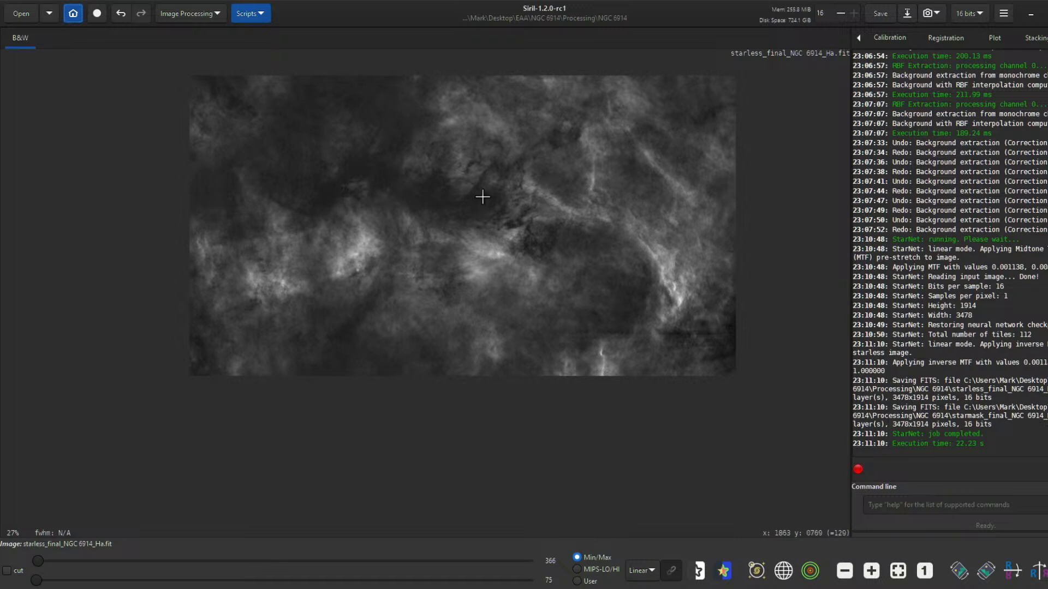
scroll(483, 197, "up", 1)
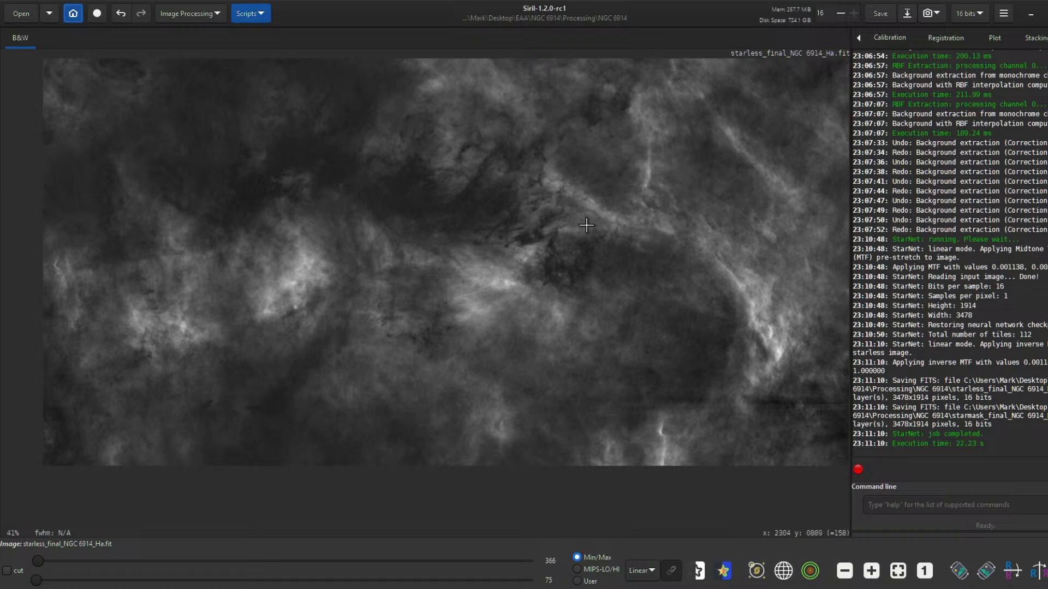
scroll(521, 197, "down", 3)
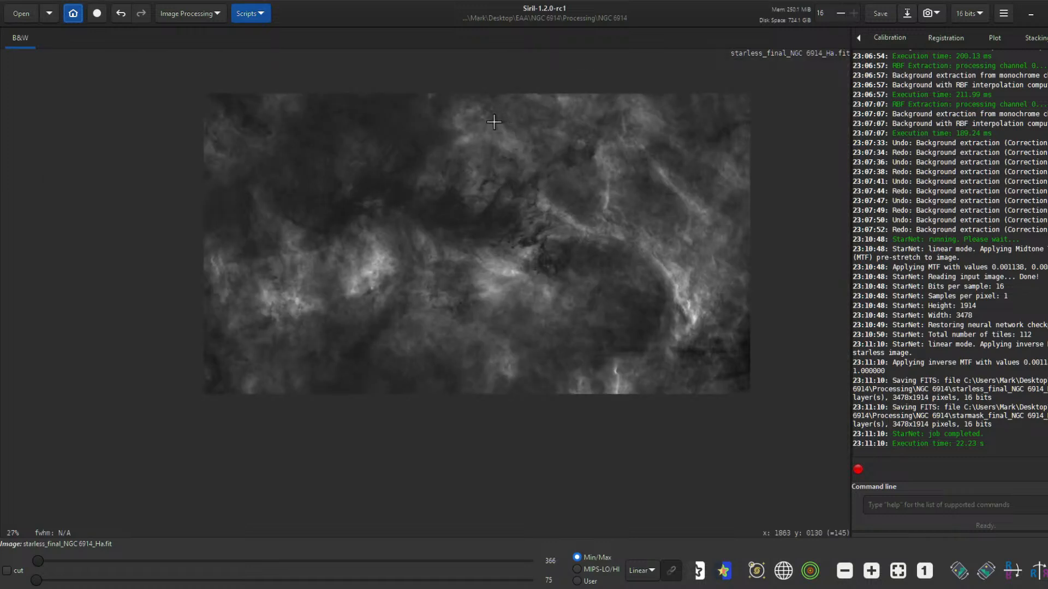
middle_click(492, 147)
left_click(514, 141)
left_click_drag(533, 146, 554, 178)
scroll(537, 228, "up", 1)
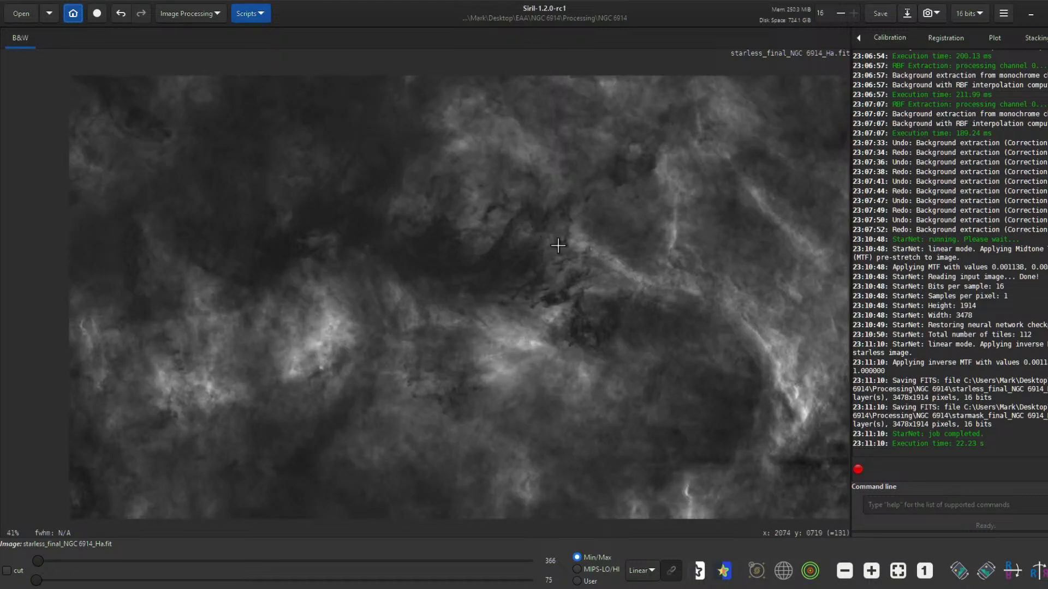
scroll(563, 249, "down", 1)
scroll(604, 281, "up", 1)
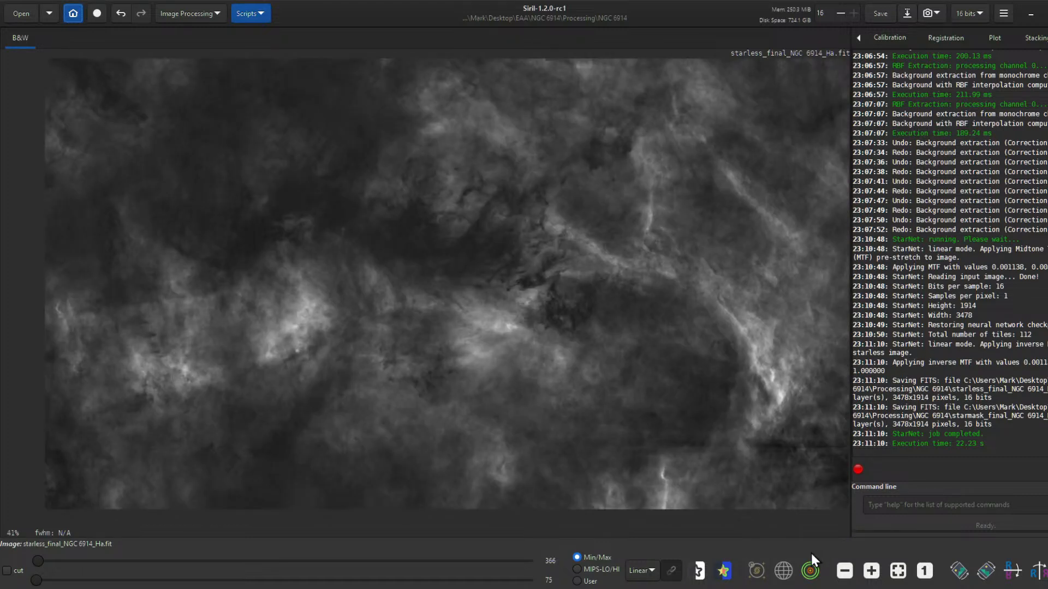
left_click(654, 569)
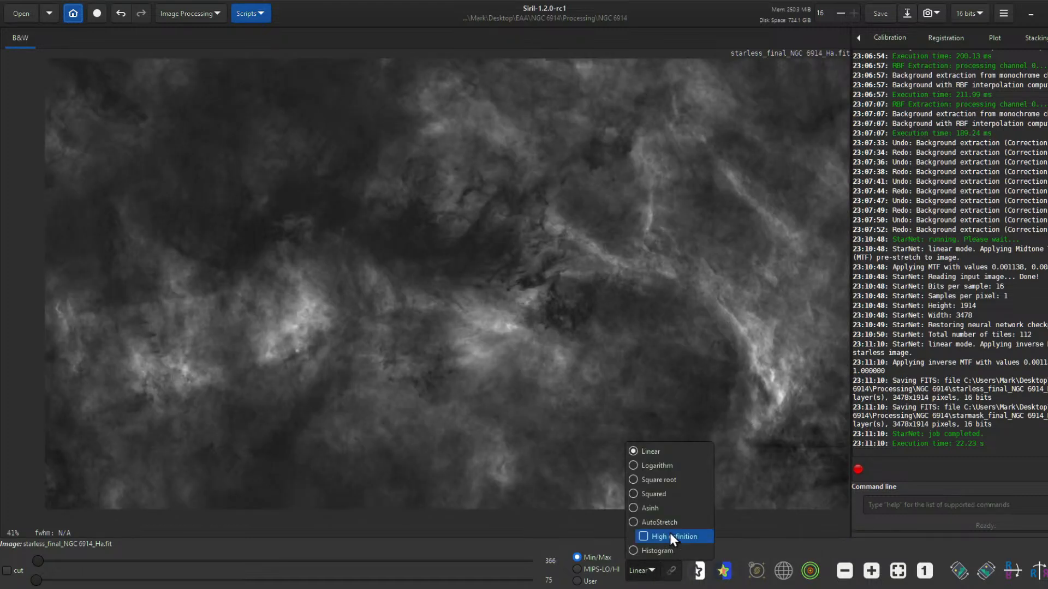
left_click(674, 445)
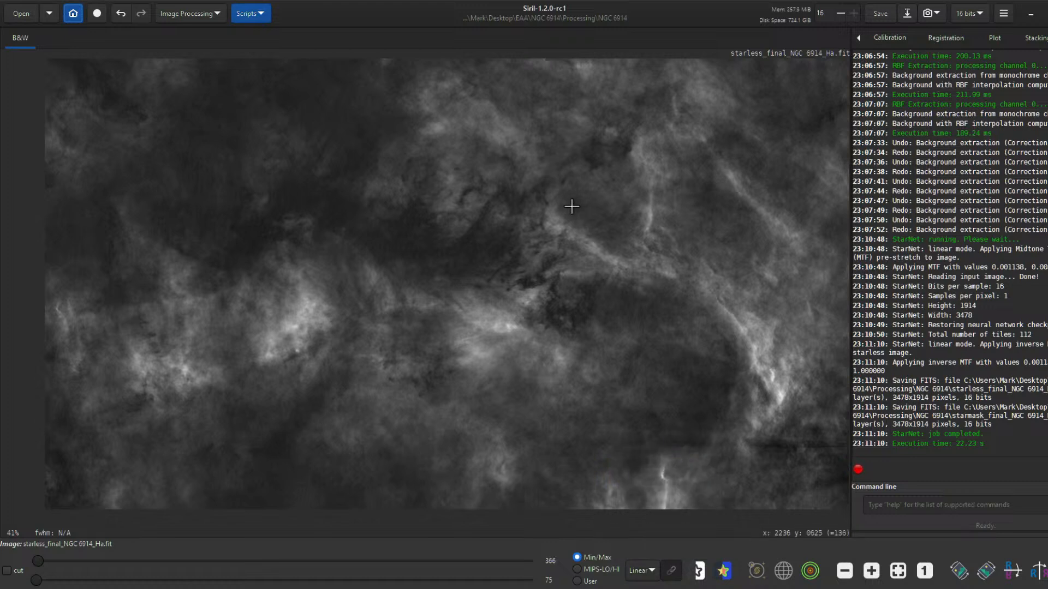
scroll(565, 209, "down", 1)
scroll(561, 206, "up", 1)
scroll(561, 206, "down", 1)
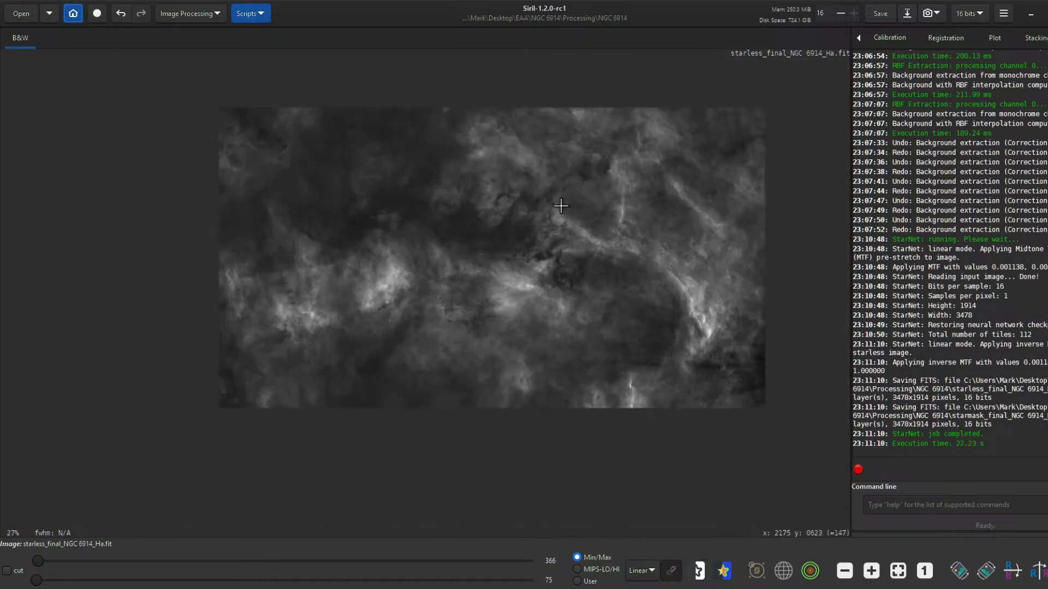
scroll(561, 205, "up", 1)
scroll(560, 206, "down", 1)
- Composite final_NGC 6914_R.fit, final_NGC 6914_G.fit and final_NGC 6914_B.fit into an RGB image using the RGB Compositing tool
left_click(217, 13)
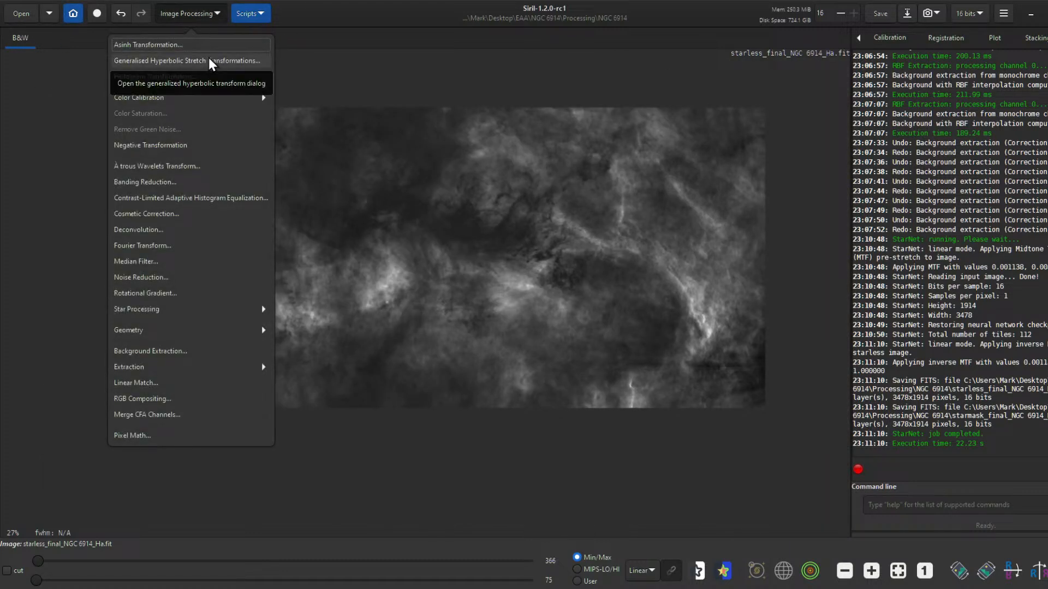
left_click(218, 400)
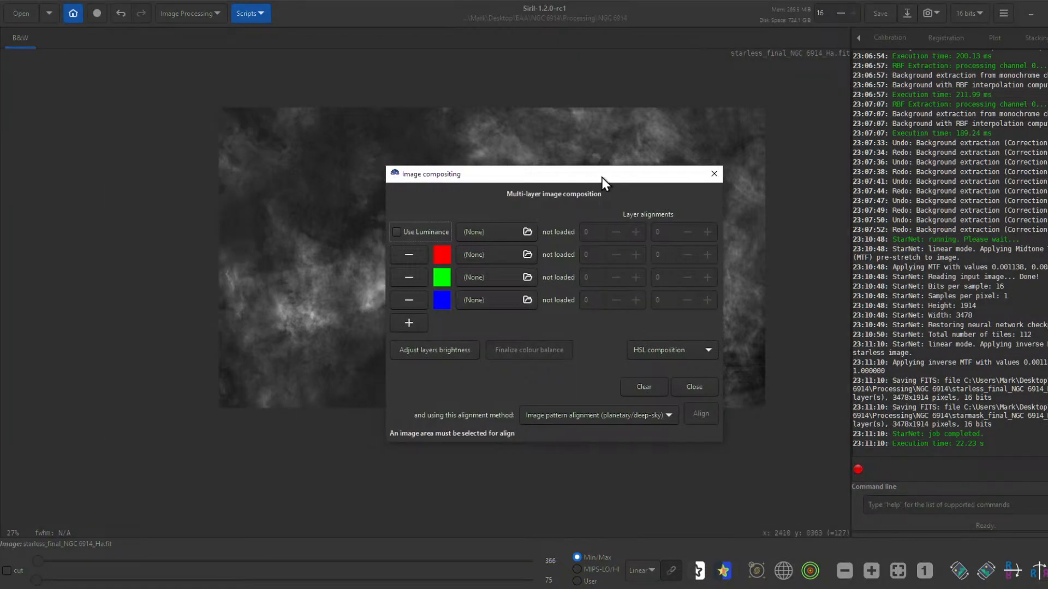
left_click_drag(601, 175, 1047, 165)
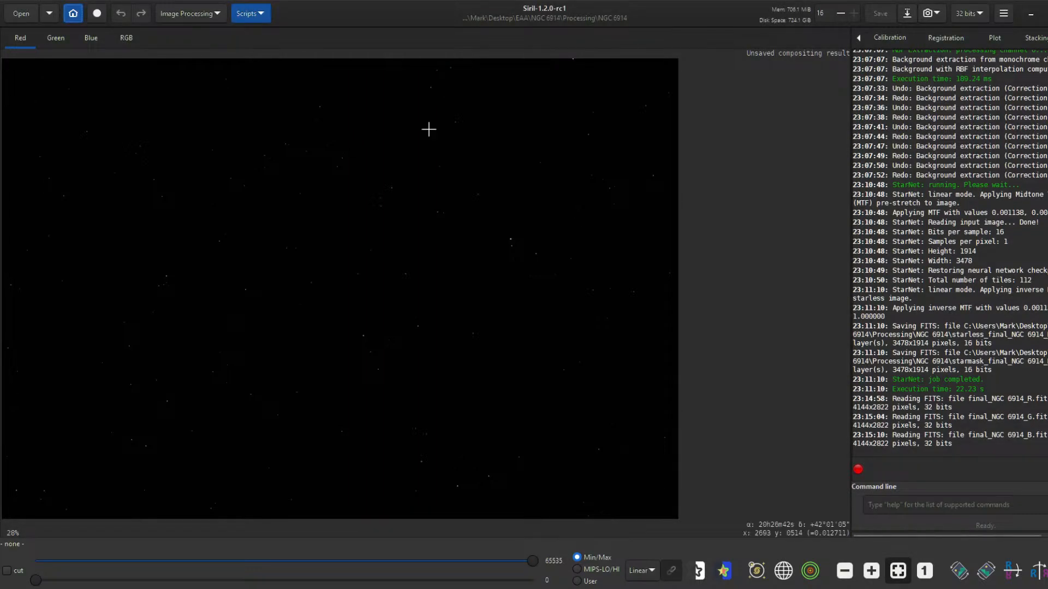
- Show the combined RGB view of the composite in AutoStretch display mode
left_click(127, 39)
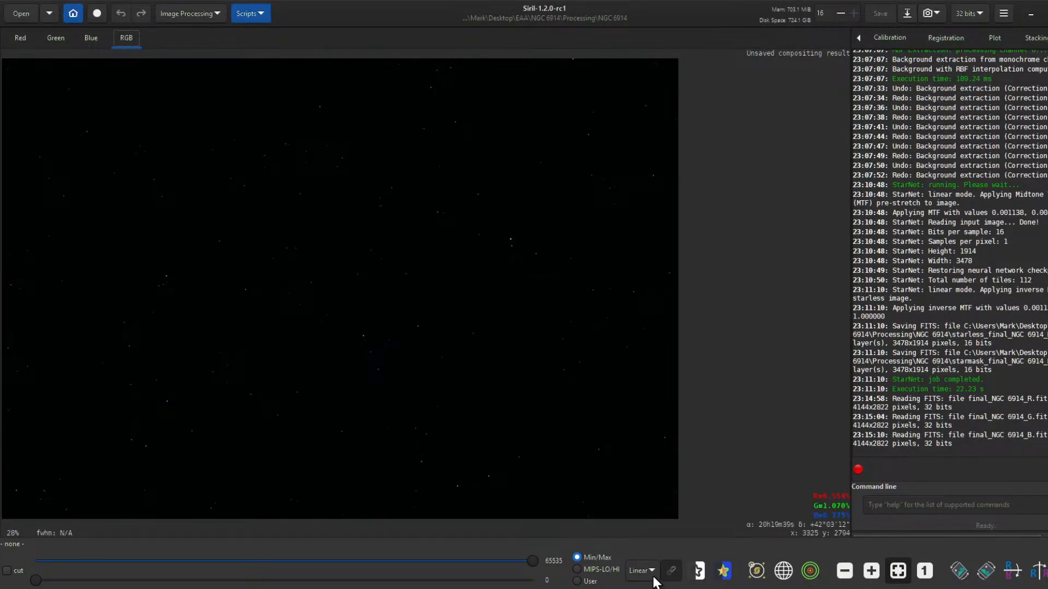
left_click(653, 577)
left_click(675, 524)
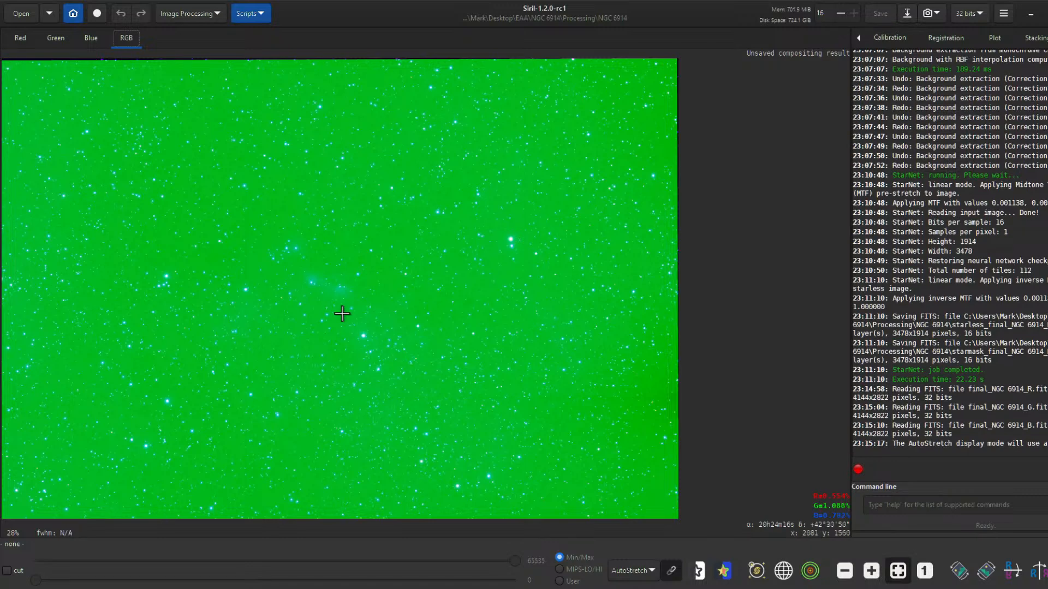
- Examine the uncalibrated RGB composite, checking the central reflection nebula and stars up close and the whole frame
scroll(351, 280, "up", 3)
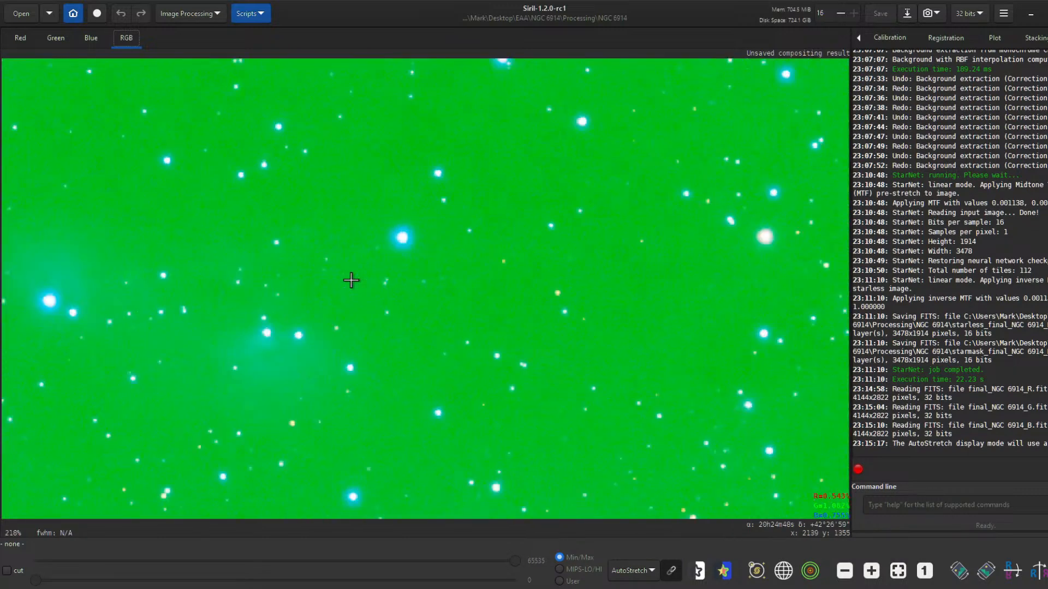
scroll(351, 280, "down", 3)
scroll(348, 273, "down", 1)
scroll(330, 283, "up", 1)
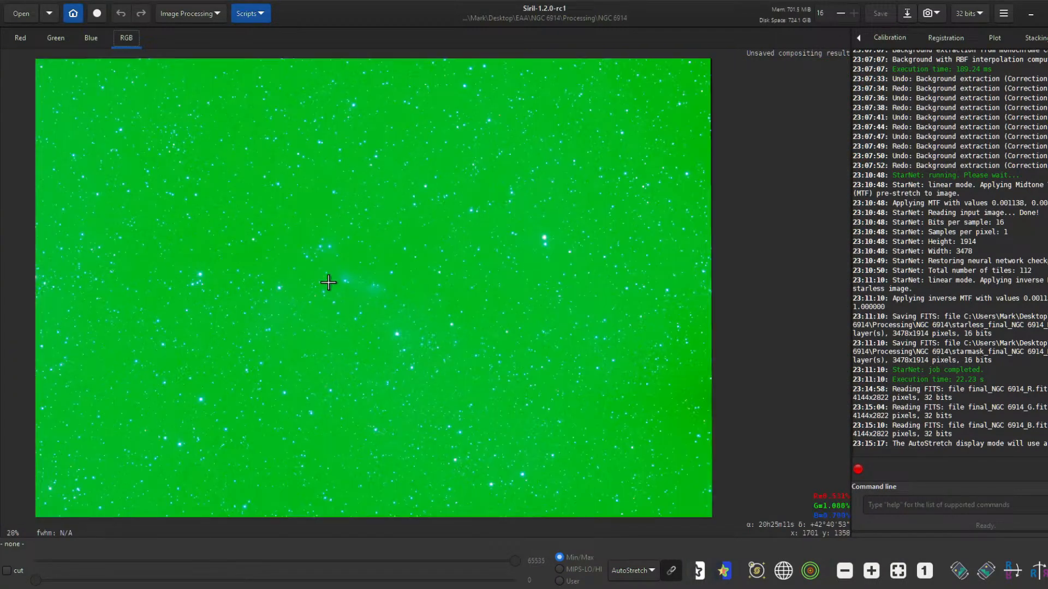
scroll(382, 284, "up", 4)
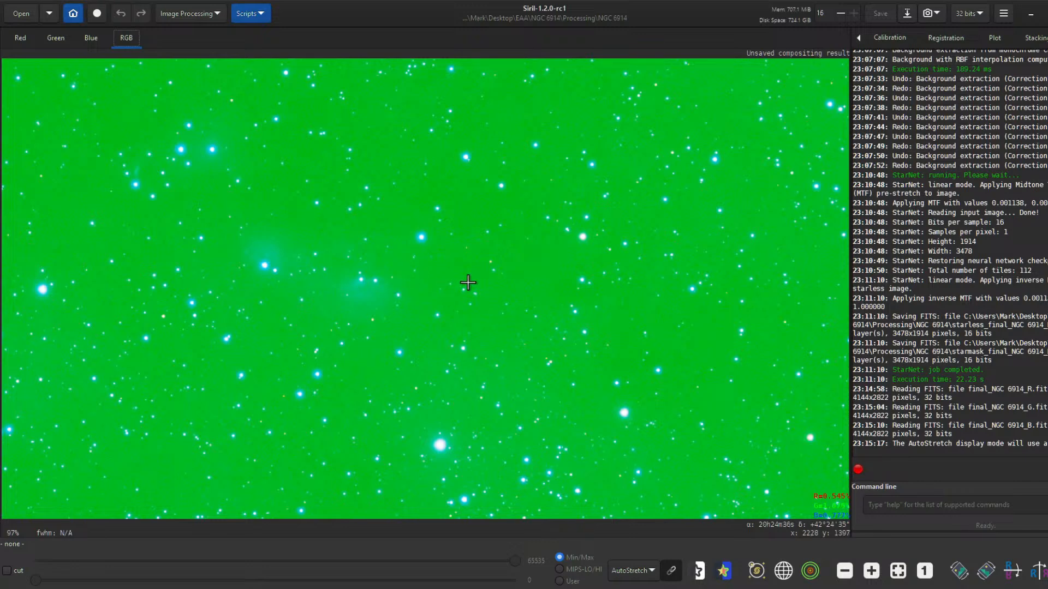
scroll(445, 281, "down", 5)
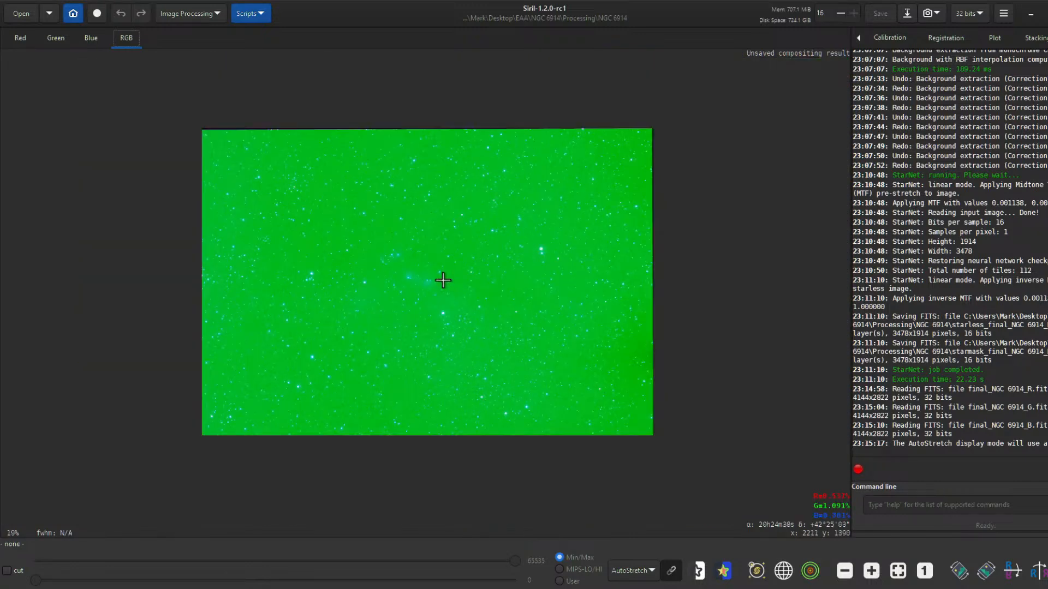
scroll(442, 280, "up", 1)
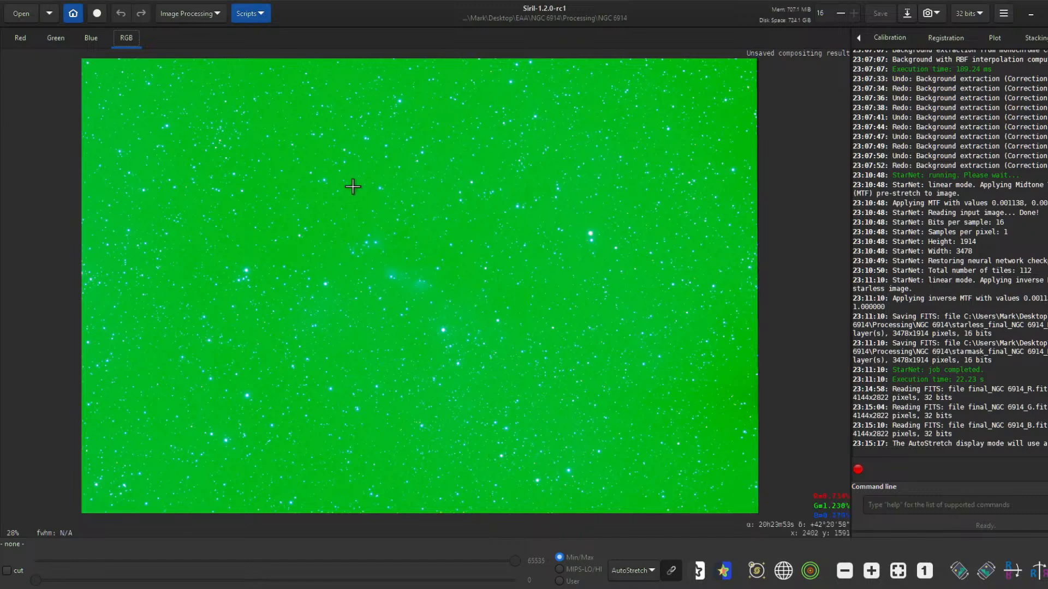
- Start Photometric Color Calibration on the RGB composite and look up NGC 6914 in SIMBAD as the target object
left_click(207, 15)
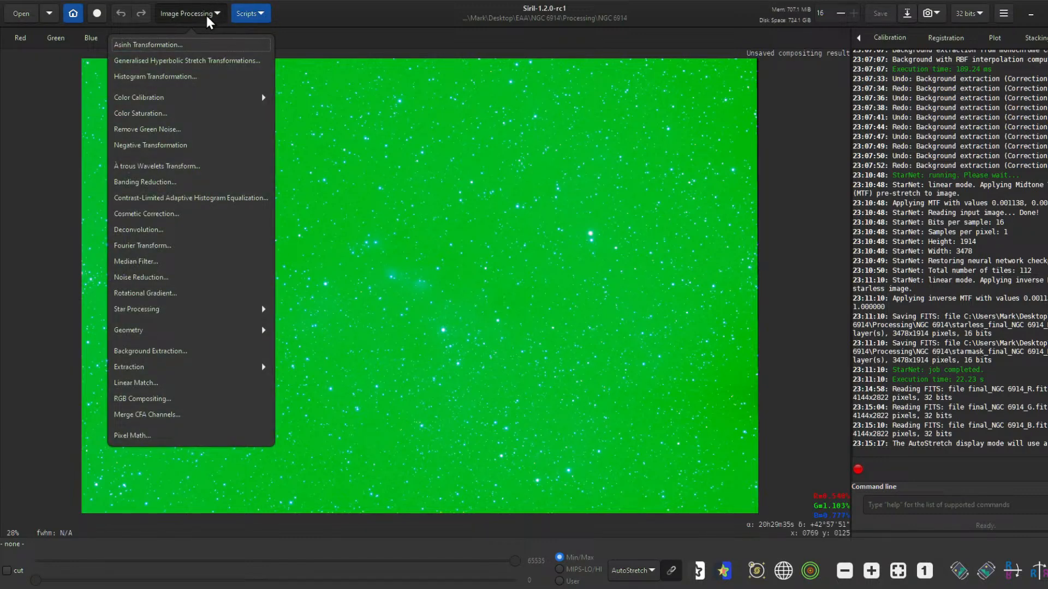
left_click(215, 98)
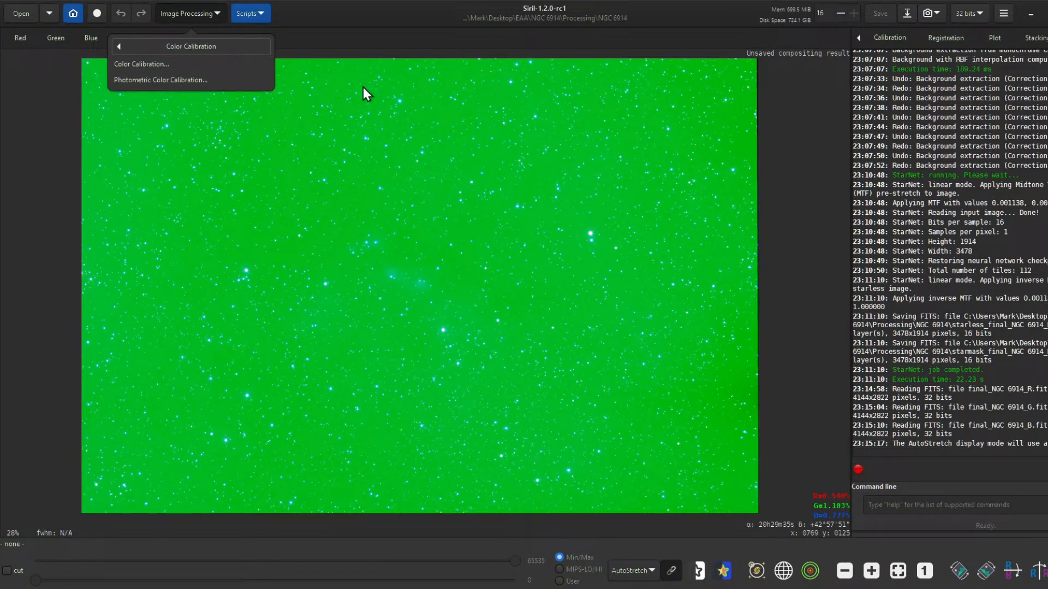
left_click(191, 82)
left_click_drag(515, 109, 783, 108)
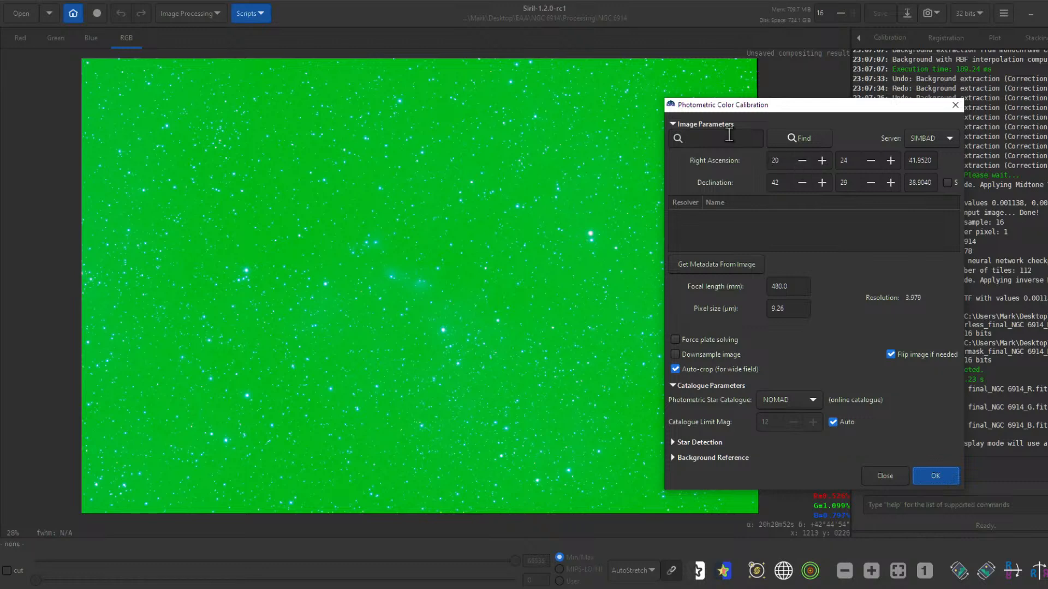
left_click(708, 133)
type("NGC 6914")
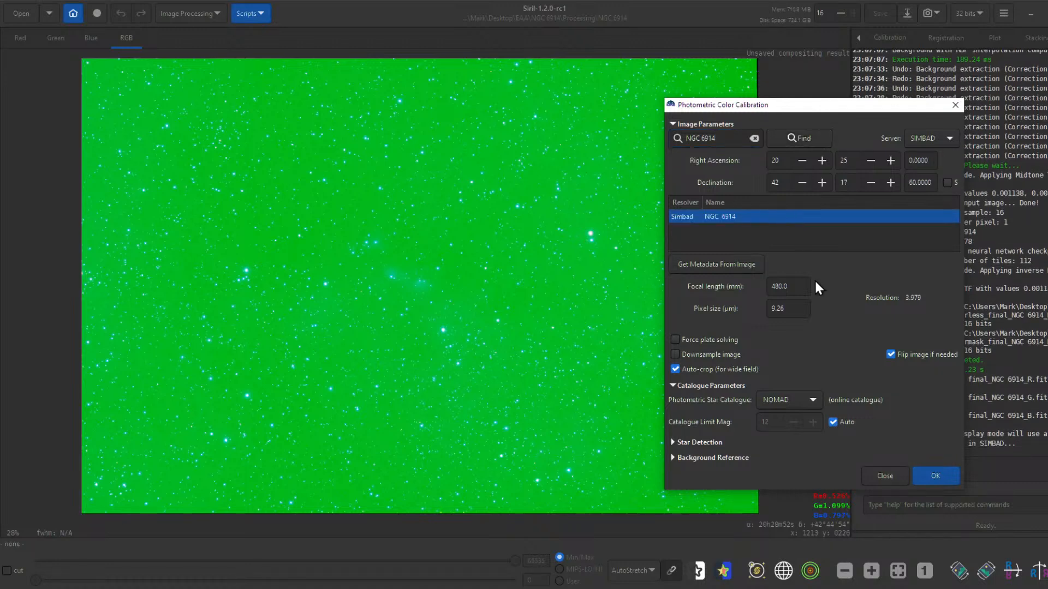
- Set the pixel size to 4.23 µm and run the photometric color calibration with the NOMAD catalogue
double_click(793, 312)
type("4.23")
left_click(939, 474)
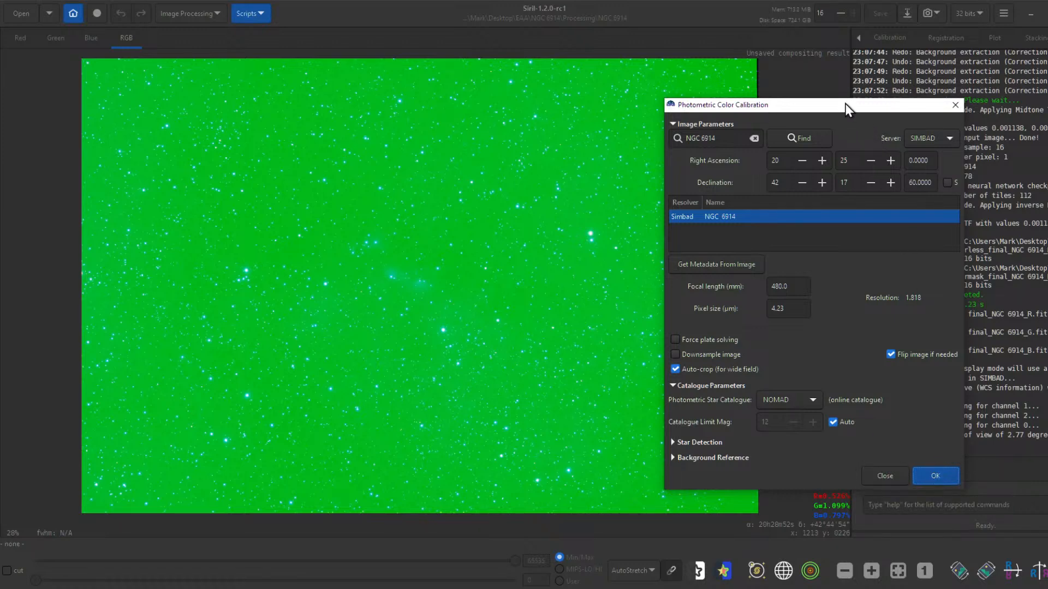
- Run the photometric color calibration a second time with the same settings and close its dialog
left_click_drag(846, 104, 836, 63)
left_click(928, 435)
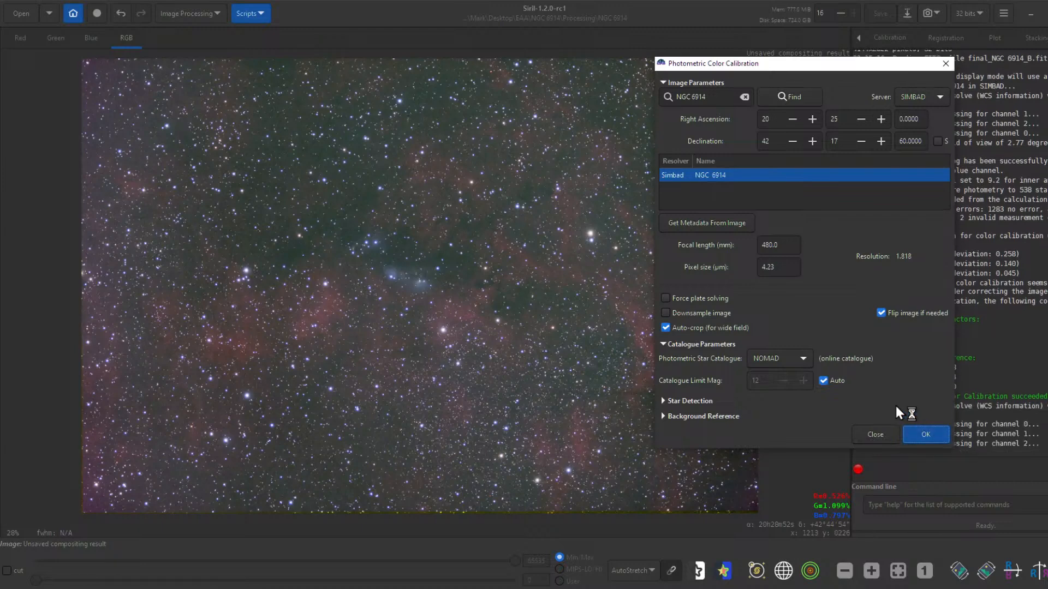
left_click(876, 435)
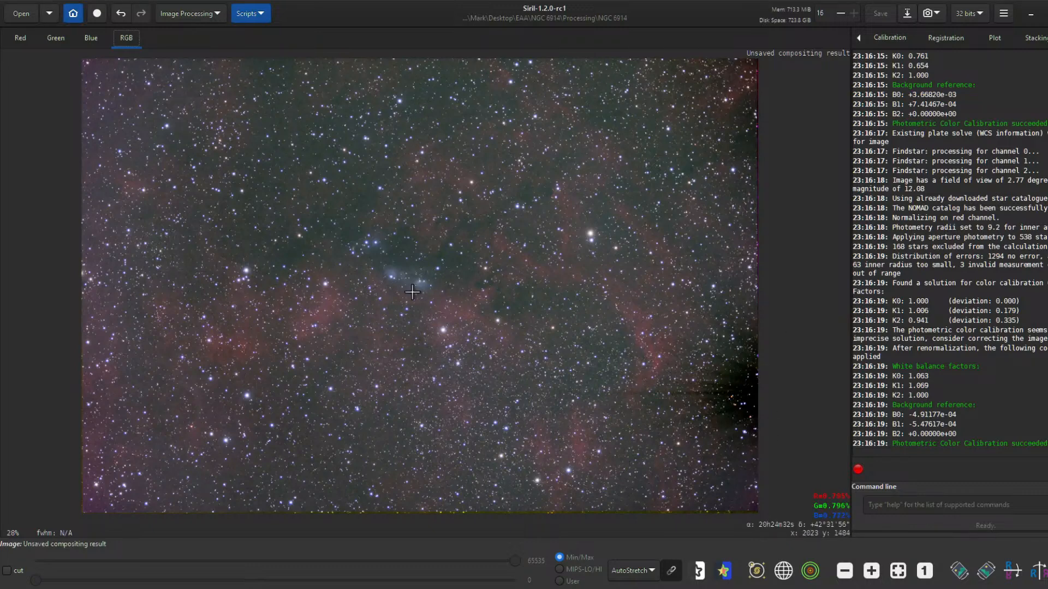
- Examine the color-calibrated RGB composite, checking the blue reflection nebula up close and the frame edges
scroll(408, 277, "up", 1)
scroll(408, 277, "up", 5)
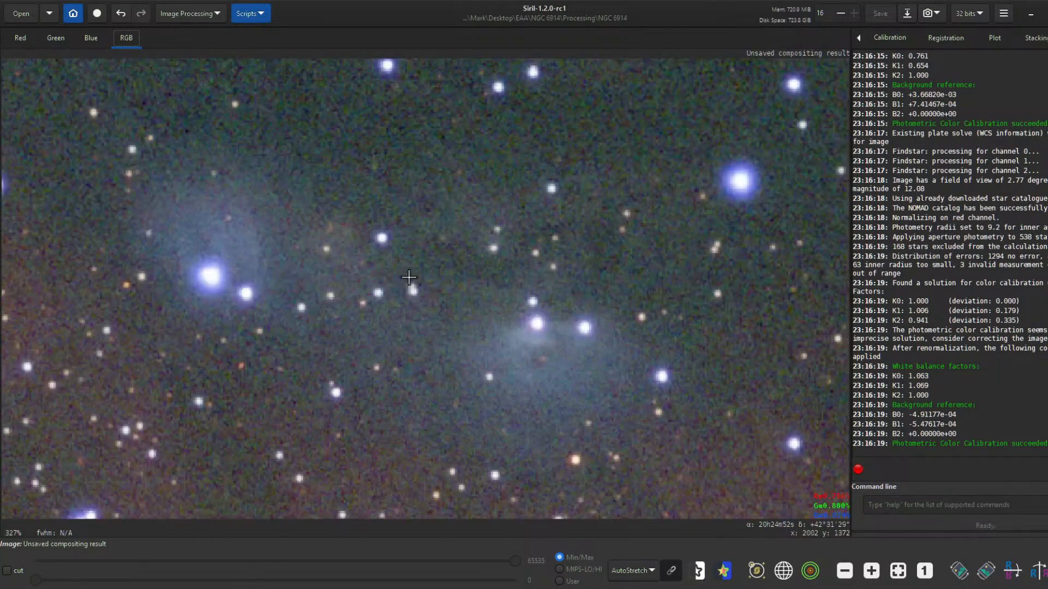
scroll(408, 277, "down", 1)
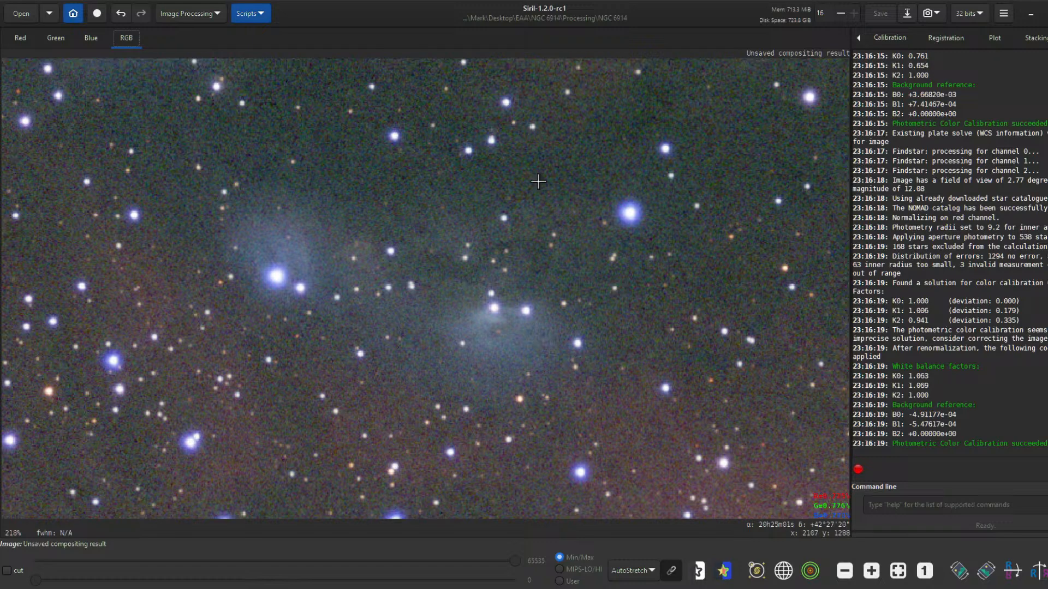
scroll(532, 294, "down", 2)
scroll(532, 294, "down", 3)
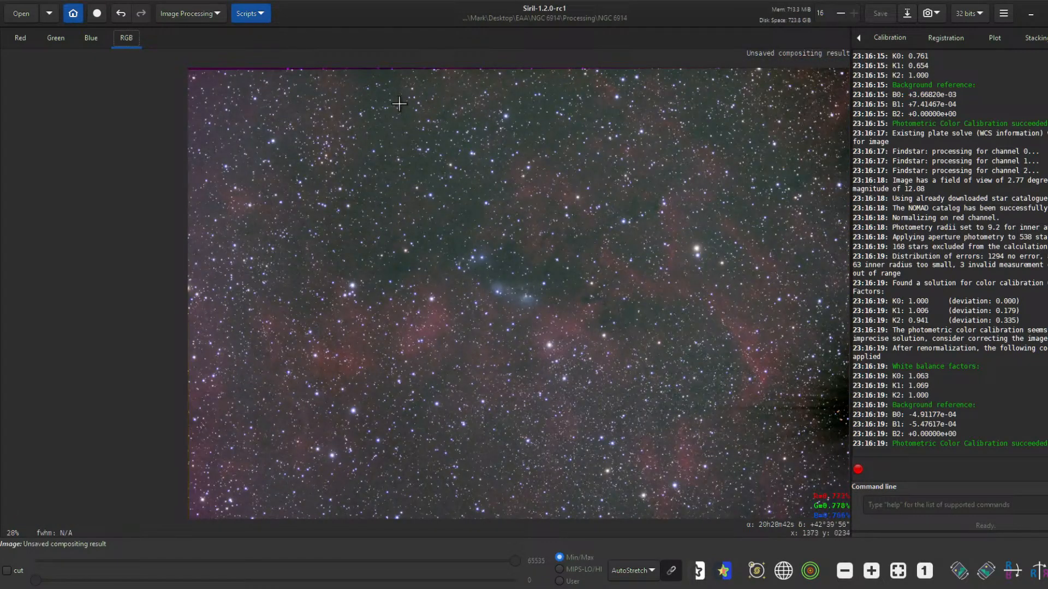
- Crop the RGB composite to about 3941 × 2704 px, trimming its discolored borders, and check the cropped frame
left_click_drag(190, 70, 834, 512)
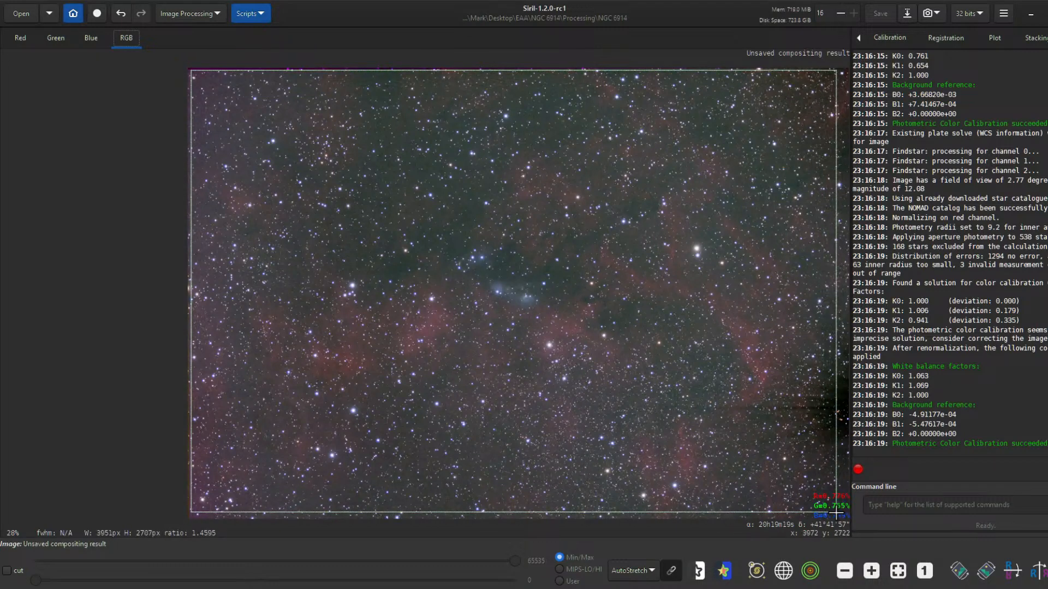
right_click(701, 299)
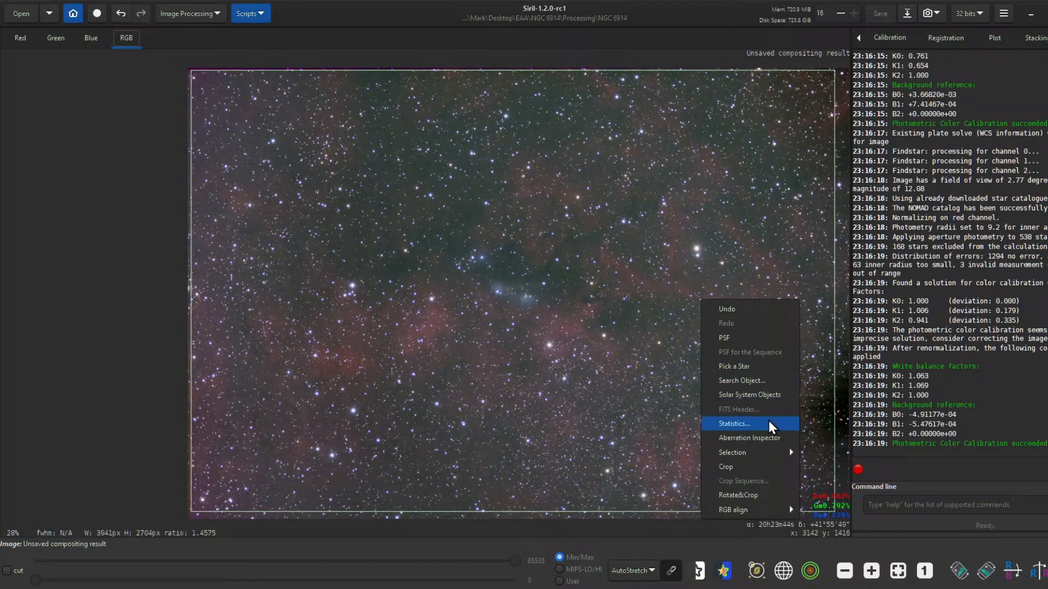
left_click(767, 466)
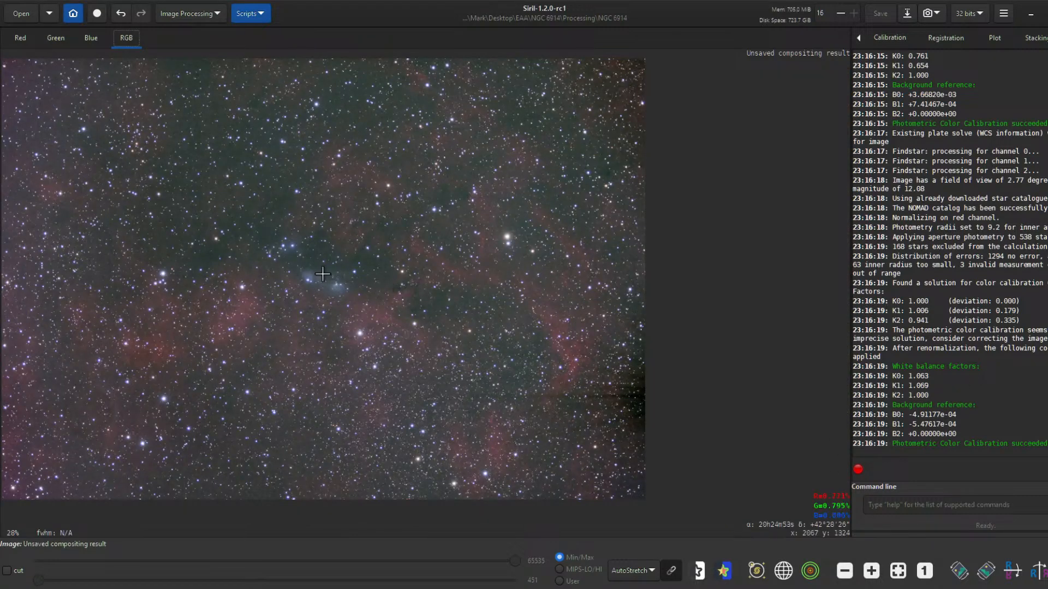
scroll(245, 256, "up", 3)
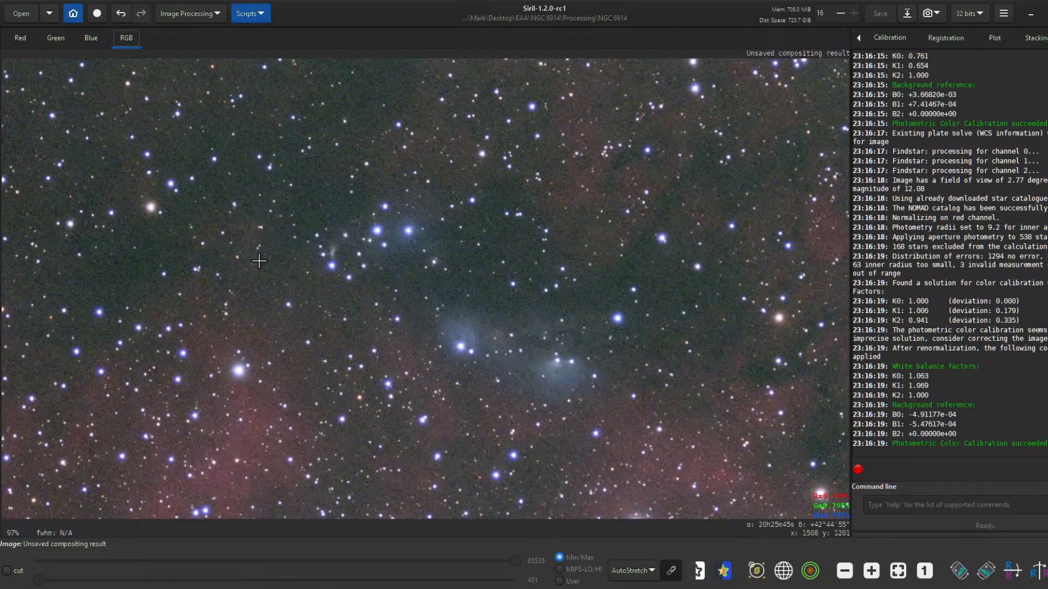
scroll(360, 260, "down", 3)
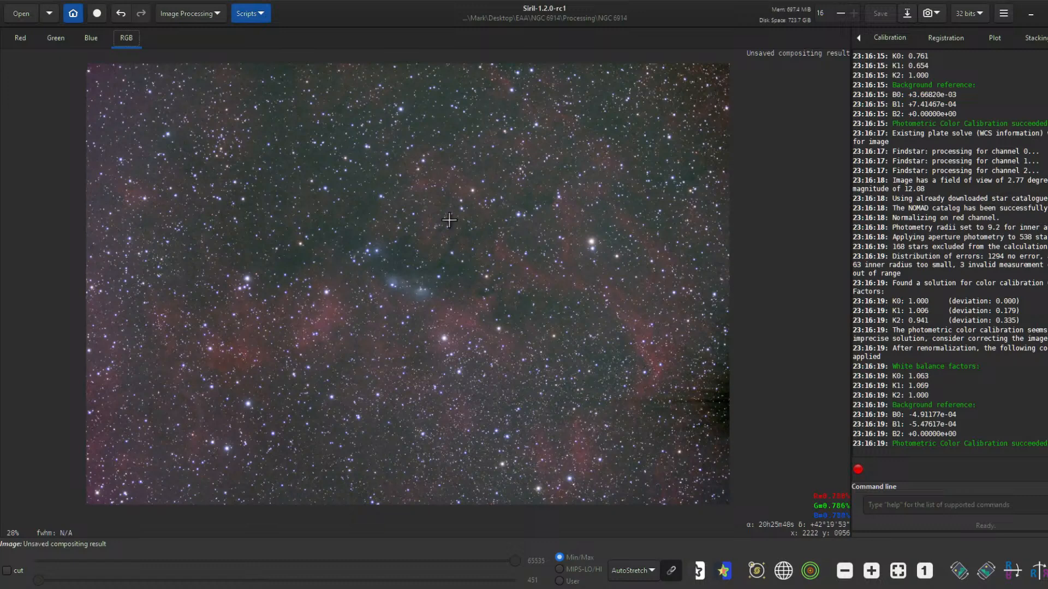
mouse_move(450, 218)
left_mouse_down()
mouse_move(446, 245)
mouse_move(448, 225)
left_mouse_up()
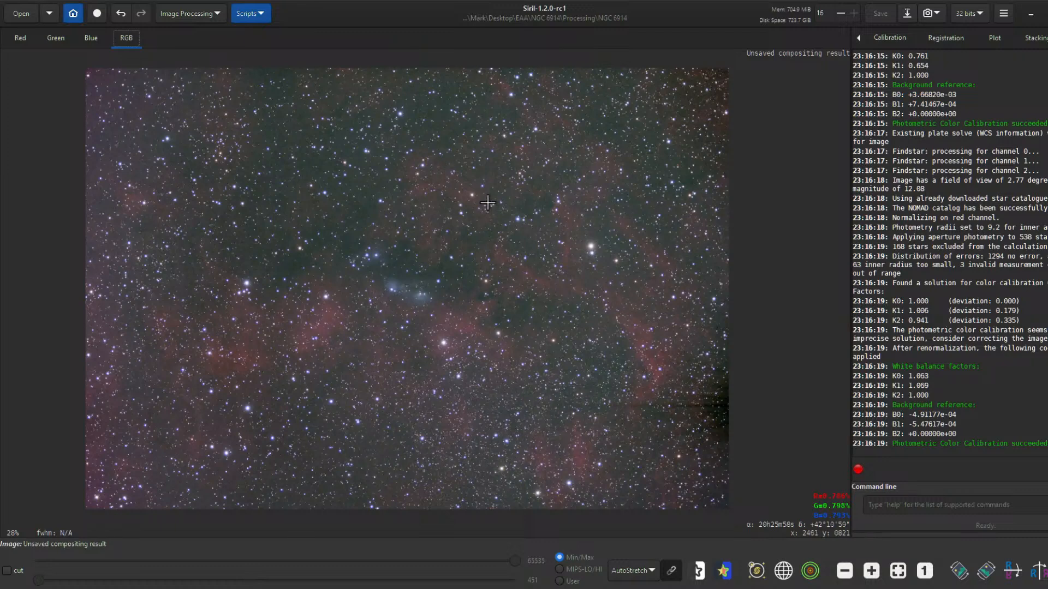
- Start Background Extraction on the cropped composite with RBF interpolation and set the smoothing to 1.00
left_click(214, 12)
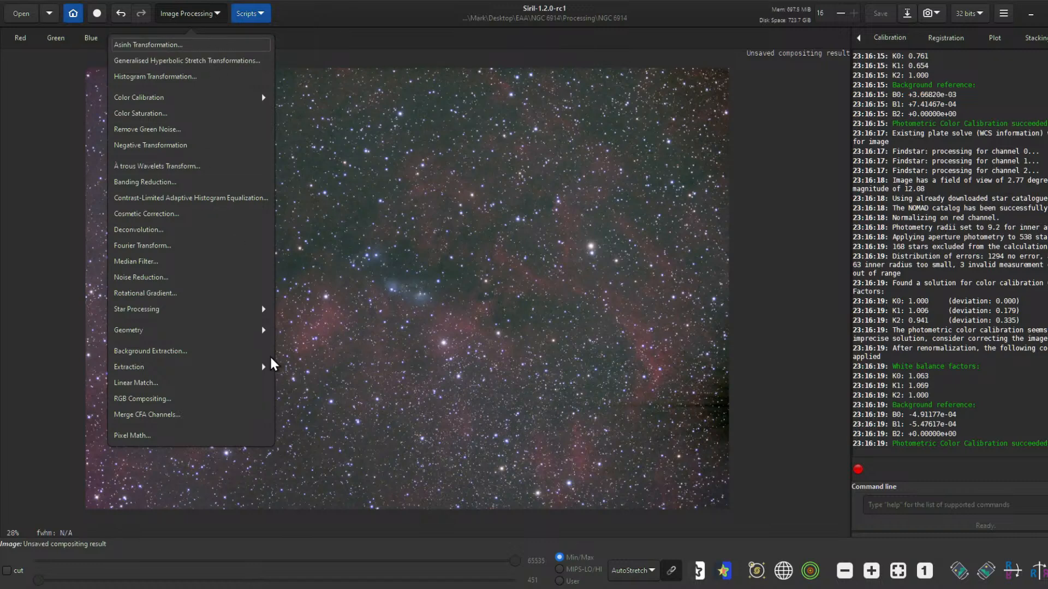
left_click(223, 365)
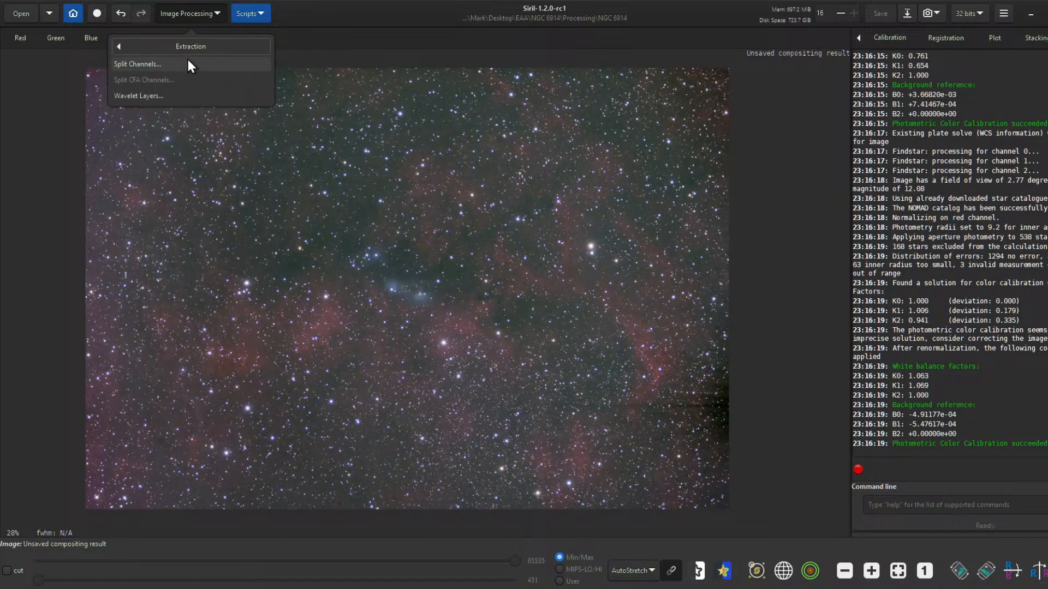
left_click(203, 11)
left_click(203, 11)
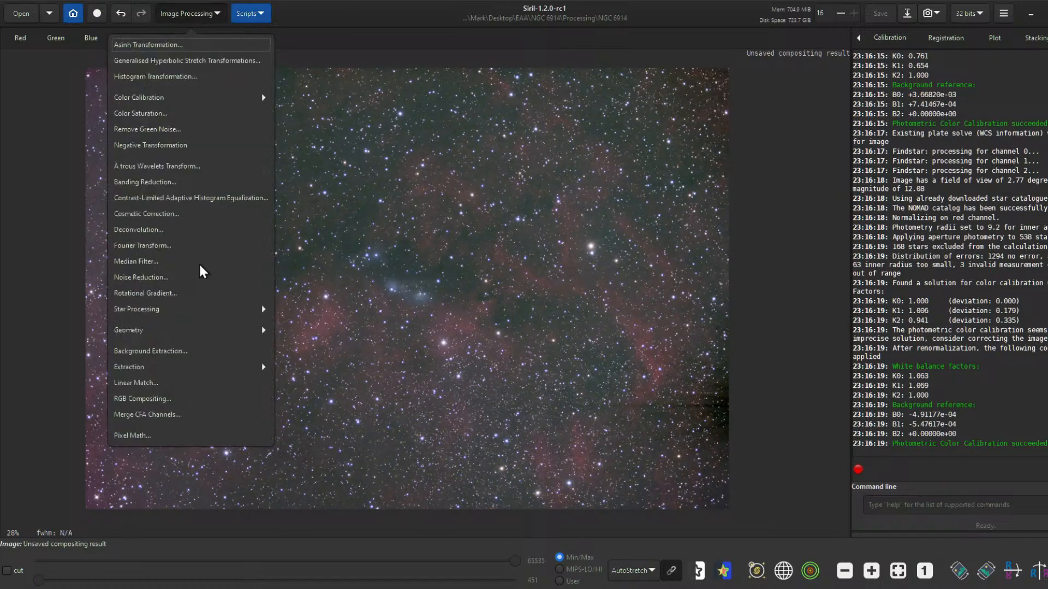
left_click(217, 352)
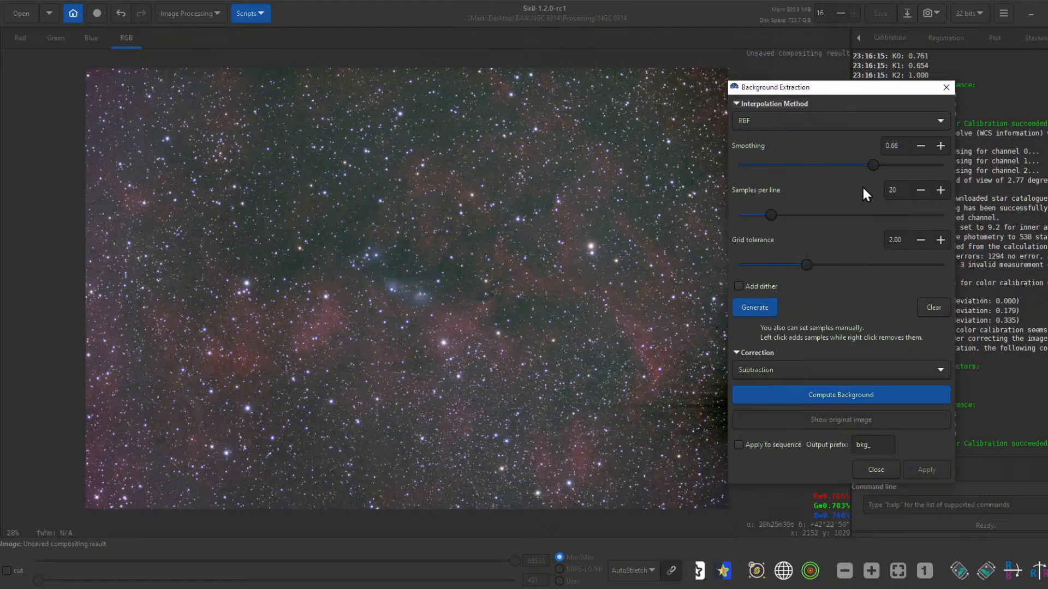
left_click_drag(873, 165, 941, 164)
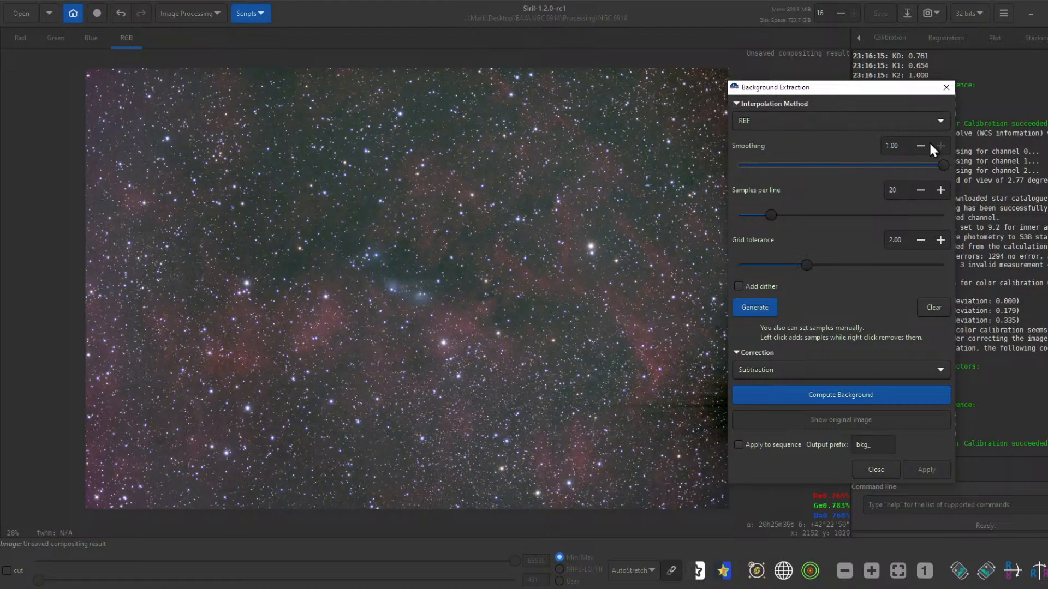
- Place eight background samples near the image borders, covering the corners, the dark patch at the right edge, and the left side
left_click(698, 86)
left_click(714, 413)
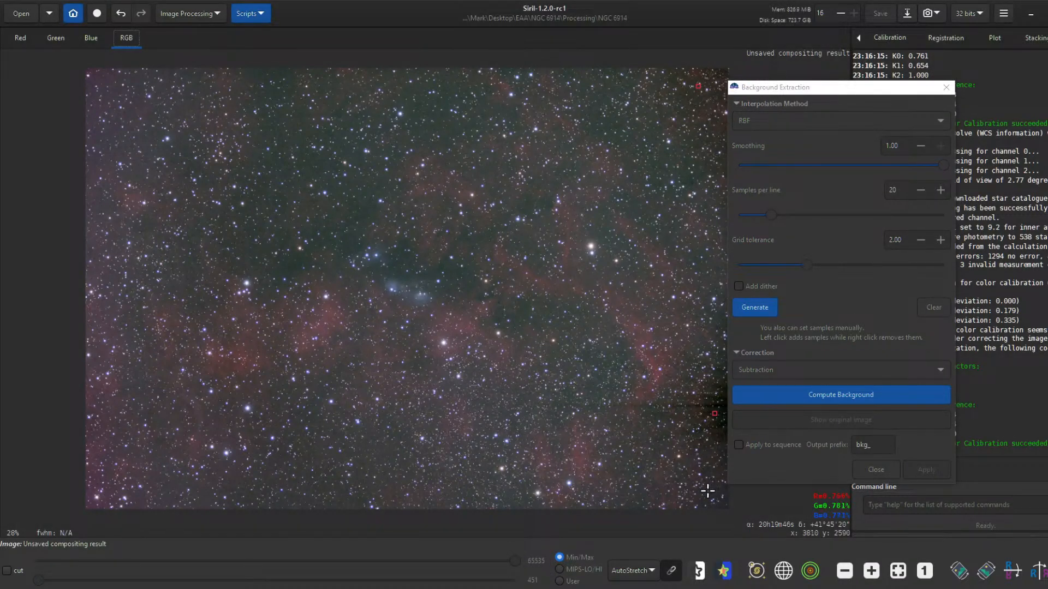
left_click(707, 491)
left_click(265, 503)
left_click(137, 394)
left_click(96, 81)
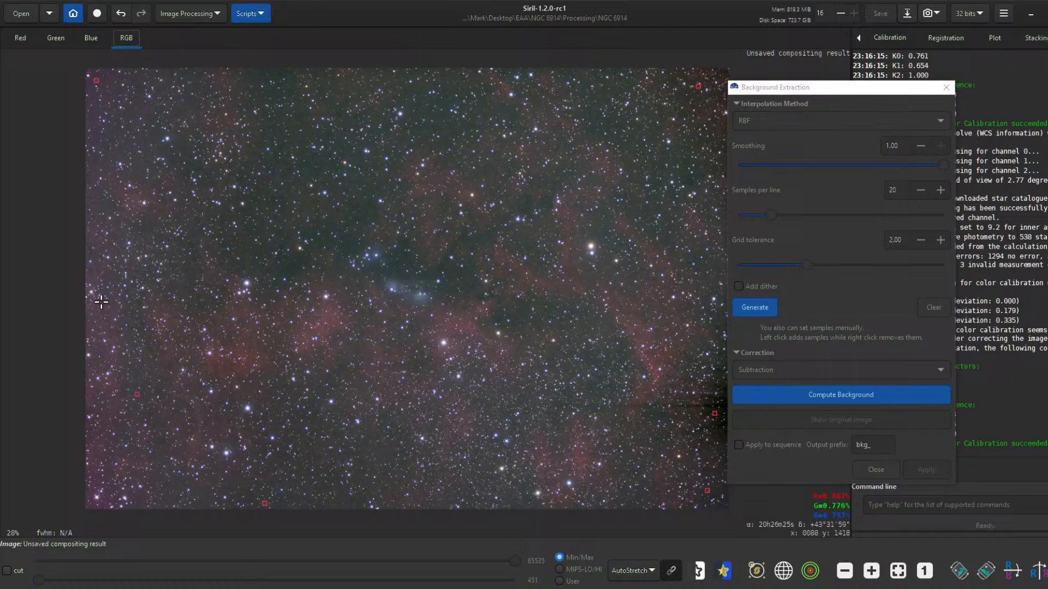
left_click(88, 245)
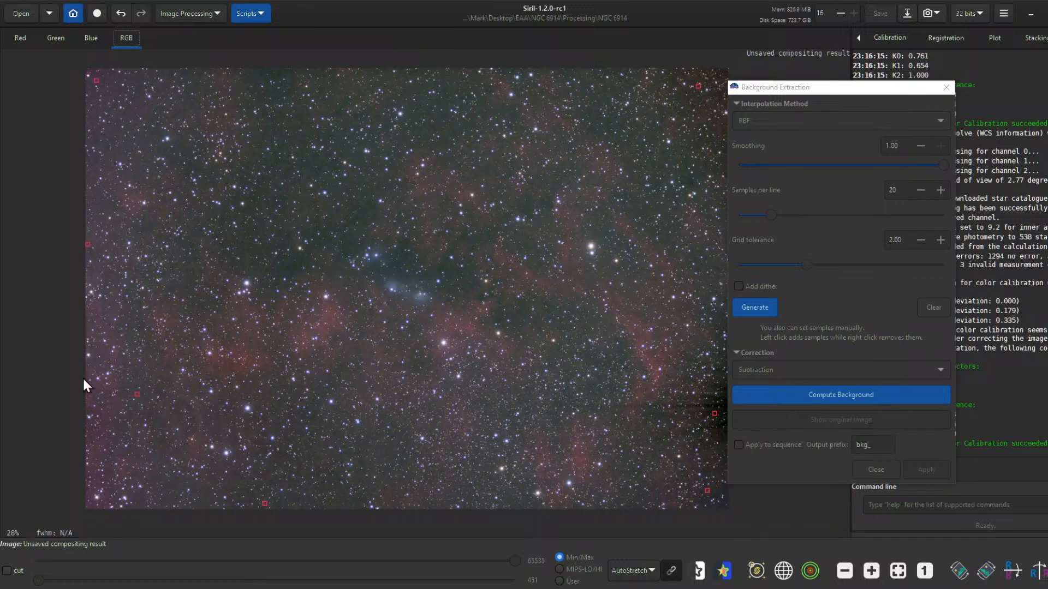
left_click(91, 483)
- Add seven background samples in dark areas between the nebulosity and compute the background with Subtraction correction
left_click(346, 232)
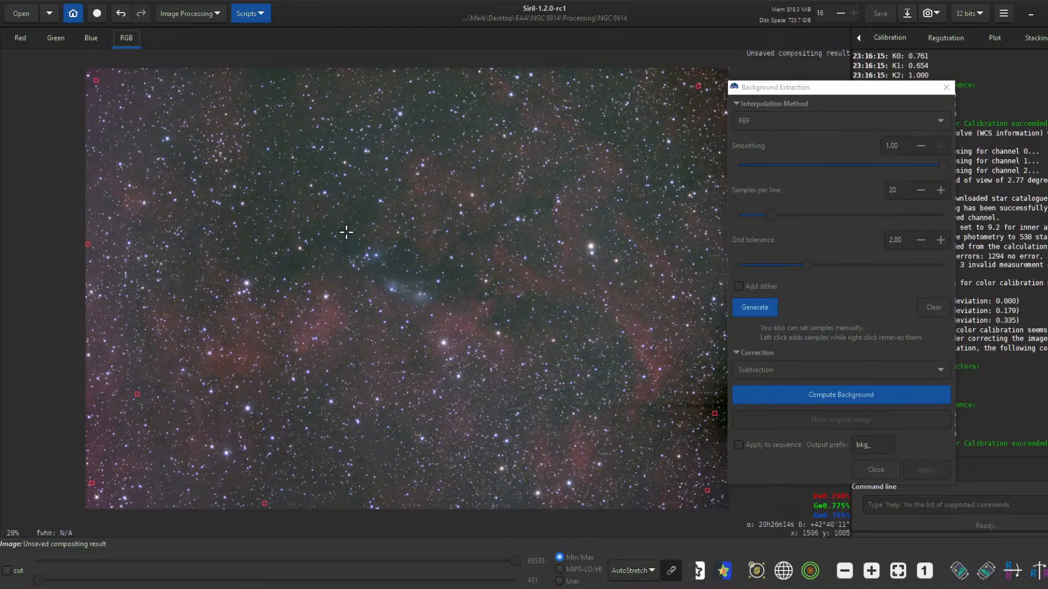
left_click(418, 115)
left_click(606, 359)
left_click(487, 479)
left_click(318, 427)
left_click(287, 264)
left_click(273, 94)
left_click(861, 394)
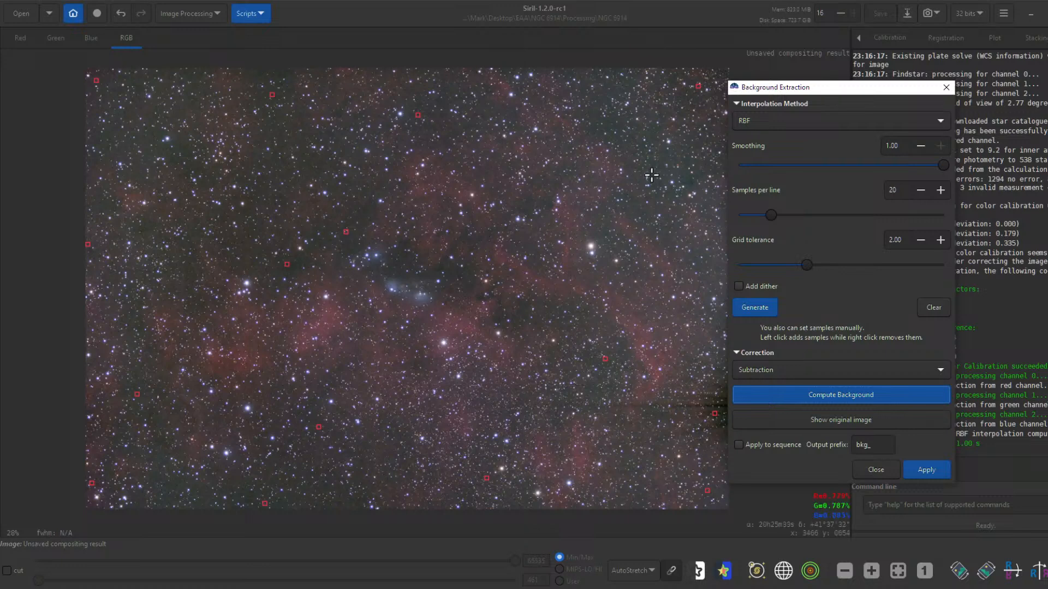
- Add four background samples across the right part of the image and compute the background again
left_click(606, 96)
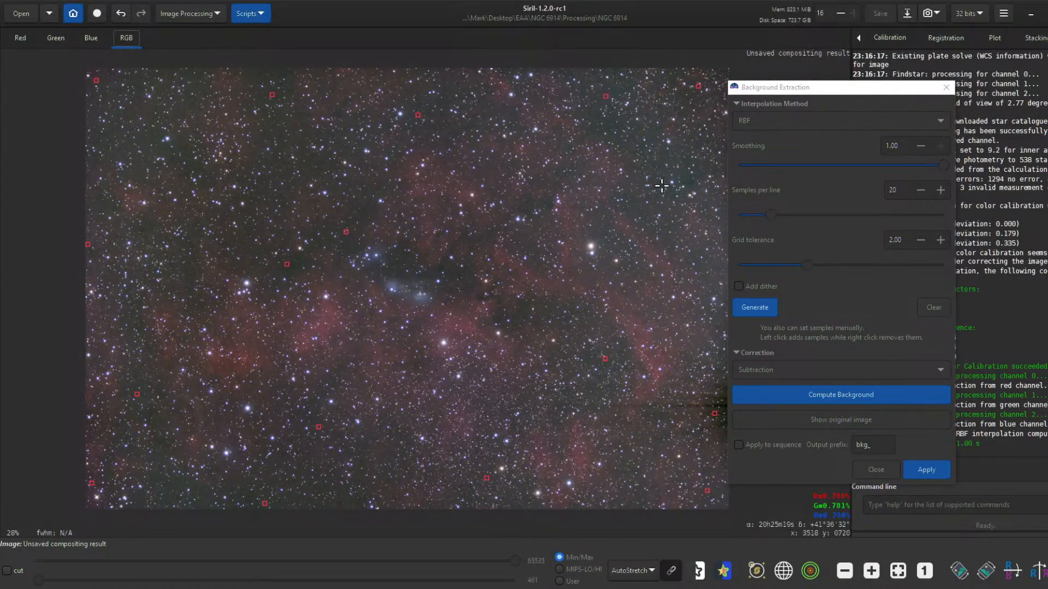
left_click(685, 178)
left_click(670, 229)
left_click(661, 443)
left_click(827, 395)
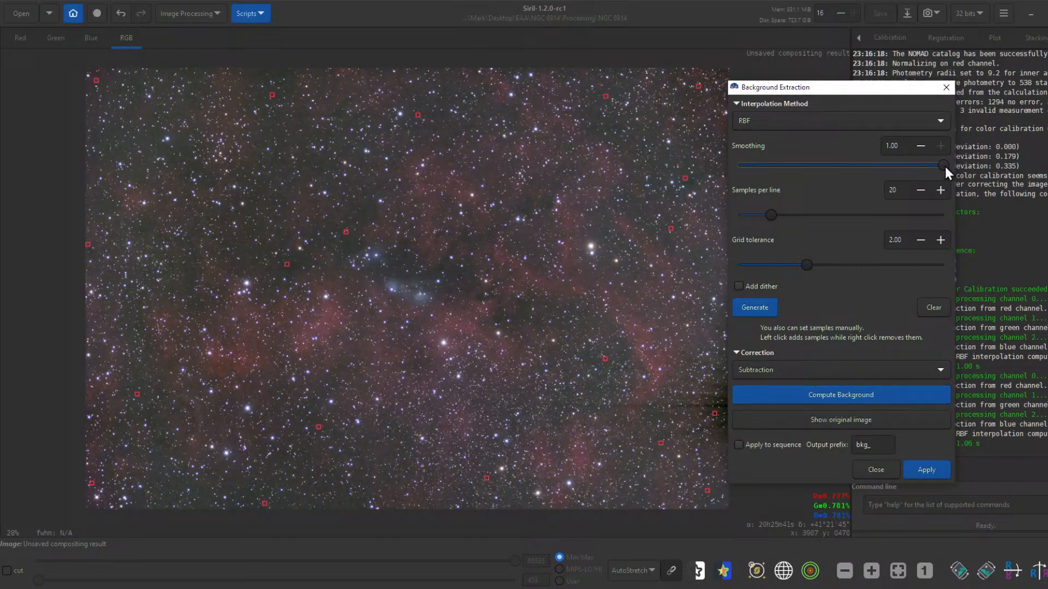
- Set the smoothing to 0.85, recompute the background, and apply the extraction after inspecting the corrected composite
left_click_drag(922, 164, 913, 165)
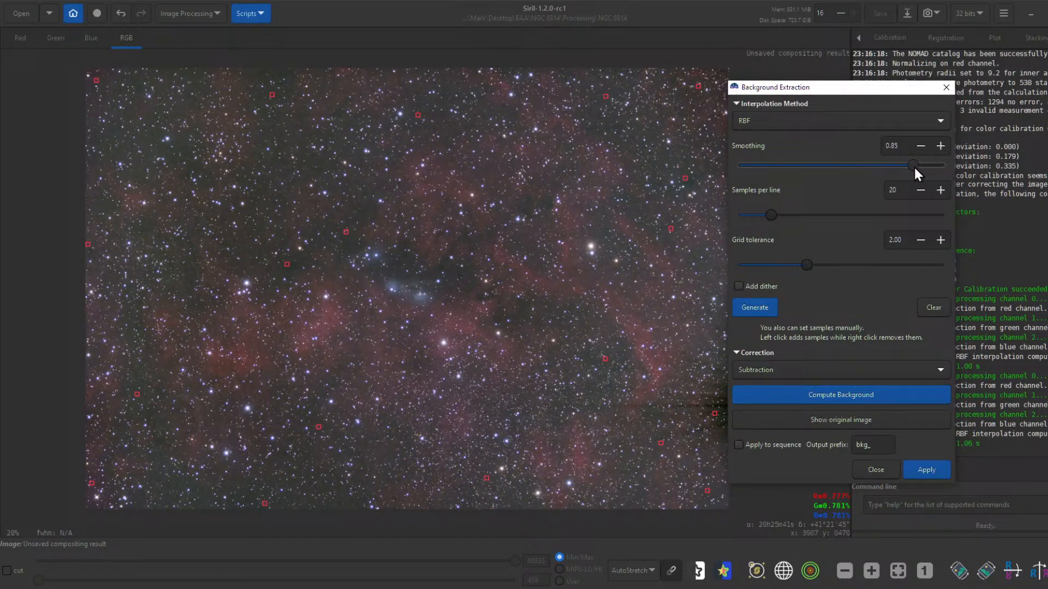
left_click(885, 394)
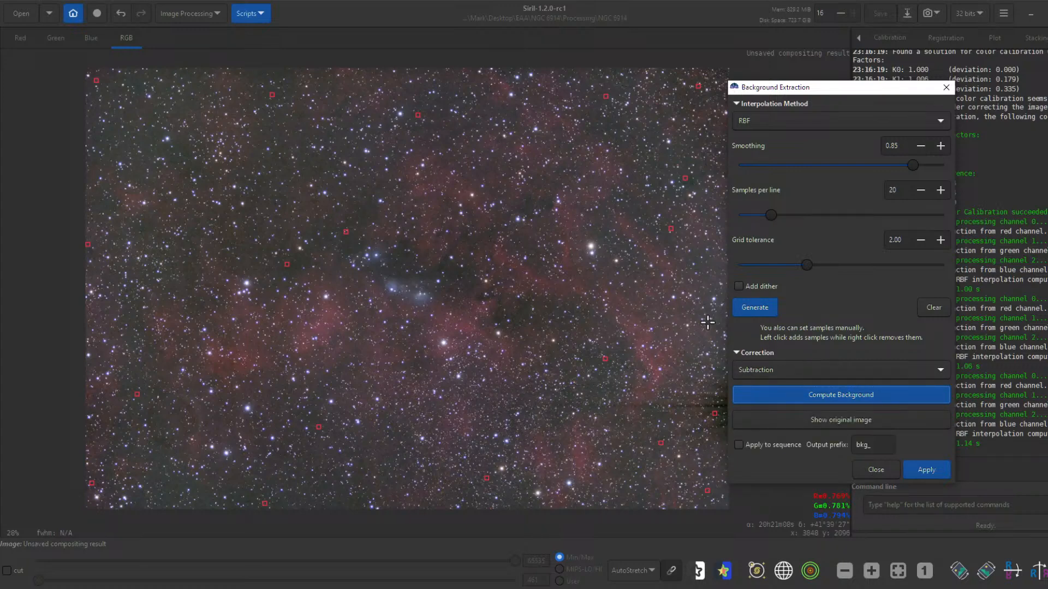
scroll(508, 445, "up", 7)
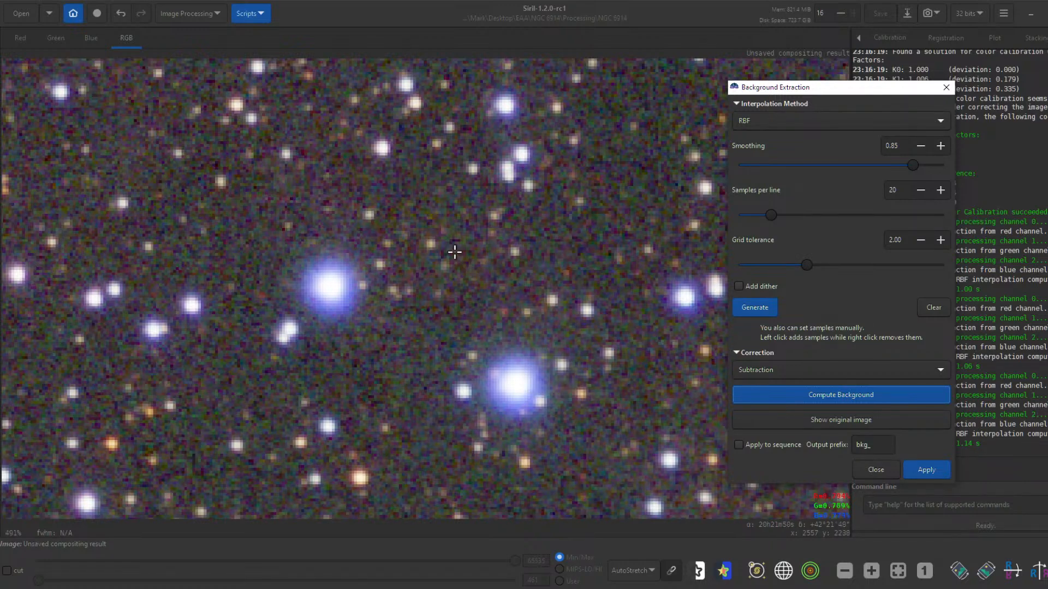
scroll(459, 235, "down", 4)
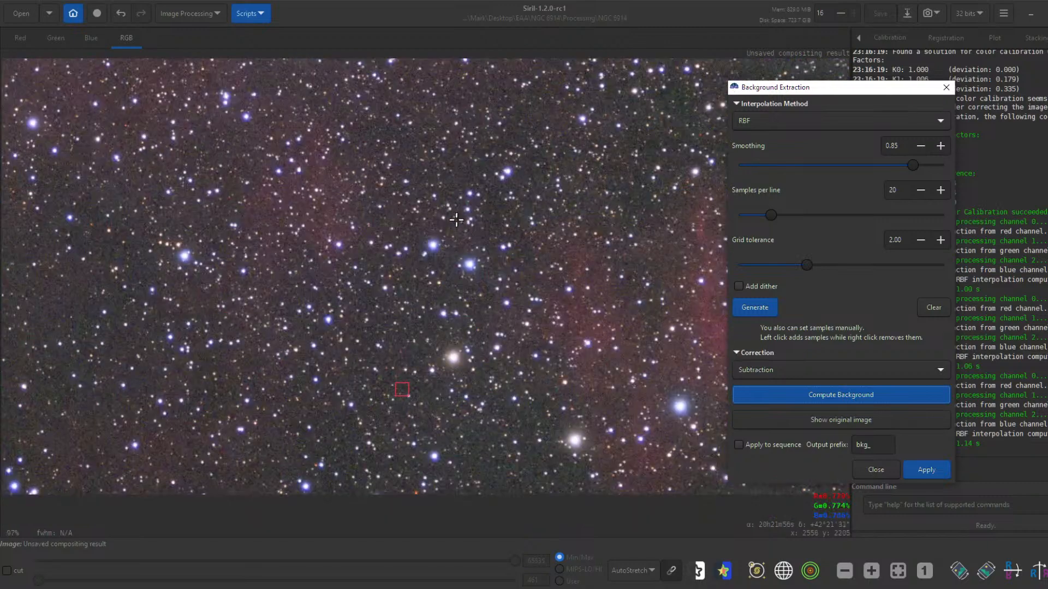
scroll(424, 131, "down", 4)
scroll(409, 98, "up", 2)
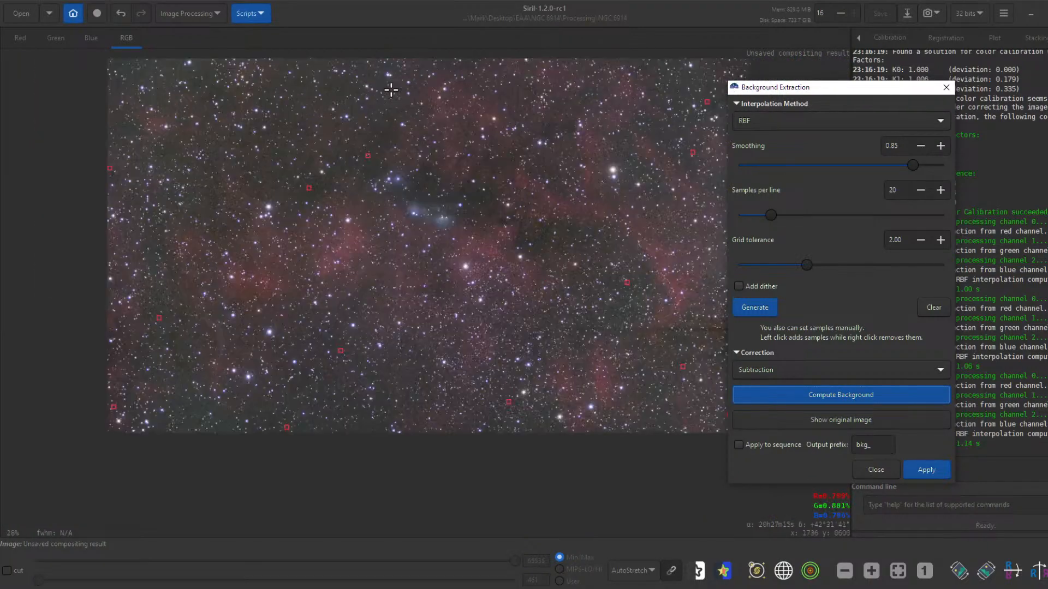
scroll(408, 101, "down", 1)
scroll(411, 74, "up", 1)
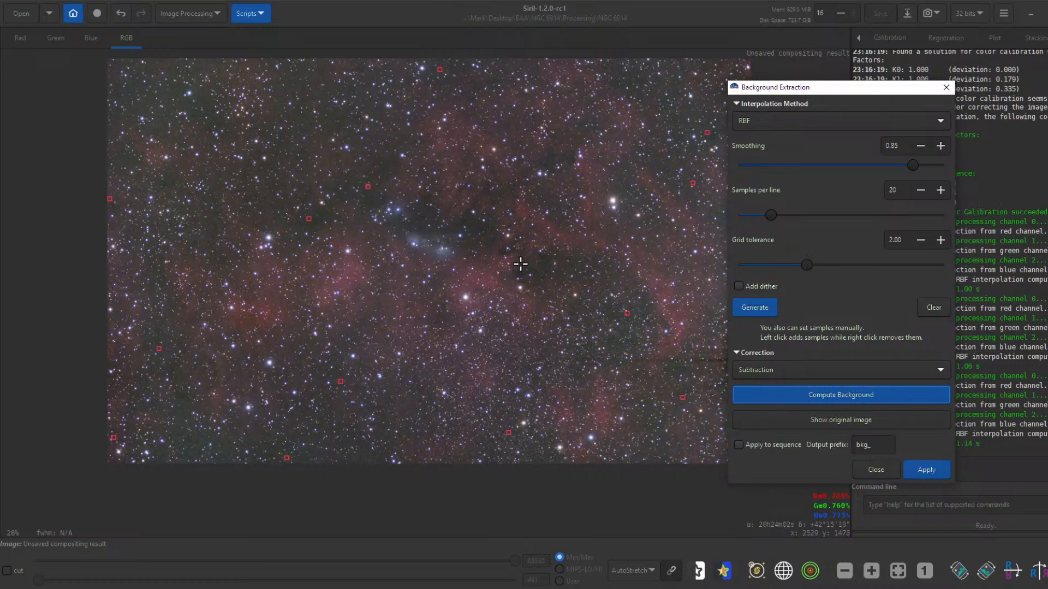
left_click(918, 468)
left_click(931, 470)
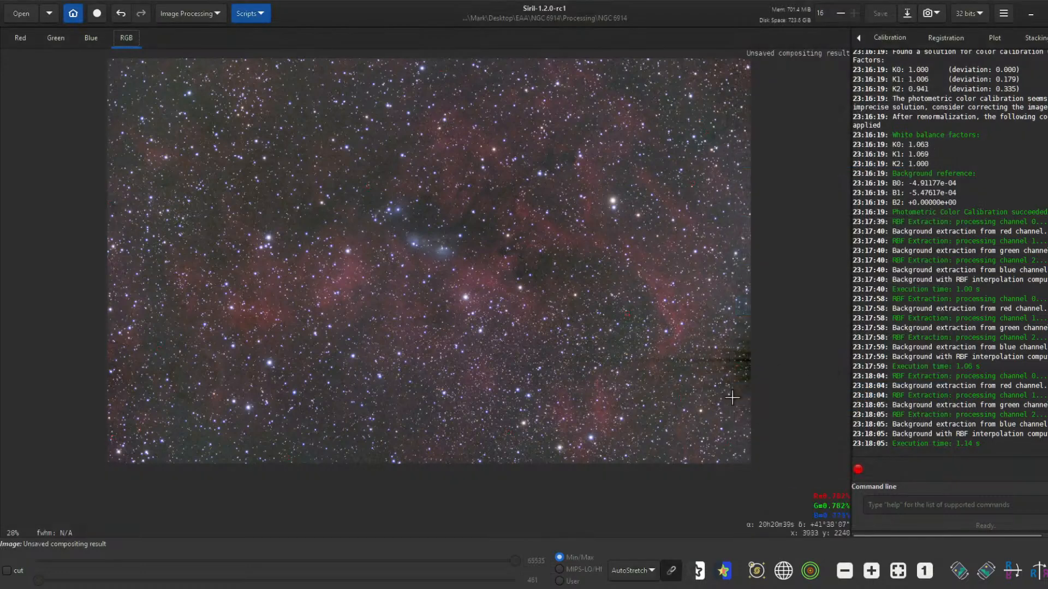
- Switch the display to Linear and run StarNet star removal with star mask generation on and pre-stretch off
left_click(628, 571)
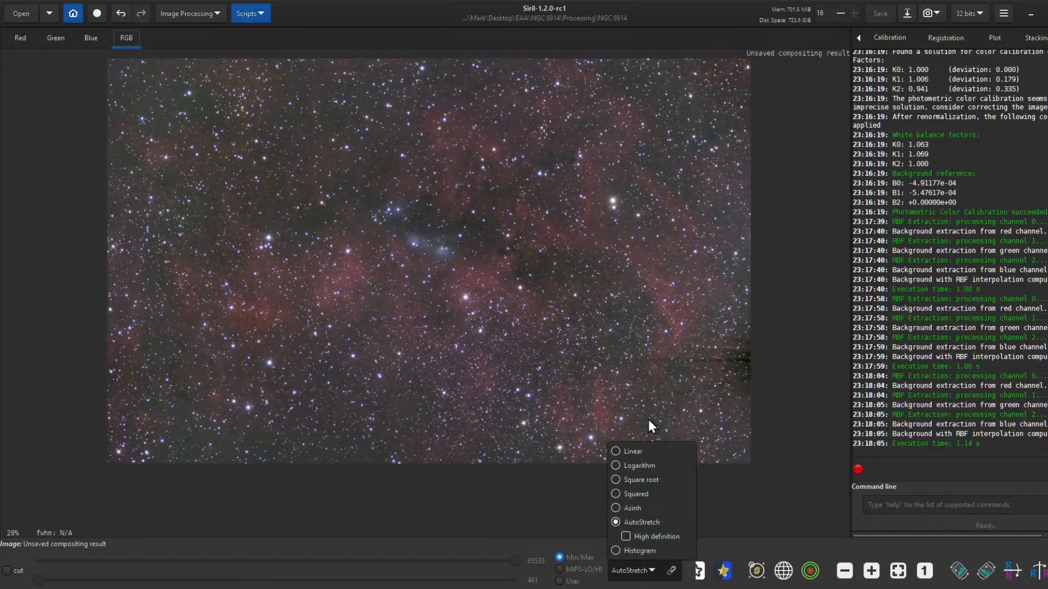
left_click(648, 451)
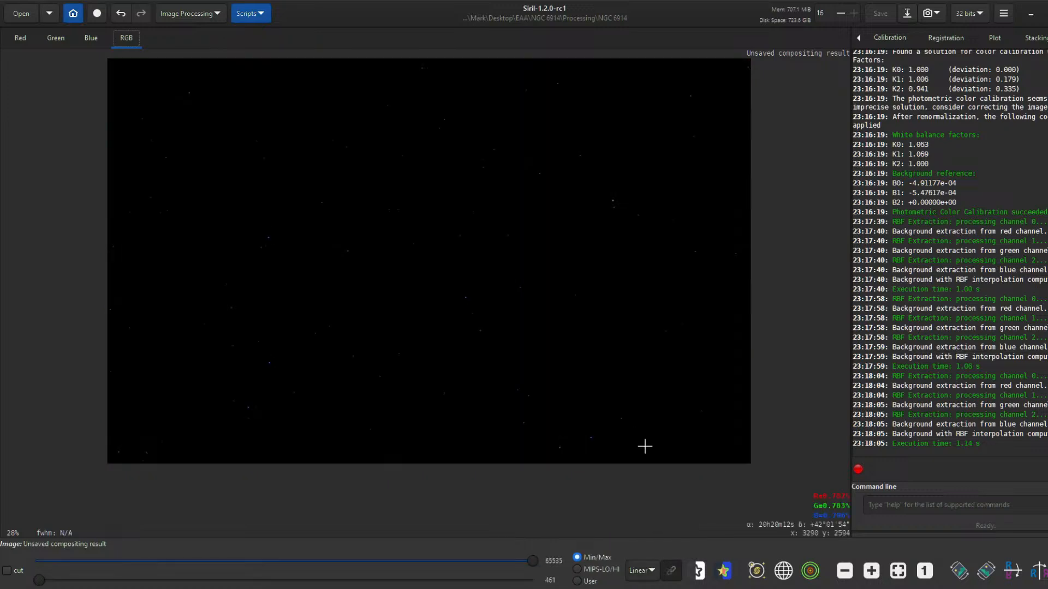
left_click(208, 18)
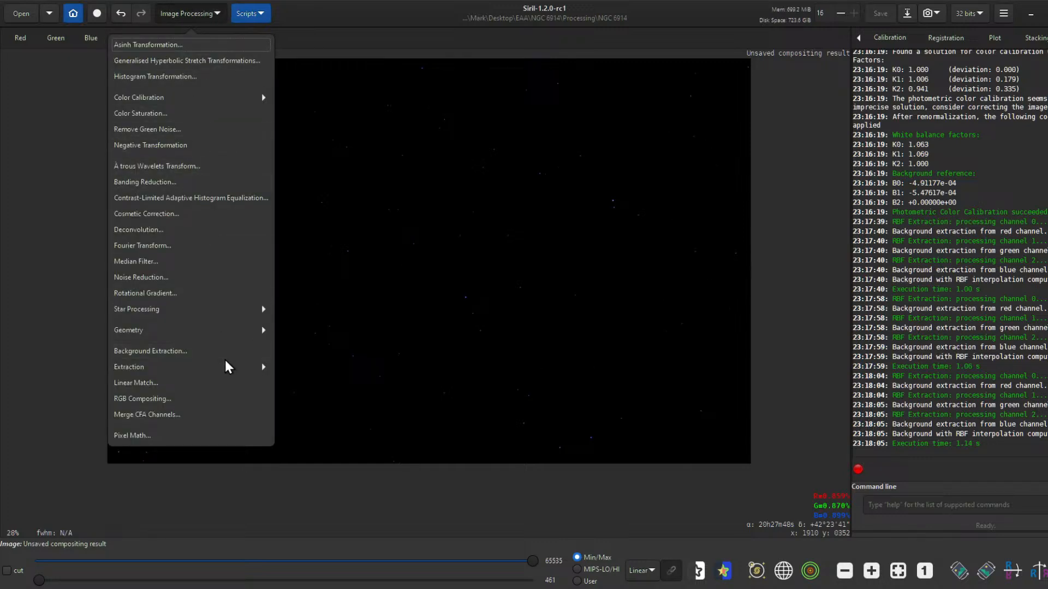
left_click(209, 311)
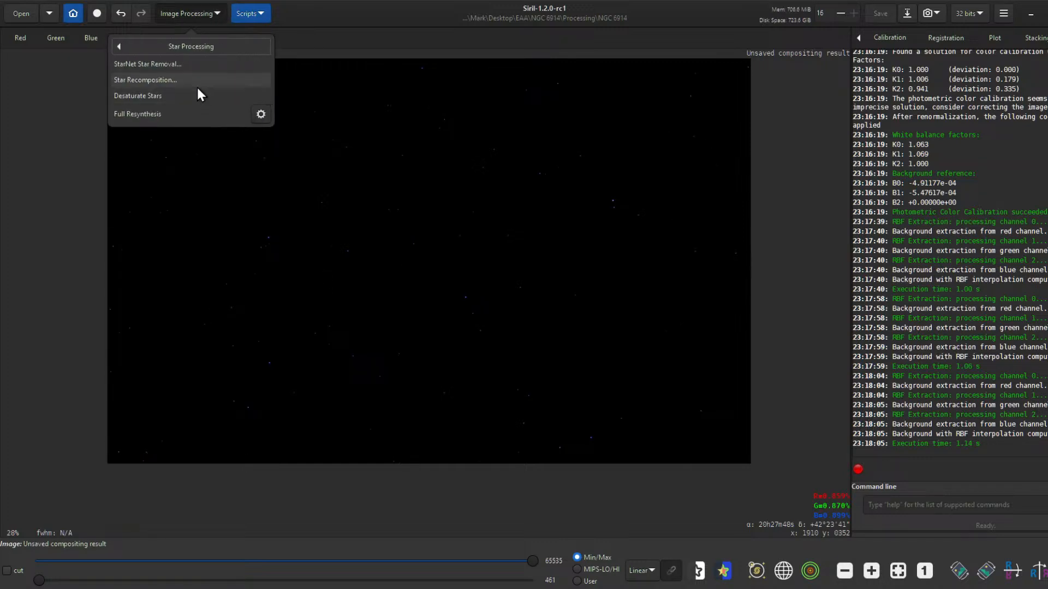
left_click(211, 63)
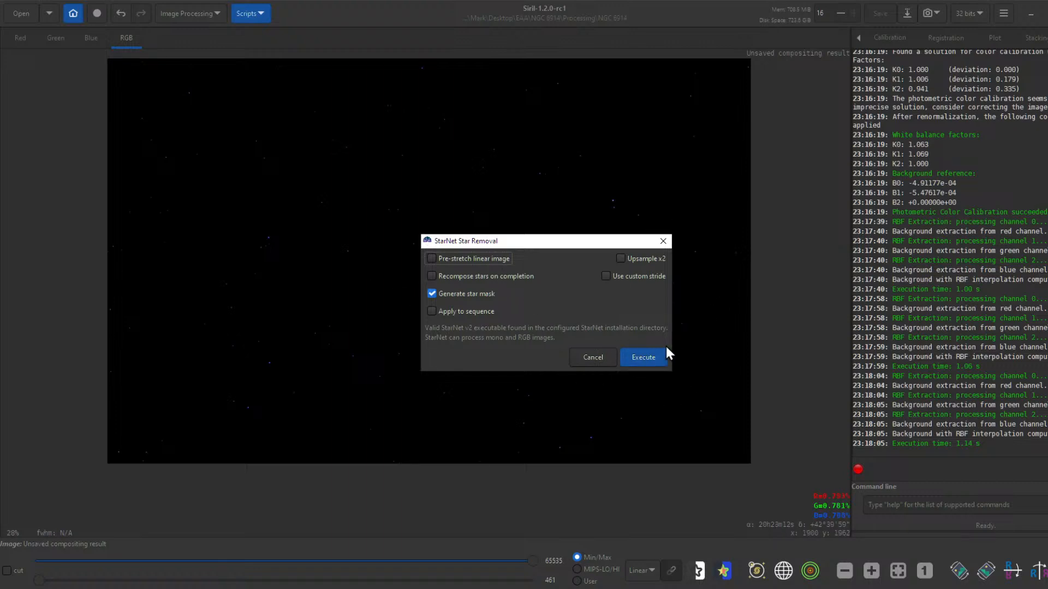
left_click(641, 358)
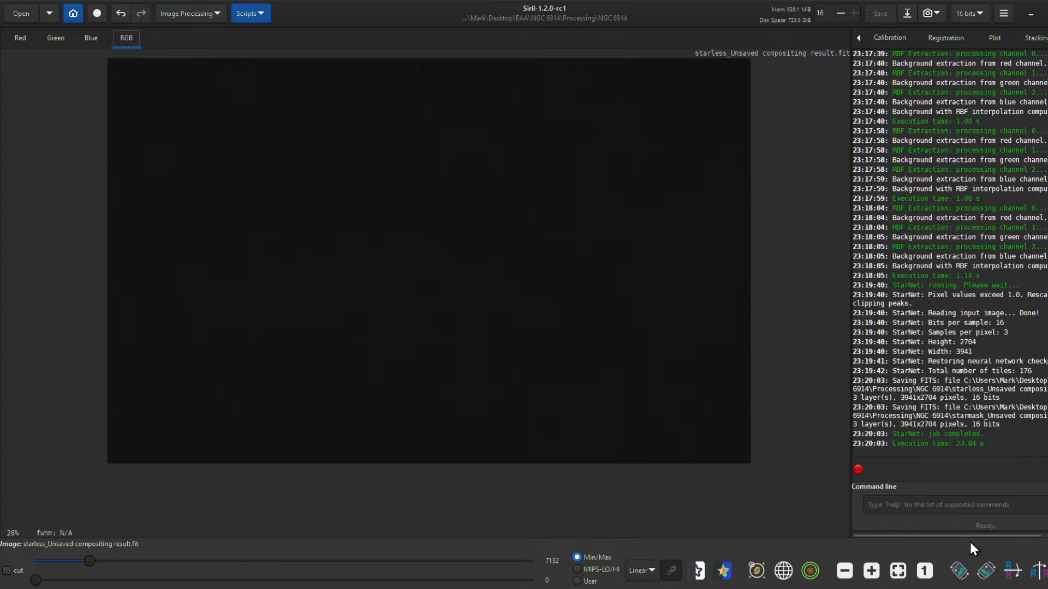
- View the starless result in AutoStretch and inspect it up close for star residues around the blue nebula
left_click(647, 573)
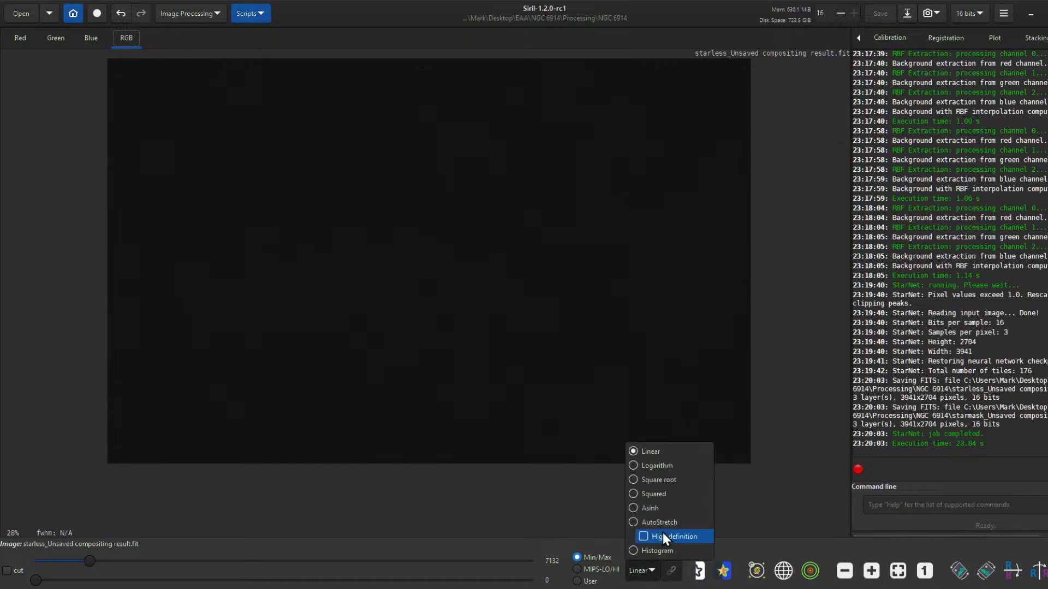
left_click(659, 522)
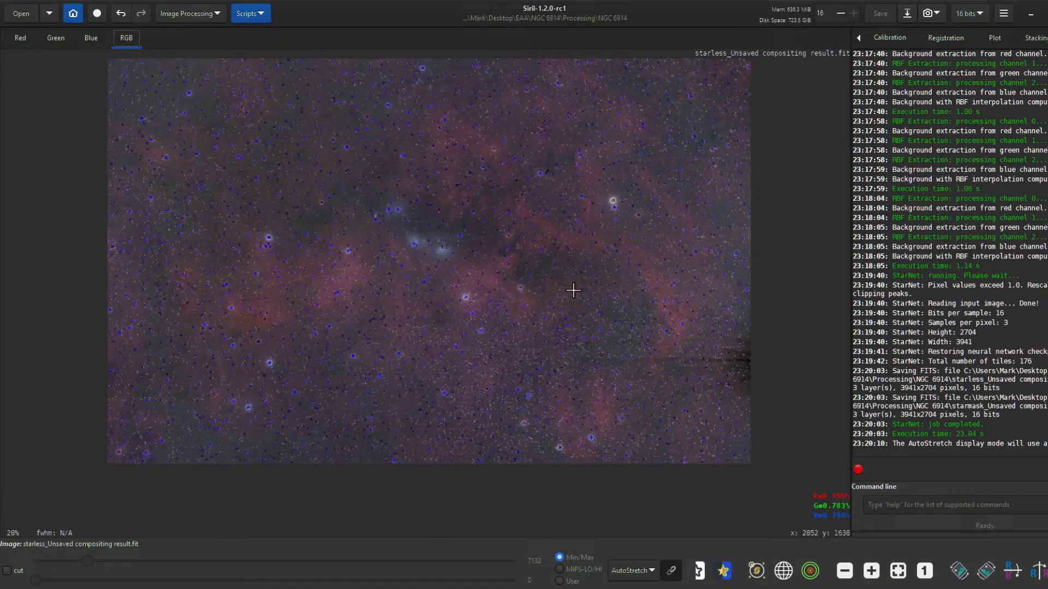
scroll(484, 275, "up", 4)
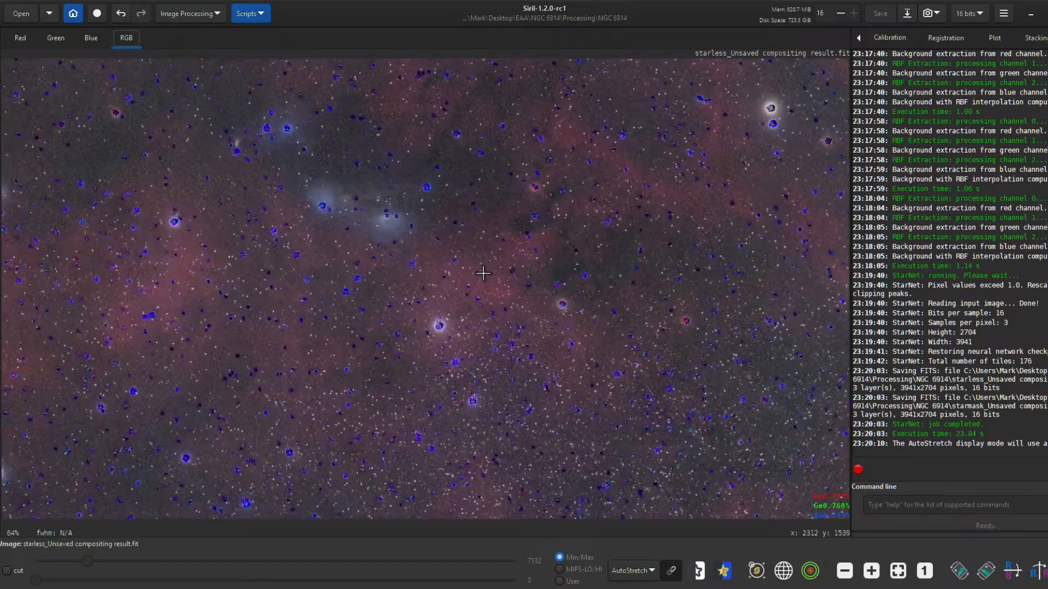
scroll(480, 289, "down", 4)
- Switch the display to Linear, reload the RGB composite through RGB Compositing, and view it in AutoStretch
left_click(650, 571)
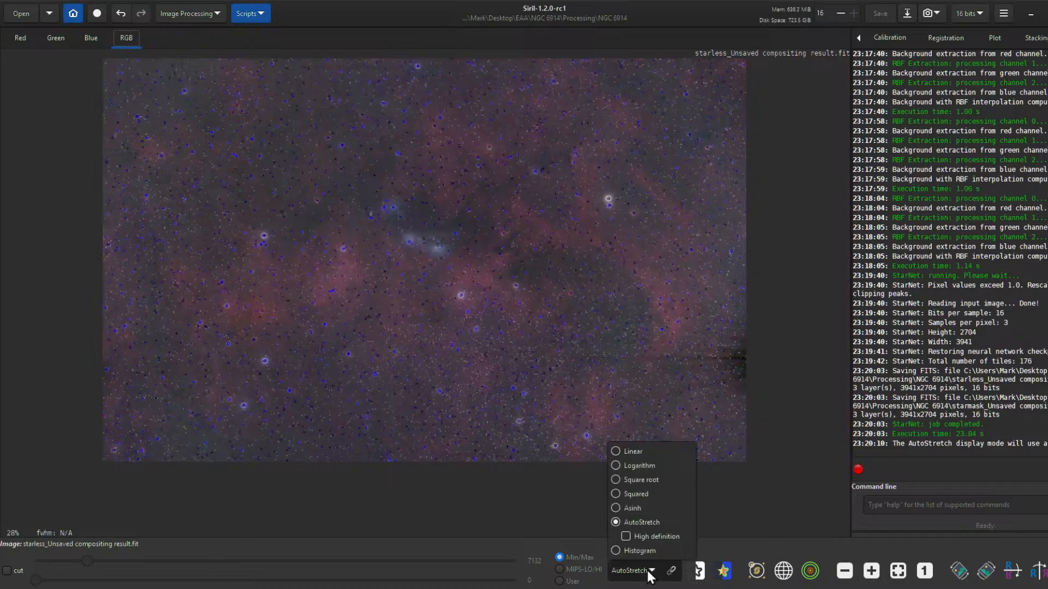
left_click(637, 457)
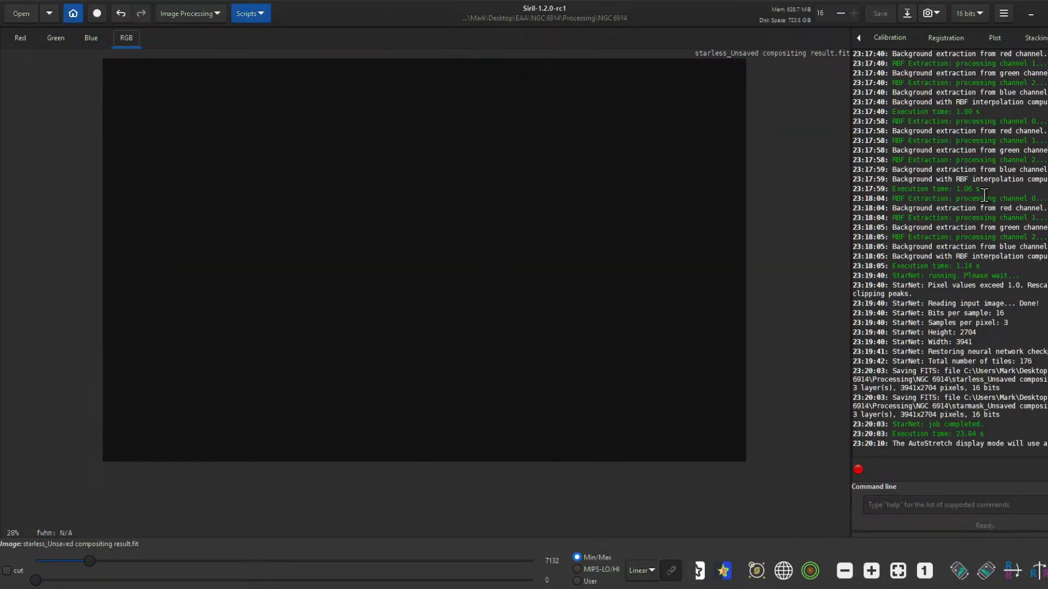
left_click(198, 16)
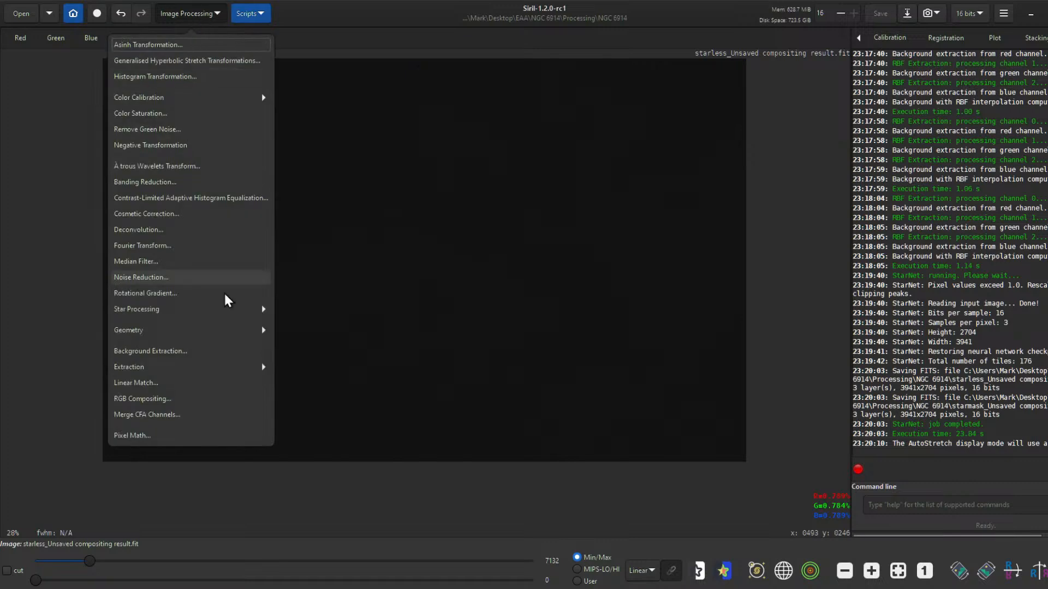
left_click(238, 399)
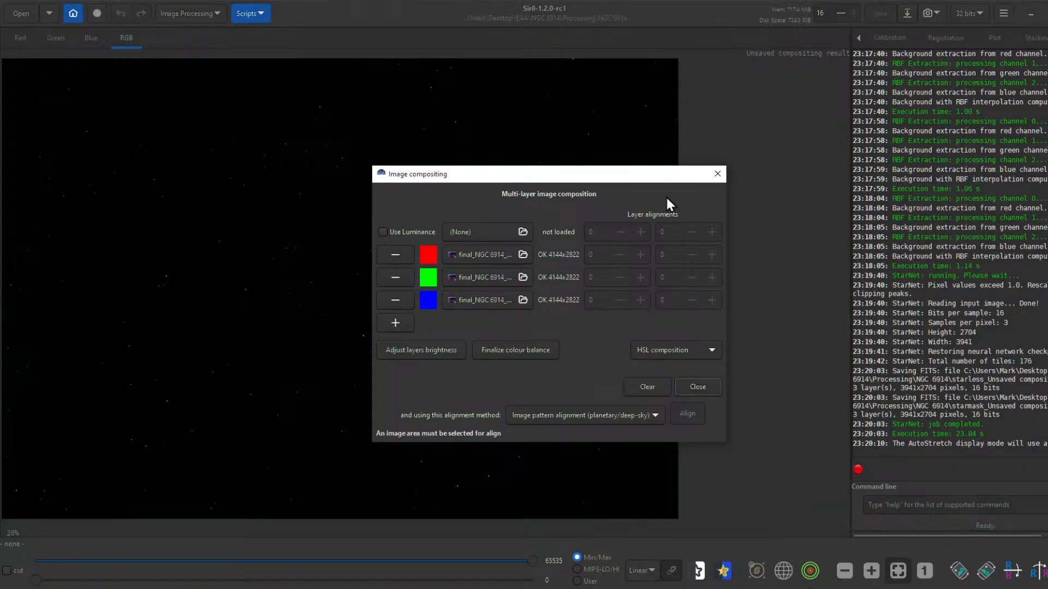
left_click(692, 386)
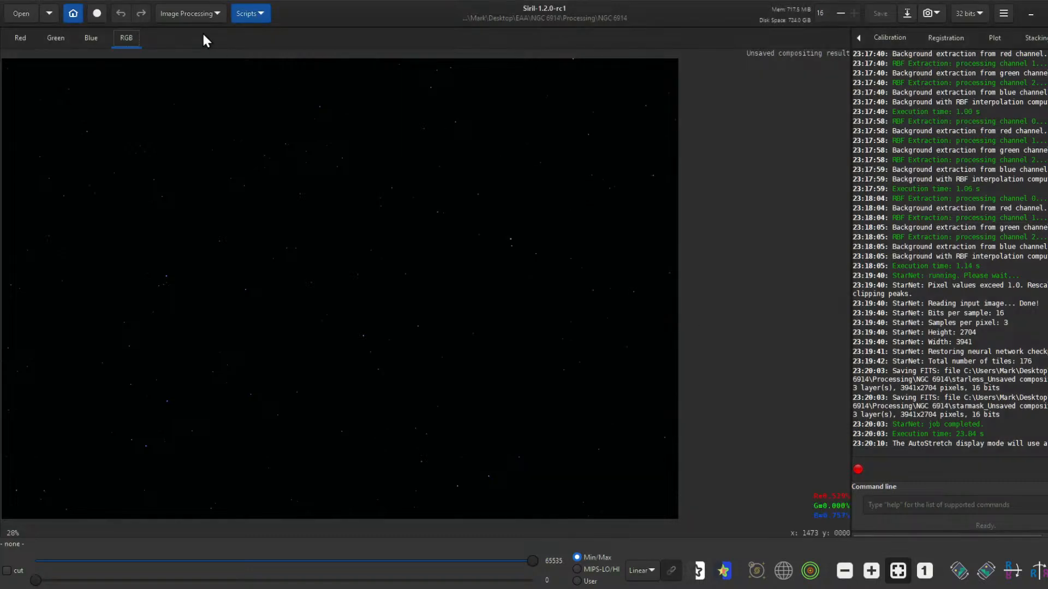
left_click(650, 568)
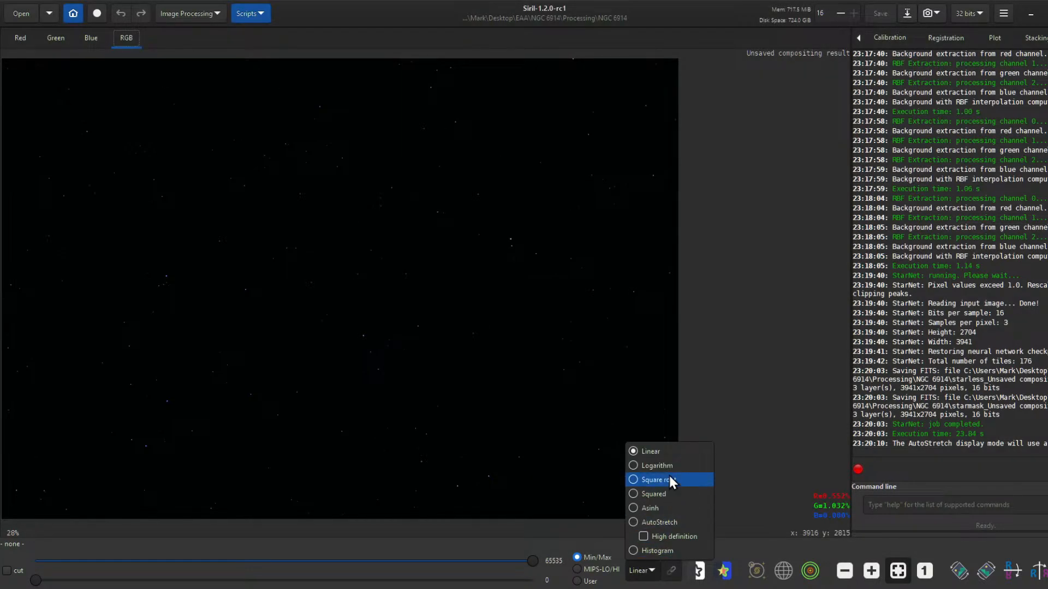
left_click(670, 524)
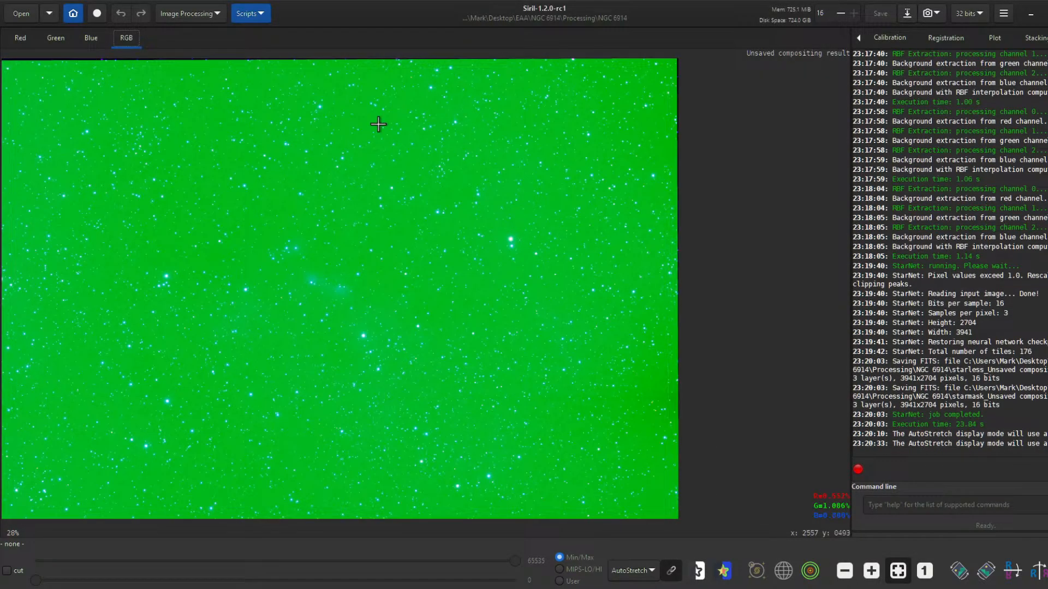
- Run Photometric Color Calibration on the composite for NGC 6914 with the pixel size set to 4.63 µm
left_click(194, 12)
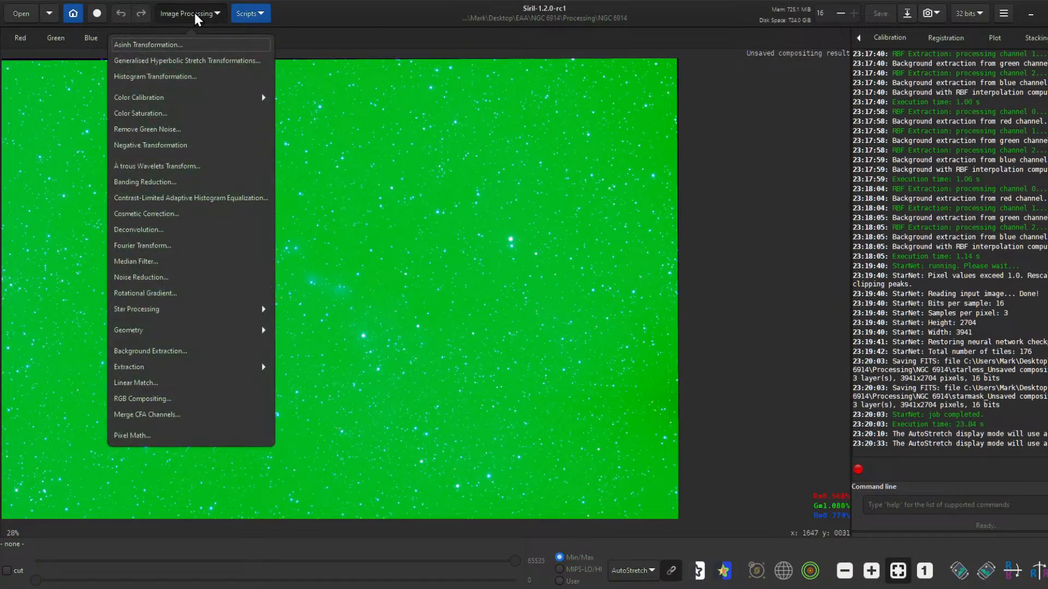
left_click(165, 95)
left_click(240, 81)
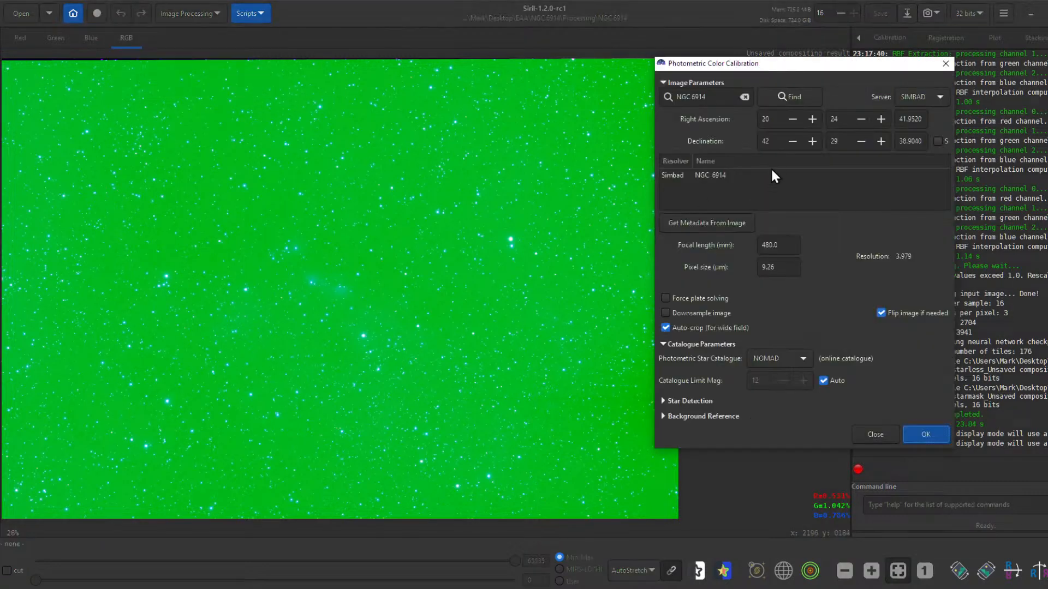
left_click_drag(787, 267, 761, 268)
type("4.63")
left_click(931, 435)
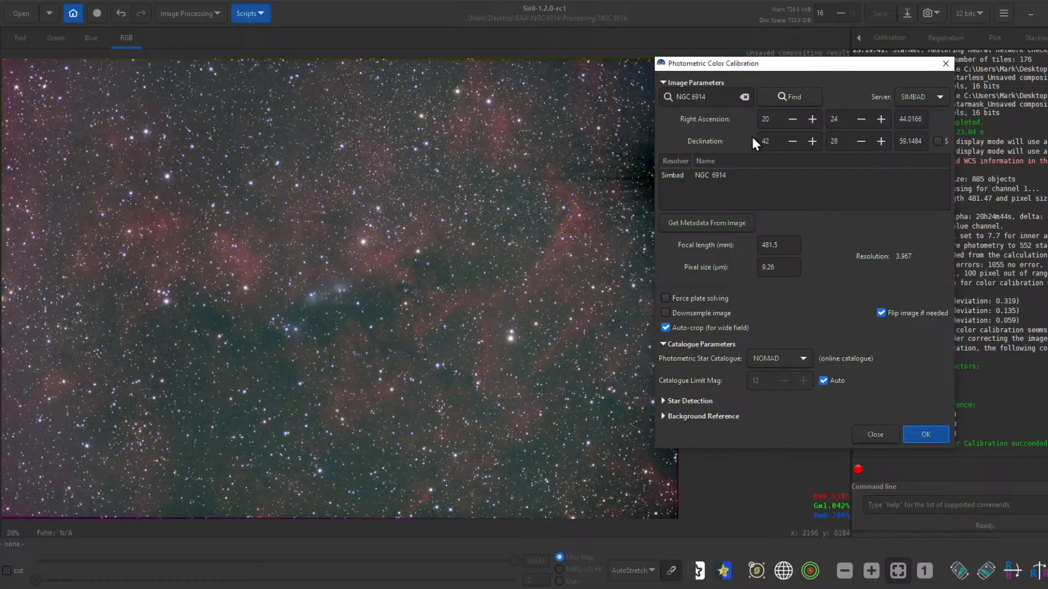
left_click(879, 434)
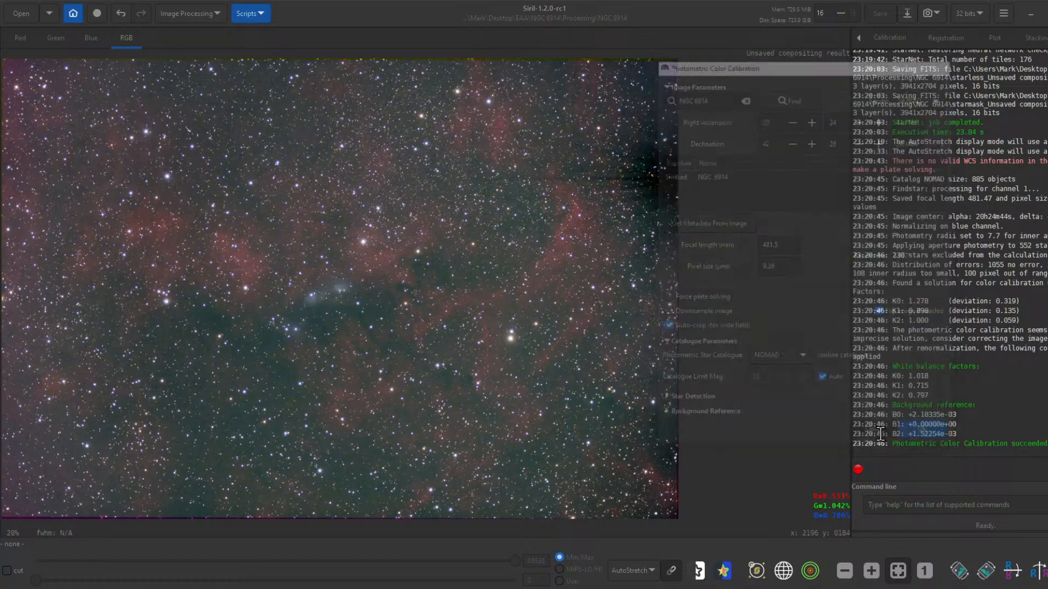
- Crop the composite to about 3767 × 2738 px, mainly trimming the dark right edge and the left and lower borders
left_click(197, 13)
left_click(410, 180)
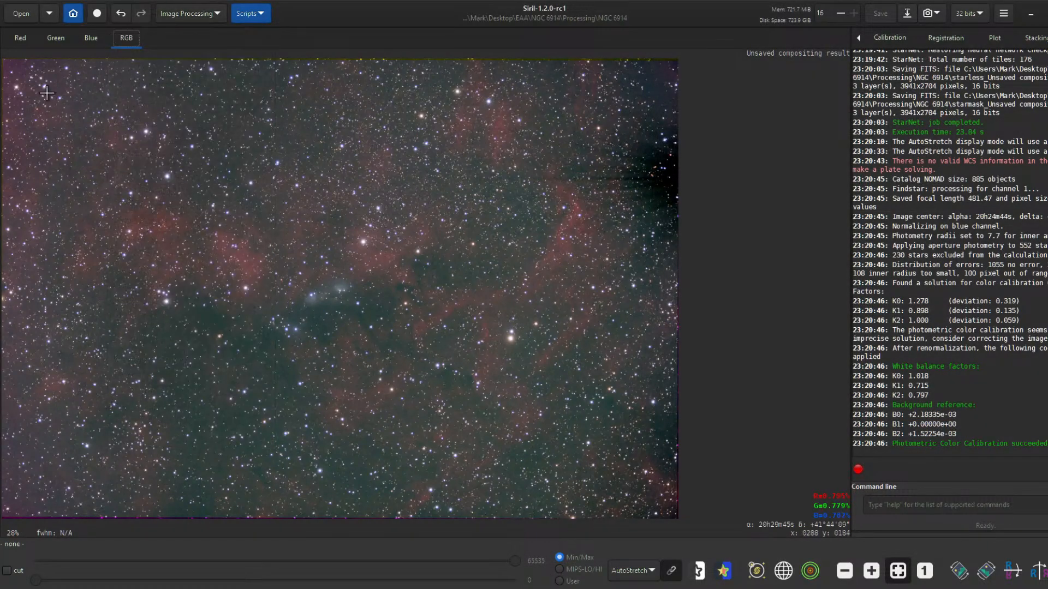
left_click_drag(7, 63, 636, 507)
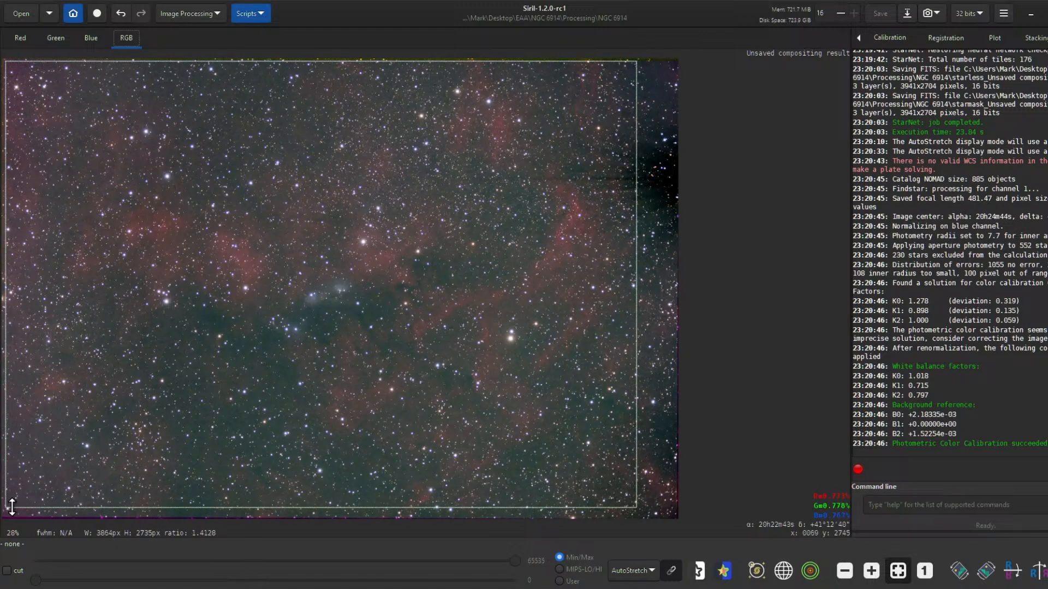
left_click_drag(6, 508, 22, 509)
right_click(254, 344)
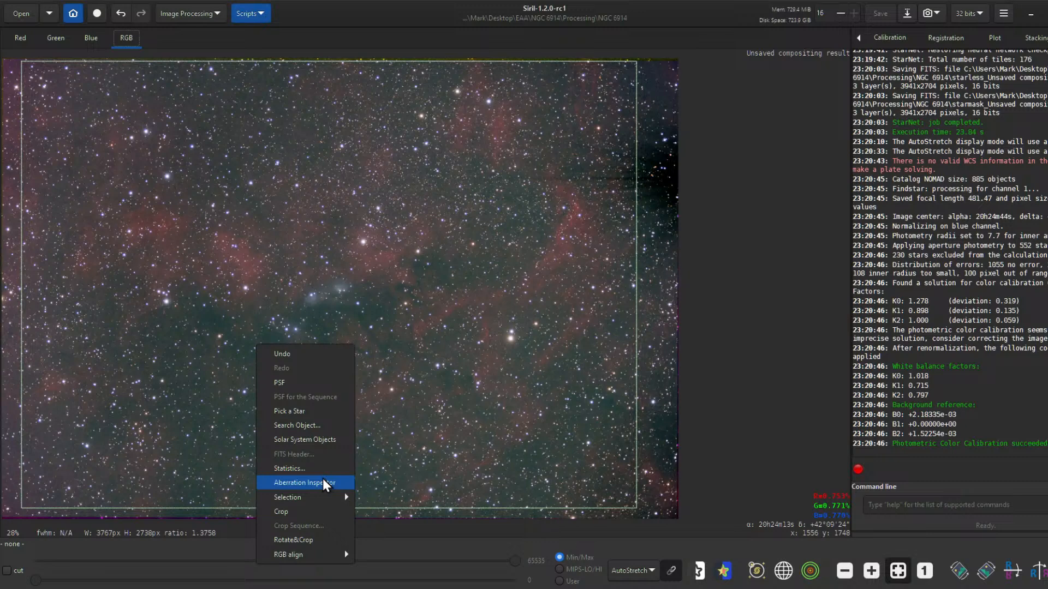
left_click(311, 513)
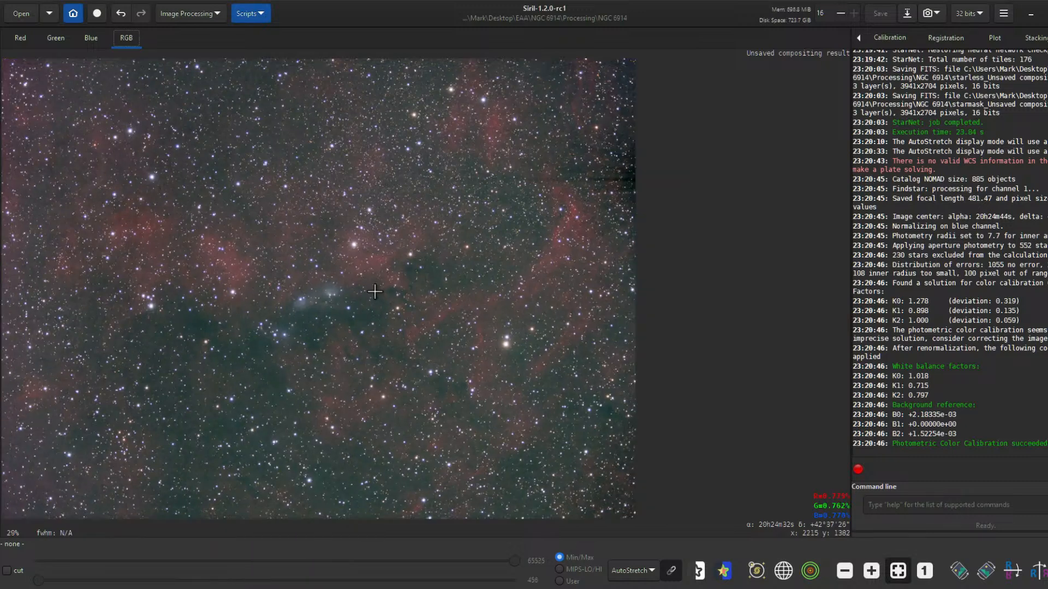
- Start an RBF background extraction and place samples near the image's right edge and along its lower part
left_click(203, 12)
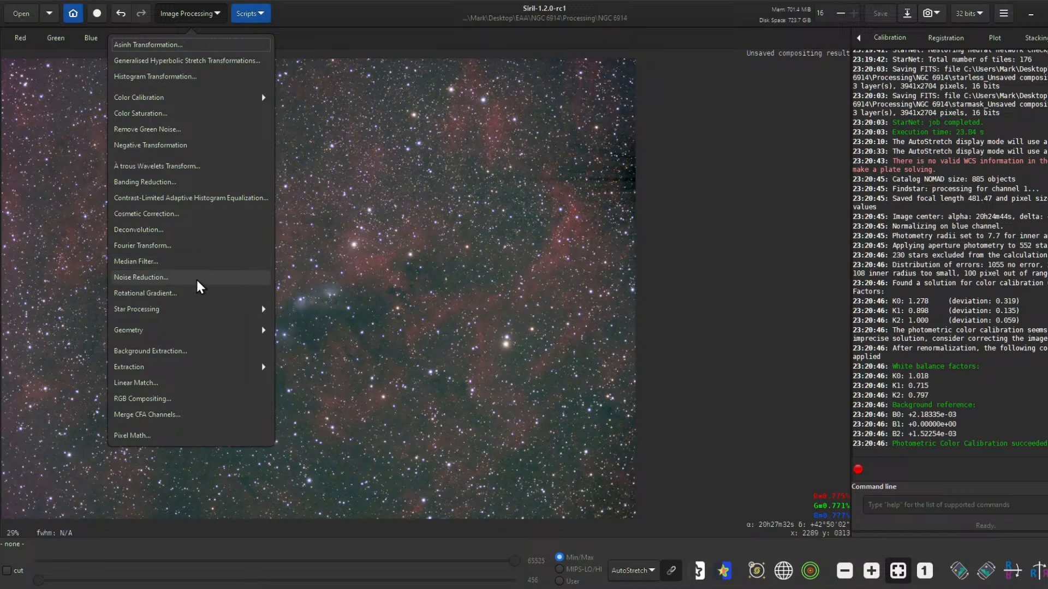
left_click(201, 357)
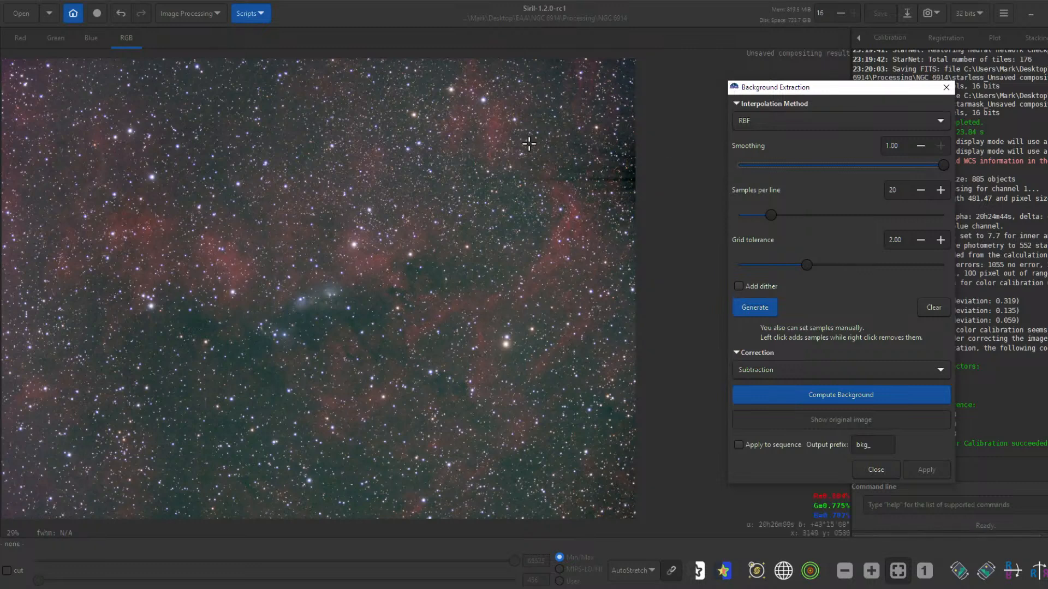
left_click(550, 78)
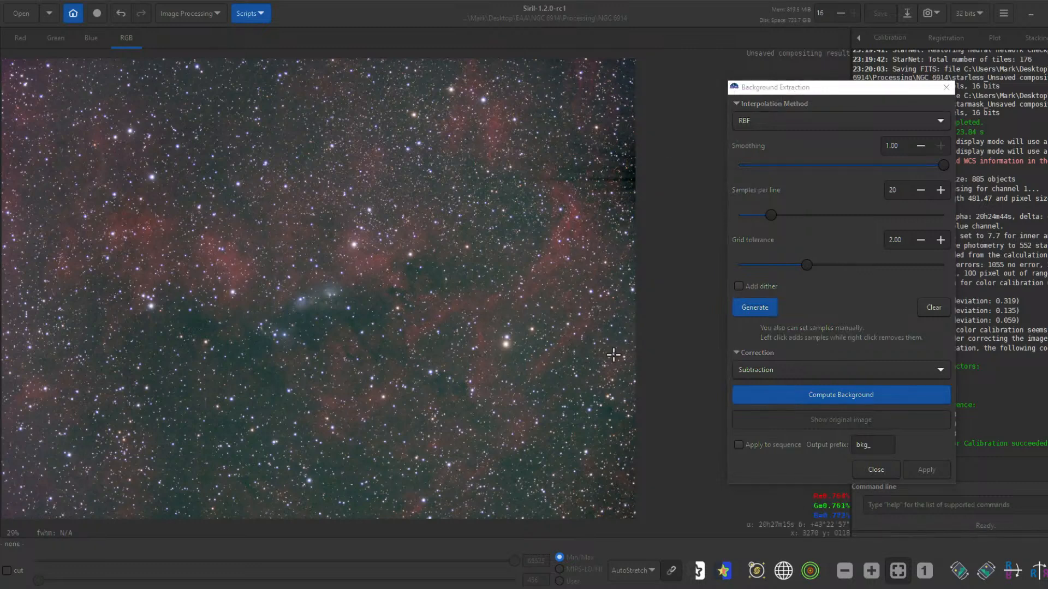
left_click(602, 427)
left_click(598, 498)
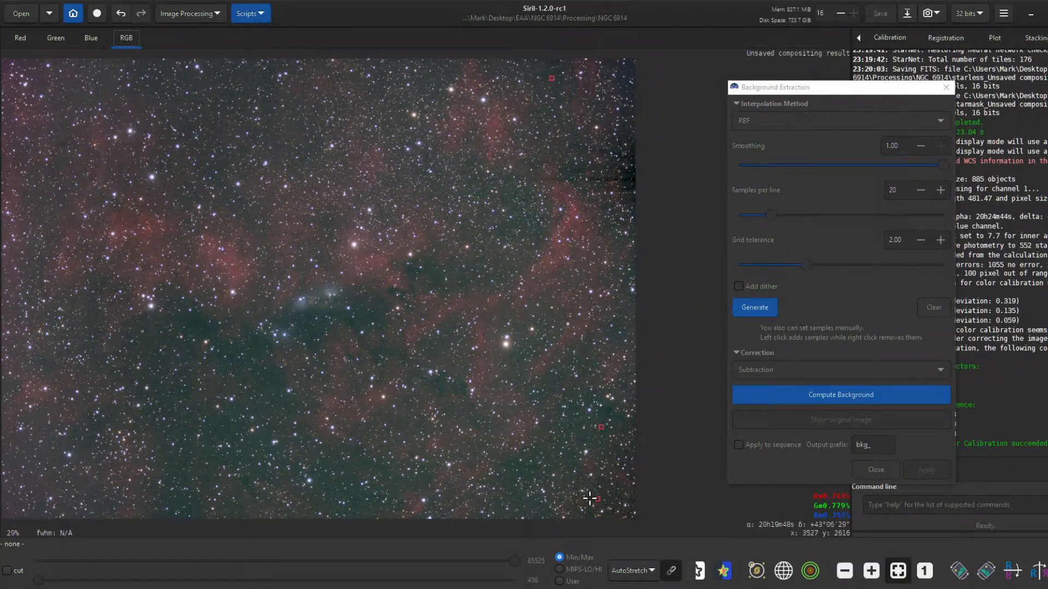
left_click(360, 504)
left_click(175, 462)
left_click(10, 455)
left_click(103, 507)
- Add background samples along the left side, the upper left area and the dark central regions, and compute the background
left_click(30, 274)
left_click(4, 69)
left_click(242, 93)
left_click(435, 277)
left_click(261, 377)
left_click(204, 117)
left_click(824, 394)
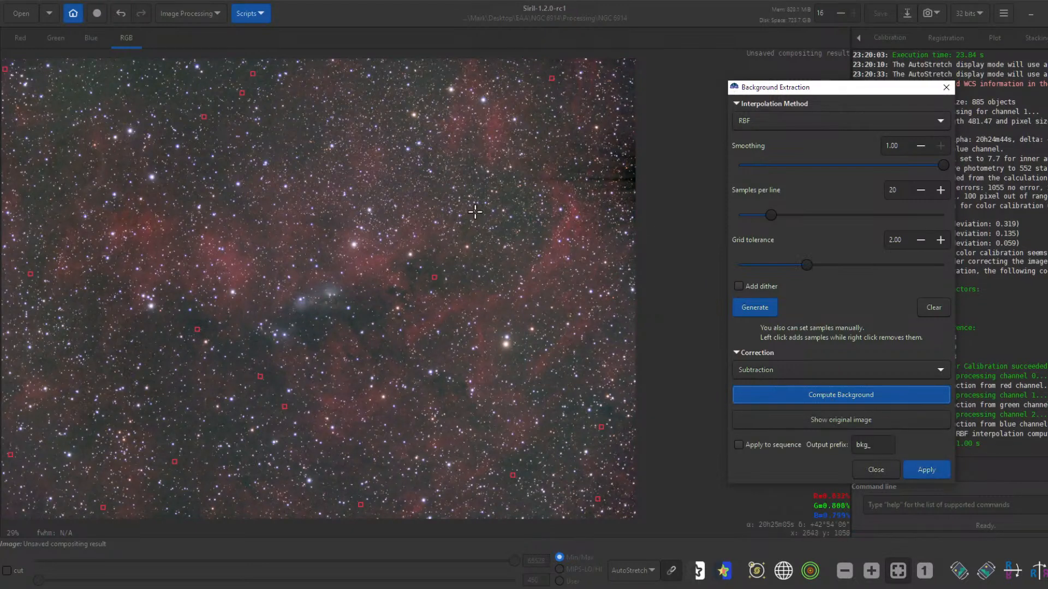
- Inspect the background-corrected composite up close and as a whole, and apply the extraction
scroll(392, 420, "up", 5)
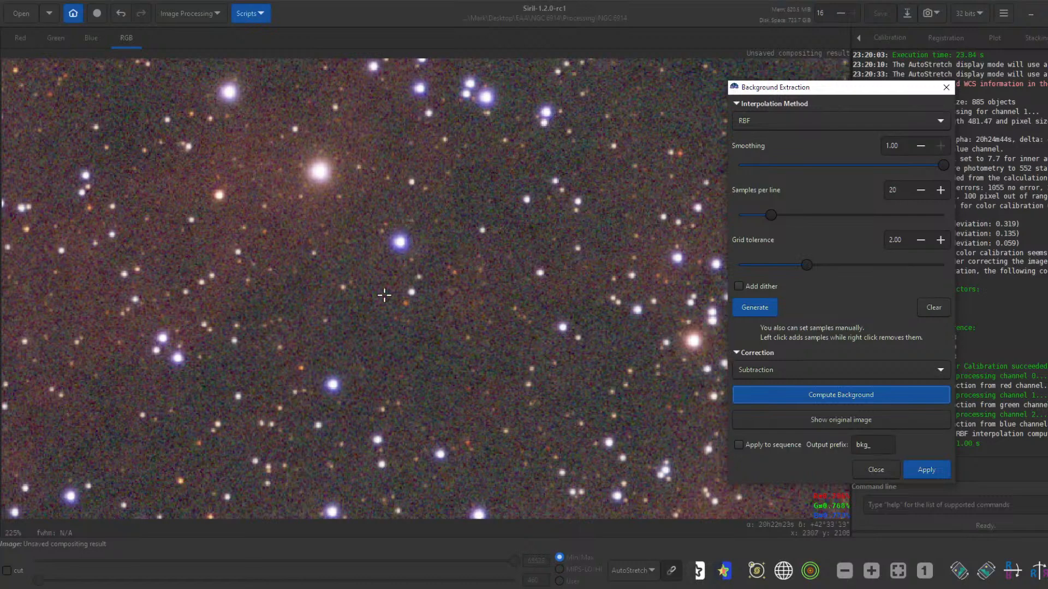
scroll(436, 272, "down", 6)
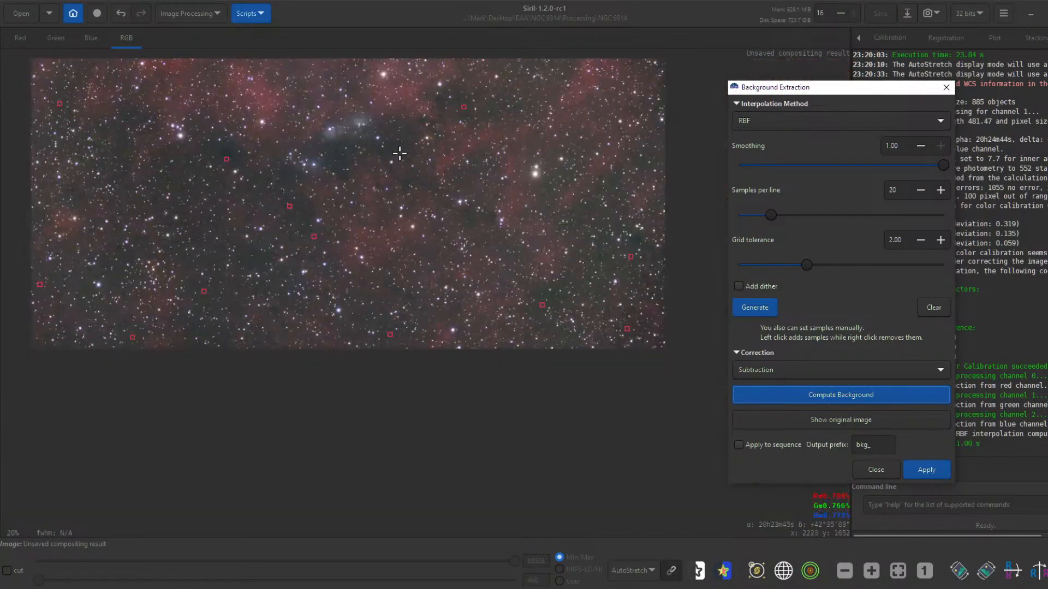
scroll(400, 154, "up", 3)
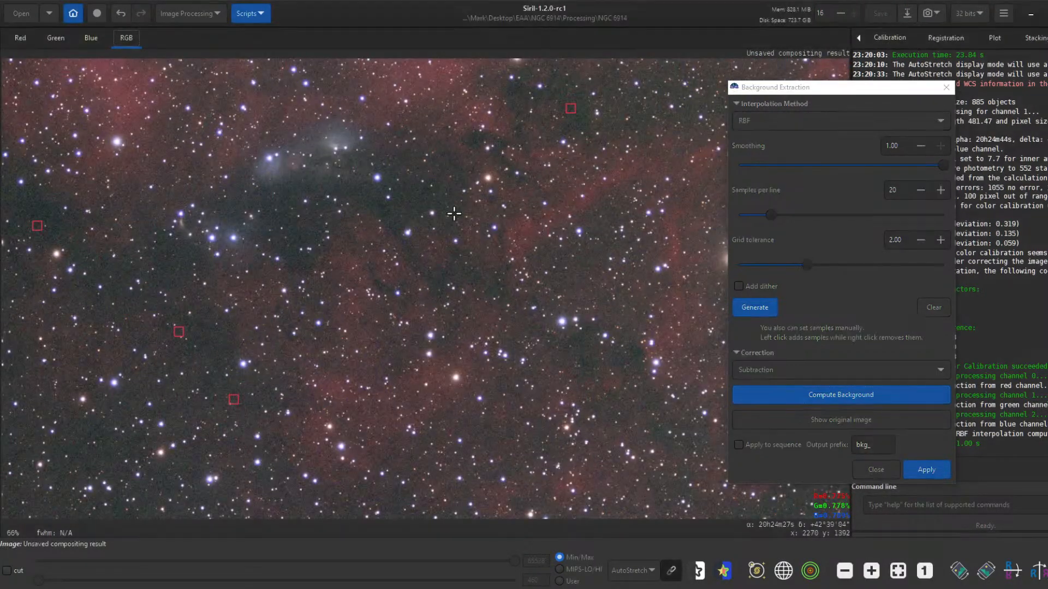
left_click_drag(453, 212, 463, 433)
scroll(416, 374, "down", 4)
scroll(413, 436, "up", 2)
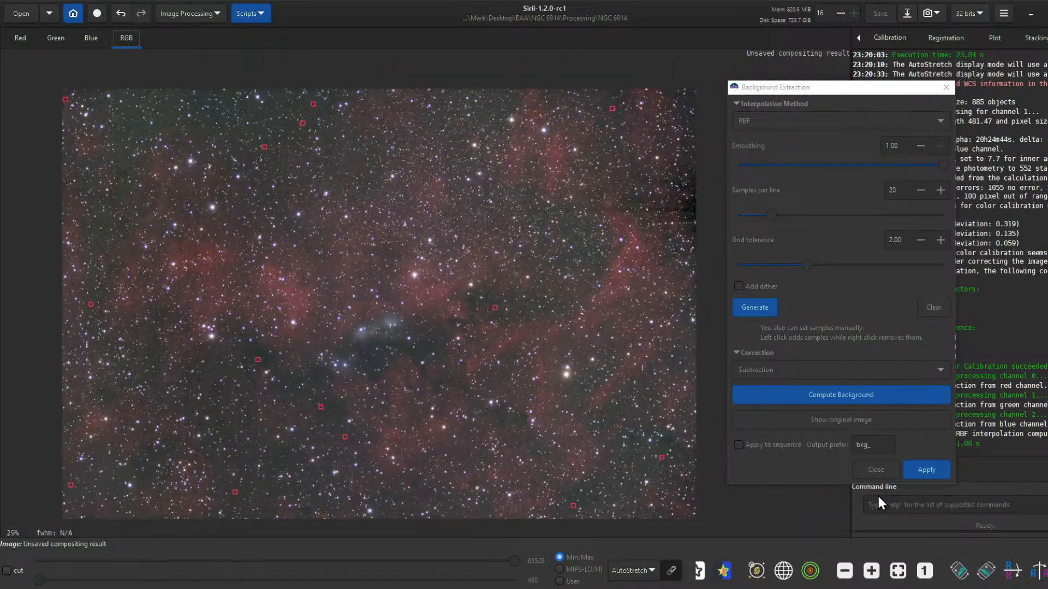
left_click(928, 471)
- Switch the display to Linear and open Generalised Hyperbolic Stretch Transformations for the composite, keeping the image in view
left_click(644, 570)
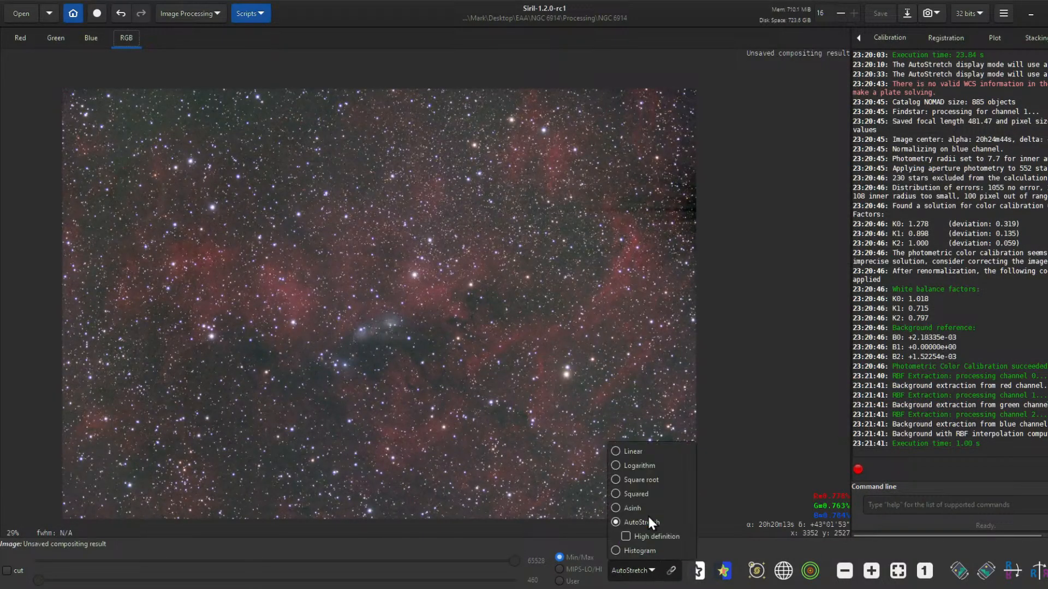
left_click(654, 450)
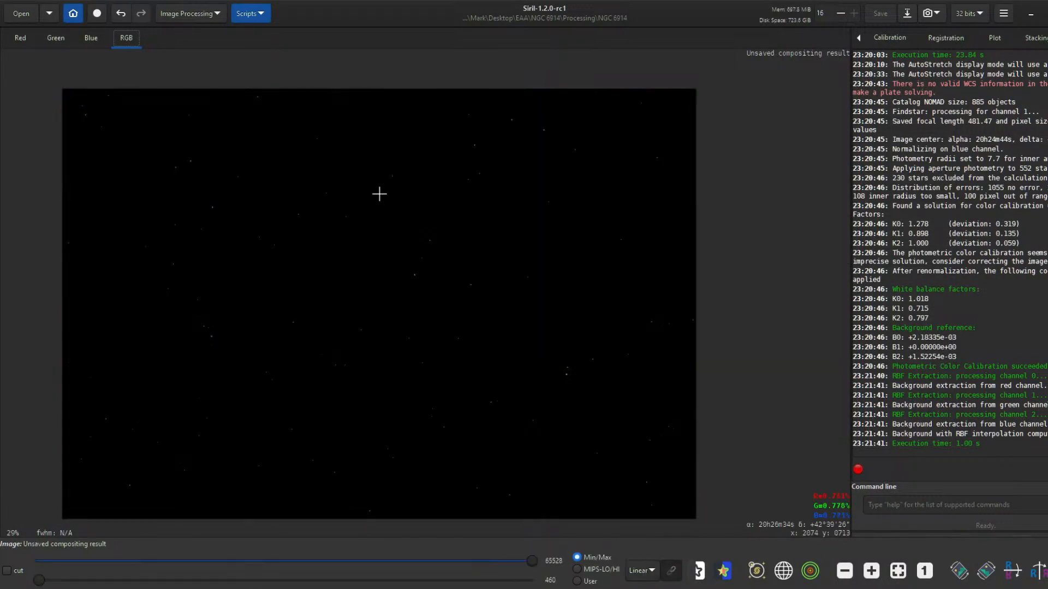
left_click(211, 15)
left_click(193, 62)
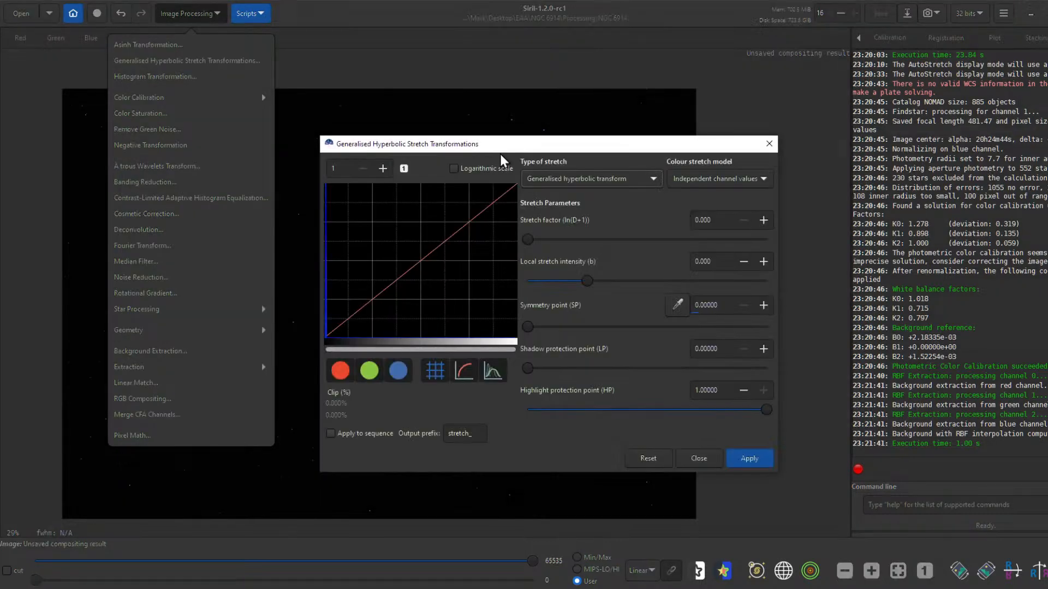
left_click_drag(502, 149, 732, 142)
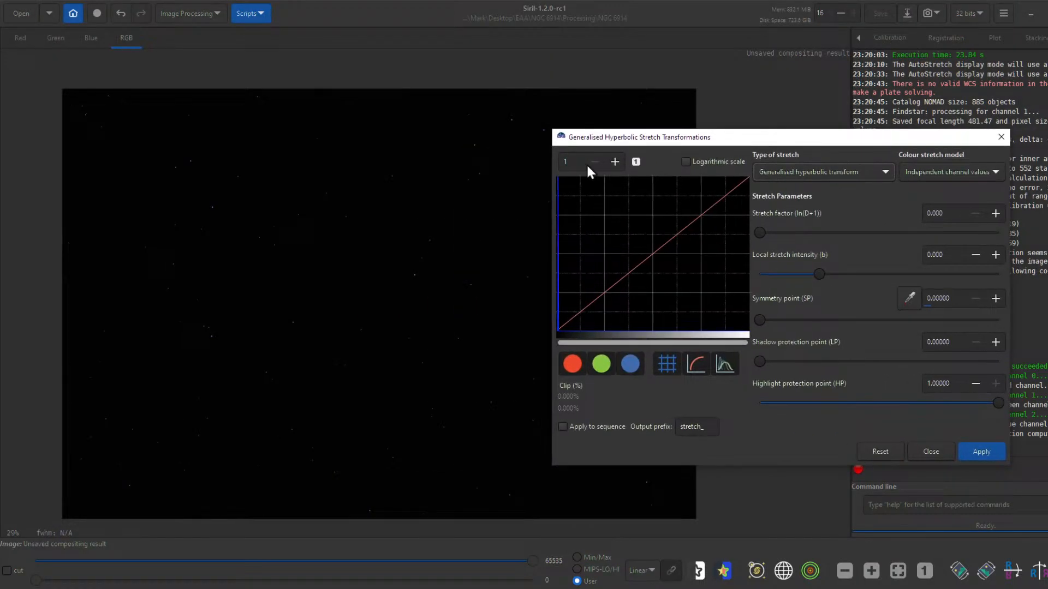
- Enlarge the stretch histogram horizontally to 82 and set the symmetry point to 0.00755 at its peak
left_click(615, 162)
left_click(614, 162)
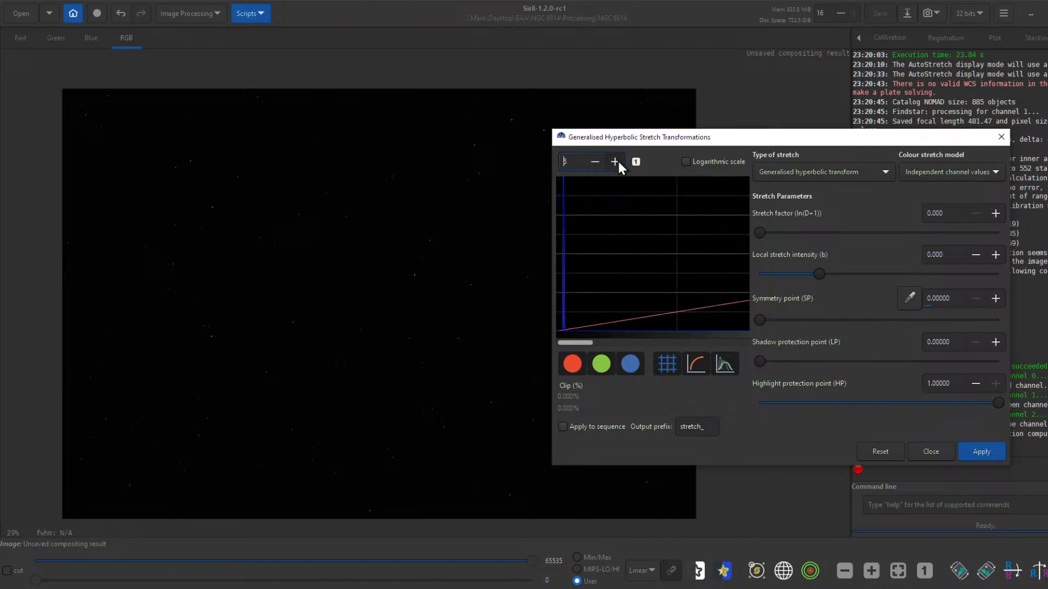
left_click(614, 162)
left_click(616, 161)
left_click(616, 162)
left_click(616, 161)
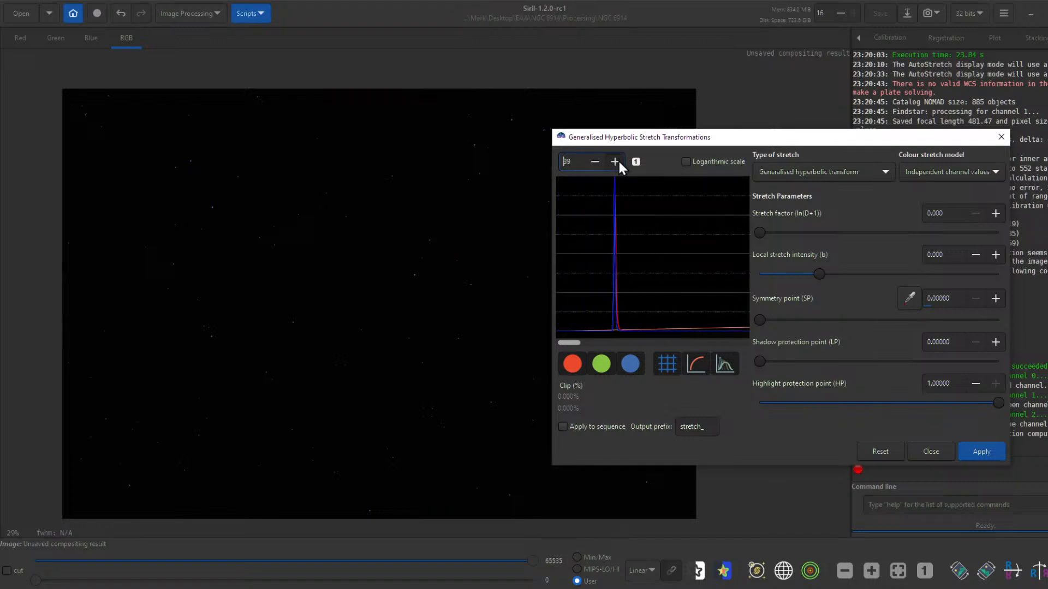
left_click(616, 161)
left_click(616, 161)
left_click(616, 162)
left_click(616, 161)
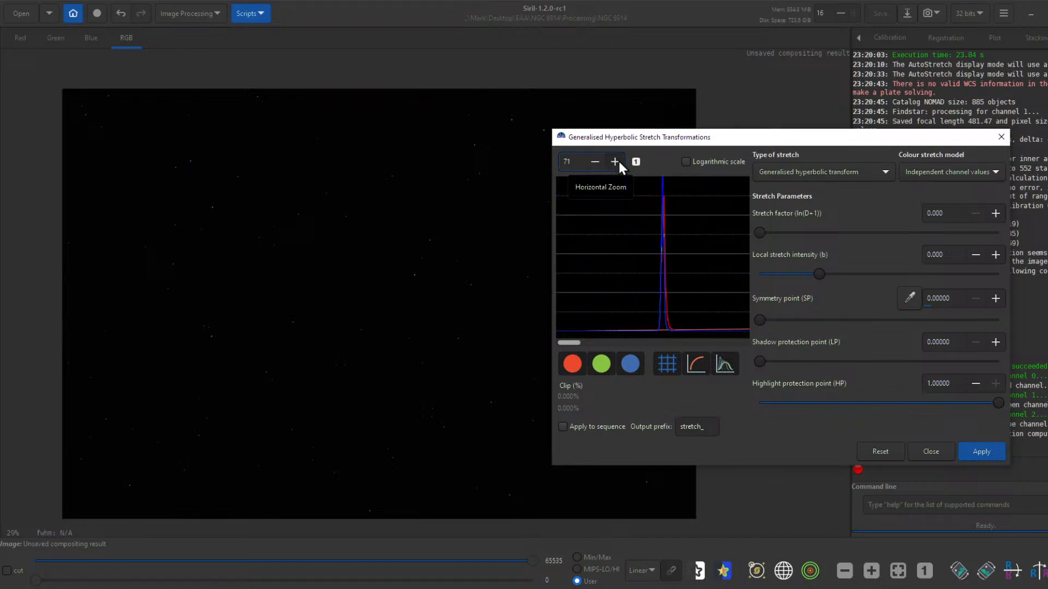
left_click(616, 161)
left_click(616, 161)
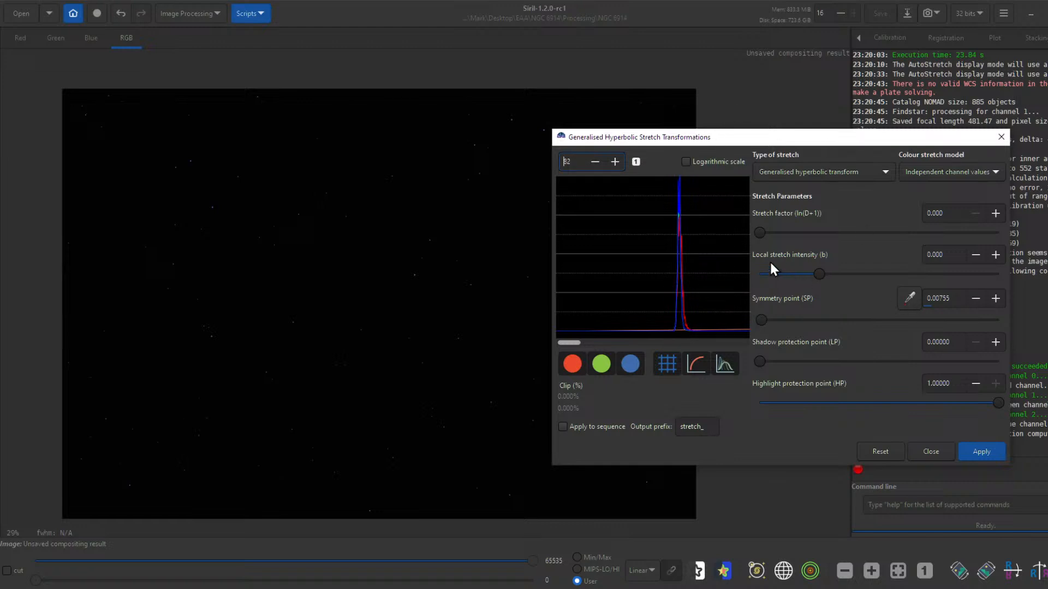
- Set the local stretch intensity to 15 and the stretch factor to 4.797, keeping the image preview uncovered
left_click_drag(824, 272, 909, 274)
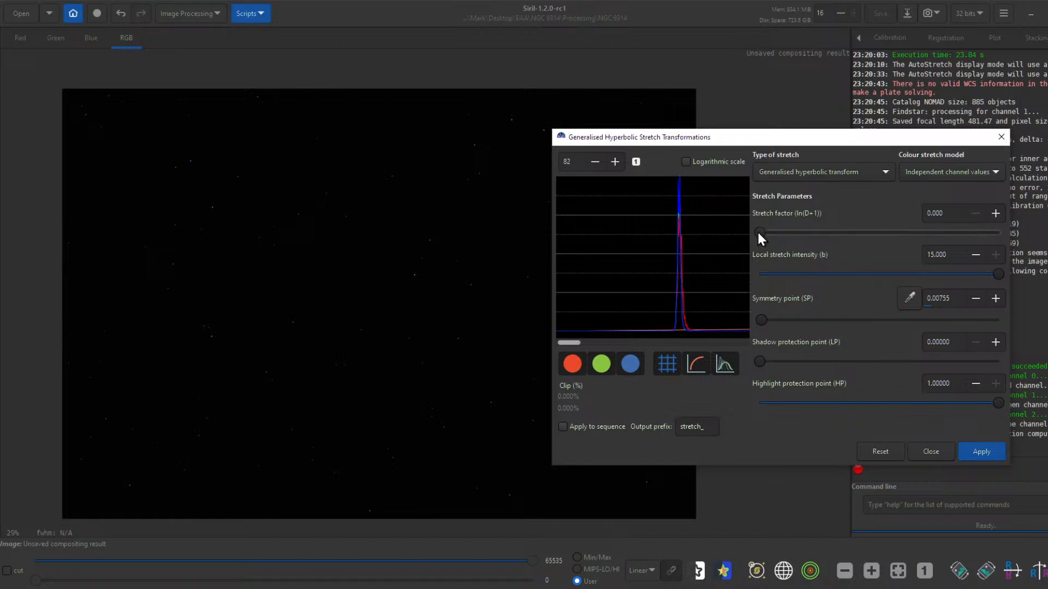
left_click_drag(759, 232, 872, 234)
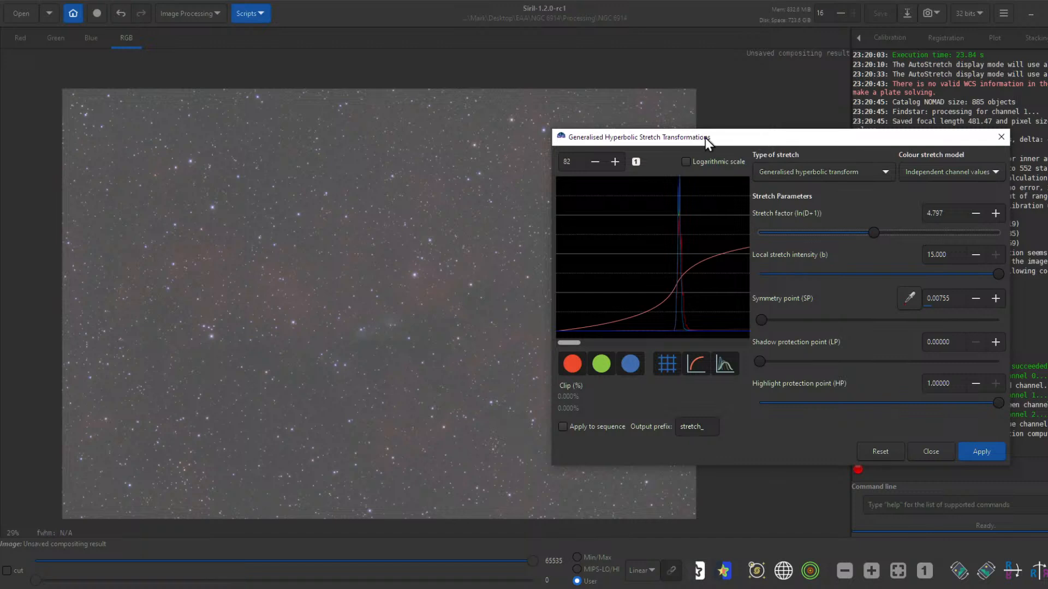
left_click_drag(705, 138, 830, 56)
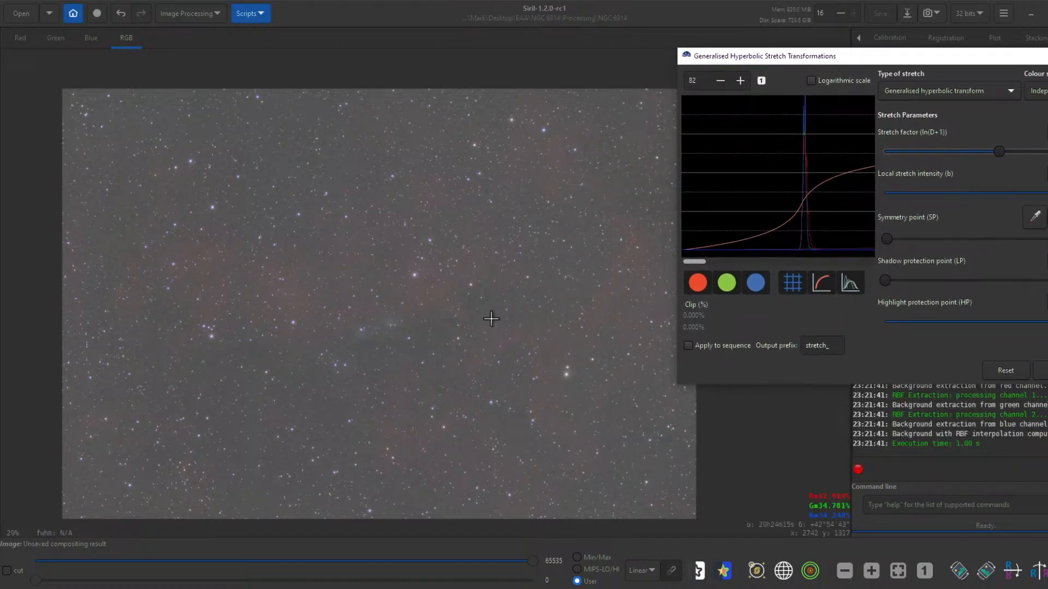
- Apply the hyperbolic stretch to the composite after checking its preview, and reset the histogram zoom to 1
scroll(410, 307, "up", 4)
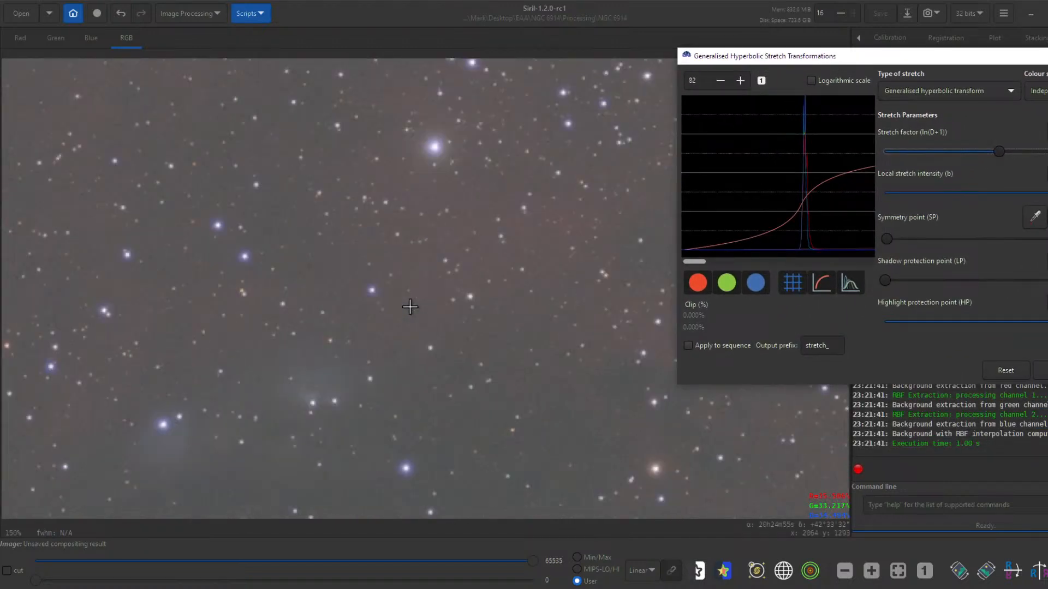
scroll(410, 307, "down", 4)
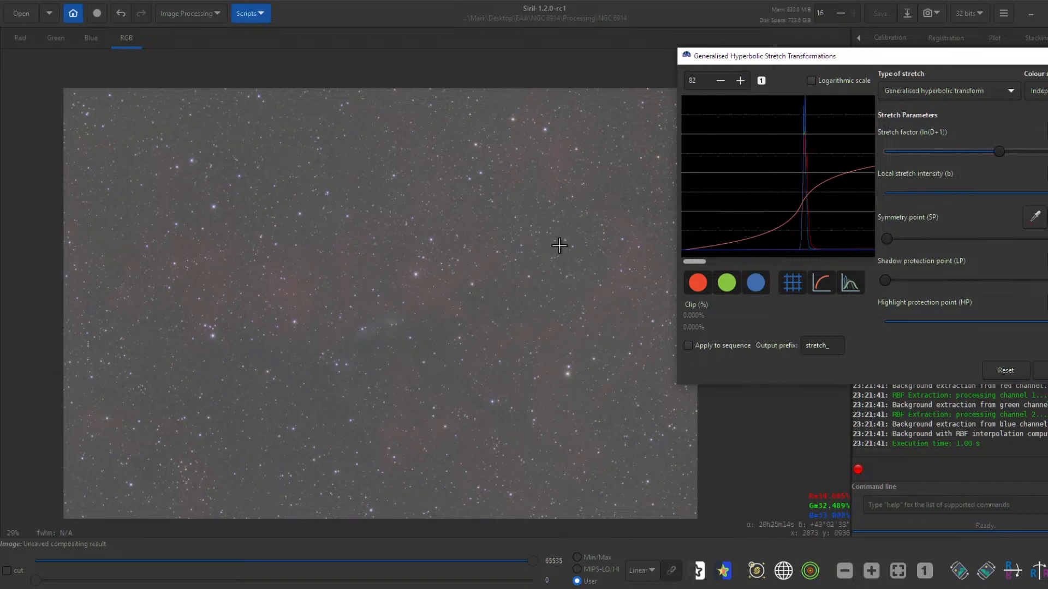
left_click_drag(941, 55, 785, 48)
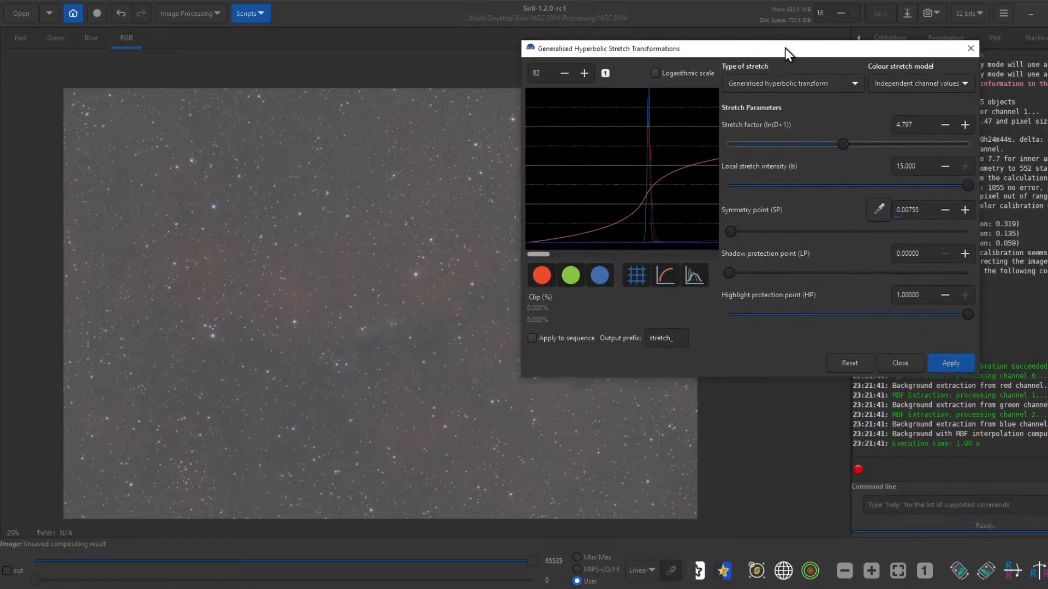
left_click(949, 360)
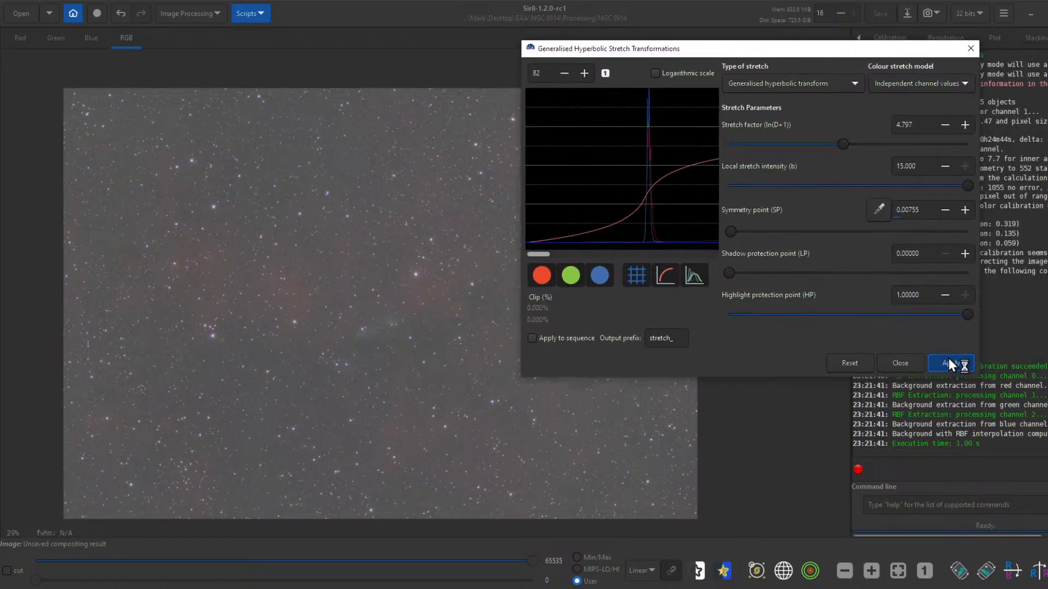
left_click(604, 71)
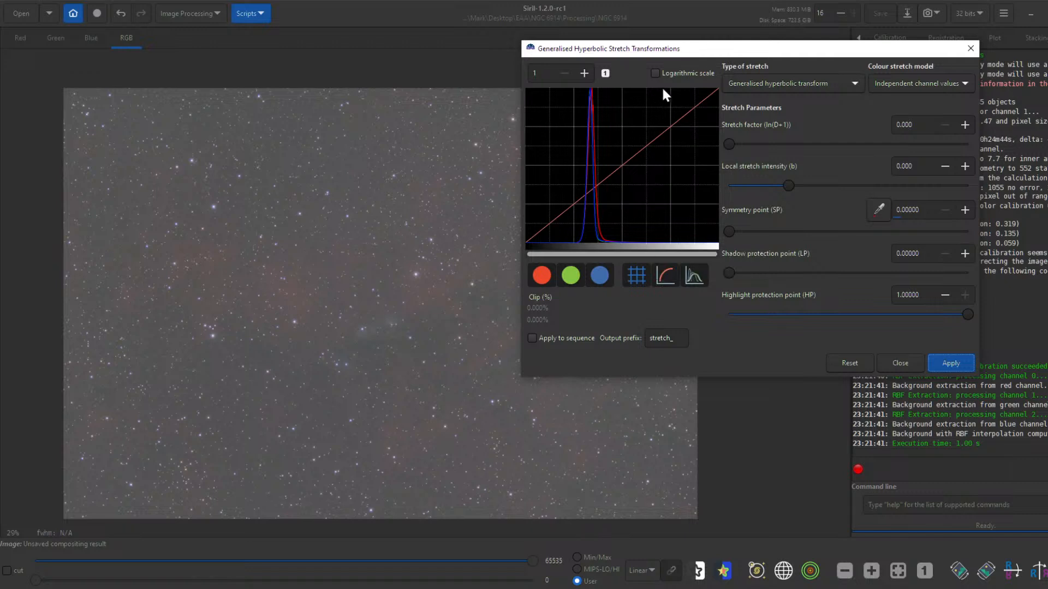
- Darken the composite with a Linear stretch (BP shift), setting the black point to 0.23628, and apply it
left_click(926, 84)
left_click(925, 84)
left_click(845, 83)
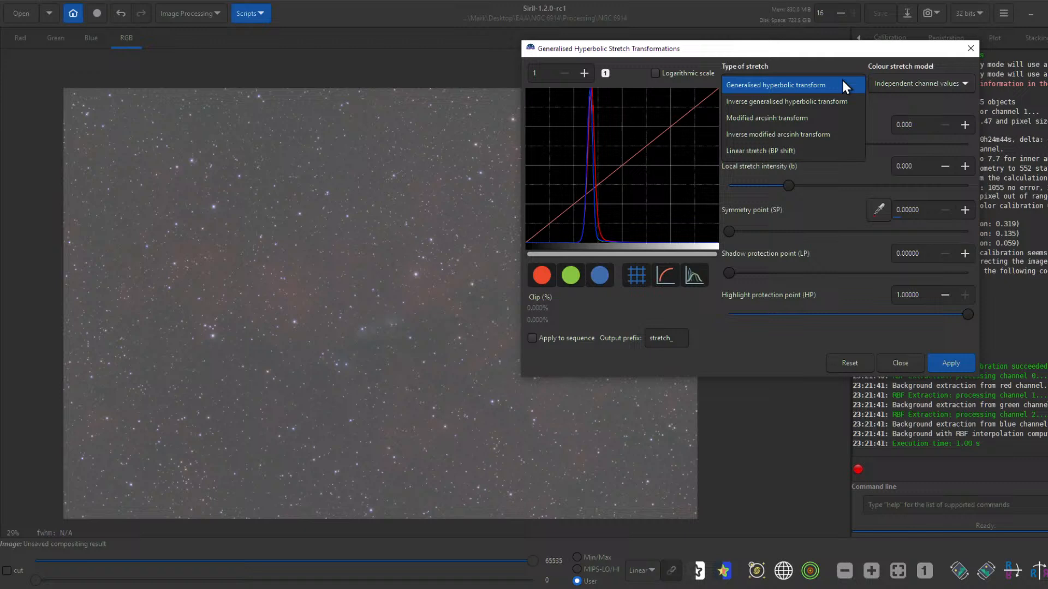
left_click(817, 150)
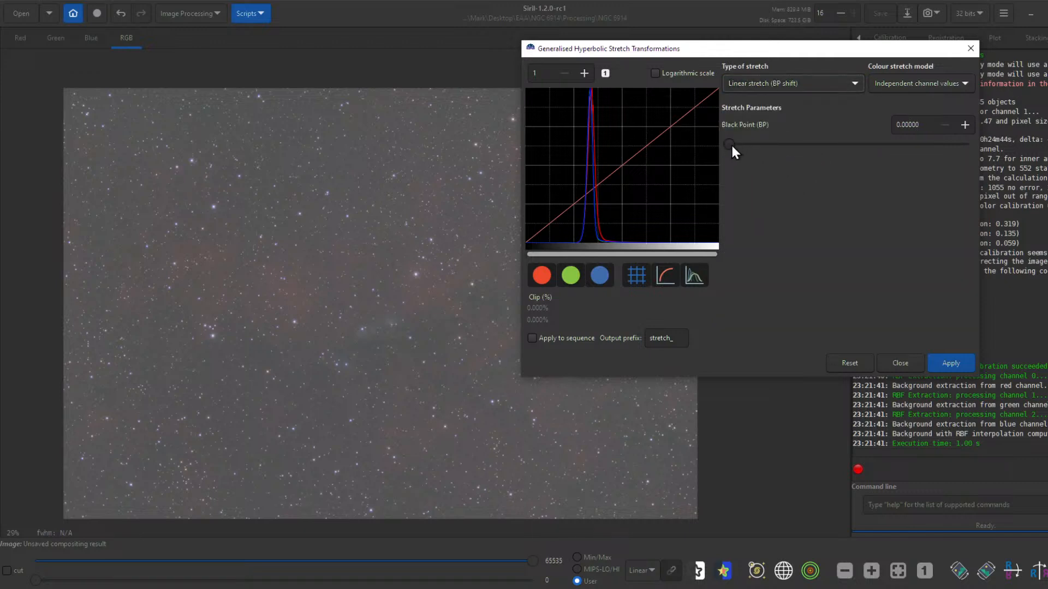
left_click_drag(731, 144, 785, 145)
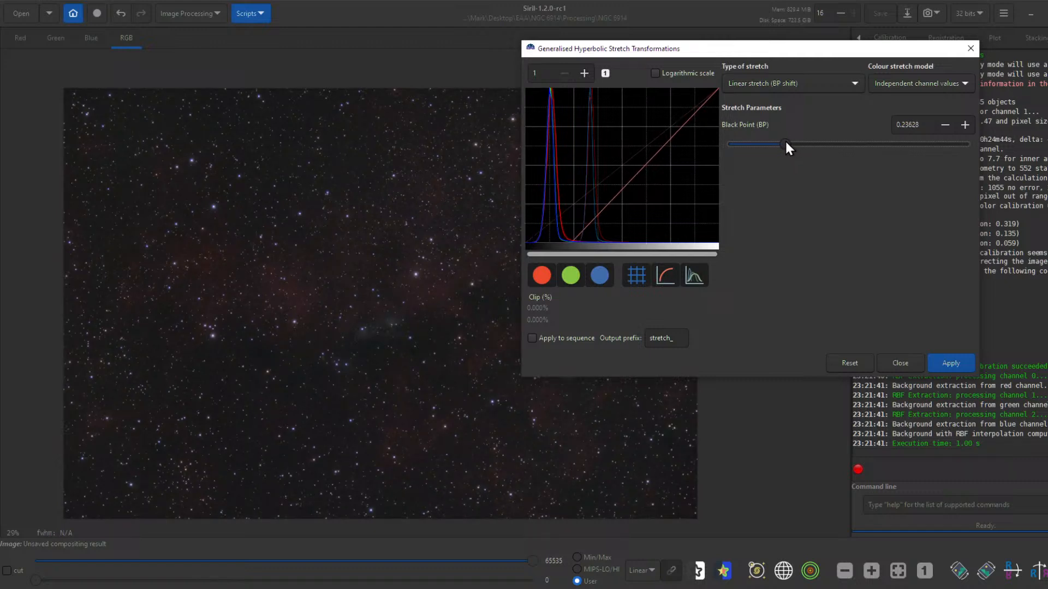
left_click(963, 360)
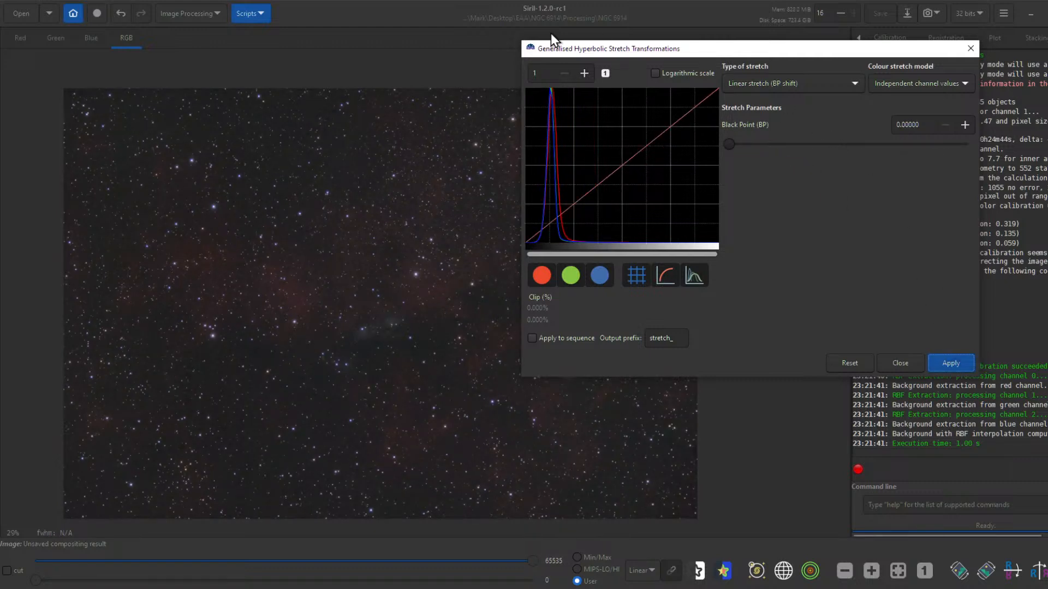
- Switch the stretch type back to Generalised hyperbolic transform and display the histogram on a logarithmic scale
left_click_drag(751, 51, 868, 48)
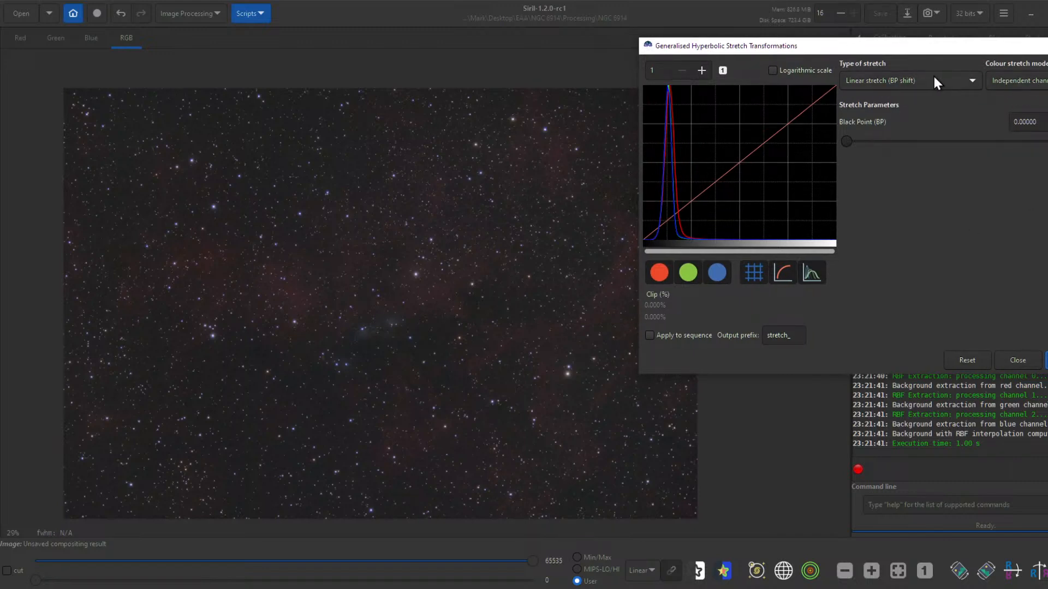
left_click(954, 81)
left_click(951, 17)
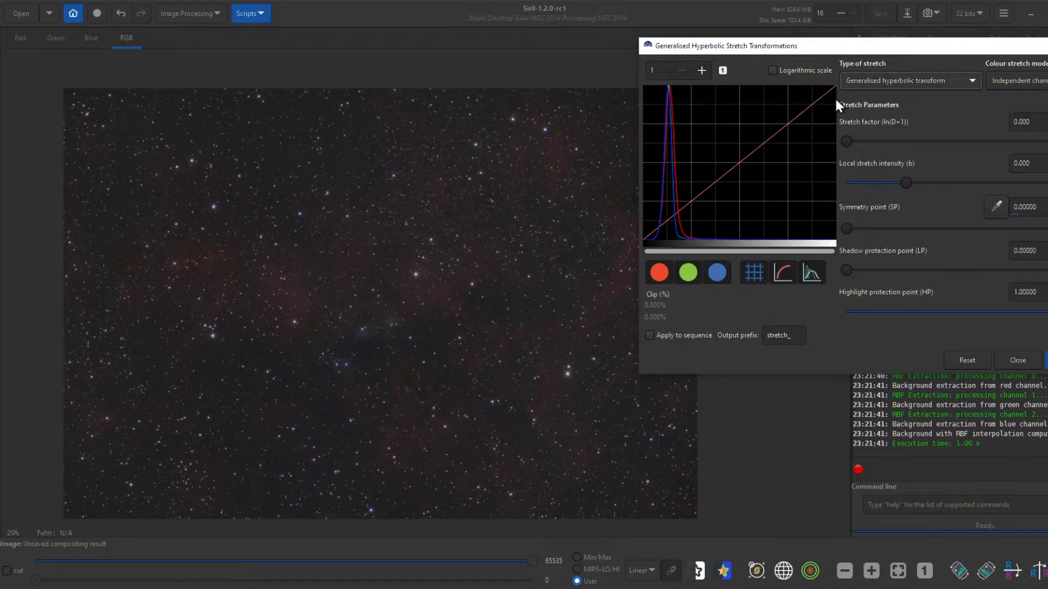
left_click(774, 70)
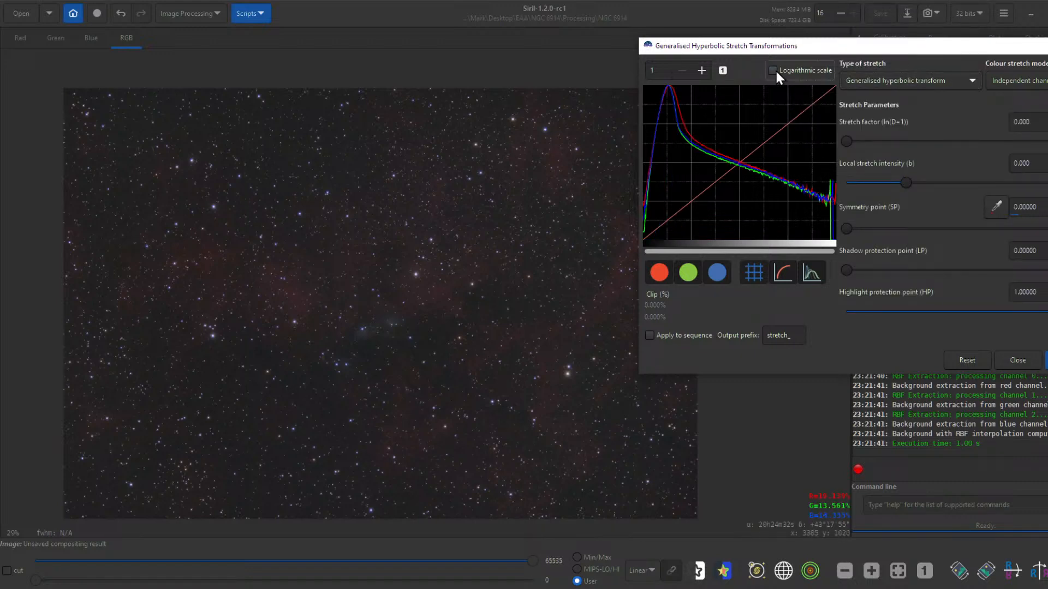
- Apply a stretch with symmetry point 0.21701, local stretch intensity 1.635 and stretch factor 0.907
left_click(686, 132)
left_click_drag(903, 183, 905, 183)
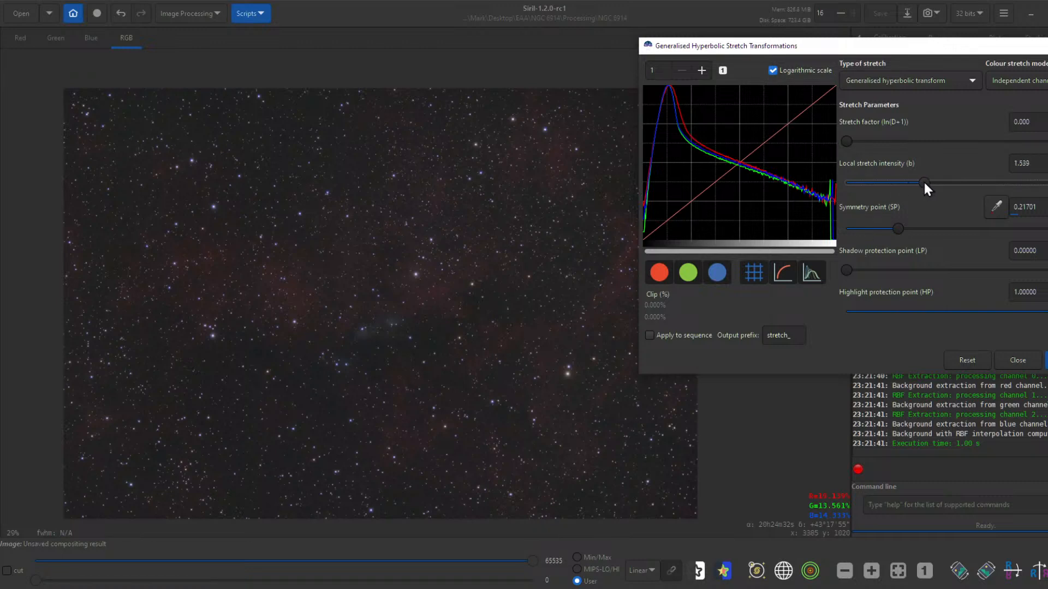
left_click_drag(847, 141, 872, 141)
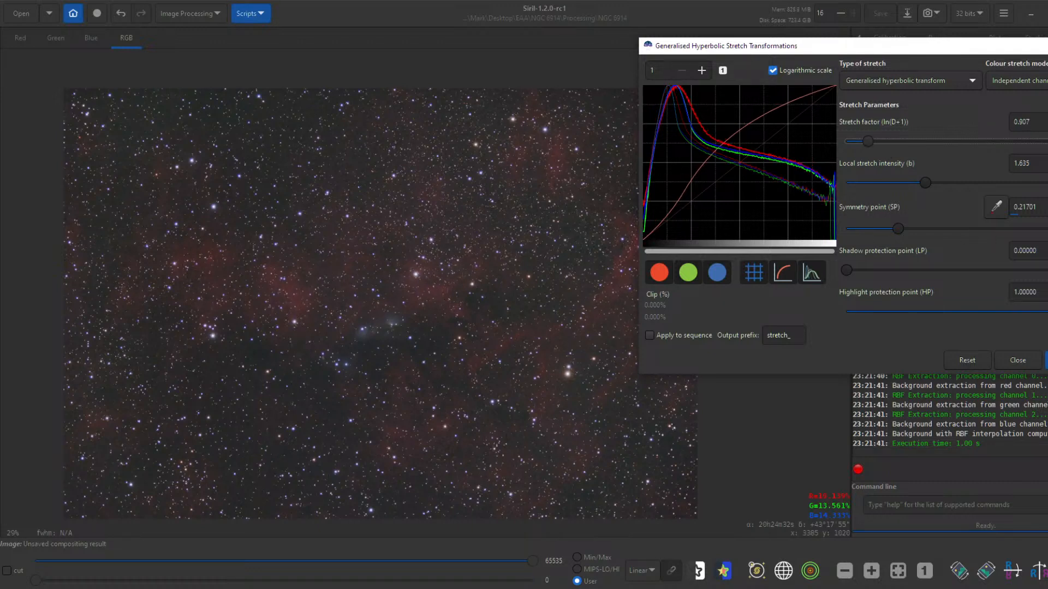
left_click(1046, 361)
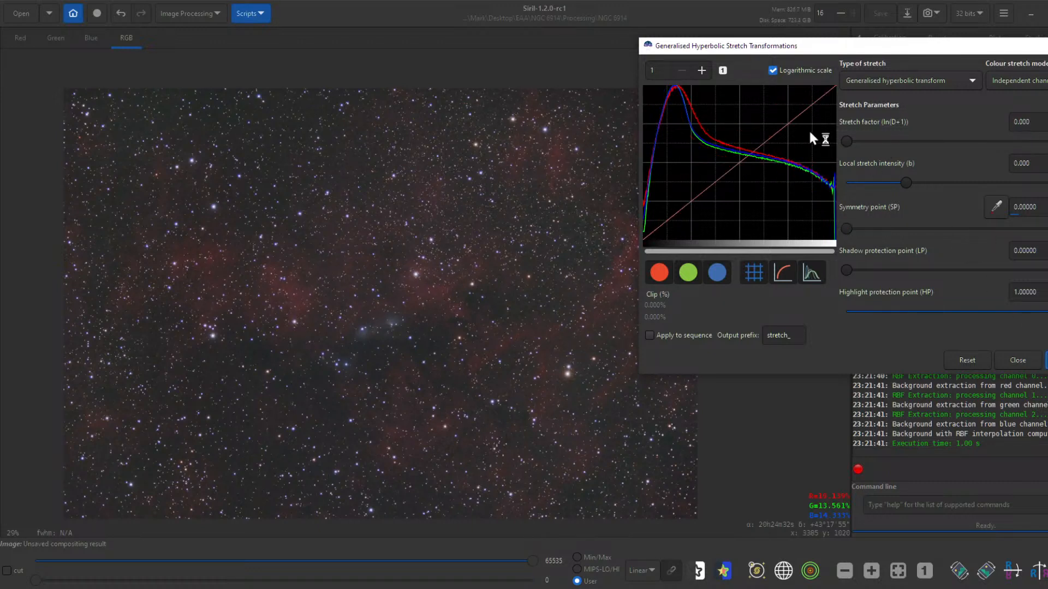
- Set the symmetry point to 0.24633 and the stretch factor to 1.384 for another stretch, checking the nebula in the preview
left_click(689, 106)
left_click_drag(841, 143, 883, 143)
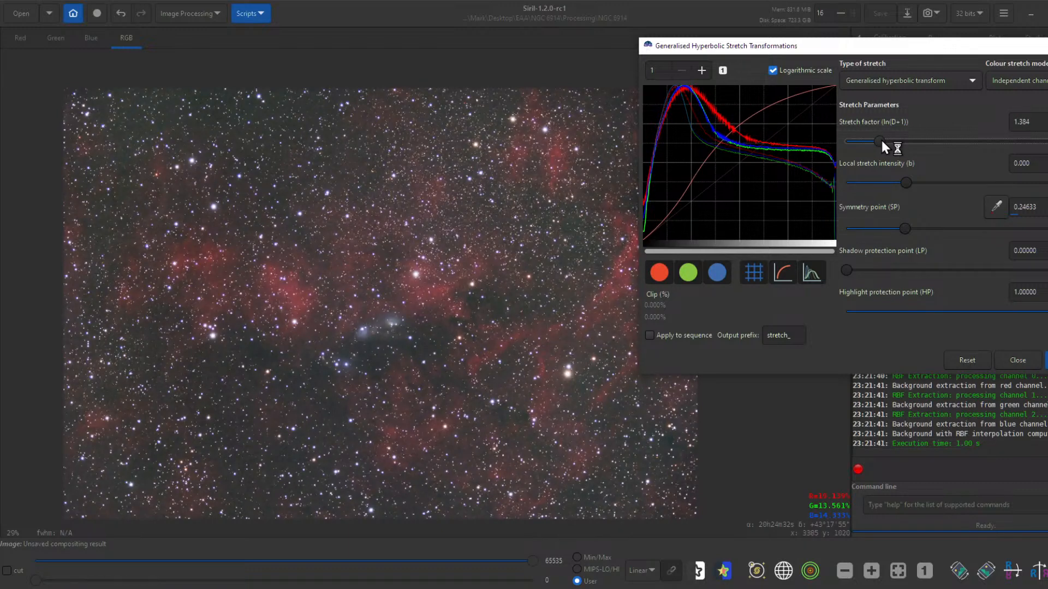
scroll(402, 281, "up", 1)
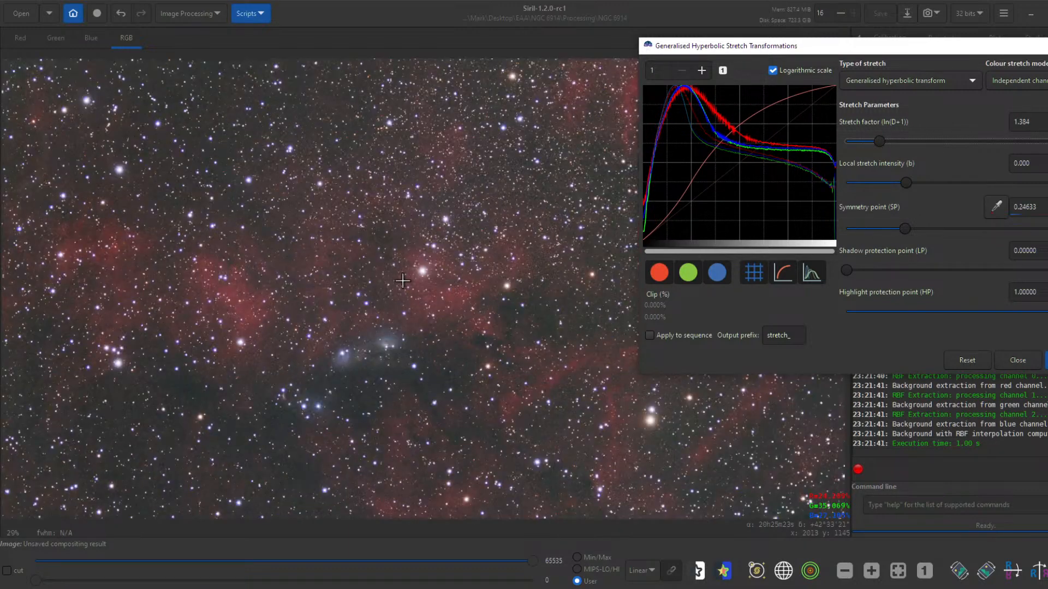
scroll(402, 281, "up", 1)
scroll(403, 289, "down", 3)
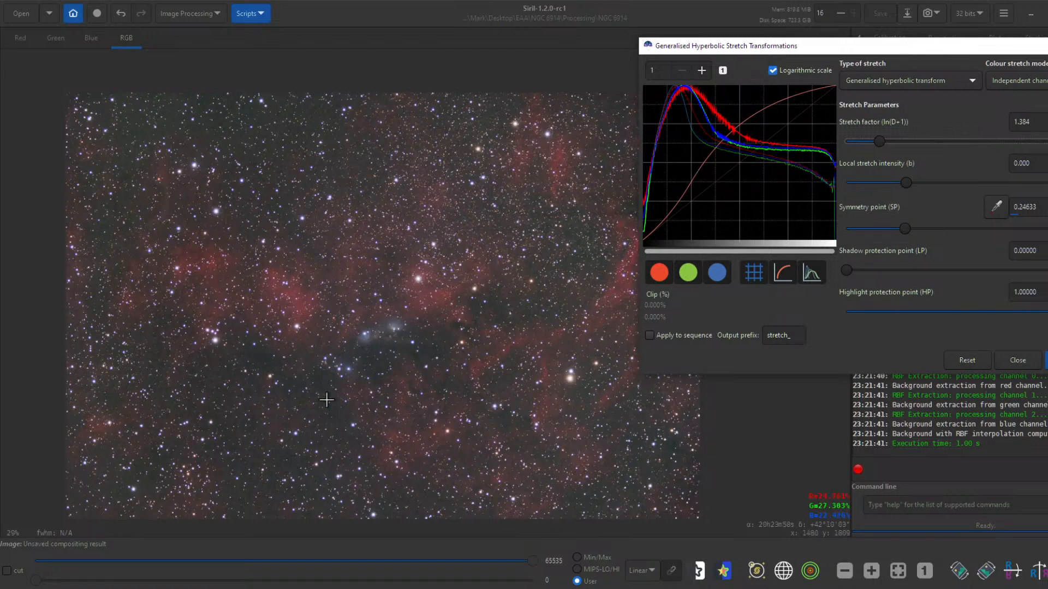
- Check the bright stars up close, lower the highlight protection point to 0.70406 and set the local stretch intensity to 0.537
scroll(220, 346, "up", 3)
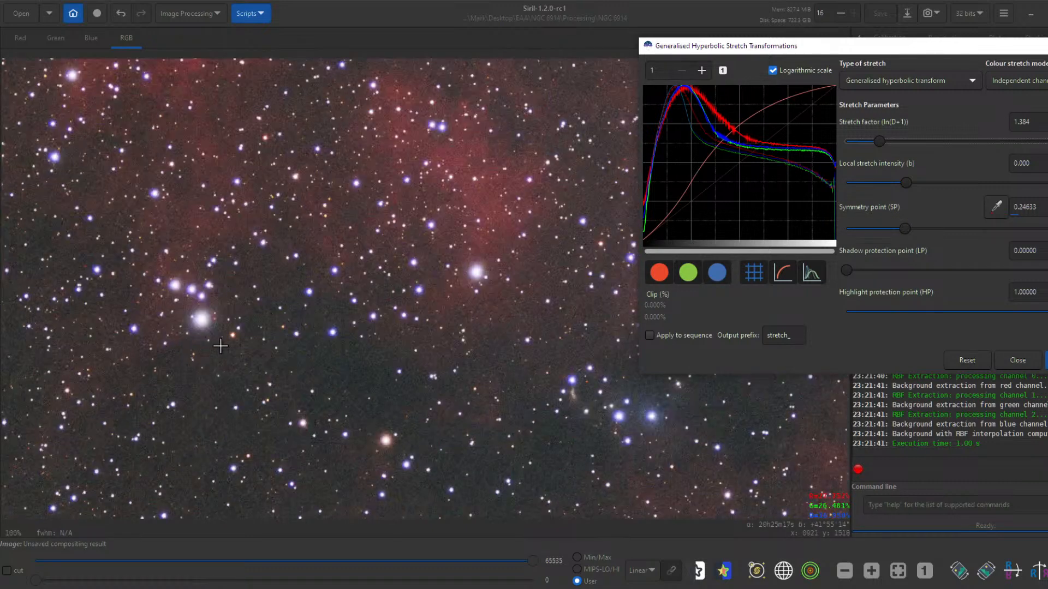
scroll(502, 314, "up", 1)
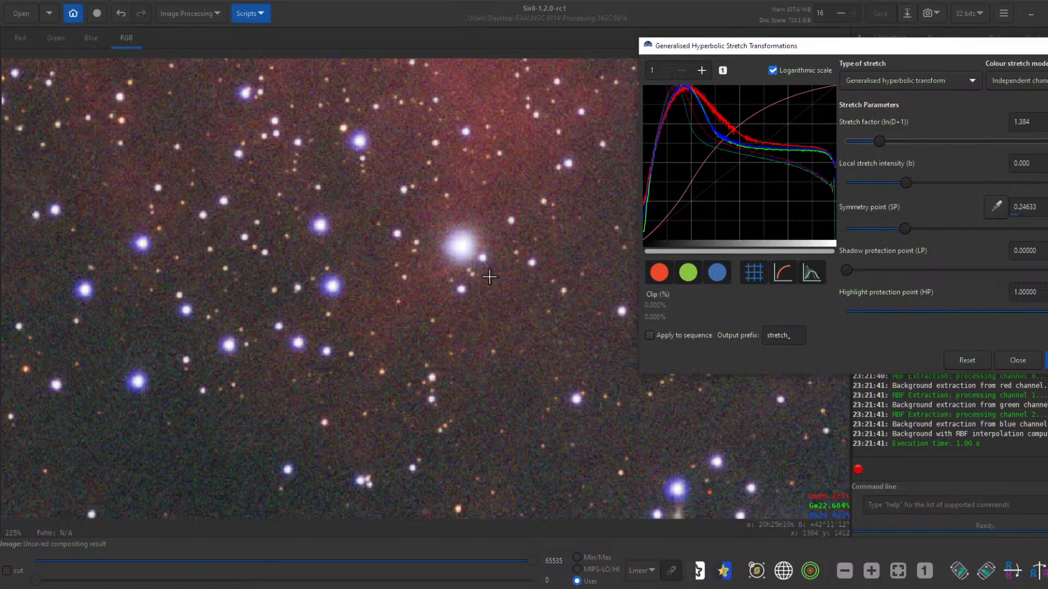
scroll(489, 277, "down", 2)
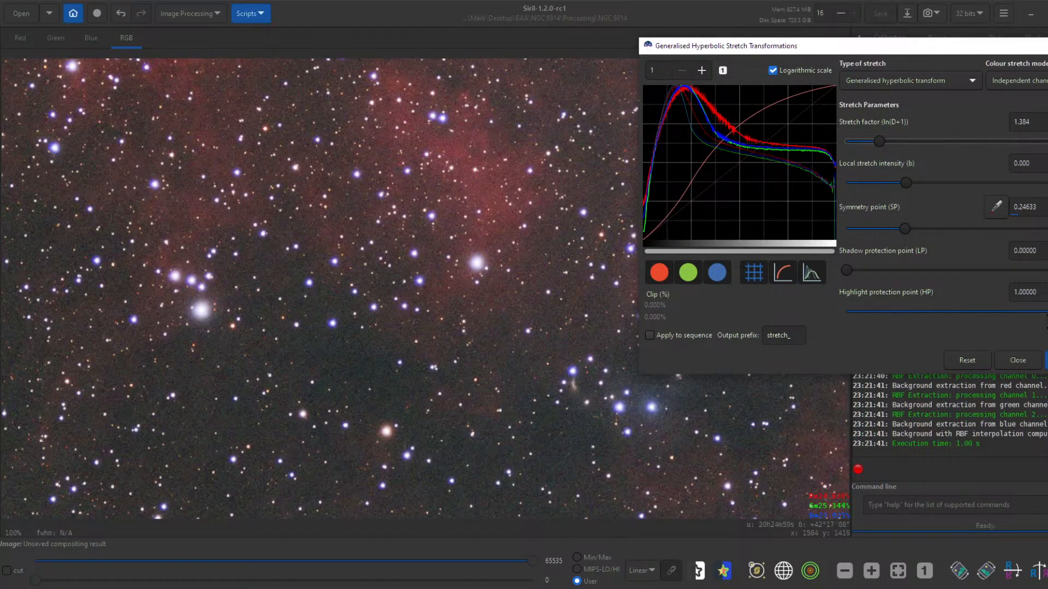
left_click_drag(1047, 311, 1023, 311)
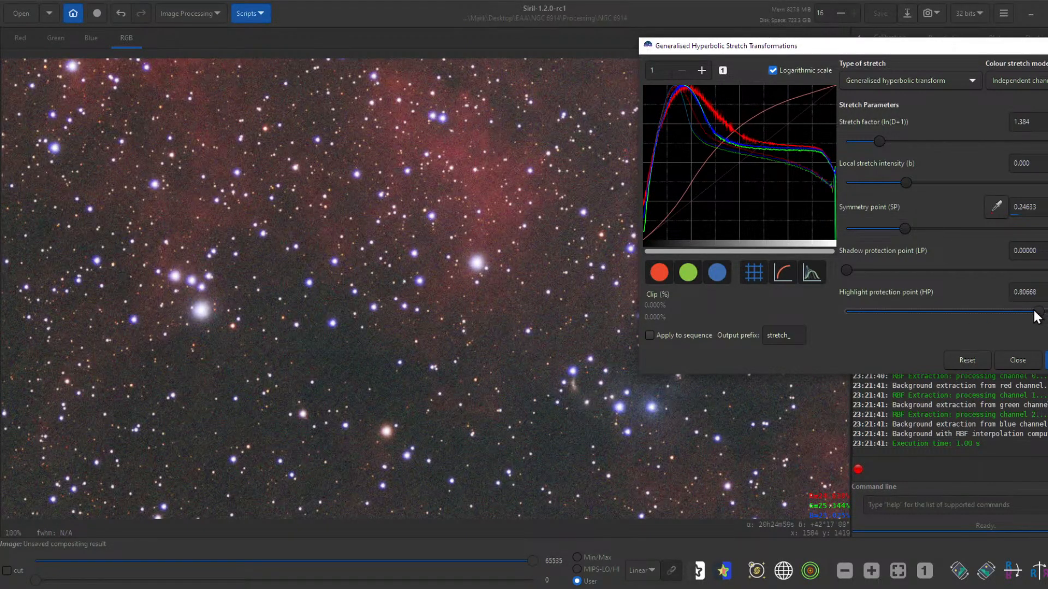
left_click_drag(1024, 311, 1014, 312)
scroll(500, 275, "down", 2)
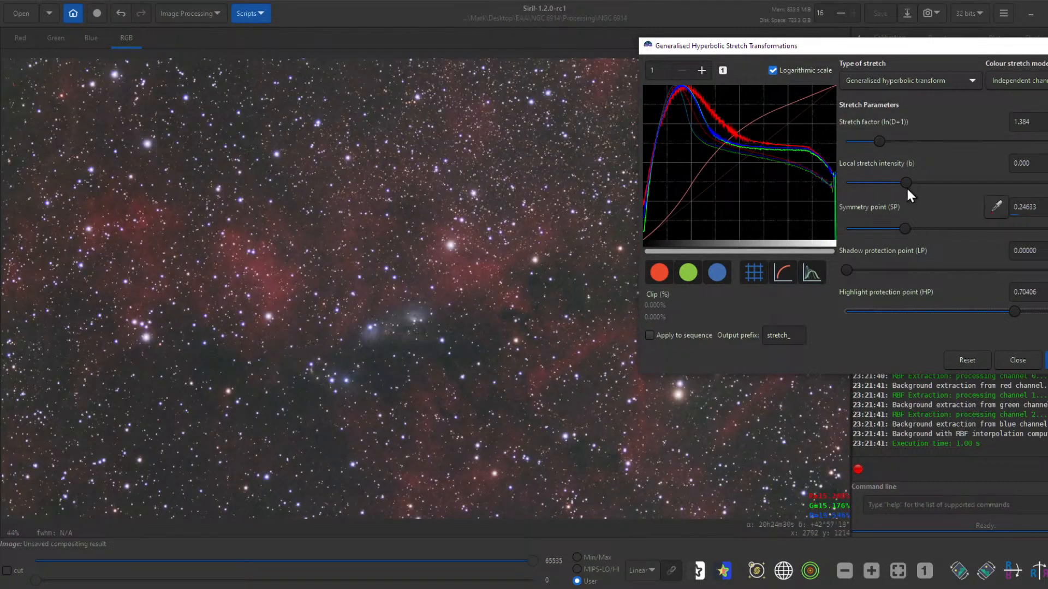
mouse_move(906, 183)
left_mouse_down()
mouse_move(881, 183)
mouse_move(938, 182)
mouse_move(912, 183)
left_mouse_up()
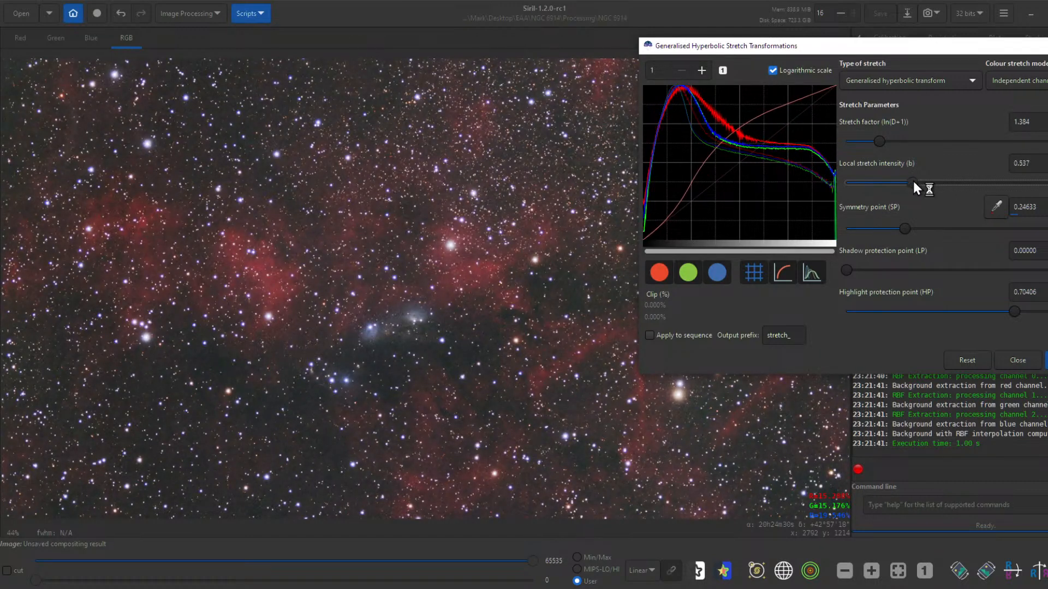
- Compare the stretch preview as a whole and in detail, apply the stretch and close the stretch dialog
scroll(473, 311, "down", 3)
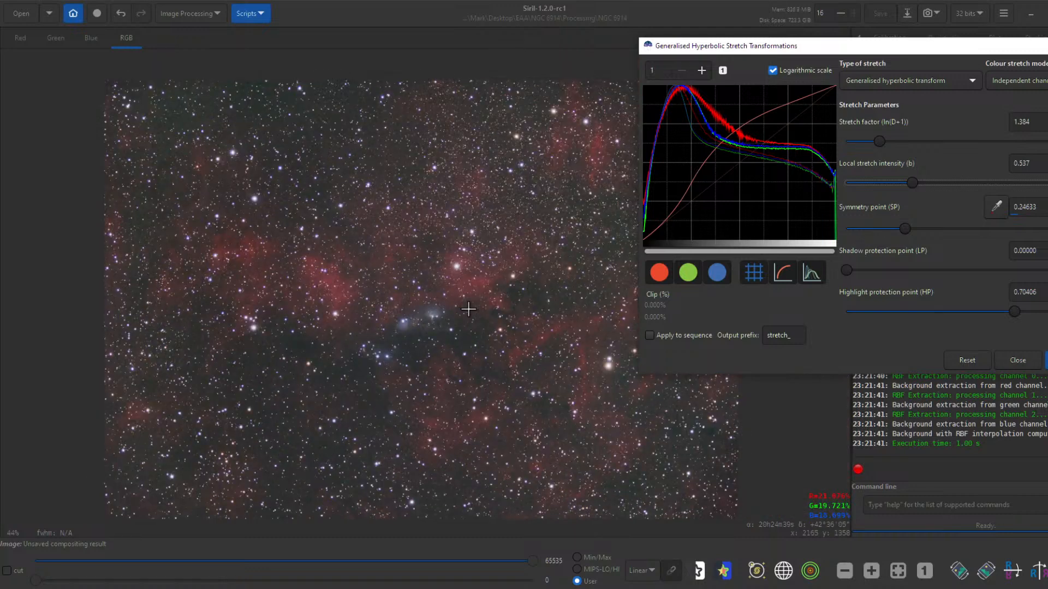
scroll(500, 320, "up", 1)
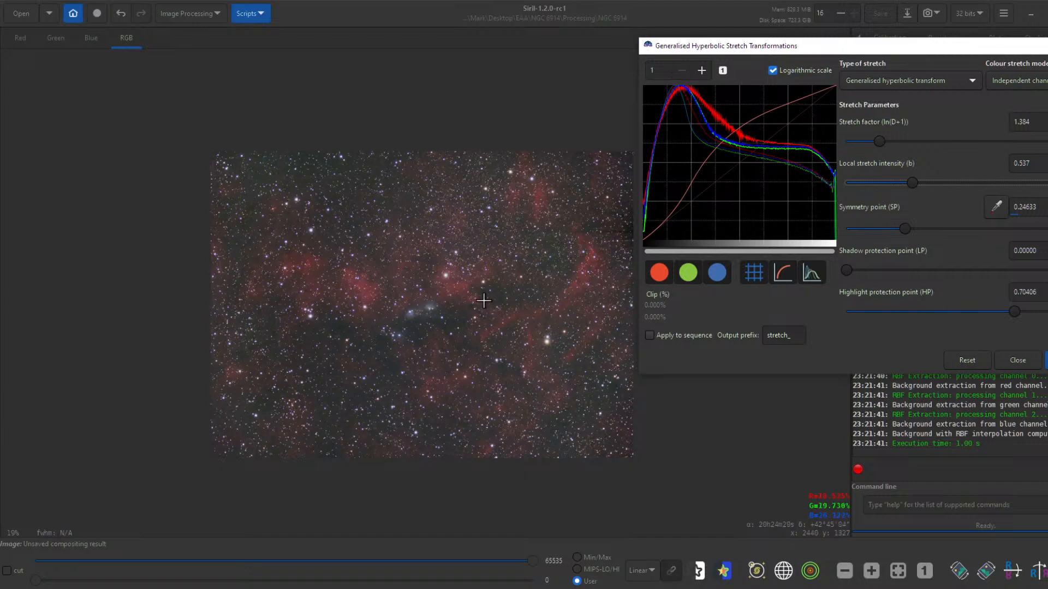
scroll(483, 300, "up", 5)
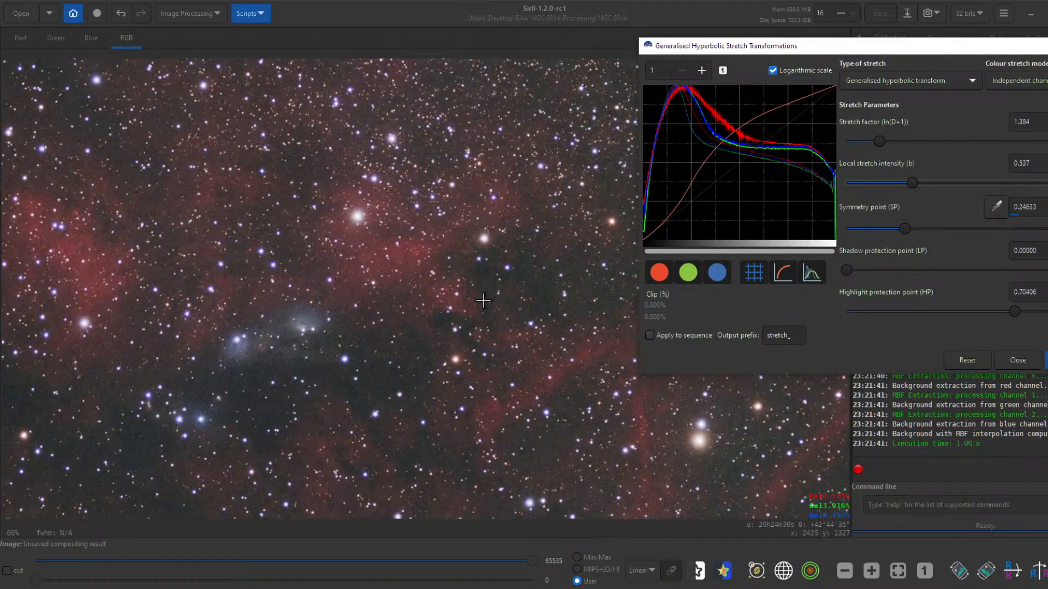
scroll(483, 300, "down", 4)
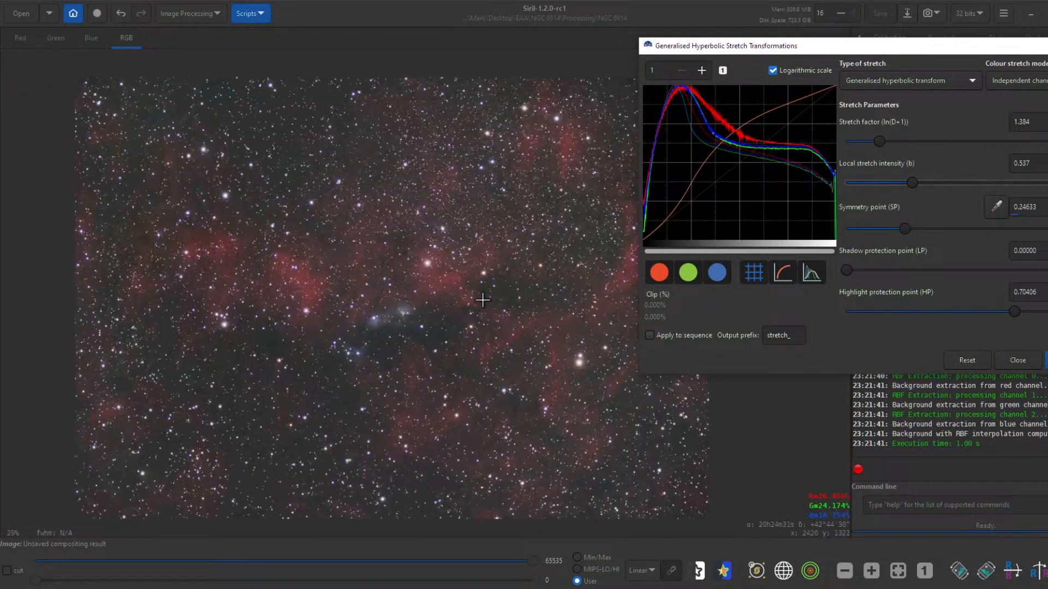
scroll(483, 301, "up", 1)
scroll(482, 300, "down", 1)
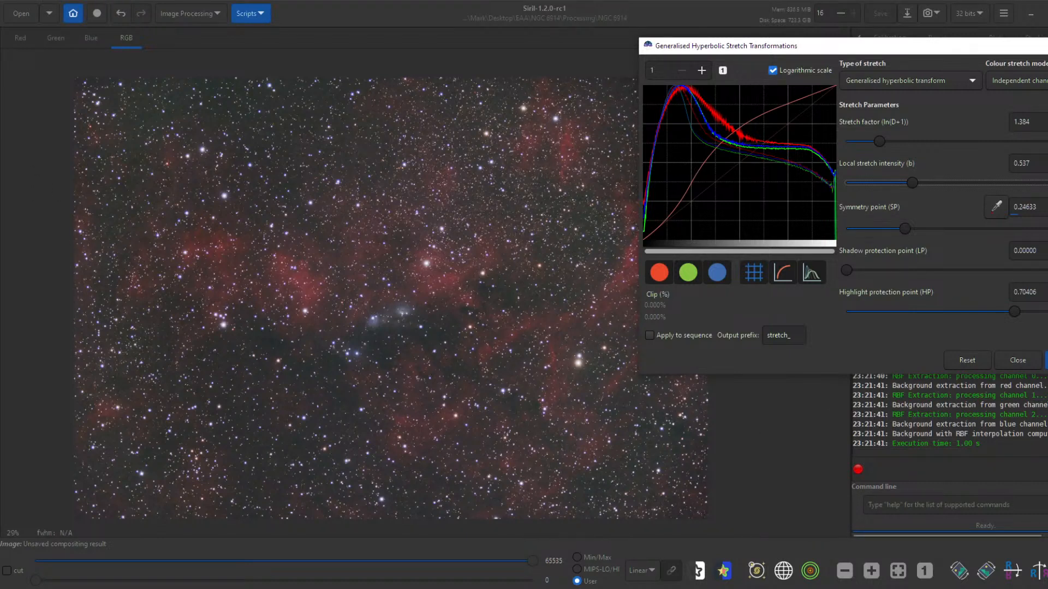
left_click(1046, 360)
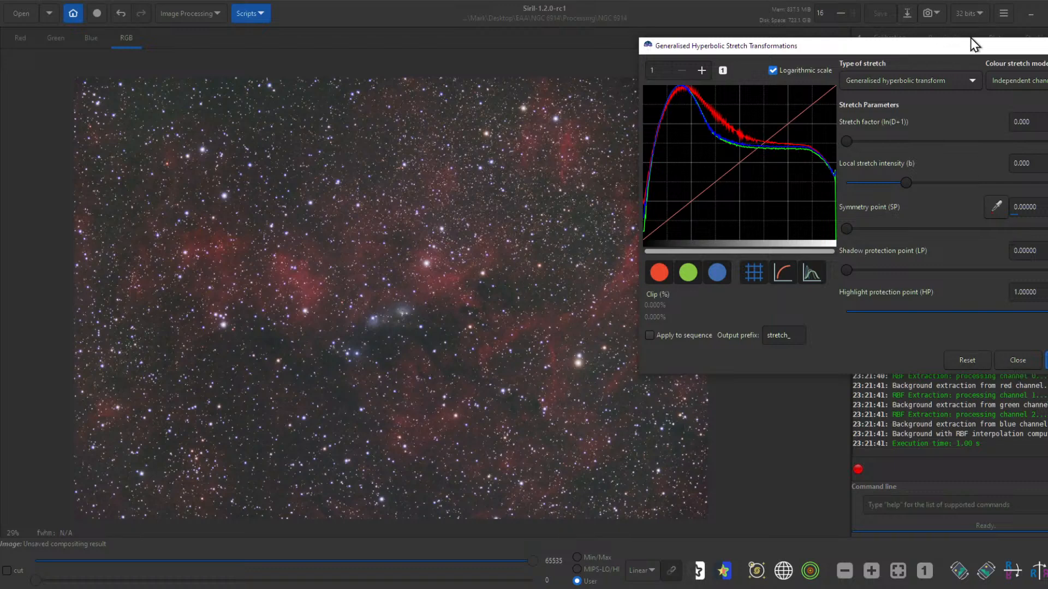
left_click_drag(970, 39, 793, 50)
left_click(910, 57)
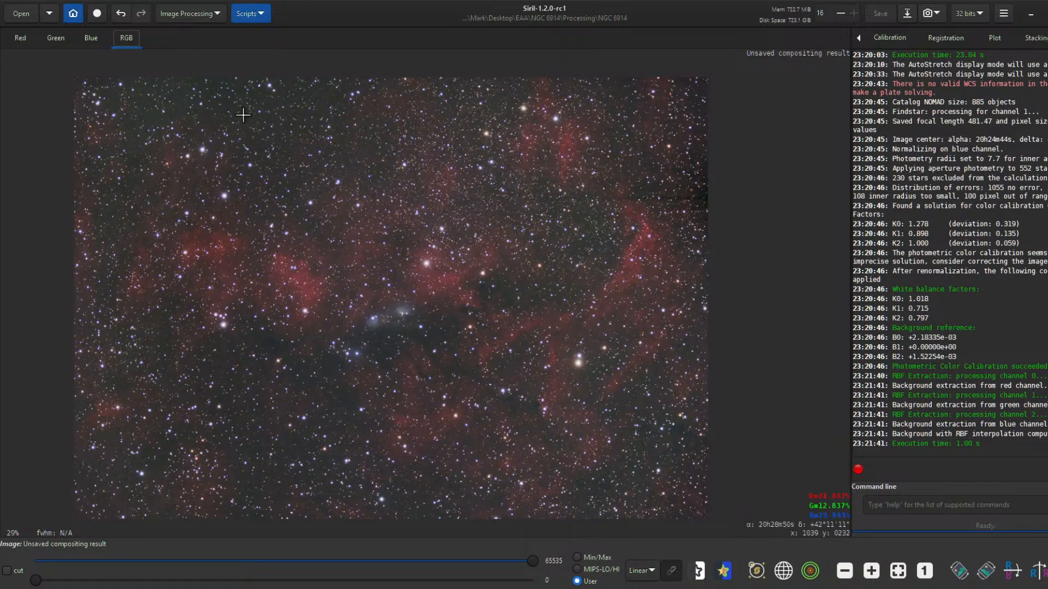
- Examine the blue reflection nebulosity near the centre of the stretched composite up close
left_click(216, 12)
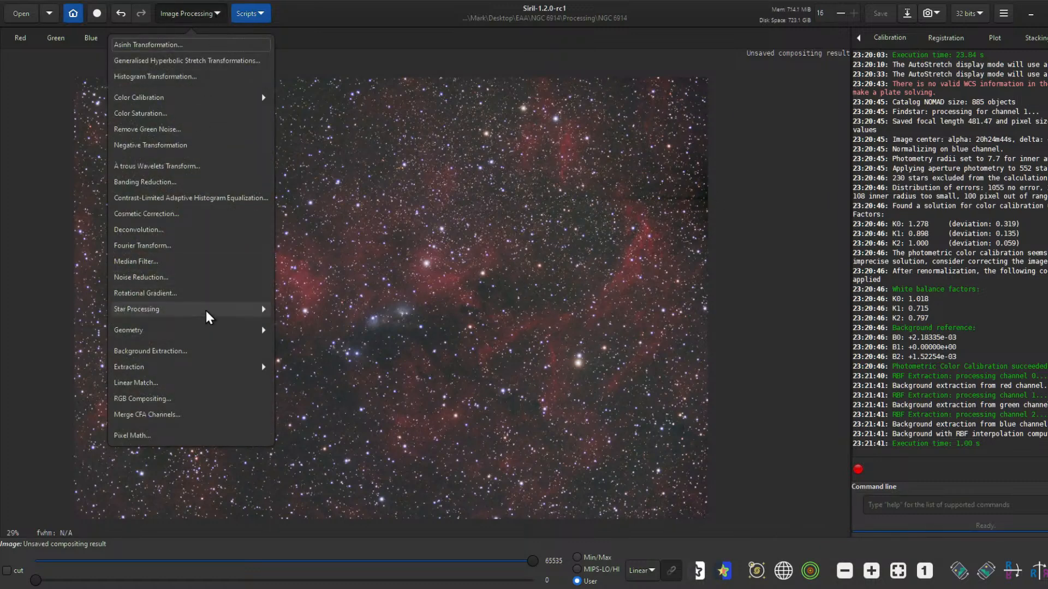
left_click(348, 7)
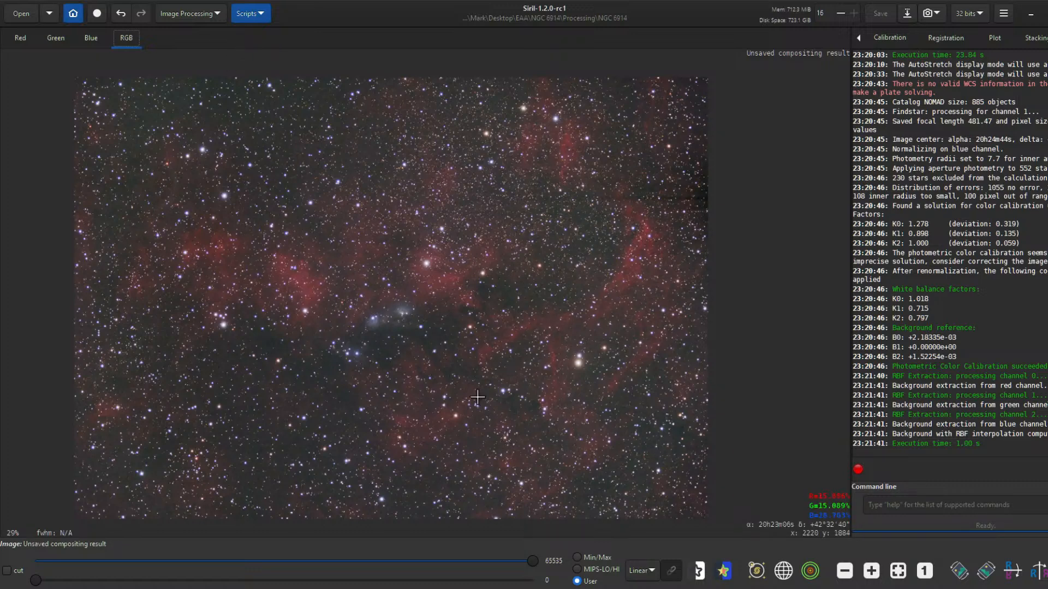
scroll(404, 321, "up", 1)
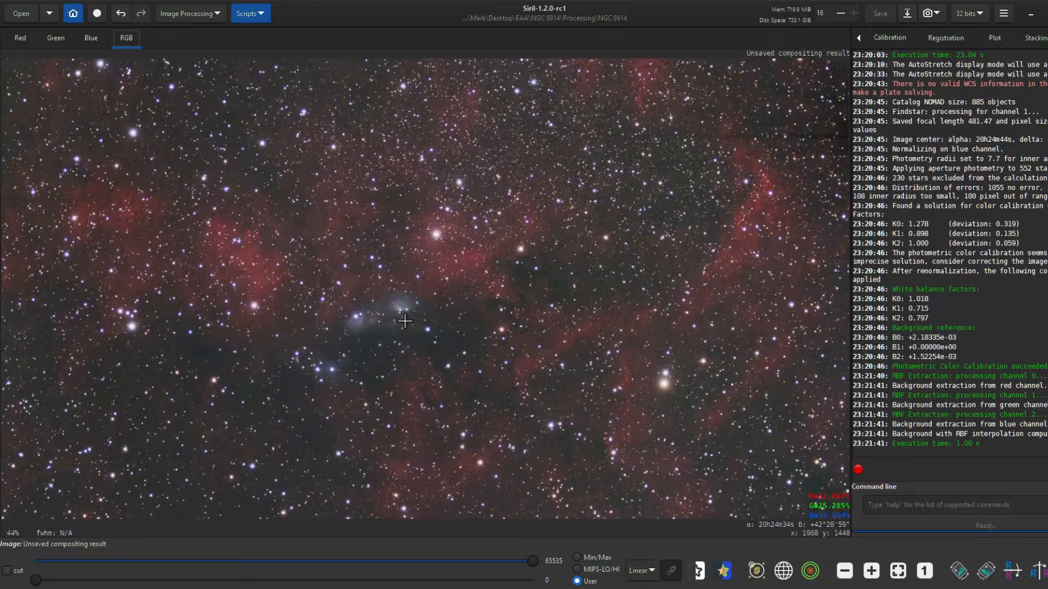
scroll(404, 321, "up", 4)
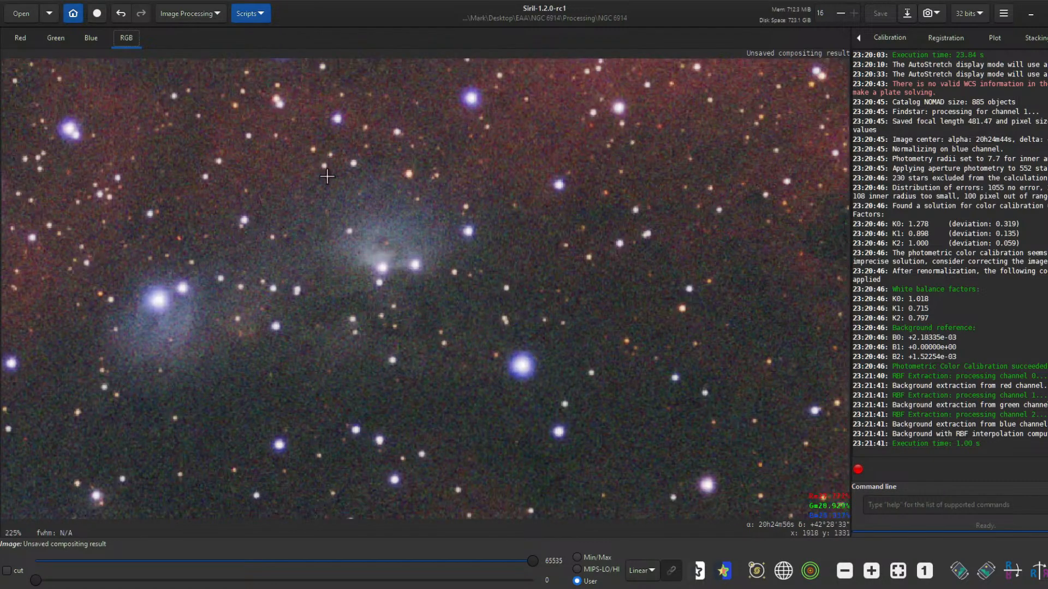
- Run StarNet star removal on the stretched RGB composite with star mask generation enabled and linear pre-stretch off
scroll(327, 176, "down", 1)
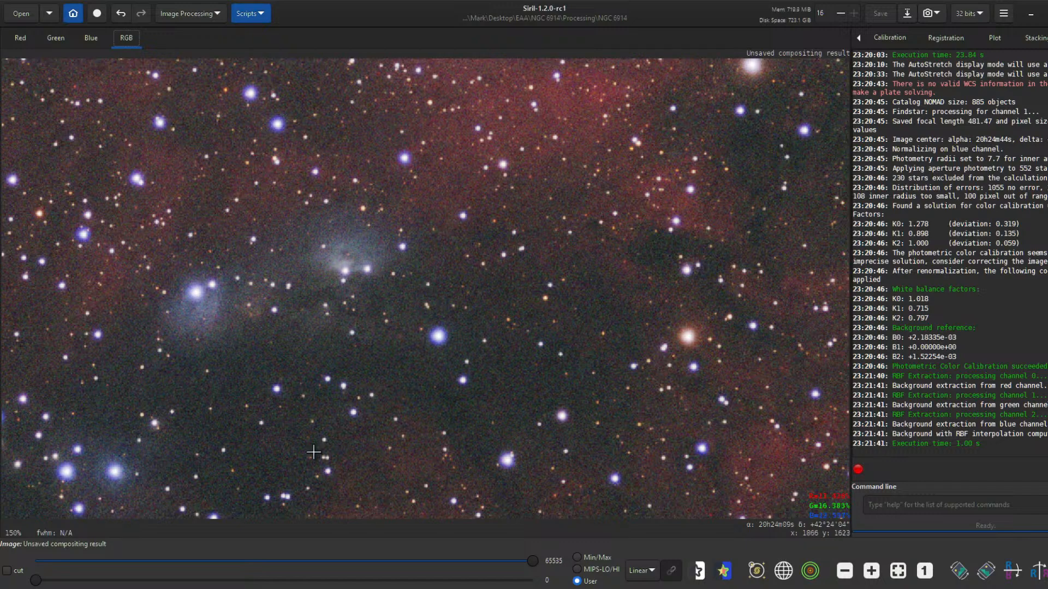
scroll(295, 276, "down", 5)
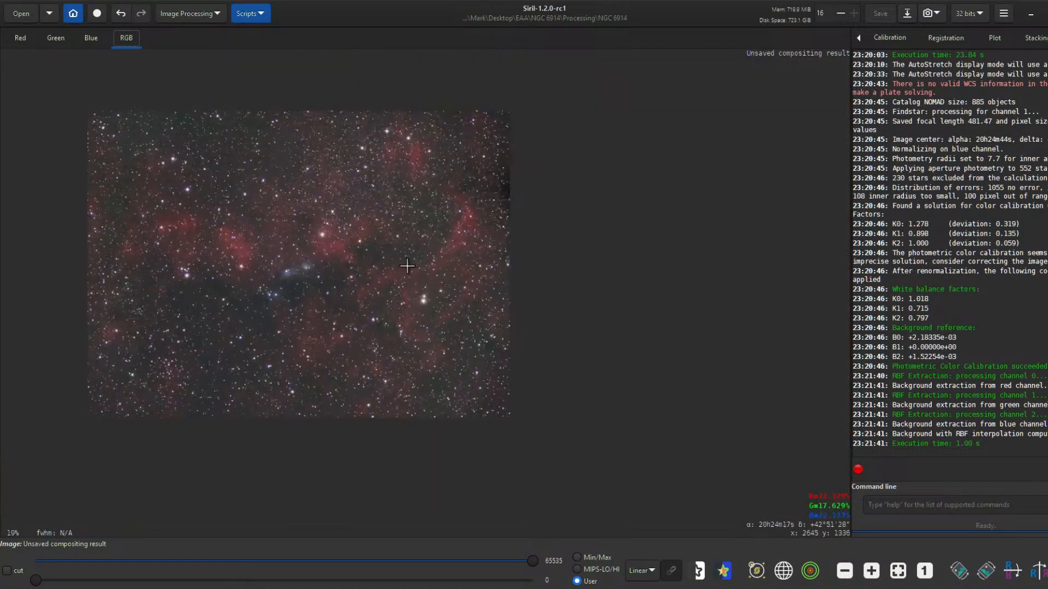
scroll(103, 286, "up", 1)
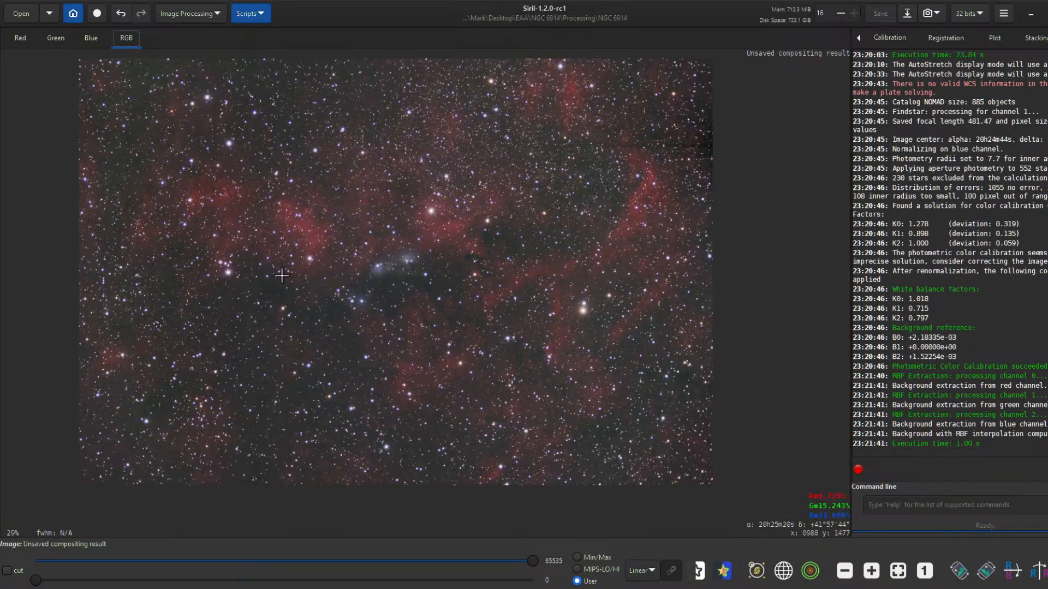
scroll(386, 268, "up", 1)
scroll(418, 271, "down", 1)
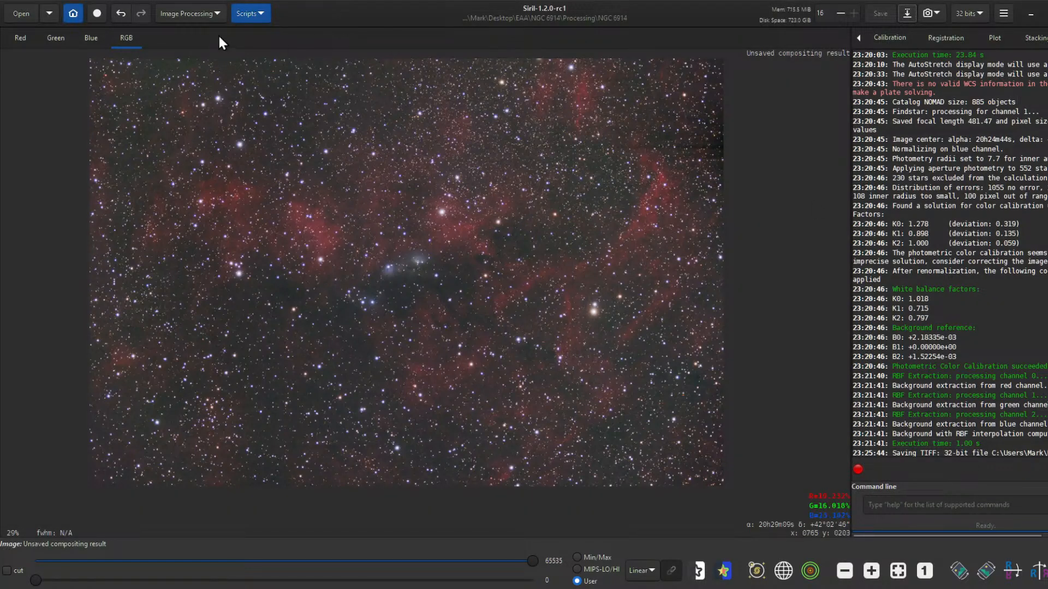
left_click(211, 13)
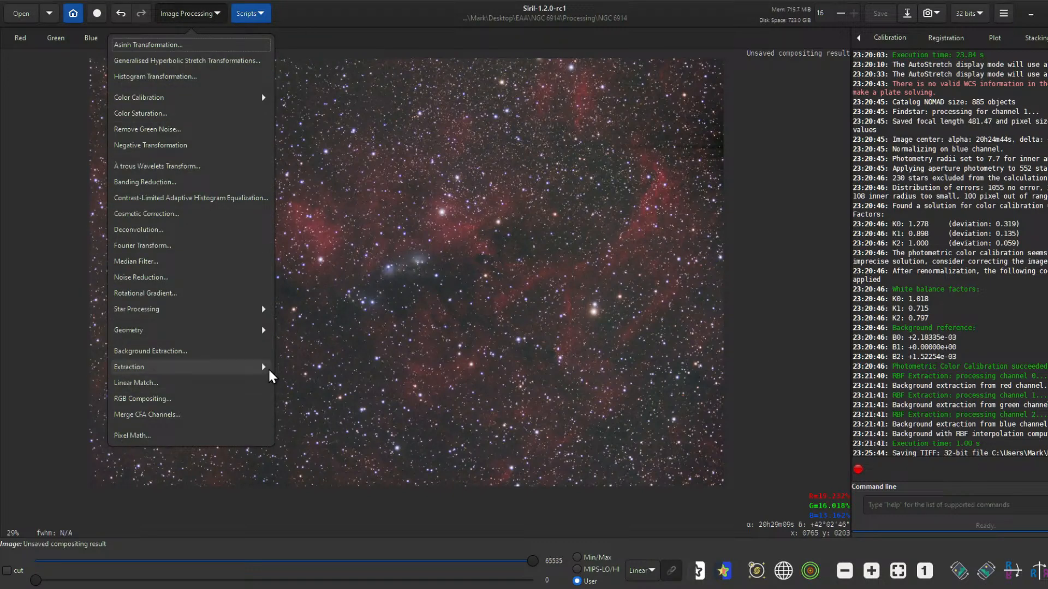
left_click(240, 311)
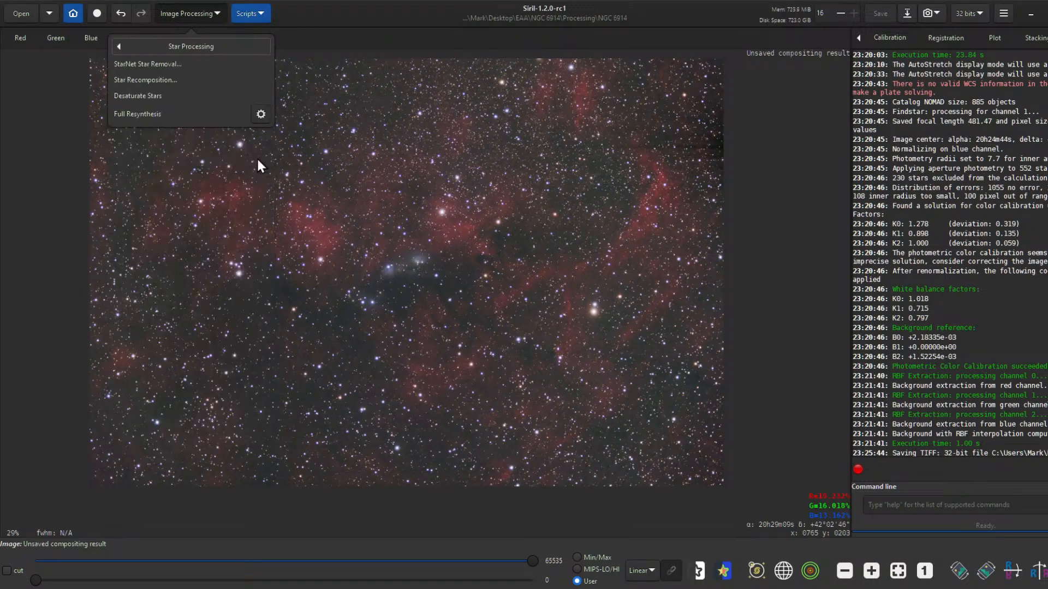
left_click(198, 64)
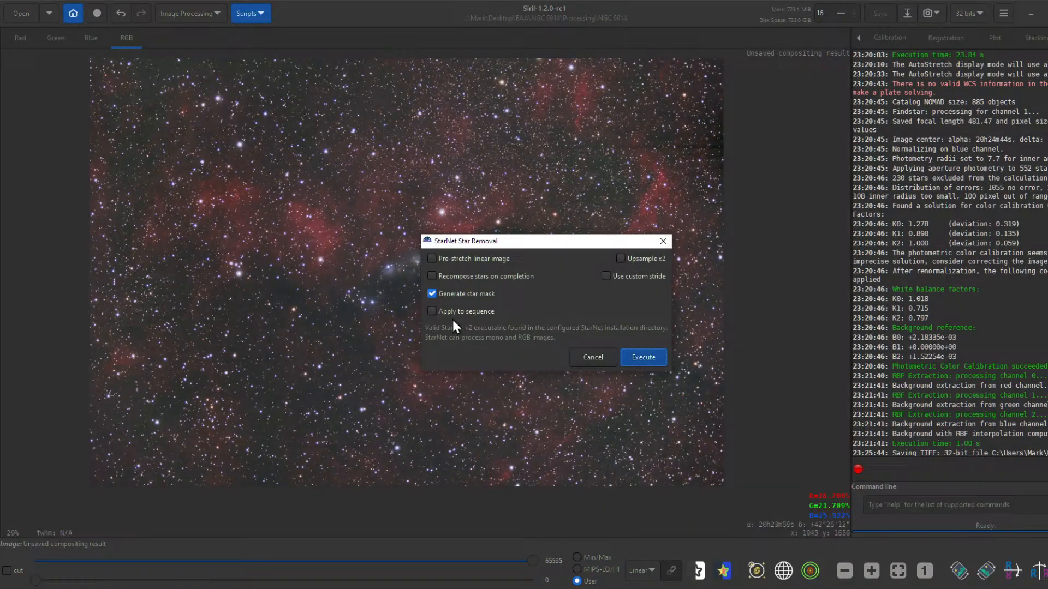
left_click(634, 357)
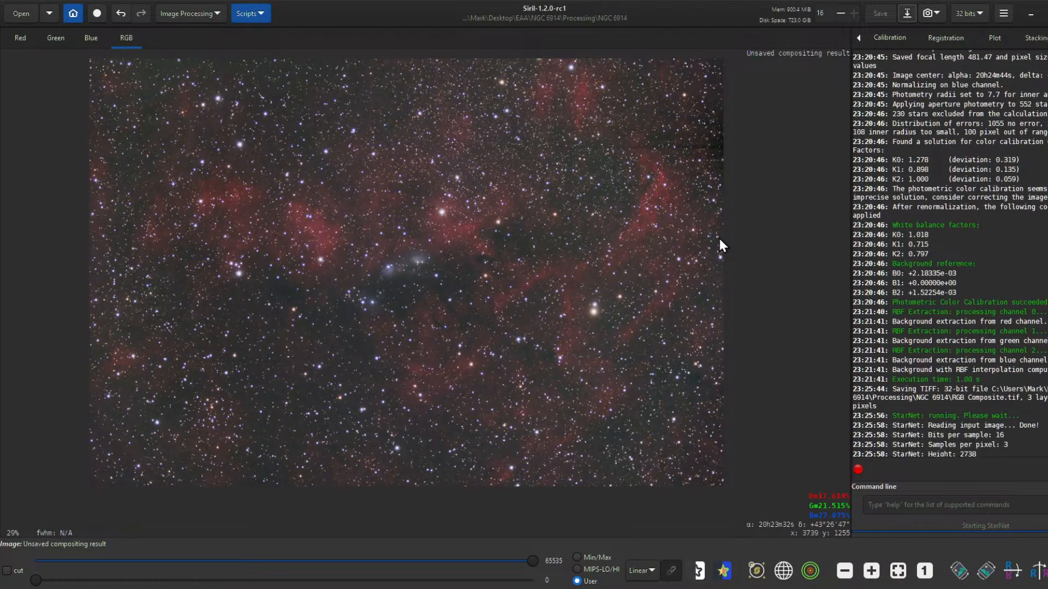
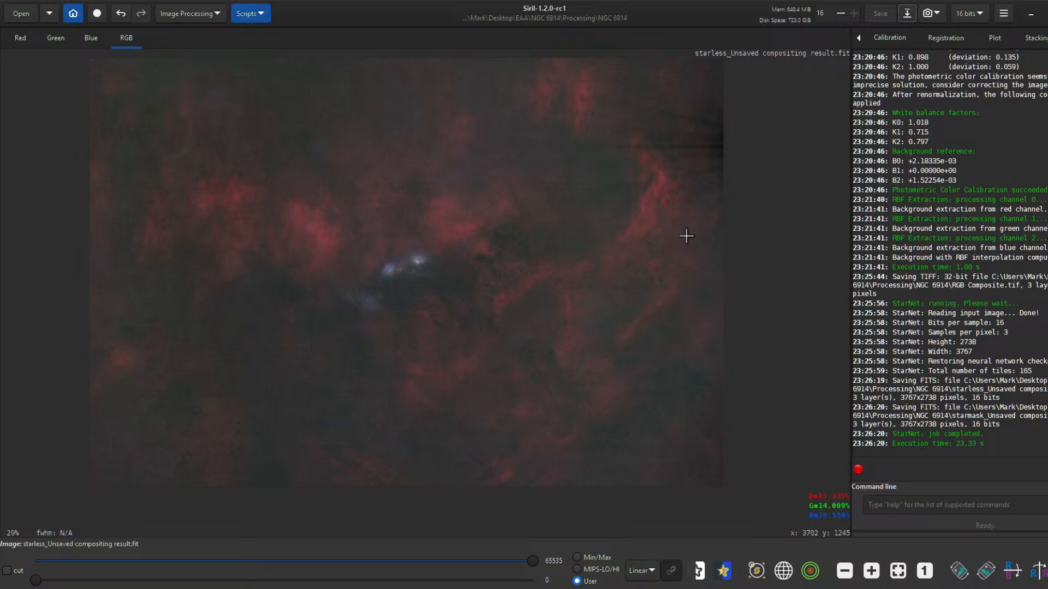
- Place sixteen background samples on dark areas of the starless composite and compute the background with RBF interpolation and subtraction
scroll(412, 267, "up", 1)
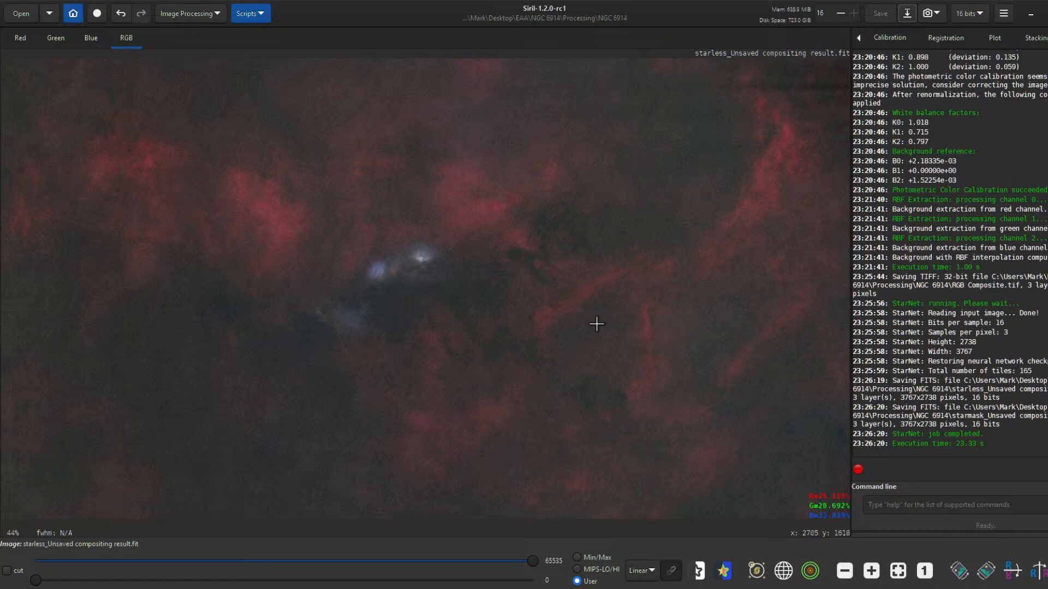
scroll(469, 234, "down", 2)
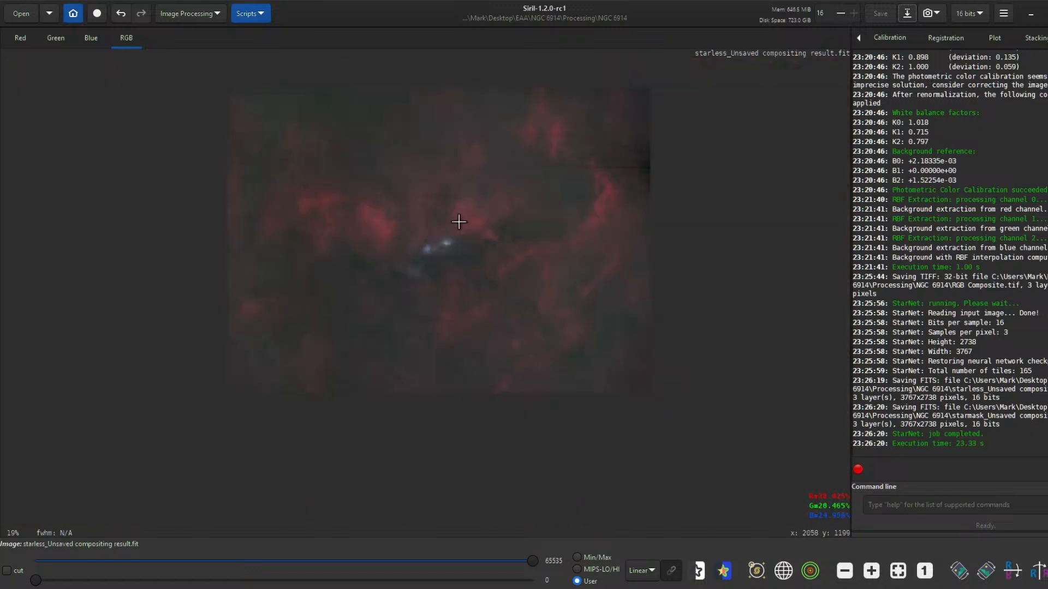
scroll(486, 213, "up", 1)
scroll(496, 162, "down", 2)
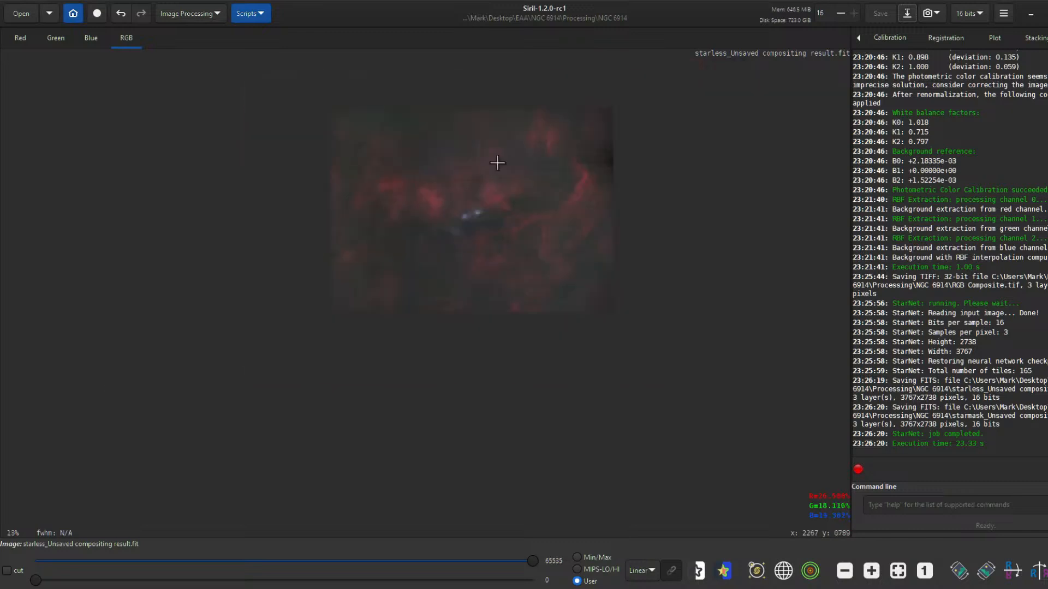
scroll(477, 145, "up", 1)
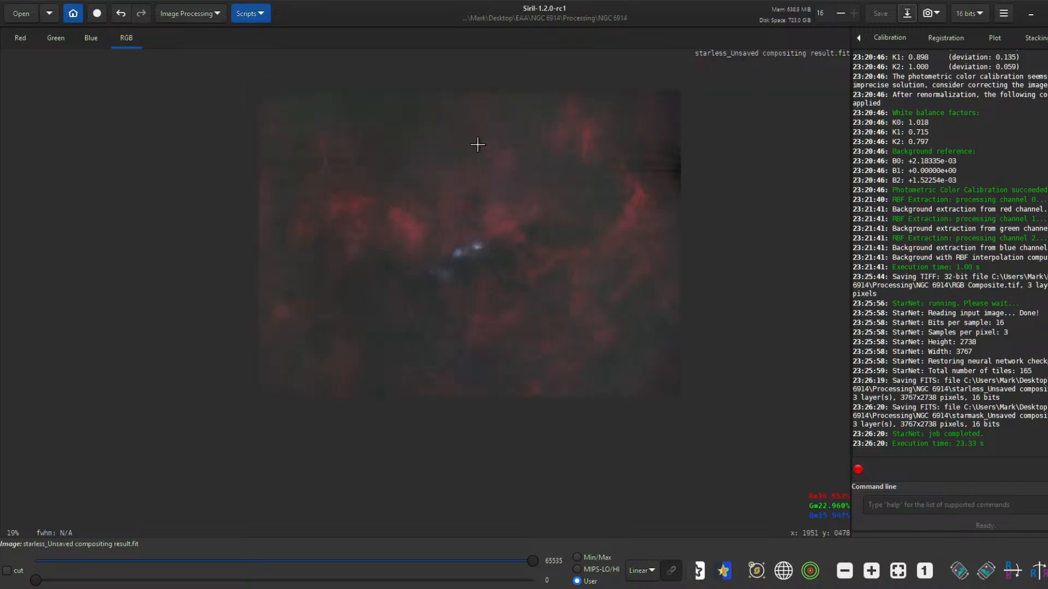
left_click(186, 13)
left_click(217, 352)
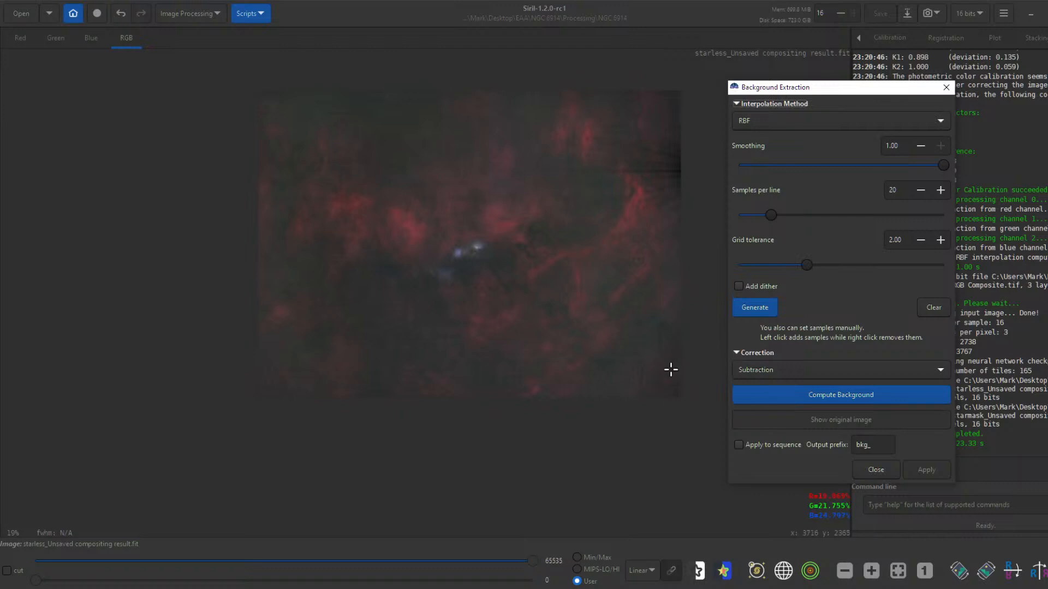
left_click(660, 391)
left_click(676, 116)
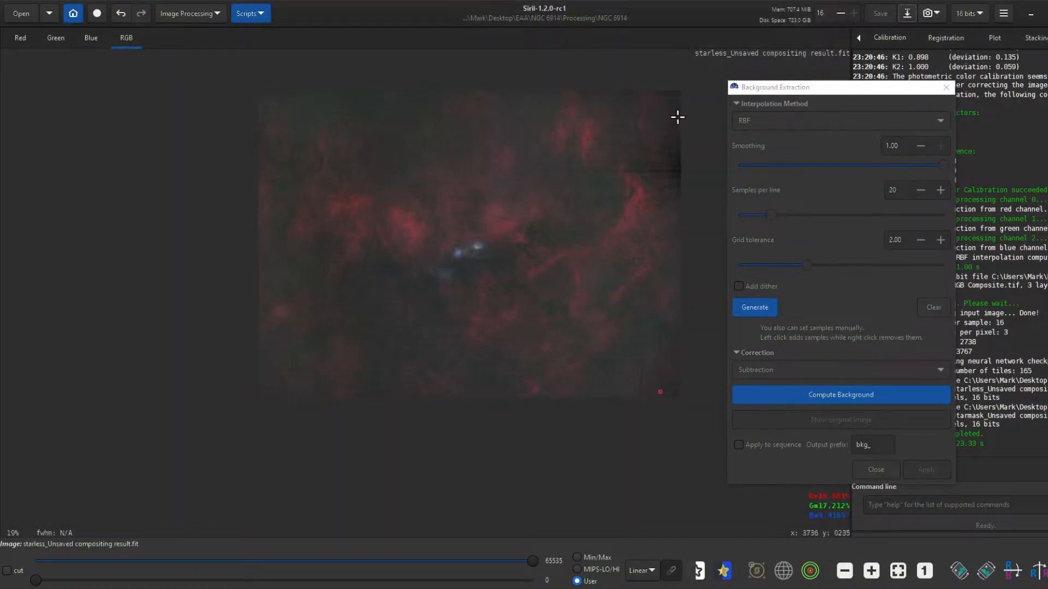
left_click(361, 104)
left_click(313, 102)
left_click(270, 352)
left_click(394, 344)
left_click(367, 299)
left_click(372, 272)
left_click(606, 195)
left_click(396, 154)
left_click(406, 112)
left_click(300, 112)
left_click(486, 380)
left_click(373, 388)
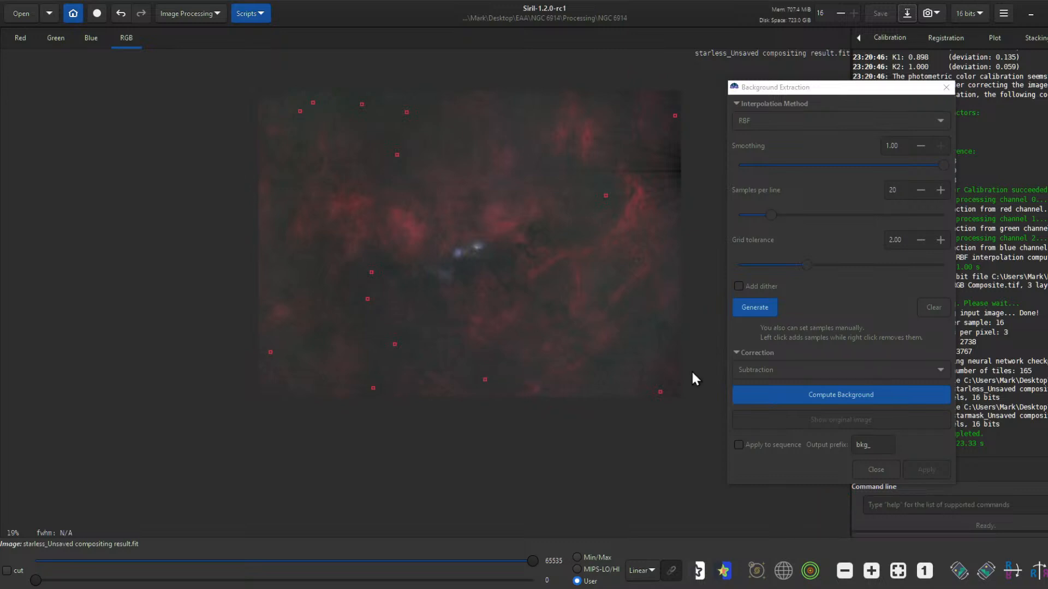
left_click(620, 350)
left_click(536, 101)
left_click(870, 399)
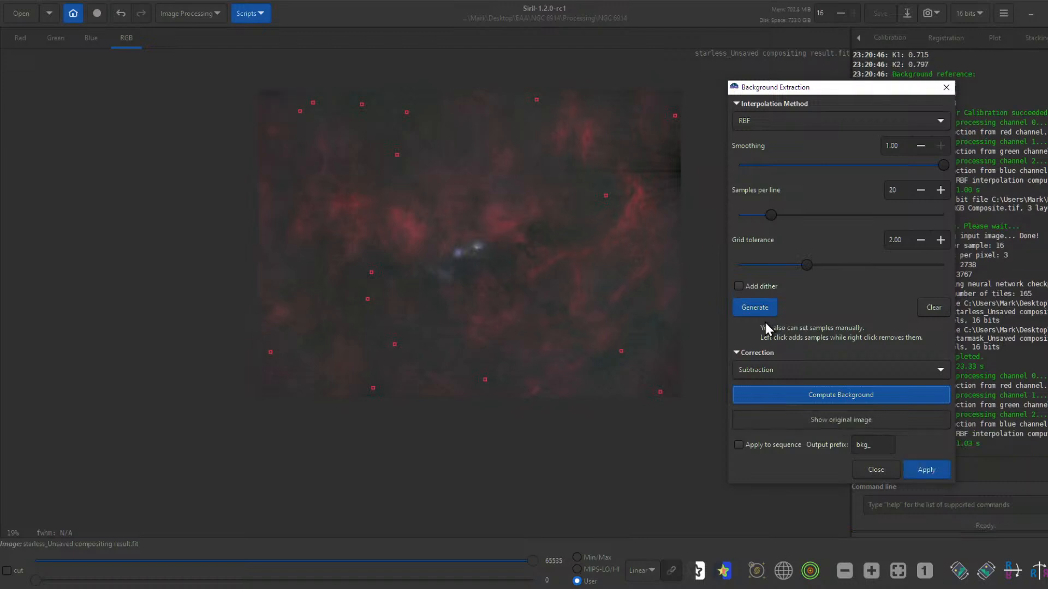
- Add three background samples in the two left corners and along the left edge of the image, recompute the background and apply the correction
left_click(266, 390)
left_click(264, 147)
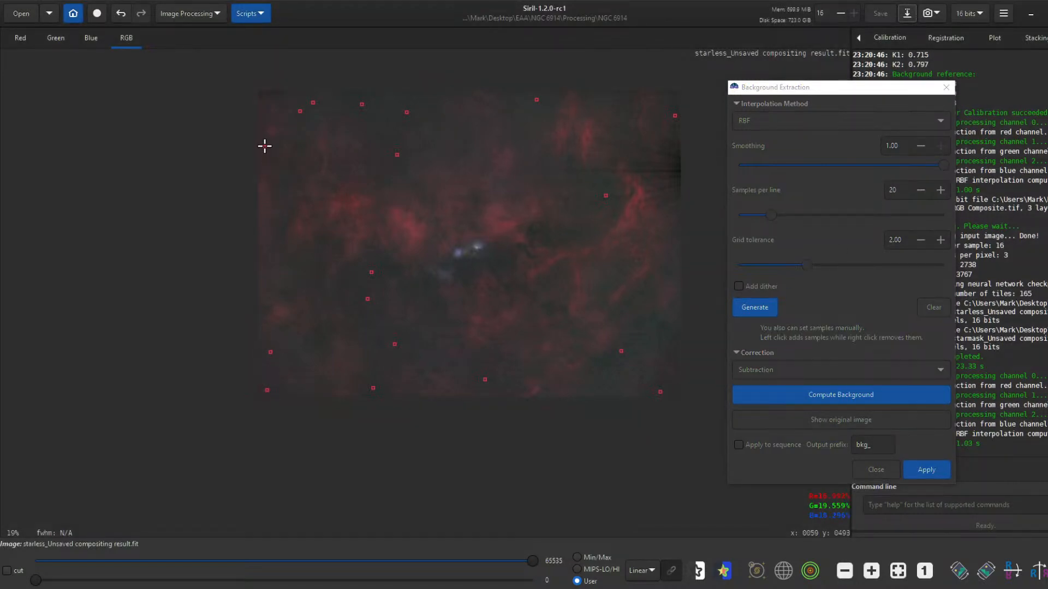
left_click(262, 95)
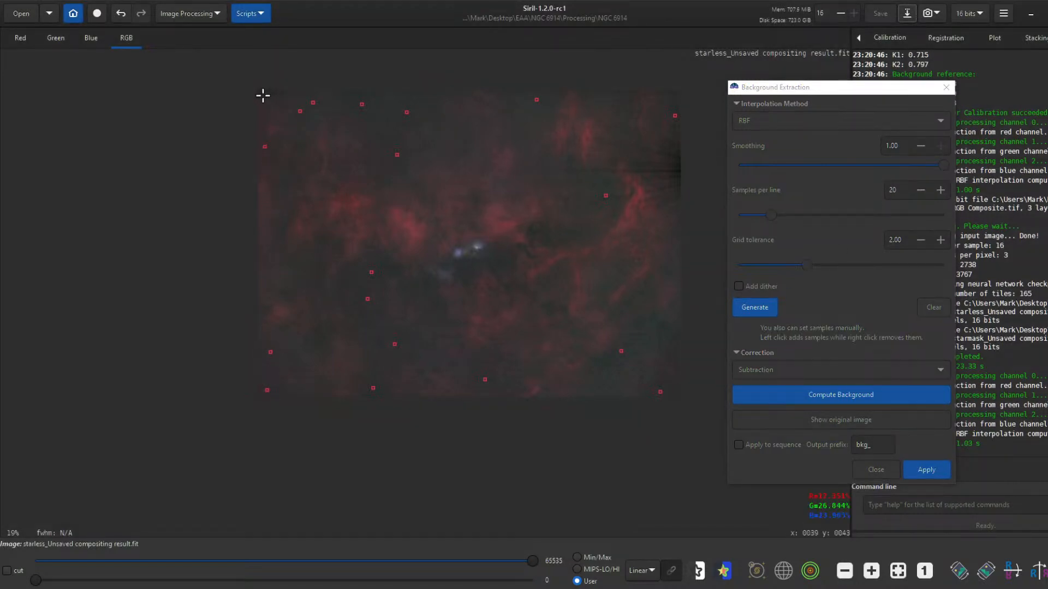
left_click(847, 396)
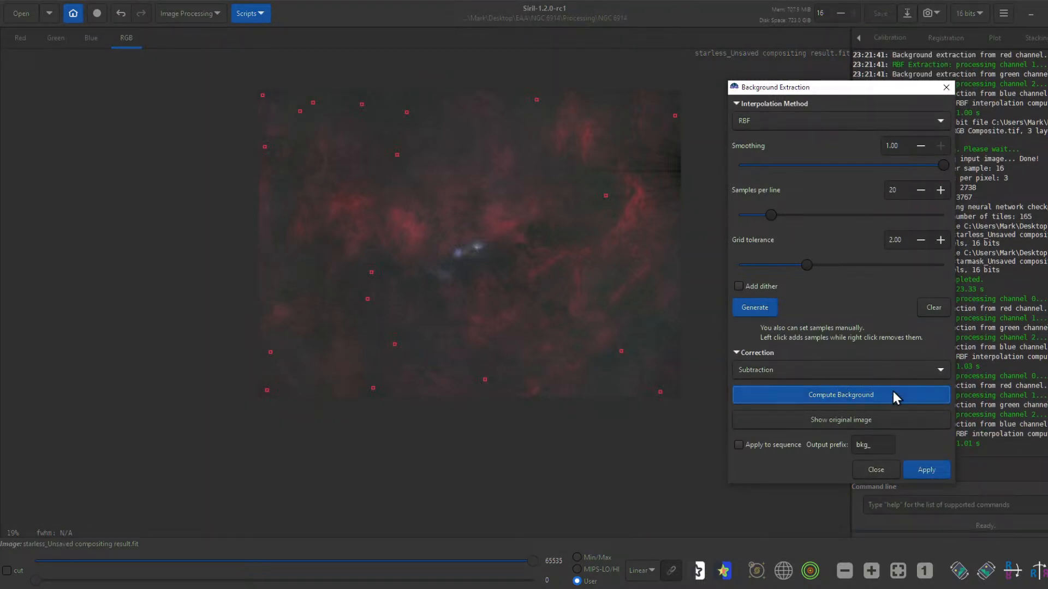
left_click(927, 470)
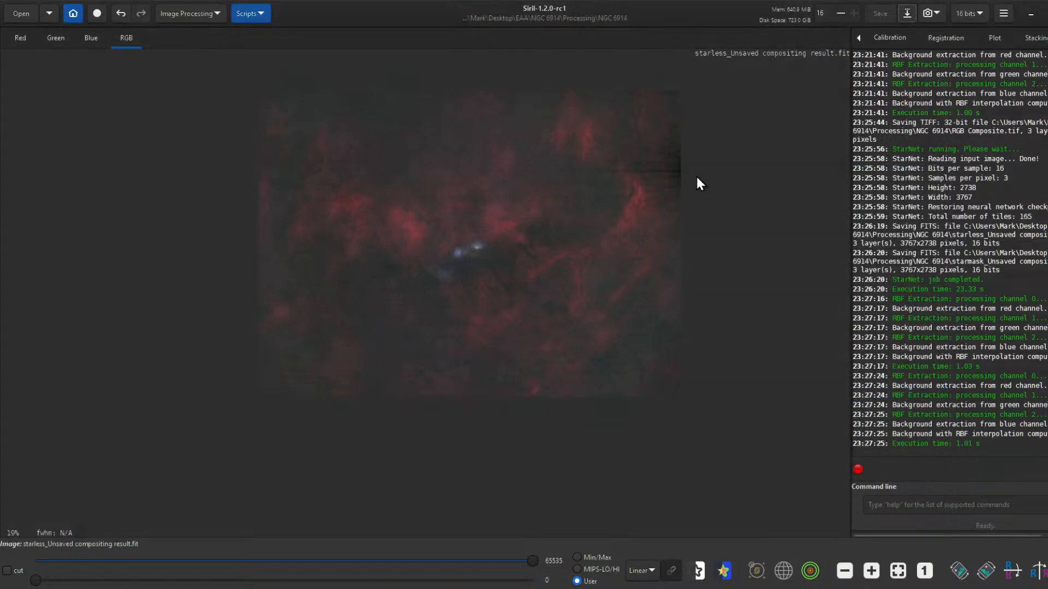
- Save the flattened starless composite as starless_Unsaved compositing result.fit in the NGC 6914 processing folder, checking the dark band near its right edge up close
left_click(906, 13)
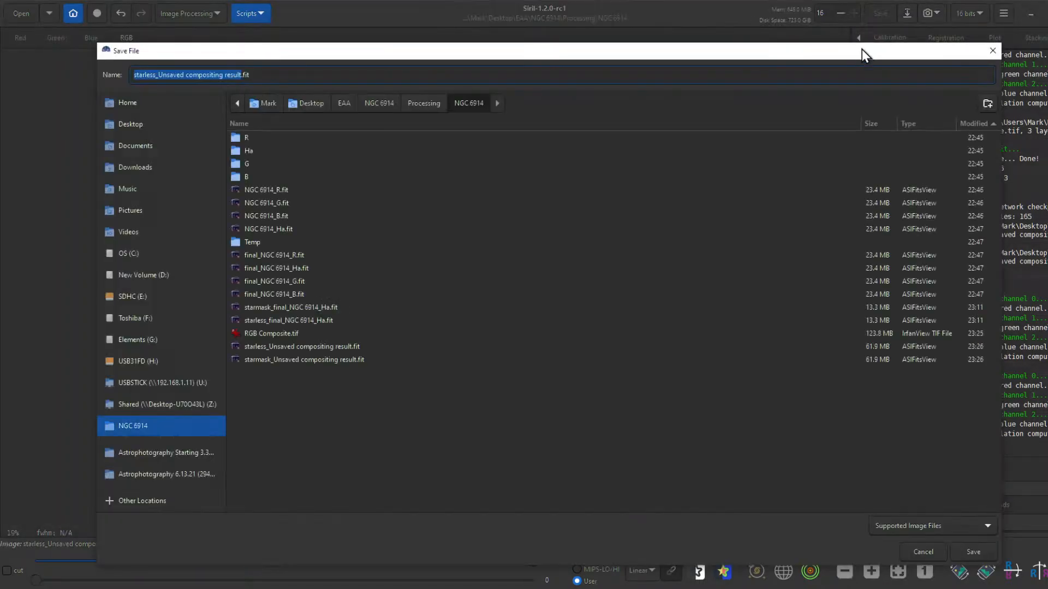
left_click_drag(862, 50, 1047, 89)
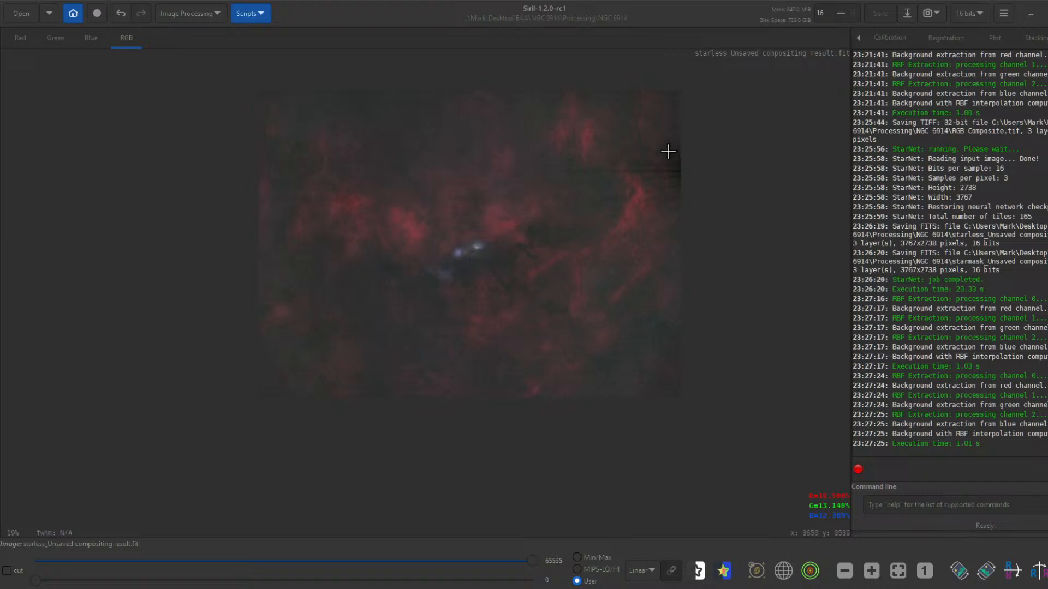
scroll(660, 157, "up", 4)
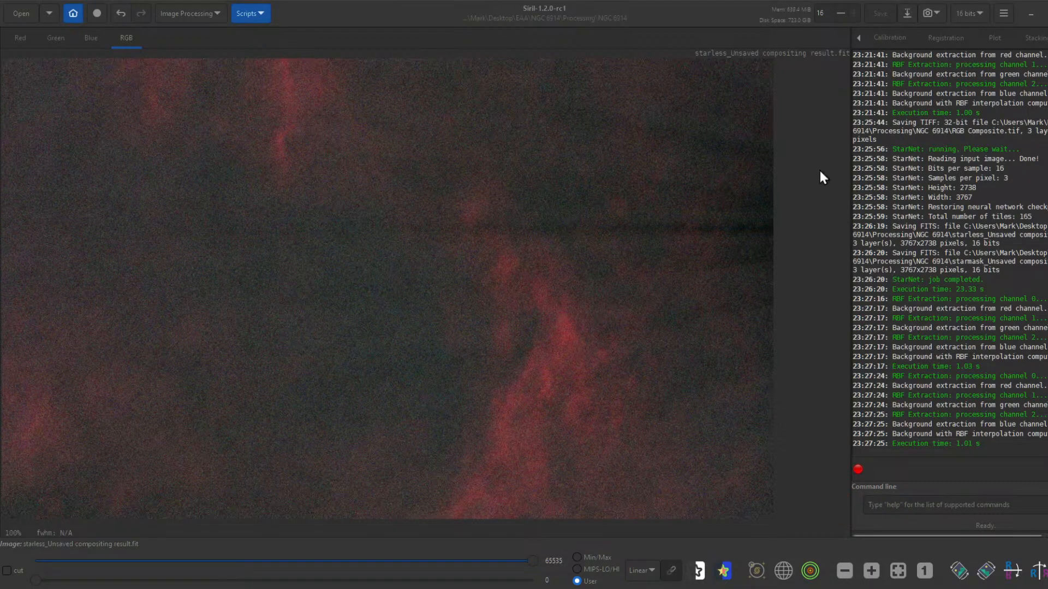
scroll(640, 215, "down", 5)
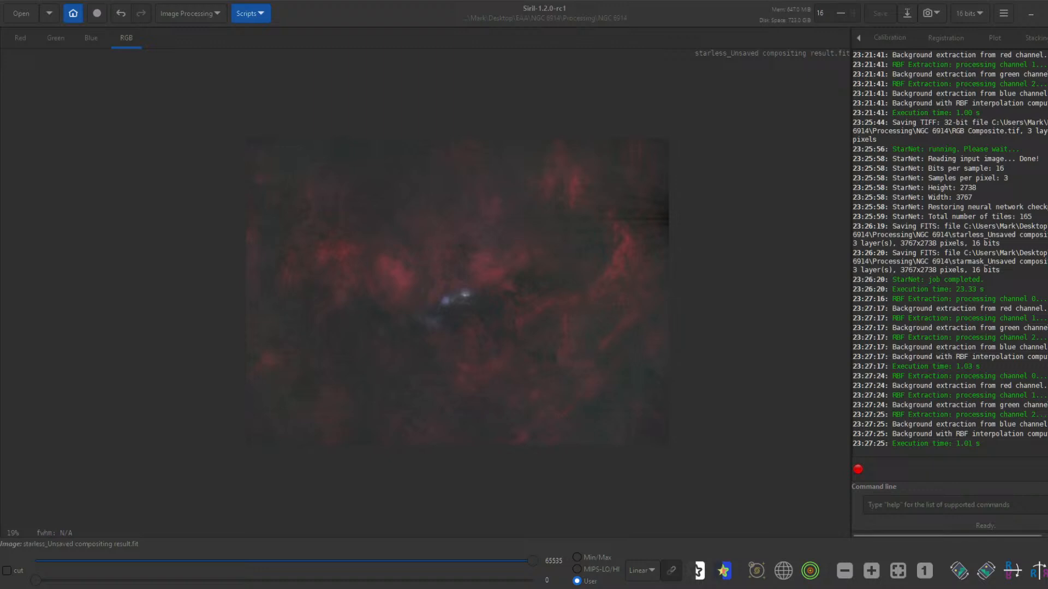
key("Return")
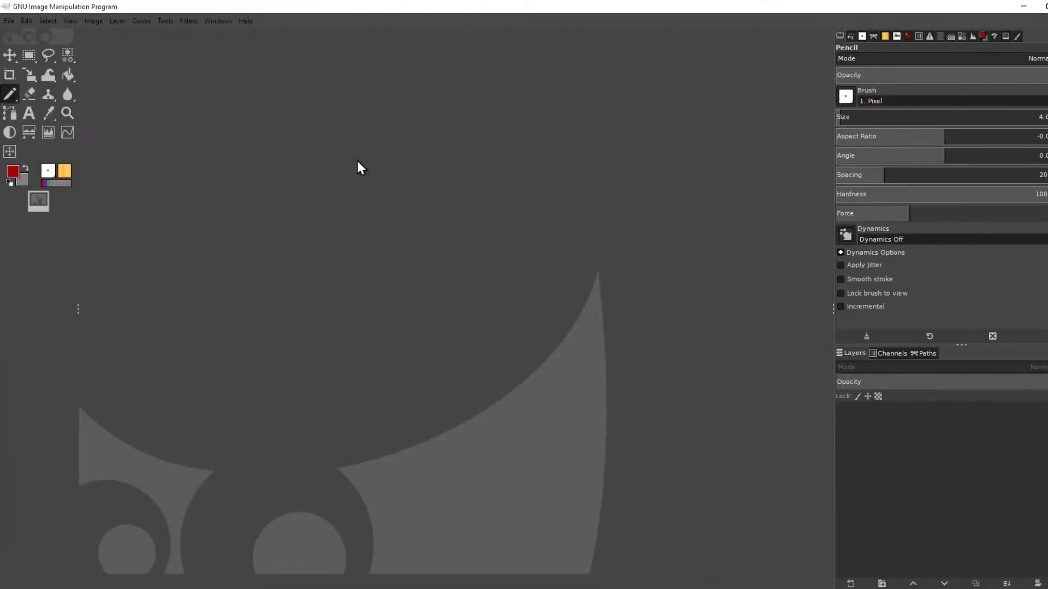
- In GIMP, bring up the file chooser for opening images as layers, showing the NGC 6914 processing folder
left_click(9, 21)
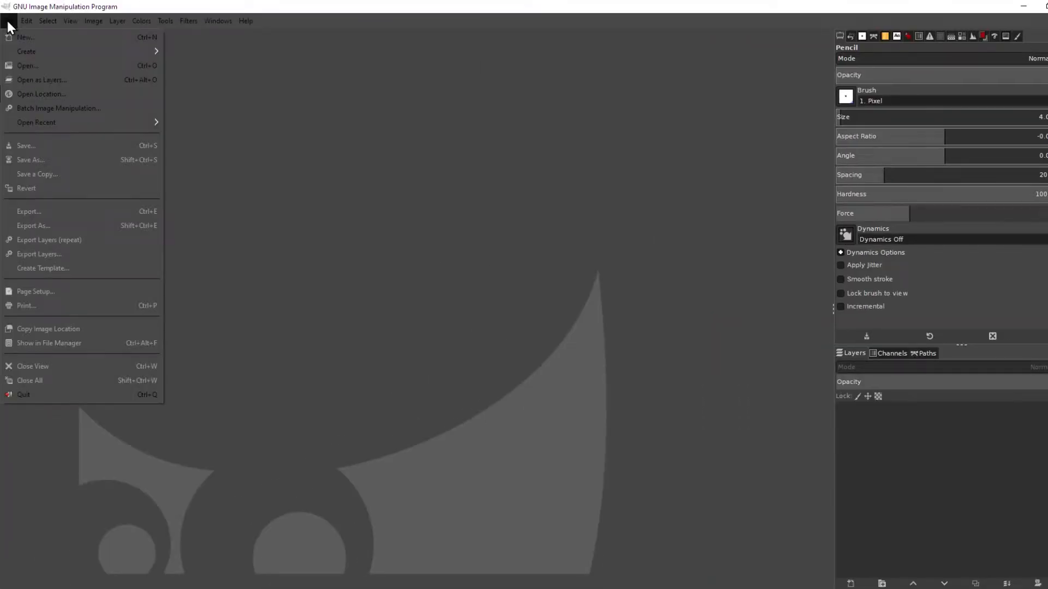
left_click(35, 80)
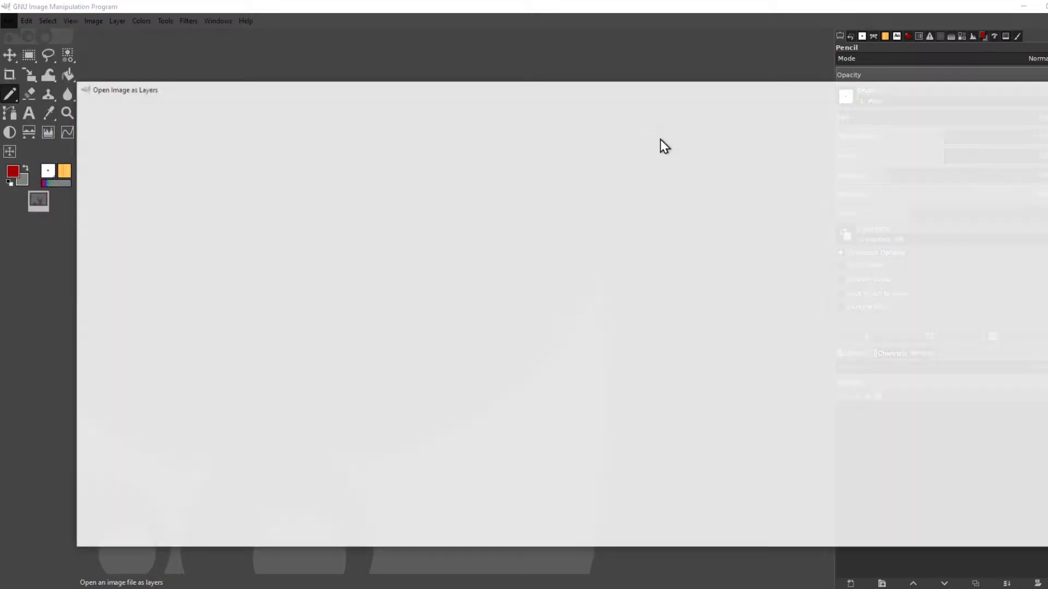
left_click_drag(706, 99, 1047, 104)
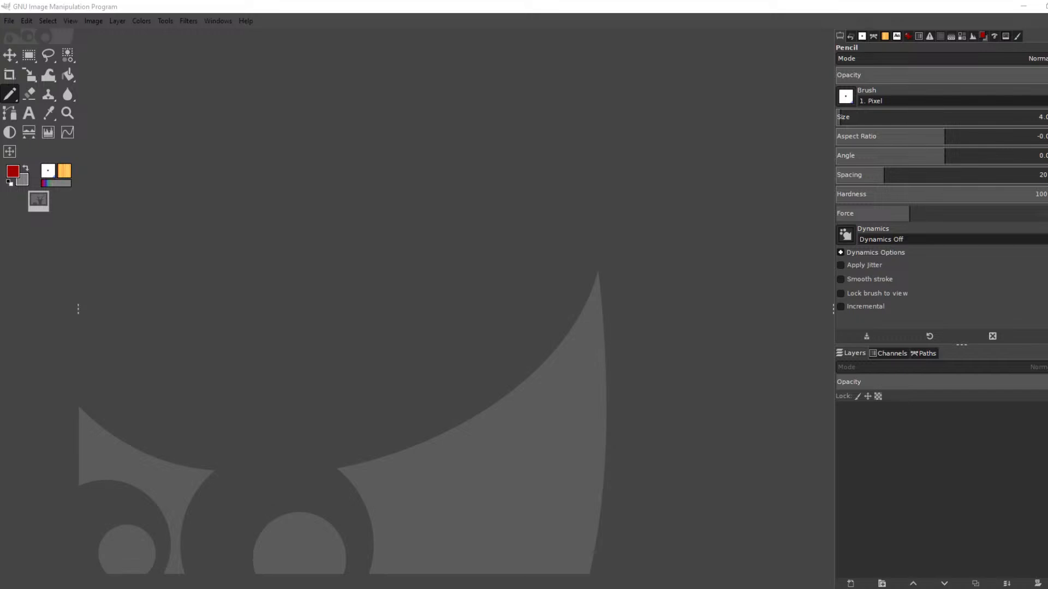
key("ctrl+alt+o")
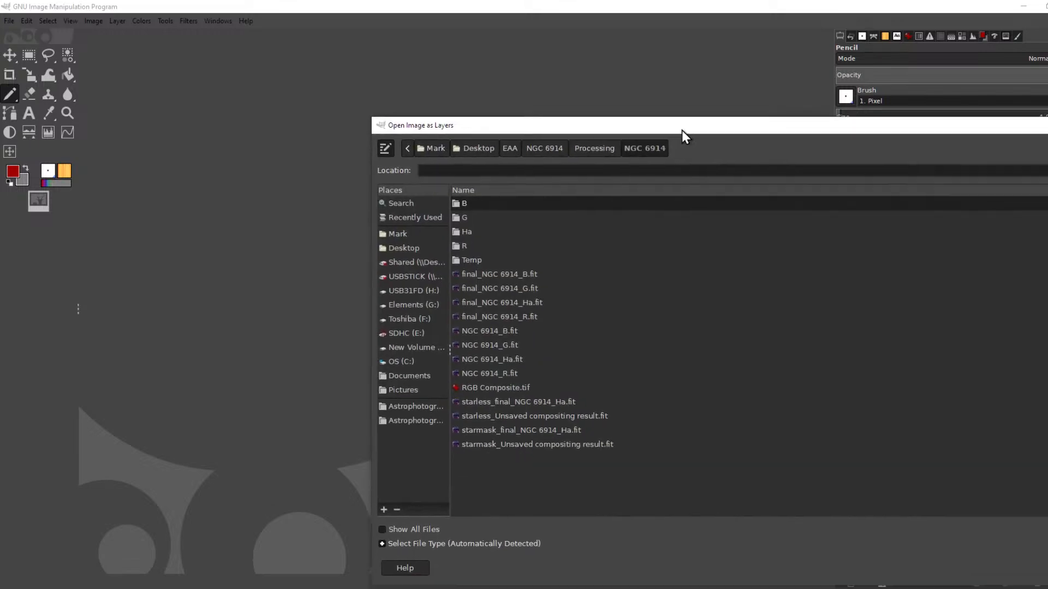
left_click_drag(680, 133, 482, 49)
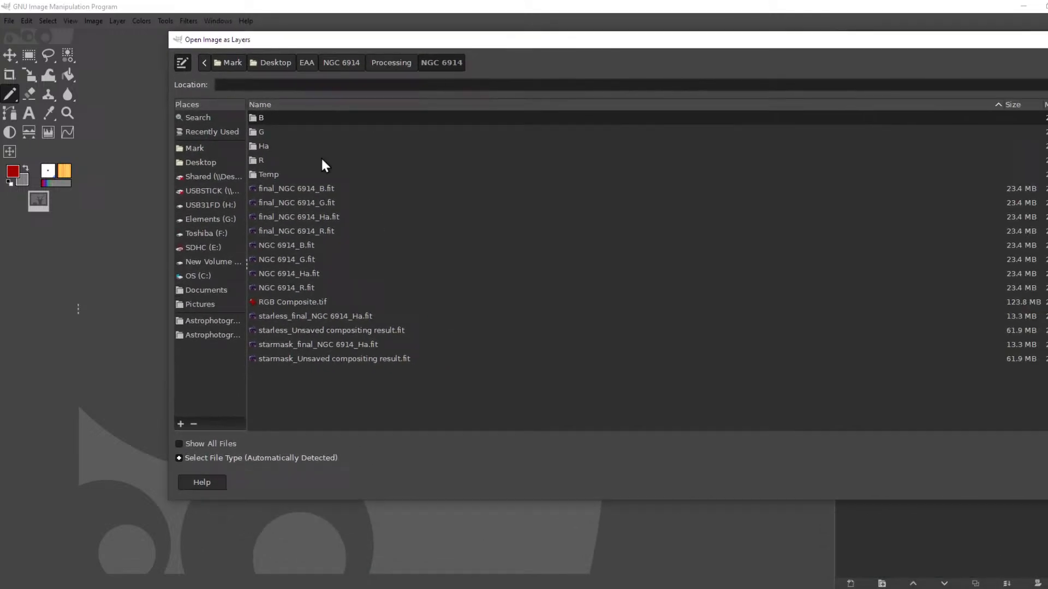
- Choose the two starless and two starmask FITS files to open as layers, with image composing set to NAXIS=3, NAXIS3=2,...,4
left_click(309, 189)
left_click(306, 203)
left_click(304, 217)
left_click(303, 231)
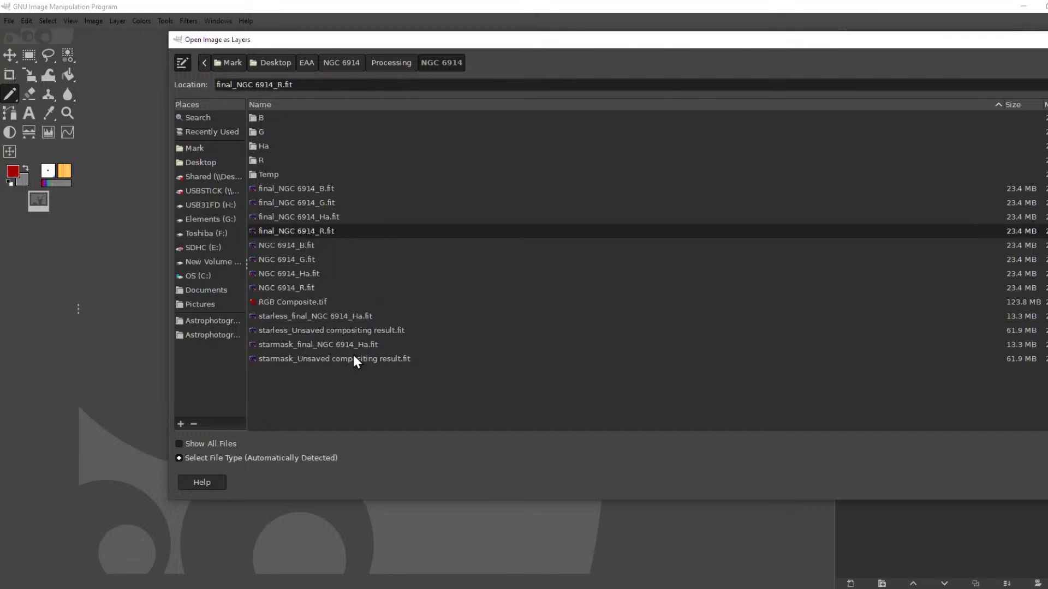
left_click(357, 318)
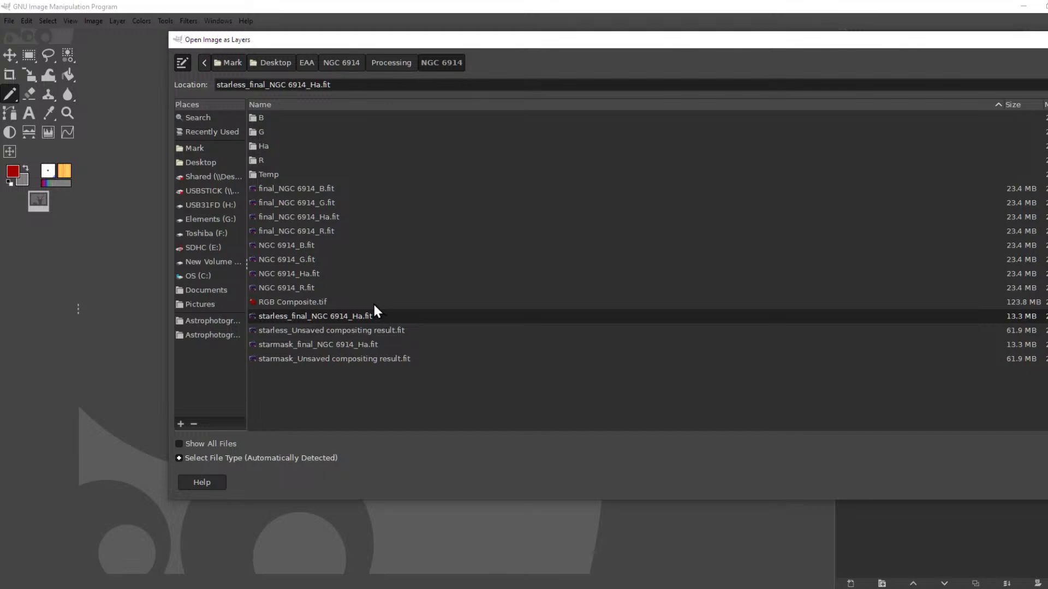
left_click(377, 359, "shift")
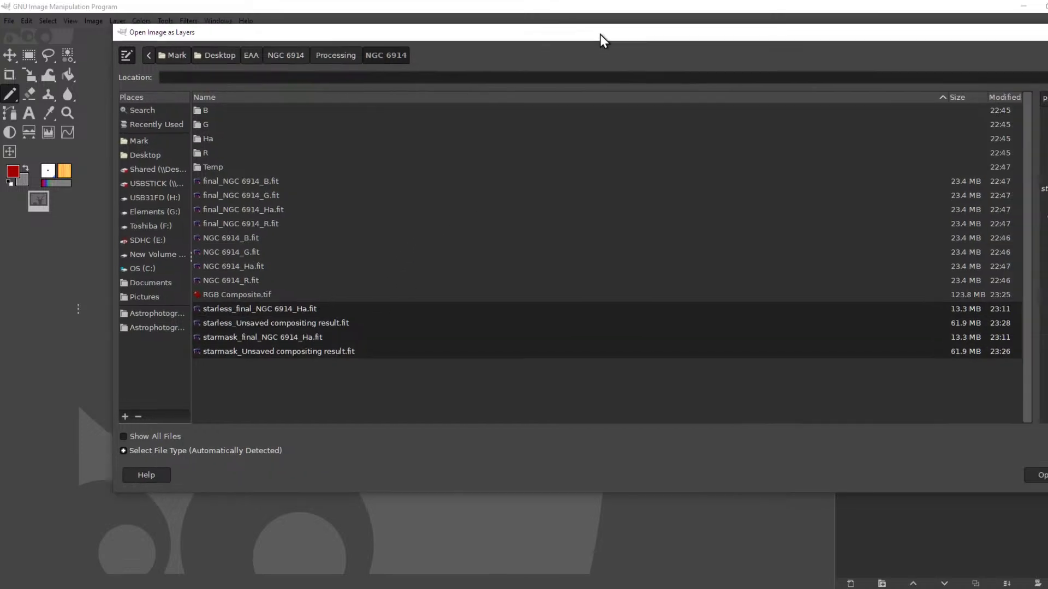
left_click(999, 471)
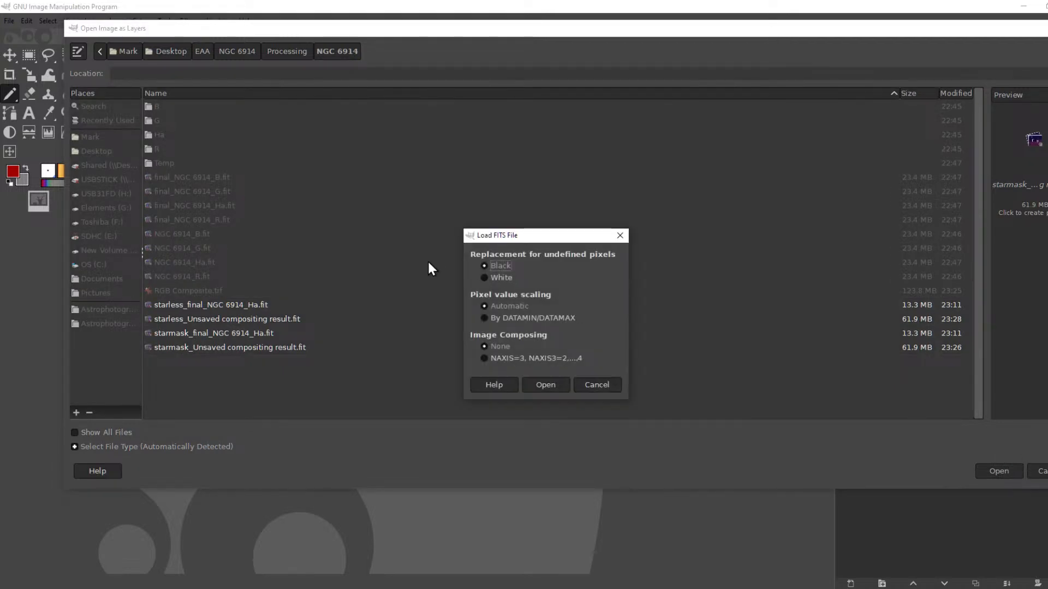
left_click(485, 358)
left_click(486, 358)
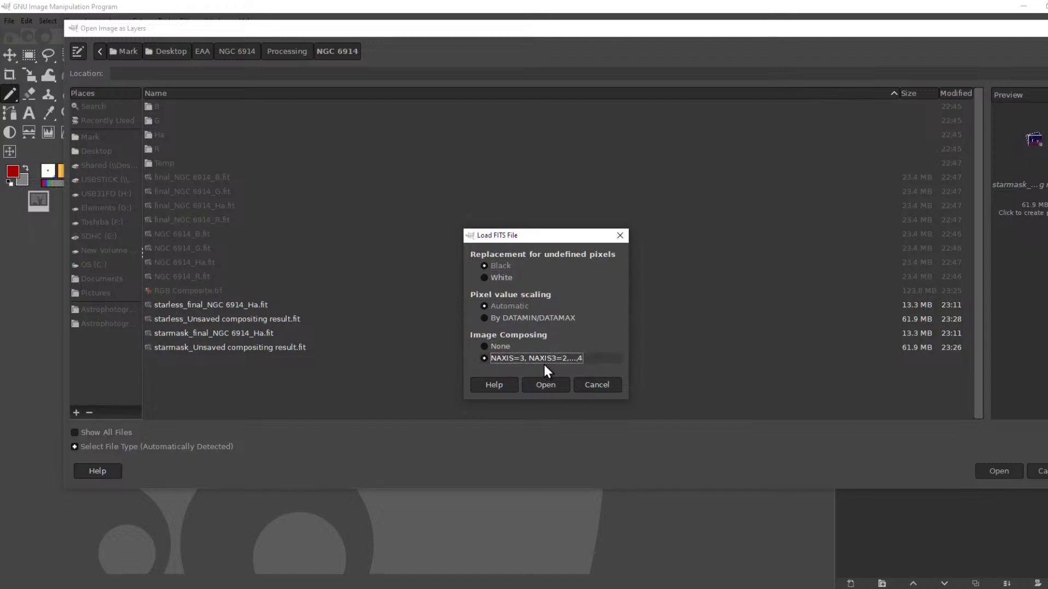
- Load the four starless and starmask FITS files as layers, accepting the FITS load settings for each one
left_click(540, 382)
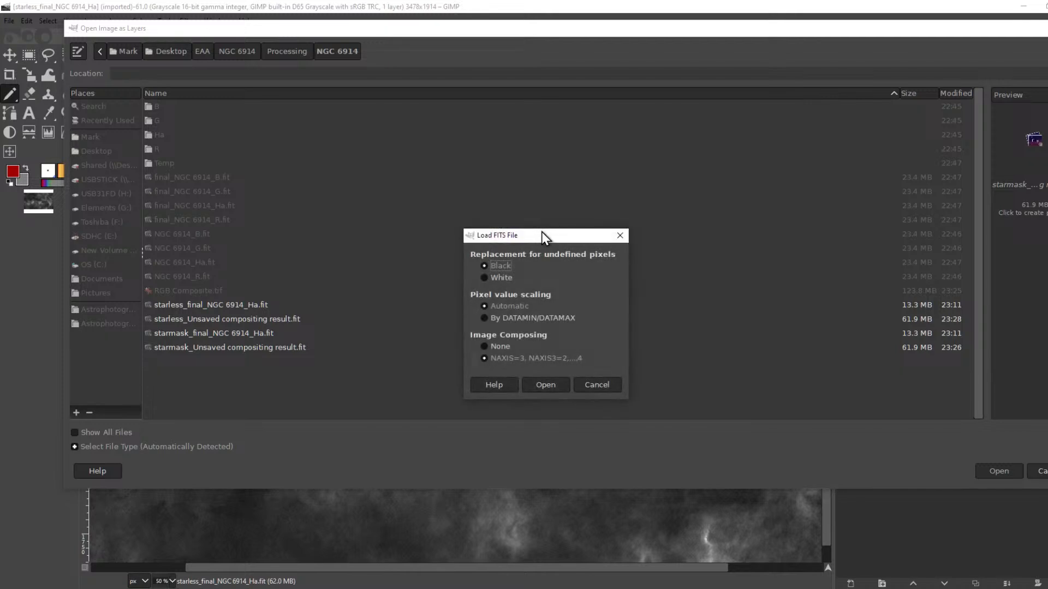
left_click(548, 384)
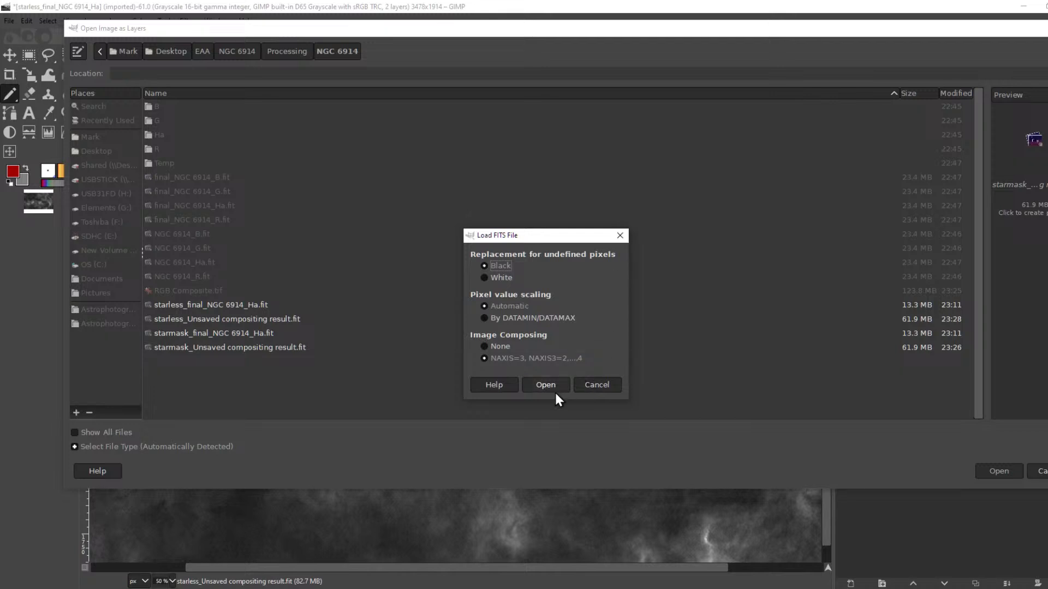
left_click(551, 388)
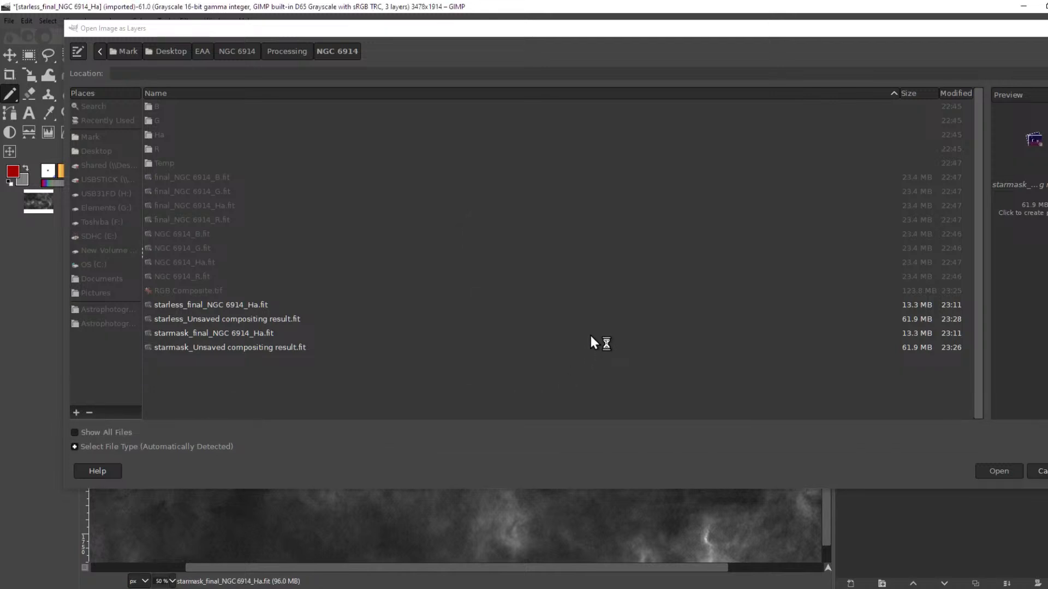
left_click(554, 385)
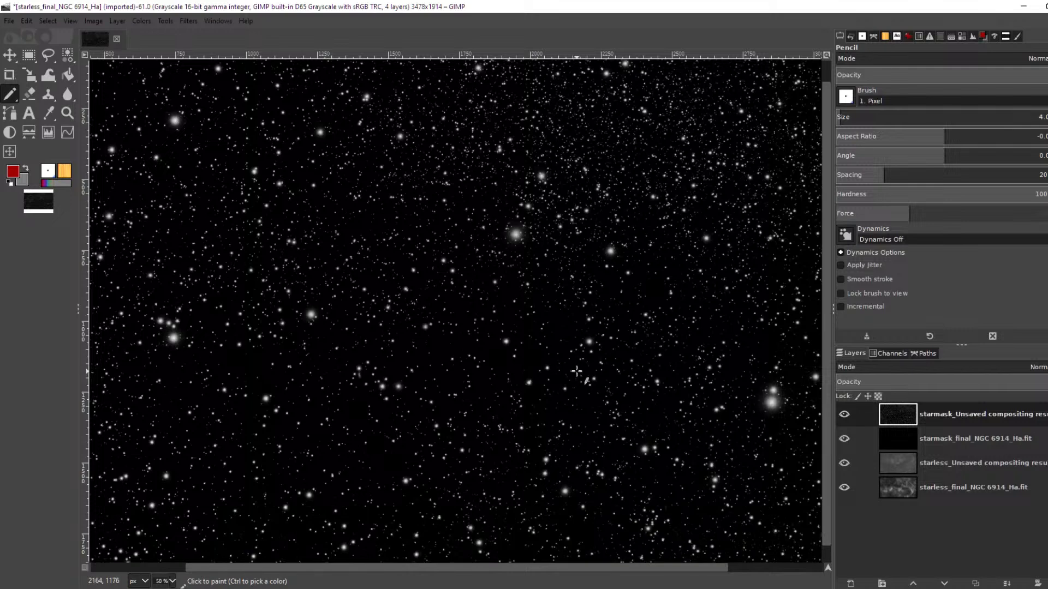
- Delete all four layers of the grayscale image and close it, discarding the changes
left_click(844, 414)
left_click(844, 437)
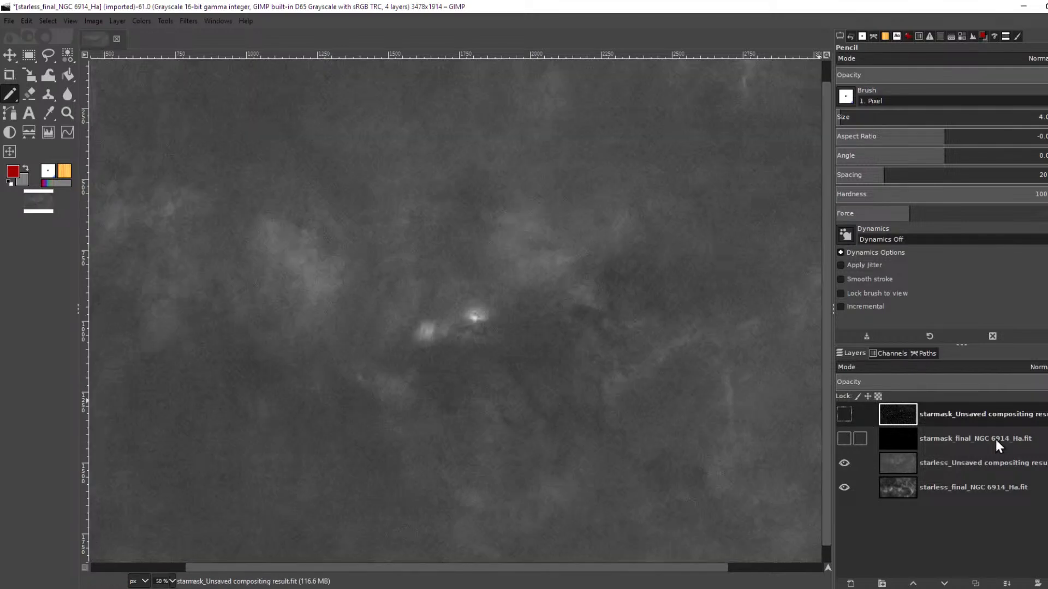
left_click(1047, 583)
left_click(1047, 583)
left_click(1047, 584)
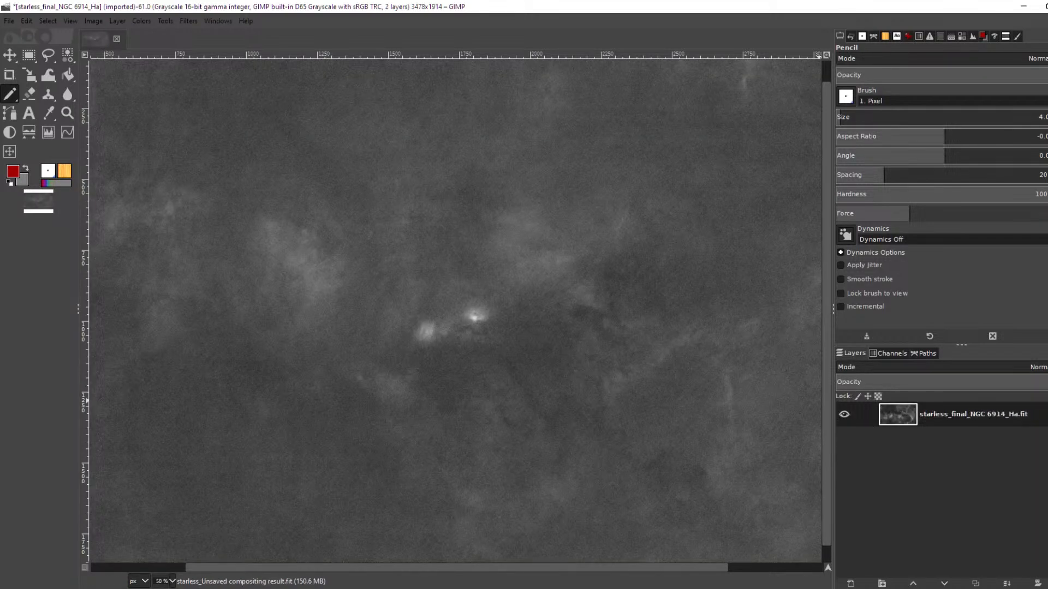
left_click(1047, 583)
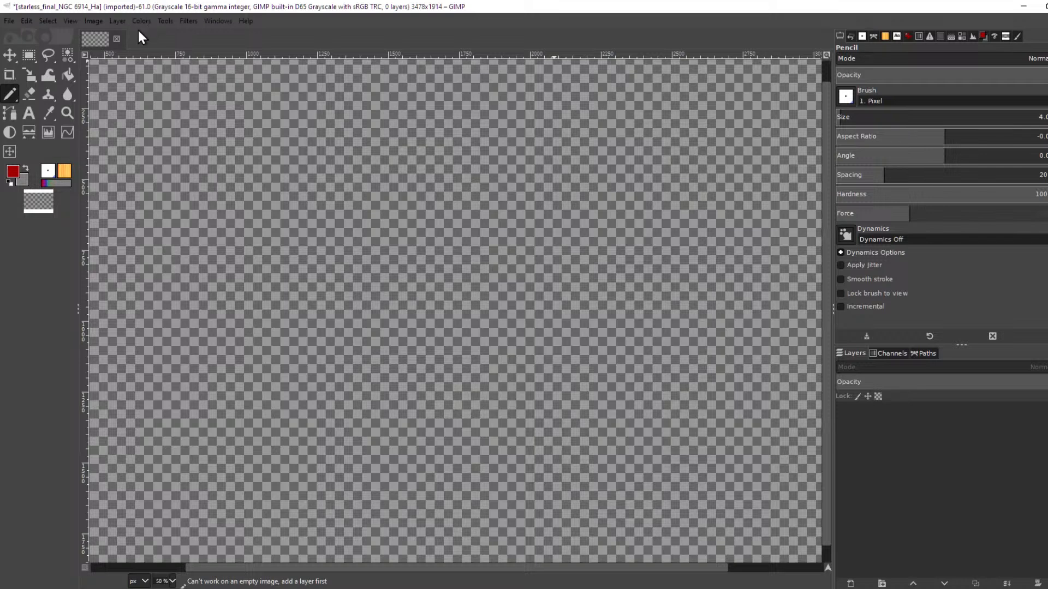
left_click(116, 39)
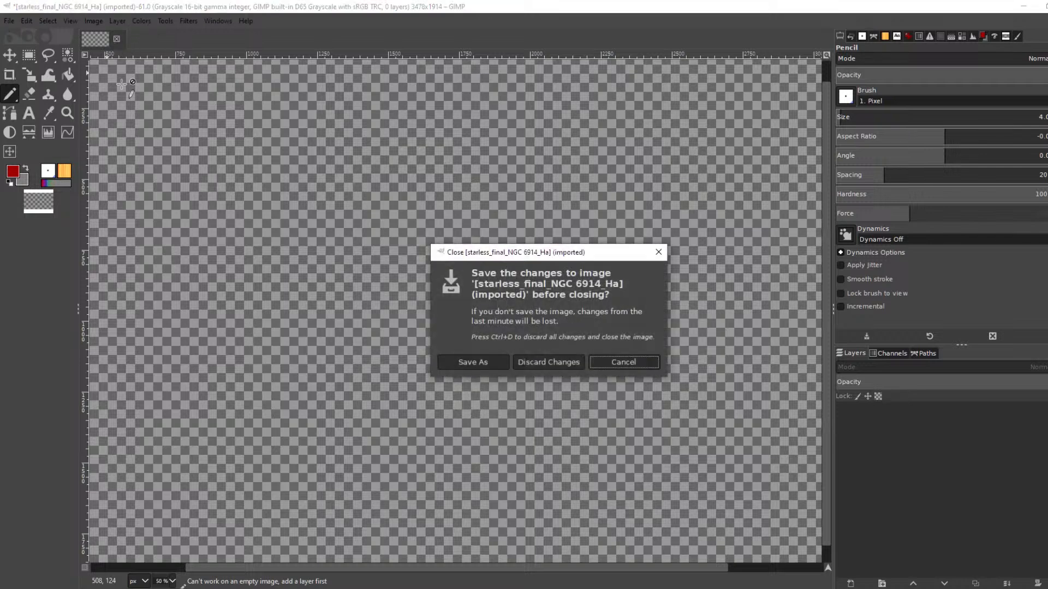
left_click(548, 362)
- Open starless_Unsaved compositing result.fit as its own image, keeping the NAXIS=3 image composing option
left_click(10, 20)
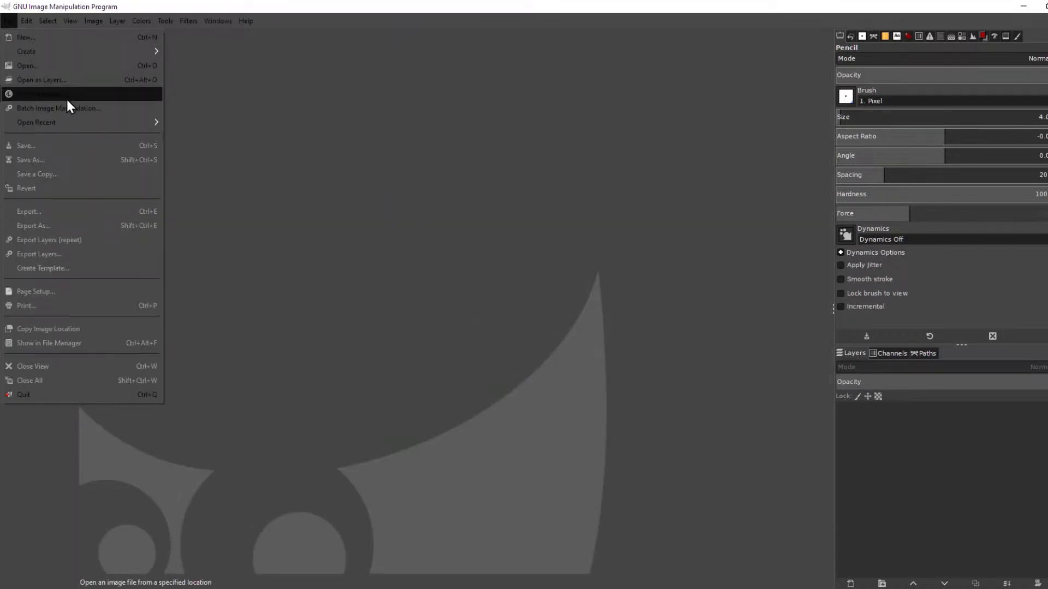
left_click(57, 67)
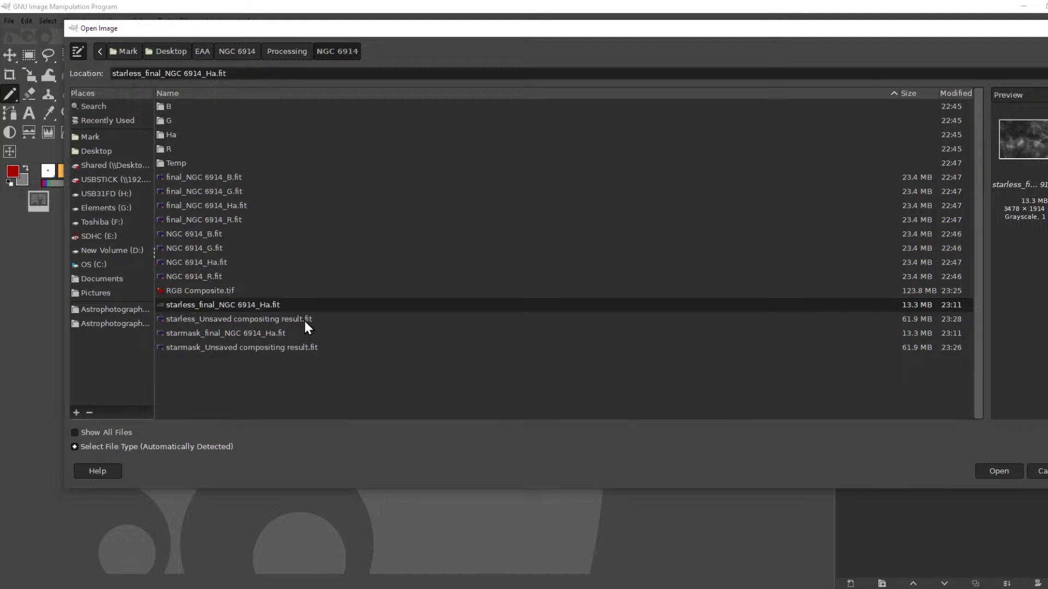
left_click(264, 350)
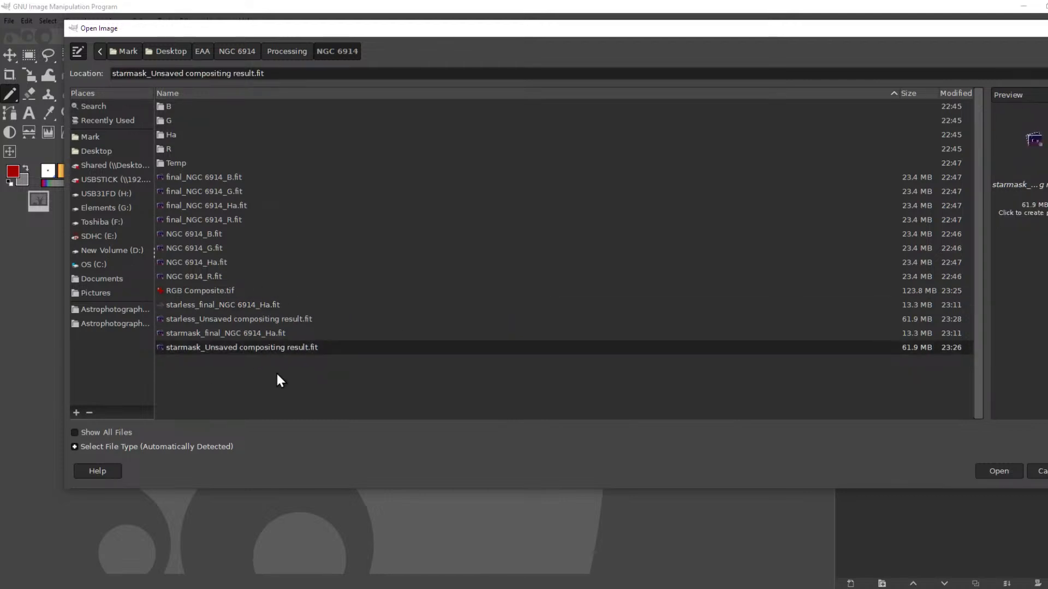
left_click(237, 333)
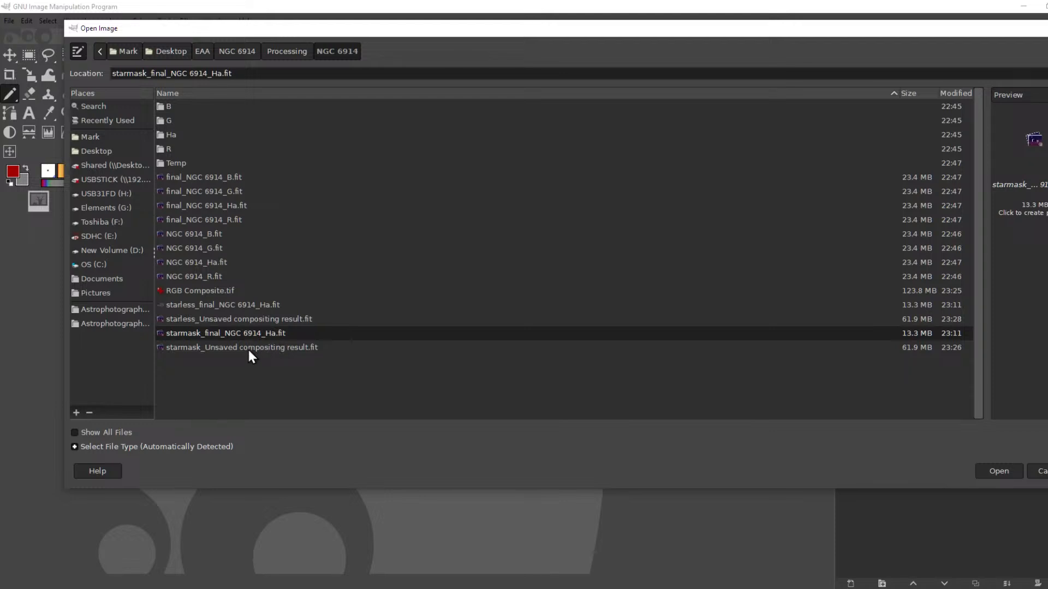
left_click(254, 322)
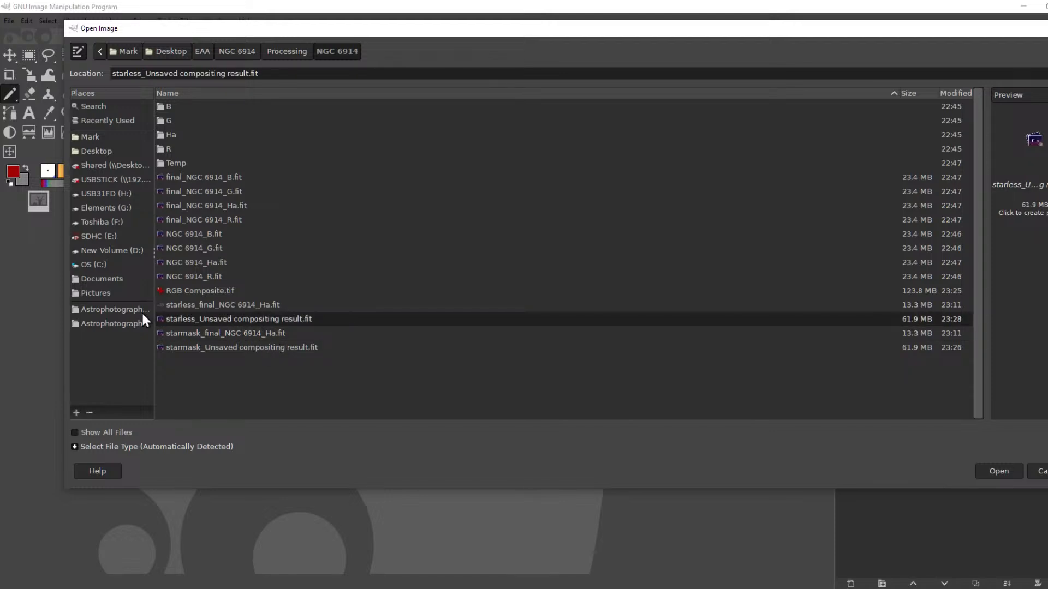
left_click(989, 470)
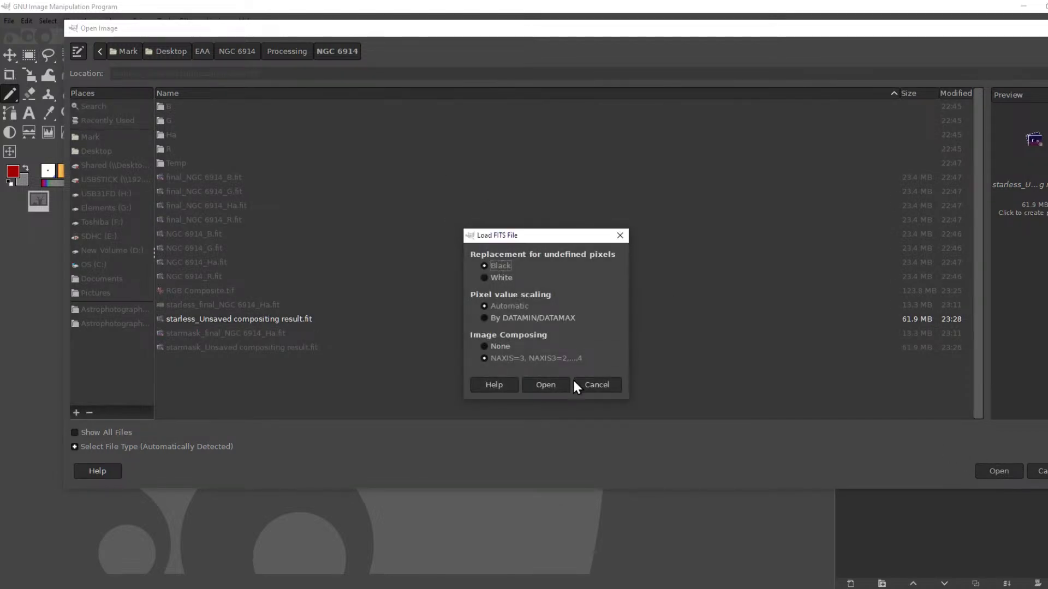
left_click(555, 384)
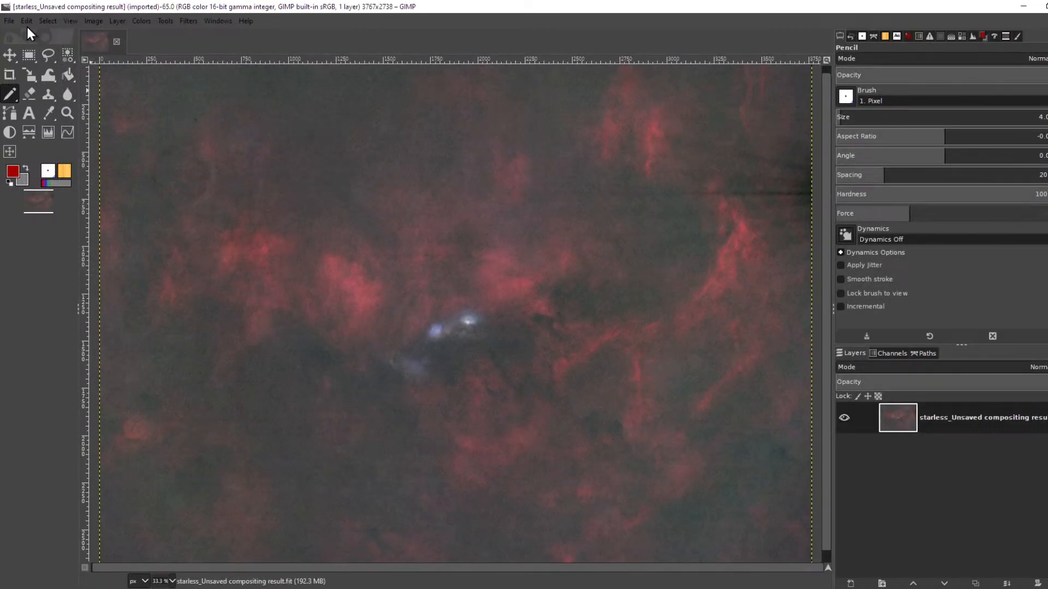
- Add starless_final_NGC 6914_Ha.fit, starmask_final_NGC 6914_Ha.fit and starmask_Unsaved compositing result.fit as layers, accepting the FITS load settings for each
left_click(13, 20)
left_click(52, 80)
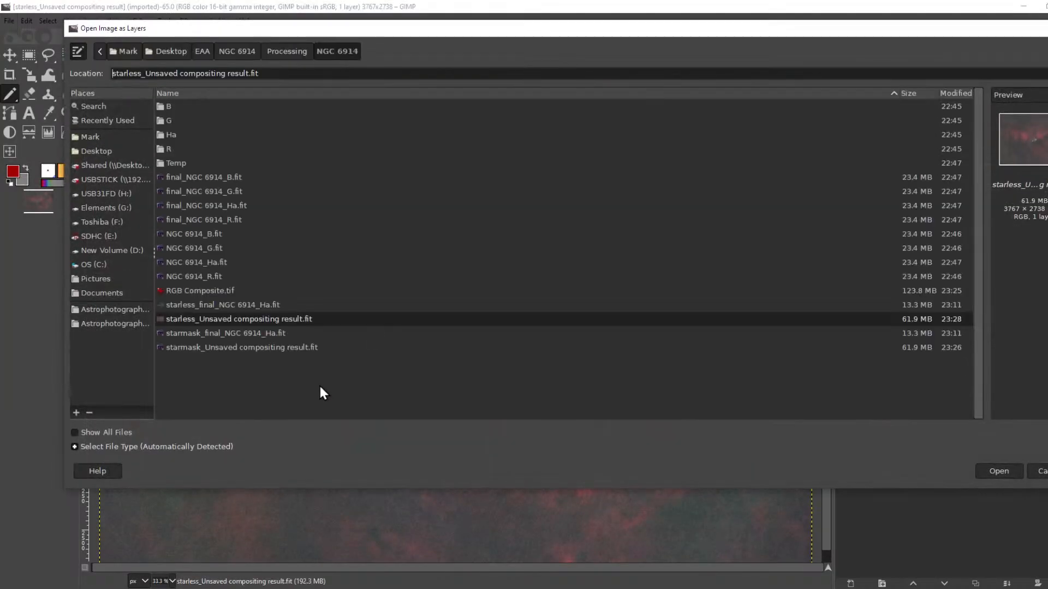
left_click(221, 305)
left_click(248, 333, "ctrl")
left_click(251, 347, "ctrl")
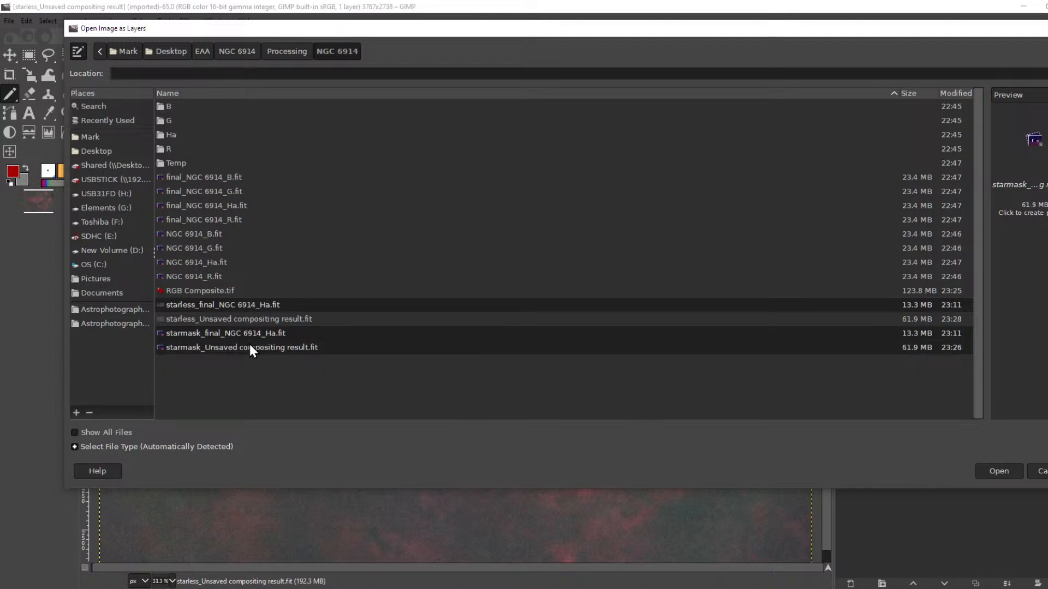
left_click(990, 473)
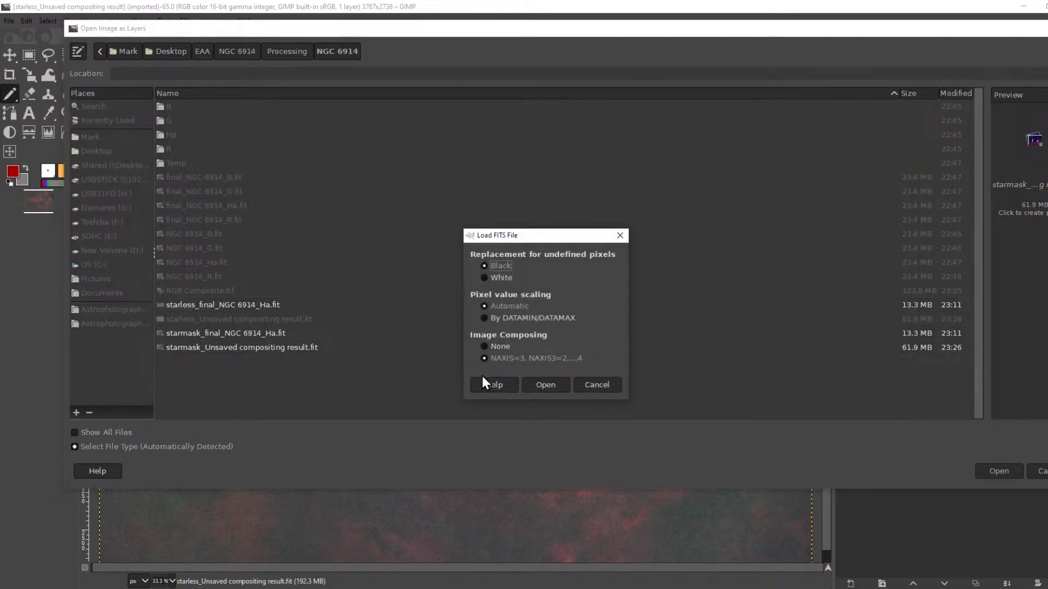
left_click(545, 385)
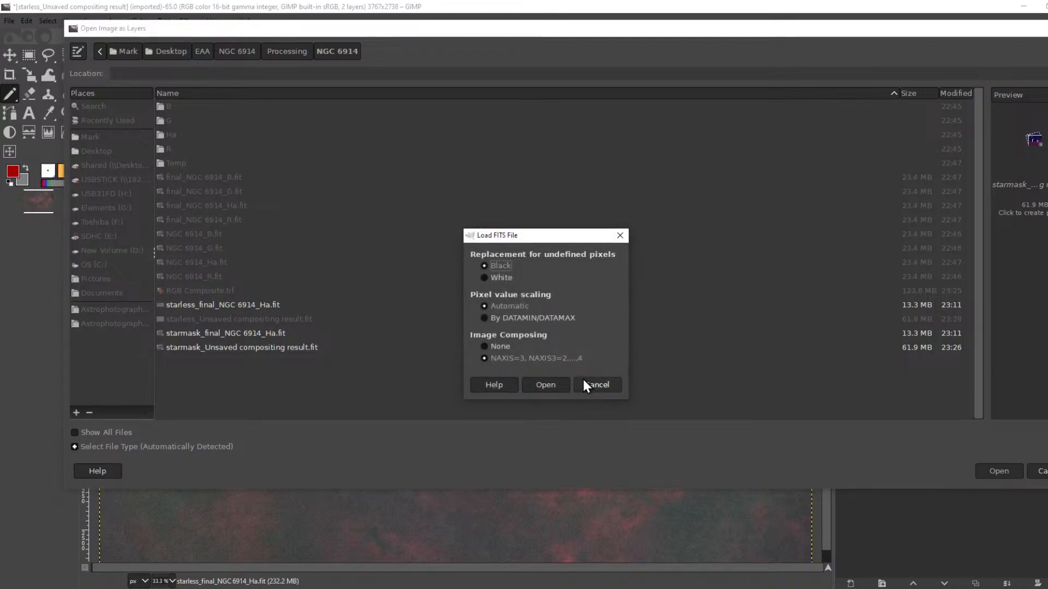
left_click(553, 385)
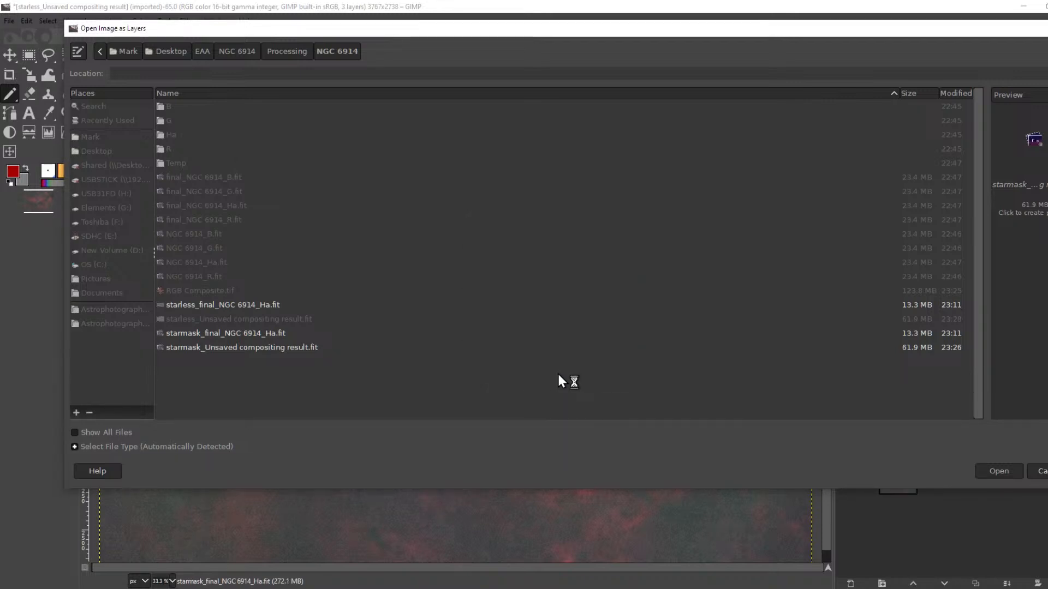
left_click(556, 386)
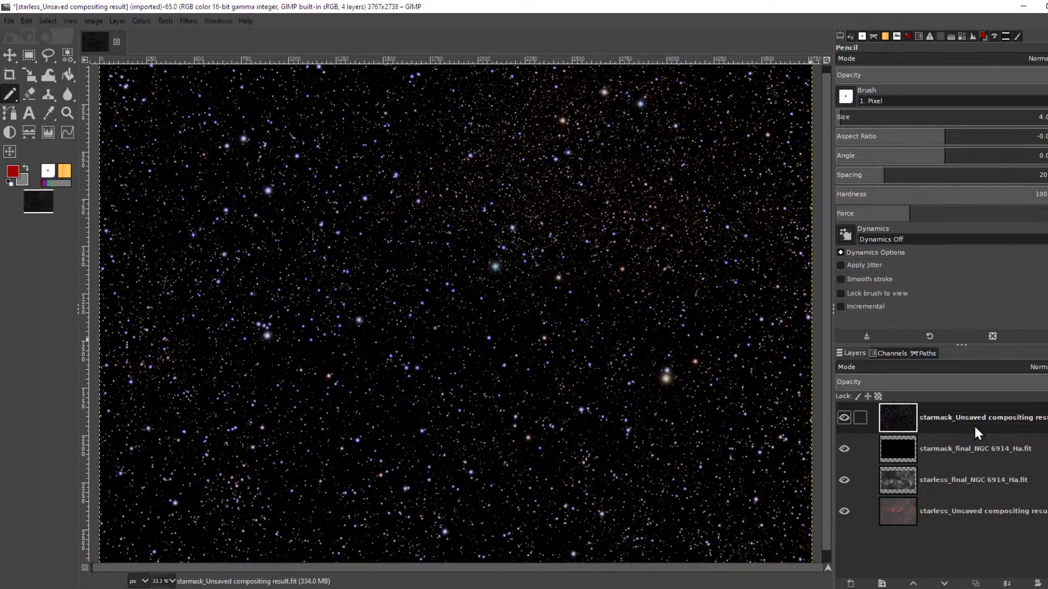
- Raise the colour starless composite layer to the top of the layer stack and hide it
left_click(954, 513)
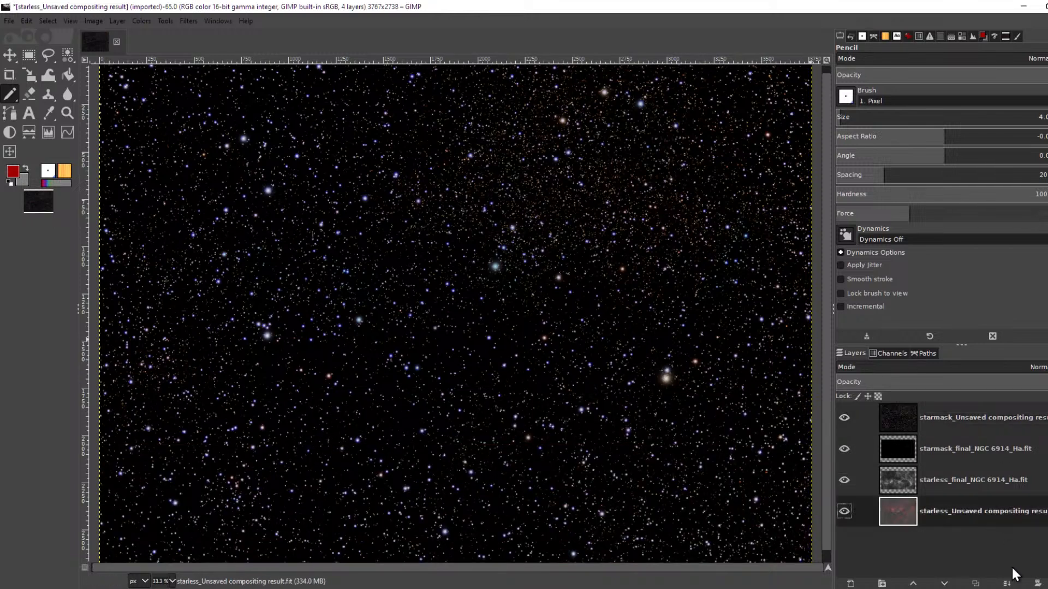
left_click(913, 584)
left_click(913, 584)
left_click(913, 584)
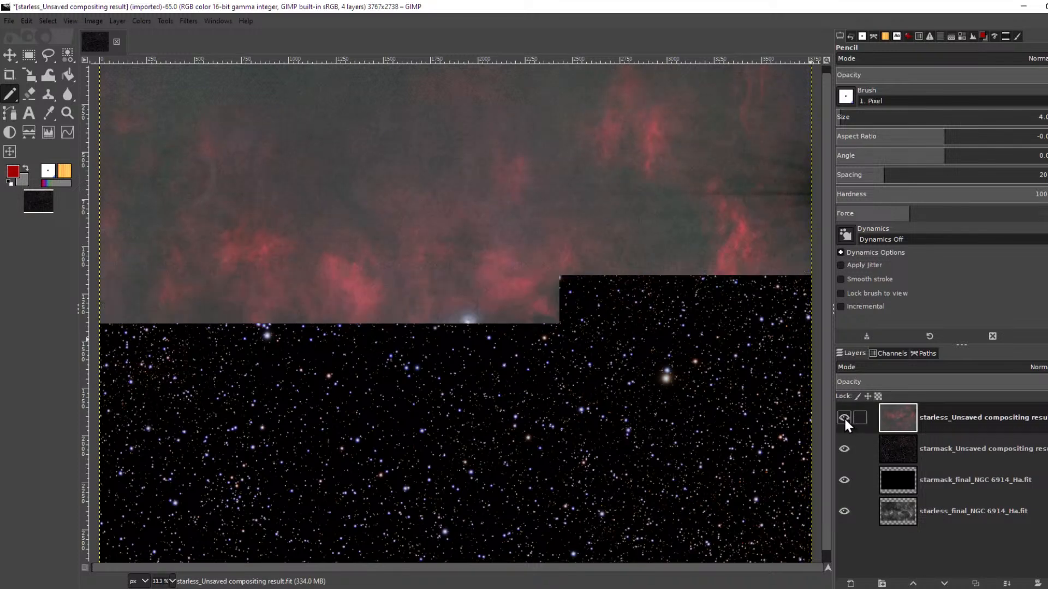
left_click(844, 418)
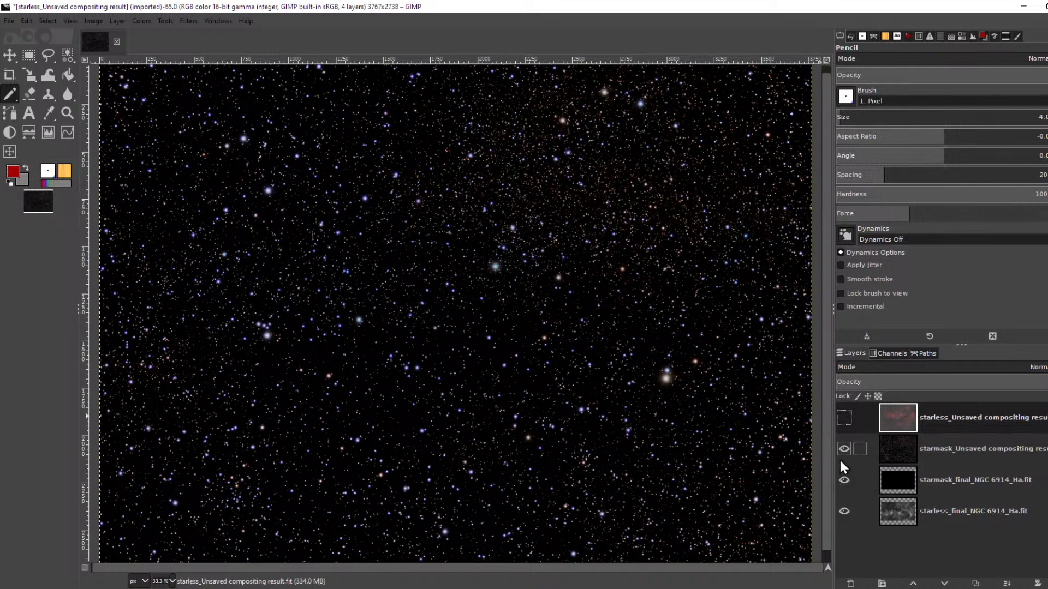
- Lower the opacity of the colour starmask layer and move it one place down, beneath the Ha starmask
left_click(971, 450)
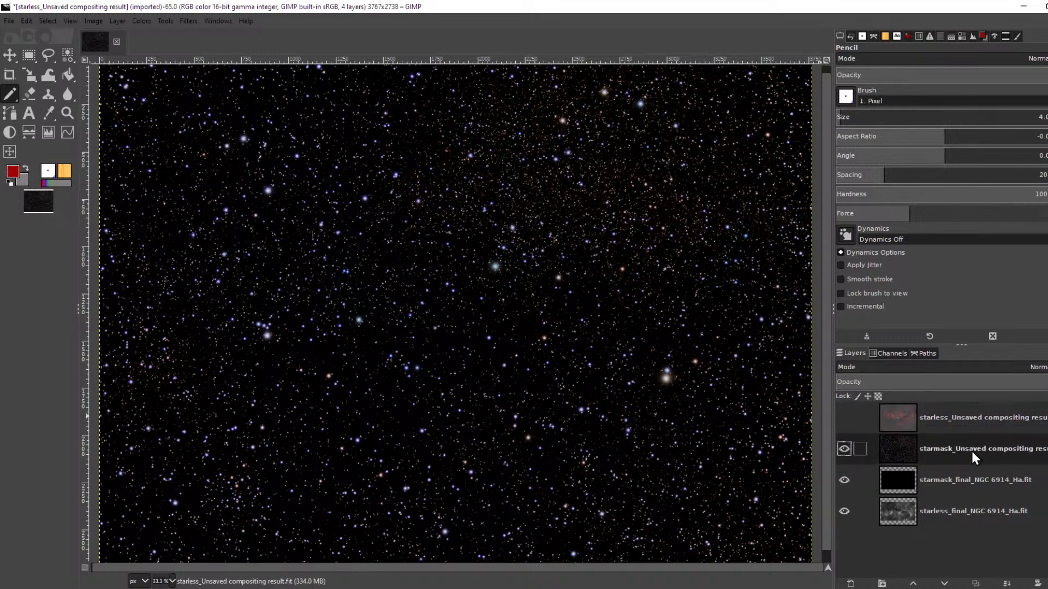
left_click(1001, 382)
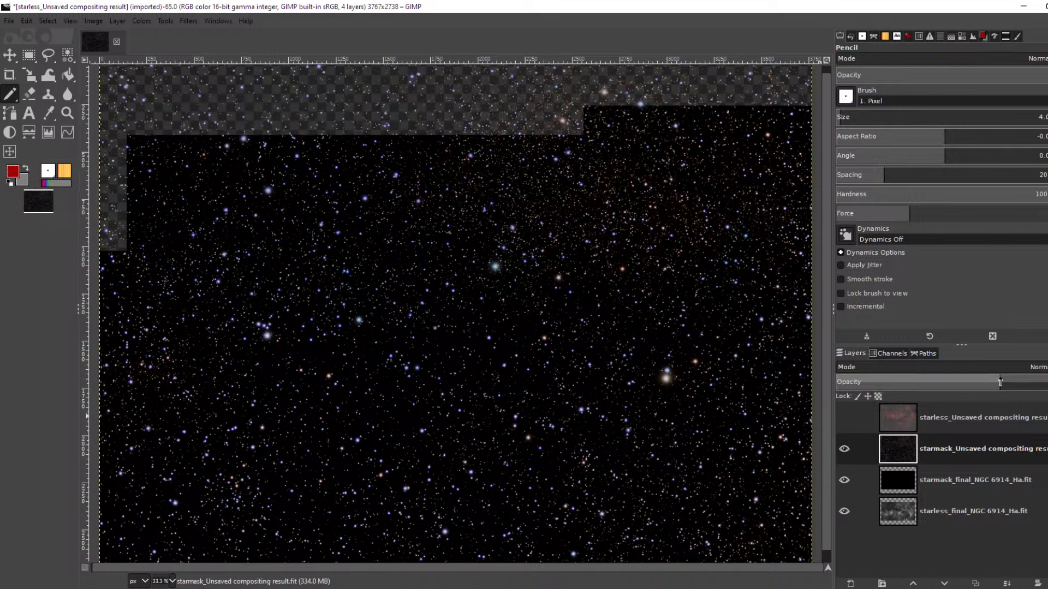
left_click(971, 381)
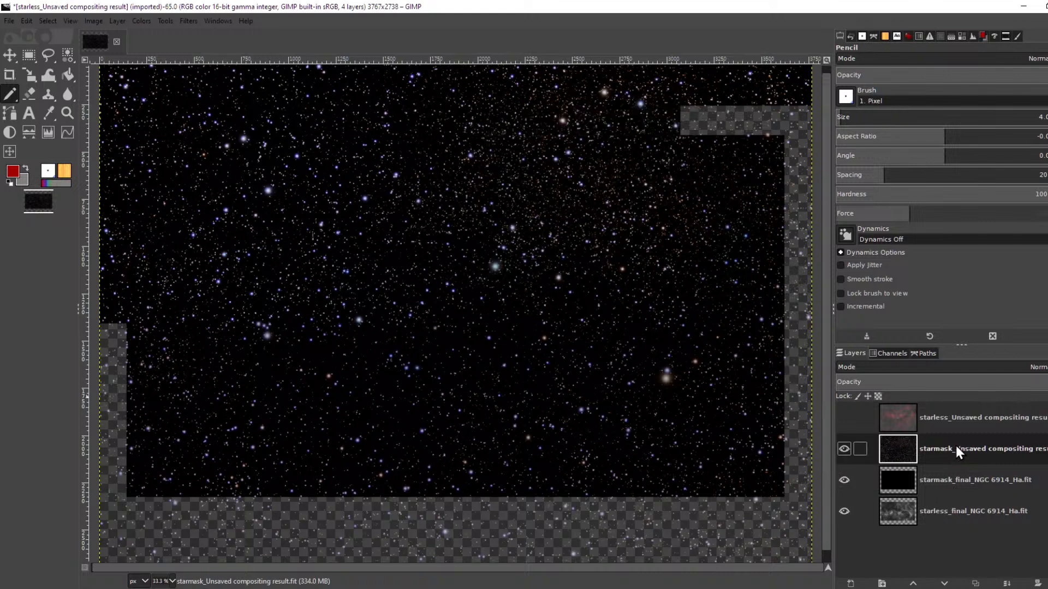
left_click(943, 584)
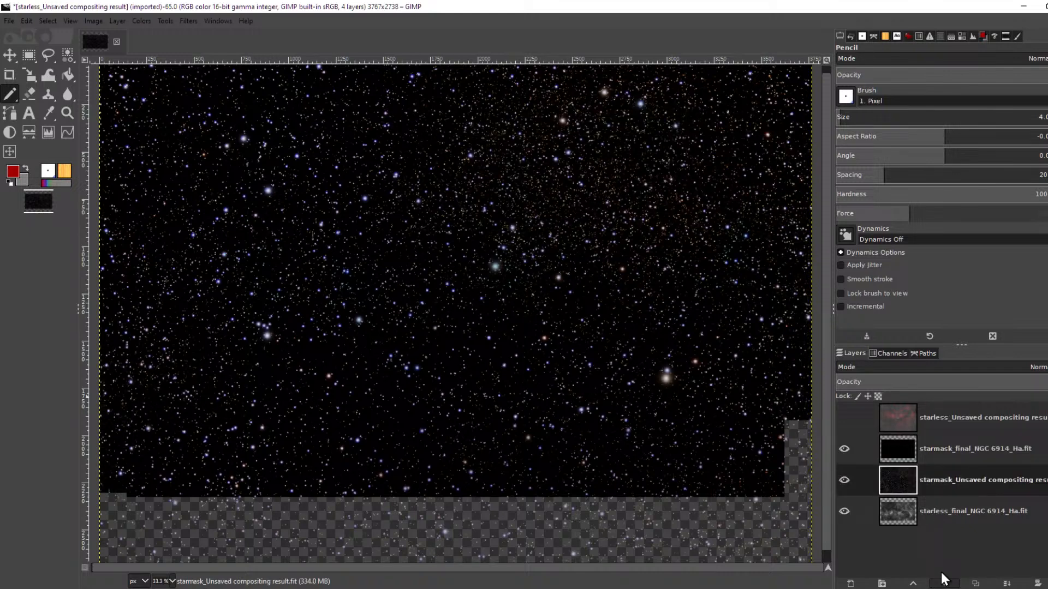
- Reduce the Ha starmask layer's opacity so the colour starmask stars show through in a close-up view
left_click(943, 450)
scroll(491, 292, "up", 4)
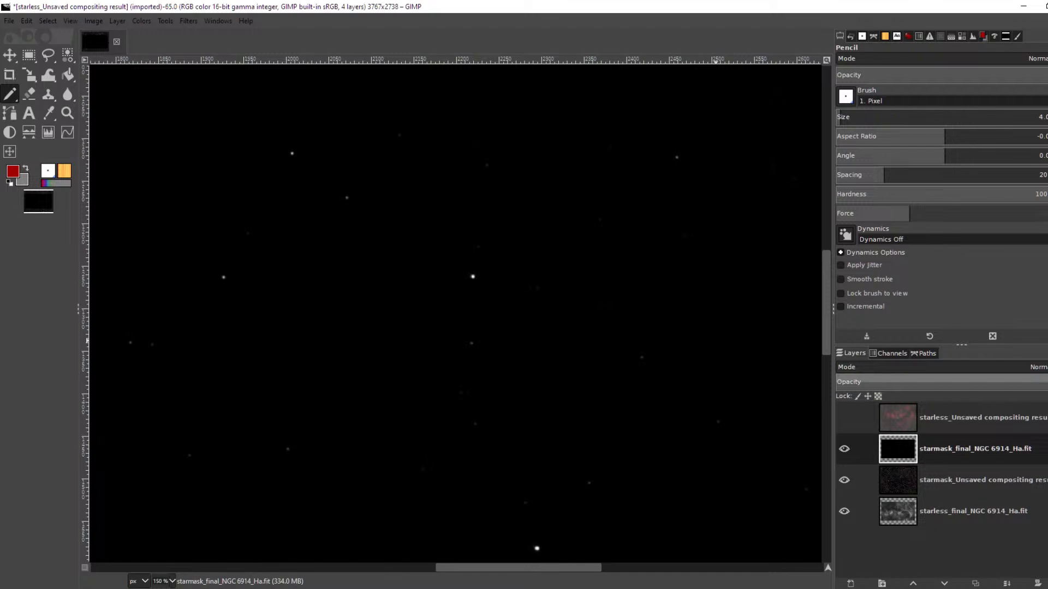
left_click(998, 378)
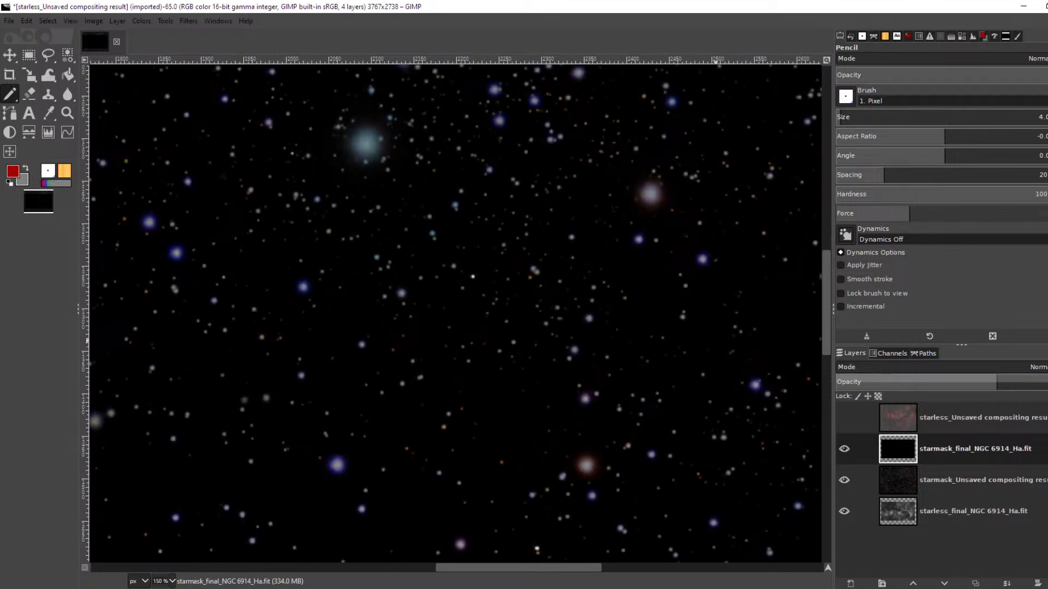
- Raise the Ha starmask layer's opacity so the colour starmask beneath it shows only faintly
left_click(1046, 378)
left_click(1047, 379)
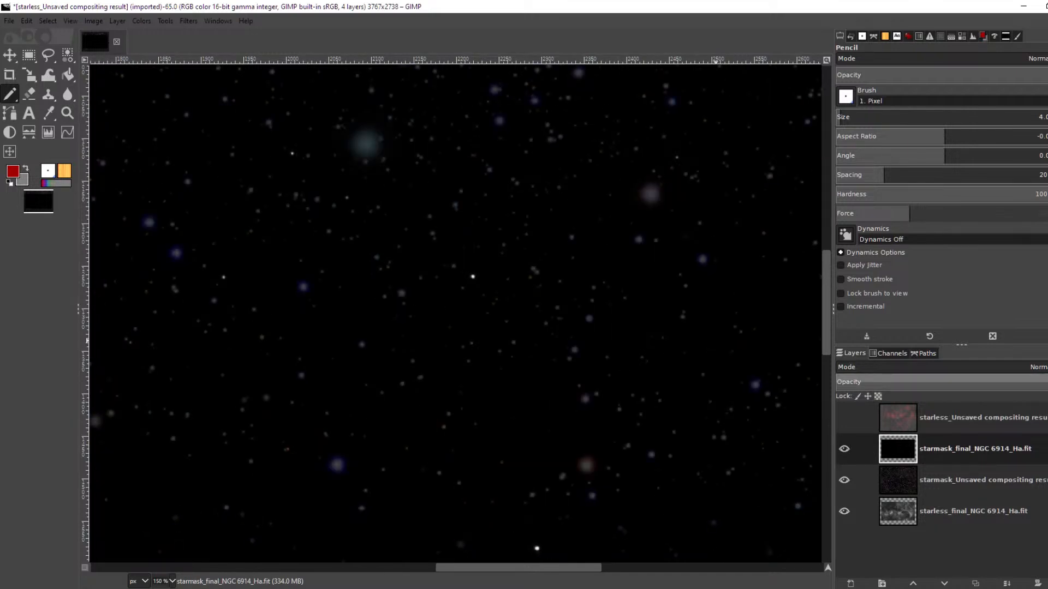
left_click(1047, 378)
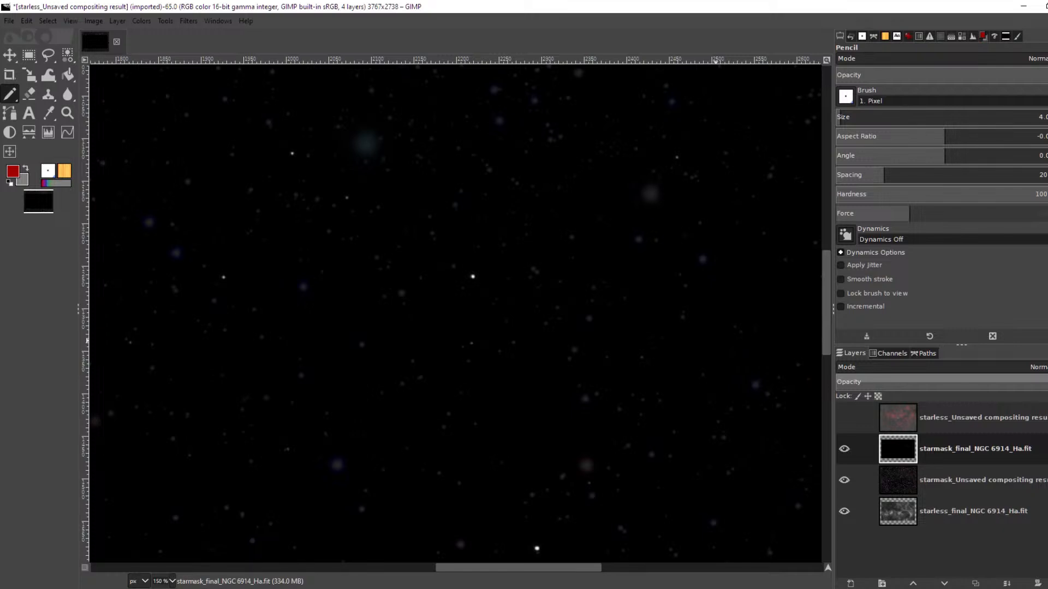
- Examine several areas of the star field close up to compare the Ha and colour star positions
scroll(587, 255, "down", 4)
scroll(436, 260, "up", 4)
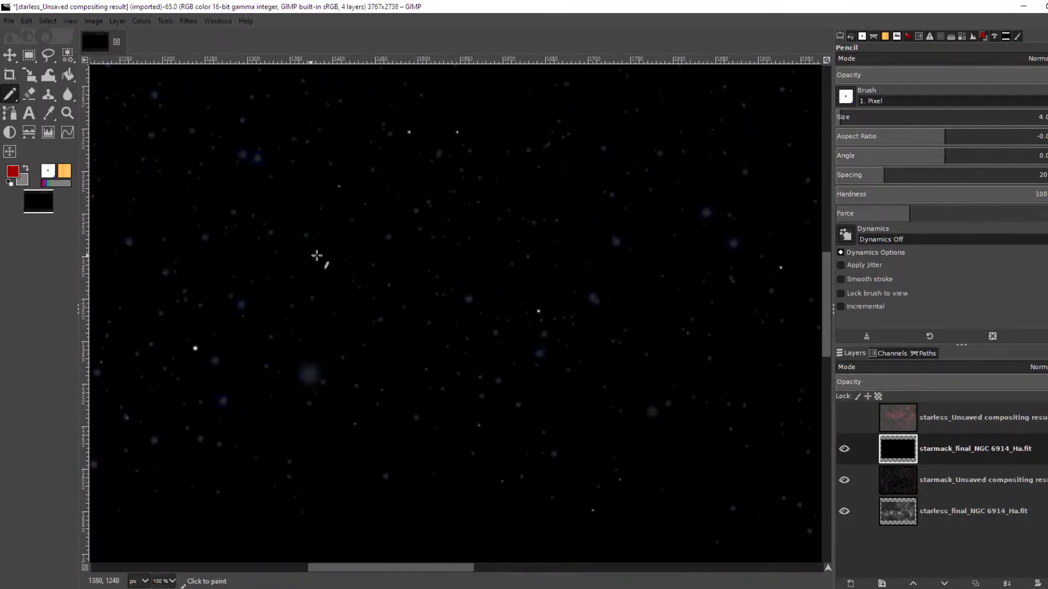
scroll(322, 257, "down", 4)
scroll(241, 251, "up", 4)
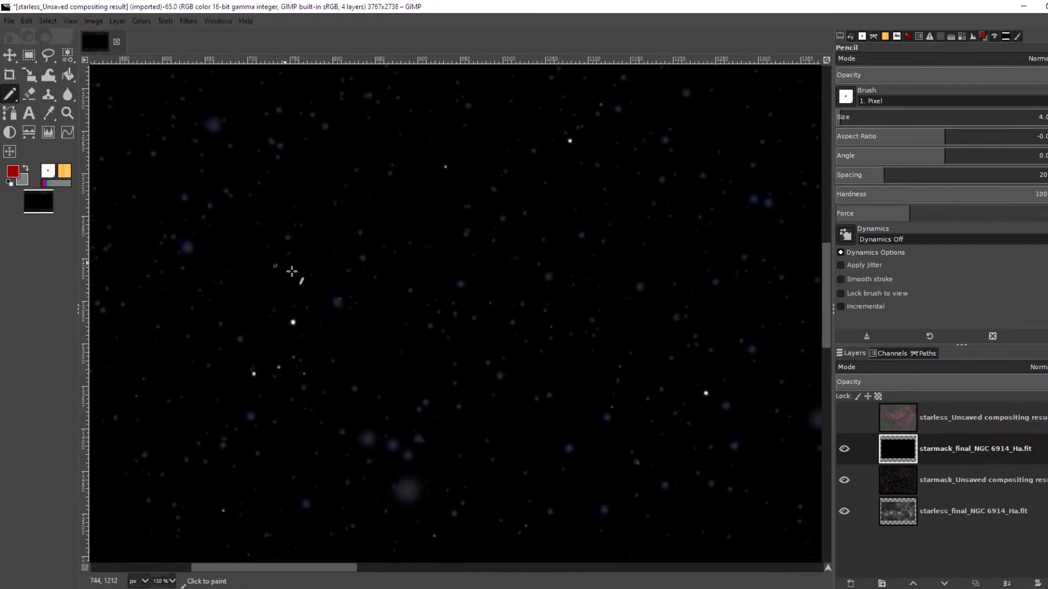
scroll(291, 271, "down", 4)
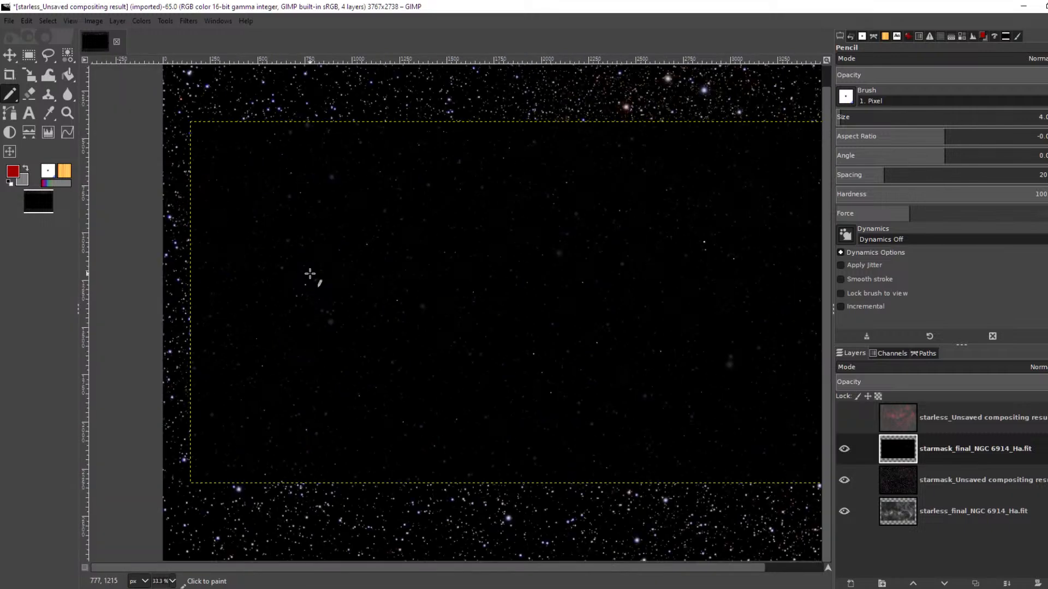
scroll(310, 274, "down", 1)
scroll(505, 289, "up", 1)
scroll(521, 288, "up", 1)
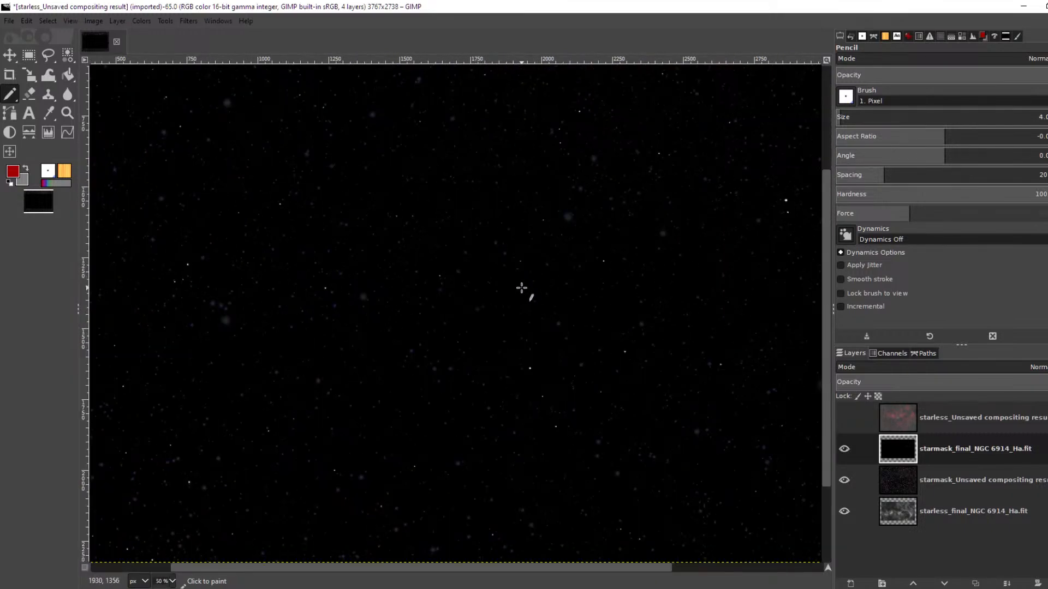
scroll(655, 153, "up", 2)
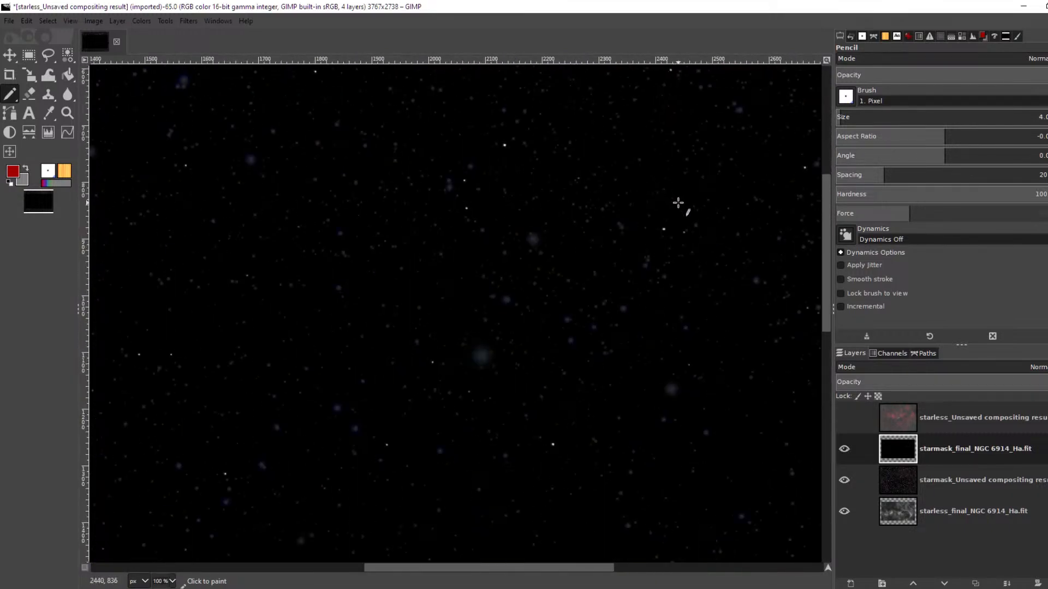
scroll(682, 201, "down", 3)
scroll(689, 218, "up", 1)
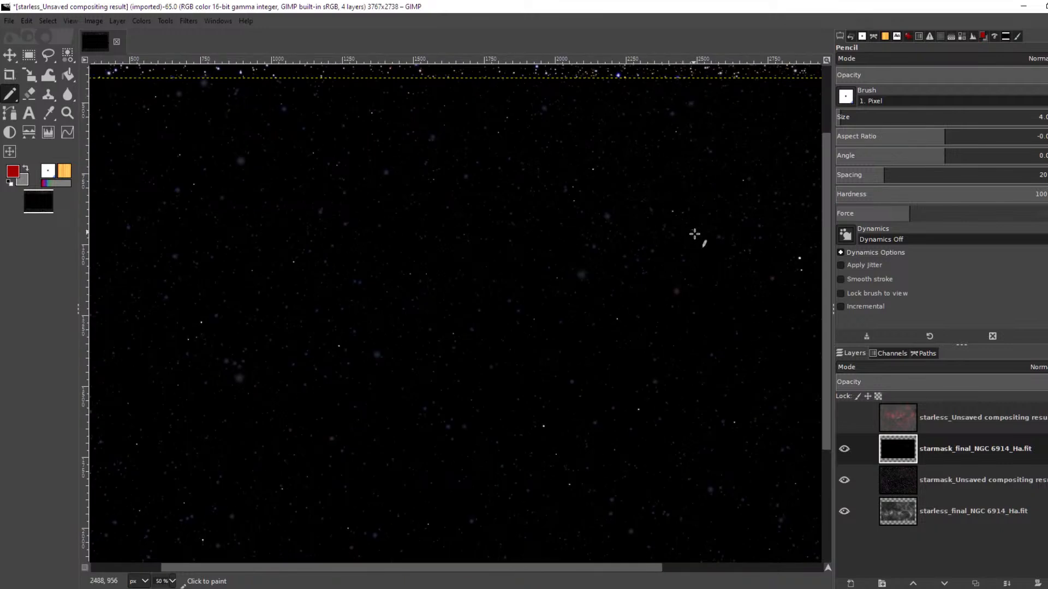
scroll(474, 189, "up", 2)
scroll(468, 192, "down", 2)
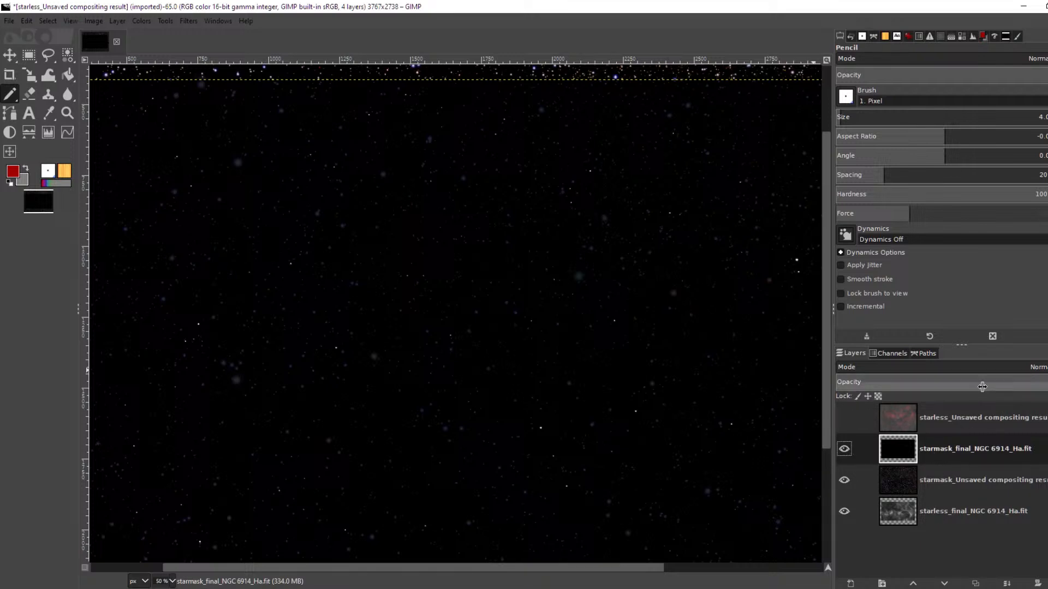
left_click(951, 483)
left_click(958, 509)
left_click(951, 437)
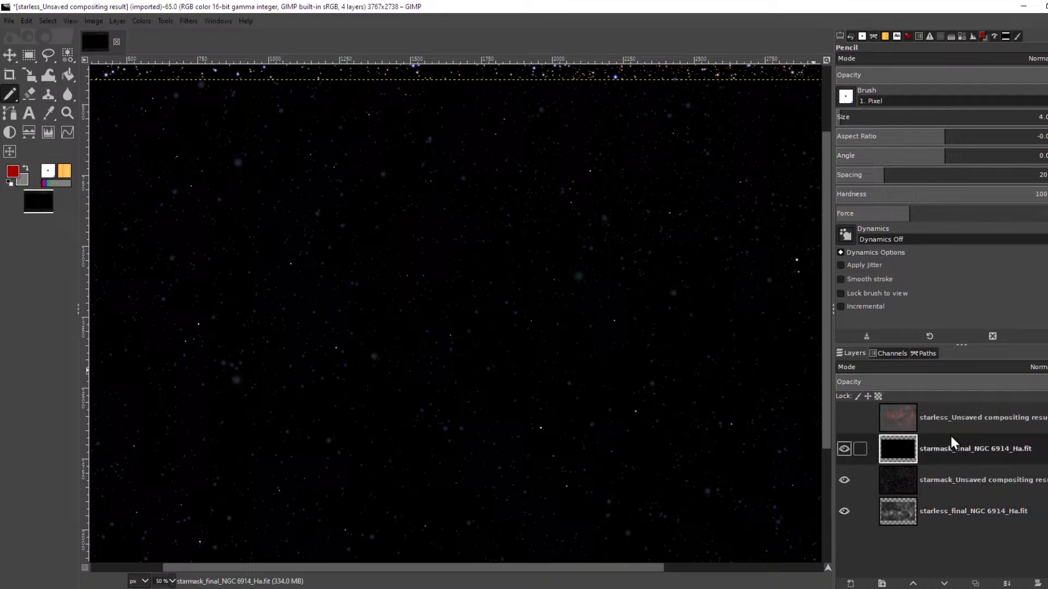
left_click(954, 417)
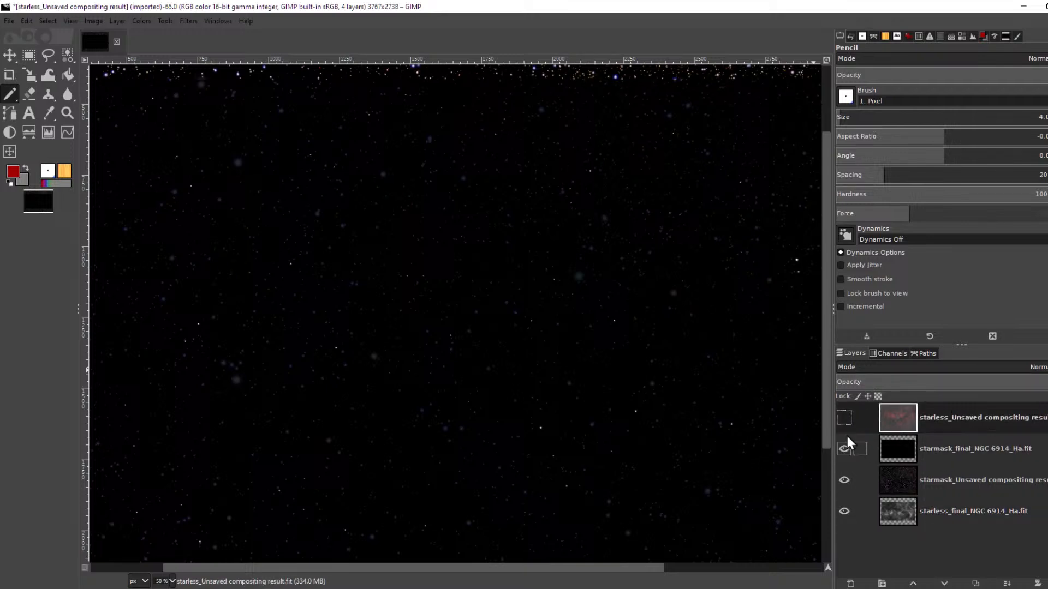
left_click(843, 418)
left_click(844, 418)
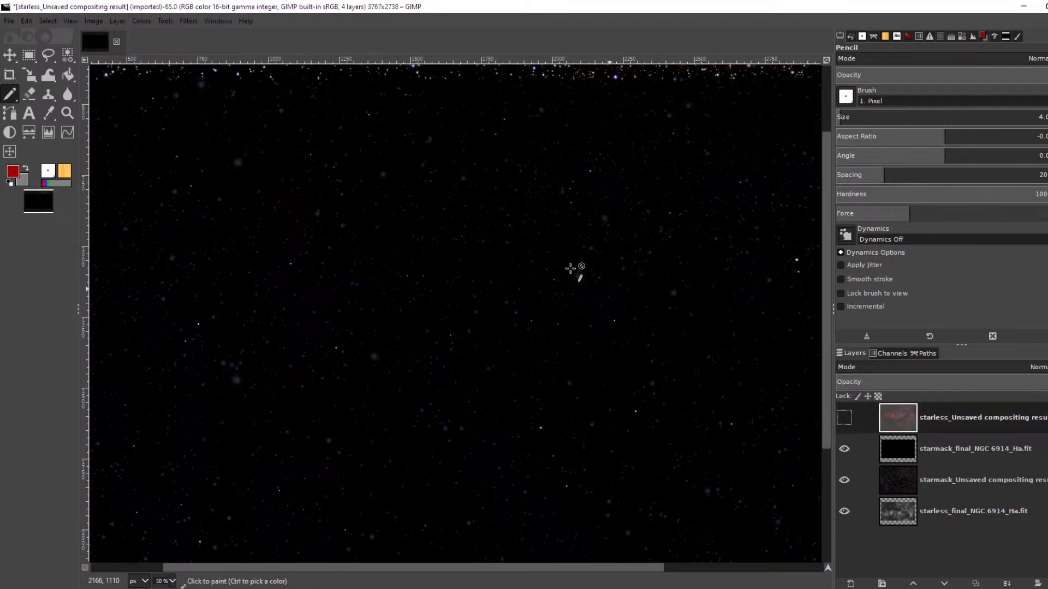
scroll(566, 268, "down", 1)
scroll(566, 268, "down", 1)
scroll(608, 281, "up", 1)
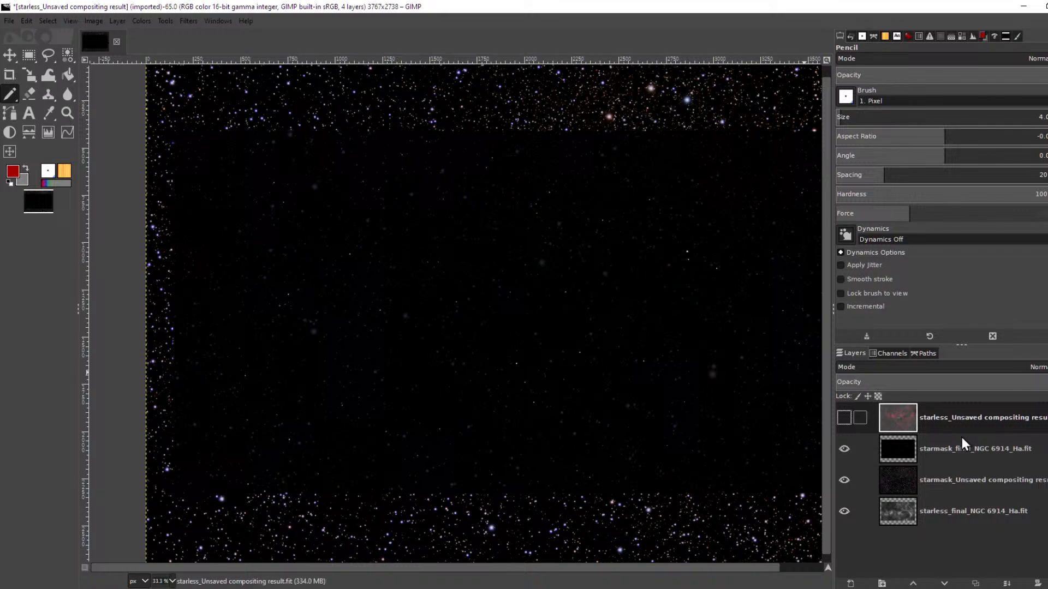
- Hide and show the Ha starmask layer repeatedly to compare its stars with the colour starmask
left_click(974, 449)
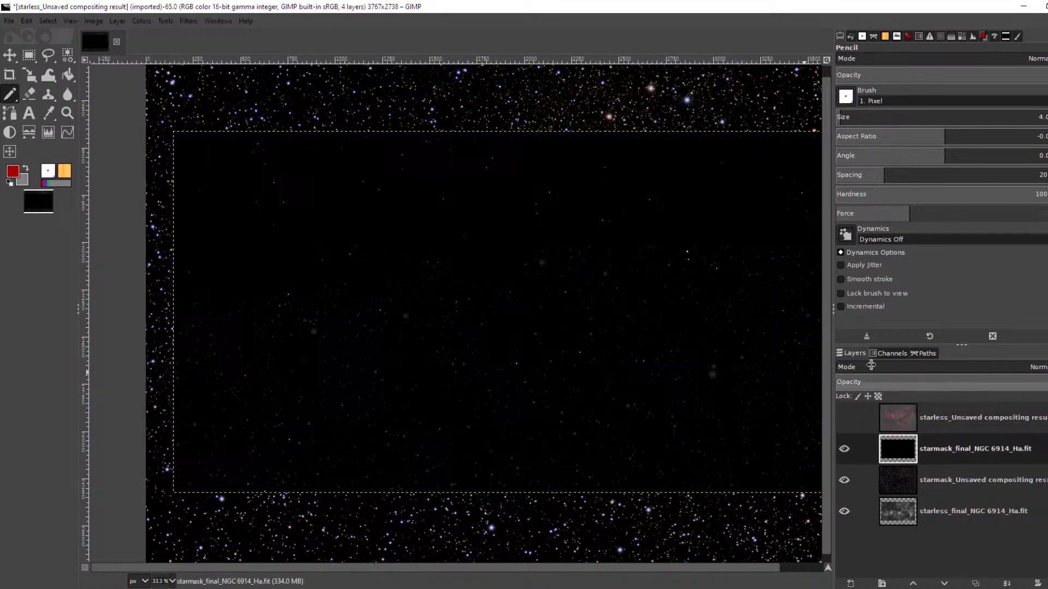
left_click(846, 450)
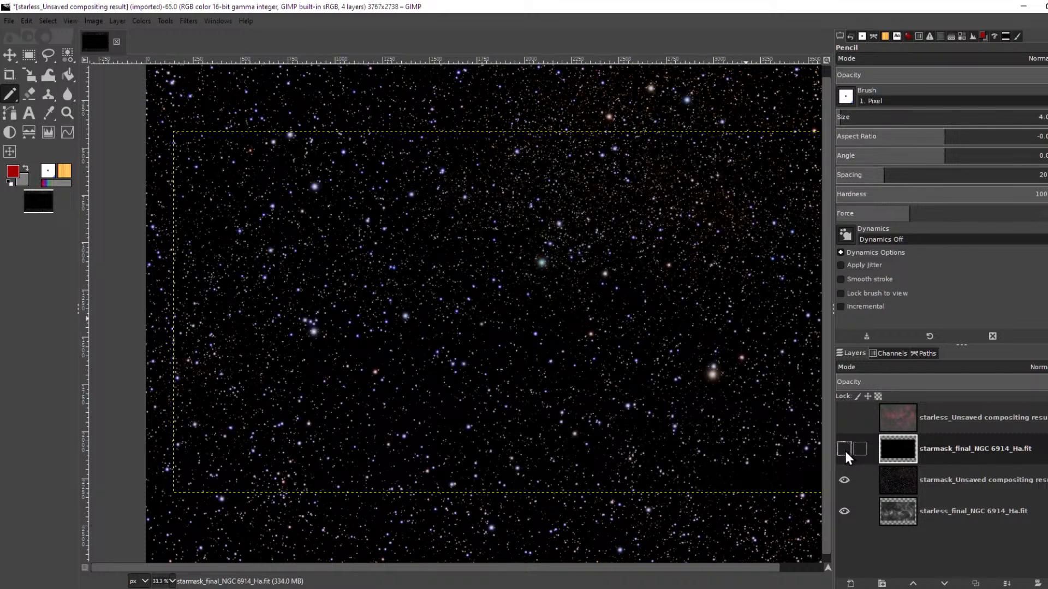
left_click(843, 449)
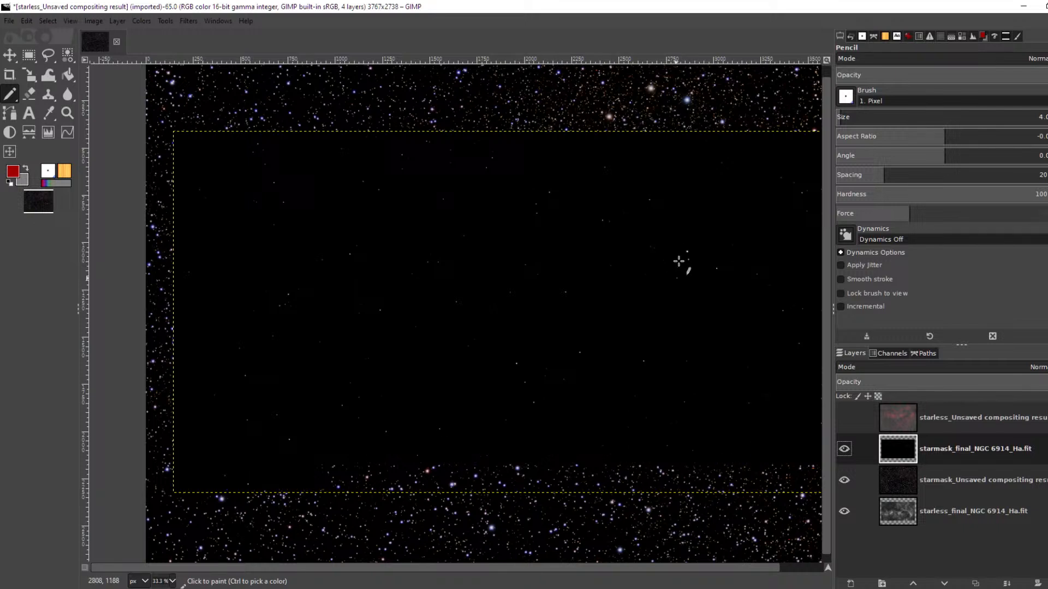
left_click(844, 449)
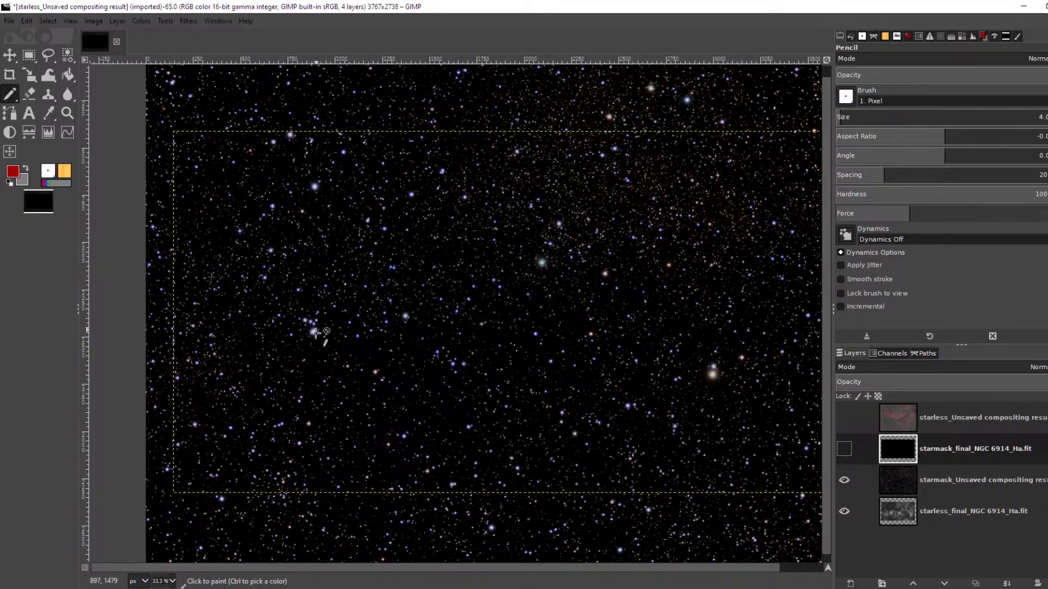
left_click(844, 448)
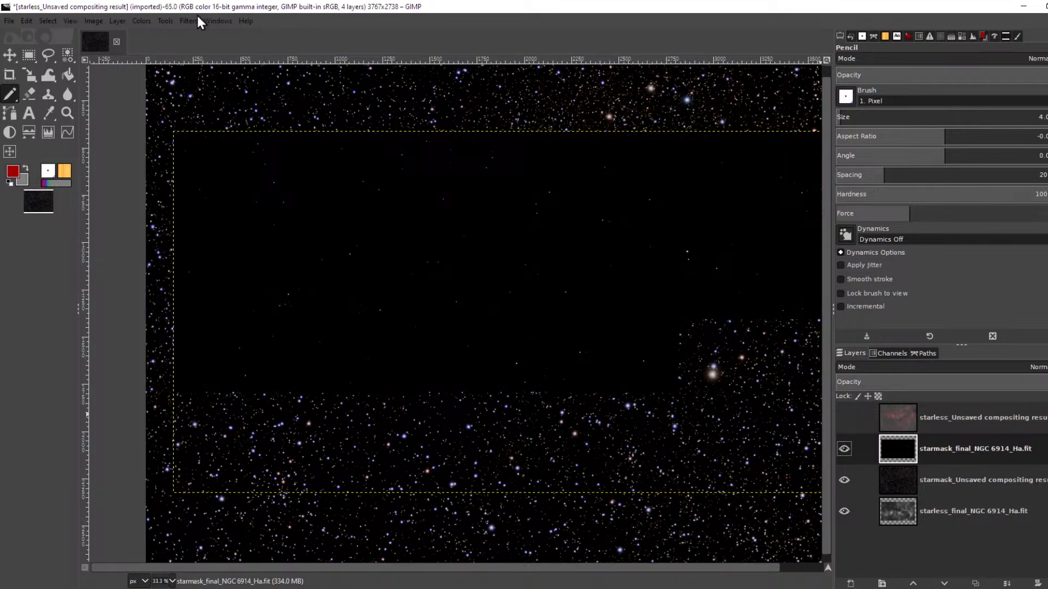
- Brighten the Ha starmask layer with a Levels adjustment, setting the input gamma to 2.92
left_click(141, 21)
left_click(180, 158)
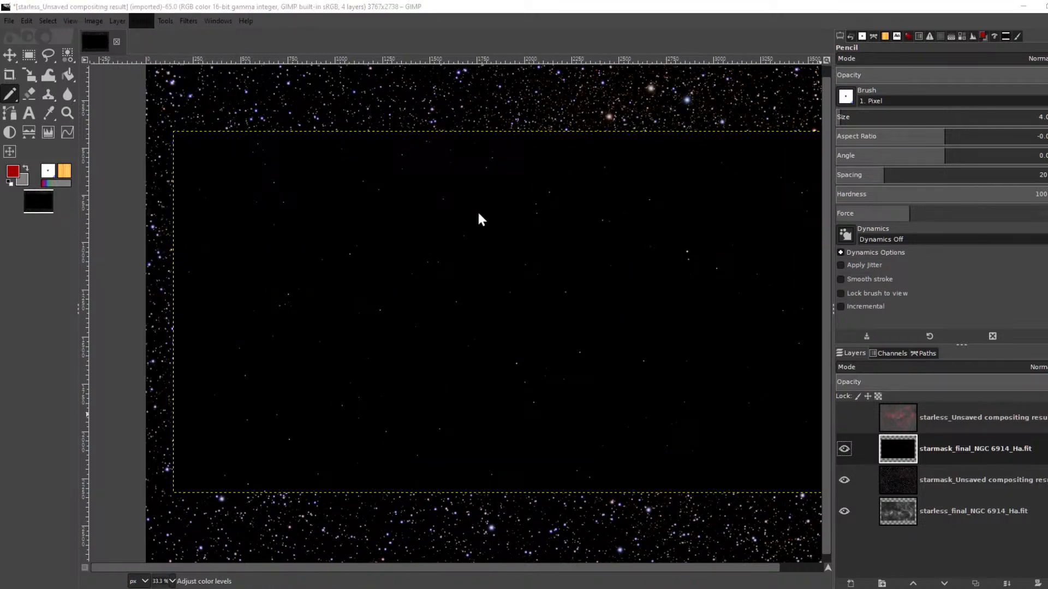
left_click_drag(710, 268, 544, 268)
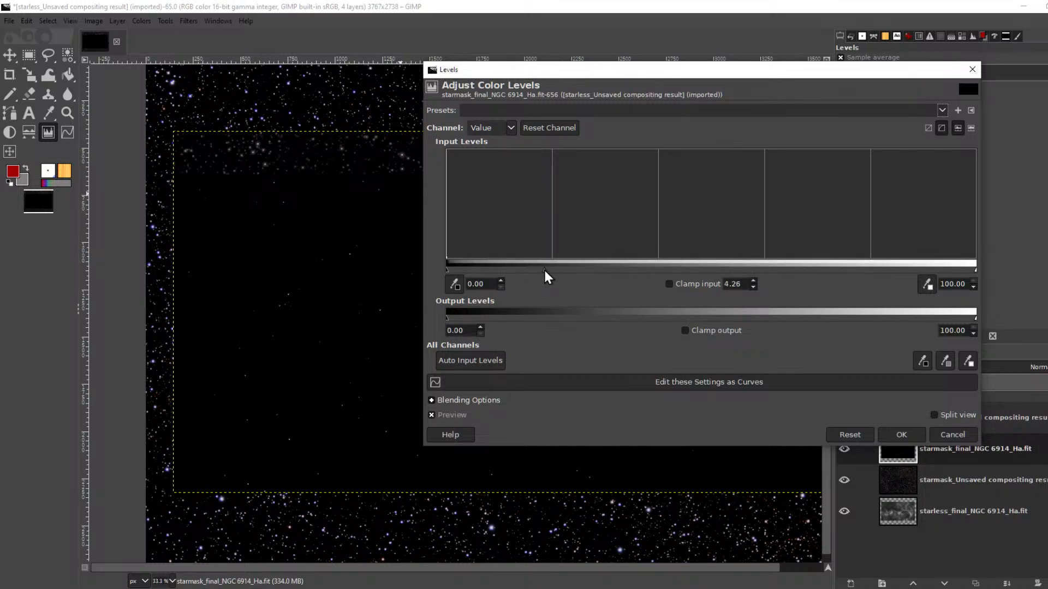
scroll(329, 238, "up", 4)
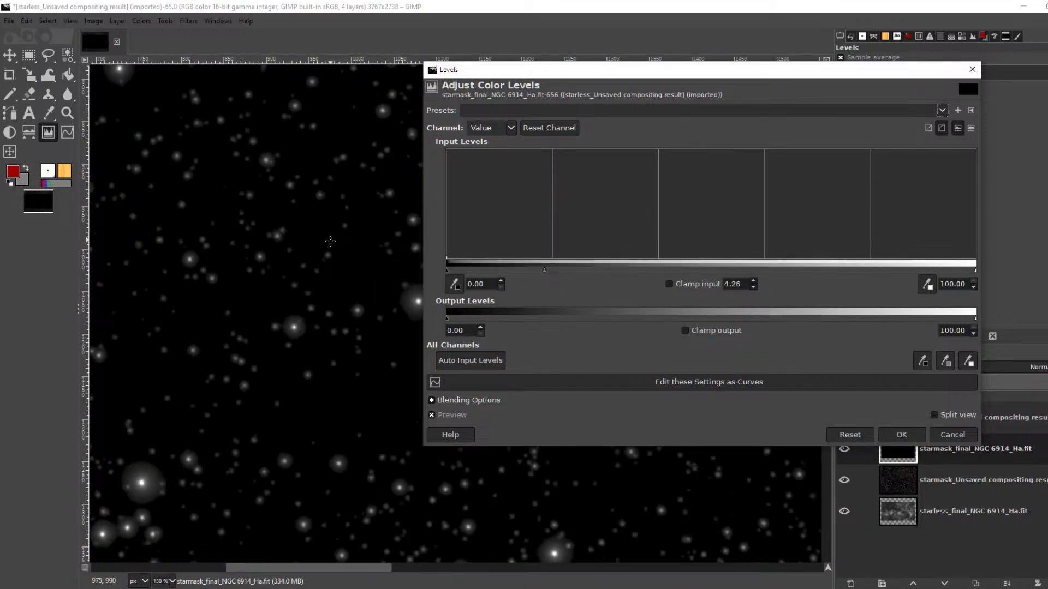
scroll(331, 241, "down", 4)
scroll(363, 308, "up", 5)
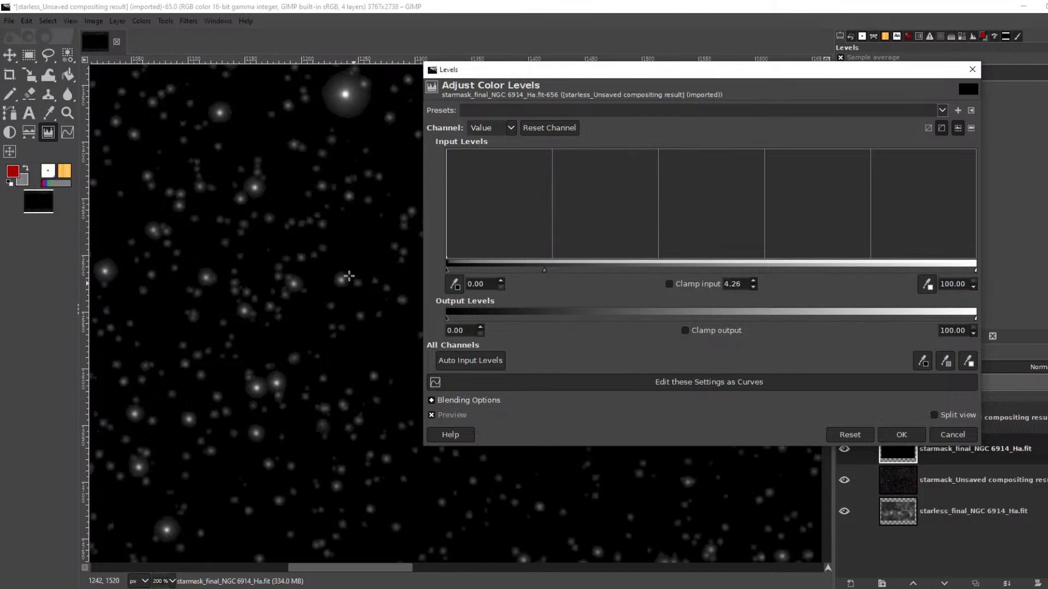
scroll(349, 276, "down", 2)
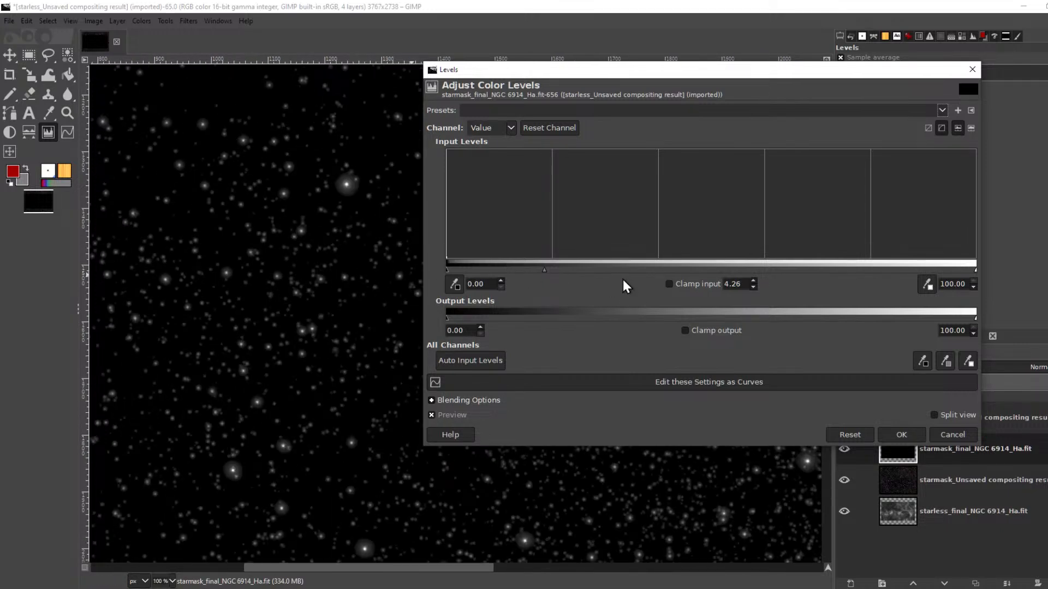
left_click_drag(544, 270, 588, 270)
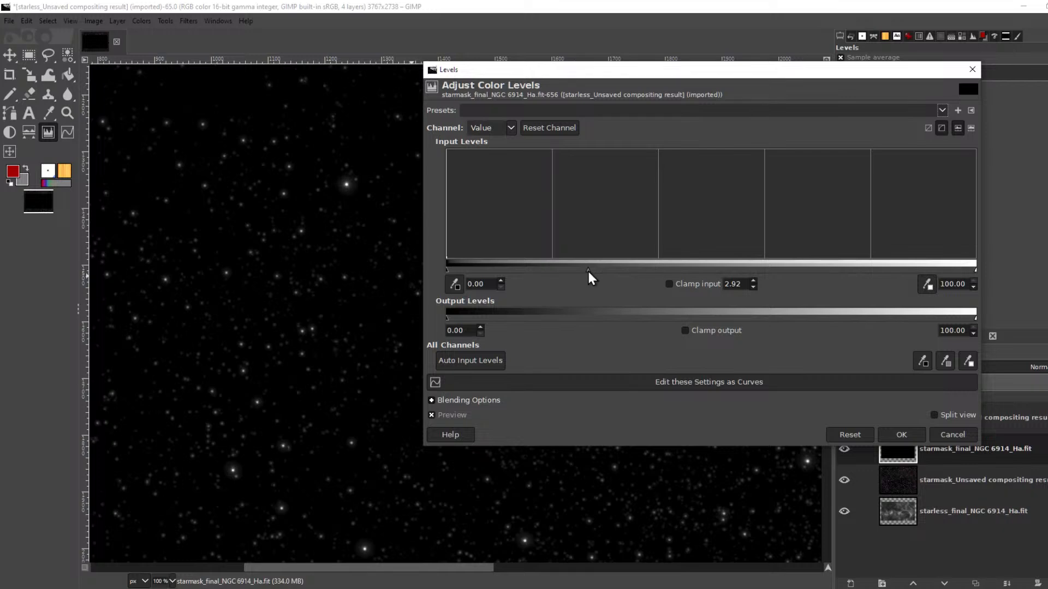
left_click(907, 437)
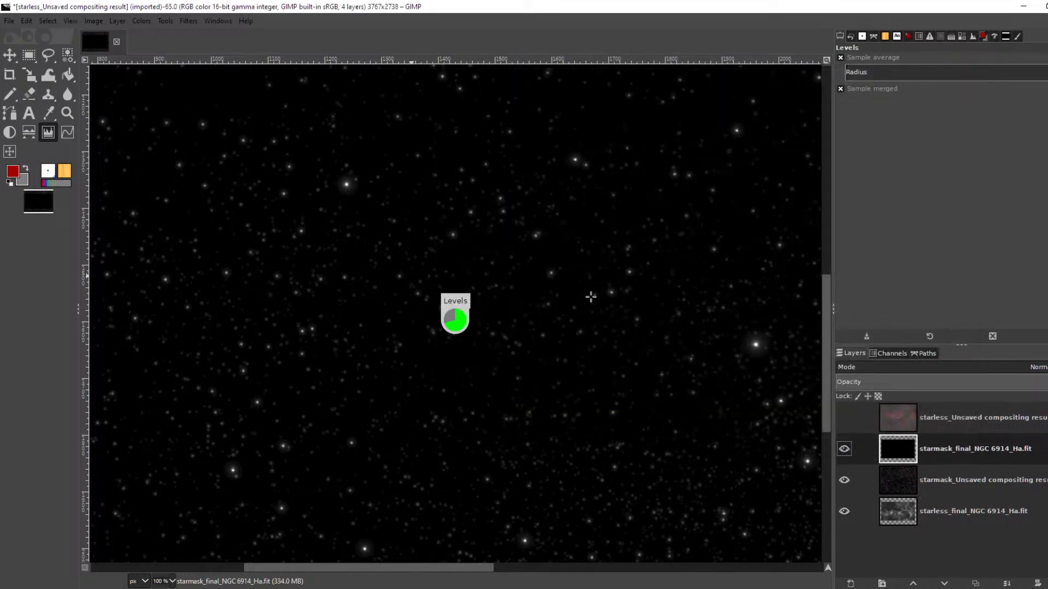
- Compare the brightened Ha stars with the colour starmask by hiding and reshowing the Ha starmask layer
scroll(639, 319, "up", 1)
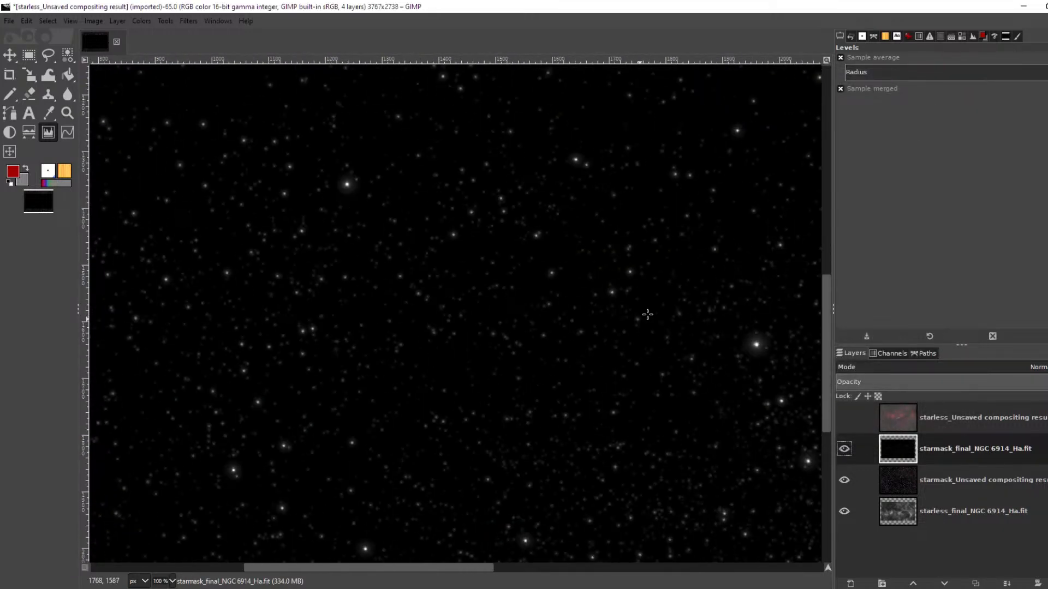
scroll(671, 320, "down", 4)
scroll(518, 282, "up", 1)
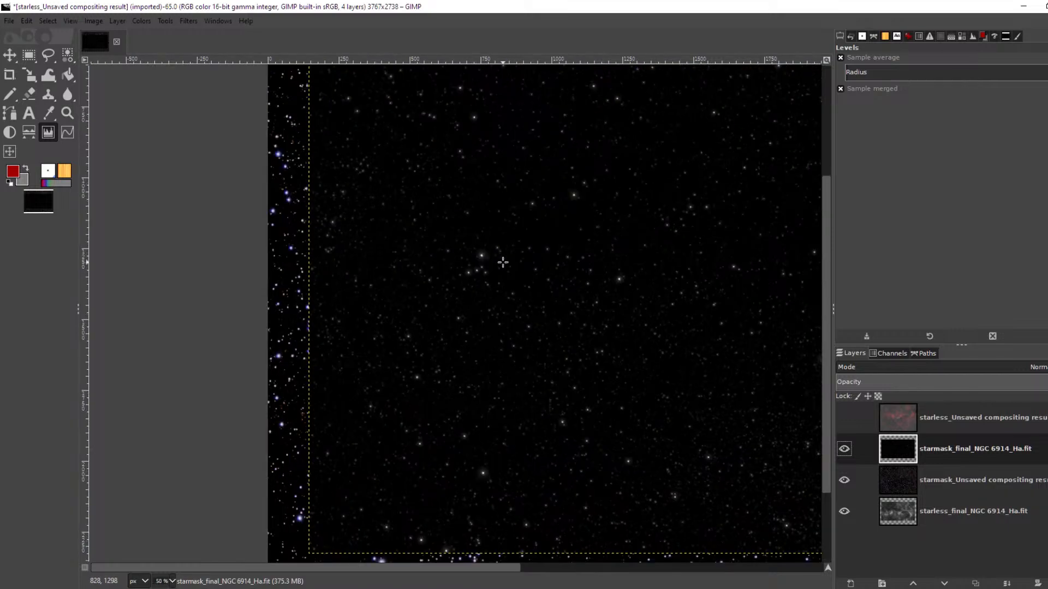
left_click(844, 449)
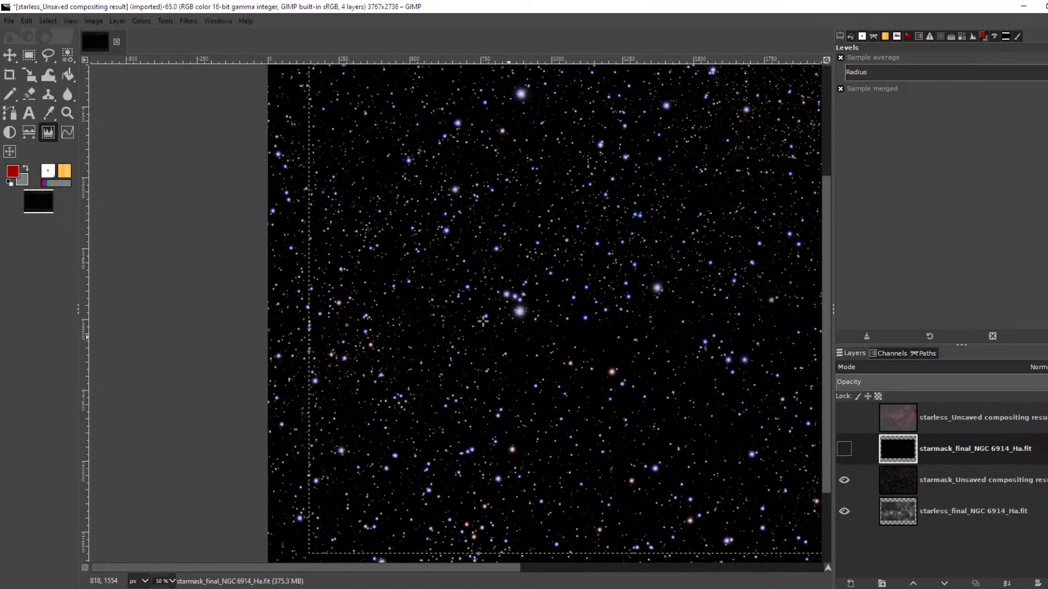
left_click(843, 448)
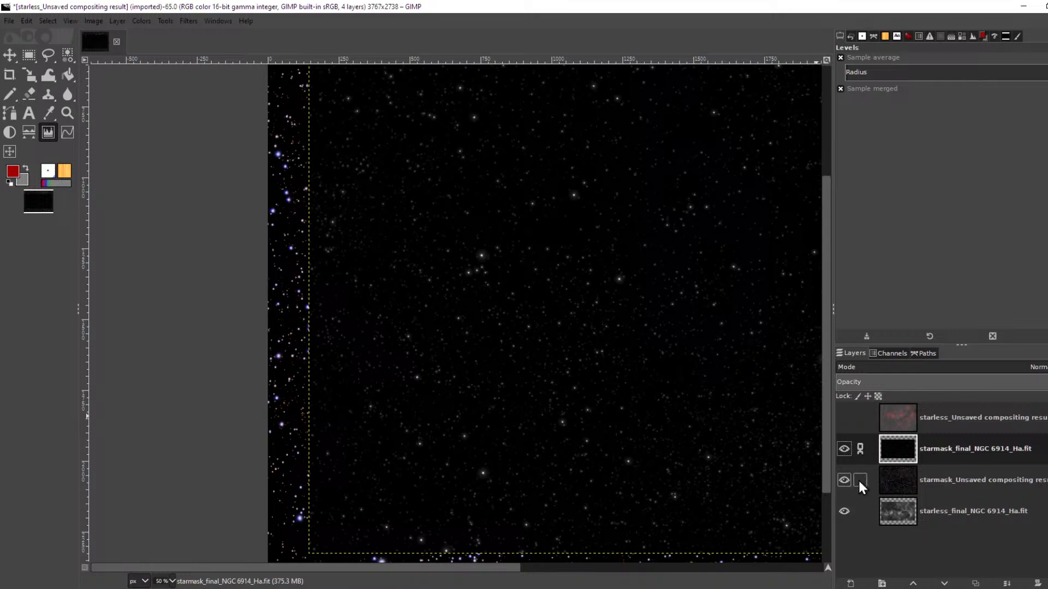
- Link the Ha starmask and Ha starless layers and move both to the top of the stack, starmask uppermost
left_click(860, 511)
left_click(913, 583)
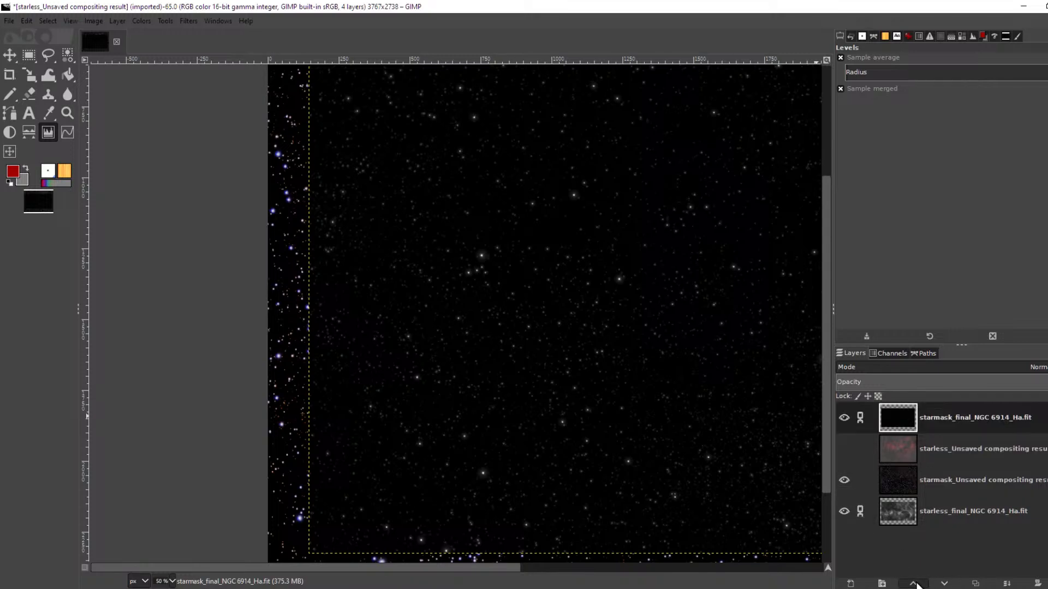
left_click(938, 511)
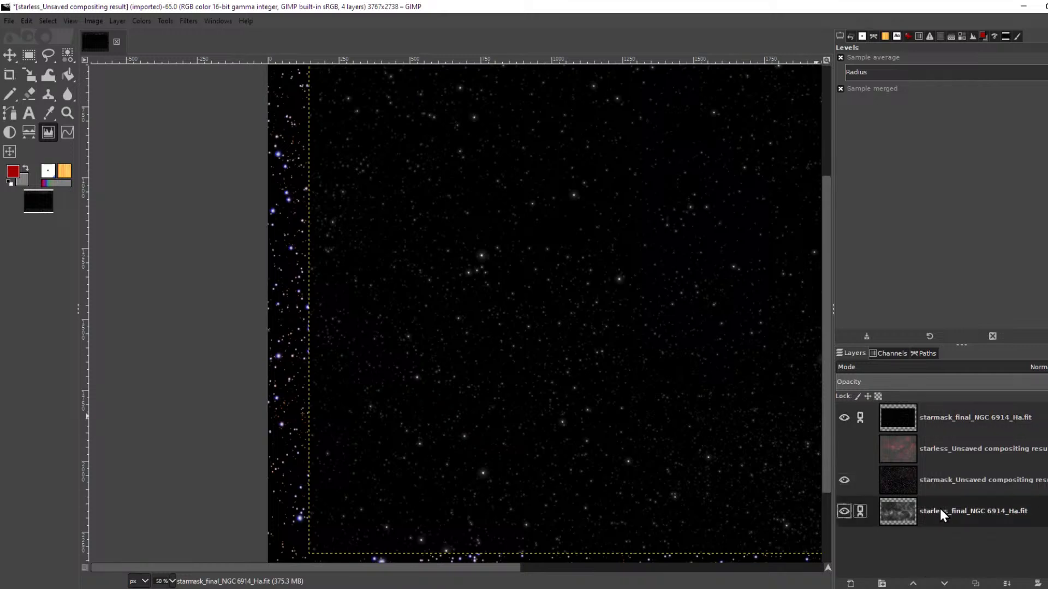
left_click(913, 583)
left_click(913, 584)
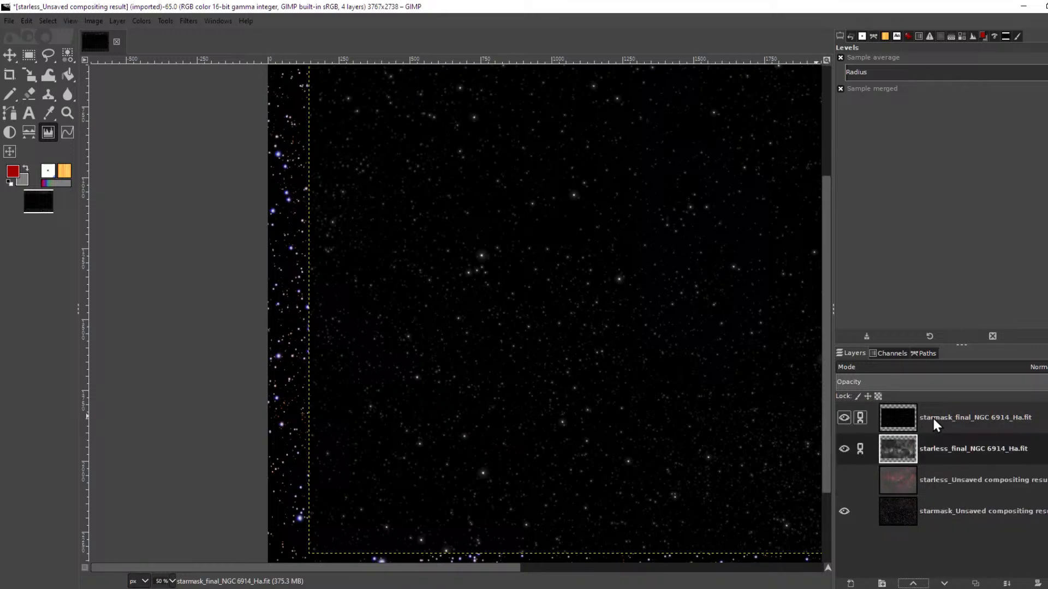
- Flip the linked Ha starmask and Ha starless layers vertically
left_click(947, 423)
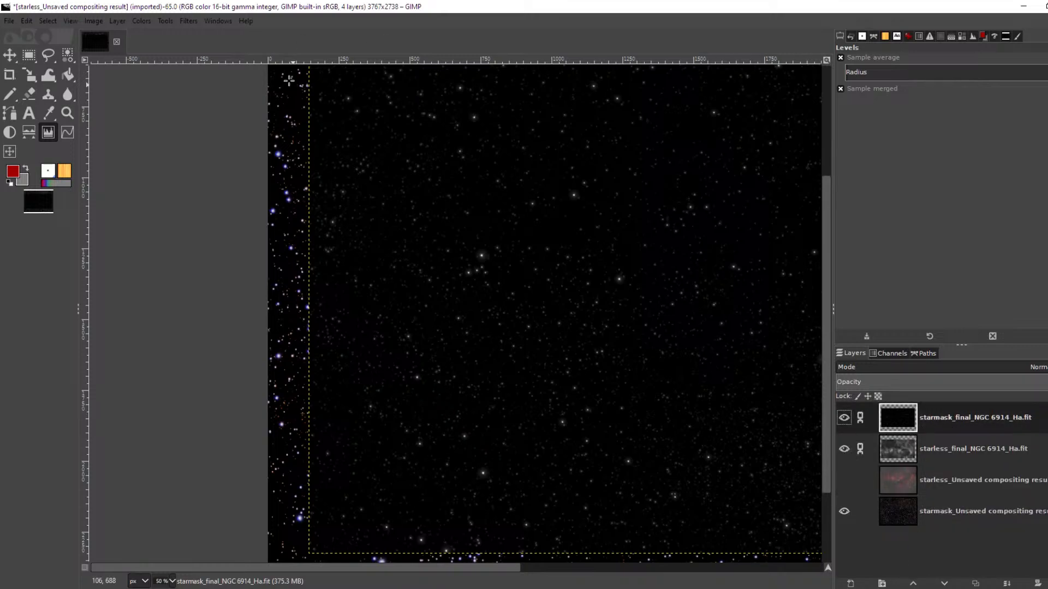
left_click(116, 20)
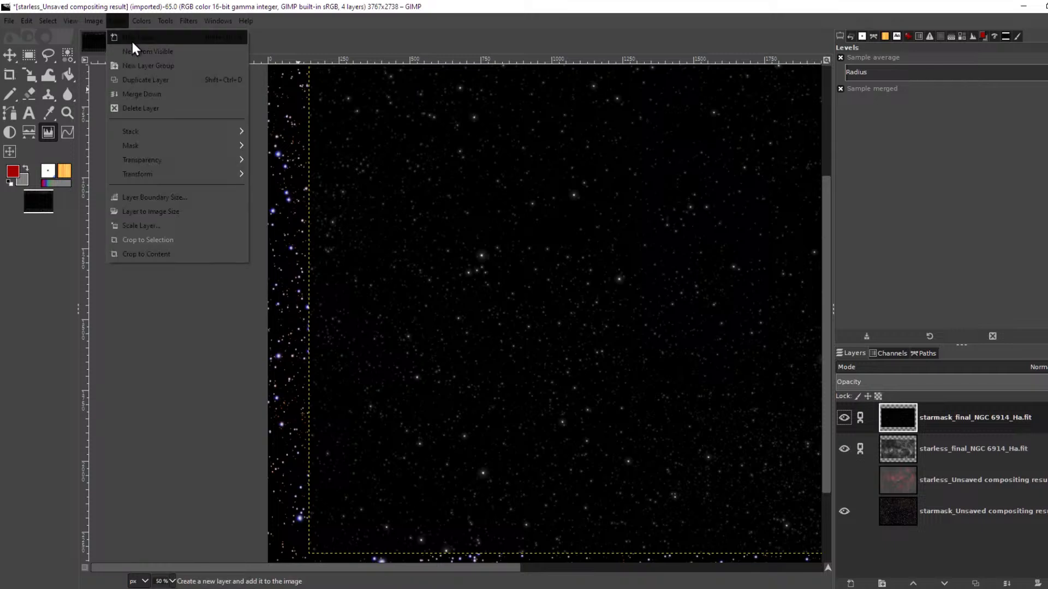
mouse_move(216, 131)
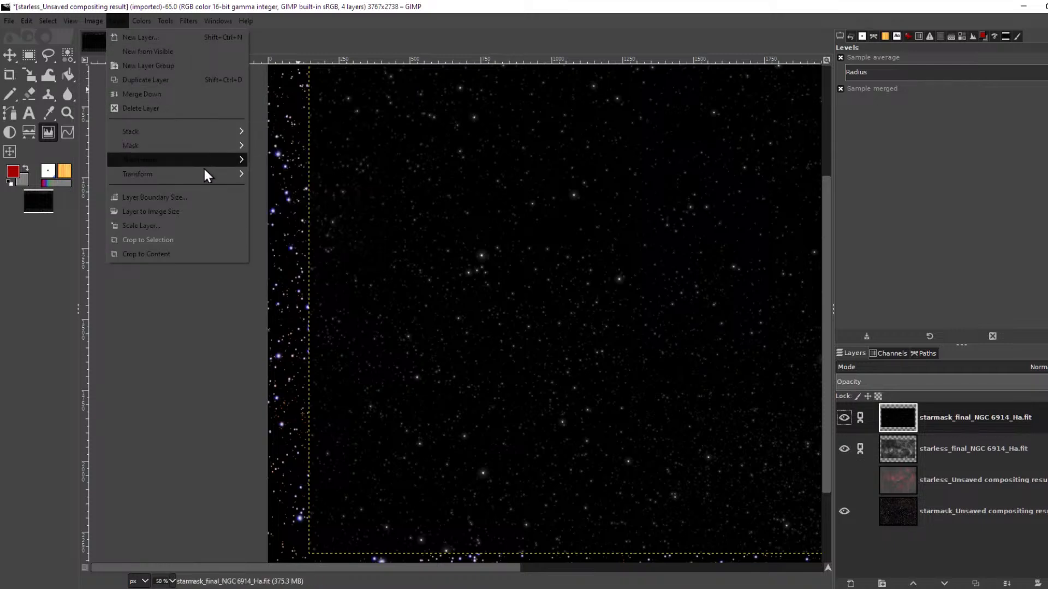
mouse_move(203, 172)
left_click(307, 187)
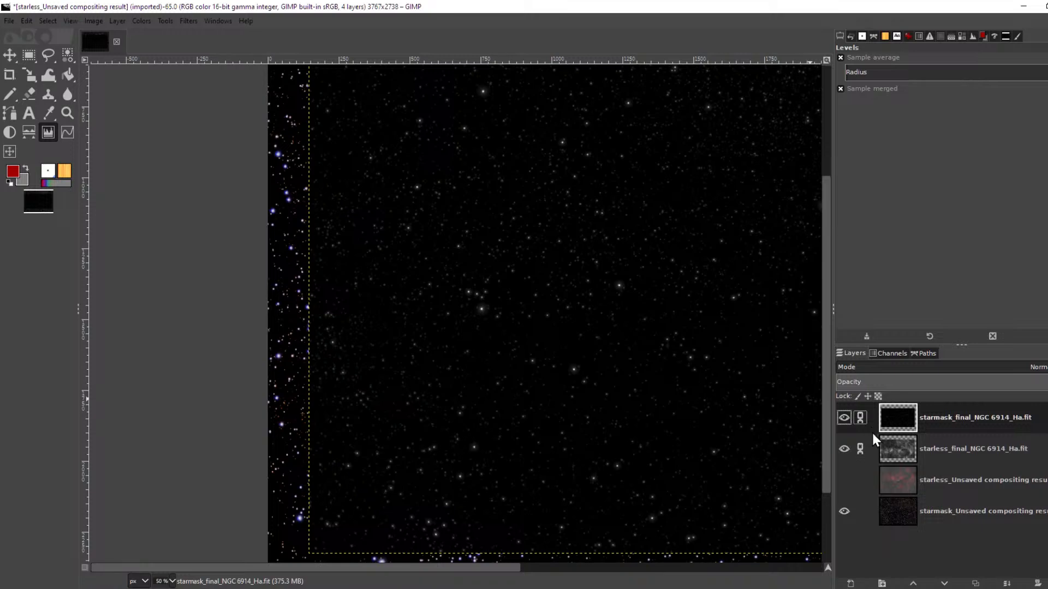
- Reorder the layers so the Ha starless layer is lowest and the colour starmask sits directly beneath the Ha starmask
left_click(860, 418)
scroll(475, 304, "up", 5)
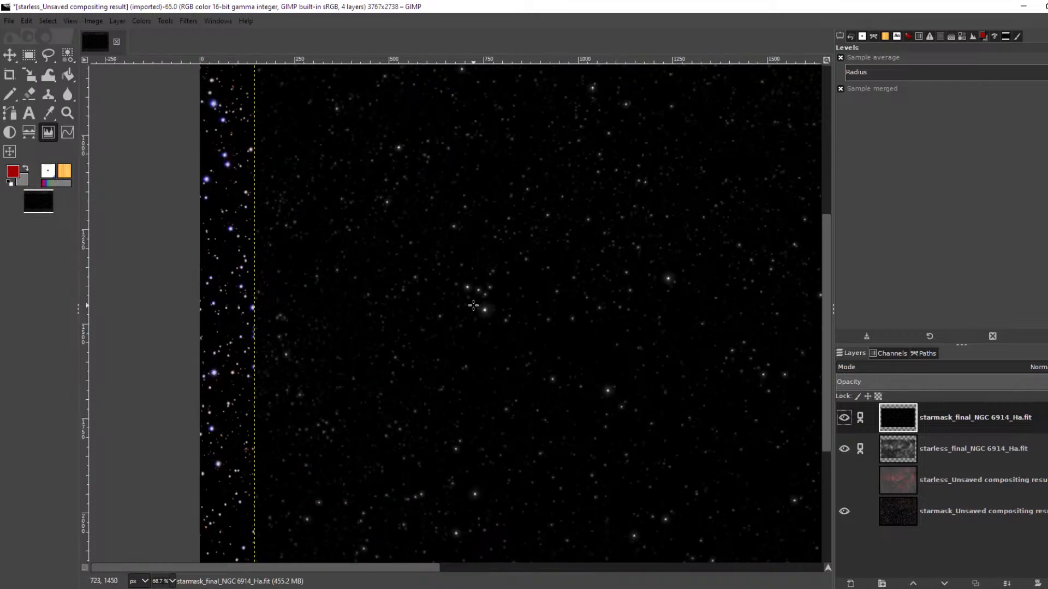
scroll(480, 304, "down", 5)
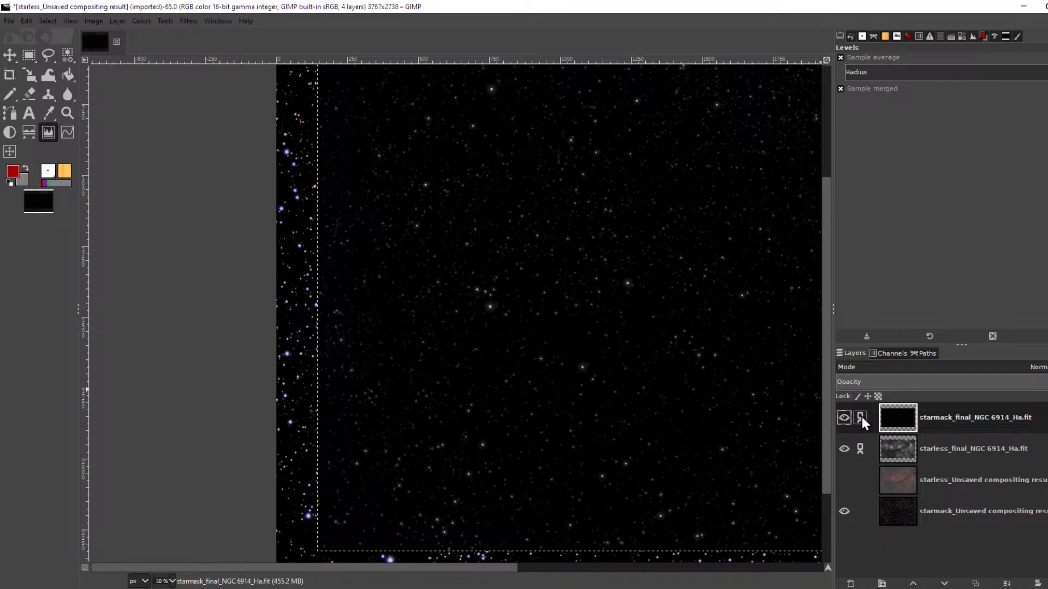
left_click(943, 584)
left_click(942, 584)
left_click(933, 488)
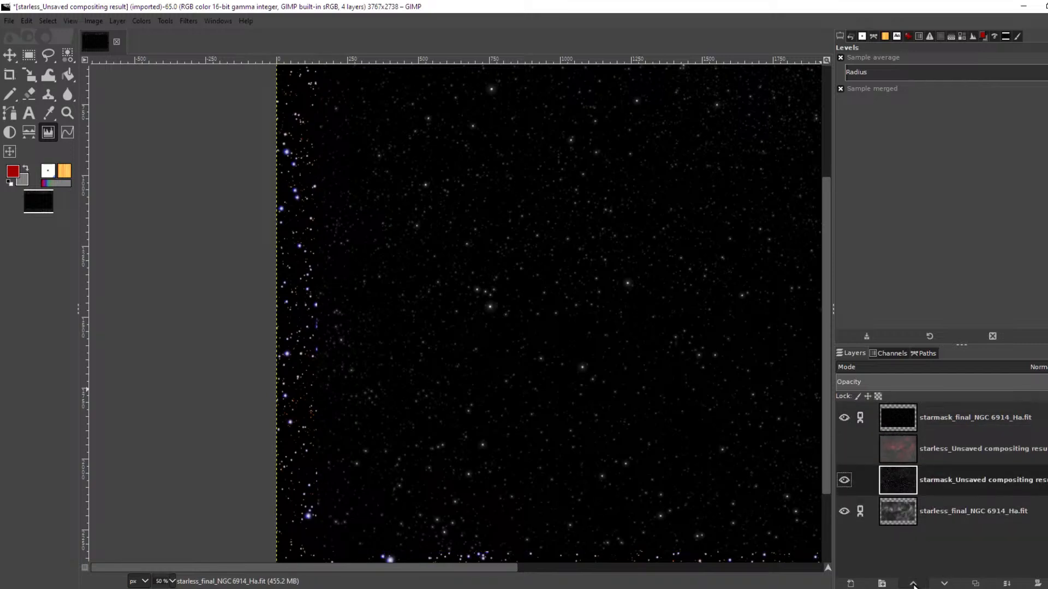
left_click(913, 584)
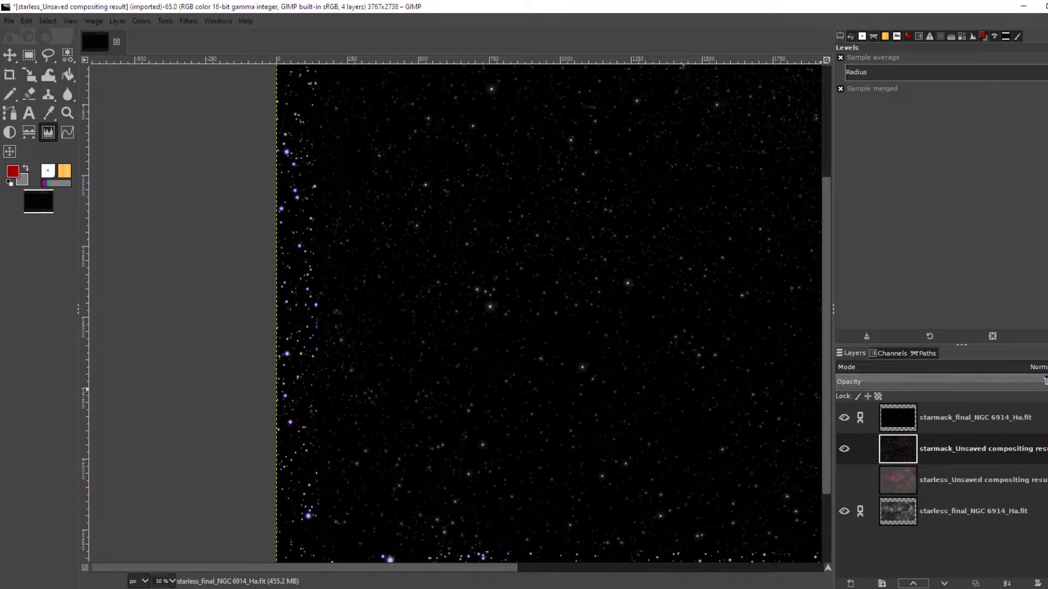
- Lower the opacity of the Ha starmask layer so the colour starmask's stars show through it
left_click_drag(1044, 381, 1028, 381)
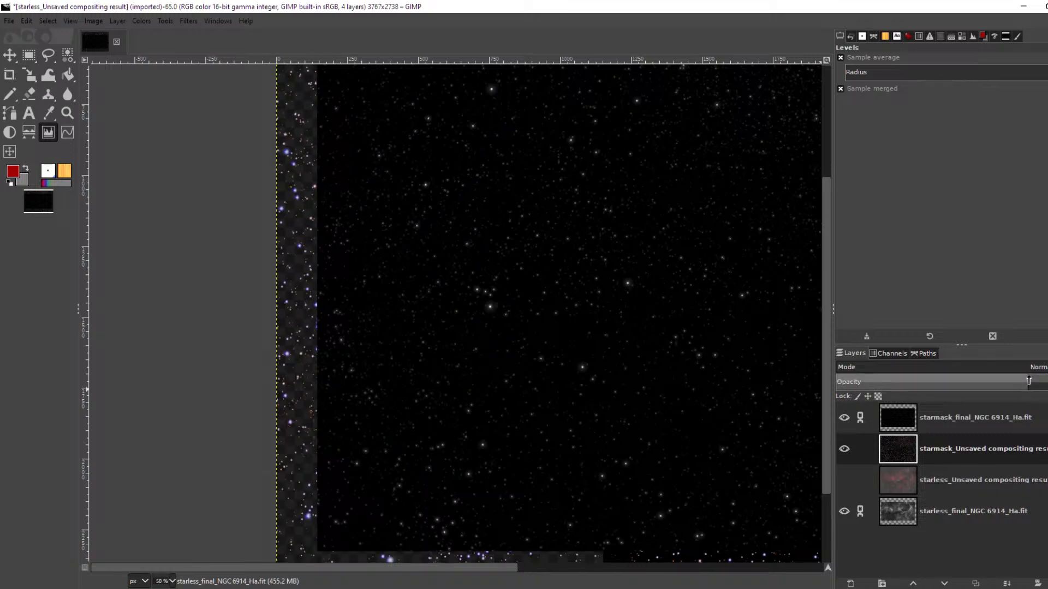
mouse_move(1028, 381)
left_mouse_down()
mouse_move(1047, 382)
mouse_move(1038, 380)
left_mouse_up()
left_click(1004, 421)
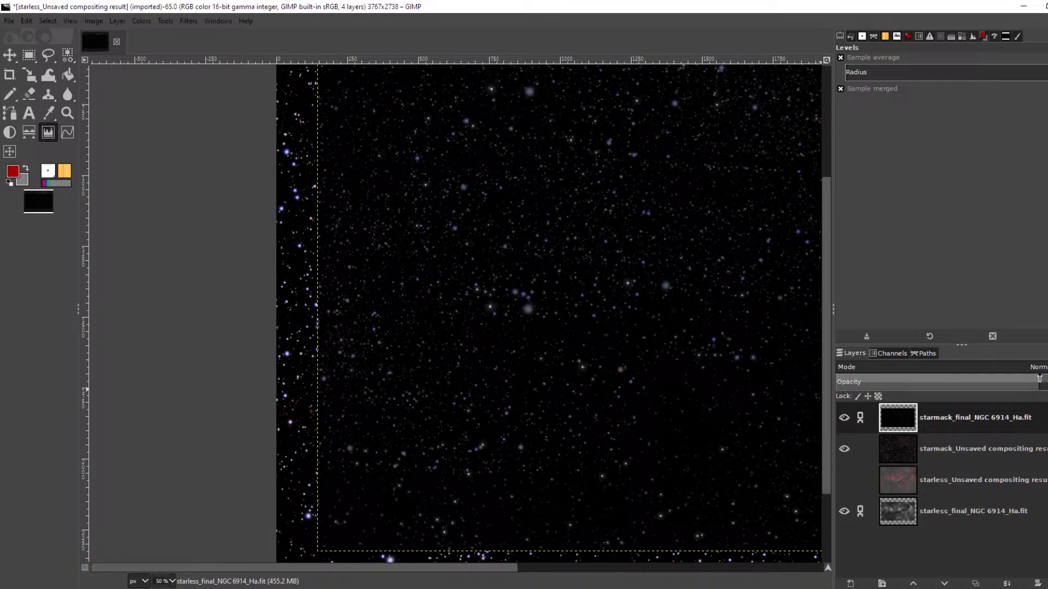
- Nudge the linked Ha layers horizontally with the Move tool to bring their brightest star towards its match in the colour starmask
scroll(526, 296, "up", 4)
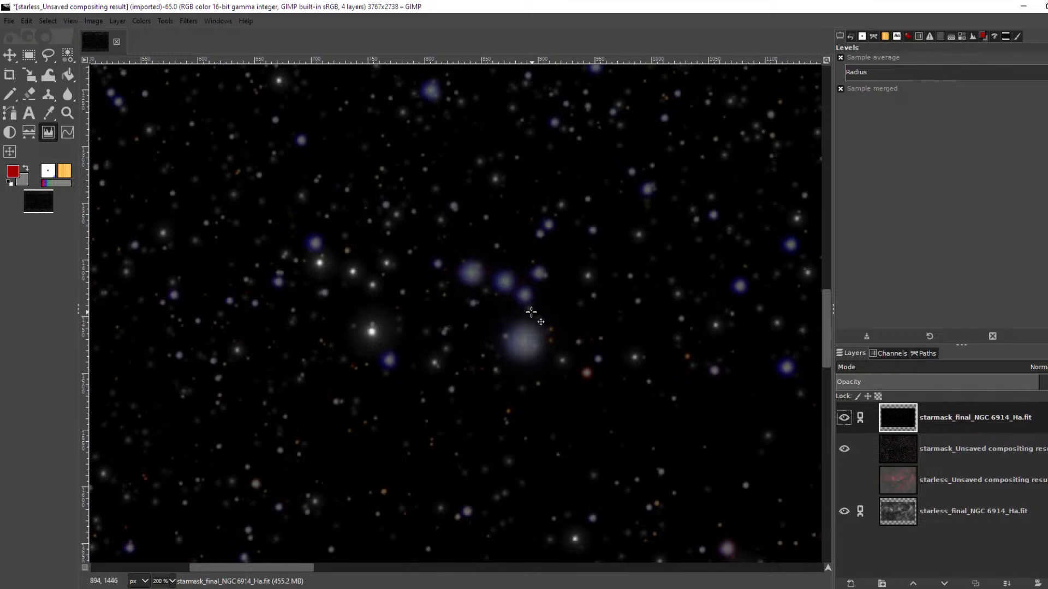
key("m")
key("Left")
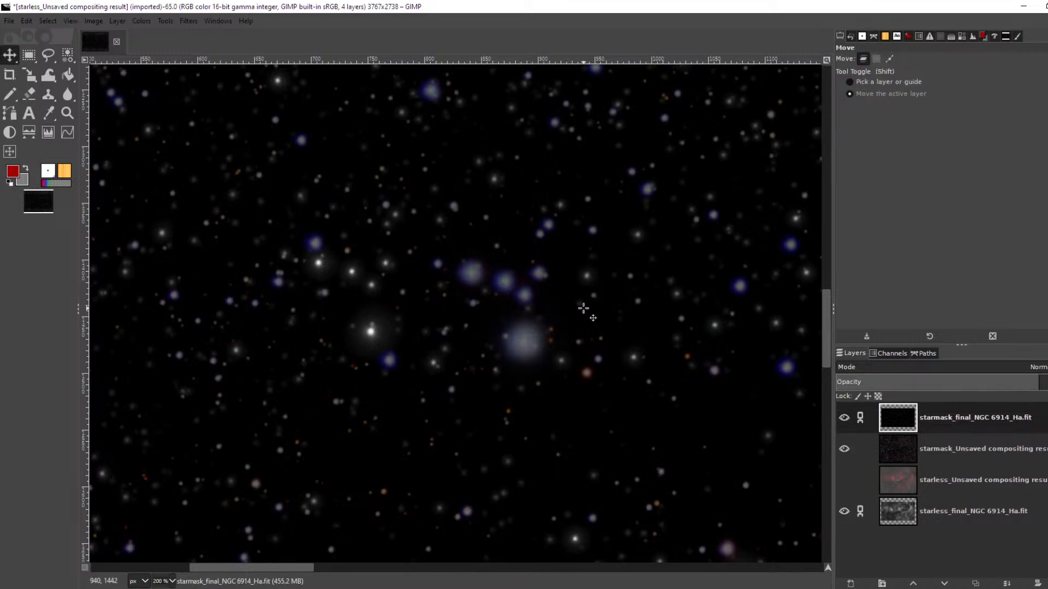
key("Left")
key("Left")
key("Left")
key("Left")
key("Left")
key("Left")
key("Left")
key("Left")
key("Right")
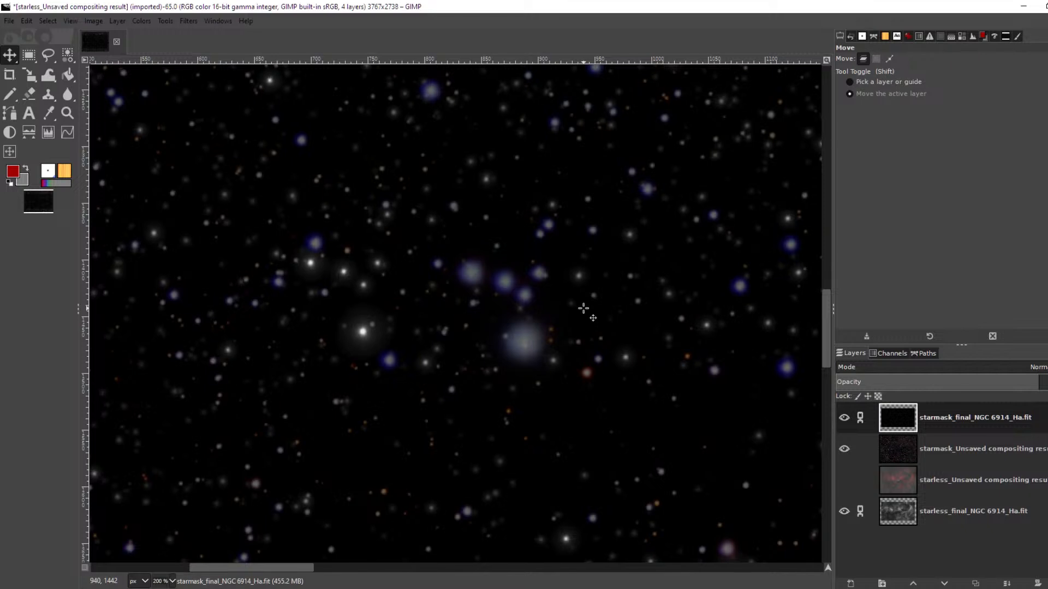
key("shift+Right")
key("Right")
key("Right")
key("Right")
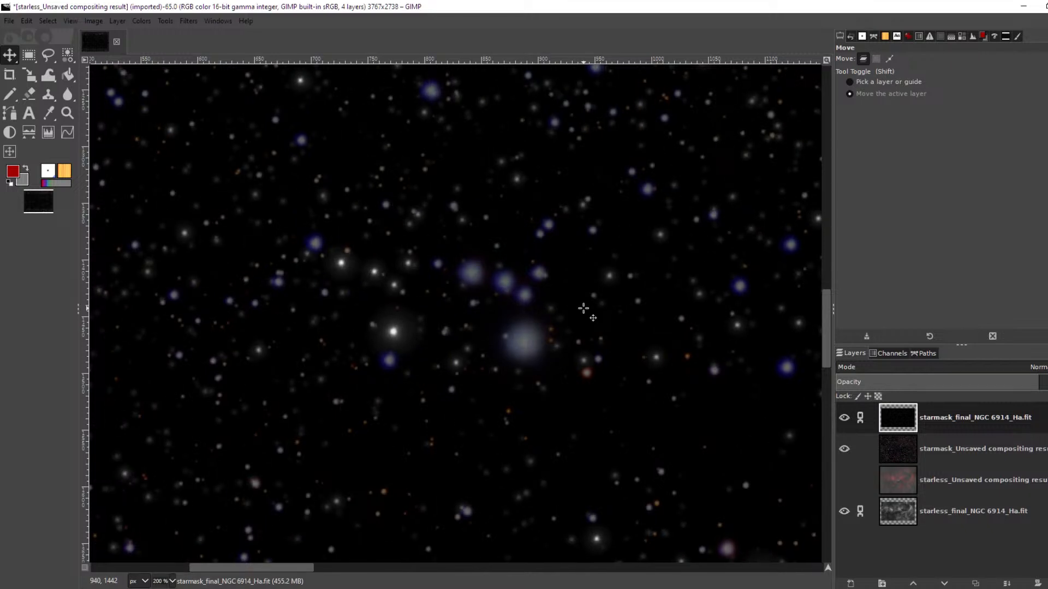
- Nudge the starmask_final_NGC 6914_Ha.fit layer right and down until its stars coincide with those in the color starmask layer
key("Right")
key("Right")
key("Right")
key("Right")
key("Right")
key("Right")
key("Right")
key("Right")
key("Right")
key("Right")
key("Right")
key("Right")
key("Right")
key("Right")
key("Right")
key("Right")
key("Right")
key("Right")
key("Right")
key("Right")
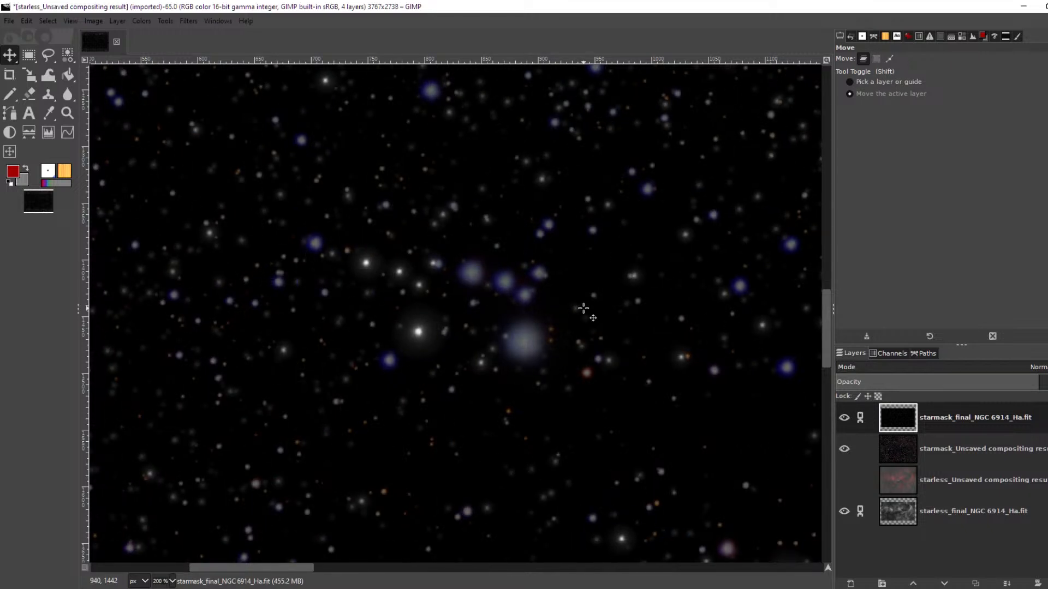
key("Right")
key("Right")
key("Right")
key("Right")
key("Right")
key("Right")
key("Right")
key("Right")
key("Right")
key("Right")
key("Right")
key("Right")
key("Right")
key("Right")
key("Right")
key("Right")
key("Right")
key("Right")
key("Right")
key("Right")
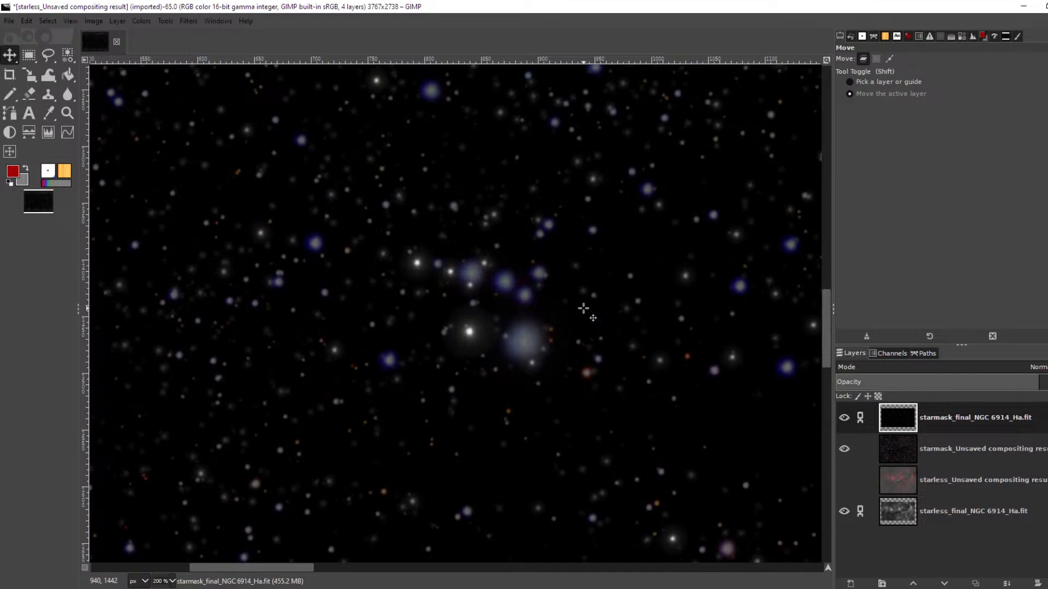
key("Right")
key("Right")
key("Right")
key("Right")
key("Right")
key("Right")
key("Right")
key("Right")
key("Right")
key("Right")
key("Right")
key("Right")
key("Right")
key("Right")
key("Right")
key("Right")
key("Right")
key("Right")
key("Right")
key("Right")
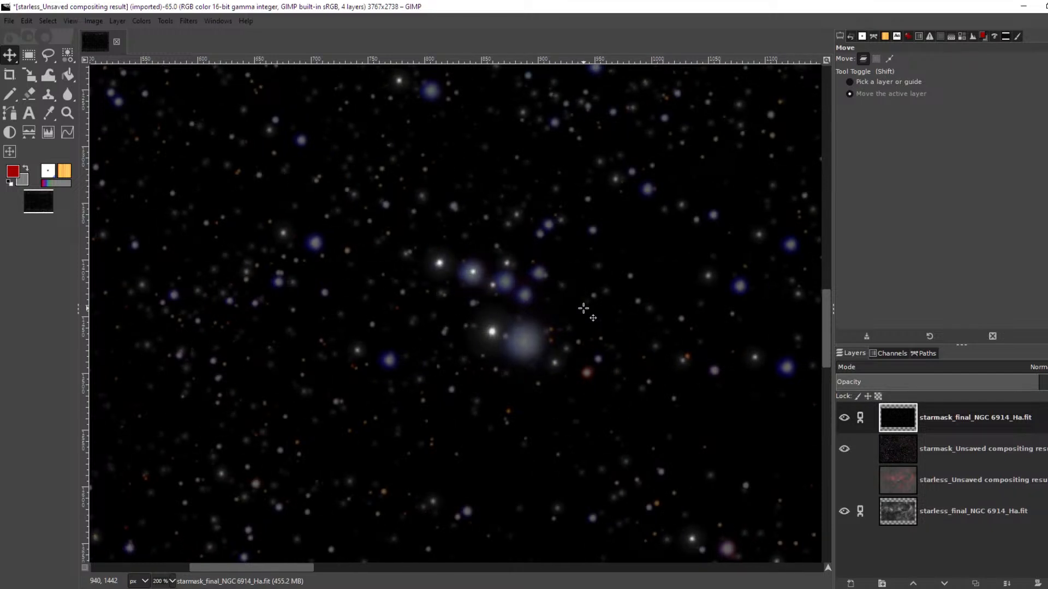
key("Right")
key("Right")
key("Right")
key("Right")
key("Right")
key("Right")
key("Right")
key("Right")
key("Right")
key("Right")
key("Right")
key("Right")
key("Right")
key("Right")
key("Right")
key("Right")
key("Right")
key("Right")
key("Right")
key("Right")
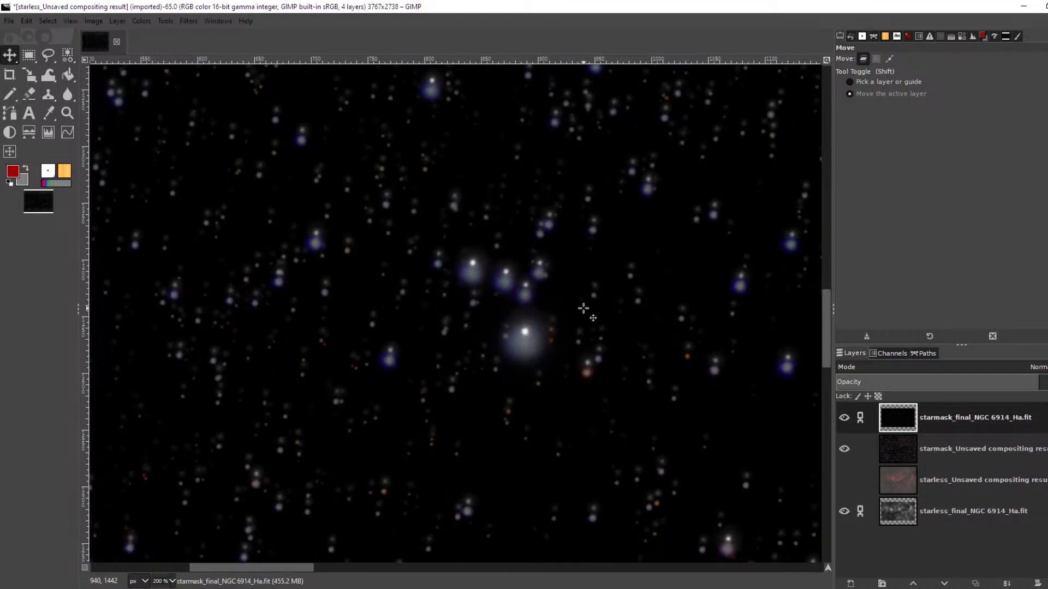
key("Down")
key("Down")
key("Down")
key("Down")
key("Down")
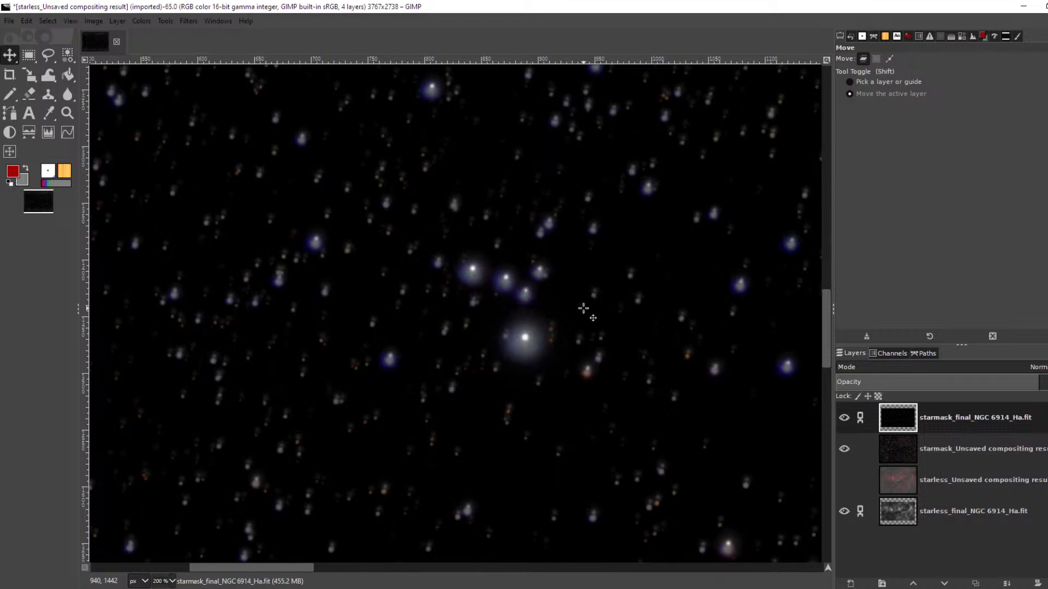
key("Down")
key("Down")
key("Down")
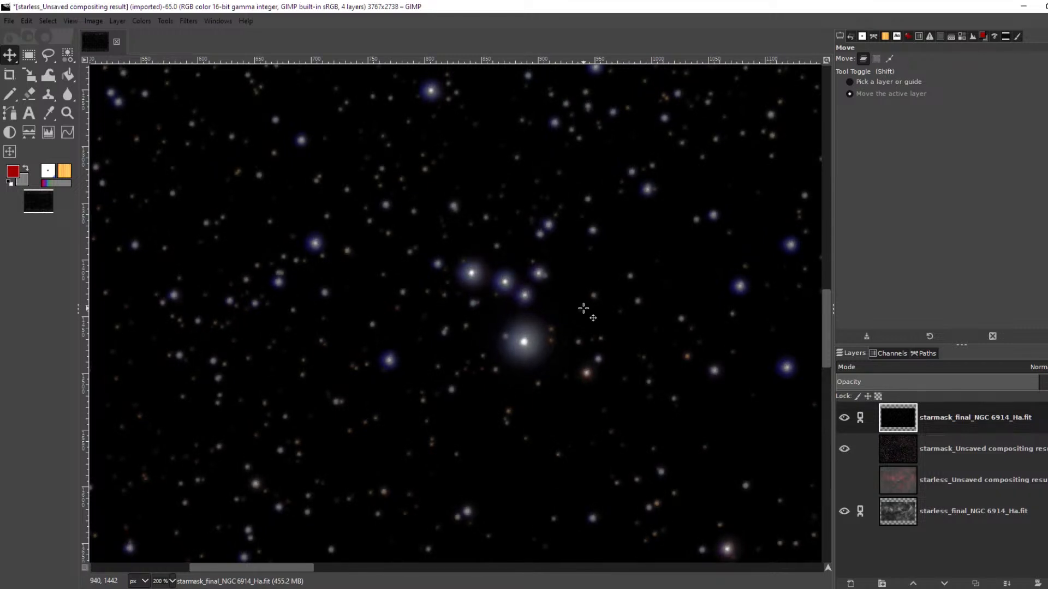
key("Right")
key("Right")
key("Right")
- Hide the starmask_Unsaved compositing result layer and set the Ha starmask layer's blend mode to Screen over the Ha starless layer
scroll(559, 302, "down", 9)
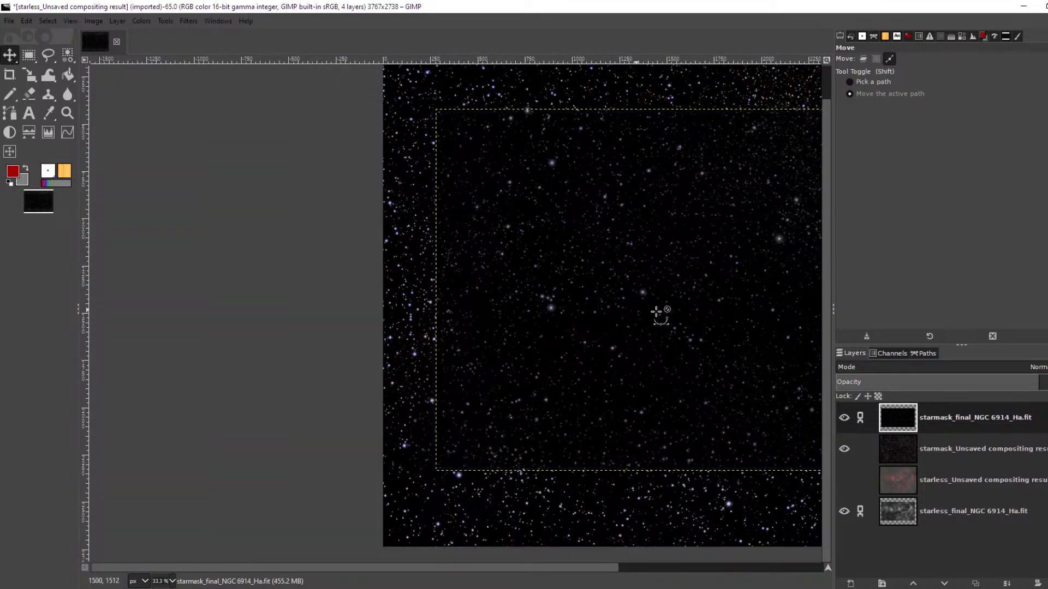
scroll(704, 334, "up", 4)
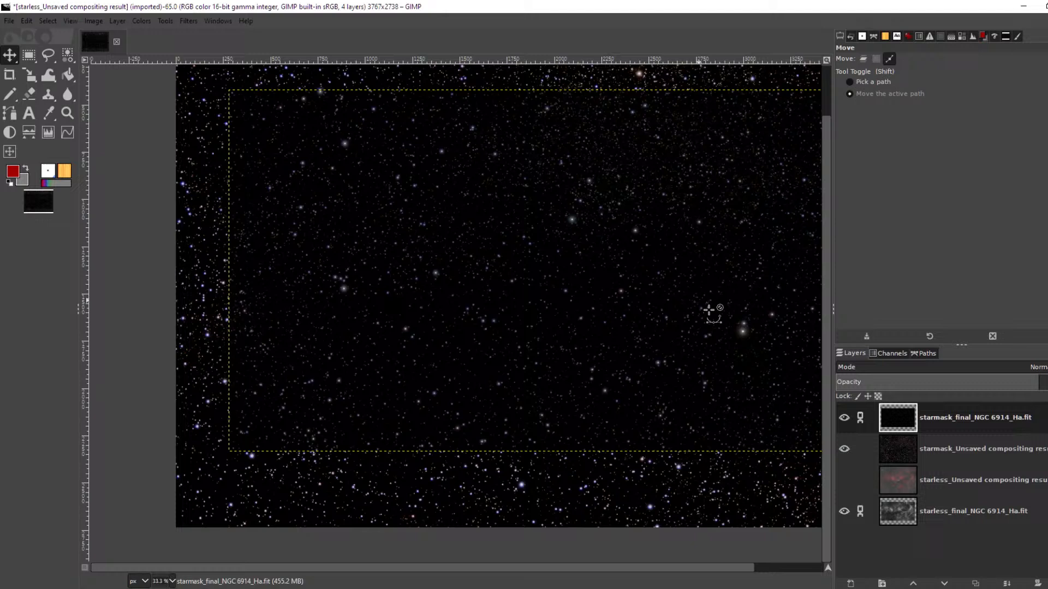
left_click(843, 448)
left_click(844, 418)
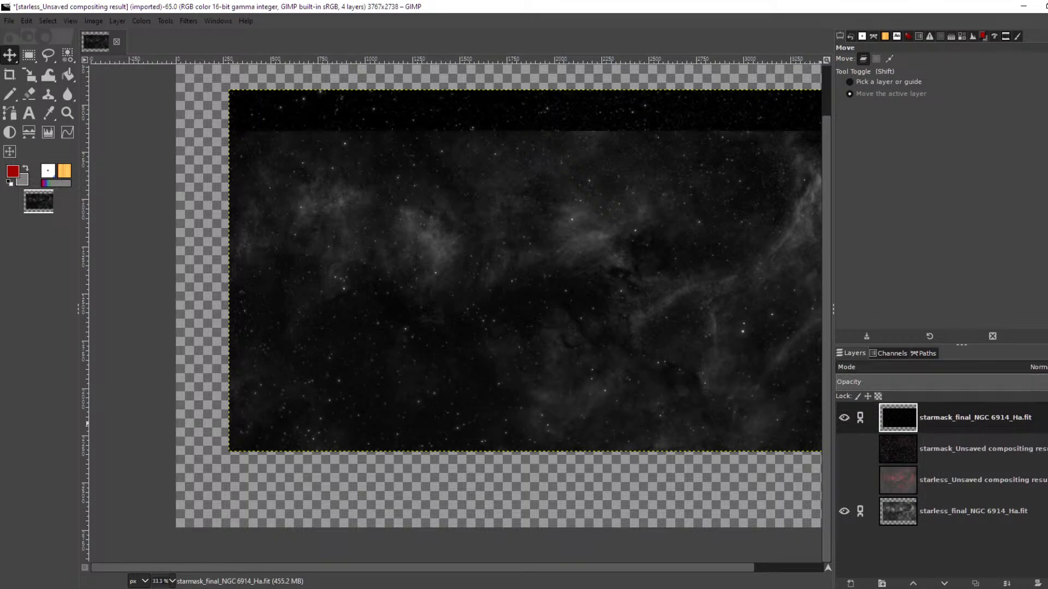
left_click(1033, 367)
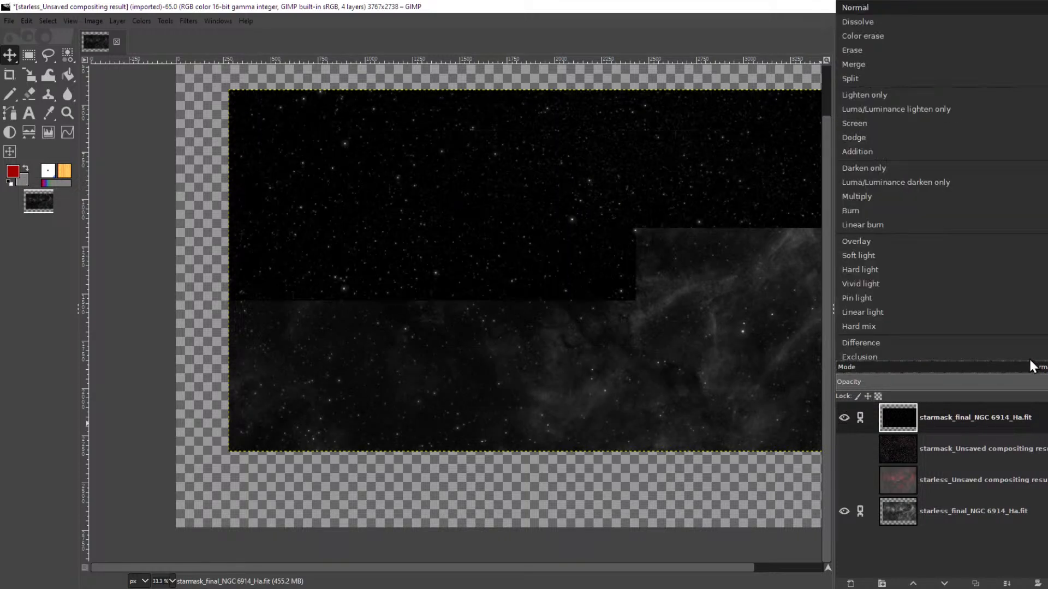
left_click(919, 125)
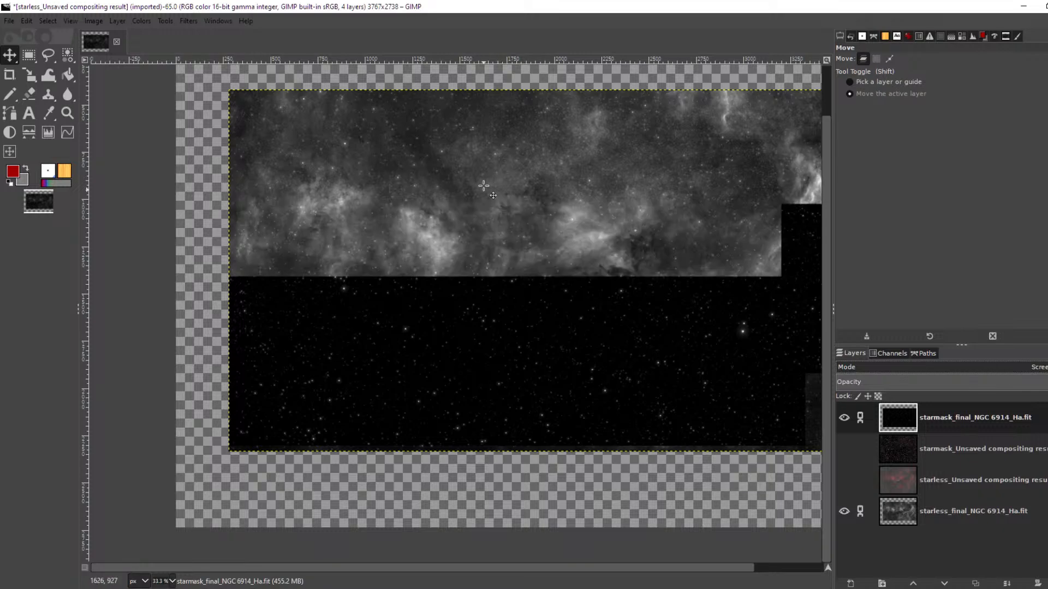
- Examine several stars across the Ha composite at close range to check how they blend with the nebula background
scroll(590, 243, "up", 4)
scroll(612, 247, "down", 5)
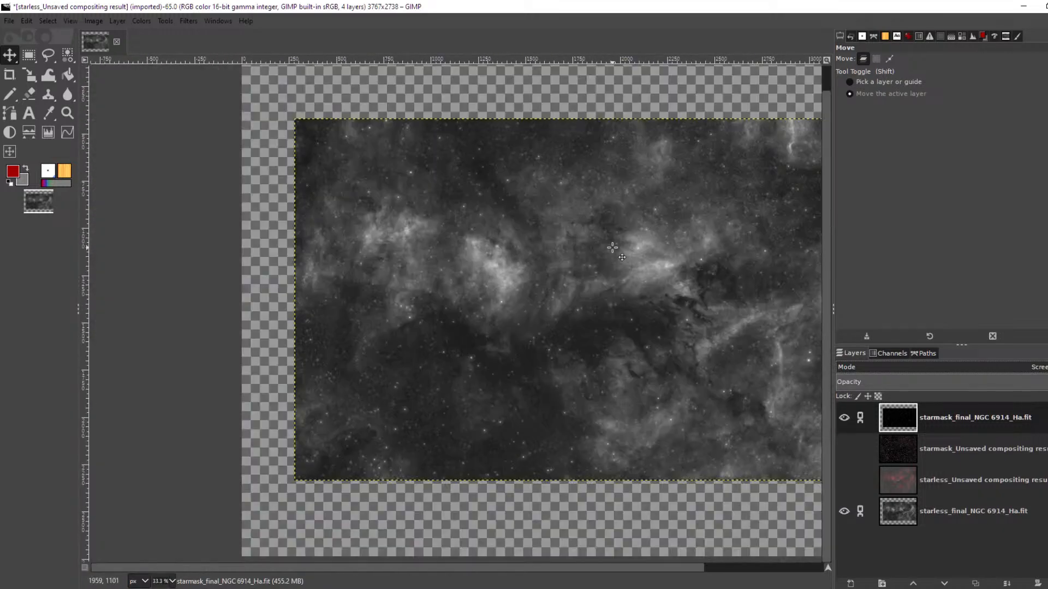
scroll(732, 267, "up", 2)
scroll(701, 260, "up", 3)
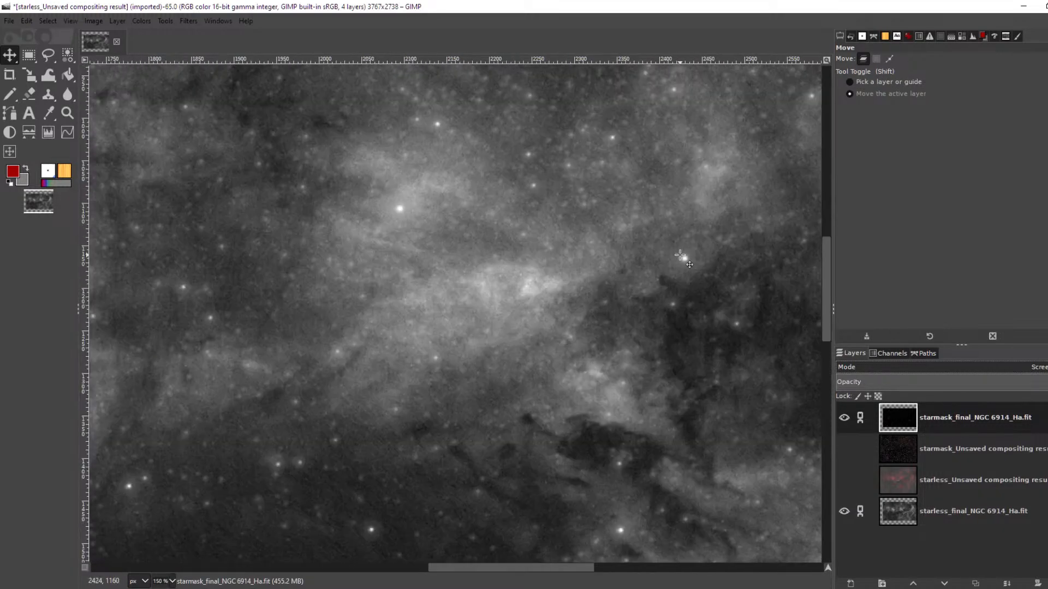
scroll(683, 257, "down", 3)
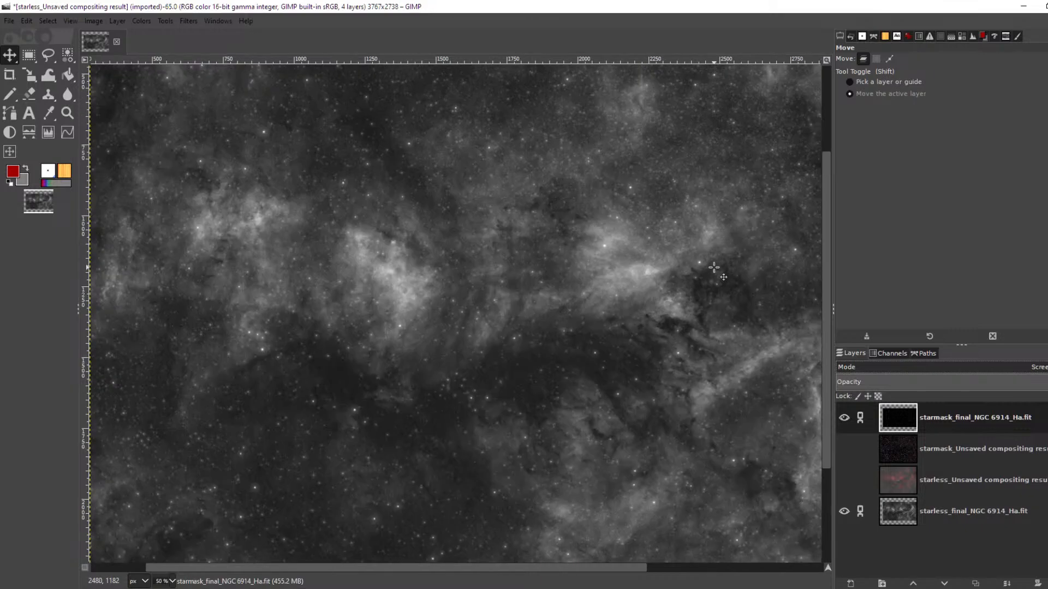
scroll(450, 434, "up", 5)
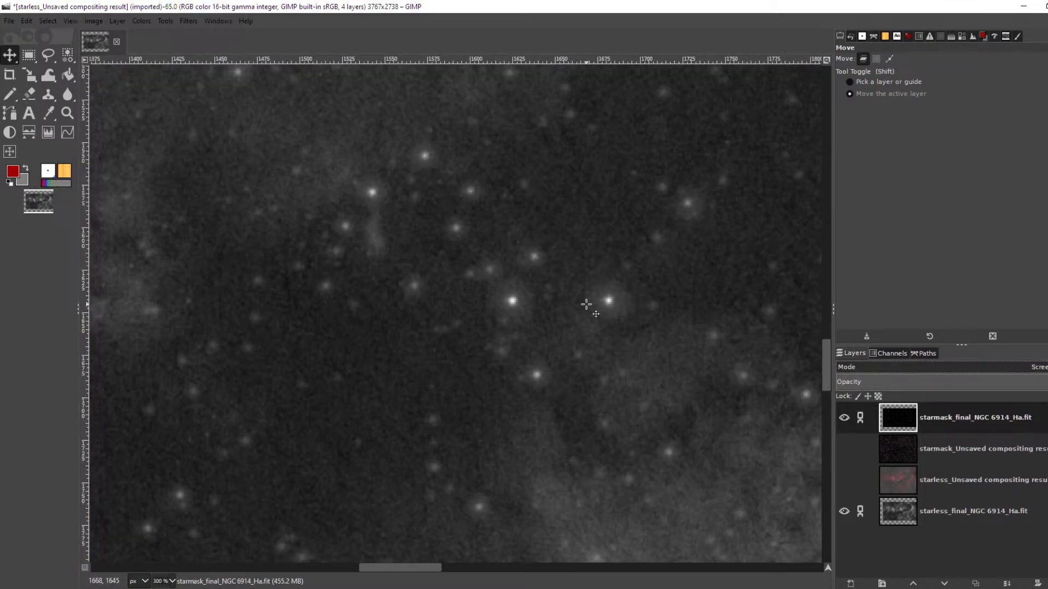
scroll(612, 295, "up", 2)
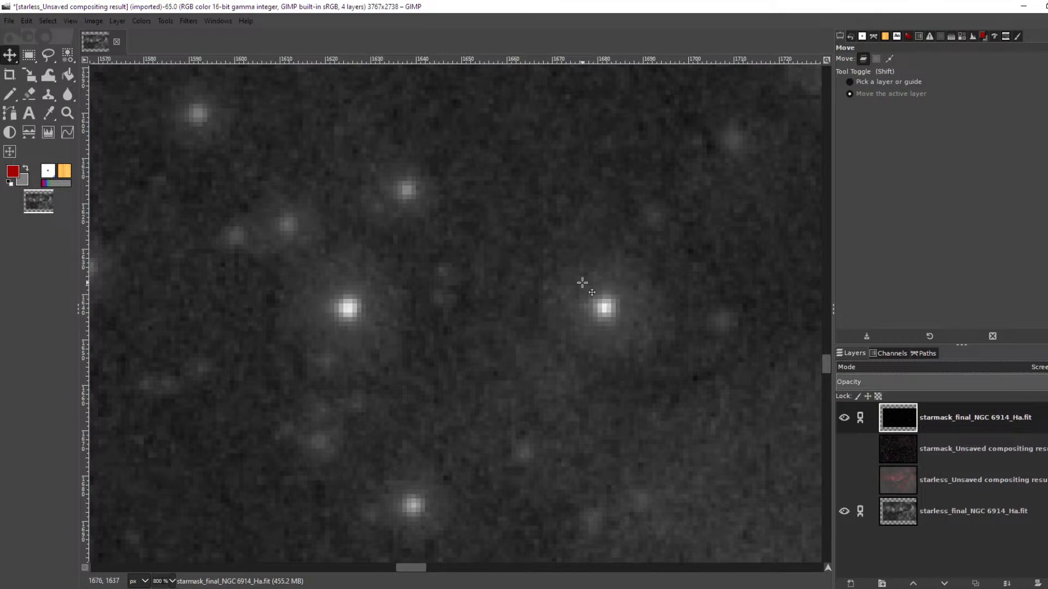
scroll(642, 304, "down", 4)
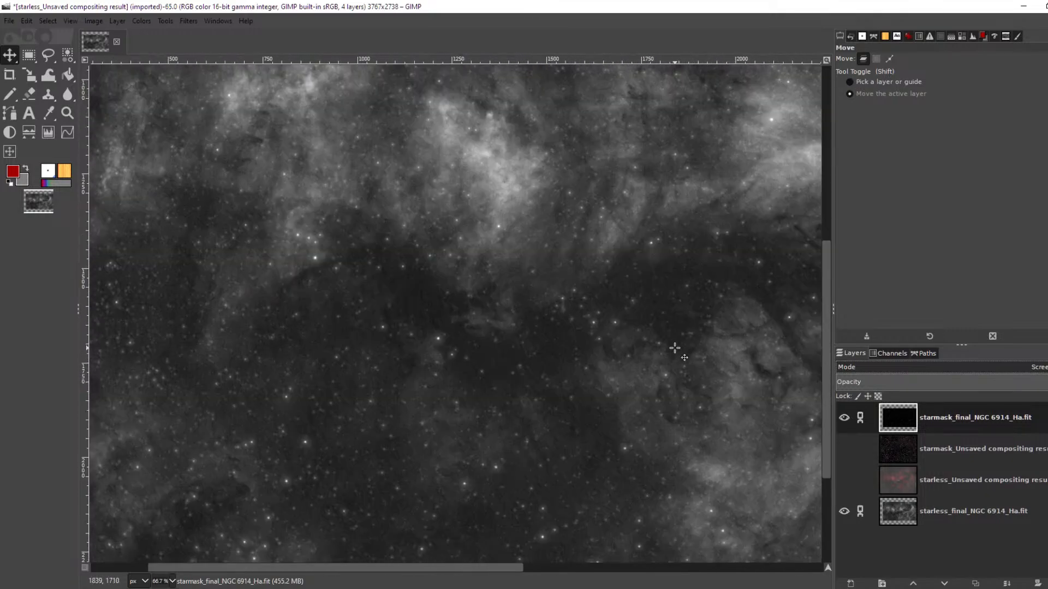
scroll(669, 333, "up", 3)
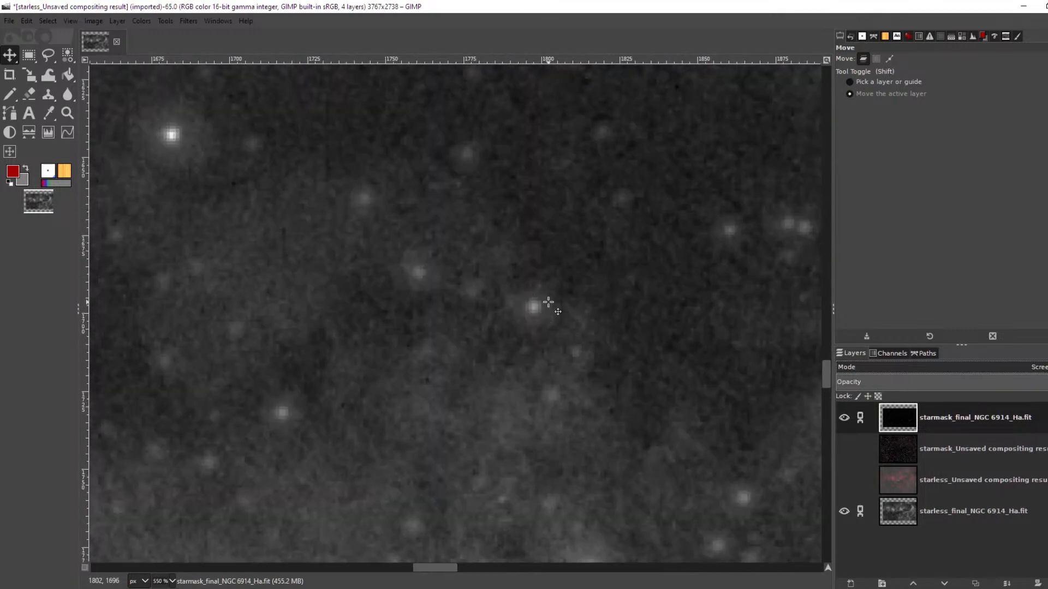
scroll(551, 312, "down", 10)
scroll(552, 311, "up", 5)
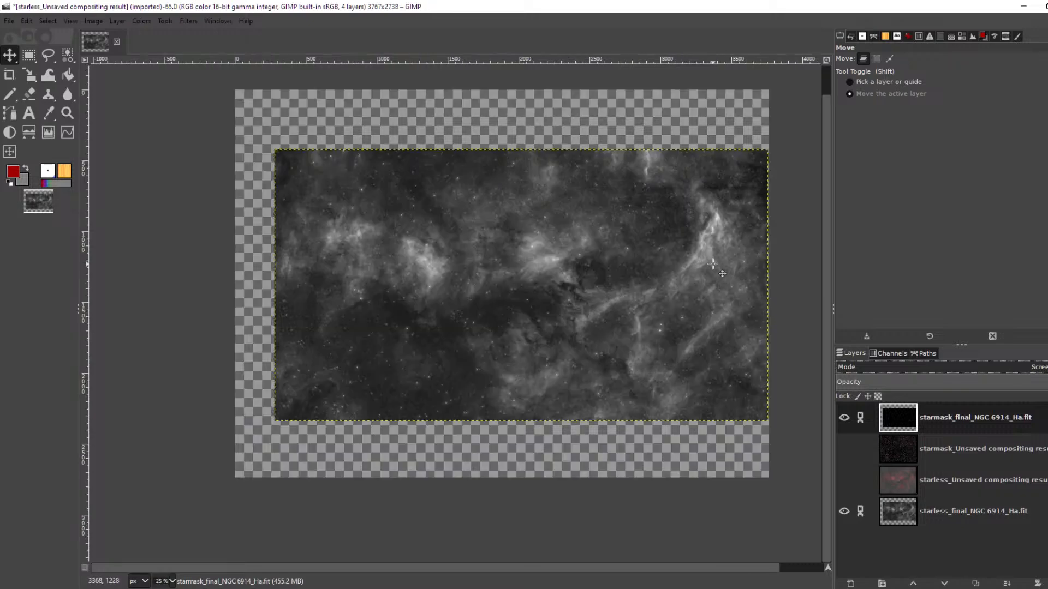
scroll(672, 350, "up", 6)
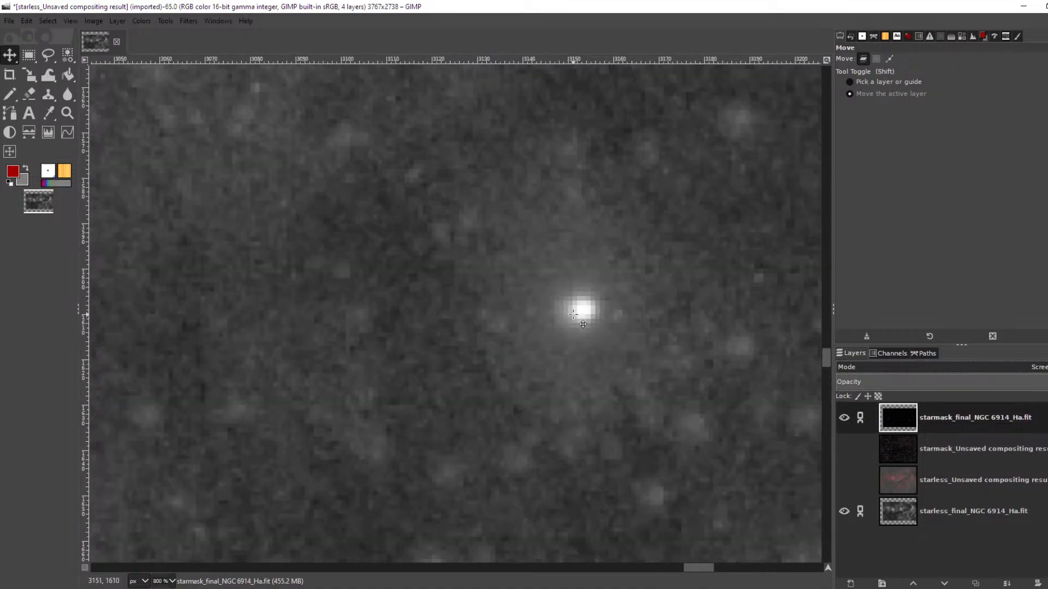
scroll(573, 314, "down", 10)
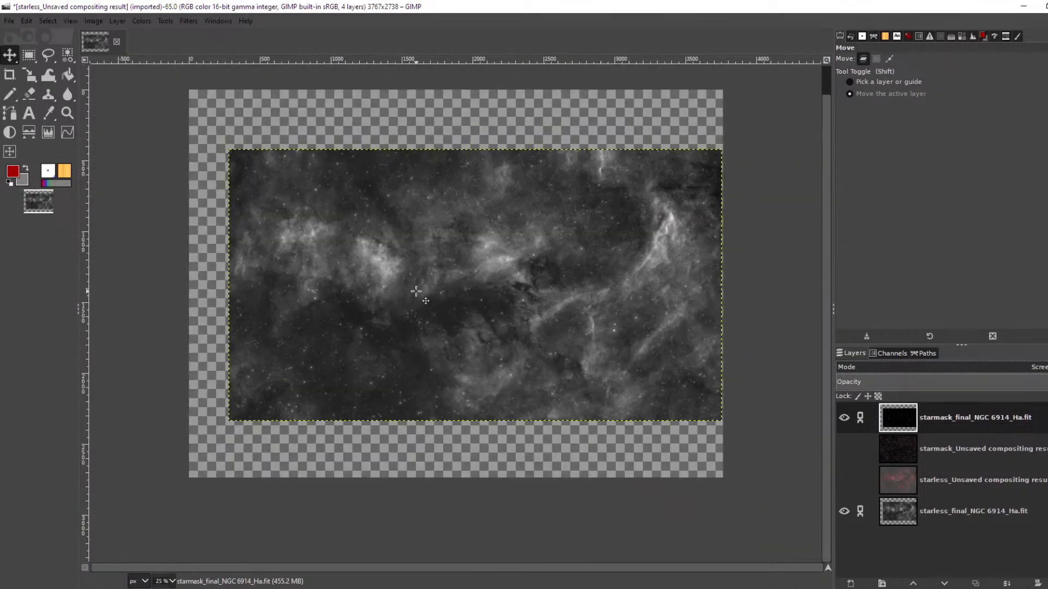
scroll(416, 292, "up", 3)
scroll(416, 292, "down", 2)
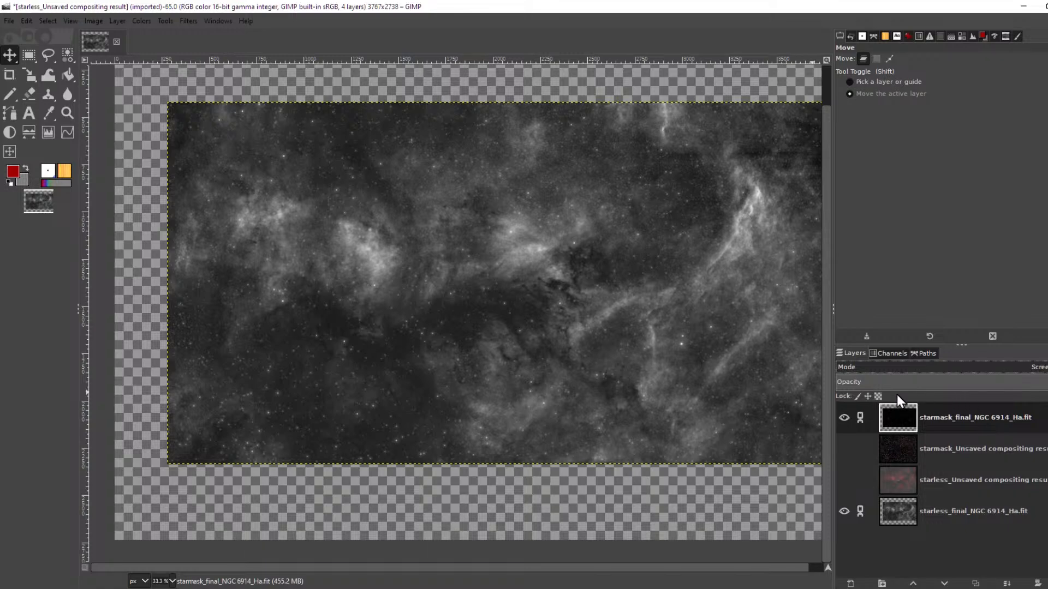
scroll(702, 200, "up", 5)
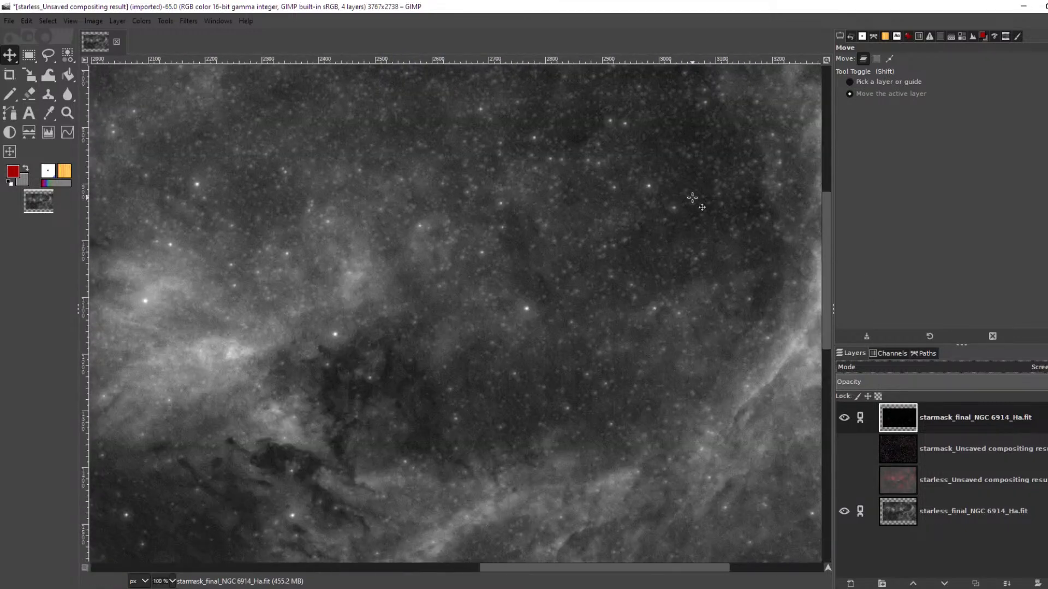
scroll(599, 248, "up", 3)
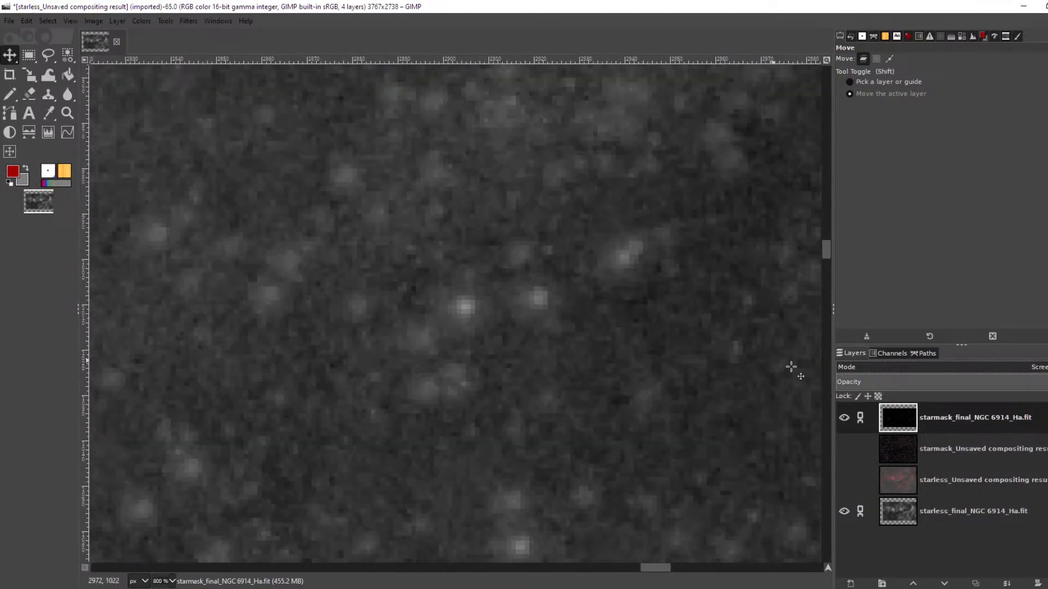
- Raise the starless_final_NGC 6914_Ha.fit layer two positions so it sits directly beneath the Ha starmask layer
left_click(952, 518)
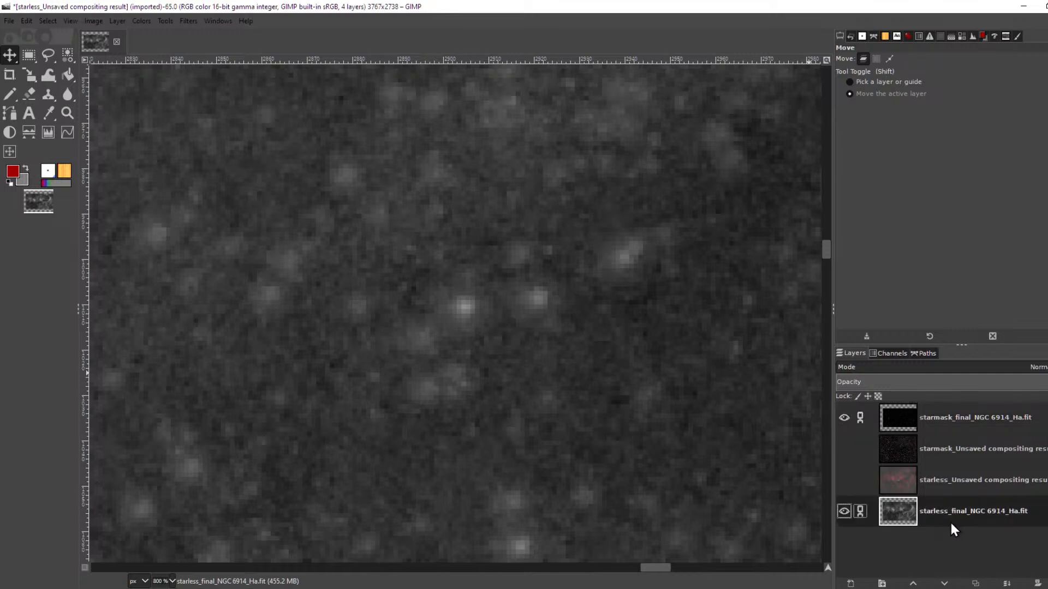
left_click(913, 583)
left_click(911, 584)
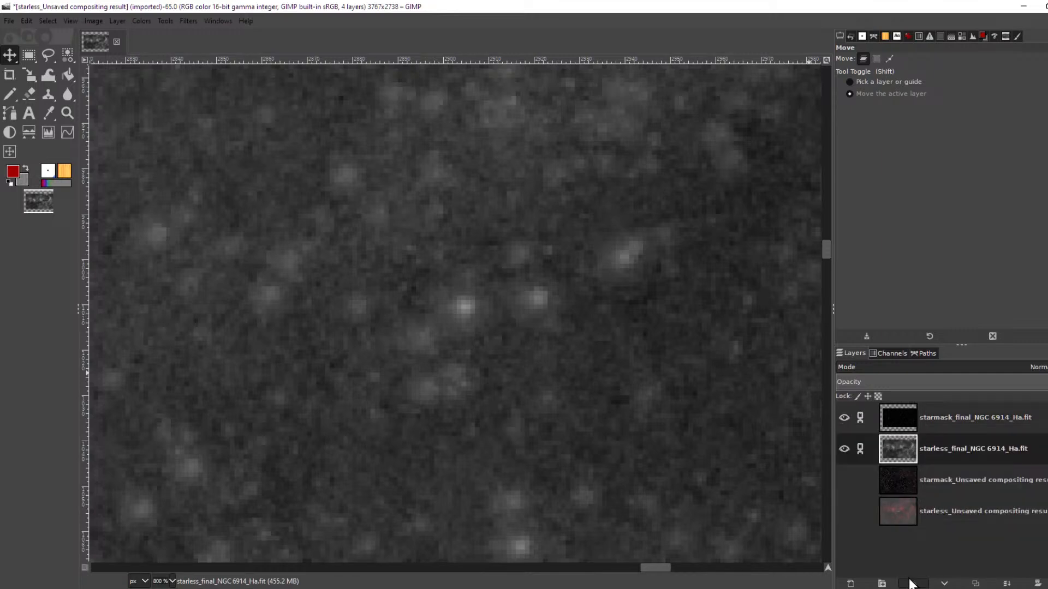
- Try brightening the stars of the Ha starmask layer with Levels by lowering the white input level
left_click(1009, 418)
scroll(549, 297, "down", 6)
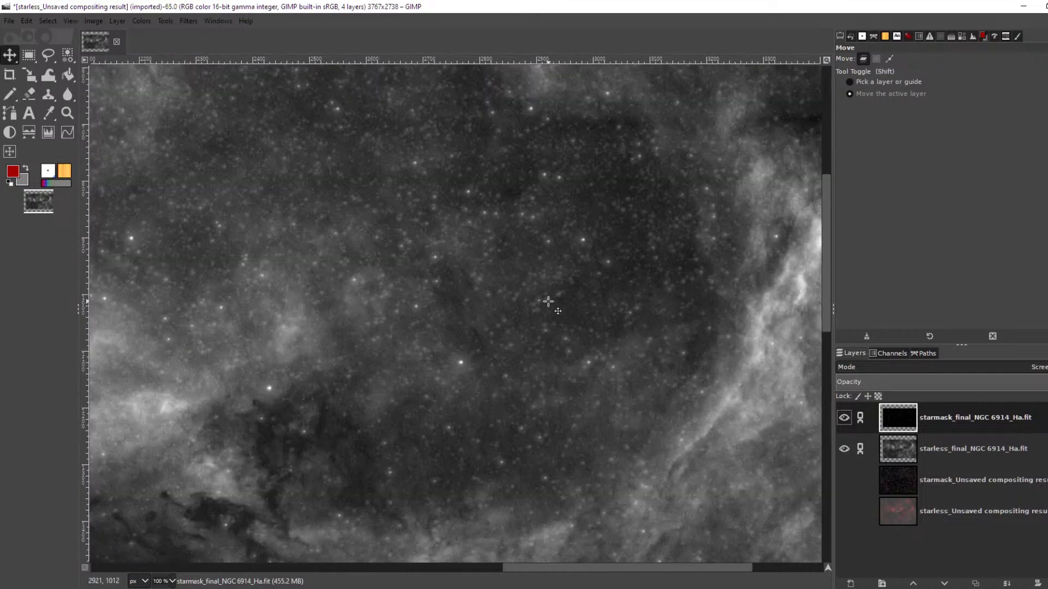
left_click(141, 21)
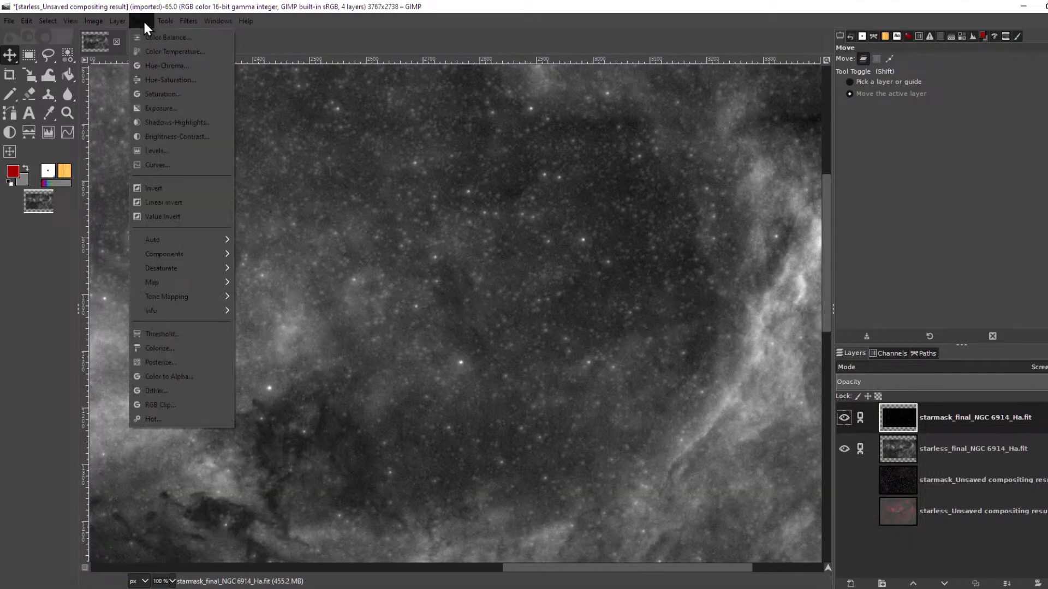
left_click(186, 146)
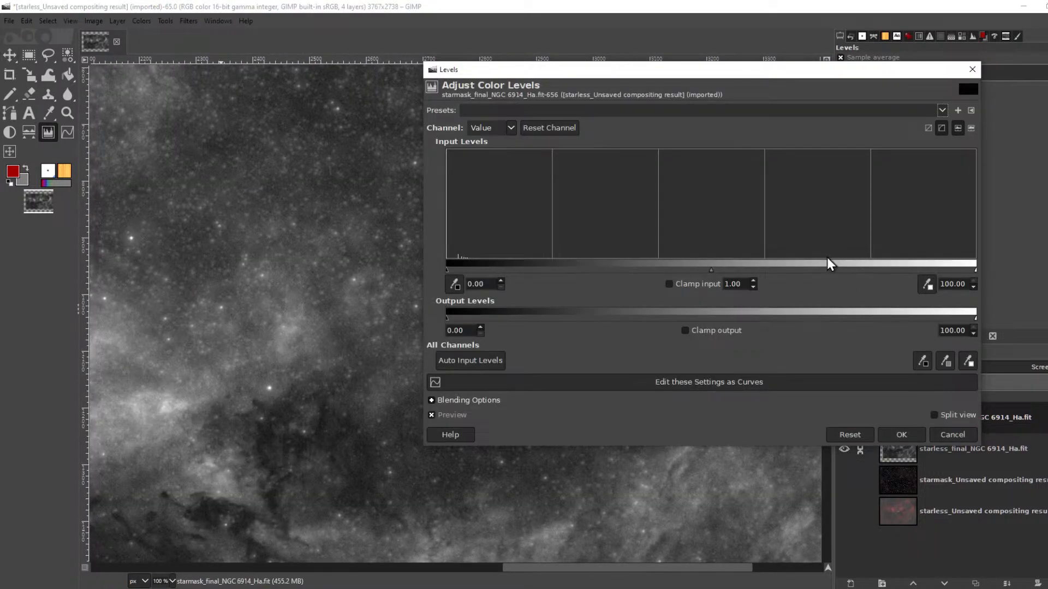
mouse_move(975, 269)
left_mouse_down()
mouse_move(599, 276)
mouse_move(993, 306)
left_mouse_up()
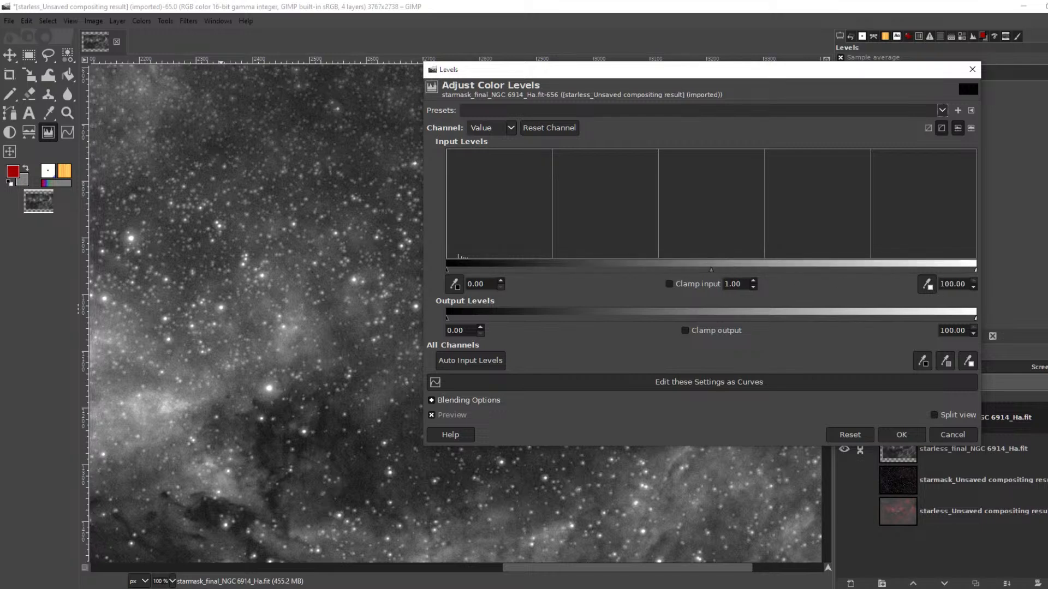
left_click(937, 435)
scroll(573, 328, "down", 3)
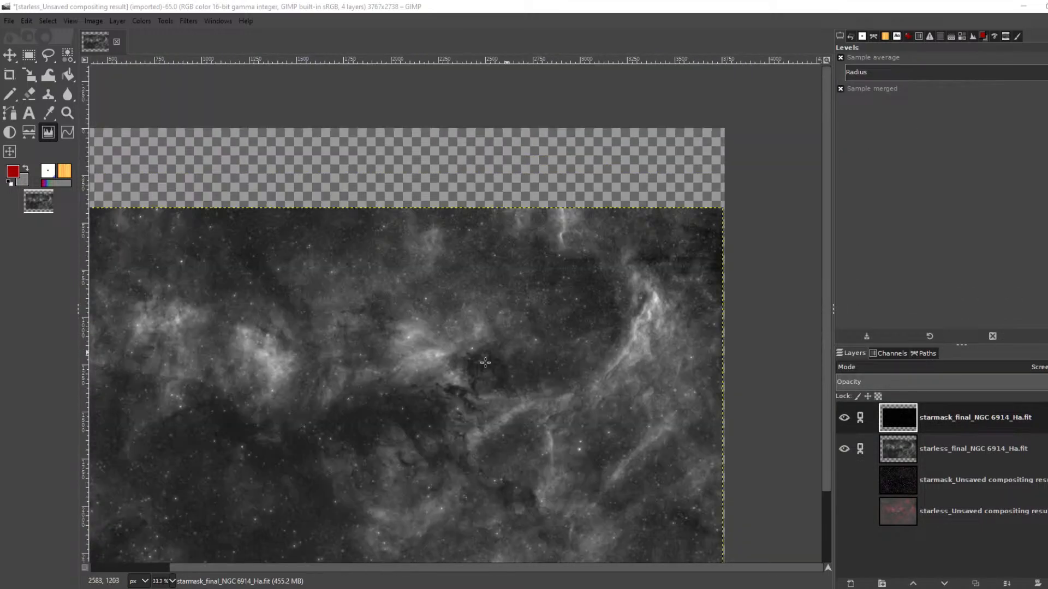
scroll(485, 362, "down", 1)
scroll(421, 428, "up", 4)
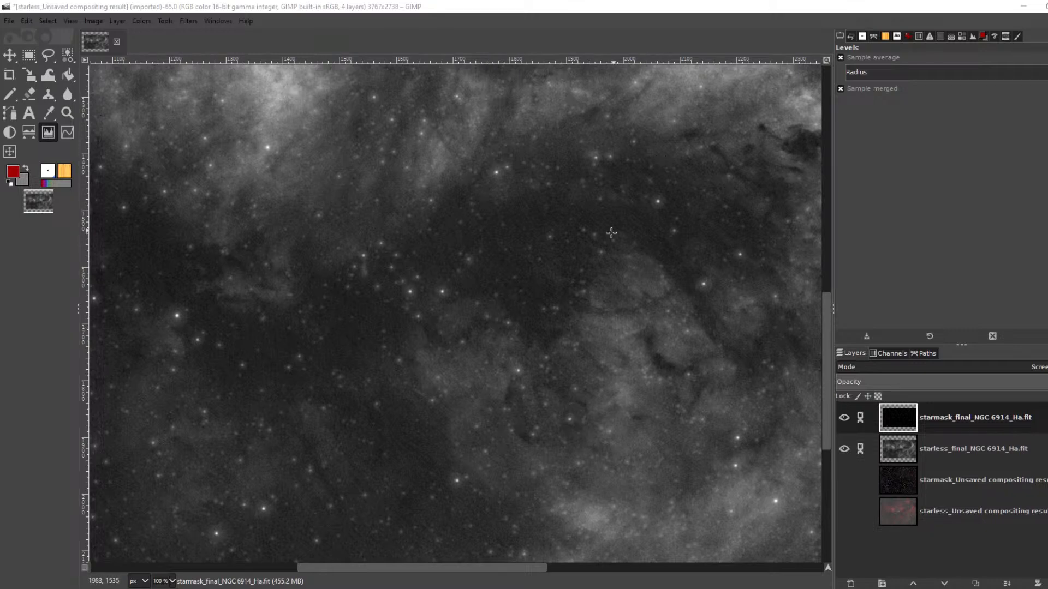
left_click_drag(598, 153, 343, 400)
left_click_drag(624, 216, 625, 181)
- Select the rectangular area covered by the Ha layers, 3468 × 1904 px starting at position 284, 424
scroll(496, 263, "down", 4)
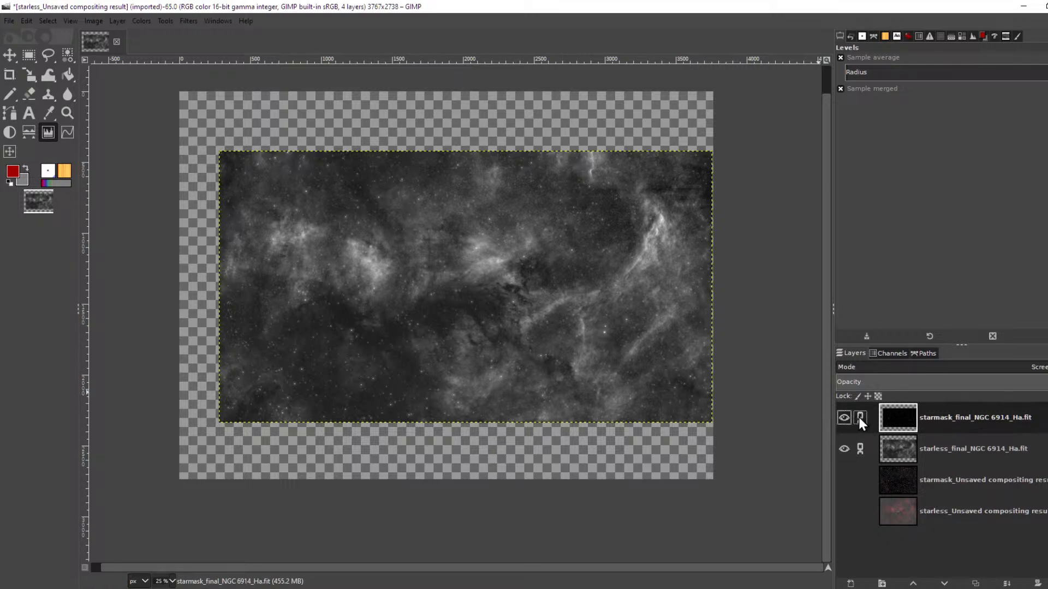
key("r")
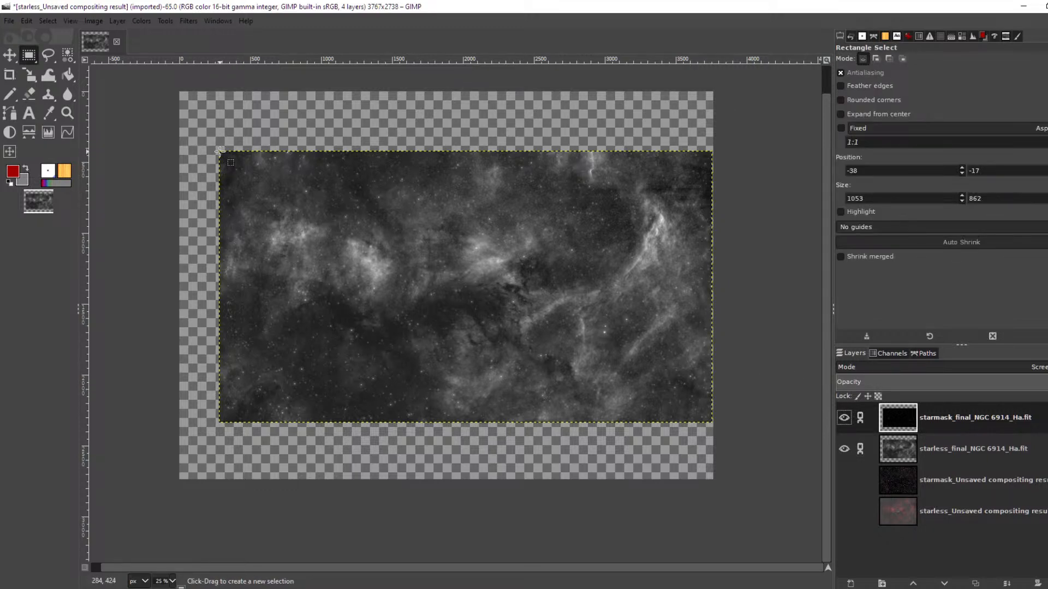
left_click_drag(218, 151, 712, 422)
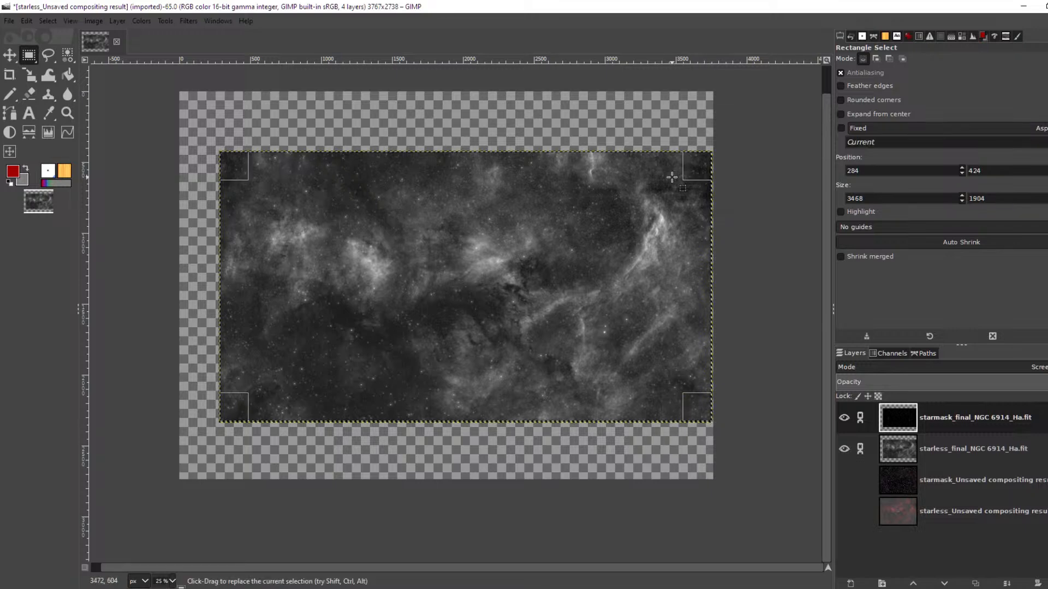
- Extend the rectangular selection to 3472 × 1907 px starting at position 284, 421 and crop the image to it
scroll(702, 144, "up", 4)
left_click_drag(733, 191, 736, 189)
left_click(96, 20)
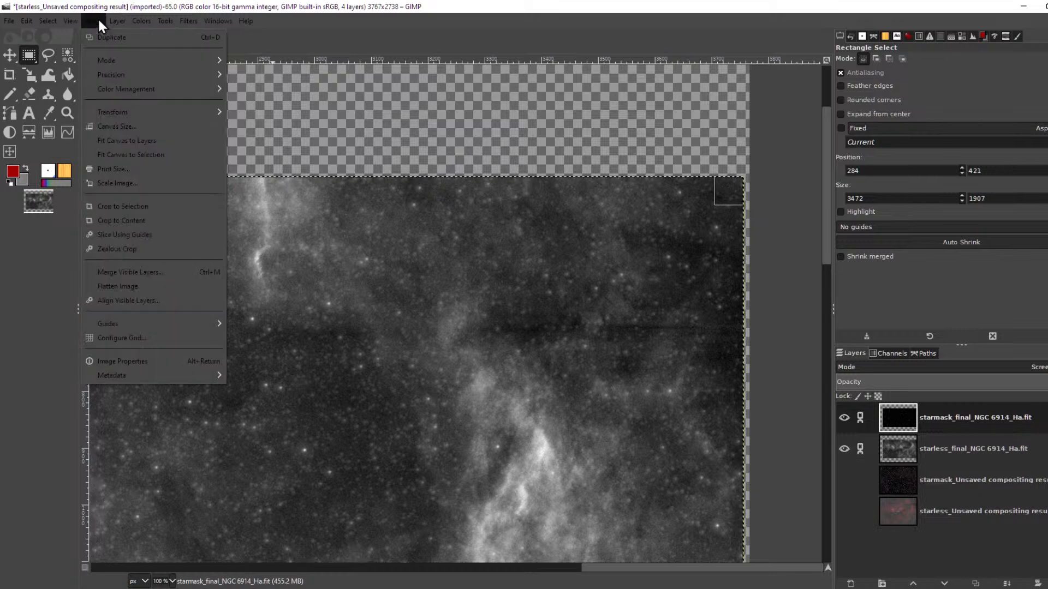
left_click(151, 210)
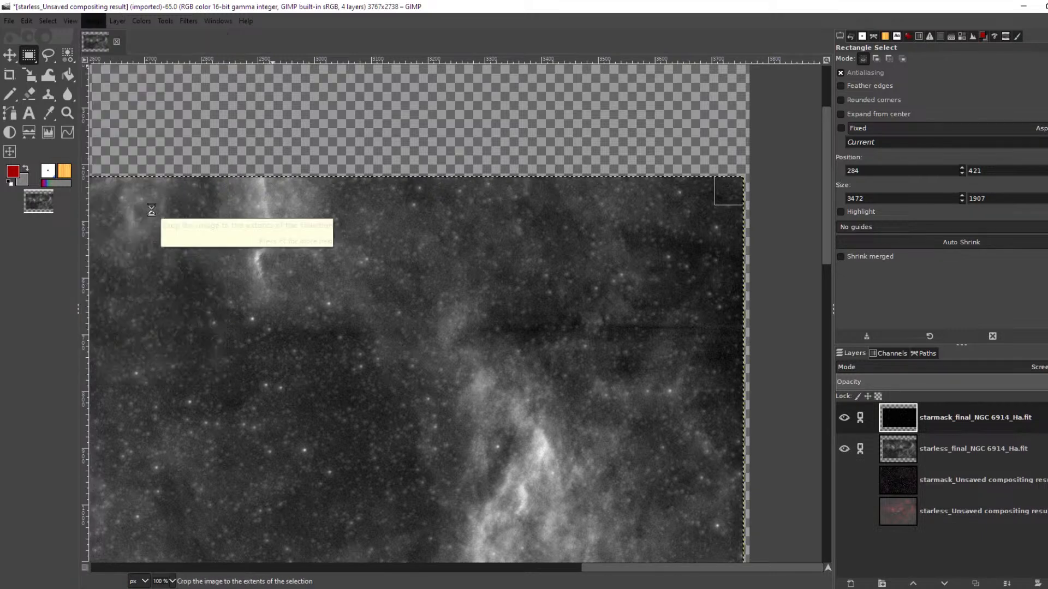
scroll(311, 325, "down", 5, "ctrl")
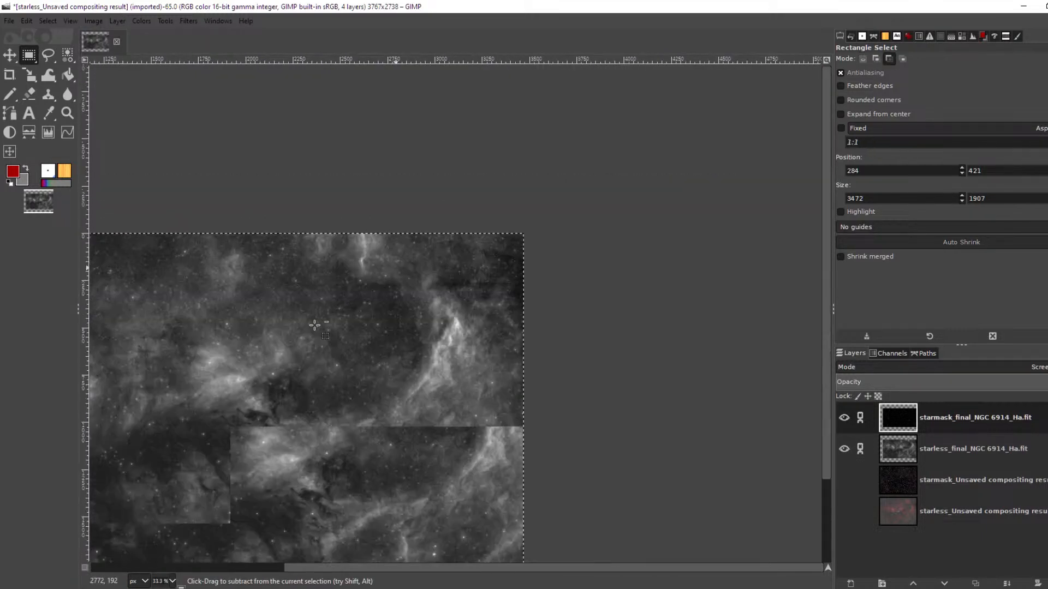
scroll(159, 413, "up", 3, "ctrl")
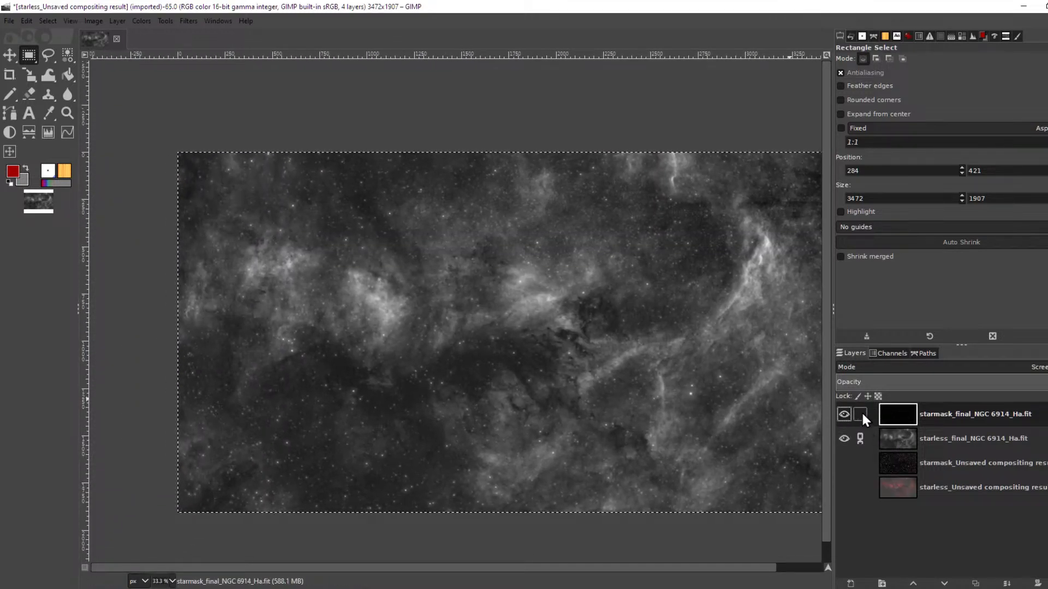
- Unlink the Ha layers, then raise the starless_Unsaved compositing result layer to the top of the stack and make it visible
left_click(859, 437)
left_click(928, 487)
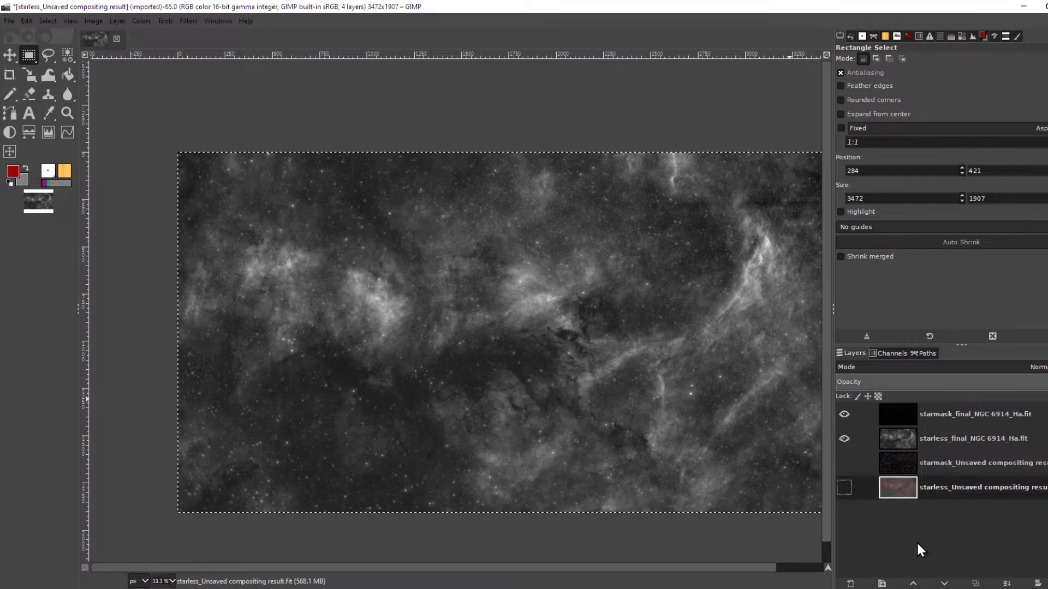
left_click(910, 584)
left_click(911, 584)
left_click(910, 584)
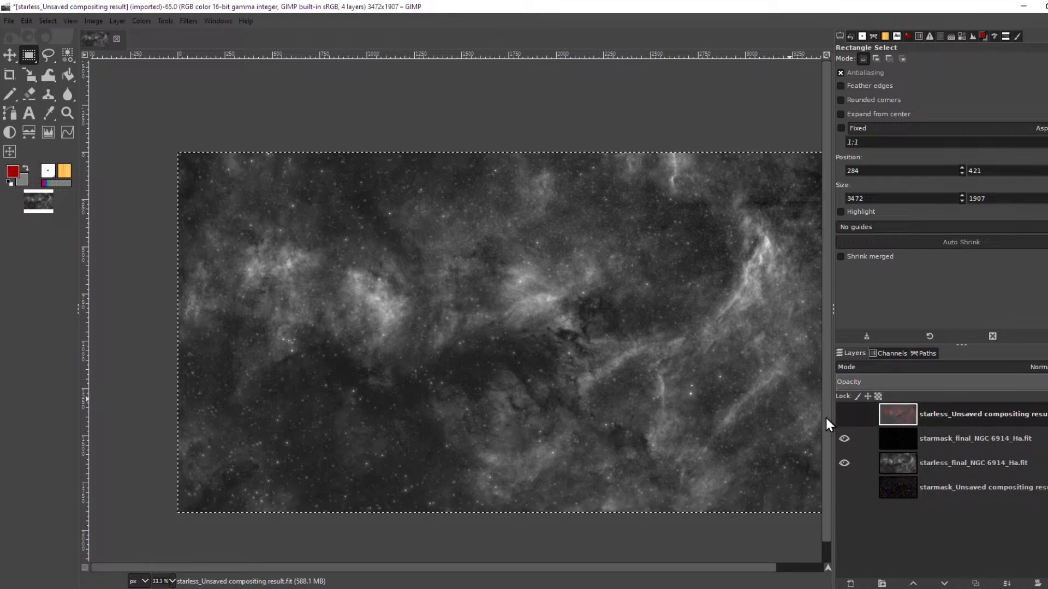
left_click(845, 415)
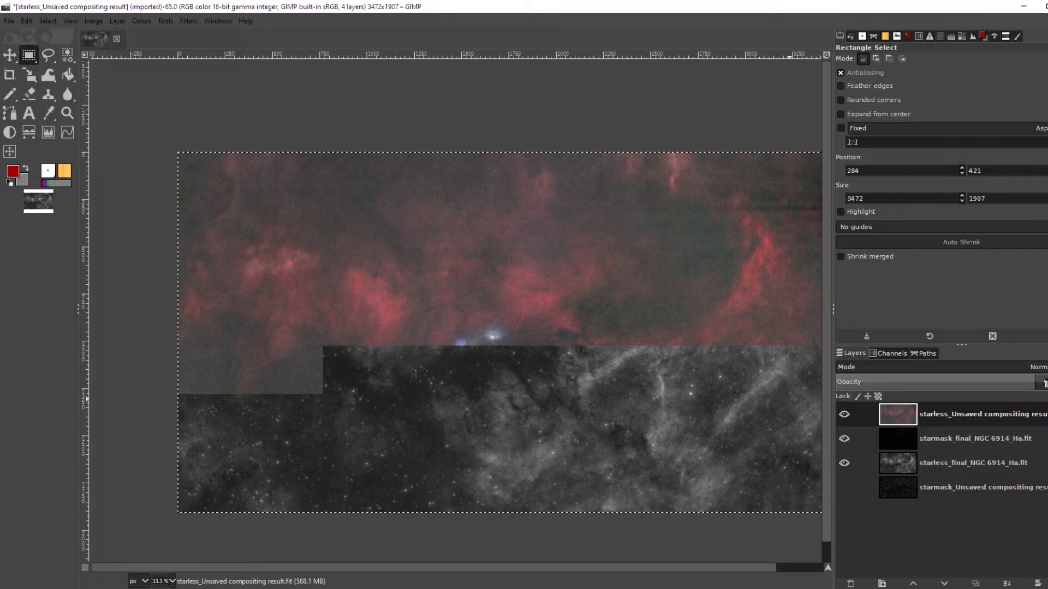
- Set the color starless layer's blend mode to LCh Color and compare the composite with that layer hidden and shown
left_click(1027, 367)
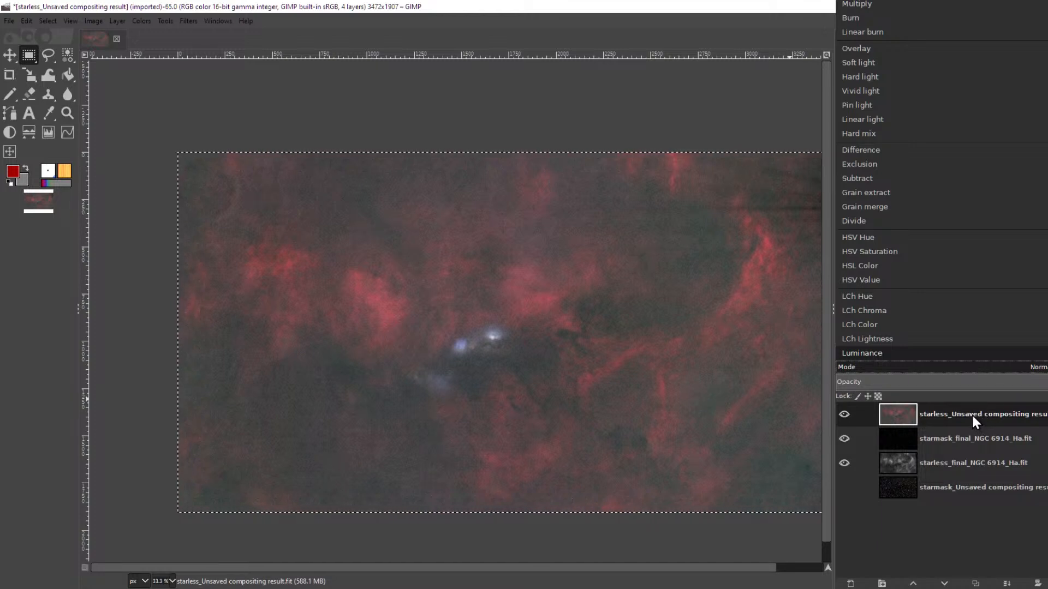
left_click(909, 325)
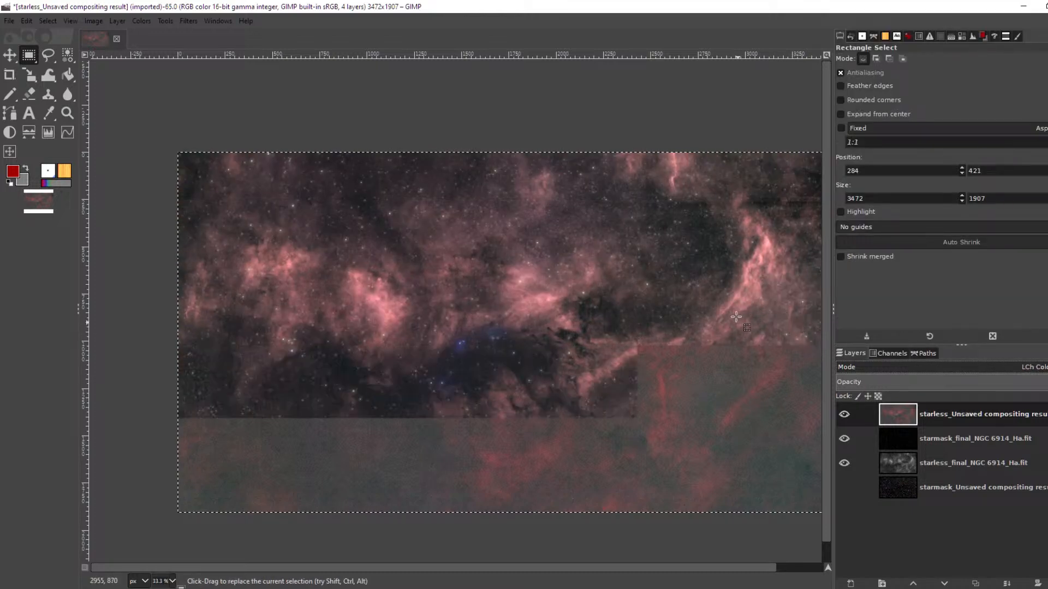
left_click(843, 415)
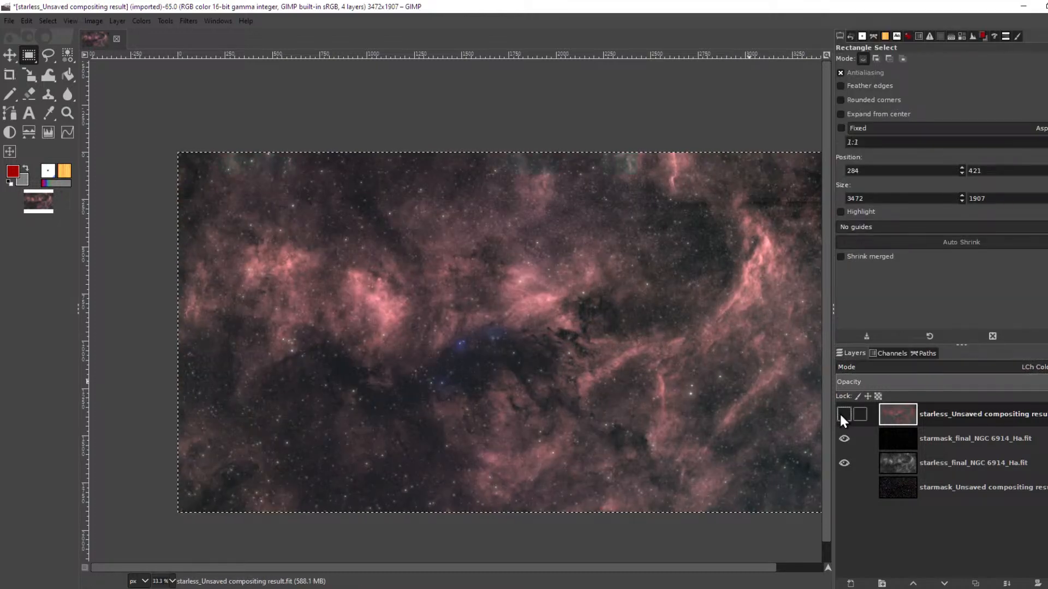
left_click(844, 415)
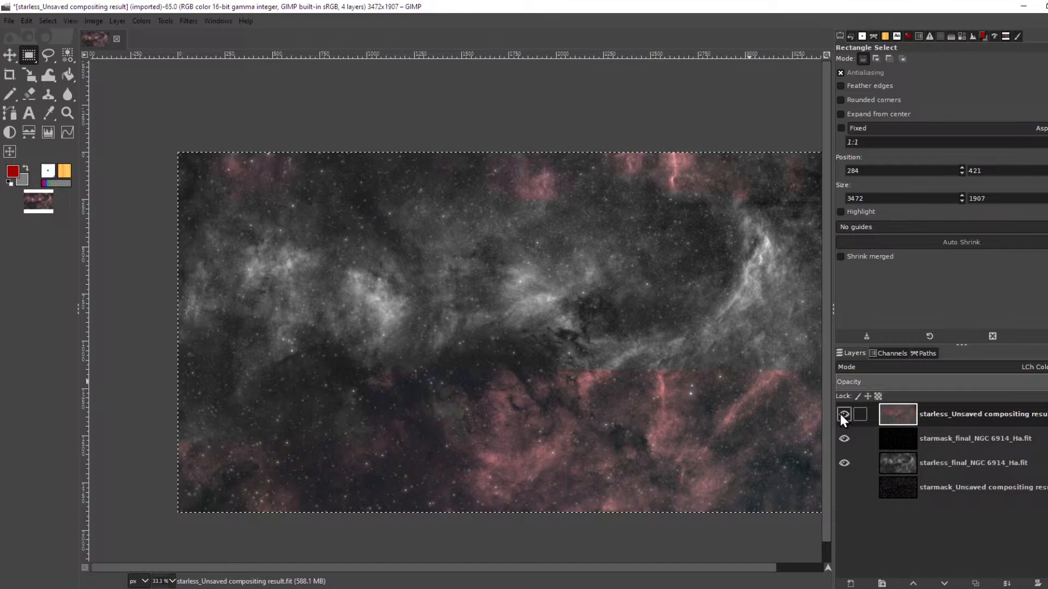
- Examine the nebula, dark lanes, blue reflection areas and stars of the color composite at several magnifications, toggling the color layer to compare
scroll(539, 291, "up", 6)
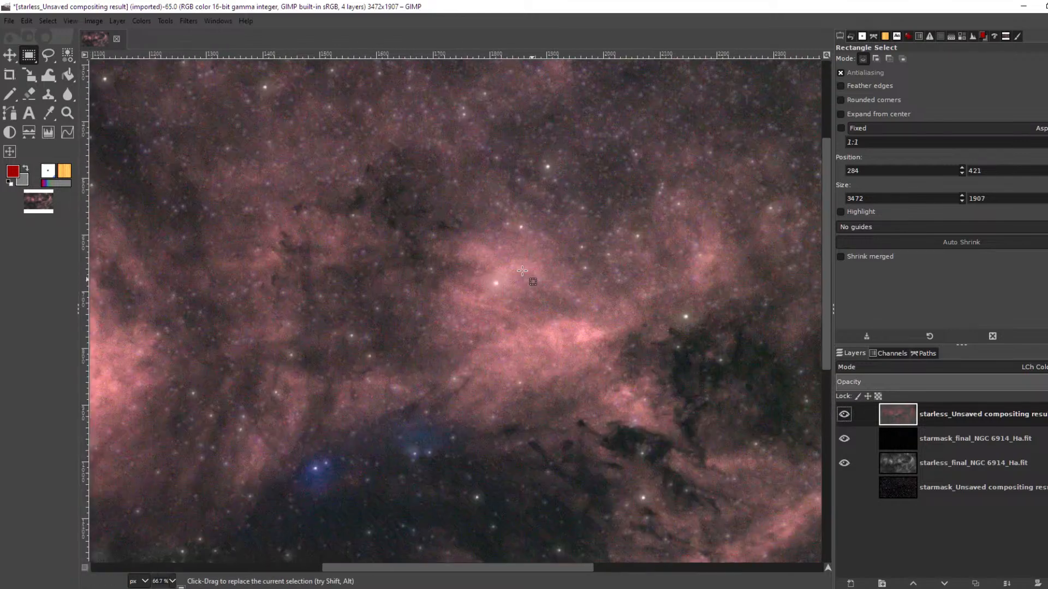
scroll(521, 270, "down", 3)
scroll(519, 270, "down", 3)
scroll(455, 344, "up", 4)
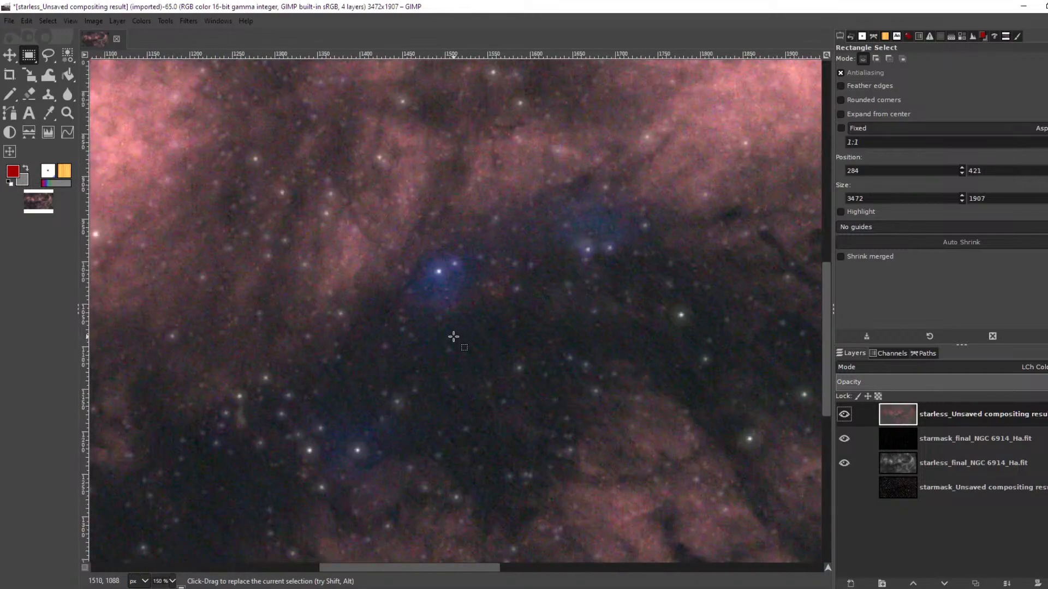
scroll(454, 334, "down", 4)
scroll(445, 327, "up", 2)
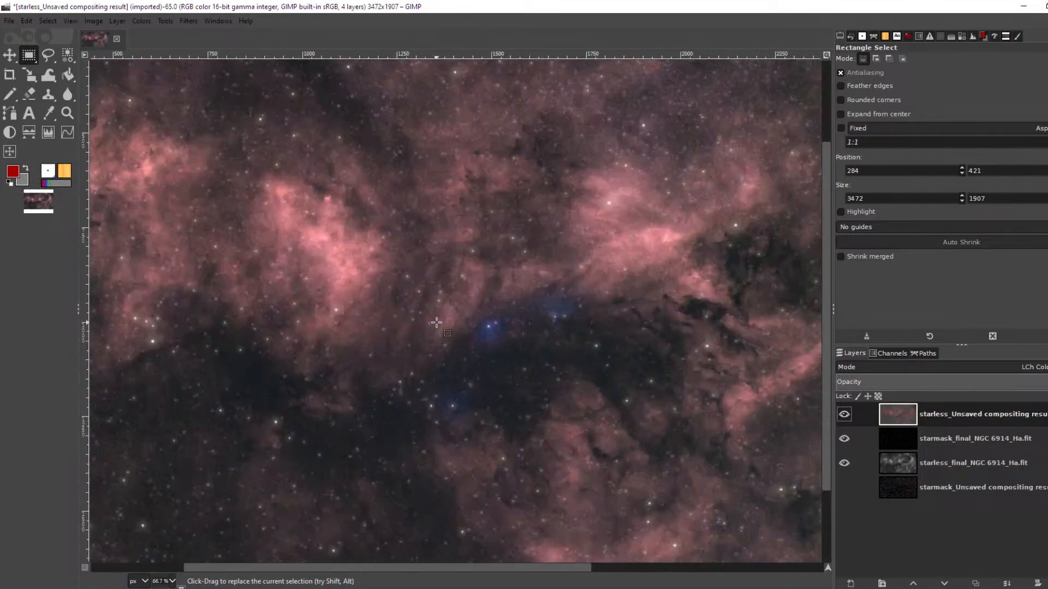
scroll(437, 323, "up", 3)
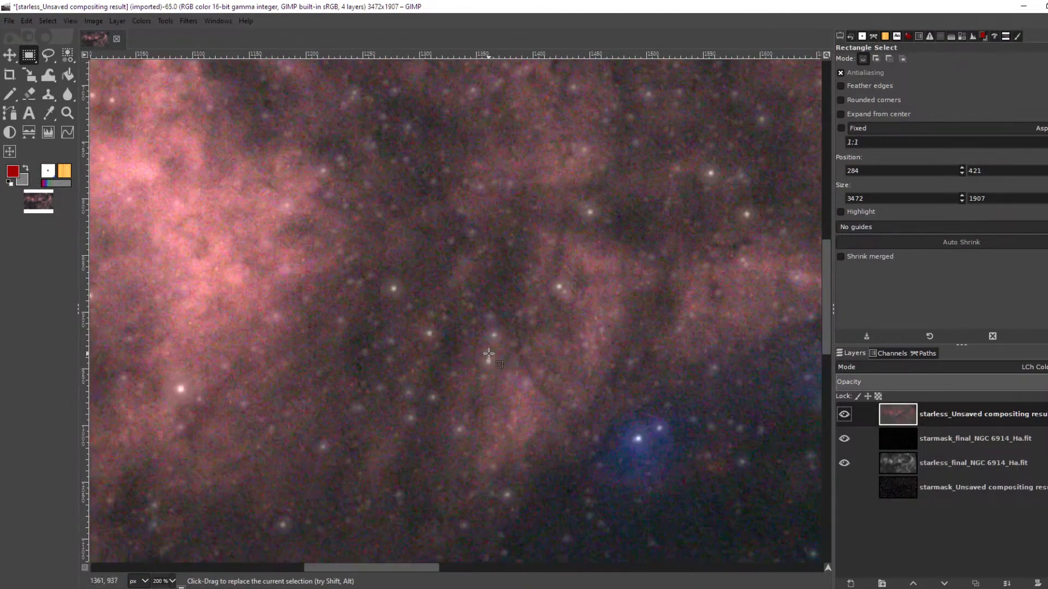
scroll(489, 355, "down", 7)
scroll(548, 379, "up", 4)
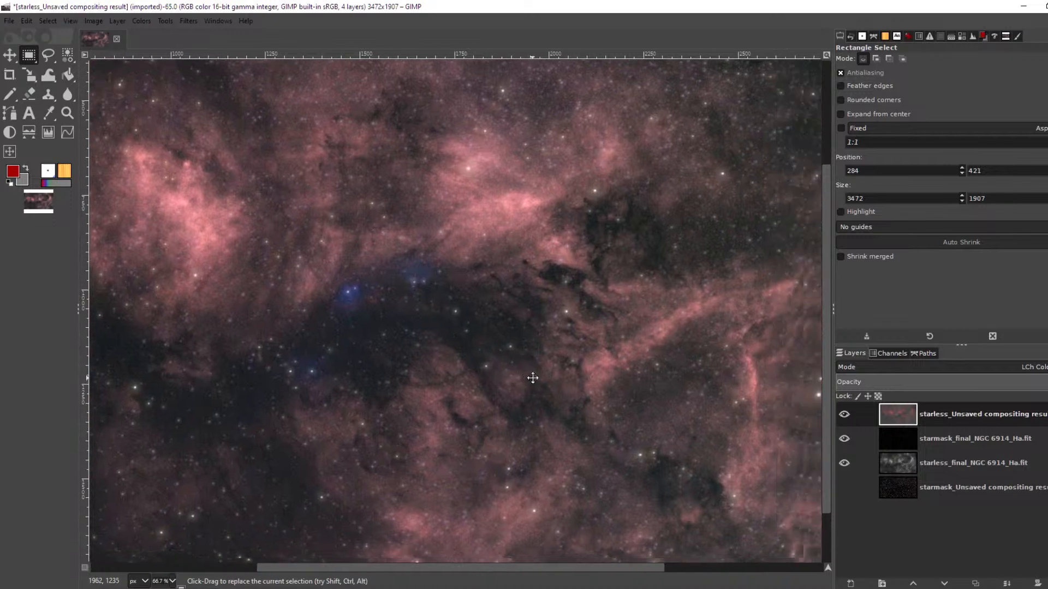
scroll(612, 379, "up", 3)
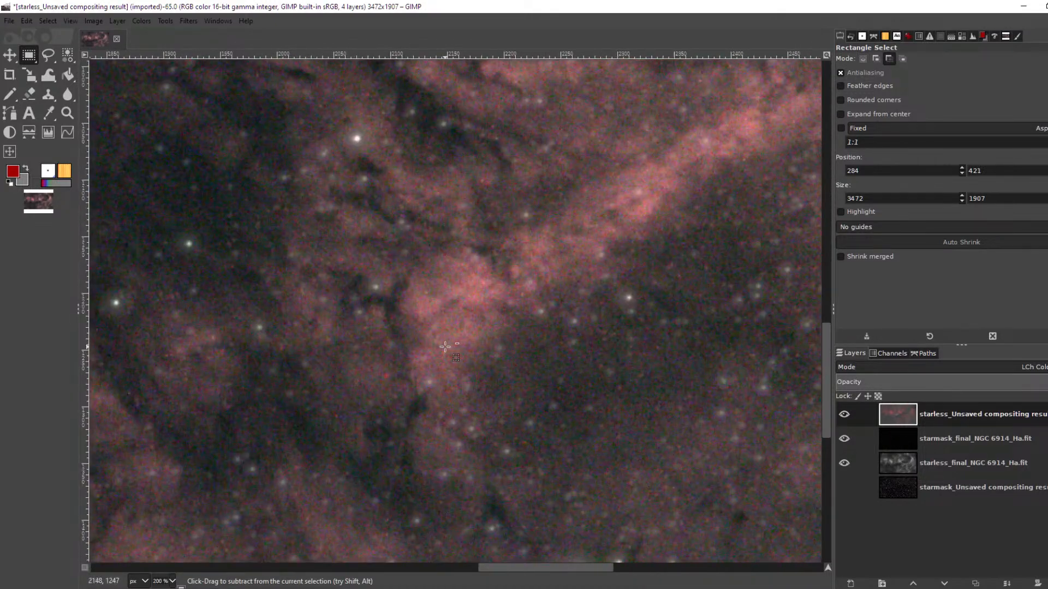
left_click_drag(446, 347, 648, 370)
scroll(537, 310, "down", 2)
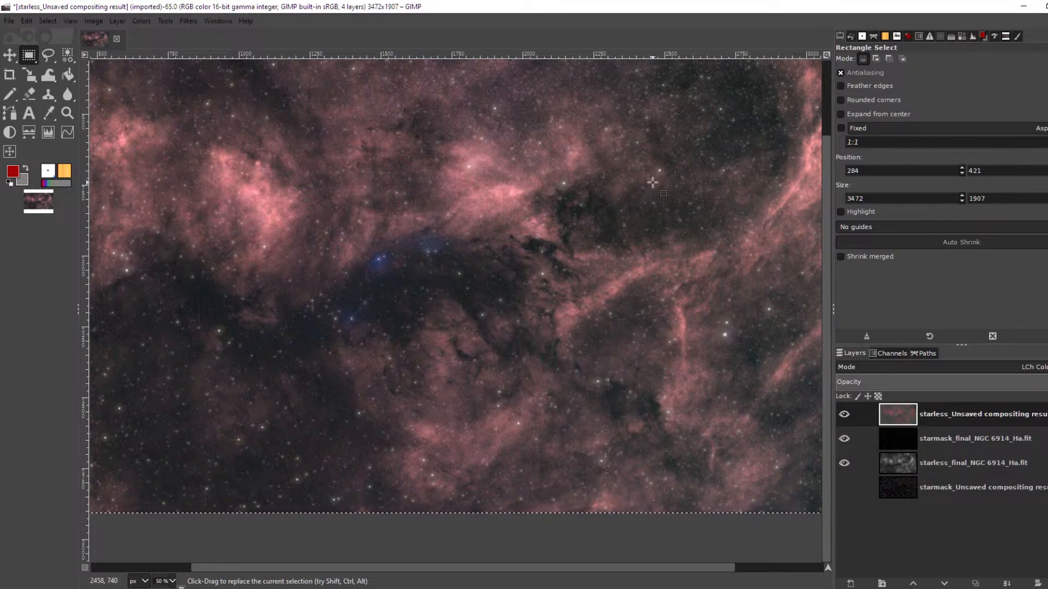
scroll(653, 182, "up", 5)
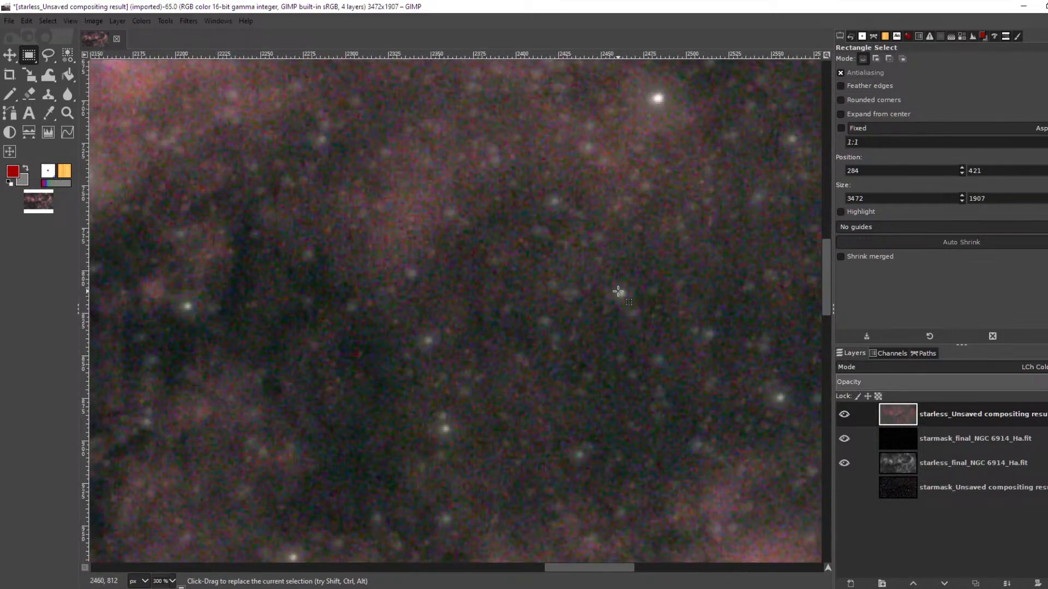
left_click(843, 415)
scroll(494, 248, "down", 4)
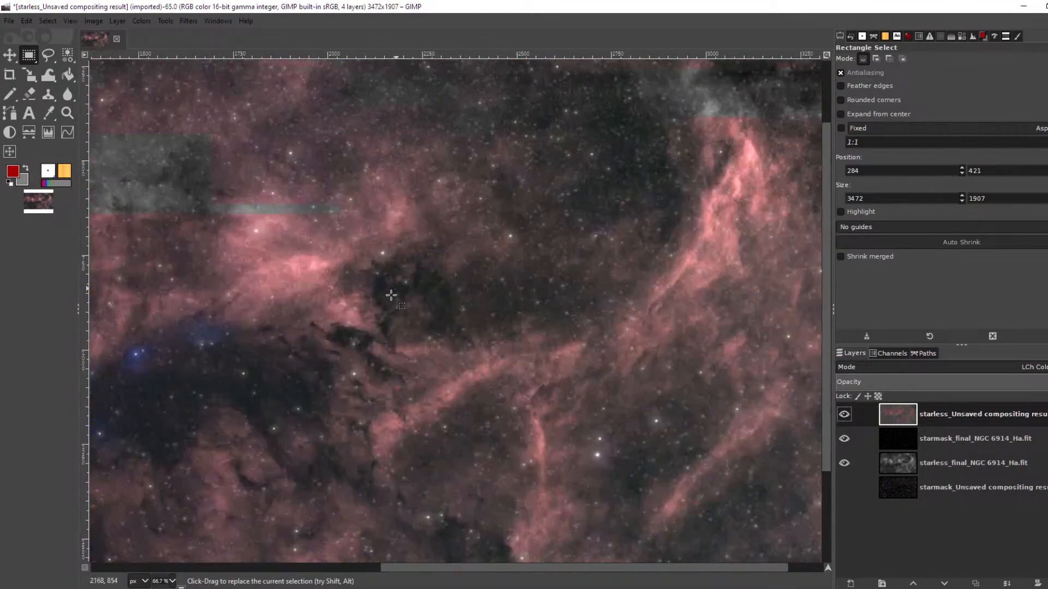
left_click_drag(494, 248, 582, 206)
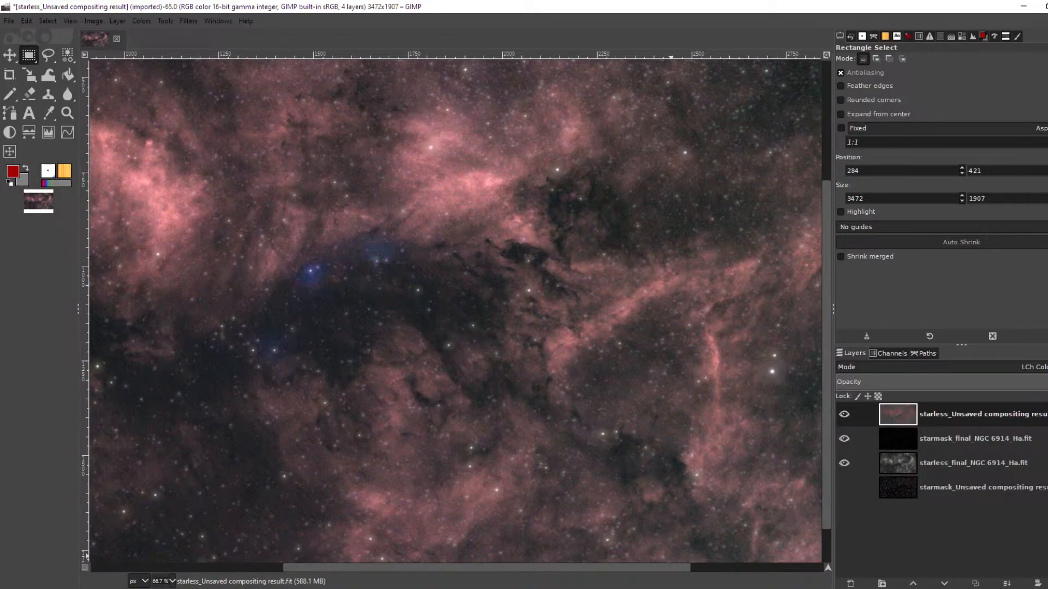
- Switch to Siril, open final_NGC 6914_Ha.fit and set the display mode to AutoStretch
left_click(966, 588)
left_click(1013, 568)
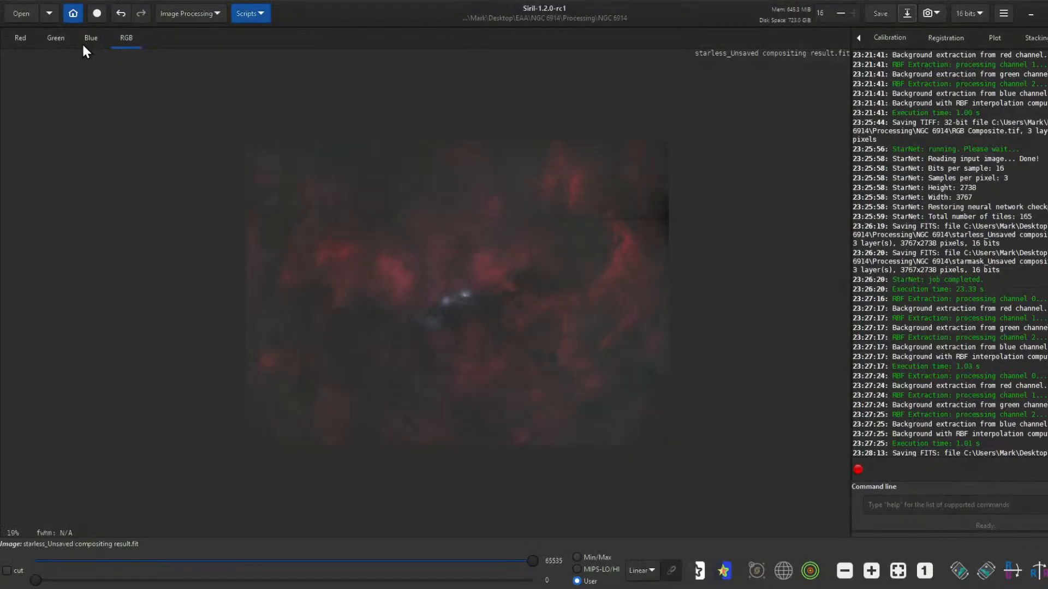
left_click(17, 15)
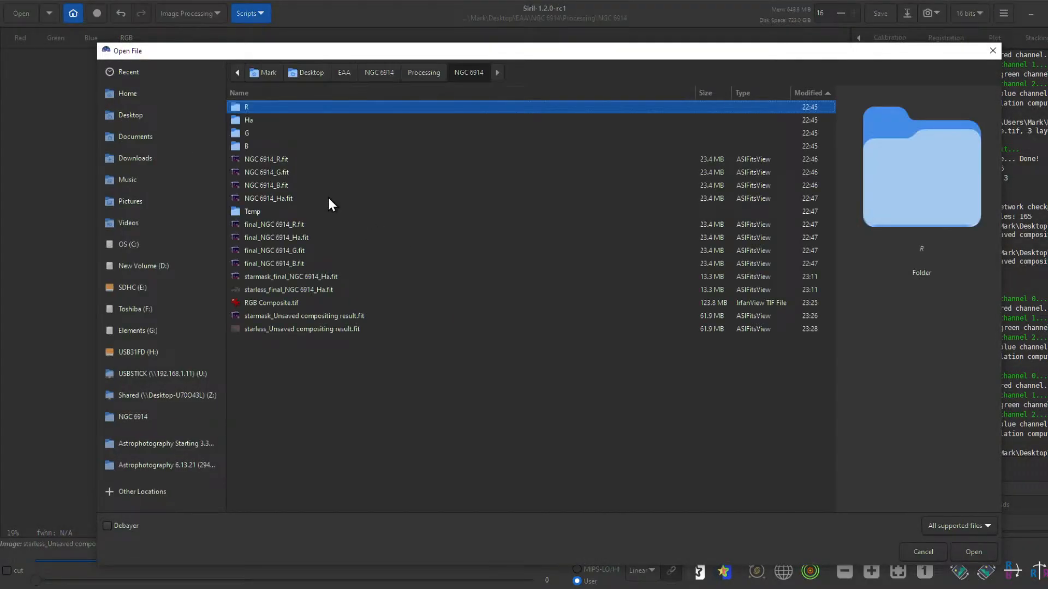
left_click(293, 240)
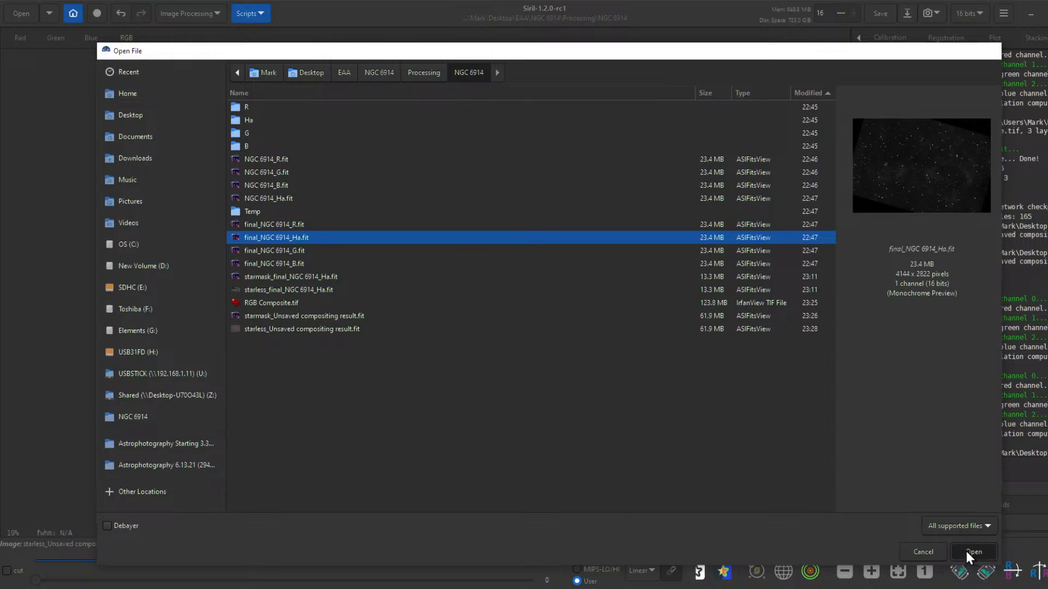
left_click(967, 553)
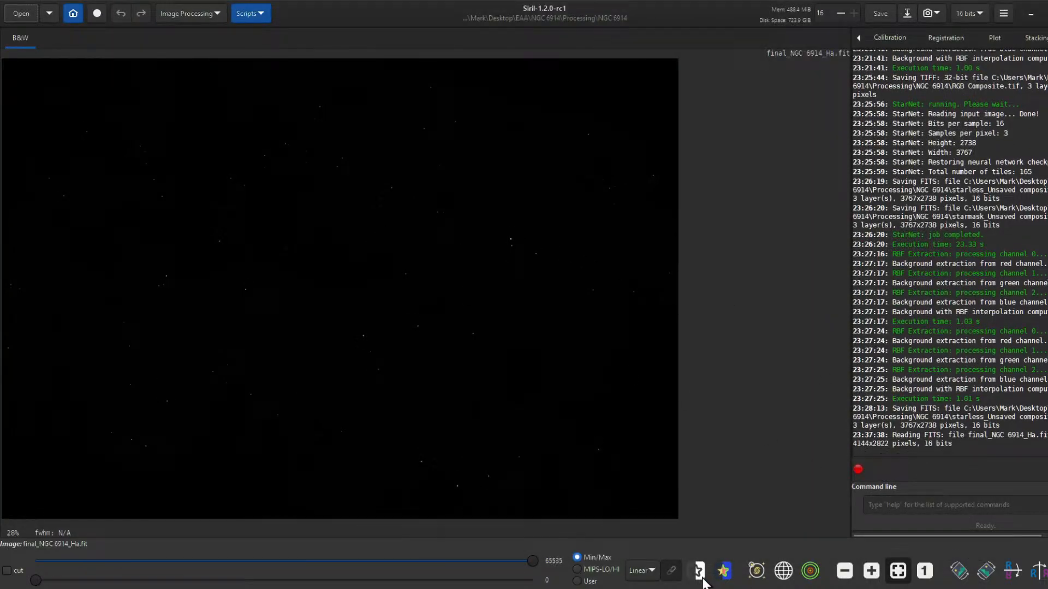
left_click(642, 571)
left_click(673, 521)
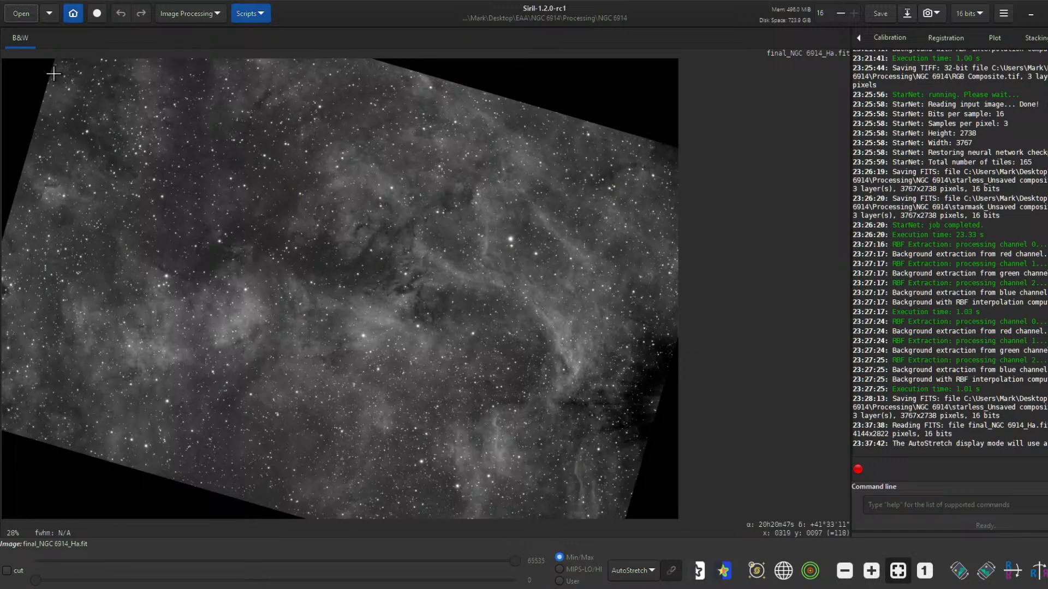
- Crop the Ha image to a rectangle about 3618 × 1891 px that excludes the black borders left by rotation
left_click_drag(53, 69, 608, 489)
left_click_drag(609, 69, 628, 133)
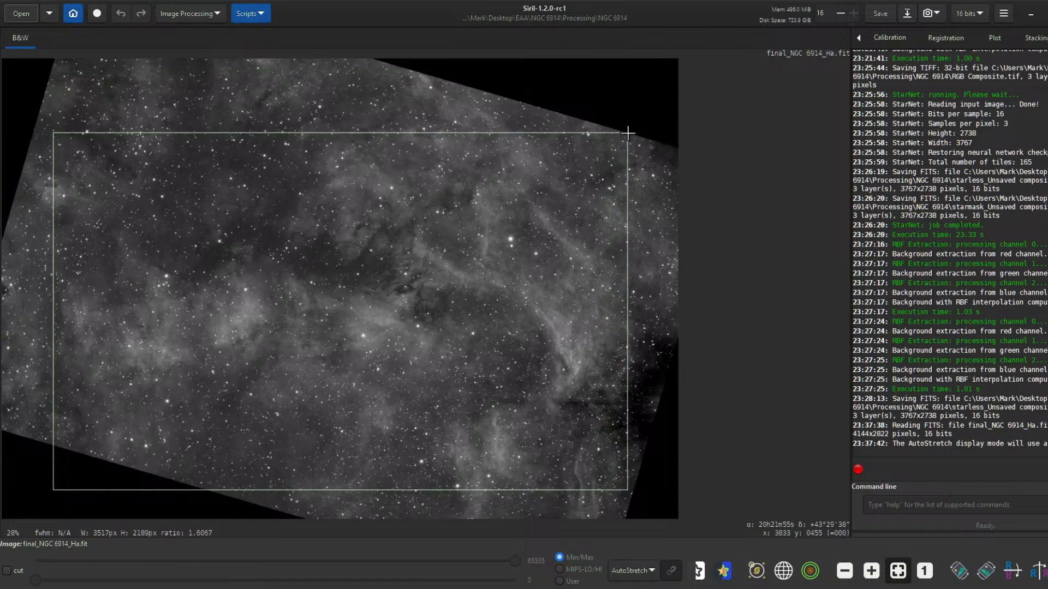
left_click_drag(56, 486, 64, 443)
left_click_drag(64, 132, 35, 128)
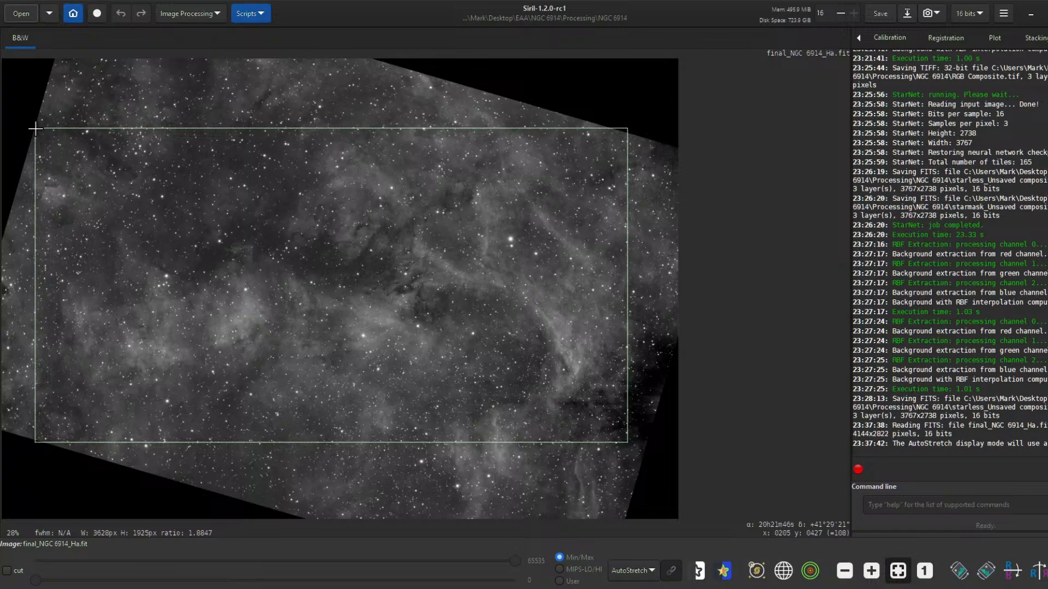
left_click_drag(35, 442, 38, 441)
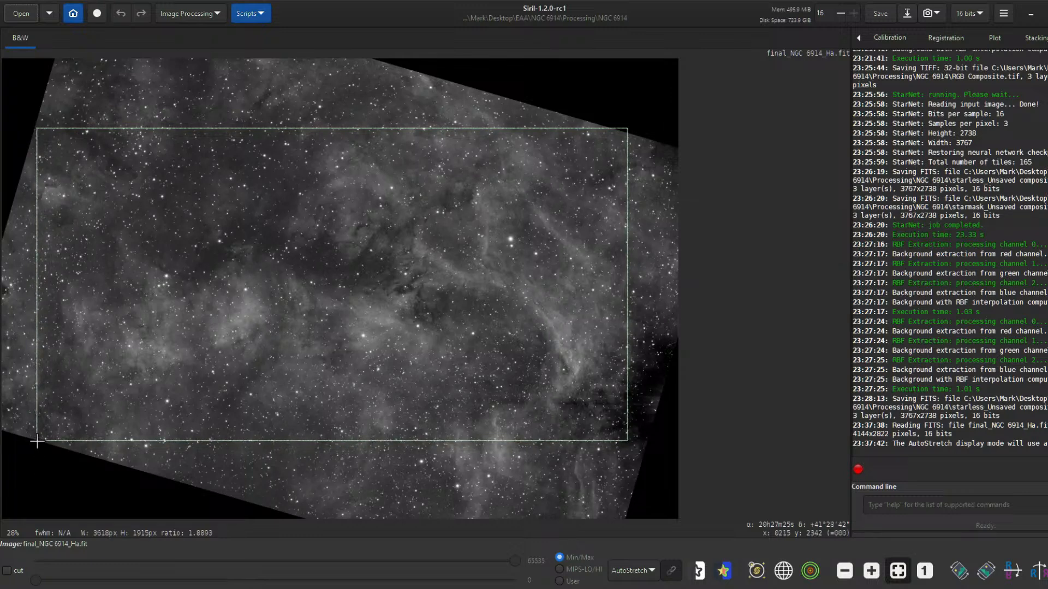
left_click_drag(625, 130, 626, 134)
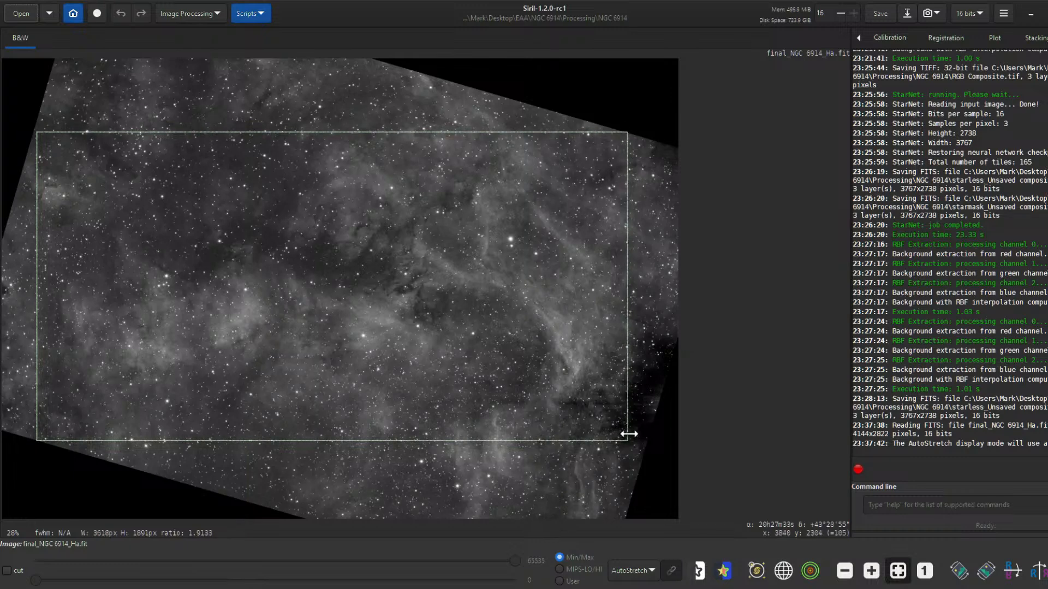
right_click(331, 267)
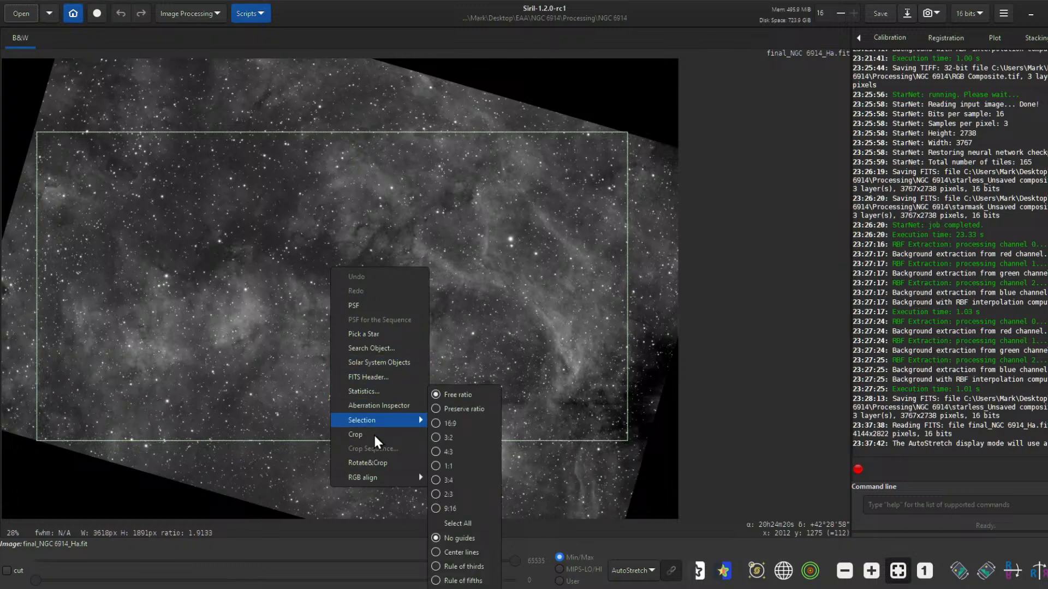
left_click(361, 436)
- Examine the cropped Ha image at different magnifications to check its edges, stars and nebula detail
scroll(517, 287, "down", 3)
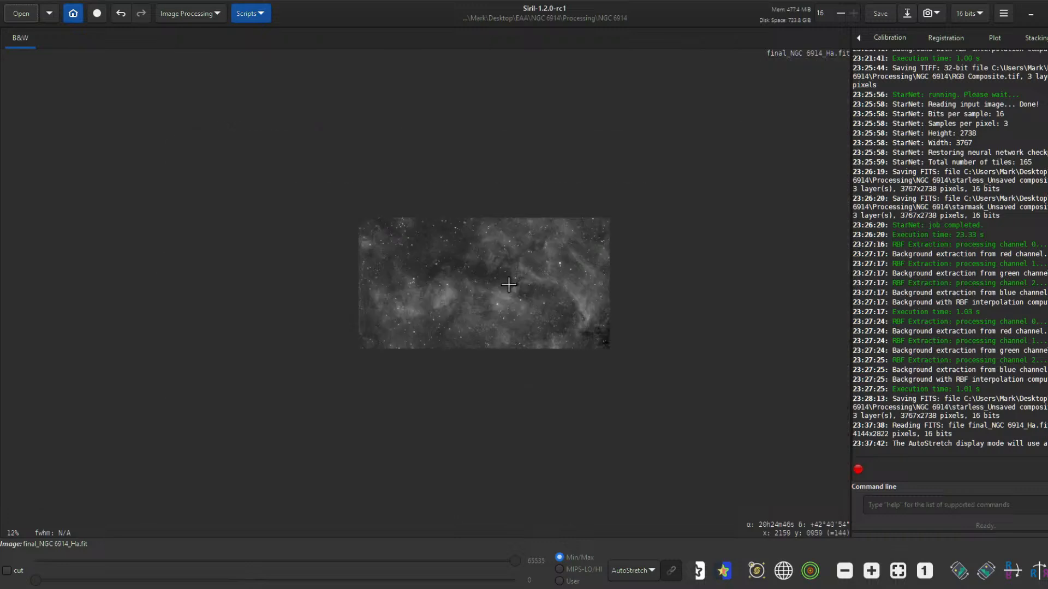
scroll(507, 285, "up", 2)
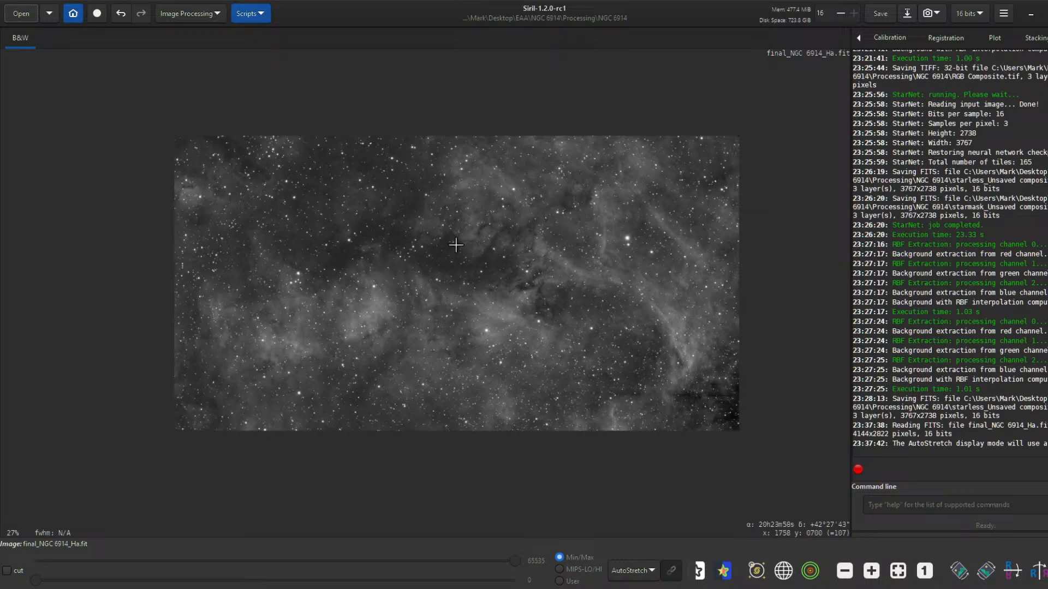
scroll(447, 280, "up", 4)
scroll(447, 280, "down", 3)
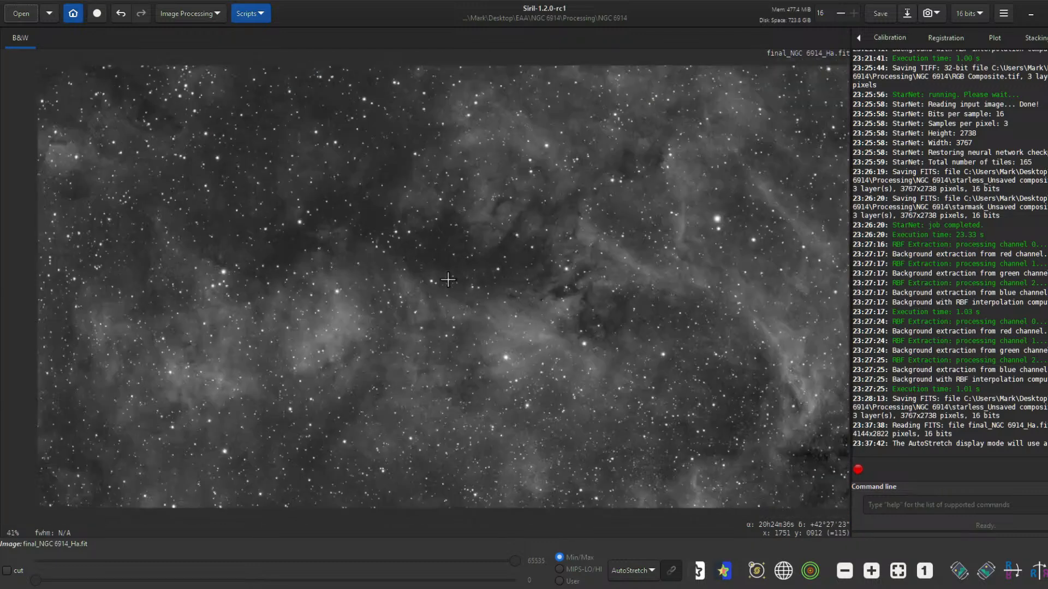
scroll(447, 279, "up", 2)
scroll(447, 279, "down", 2)
scroll(447, 279, "up", 1)
scroll(447, 279, "down", 1)
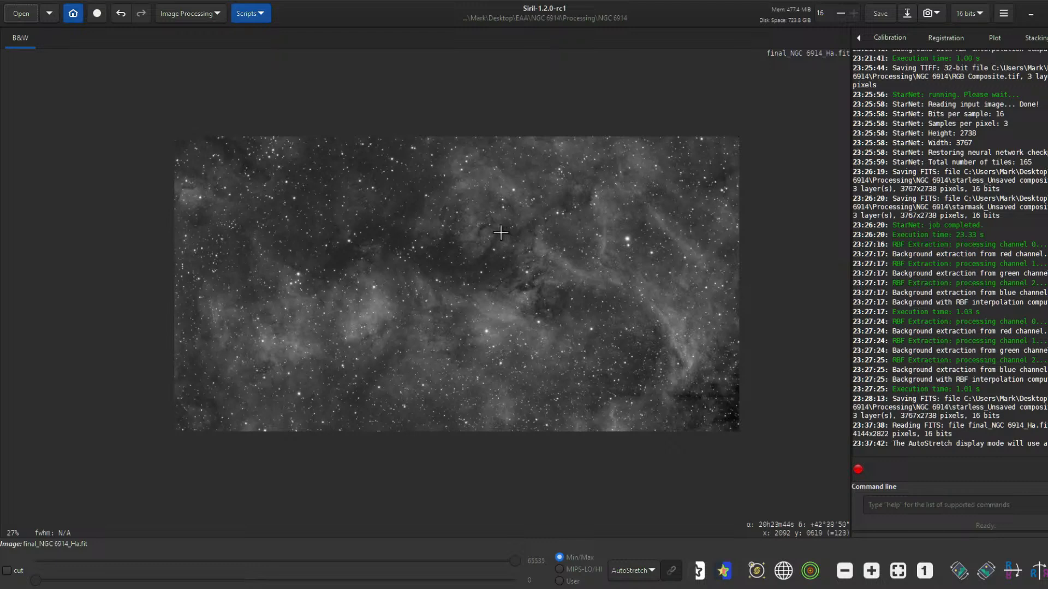
- Place twelve background samples over the dark areas and edges of the Ha image and compute an RBF background with Subtraction
scroll(501, 232, "up", 2)
scroll(491, 224, "down", 2)
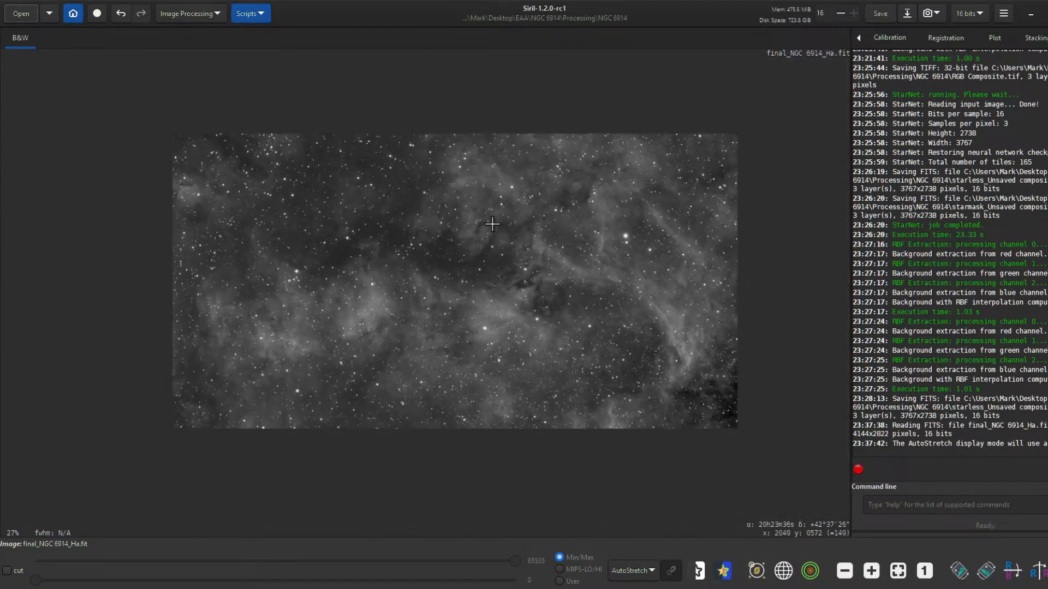
scroll(478, 251, "up", 2)
scroll(477, 251, "down", 2)
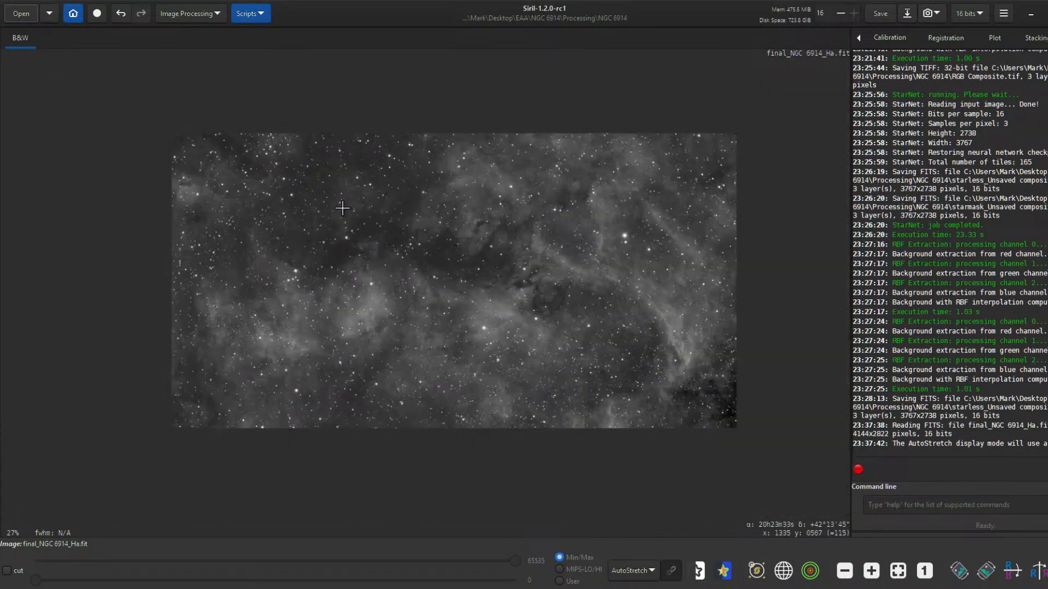
left_click(195, 13)
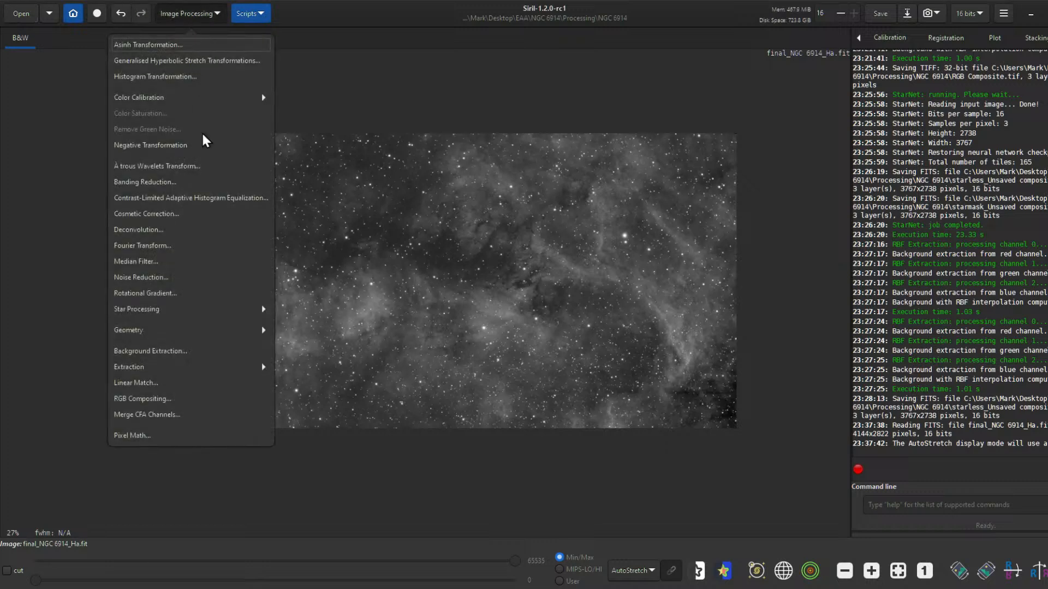
left_click(229, 350)
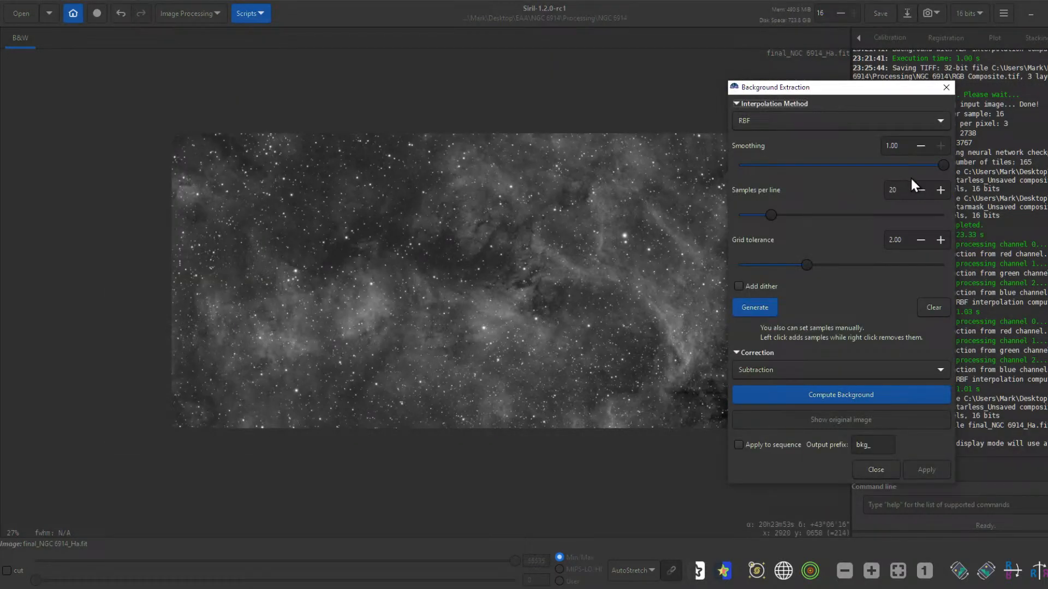
left_click_drag(900, 88, 1045, 69)
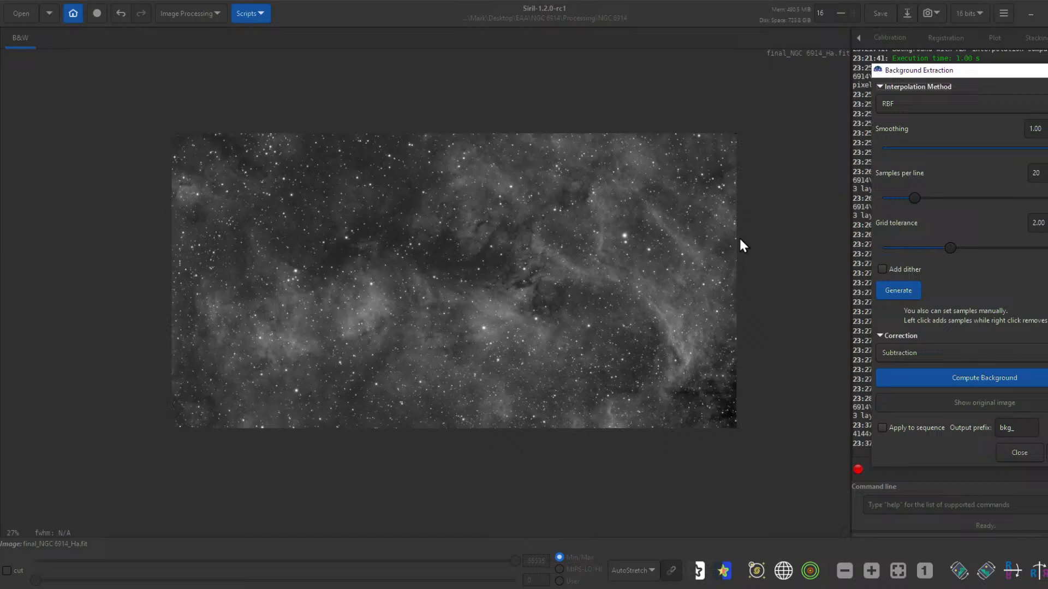
left_click(726, 167)
left_click(728, 405)
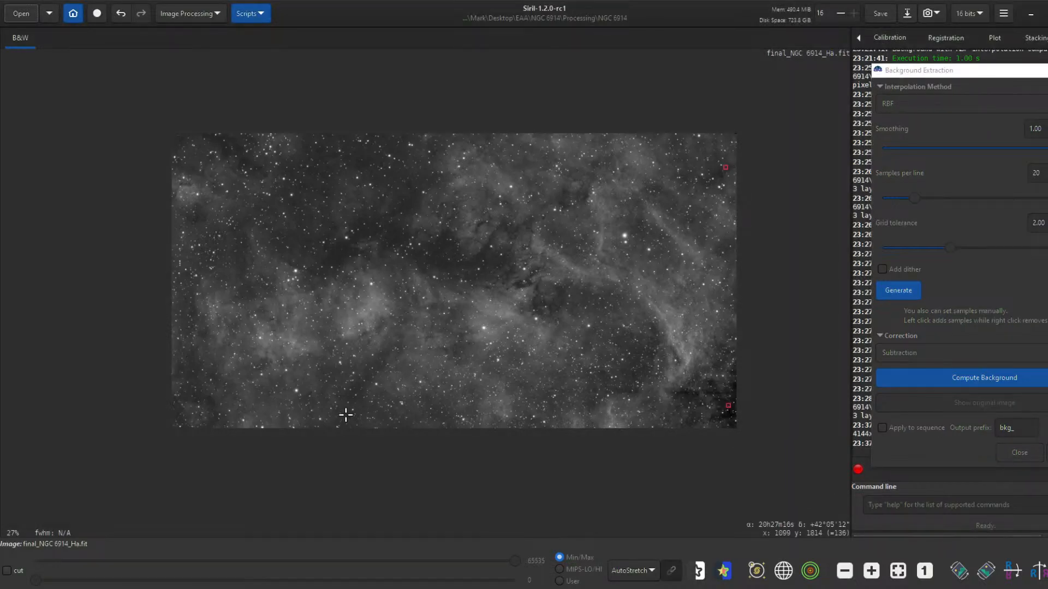
left_click(360, 385)
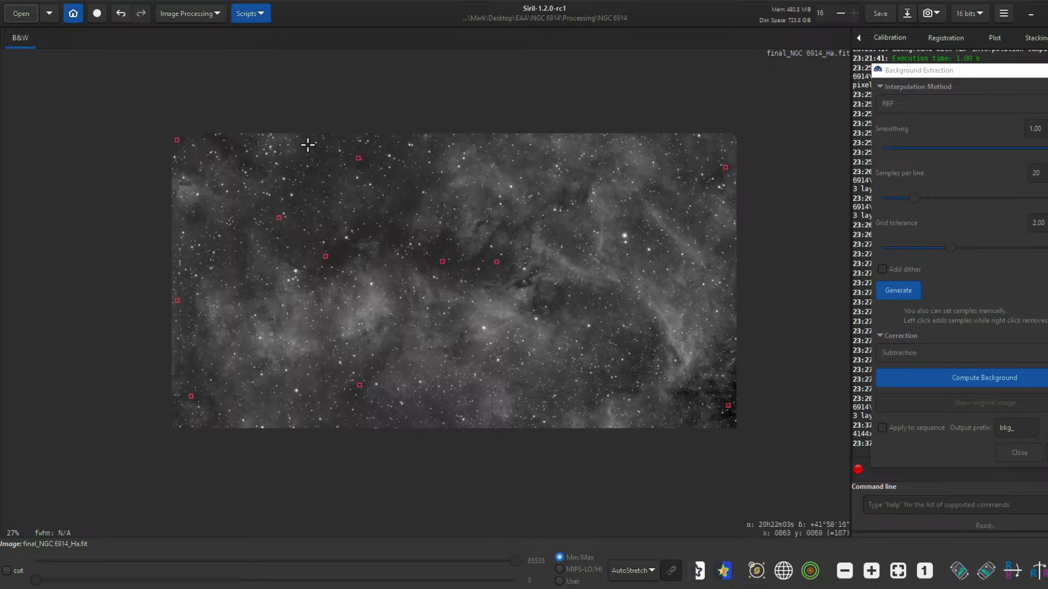
left_click(976, 373)
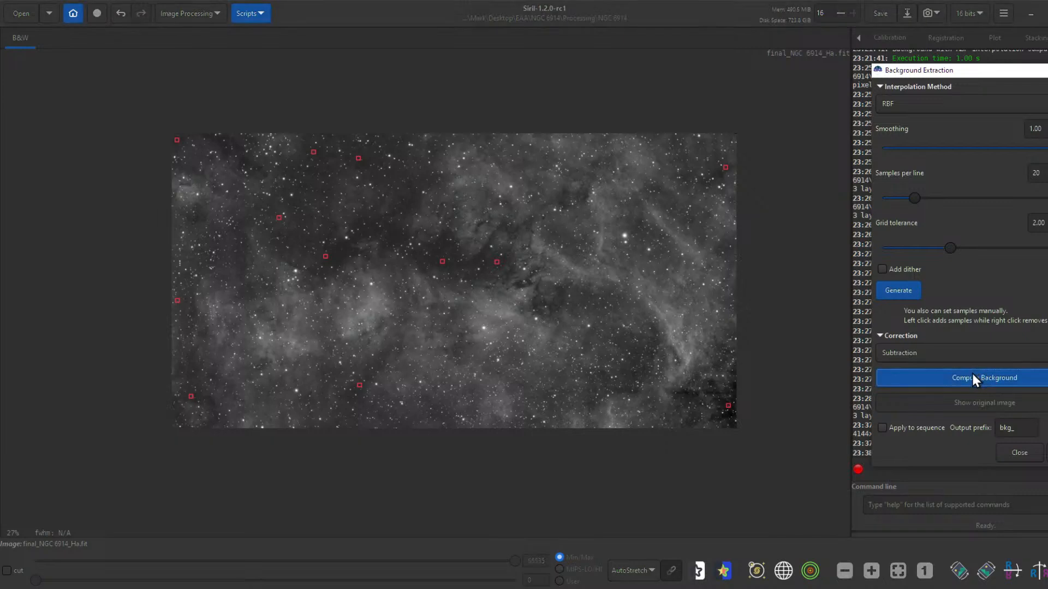
- Add two more background samples in the lower part of the Ha image, recompute the background and apply the extraction
left_click(627, 380)
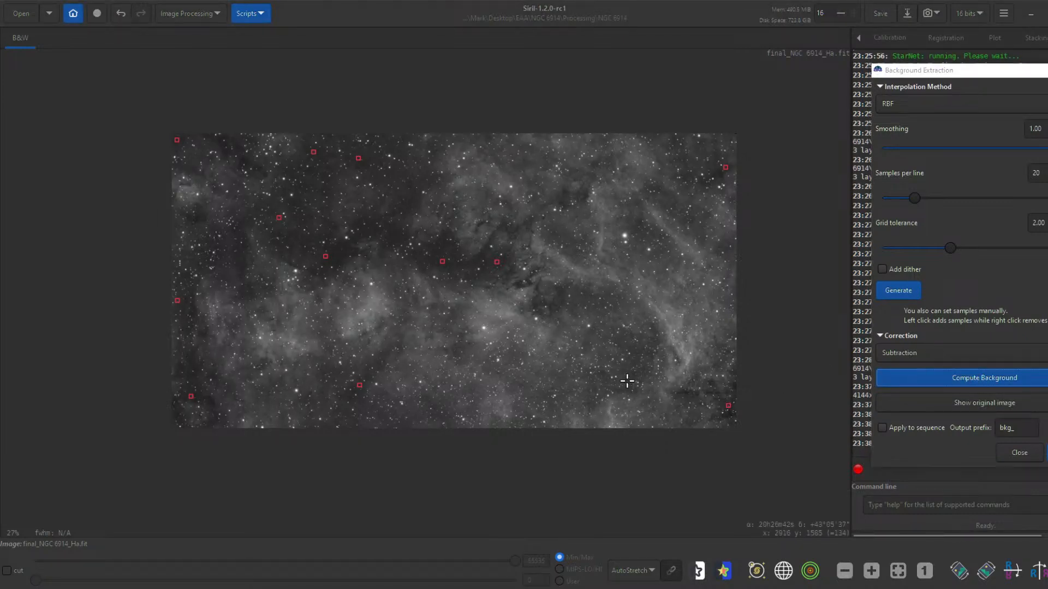
left_click(348, 404)
left_click(963, 378)
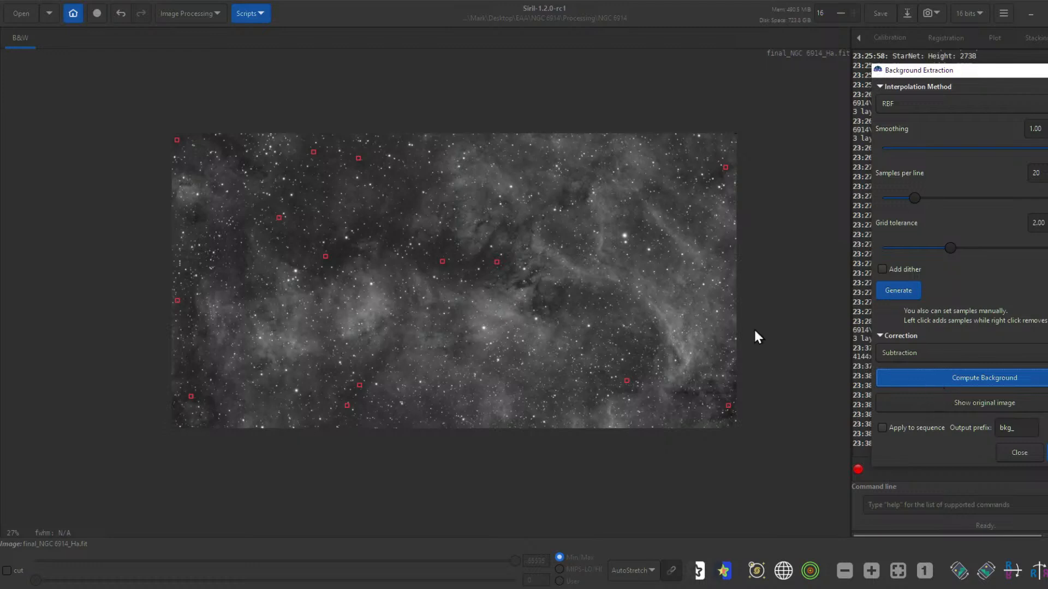
key("Escape")
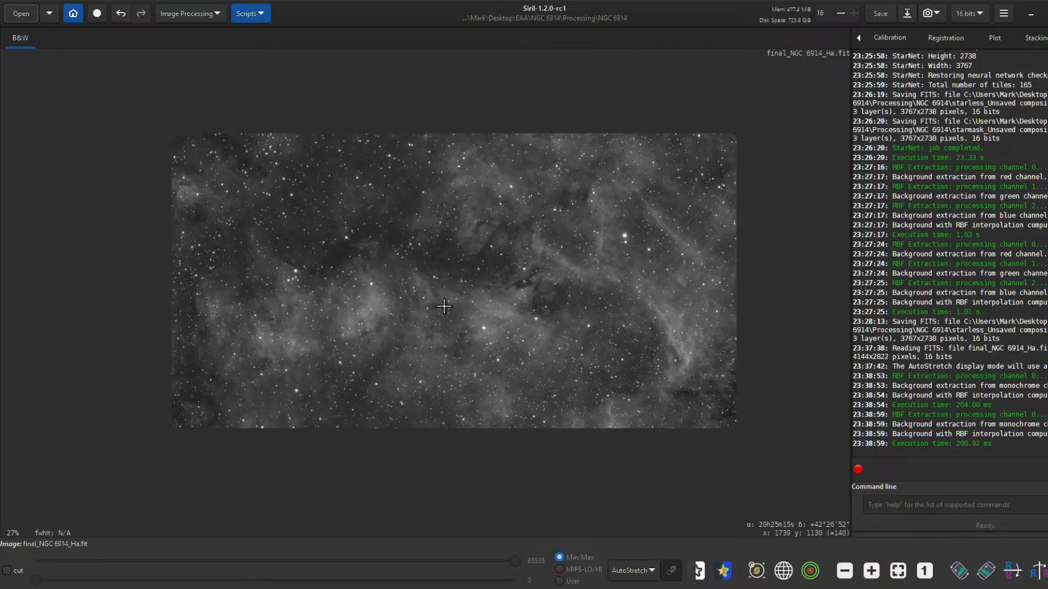
- Check the background-extracted Ha image in detail and set its display mode to Linear
scroll(510, 234, "up", 3)
scroll(510, 236, "down", 3)
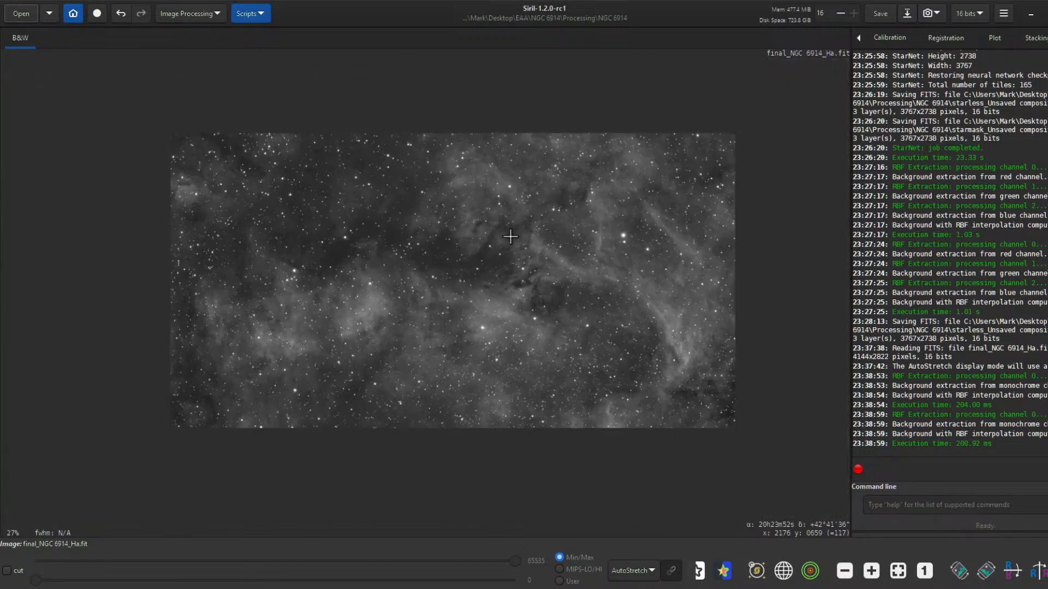
scroll(510, 236, "up", 3)
scroll(715, 417, "down", 3)
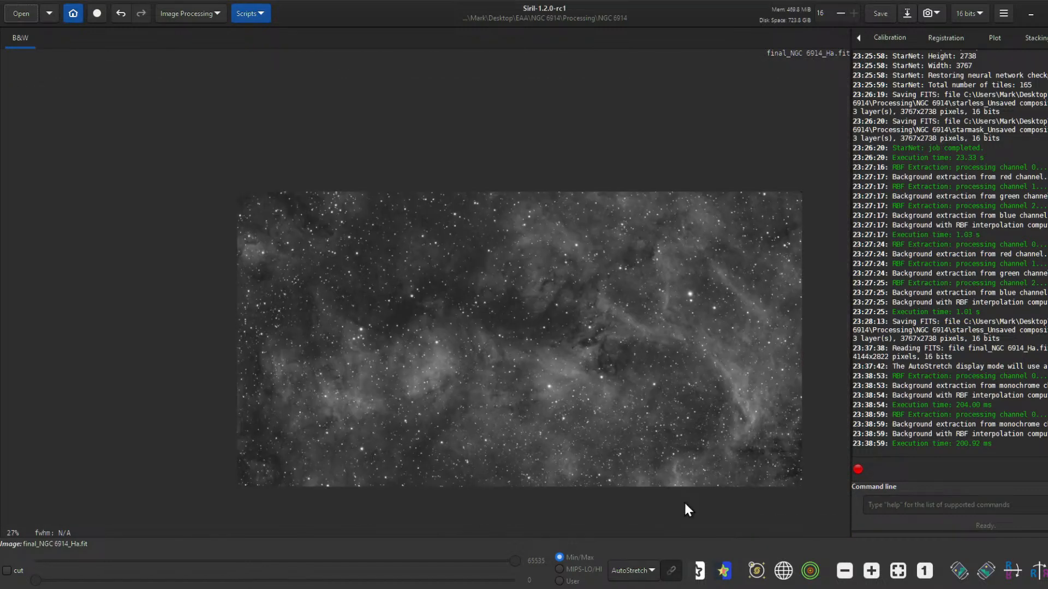
left_click(651, 581)
left_click(656, 451)
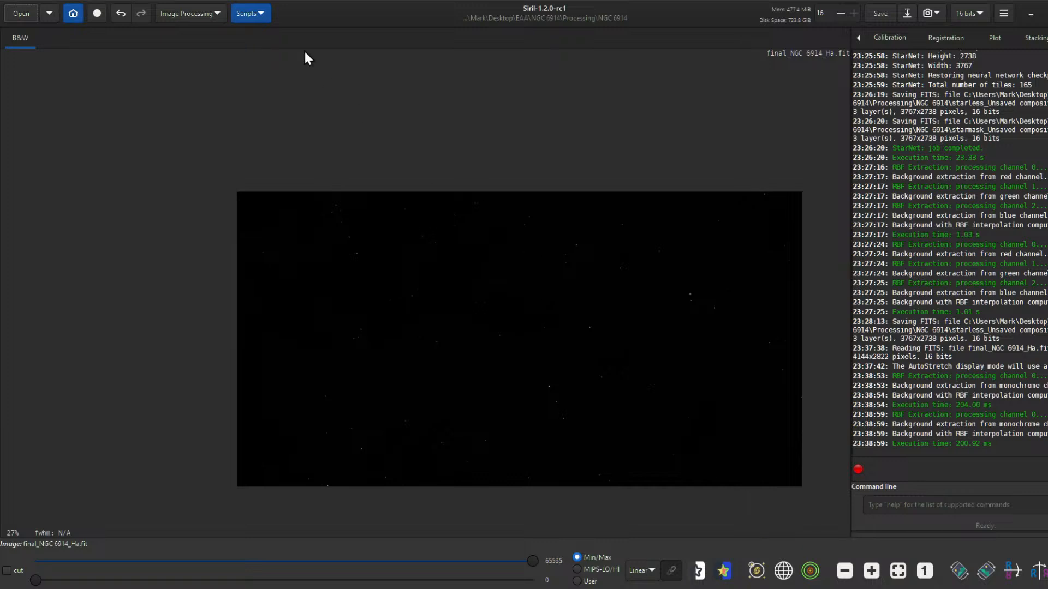
- Start a Generalised Hyperbolic Stretch with a non-logarithmic histogram magnified to 49 and the symmetry point at 0.00168
left_click(208, 18)
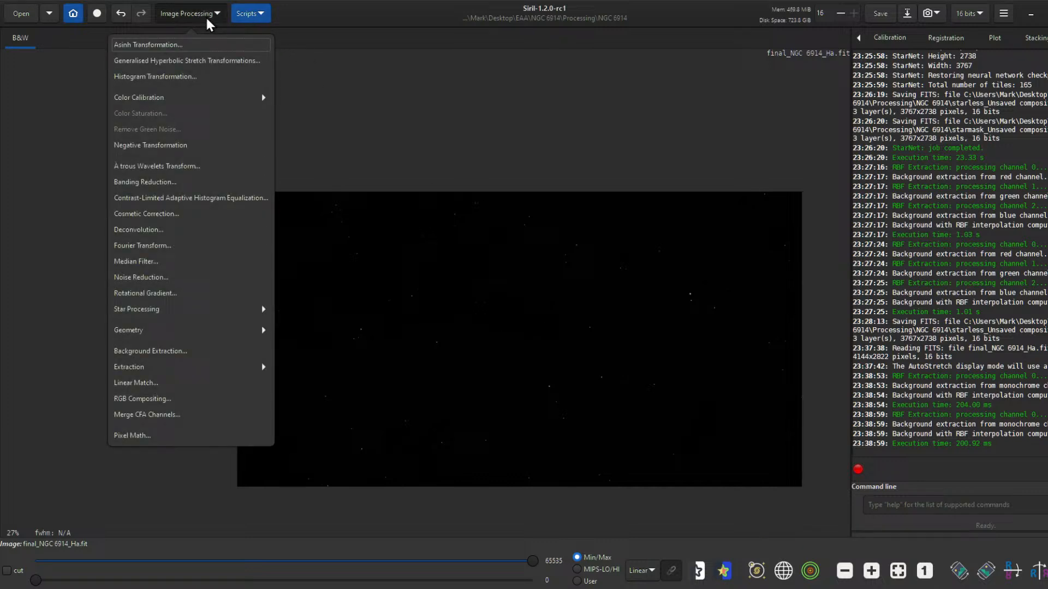
left_click(197, 63)
left_click_drag(497, 146, 718, 139)
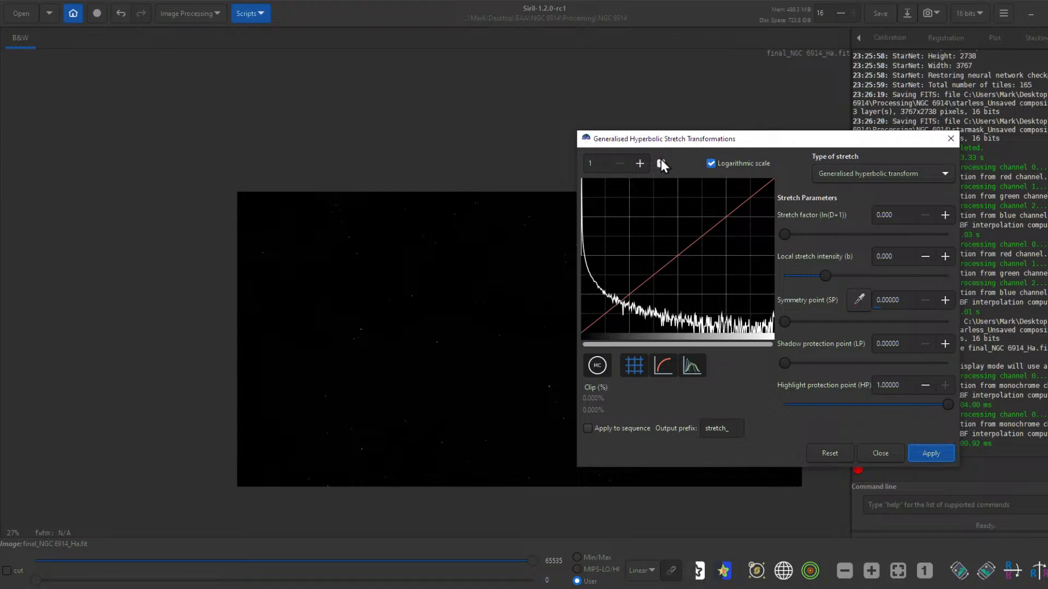
left_click(710, 164)
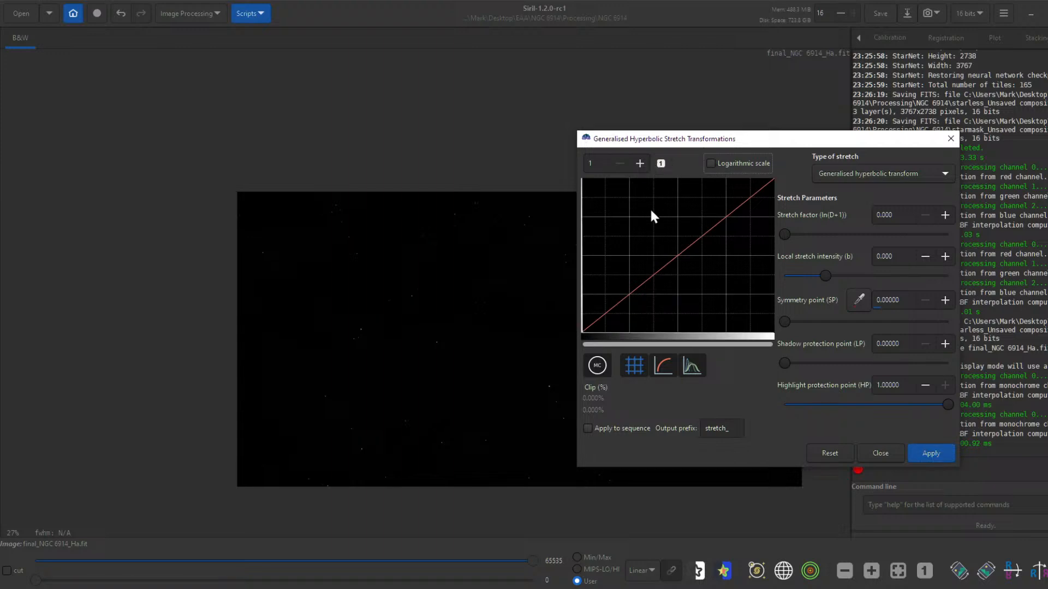
left_click(639, 168)
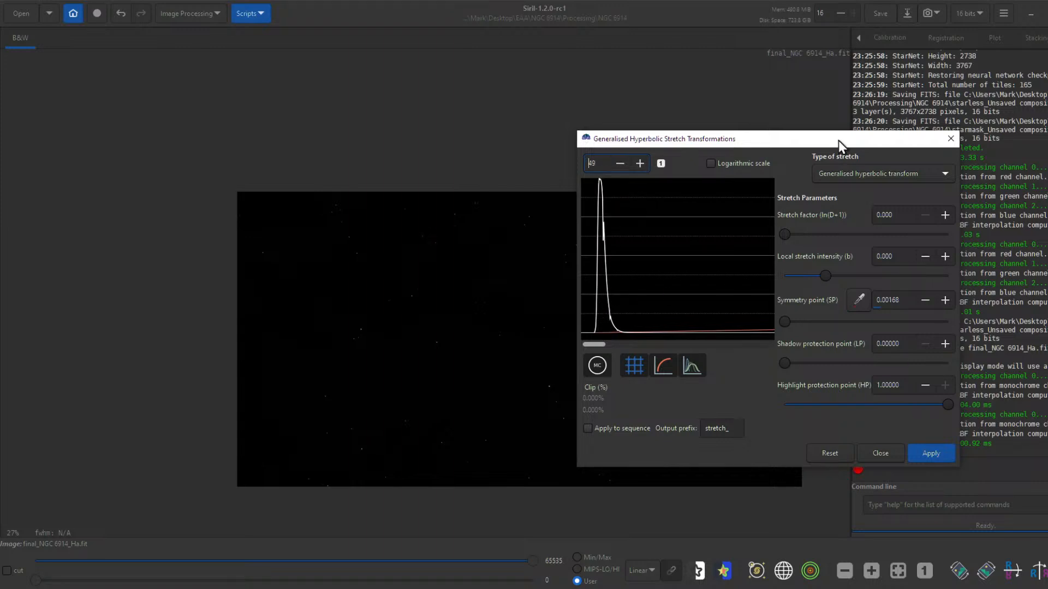
- Set the local stretch intensity to 14.510 and the stretch factor to 4.056, check the preview and apply the stretch
left_click_drag(838, 139, 947, 110)
left_click_drag(934, 245, 1023, 247)
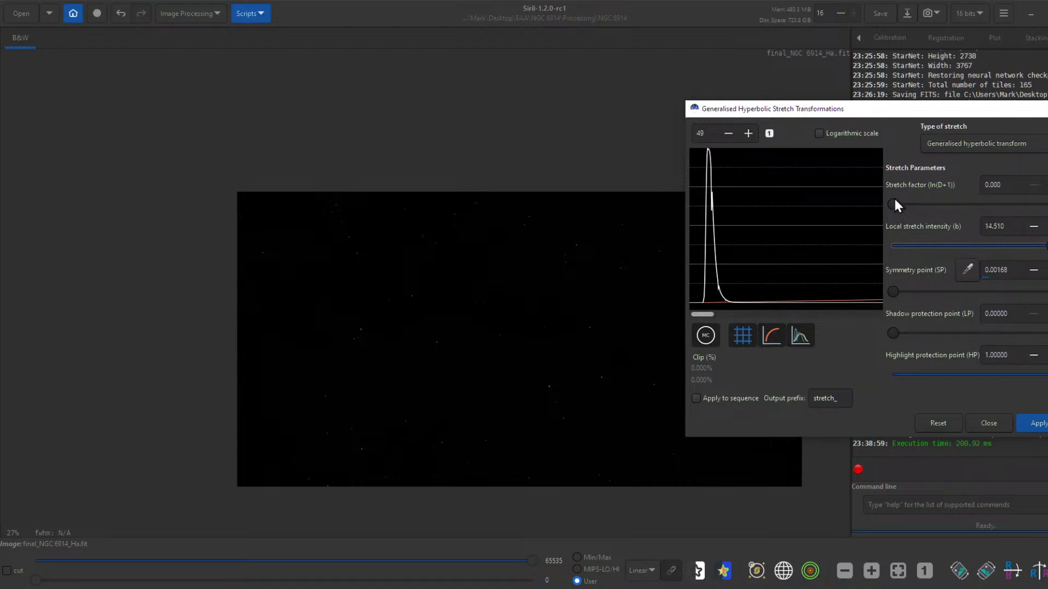
left_click_drag(894, 203, 958, 203)
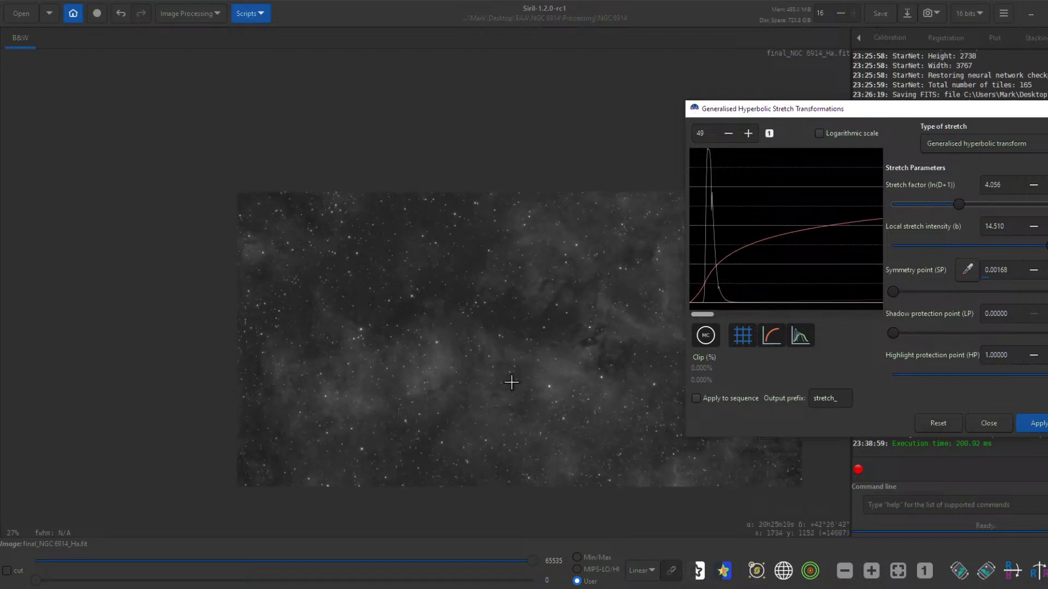
scroll(551, 391, "up", 4)
scroll(553, 402, "down", 5)
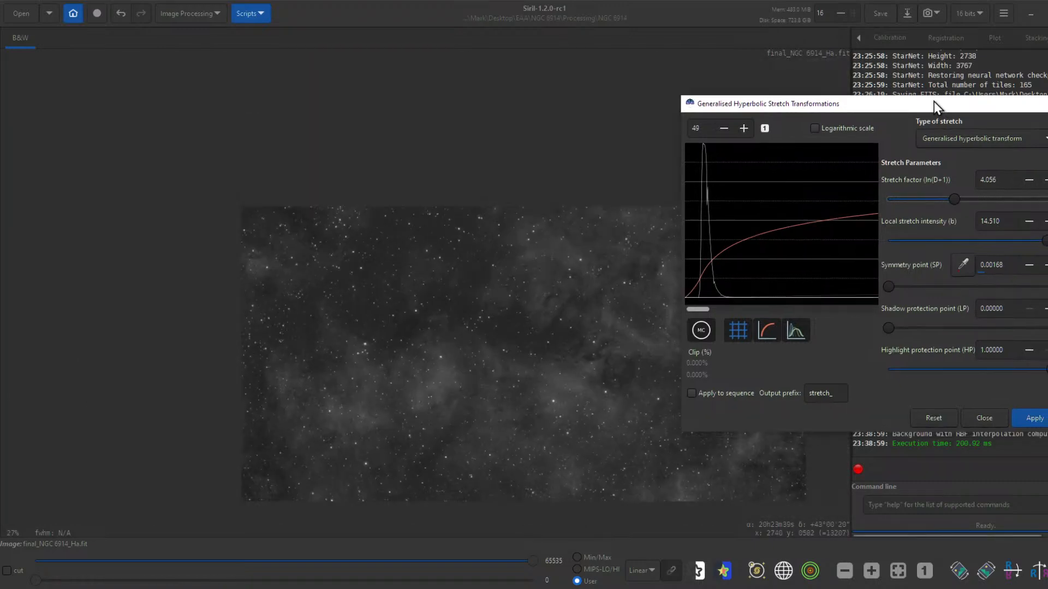
left_click_drag(935, 103, 898, 64)
left_click(1015, 383)
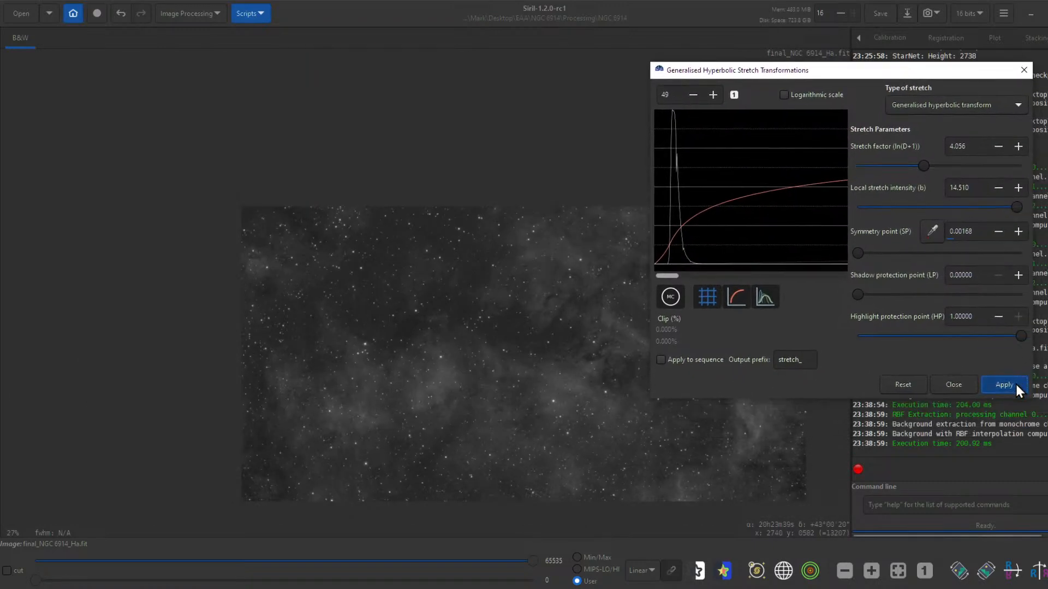
- Apply a Linear stretch (BP shift) with the black point at 0.05333, with the histogram magnification reset to 1
left_click(933, 106)
left_click(916, 168)
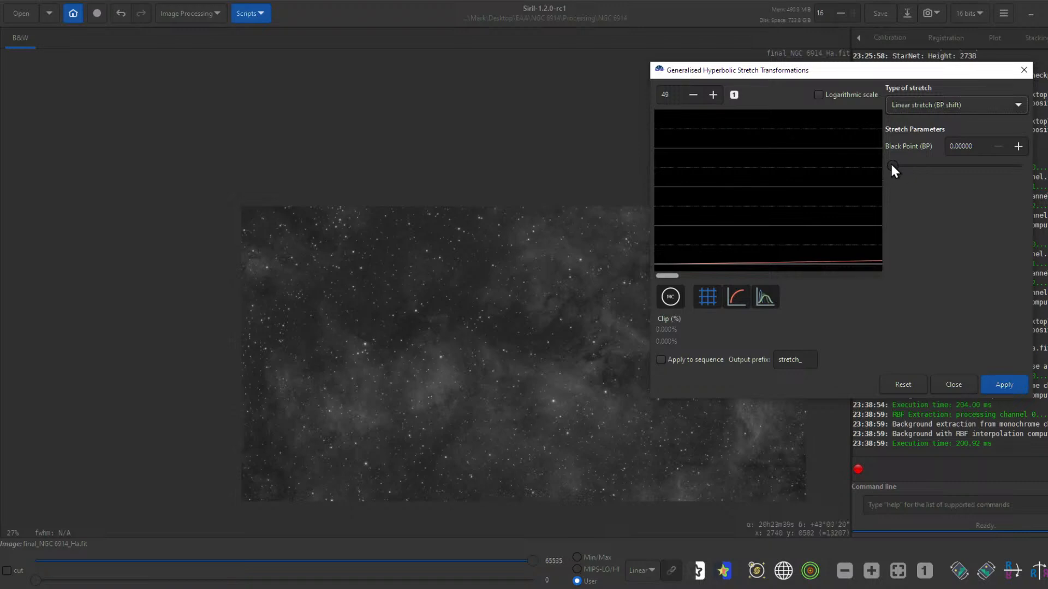
left_click_drag(892, 166, 903, 166)
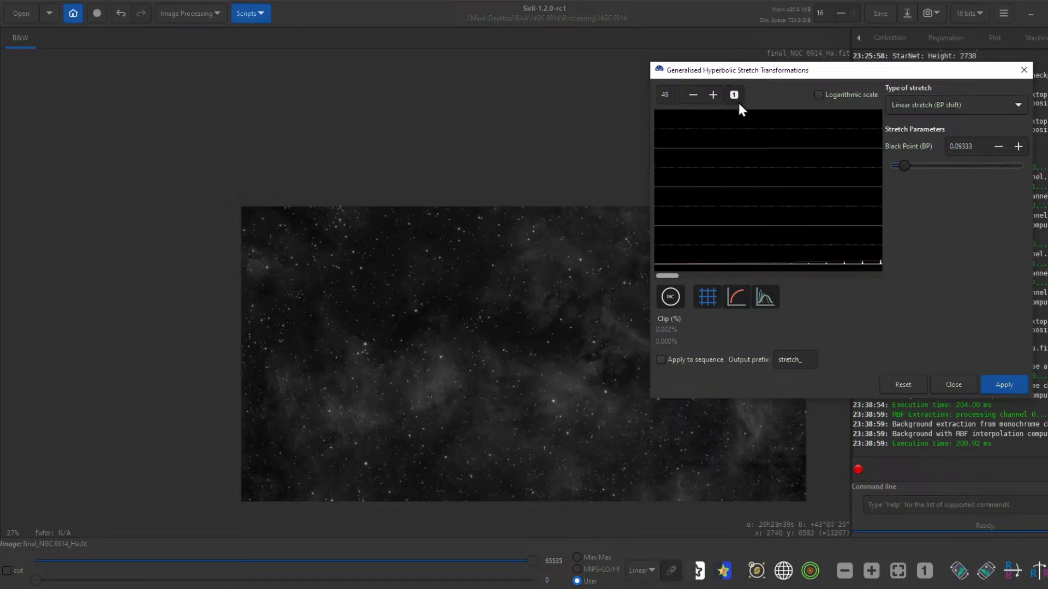
left_click(734, 95)
left_click_drag(906, 162, 902, 162)
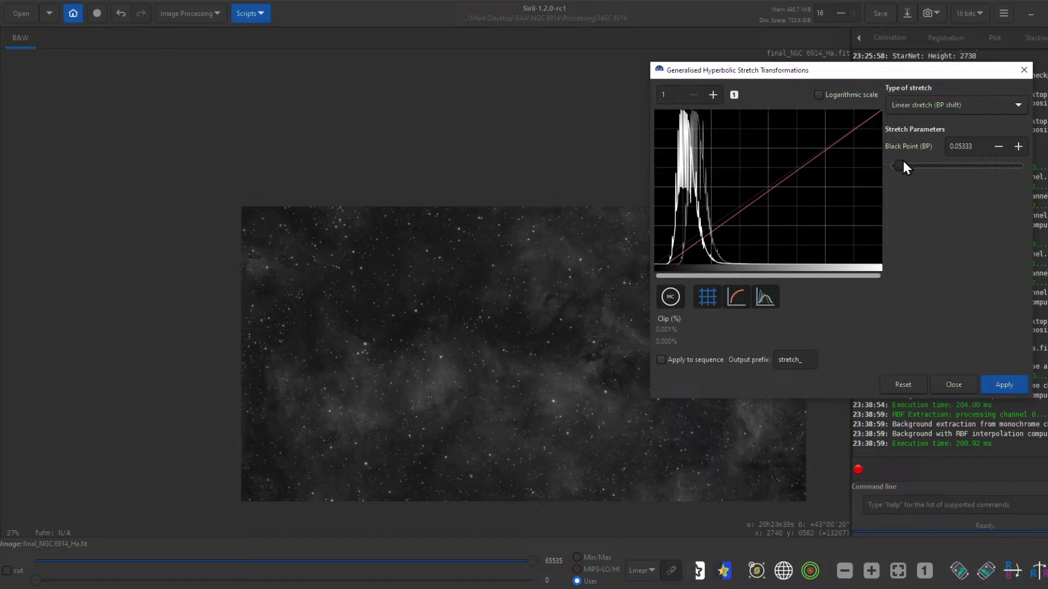
left_click(1005, 386)
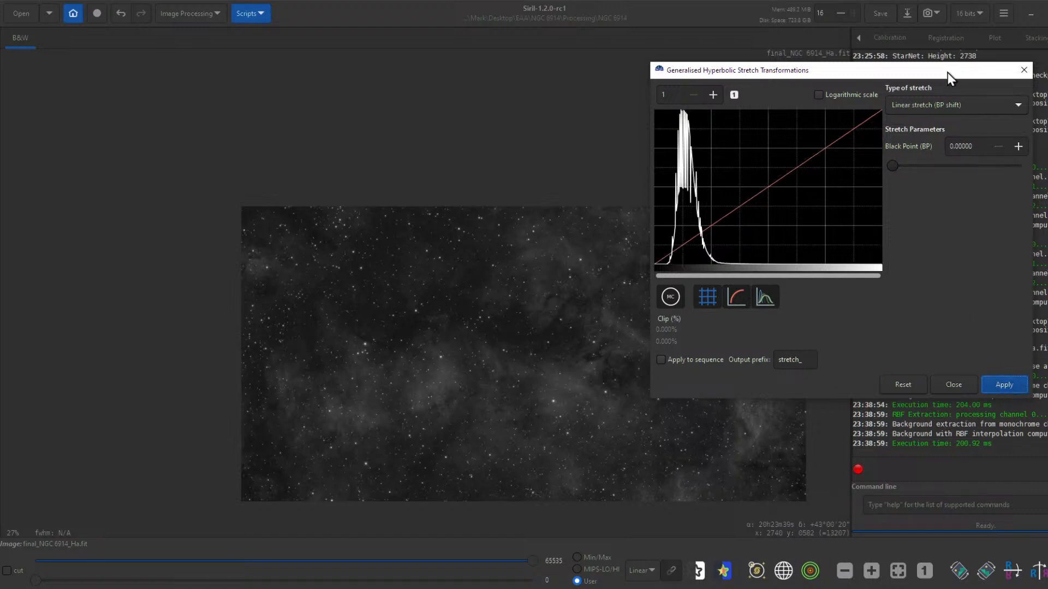
- Apply a second Generalised hyperbolic transform with symmetry point 0.25124, local stretch intensity 1.154 and stretch factor 1.224, using a logarithmic histogram
left_click(938, 107)
left_click(946, 40)
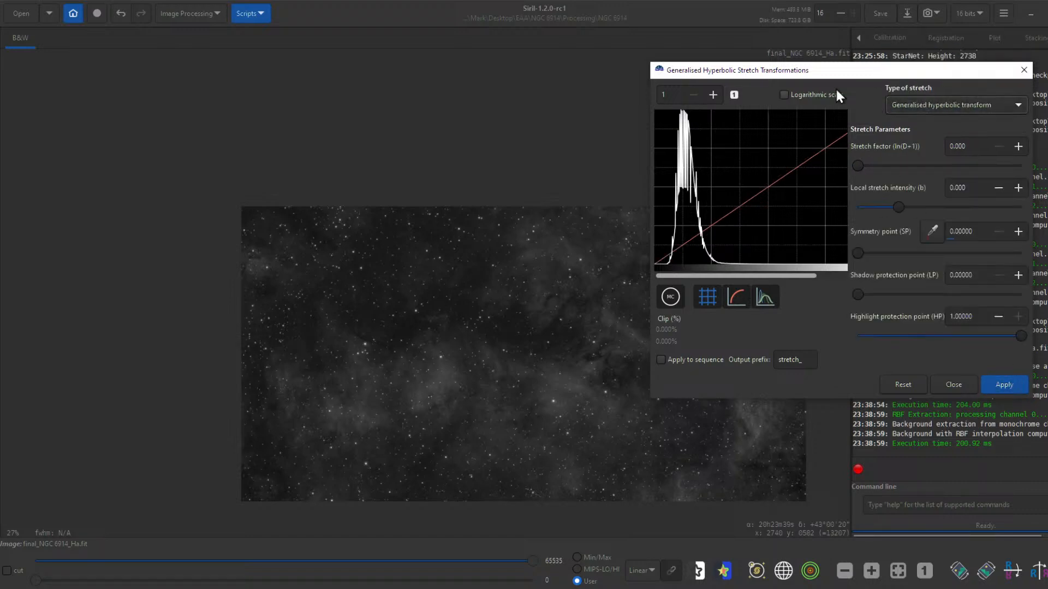
left_click(784, 95)
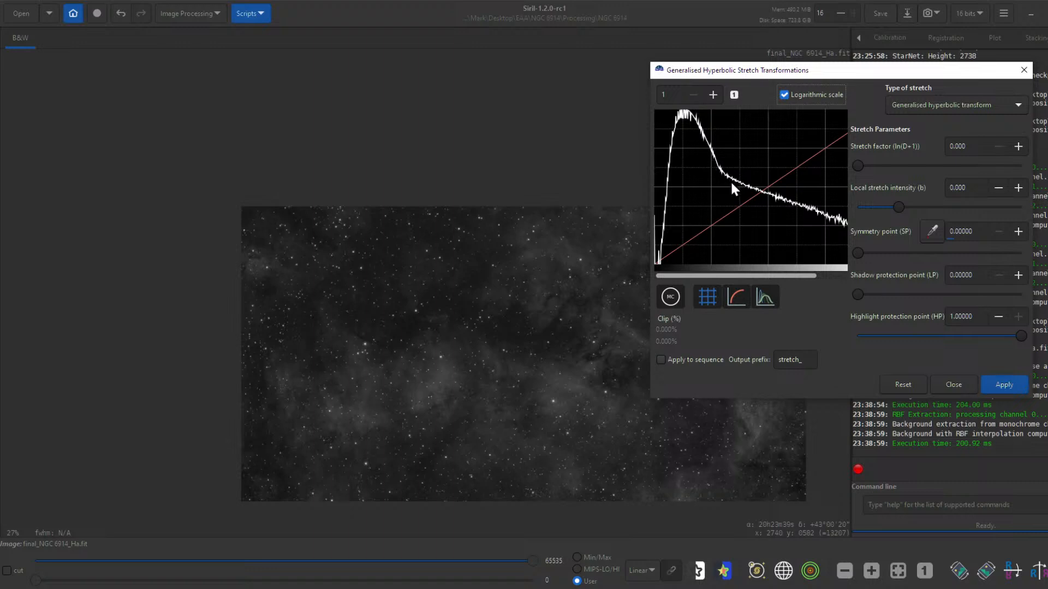
left_click(712, 152)
left_click_drag(898, 206, 908, 206)
mouse_move(857, 166)
left_mouse_down()
mouse_move(892, 167)
mouse_move(878, 165)
left_mouse_up()
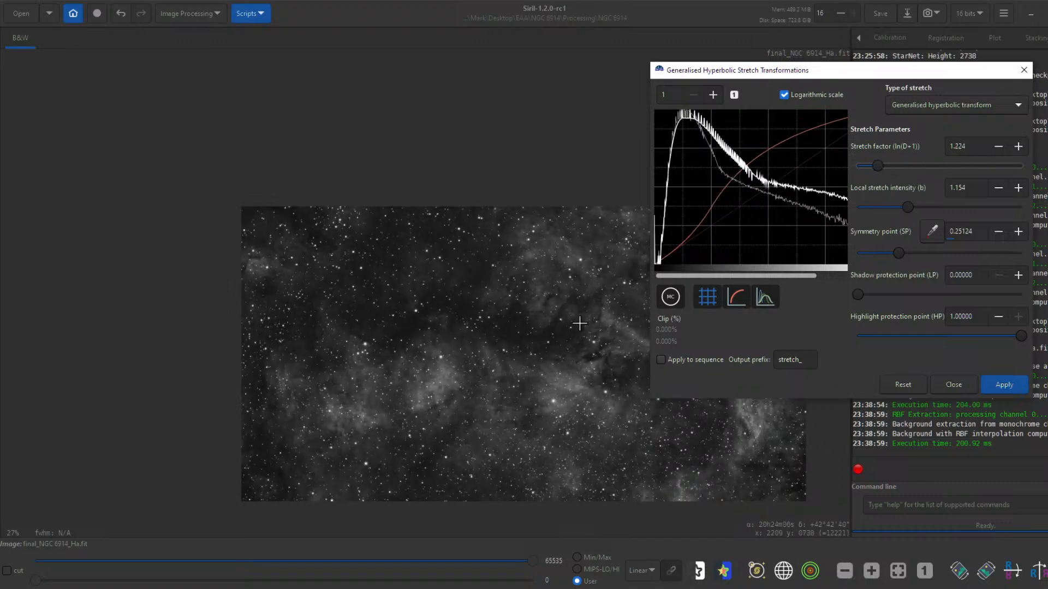
scroll(511, 329, "up", 3)
scroll(511, 327, "down", 1)
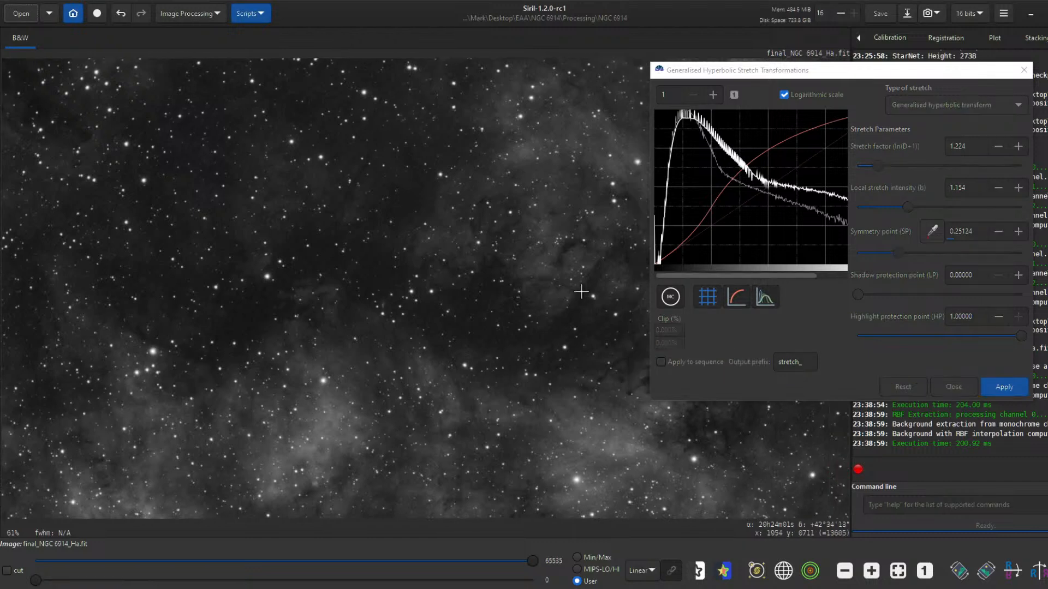
left_click_drag(584, 293, 533, 209)
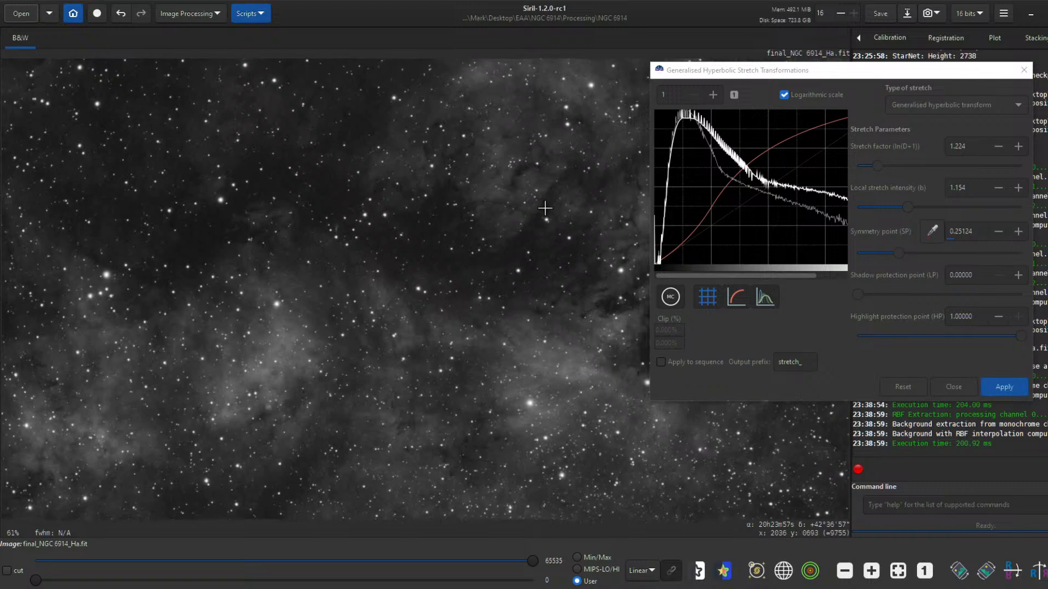
left_click(1009, 387)
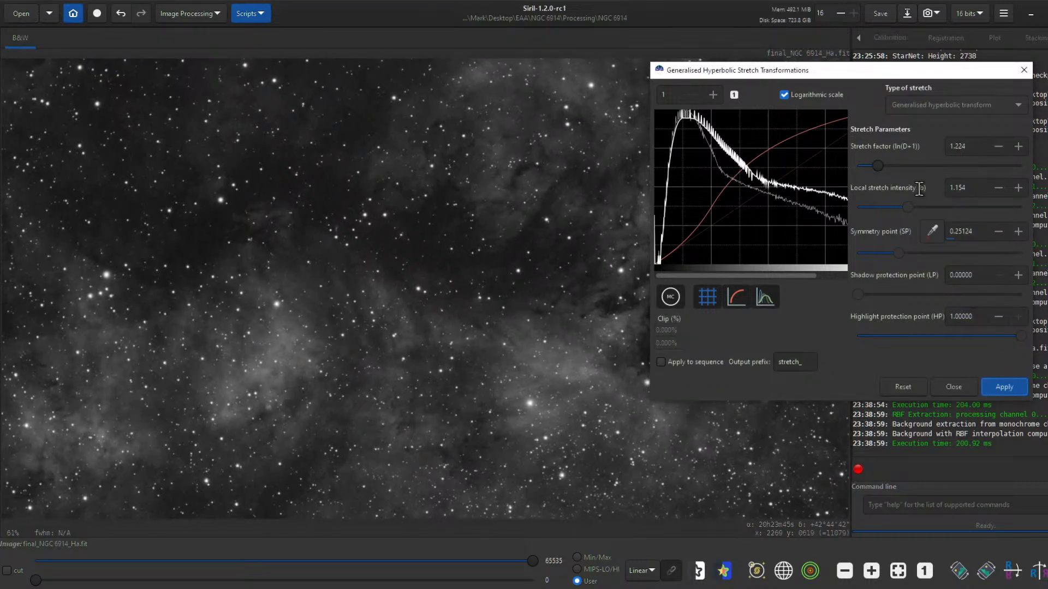
- Set up a third Generalised hyperbolic transform with symmetry point 0.29024, local stretch intensity -2.972 and stretch factor 1.364
left_click(745, 168)
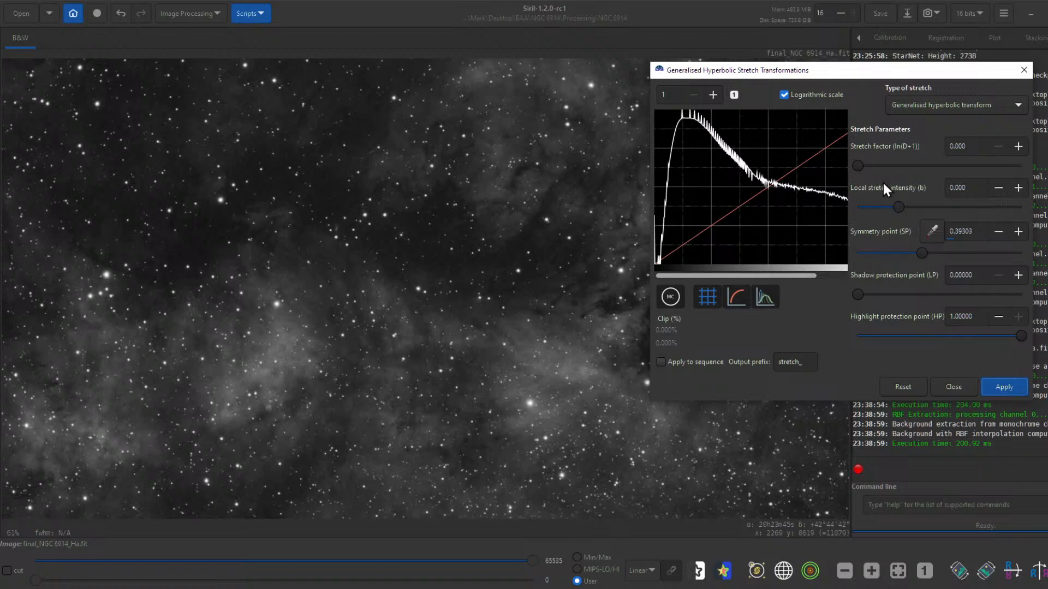
mouse_move(862, 164)
left_mouse_down()
mouse_move(898, 169)
mouse_move(863, 164)
left_mouse_up()
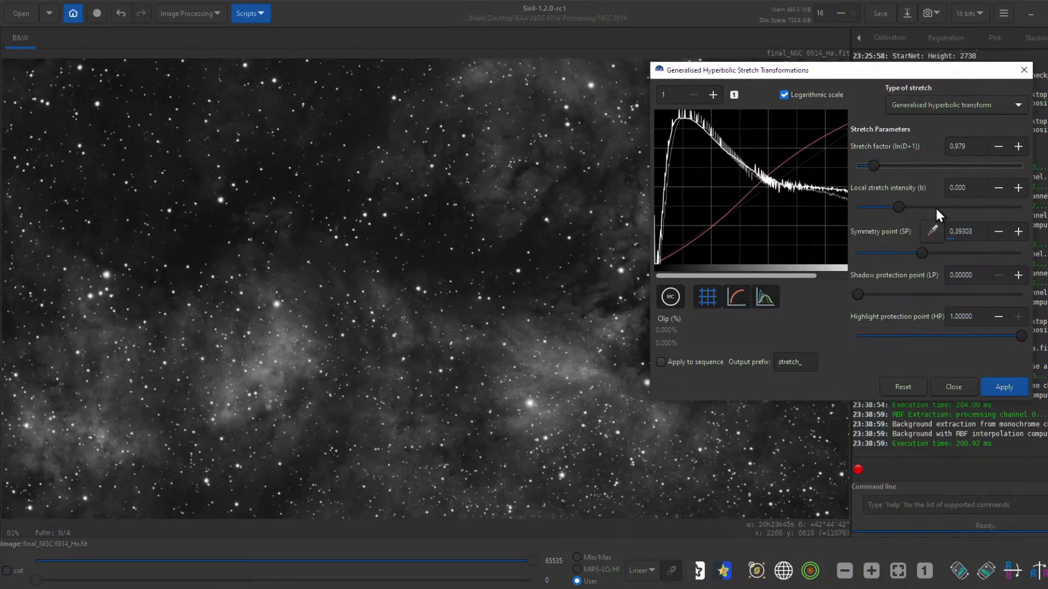
left_click_drag(898, 207, 875, 207)
scroll(542, 215, "down", 3)
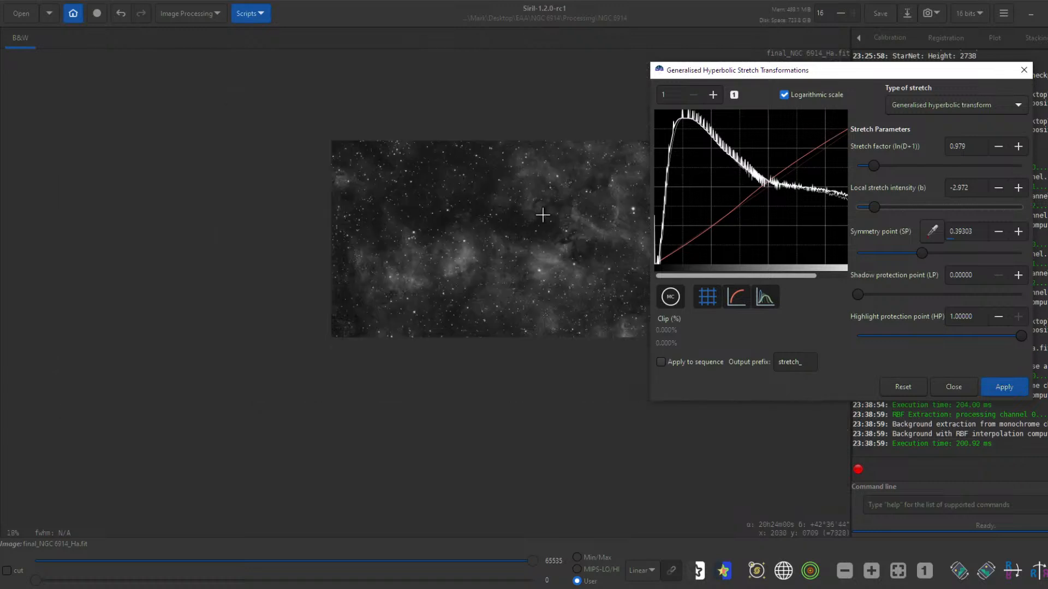
scroll(542, 215, "up", 1)
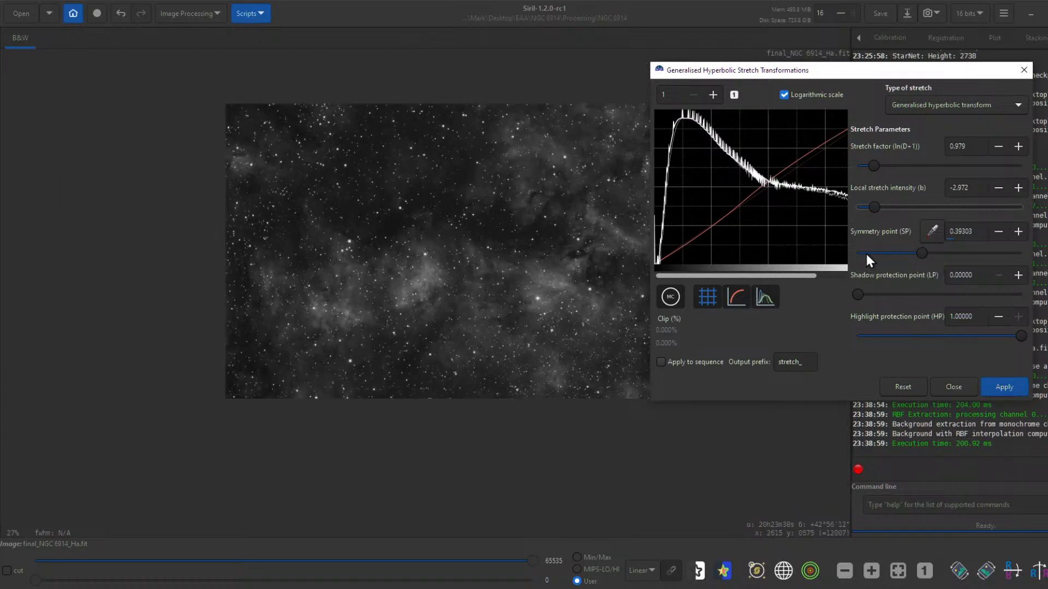
left_click_drag(872, 163, 880, 165)
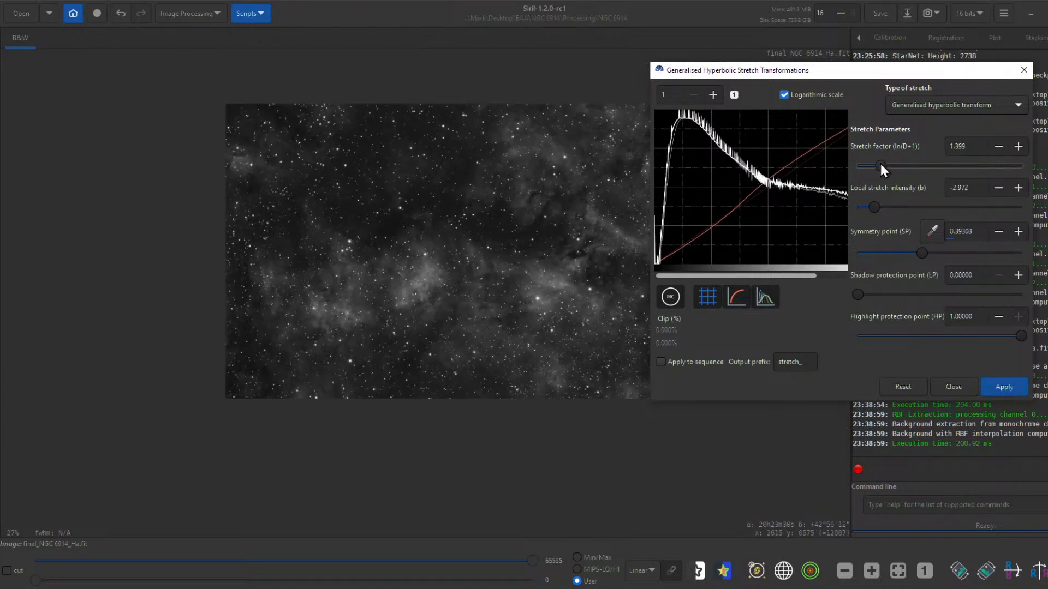
left_click(719, 145)
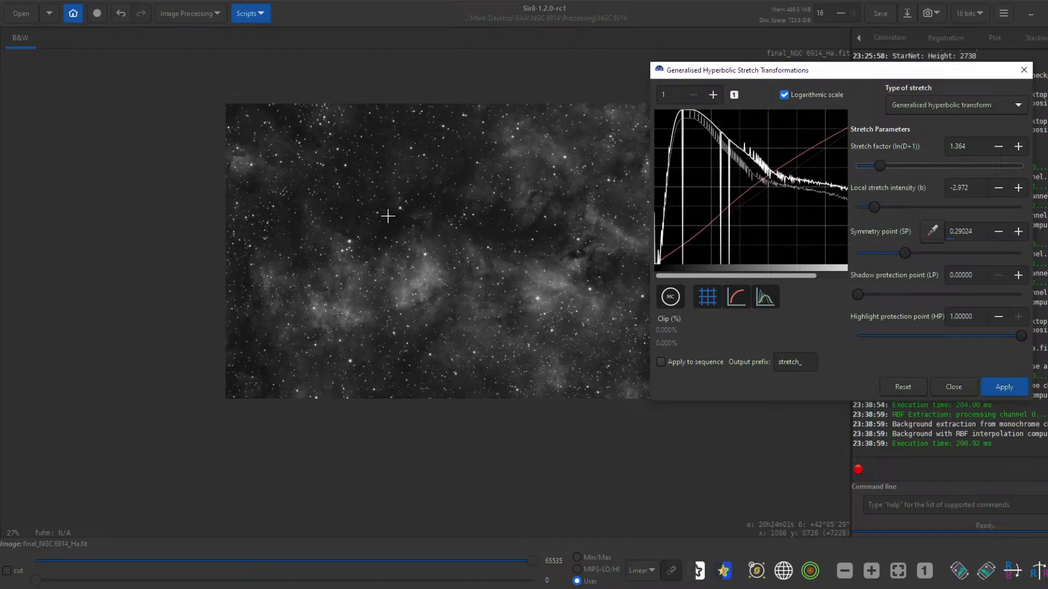
- Check the stretch preview across the nebula, apply it and close the stretch dialog
scroll(386, 215, "up", 3)
scroll(415, 217, "down", 5)
scroll(567, 247, "up", 5)
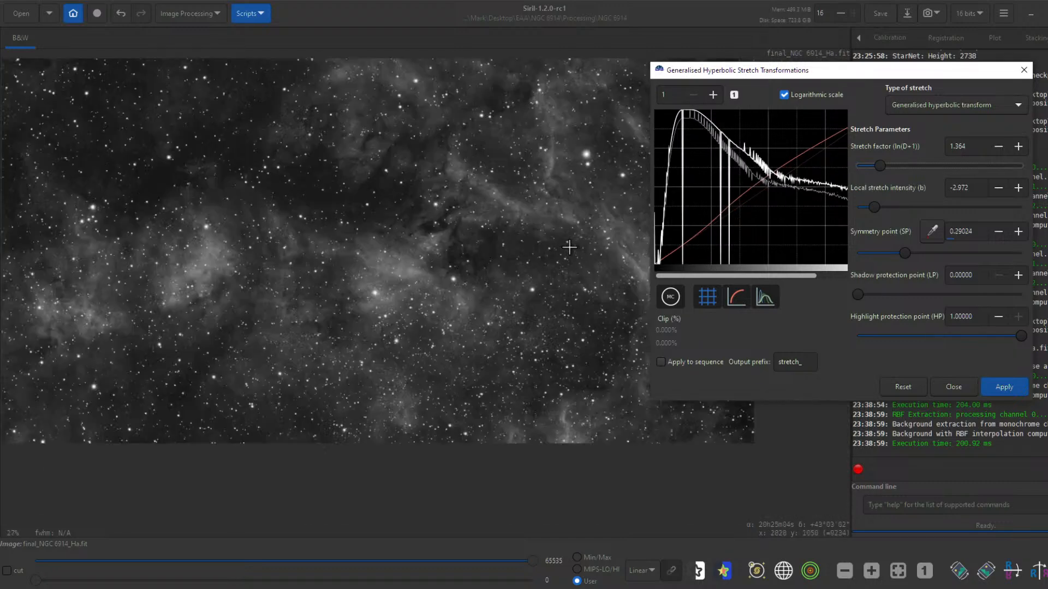
scroll(536, 208, "down", 3)
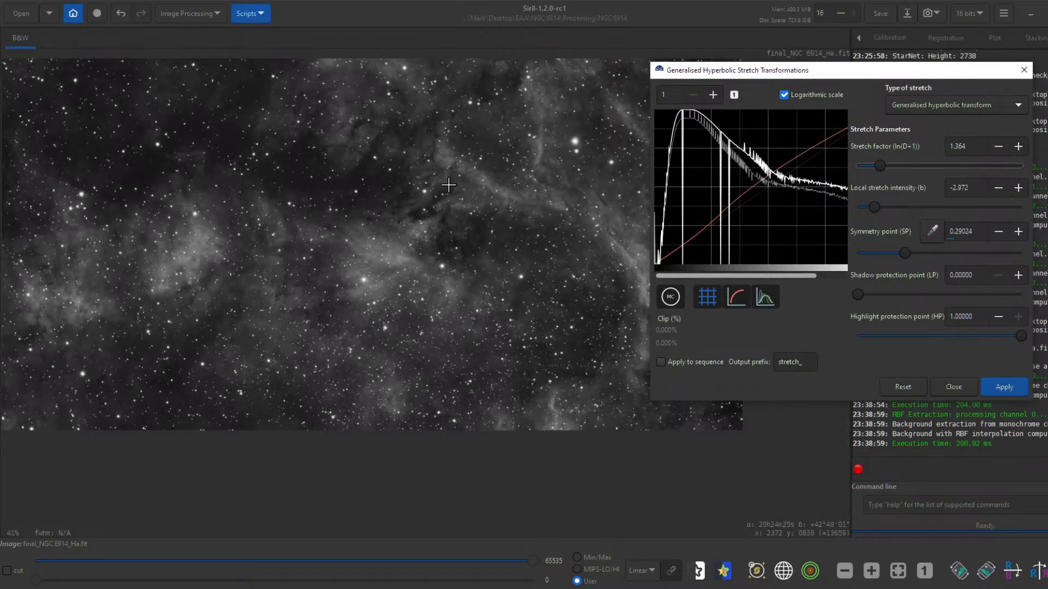
left_click_drag(449, 185, 534, 261)
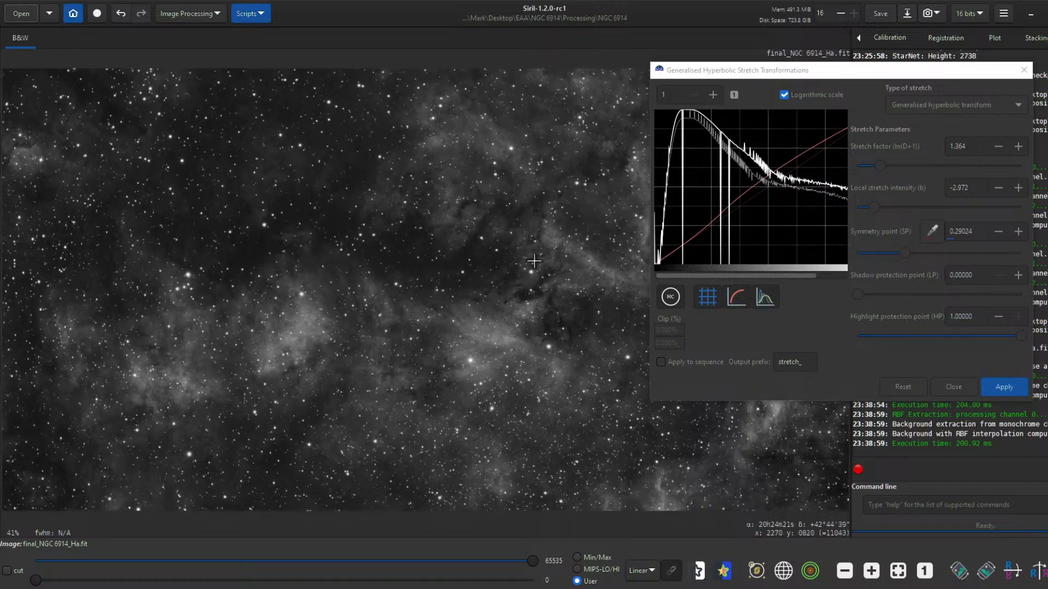
scroll(322, 362, "up", 2)
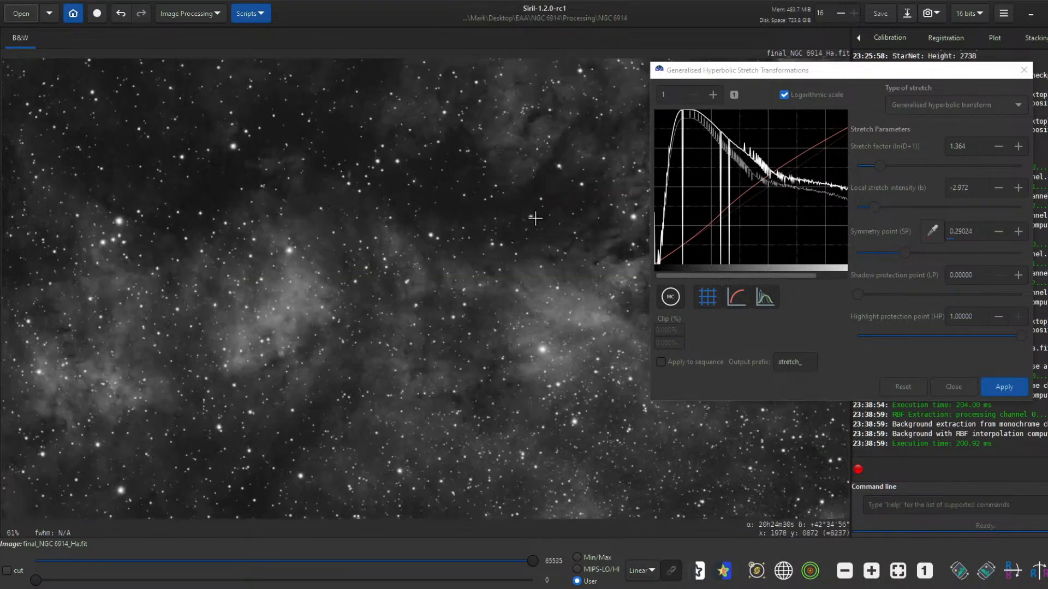
left_click_drag(535, 219, 403, 256)
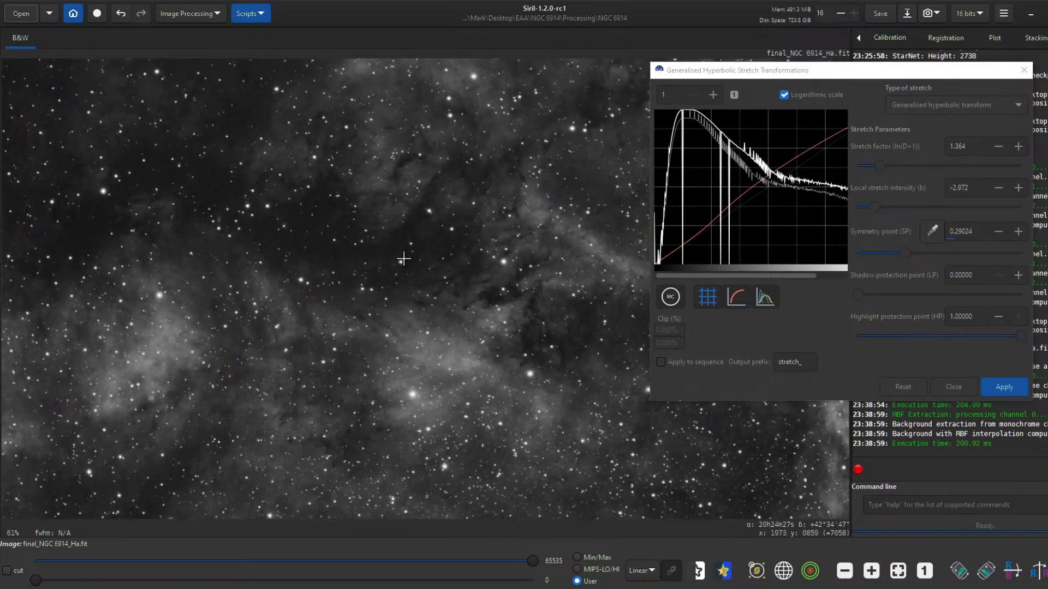
scroll(400, 253, "down", 3)
scroll(400, 253, "up", 2)
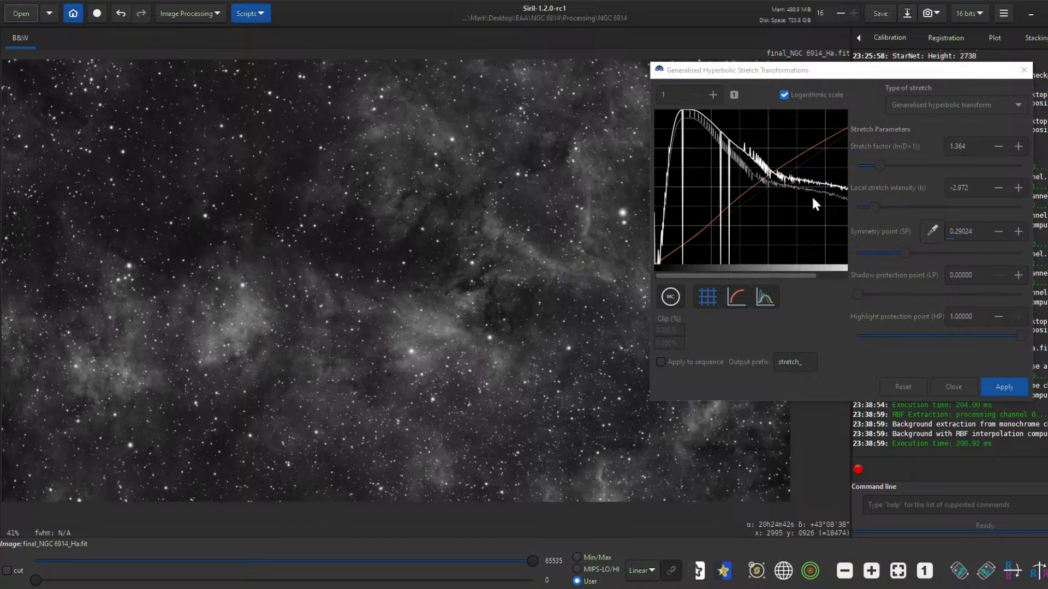
left_click(1009, 385)
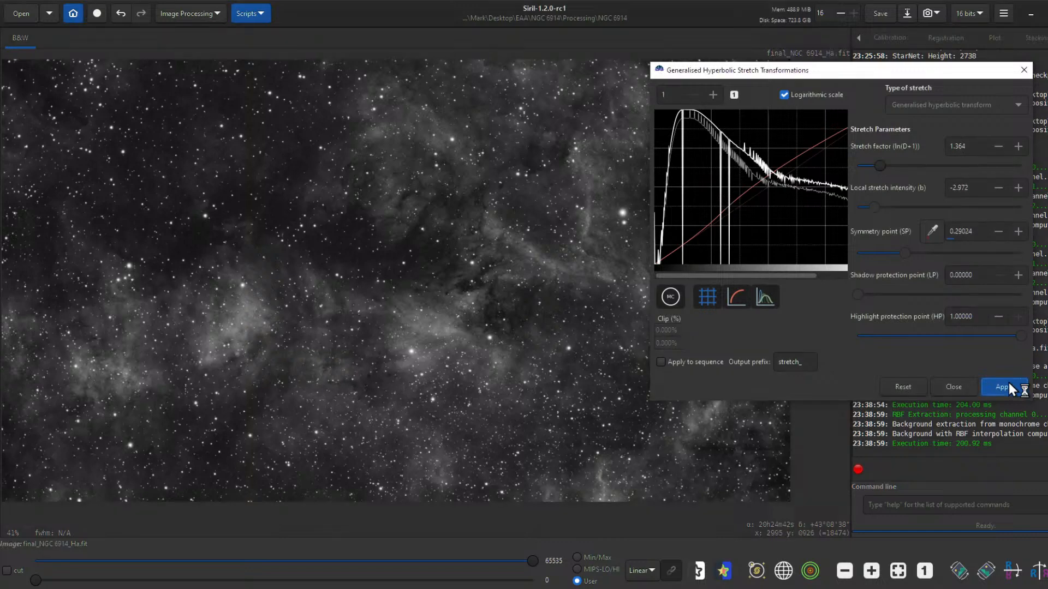
left_click(971, 384)
scroll(419, 254, "down", 1)
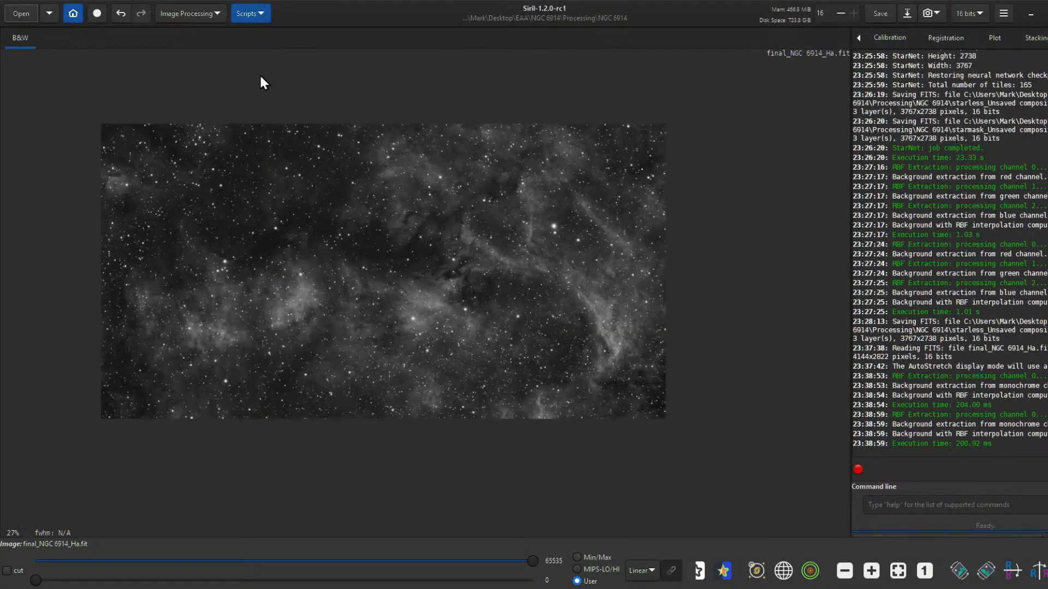
- Switch to GIMP and delete the starless_final_NGC 6914_Ha.fit and starmask_Unsaved compositing result layers
left_click(214, 12)
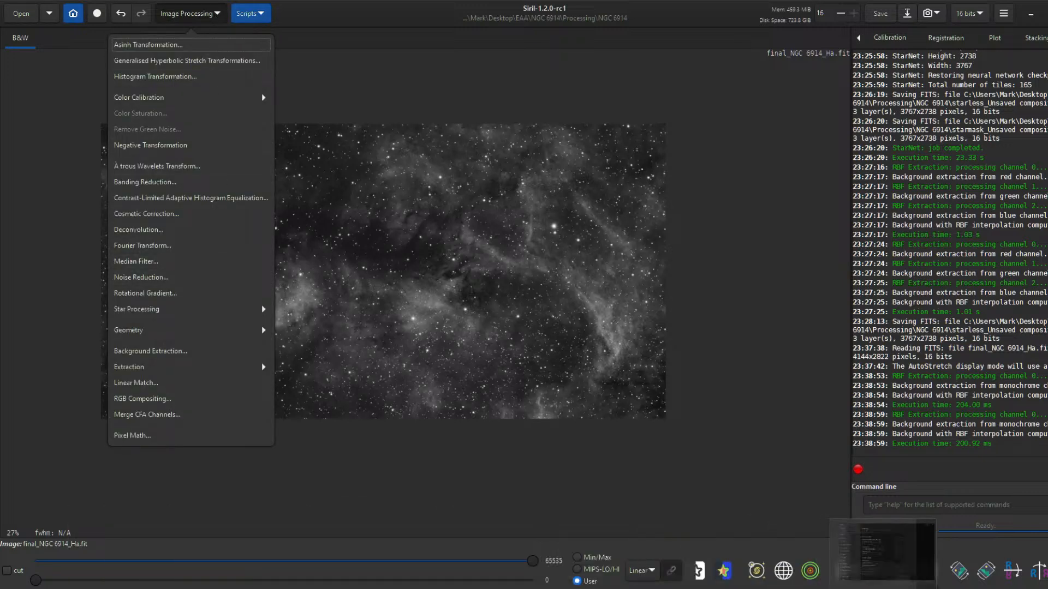
left_click(844, 552)
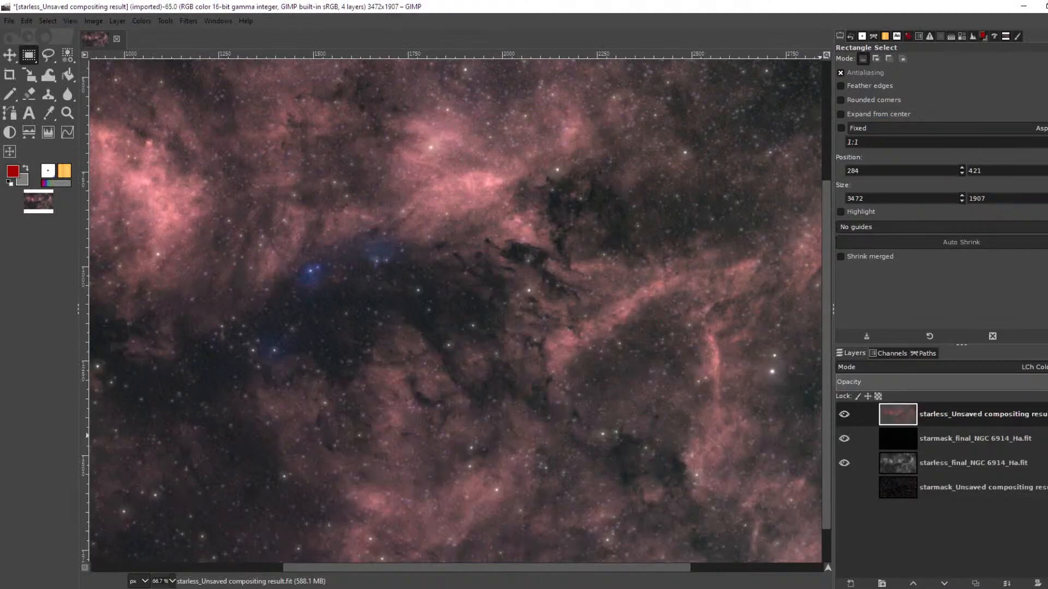
left_click(975, 473)
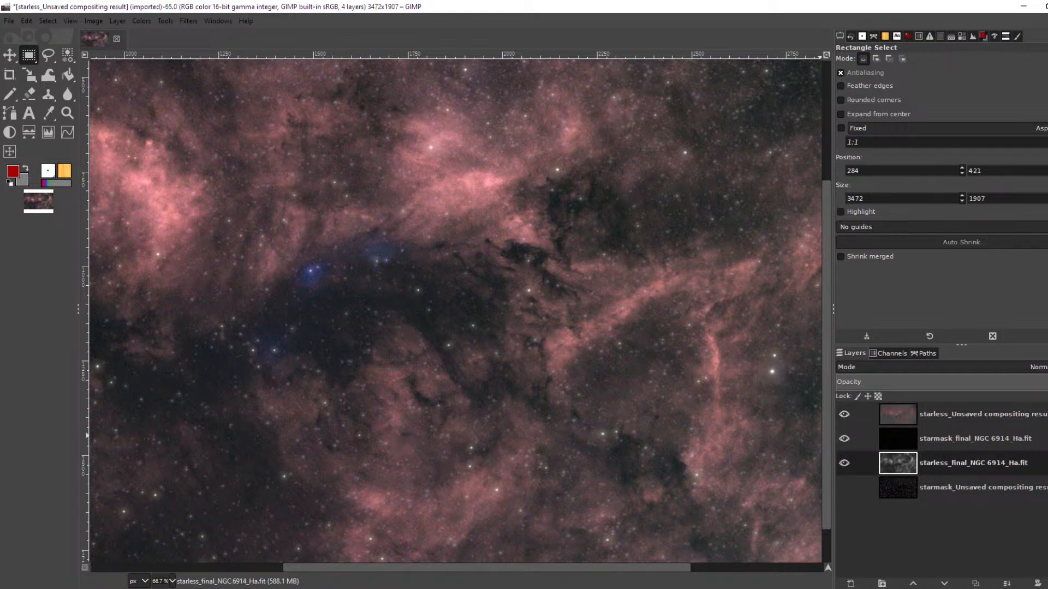
key("Delete")
key("Delete")
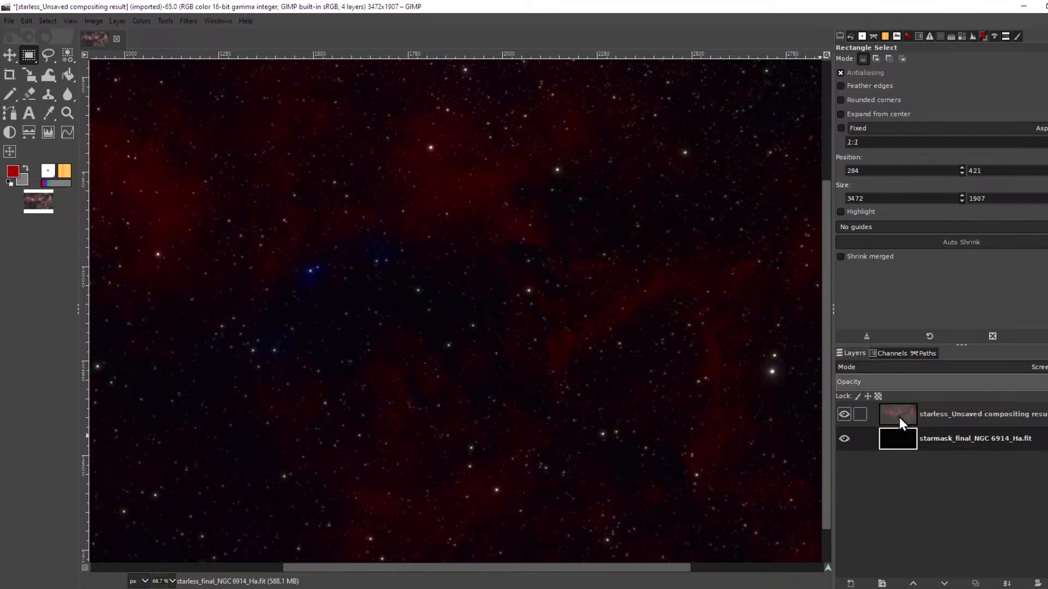
- Return to Siril and run StarNet Star Removal on the stretched Ha image, generating a star mask
left_click(1025, 8)
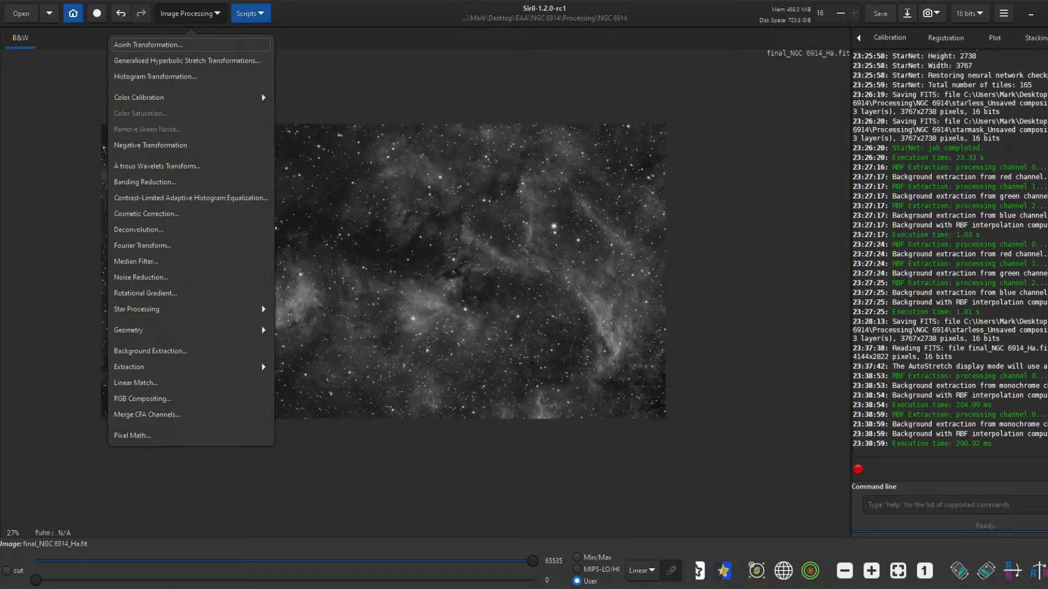
left_click(281, 588)
left_click(447, 552)
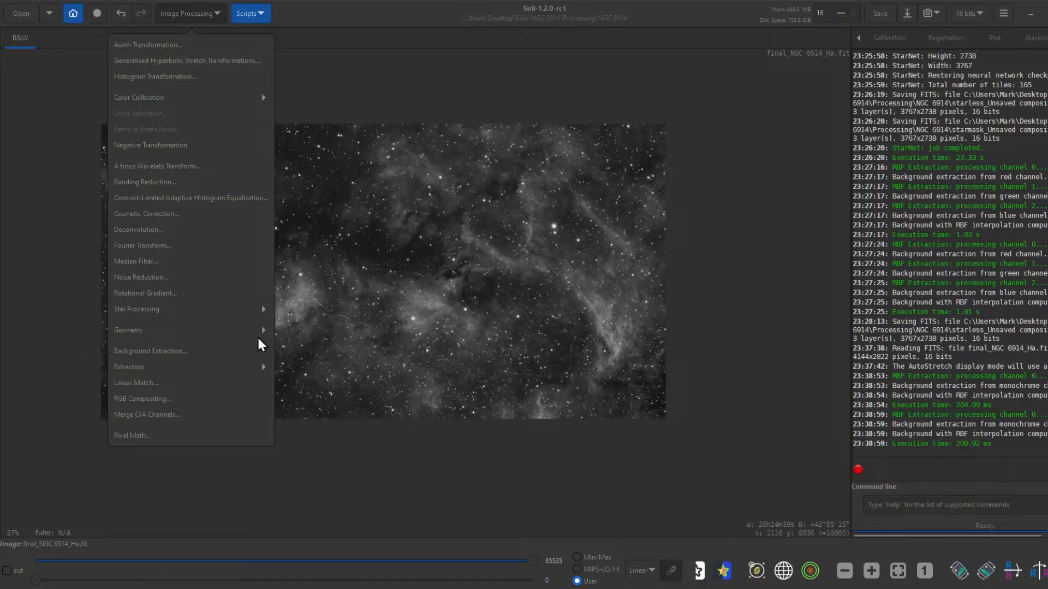
left_click(224, 311)
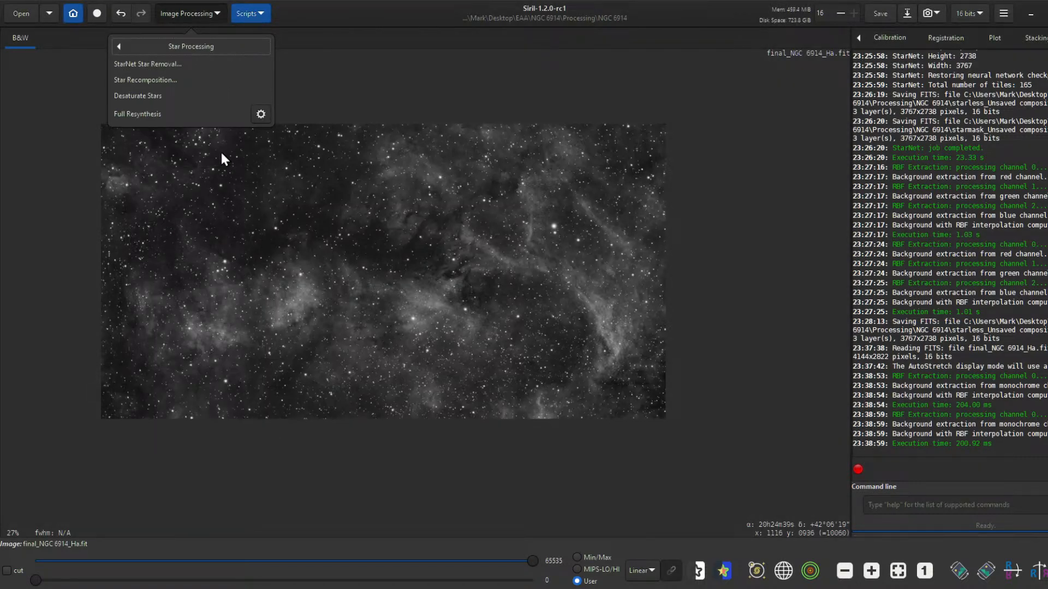
left_click(211, 64)
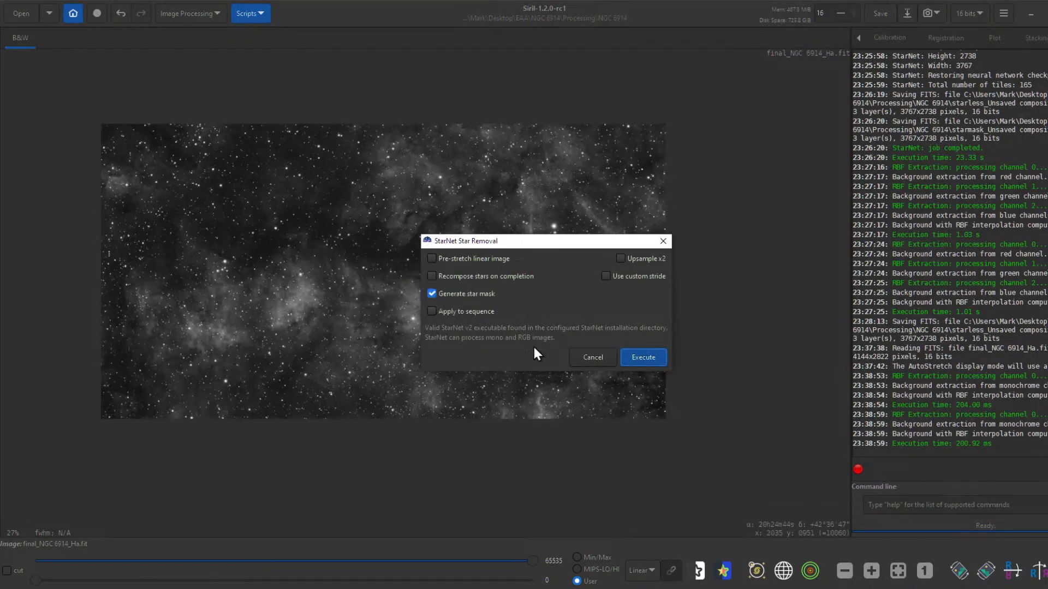
left_click(647, 358)
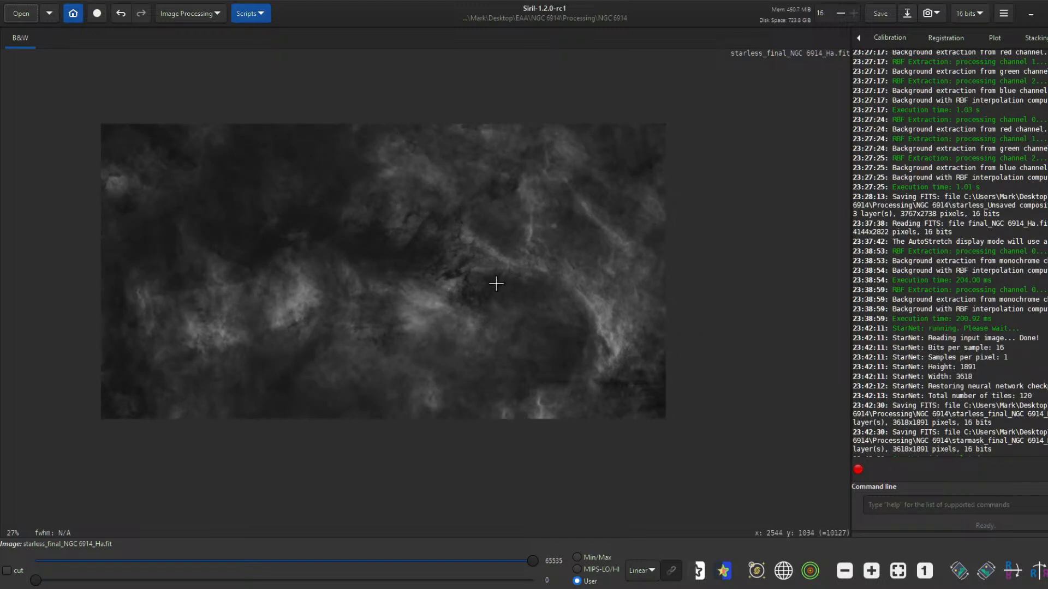
scroll(359, 266, "up", 2)
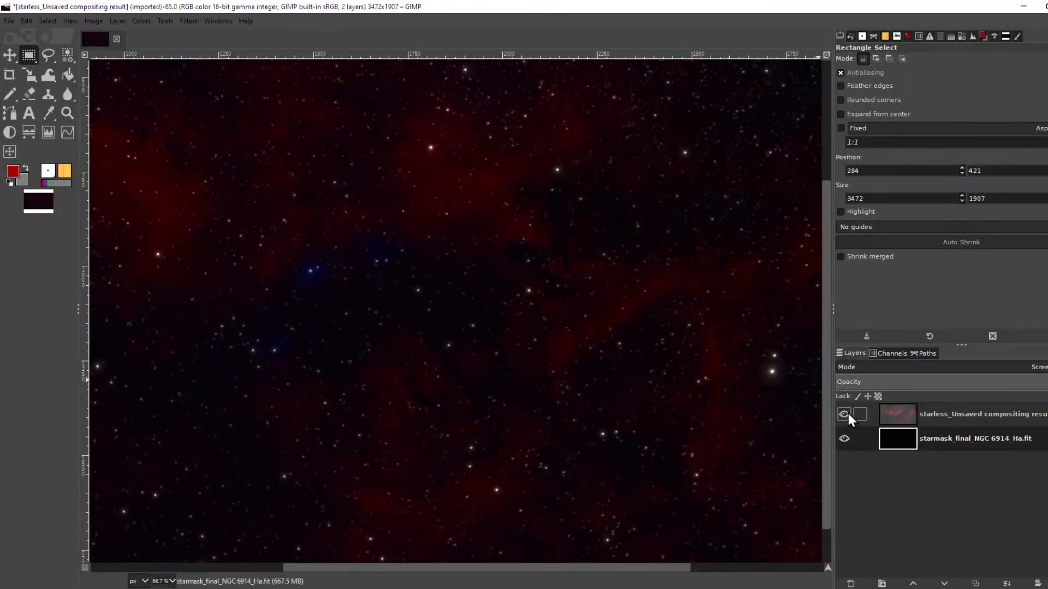
- In GIMP, hide both existing layers and open starless_final_NGC 6914_Ha.fit and starmask_final_NGC 6914_Ha.fit as new layers with the default FITS settings
left_click_drag(848, 414, 844, 437)
left_click(9, 21)
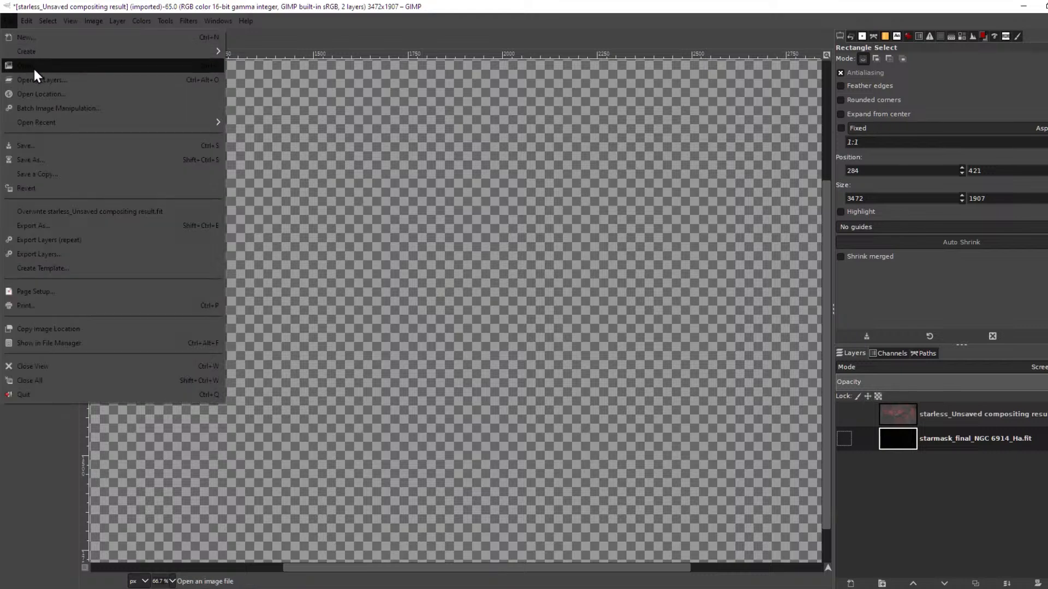
left_click(65, 82)
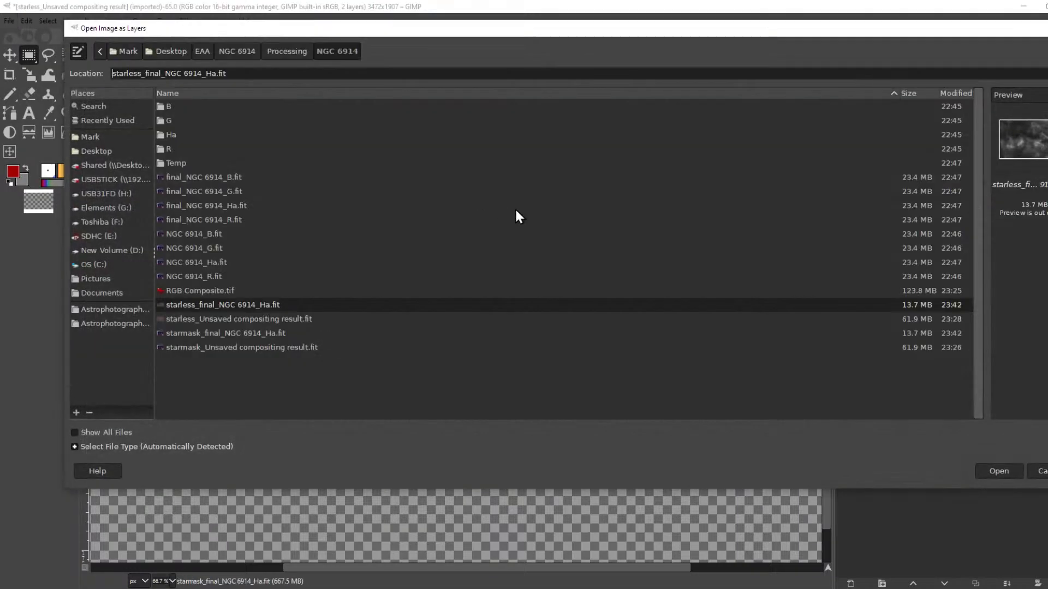
left_click(252, 333)
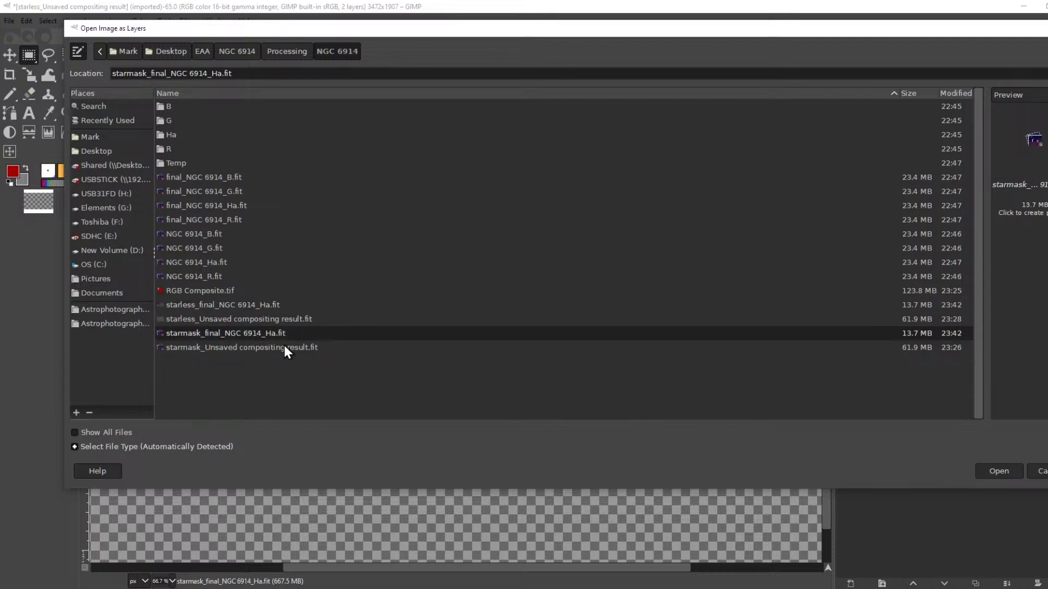
left_click(266, 306, "ctrl")
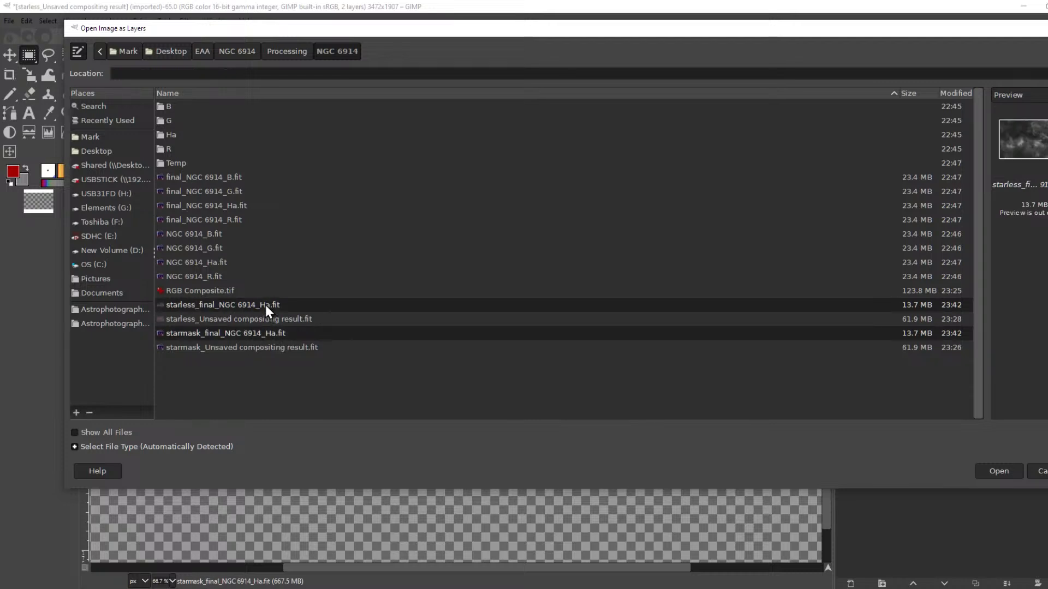
left_click(1002, 472)
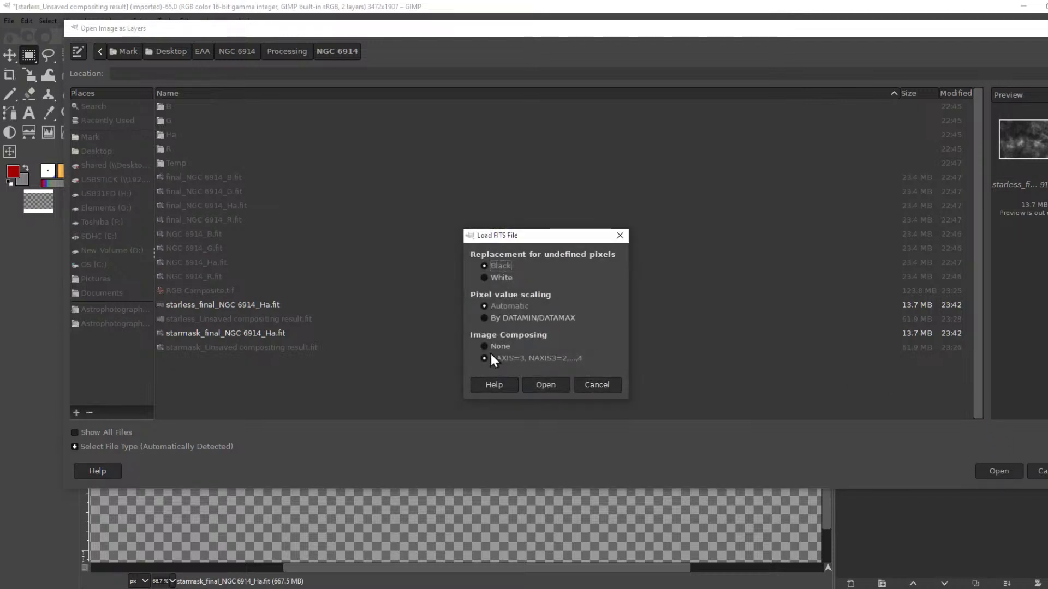
left_click(544, 385)
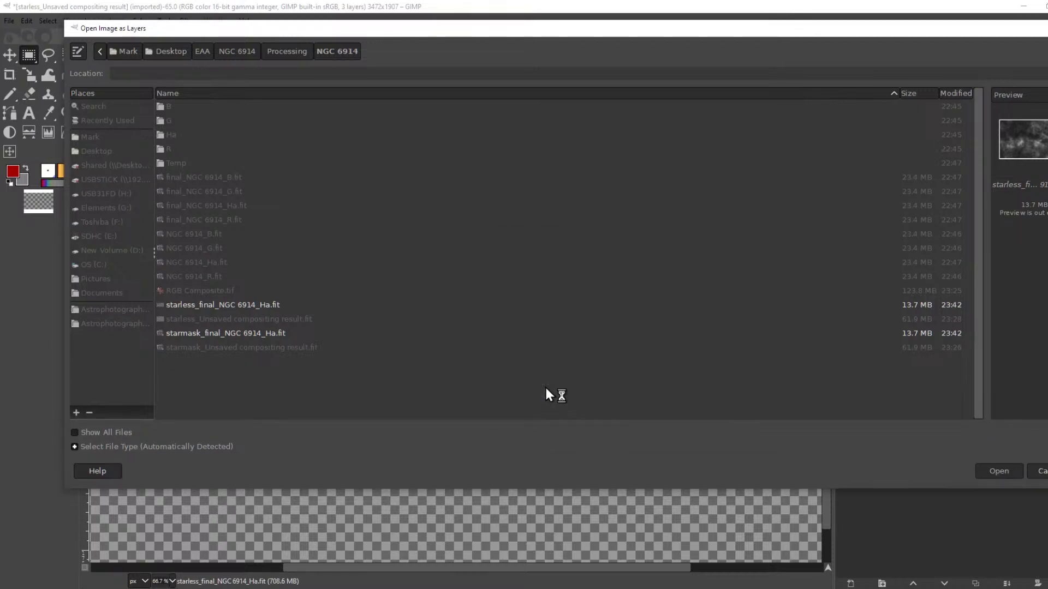
left_click(546, 388)
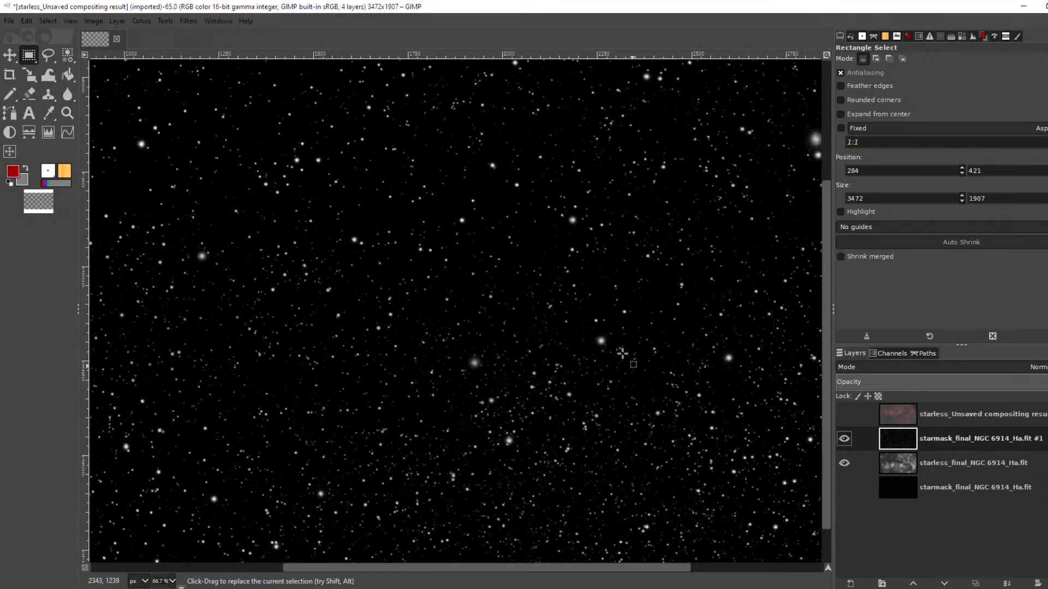
- Inspect the newly loaded Ha starless and star mask layers by hiding and showing the star mask layer
key("2")
scroll(617, 350, "down", 3)
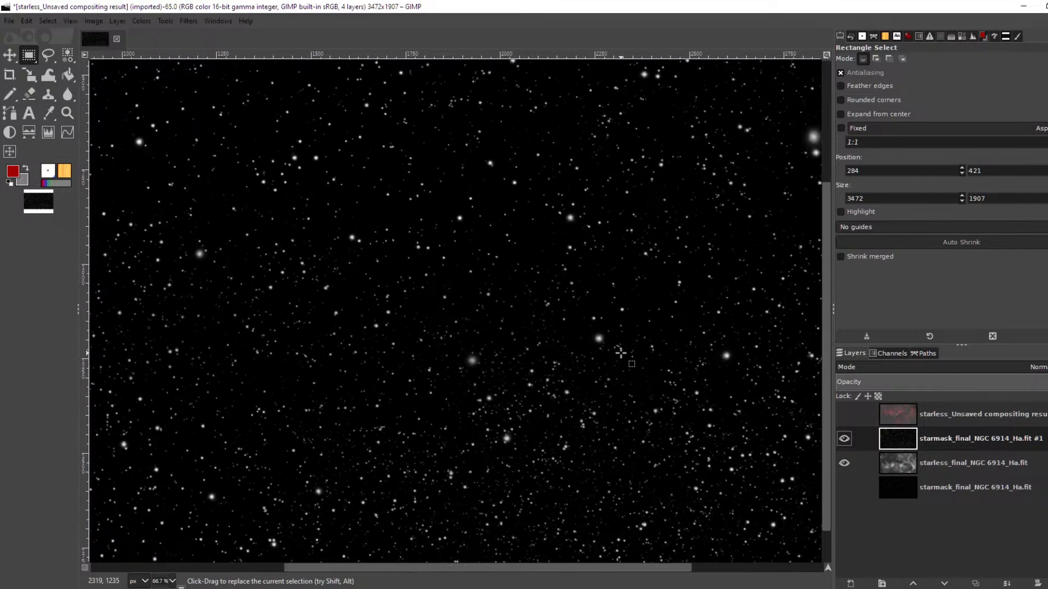
left_click(844, 440)
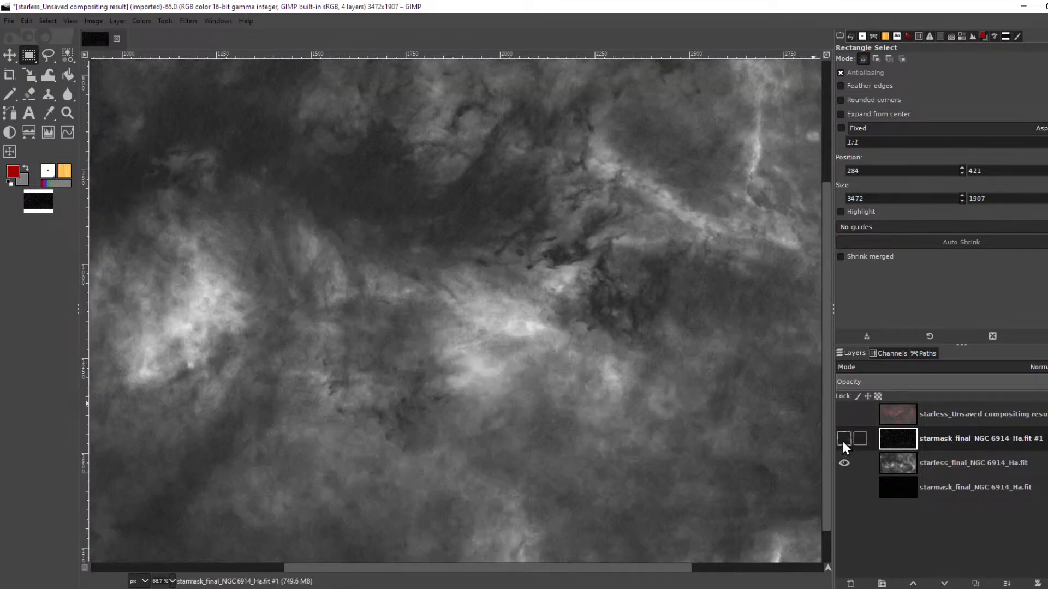
scroll(573, 370, "down", 3)
scroll(499, 359, "up", 1)
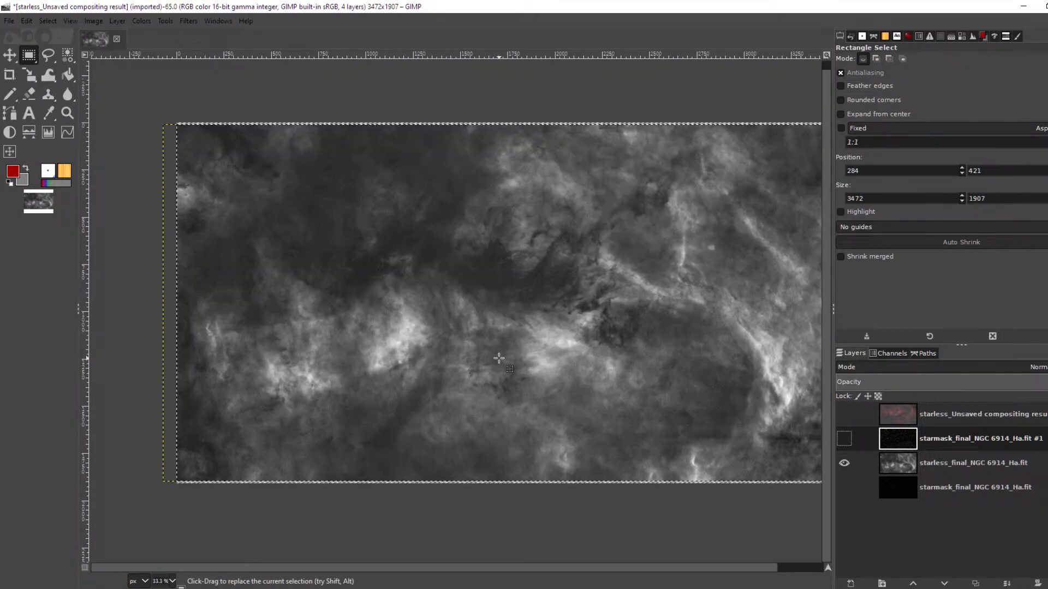
left_click(844, 439)
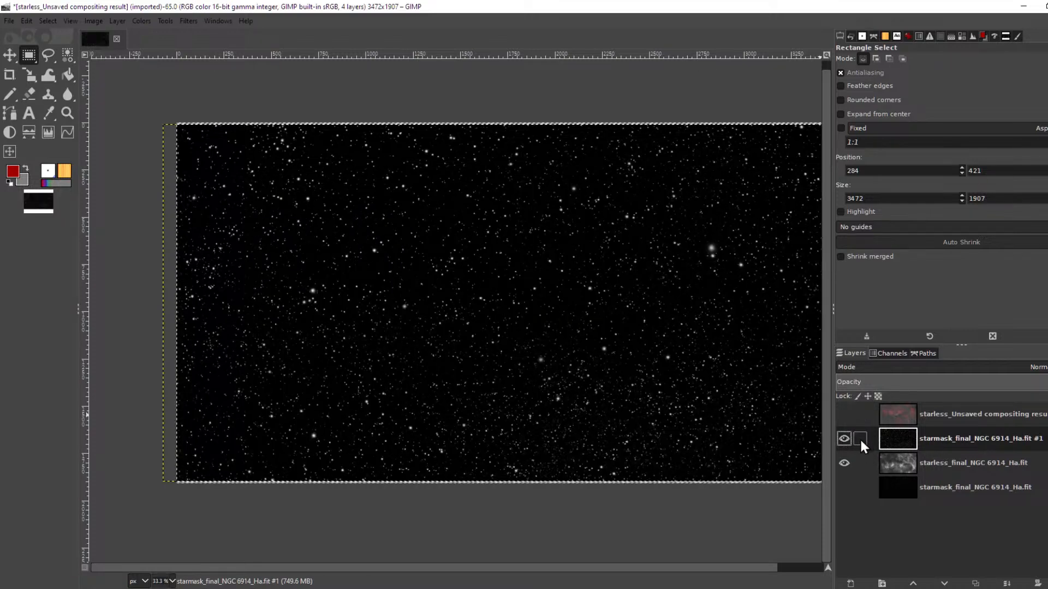
- Link the new Ha star mask and Ha starless layers, and move the starless_Unsaved compositing result layer to the bottom of the stack
left_click(860, 438)
left_click(860, 463)
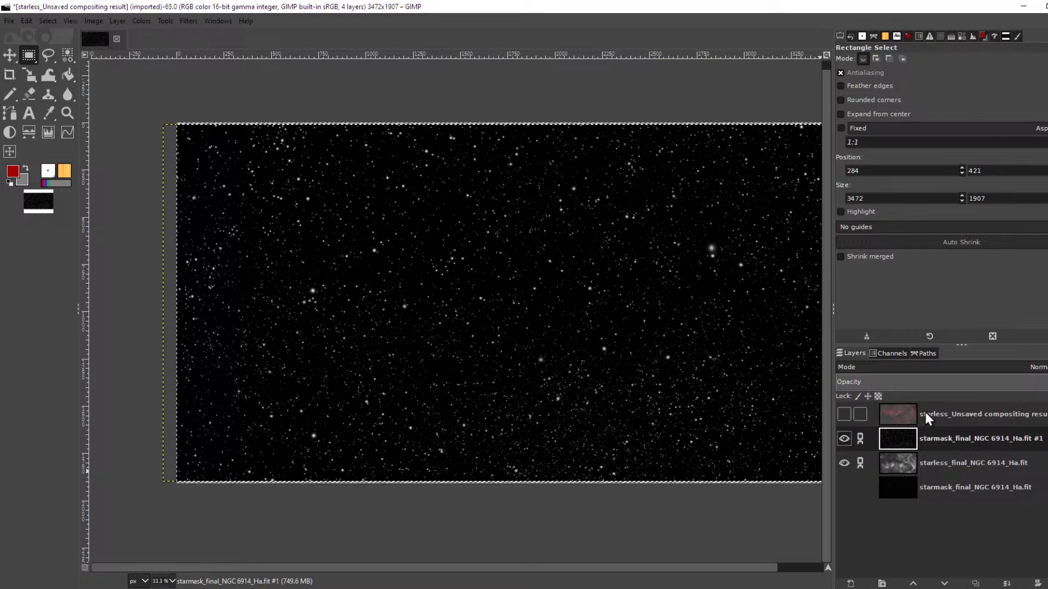
left_click(947, 485)
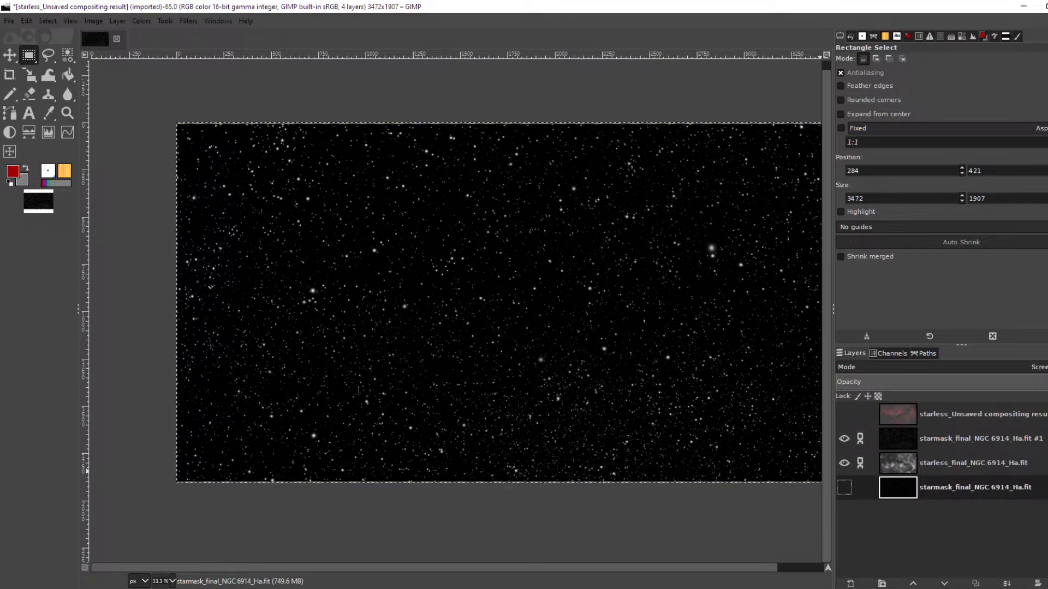
left_click(959, 418)
left_click(945, 584)
left_click(944, 584)
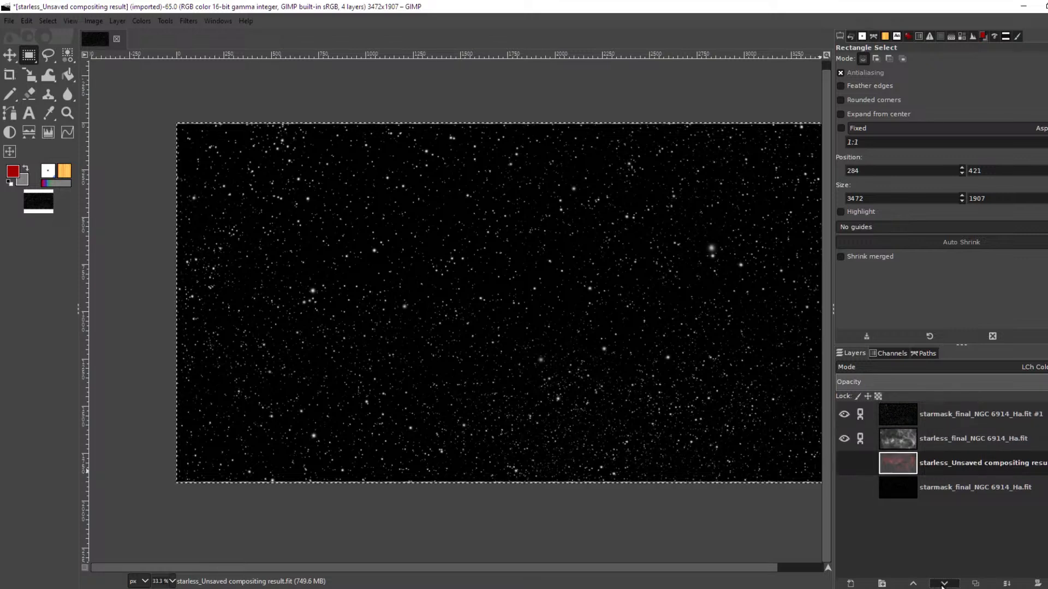
left_click(944, 584)
- Lower the Ha starless layer beneath the old starmask_final_NGC 6914_Ha.fit layer and delete that old star mask layer
left_click(930, 442)
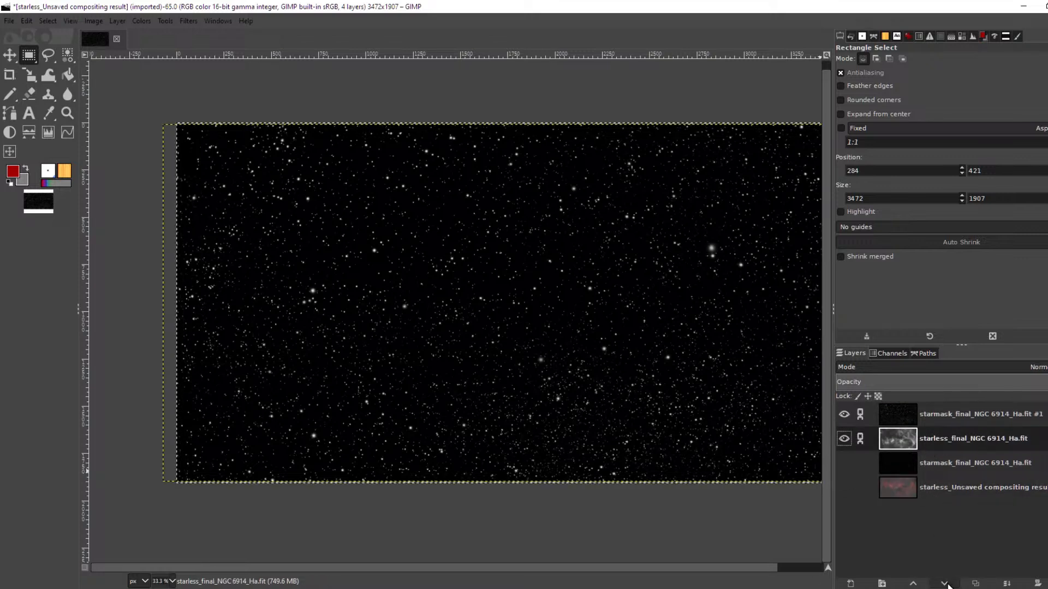
left_click(944, 584)
left_click(873, 442)
left_click(844, 439)
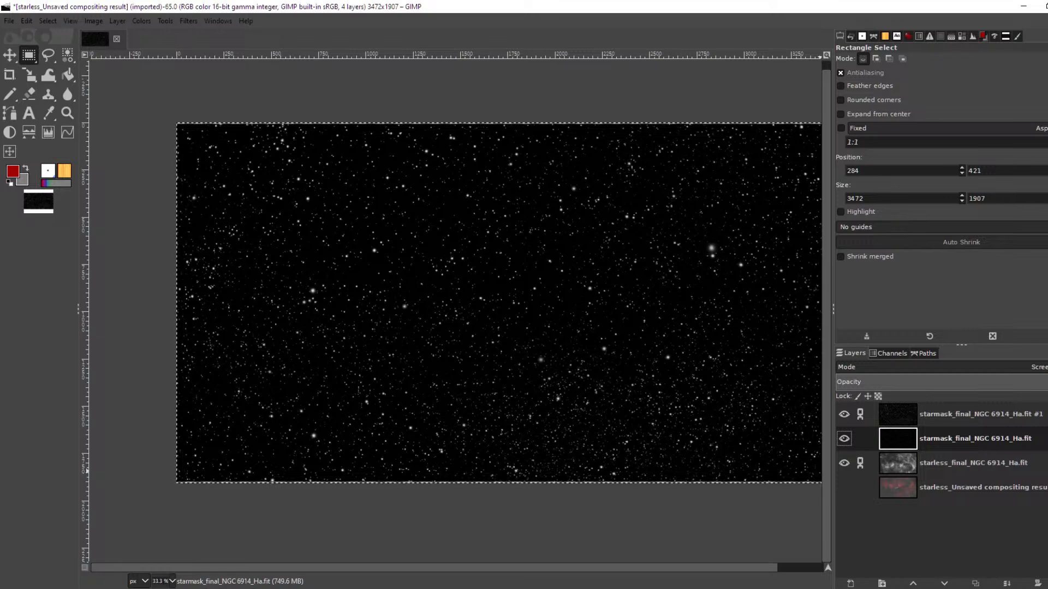
left_click(1047, 584)
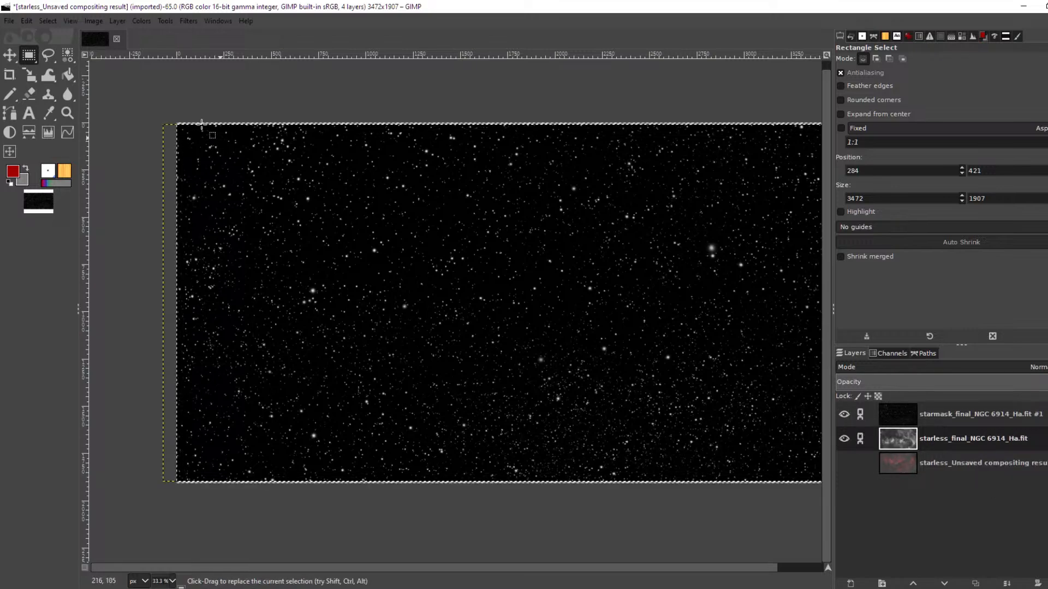
- Open starmask_Unsaved compositing result.fit as a new layer with the default FITS settings
left_click(8, 21)
left_click(47, 79)
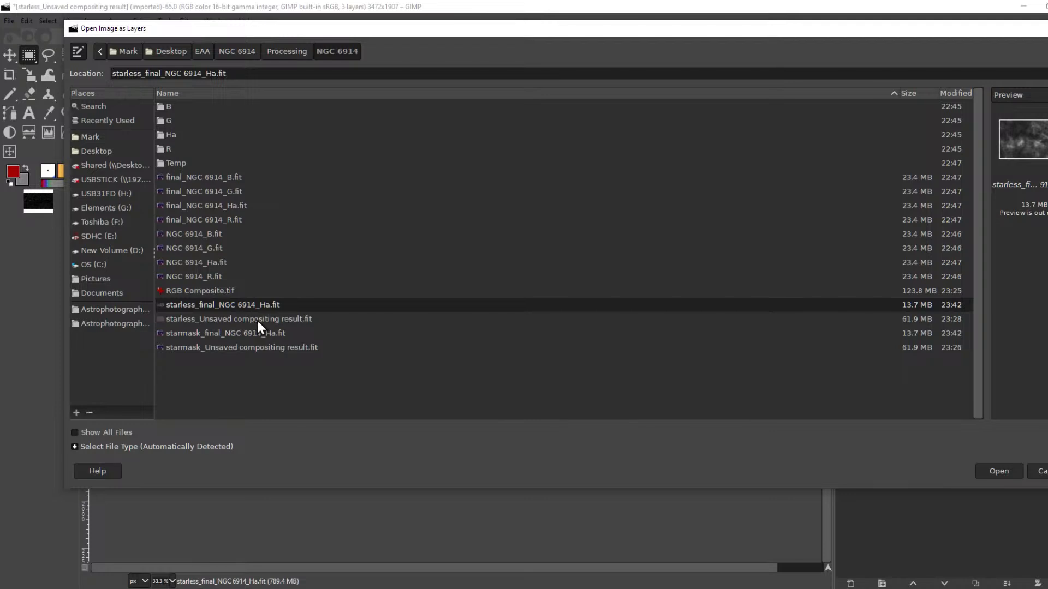
left_click(264, 319)
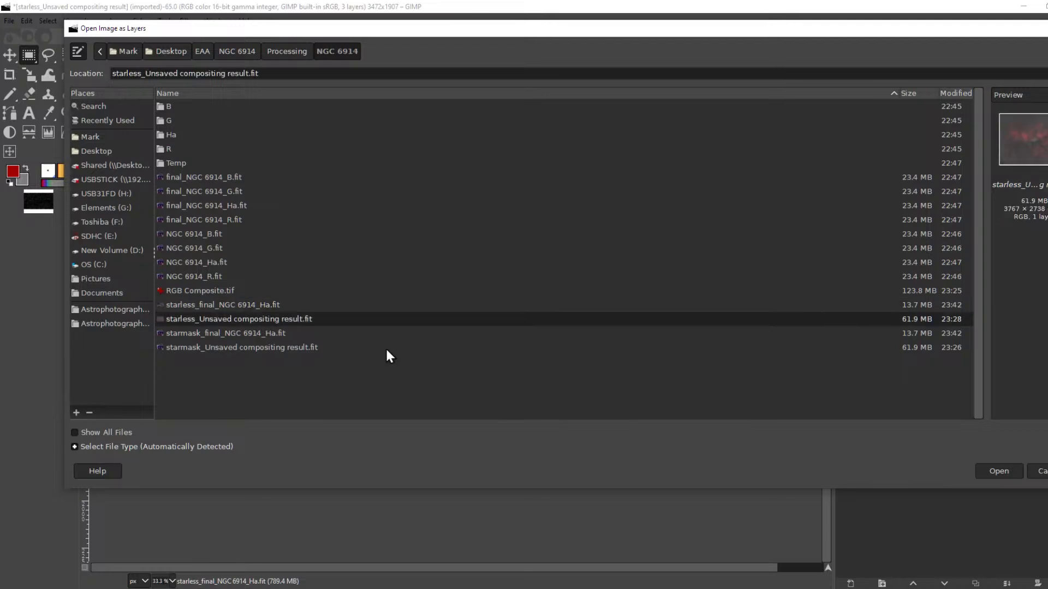
left_click(248, 348)
left_click(989, 473)
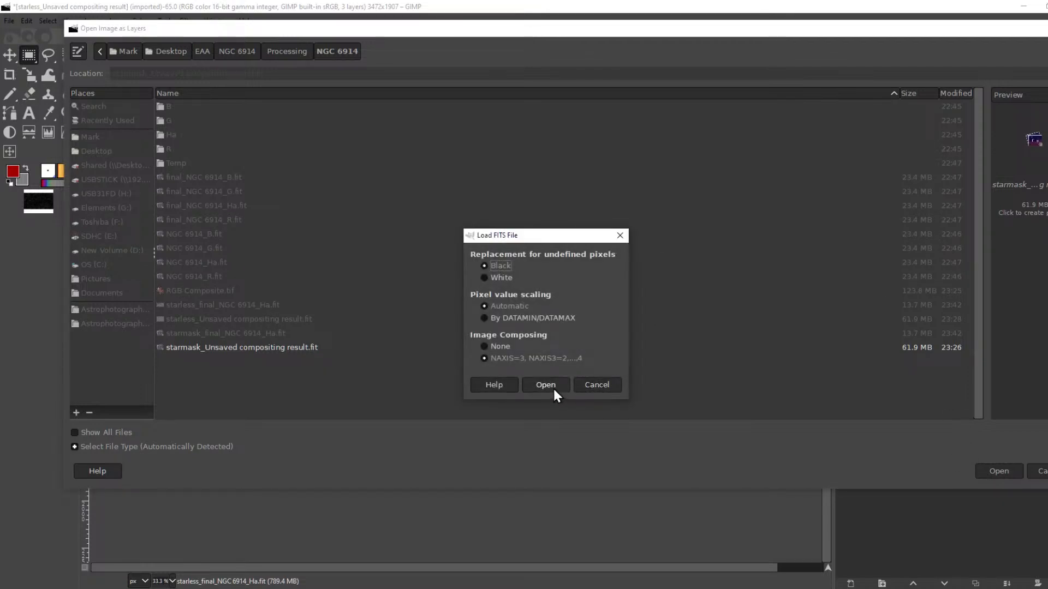
left_click(546, 385)
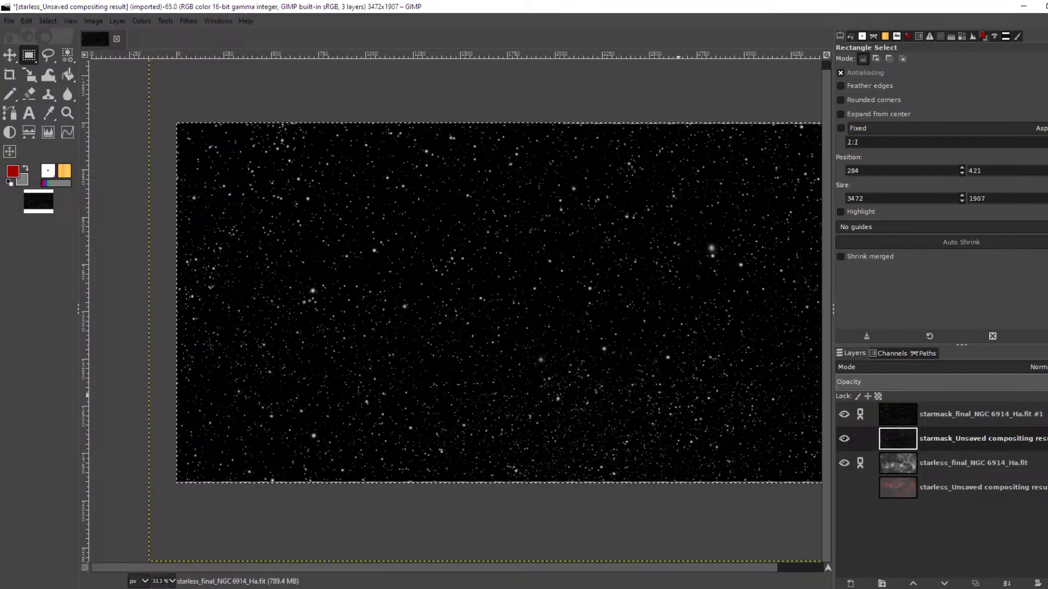
- Hide the Ha star mask and Ha starless layers
scroll(597, 342, "down", 1)
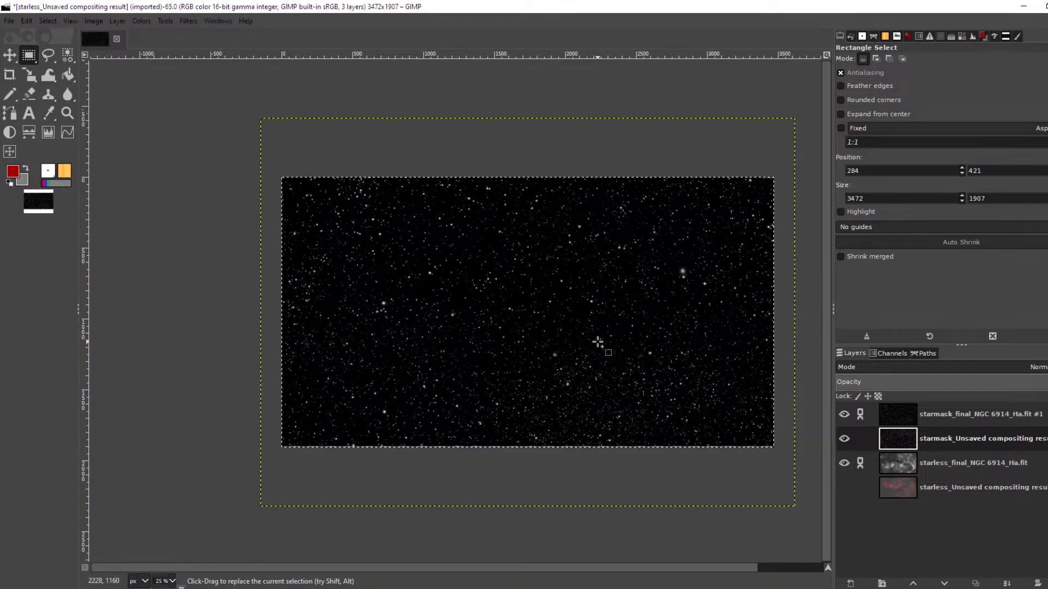
scroll(598, 342, "down", 2)
scroll(597, 342, "up", 4)
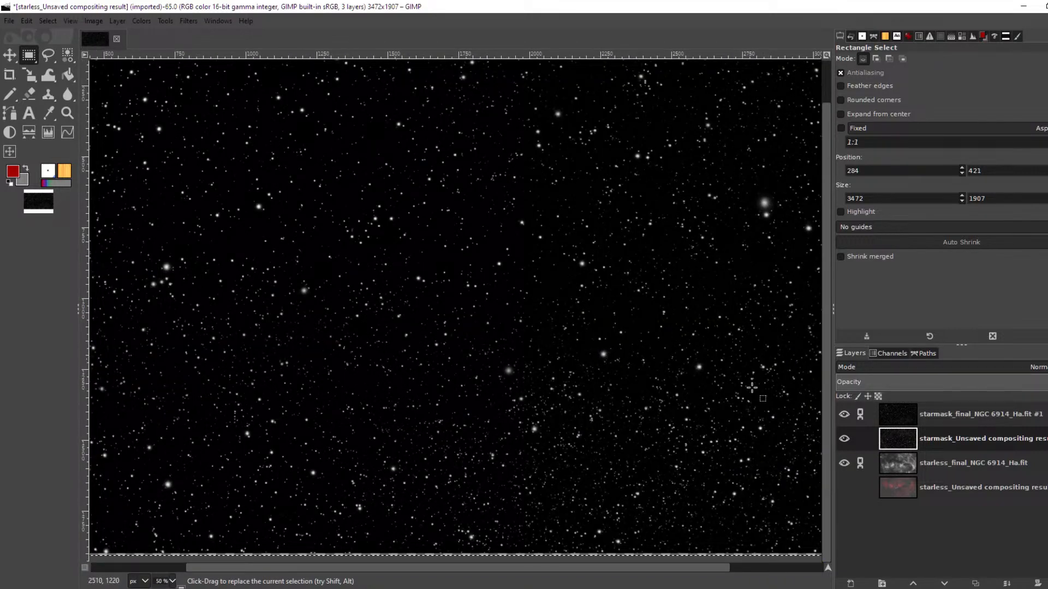
left_click(844, 414)
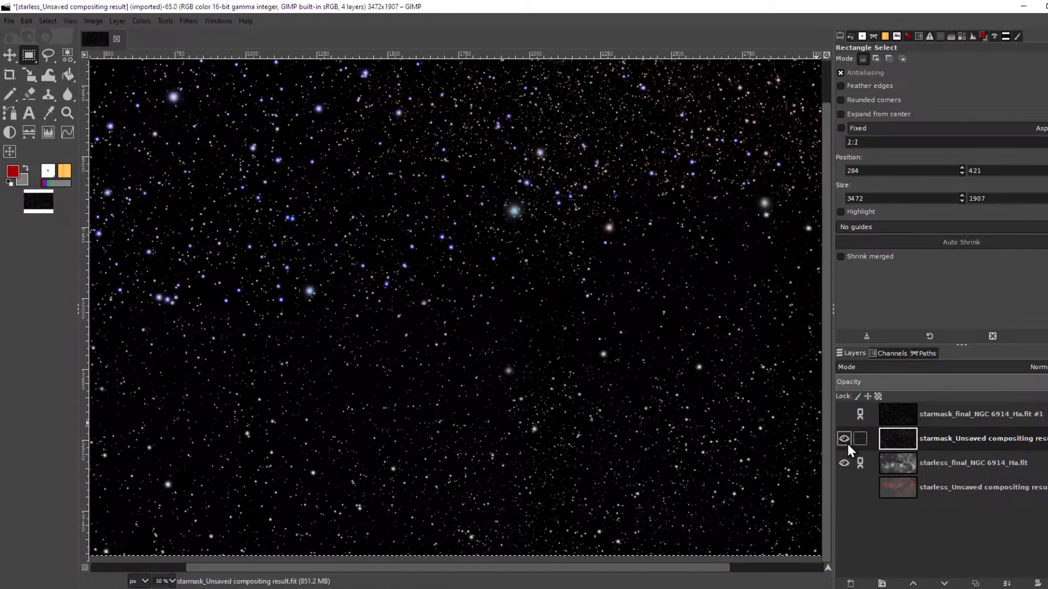
left_click(844, 463)
- Show the starless_Unsaved compositing result layer and set its blend mode to Normal
left_click(964, 462)
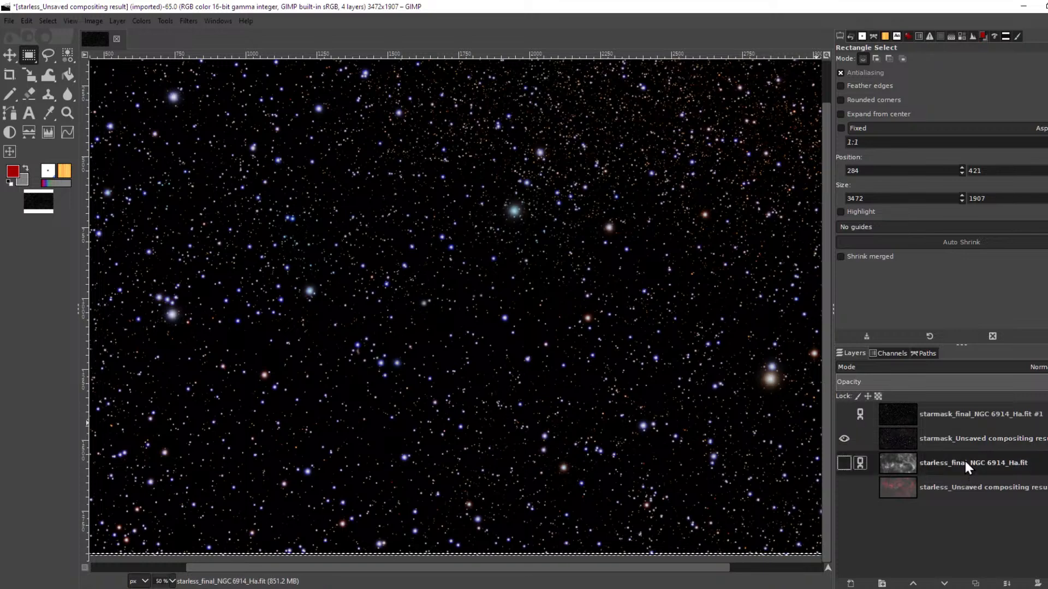
left_click(969, 485)
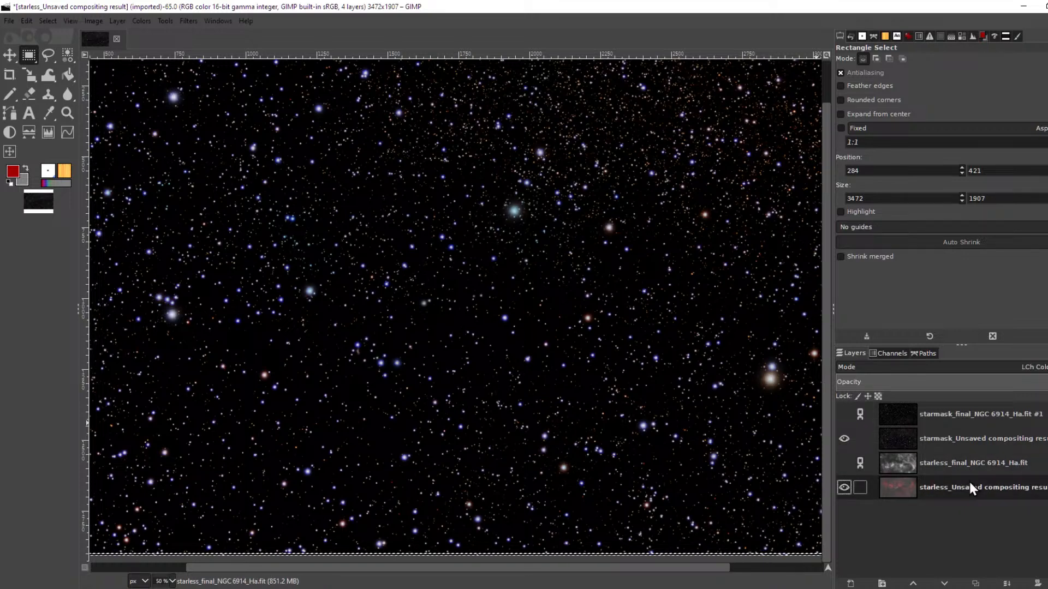
left_click(1014, 367)
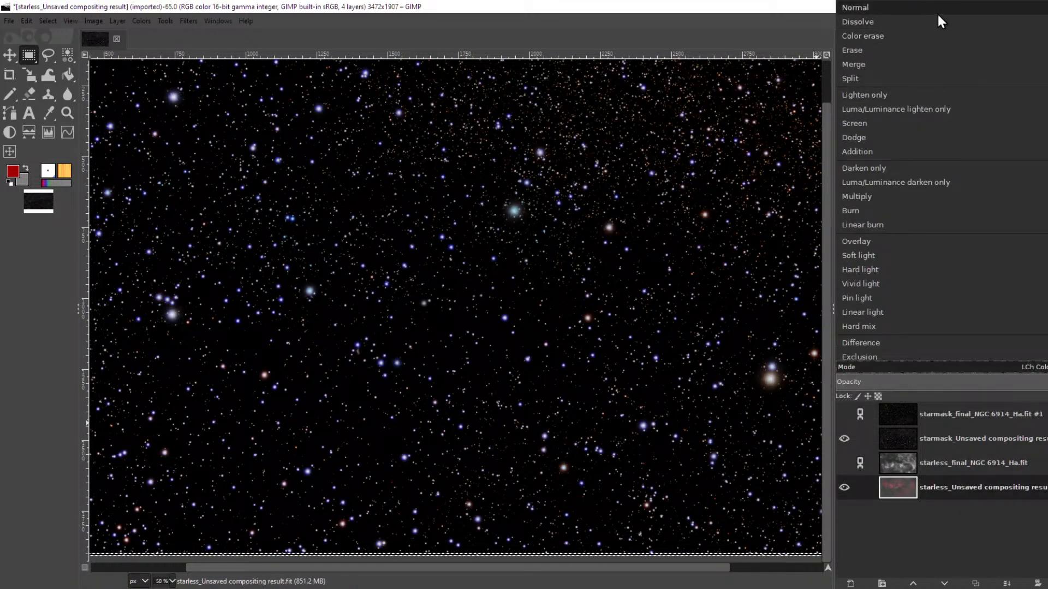
left_click(937, 12)
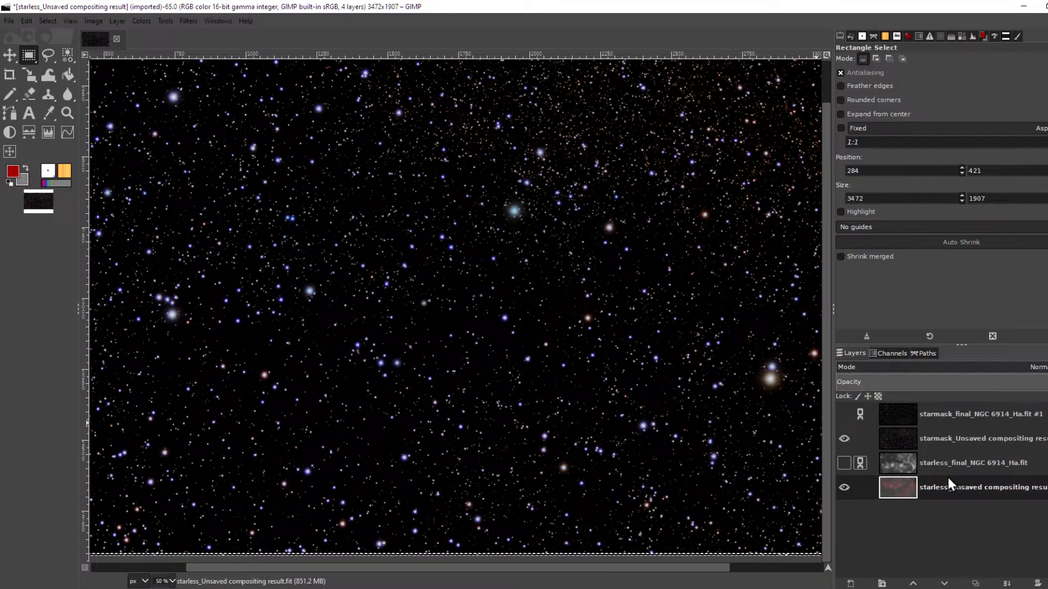
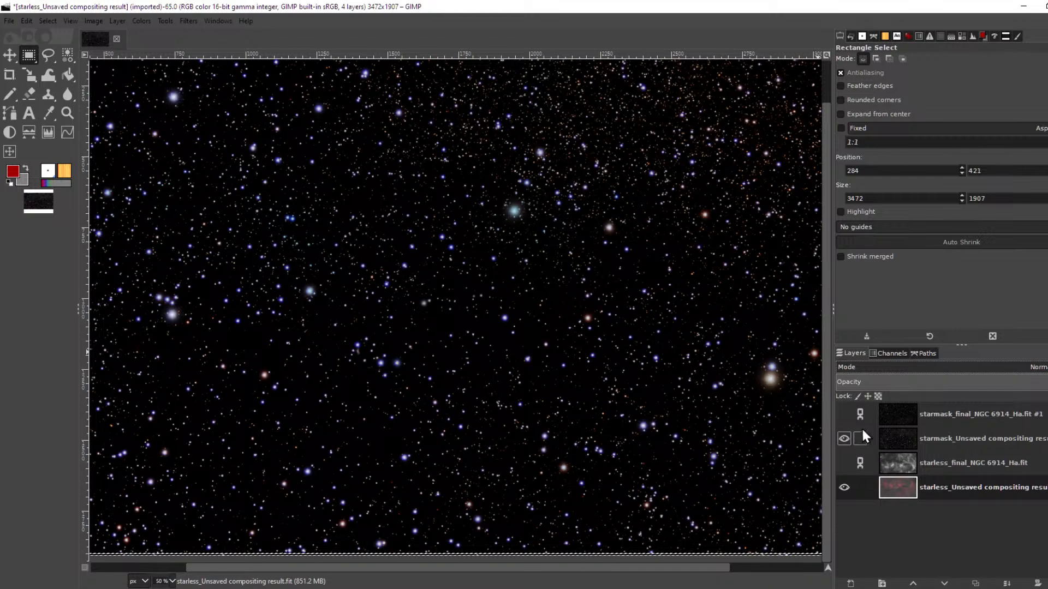
- Set the starmask_Unsaved compositing result layer's blend mode to Screen and compare the image with that layer hidden and shown
left_click(1006, 438)
left_click(1016, 366)
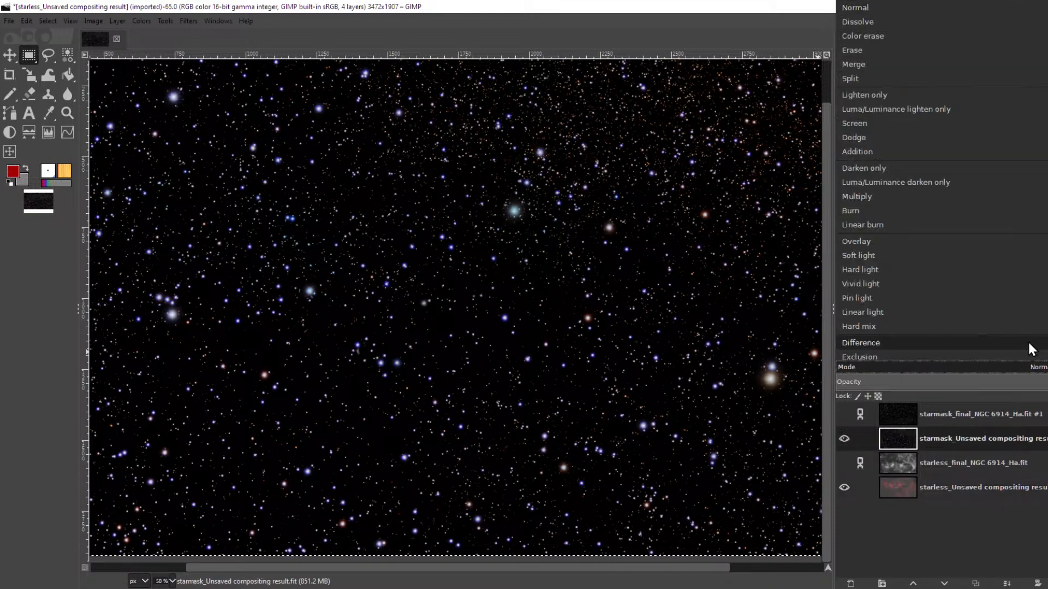
left_click(900, 125)
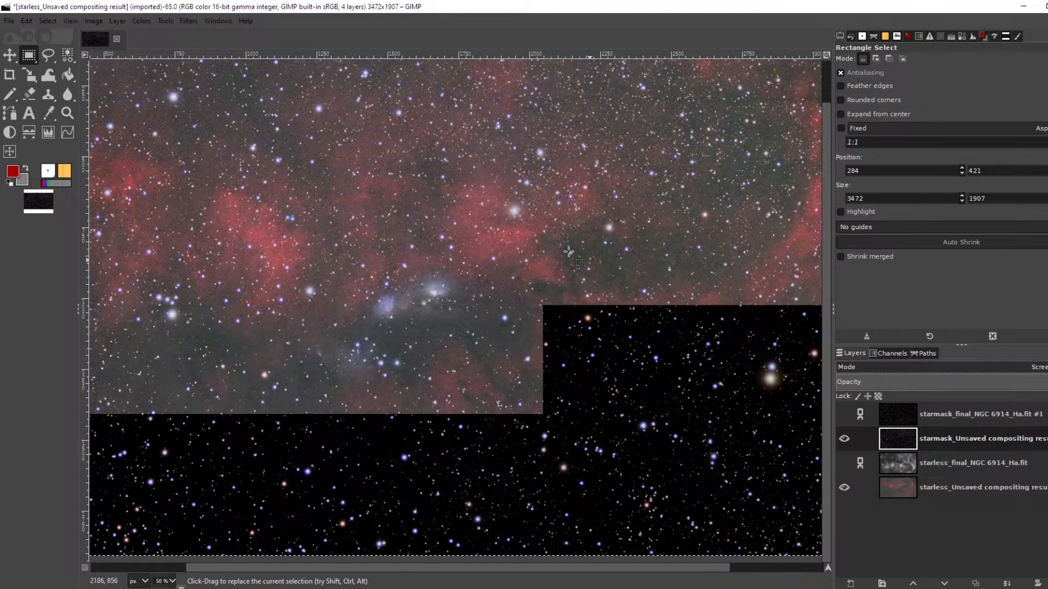
scroll(763, 380, "up", 6)
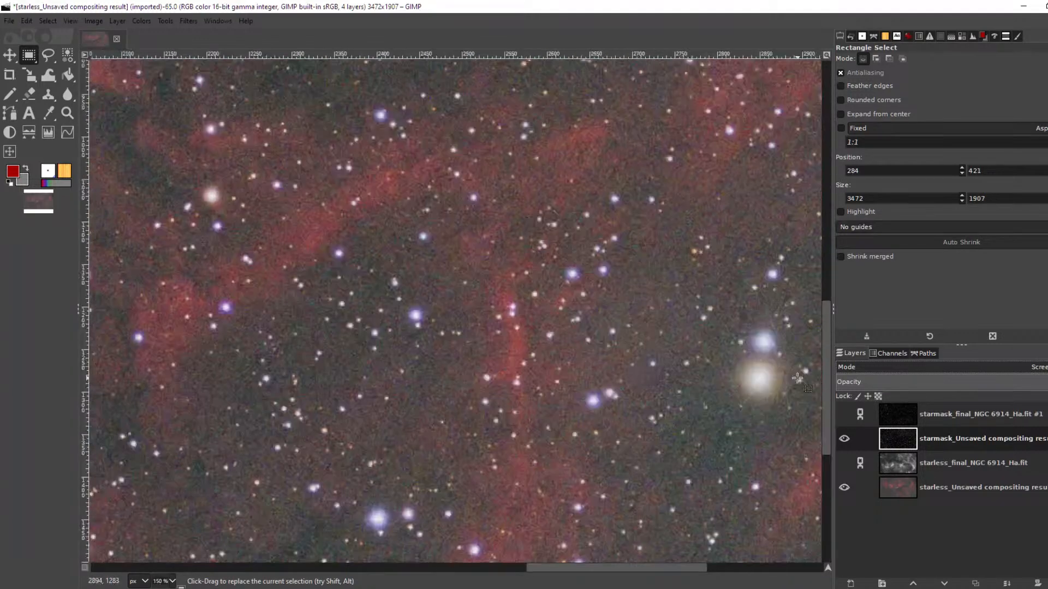
left_click(844, 439)
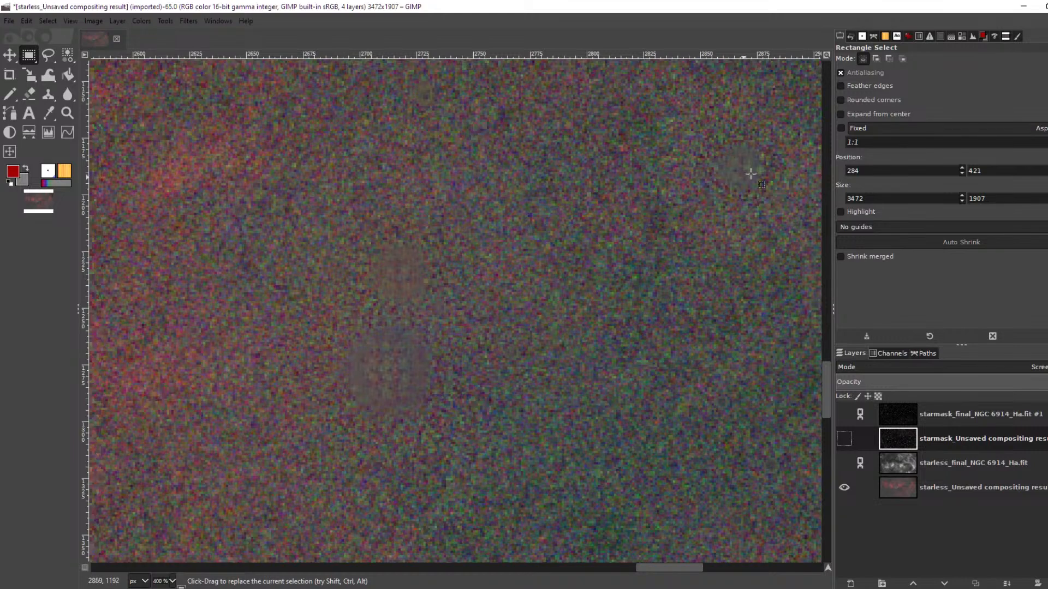
left_click(844, 439)
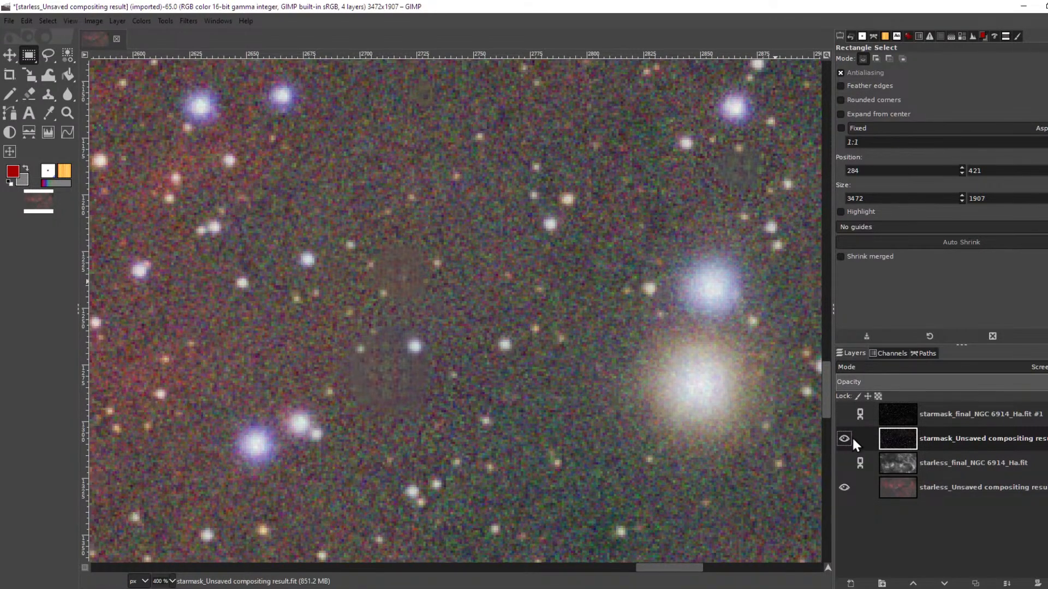
scroll(605, 306, "down", 10)
scroll(604, 309, "up", 3)
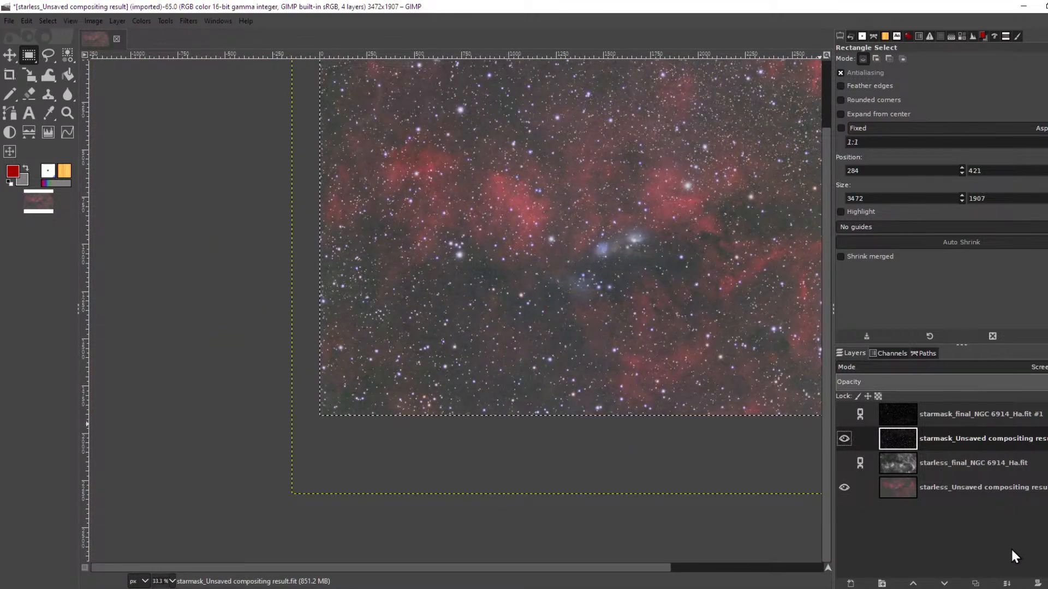
- Delete the starless_Unsaved compositing result layer and reopen starless_Unsaved compositing result.fit as a new layer with the default FITS settings
left_click(962, 489)
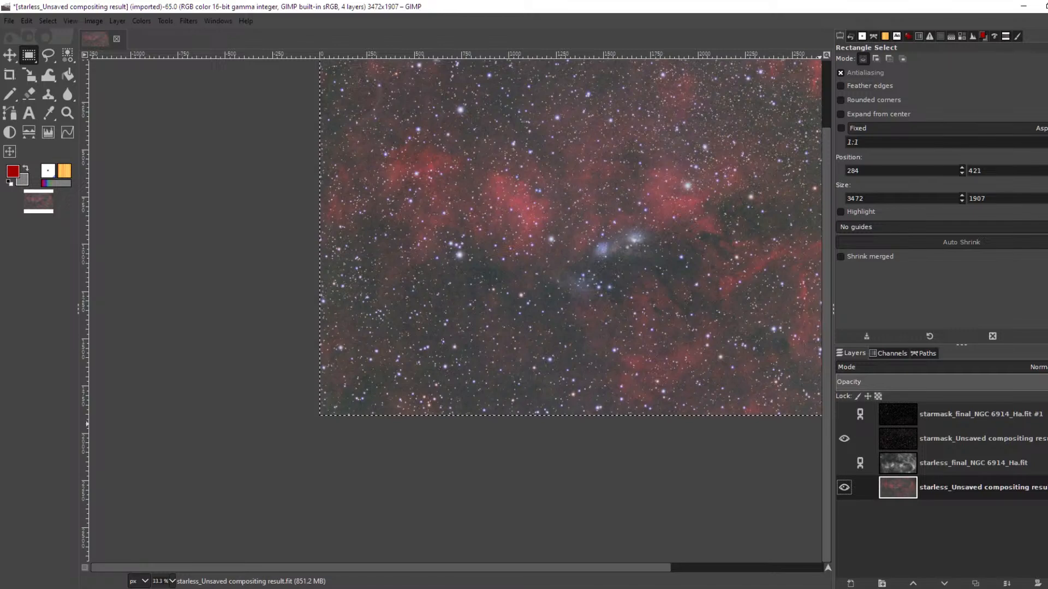
left_click(1047, 583)
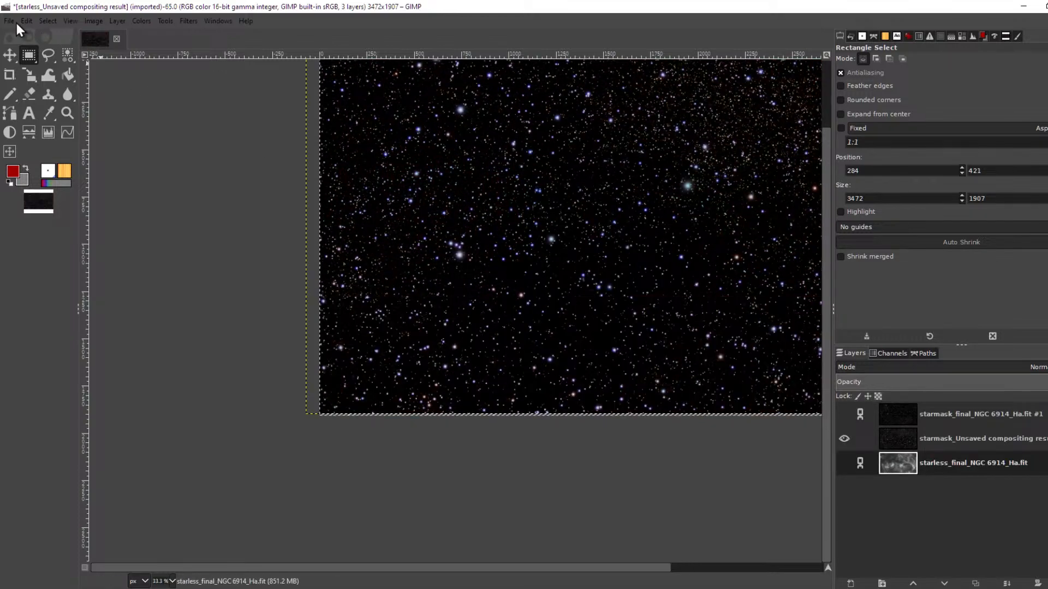
left_click(8, 21)
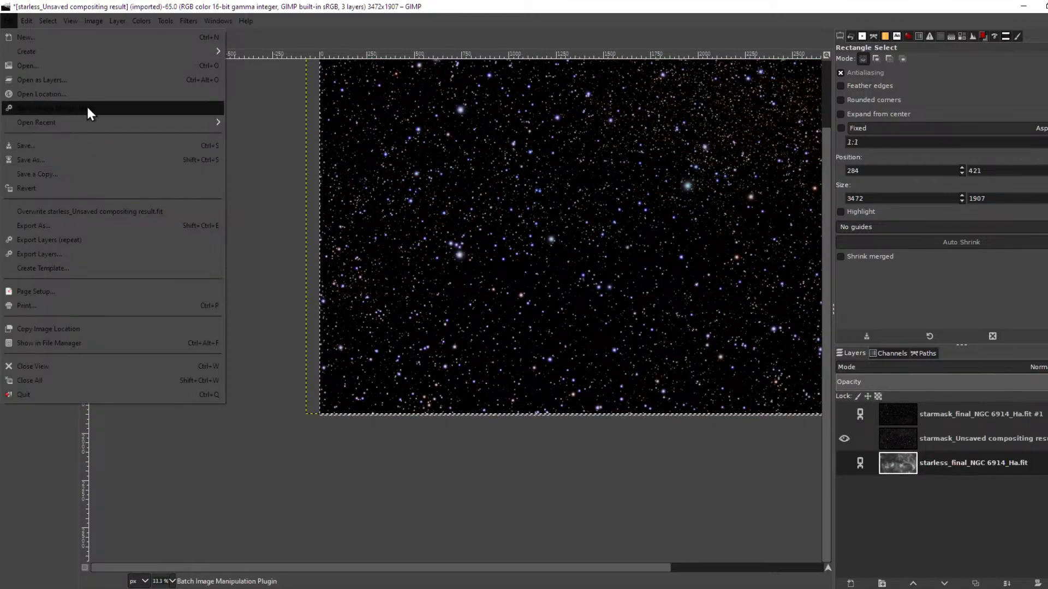
left_click(91, 81)
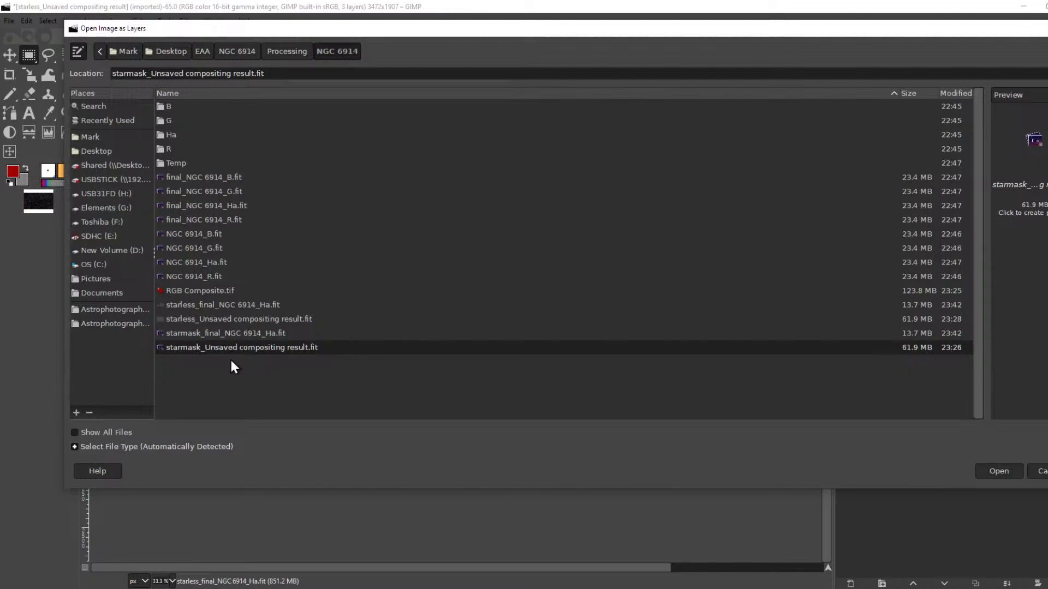
left_click(253, 320)
left_click(1007, 470)
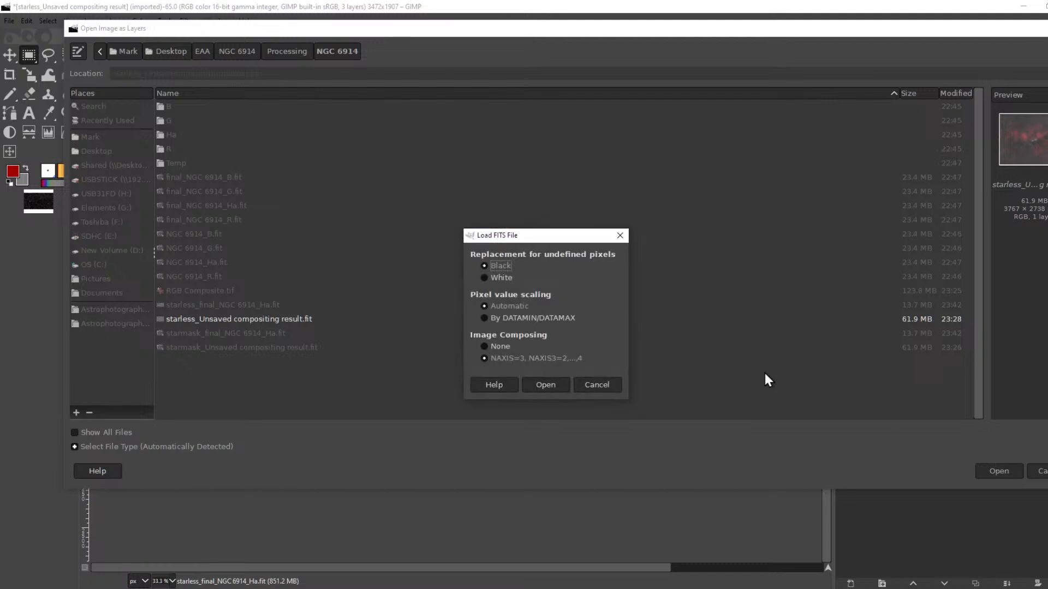
left_click(537, 387)
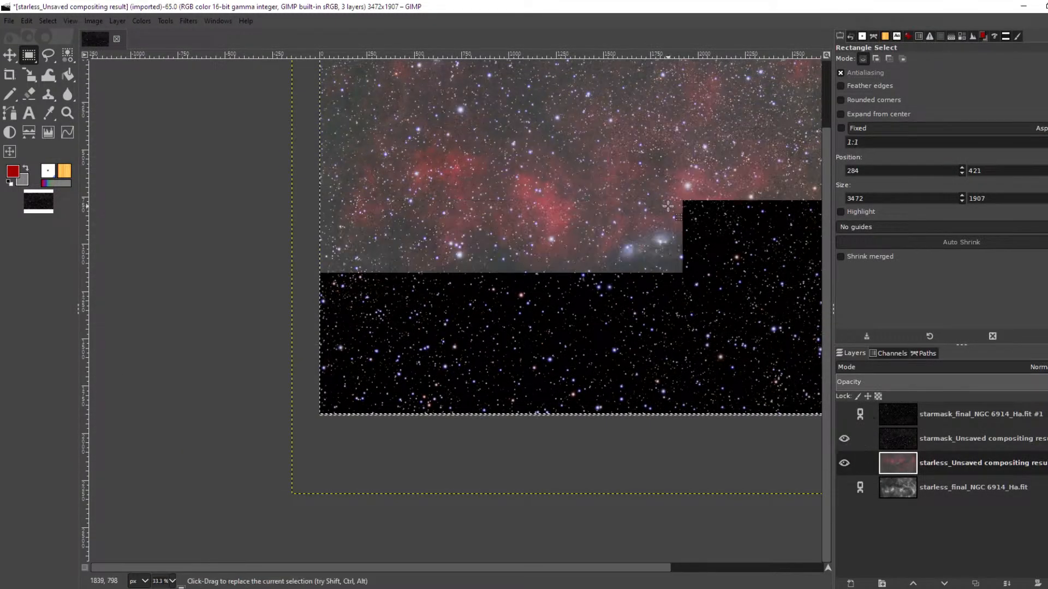
- Examine the reloaded color starless layer up close for star removal artifacts, toggling the color star mask and leaving it hidden
scroll(705, 195, "down", 3)
scroll(759, 191, "up", 6)
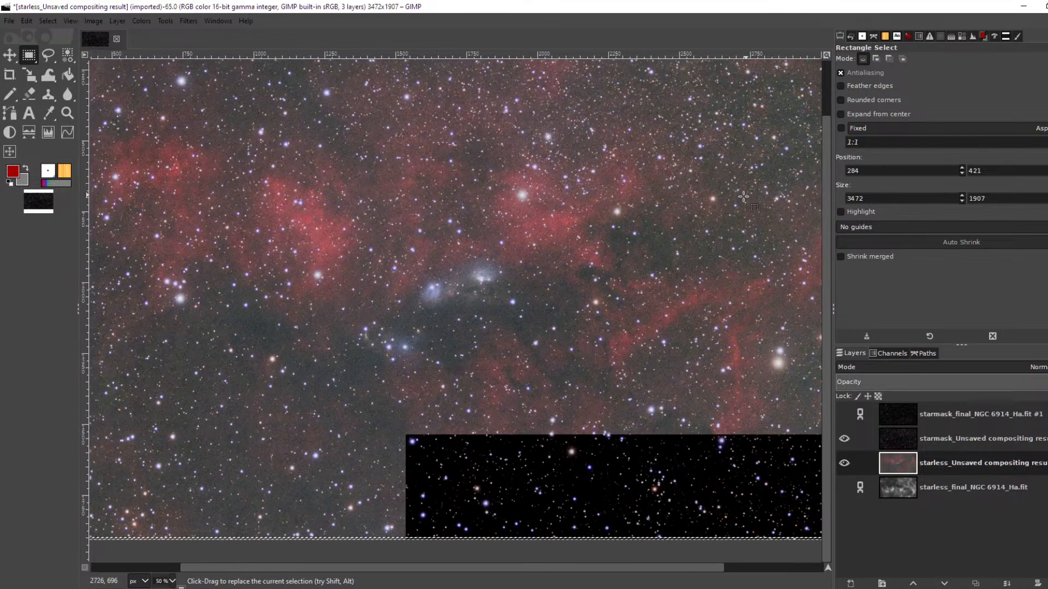
scroll(697, 213, "up", 3)
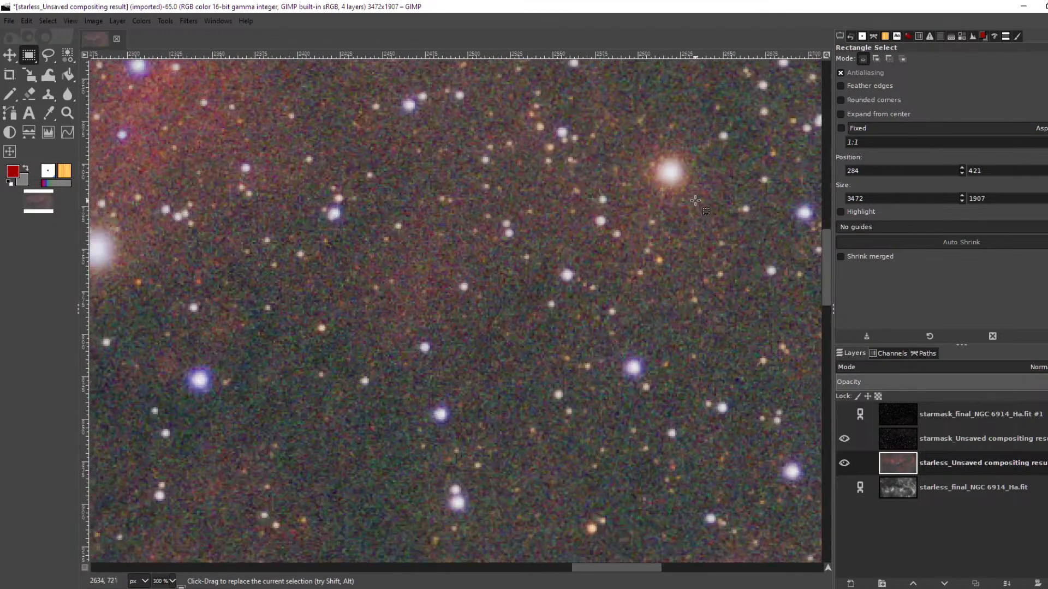
left_click(844, 439)
left_click(845, 439)
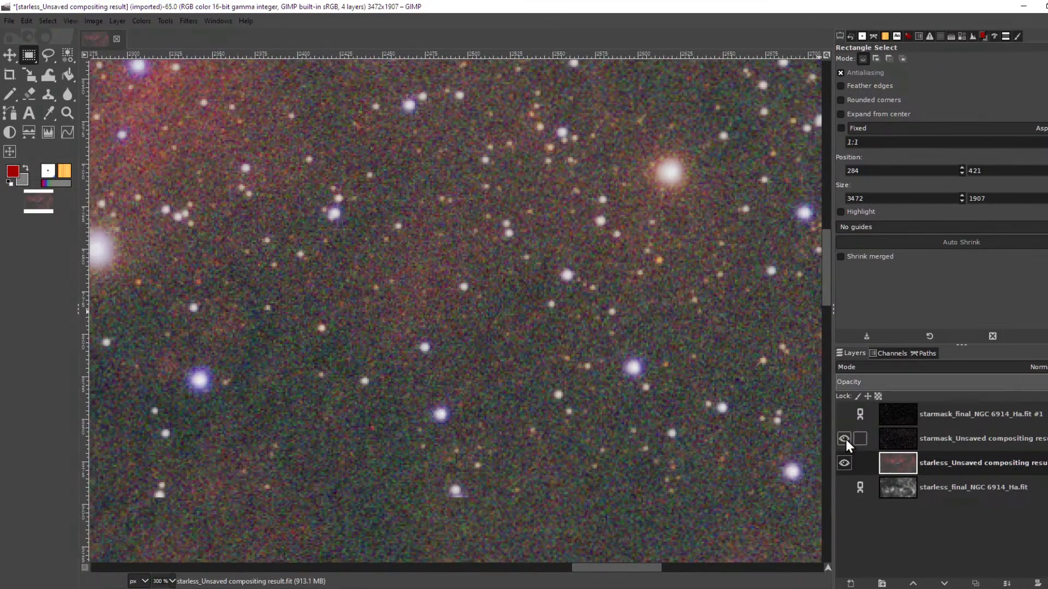
left_click(845, 440)
scroll(678, 168, "up", 1)
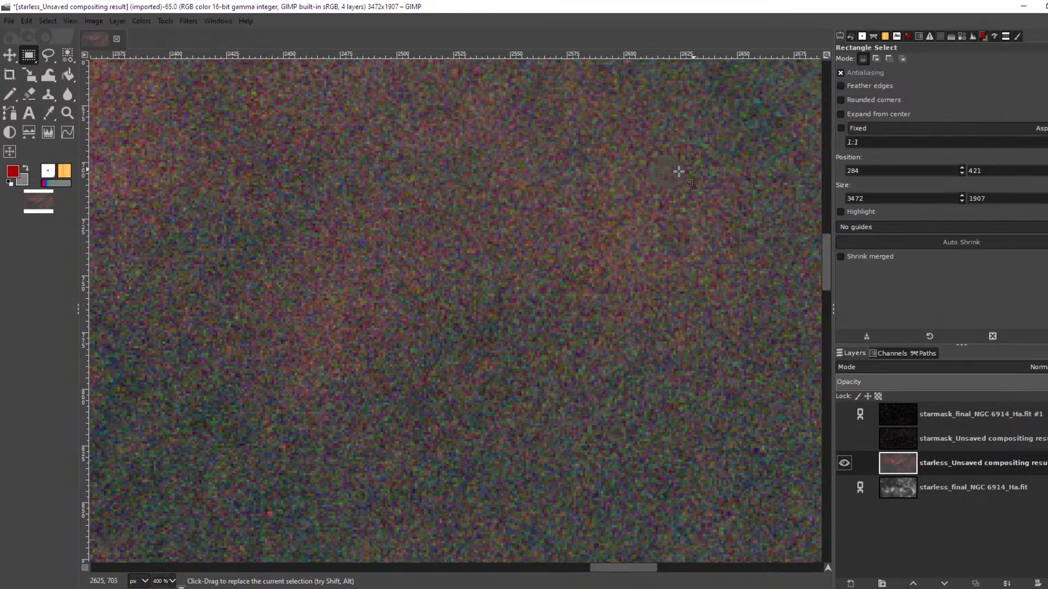
scroll(678, 172, "up", 3)
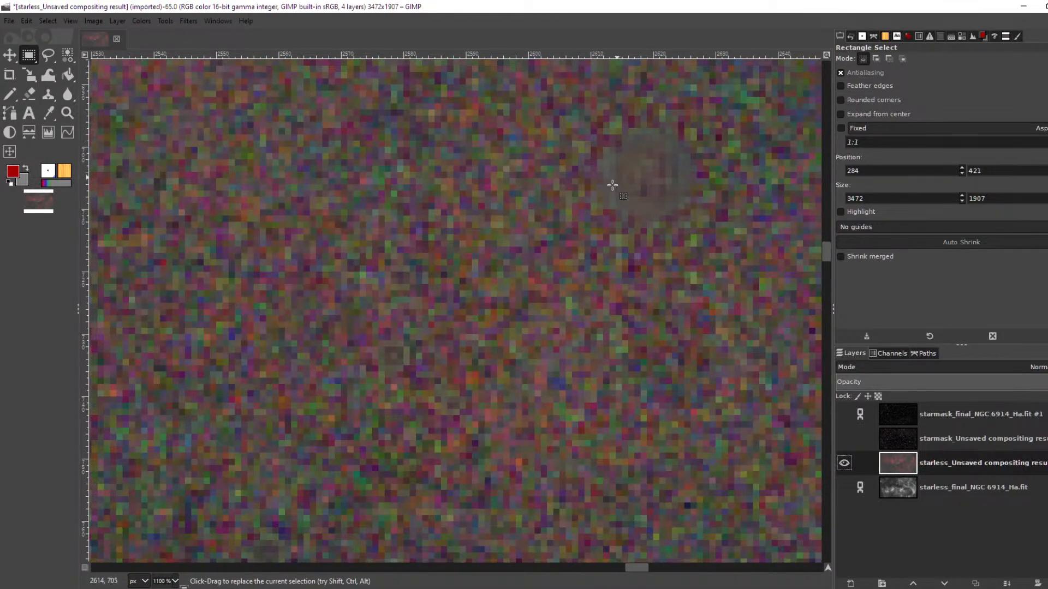
- Show the starmask_Unsaved compositing result layer over the color starless layer and check how the stars look up close and across the image
left_click(844, 438)
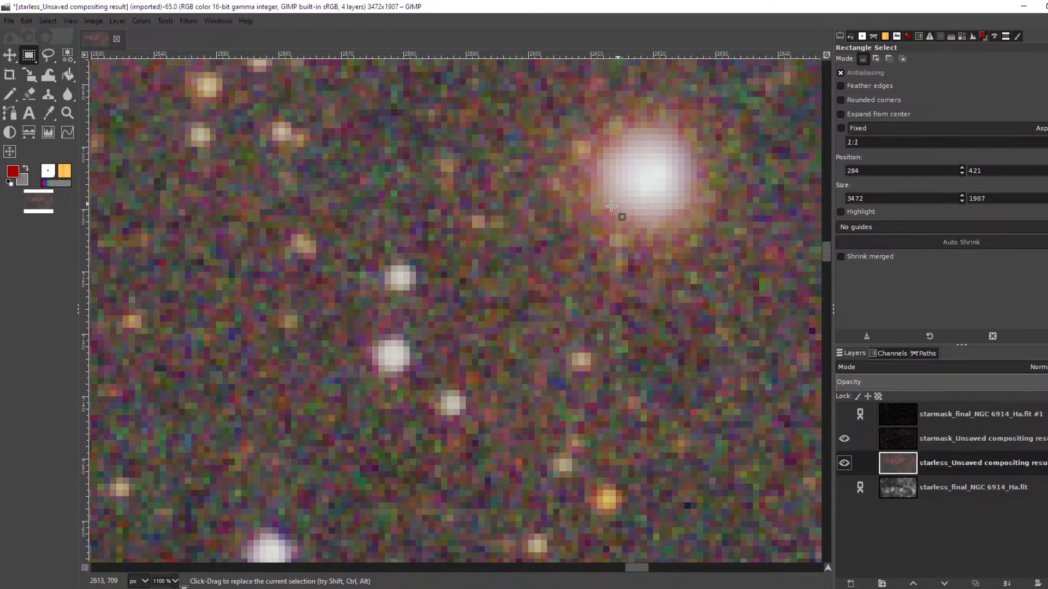
scroll(589, 215, "down", 8)
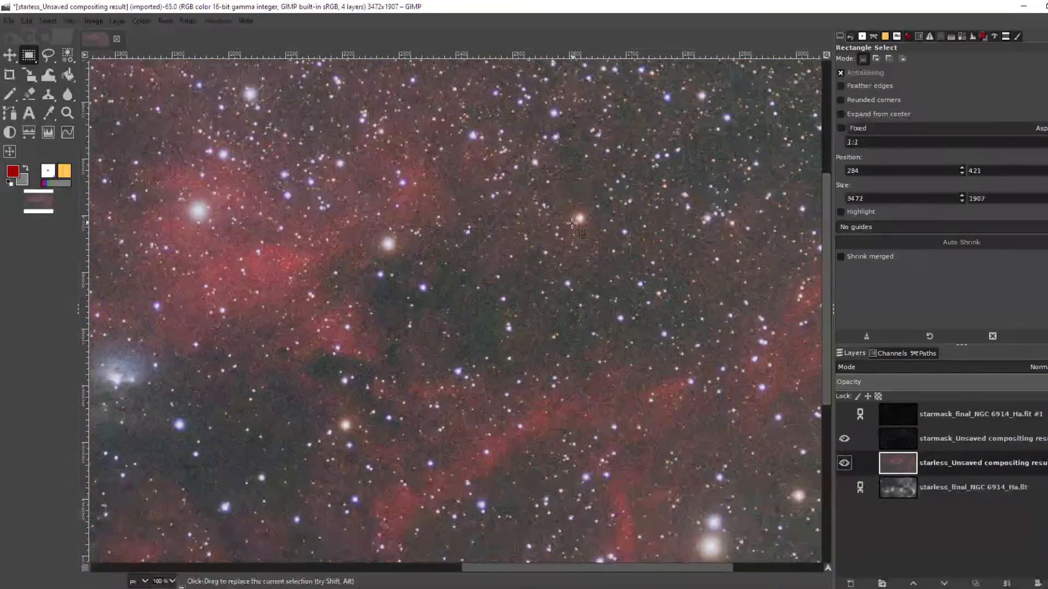
scroll(571, 222, "down", 4)
scroll(454, 224, "up", 2)
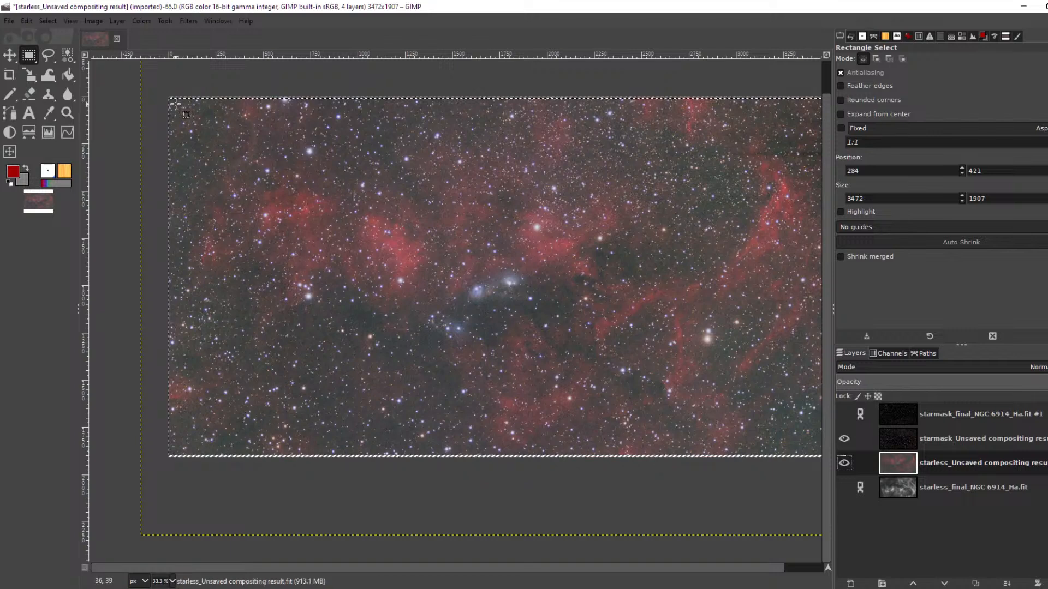
- Try resizing the color starless layer to the image size, and revert that resize in the undo history
left_click(959, 437)
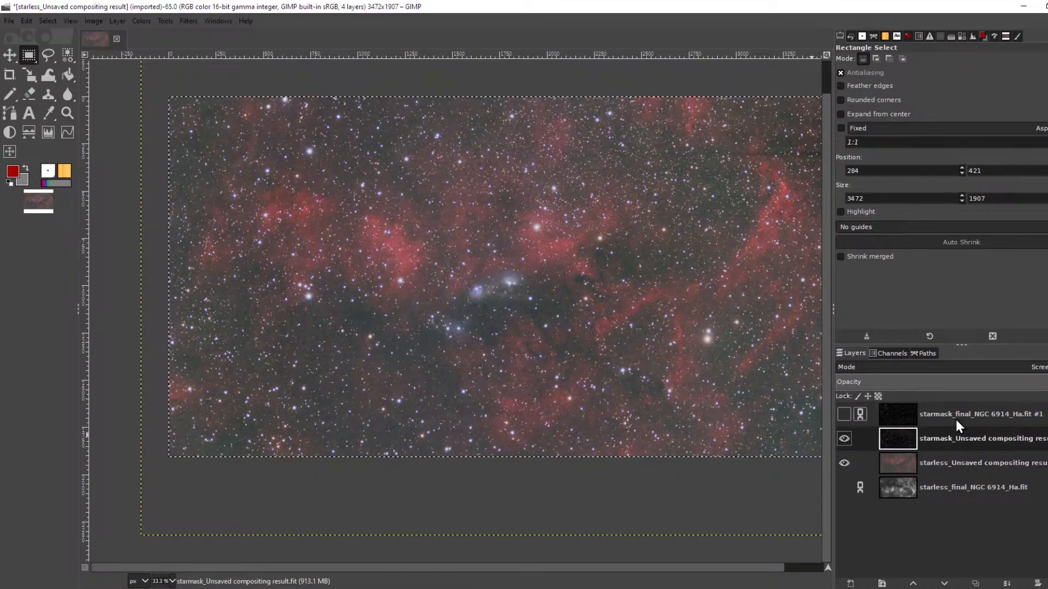
left_click(954, 463)
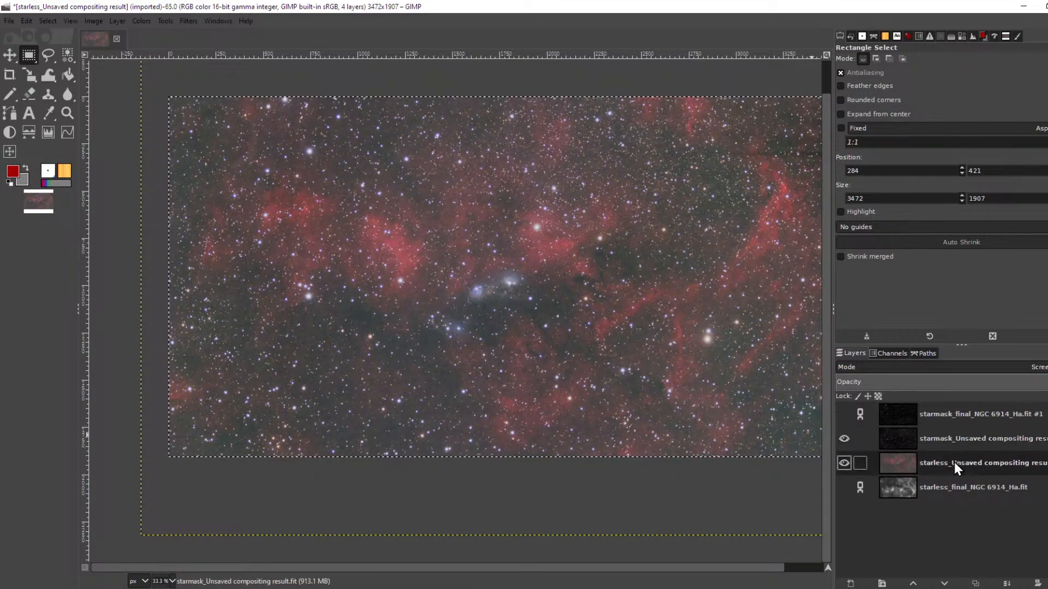
left_click(118, 19)
left_click(211, 211)
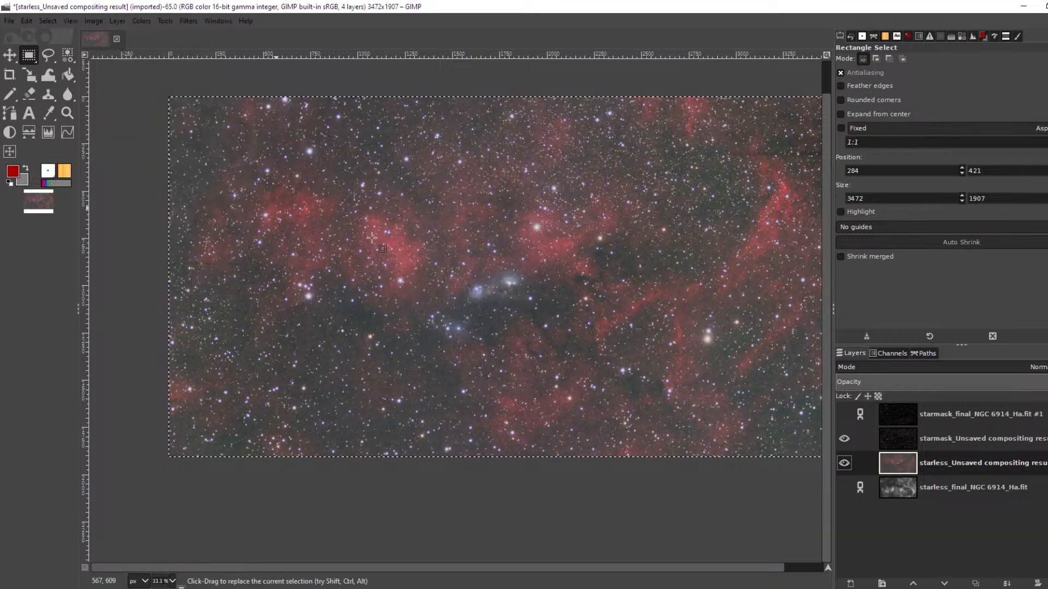
left_click(964, 439)
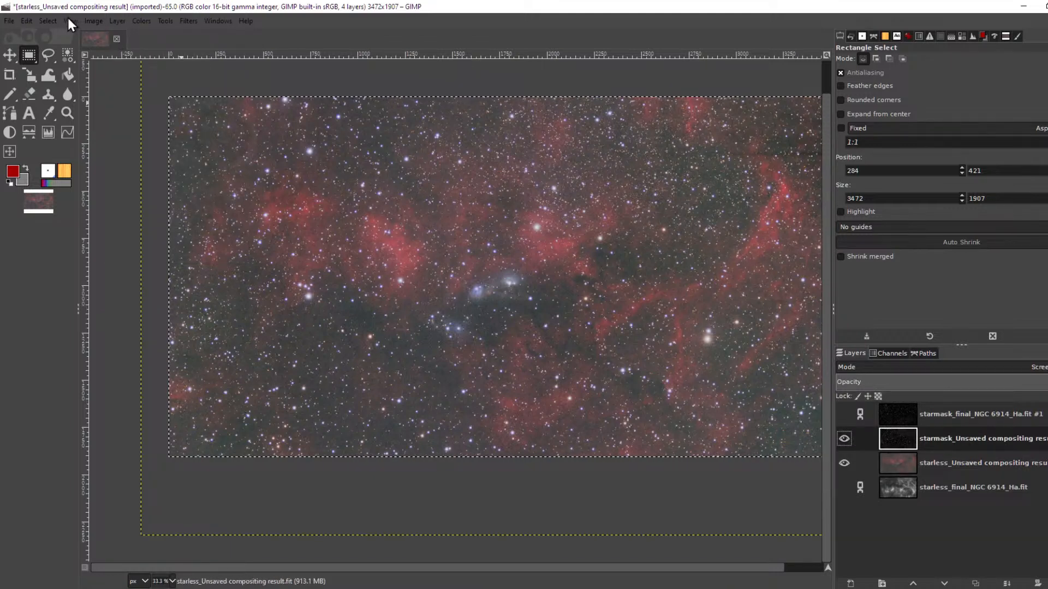
left_click(119, 20)
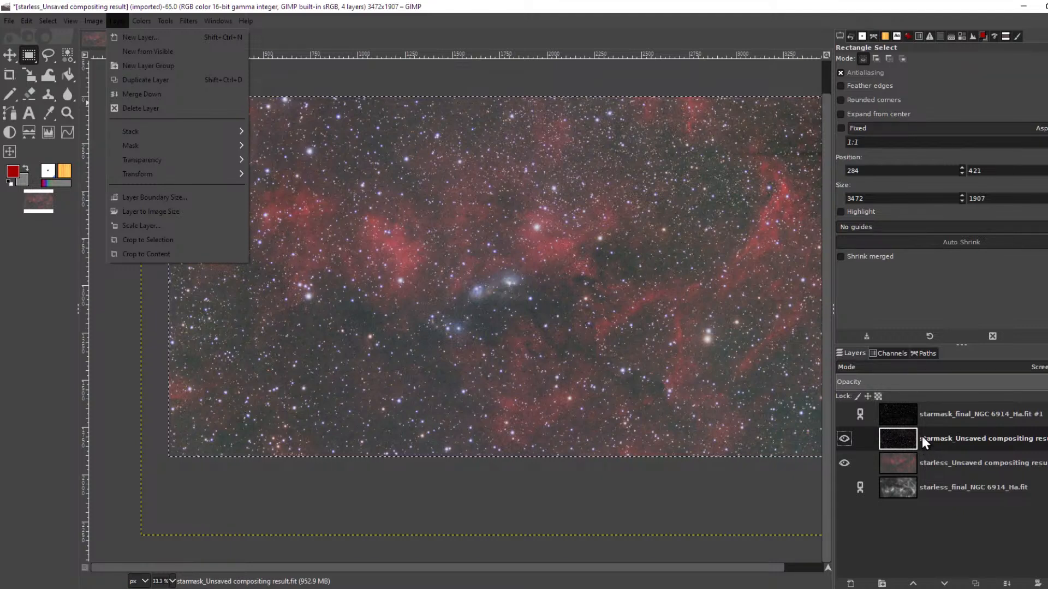
left_click(513, 7)
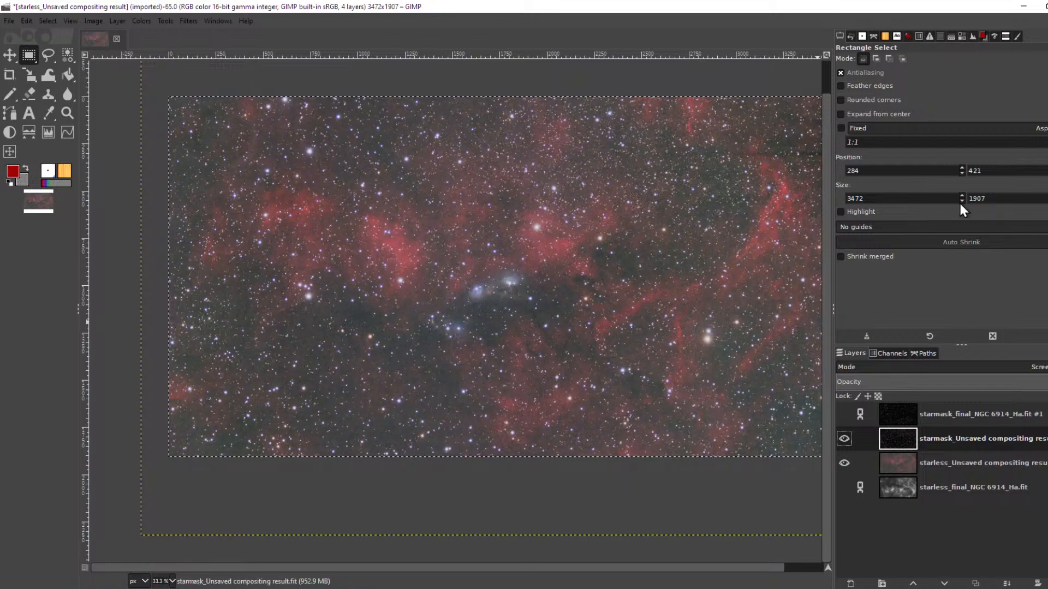
left_click(850, 36)
left_click(924, 304)
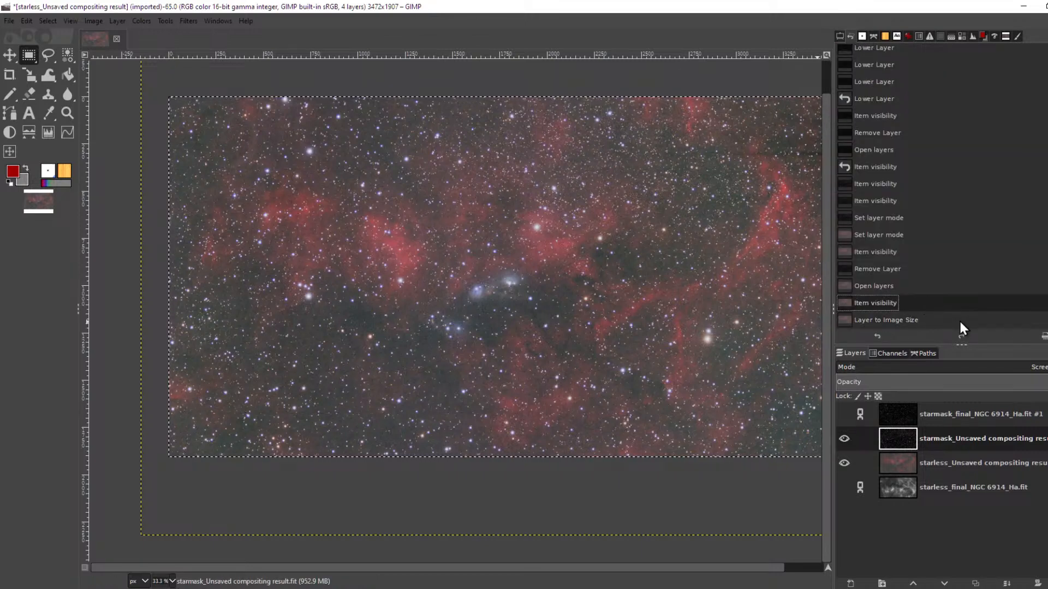
- Show the starmask_final_NGC 6914_Ha.fit #1 layer and reduce its opacity so the color stars beneath show through
left_click(844, 414)
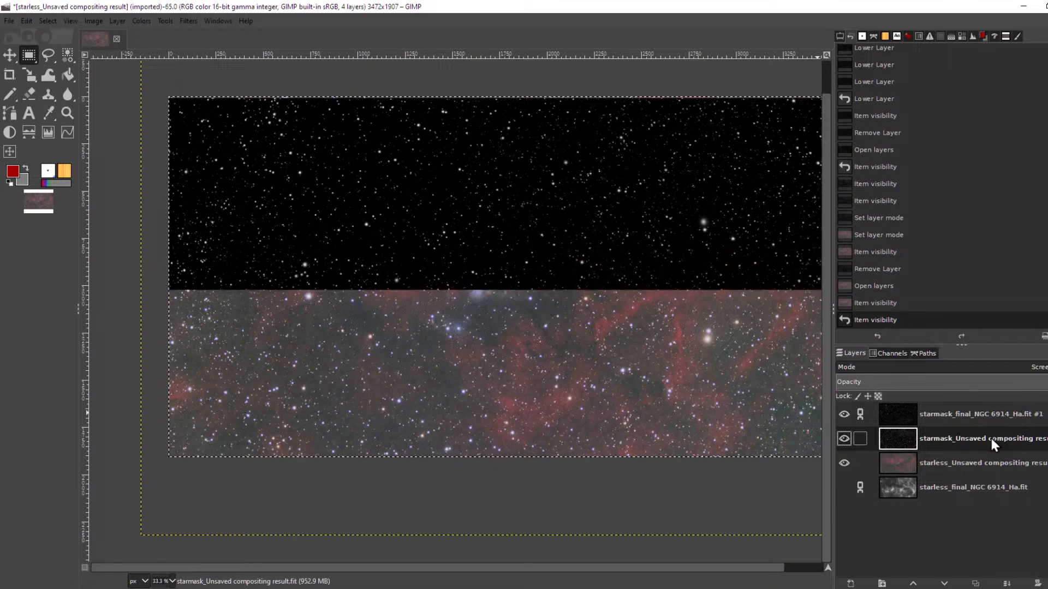
left_click(969, 461)
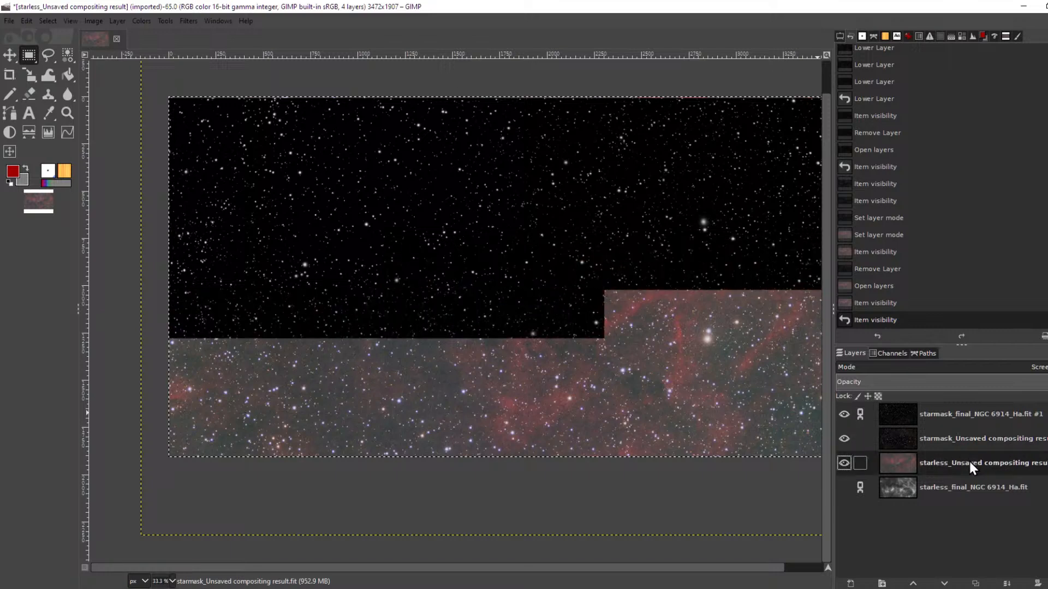
left_click(943, 414)
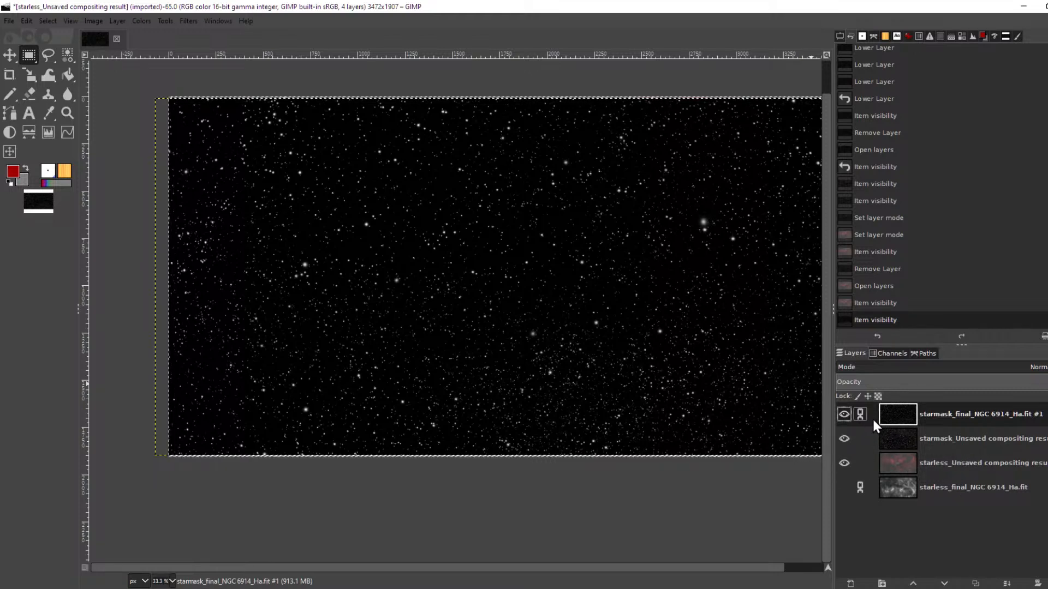
left_click(954, 438)
left_click_drag(1045, 382, 999, 381)
left_click(1019, 418)
scroll(470, 144, "up", 7, "ctrl")
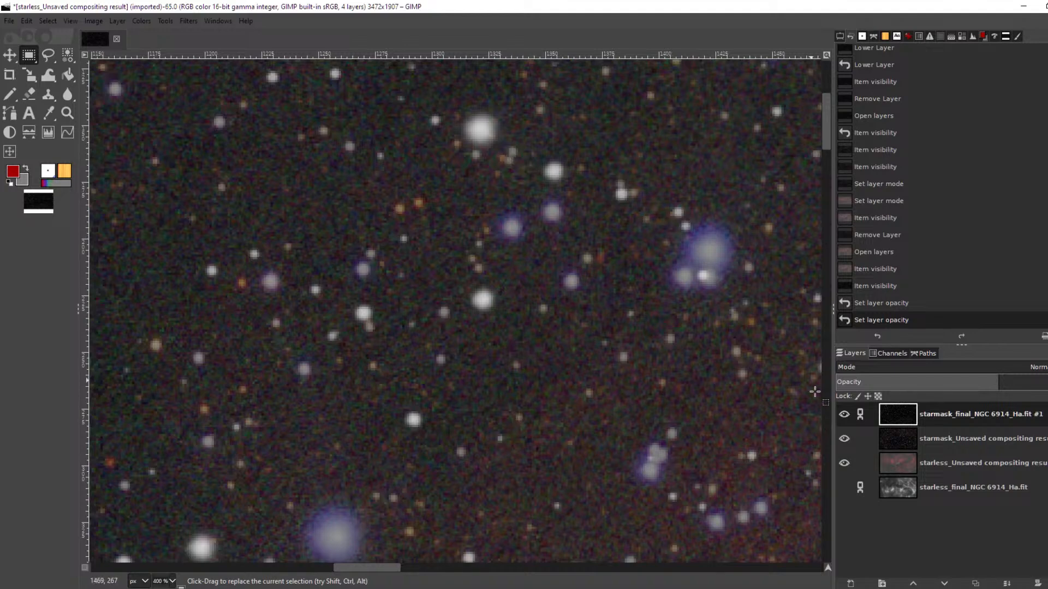
- Compare the star positions of the Ha star mask and the color layers up close by toggling the Ha star mask's visibility
left_click(844, 414)
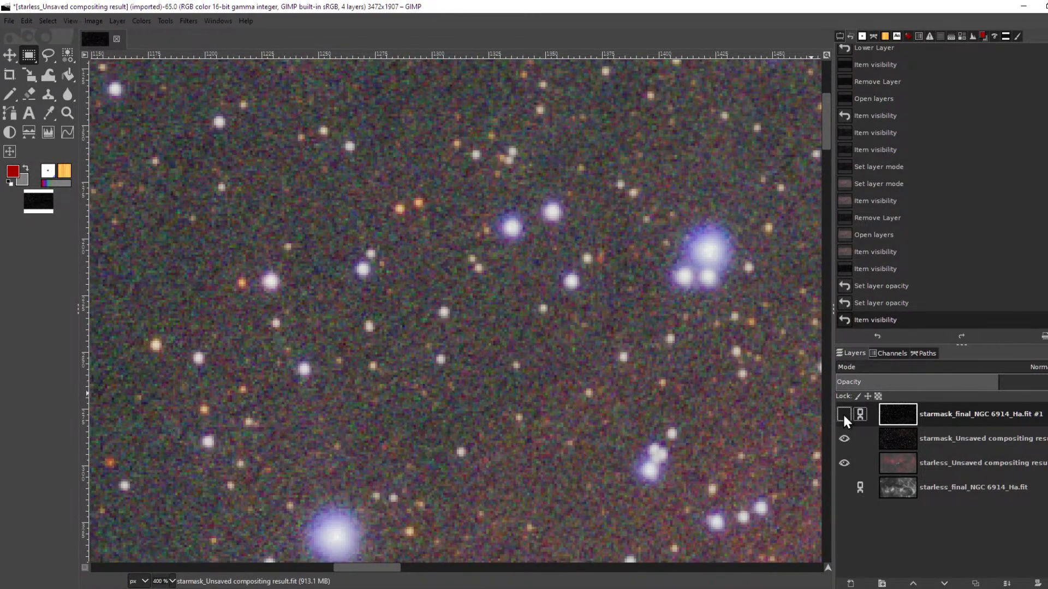
scroll(673, 320, "down", 1, "ctrl")
scroll(673, 320, "down", 7, "ctrl")
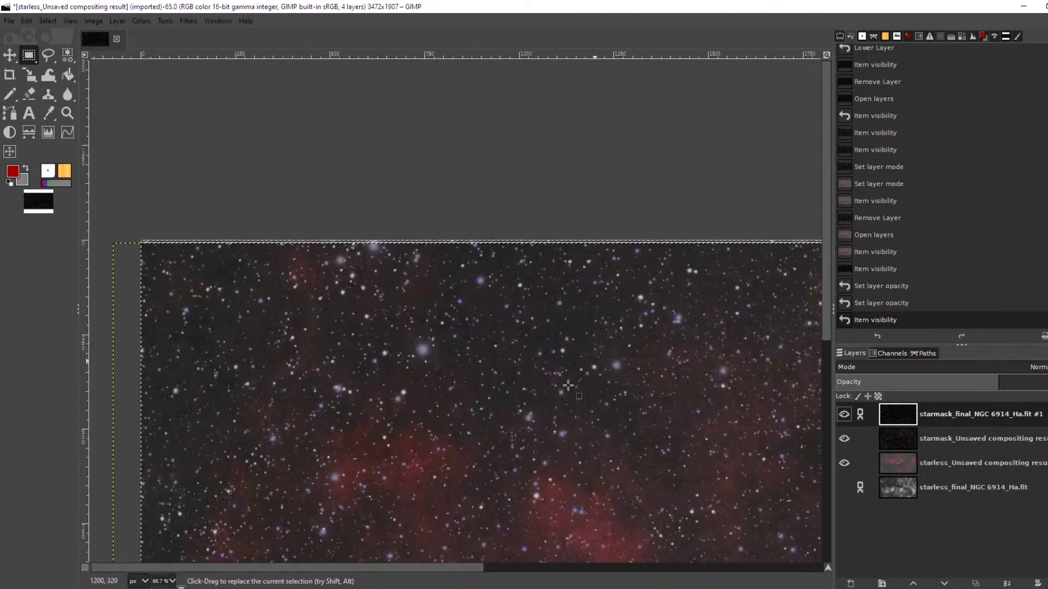
scroll(446, 405, "up", 8, "ctrl")
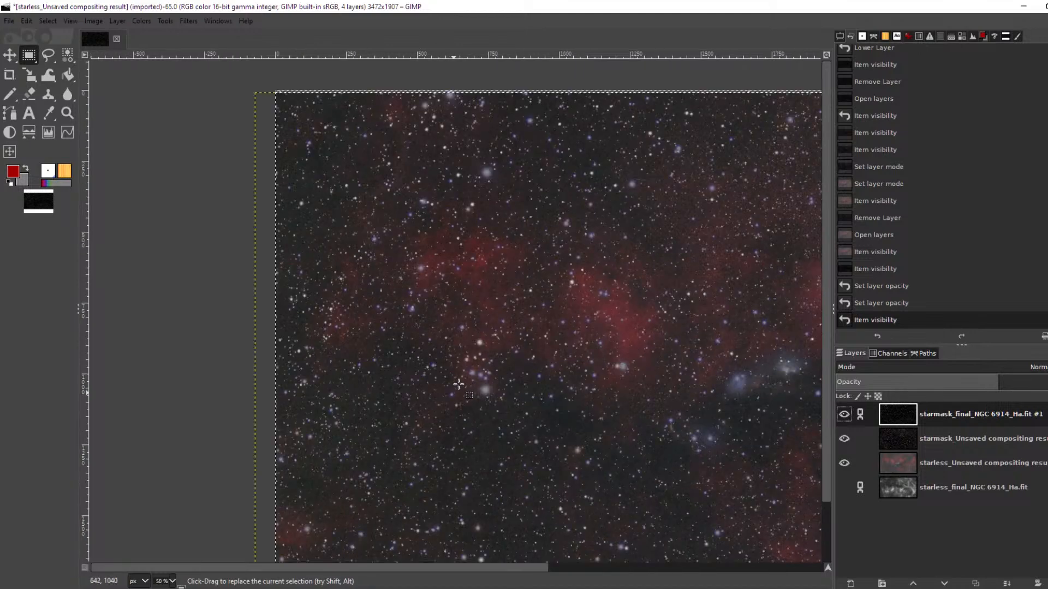
left_click(846, 415)
left_click(844, 414)
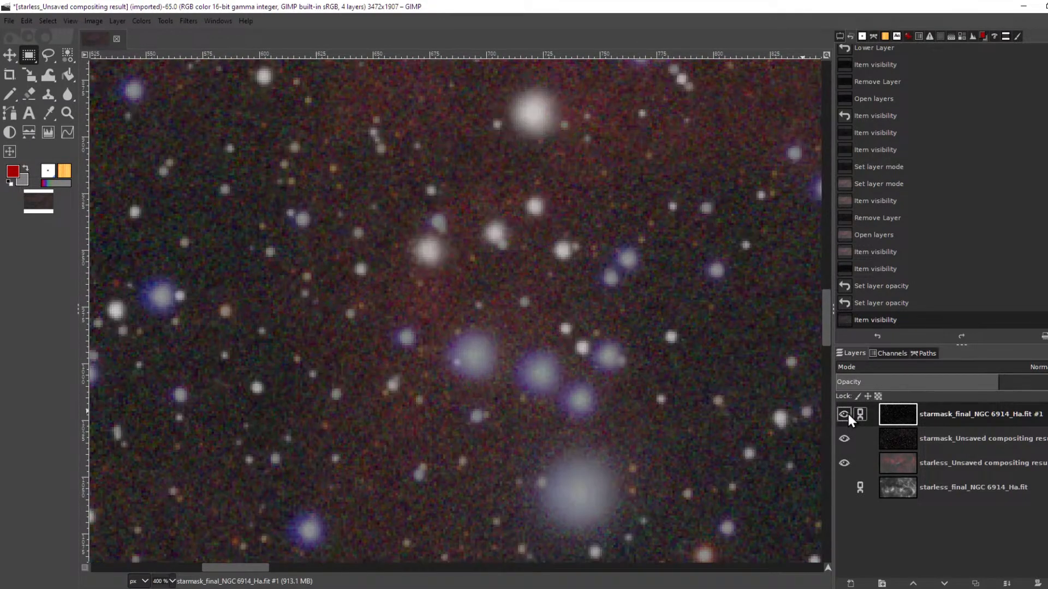
- Restore the Ha star mask layer to full opacity and check it over the whole image
left_click_drag(999, 382, 1045, 382)
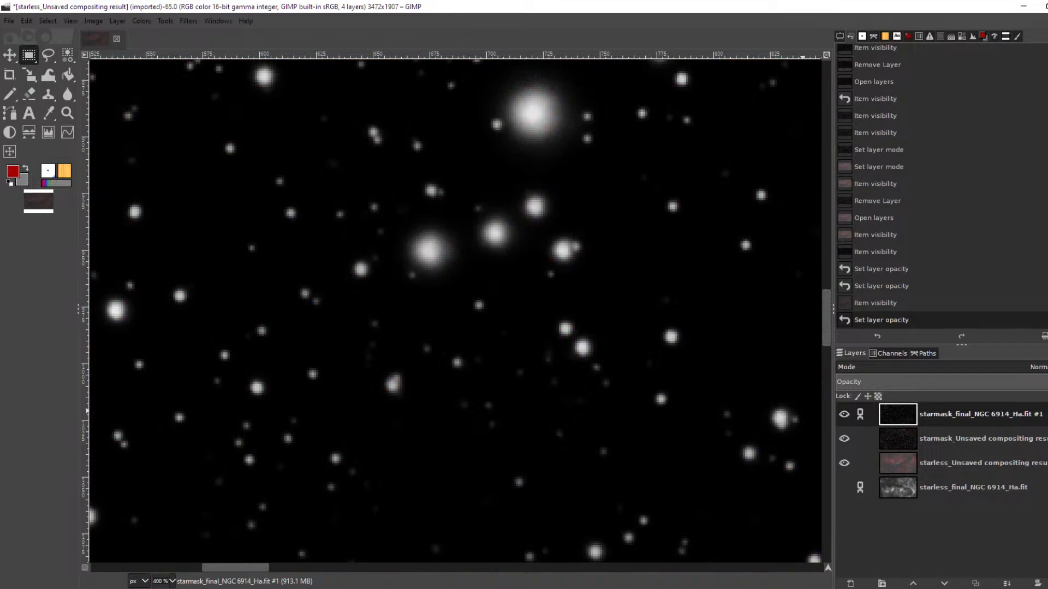
scroll(541, 303, "down", 2, "ctrl")
scroll(542, 303, "down", 5, "ctrl")
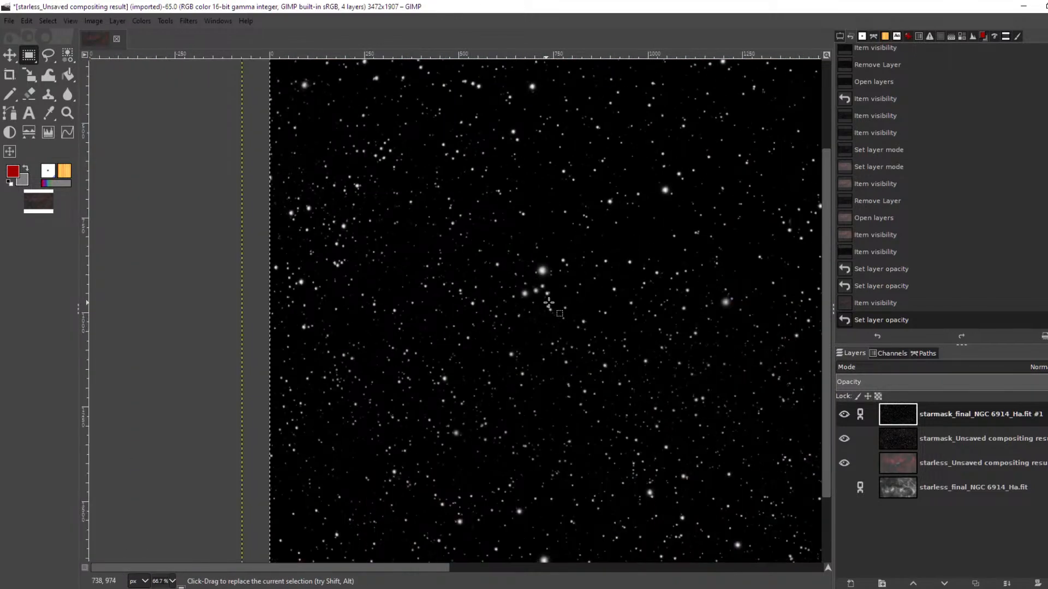
scroll(652, 299, "up", 1, "ctrl")
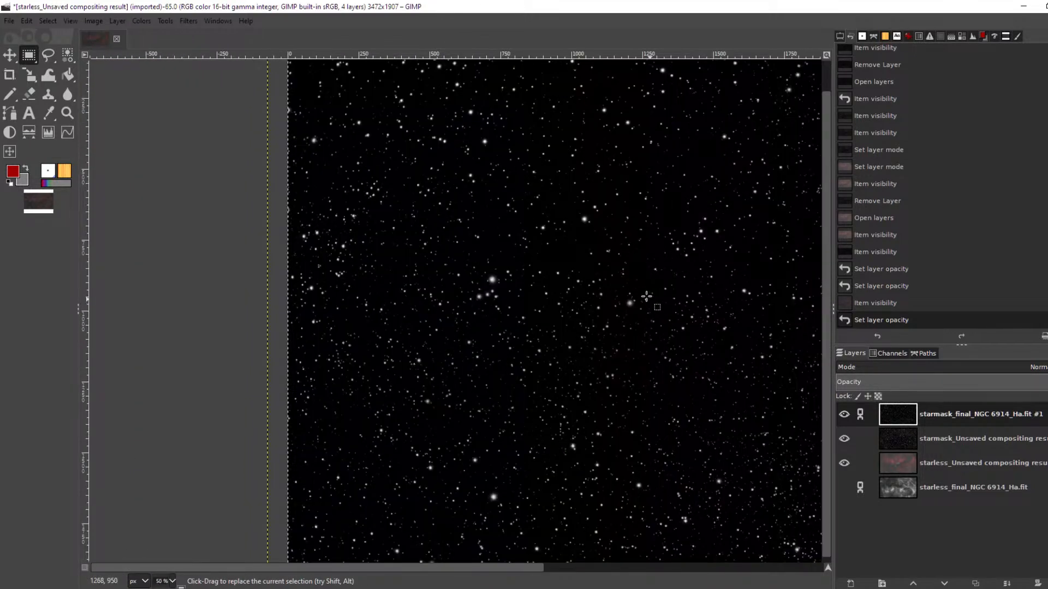
scroll(646, 296, "down", 2, "ctrl")
scroll(761, 316, "up", 1, "ctrl")
scroll(741, 316, "down", 1, "ctrl")
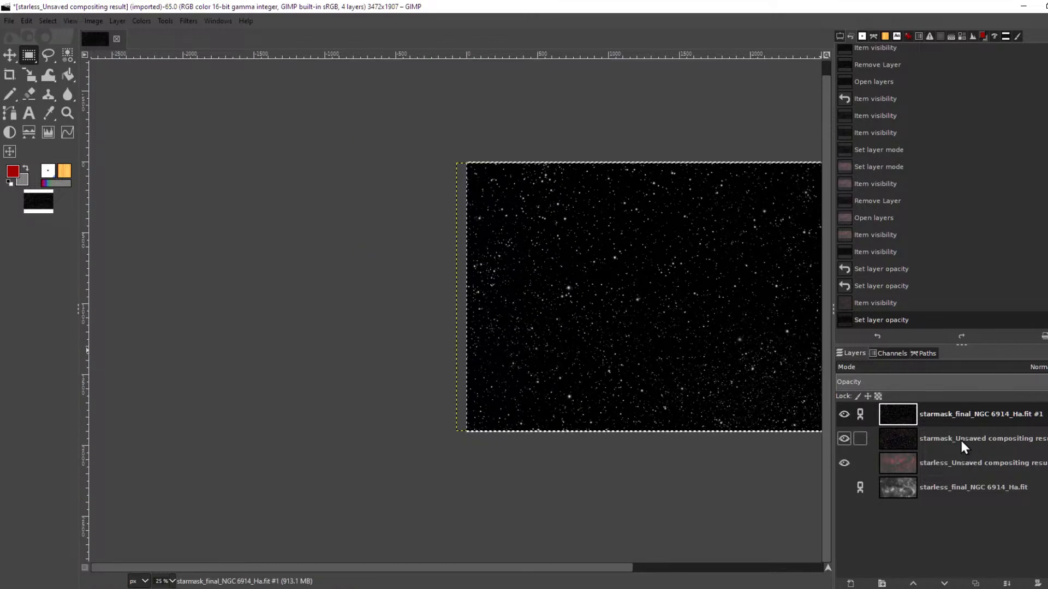
- Resize the image canvas to 4000 × 2500 px without resizing the layers
left_click(97, 19)
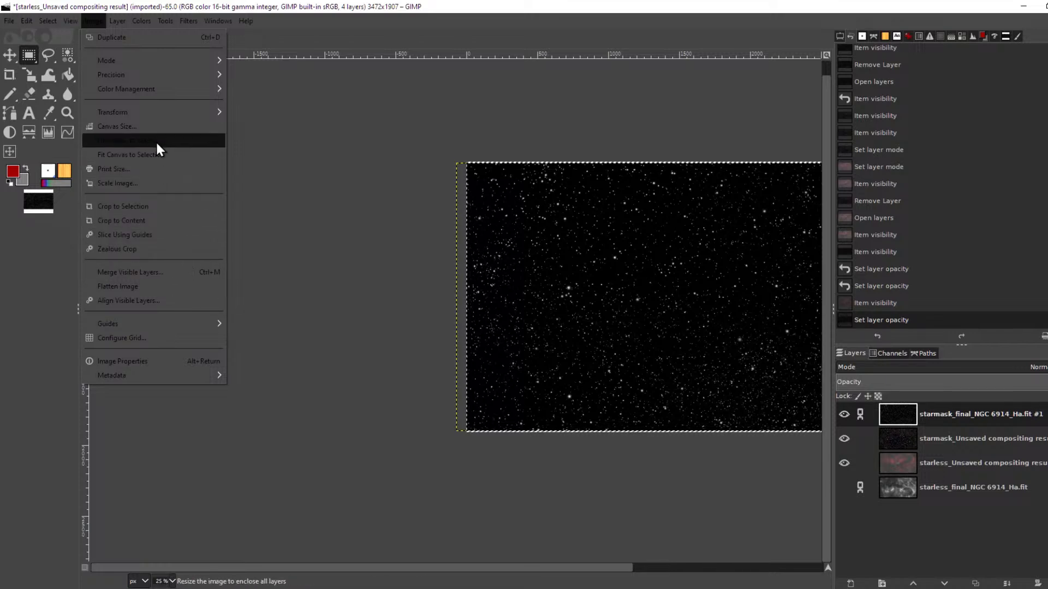
left_click(157, 125)
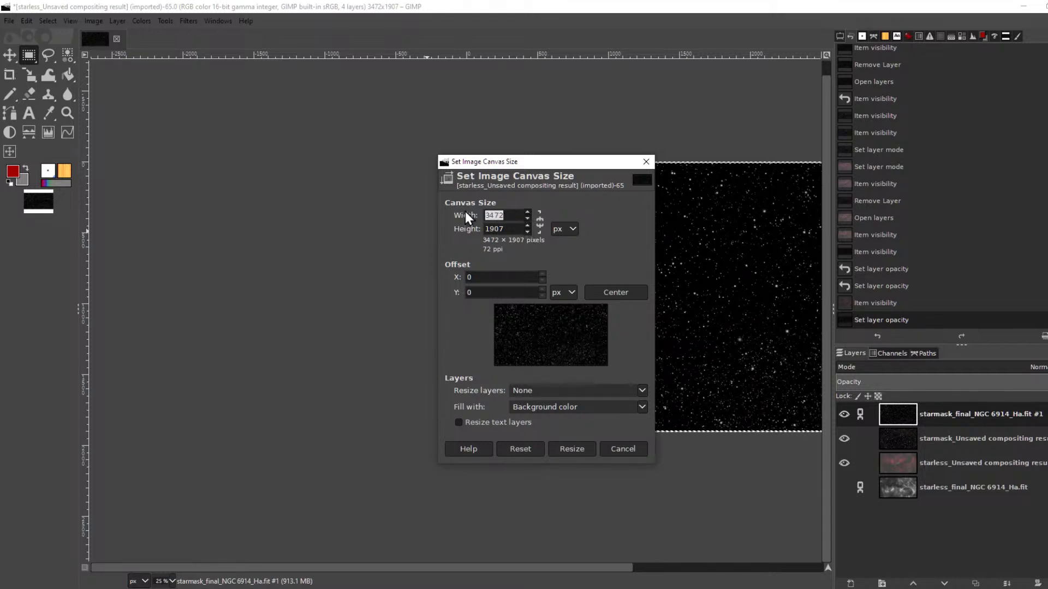
type("4000")
key("Tab")
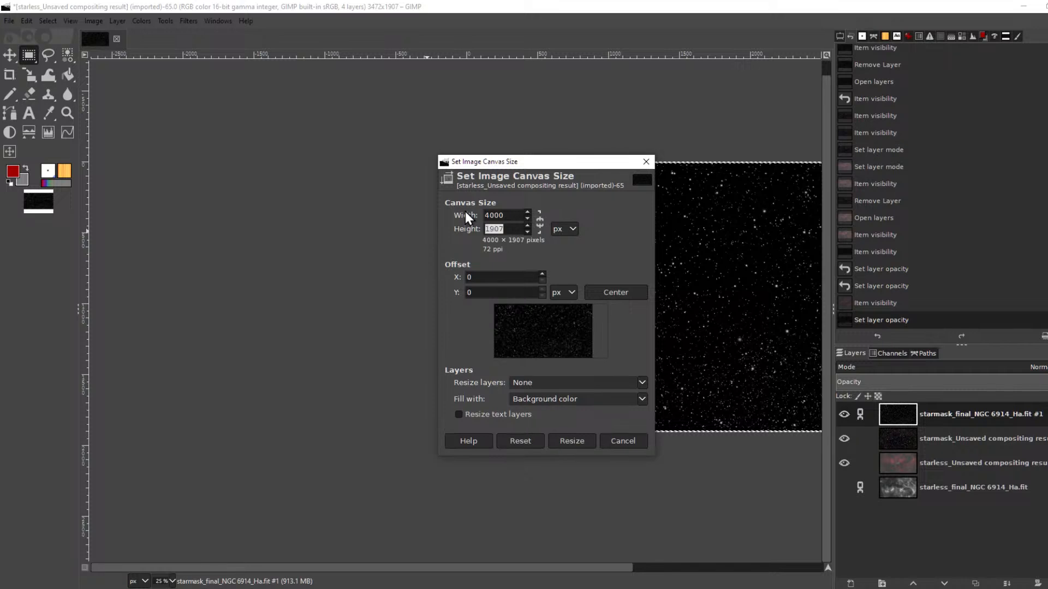
type("2500")
left_click(569, 440)
left_click(574, 457)
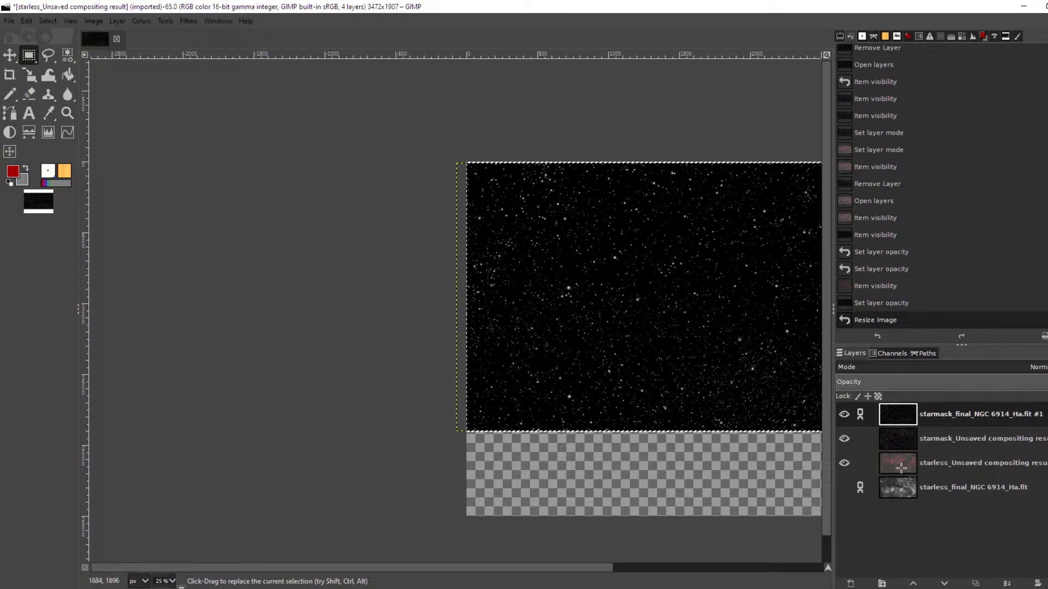
- Make the starless_Unsaved compositing result layer active and clear the current selection
left_click(962, 470)
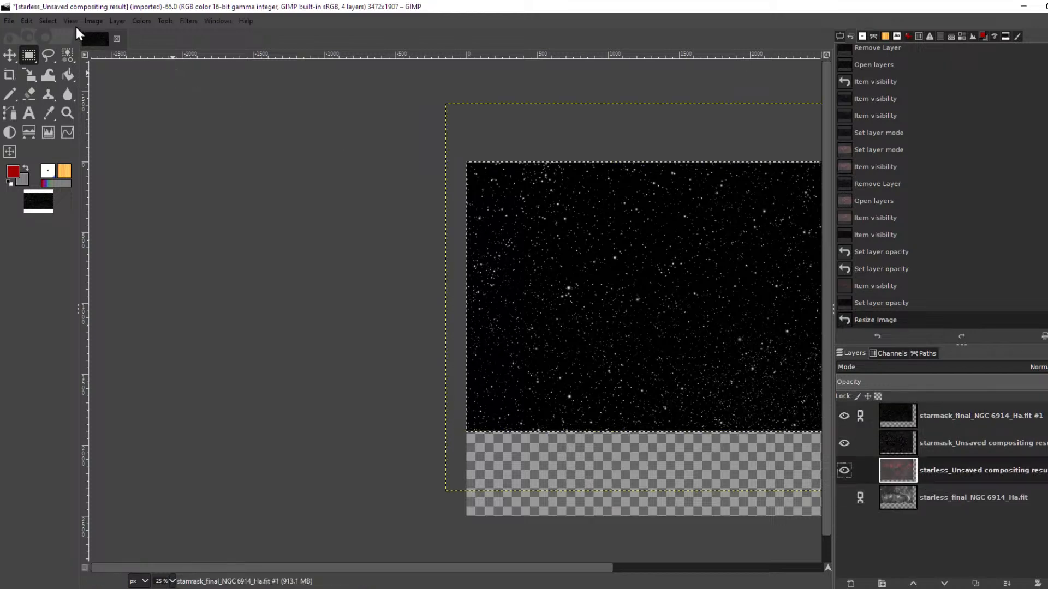
left_click(47, 22)
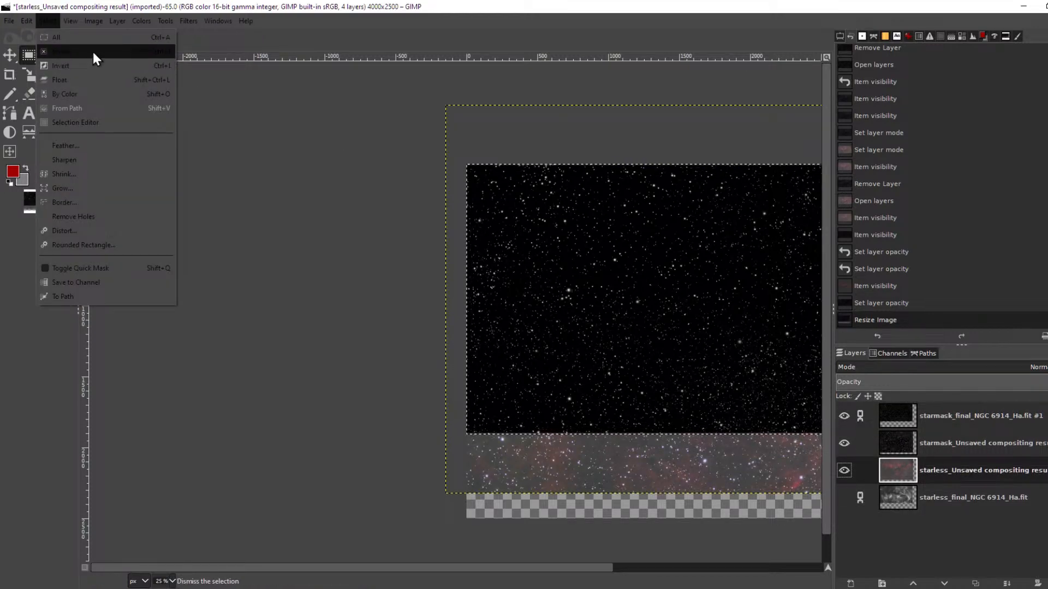
left_click(92, 50)
- Lower the opacity of the starmask_final_NGC 6914_Ha.fit #1 layer to reveal the offset from the color stars around the bright star group
scroll(409, 284, "down", 3)
scroll(408, 284, "up", 5)
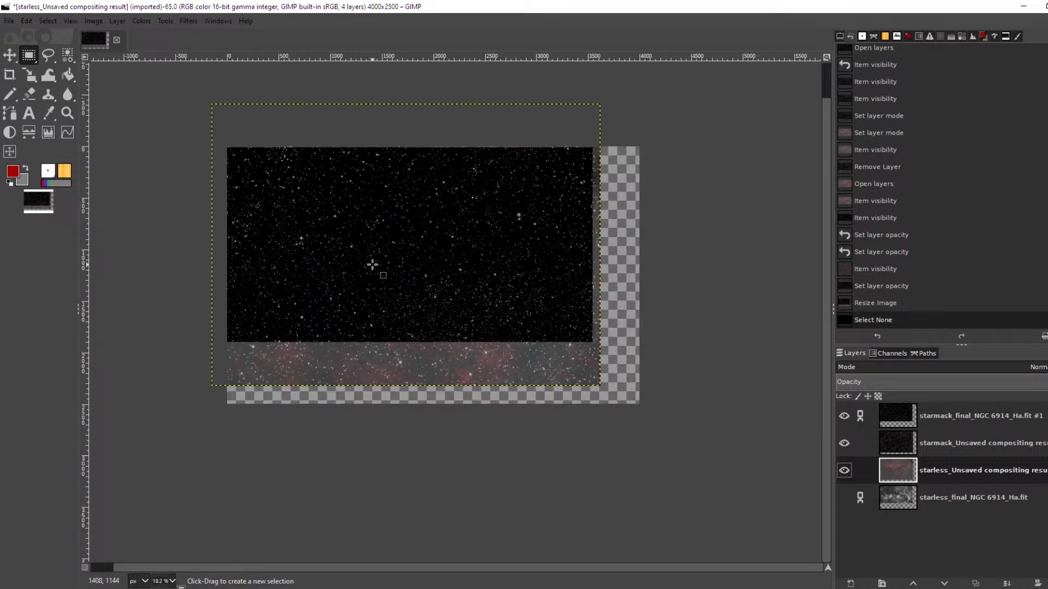
scroll(305, 254, "down", 2)
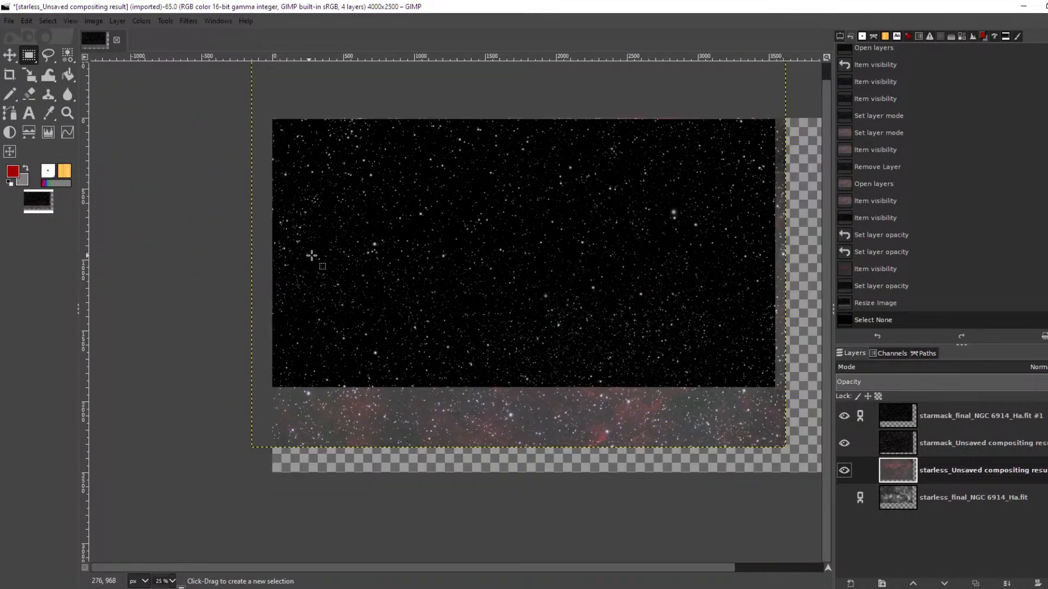
scroll(358, 250, "up", 1)
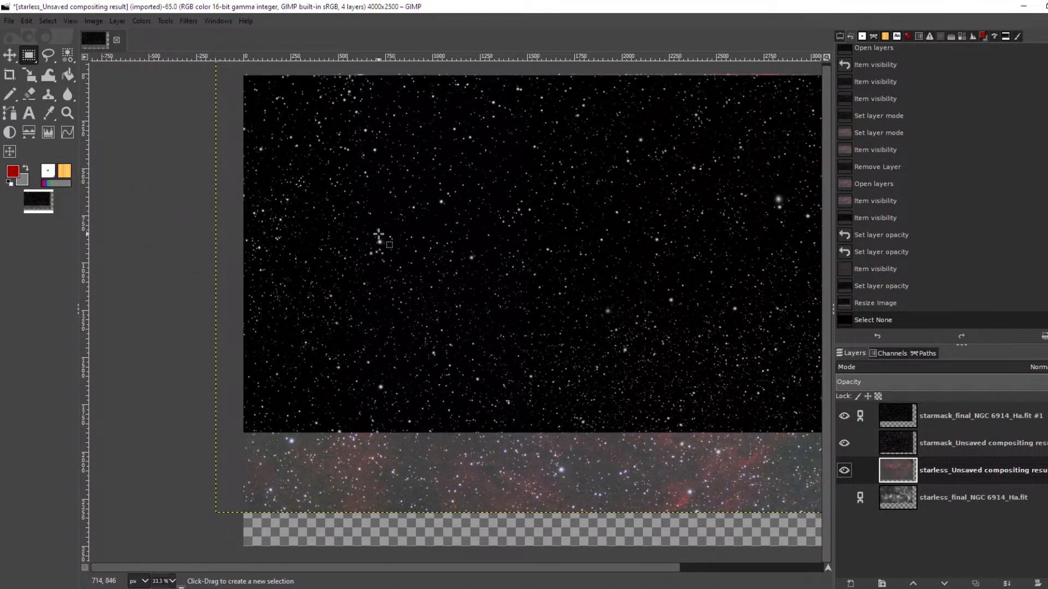
scroll(382, 243, "up", 4)
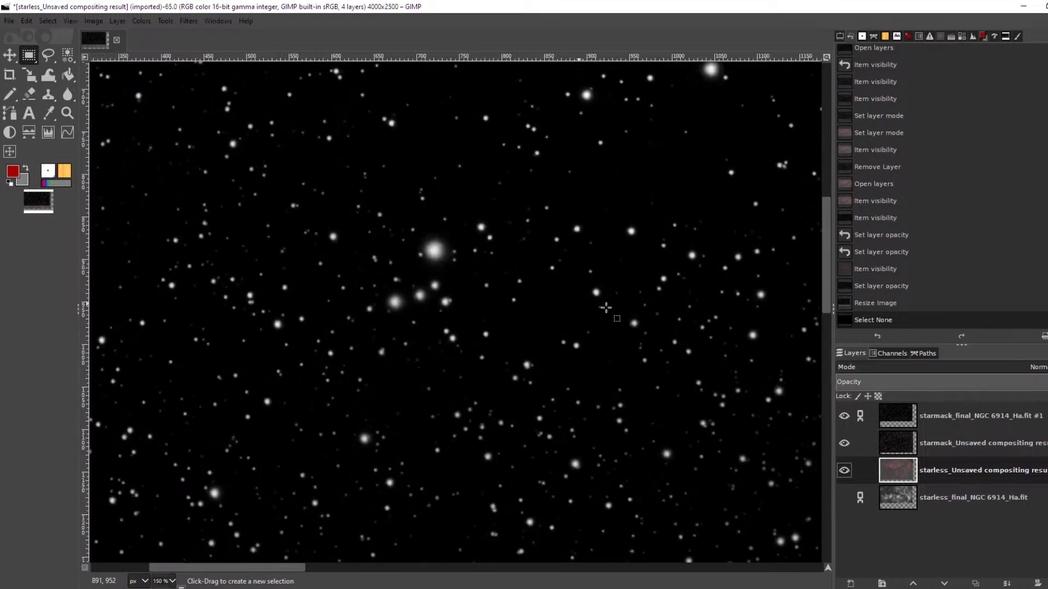
left_click(1044, 380)
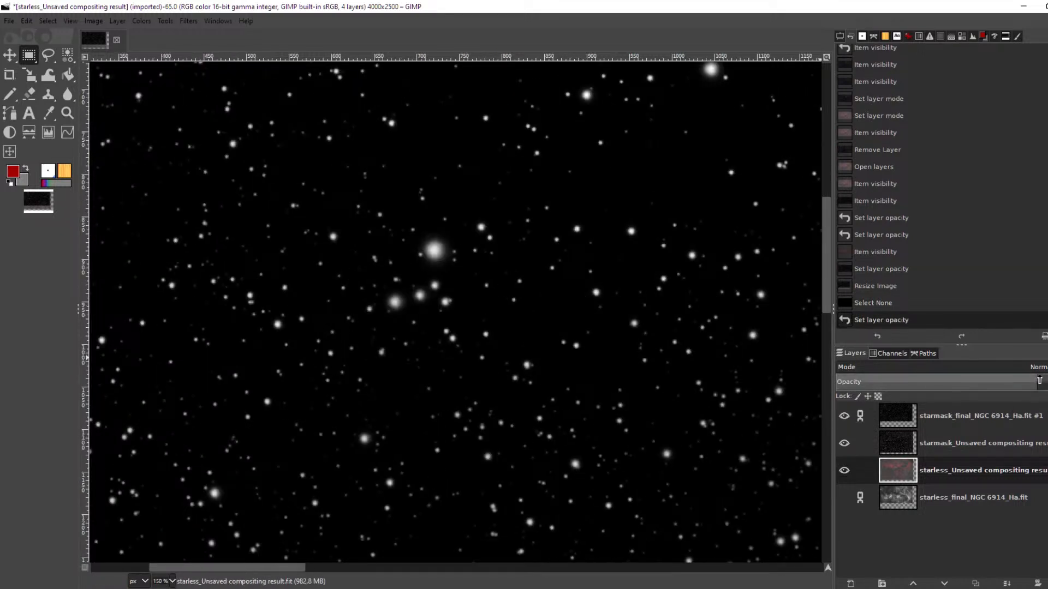
left_click(966, 423)
left_click(1040, 382)
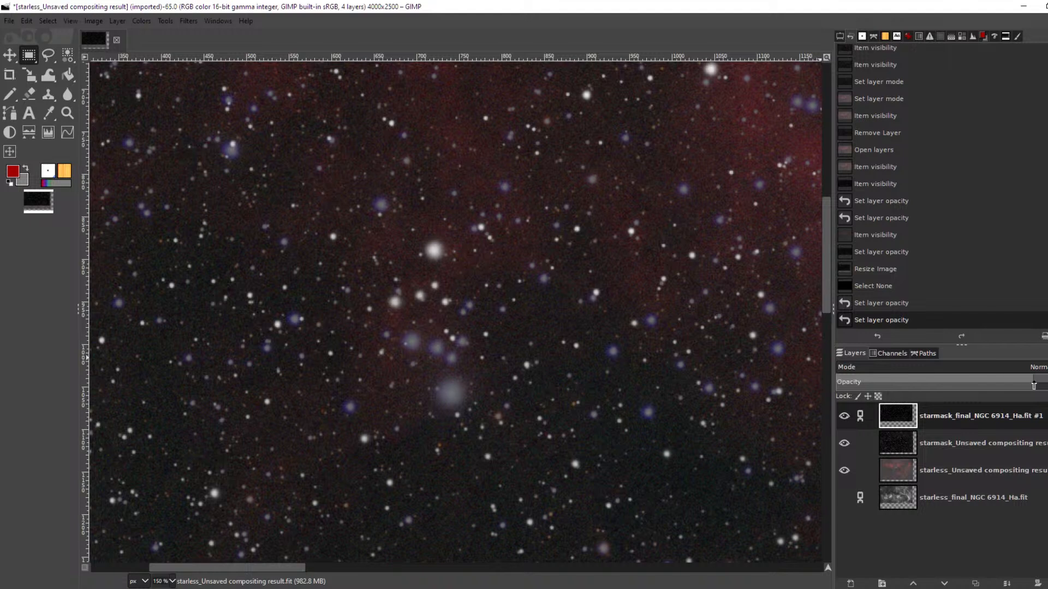
- Link the starless_Unsaved and starmask_Unsaved compositing result layers
left_click(860, 469)
left_click(861, 442)
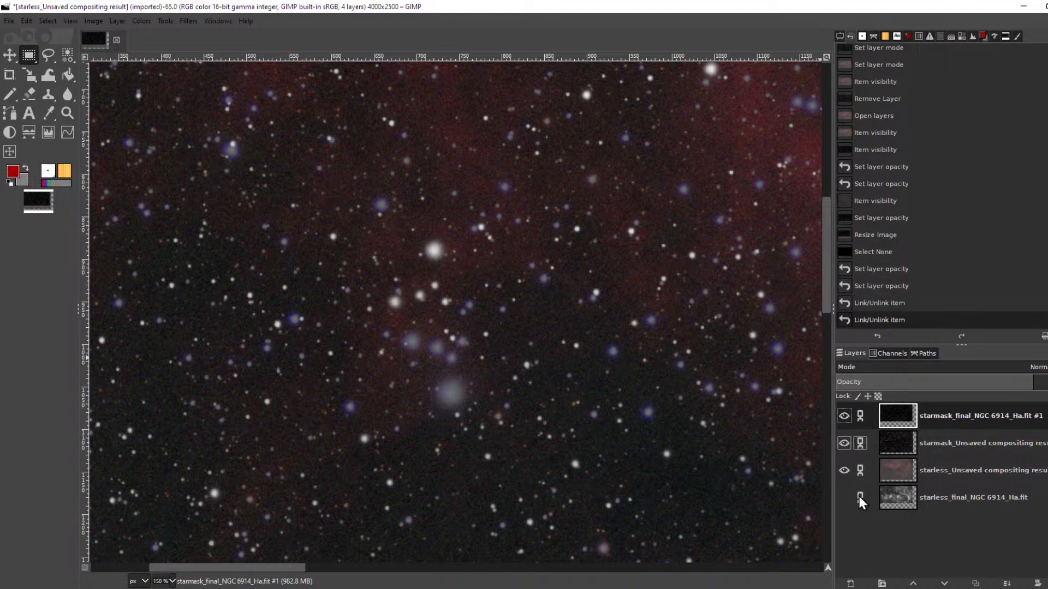
- Unlink the two NGC 6914_Ha layers, keeping only the color layers linked, and make the starmask_Unsaved compositing result layer active
left_click(860, 415)
left_click(955, 441)
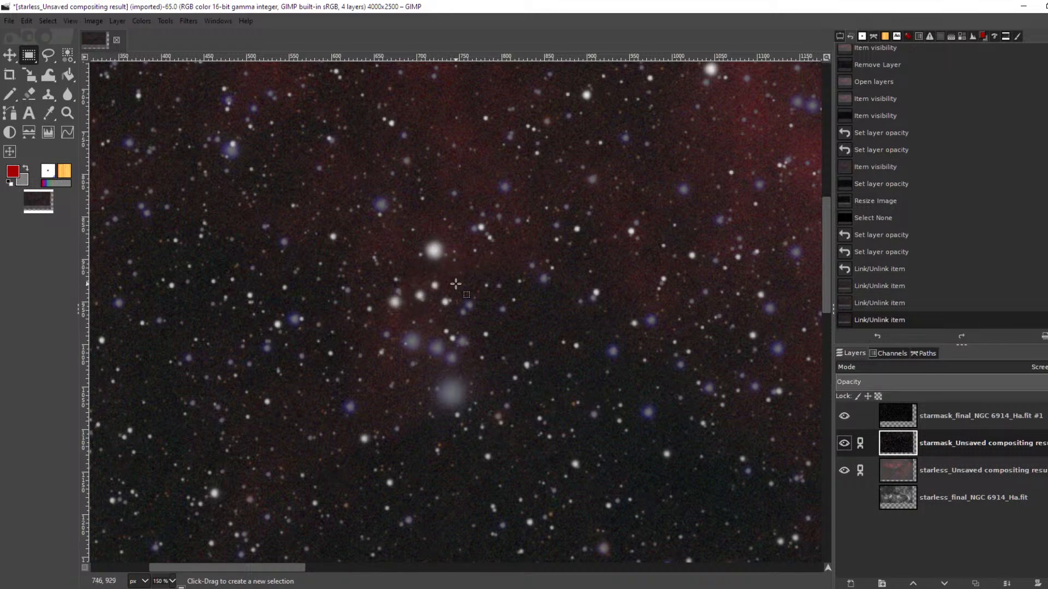
scroll(456, 284, "down", 5)
scroll(434, 299, "up", 5)
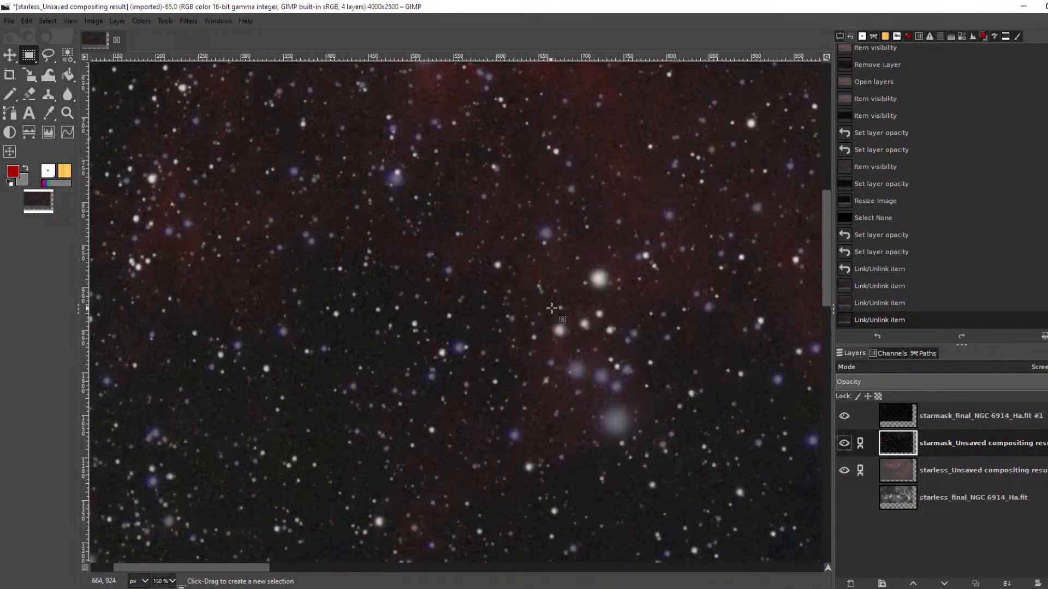
scroll(557, 309, "up", 1)
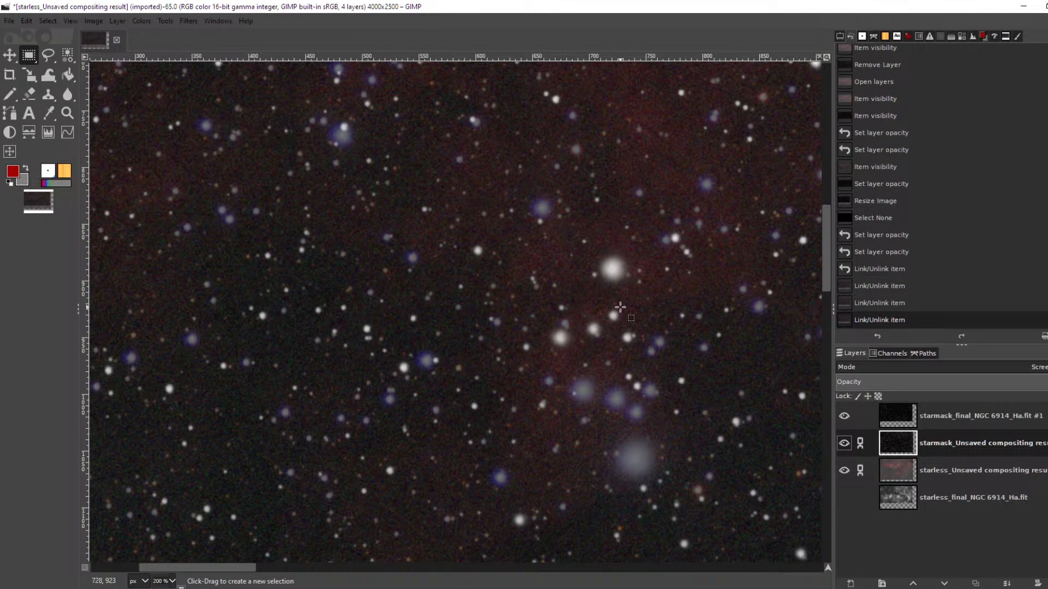
left_click(941, 469)
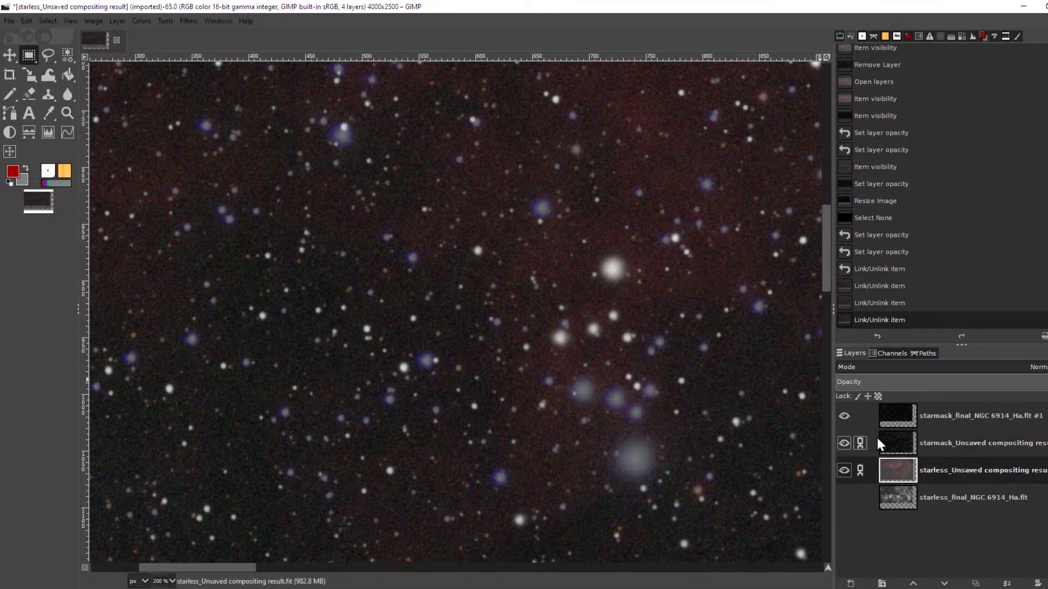
left_click(958, 440)
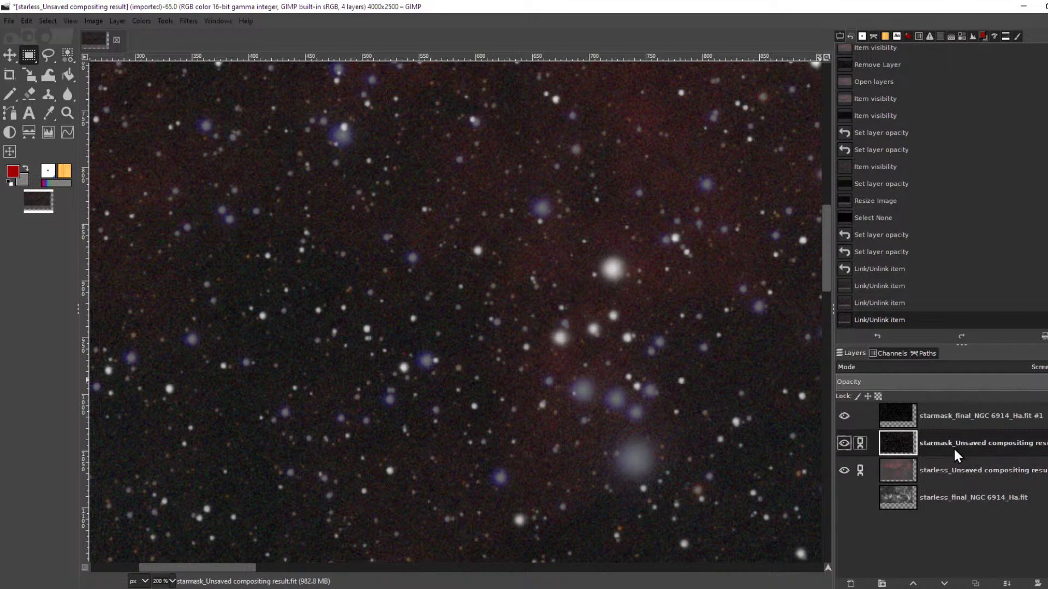
- Flip the linked starmask_Unsaved and starless_Unsaved compositing result layers vertically
left_click(115, 22)
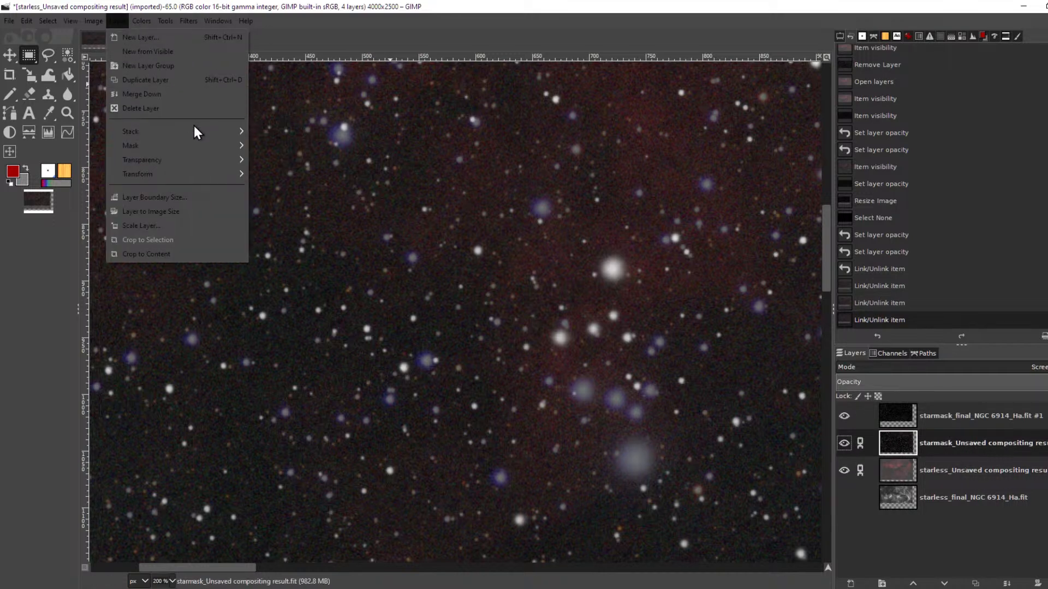
mouse_move(203, 172)
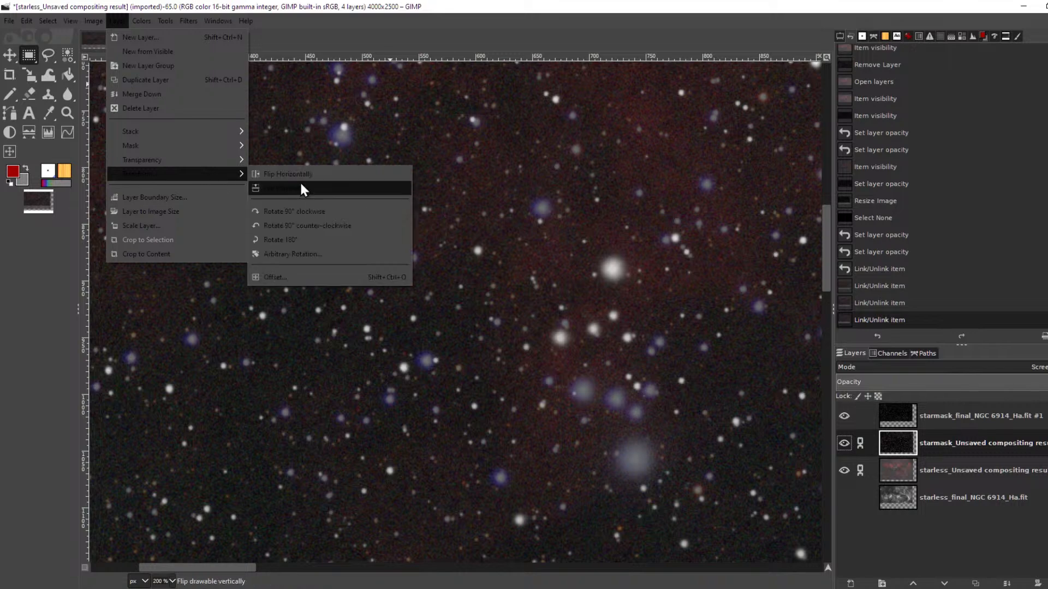
left_click(326, 187)
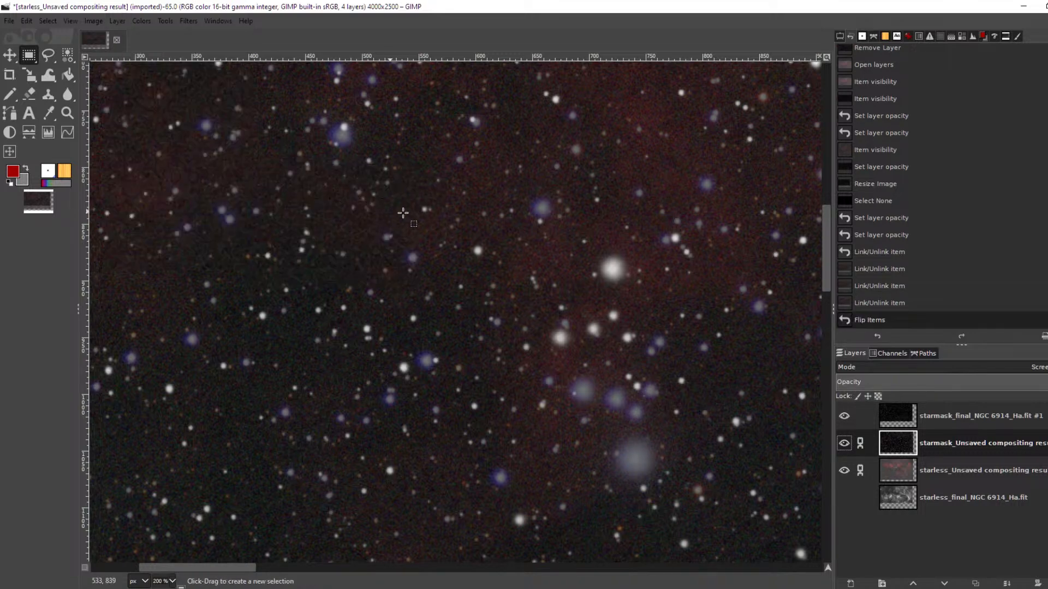
scroll(625, 266, "up", 1)
scroll(633, 271, "down", 2)
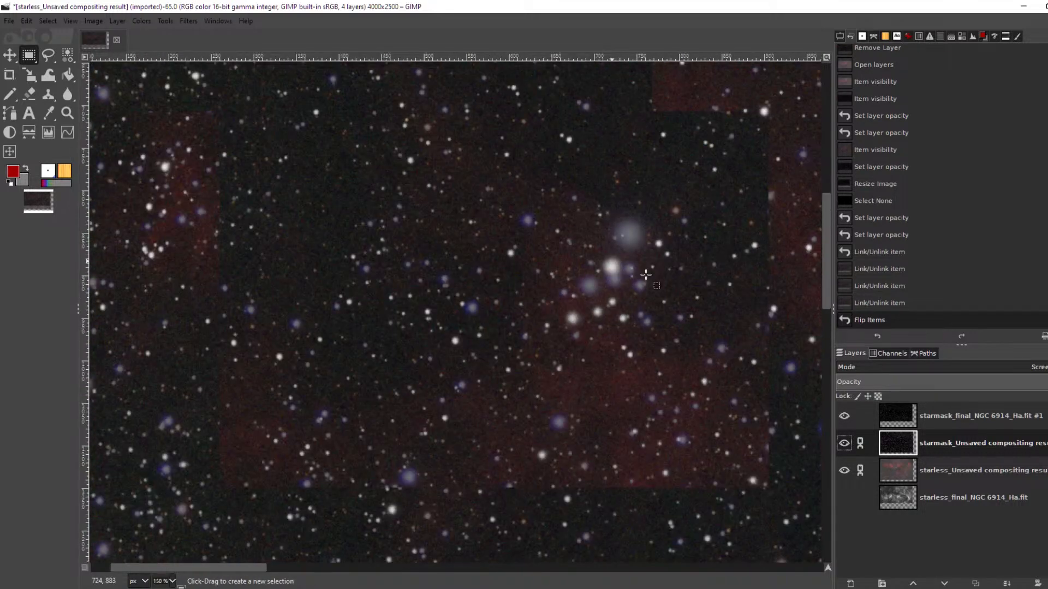
- Nudge the linked color layers up and down with the Move tool to test their vertical fit with the Ha stars around the bright star group
scroll(639, 270, "up", 3)
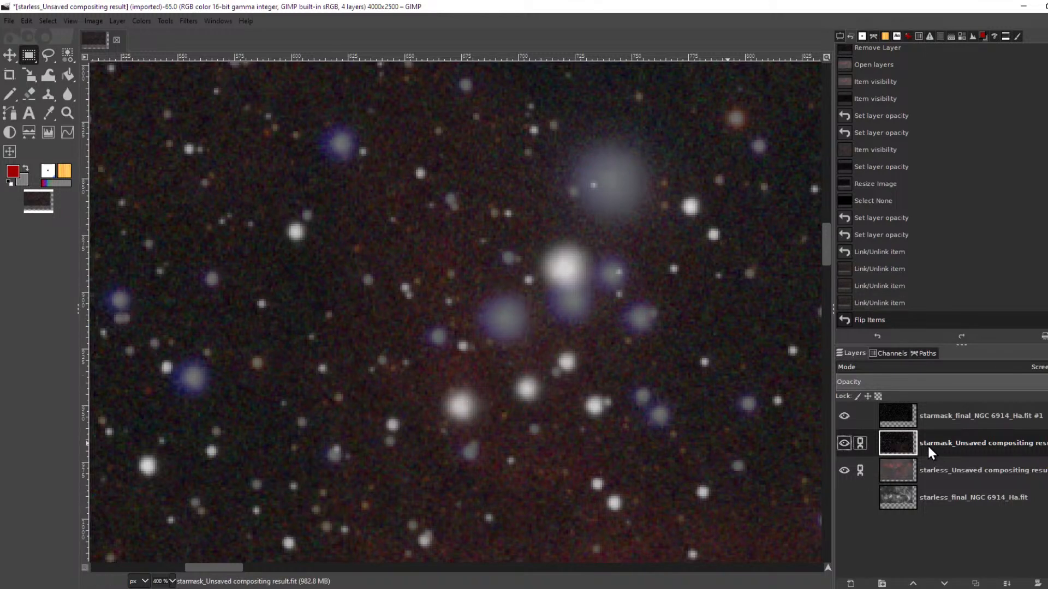
key("m")
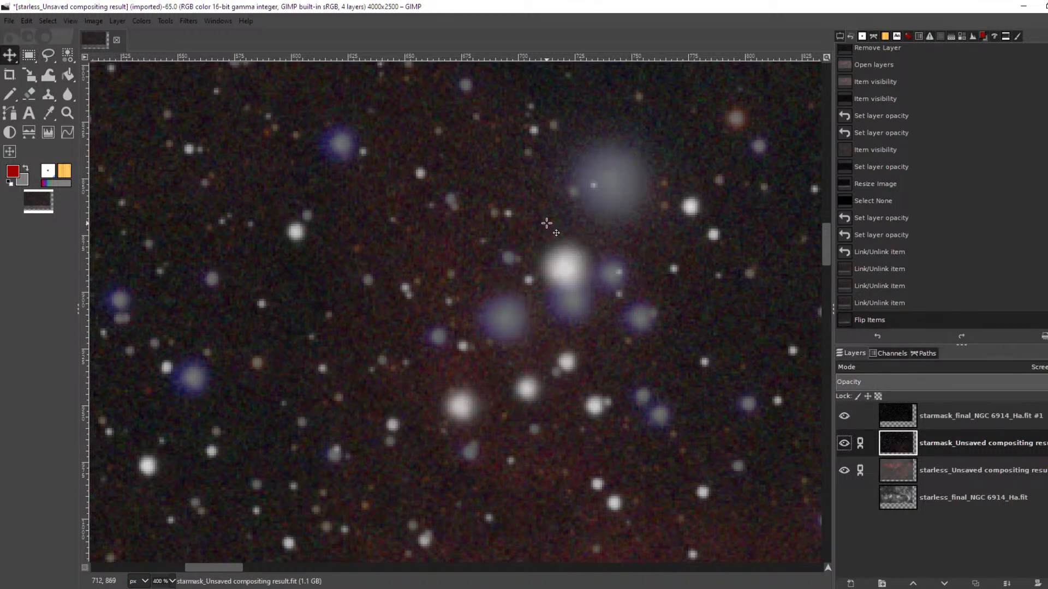
left_click(546, 224)
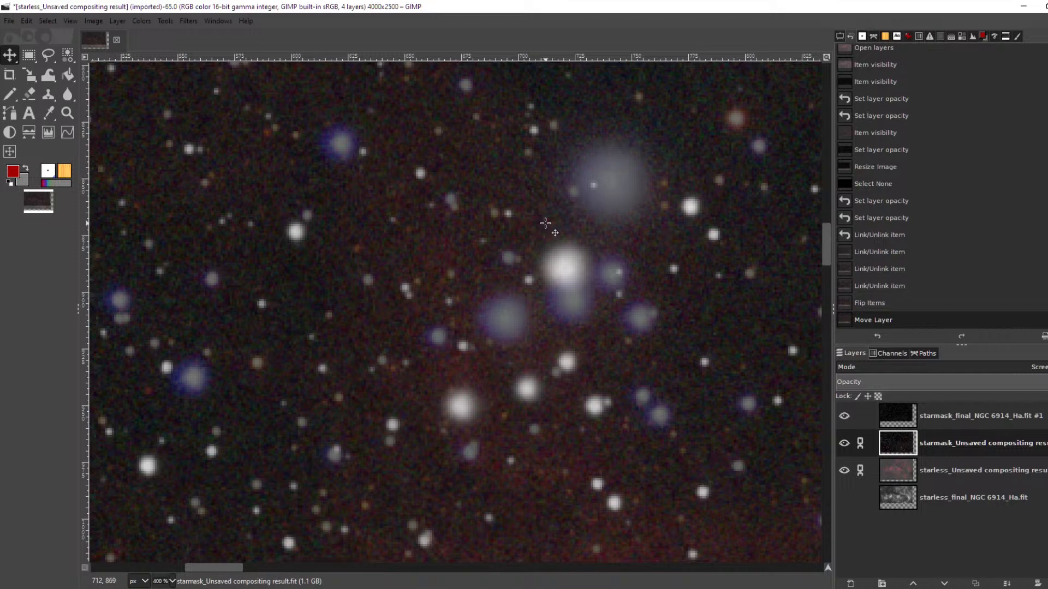
key("Down")
key("Down")
key("Down")
key("Down")
key("Down")
key("Down")
key("Down")
key("Down")
key("Down")
key("Down")
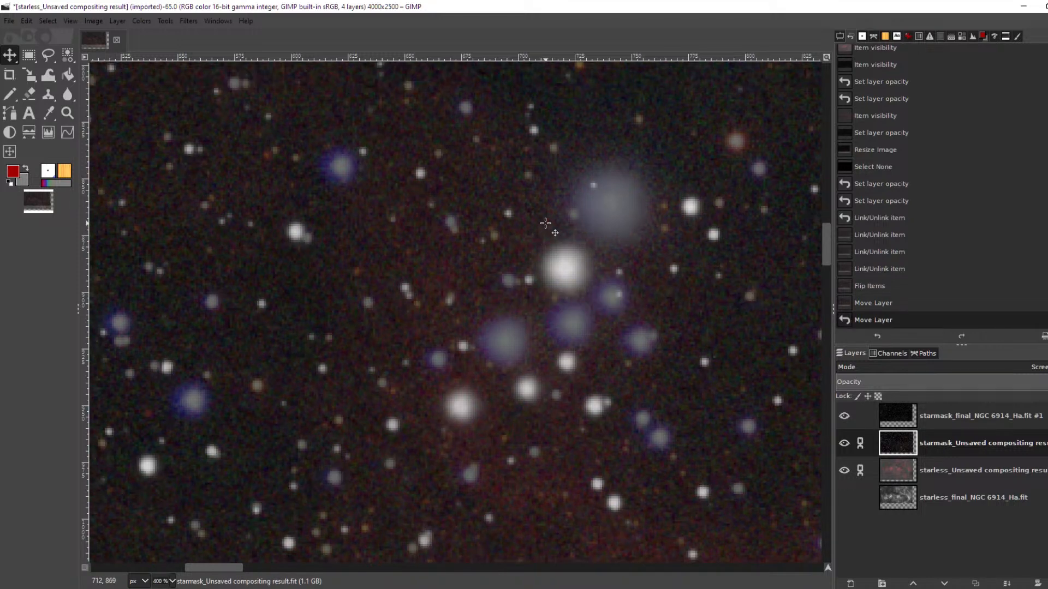
key("Up")
key("Up")
key("Up")
key("Up")
key("Up")
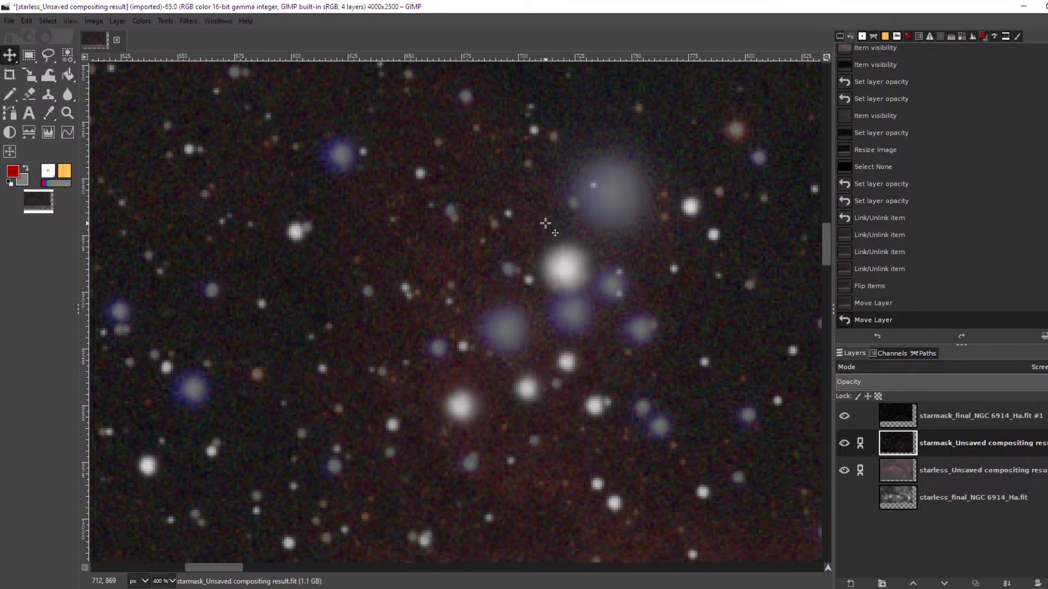
key("Up")
key("Up")
key("Up")
key("Up")
key("Up")
key("Up")
key("Up")
key("Up")
key("Up")
key("Up")
key("Up")
key("Up")
key("Up")
key("Up")
key("Up")
key("Up")
key("Up")
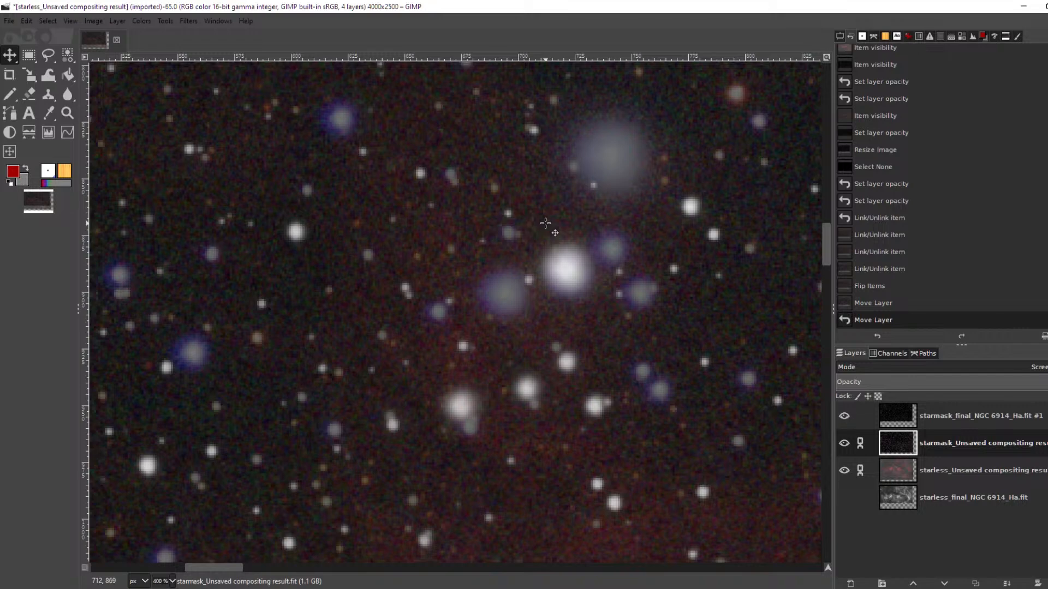
key("Up")
key("Up")
key("Down")
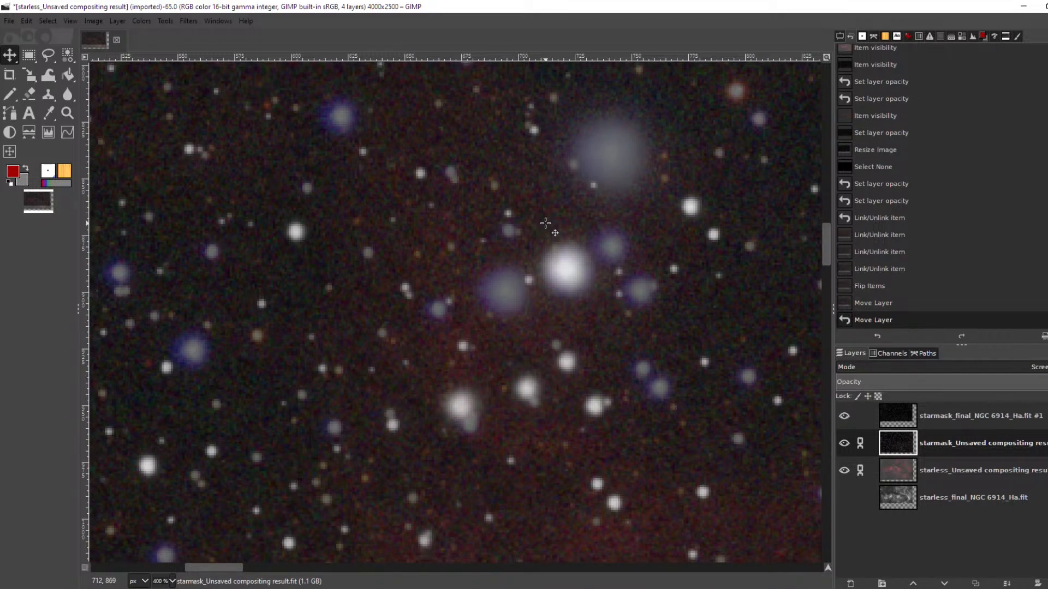
key("Down")
key("Down")
key("Down")
key("Down")
key("Down")
key("Down")
key("Down")
key("Down")
key("Down")
key("Down")
key("Down")
key("Down")
key("Down")
key("Down")
key("Down")
key("Down")
key("Down")
key("Down")
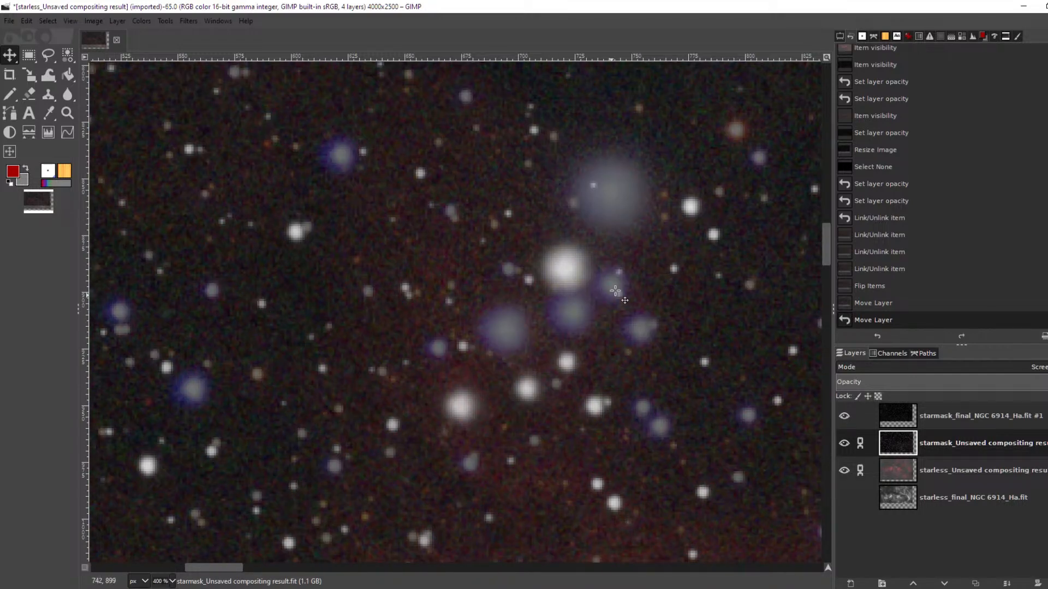
- Move the linked color layers so the bright star group overlaps the matching Ha stars, fine-tuning the vertical offset pixel by pixel
left_click_drag(615, 291, 569, 361)
scroll(490, 325, "up", 2)
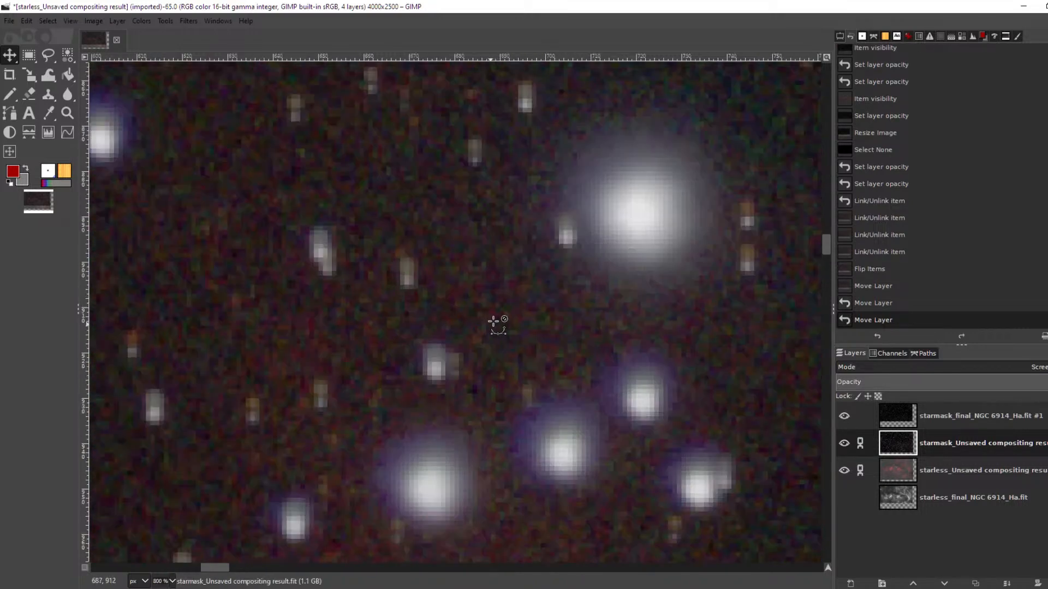
key("Down")
key("Down")
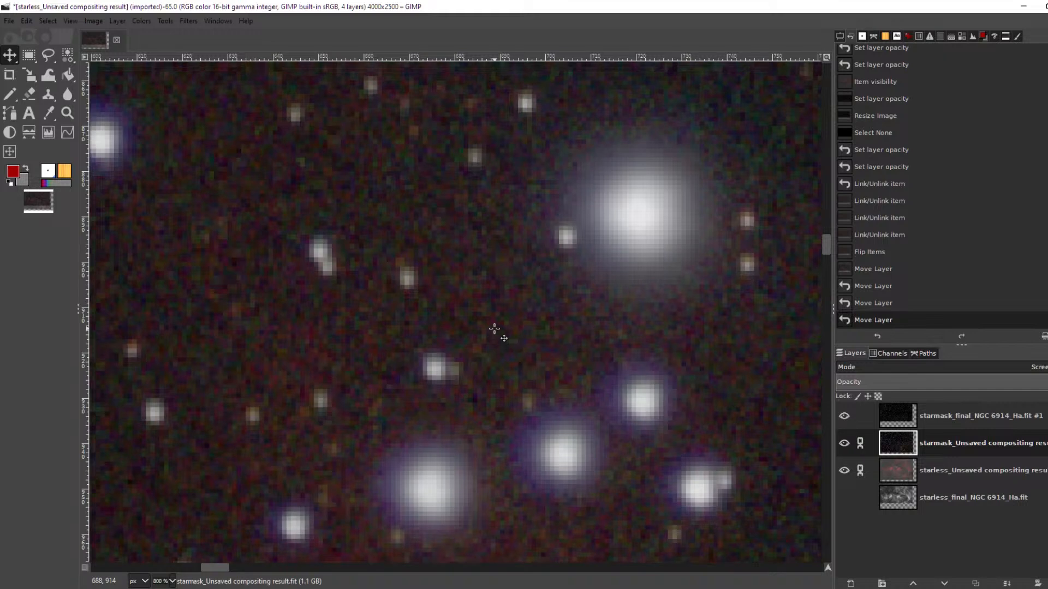
key("Down")
key("Up")
key("Down")
key("Down")
key("Up")
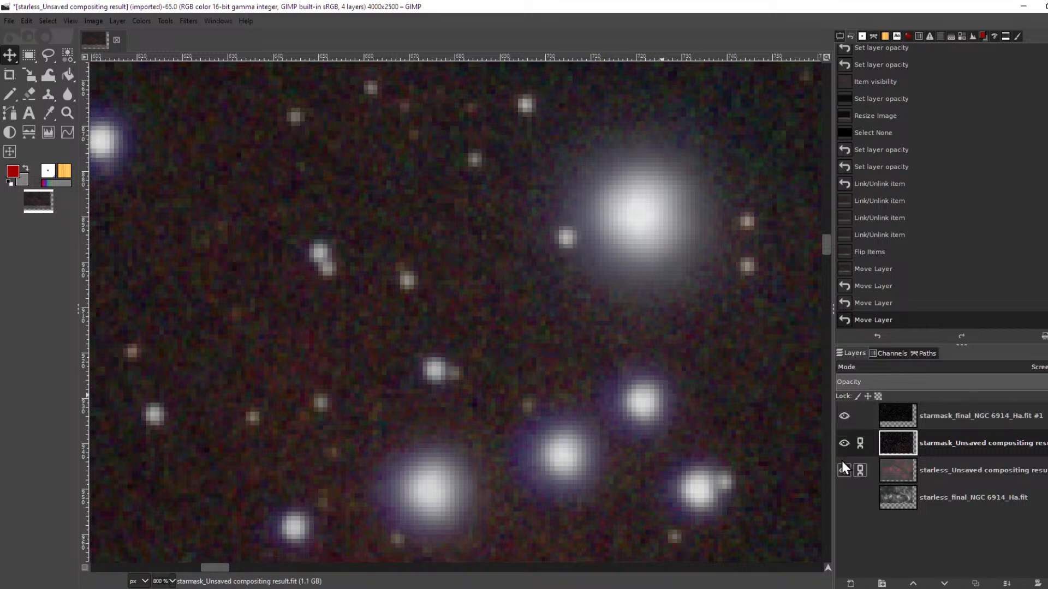
- Toggle the starmask_final_NGC 6914_Ha.fit #1 layer to compare the star alignment, leaving it hidden
left_click(847, 415)
left_click(848, 417)
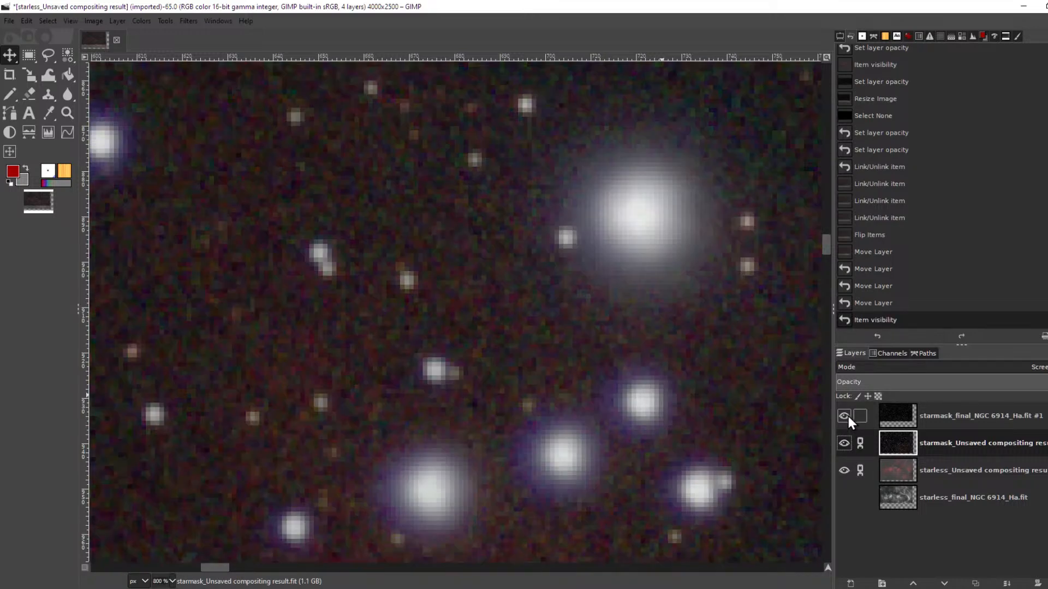
left_click(847, 415)
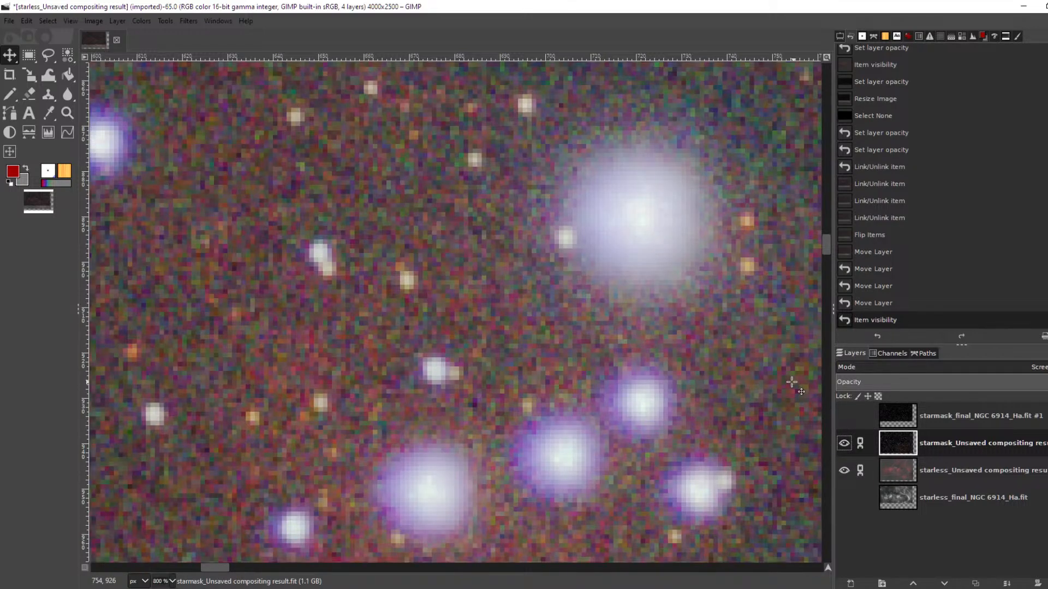
- Make a rectangular selection around the canvas area covered by the color layers, about 3600 × 2362 px, leaving out the transparent edges
scroll(628, 355, "down", 10)
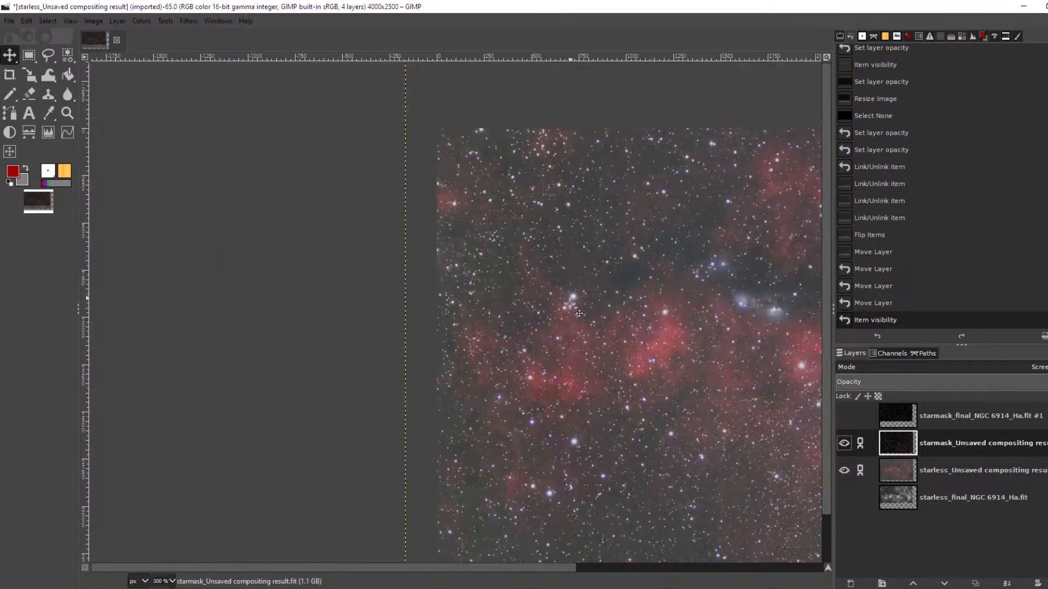
scroll(599, 309, "down", 2)
scroll(639, 325, "up", 4)
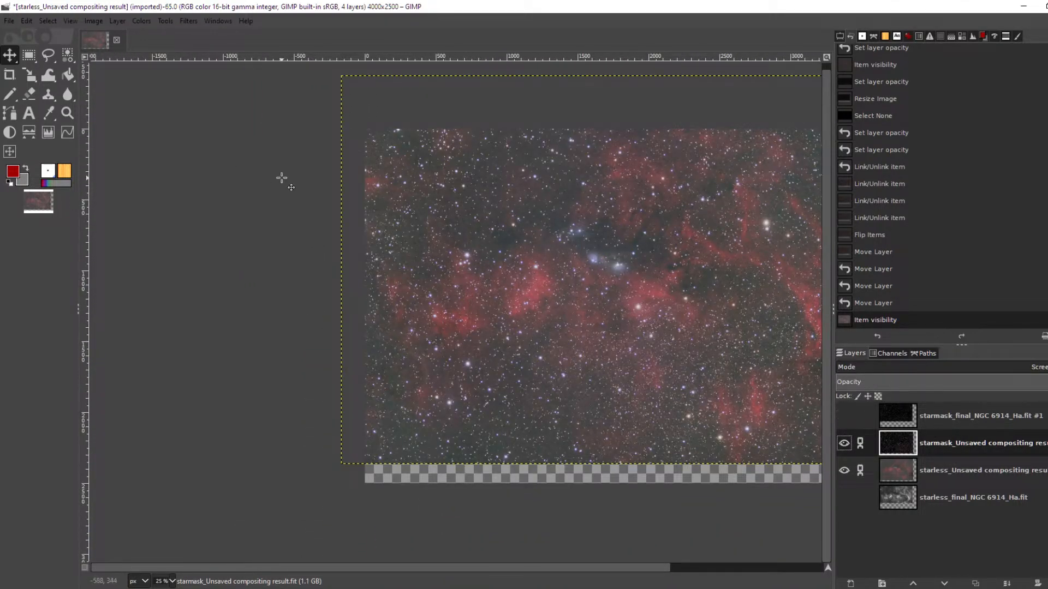
scroll(576, 308, "down", 2)
scroll(551, 257, "up", 1)
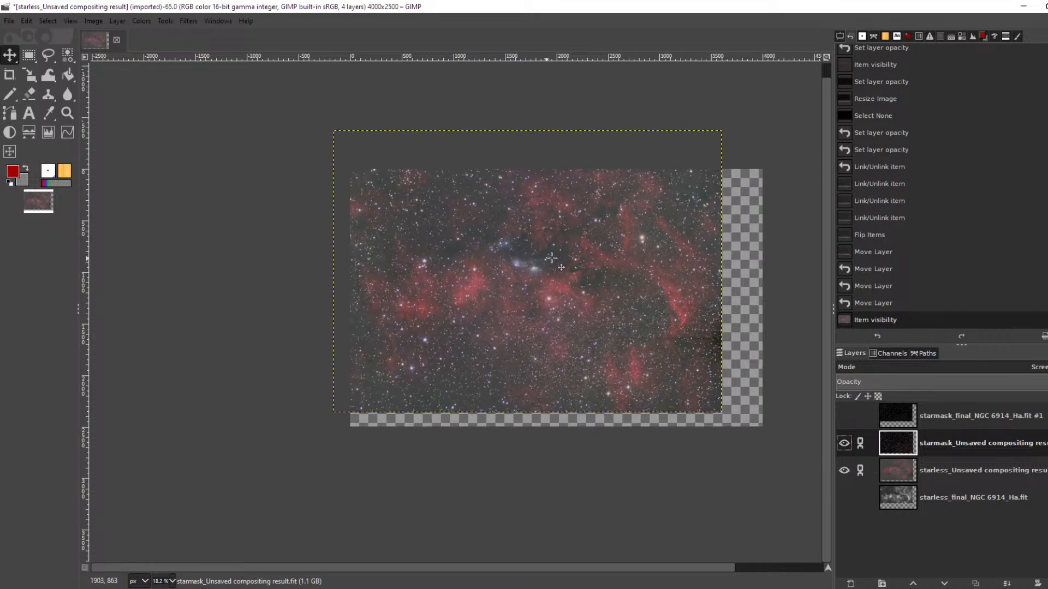
key("r")
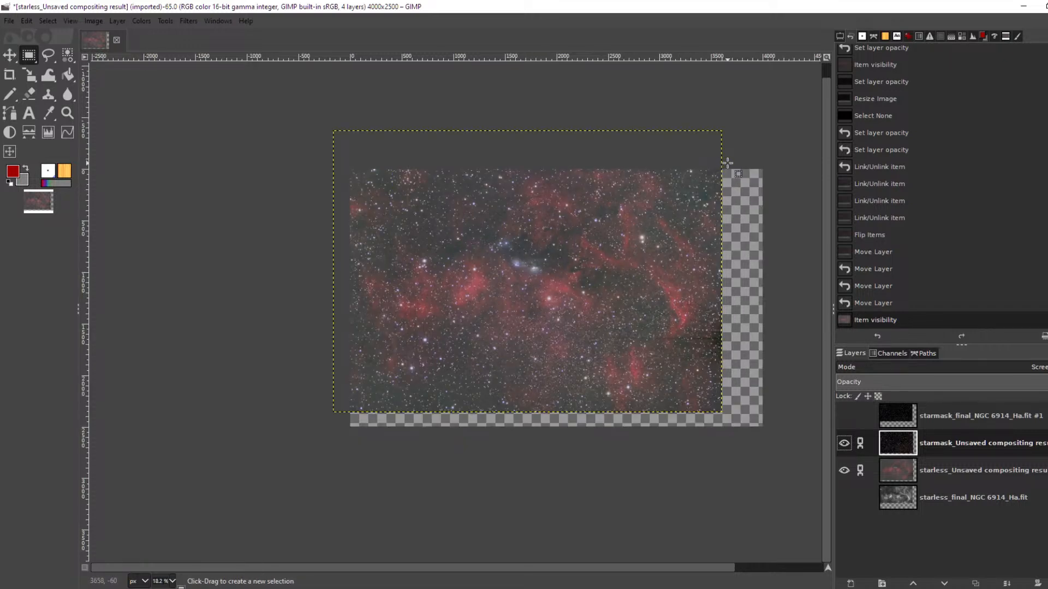
left_click_drag(727, 163, 339, 417)
scroll(339, 420, "up", 5)
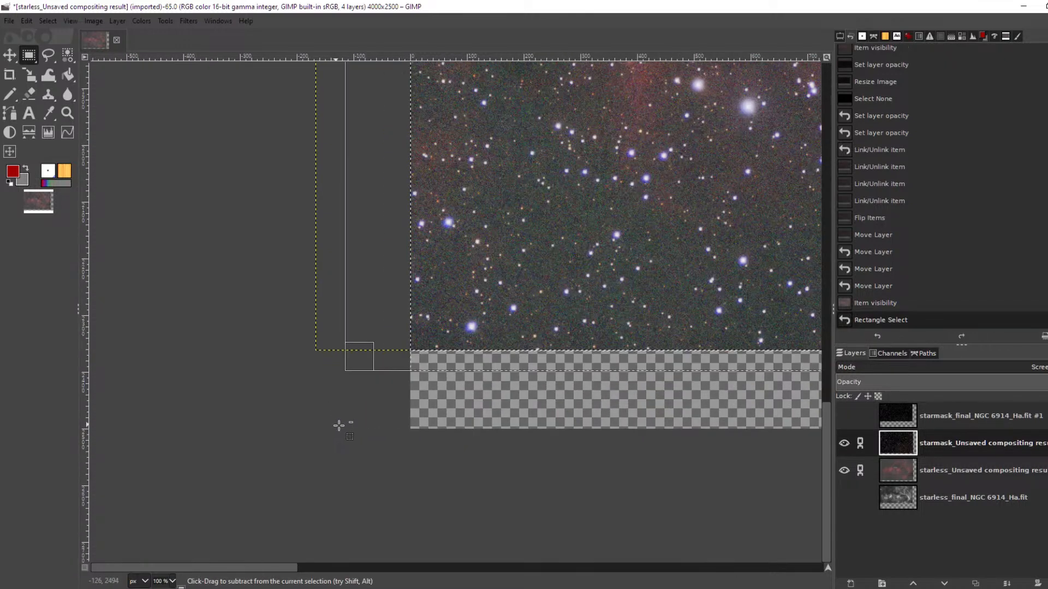
scroll(339, 426, "up", 4)
left_click_drag(218, 225, 452, 144)
scroll(440, 151, "down", 11)
scroll(591, 153, "up", 6)
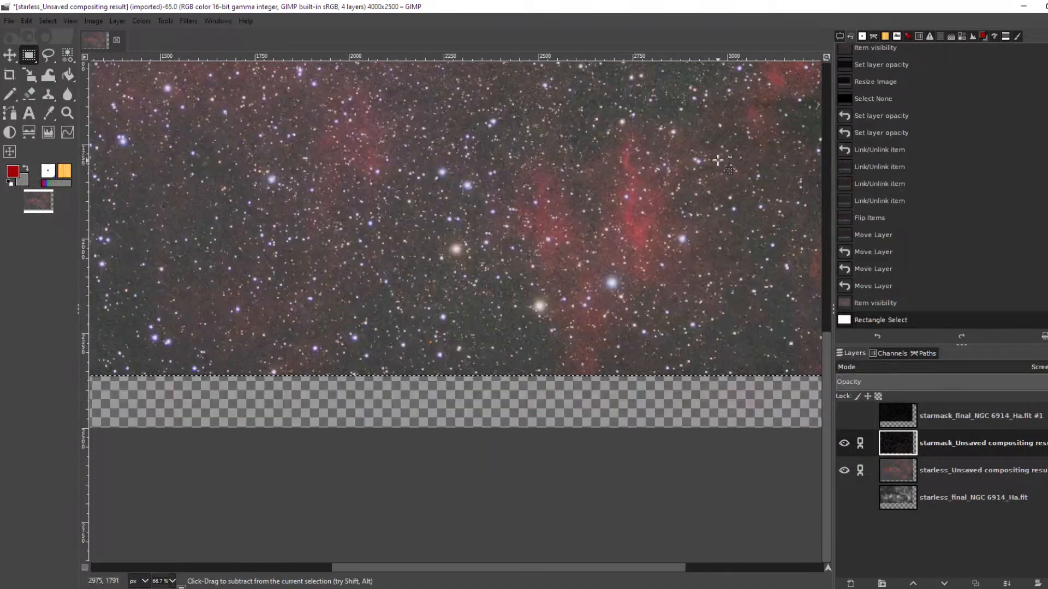
scroll(718, 160, "down", 5)
scroll(629, 349, "up", 8)
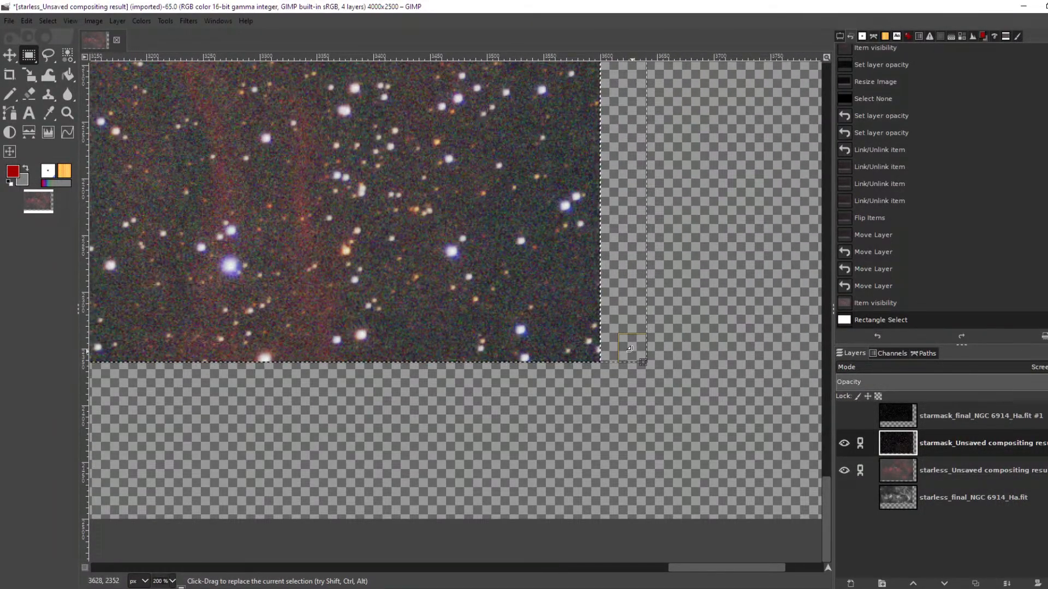
left_click_drag(629, 349, 586, 348)
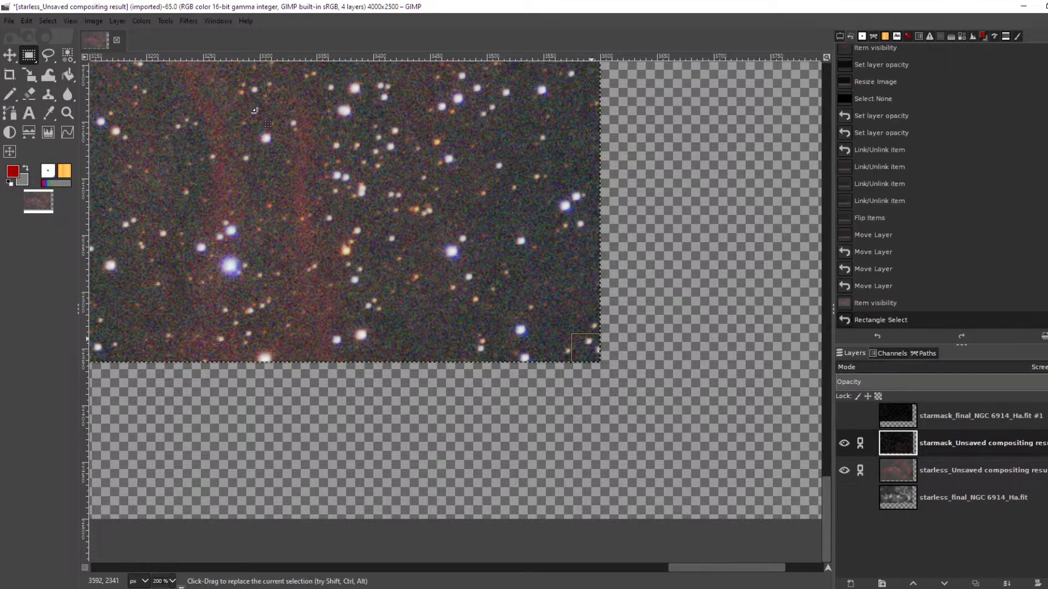
- Crop the image to the rectangular selection
left_click(96, 22)
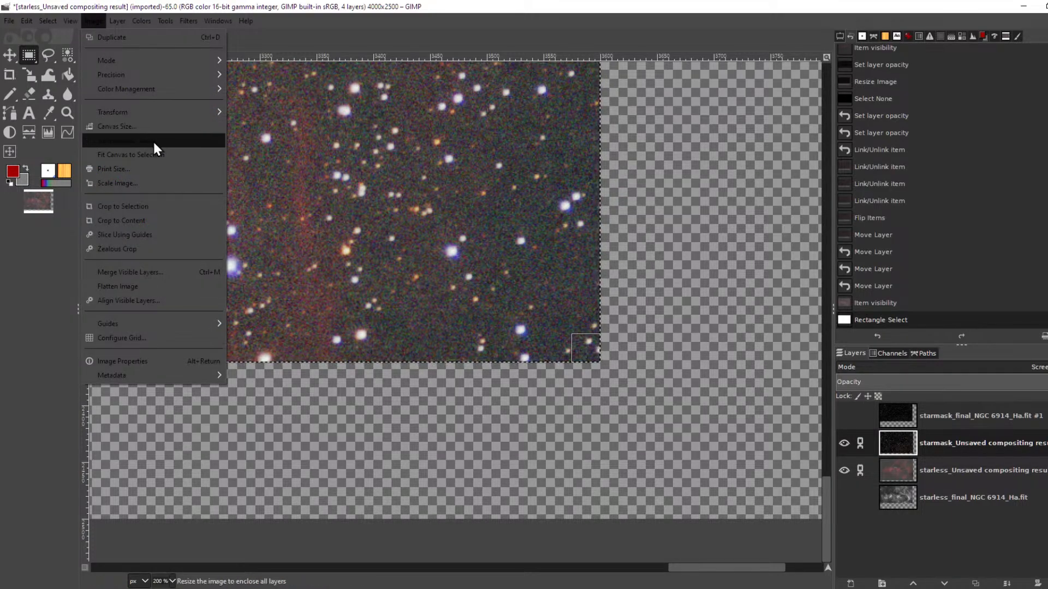
left_click(179, 206)
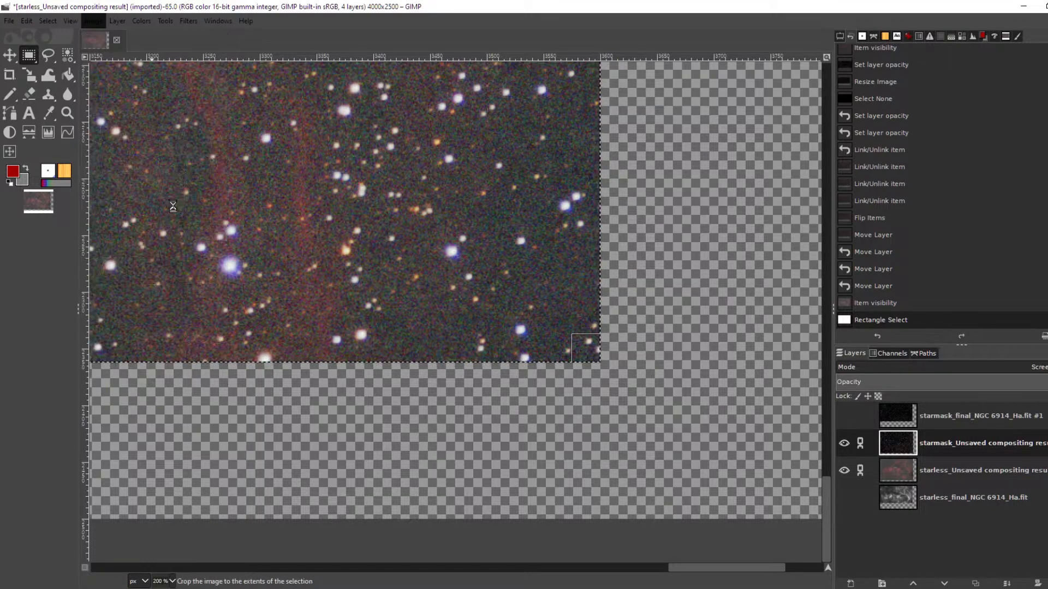
scroll(206, 115, "down", 9)
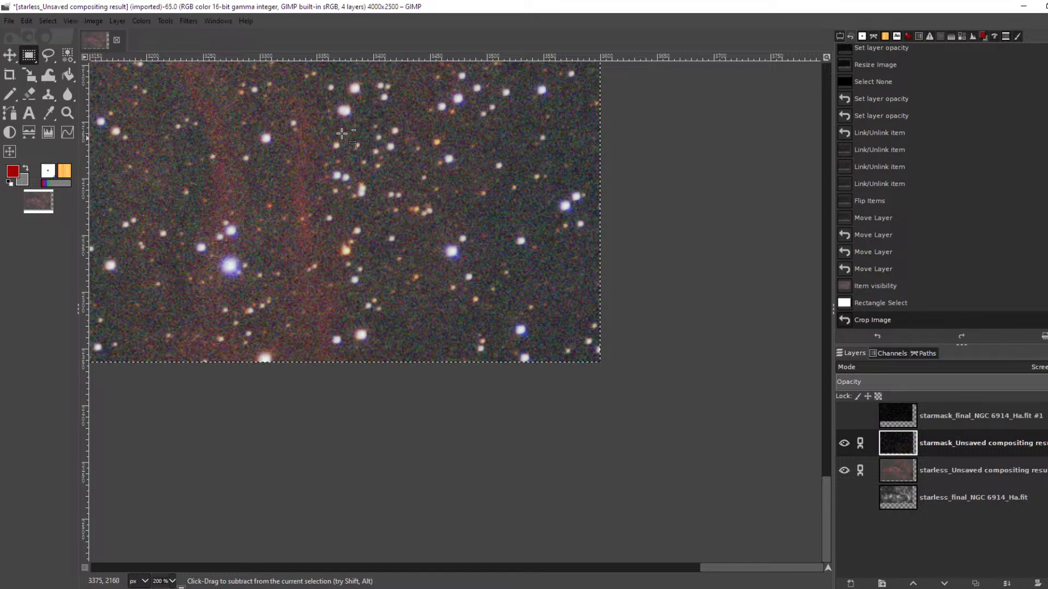
scroll(339, 229, "up", 5)
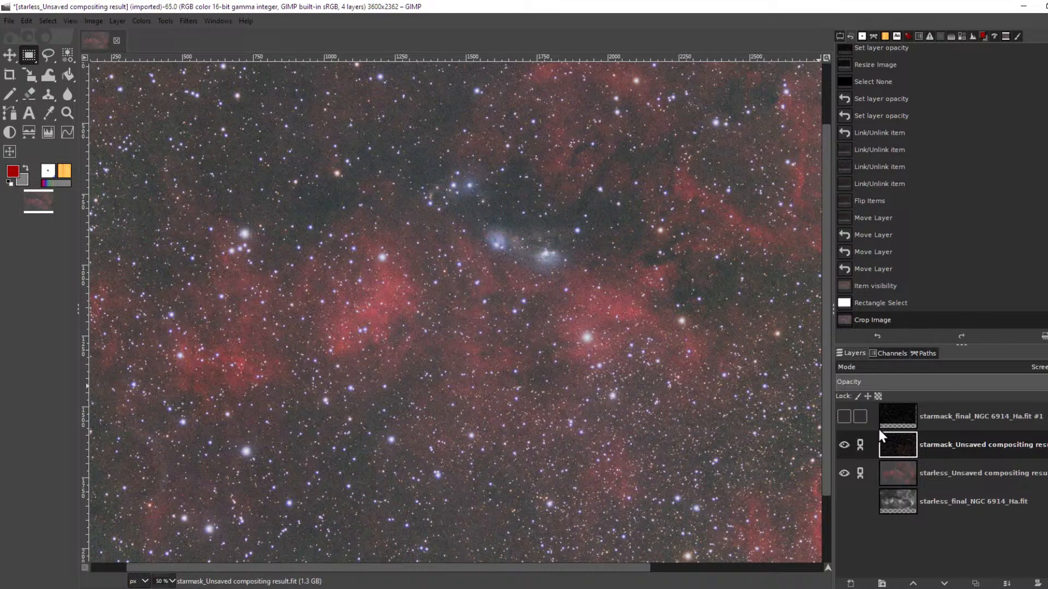
- Show the starmask_final_NGC 6914_Ha.fit #1 layer again and make it the active layer
left_click(843, 417)
left_click(968, 413)
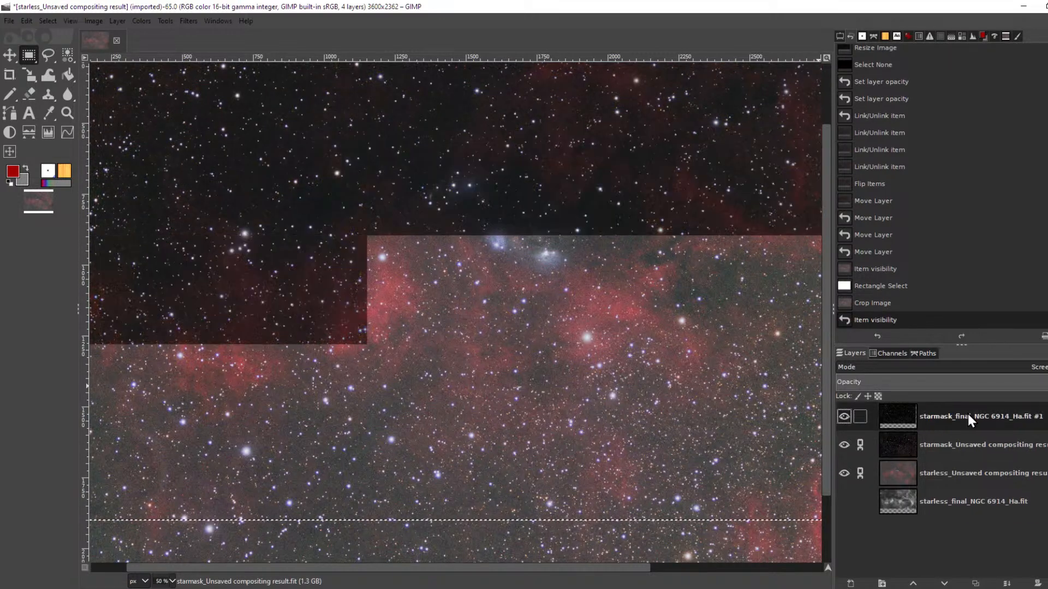
- Make the starmask_final_NGC 6914_Ha.fit #1 layer fully opaque and unlink the color star mask and color starless layers
left_click_drag(1033, 383, 1047, 381)
scroll(608, 361, "down", 4)
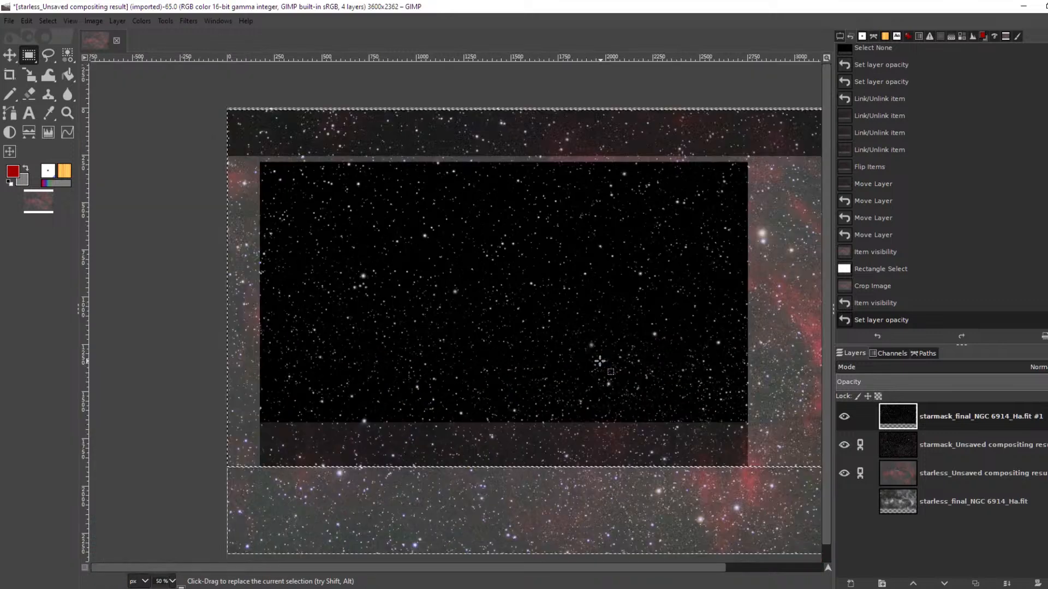
scroll(617, 364, "up", 1)
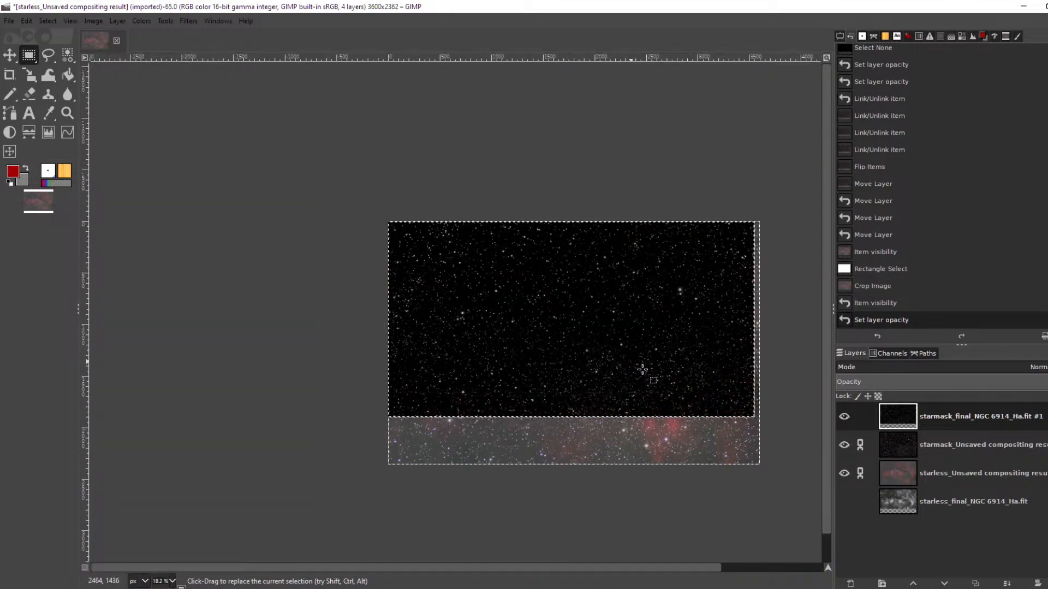
scroll(704, 324, "up", 1)
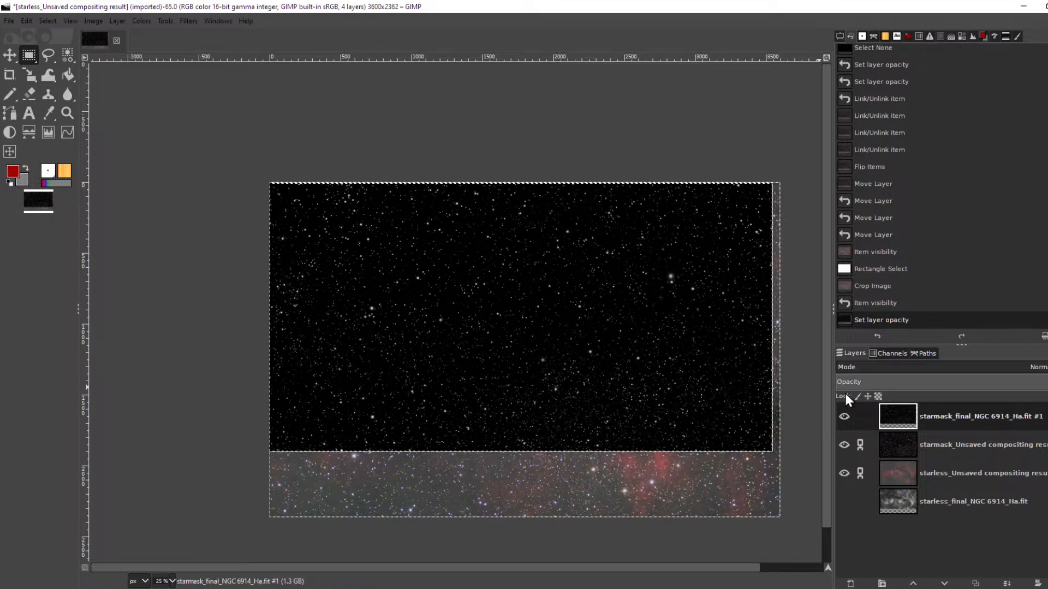
left_click(860, 444)
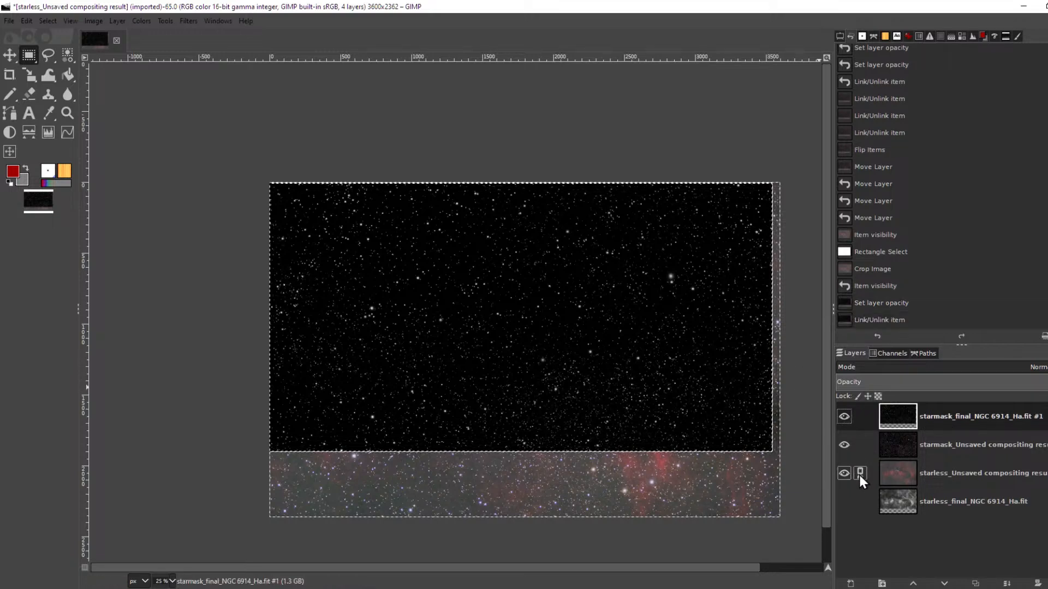
left_click(860, 473)
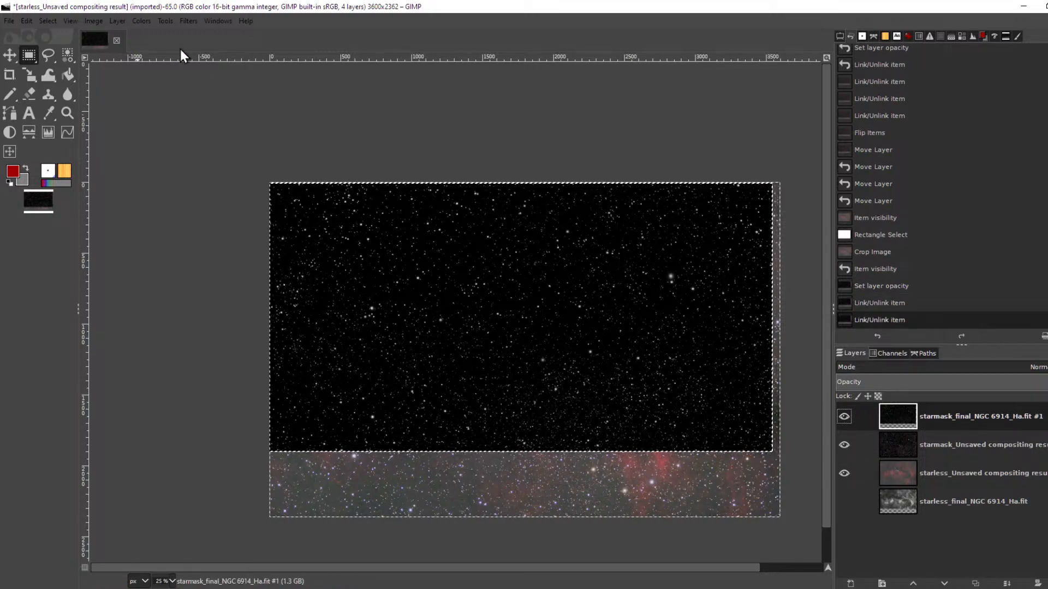
- Select the area covered by the Ha star mask, about 3544 × 1892 px, and crop the image to it
key("ctrl+a")
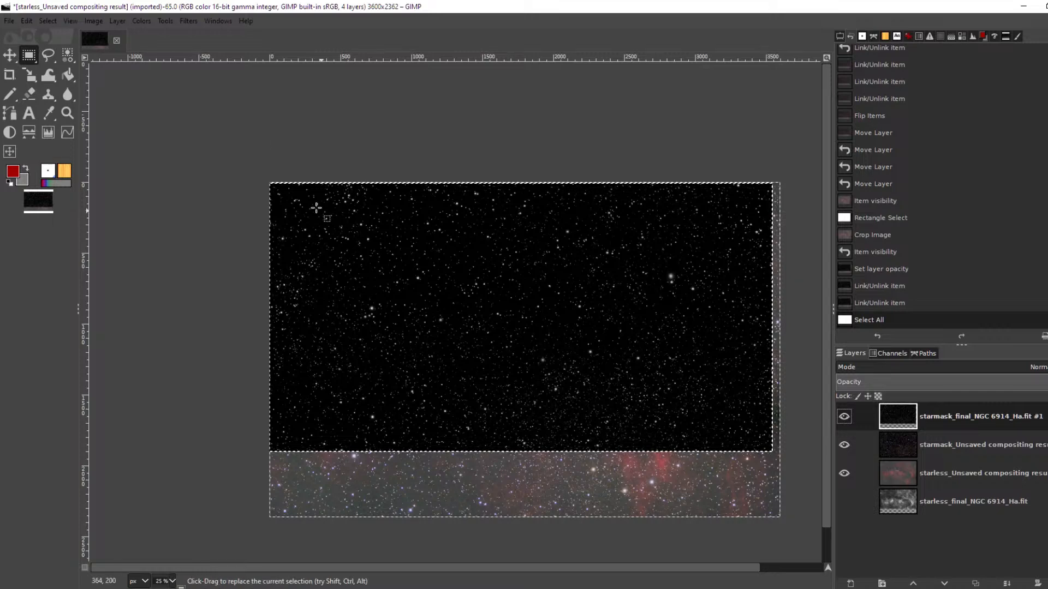
scroll(626, 358, "up", 2)
scroll(627, 358, "down", 4)
scroll(652, 333, "up", 2)
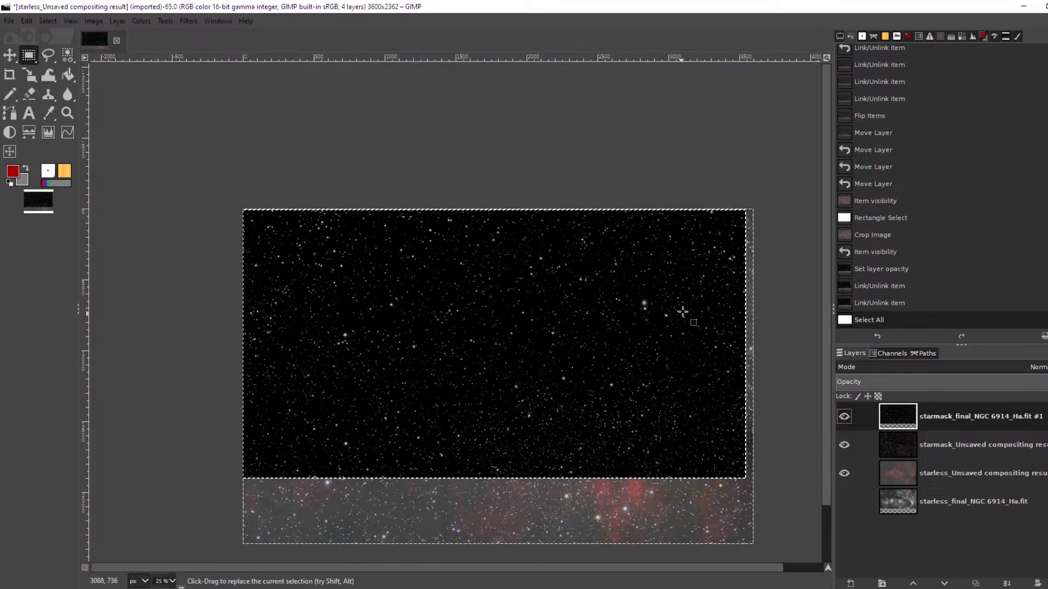
left_click_drag(748, 209, 243, 477)
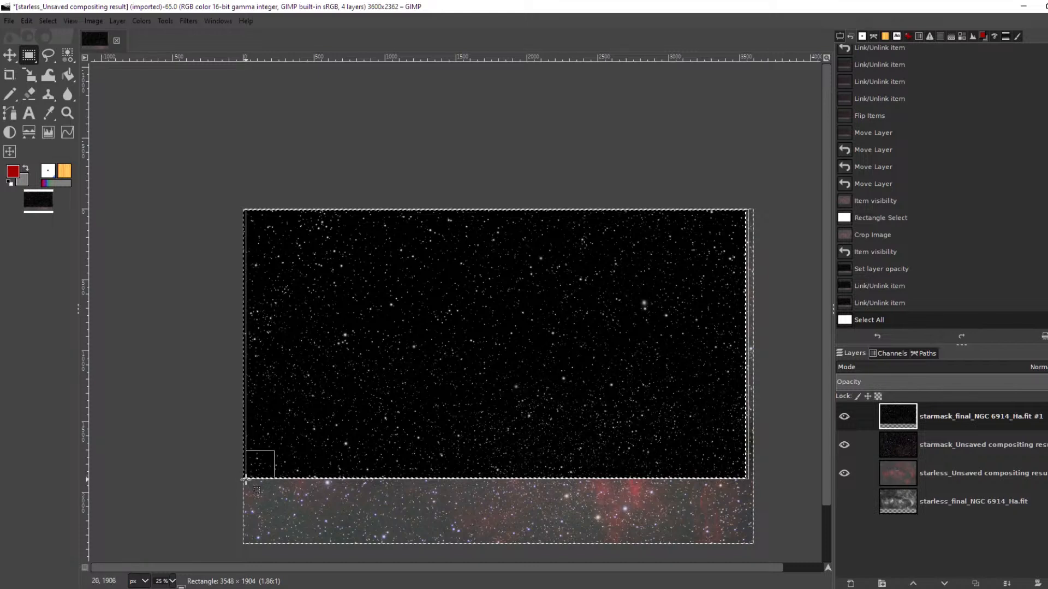
left_click_drag(734, 467, 732, 467)
left_click(100, 22)
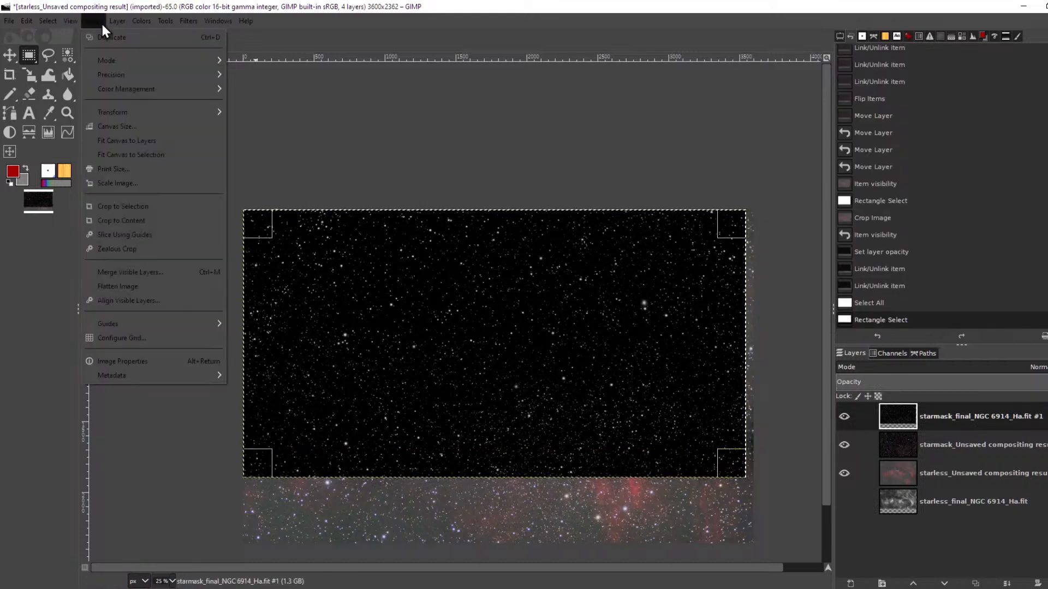
left_click(146, 205)
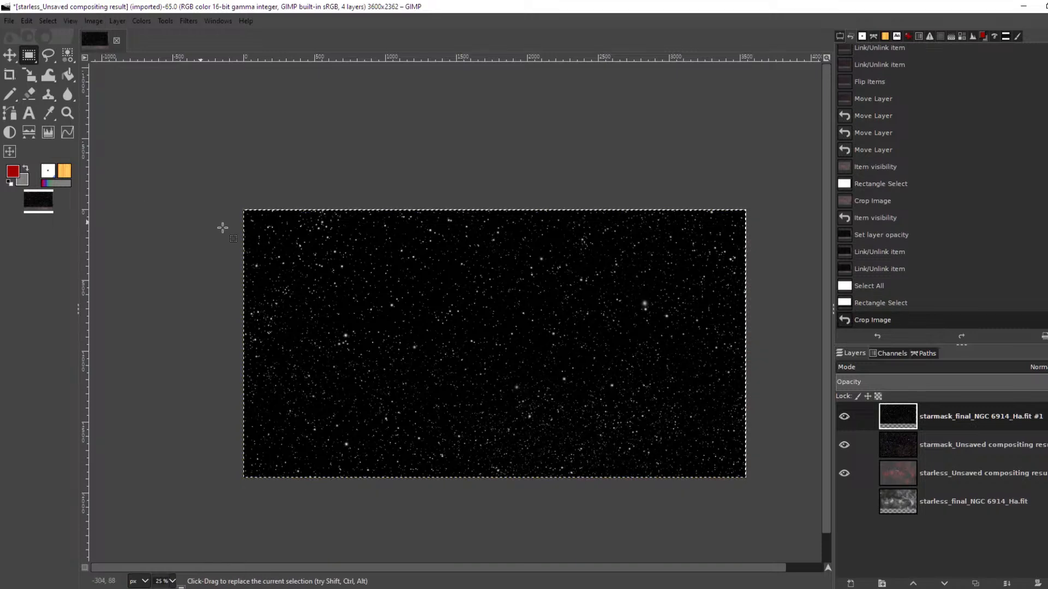
scroll(351, 316, "down", 2)
scroll(406, 317, "up", 3)
scroll(495, 319, "down", 3)
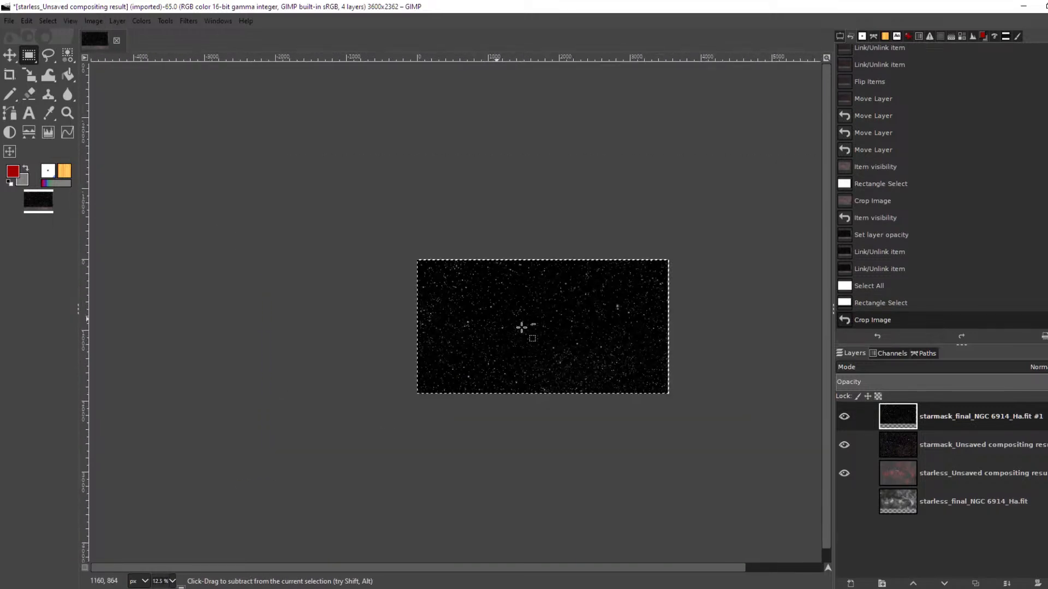
scroll(552, 333, "up", 3)
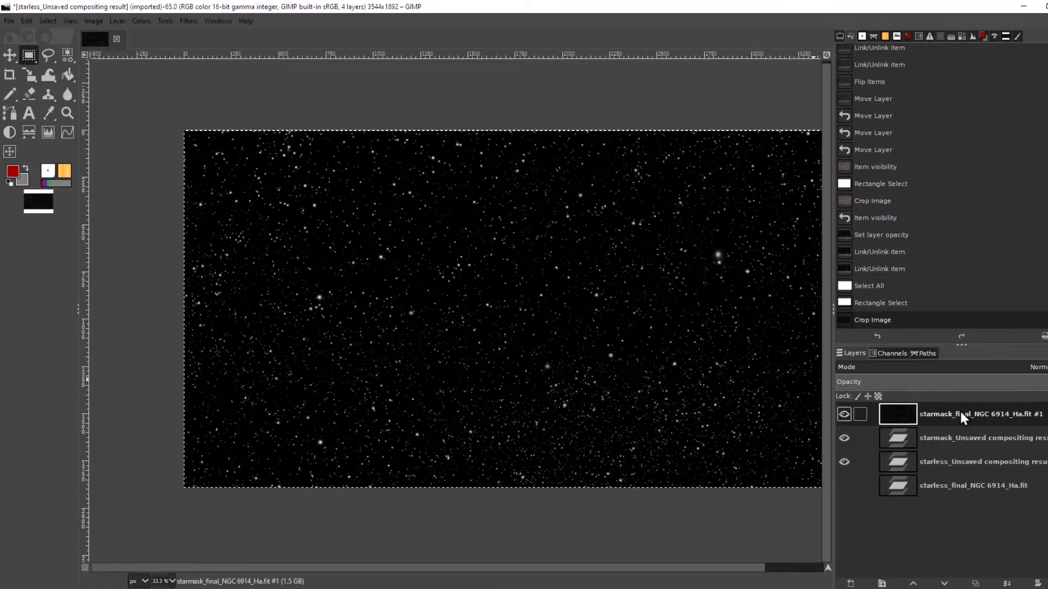
- Rename the Ha star mask layer as Ha Stars and the color star mask layer as RGB Stars
double_click(959, 414)
type("Ha S")
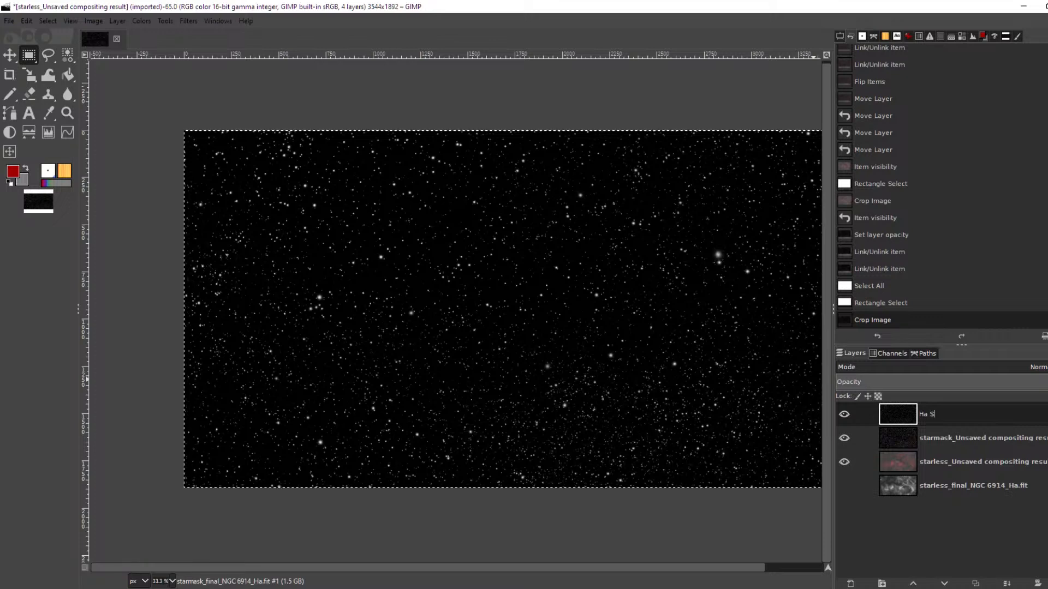
type("tars")
key("Return")
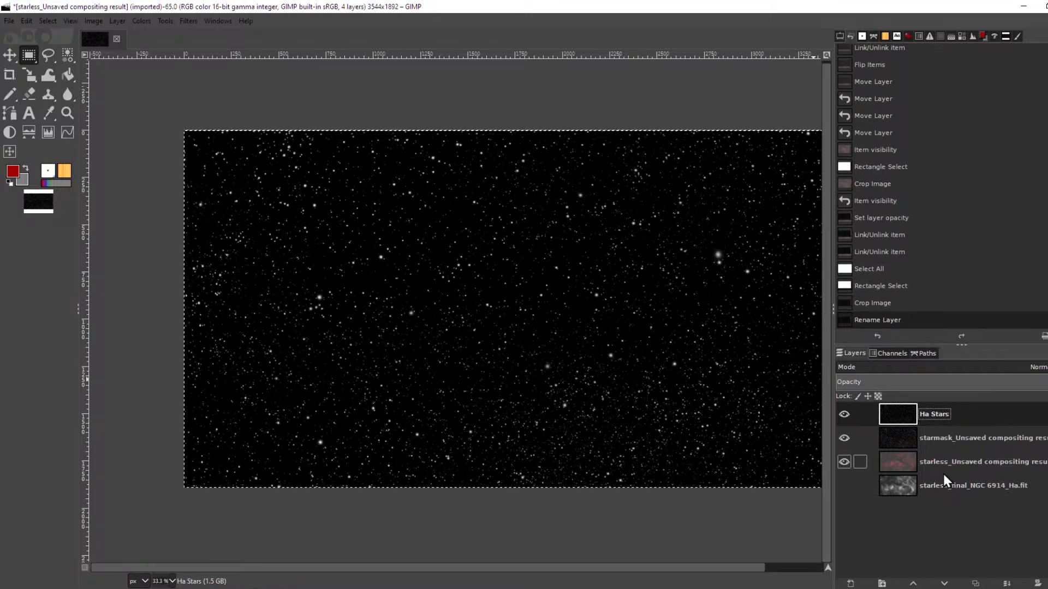
left_click(960, 440)
double_click(976, 441)
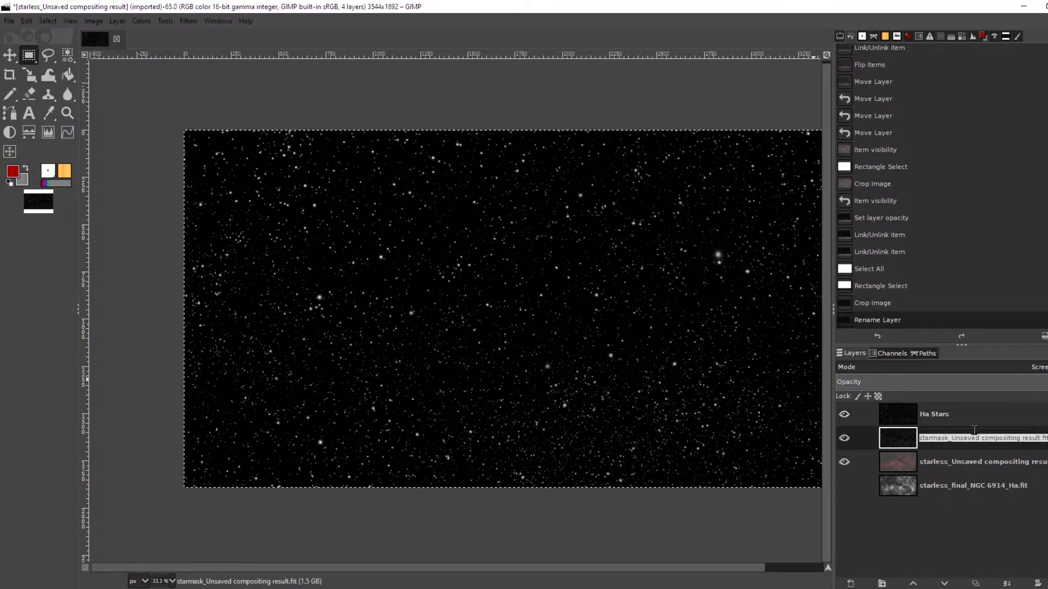
type("RGB Star")
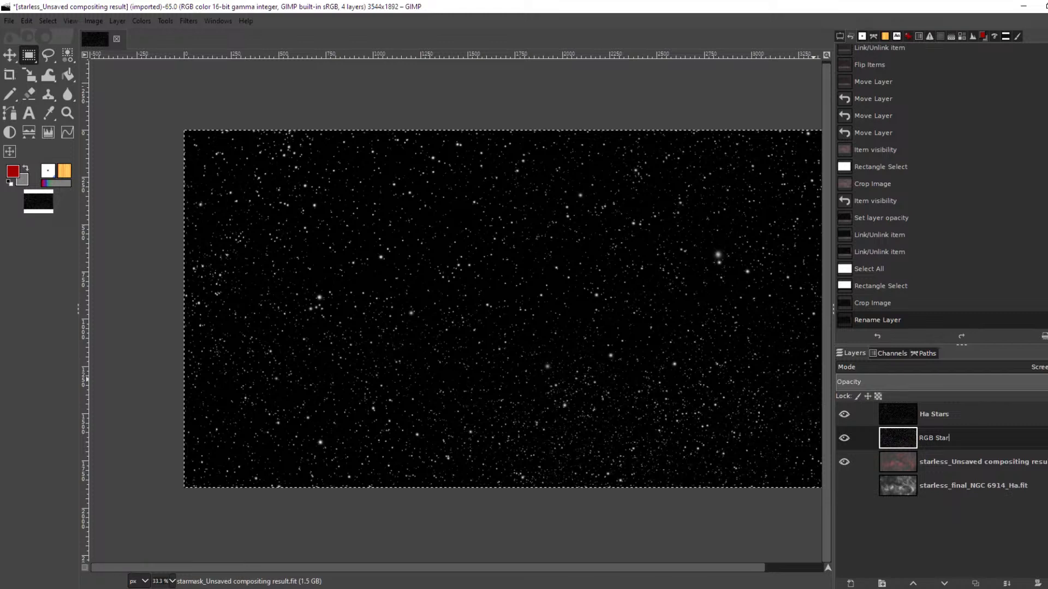
type("s")
key("Return")
- Rename the color starless layer as RGB Nebula and the Ha starless layer as Ha Nebula
left_click(985, 460)
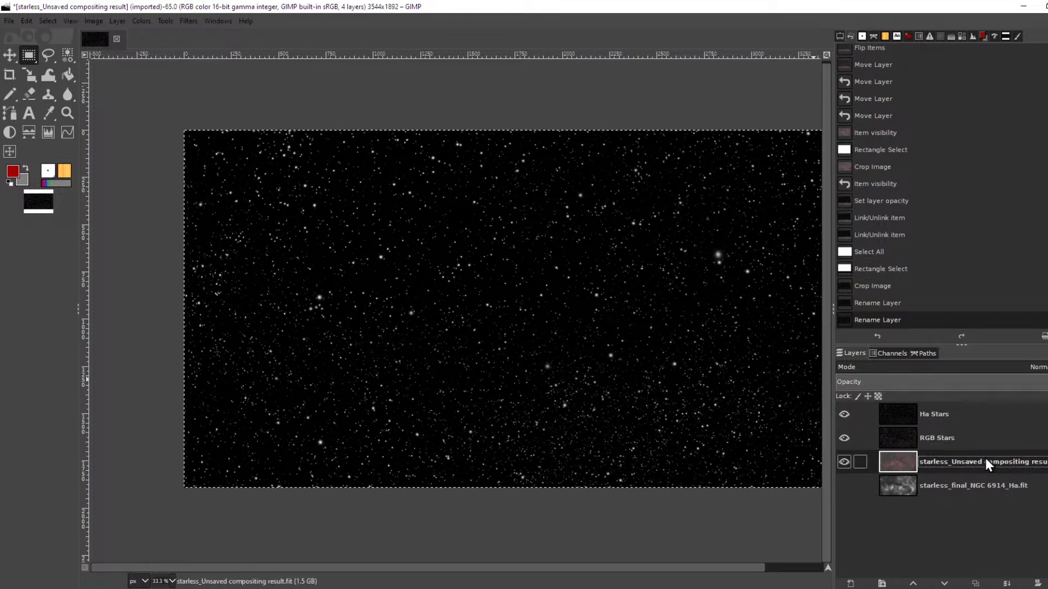
double_click(984, 454)
type("RG")
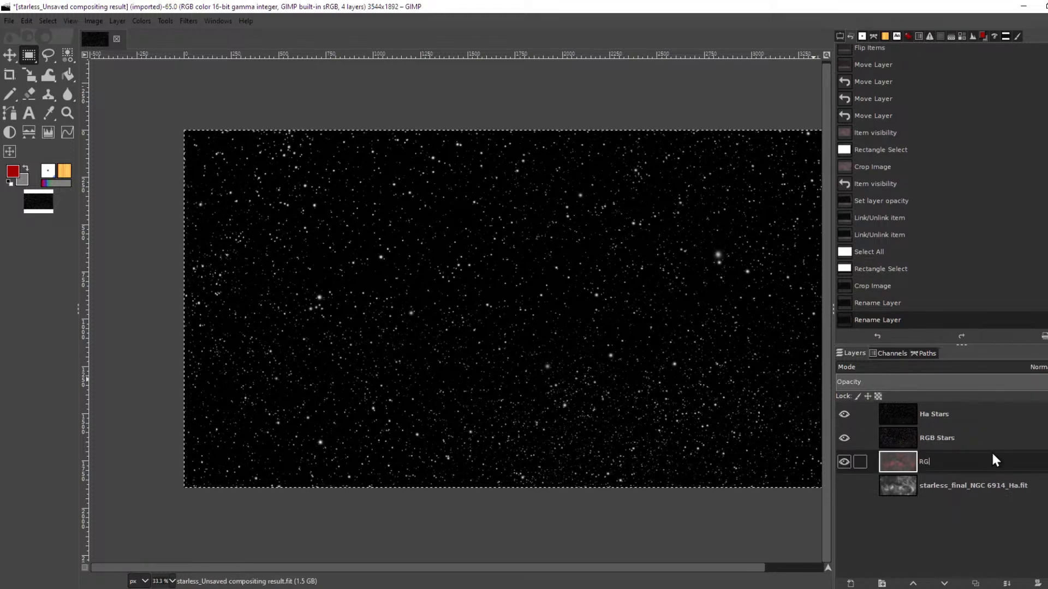
type("B Nebula")
double_click(979, 487)
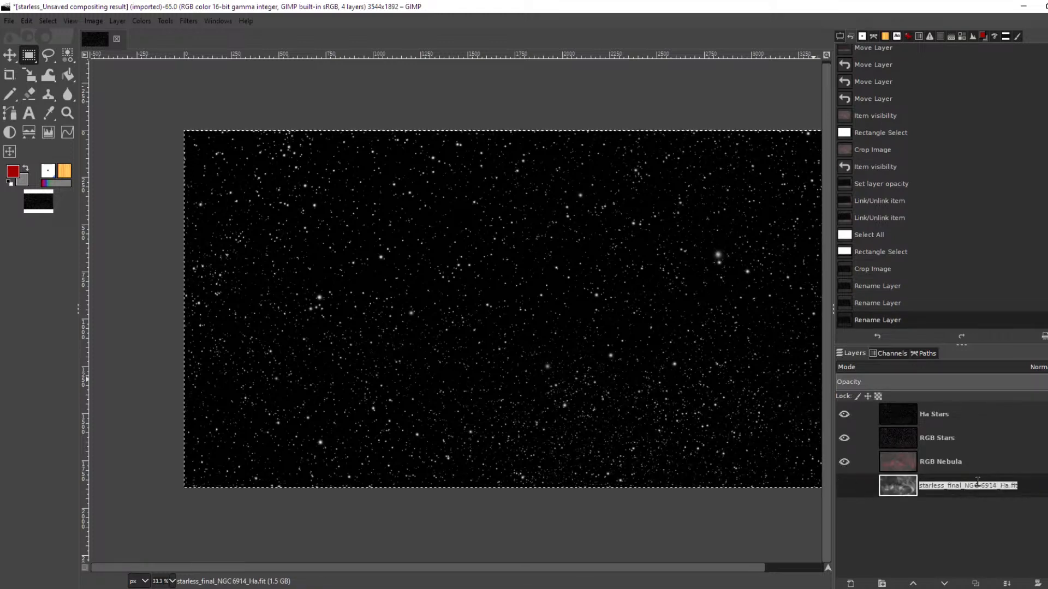
type("Ha Nebula")
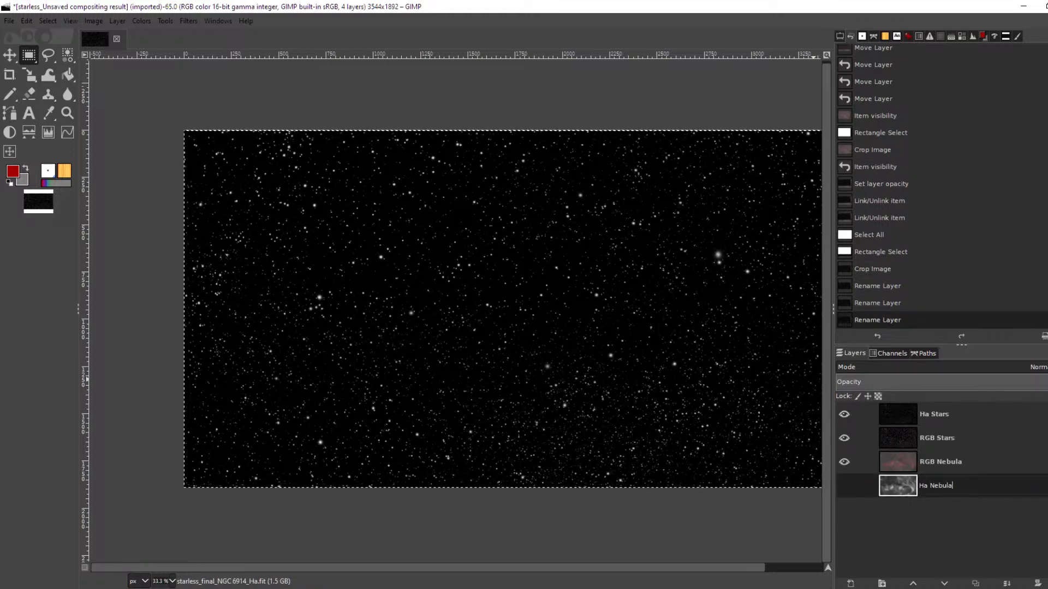
key("Return")
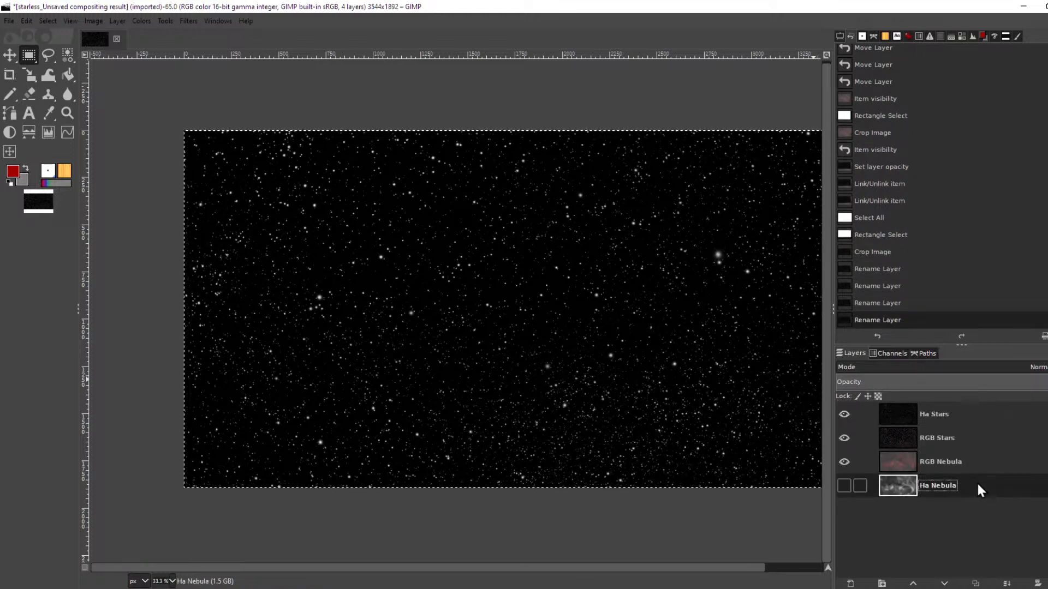
- Hide the Ha Stars layer and set the RGB Stars layer's blend mode to Normal
left_click(844, 416)
left_click(930, 440)
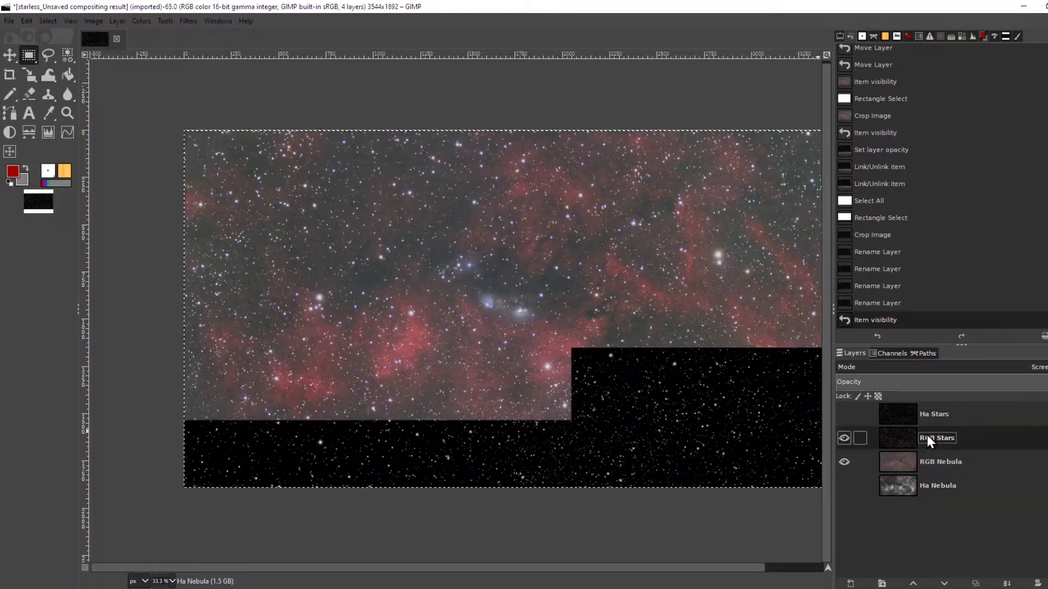
left_click(939, 366)
left_click(934, 14)
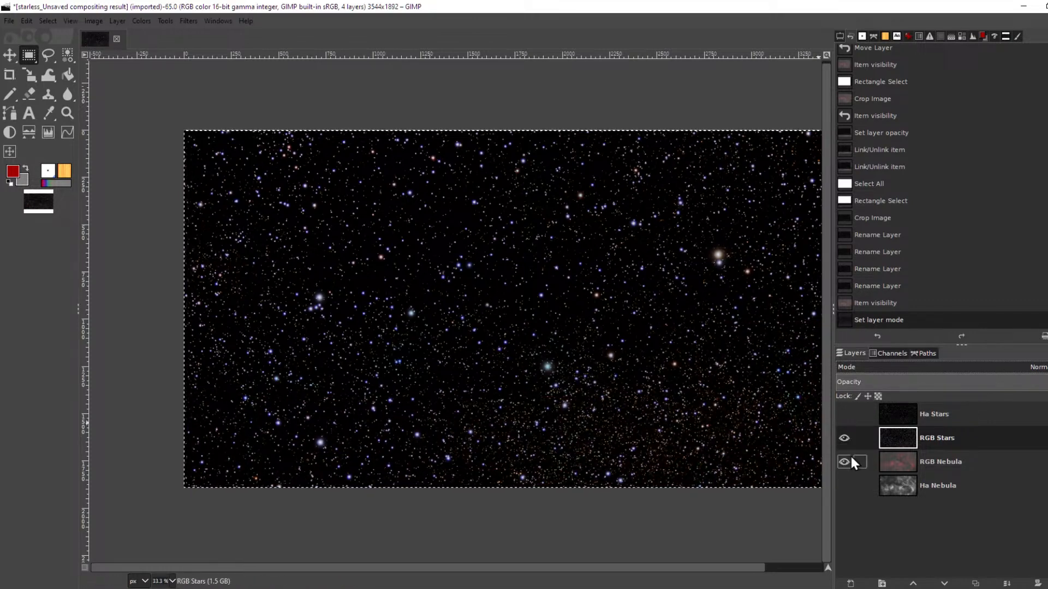
- Toggle the Ha Stars layer's visibility at close range around a bright star pair to compare it with RGB Stars
key("1")
scroll(719, 252, "up", 3)
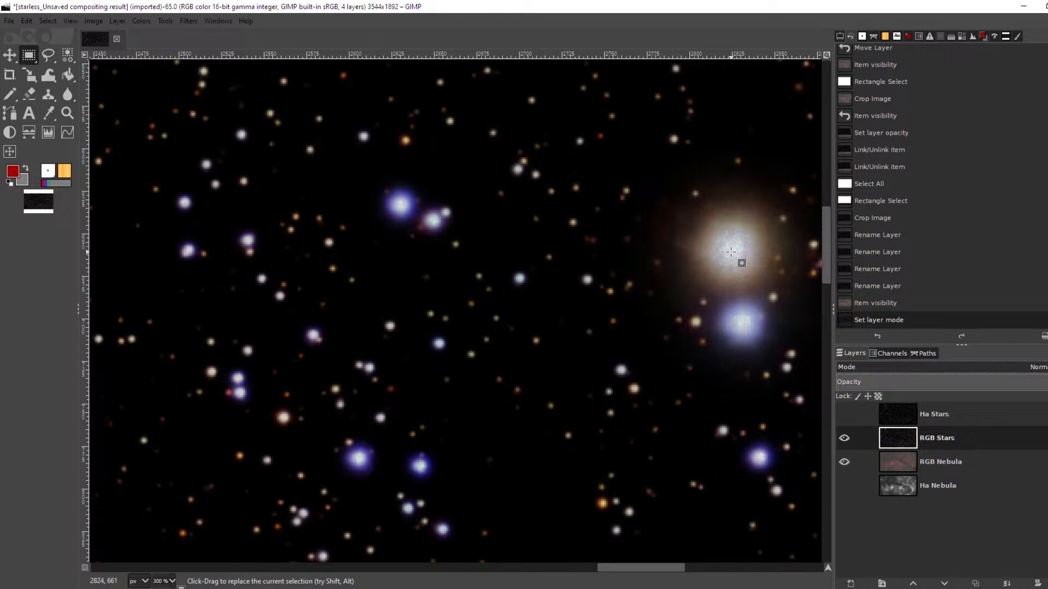
left_click(844, 412)
left_click(844, 413)
- Hide RGB Stars, show Ha Nebula, and toggle RGB Nebula to compare the two nebula layers, leaving RGB Nebula hidden
left_click(843, 438)
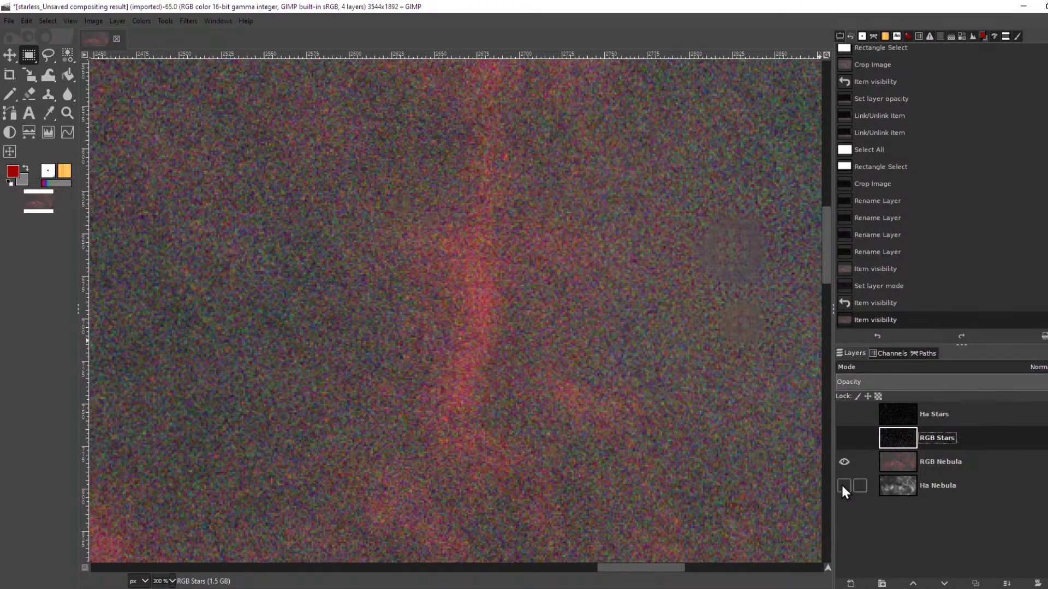
left_click(844, 486)
left_click(843, 462)
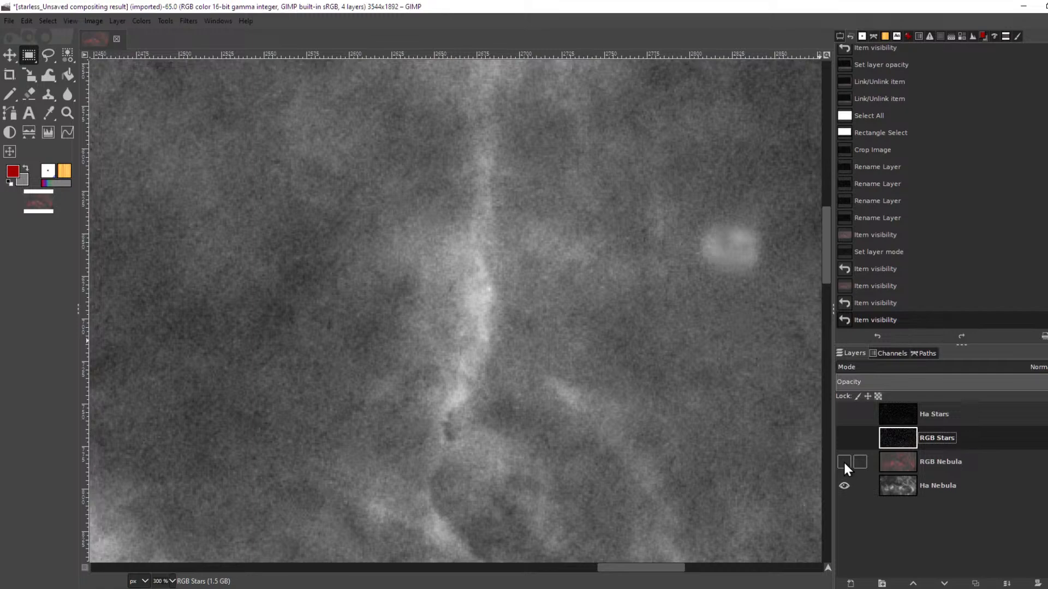
left_click(844, 462)
left_click(844, 462)
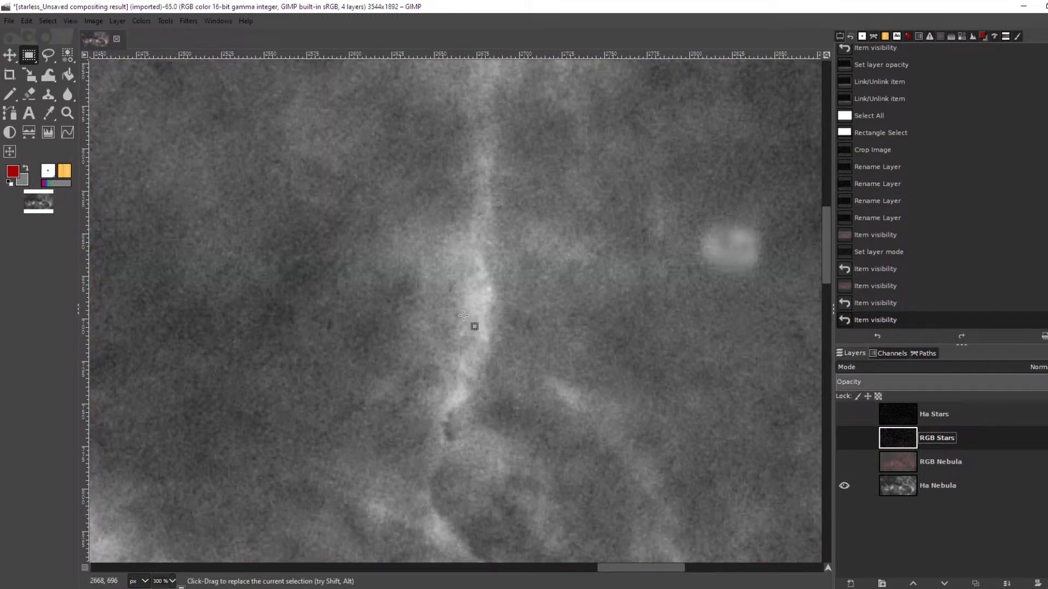
scroll(463, 316, "down", 6, "ctrl")
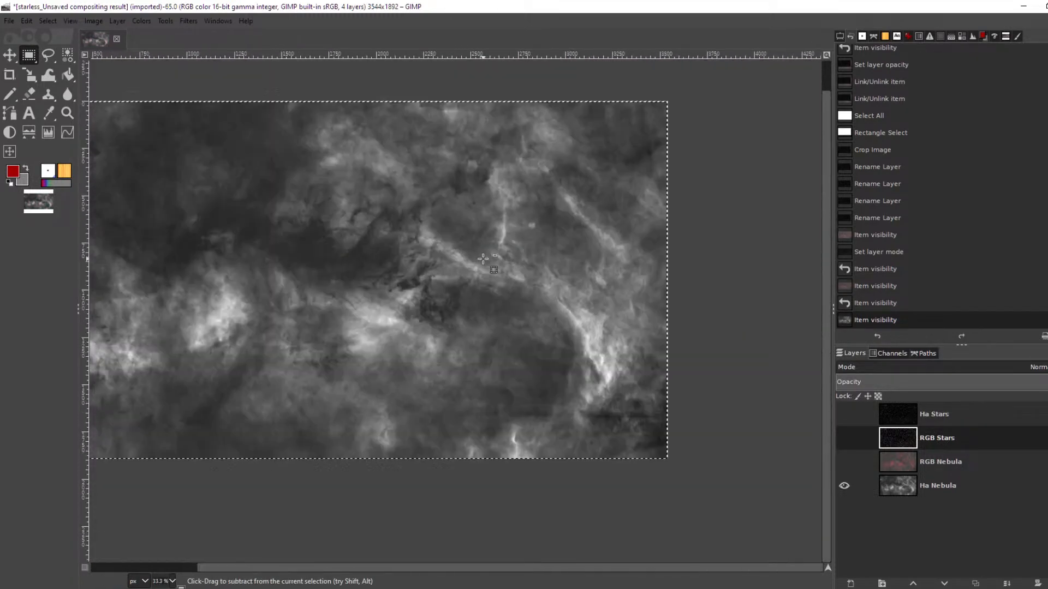
scroll(497, 299, "left", 5)
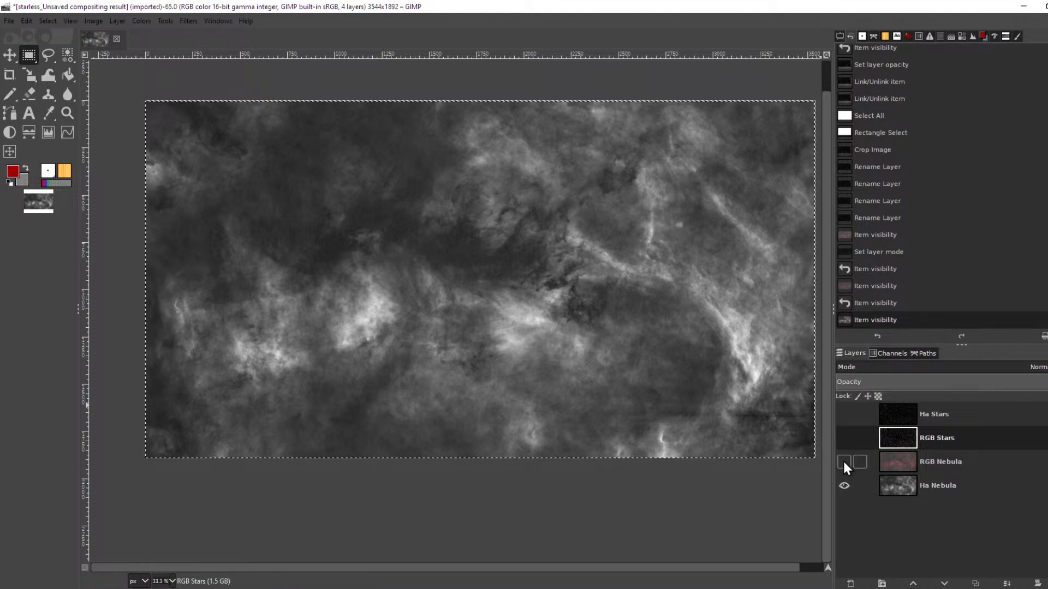
- Show the RGB Nebula layer and try the LCh Color blend mode on it, examining the blue reflection nebulae
left_click(980, 460)
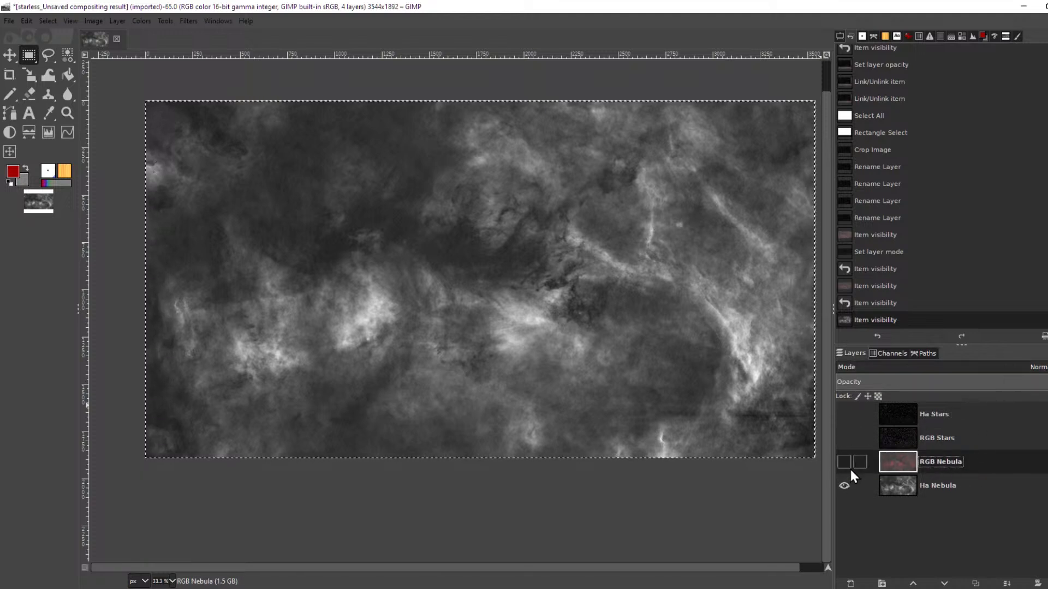
left_click(1016, 365)
scroll(994, 295, "down", 5)
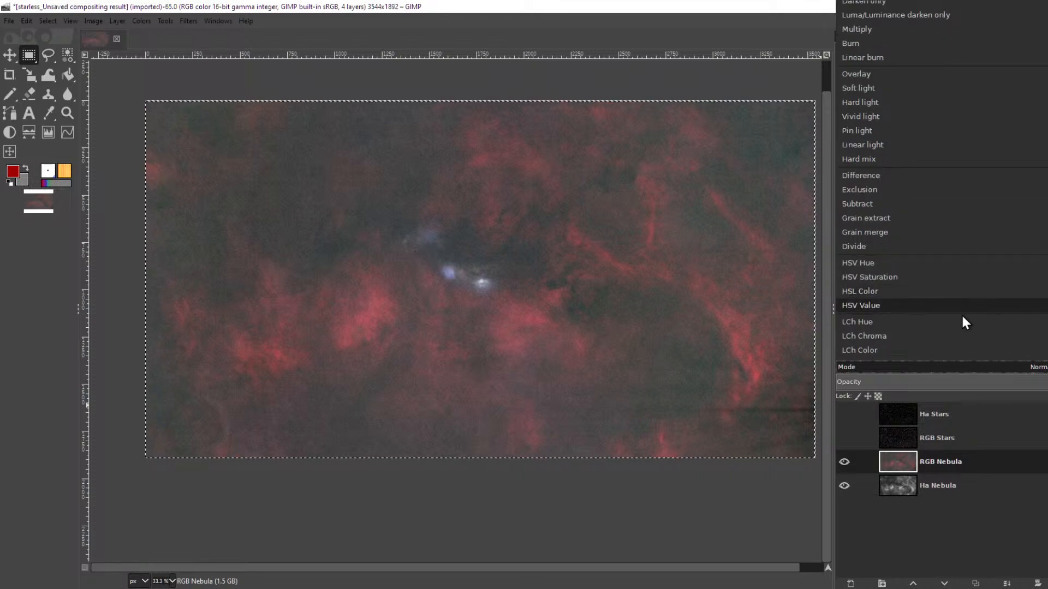
left_click(936, 324)
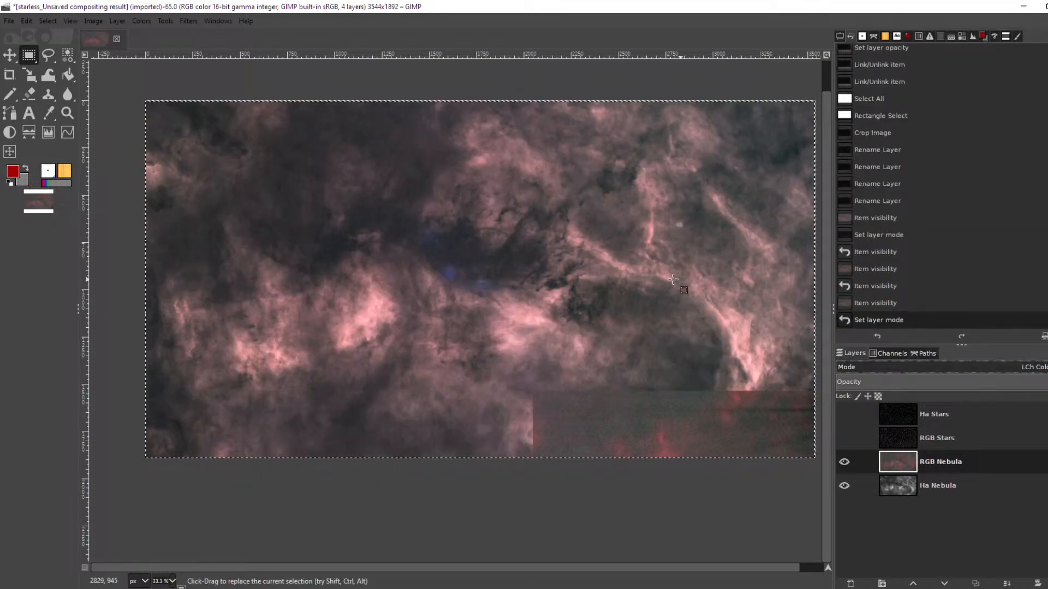
scroll(459, 278, "up", 5)
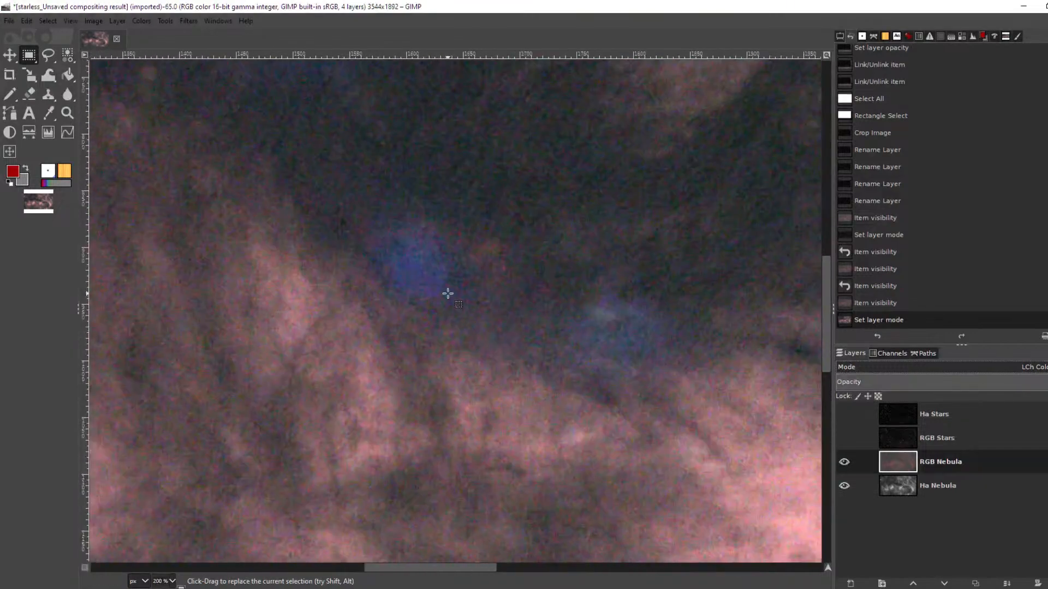
- Switch the RGB Nebula layer to Normal and back to LCh Color, comparing the blue reflection nebulae and the overall image
left_click(1004, 366)
left_click(931, 8)
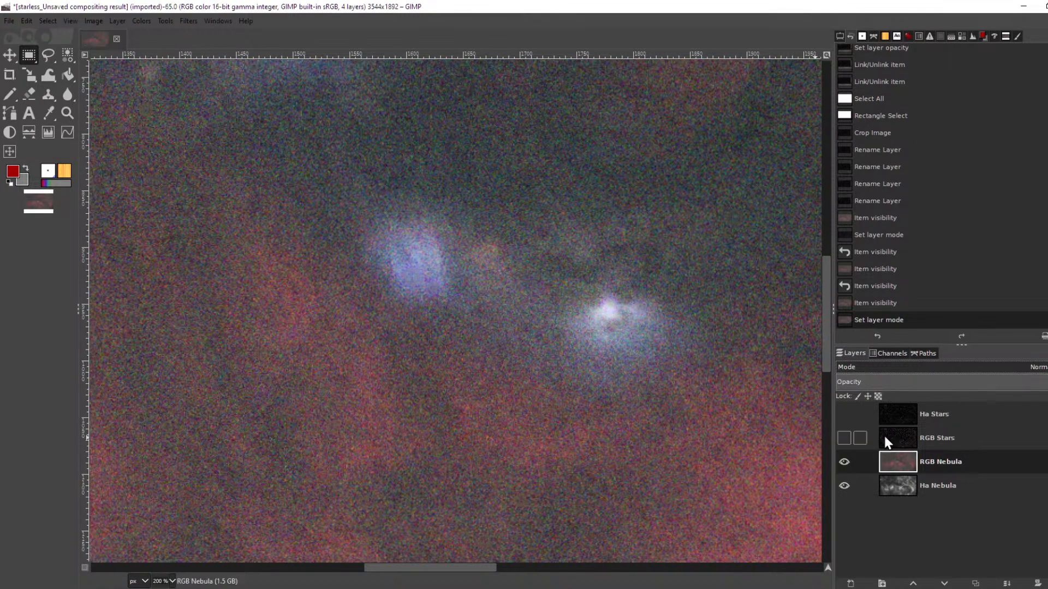
left_click(980, 366)
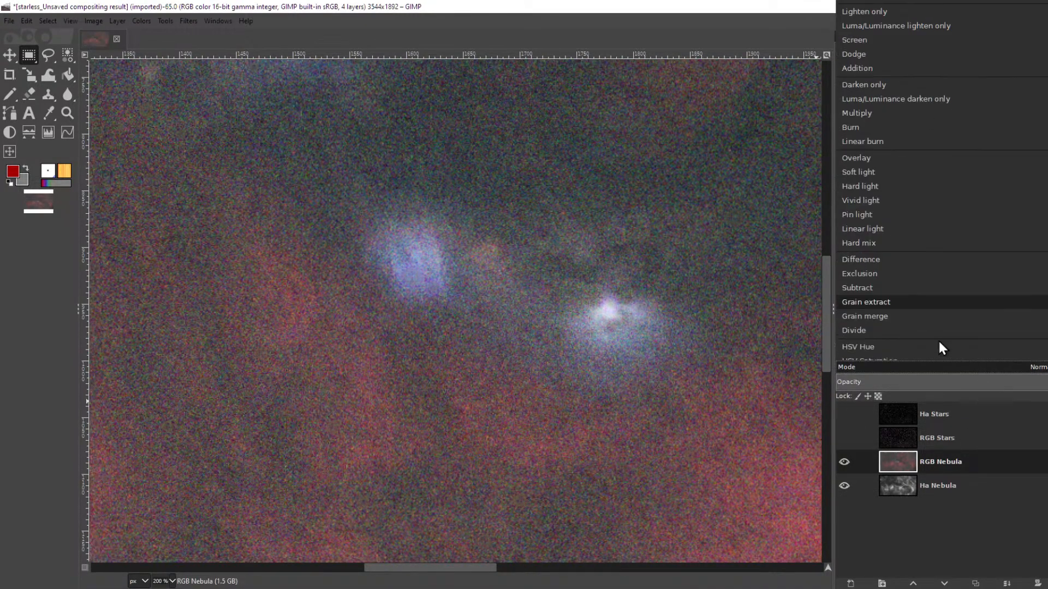
left_click(925, 325)
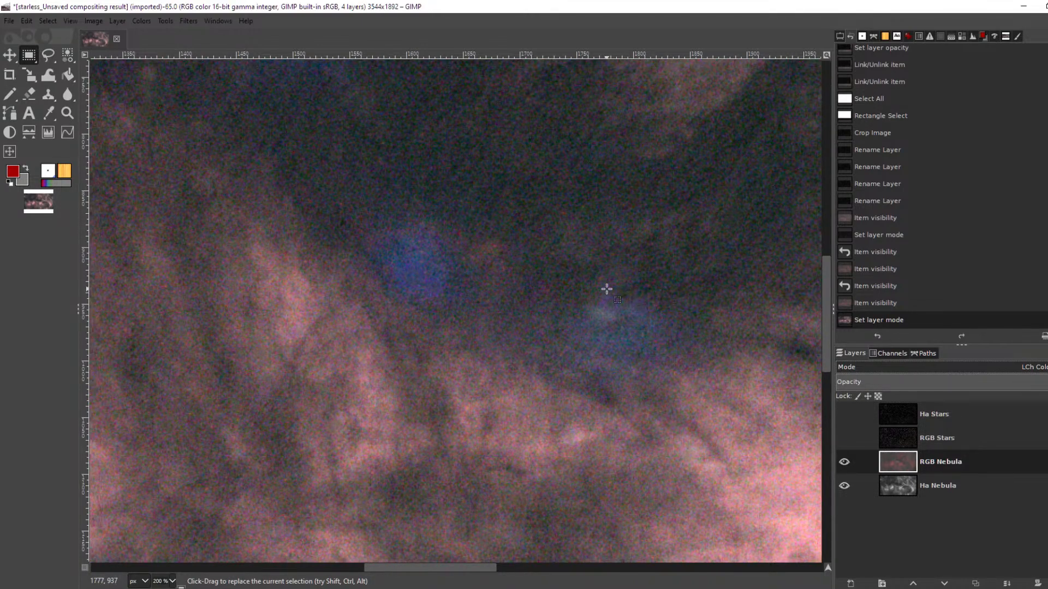
scroll(599, 285, "down", 7)
scroll(669, 290, "up", 1)
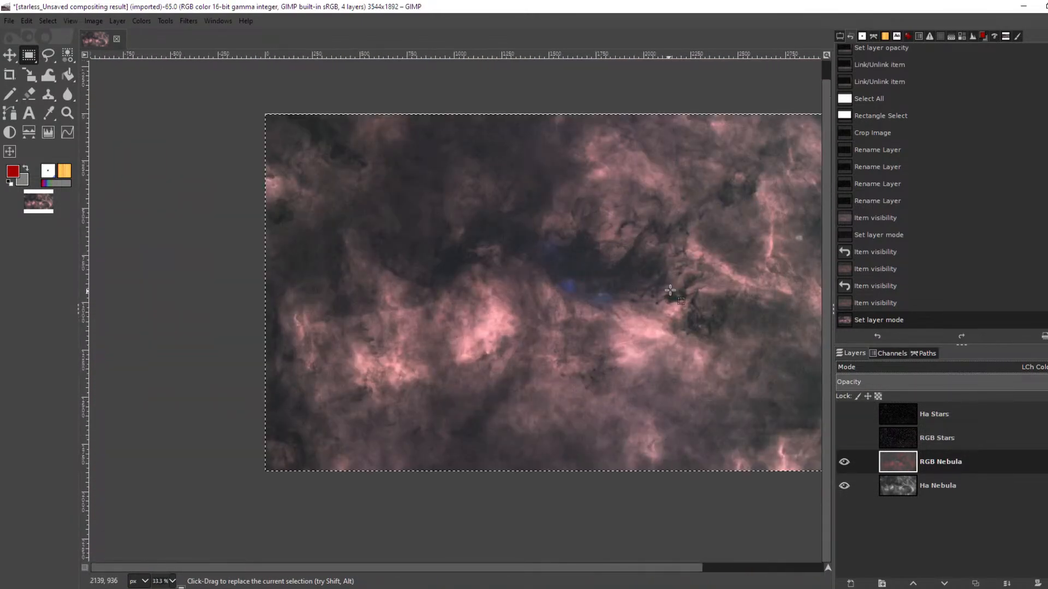
scroll(640, 277, "down", 3)
scroll(640, 276, "up", 4)
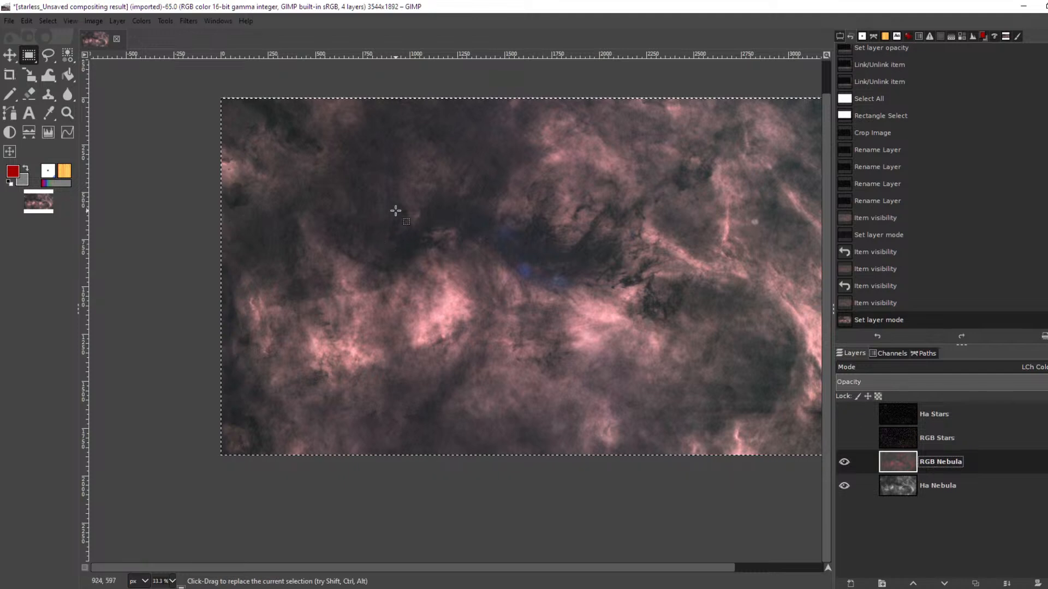
- Decompose the RGB Nebula layer into separate components using the LAB color model
left_click(134, 21)
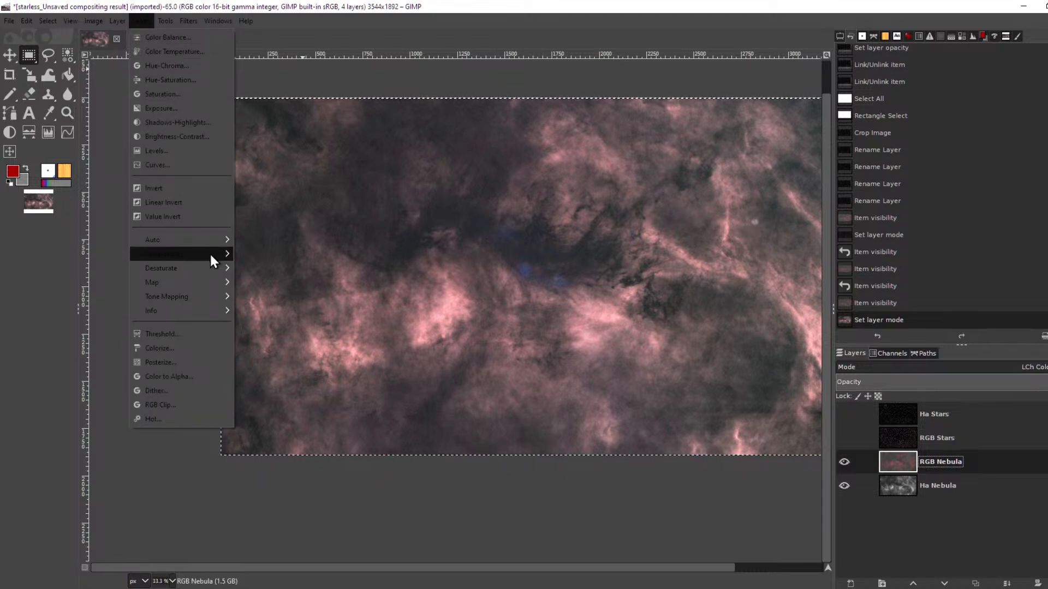
mouse_move(209, 254)
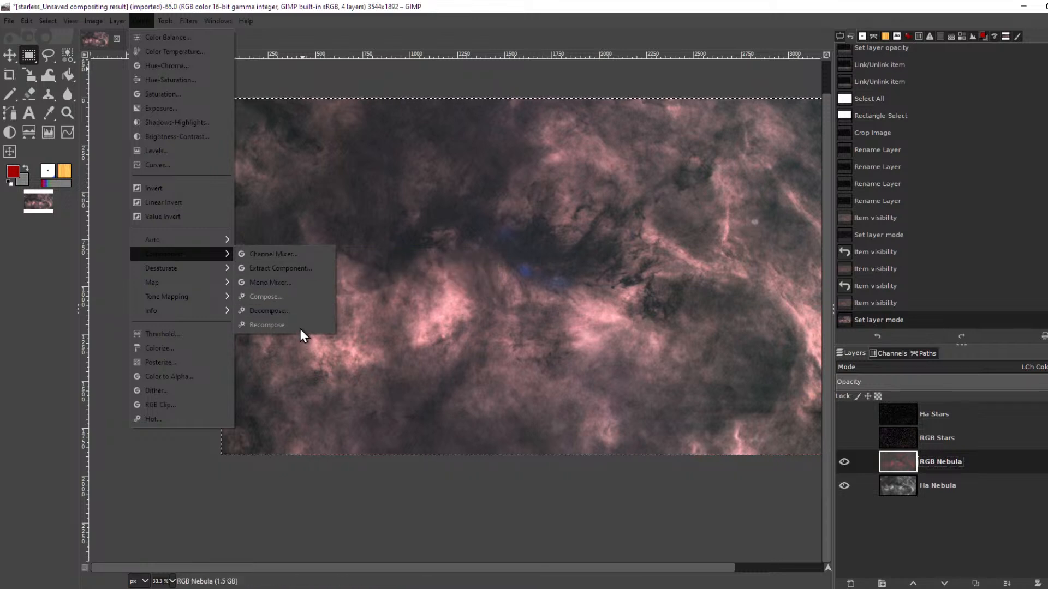
left_click(298, 311)
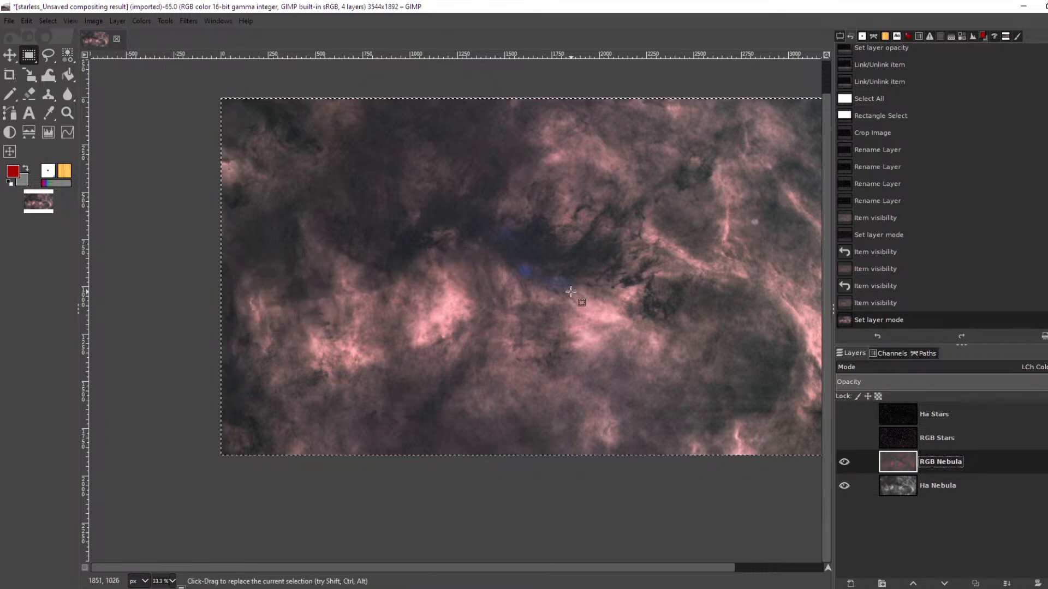
left_click(606, 295)
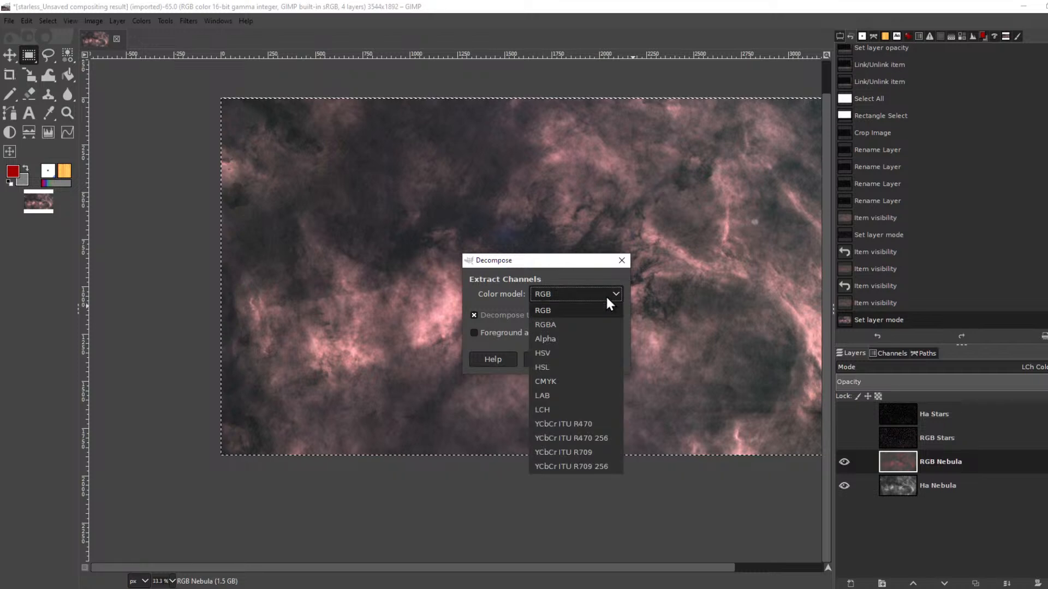
left_click(584, 395)
left_click(549, 359)
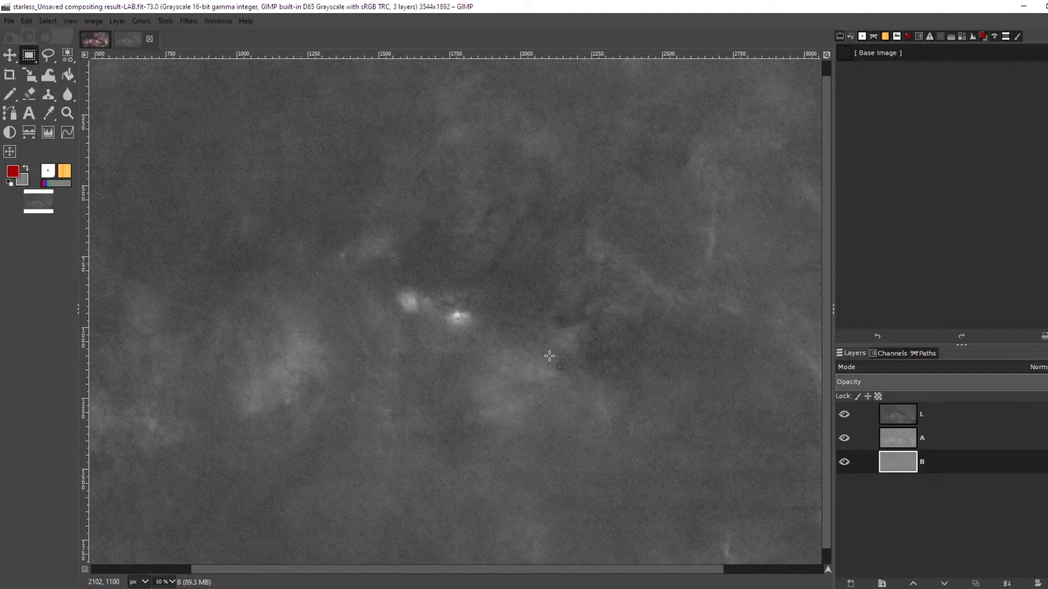
- Examine the L layer around the two bright reflection nebulae and toggle layer visibility to compare L with the A and B components
left_click(959, 414)
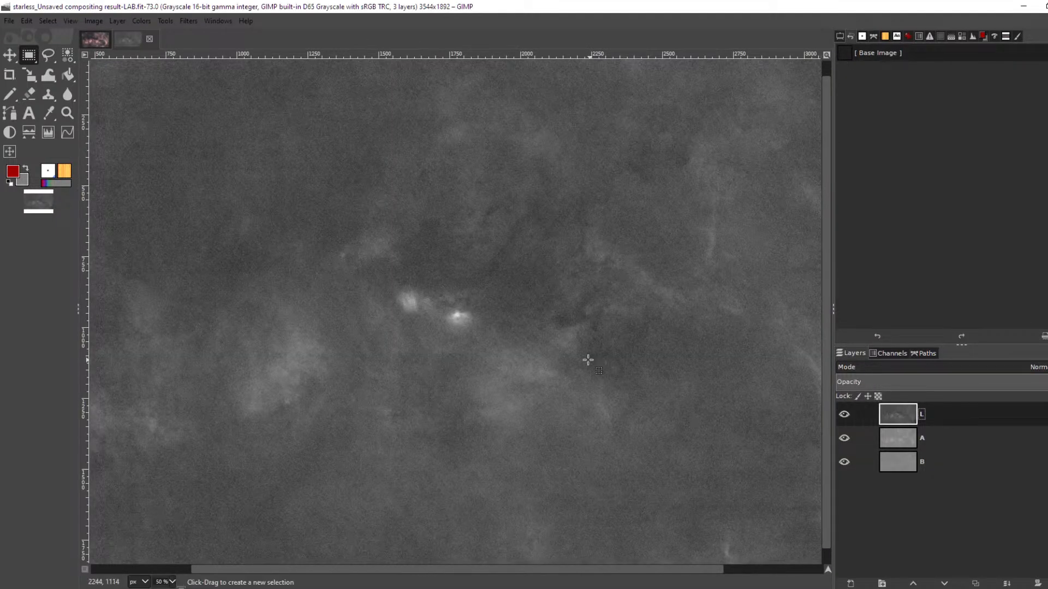
key("minus")
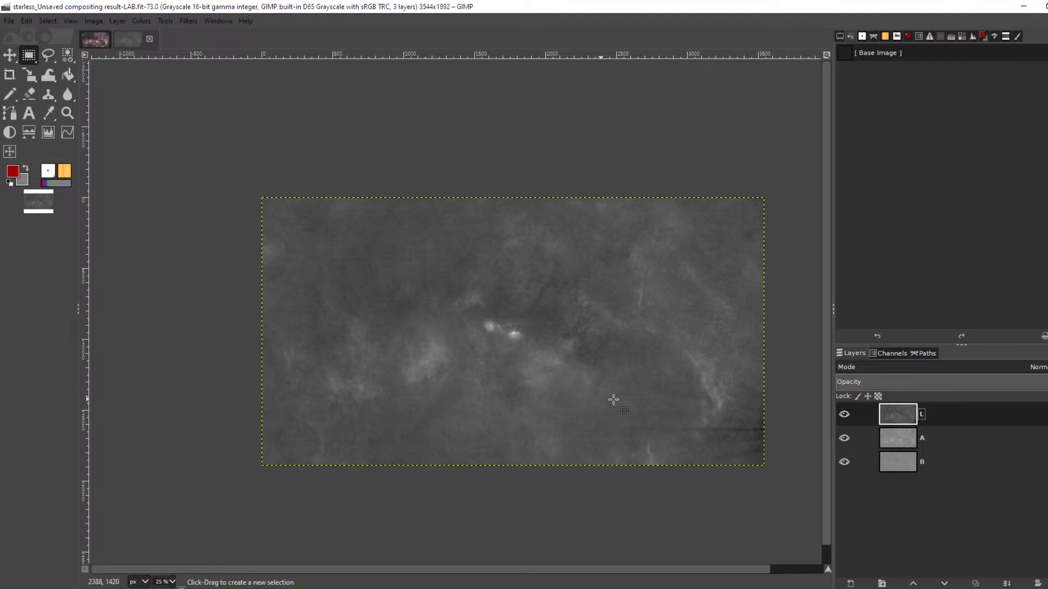
key("plus")
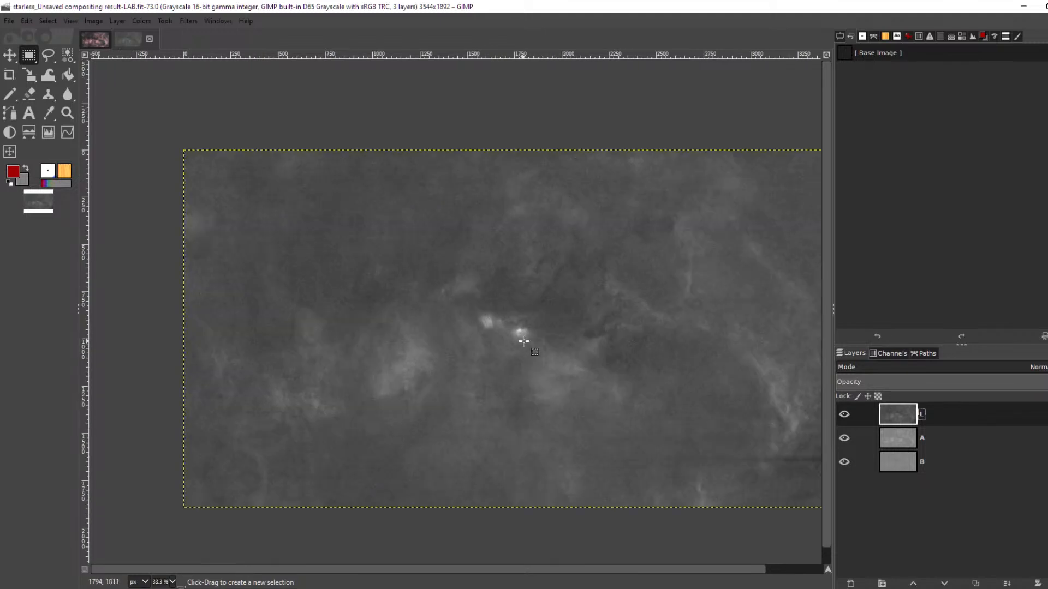
key("plus")
key("plus")
key("plus")
key("plus")
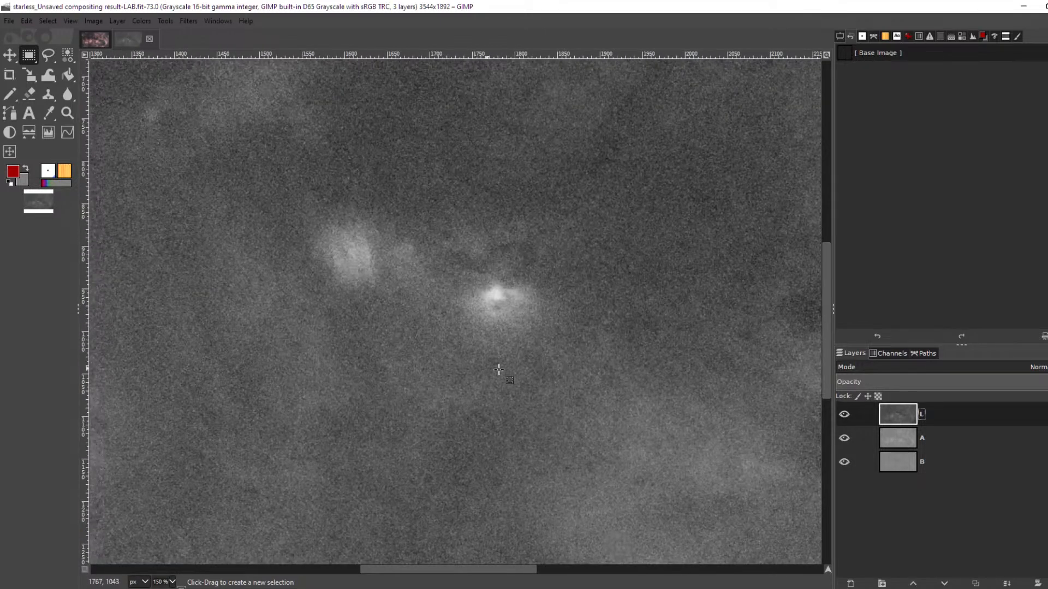
left_click(844, 414)
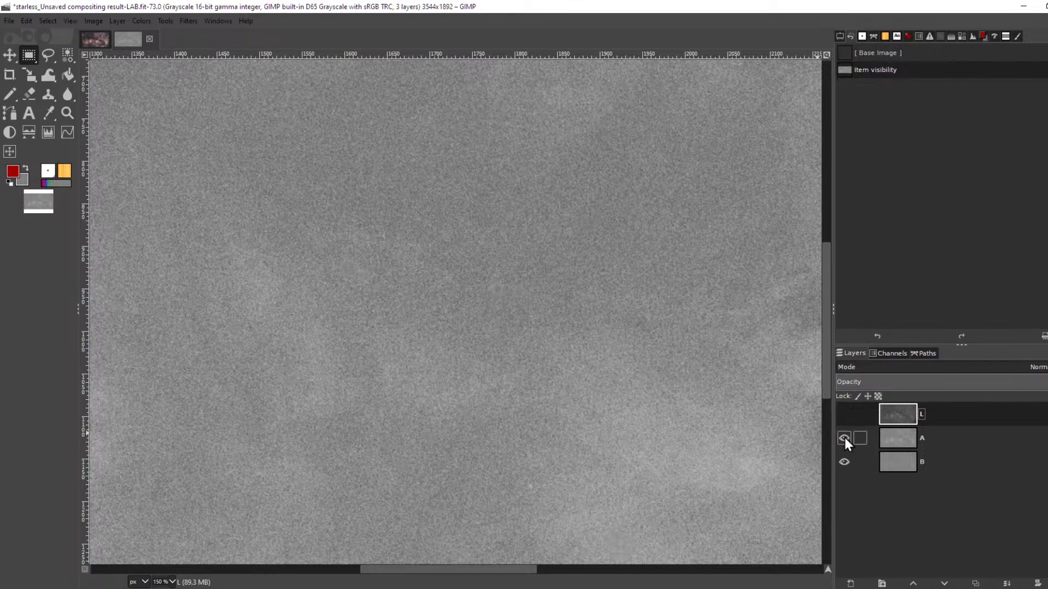
left_click(844, 437)
left_click(844, 462, "shift")
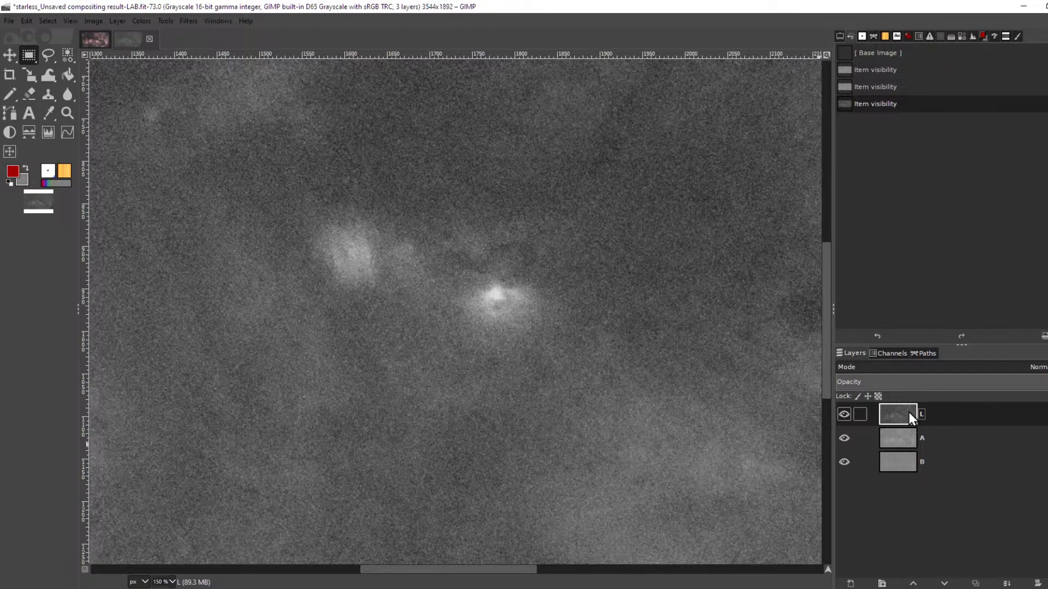
- Select and copy the entire L layer, and return to the combined color image
scroll(612, 299, "down", 6)
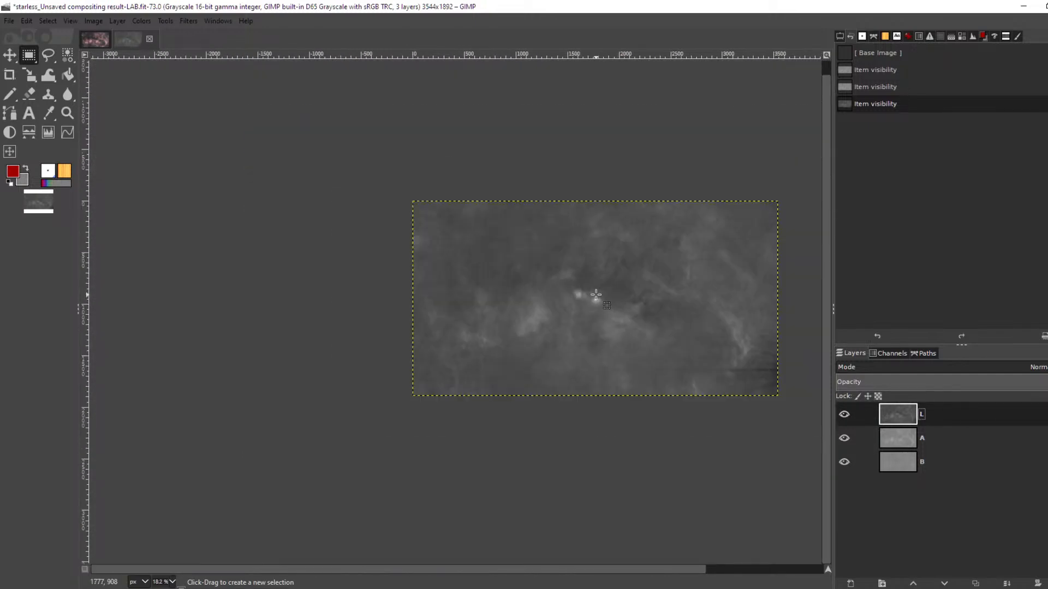
key("ctrl+a")
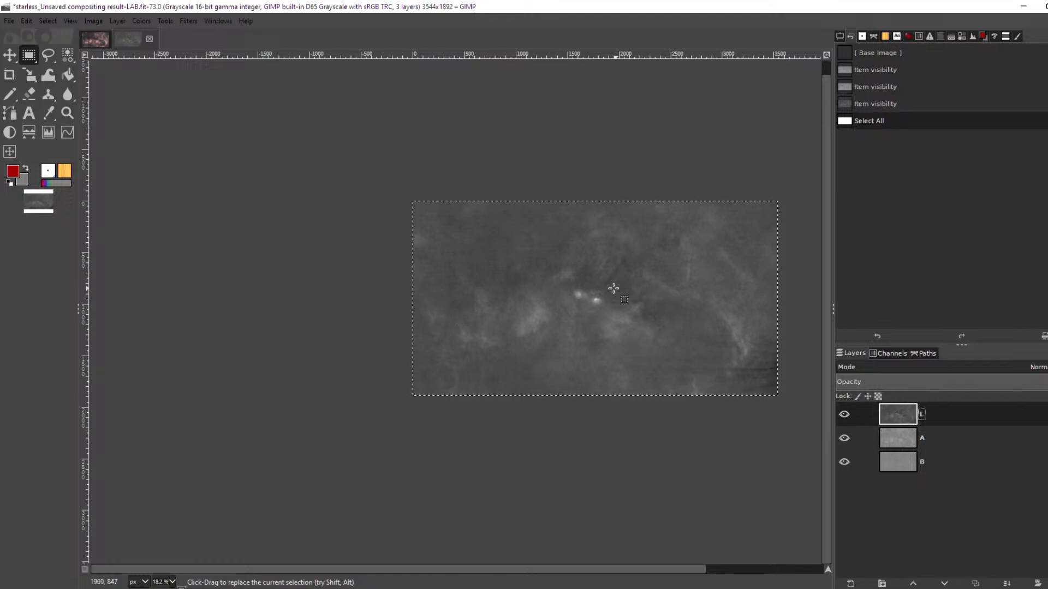
left_click(94, 39)
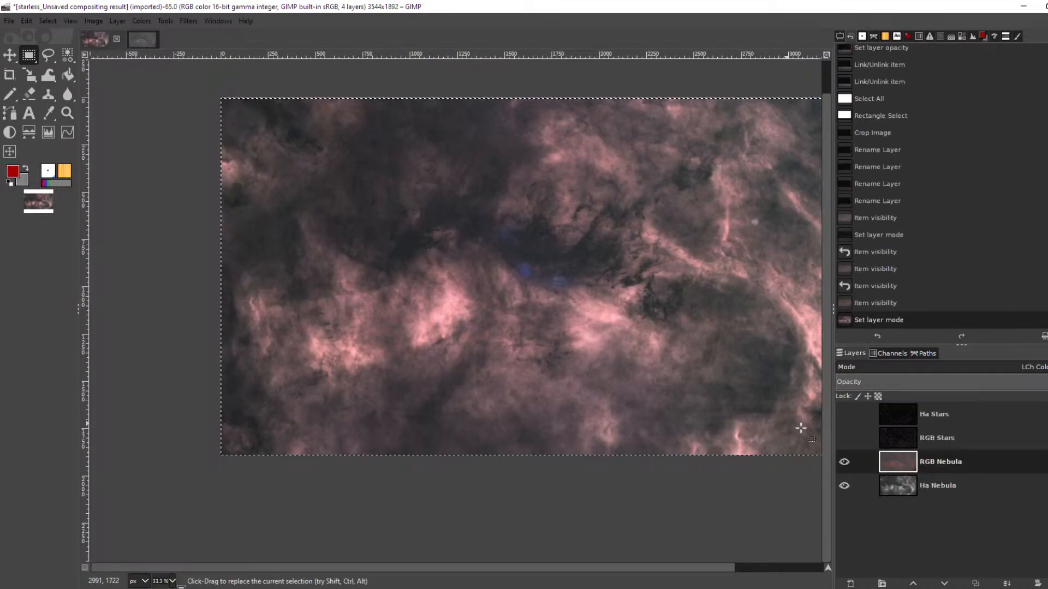
- Lower the RGB Nebula layer below Ha Nebula and paste the copied L component as a new layer above Ha Nebula
left_click(941, 464)
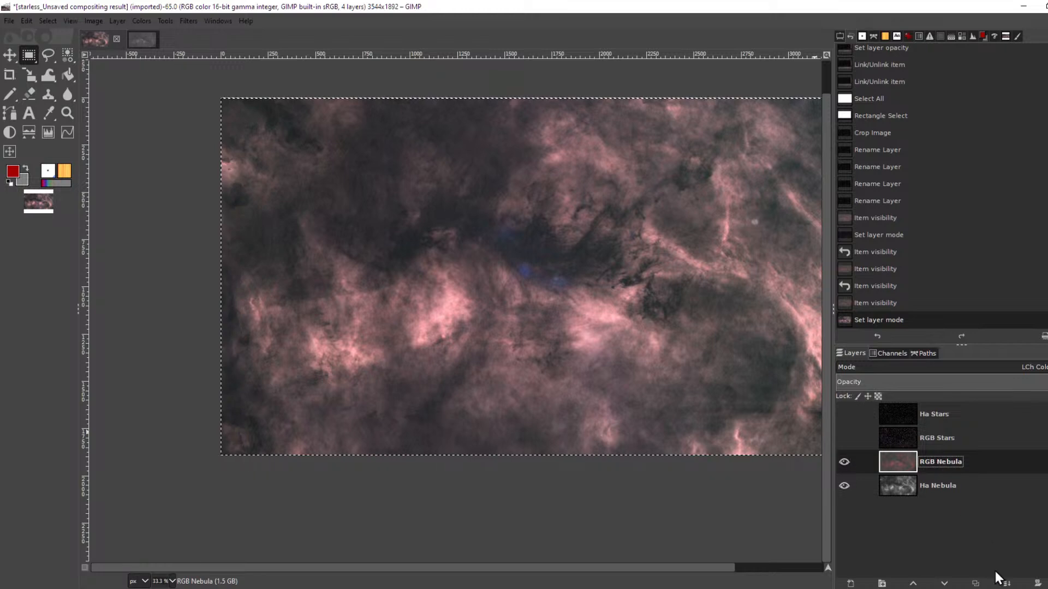
left_click(944, 583)
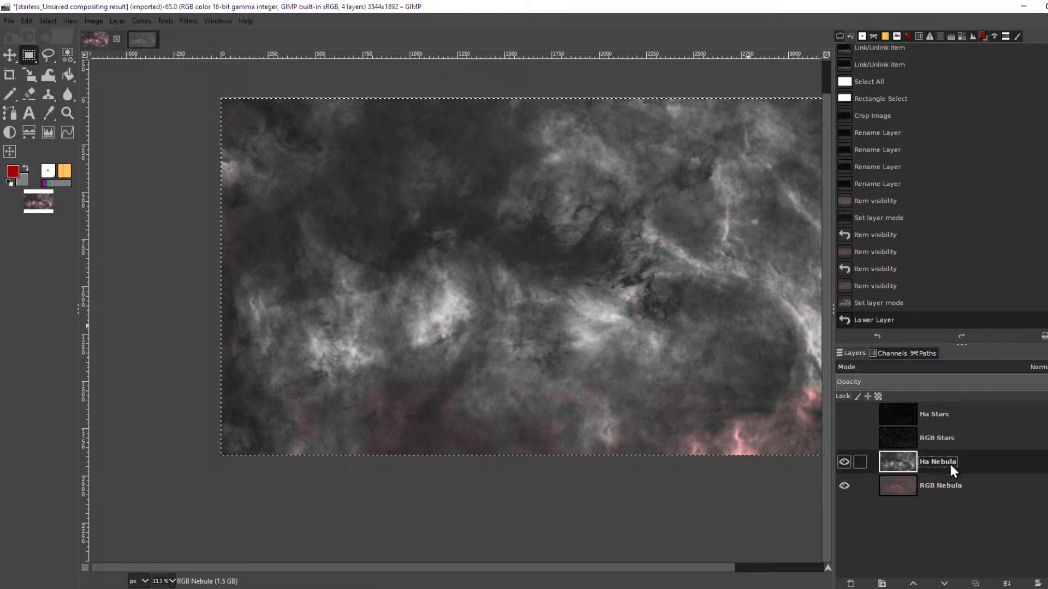
key("ctrl+v")
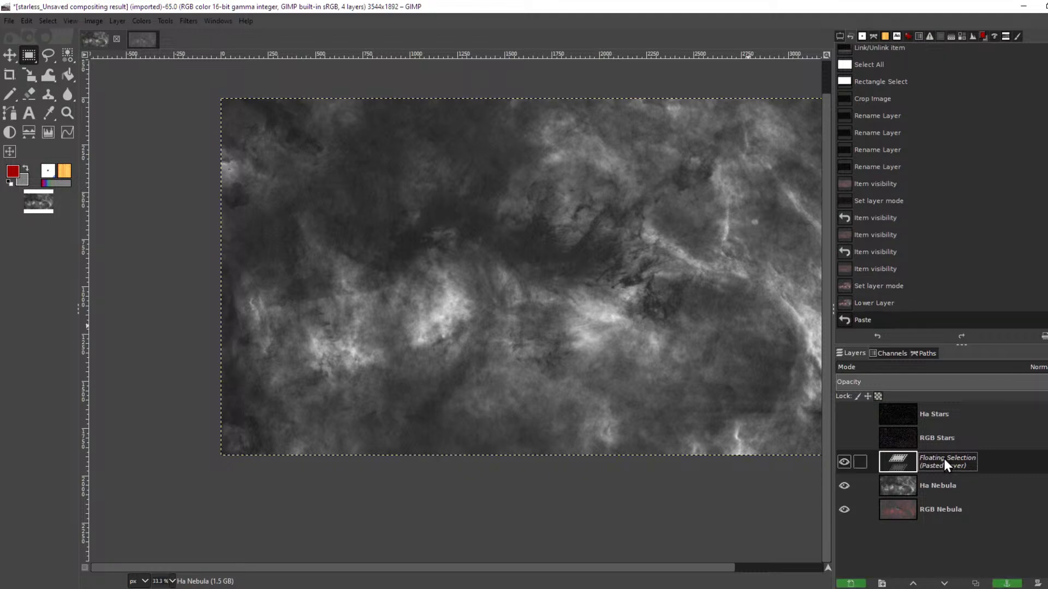
right_click(944, 456)
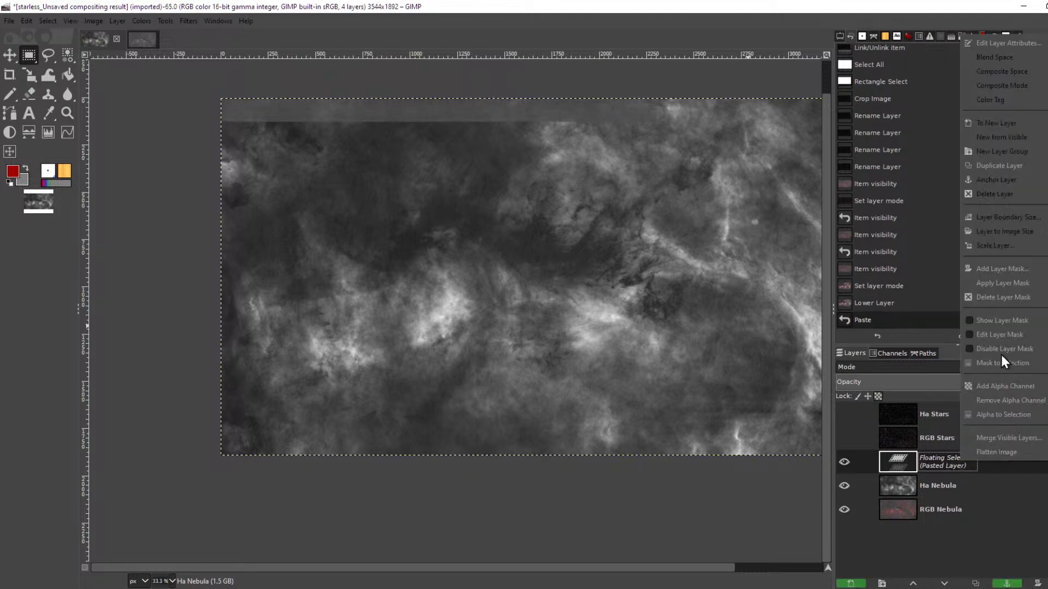
left_click(1011, 116)
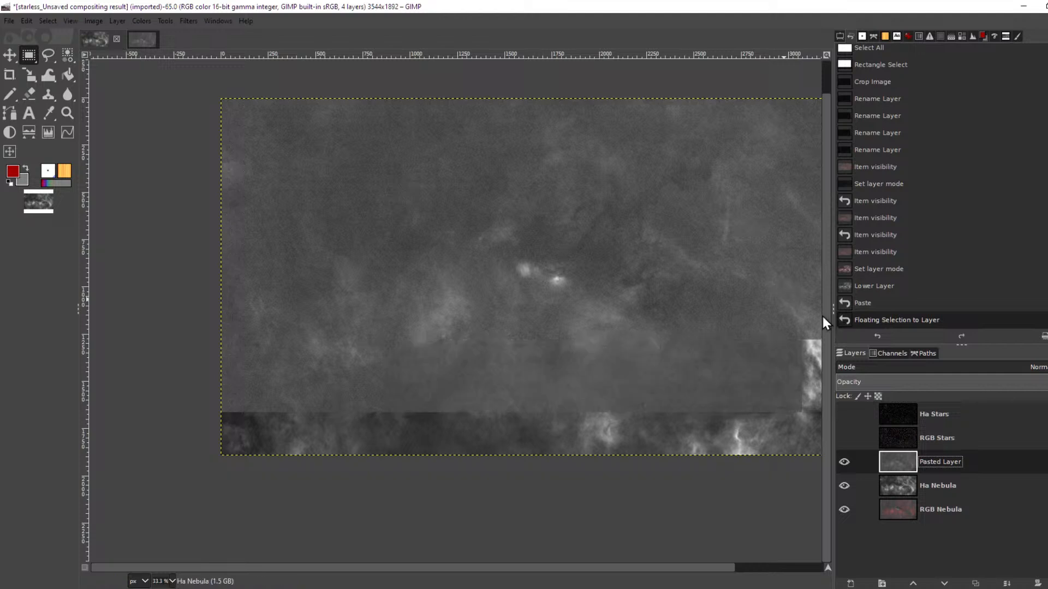
- Toggle the visibility of the pasted luminance layer to compare its bright reflection nebulae with the Ha Nebula layer
scroll(557, 279, "up", 2)
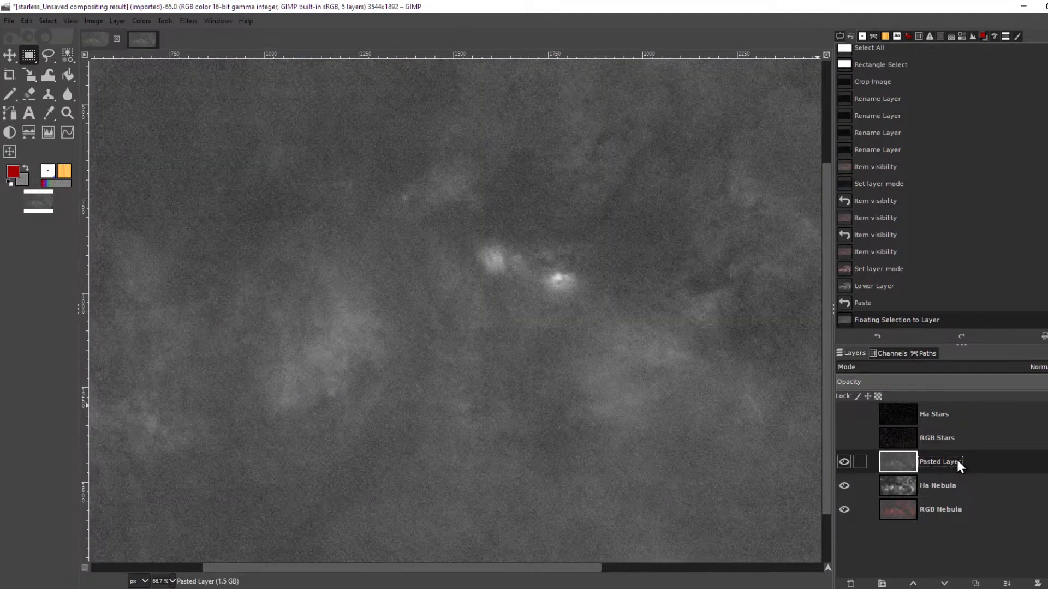
left_click(845, 462)
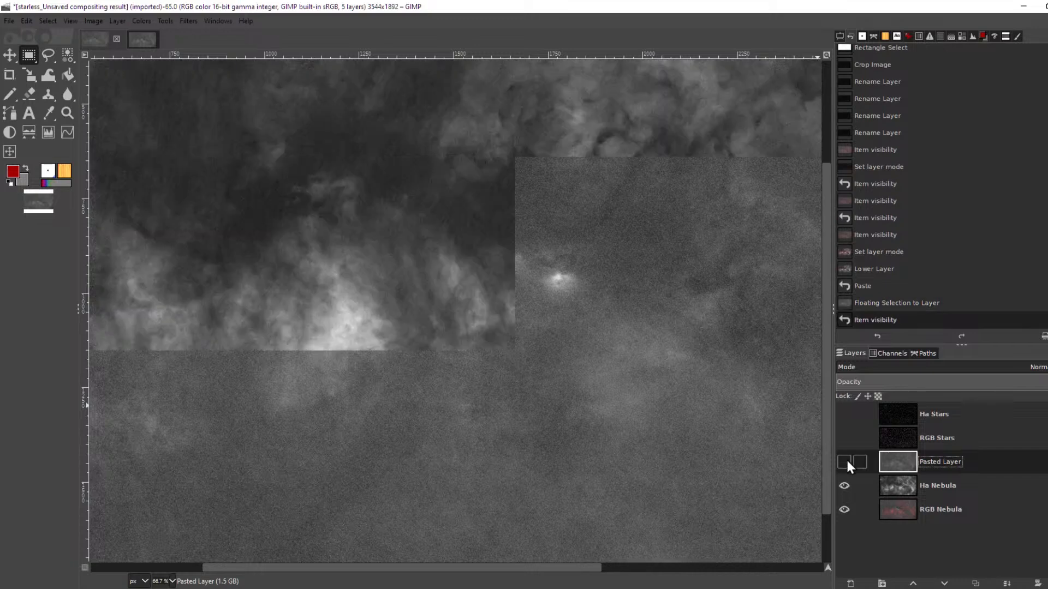
left_click(844, 462)
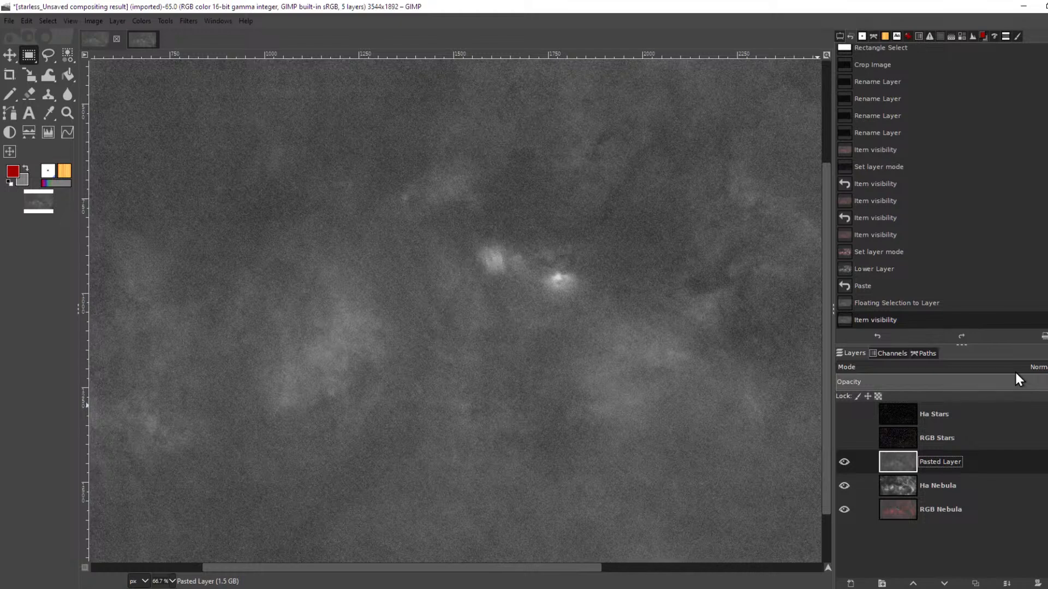
- Set the Pasted Layer's blend mode to Lighten only and toggle its visibility to check its effect on Ha Nebula
left_click(975, 367)
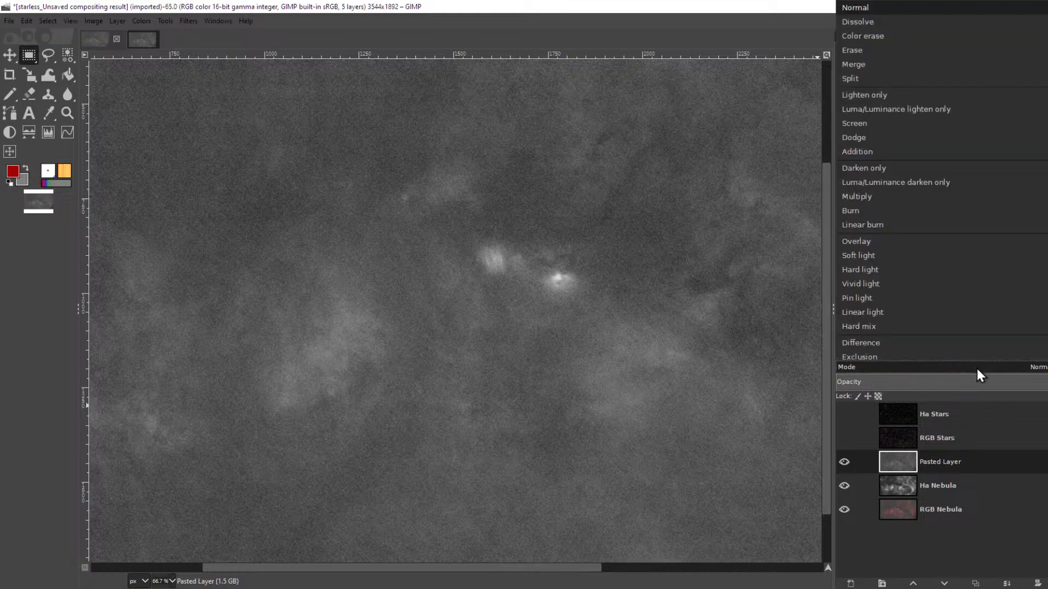
scroll(942, 68, "down", 3)
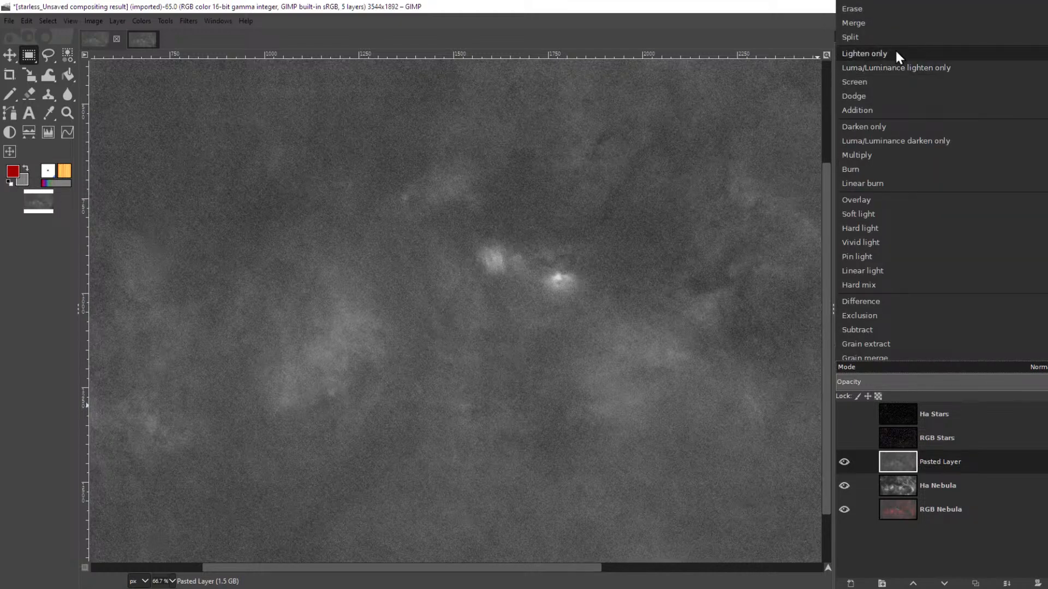
left_click(886, 53)
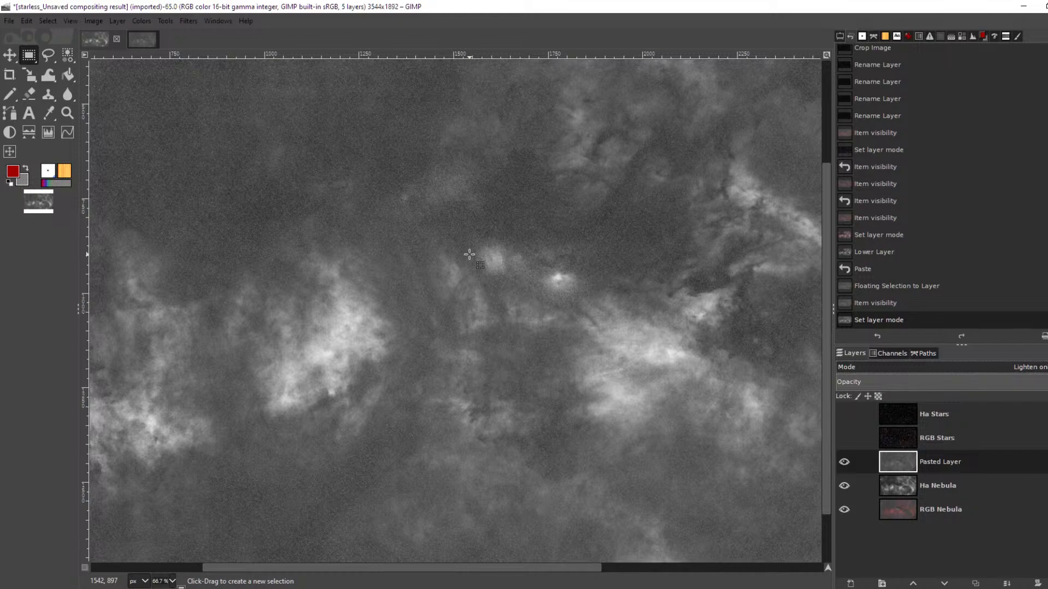
scroll(471, 255, "down", 3)
scroll(354, 195, "up", 1)
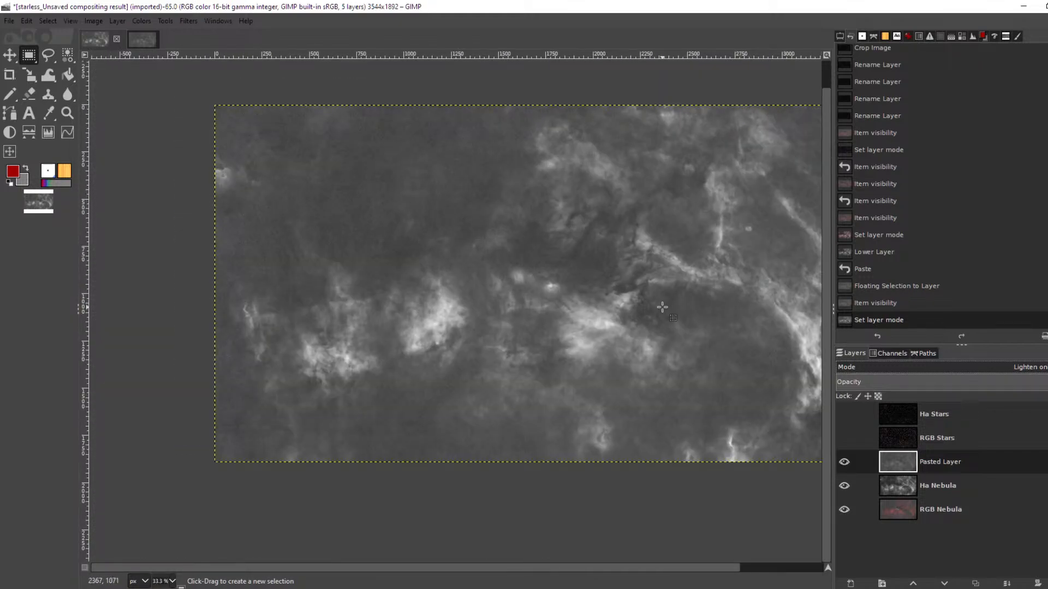
left_click(843, 461)
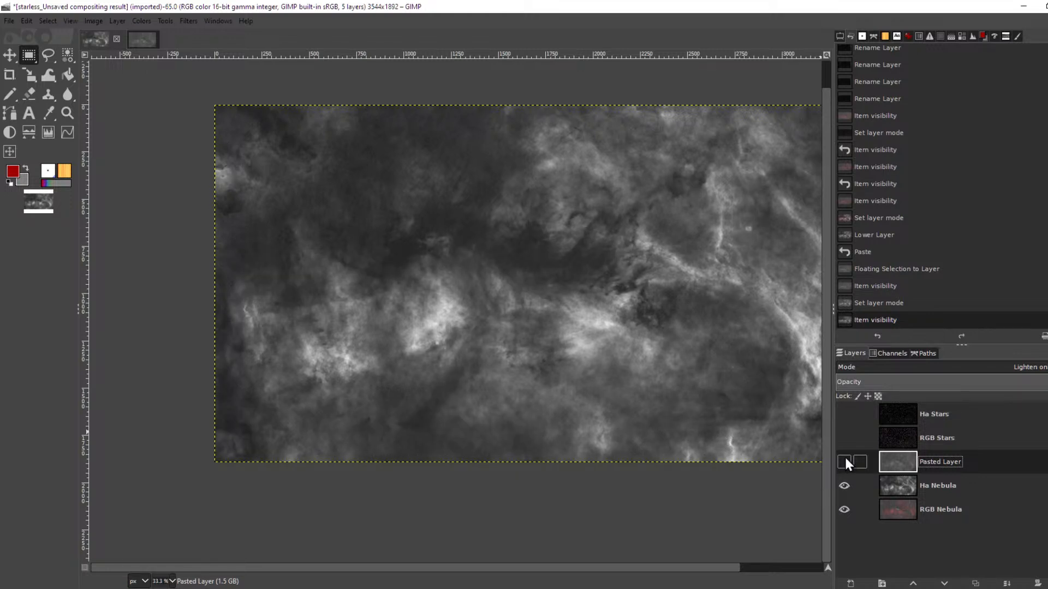
left_click(849, 462)
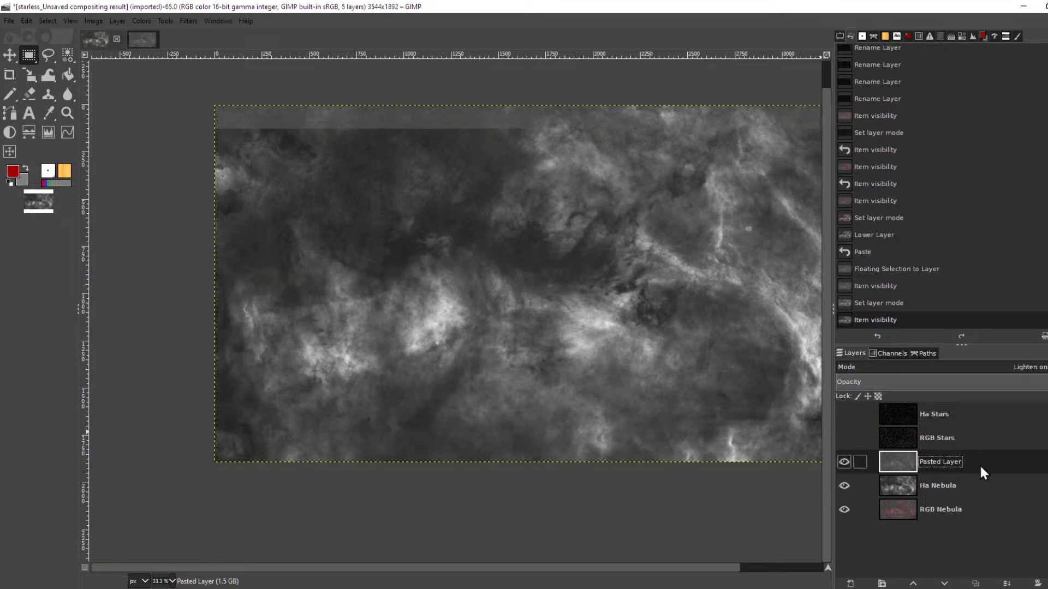
left_click(141, 20)
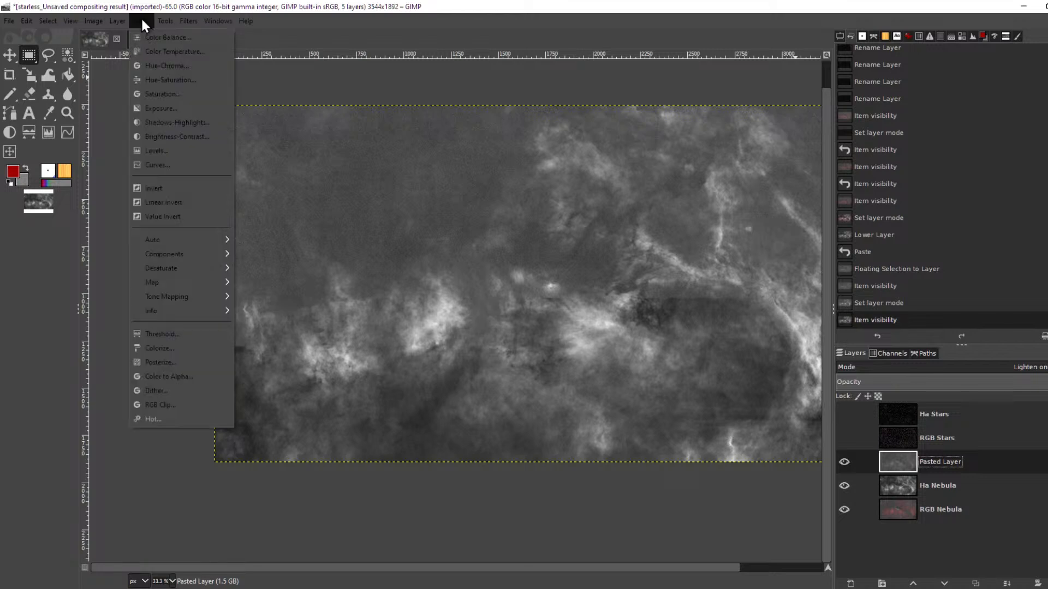
left_click(195, 143)
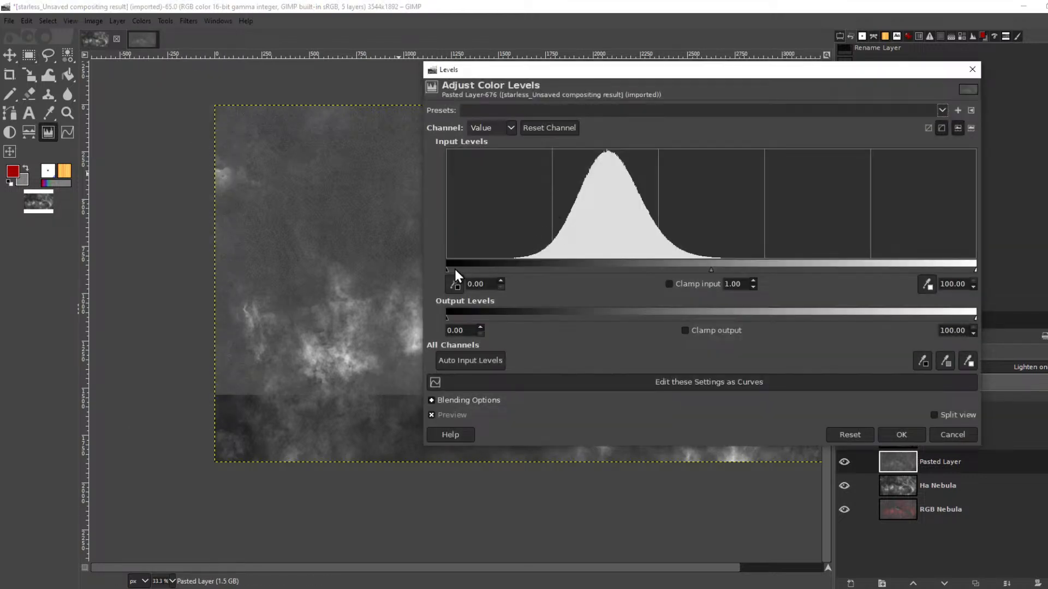
left_click_drag(449, 271, 615, 272)
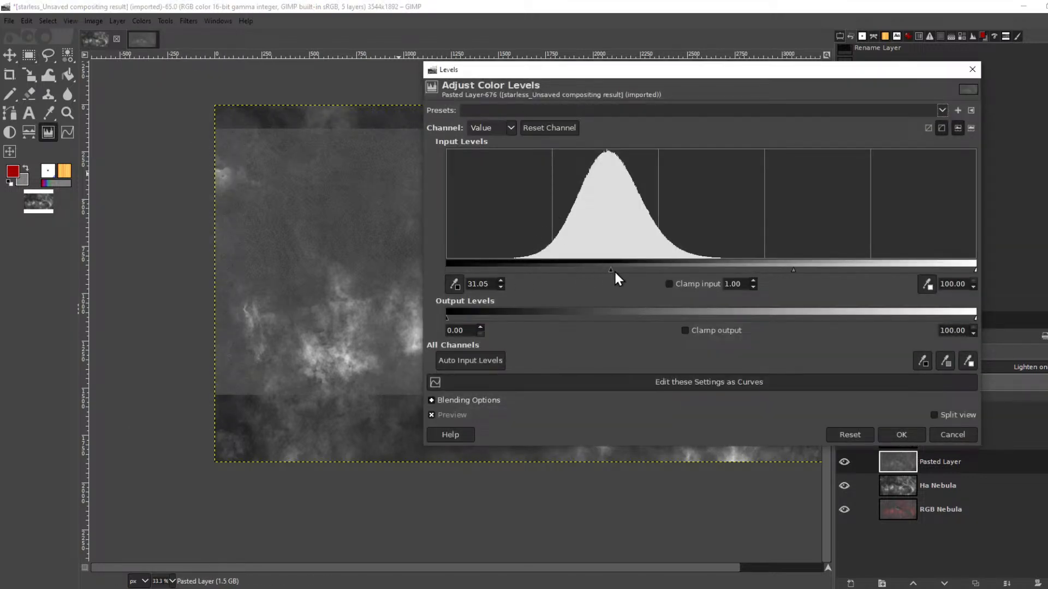
left_click_drag(669, 71, 995, 79)
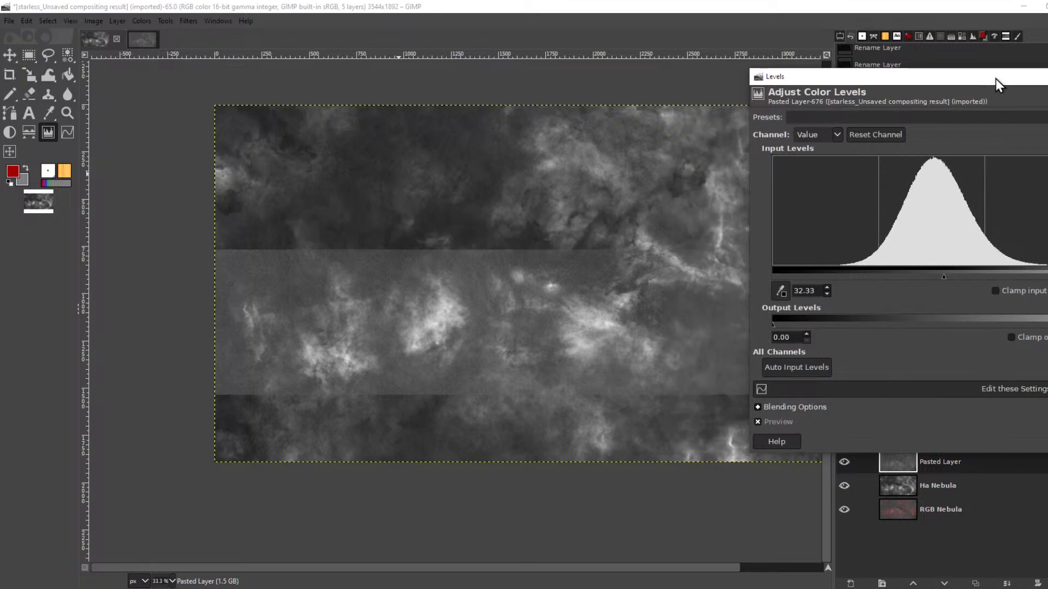
scroll(547, 290, "up", 5)
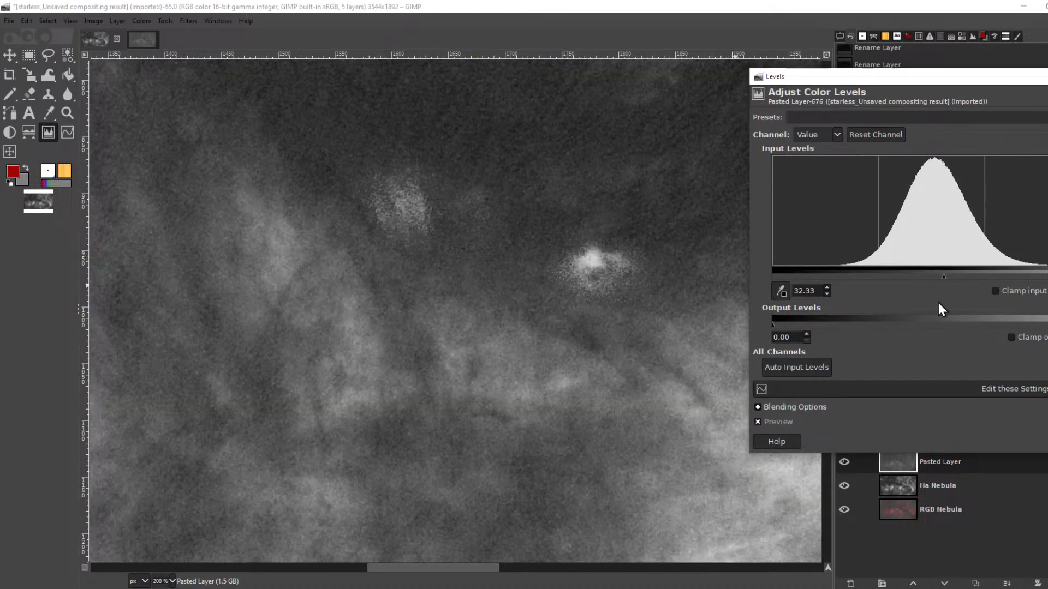
left_click_drag(943, 276, 844, 273)
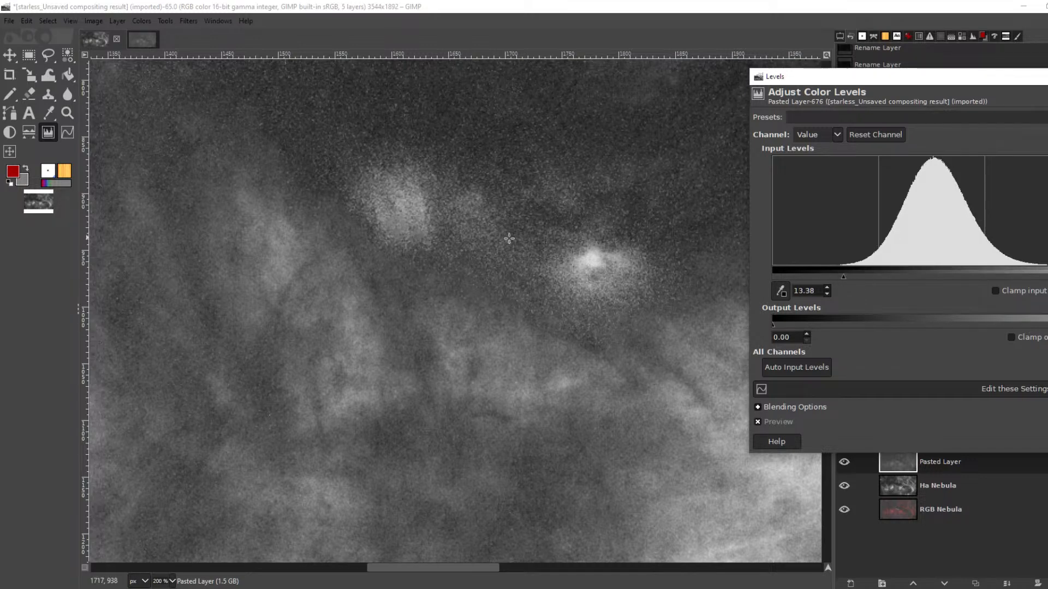
scroll(506, 227, "down", 5)
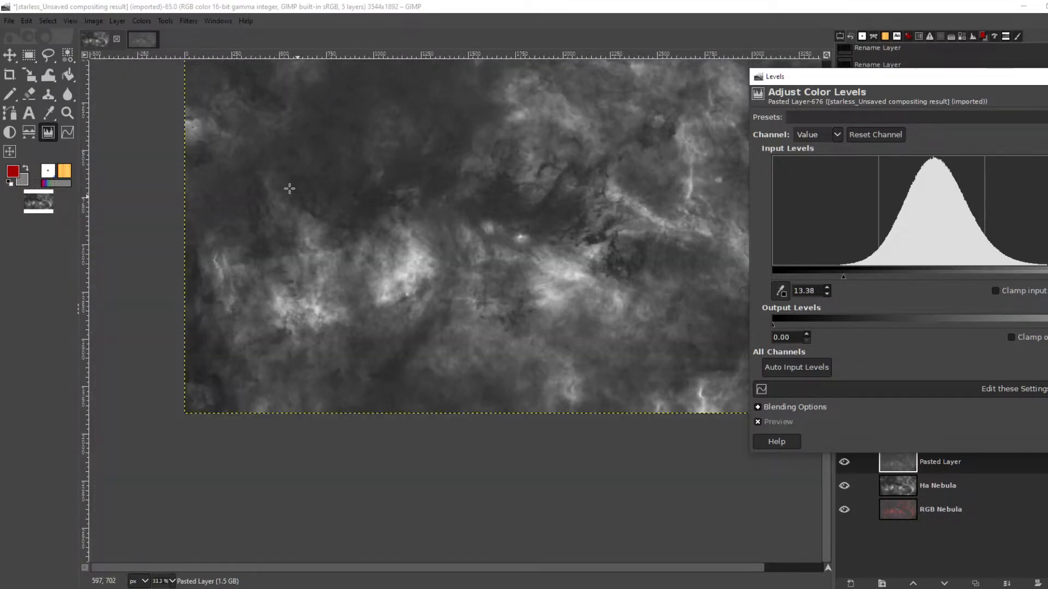
scroll(365, 189, "up", 4)
scroll(379, 192, "down", 6)
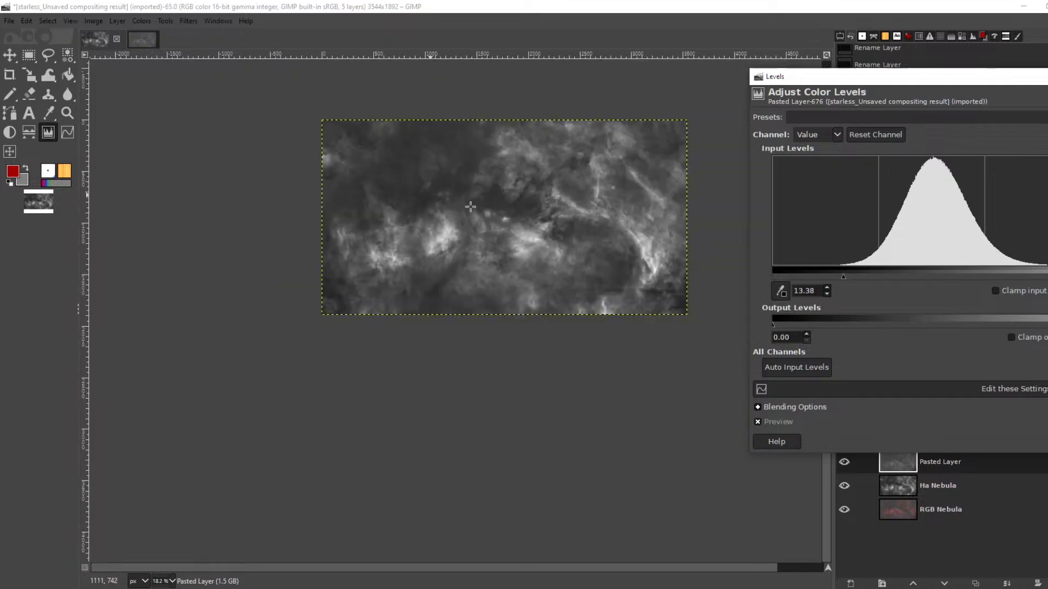
left_click_drag(899, 75, 594, 50)
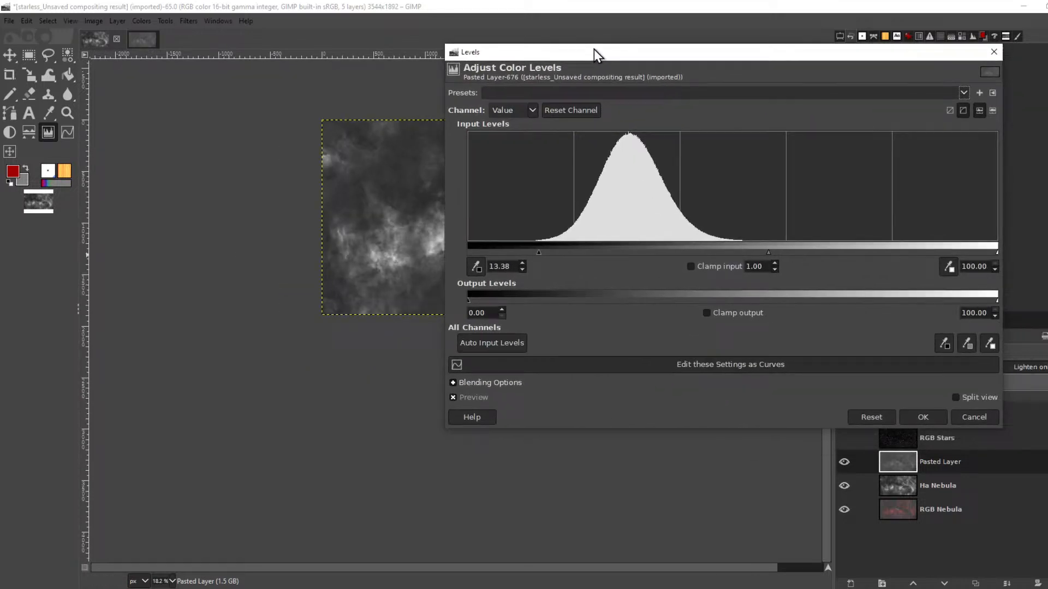
left_click(967, 412)
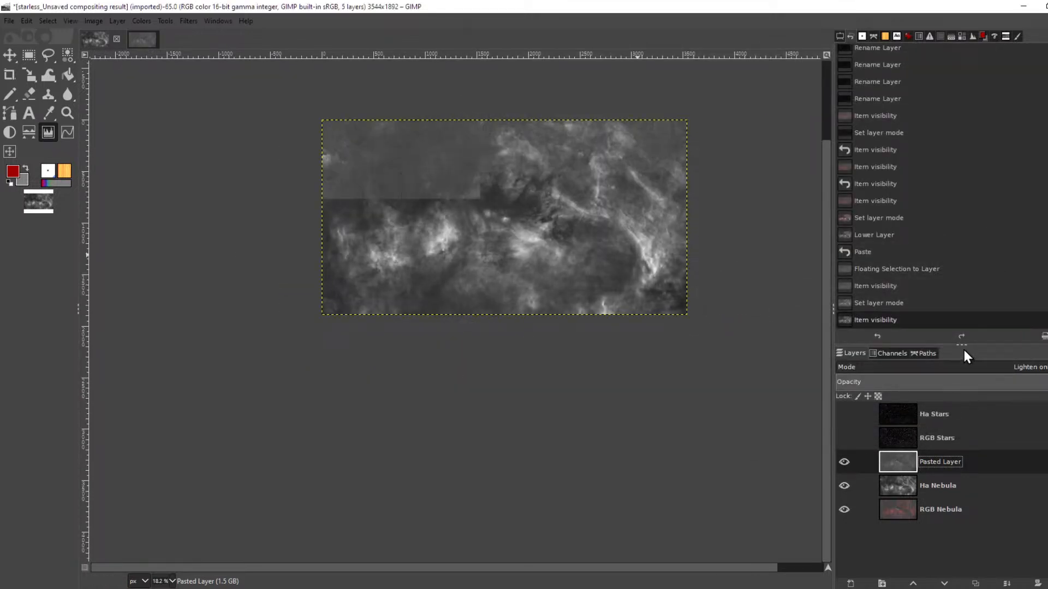
- Set the Pasted Layer's blend mode to Normal and open the Levels adjustment for it
left_click(964, 365)
left_click(905, 9)
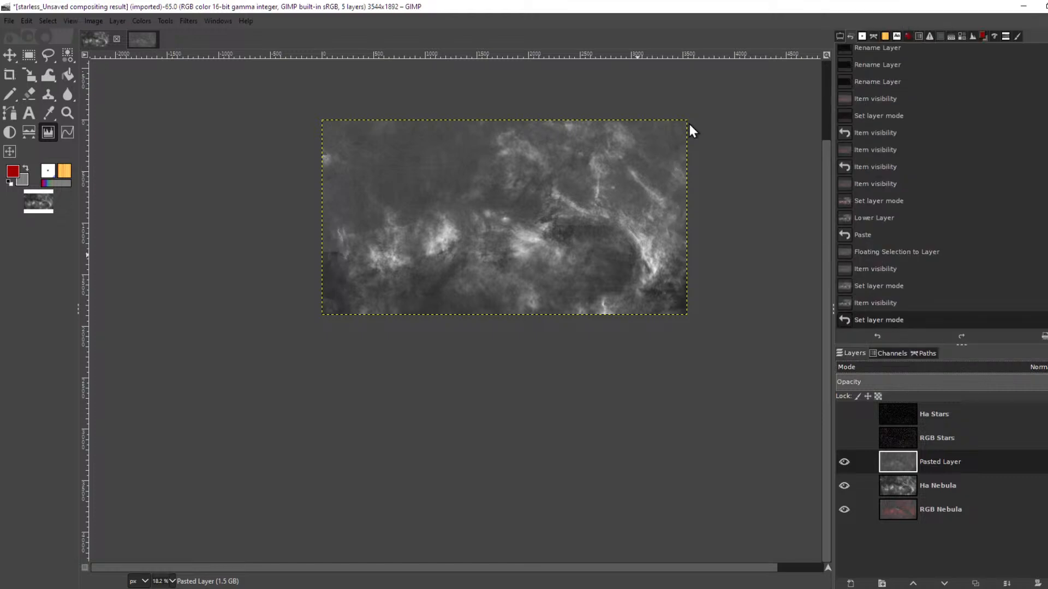
left_click(140, 21)
left_click(196, 151)
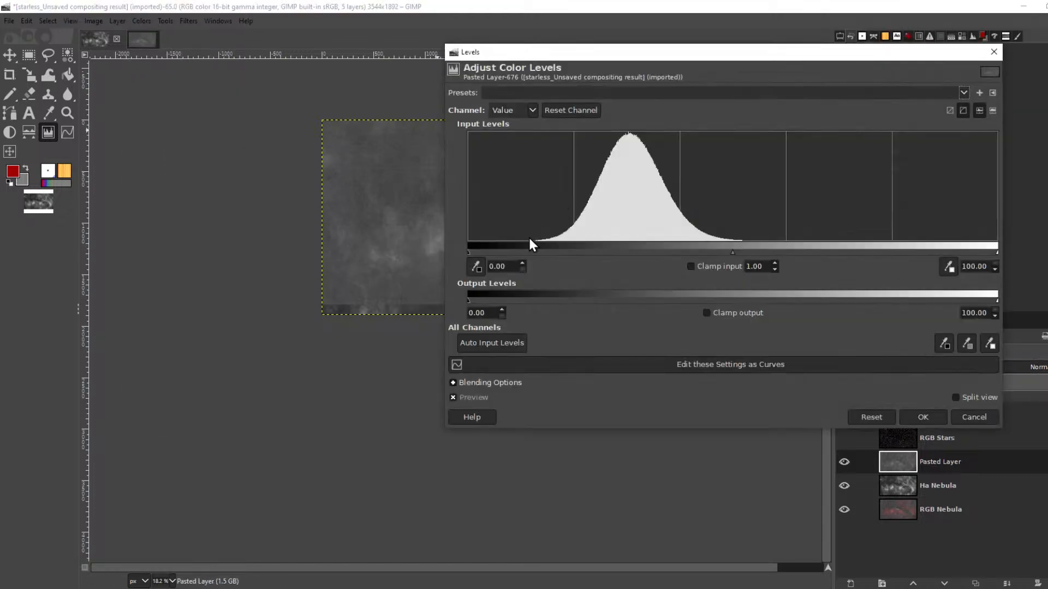
- Raise the low input level of the Pasted Layer to 17.99 with Levels and apply the adjustment
left_click_drag(470, 253, 587, 251)
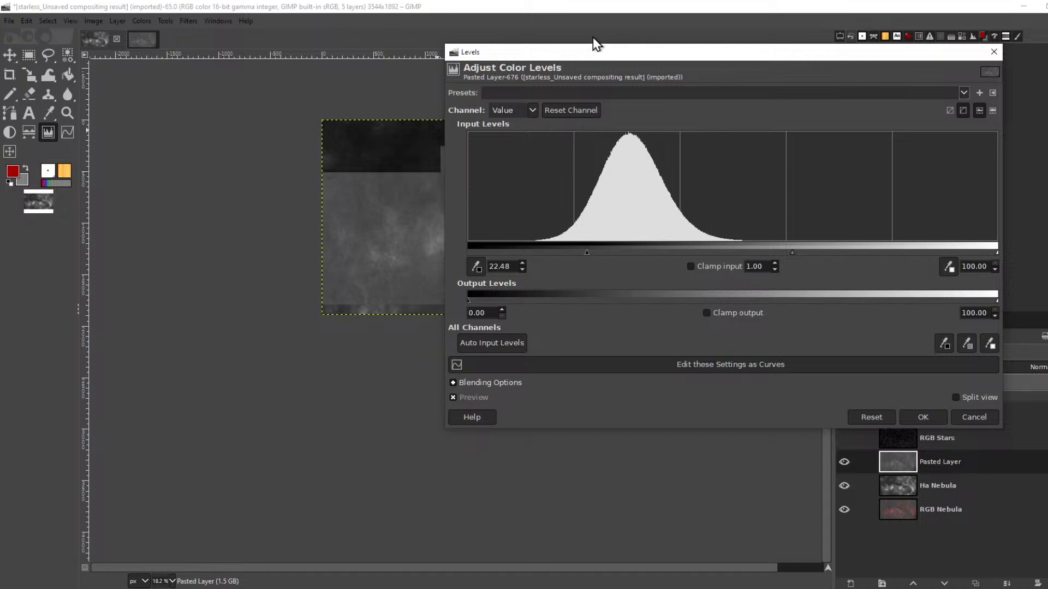
left_click_drag(654, 51, 849, 39)
scroll(484, 214, "up", 2)
scroll(485, 214, "up", 5)
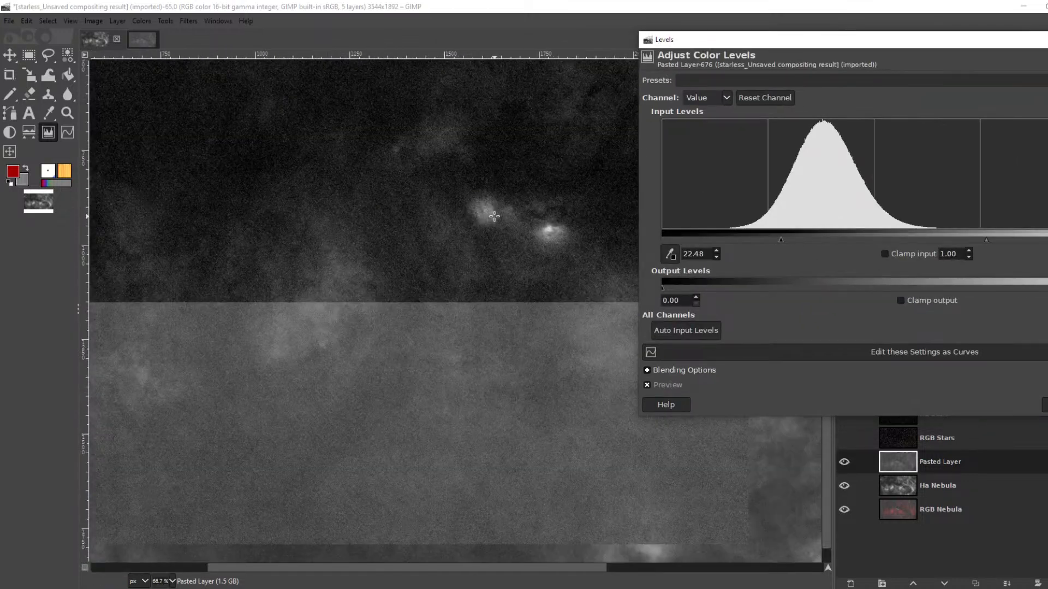
left_click_drag(780, 239, 756, 237)
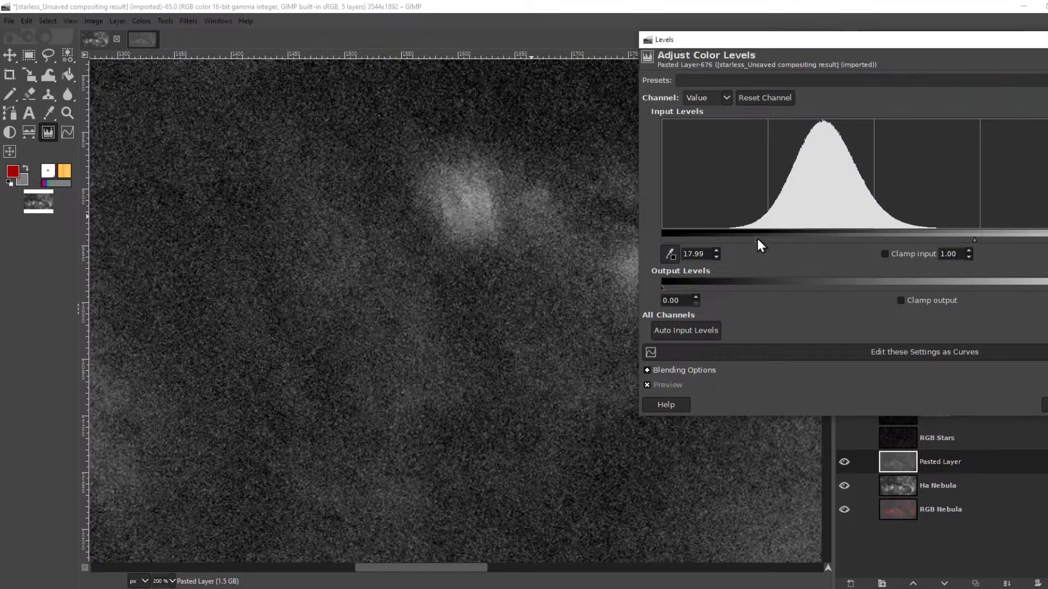
left_click_drag(844, 45, 886, 56)
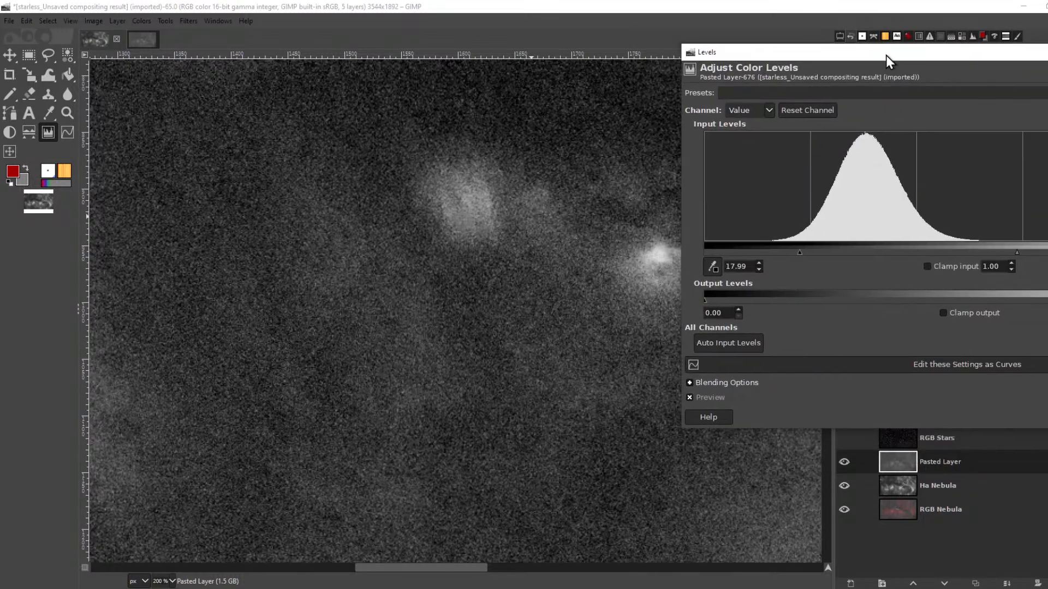
scroll(494, 228, "down", 2)
scroll(493, 228, "down", 3)
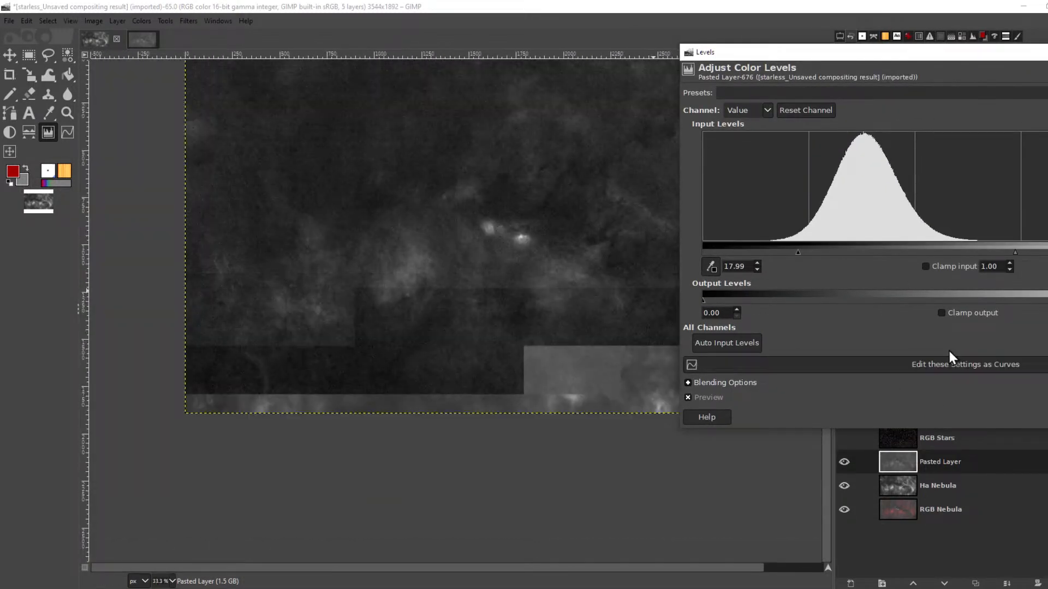
left_click_drag(915, 52, 862, 31)
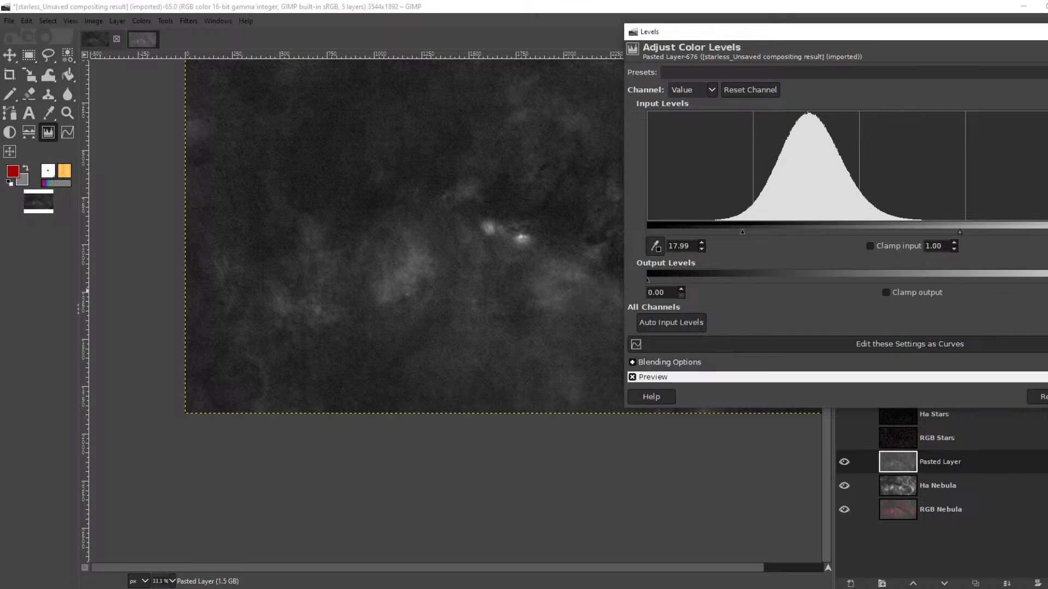
left_click(1047, 396)
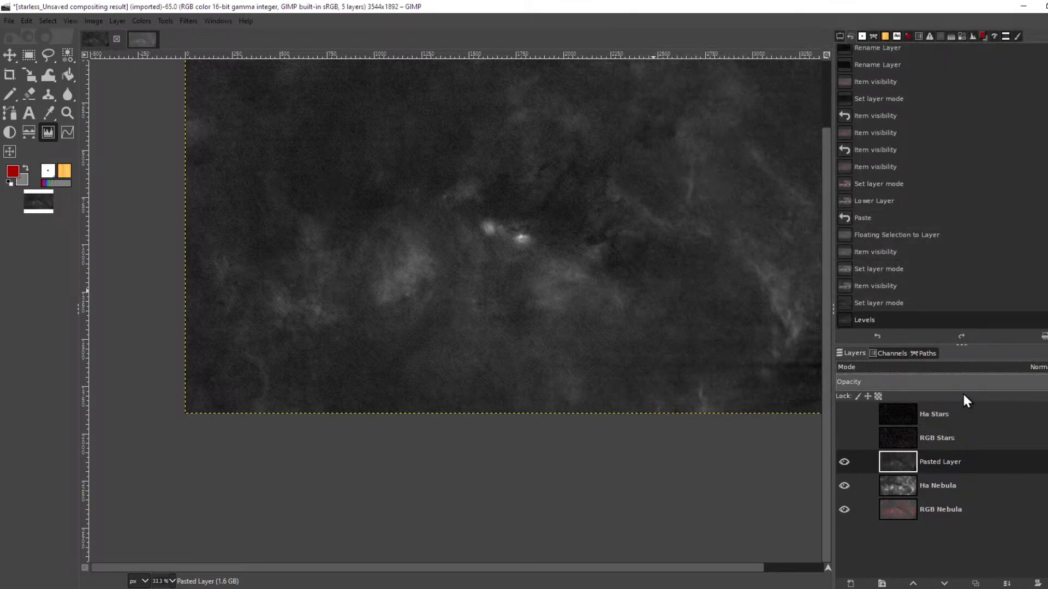
- Set the blend mode of the Pasted Layer to Screen
left_click(990, 367)
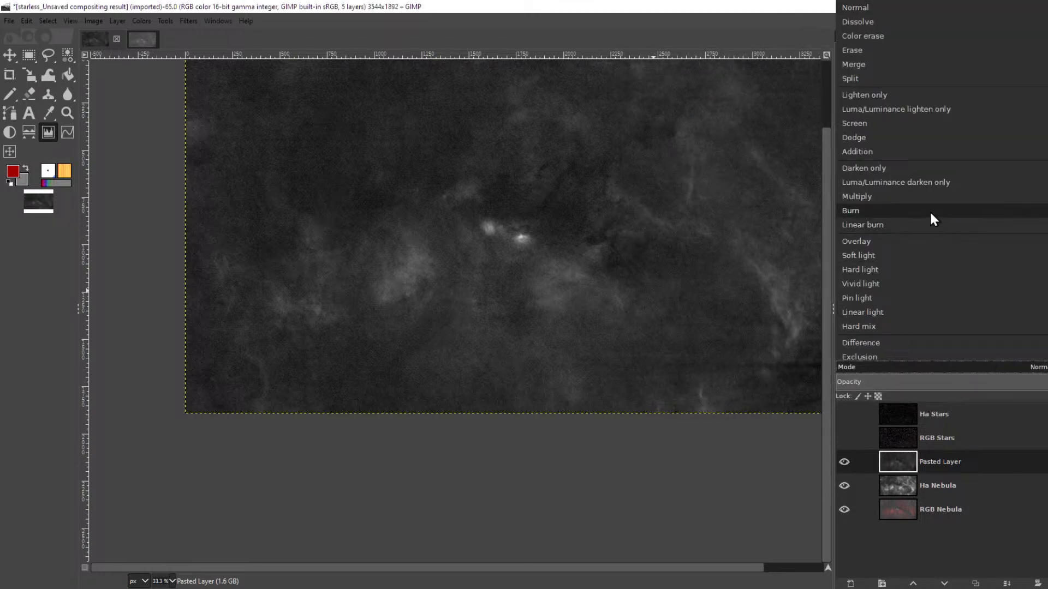
left_click(914, 124)
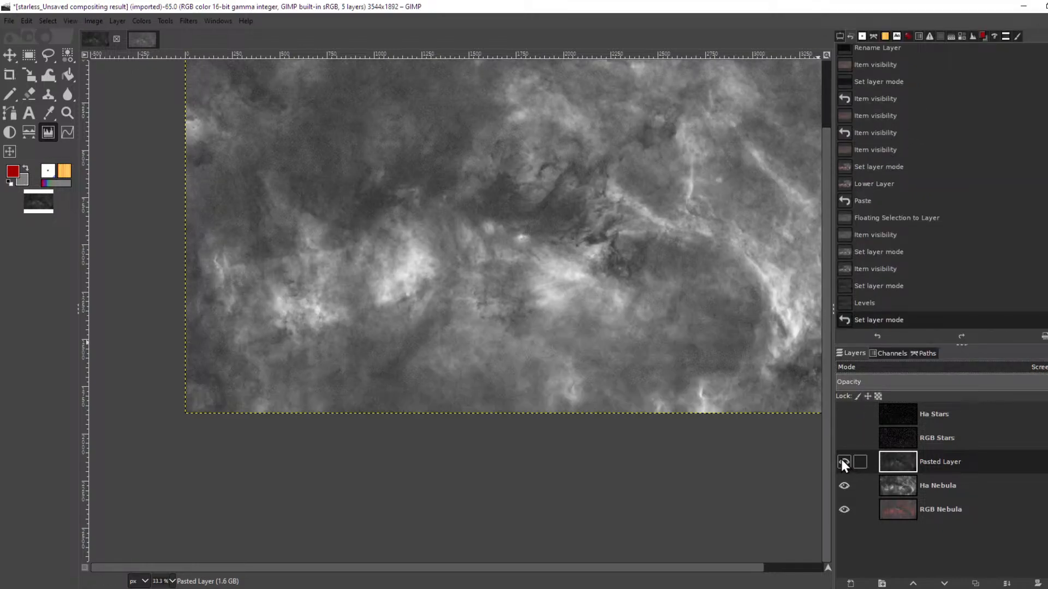
key("2")
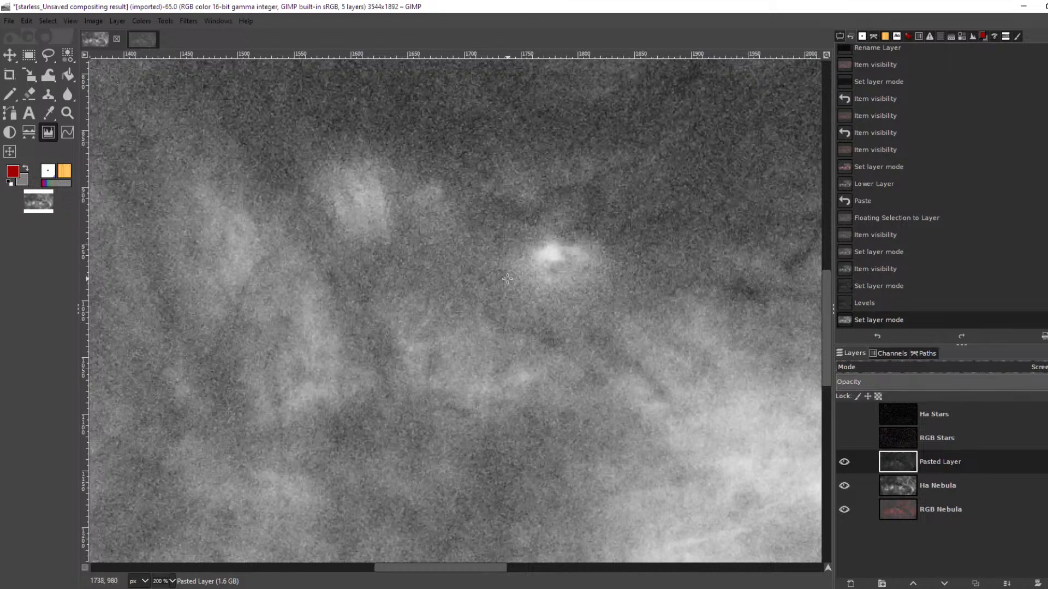
scroll(563, 270, "down", 5)
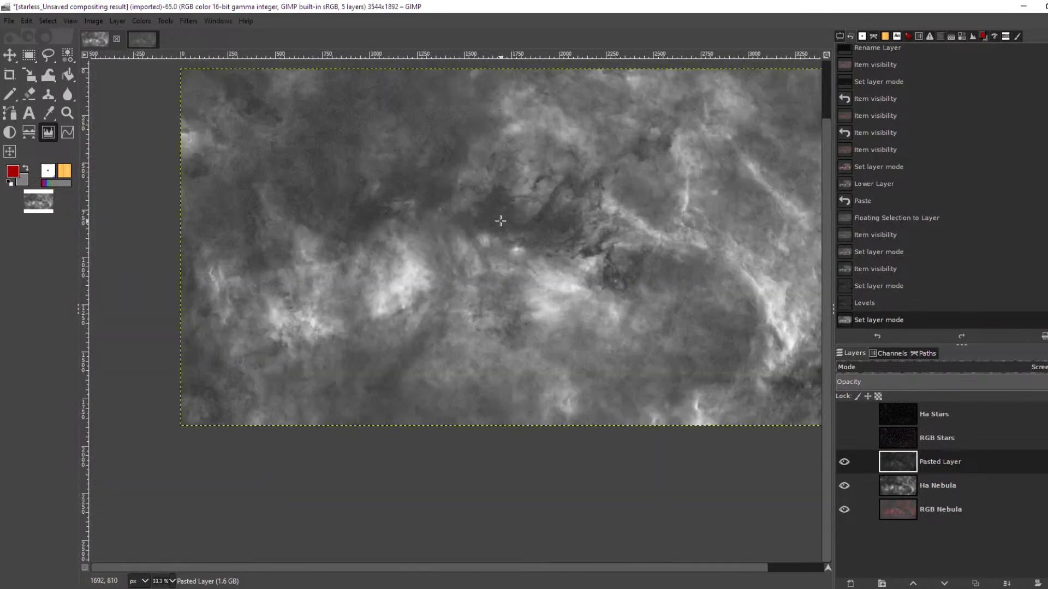
- Compare the noise in the dark sky area with the Pasted Layer hidden and shown at 200% zoom
left_click(844, 463)
scroll(294, 159, "up", 1)
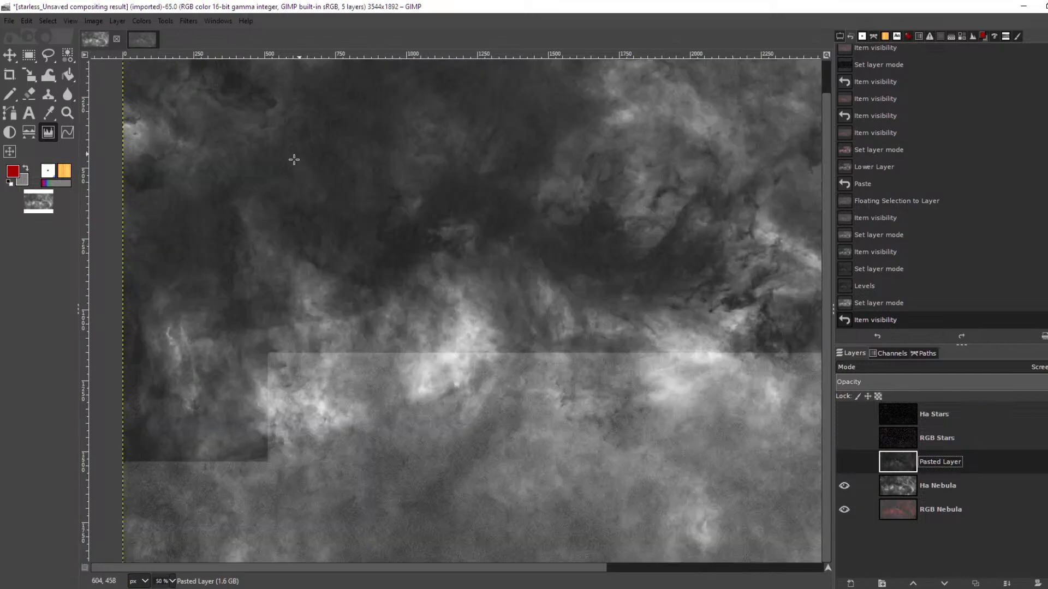
scroll(328, 196, "up", 4)
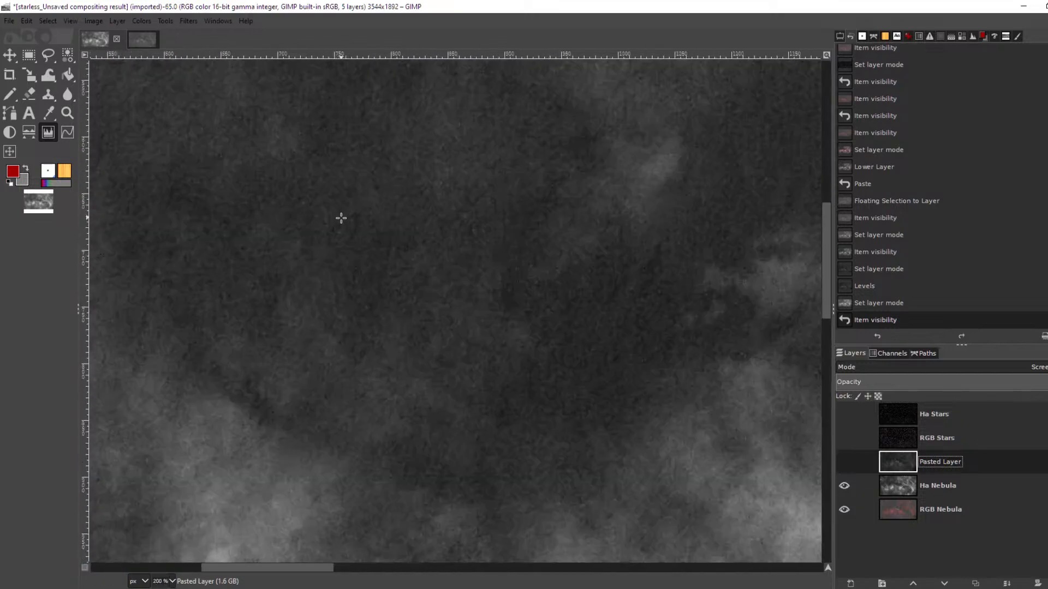
left_click(844, 463)
left_click(845, 463)
left_click(843, 462)
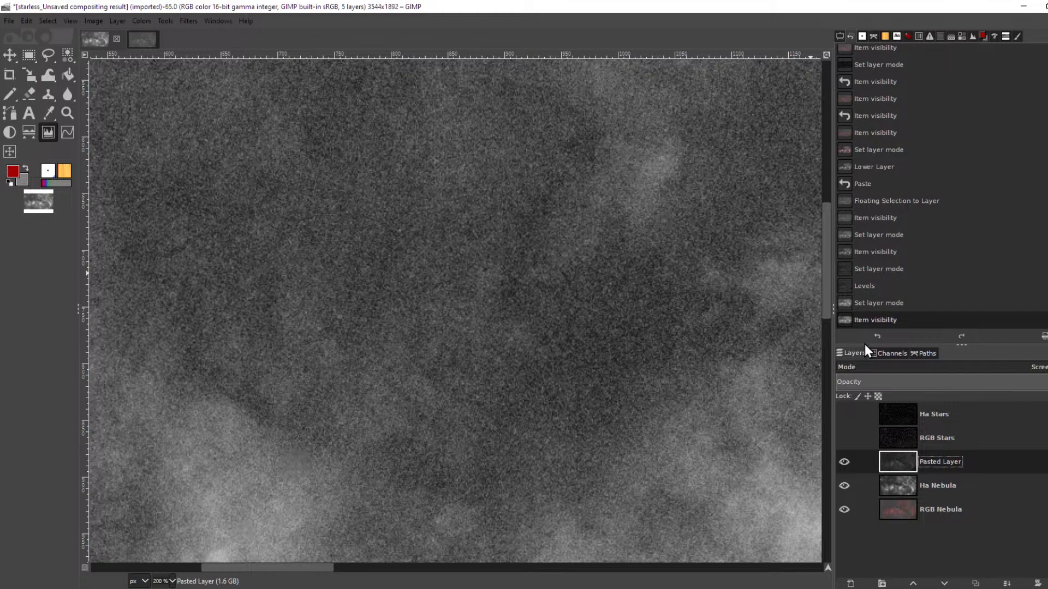
- Compare the bright nebula details around the central core with the Pasted Layer hidden and shown
scroll(563, 305, "down", 6)
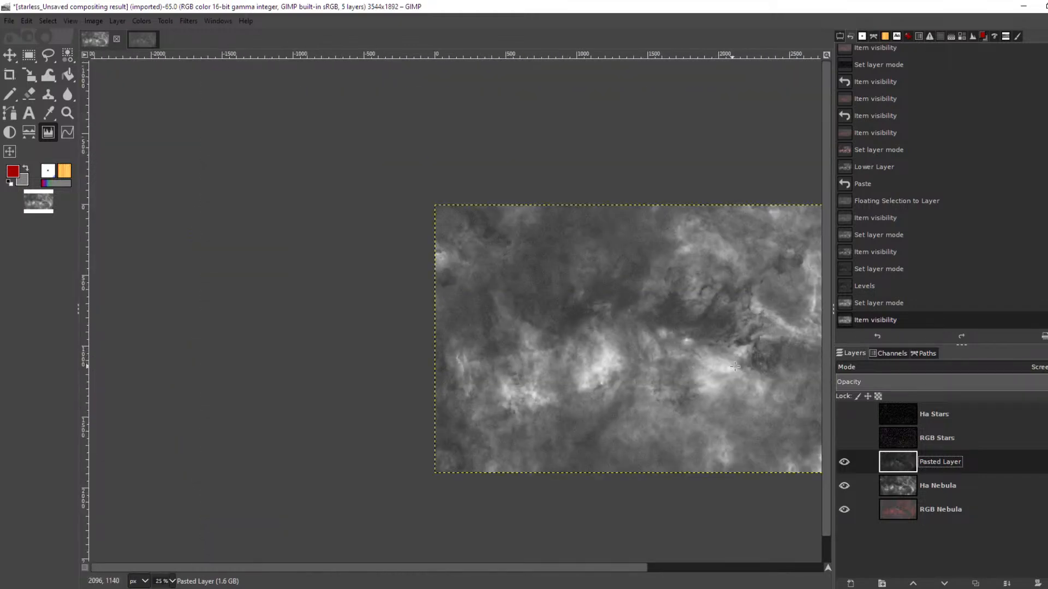
scroll(704, 352, "up", 3)
scroll(692, 348, "up", 1)
scroll(609, 311, "down", 2)
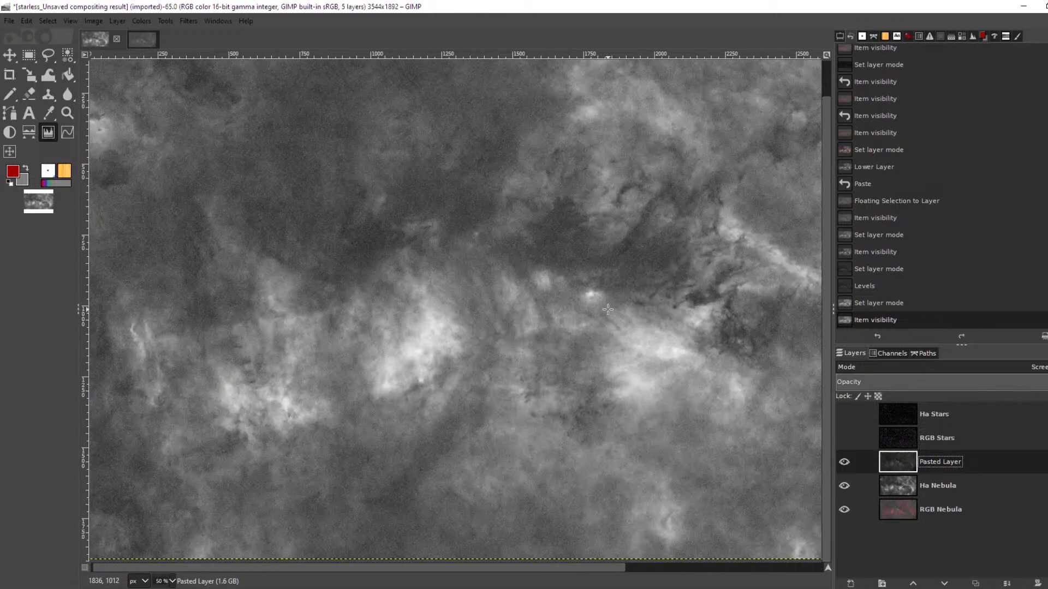
scroll(608, 310, "up", 1)
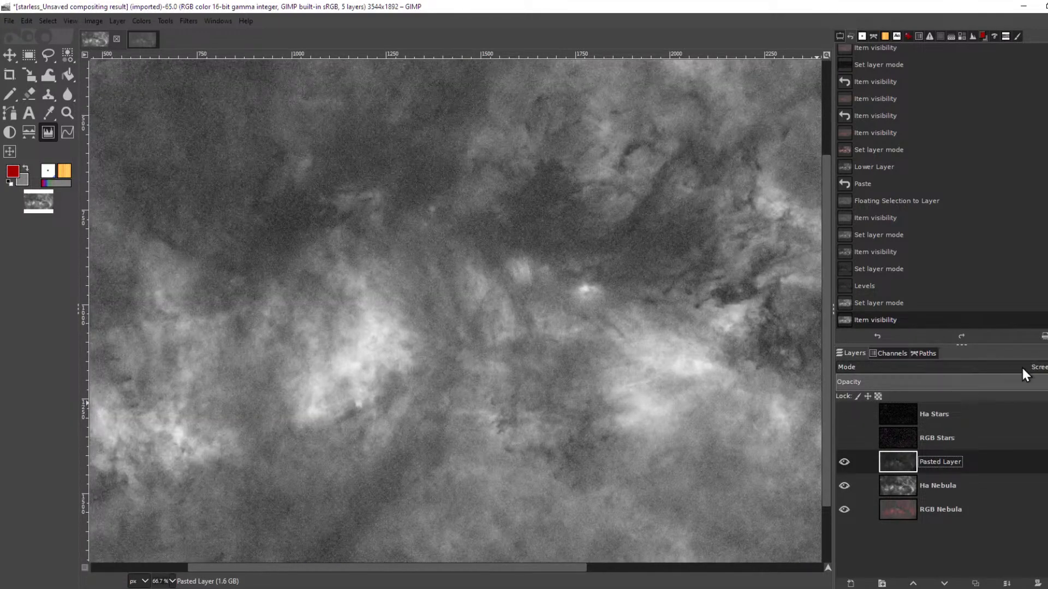
left_click(847, 463)
left_click(847, 463)
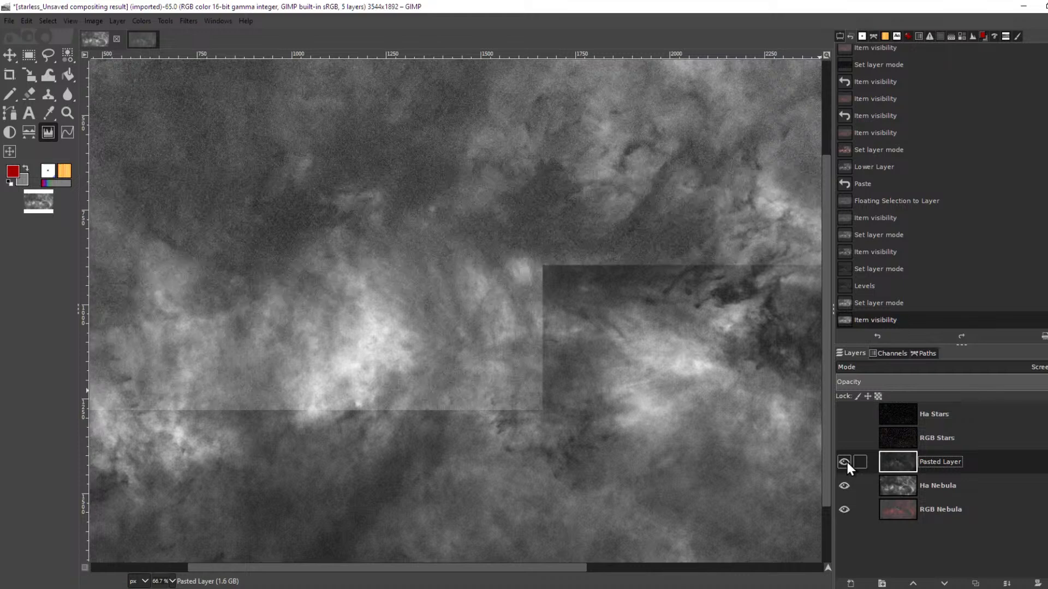
- View the RGB Nebula layer alone by hiding the Pasted Layer and Ha Nebula, and restore both layers' visibility
left_click(845, 462)
left_click(843, 487)
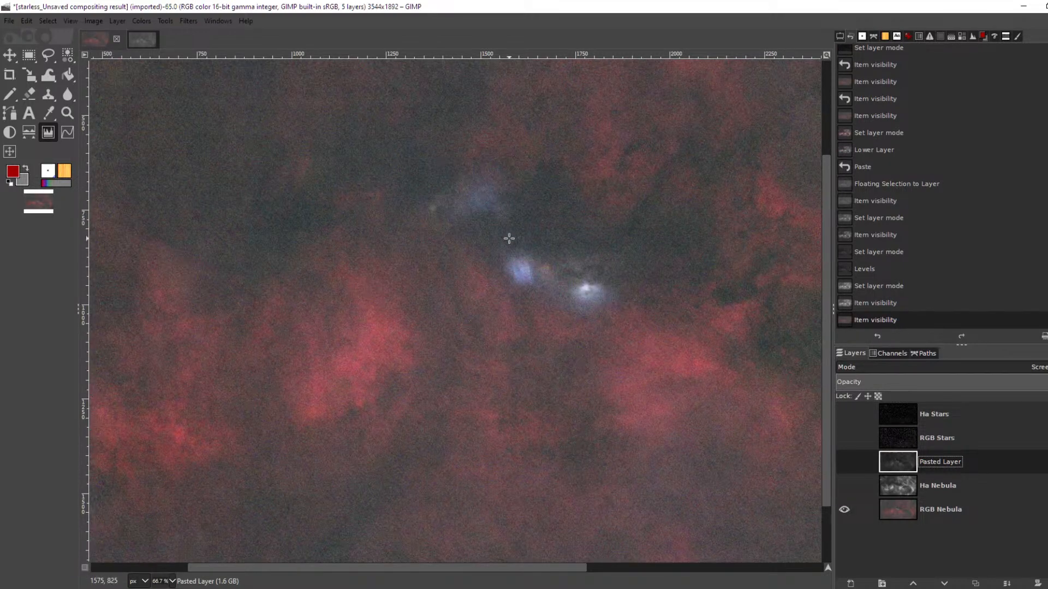
left_click(846, 462)
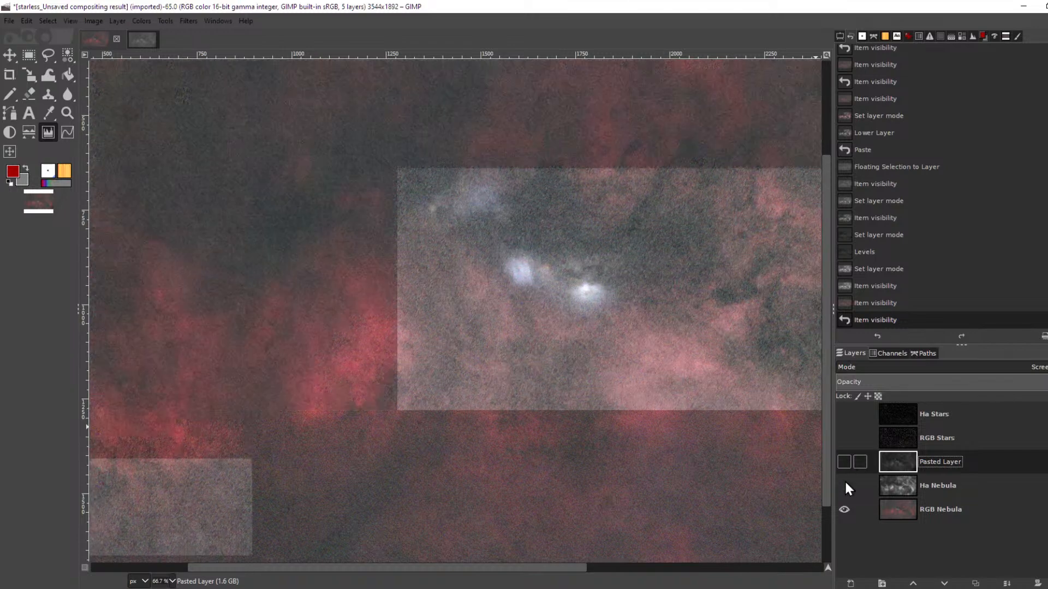
left_click(844, 486)
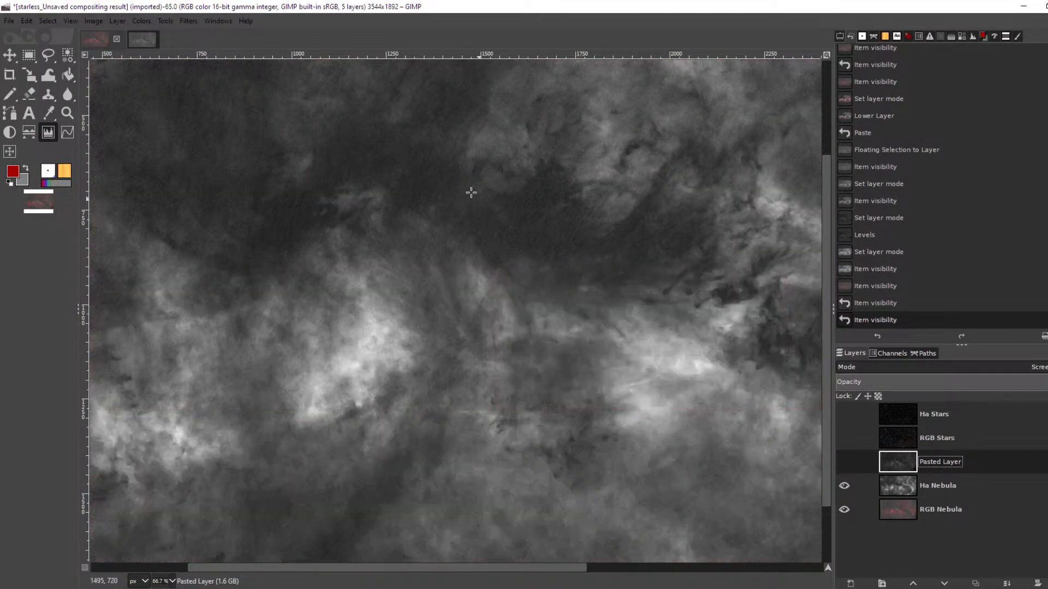
left_click(844, 461)
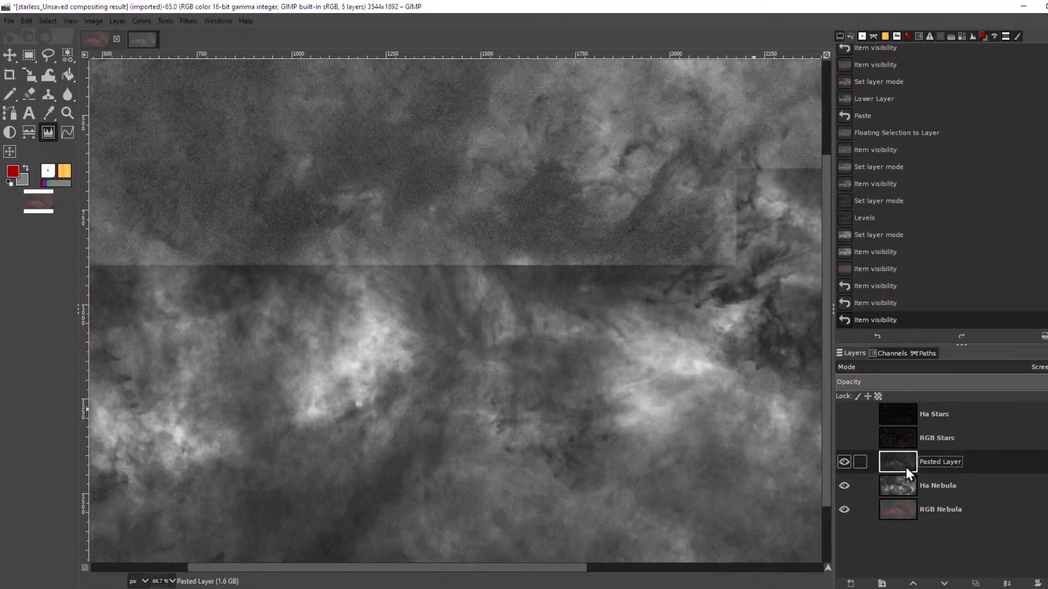
- Add a Black (full transparency) layer mask to the Pasted Layer
right_click(906, 467)
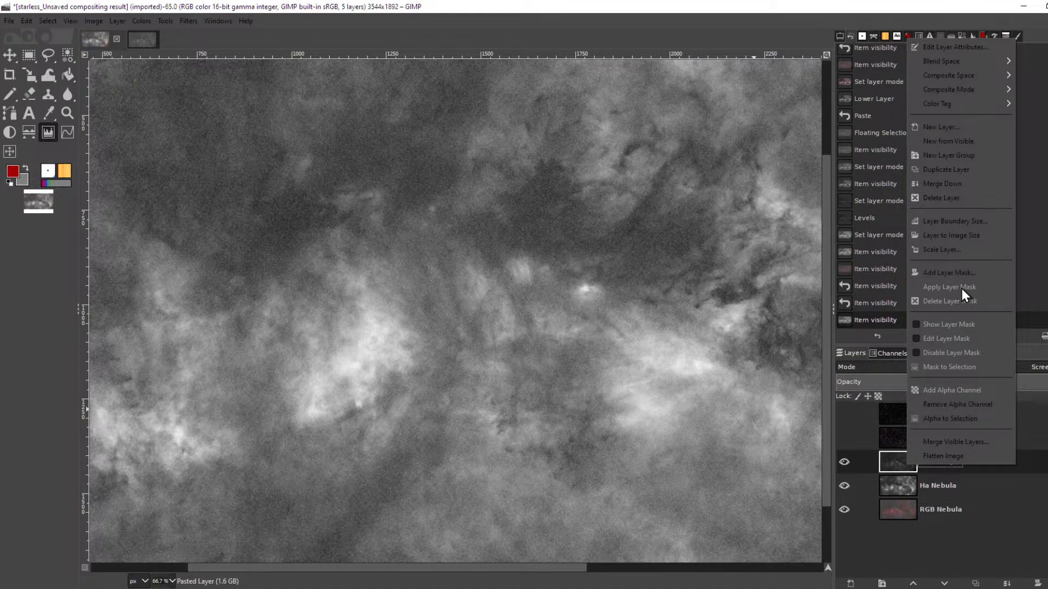
left_click(1022, 509)
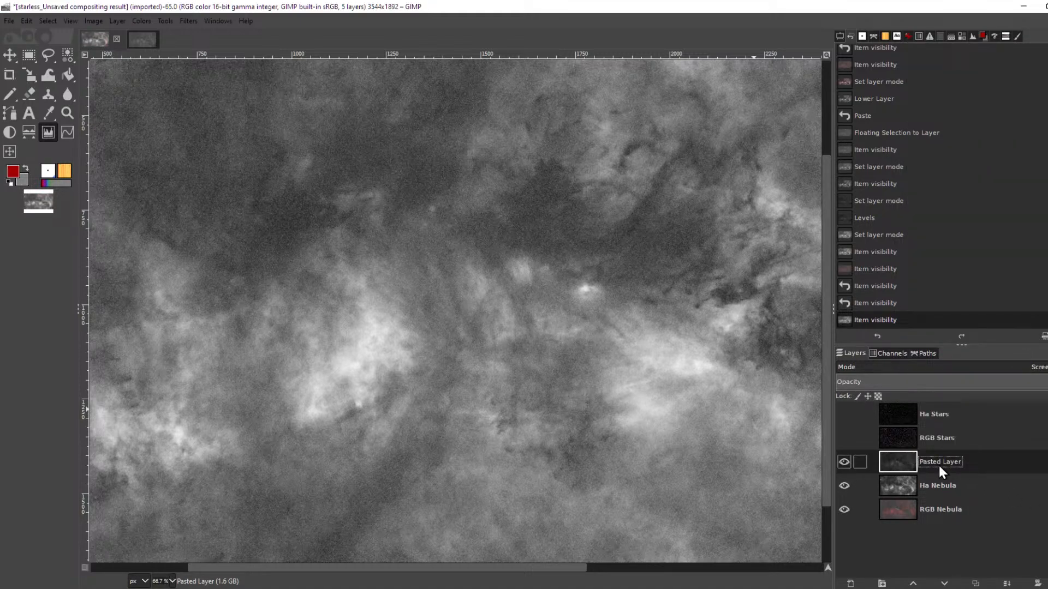
right_click(951, 461)
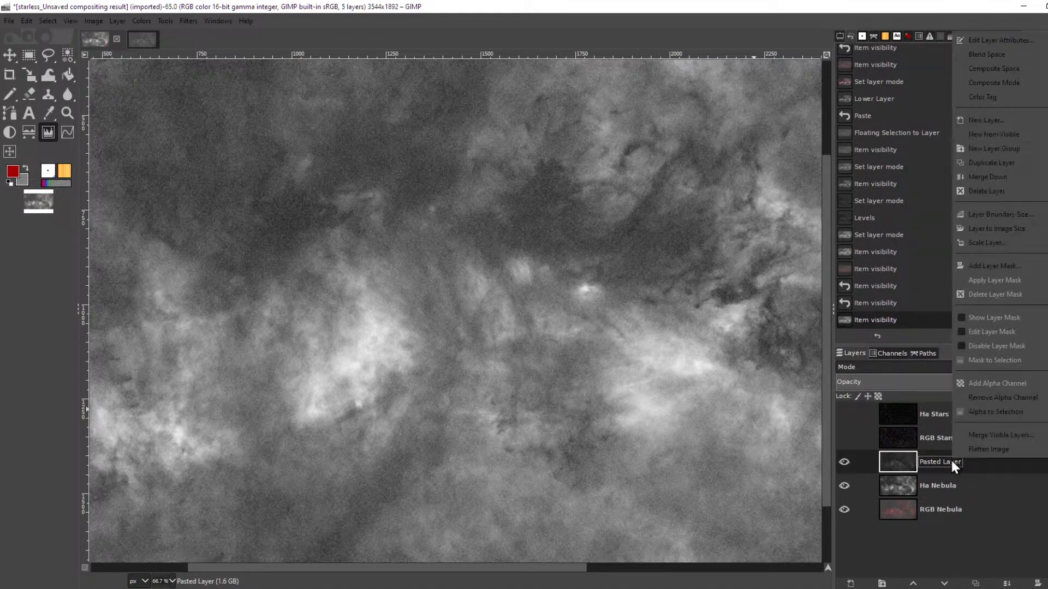
left_click(993, 266)
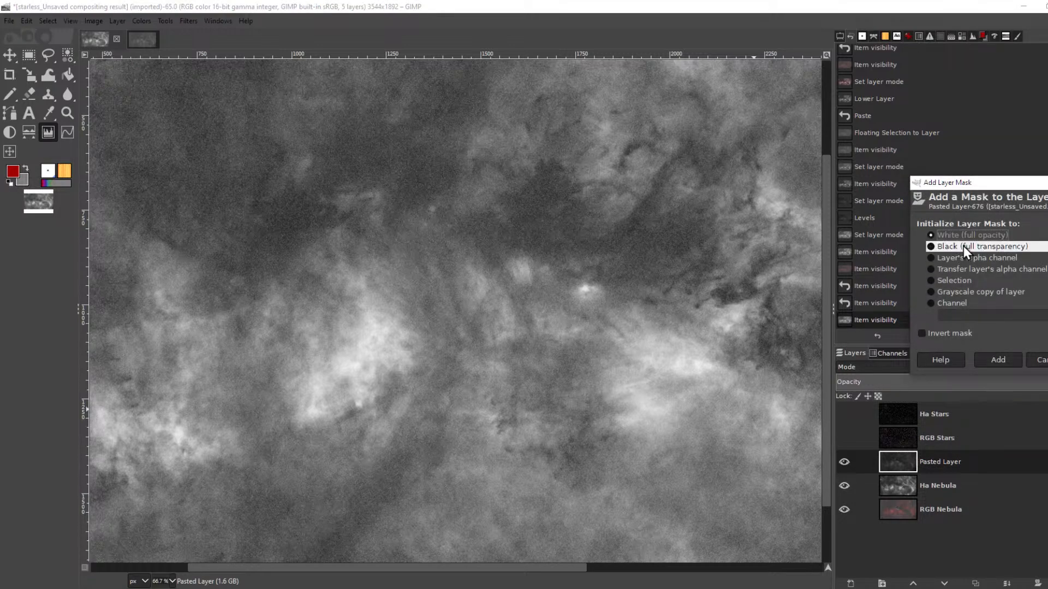
left_click(963, 247)
left_click(1002, 356)
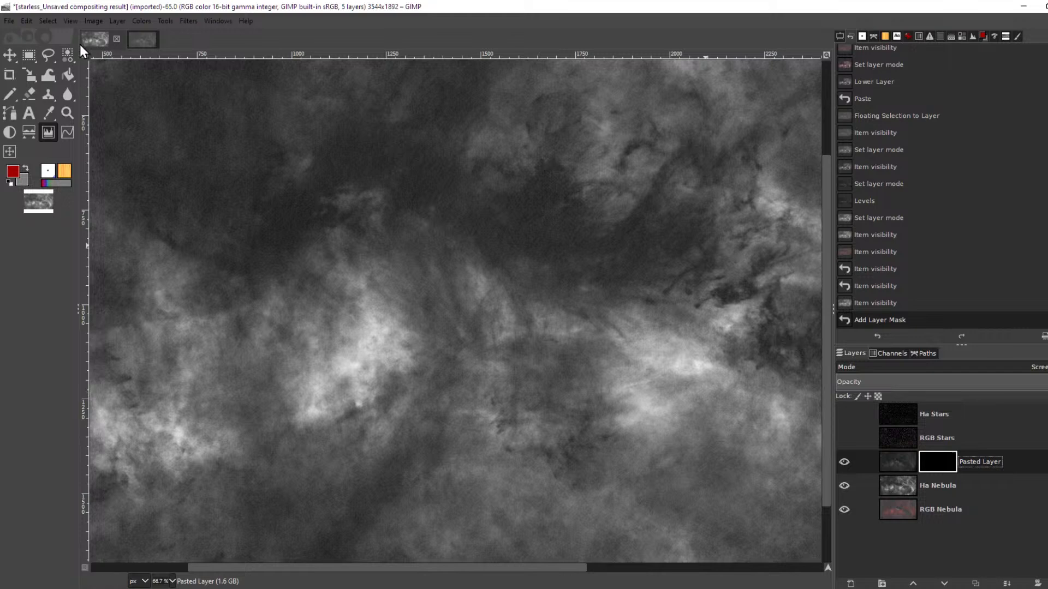
- Activate the Pencil tool and set the foreground color to white (ffffff)
left_click(9, 95)
left_click(12, 171)
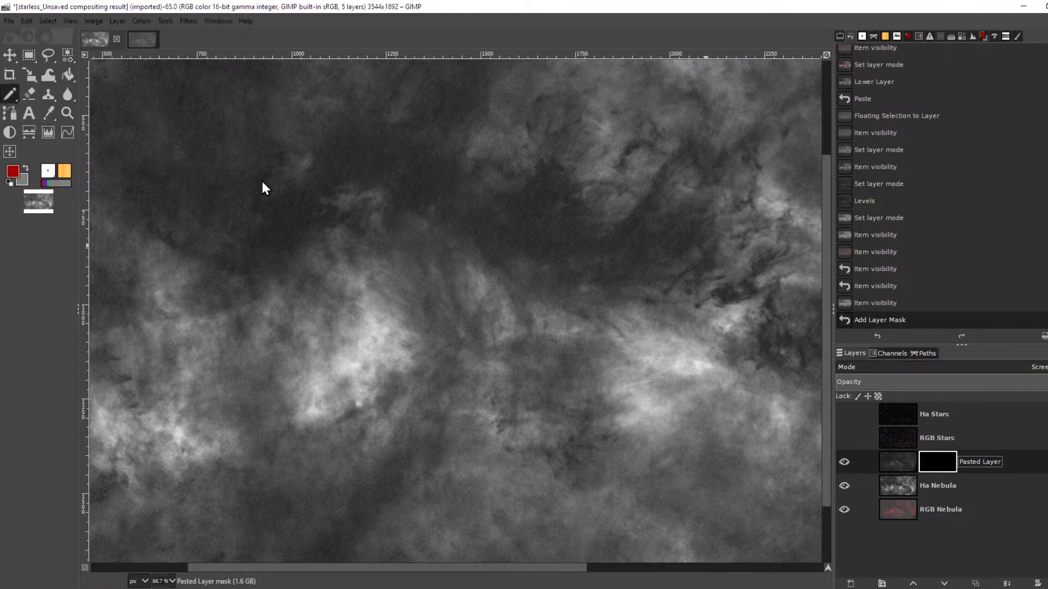
left_click_drag(896, 277, 837, 192)
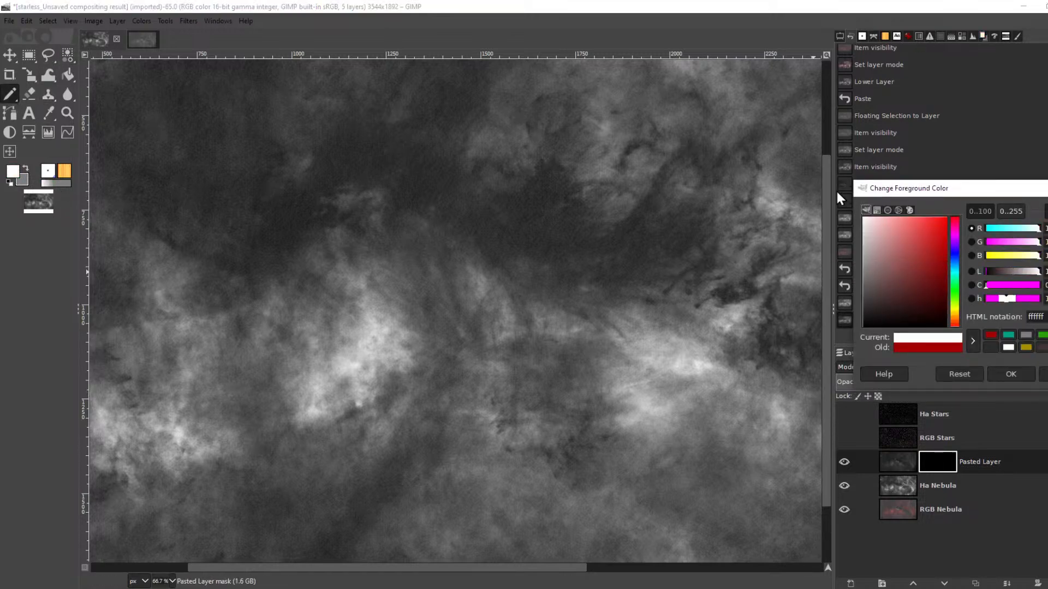
left_click(1013, 375)
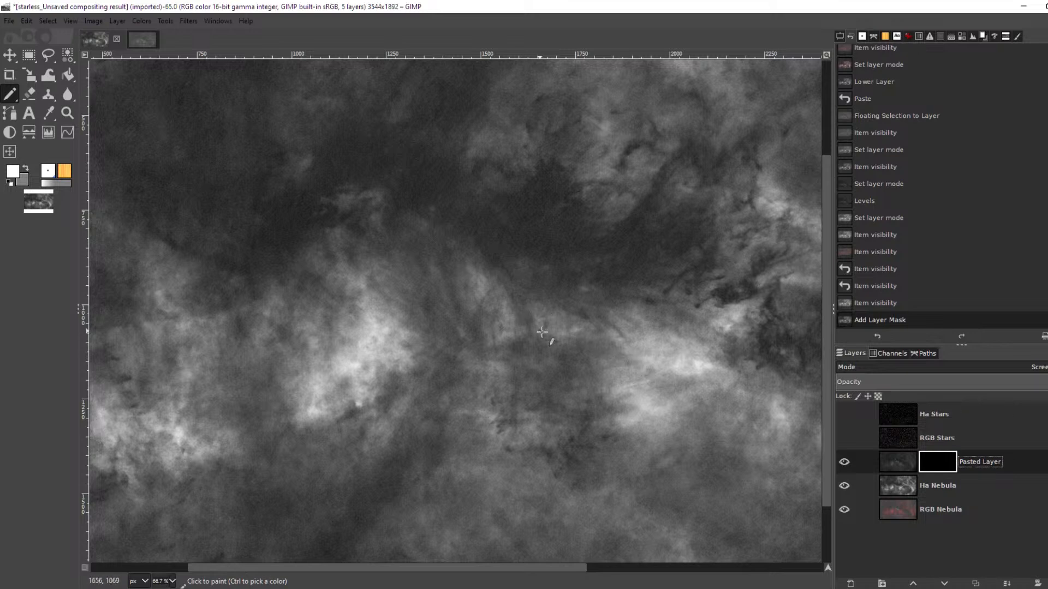
- Change the Pencil brush from a hard pixel tip to 2. Hardness 050
left_click(840, 36)
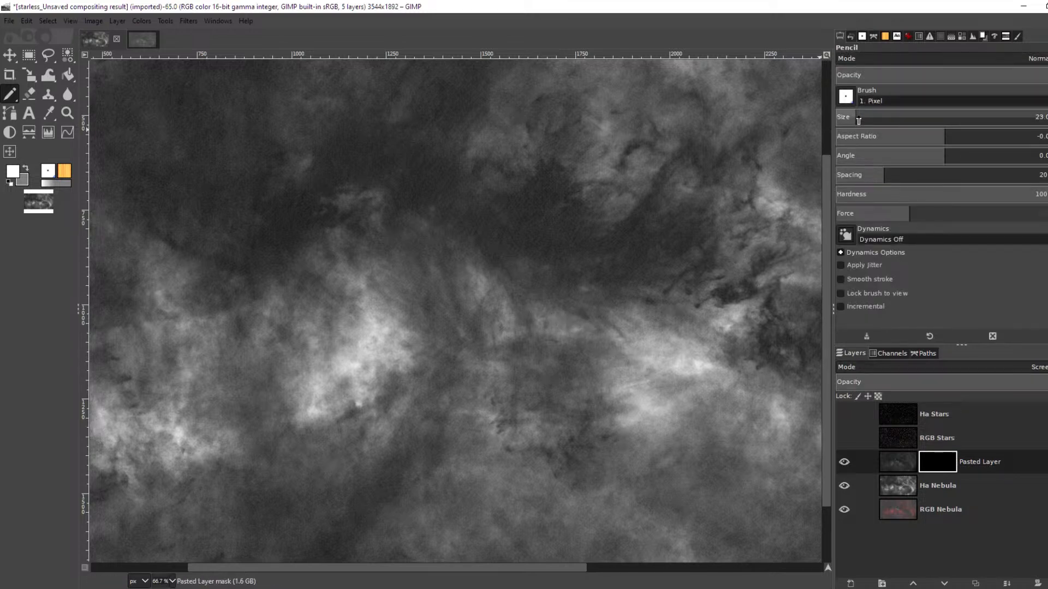
left_click_drag(859, 117, 897, 118)
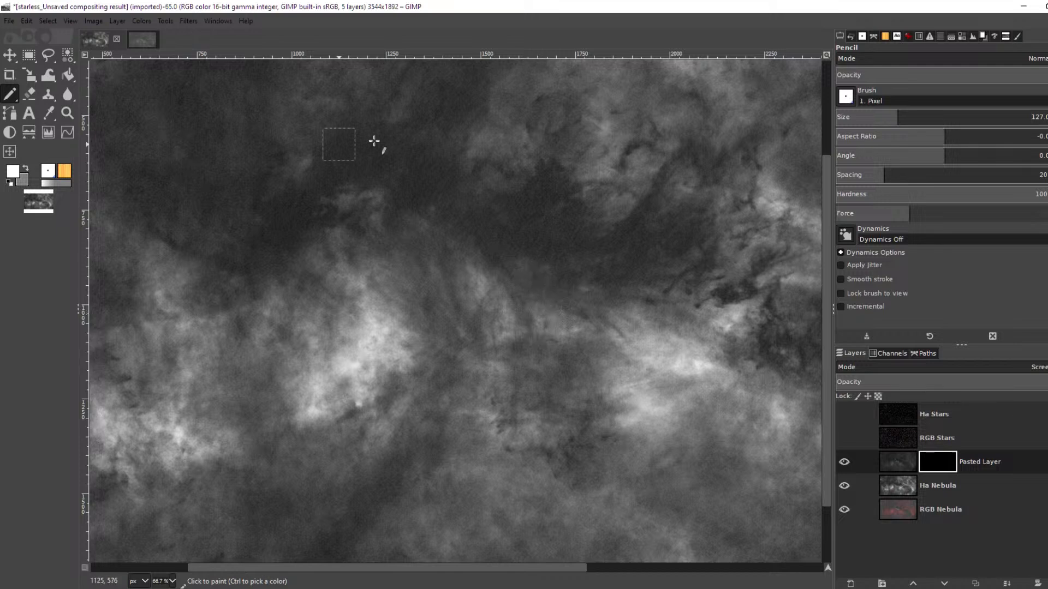
left_click(845, 98)
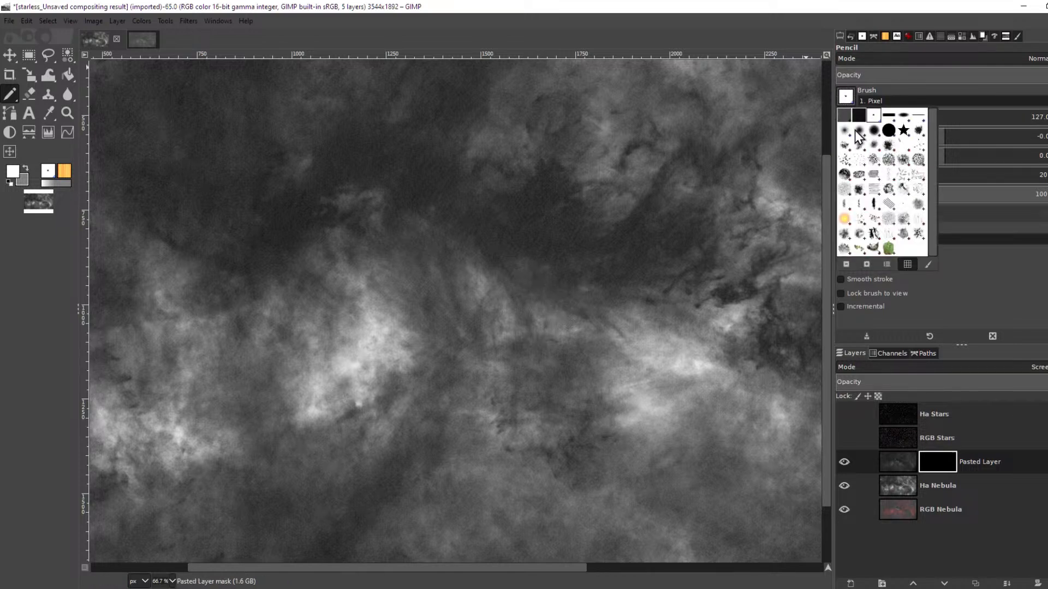
left_click(859, 131)
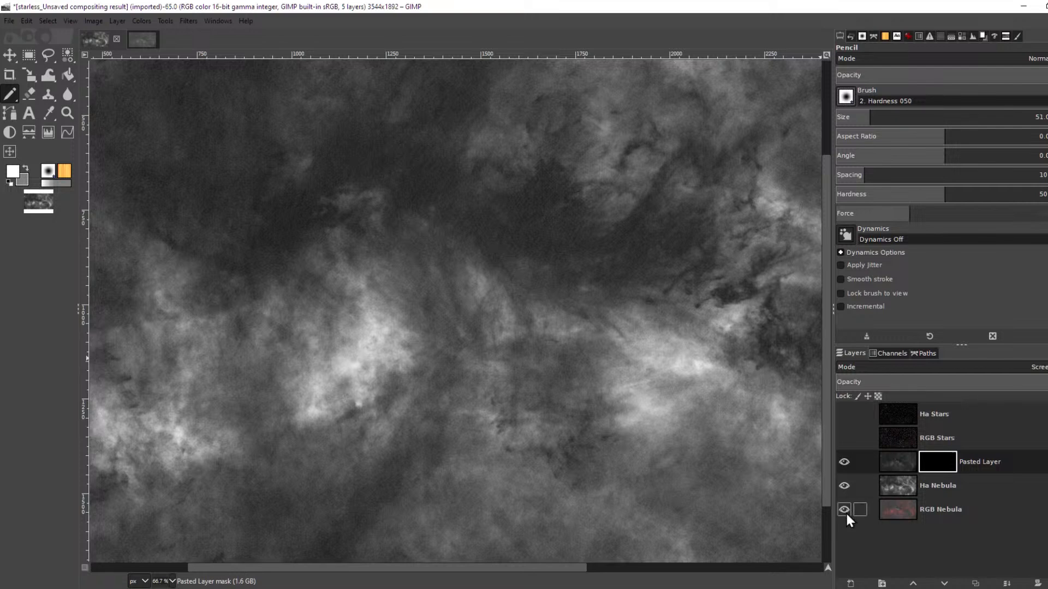
- Hide the Ha Nebula and Pasted Layer to examine the blue reflection areas in the RGB Nebula
left_click(844, 487)
left_click(843, 462)
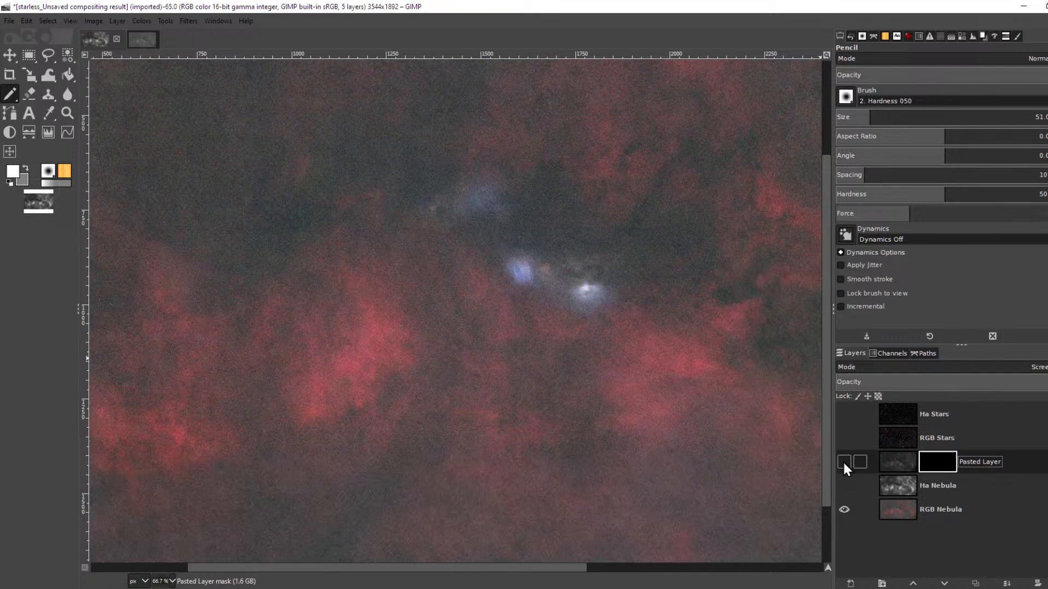
- Show the Pasted Layer and paint white on its mask over the three blue reflection nebula patches
left_click(844, 462)
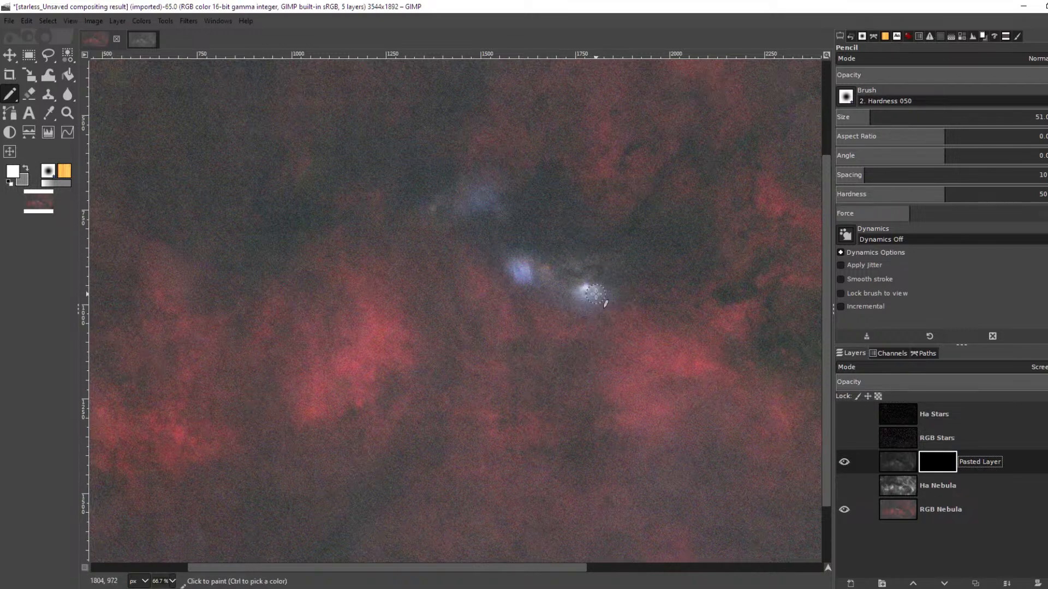
mouse_move(598, 295)
left_mouse_down()
mouse_move(561, 295)
mouse_move(571, 303)
mouse_move(528, 263)
mouse_move(517, 274)
mouse_move(517, 263)
mouse_move(524, 268)
mouse_move(498, 256)
mouse_move(530, 281)
mouse_move(514, 248)
left_mouse_up()
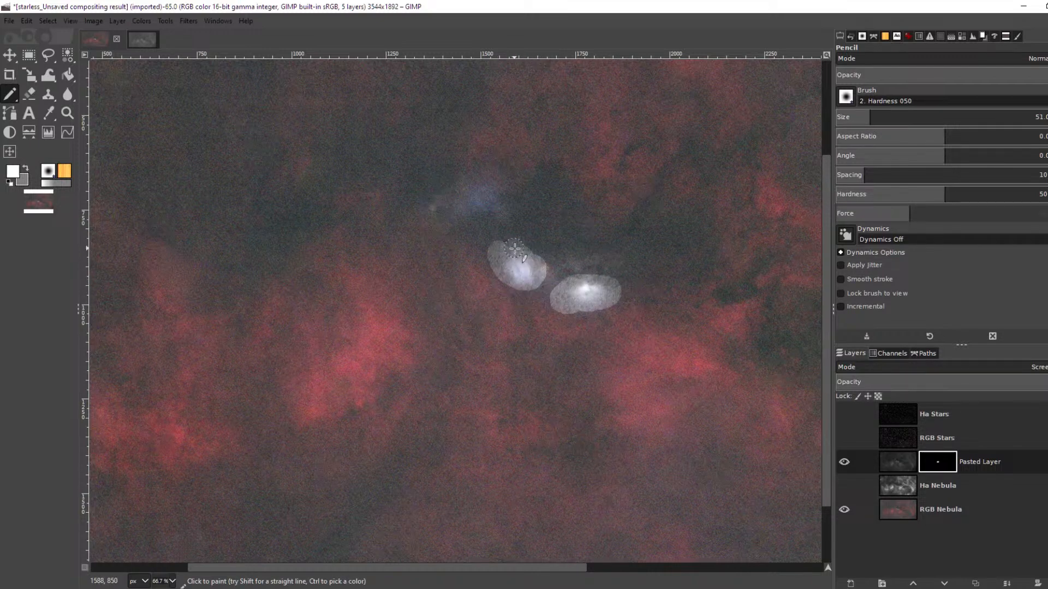
mouse_move(591, 285)
left_mouse_down()
mouse_move(570, 278)
mouse_move(605, 278)
mouse_move(587, 266)
mouse_move(551, 274)
mouse_move(610, 266)
mouse_move(547, 269)
mouse_move(548, 286)
mouse_move(569, 295)
mouse_move(545, 295)
left_mouse_up()
mouse_move(494, 206)
left_mouse_down()
mouse_move(464, 200)
mouse_move(489, 200)
mouse_move(488, 175)
mouse_move(437, 203)
mouse_move(460, 196)
mouse_move(490, 209)
mouse_move(460, 208)
mouse_move(486, 213)
mouse_move(500, 191)
left_mouse_up()
- Soften the painted Pasted Layer mask with a Gaussian Blur of 25.98 in both Size X and Size Y
left_click(950, 456)
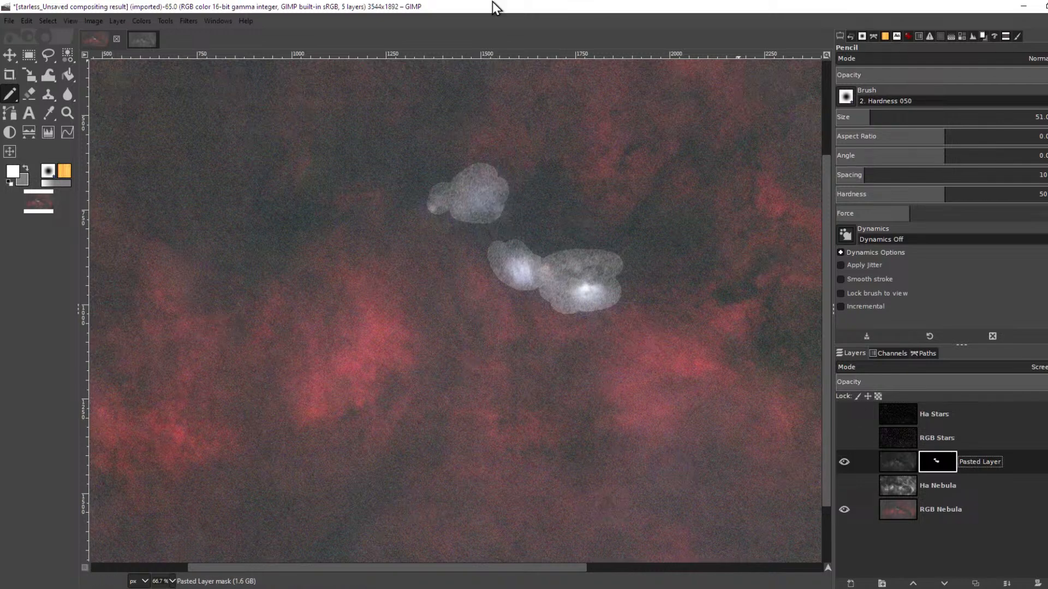
left_click(188, 21)
mouse_move(224, 102)
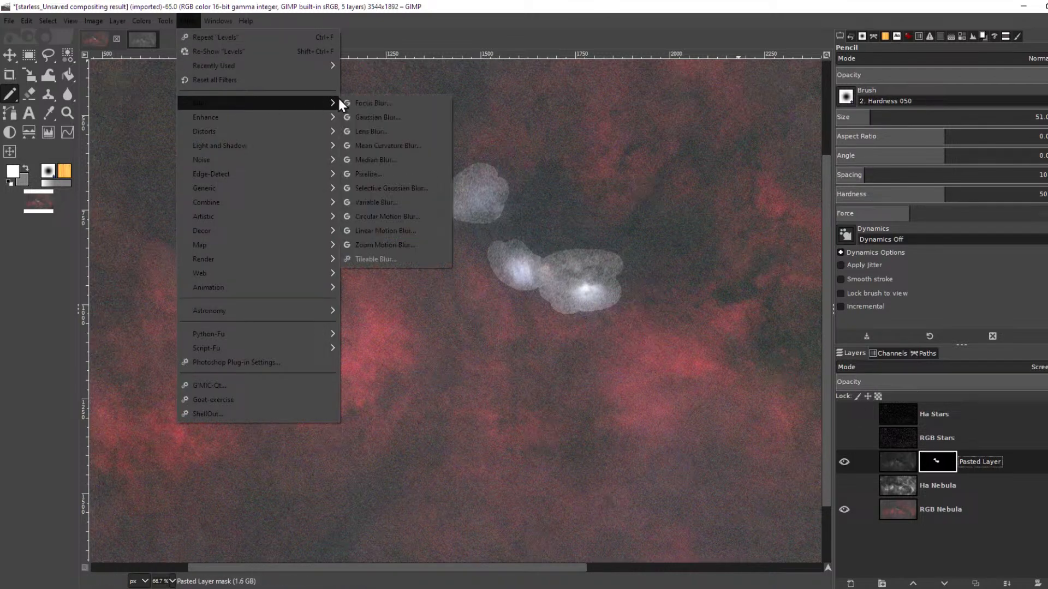
left_click(359, 116)
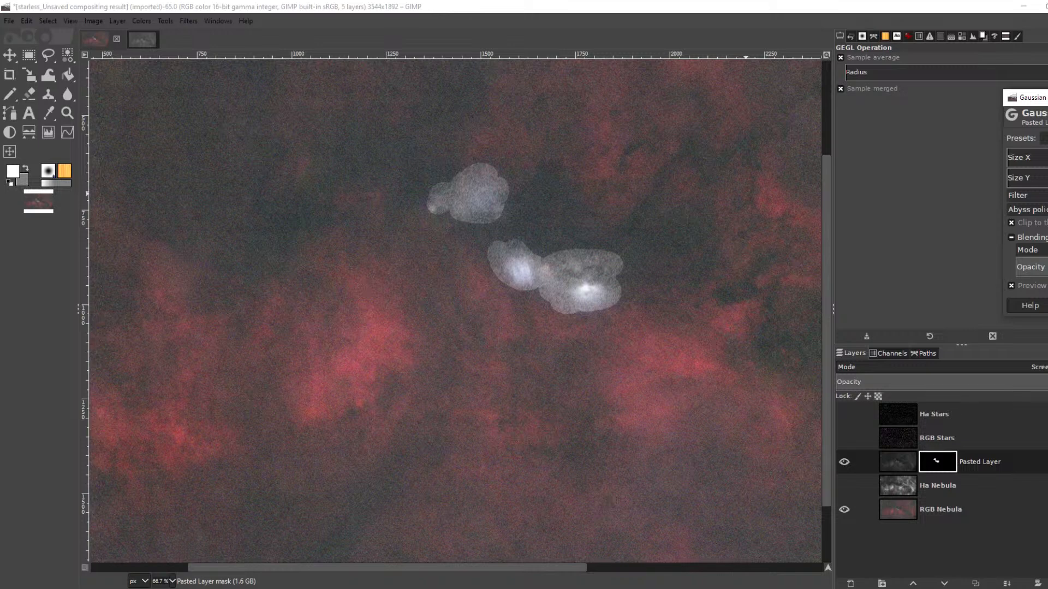
left_click_drag(1043, 97, 752, 83)
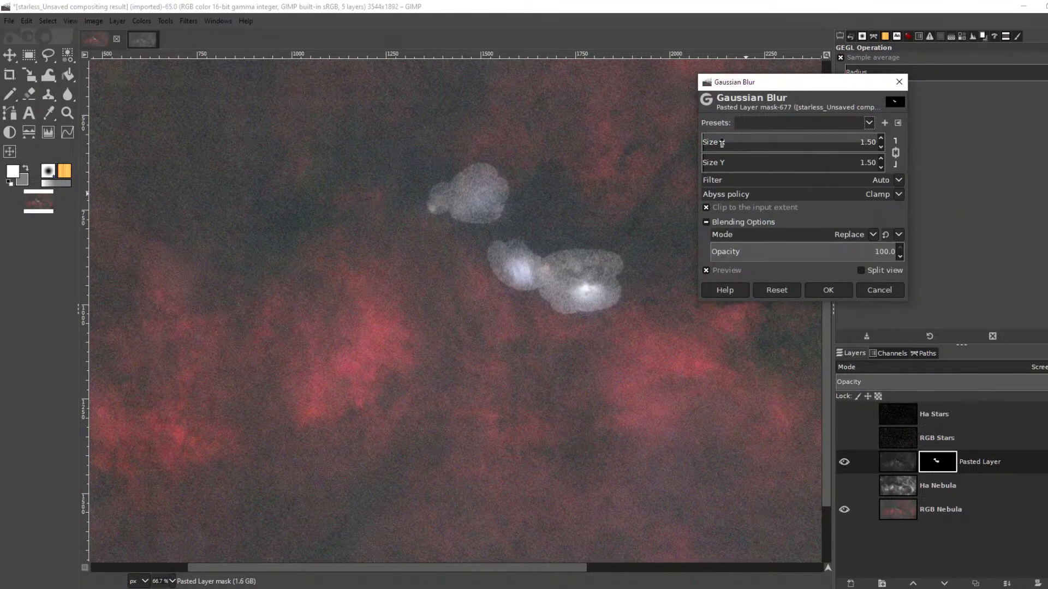
left_click_drag(712, 140, 741, 140)
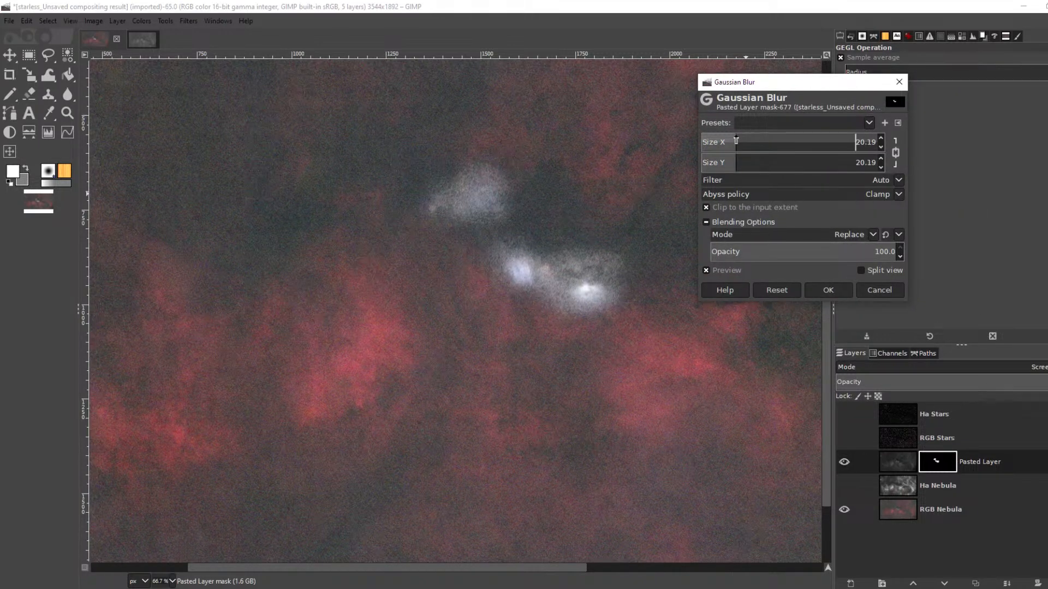
left_click(827, 290)
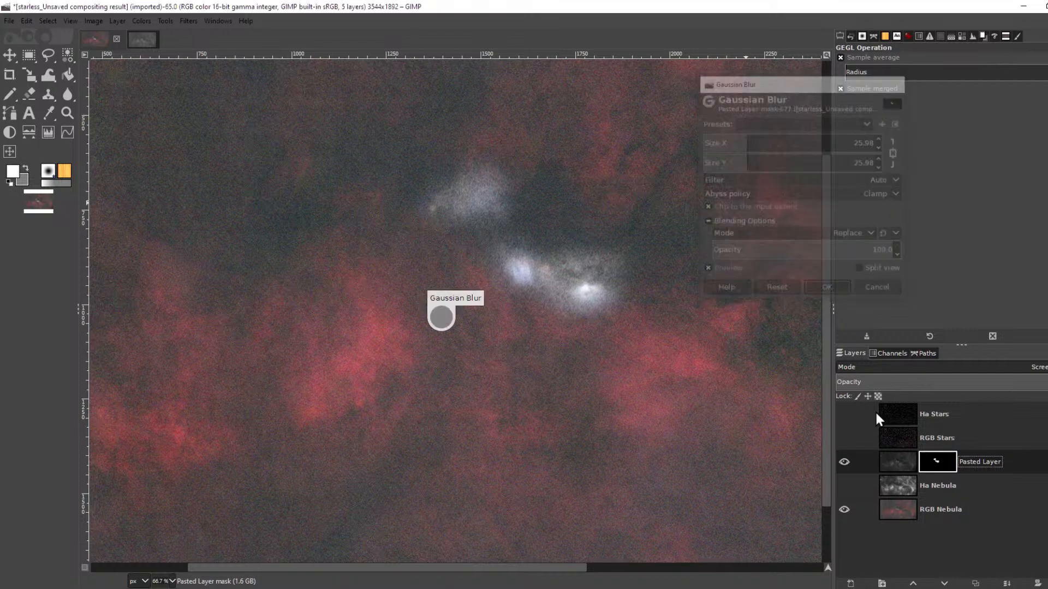
- Show the Ha Nebula layer, view the Pasted Layer's mask by itself, and return to the composite view
left_click(844, 485)
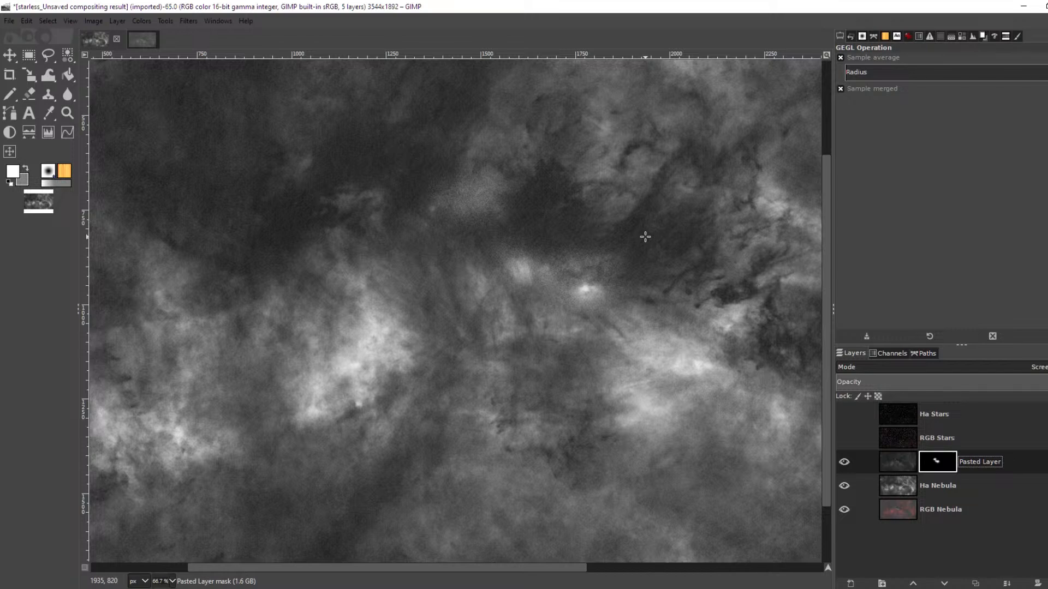
scroll(522, 205, "down", 2)
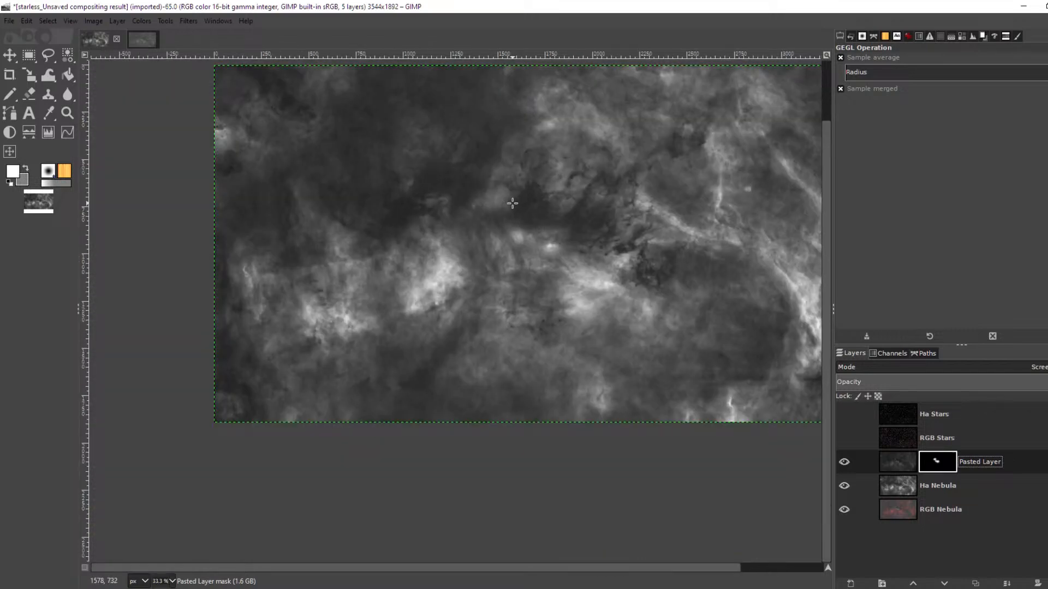
left_click(942, 462, "alt")
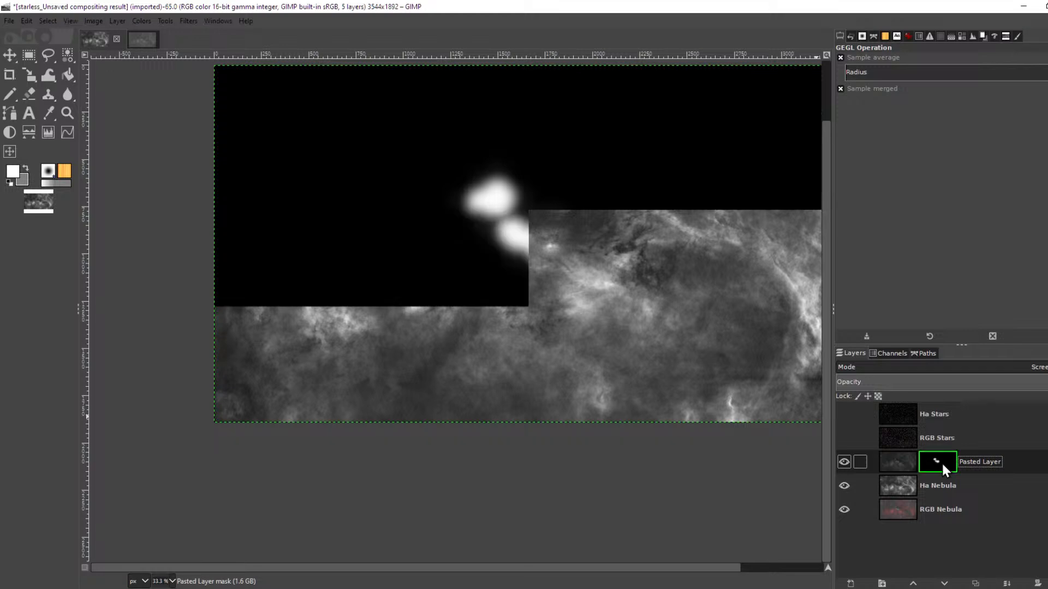
left_click(941, 462, "alt")
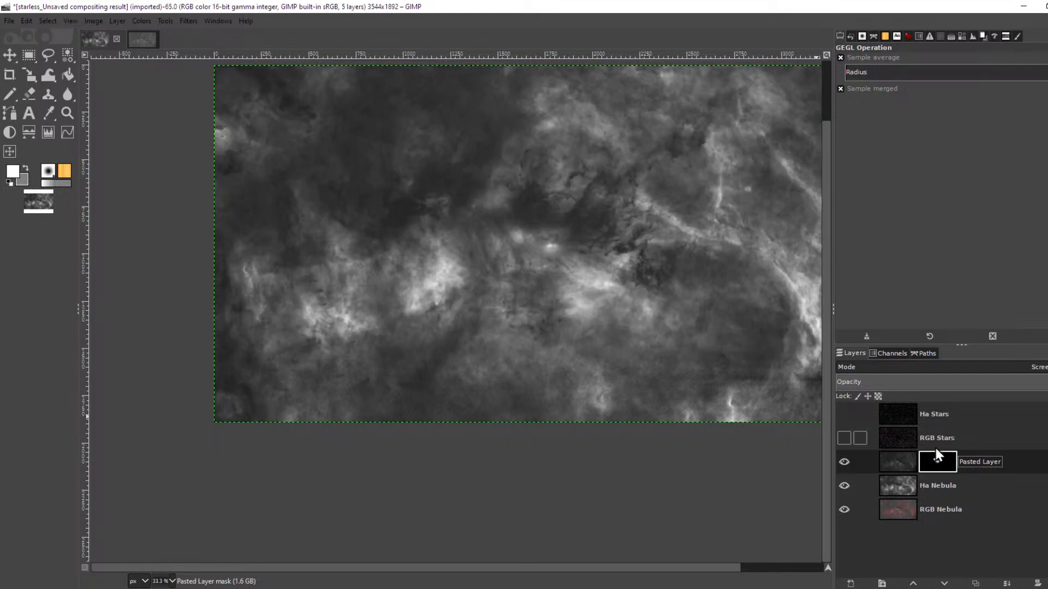
- Disable the Pasted Layer's mask to compare the background noise with and without it, and re-enable the mask
left_click(941, 461, "ctrl")
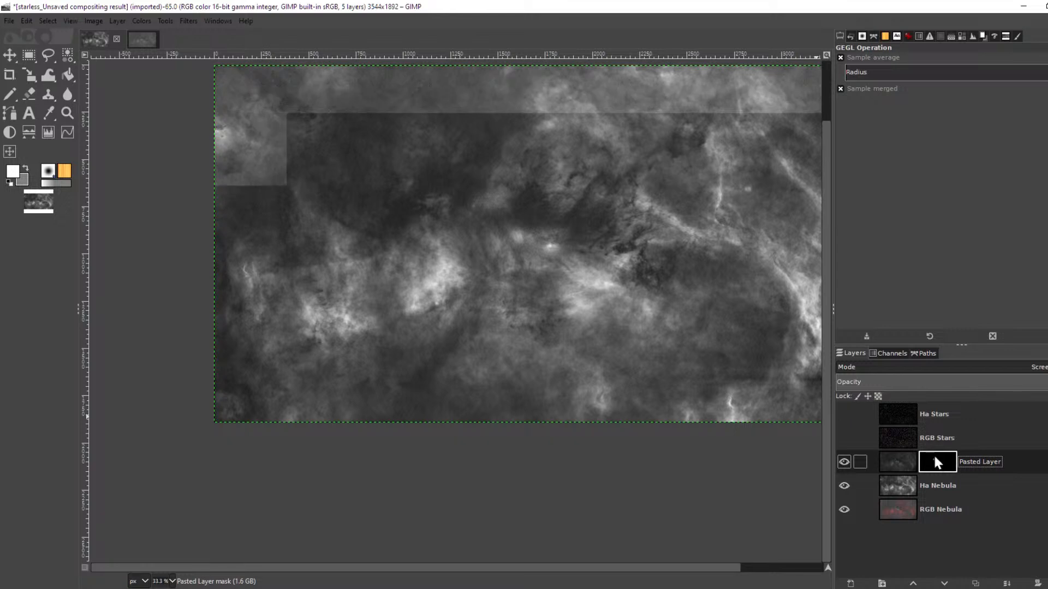
scroll(334, 125, "up", 2)
scroll(334, 125, "up", 3)
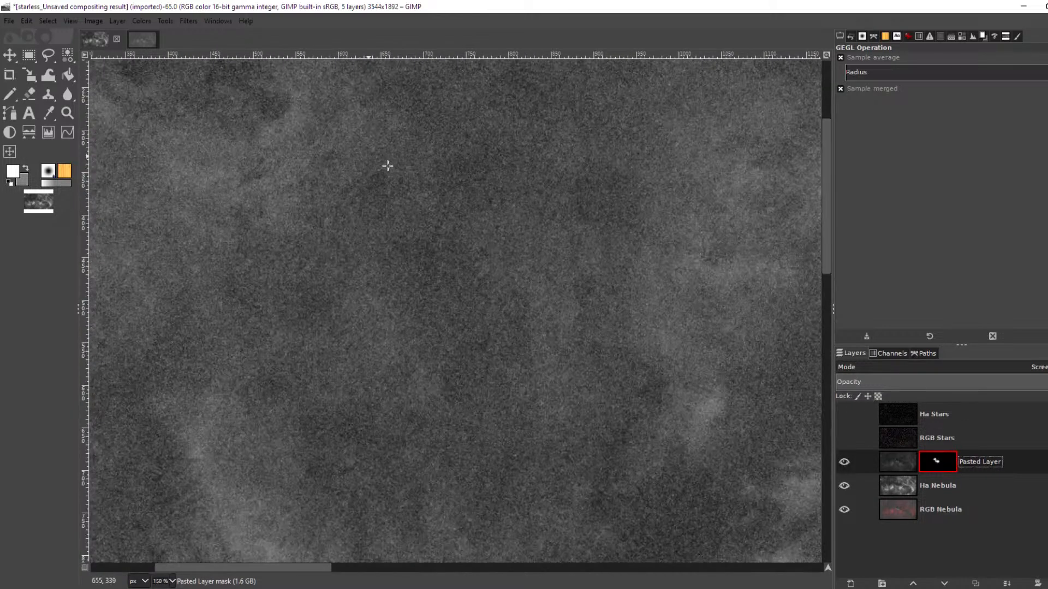
left_click(934, 462, "ctrl")
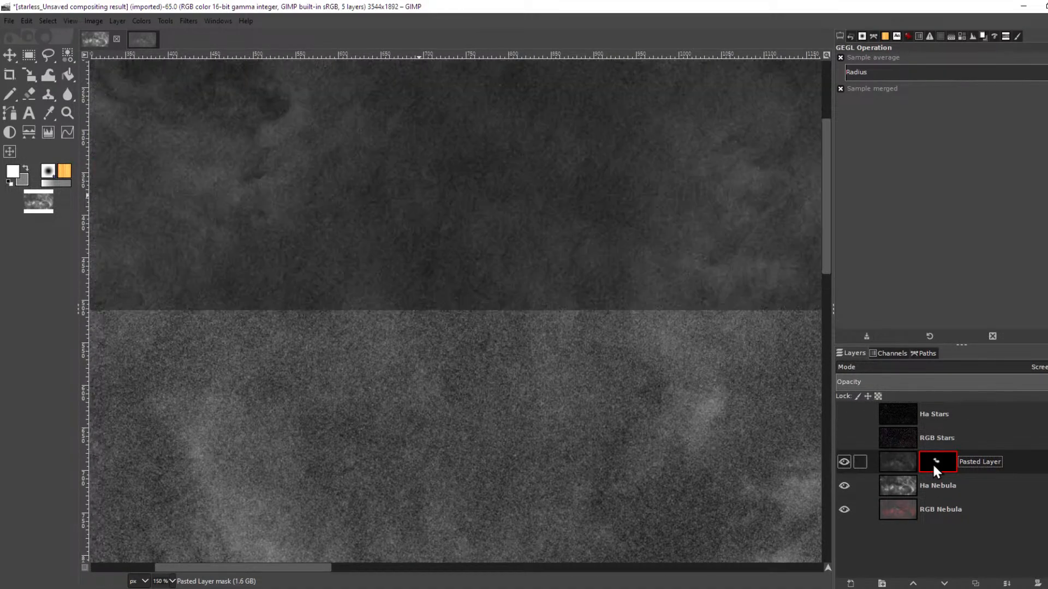
scroll(664, 339, "down", 5)
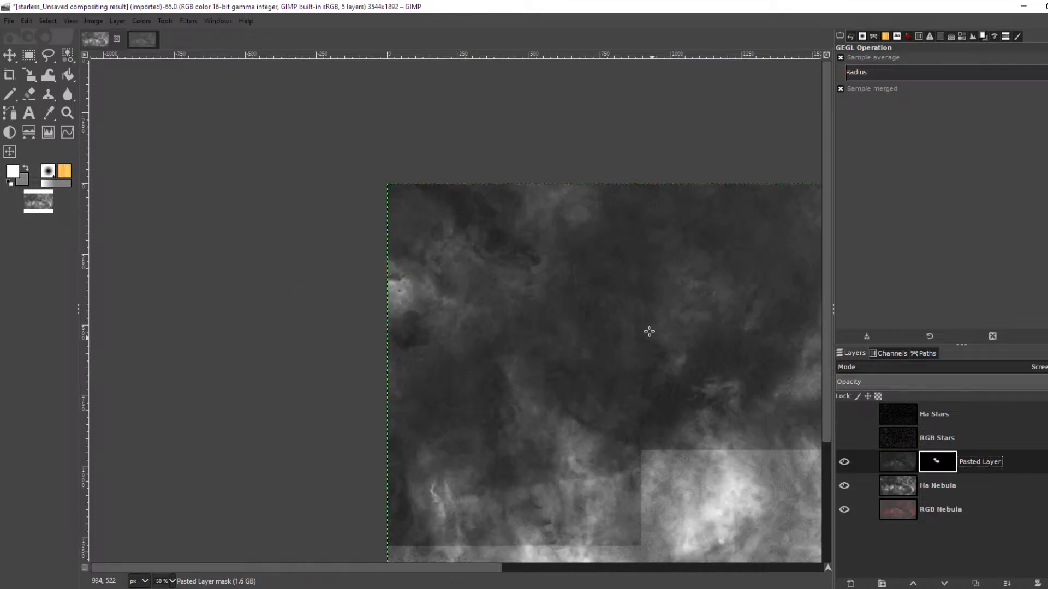
scroll(739, 437, "up", 3)
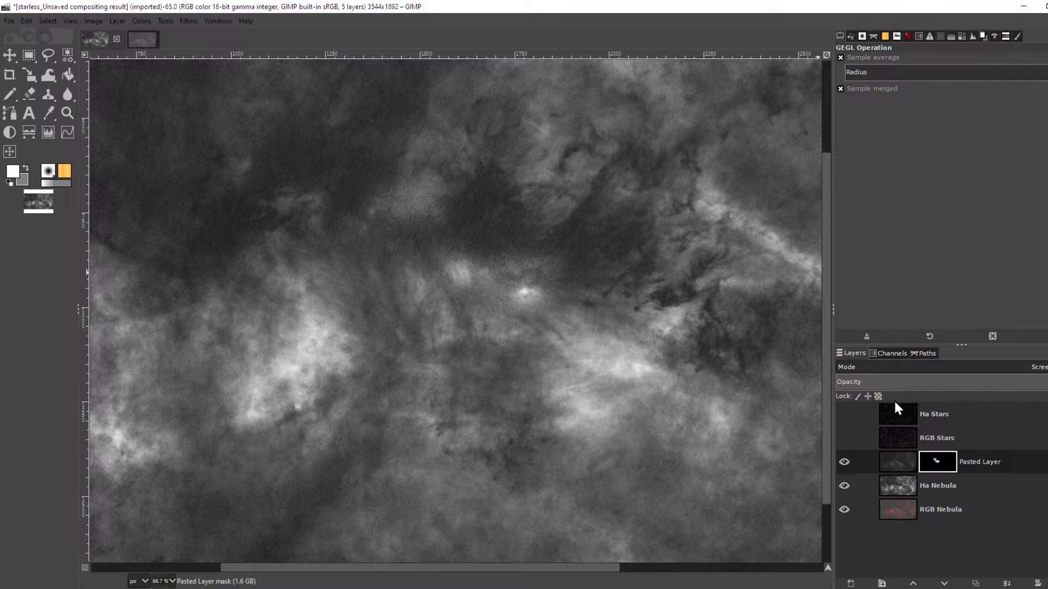
- Move the RGB Nebula layer up two places so it sits directly above the Pasted Layer
left_click(952, 510)
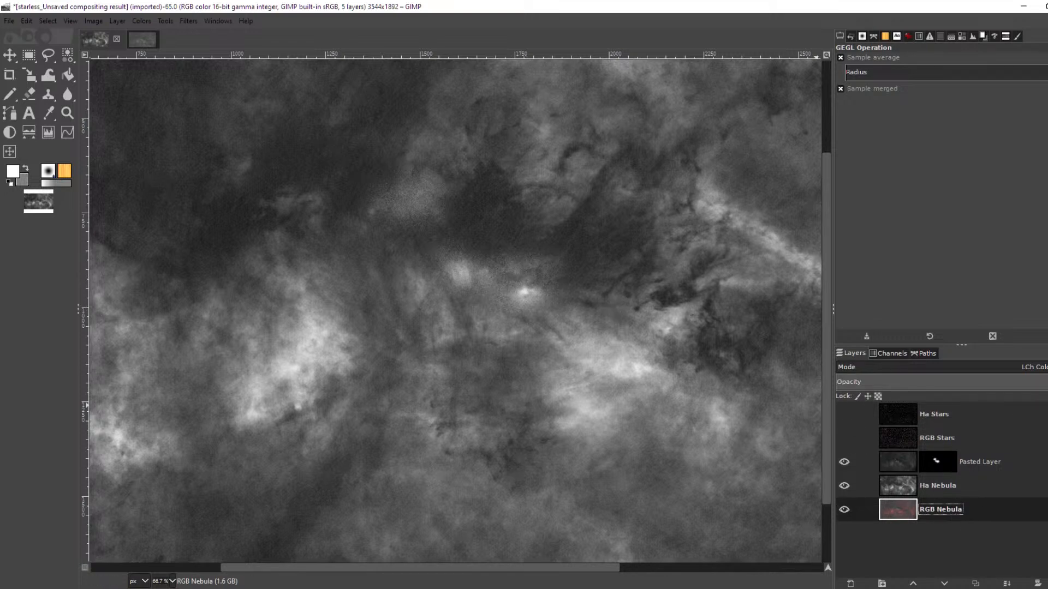
left_click(913, 584)
left_click(913, 584)
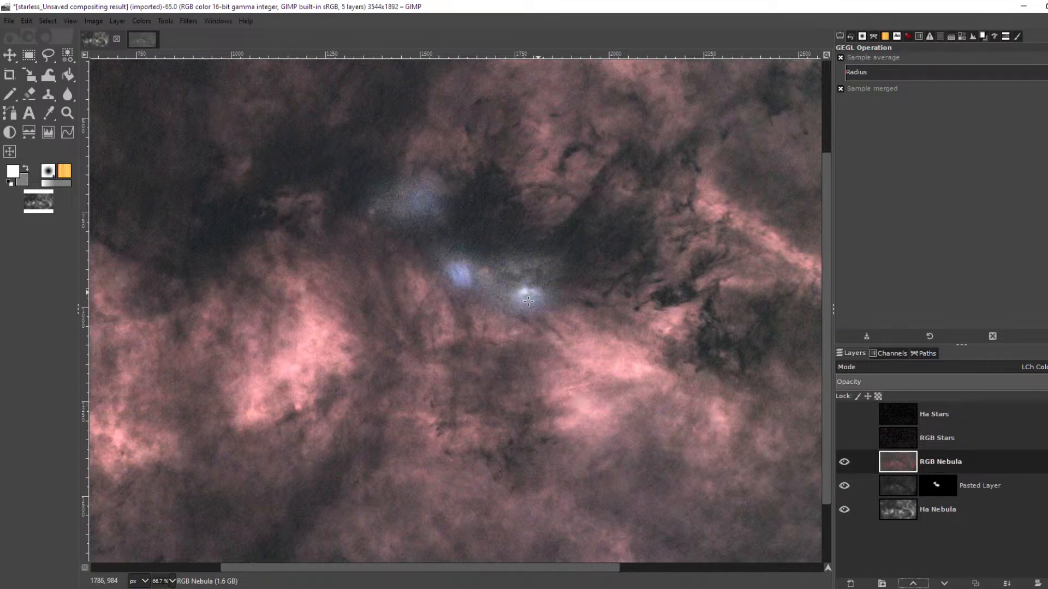
- Examine the colored composite at several magnifications, checking the blue reflection areas and the red nebula detail
scroll(528, 300, "down", 2)
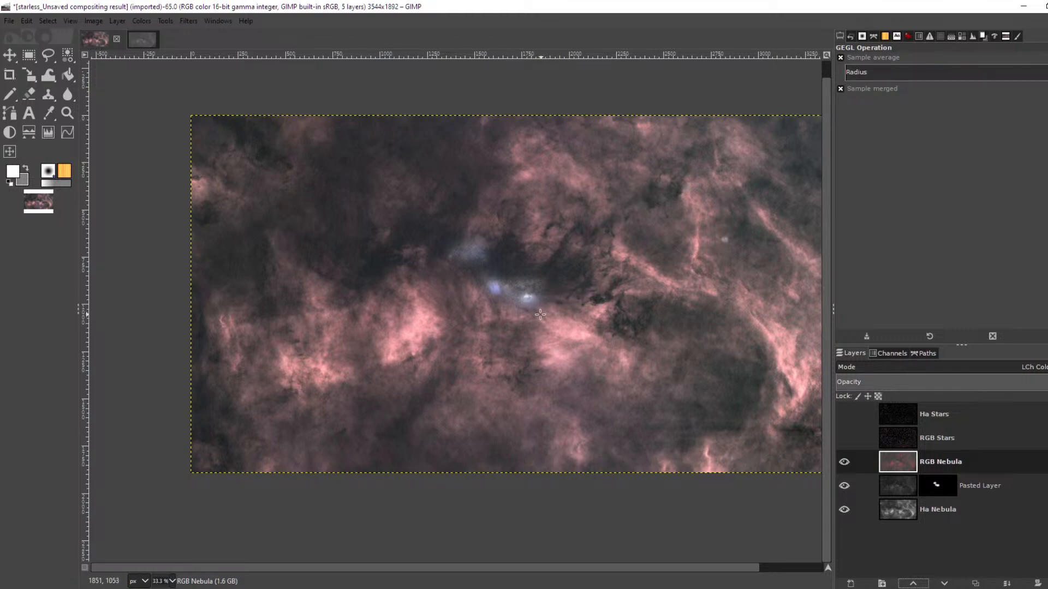
scroll(571, 338, "up", 3)
scroll(571, 338, "down", 2)
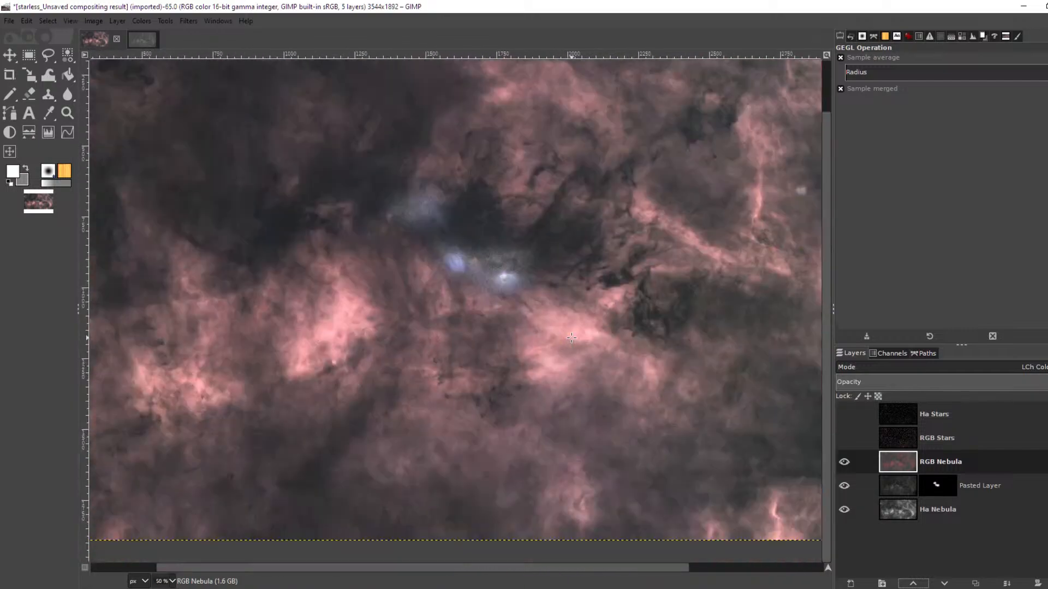
scroll(570, 337, "down", 1)
scroll(570, 337, "up", 6)
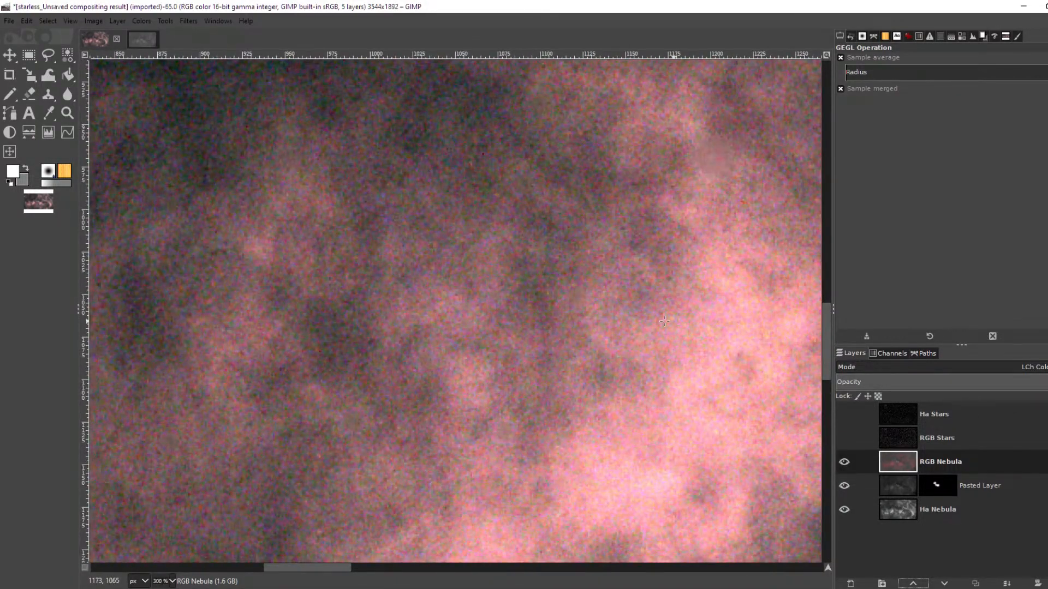
scroll(646, 302, "down", 5)
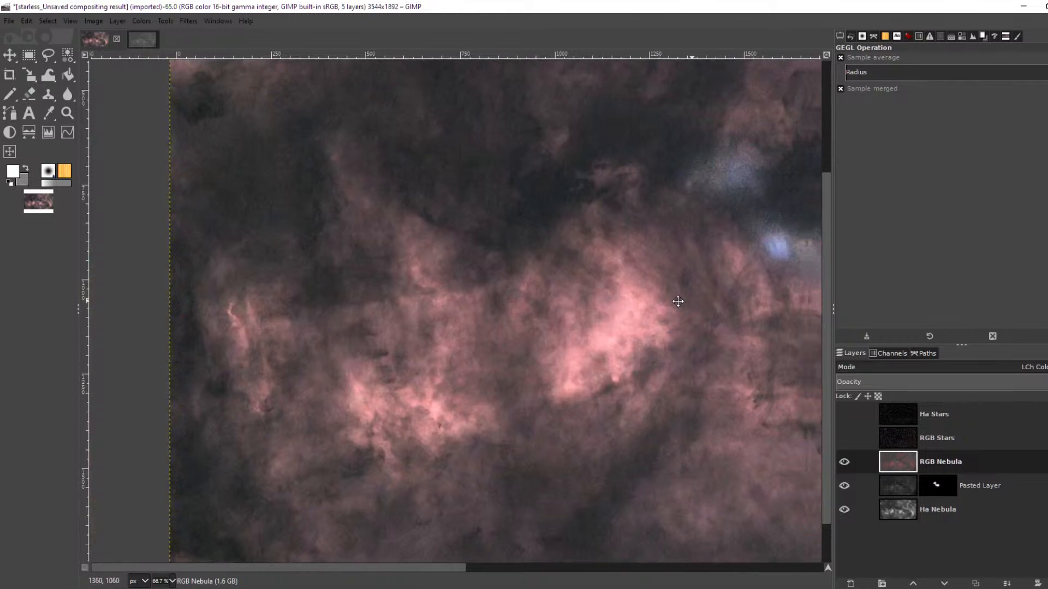
scroll(394, 315, "up", 1)
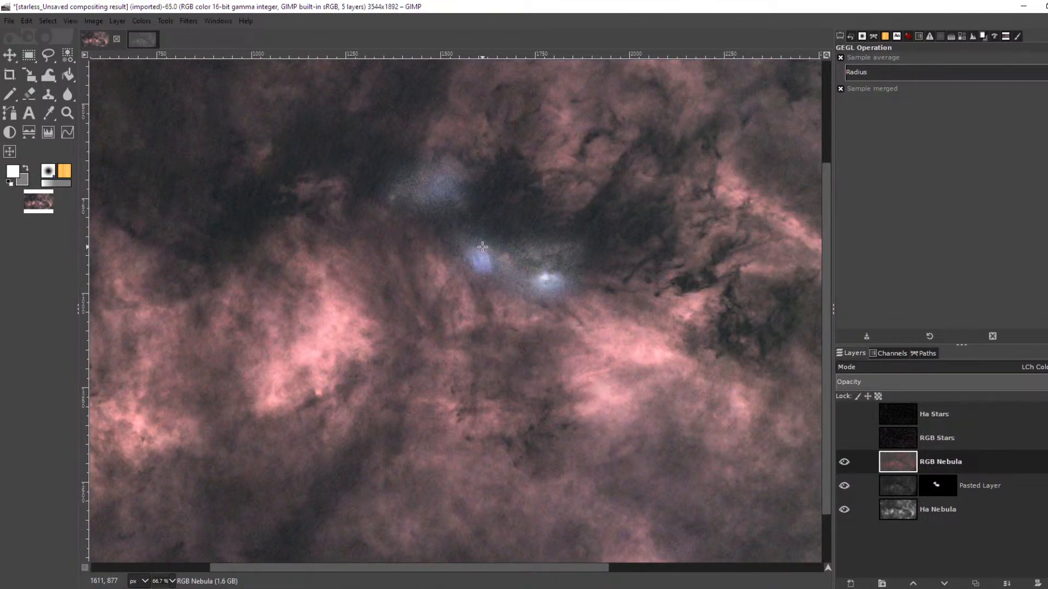
scroll(483, 250, "down", 1)
scroll(483, 250, "down", 1)
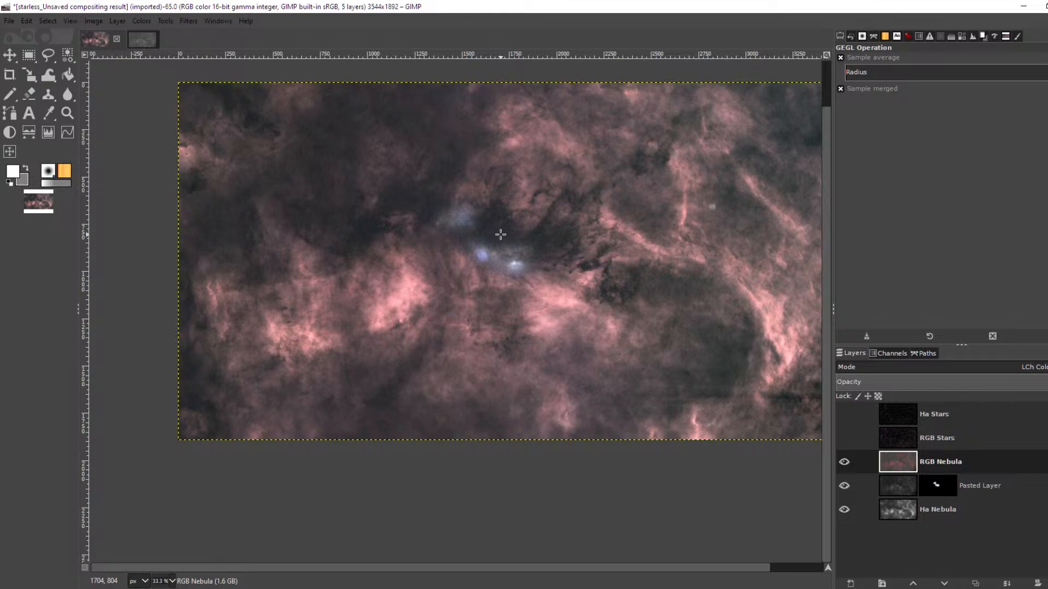
- Preview Saturation scales of 2.267 and 1.587 on the RGB Nebula layer without applying them
left_click(898, 463)
left_click(133, 21)
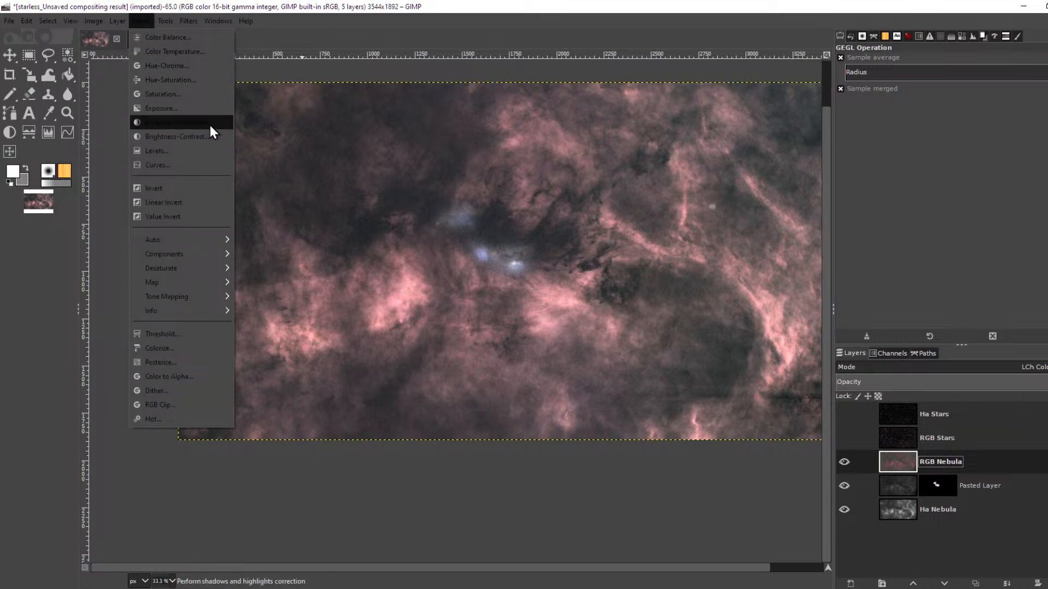
left_click(201, 95)
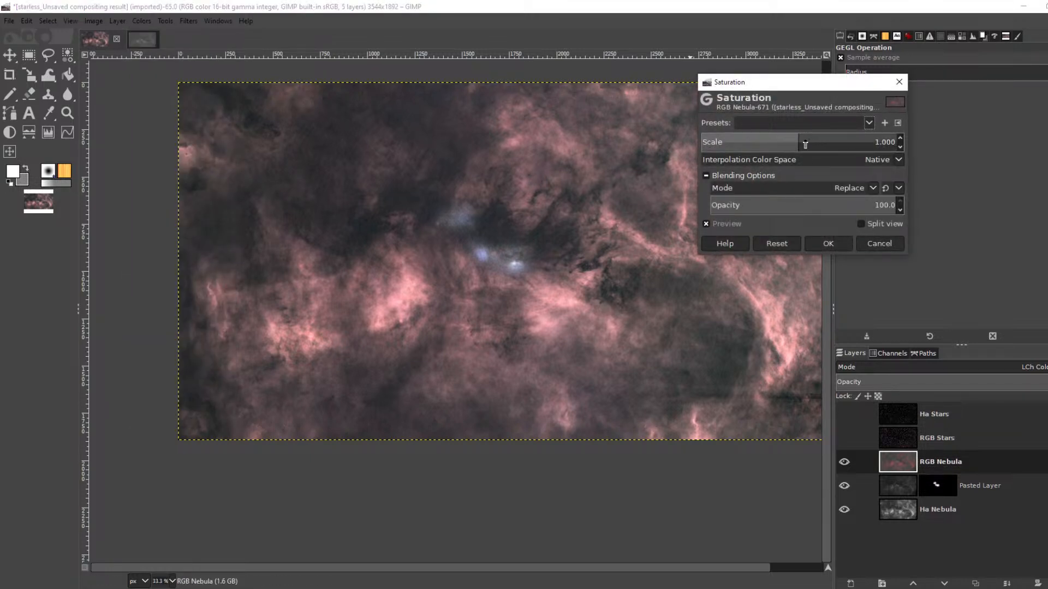
left_click_drag(797, 141, 849, 146)
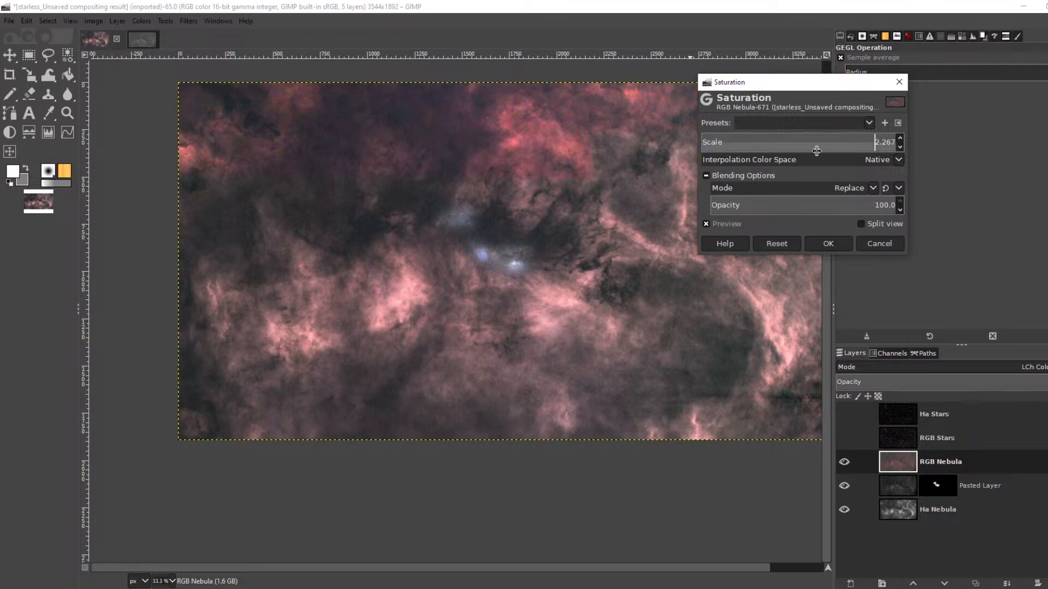
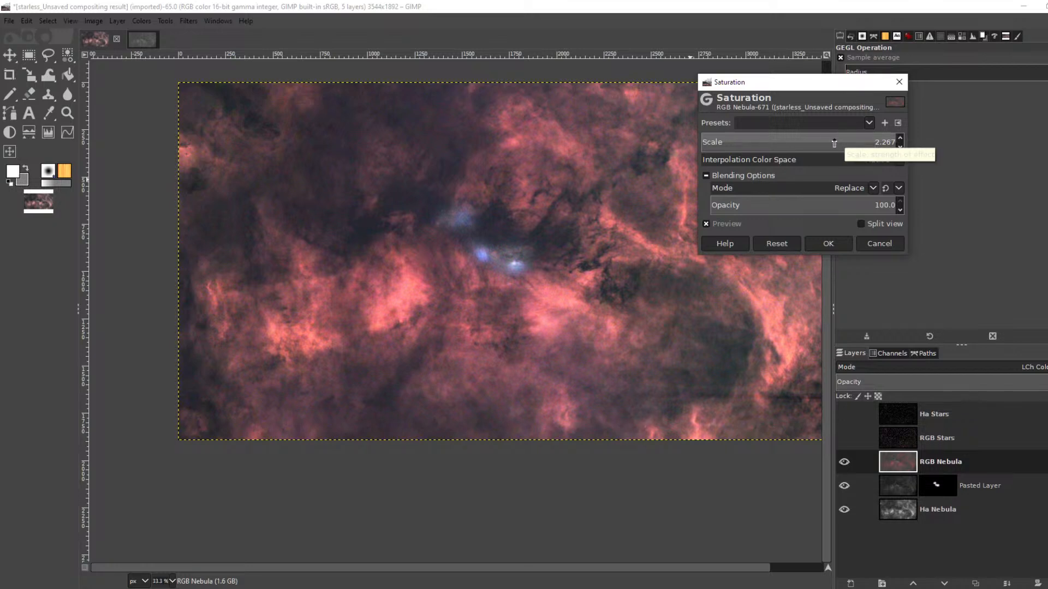
left_click(856, 141)
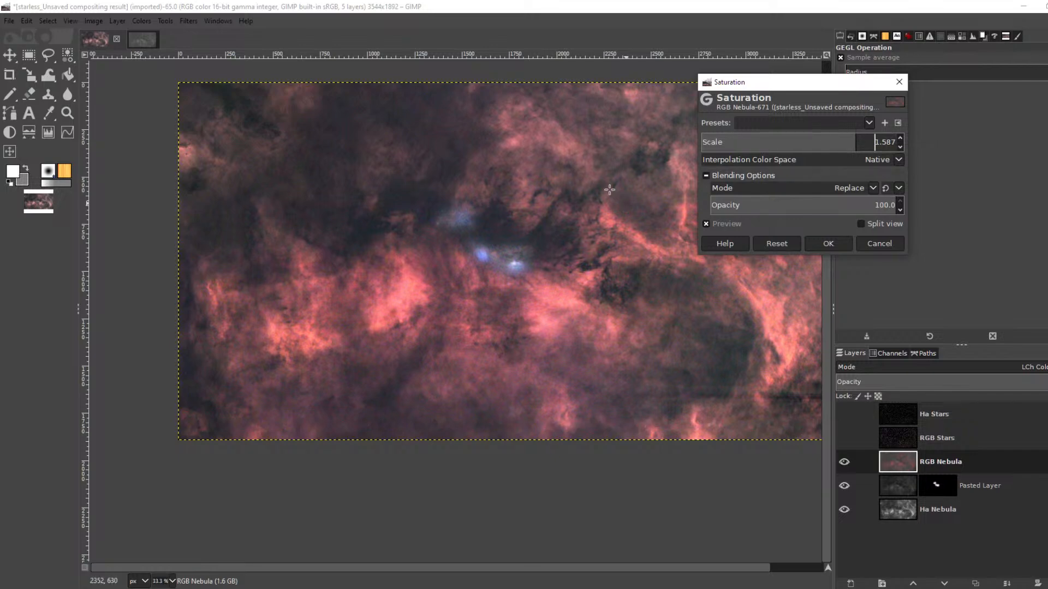
scroll(605, 189, "up", 3, "ctrl")
scroll(604, 189, "down", 1, "ctrl")
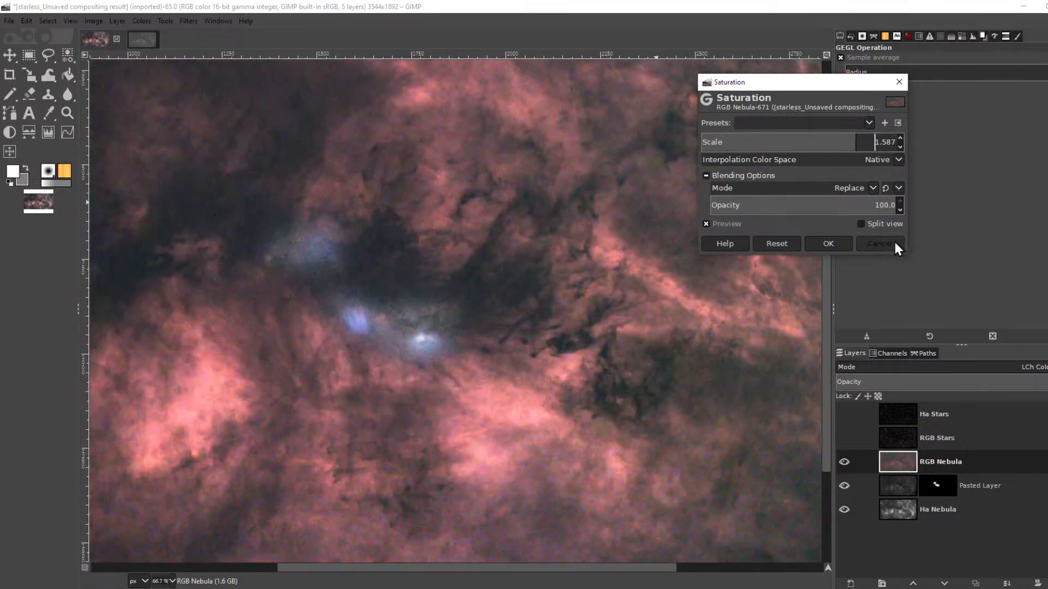
left_click(893, 241)
- Create a new layer from the visible composite and hide the RGB Nebula, Pasted Layer and Ha Nebula beneath it
right_click(933, 462)
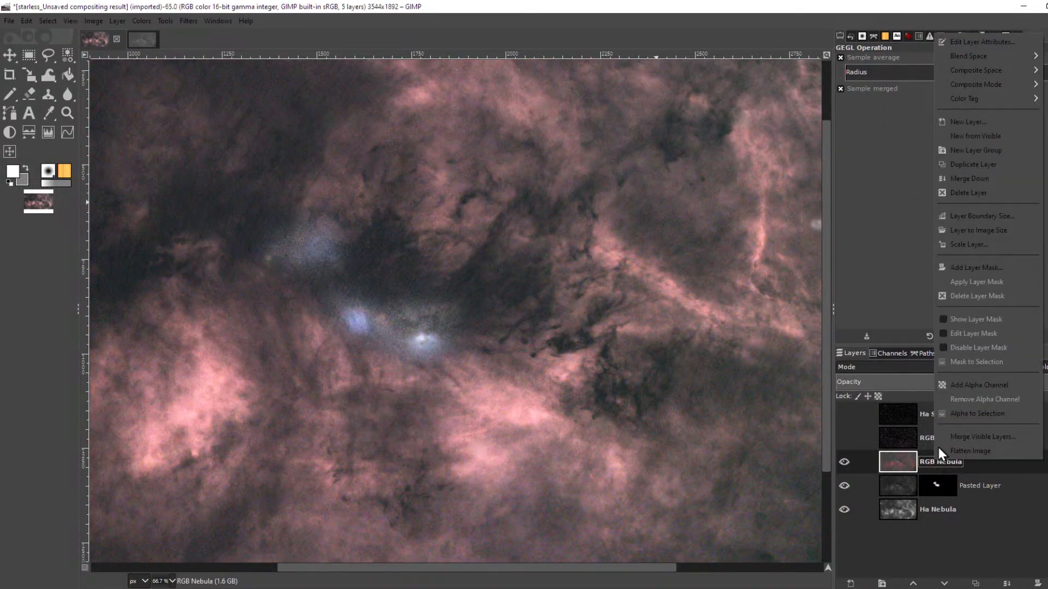
left_click(1013, 137)
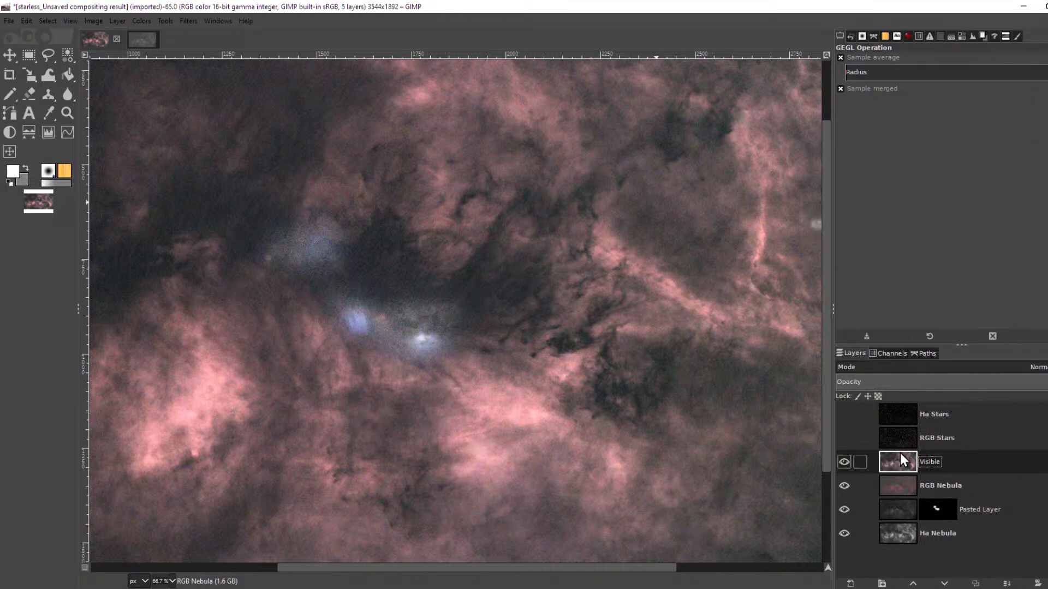
left_click(843, 536)
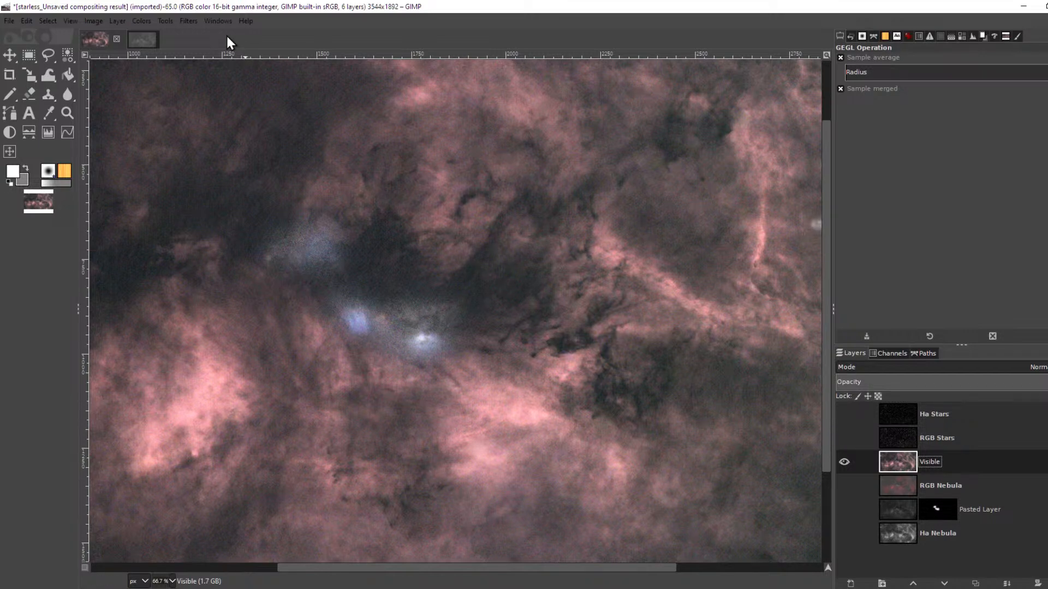
- Decompose the Visible nebula layer into separate layers using the RGB color model
left_click(144, 20)
mouse_move(202, 254)
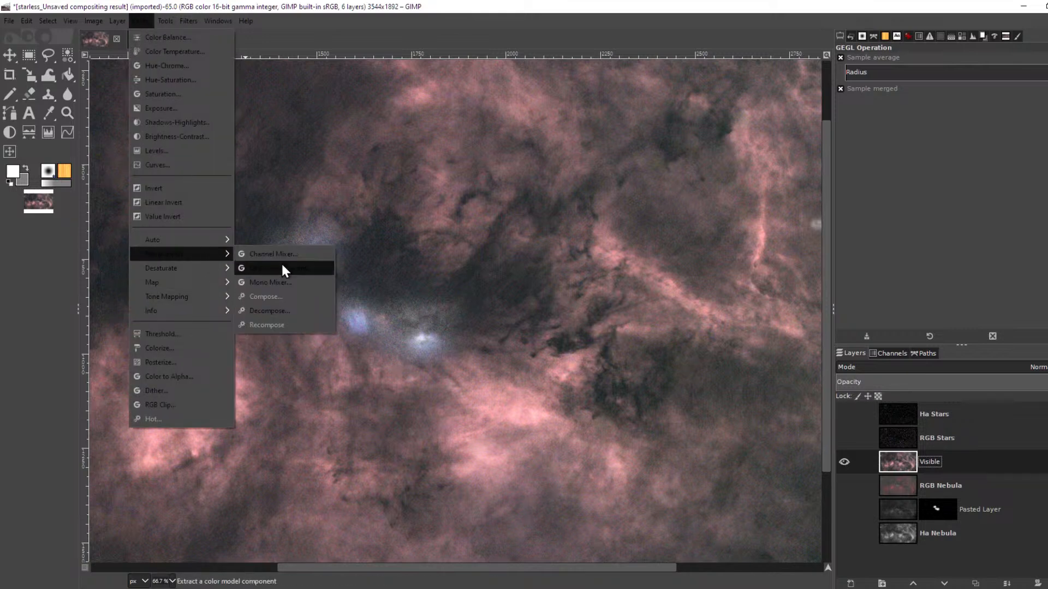
left_click(296, 312)
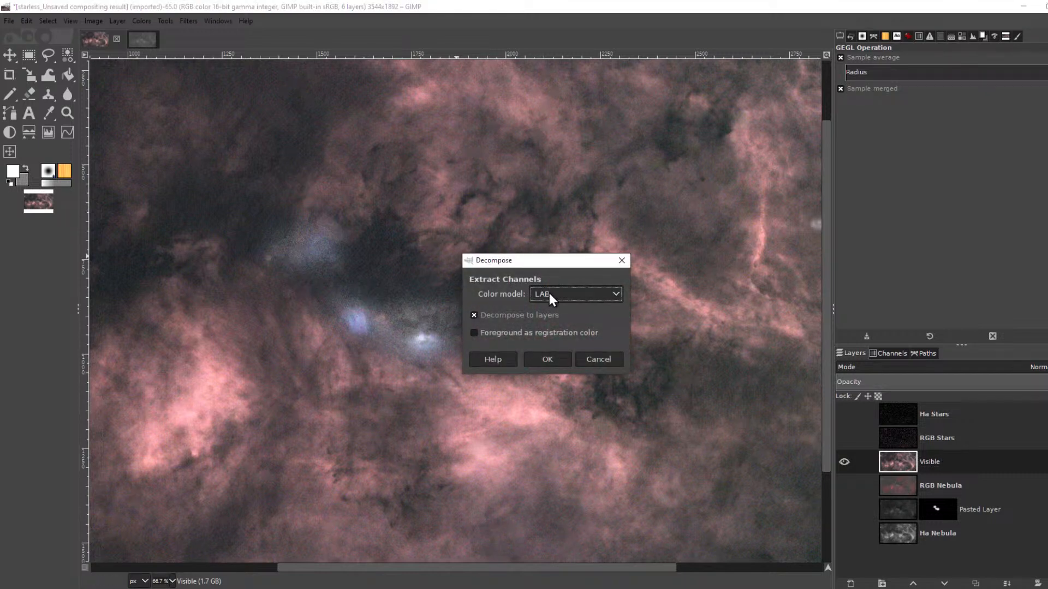
left_click(549, 293)
left_click(556, 315)
left_click(544, 359)
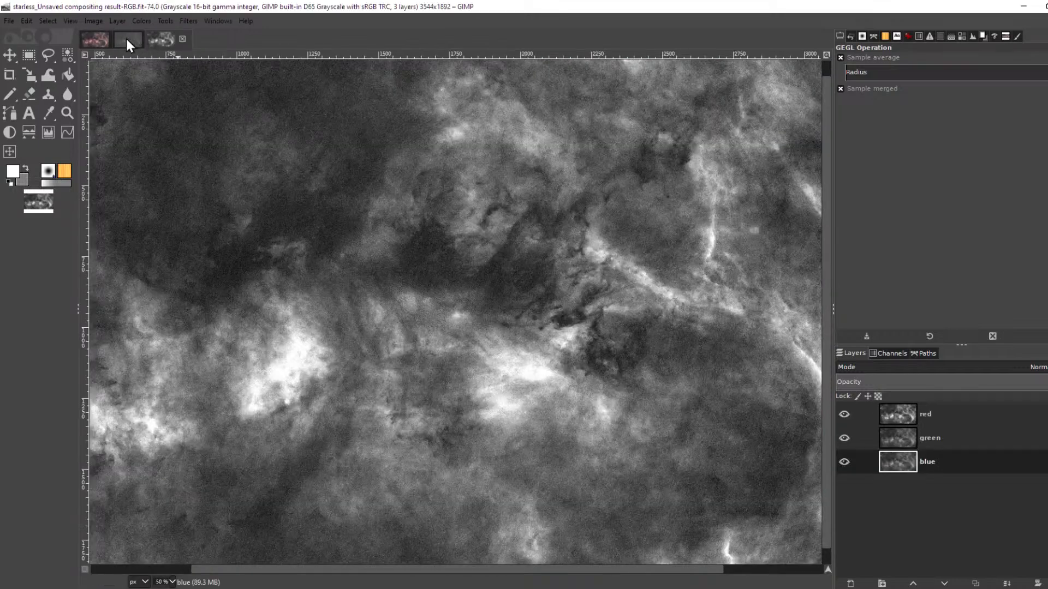
- Close the earlier LAB decomposition image and discard its changes
left_click(126, 38)
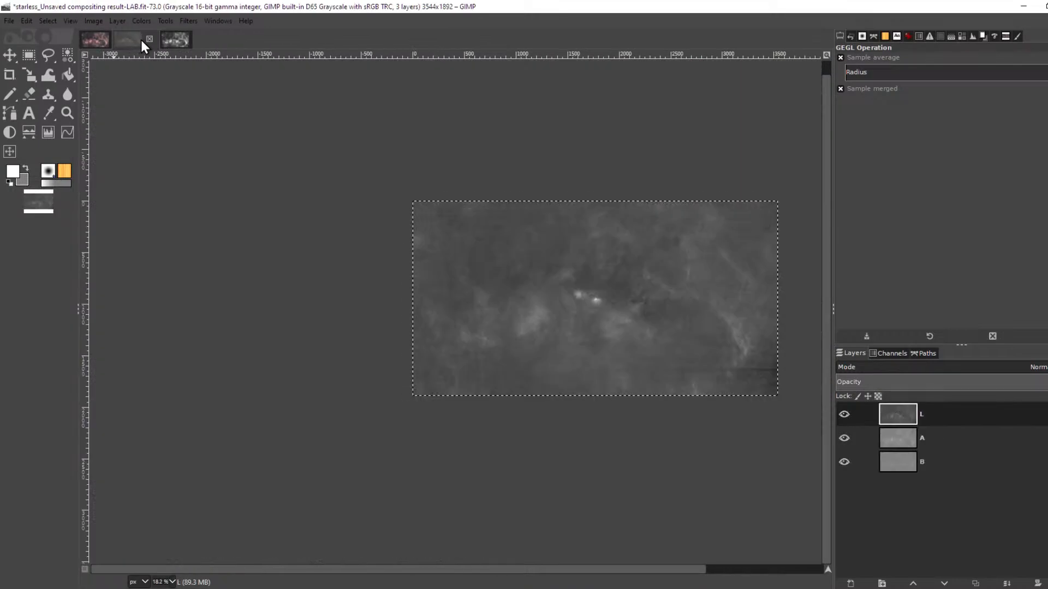
left_click(148, 39)
left_click(556, 355)
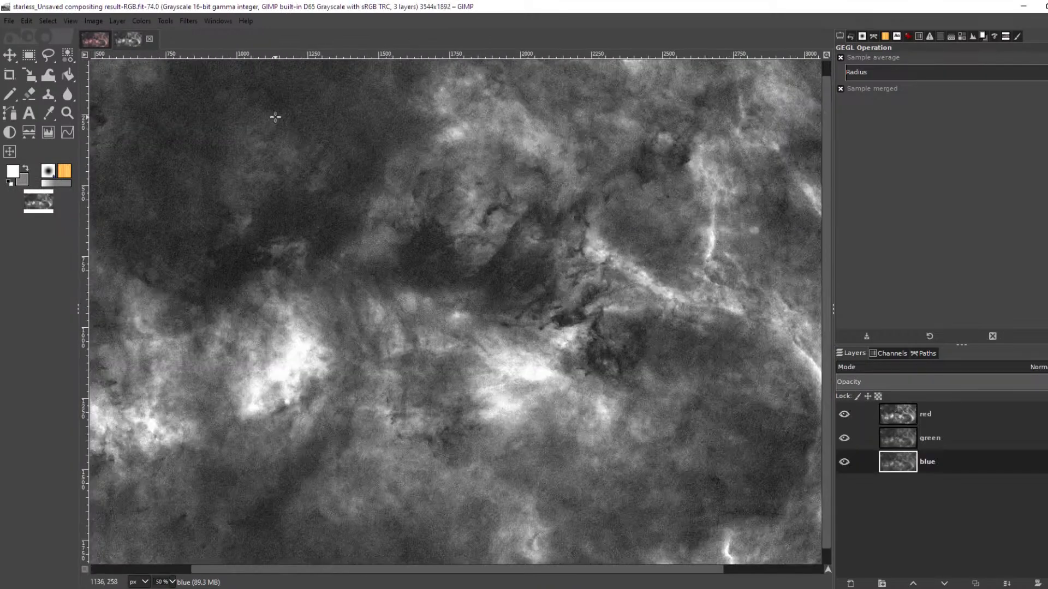
- Return to the color composite, select and show the Ha Nebula layer, and hide the Visible layer
left_click(91, 40)
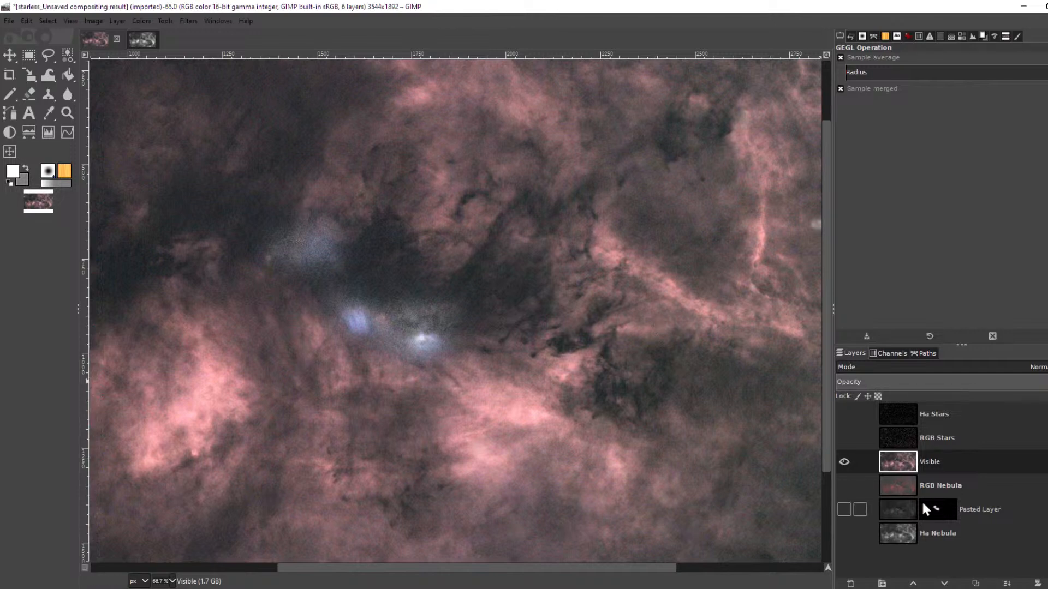
left_click(903, 534)
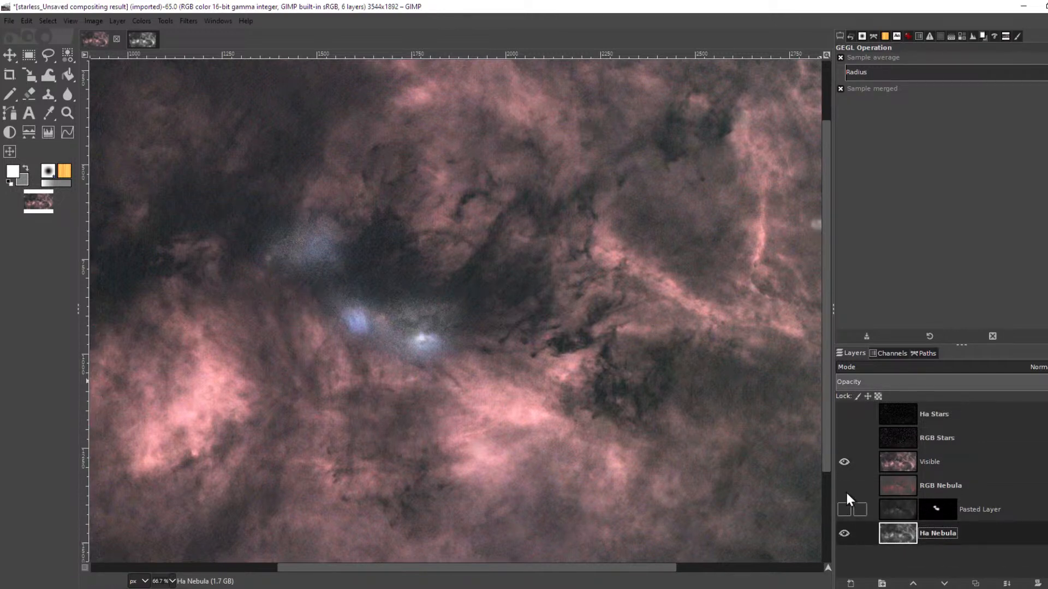
left_click(843, 462)
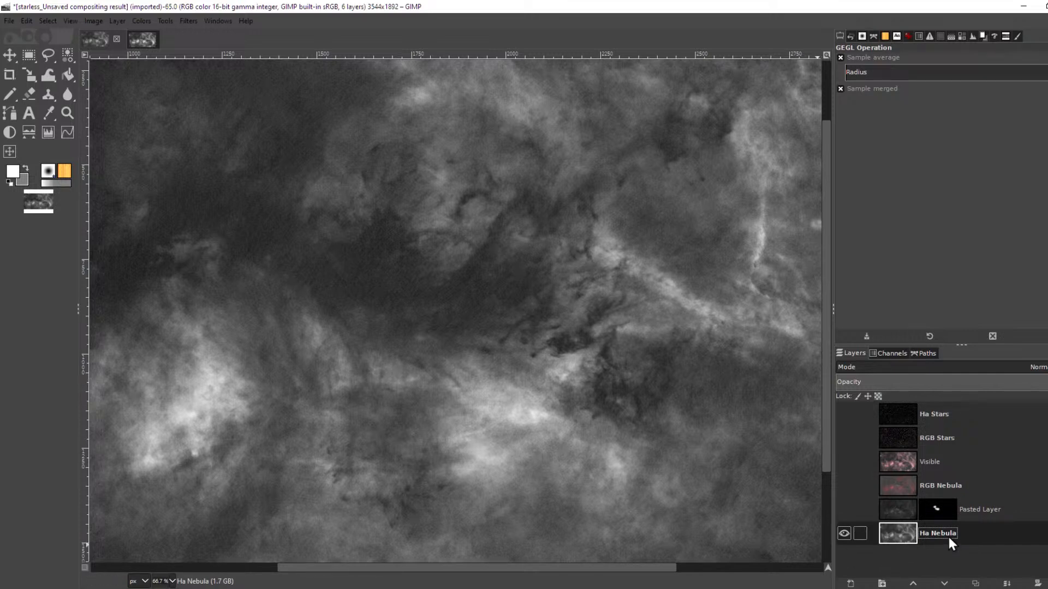
- Examine the red channel layer in the RGB decomposition, toggling the visibility of the red, green and blue layers
left_click(133, 39)
left_click(936, 414)
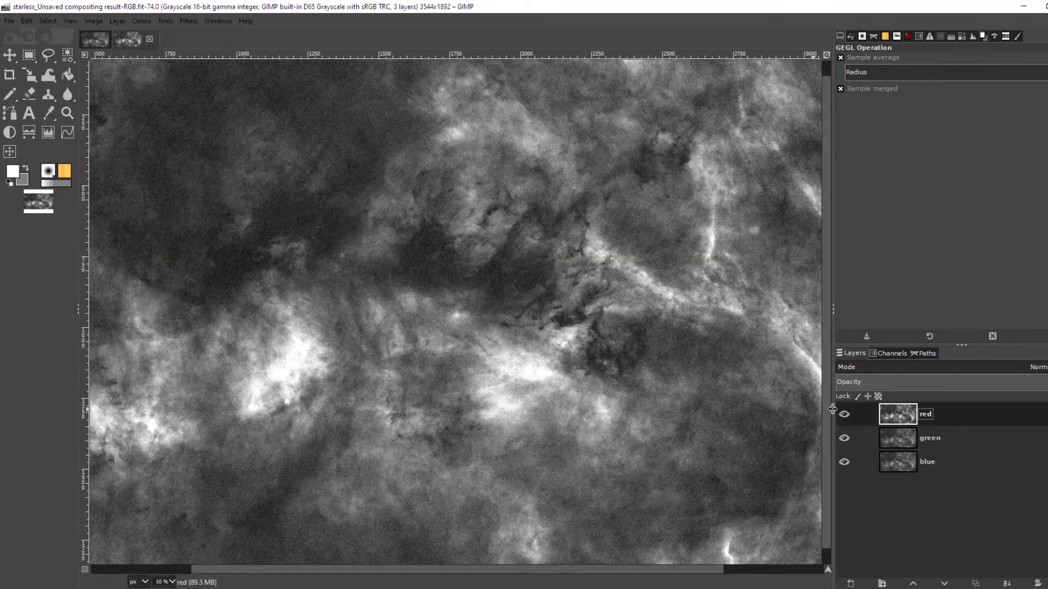
scroll(627, 376, "down", 3)
scroll(628, 377, "up", 3)
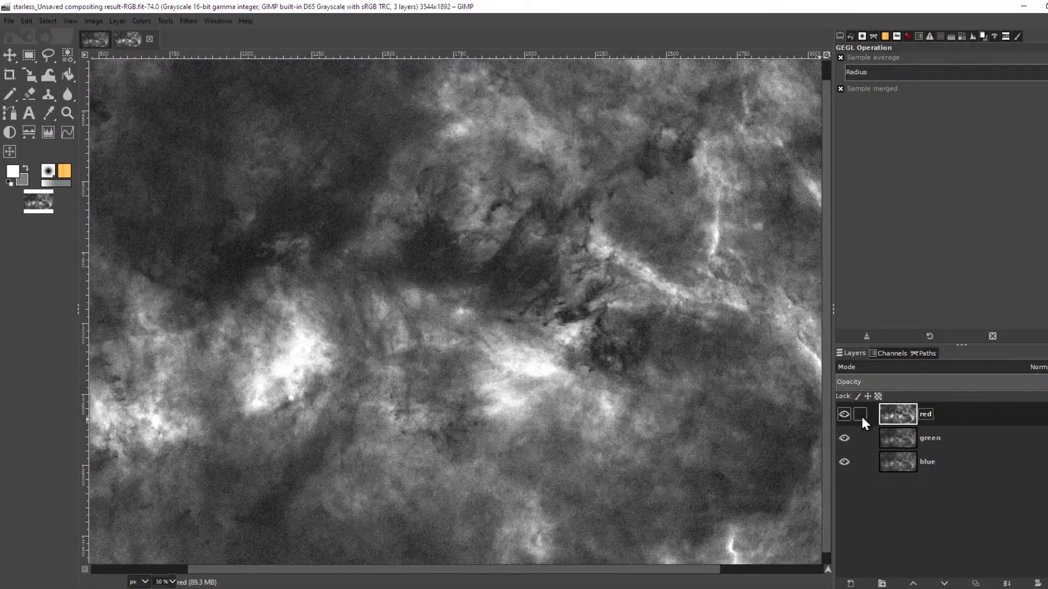
left_click(847, 413)
left_click(846, 431)
left_click(844, 455)
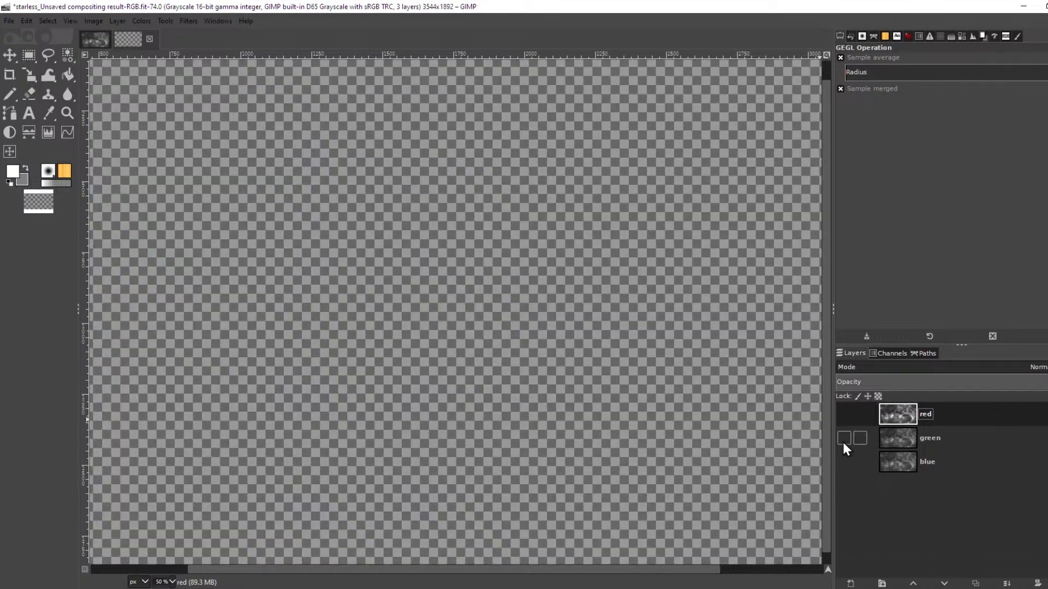
left_click(844, 414)
left_click(843, 437)
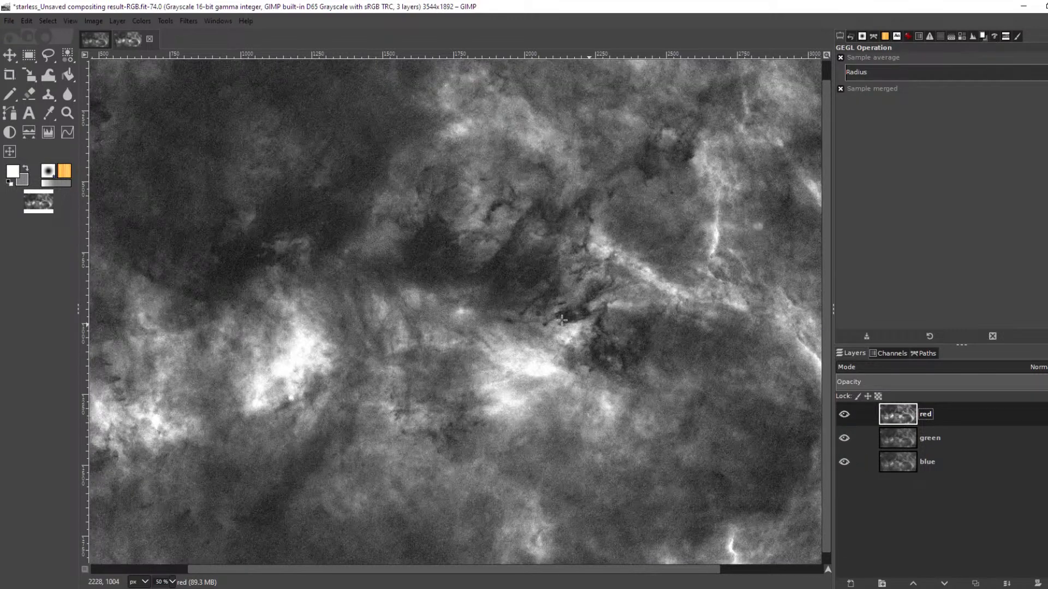
- Show the Visible layer again in the color composite and make it the active layer
left_click(90, 39)
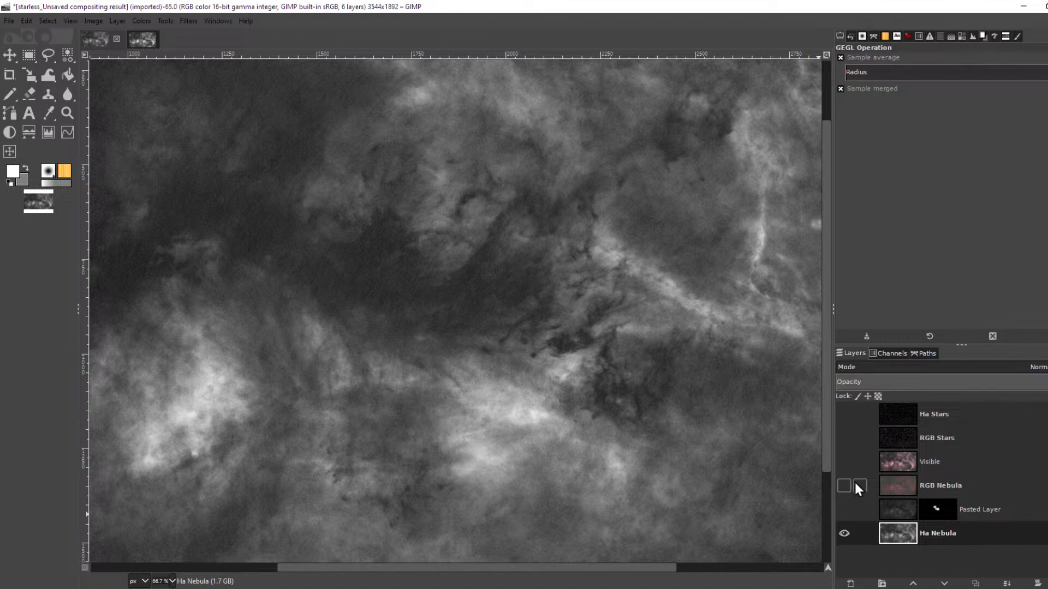
left_click(846, 461)
left_click(955, 464)
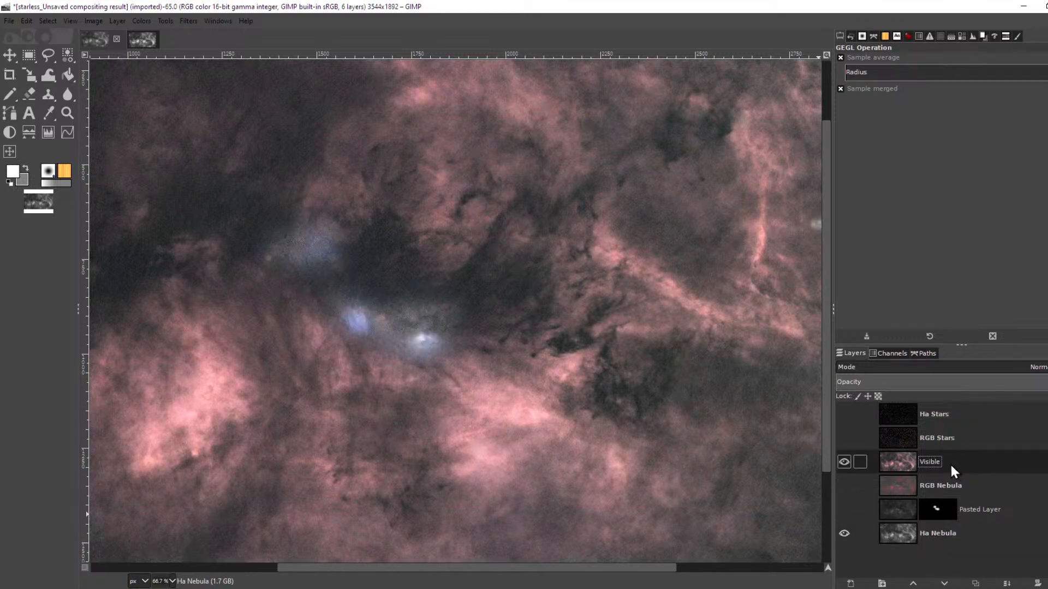
- Paste the copied Ha Nebula into the RGB decomposition as a new layer above the red layer
left_click(140, 41)
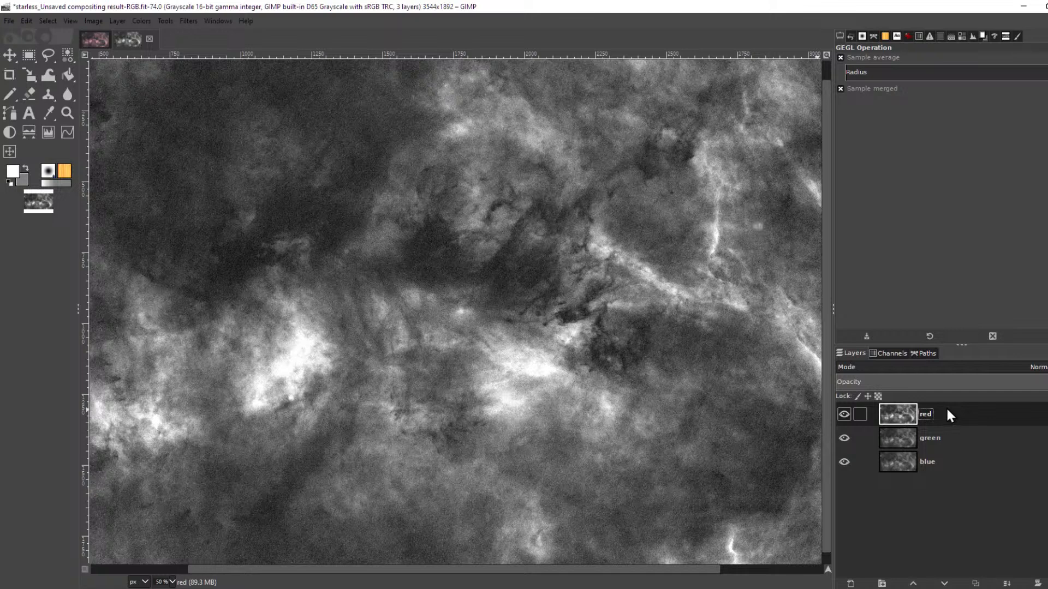
key("ctrl+v")
right_click(972, 408)
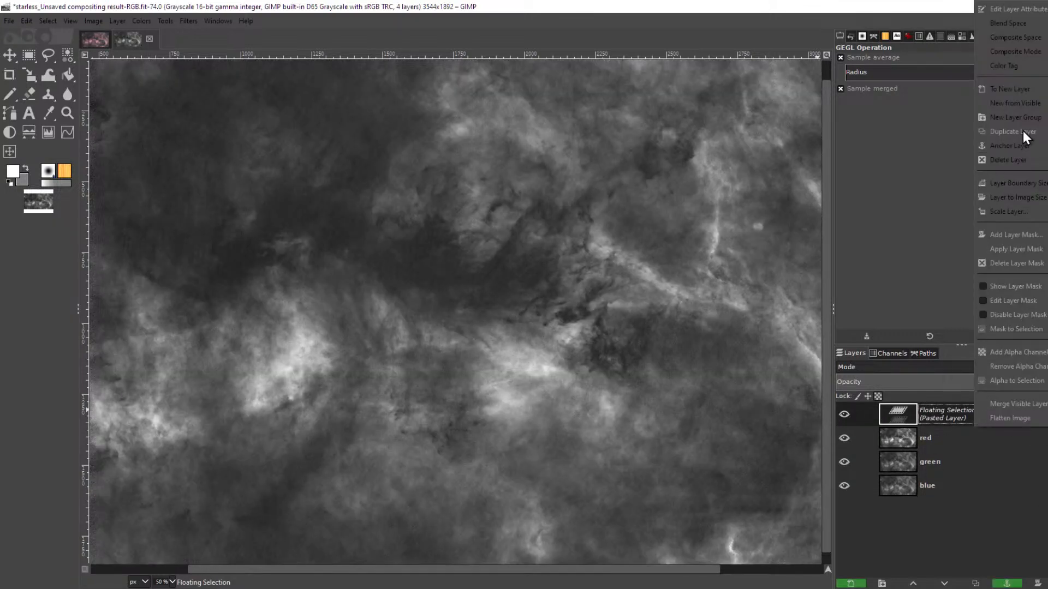
left_click(1036, 91)
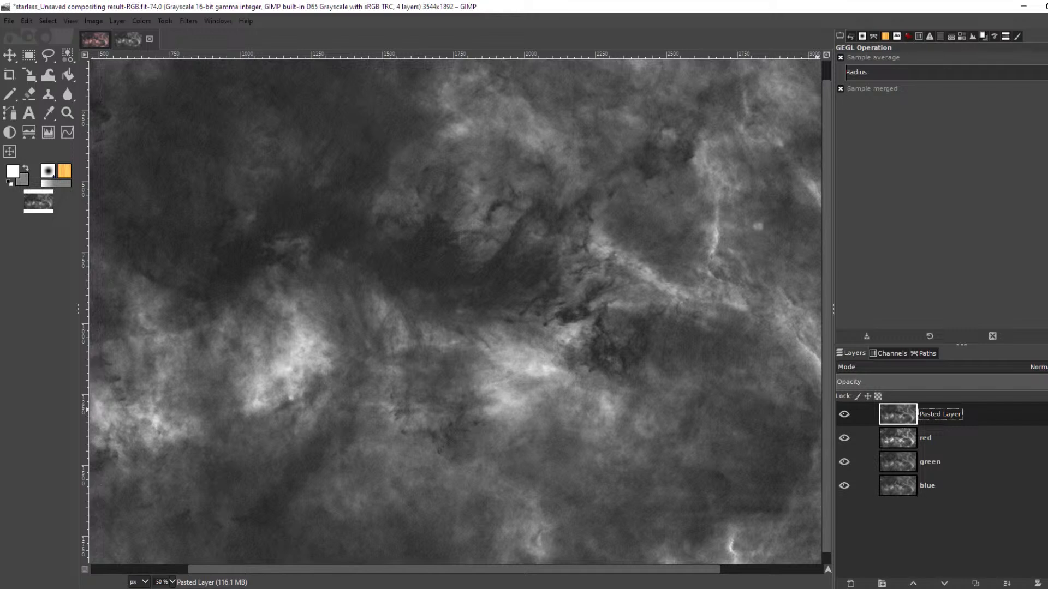
- Set the Pasted Layer to Screen mode and hide the green and blue layers, leaving red visible beneath it
left_click(939, 367)
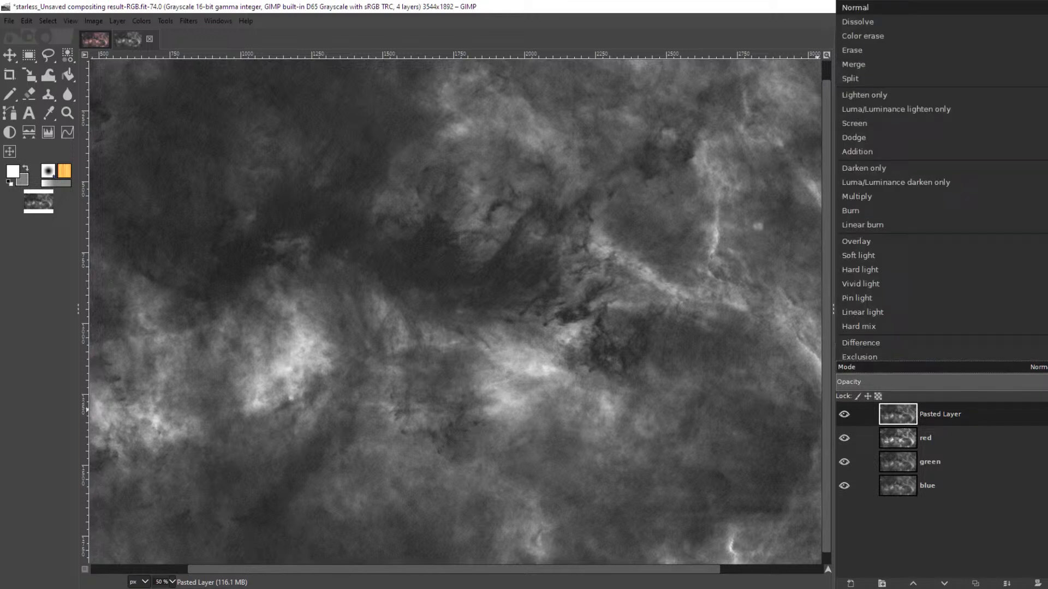
left_click(888, 124)
left_click(844, 438)
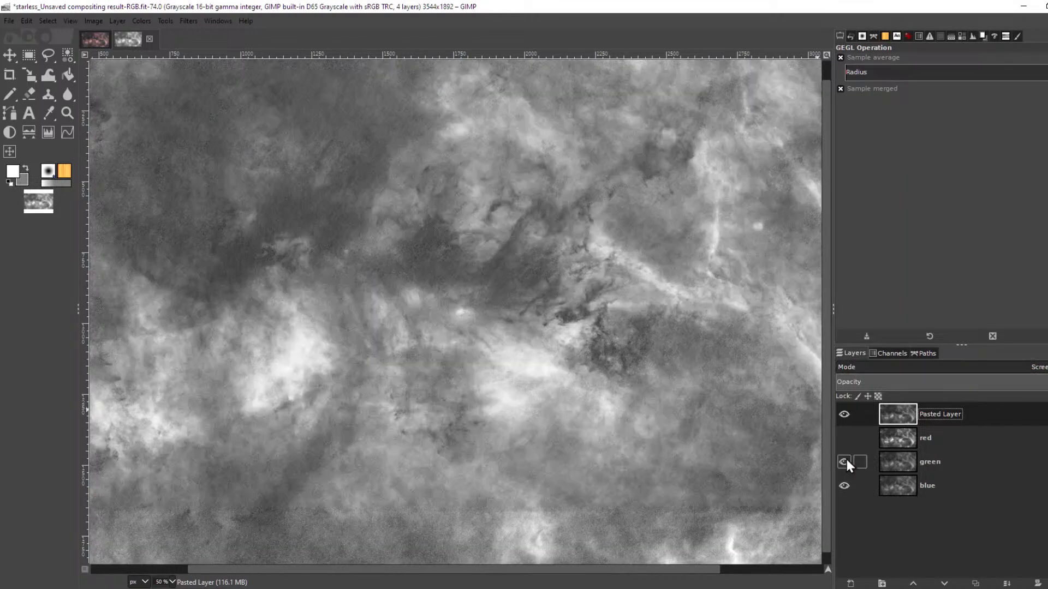
left_click(844, 462)
left_click(844, 486)
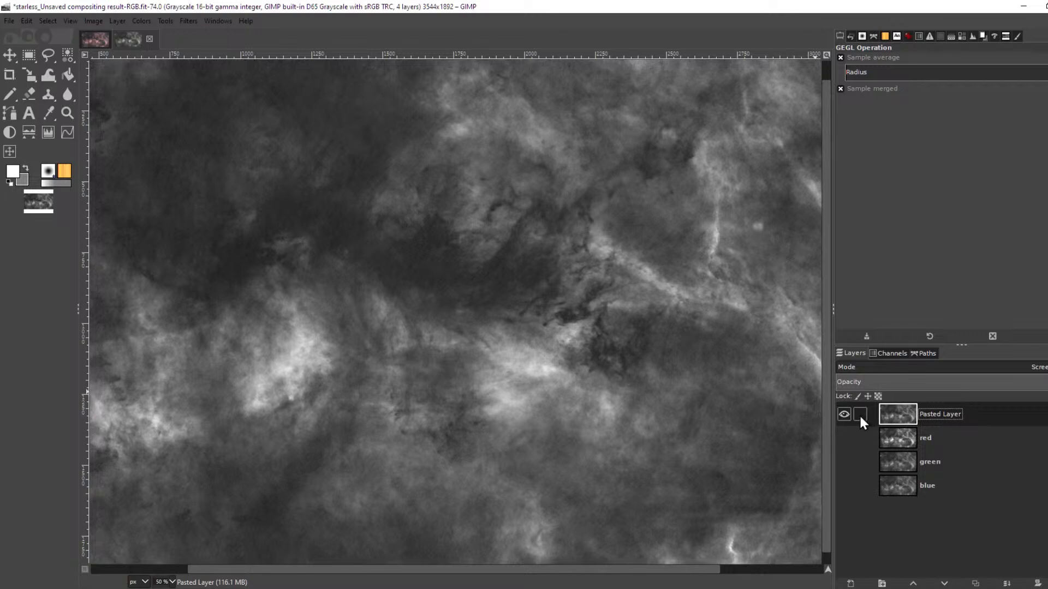
left_click(859, 436)
left_click(845, 438)
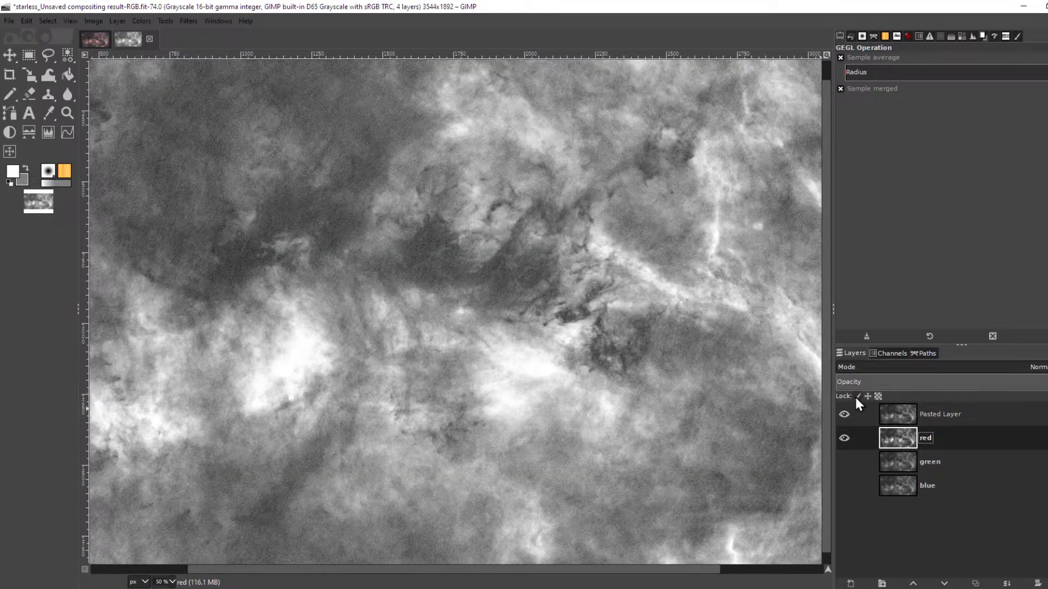
- Lower the Pasted Layer's opacity and merge it down into the red channel layer
scroll(618, 367, "down", 2)
scroll(618, 367, "up", 2)
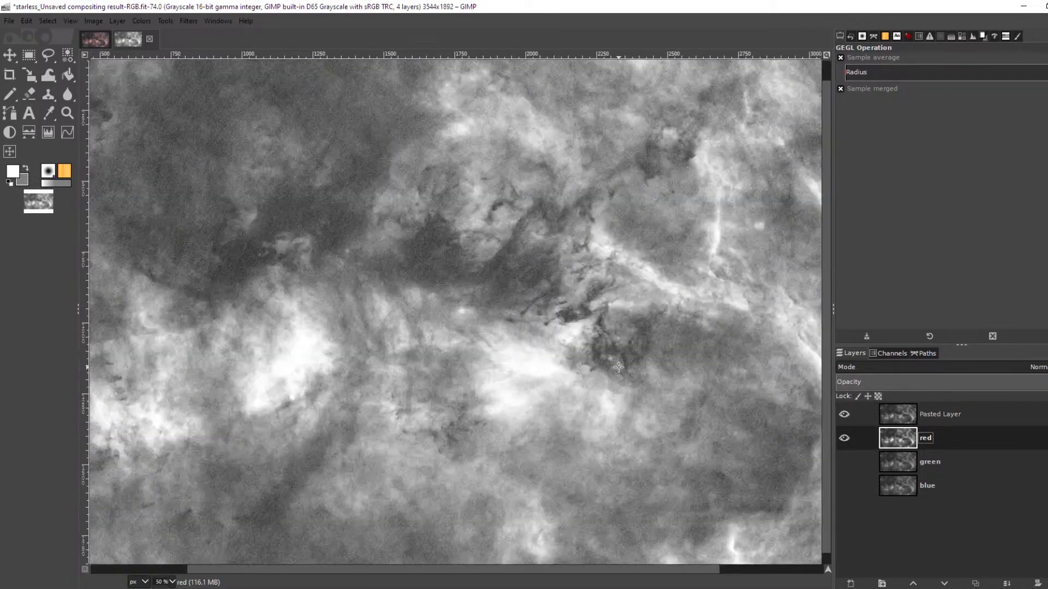
scroll(619, 367, "down", 1)
left_click(930, 417)
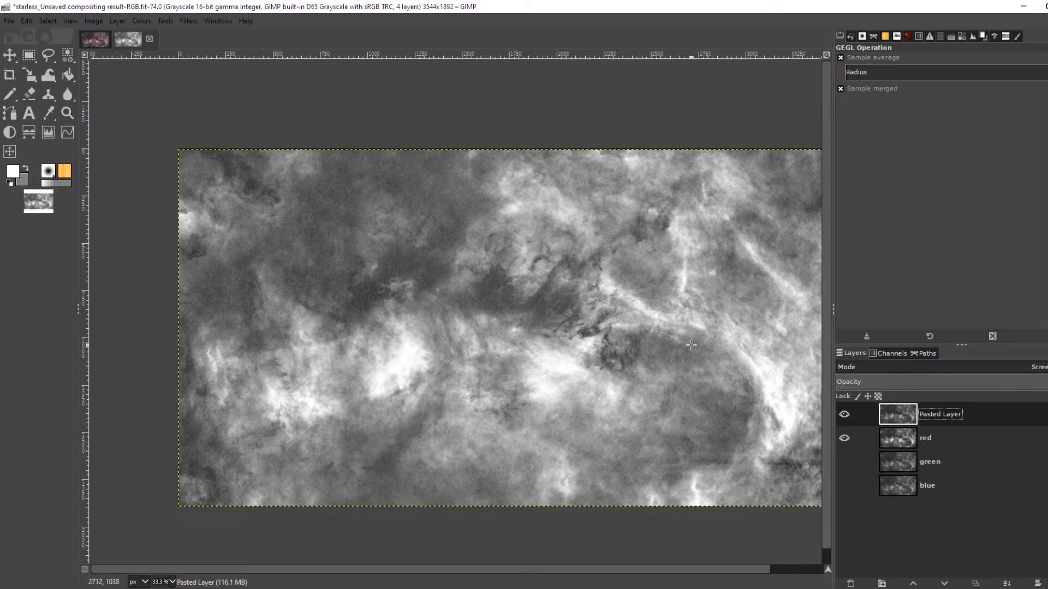
left_click(1043, 379)
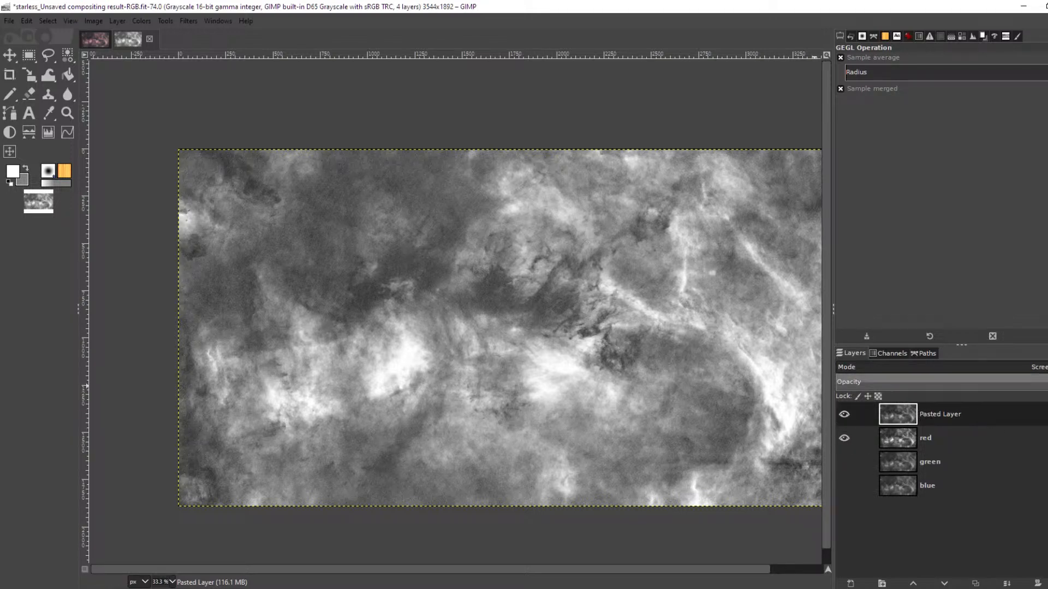
left_click_drag(1044, 380, 997, 378)
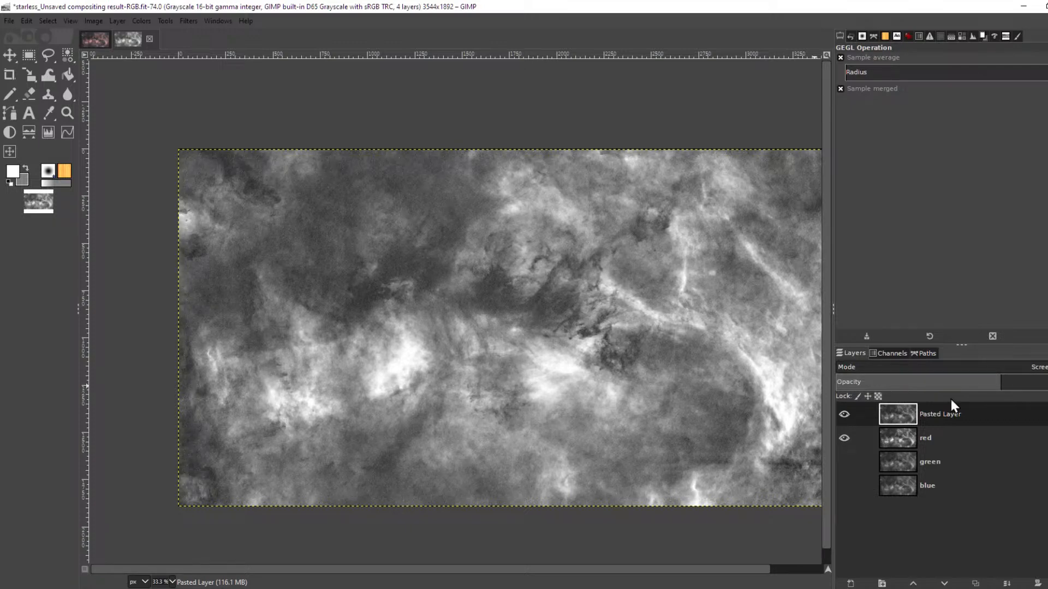
right_click(954, 414)
left_click(1018, 145)
- Show the green and blue layers again and compare the merged red layer against the green one
left_click(844, 462)
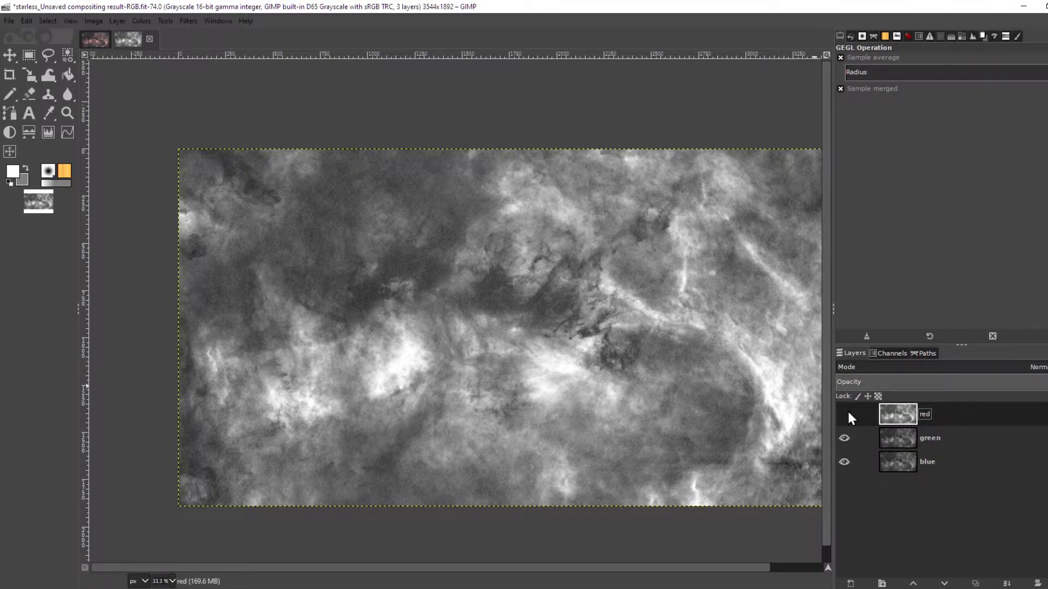
left_click(844, 414)
left_click(844, 438)
left_click(845, 438)
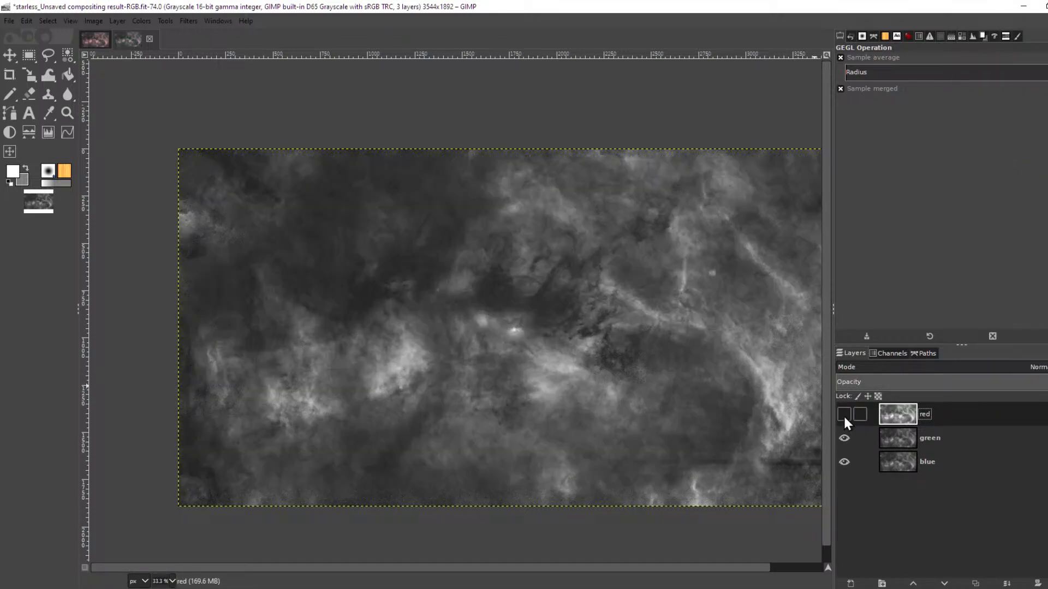
left_click(845, 415)
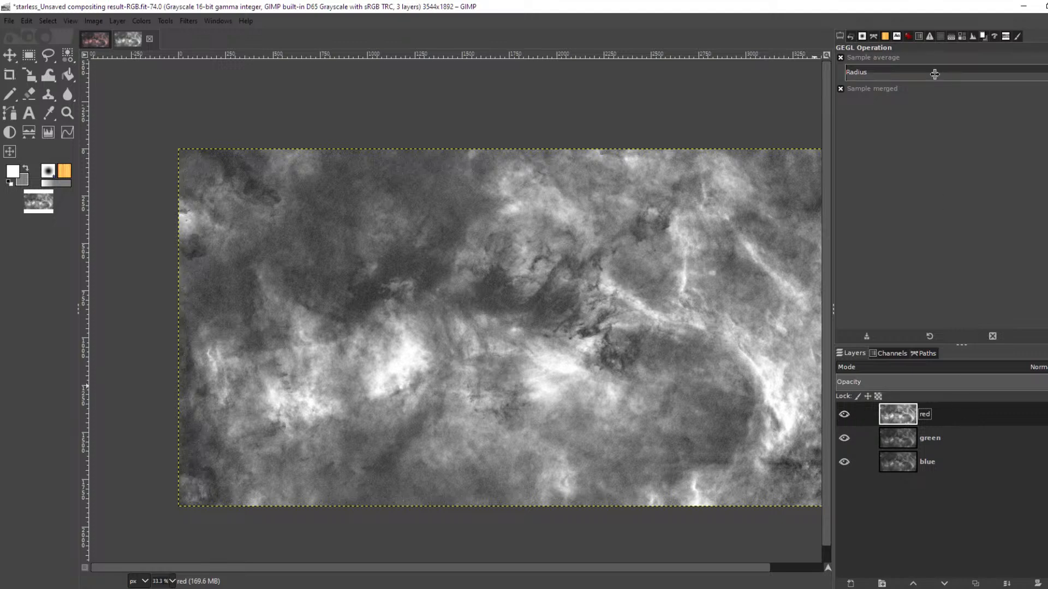
- Compare the histograms and mean and median levels of the red, green and blue channel layers
left_click(972, 36)
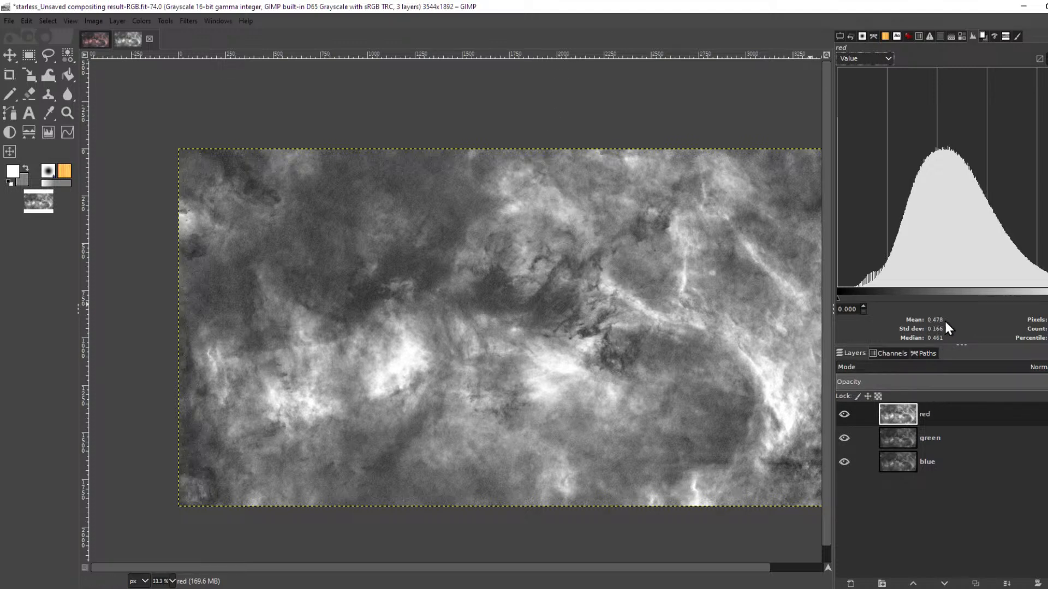
left_click(938, 444)
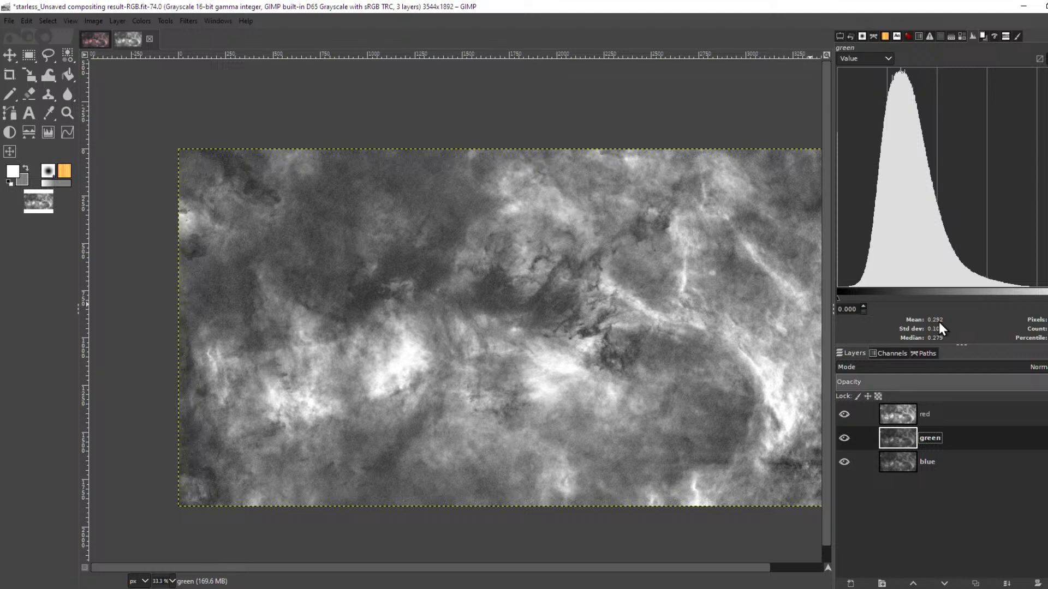
left_click(941, 459)
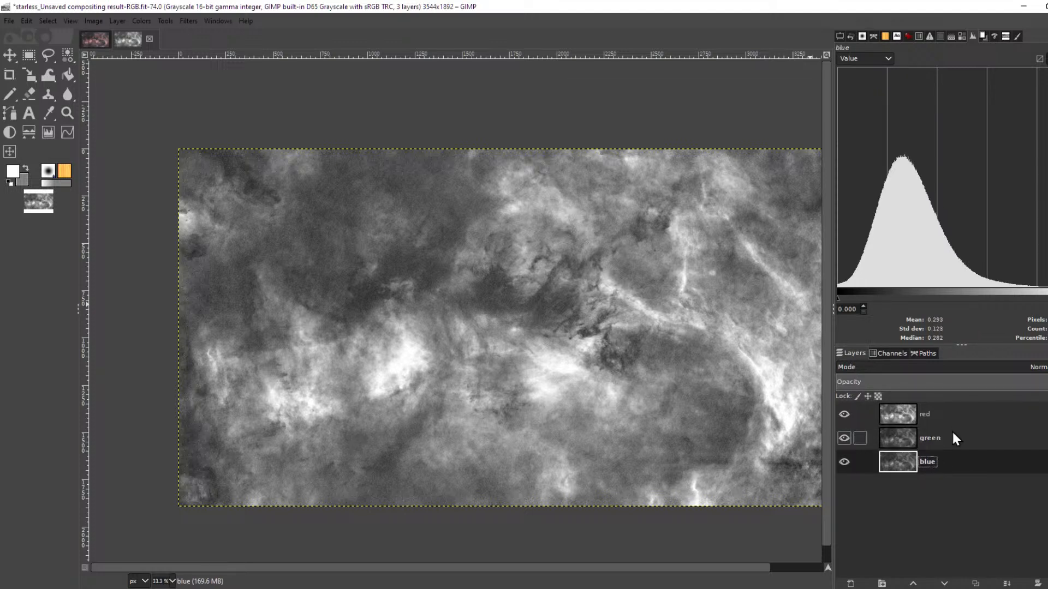
left_click(939, 412)
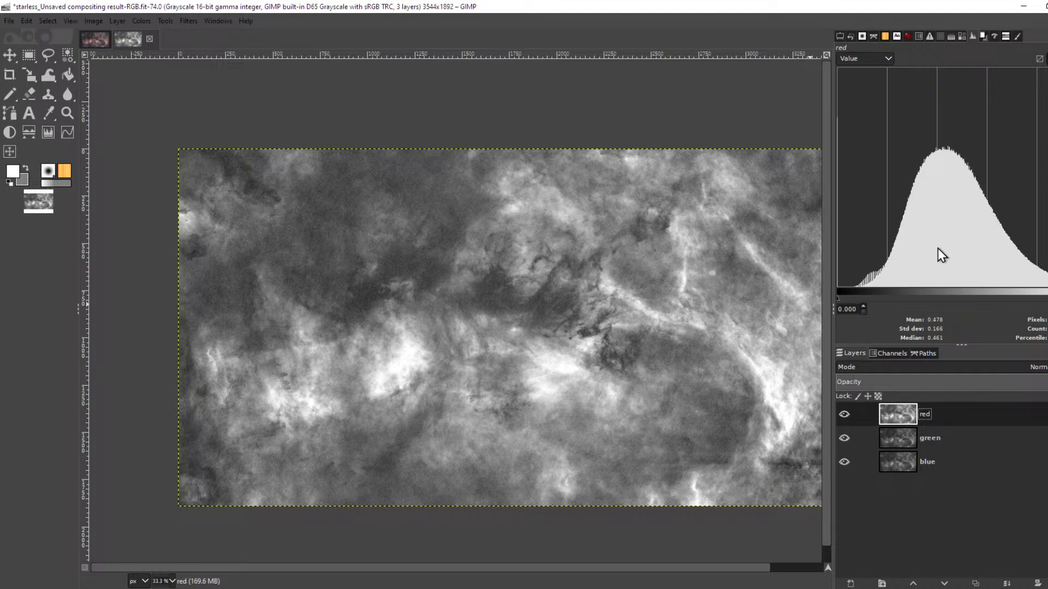
left_click(941, 432)
left_click(939, 414)
left_click(938, 437)
- Compose the red, green and blue layers into a new image using the RGB color model
left_click(142, 22)
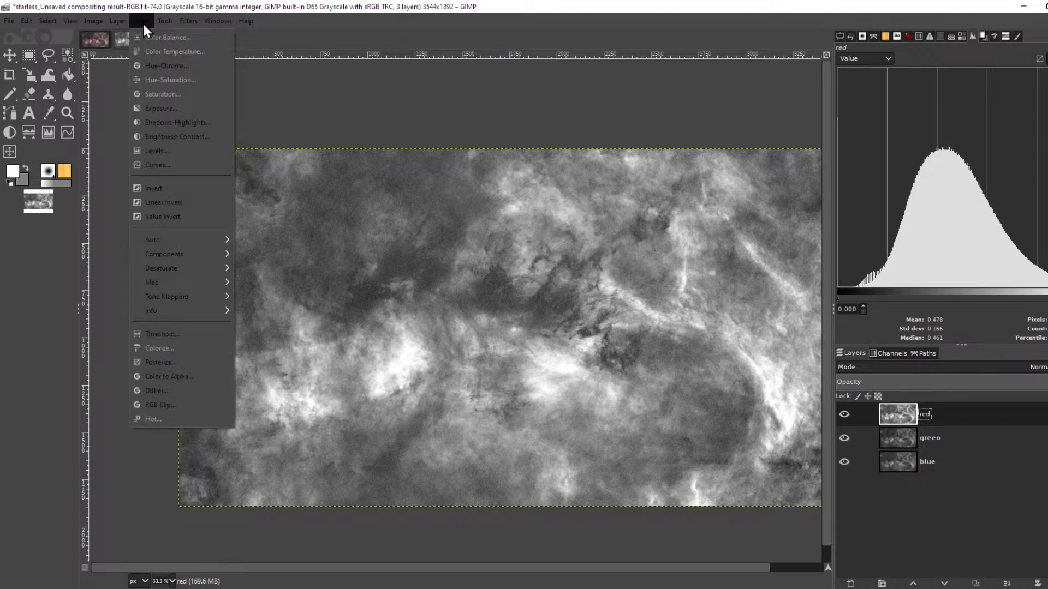
mouse_move(215, 253)
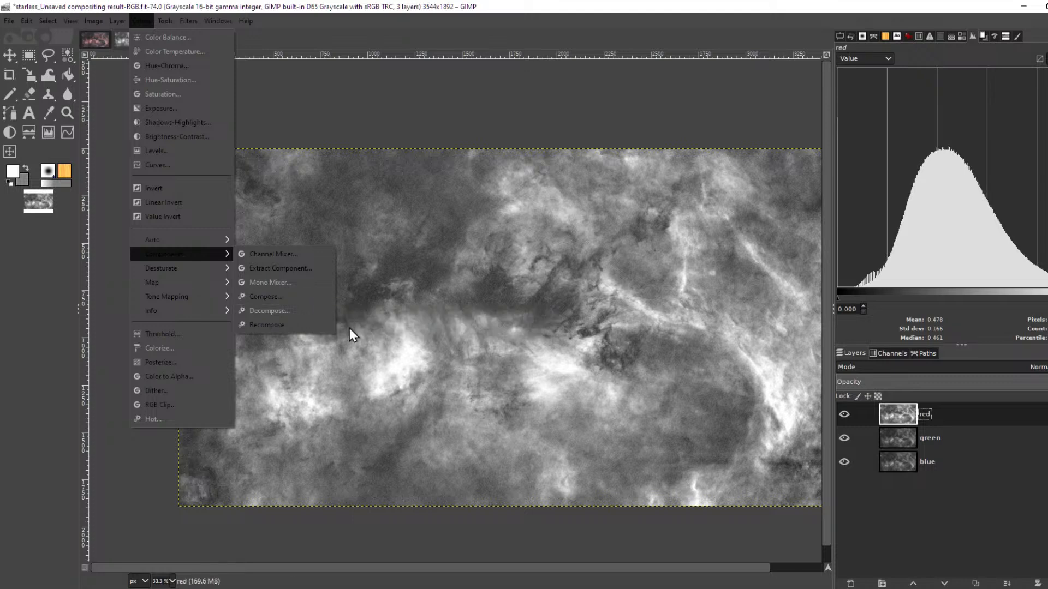
left_click(367, 331)
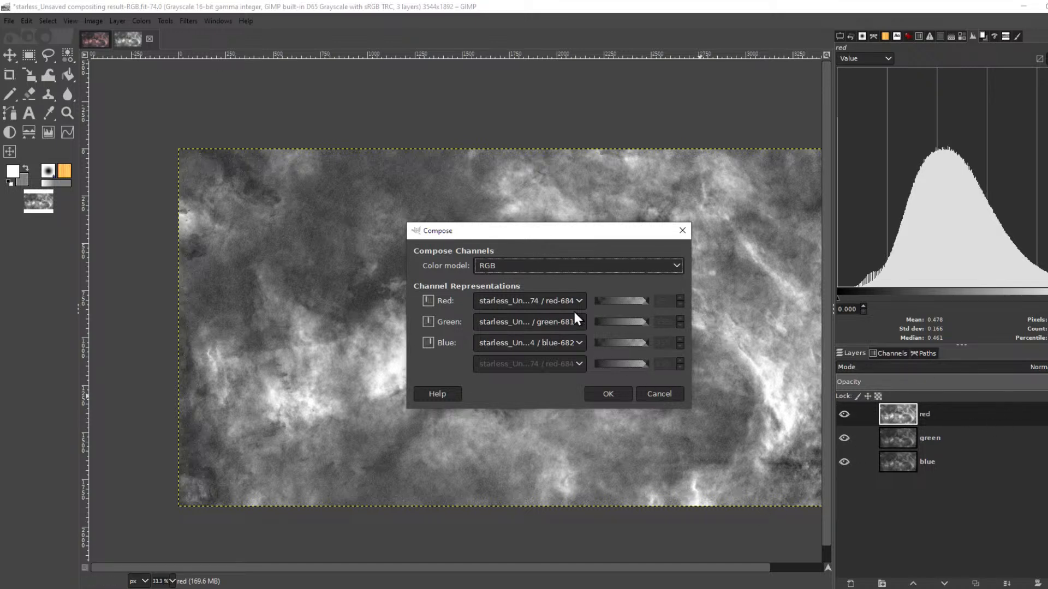
left_click(621, 393)
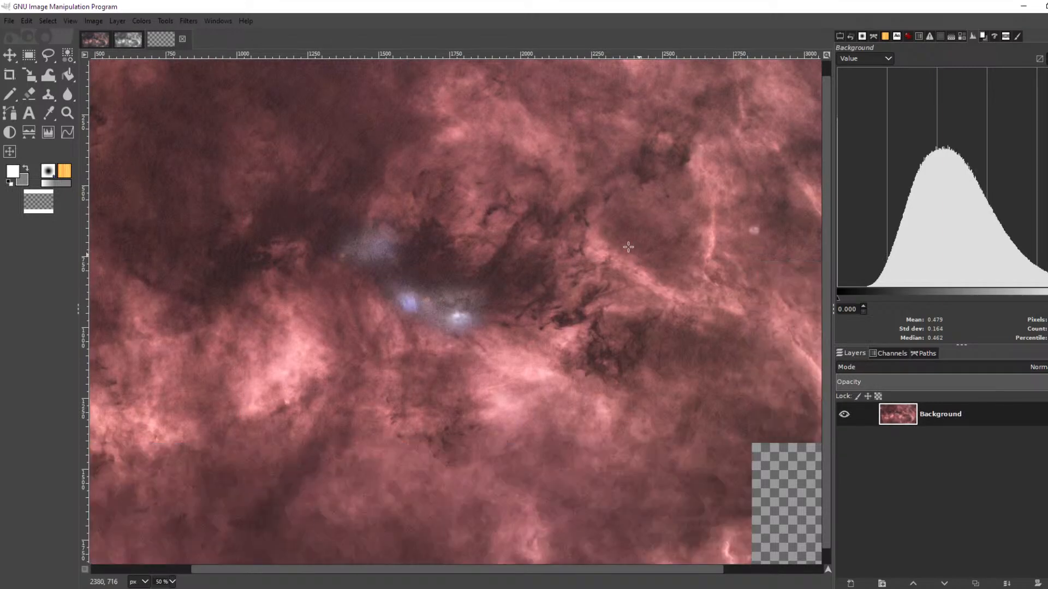
- Inspect the composed RGB image and compare it with the original nebula composite
scroll(621, 252, "down", 1)
scroll(621, 251, "down", 1)
scroll(621, 251, "up", 7)
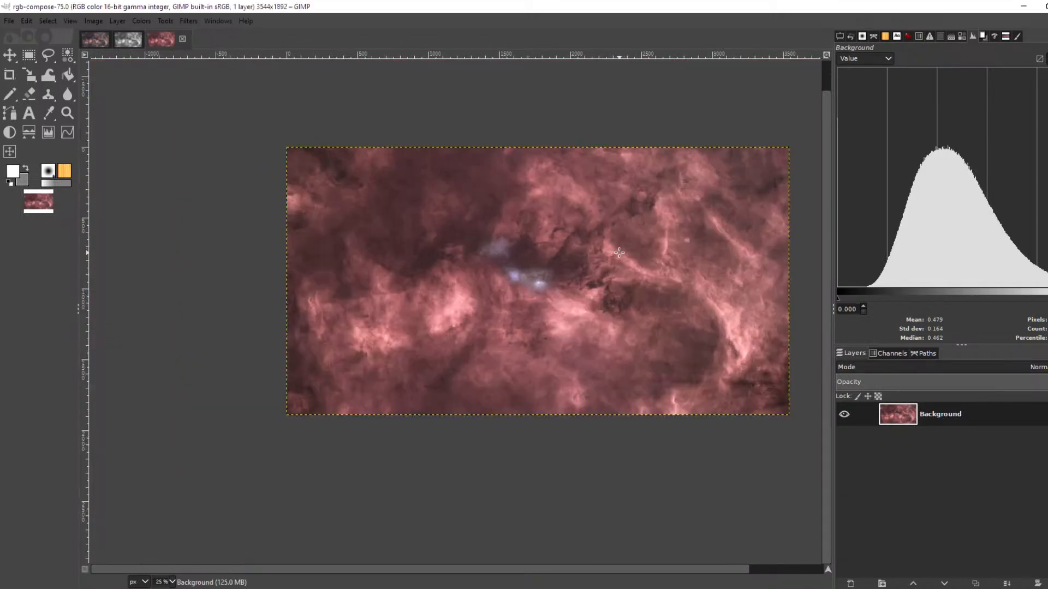
scroll(619, 253, "down", 7)
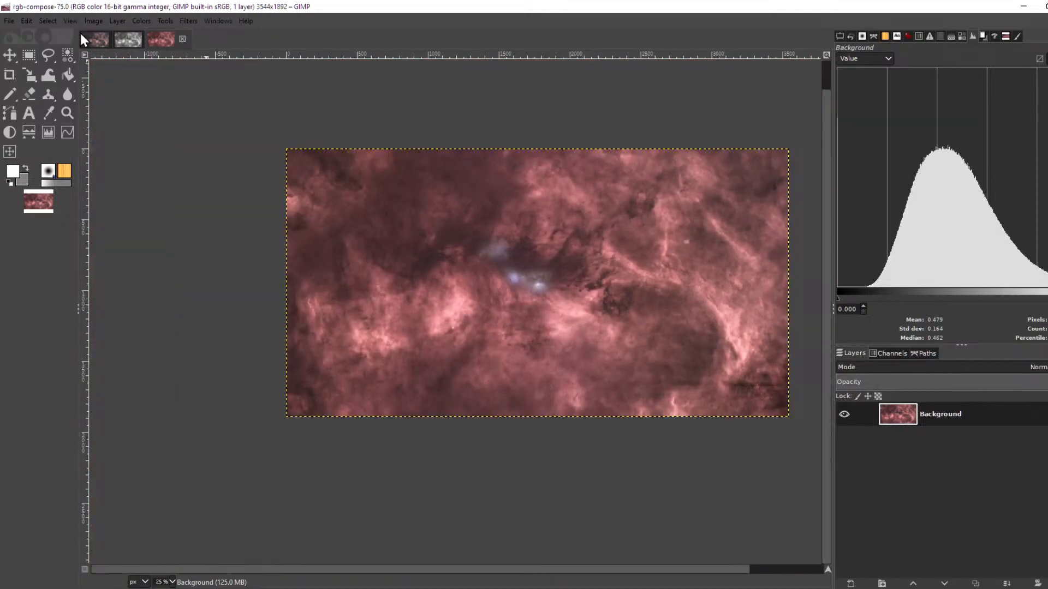
left_click(91, 39)
scroll(374, 271, "down", 2)
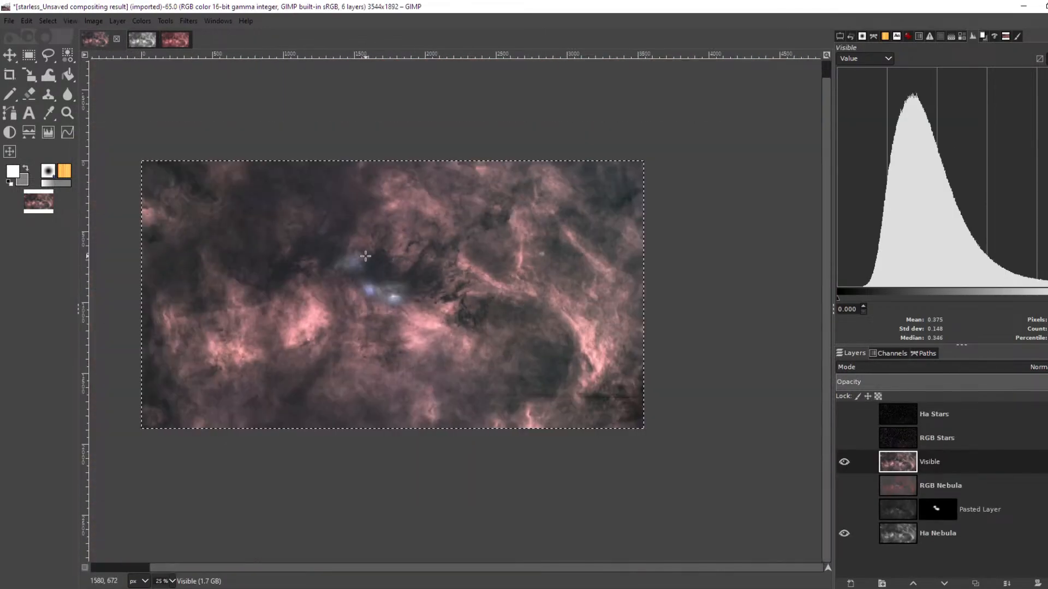
left_click(174, 40)
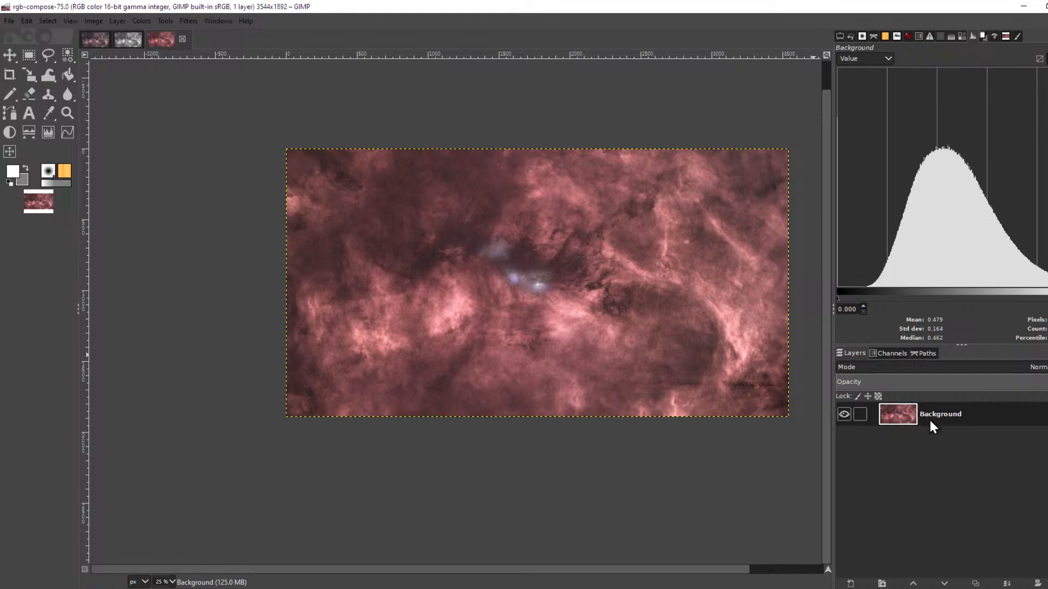
- Copy the whole composed image and paste it into the original composite as a new layer above the Visible layer
key("ctrl+a")
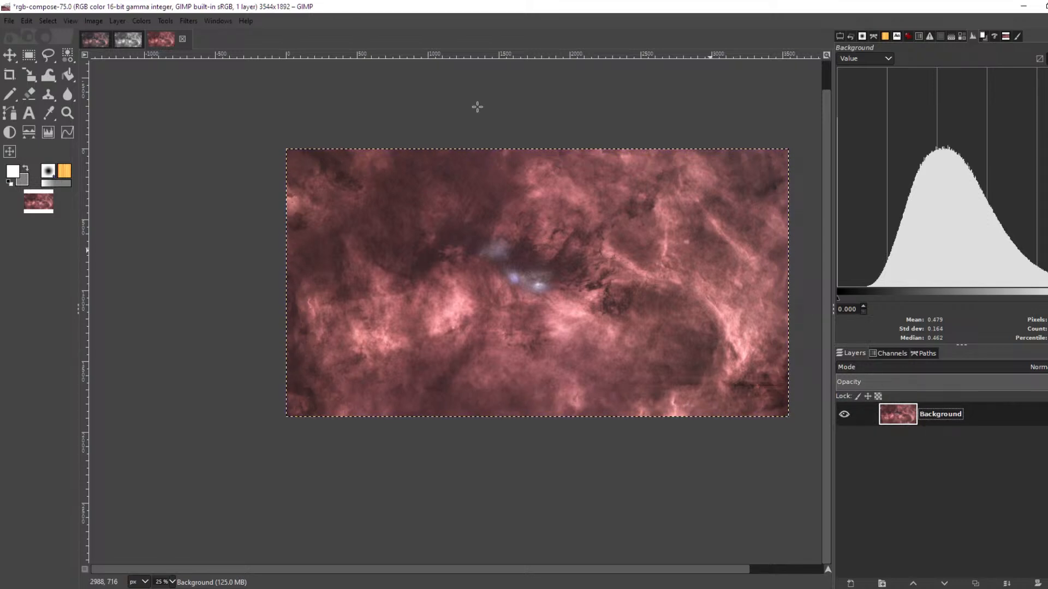
left_click(93, 40)
left_click(938, 463)
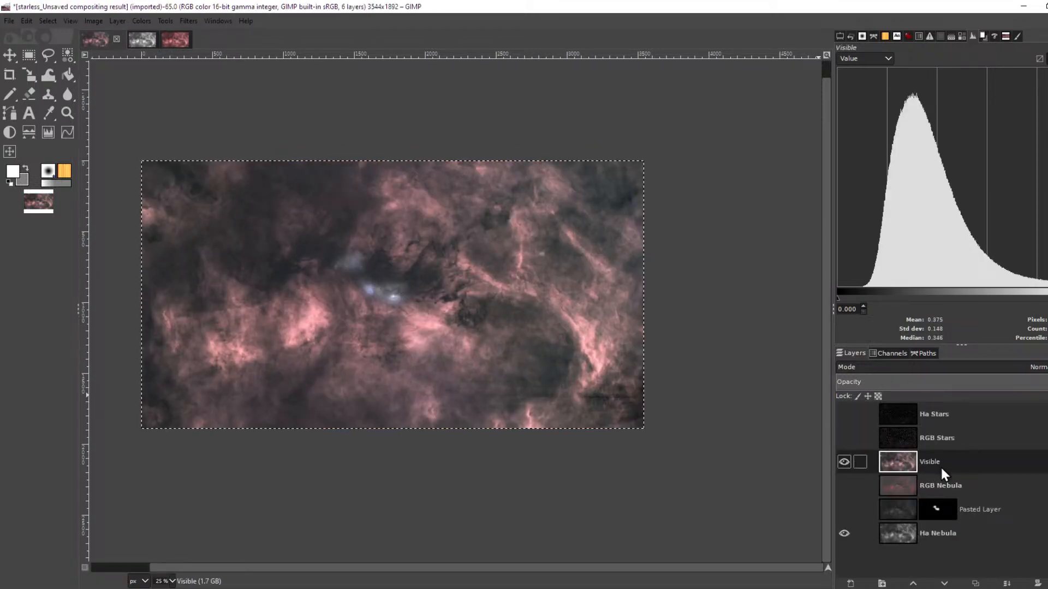
key("ctrl+v")
right_click(954, 461)
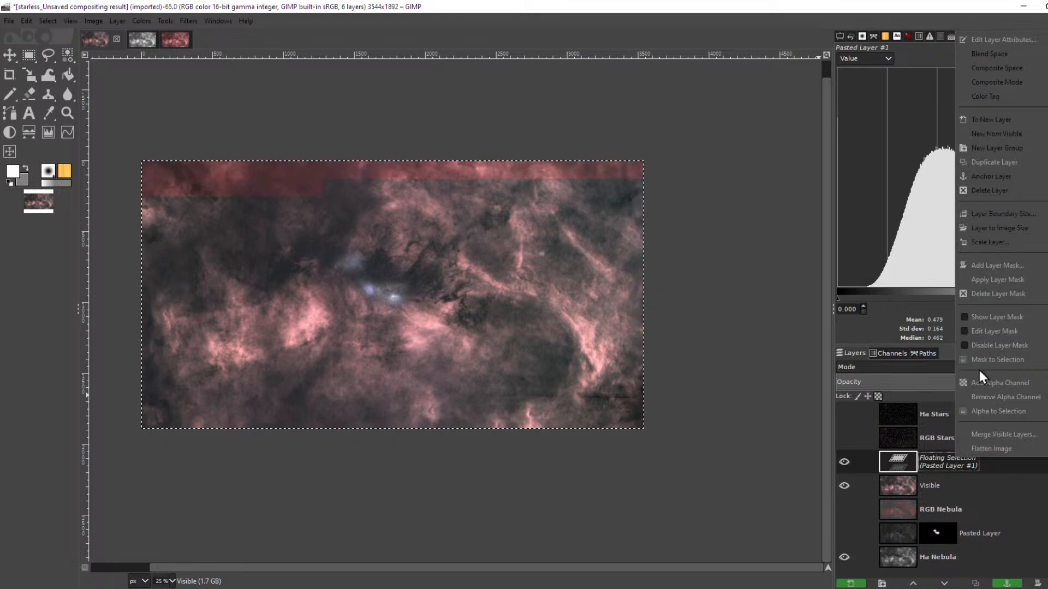
left_click(1020, 119)
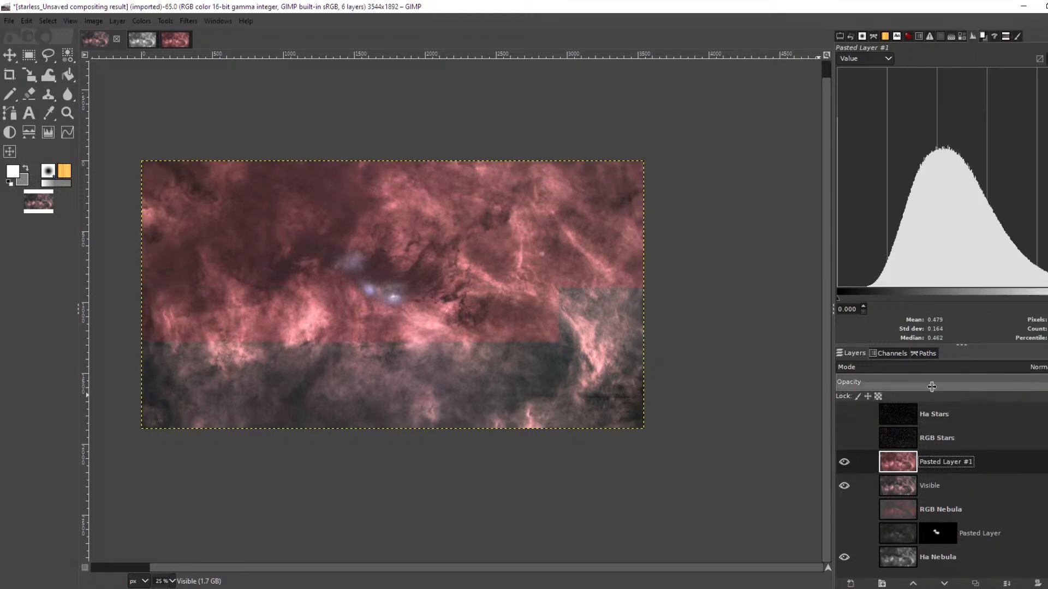
- Darken Pasted Layer #1 with Levels by raising the Value channel's input black point to 12.21
scroll(347, 299, "up", 3)
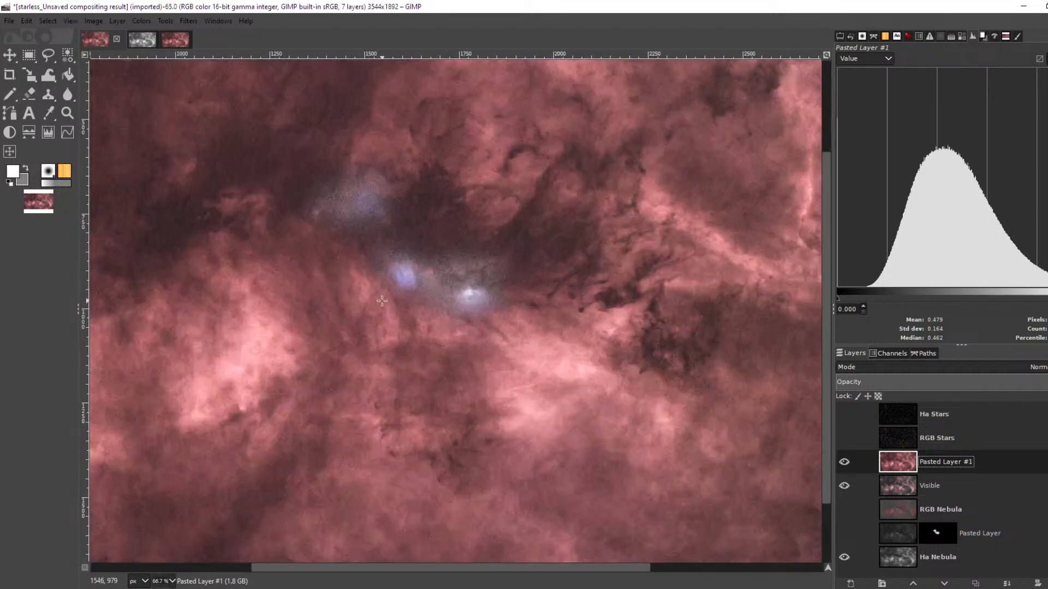
left_click(844, 462)
scroll(639, 376, "down", 2)
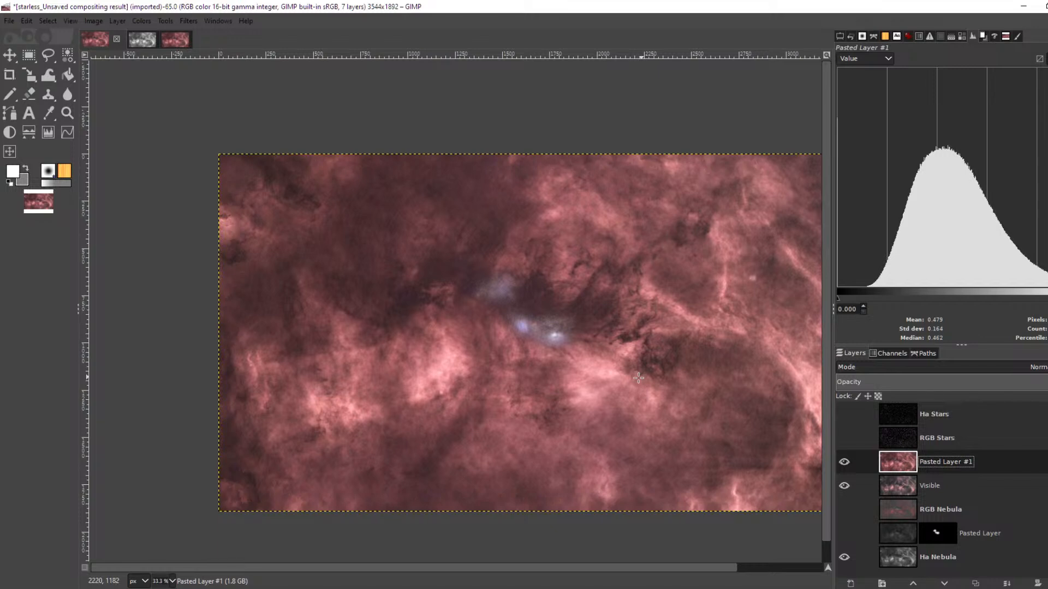
left_click(142, 21)
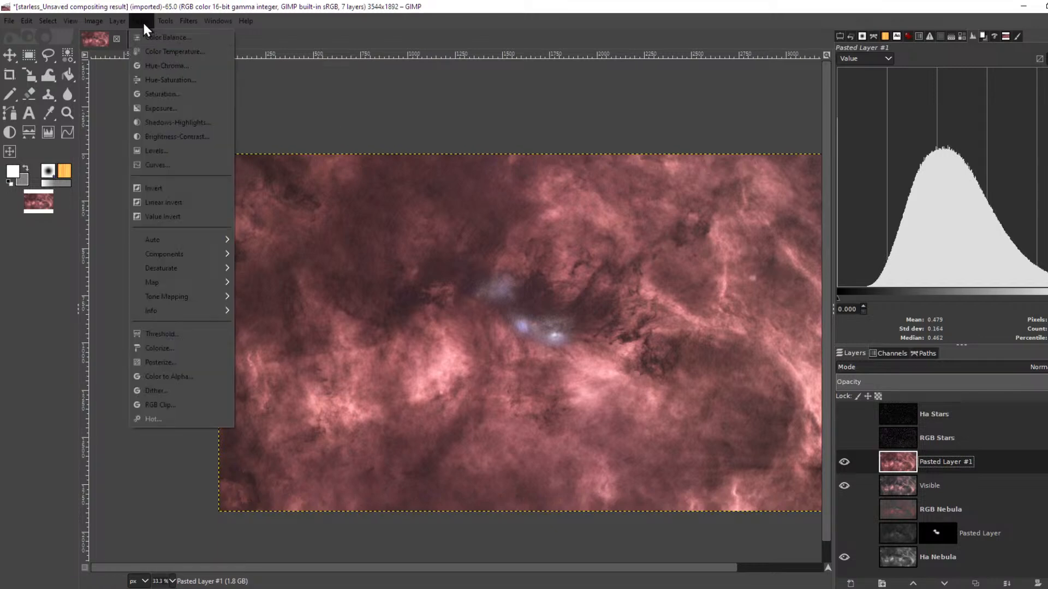
left_click(193, 147)
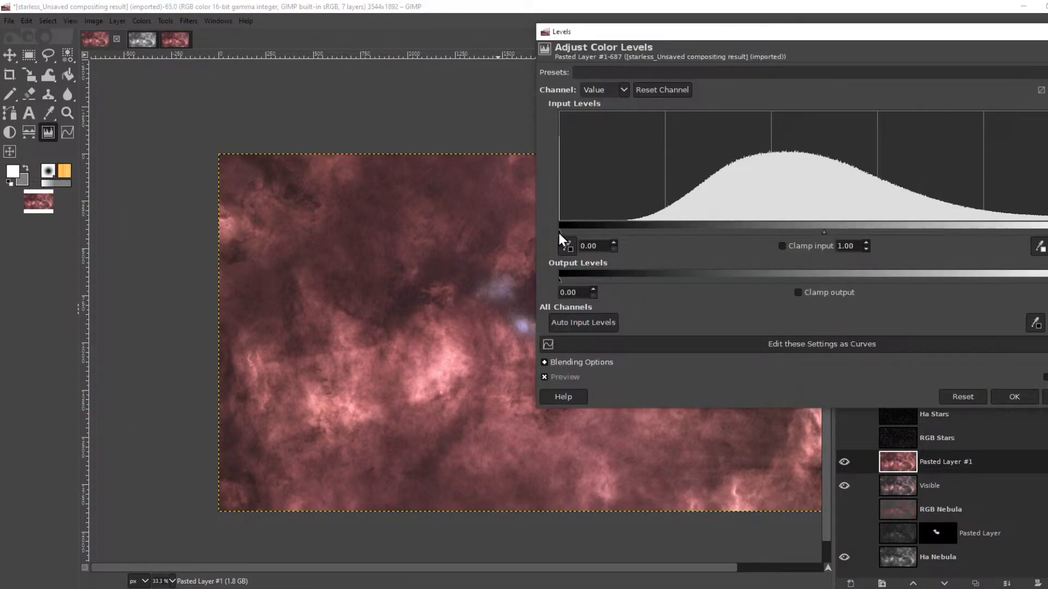
left_click_drag(559, 232, 623, 232)
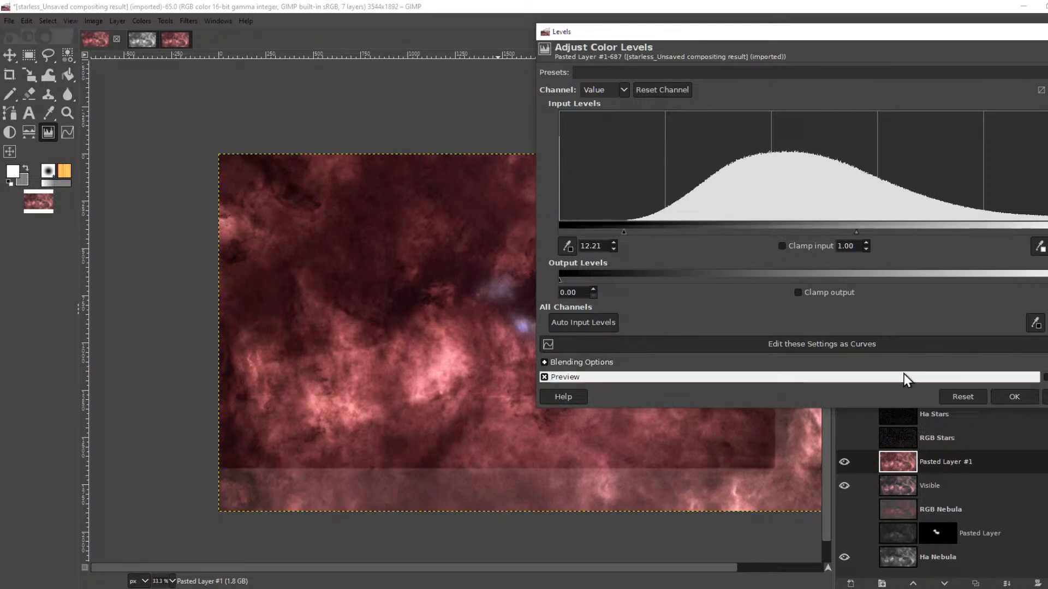
left_click(1016, 396)
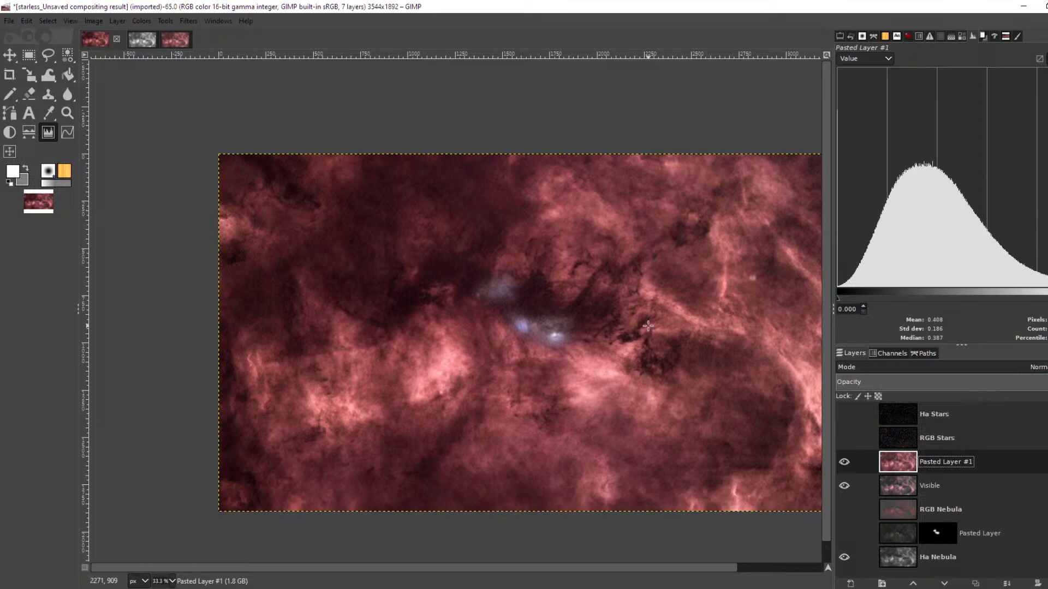
- Compare the darkened Pasted Layer #1 with the Visible layer beneath it by toggling its visibility
scroll(648, 326, "up", 3)
scroll(648, 326, "down", 2)
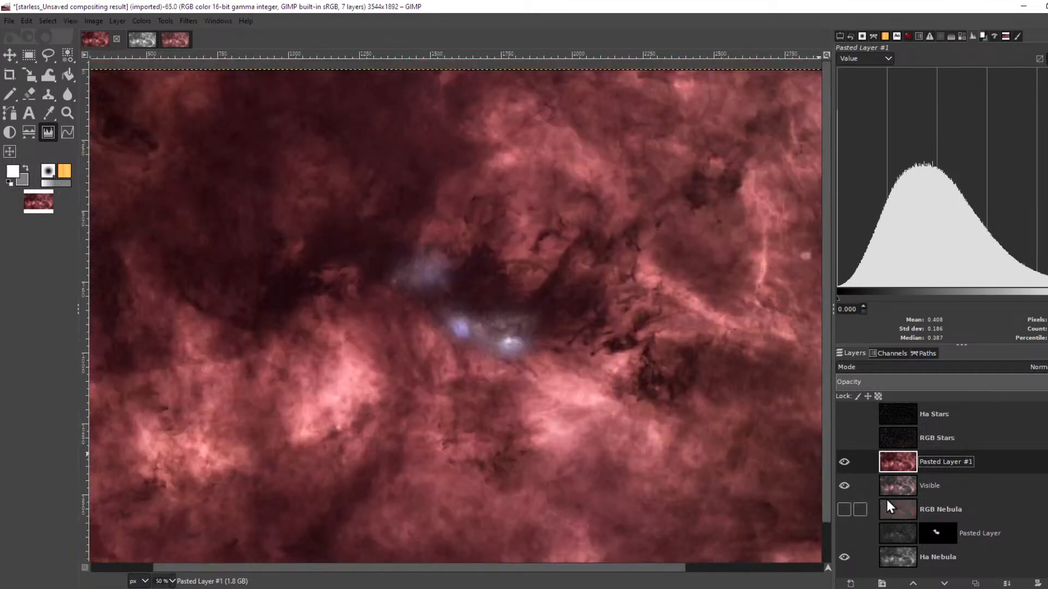
left_click(845, 460)
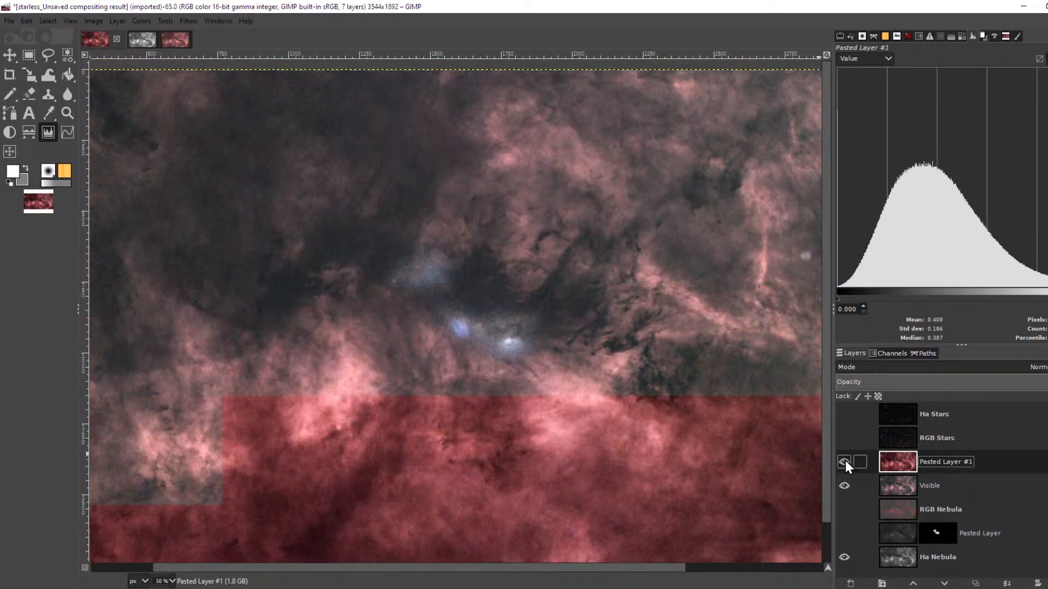
left_click(846, 460)
scroll(748, 423, "down", 2)
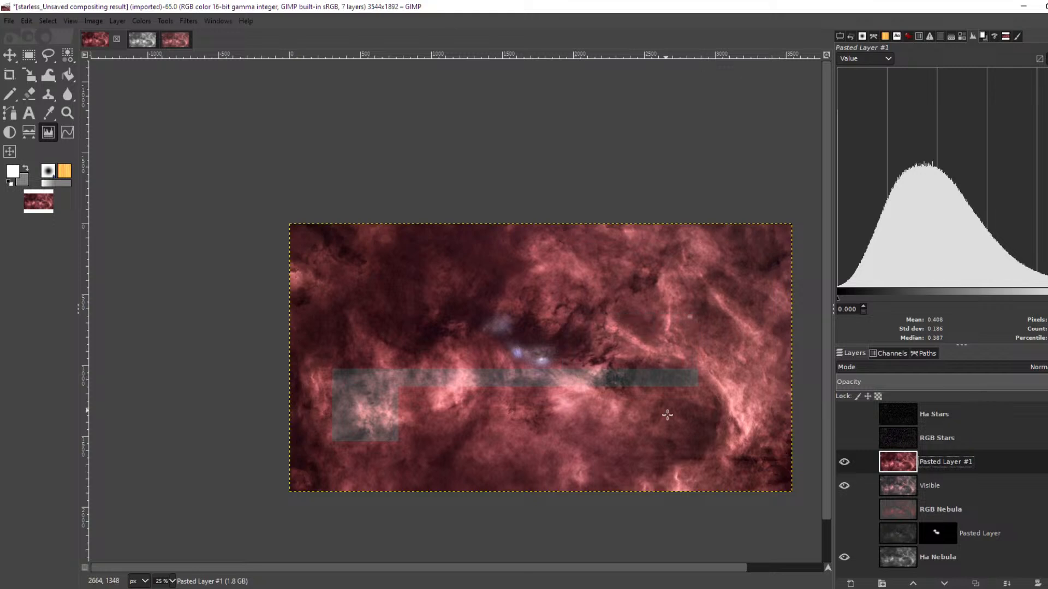
scroll(657, 407, "up", 2)
scroll(657, 406, "down", 1)
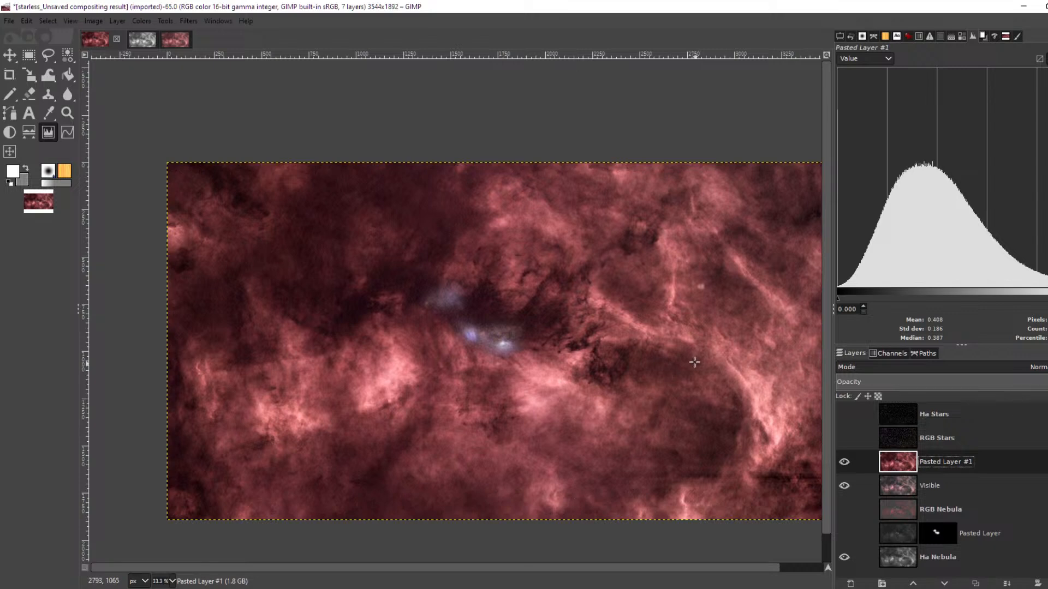
- Show the RGB Stars layer and set its blend mode to Screen over the nebula
left_click(843, 438)
left_click(844, 438)
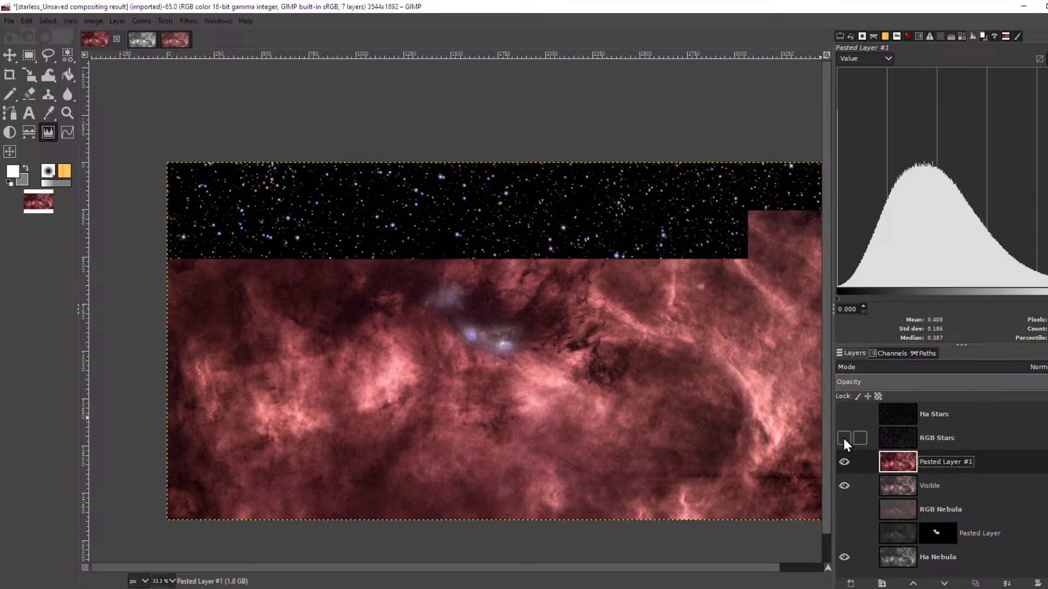
left_click(844, 439)
left_click(953, 440)
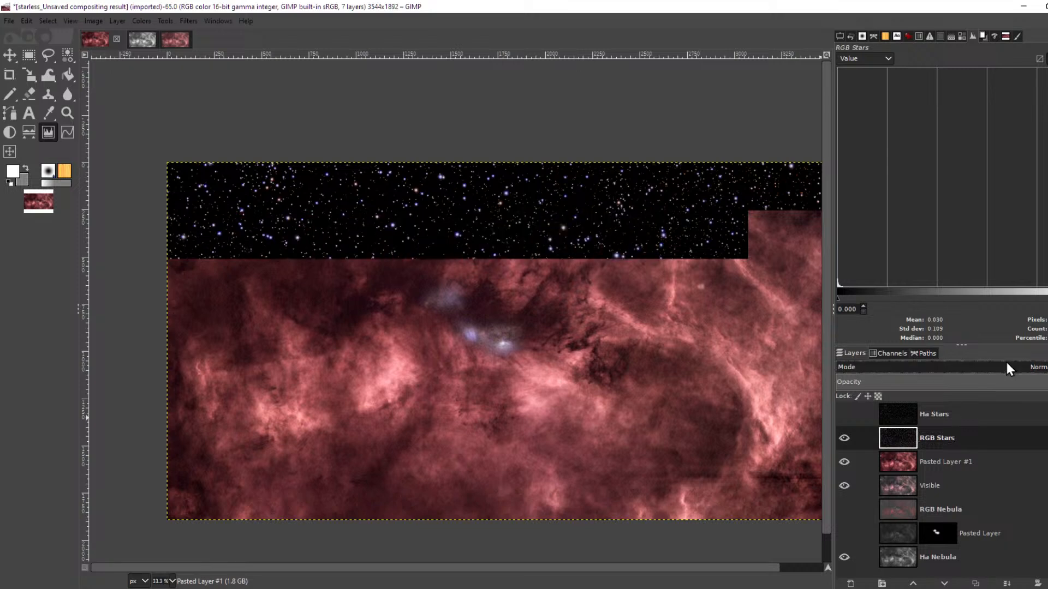
left_click(1005, 365)
scroll(965, 67, "down", 1)
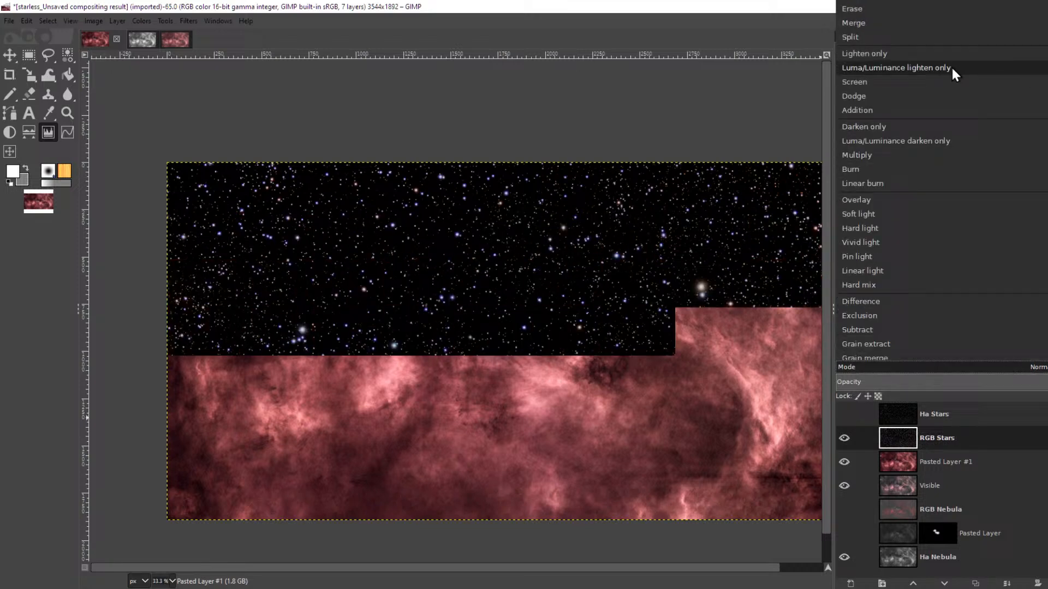
left_click(912, 84)
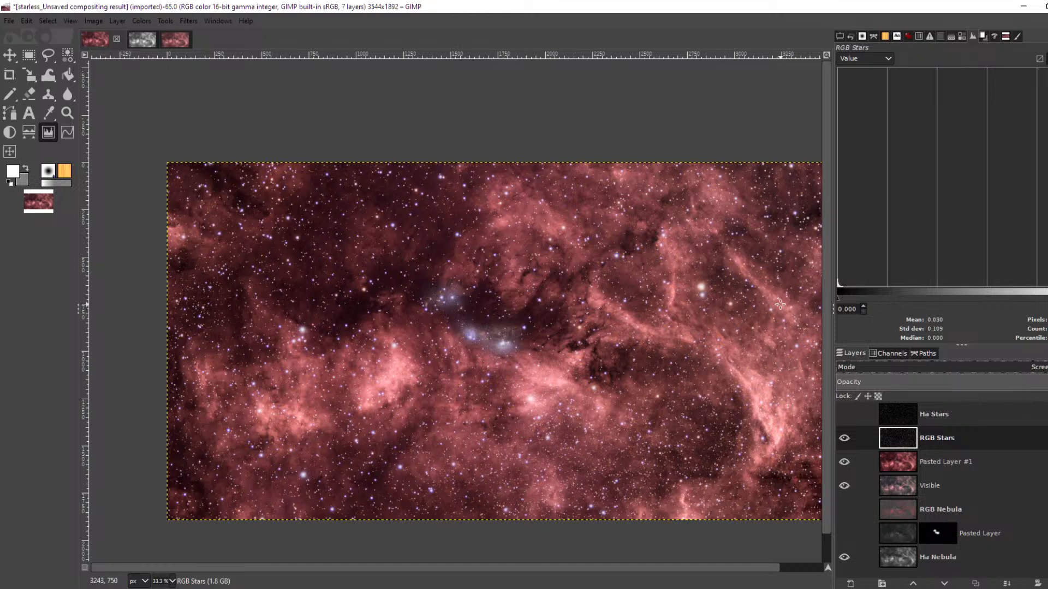
- Select Pasted Layer #1 and examine how the stars blend with the dark and bright nebula areas
left_click(953, 463)
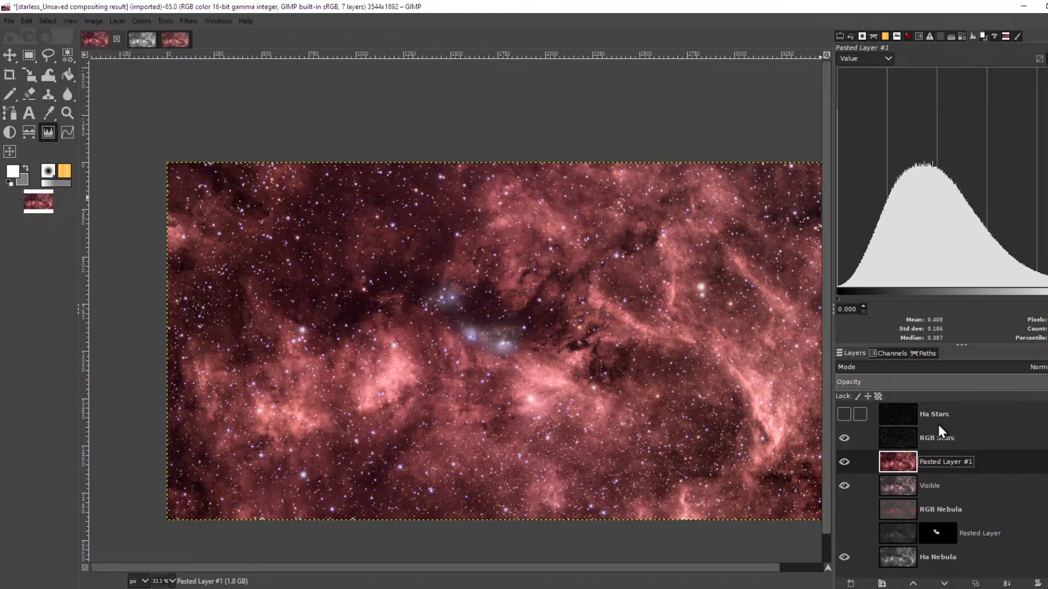
scroll(413, 313, "up", 5)
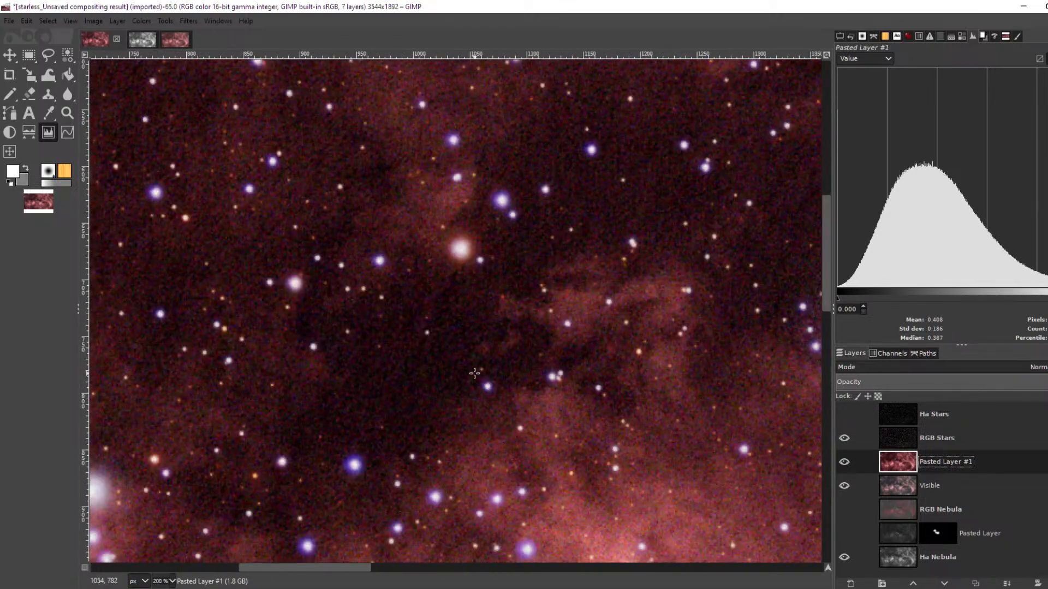
scroll(459, 349, "down", 6)
scroll(594, 402, "up", 6)
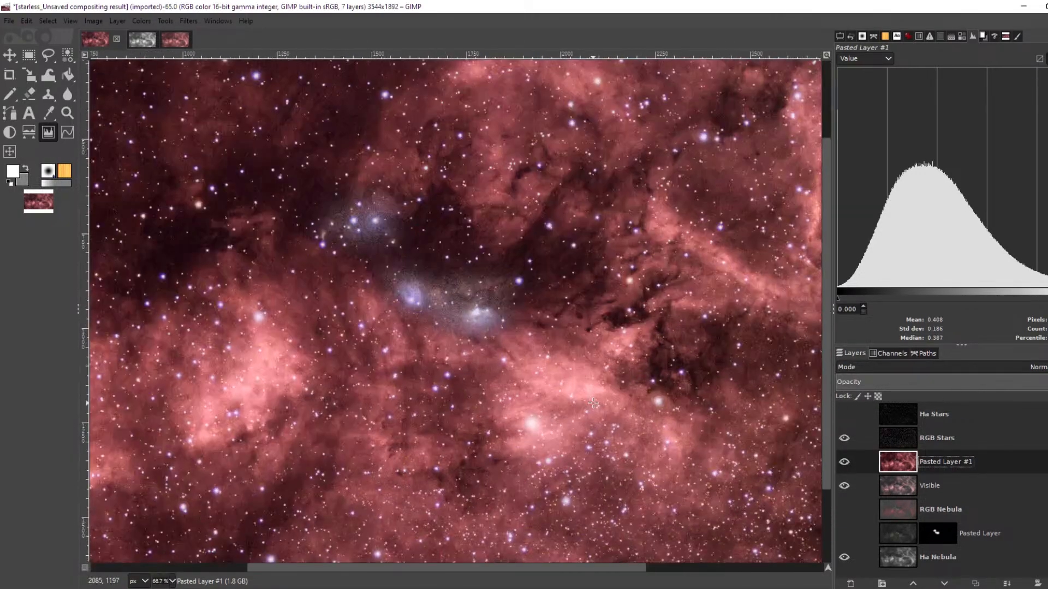
scroll(594, 402, "down", 4)
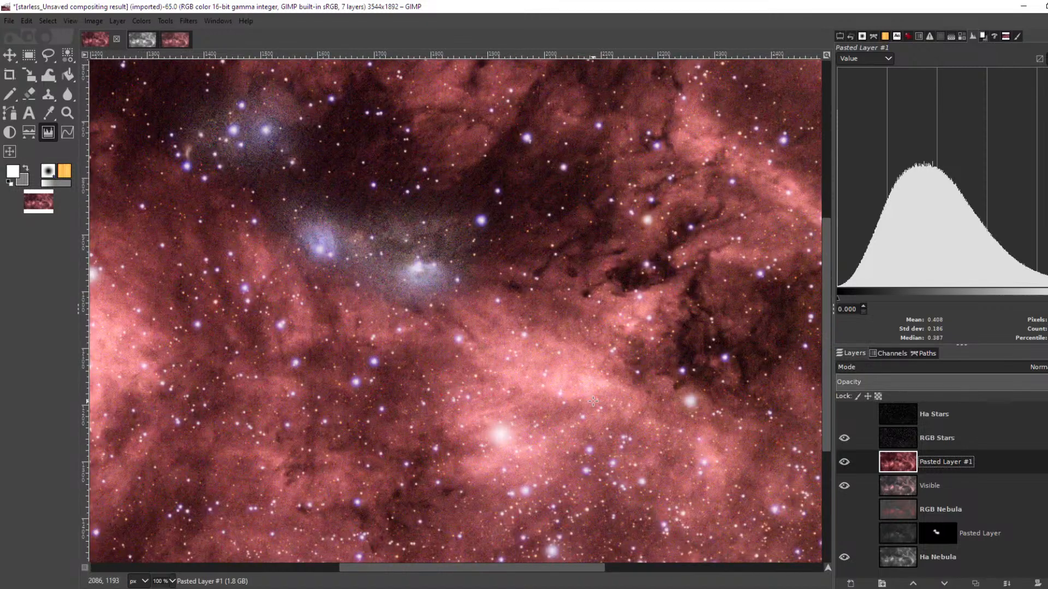
scroll(590, 385, "down", 1)
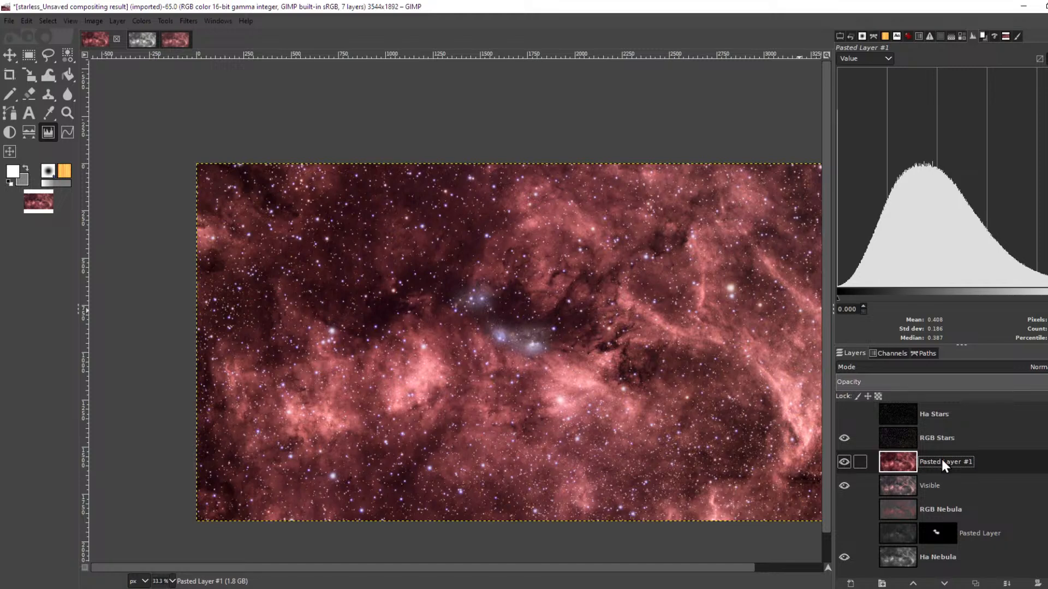
- Start a Curves adjustment on Pasted Layer #1 for the Red channel and sample a dark nebula area to add control points to all channels
left_click(141, 22)
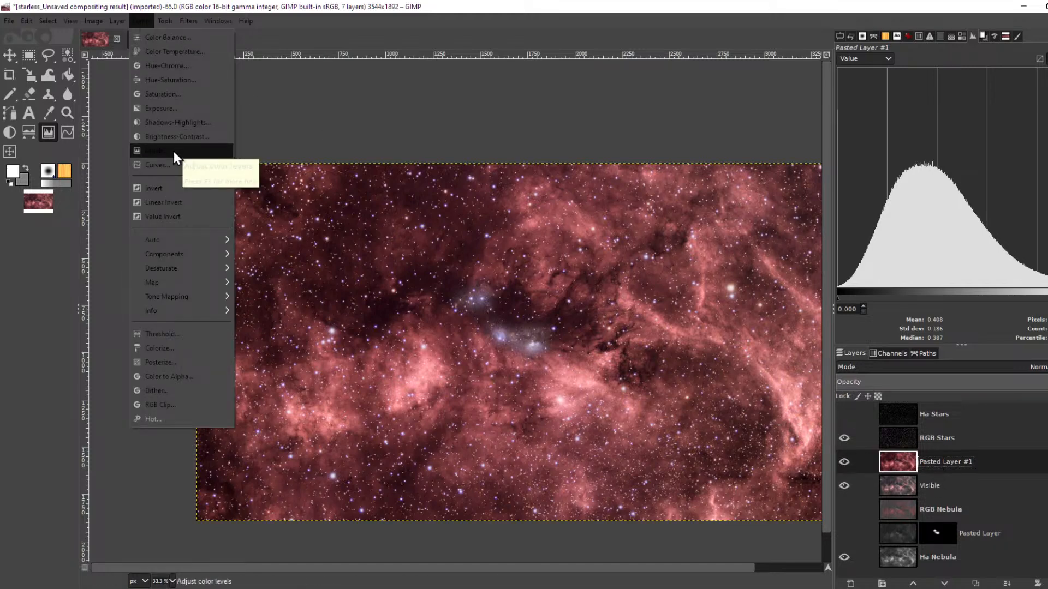
left_click(167, 164)
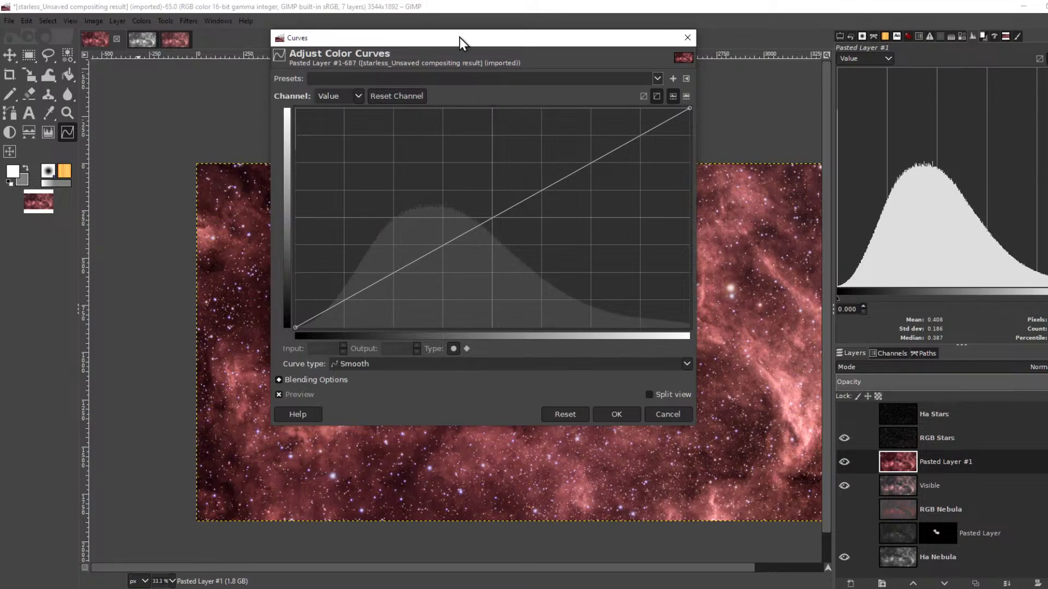
left_click_drag(460, 37, 758, 44)
left_click(658, 103)
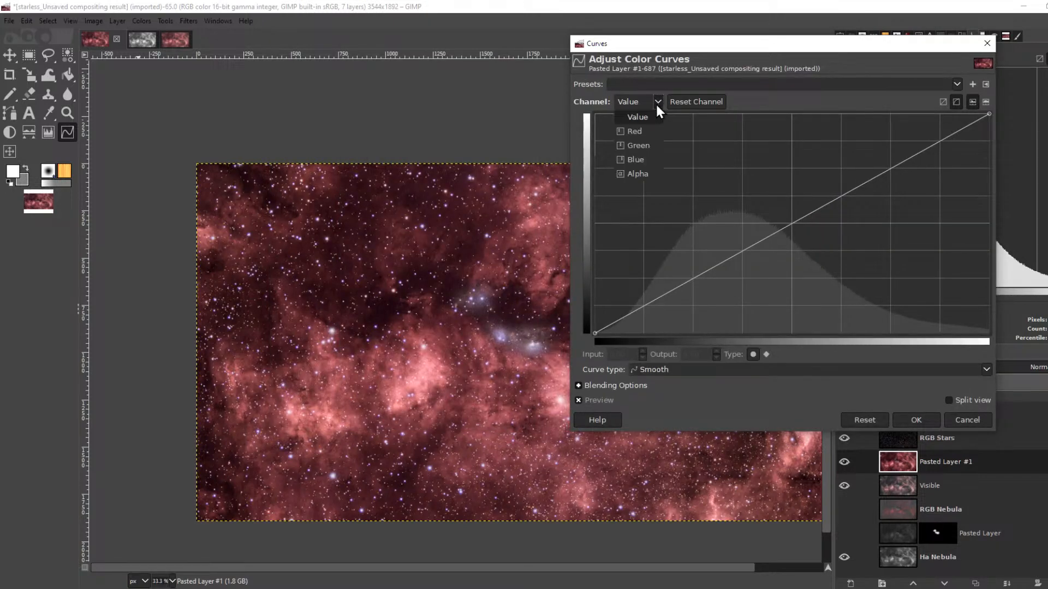
left_click(643, 128)
left_click(382, 309, "ctrl")
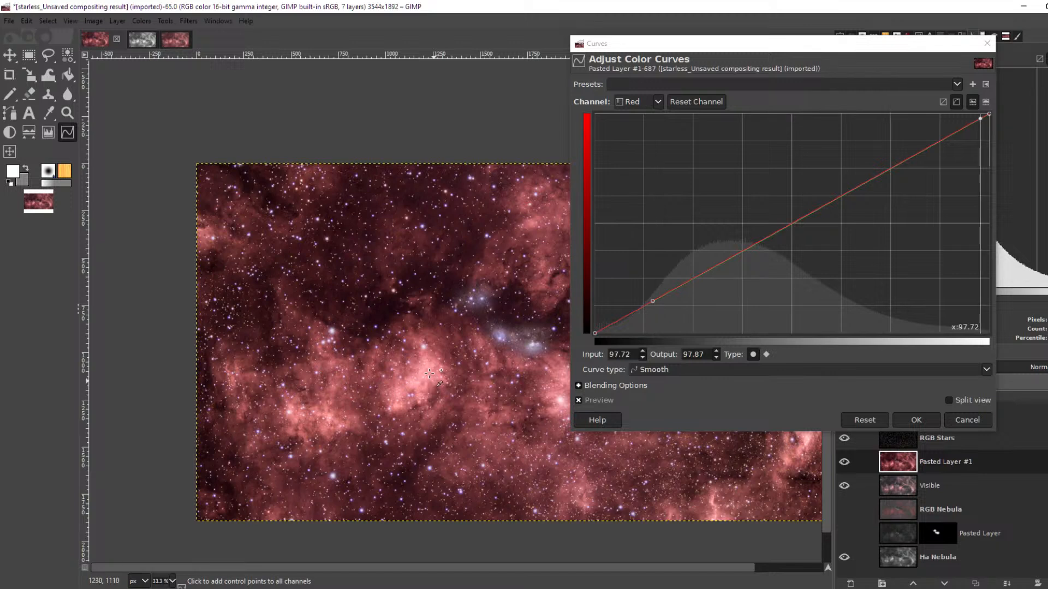
- Lower the Red curve's shadow point to input 14.38 and output 7.96, and apply the curves to Pasted Layer #1
left_click(652, 303)
left_click_drag(653, 303, 653, 312)
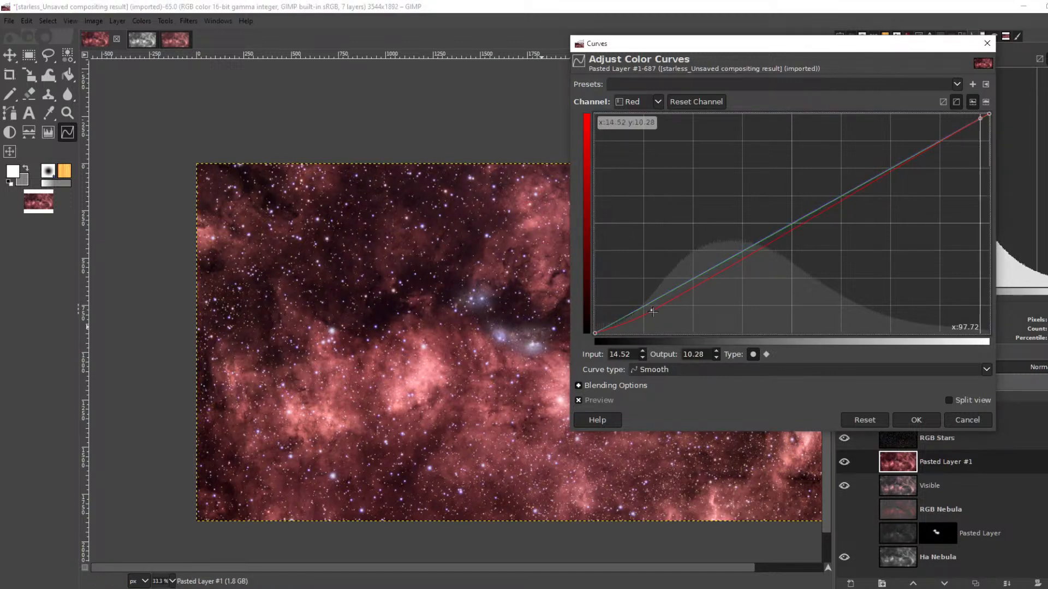
left_click_drag(653, 312, 652, 317)
scroll(385, 305, "up", 3)
scroll(382, 309, "down", 1)
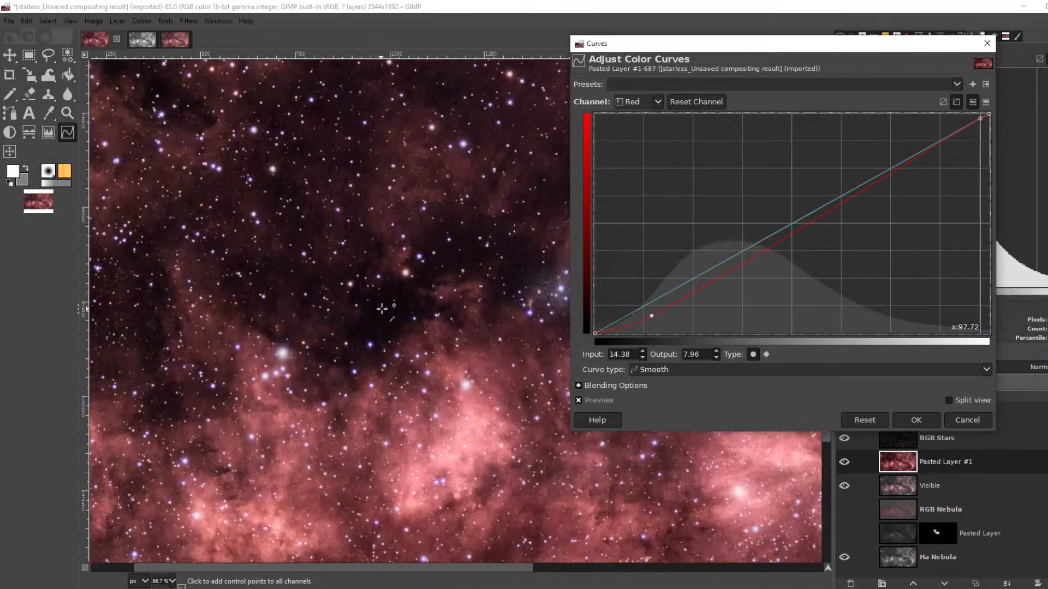
scroll(382, 309, "down", 3)
scroll(505, 396, "up", 4)
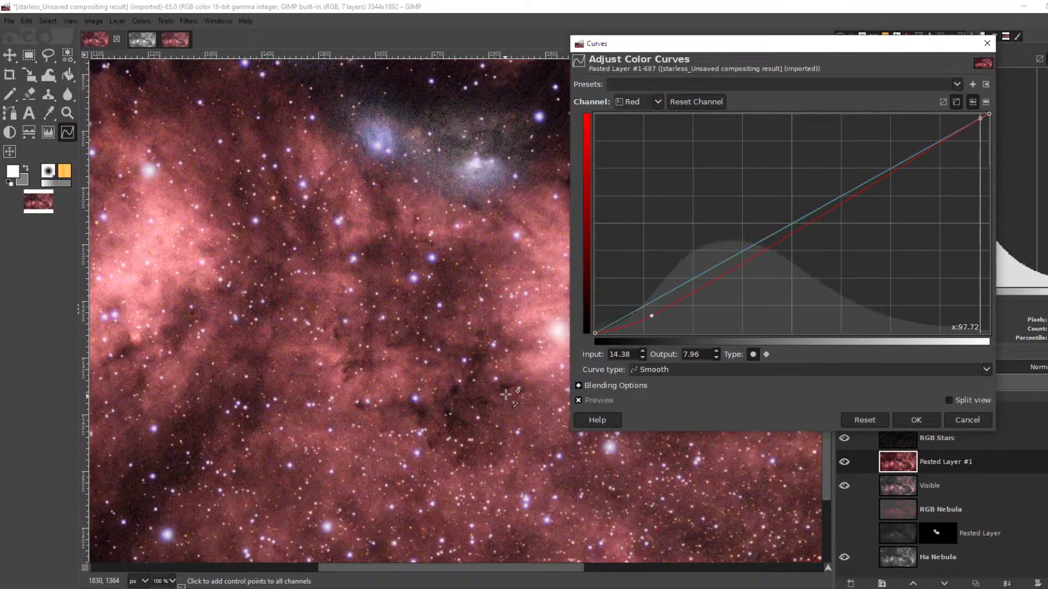
left_click(910, 420)
- Examine the bright filaments, dark lanes and star color across the adjusted nebula, both close up and as a whole
scroll(669, 334, "down", 2)
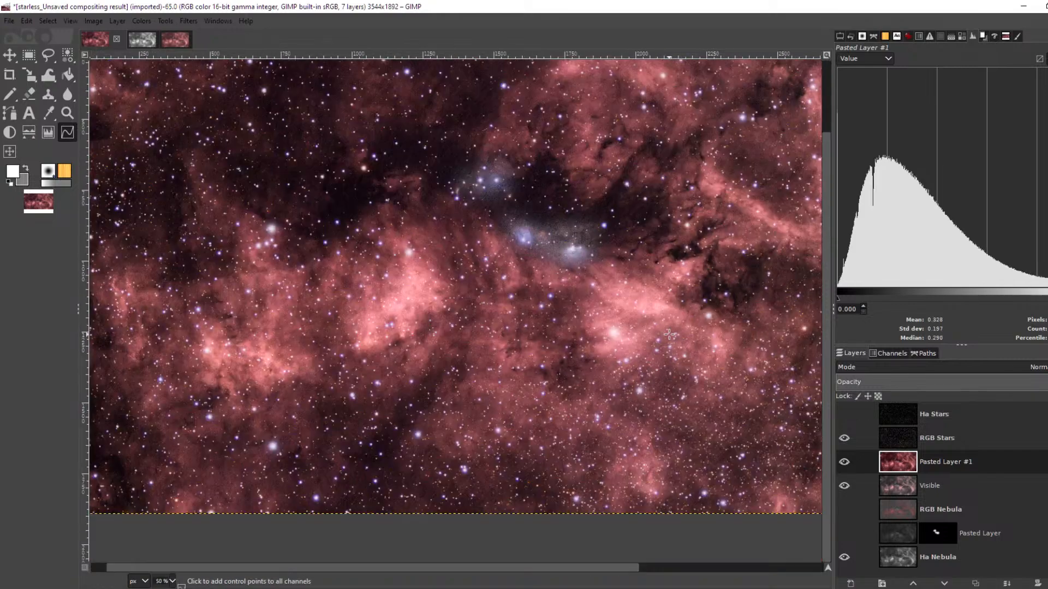
scroll(669, 334, "down", 1)
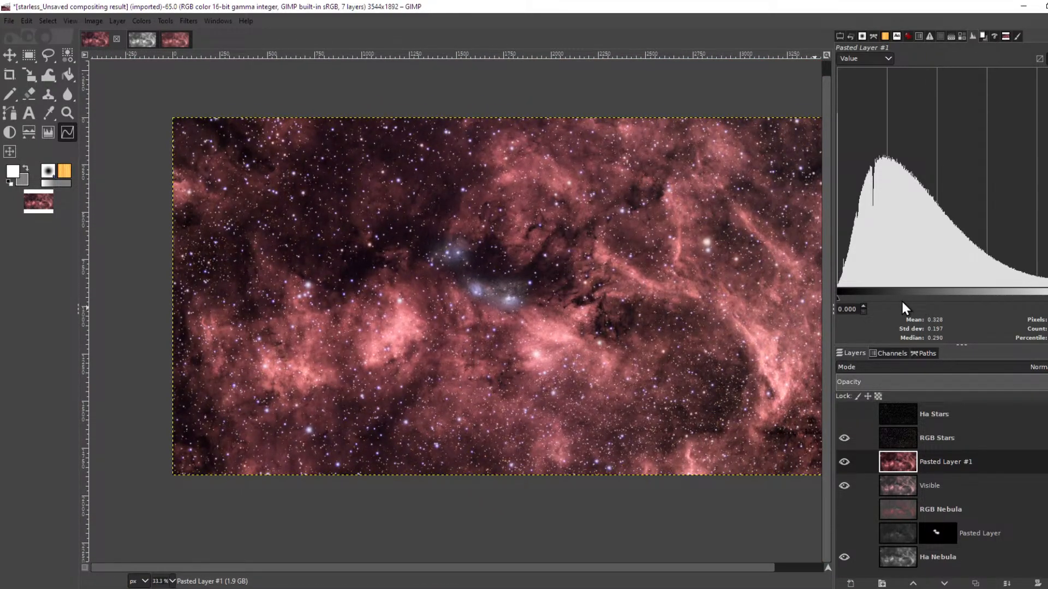
scroll(633, 270, "up", 5)
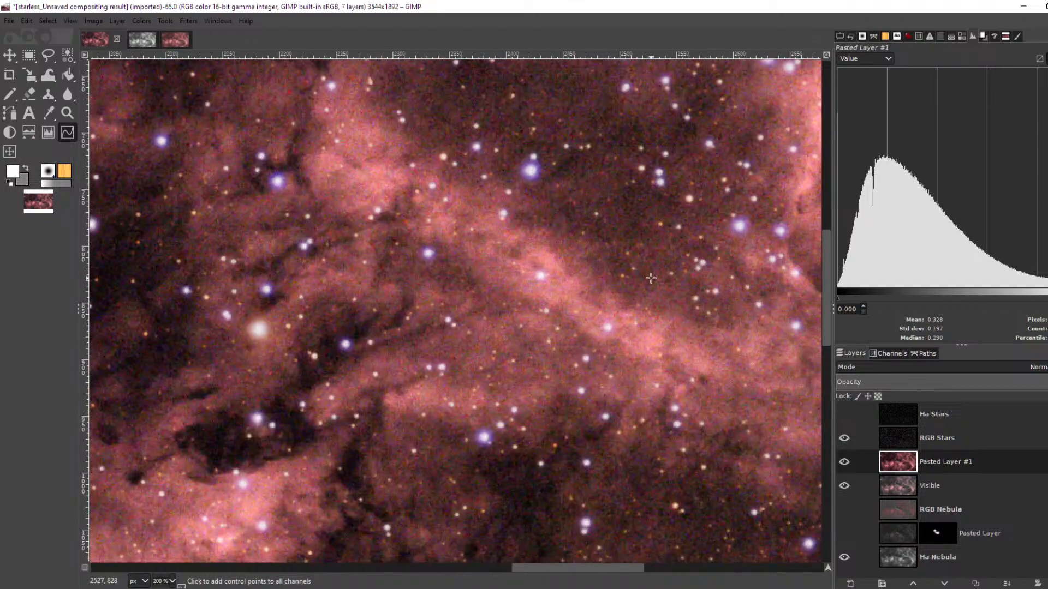
scroll(650, 282, "down", 5)
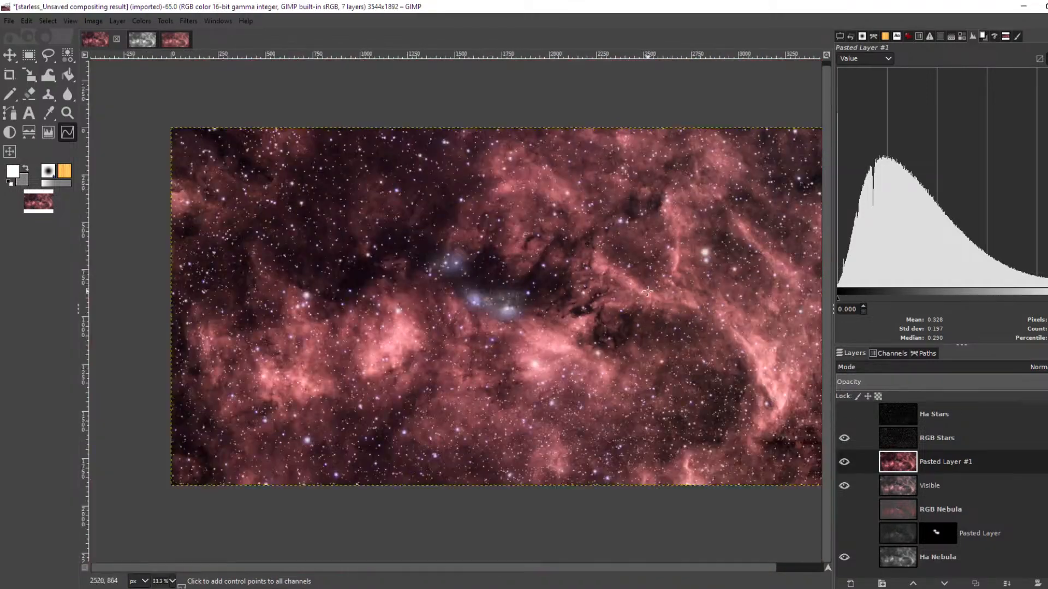
scroll(564, 373, "up", 5)
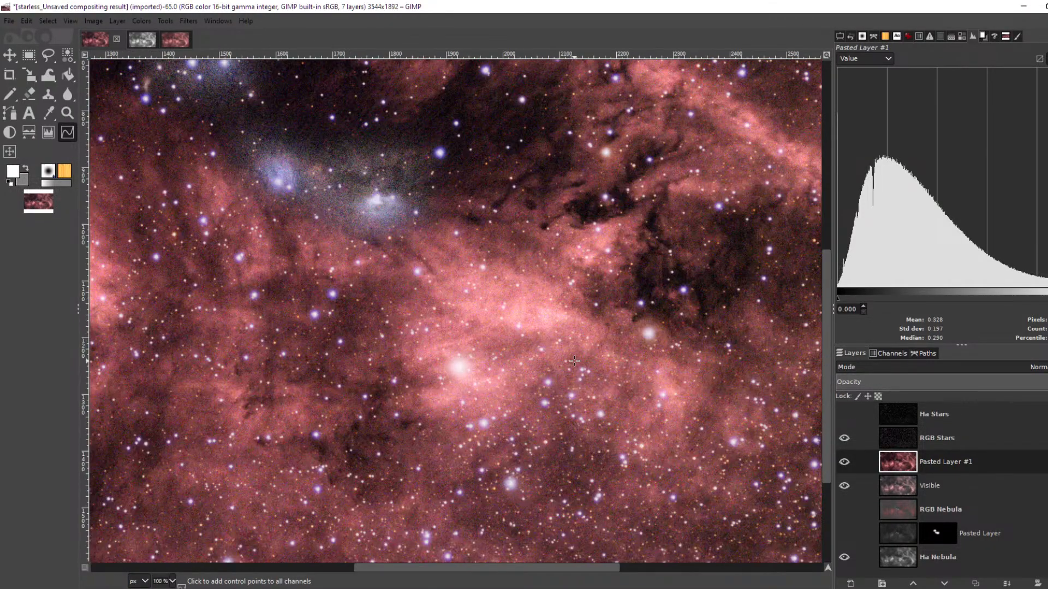
scroll(574, 361, "down", 5)
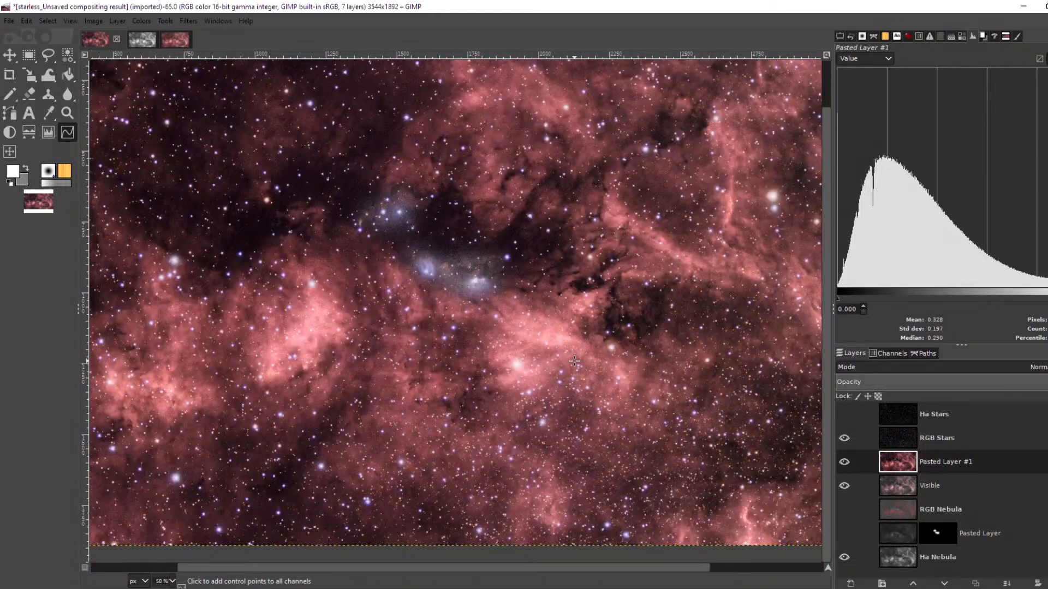
scroll(574, 360, "up", 1)
scroll(575, 361, "down", 1)
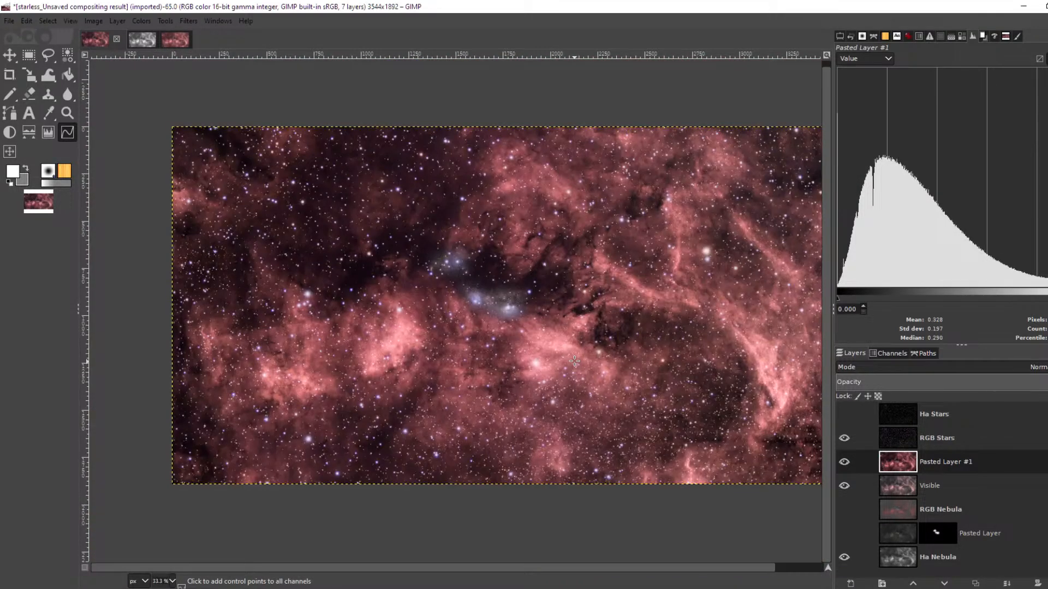
scroll(574, 360, "up", 1)
scroll(574, 361, "down", 1)
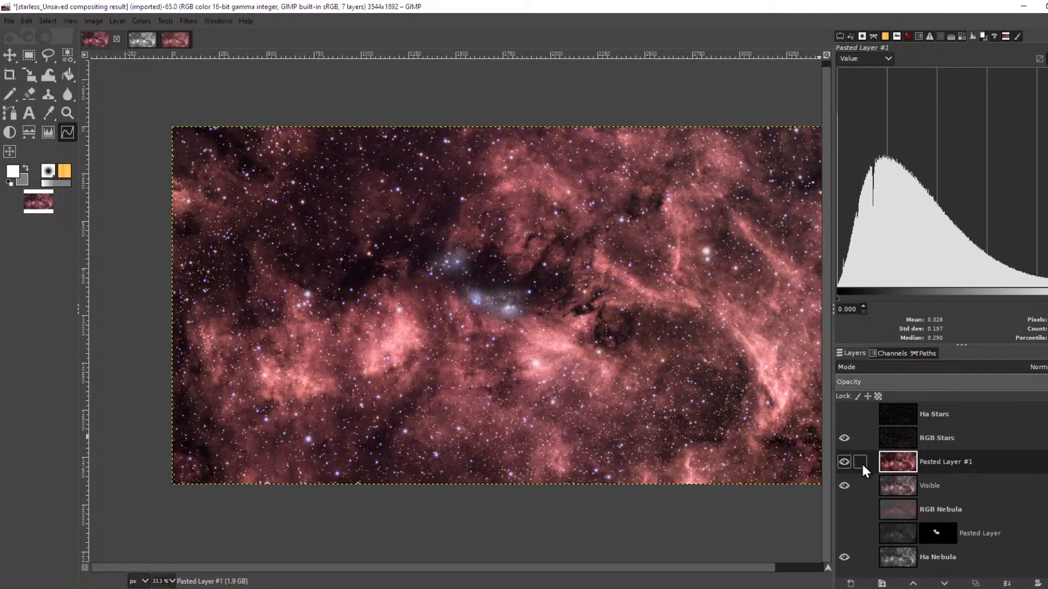
- Raise the Visible layer above Pasted Layer #1 and duplicate it
left_click(922, 487)
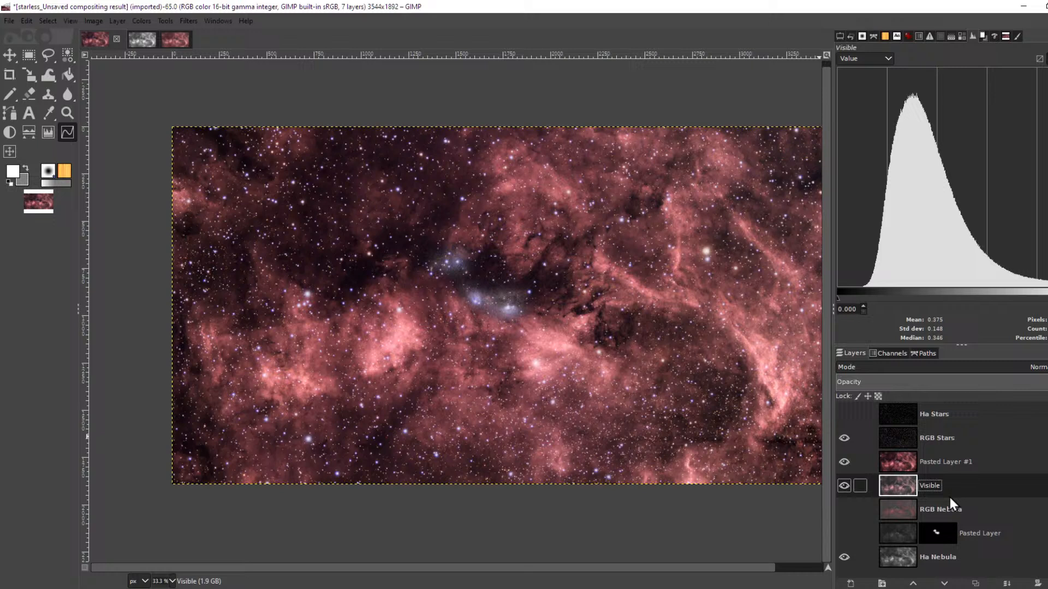
left_click(913, 584)
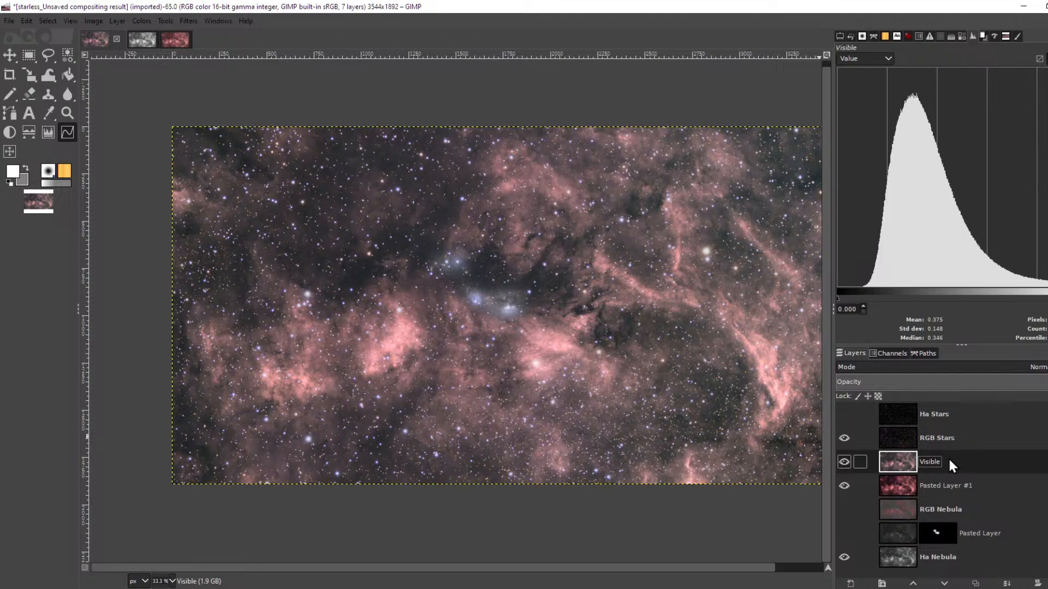
key("shift+ctrl+d")
- Move the original Visible layer down the stack to just below RGB Nebula
left_click(932, 491)
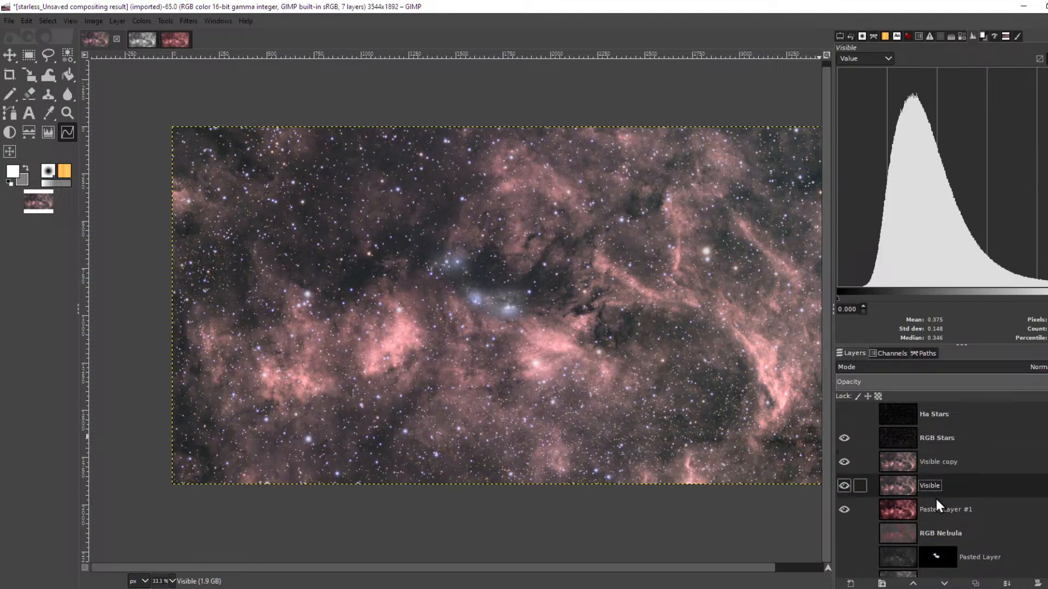
left_click(944, 584)
left_click(944, 583)
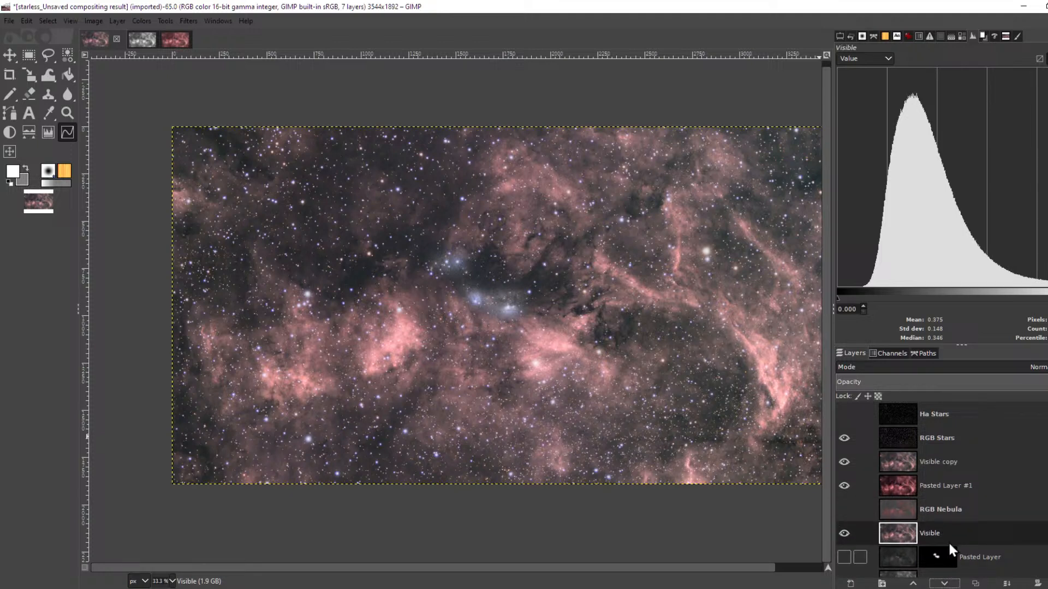
- Boost the color of the Visible copy layer by applying Saturation with a scale of 1.721
left_click(941, 457)
left_click(142, 20)
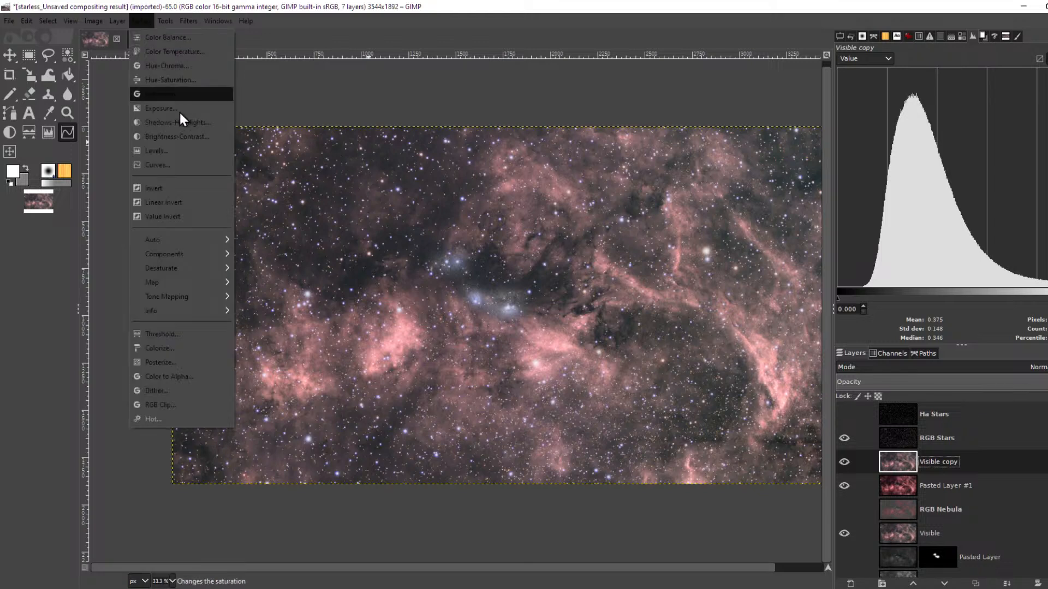
left_click(190, 94)
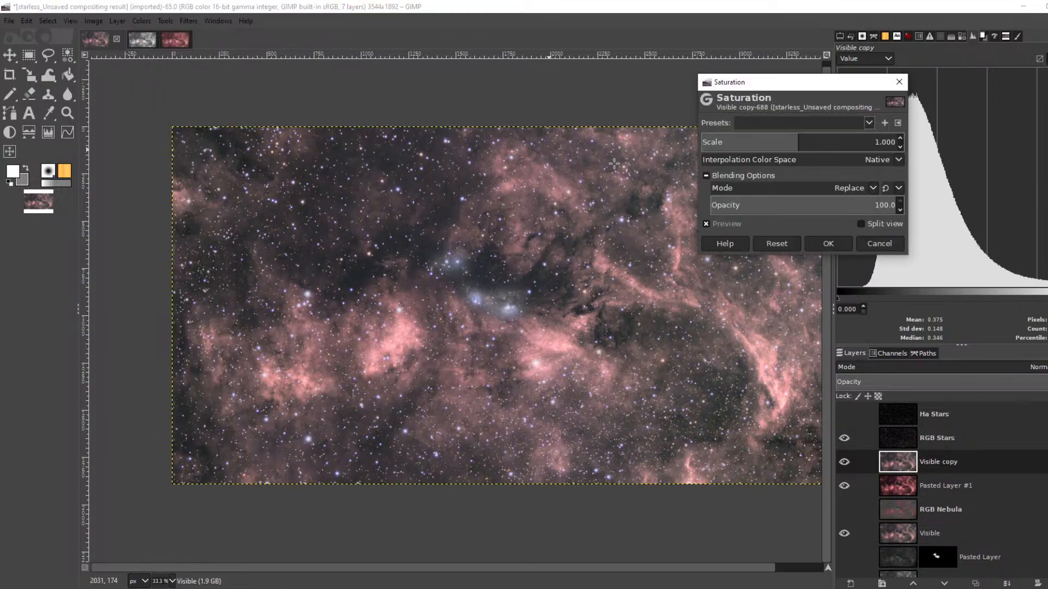
left_click_drag(800, 143, 870, 146)
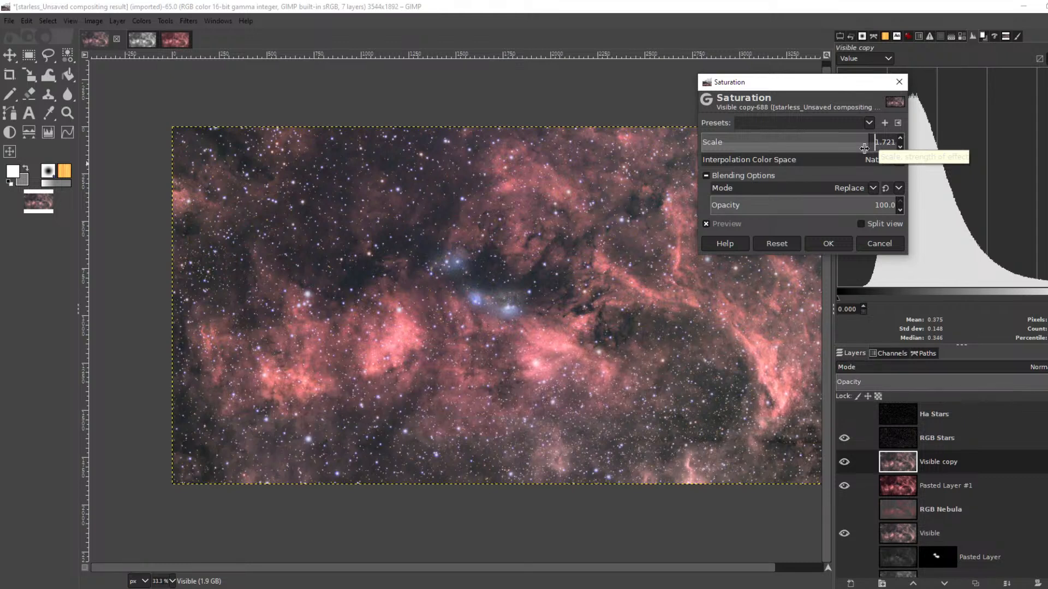
left_click(824, 244)
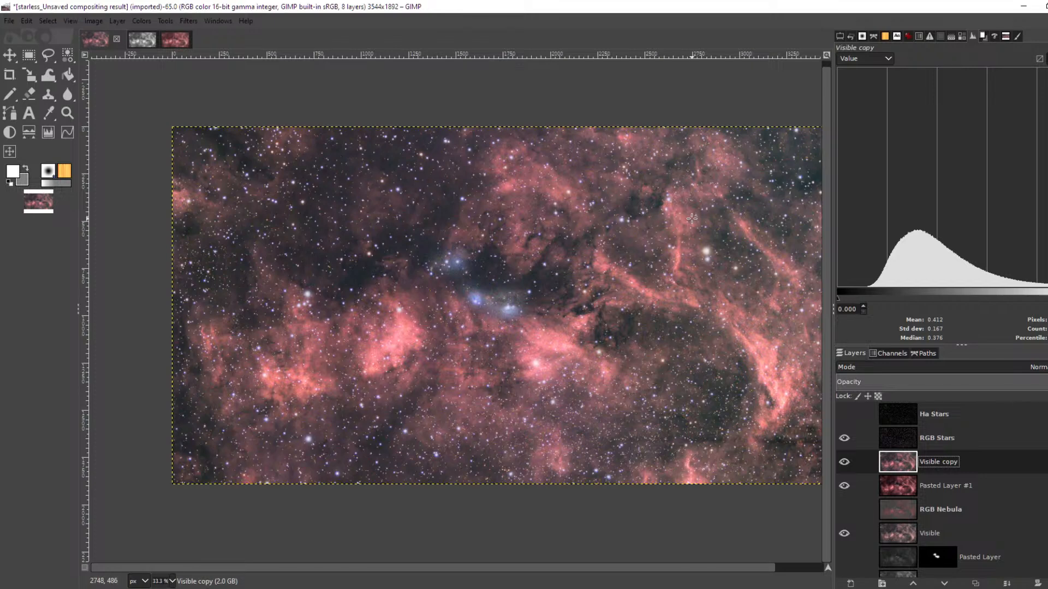
scroll(535, 296, "up", 1)
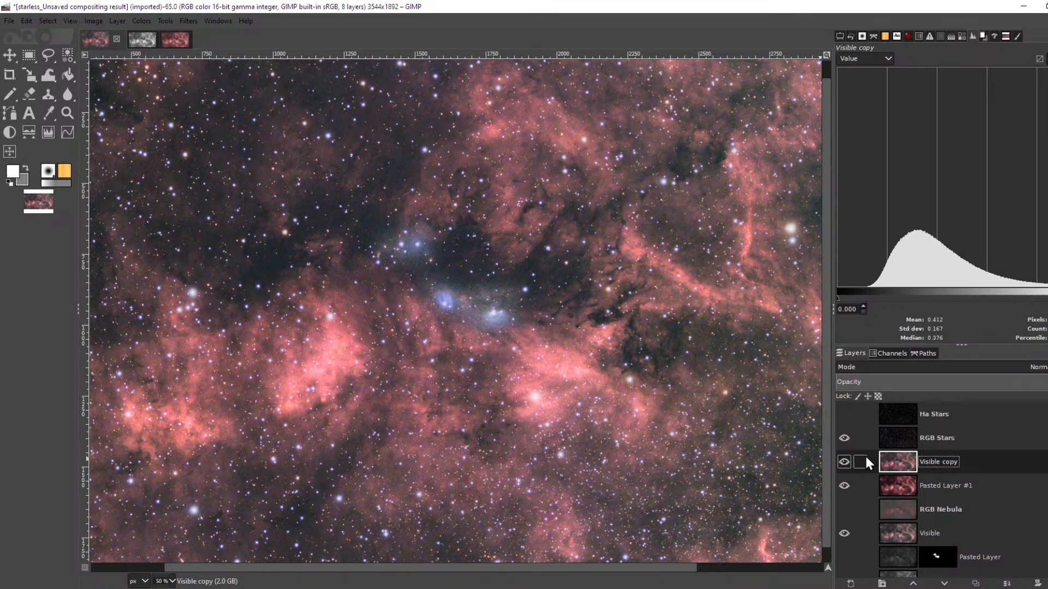
- Rename the Visible copy layer to 1 and Pasted Layer #1 to 2
double_click(977, 464)
type("1")
left_click(952, 485)
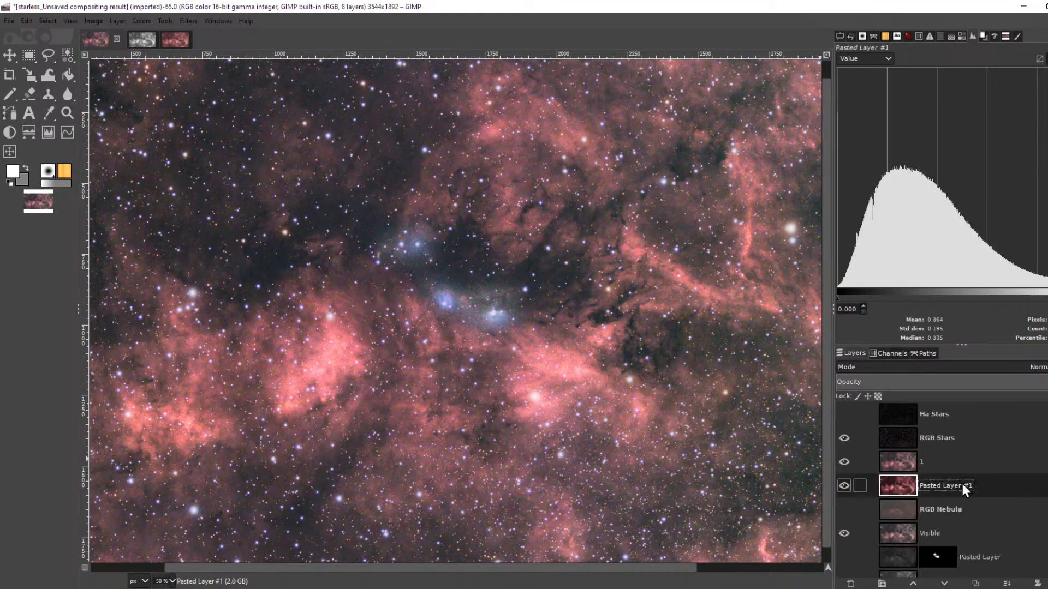
double_click(972, 486)
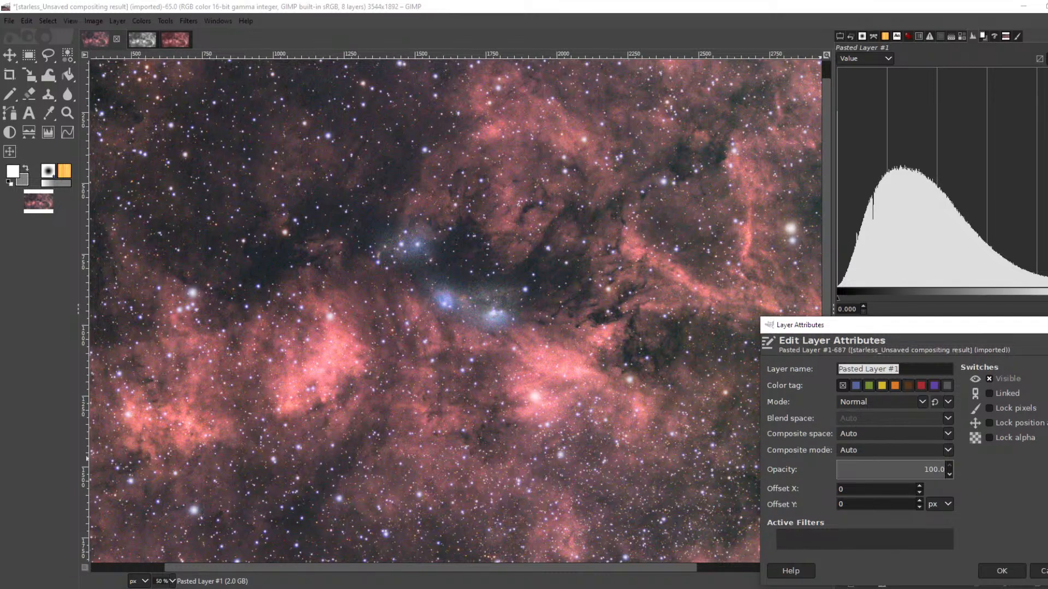
type("32")
key("BackSpace")
key("BackSpace")
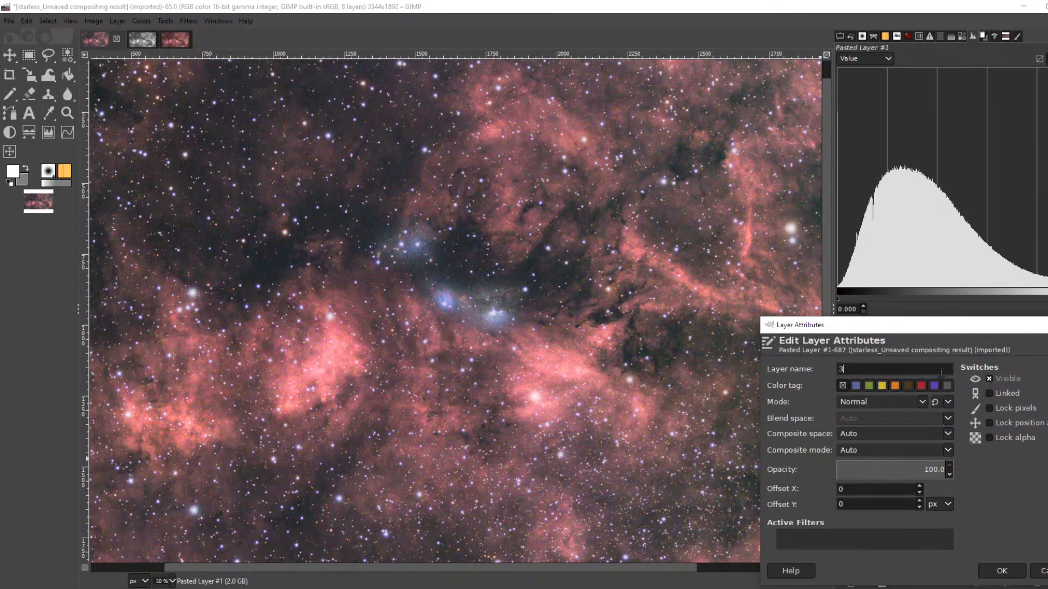
type("2")
left_click(1011, 565)
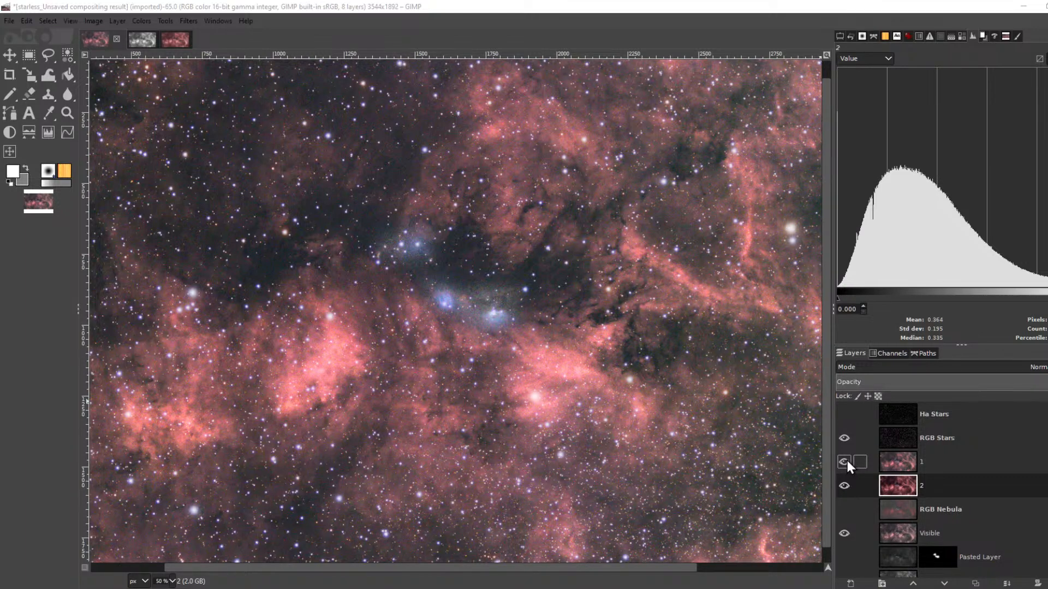
- Compare layer 1 with layer 2 beneath it by repeatedly toggling the visibility of layer 1
left_click(932, 462)
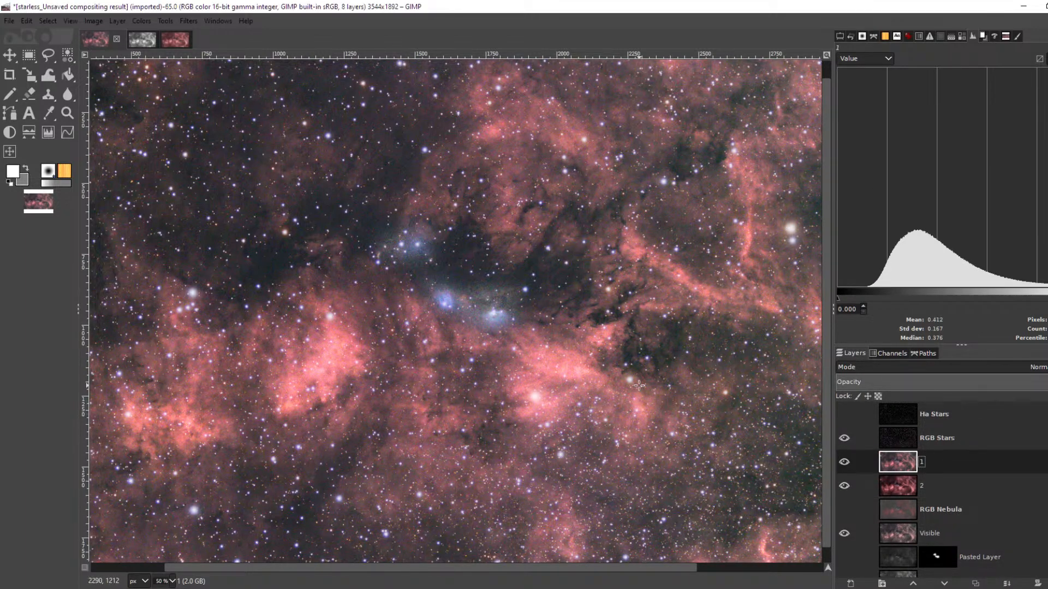
left_click(844, 463)
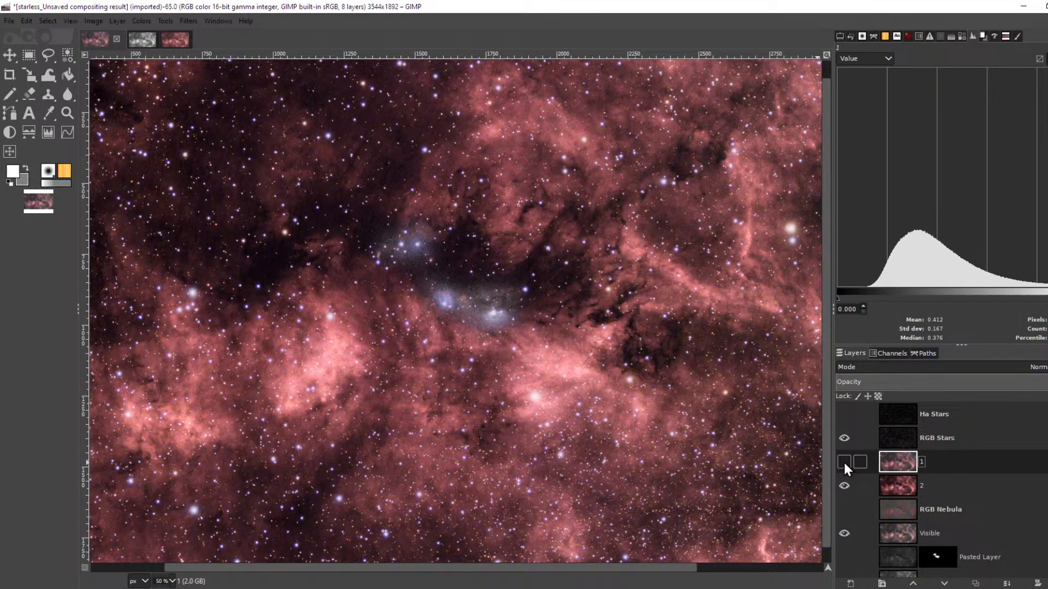
left_click(844, 462)
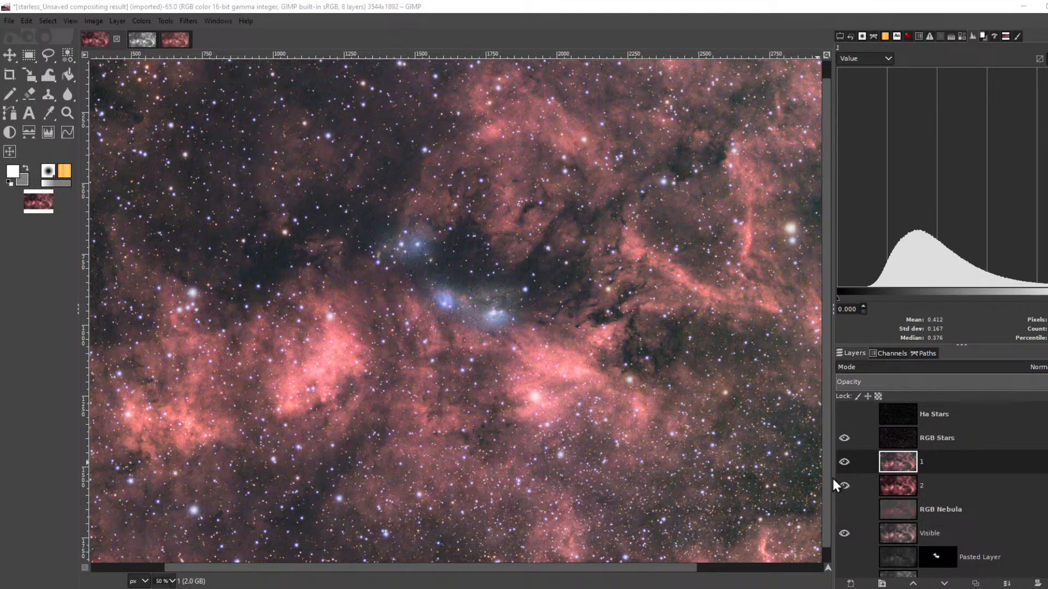
left_click(844, 463)
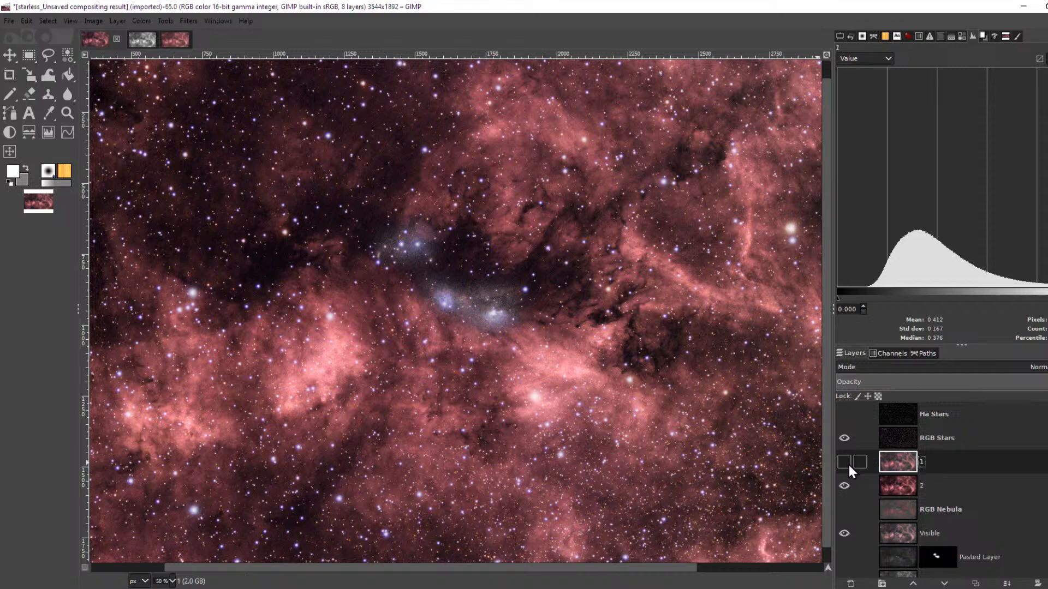
left_click(844, 462)
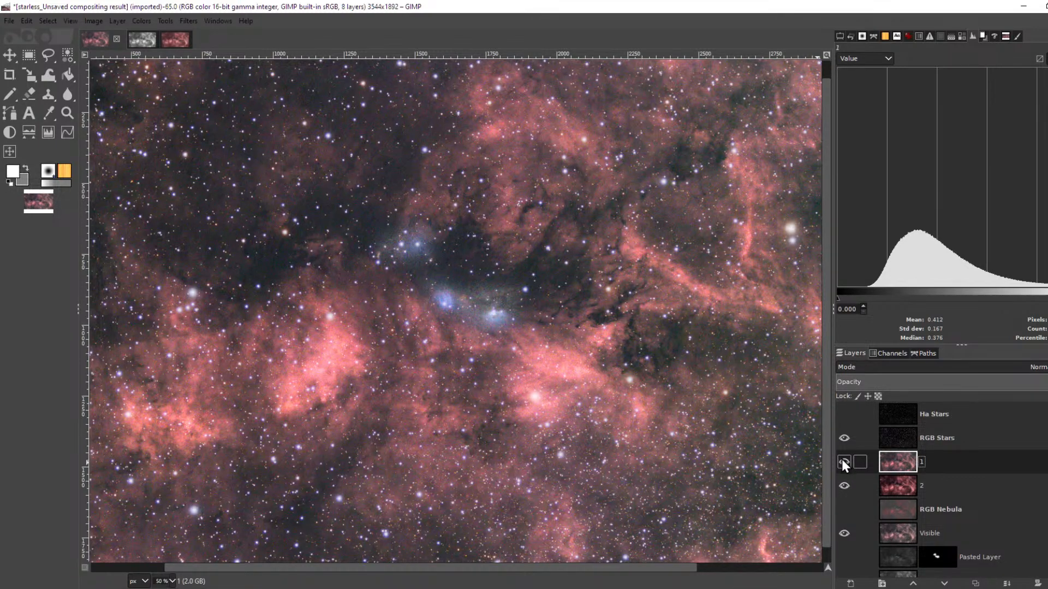
left_click(842, 461)
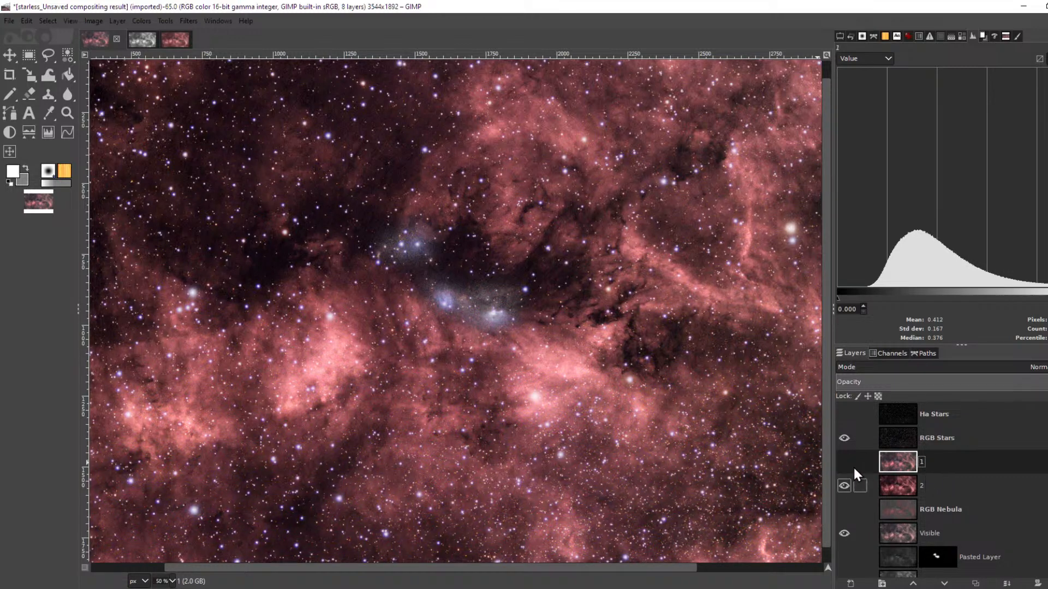
left_click(845, 462)
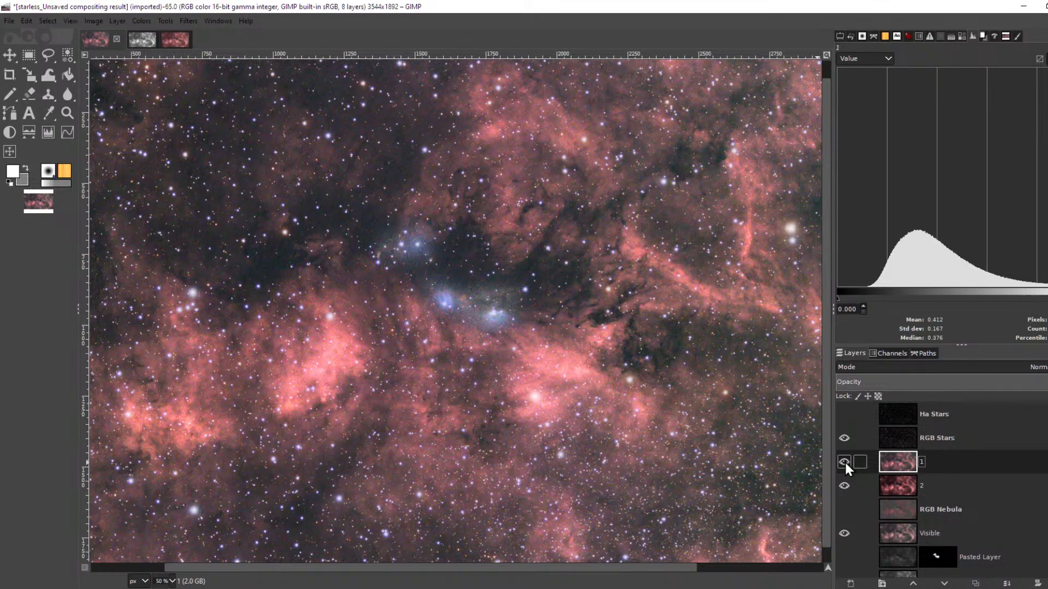
- Compare the overall color of nebula versions 1 and 2 by hiding and showing layer 1 several more times
left_click_drag(1045, 164, 1045, 141)
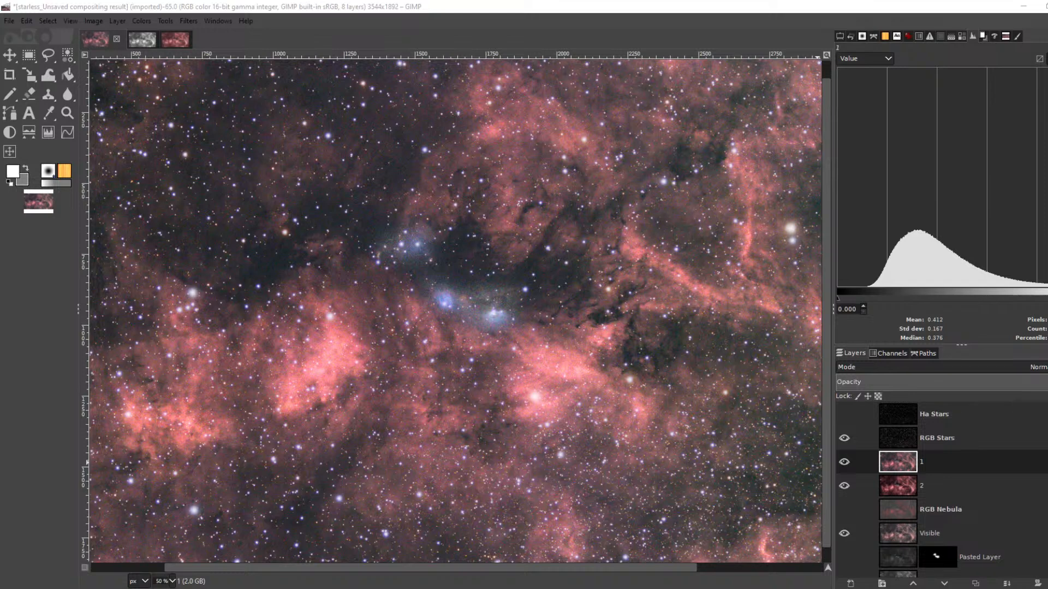
left_click(845, 462)
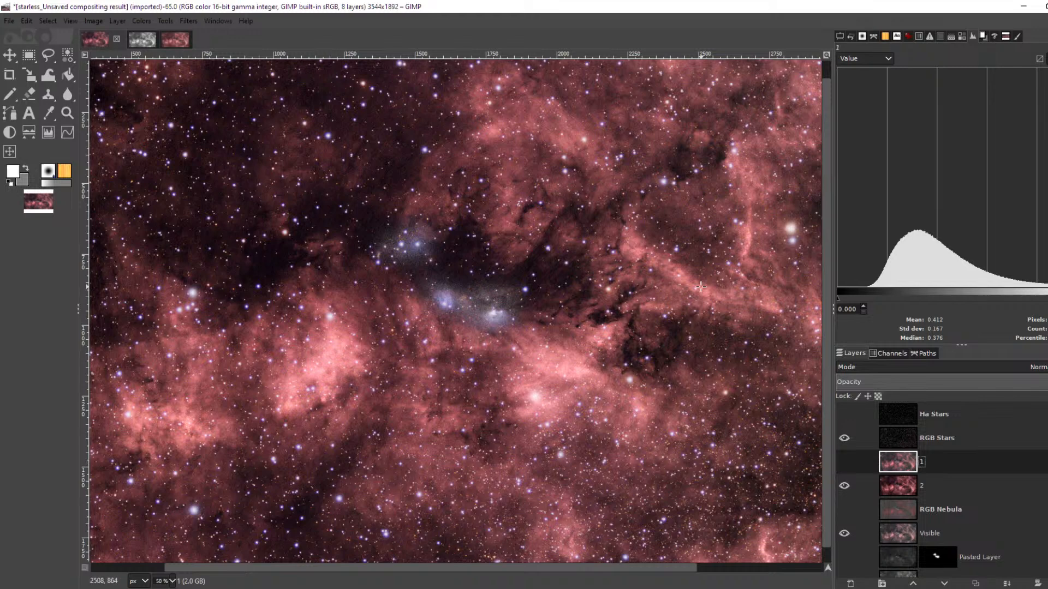
left_click(841, 461)
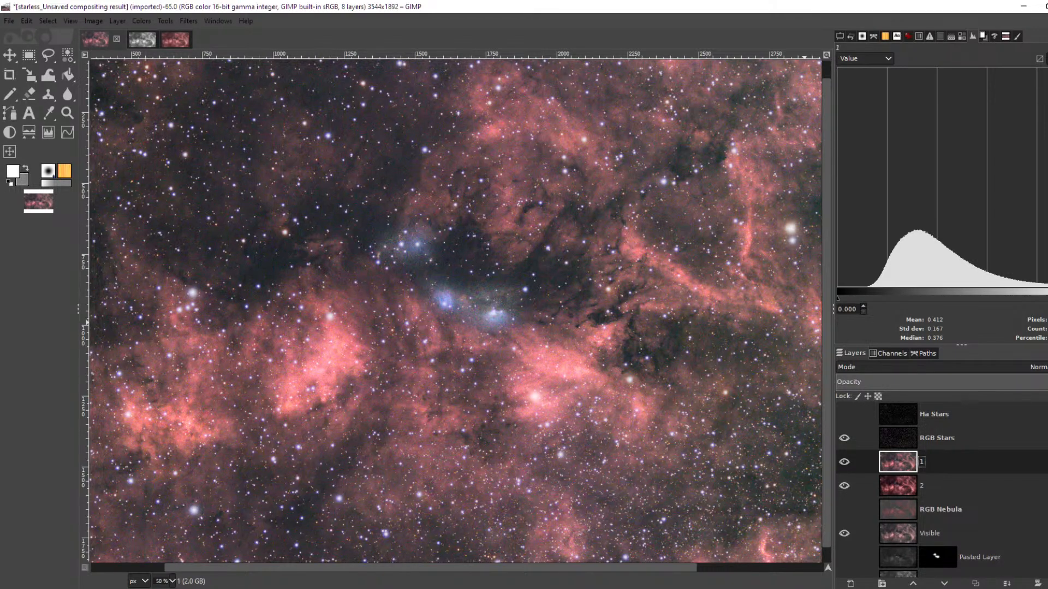
left_click(844, 462)
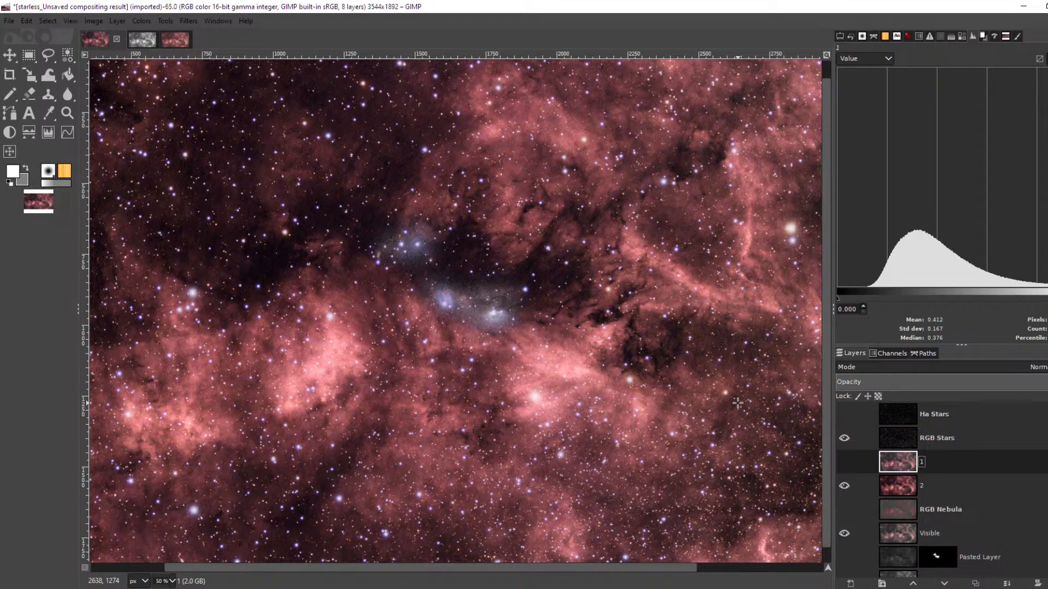
left_click(844, 462)
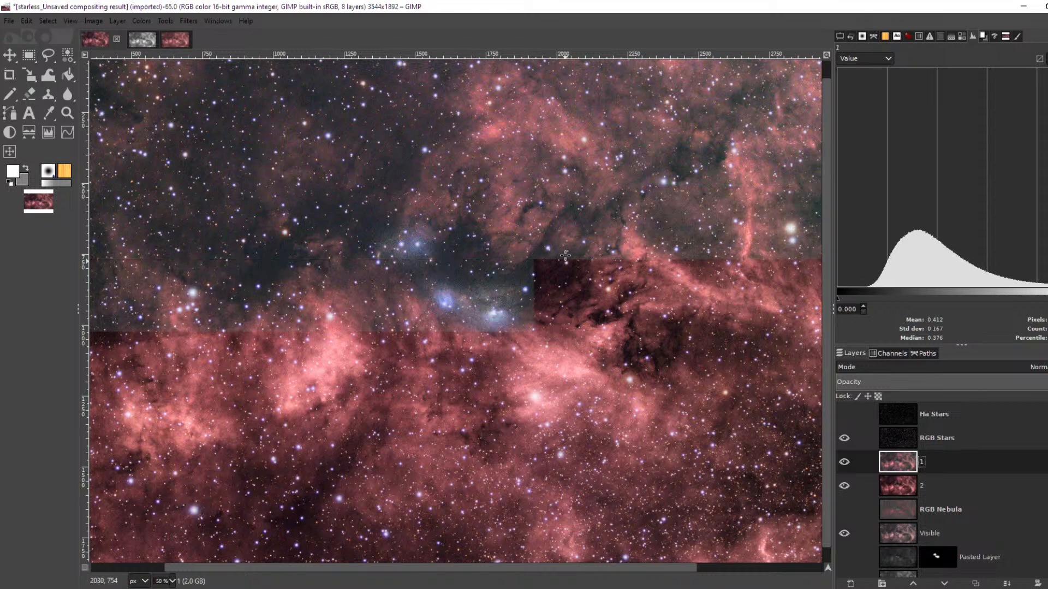
left_click(844, 462)
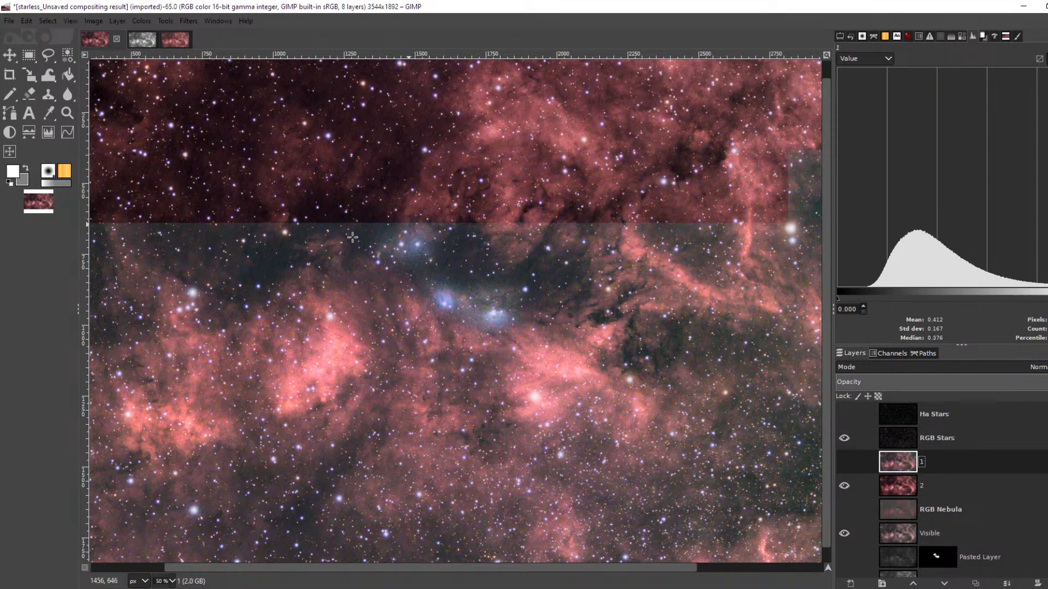
- Examine the noise in the dark background at 300% with layer 1 shown and hidden, and inspect the rest of the nebula
scroll(229, 250, "up", 5)
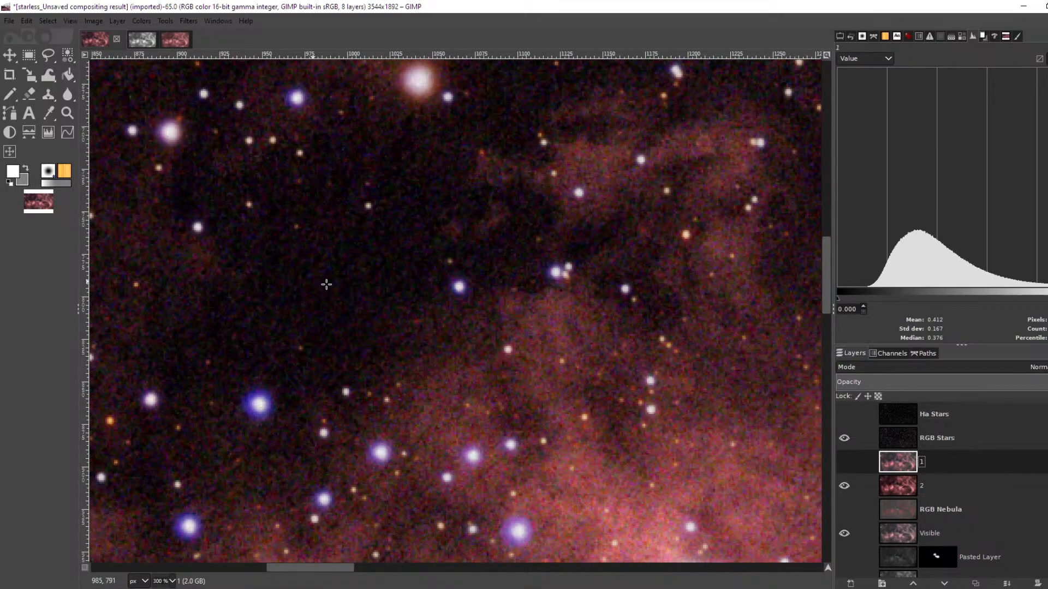
left_click(845, 462)
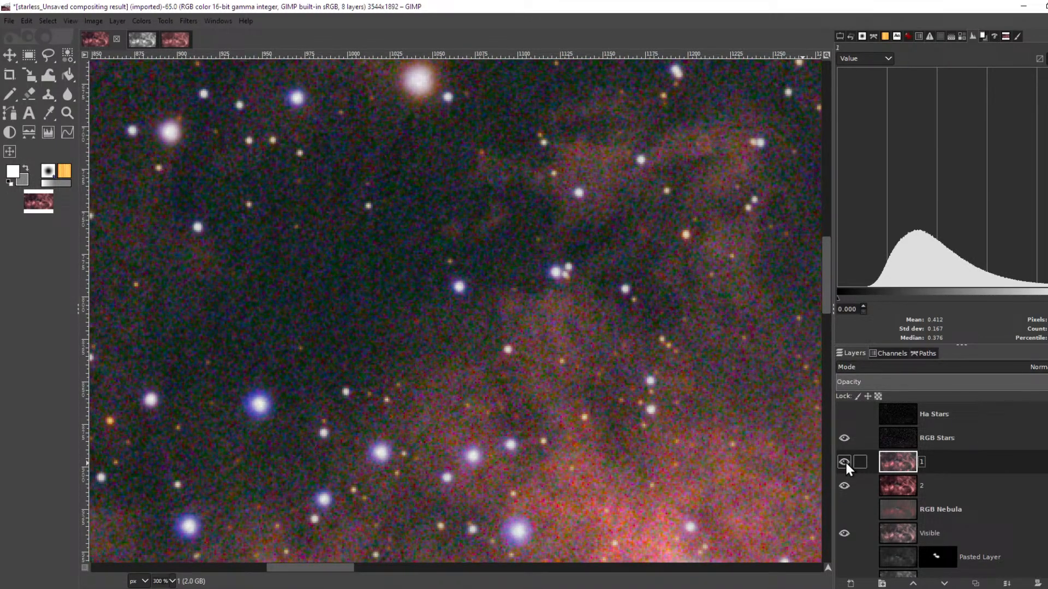
left_click(844, 463)
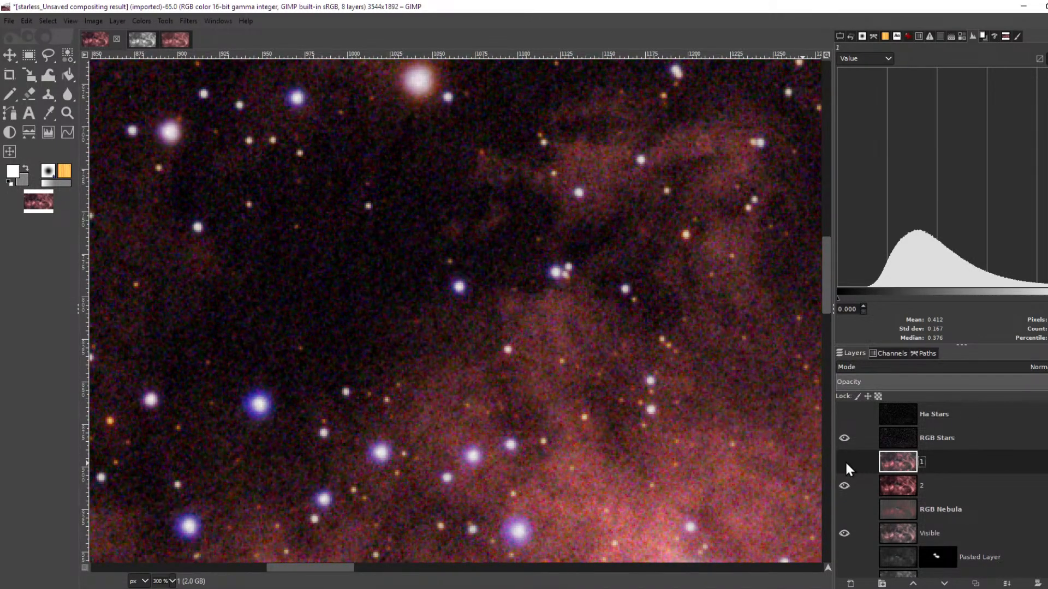
left_click(844, 462)
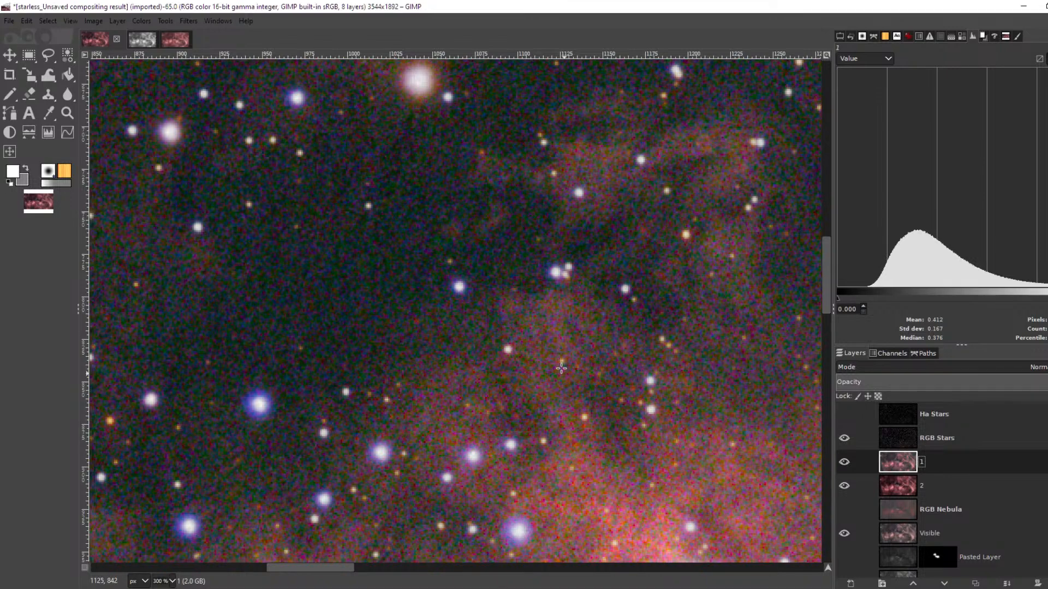
scroll(561, 368, "down", 2)
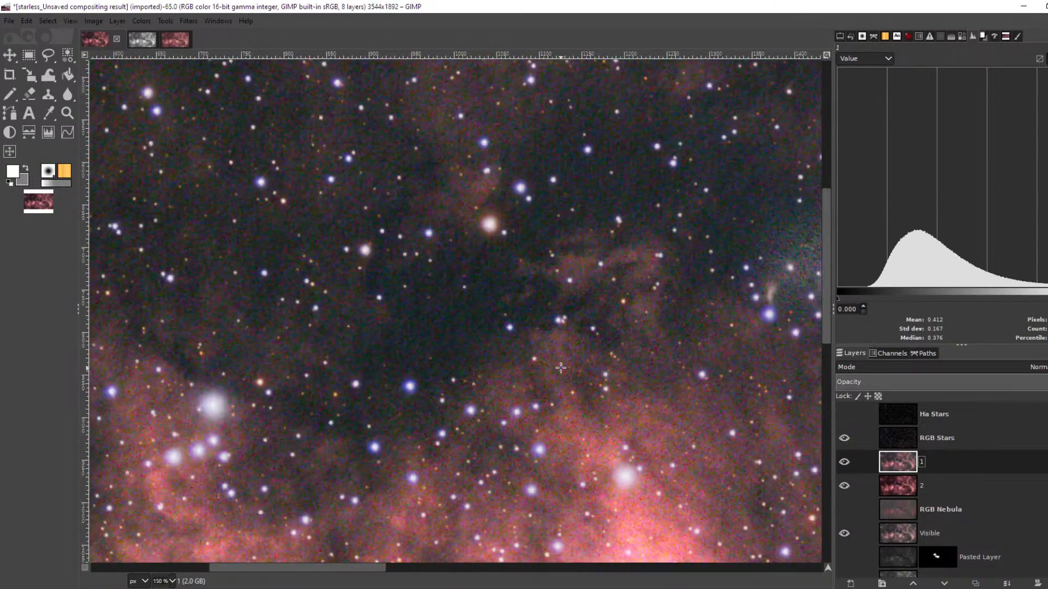
scroll(561, 368, "down", 1)
left_click_drag(607, 366, 371, 187)
left_click_drag(640, 369, 488, 353)
scroll(455, 267, "down", 2)
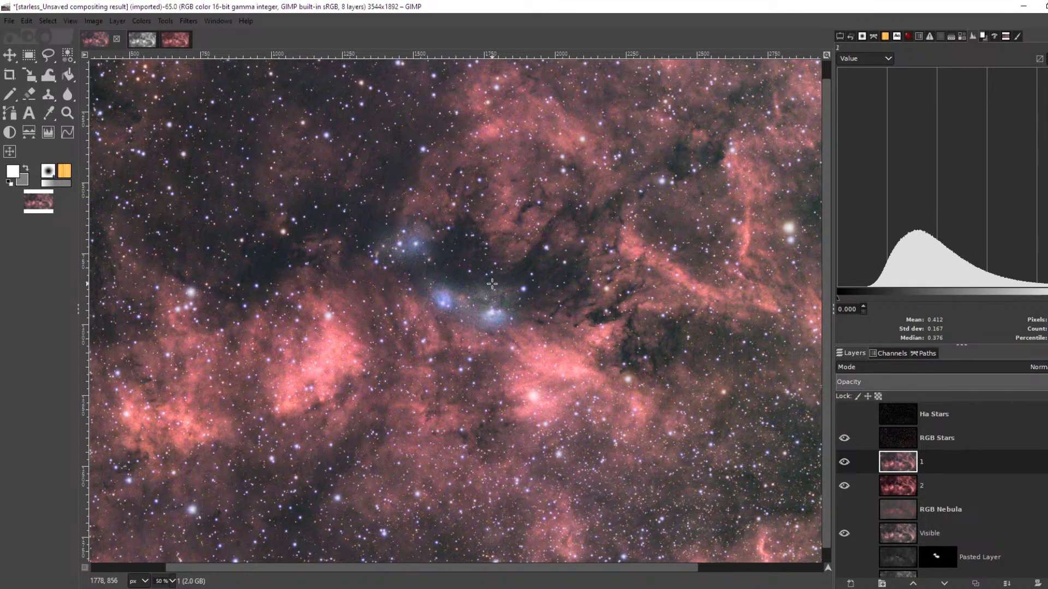
scroll(492, 284, "down", 2)
scroll(491, 284, "up", 1)
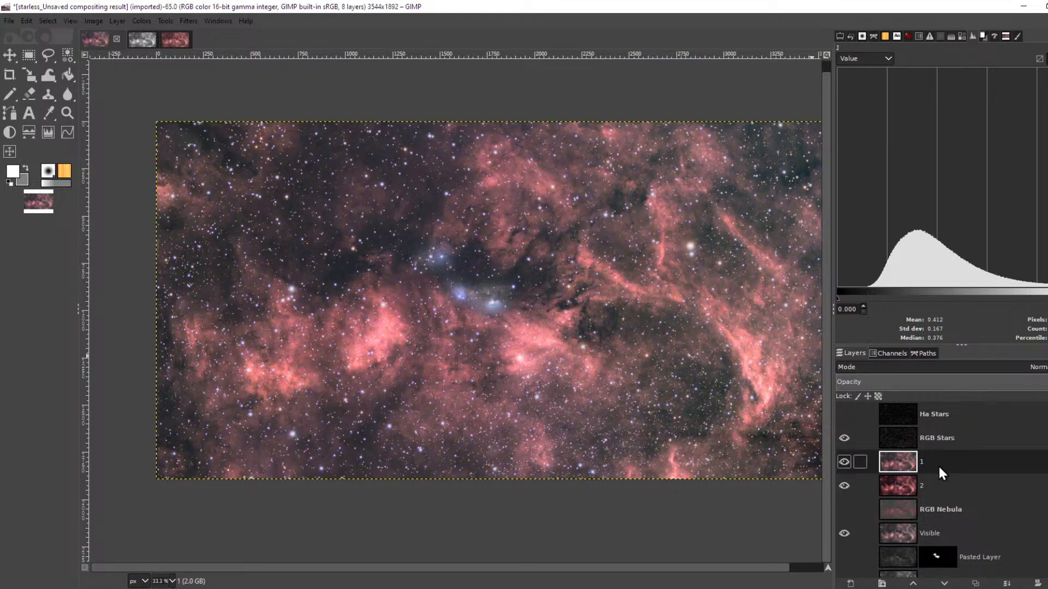
left_click(142, 20)
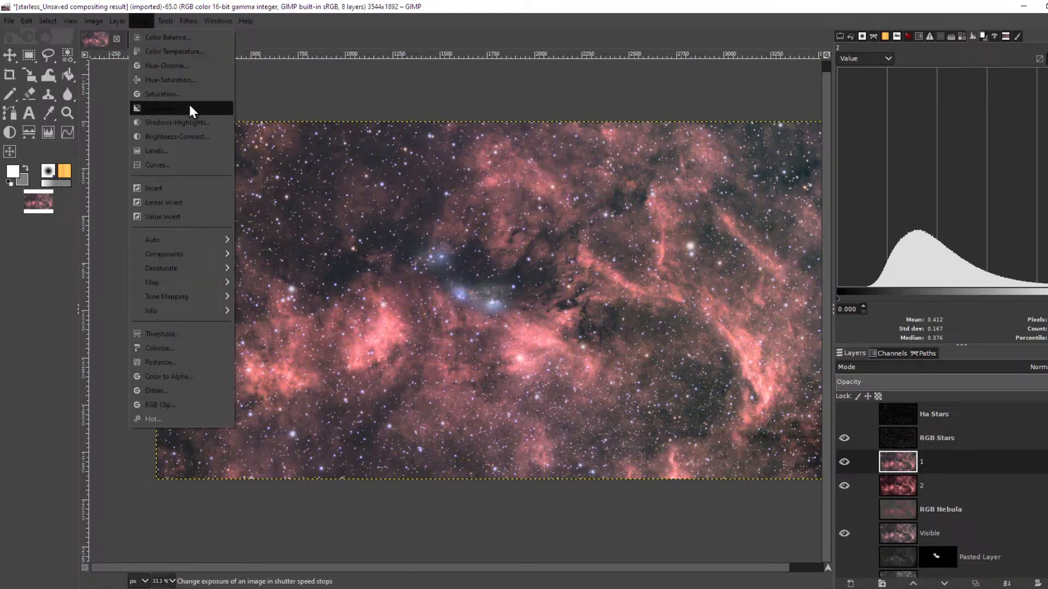
left_click(192, 91)
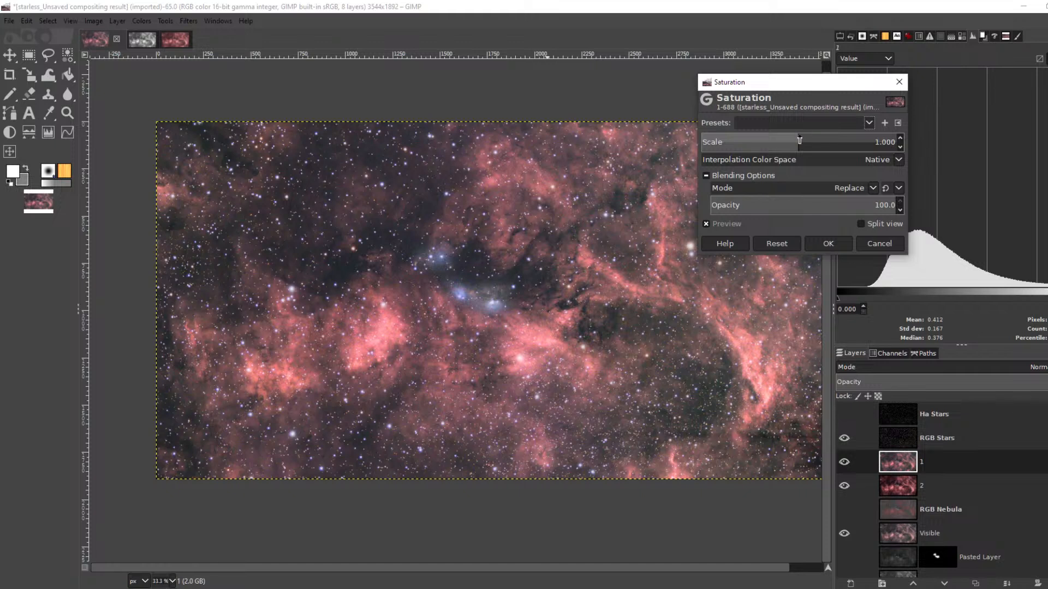
left_click_drag(799, 140, 851, 143)
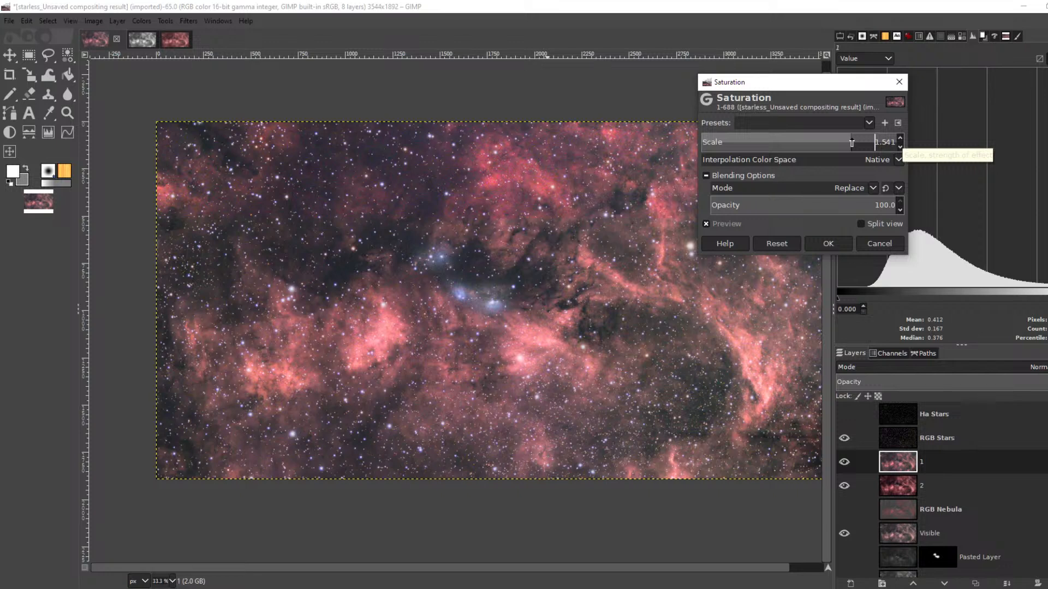
left_click(869, 247)
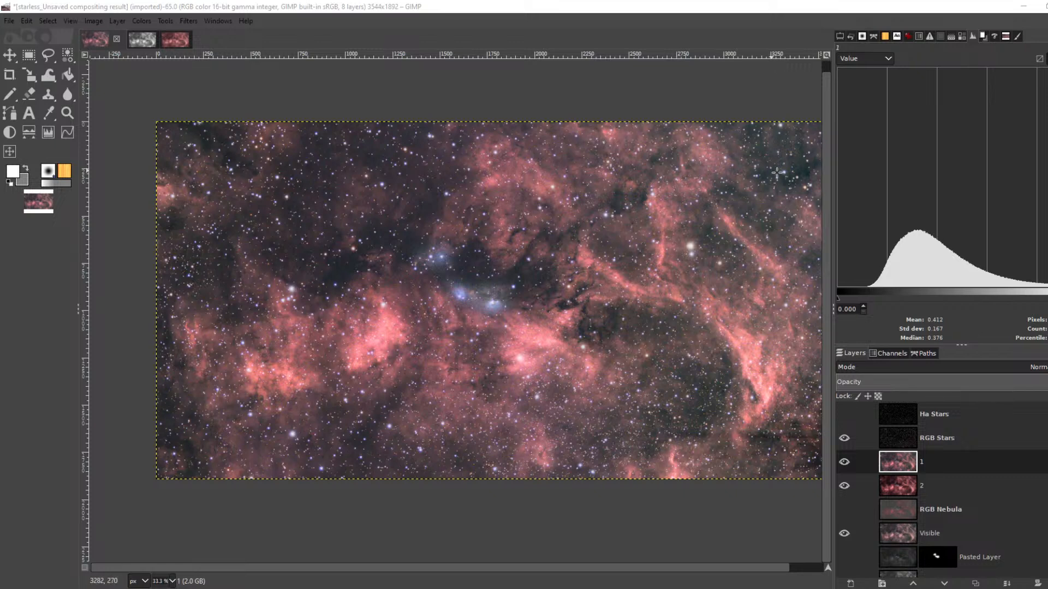
- Duplicate the Ha Nebula layer and move the copy up the stack to sit between RGB Stars and layer 1
scroll(941, 496, "down", 1)
left_click(945, 562)
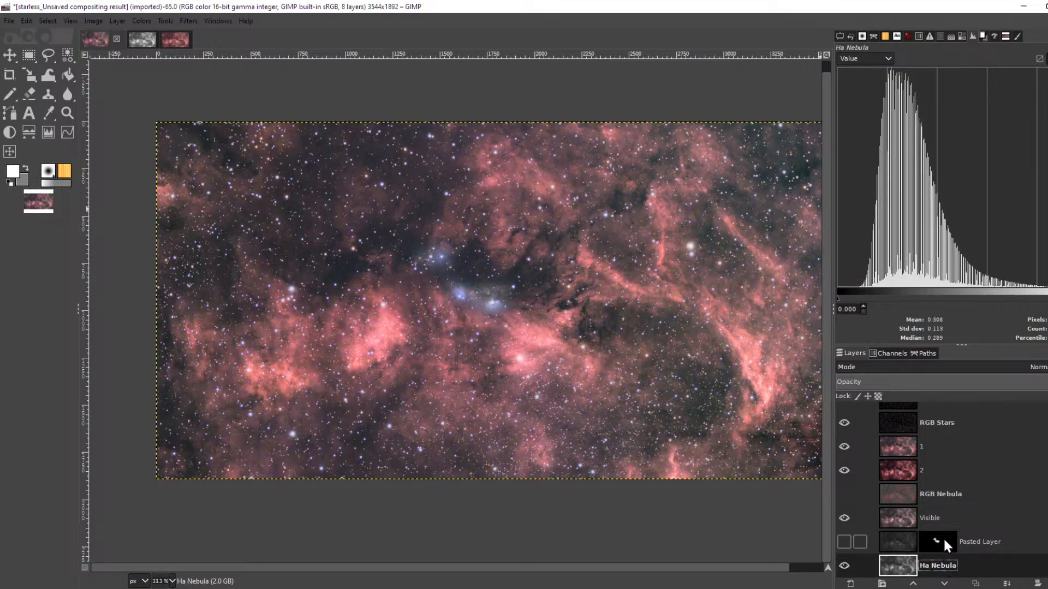
key("ctrl+shift+n")
left_click(692, 434)
key("ctrl+shift+d")
left_click_drag(922, 564, 954, 448)
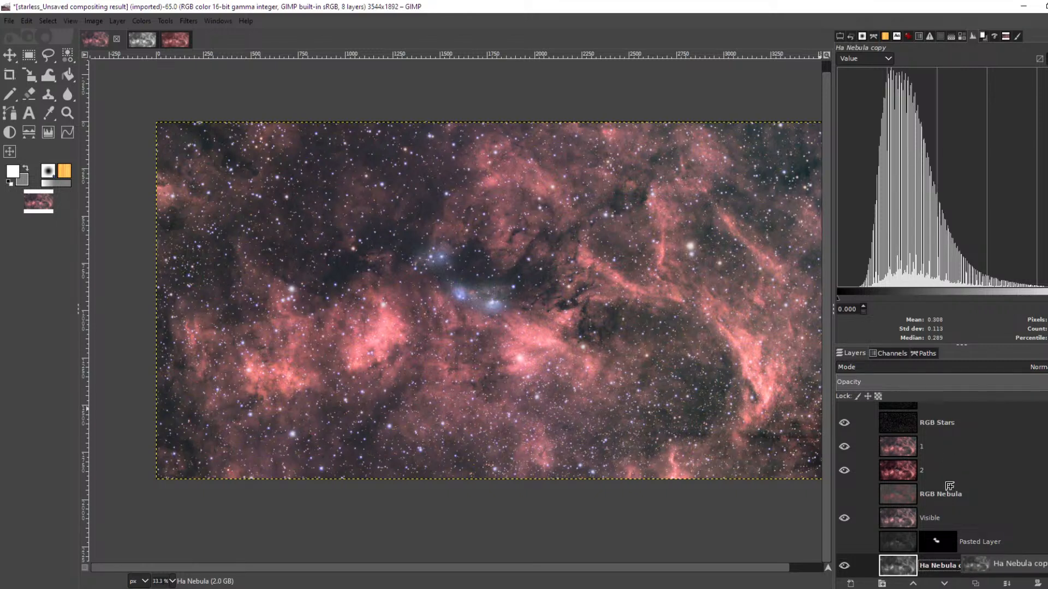
left_click_drag(951, 565, 956, 453)
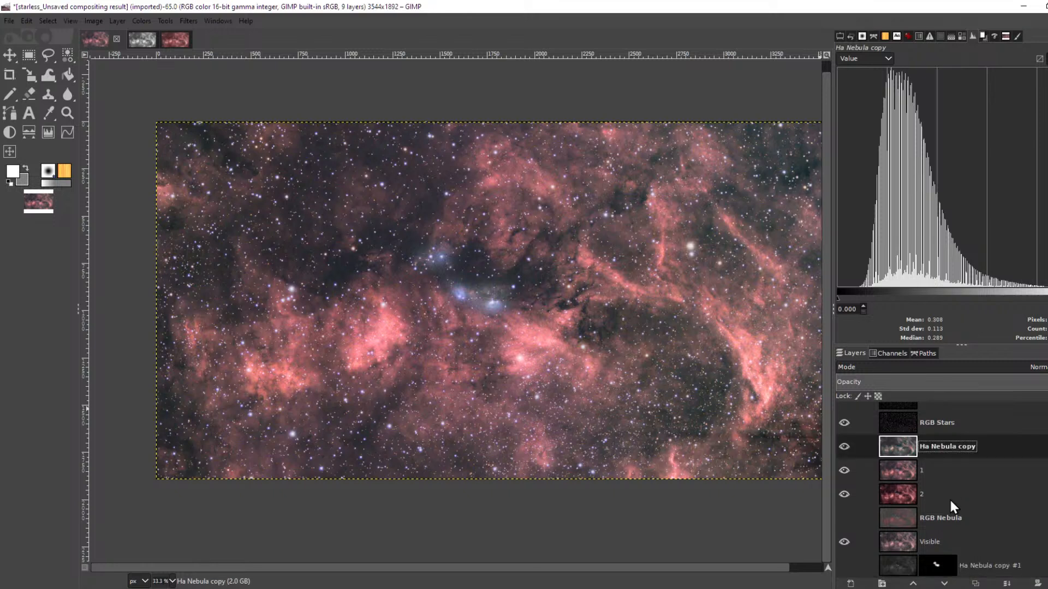
- Hide the RGB Stars layer and colorize the Ha Nebula copy layer with pure red (ff0000)
scroll(900, 476, "up", 1)
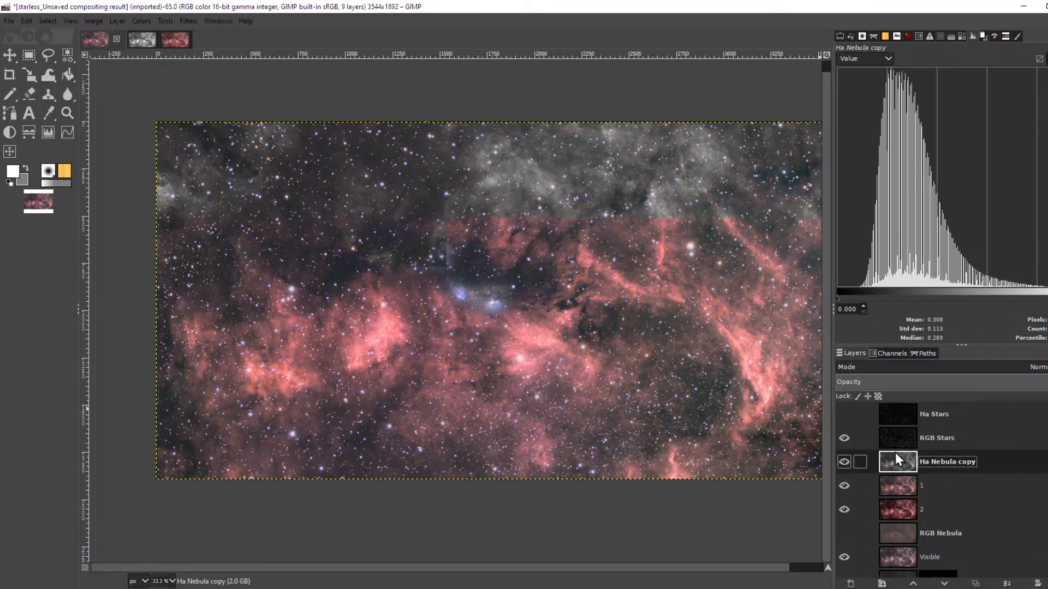
left_click(844, 437)
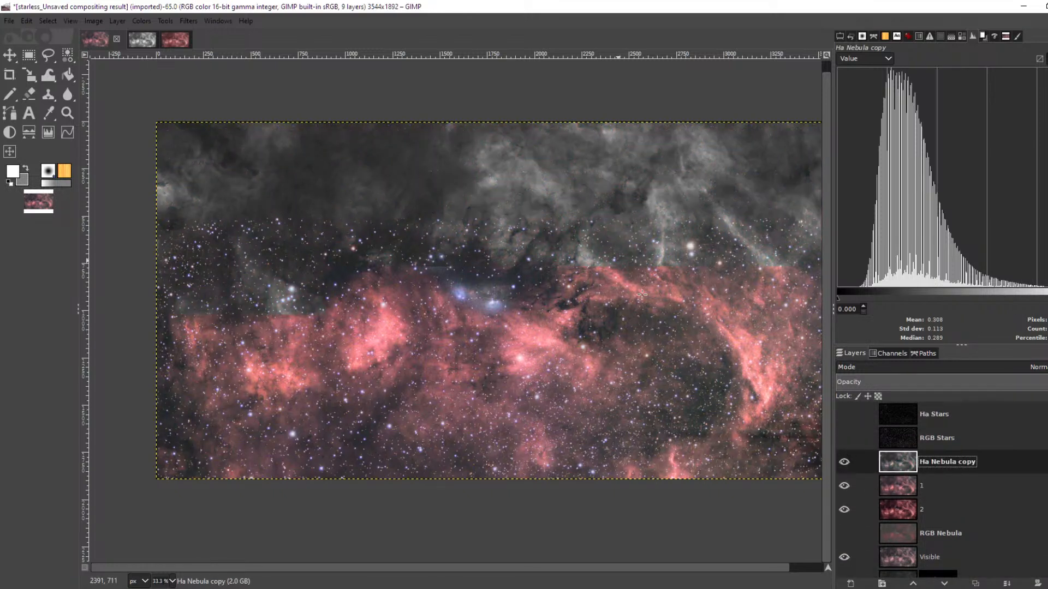
left_click(147, 21)
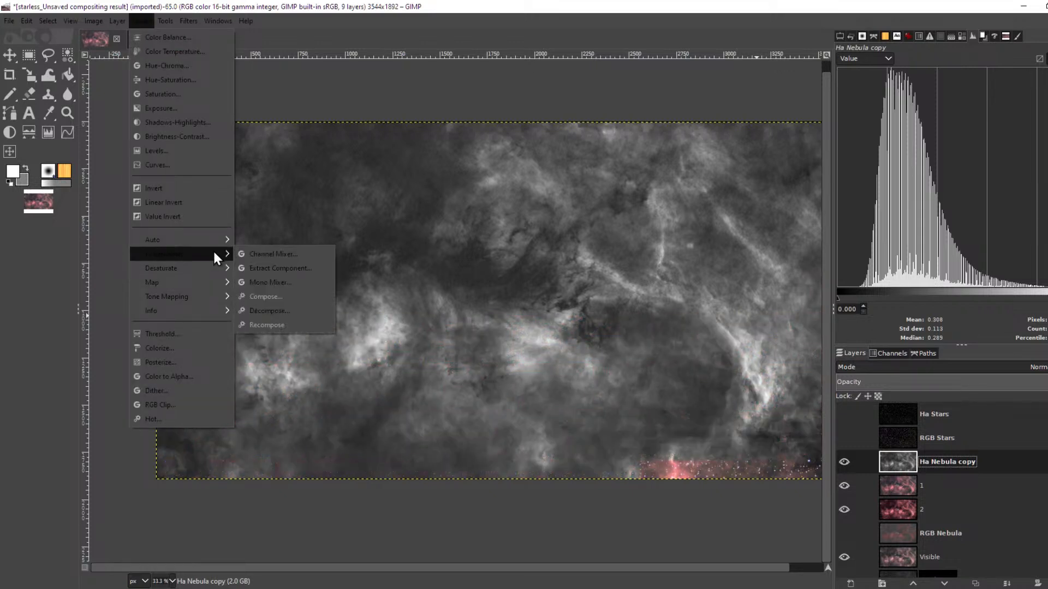
left_click(207, 347)
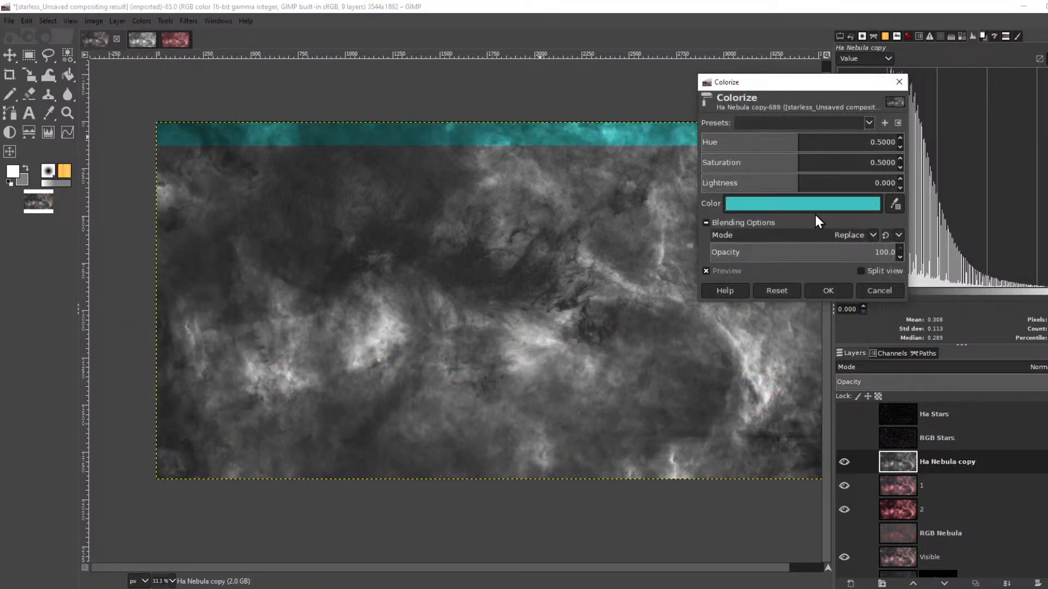
left_click(875, 204)
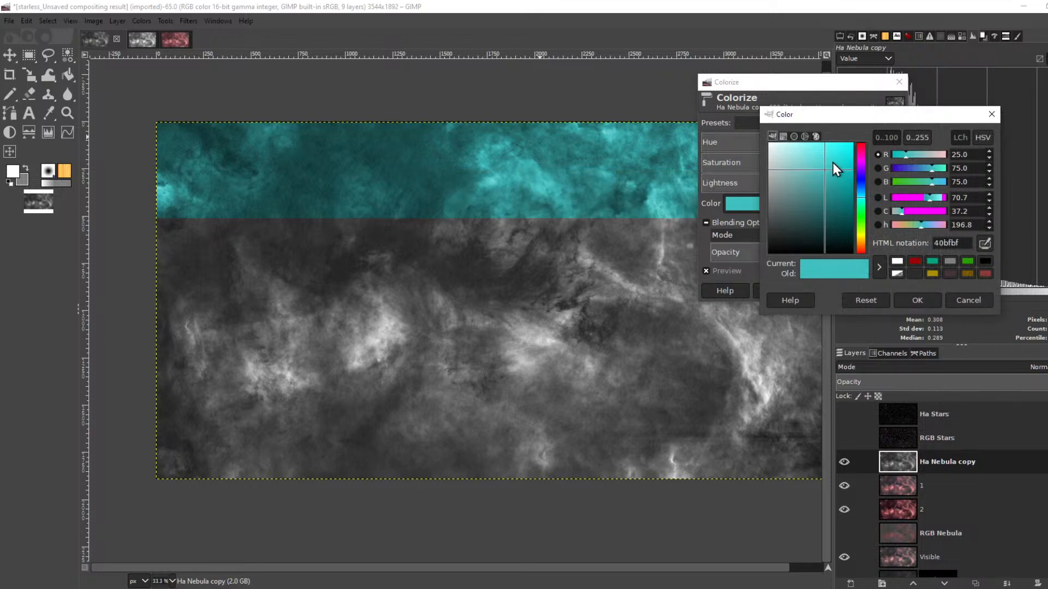
left_click(863, 146)
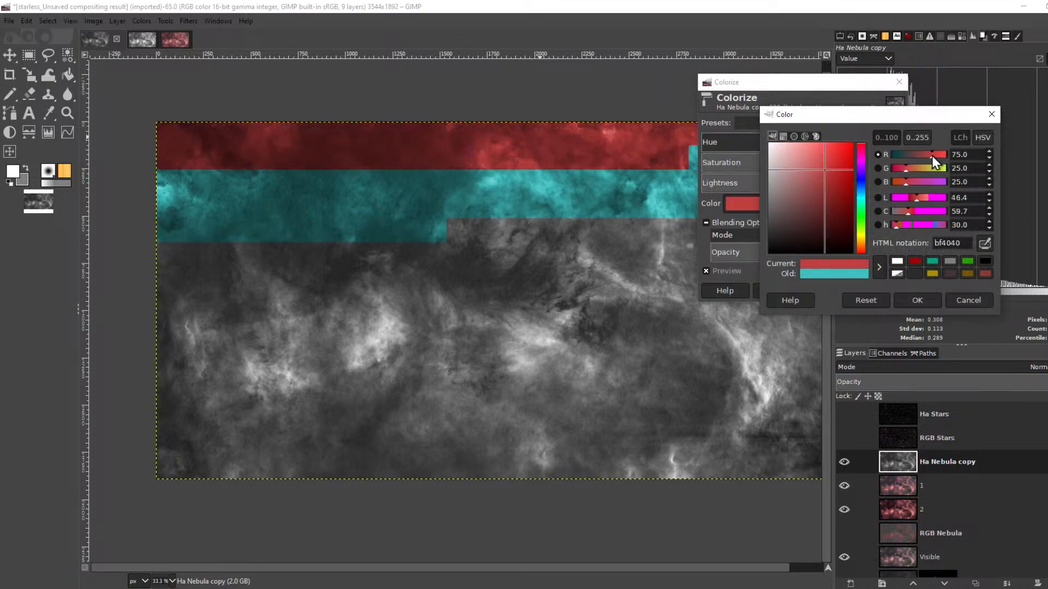
left_click_drag(932, 156, 973, 161)
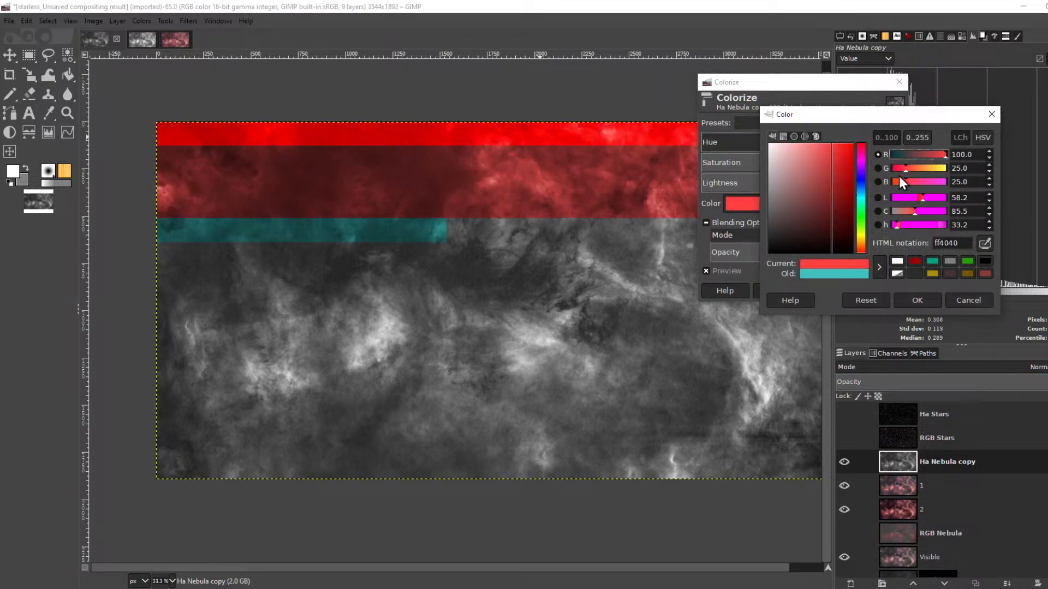
left_click_drag(900, 173, 873, 181)
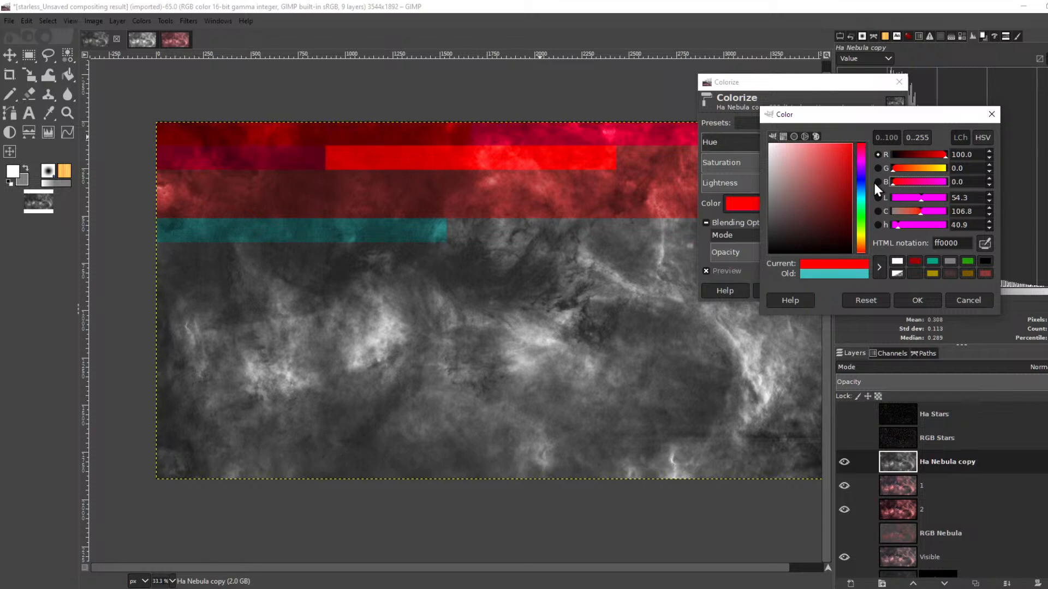
left_click(924, 297)
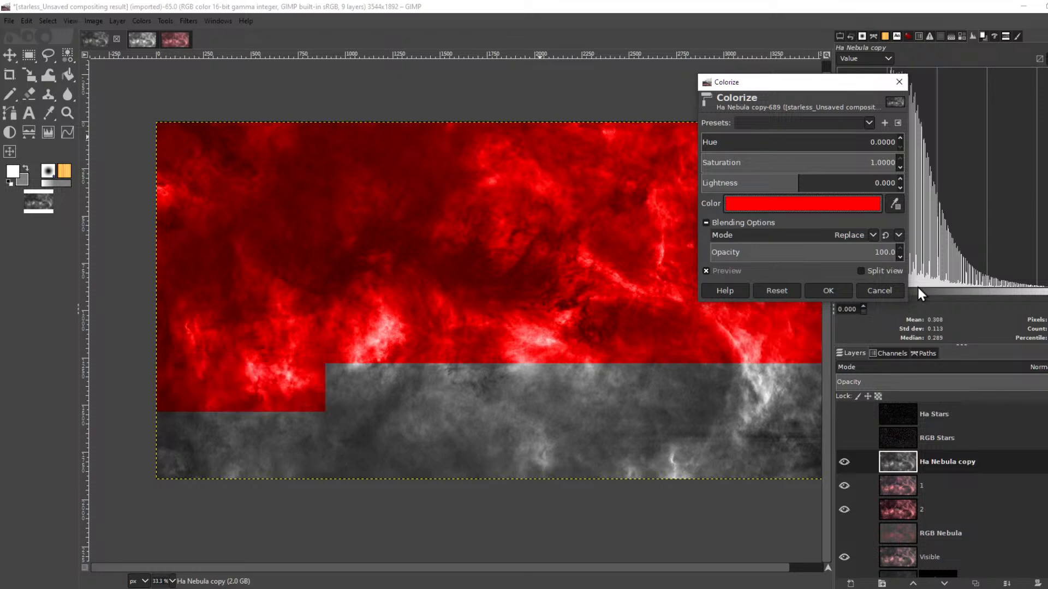
left_click(829, 291)
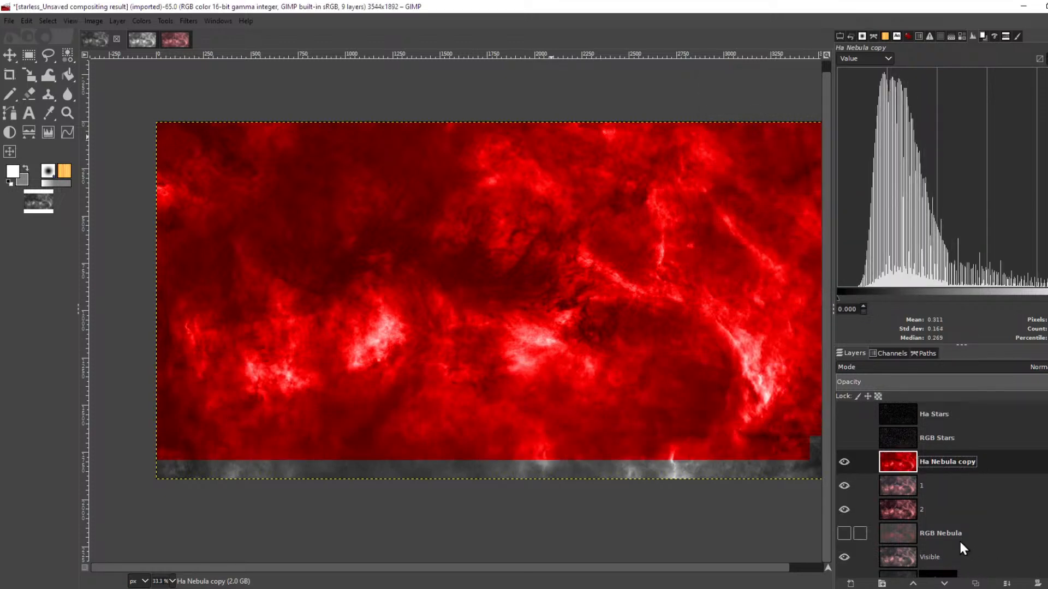
- Raise the Visible layer in the stack so it sits directly beneath the red Ha Nebula copy
scroll(958, 539, "down", 2)
left_click(924, 517)
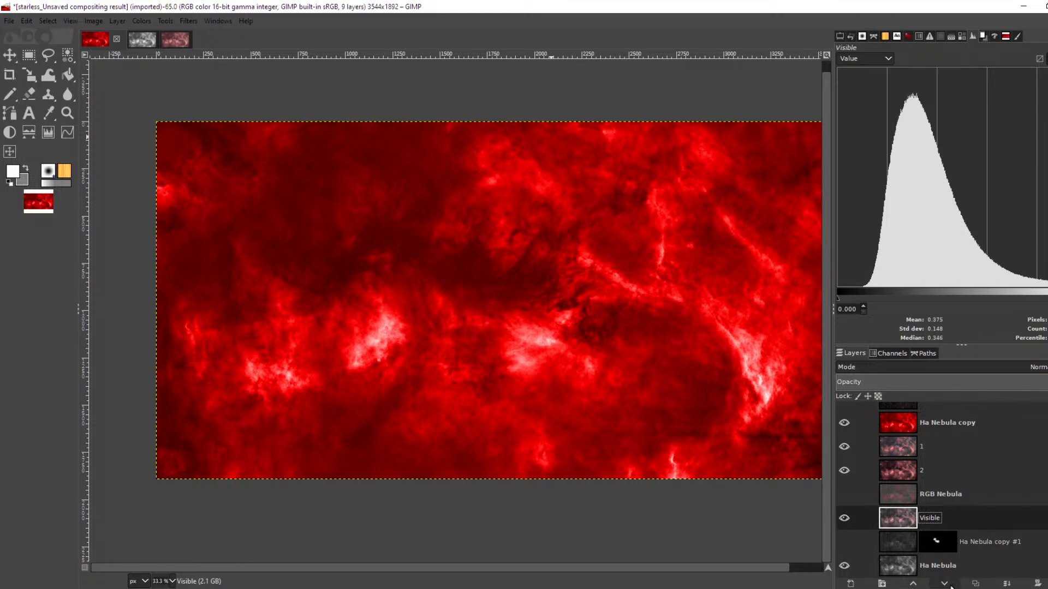
left_click(913, 584)
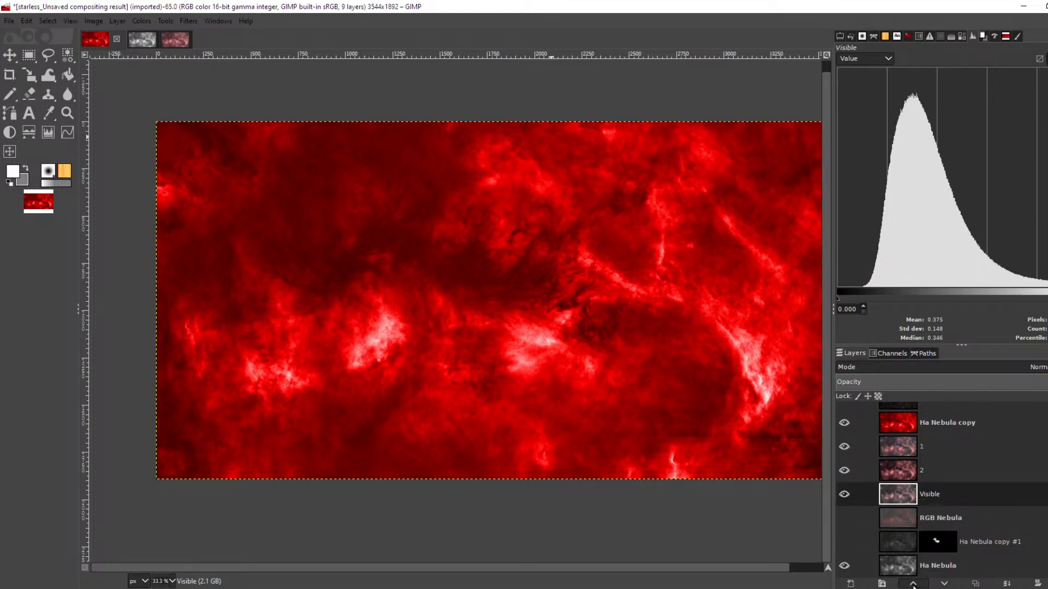
left_click(912, 584)
left_click(913, 584)
- Set the blend mode of the Ha Nebula copy layer to Screen
left_click(953, 423)
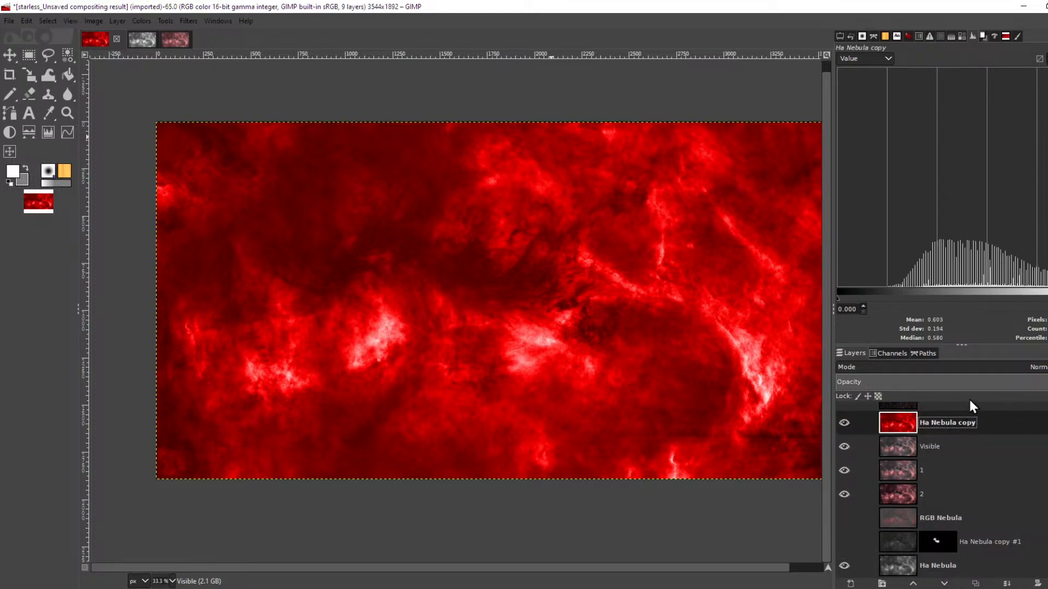
left_click(1008, 374)
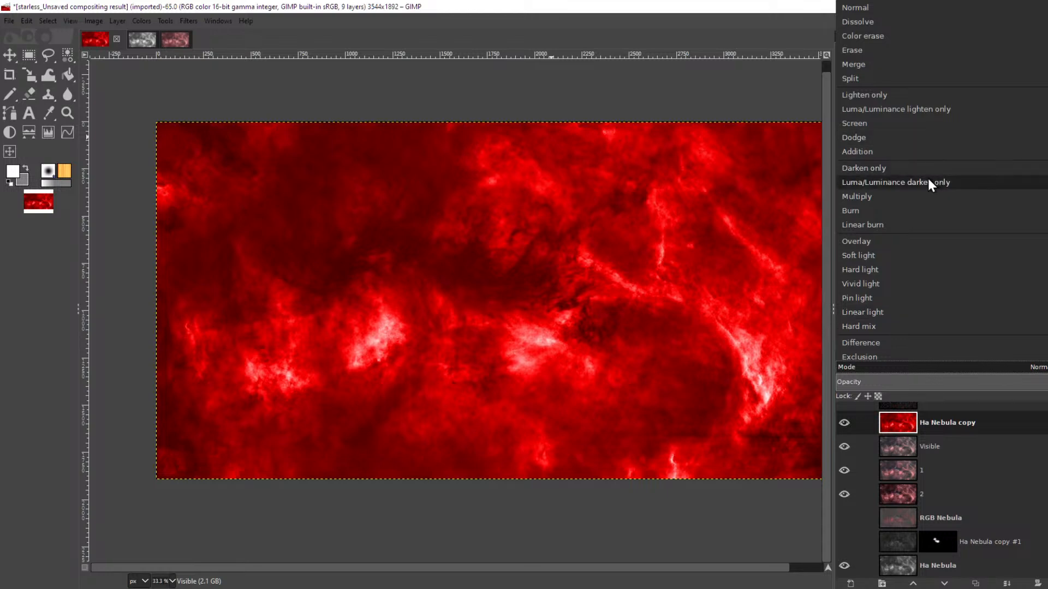
left_click(904, 123)
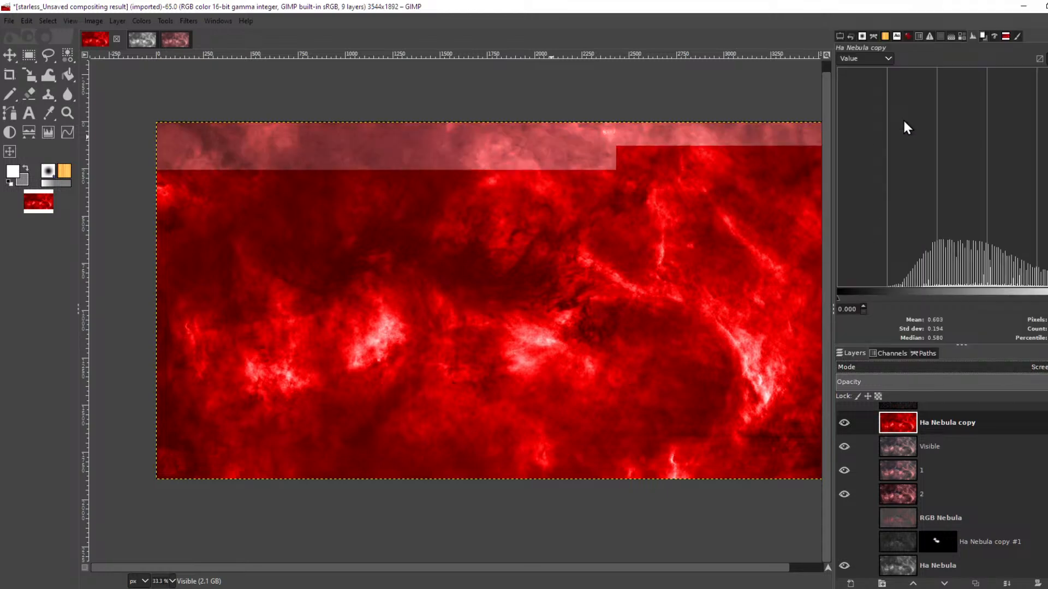
- Try the LCh Color blend mode on the red Ha Nebula copy layer with its opacity lowered
left_click(981, 368)
scroll(916, 311, "down", 5)
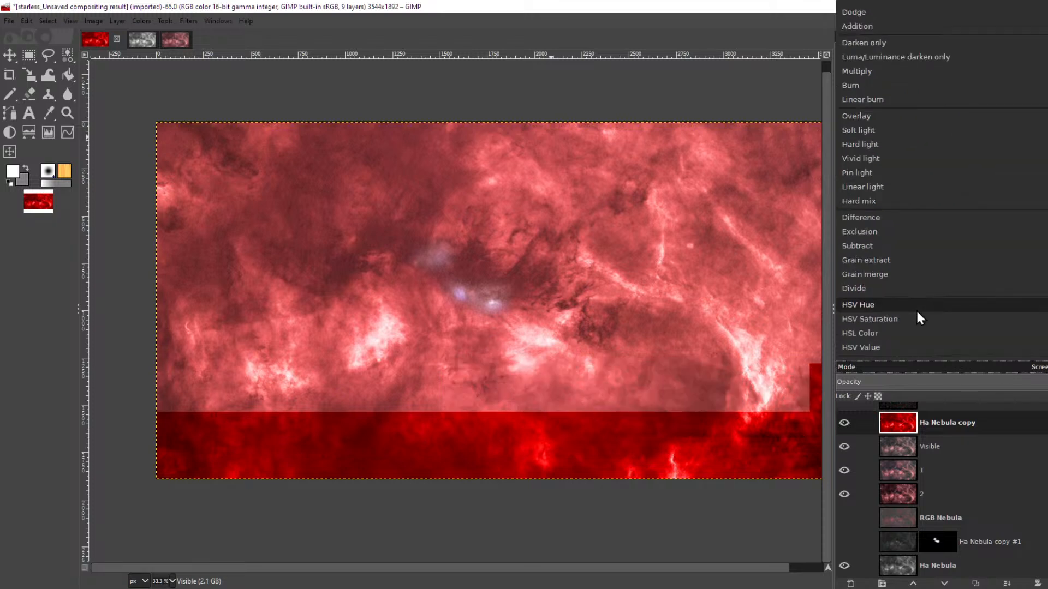
left_click(911, 325)
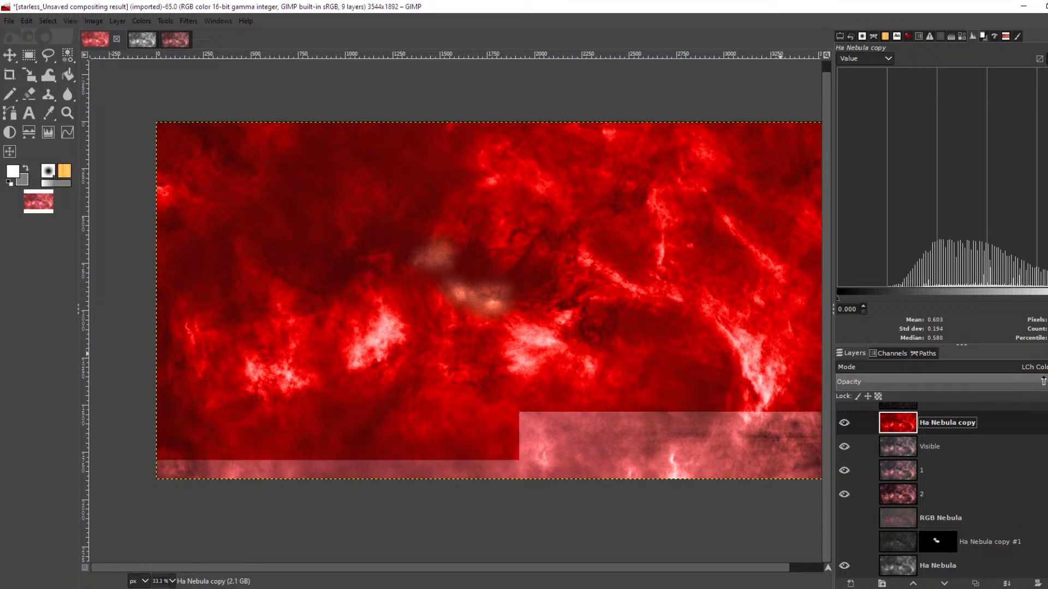
left_click_drag(1014, 382, 1008, 380)
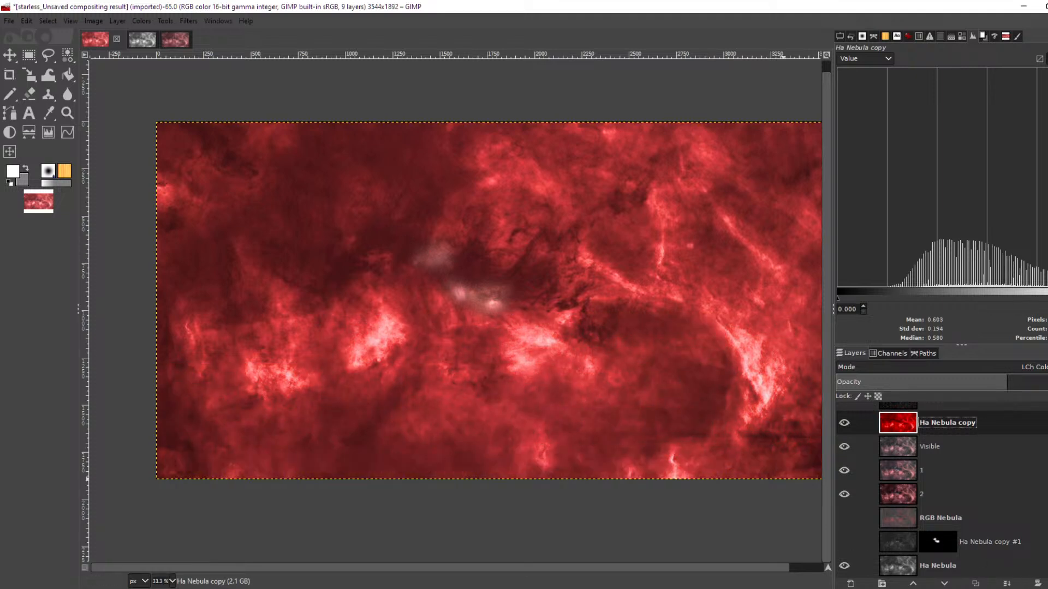
- Delete the red Ha Nebula copy layer and lower the Visible layer to sit directly beneath layer 2
left_click(1047, 583)
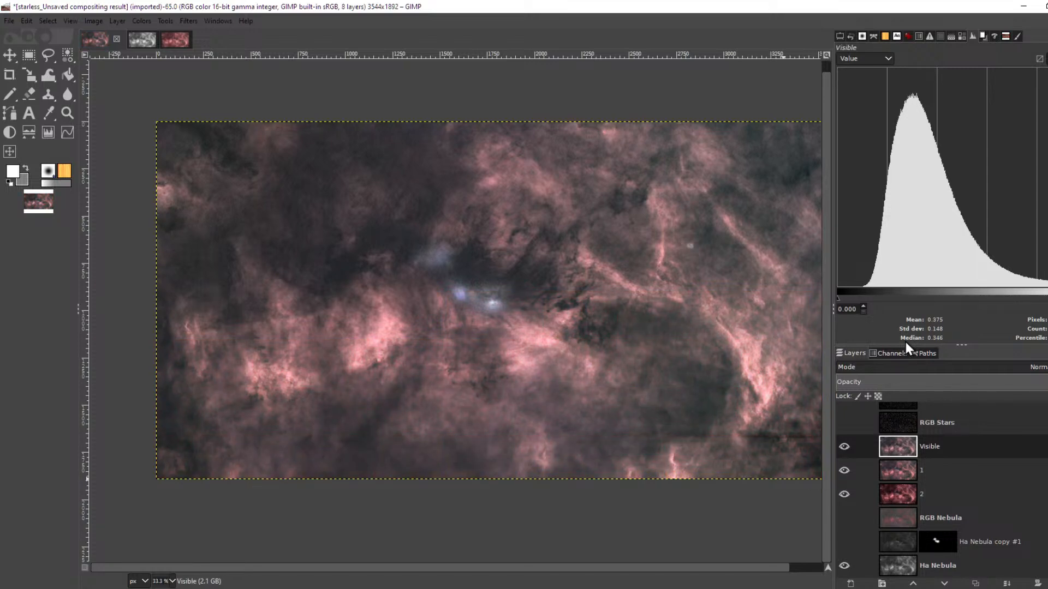
left_click(939, 449)
left_click(944, 584)
left_click(944, 584)
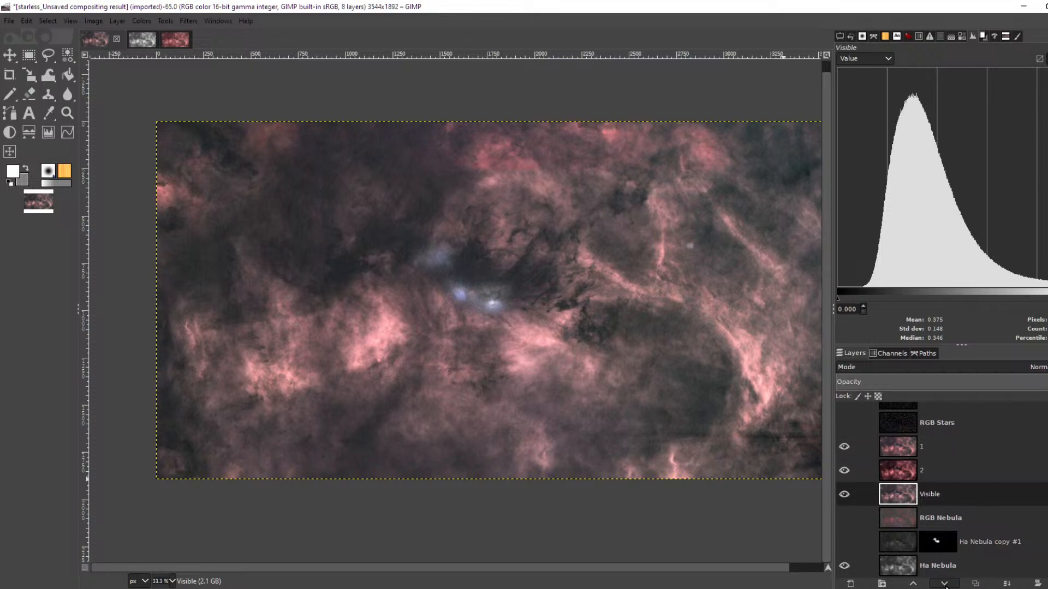
- Show the Ha Stars layer instead of RGB Stars and set its blend mode to Screen
left_click(922, 440)
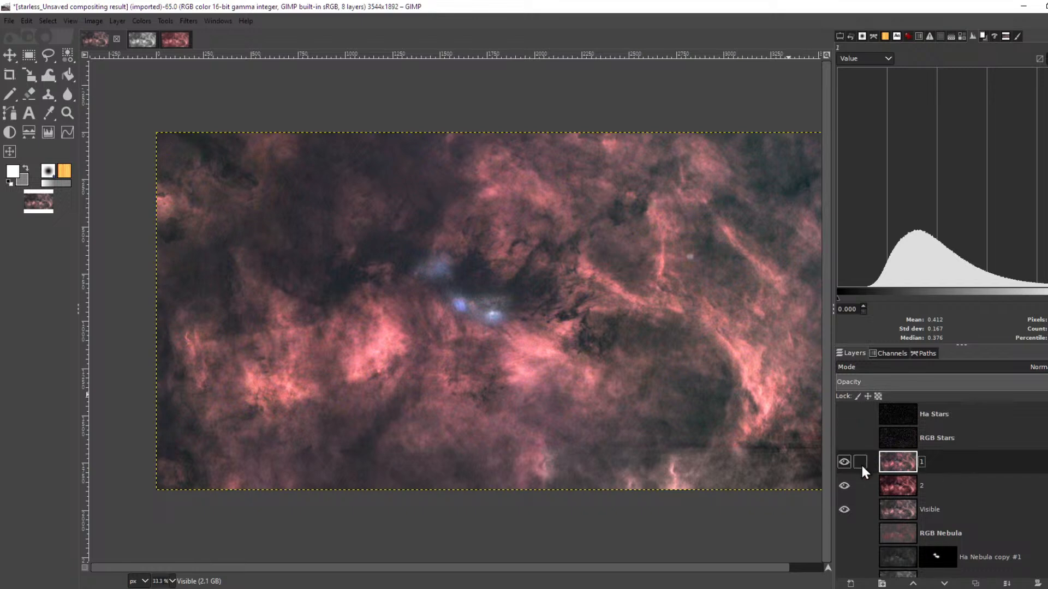
left_click(842, 439)
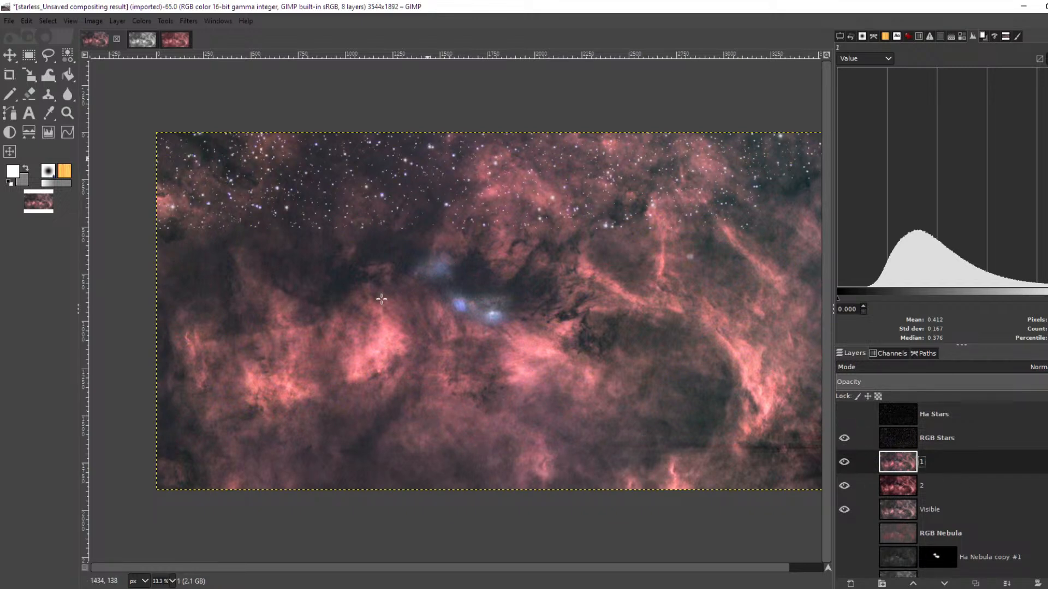
left_click(844, 414)
left_click(843, 437)
left_click(967, 415)
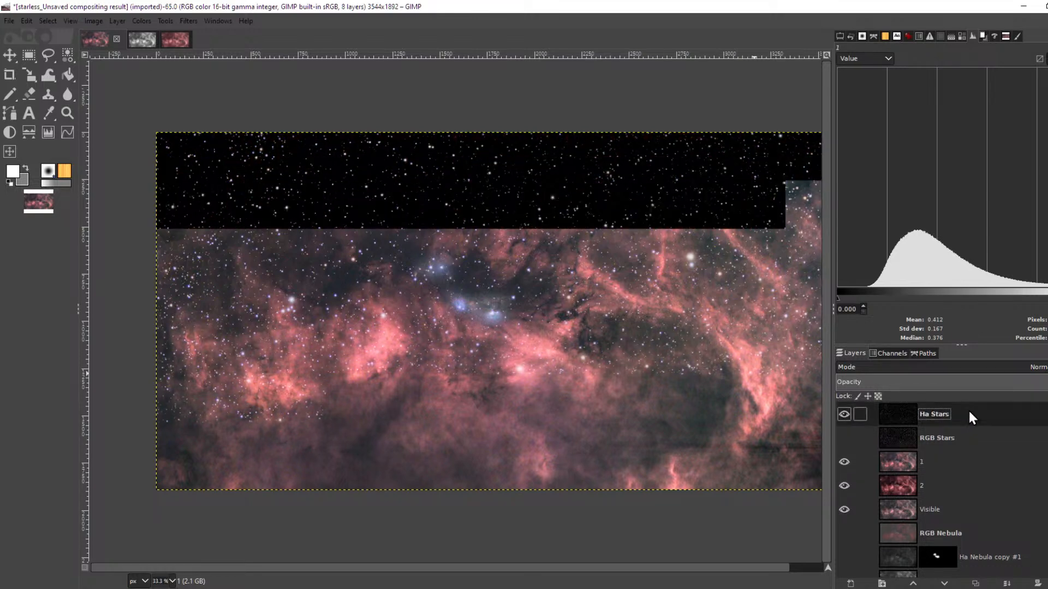
left_click(1011, 368)
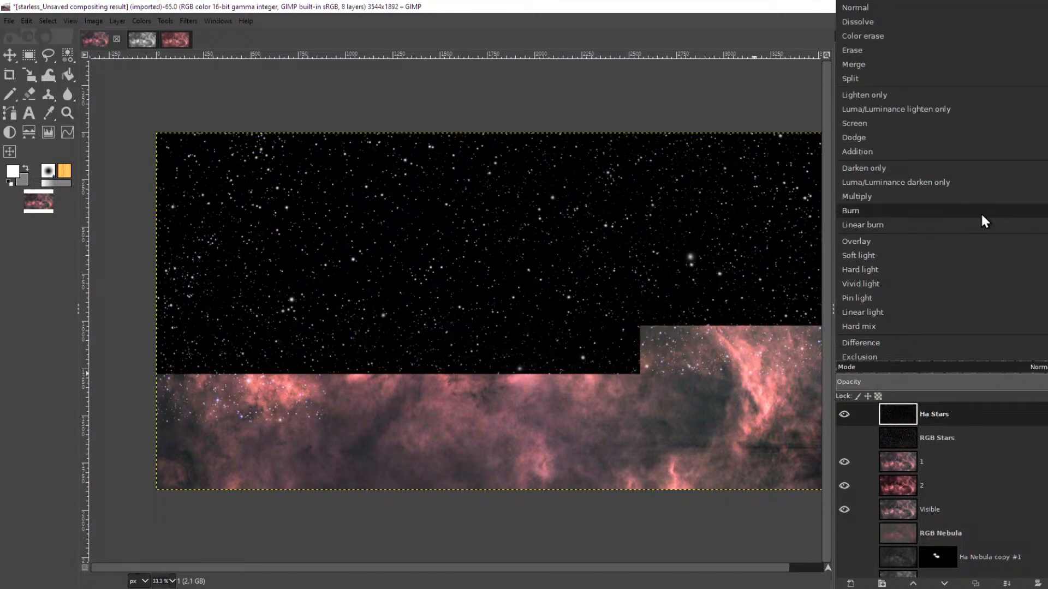
left_click(907, 124)
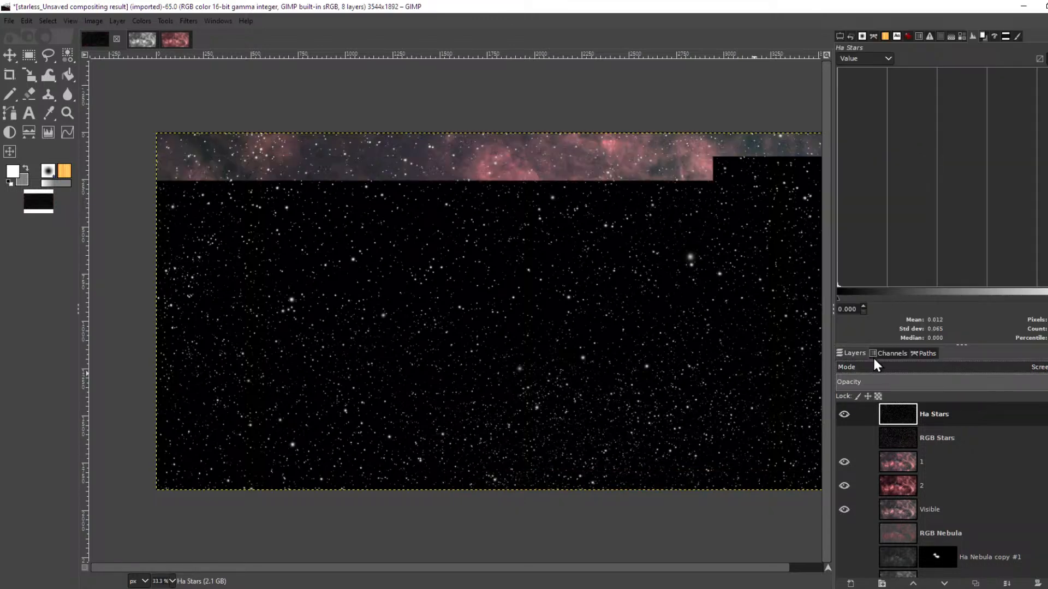
- Examine the Ha Stars over the nebula up close and swap in the RGB Stars layer for comparison
scroll(474, 235, "up", 4)
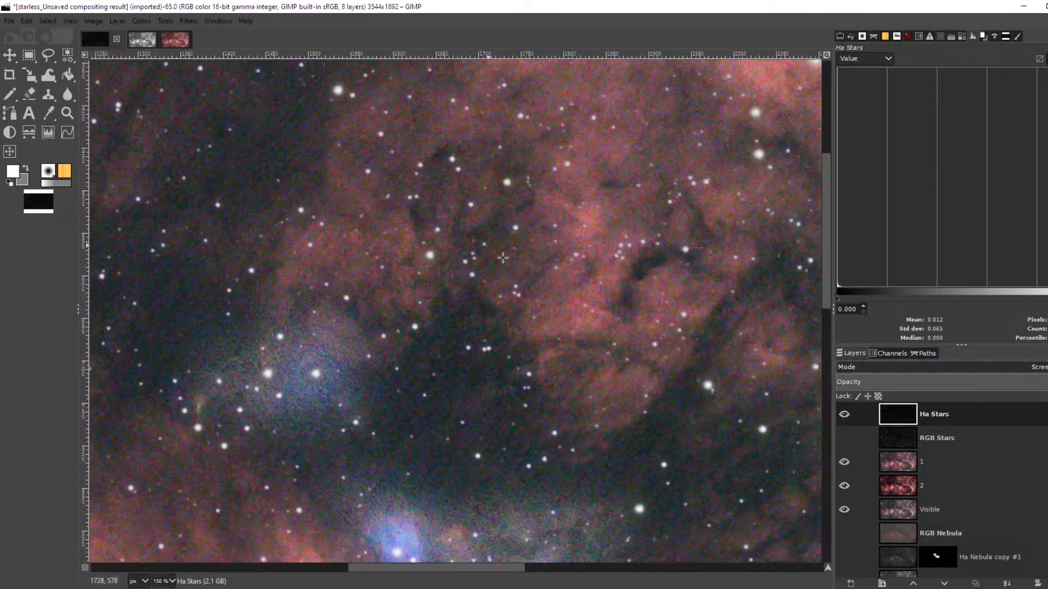
scroll(502, 257, "down", 2)
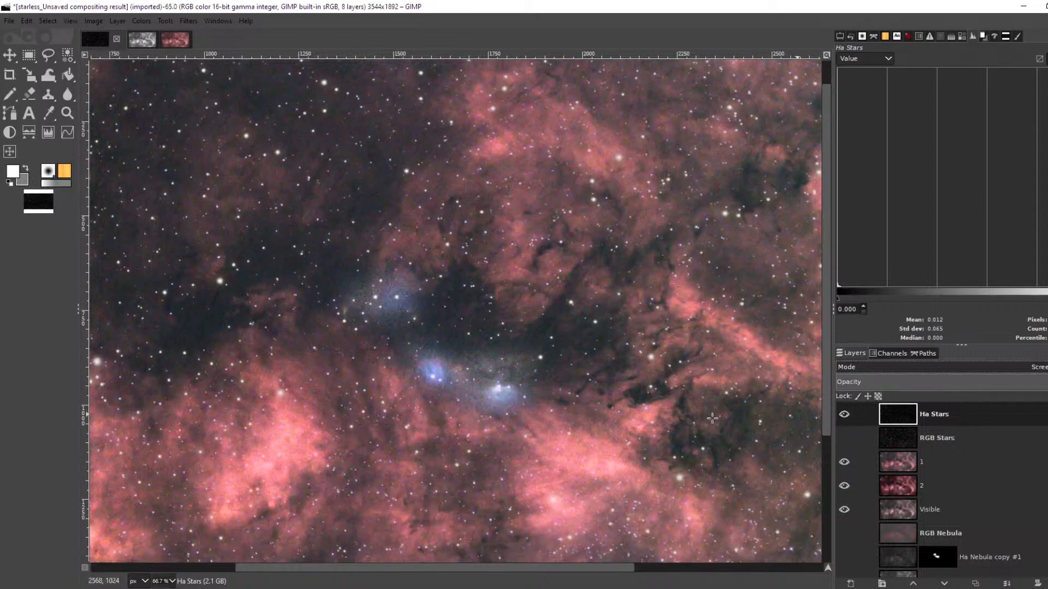
left_click(844, 414)
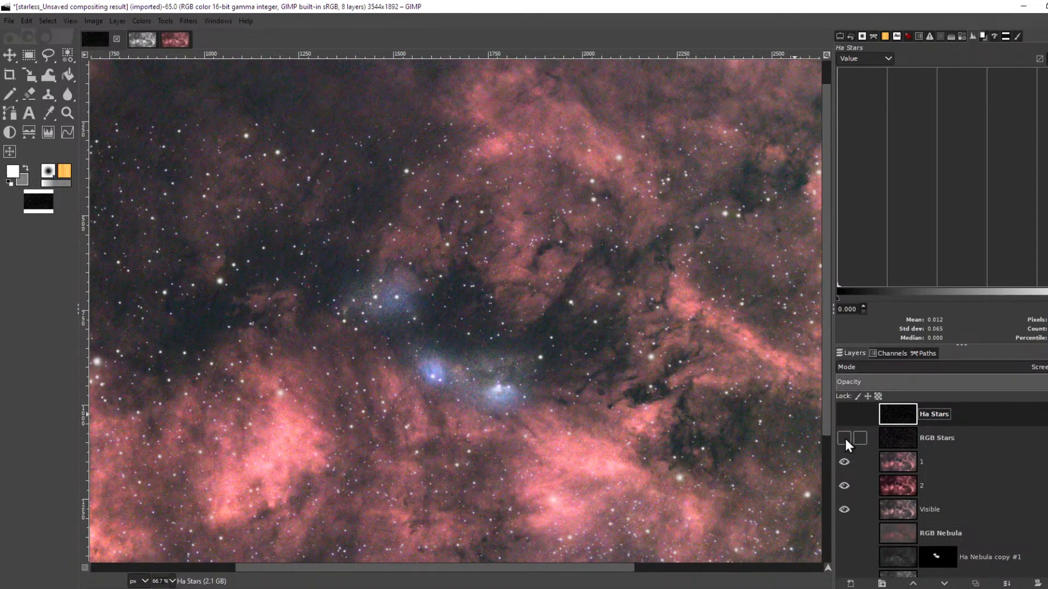
left_click(844, 438)
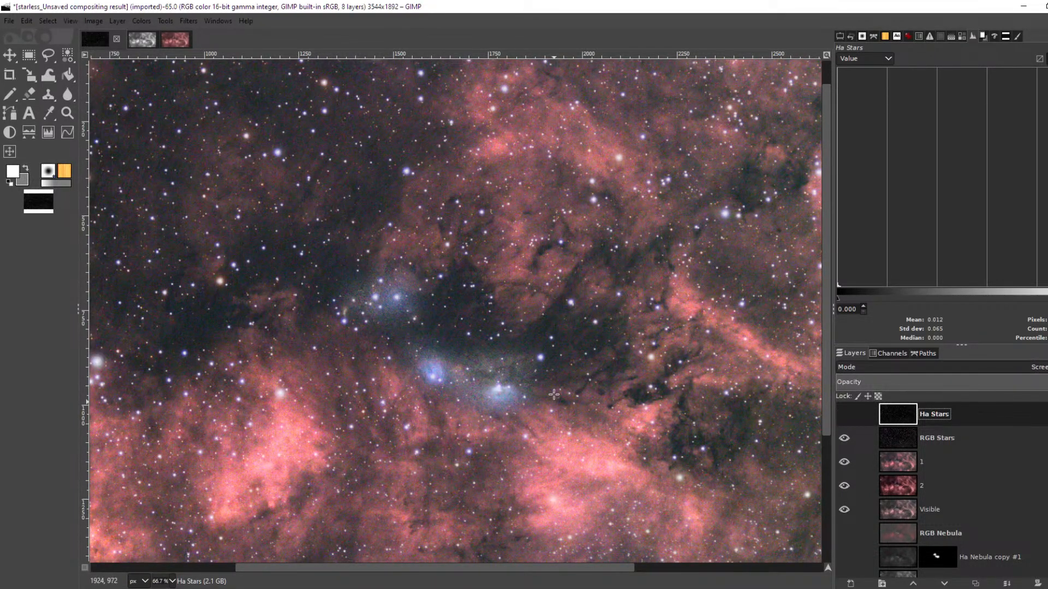
- Try moving the RGB Stars layer below layer 1 and above Ha Stars, and return it to directly beneath Ha Stars
left_click(929, 440)
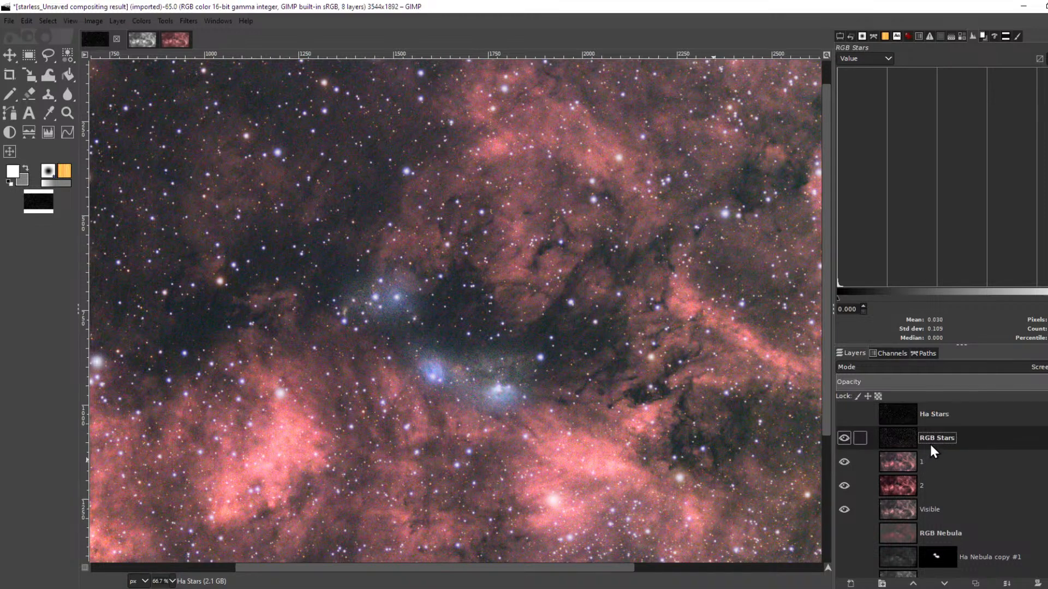
left_click(944, 584)
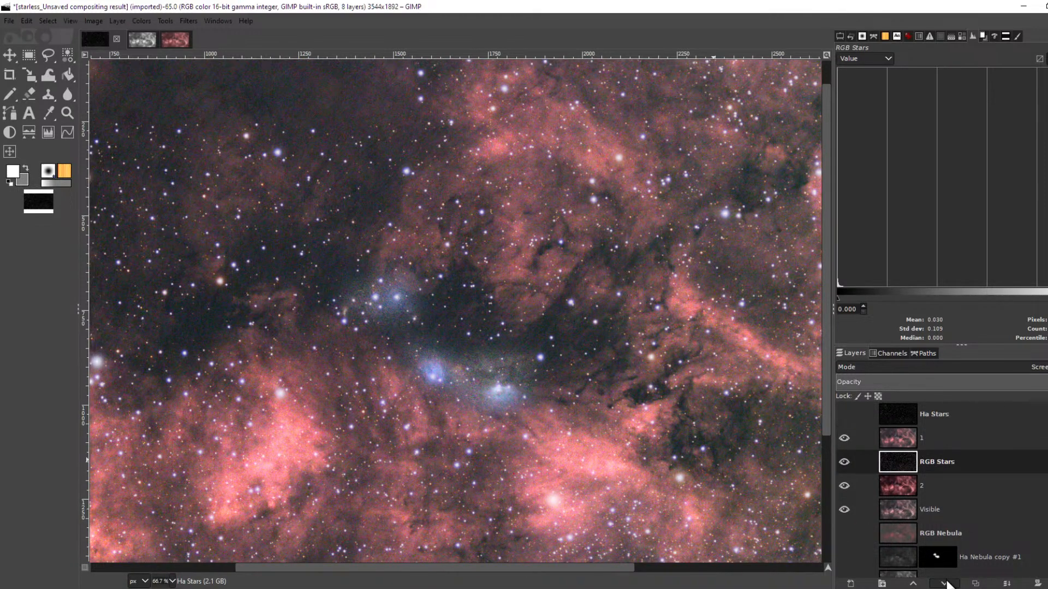
left_click(916, 584)
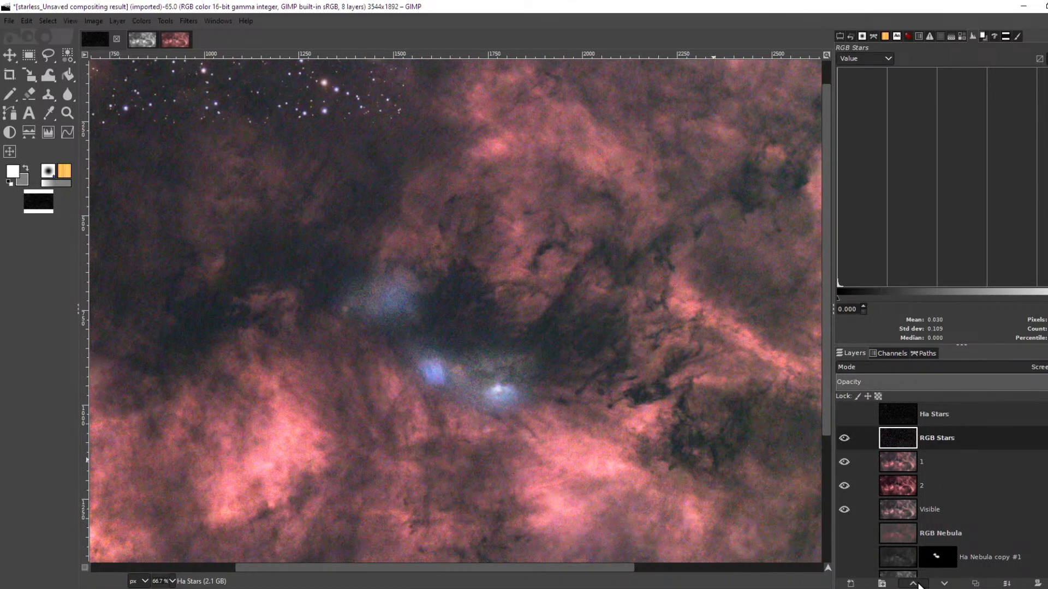
left_click(916, 585)
left_click(943, 585)
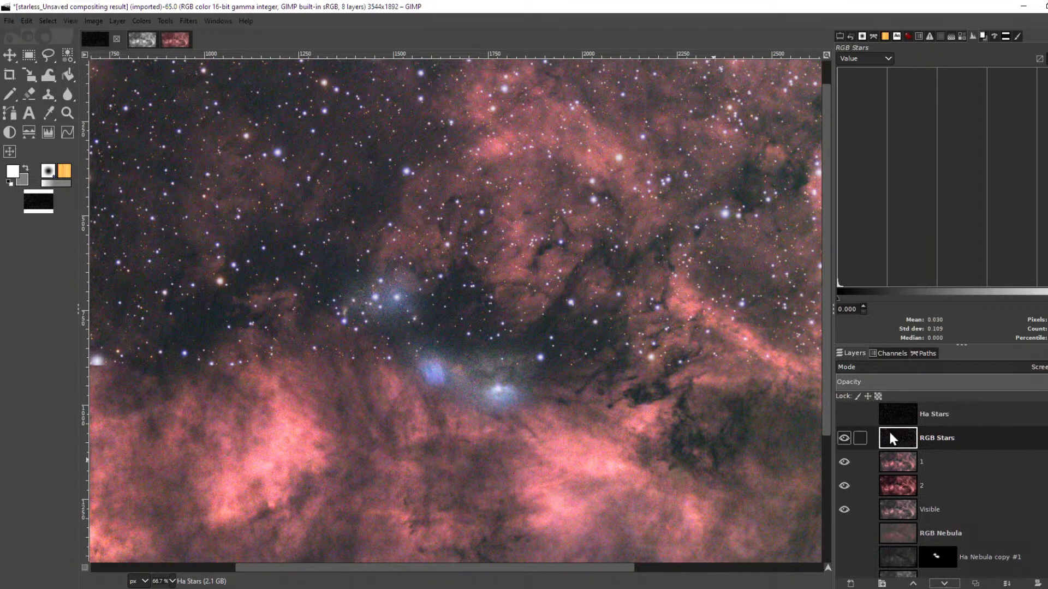
- Show the Ha Stars layer and hide RGB Stars, 1, 2, Visible and Ha Nebula to isolate the Ha stars
left_click(896, 418)
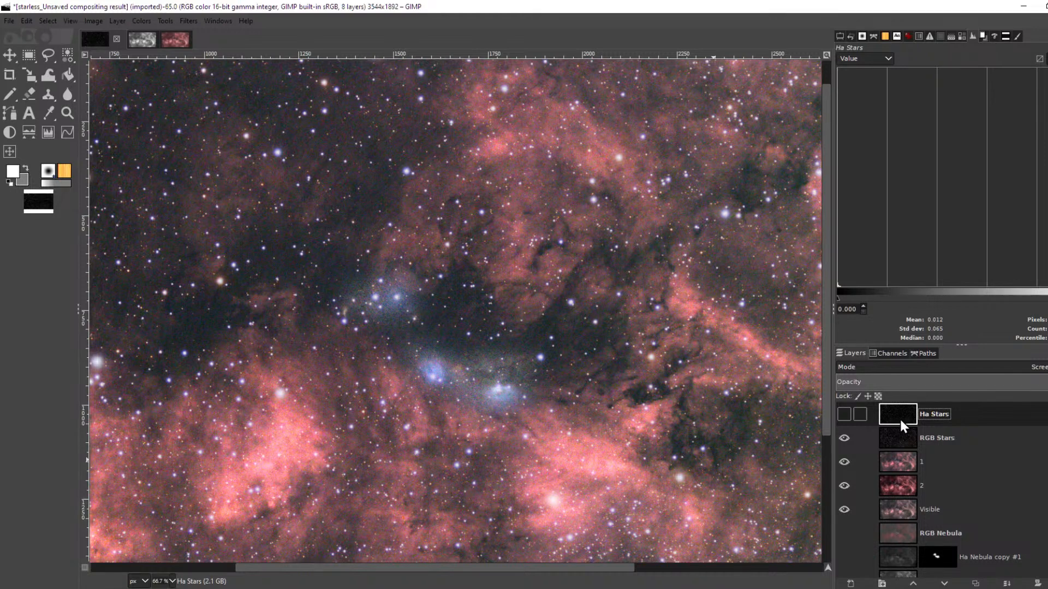
left_click(843, 414)
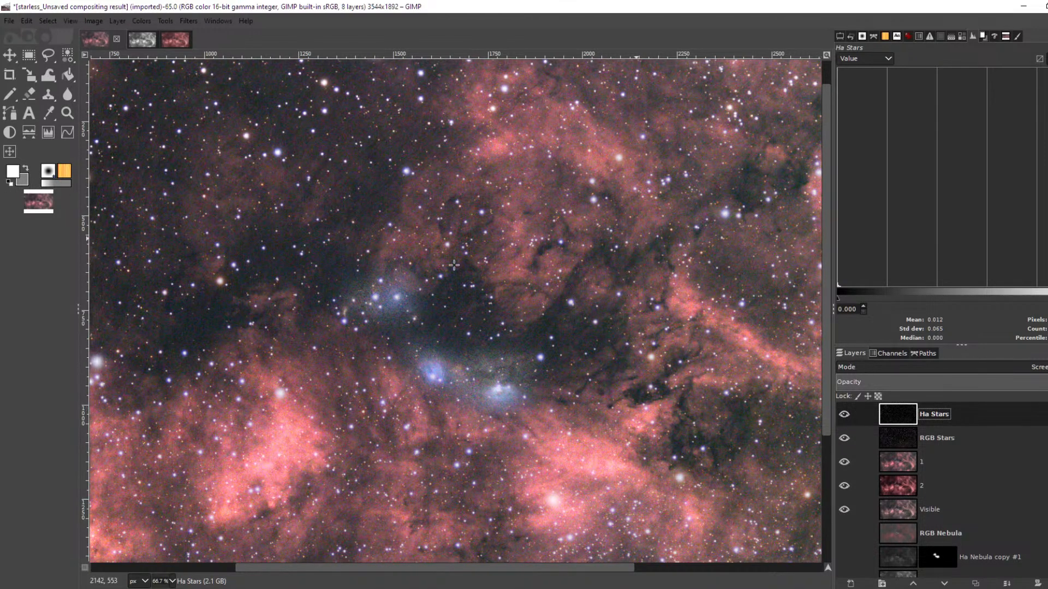
left_click(843, 462)
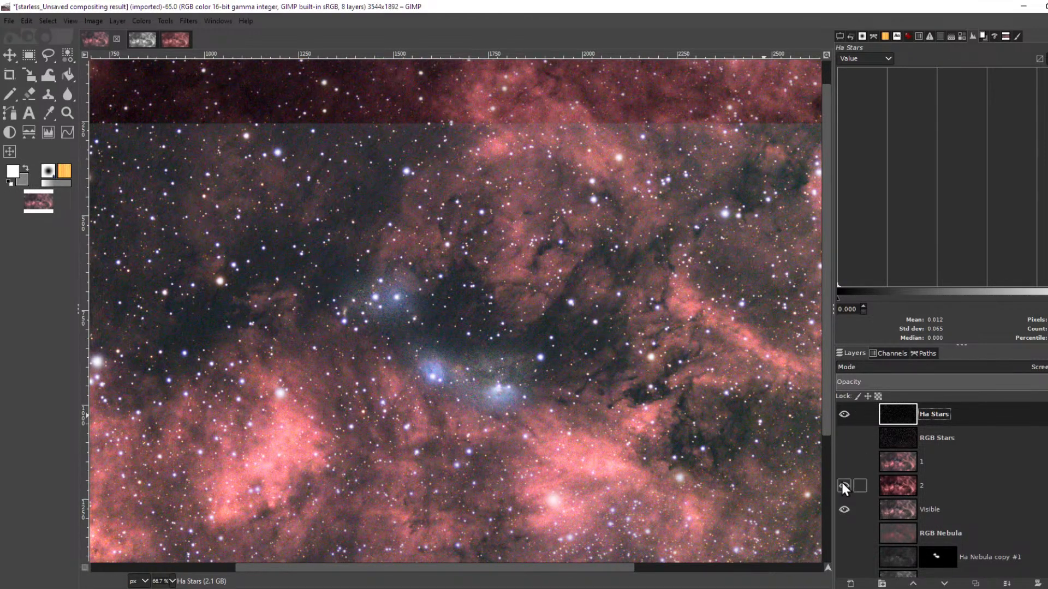
left_click(843, 485)
left_click(842, 510)
scroll(863, 517, "down", 2)
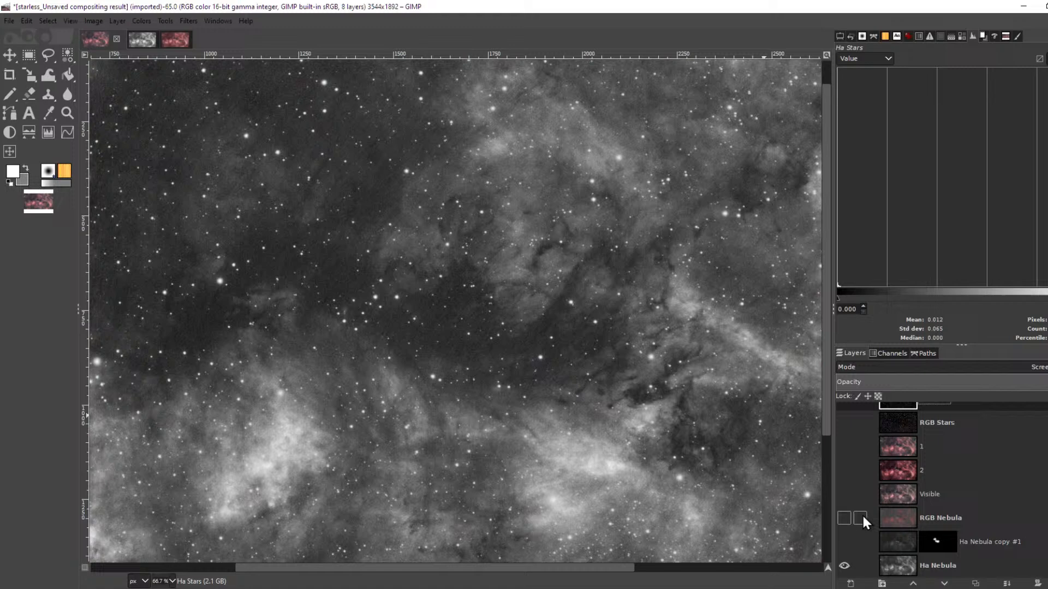
left_click(844, 565)
scroll(606, 376, "down", 1, "ctrl")
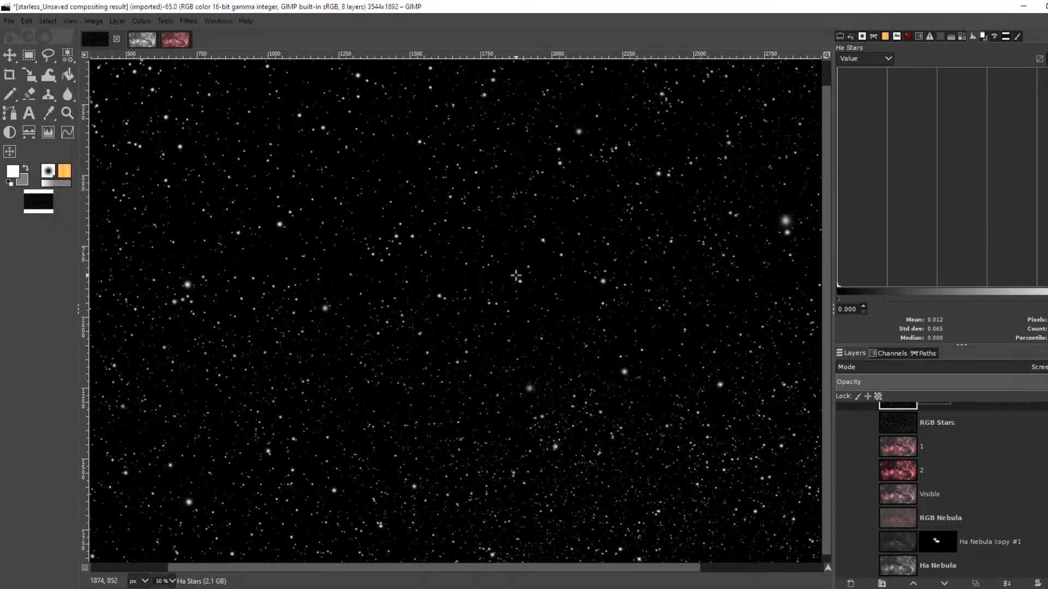
scroll(922, 445, "up", 1)
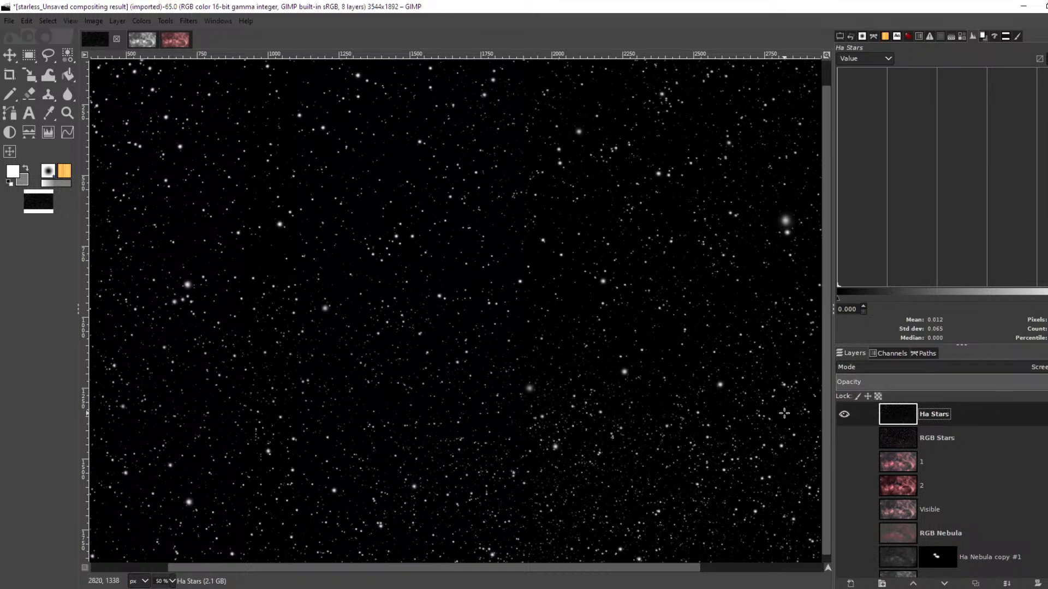
- Show RGB Stars in place of Ha Stars and add a black (full transparency) layer mask to it
left_click(978, 438)
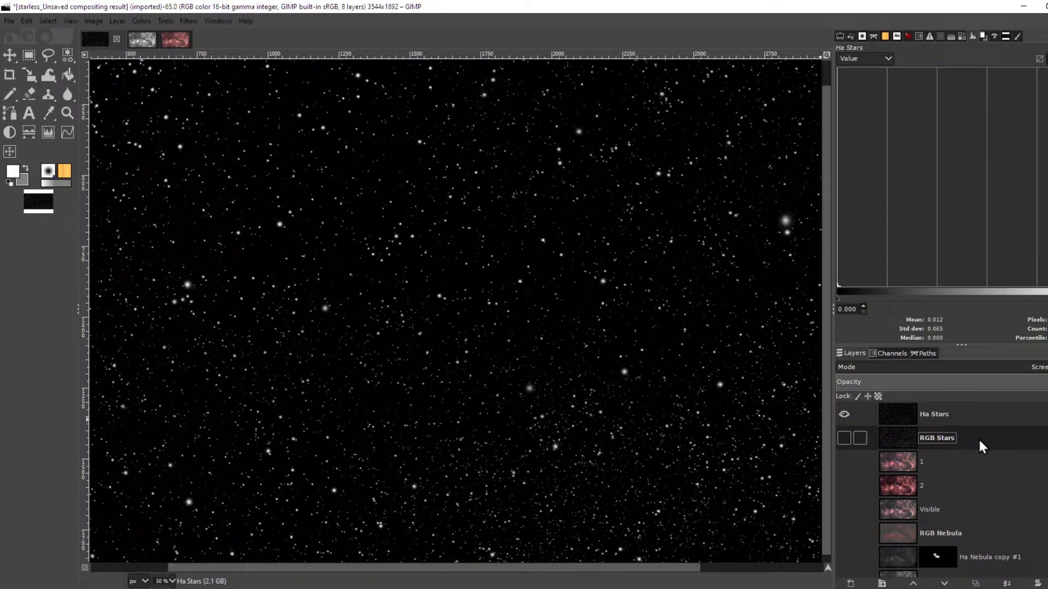
left_click(844, 439)
left_click(844, 416)
right_click(910, 438)
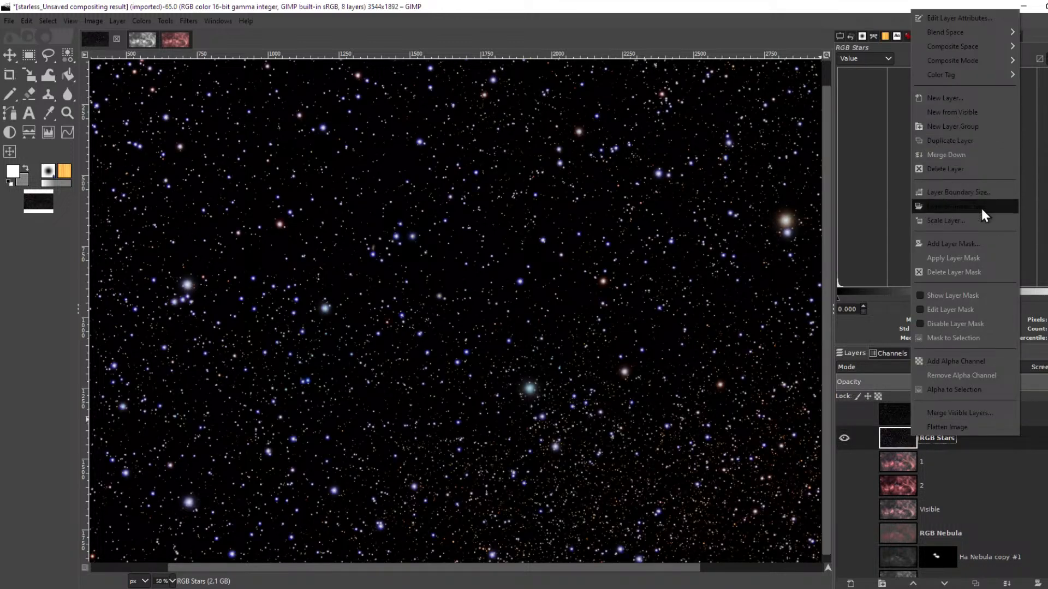
left_click(976, 246)
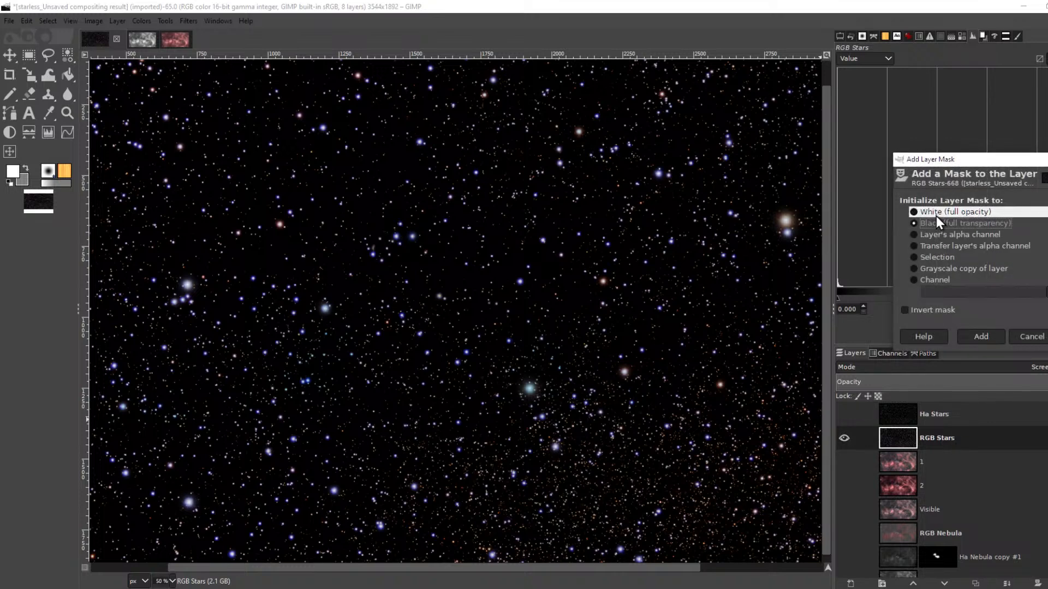
left_click(985, 338)
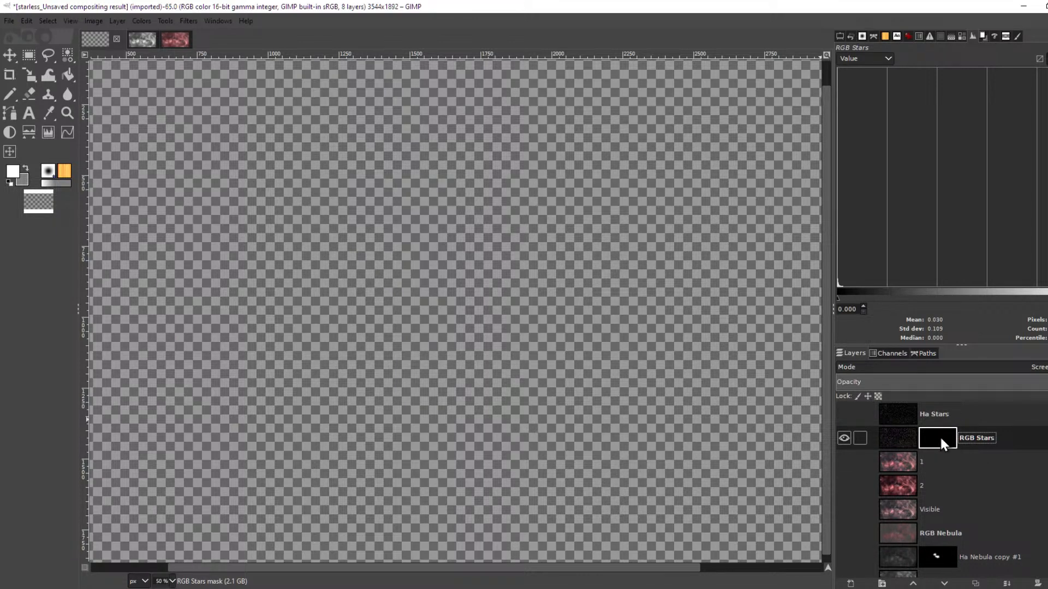
- Paste the copied Ha Stars image into the RGB Stars layer mask and anchor the floating selection
key("ctrl+v")
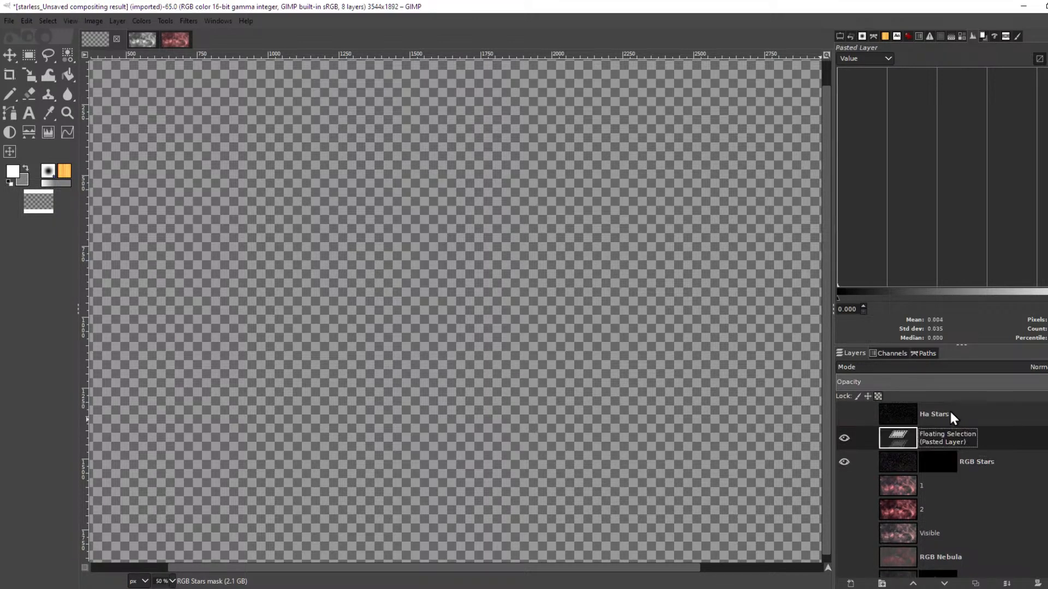
right_click(902, 436)
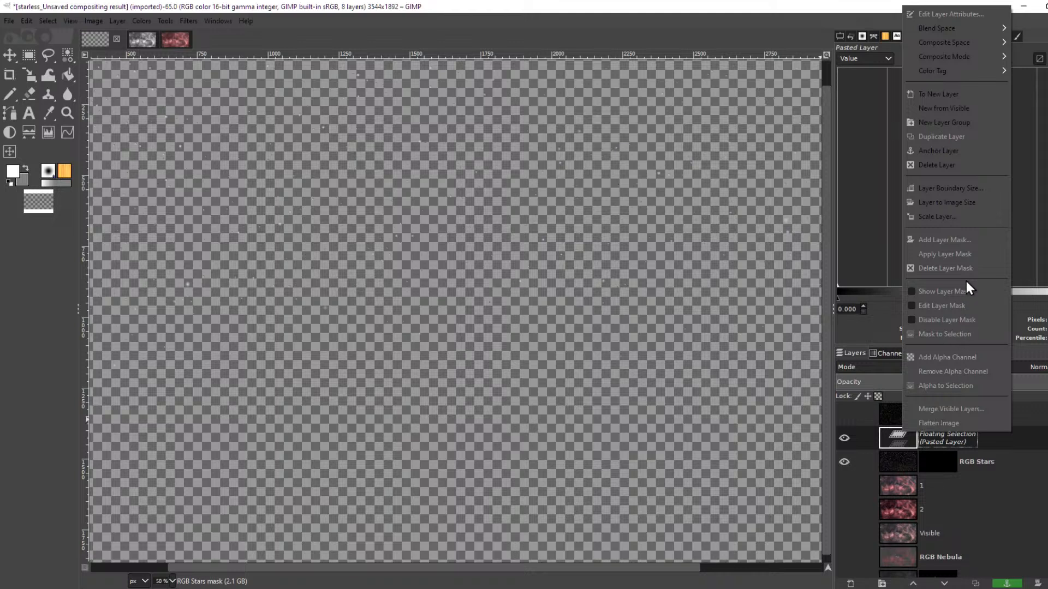
left_click(951, 150)
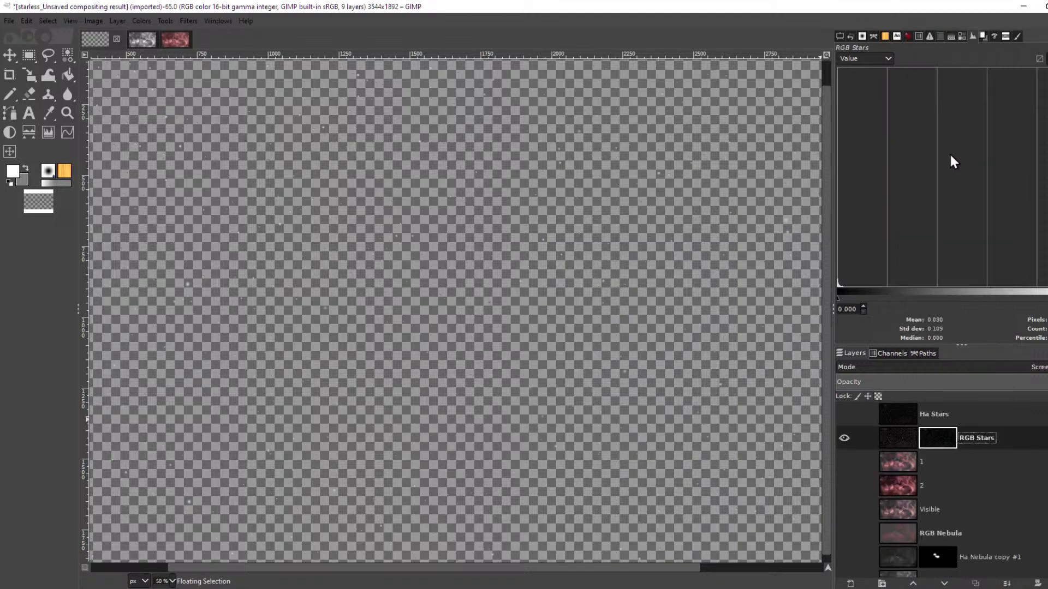
- Show layer 1 beneath the masked RGB Stars and inspect the star sizes and colors across the nebula
left_click(844, 462)
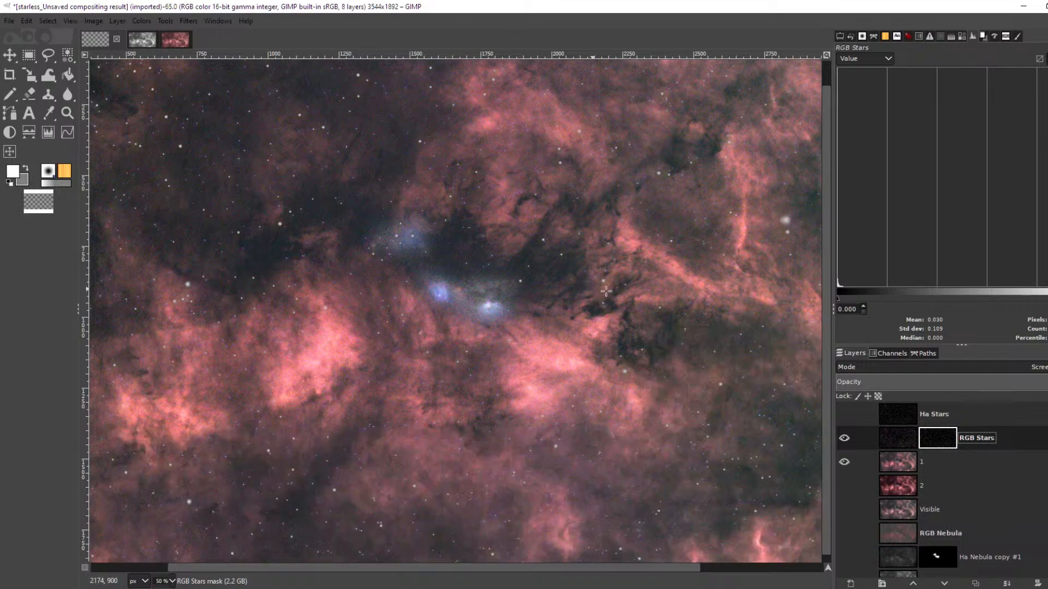
scroll(561, 147, "up", 6)
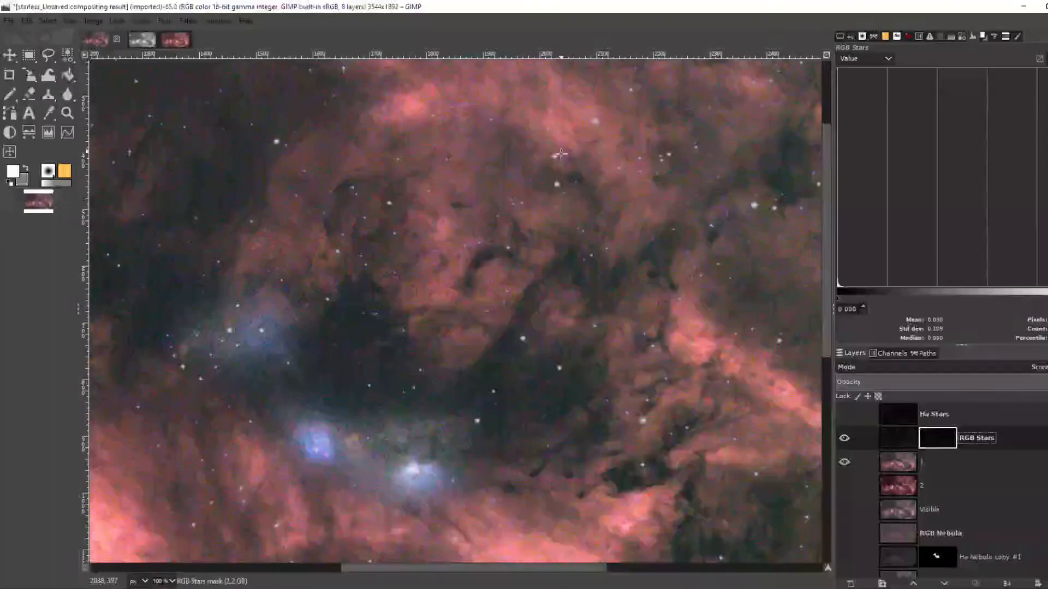
scroll(562, 167, "down", 5)
scroll(662, 374, "up", 3)
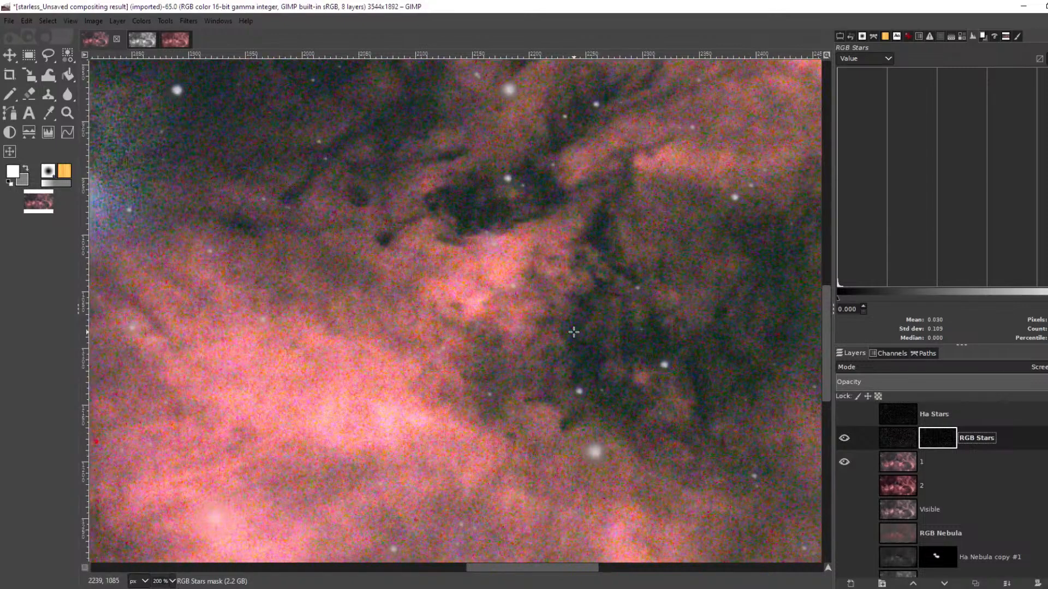
scroll(573, 332, "down", 2)
scroll(548, 306, "down", 3)
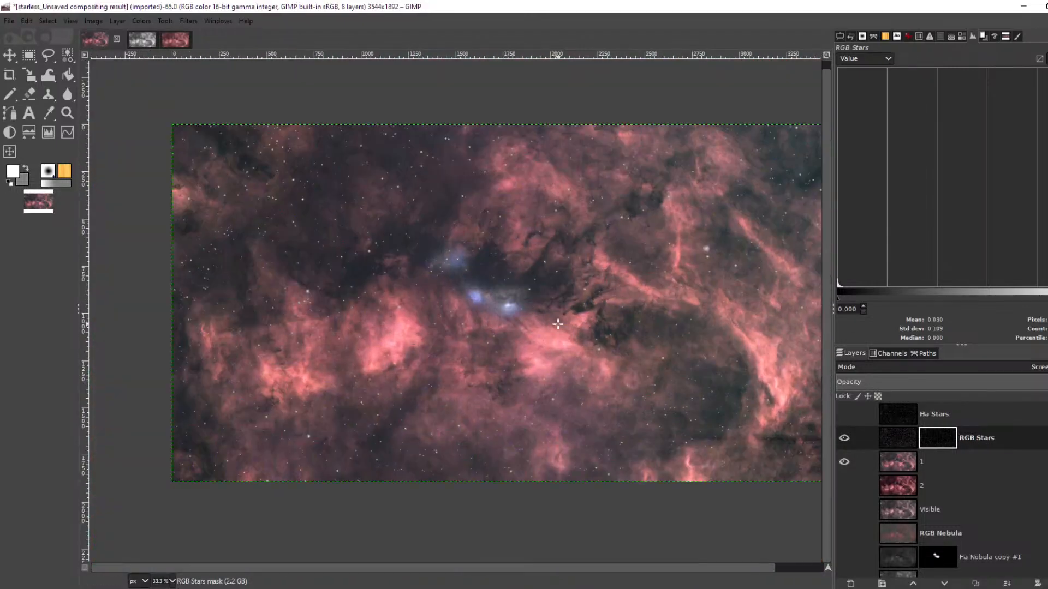
- Make the RGB Stars layer mask the active target and open the Levels adjustment on it
left_click(939, 434)
scroll(703, 254, "up", 5)
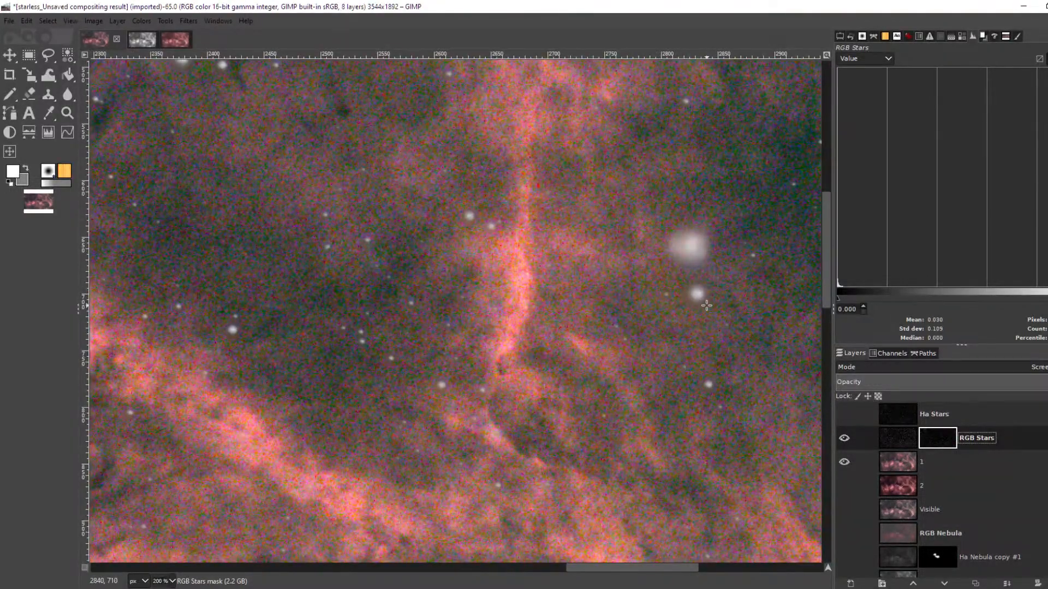
scroll(706, 305, "down", 4)
scroll(544, 403, "down", 2)
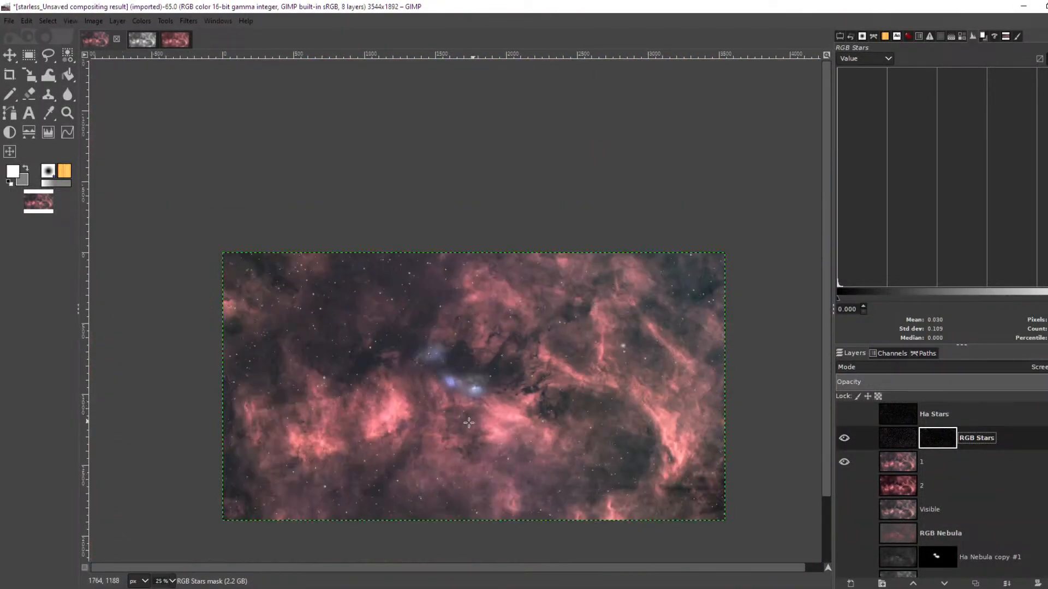
scroll(461, 432, "up", 2)
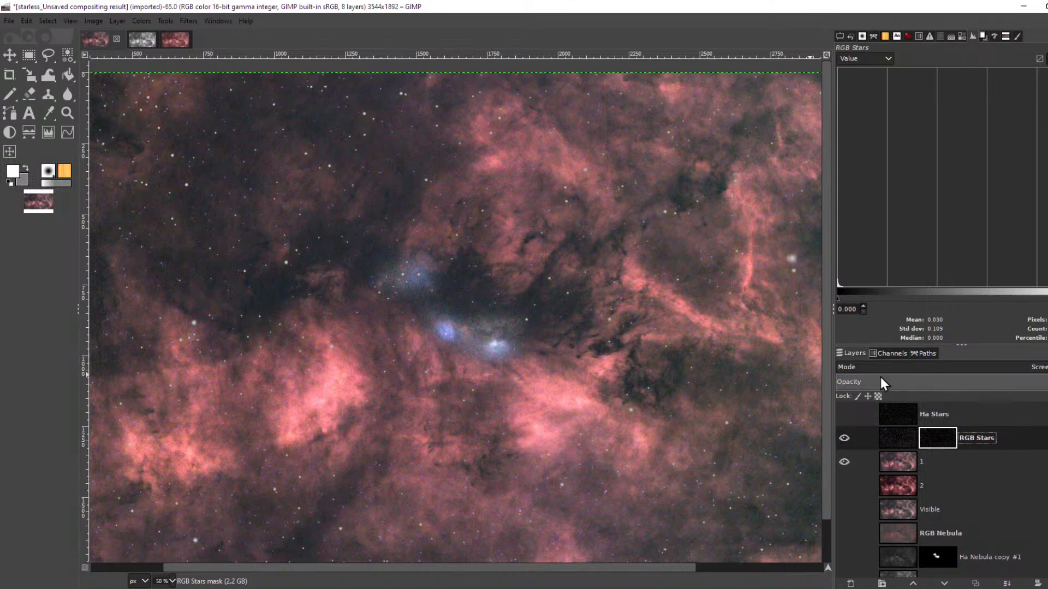
left_click(141, 21)
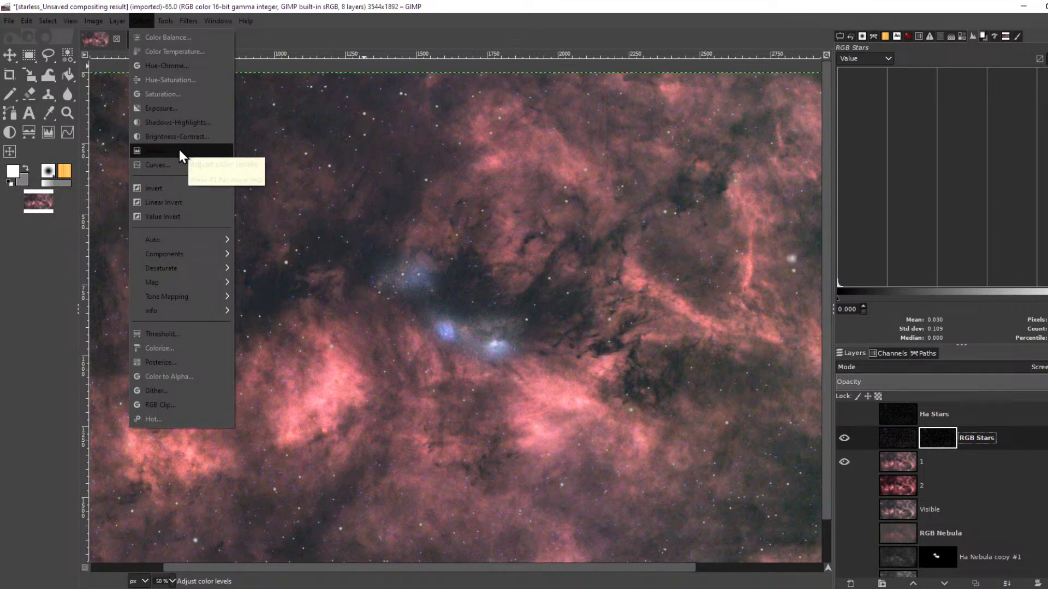
left_click(938, 434)
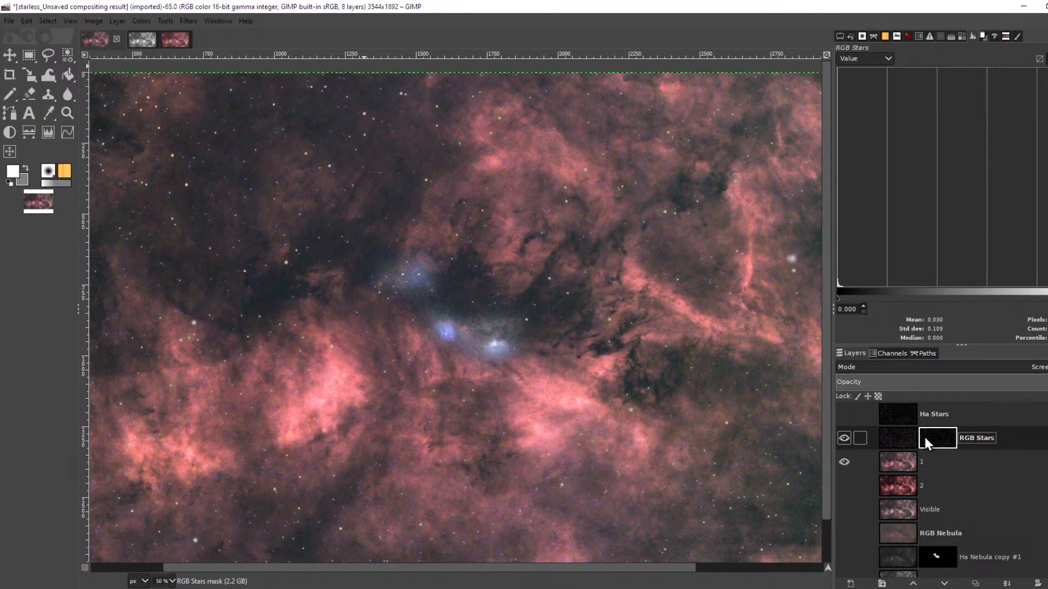
left_click(893, 437)
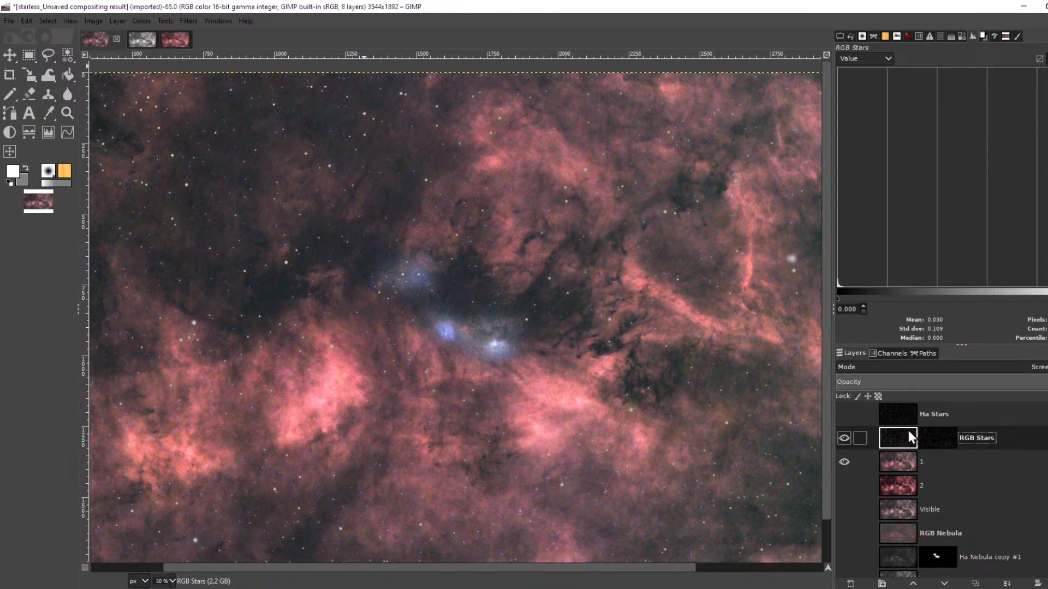
left_click(947, 442)
left_click(137, 19)
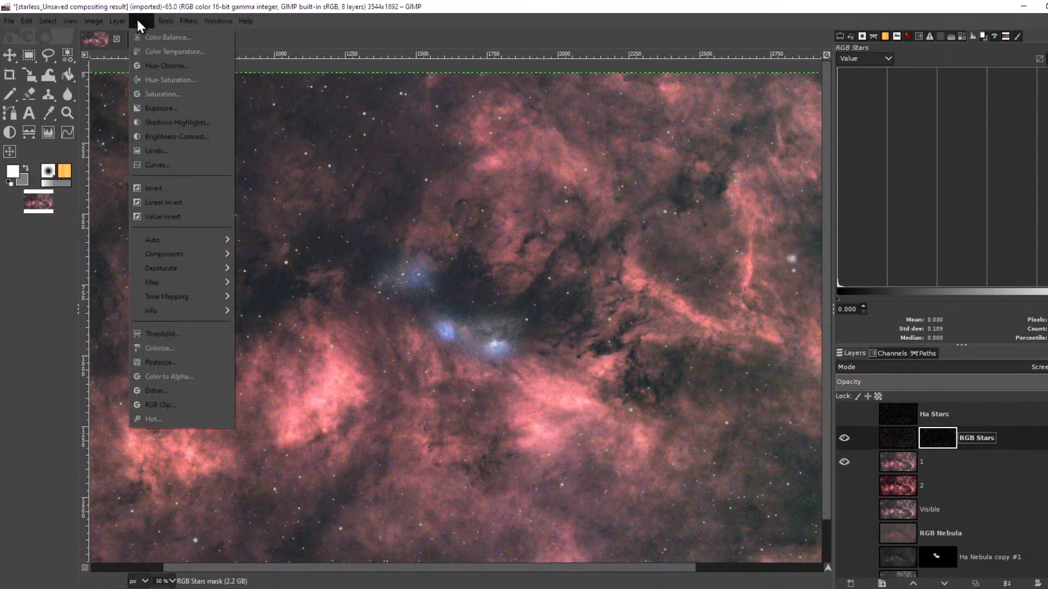
left_click(180, 145)
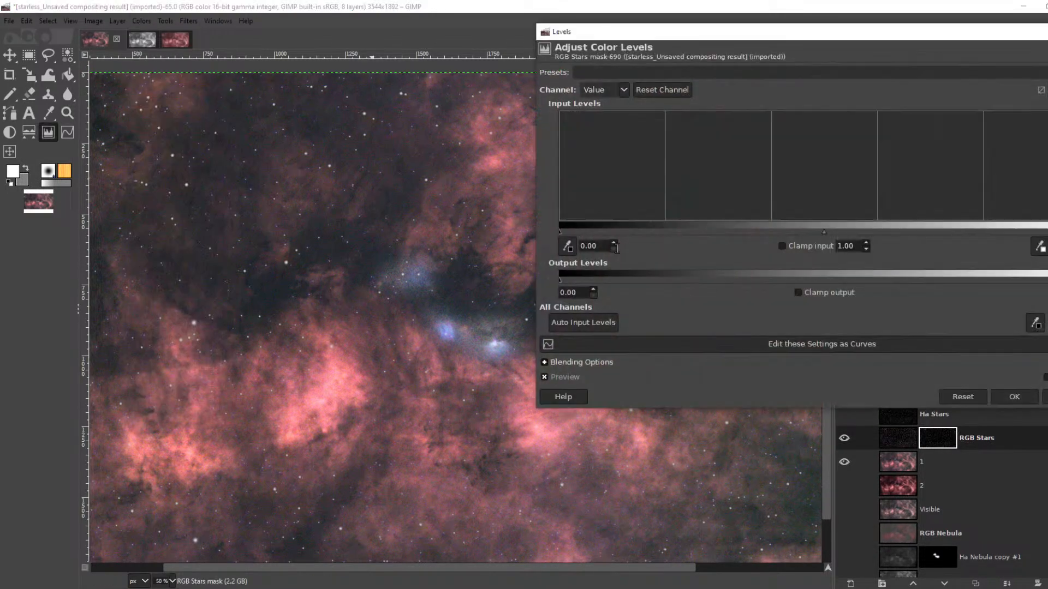
- Raise the midtone gamma of the RGB Stars mask to 2.44 and check the stars up close
key("1")
scroll(305, 247, "up", 3)
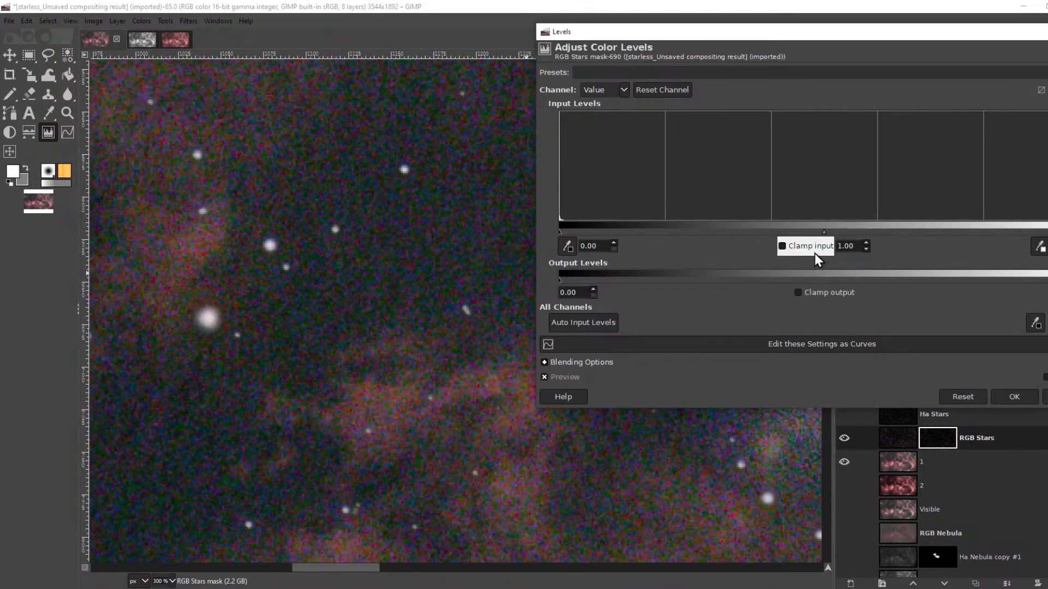
left_click_drag(824, 233, 722, 223)
scroll(424, 348, "down", 5)
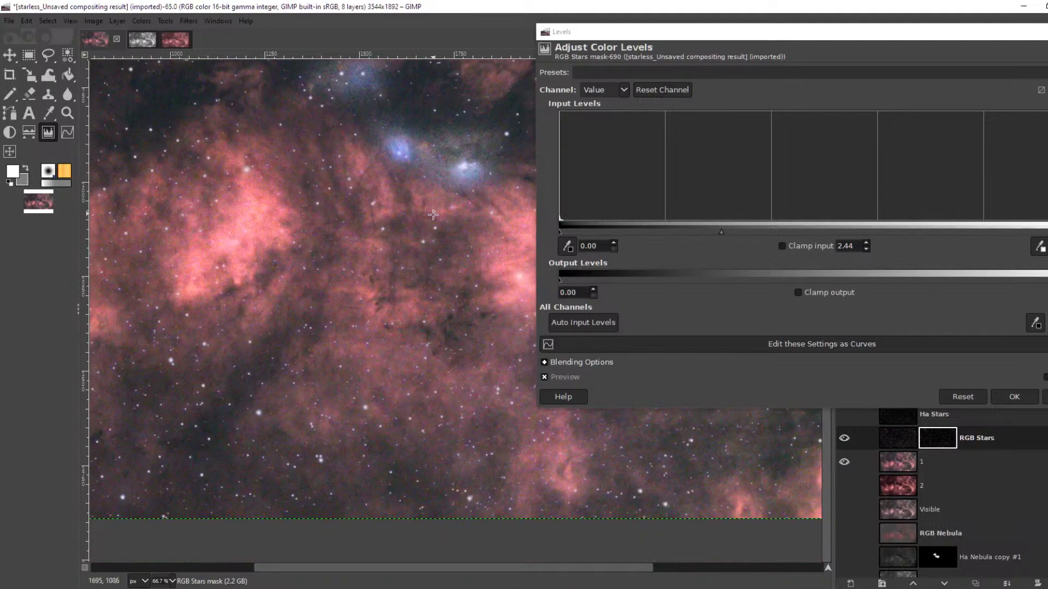
scroll(411, 220, "up", 3)
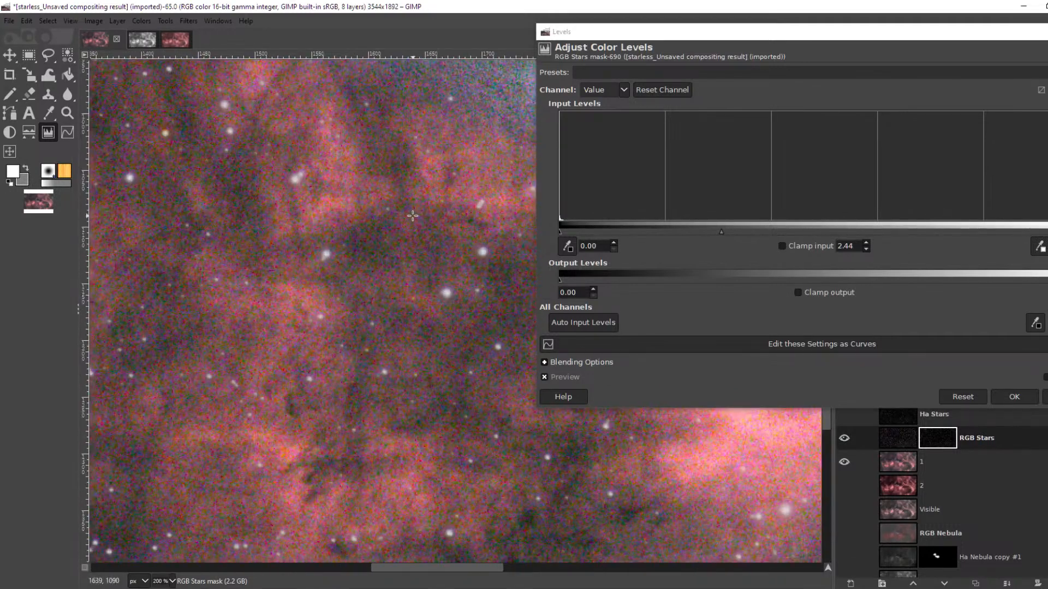
scroll(411, 216, "up", 1)
- Enable the split preview and raise the mask's midtone gamma to 5.01 to exaggerate the stars
left_click_drag(729, 34, 637, 105)
left_click_drag(441, 481, 706, 362)
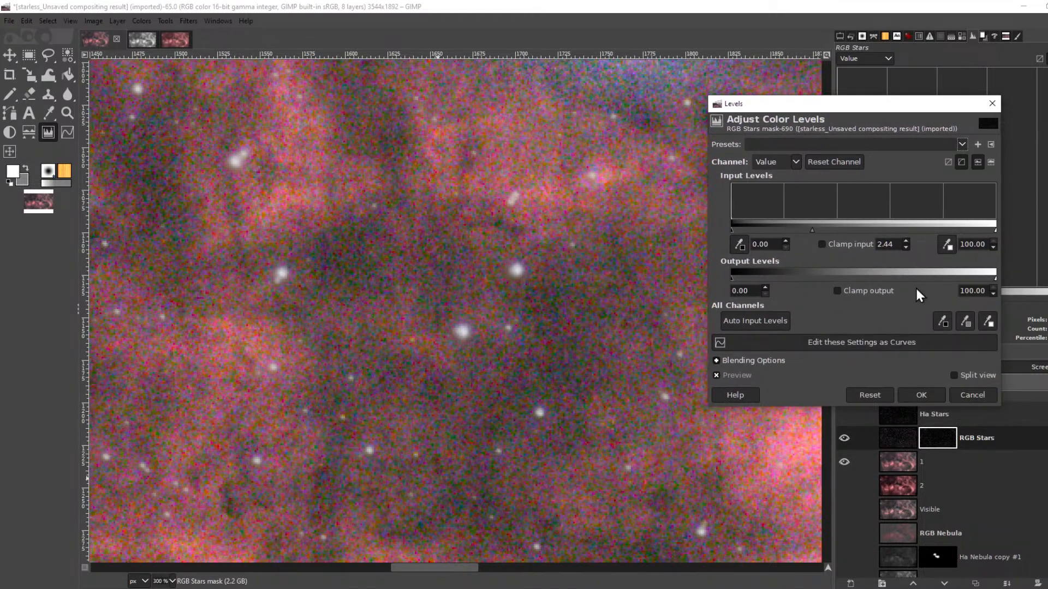
left_click(953, 375)
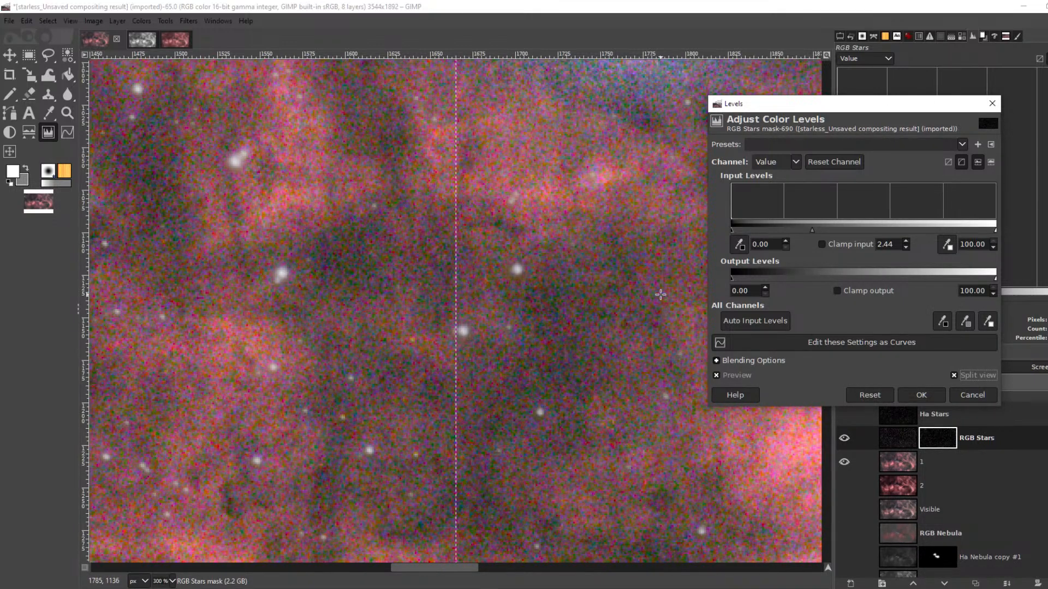
left_click_drag(811, 230, 777, 228)
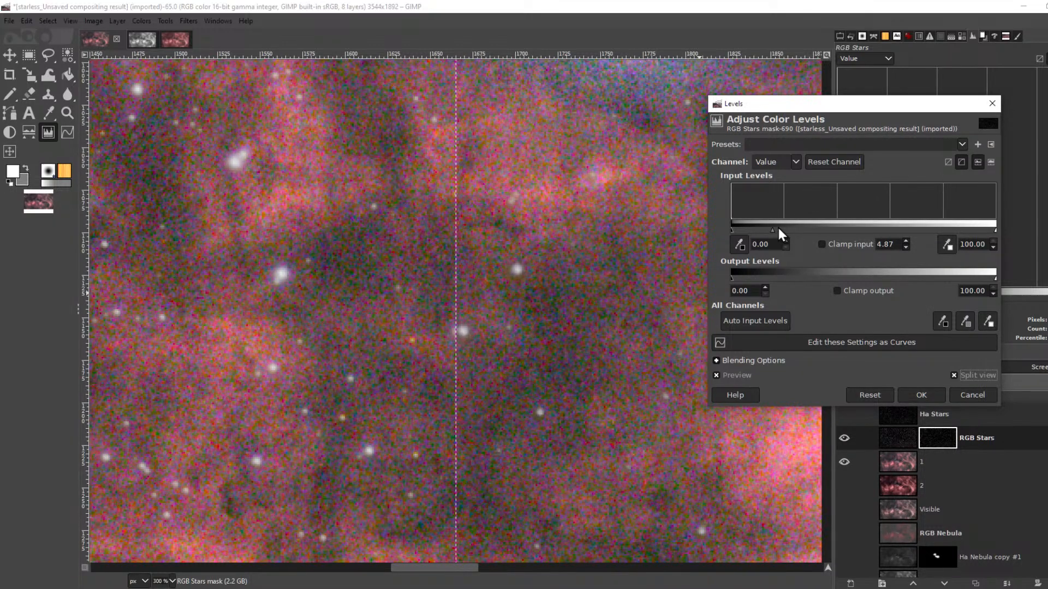
mouse_move(774, 228)
left_mouse_down()
mouse_move(741, 230)
mouse_move(770, 224)
left_mouse_up()
- Reduce the mask's midtone gamma to 3.31 while viewing the stars around the blue nebula
scroll(446, 251, "down", 3)
left_click_drag(469, 212, 480, 447)
left_click_drag(467, 243, 478, 318)
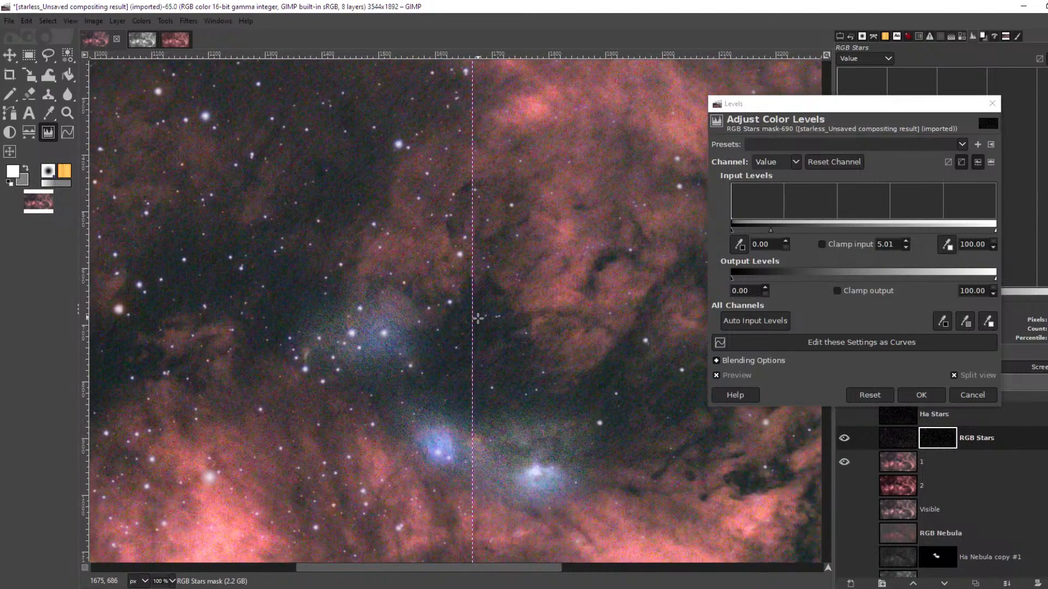
left_click_drag(771, 229, 793, 228)
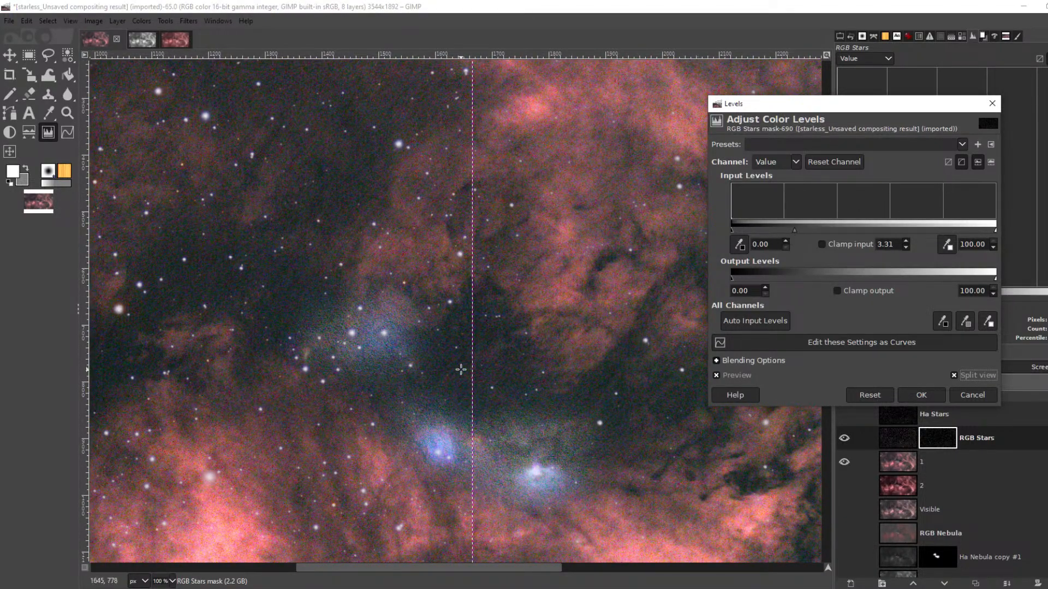
- Compare the original and adjusted stars on both sides of the split preview across the nebula
scroll(439, 404, "down", 6)
scroll(448, 374, "up", 15)
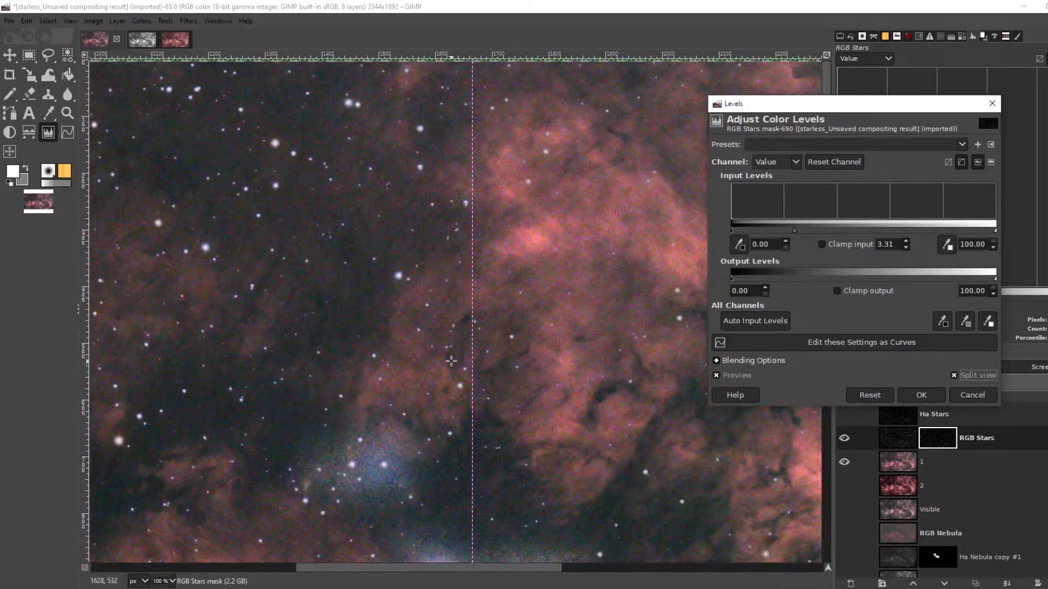
scroll(452, 354, "down", 5)
scroll(452, 355, "down", 3)
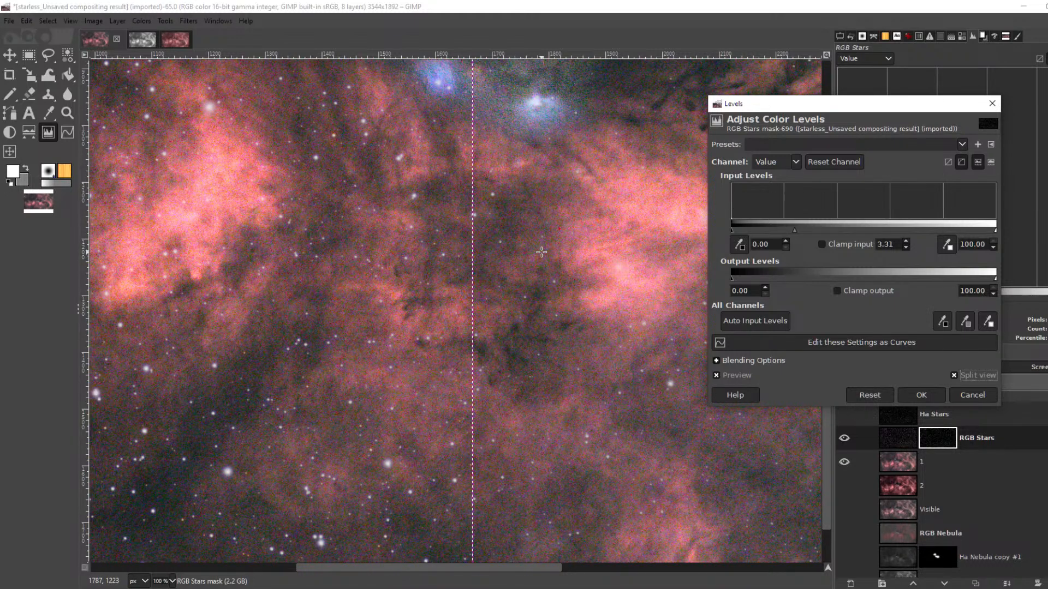
left_click_drag(389, 255, 469, 459)
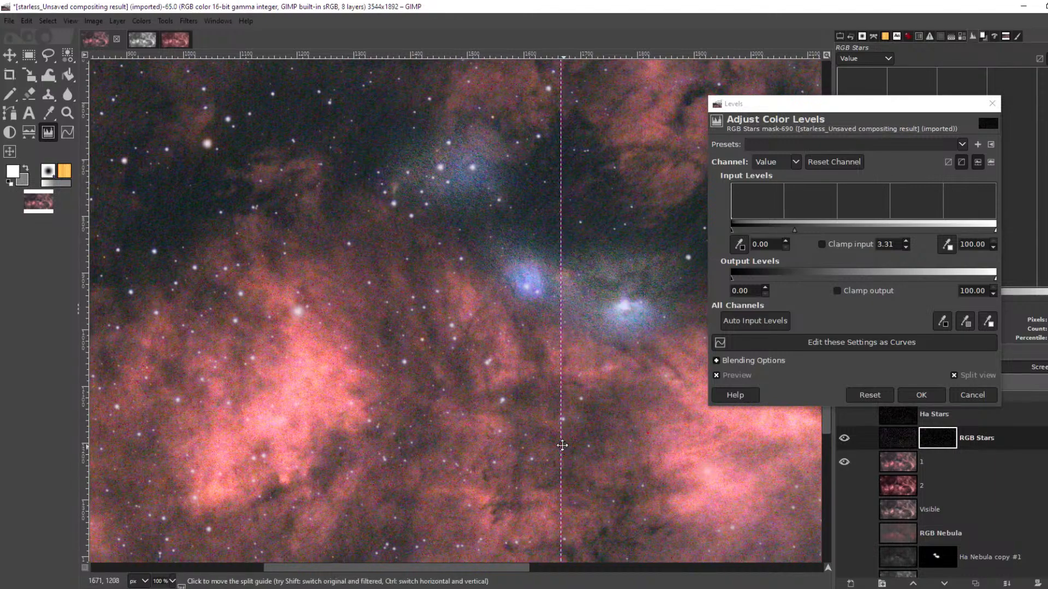
left_click_drag(562, 446, 503, 288)
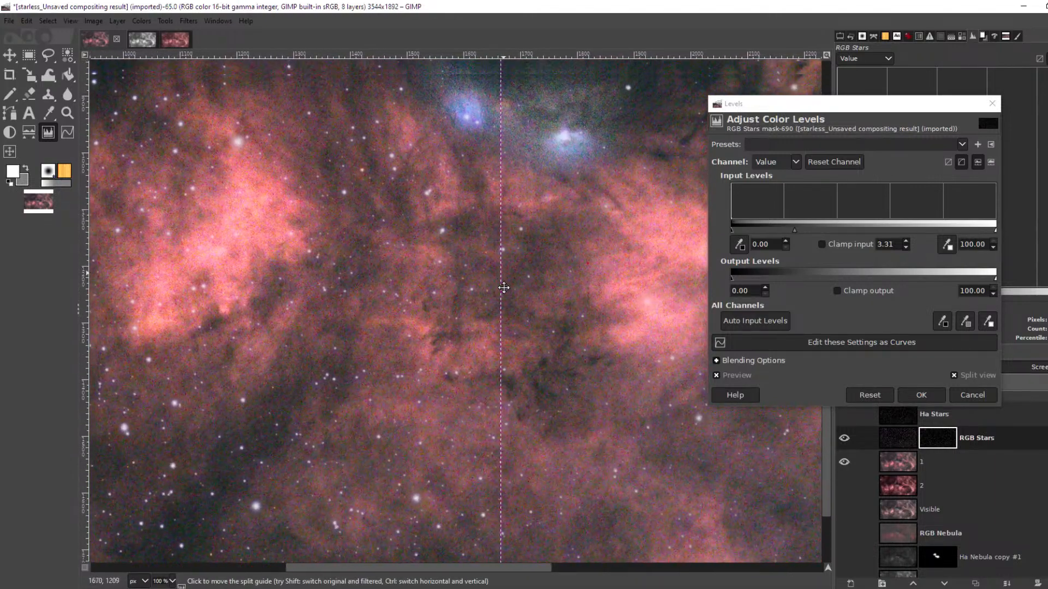
scroll(504, 287, "down", 1)
scroll(503, 386, "down", 1)
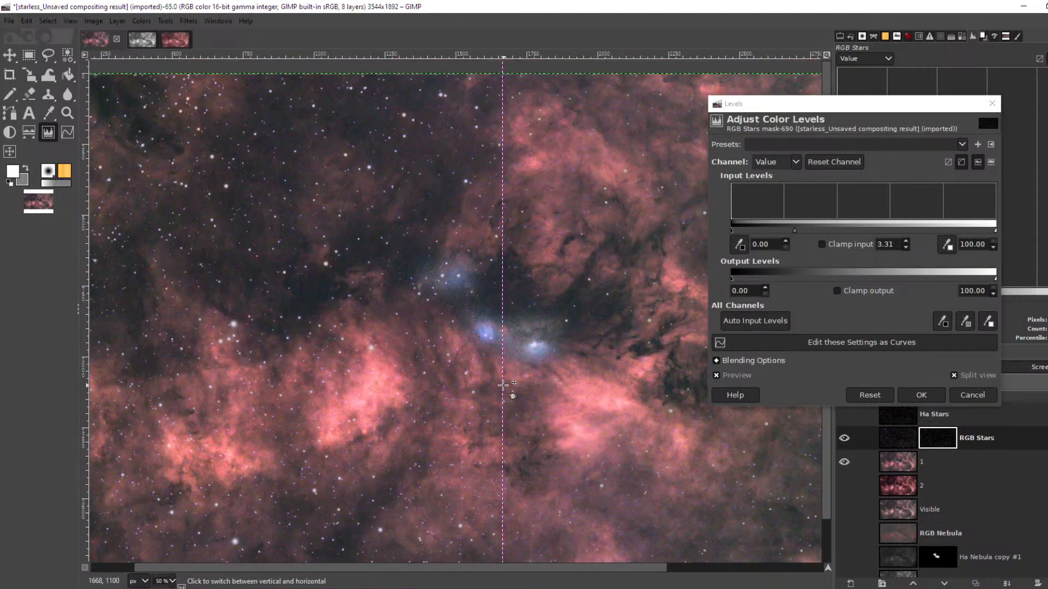
scroll(503, 385, "down", 1)
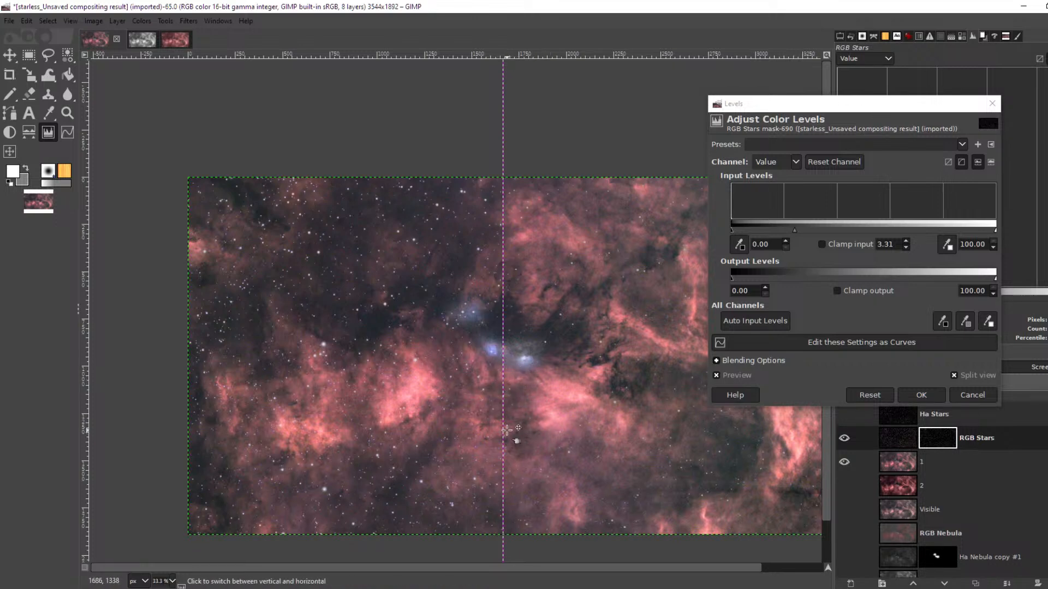
scroll(515, 415, "up", 5)
scroll(515, 388, "down", 2)
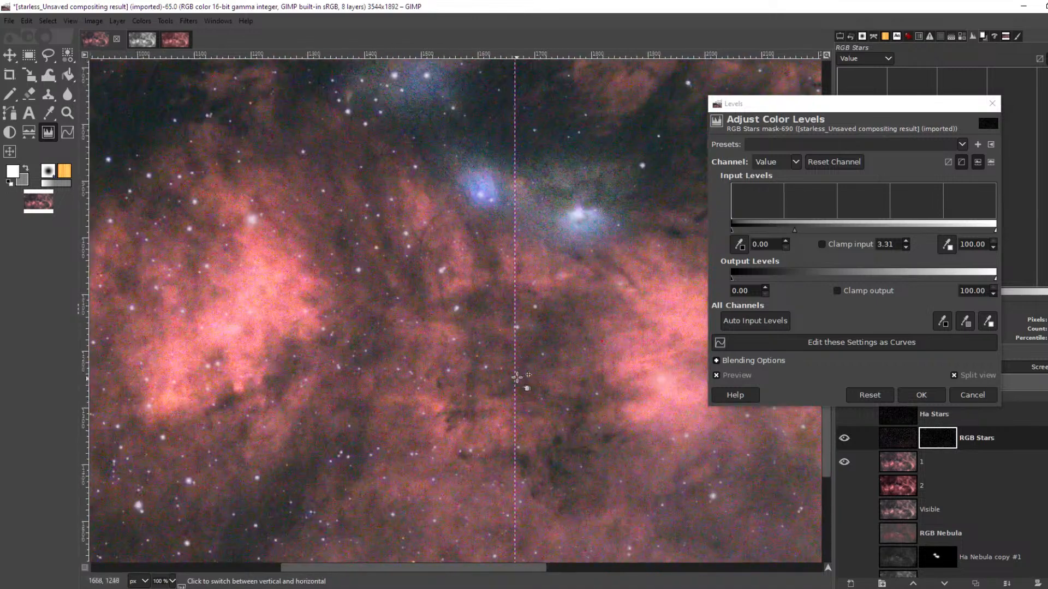
left_click_drag(522, 291, 539, 494)
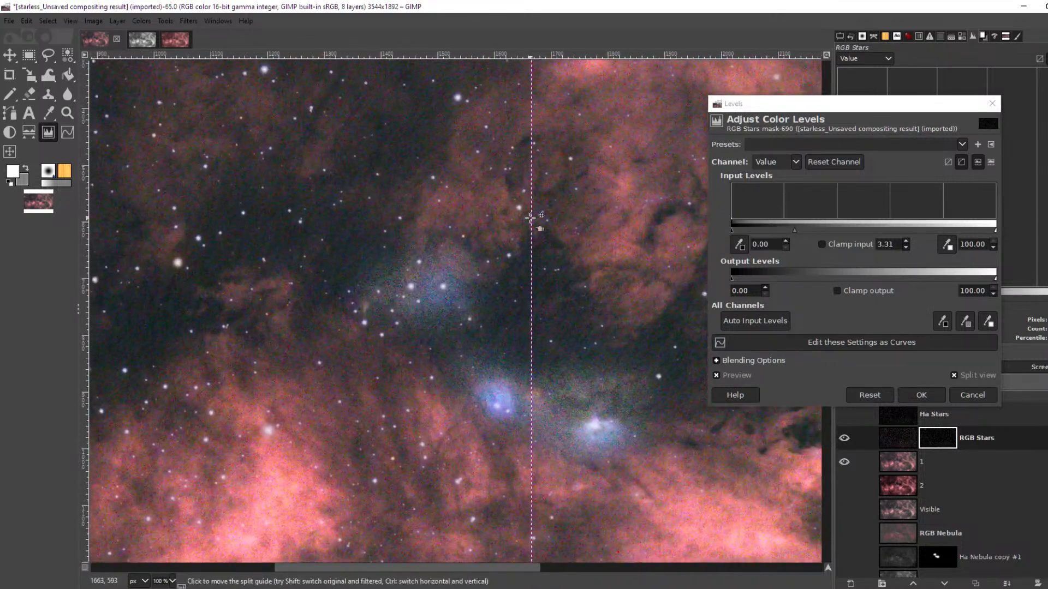
left_click_drag(532, 222, 534, 480)
left_click_drag(375, 272, 461, 301)
scroll(427, 263, "up", 3)
scroll(427, 264, "down", 1)
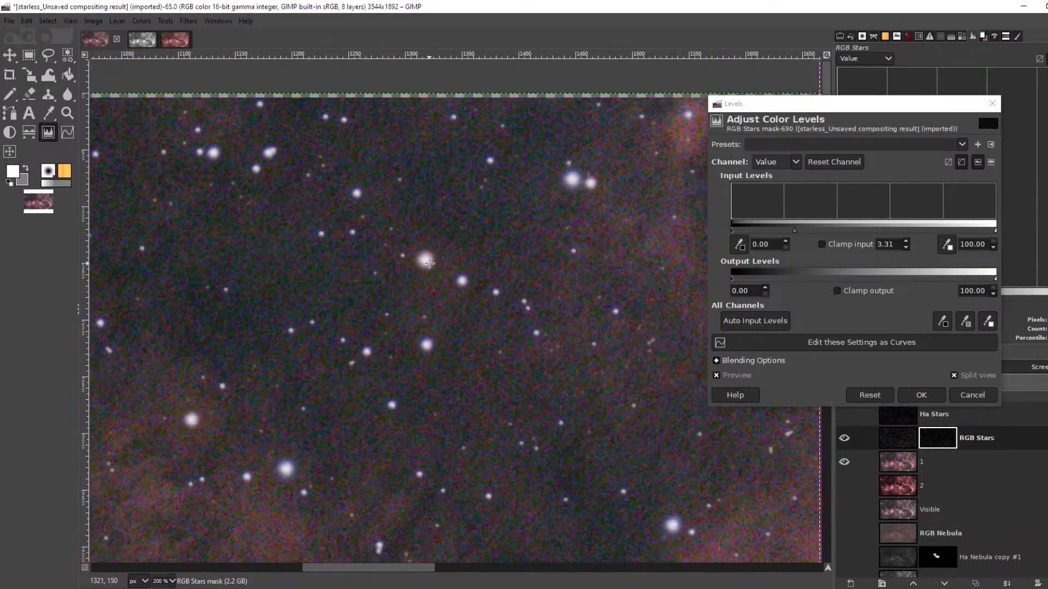
- Lower the mask's midtone gamma to 1.21 and apply the Levels adjustment
left_click_drag(864, 103, 856, 58)
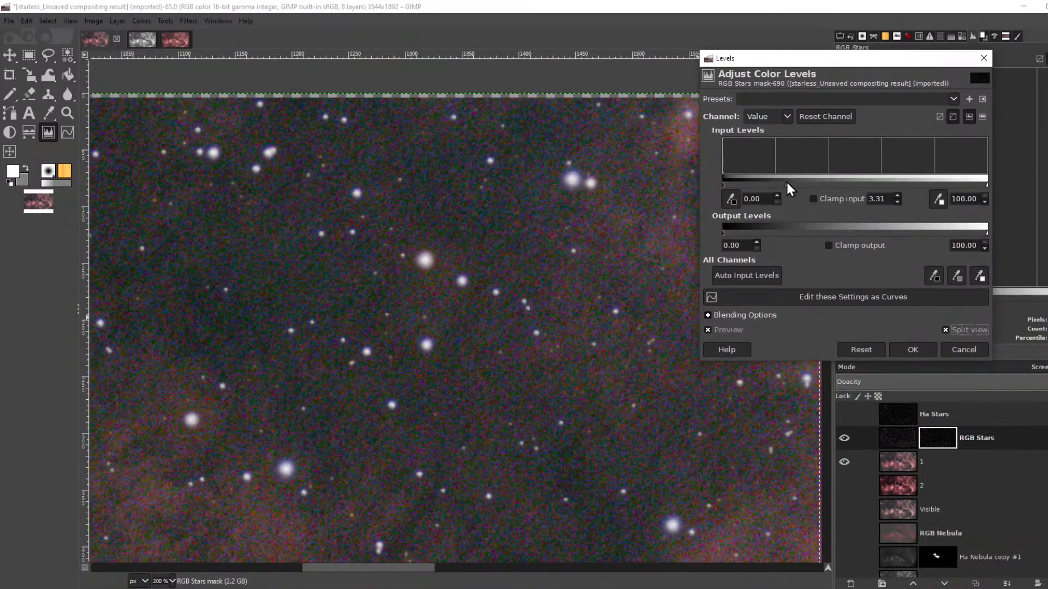
left_click_drag(787, 187, 846, 193)
scroll(593, 363, "down", 3)
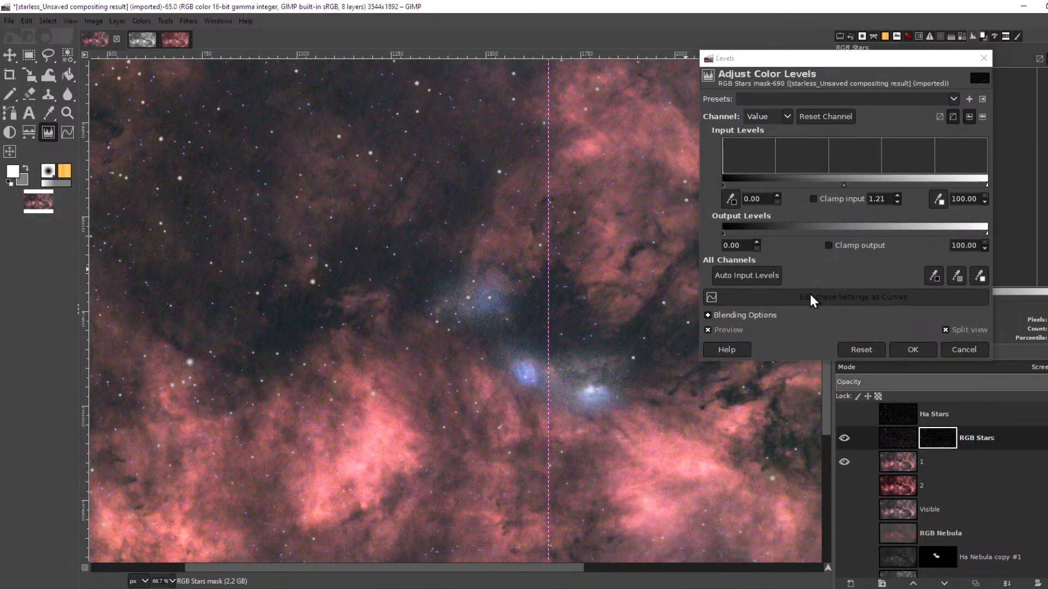
left_click(904, 351)
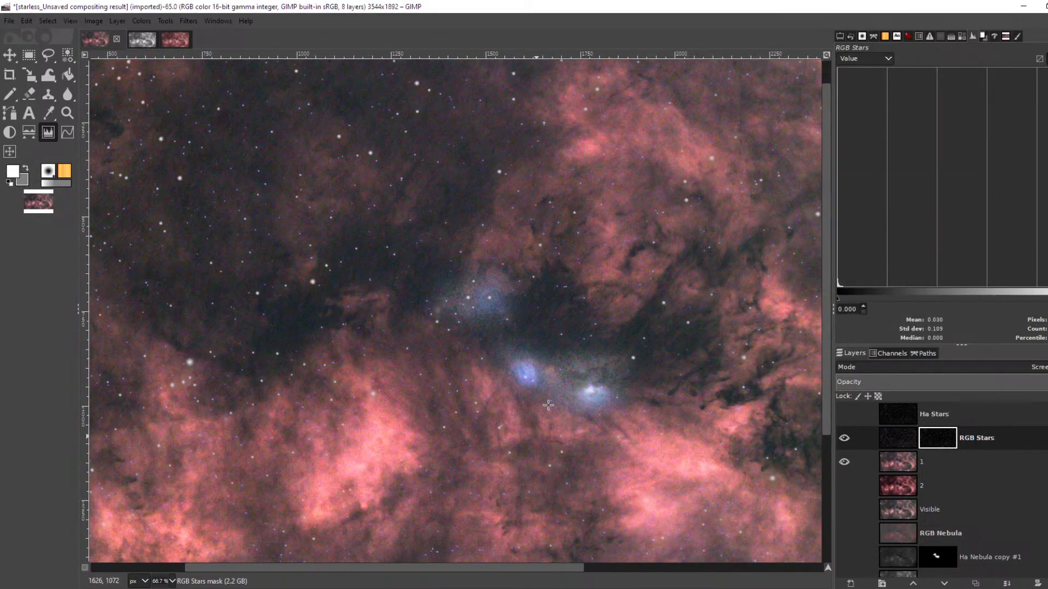
- Examine the star sizes and brightness across the nebula with the adjusted RGB Stars mask
scroll(562, 409, "down", 2)
scroll(579, 493, "up", 2)
scroll(579, 493, "up", 3)
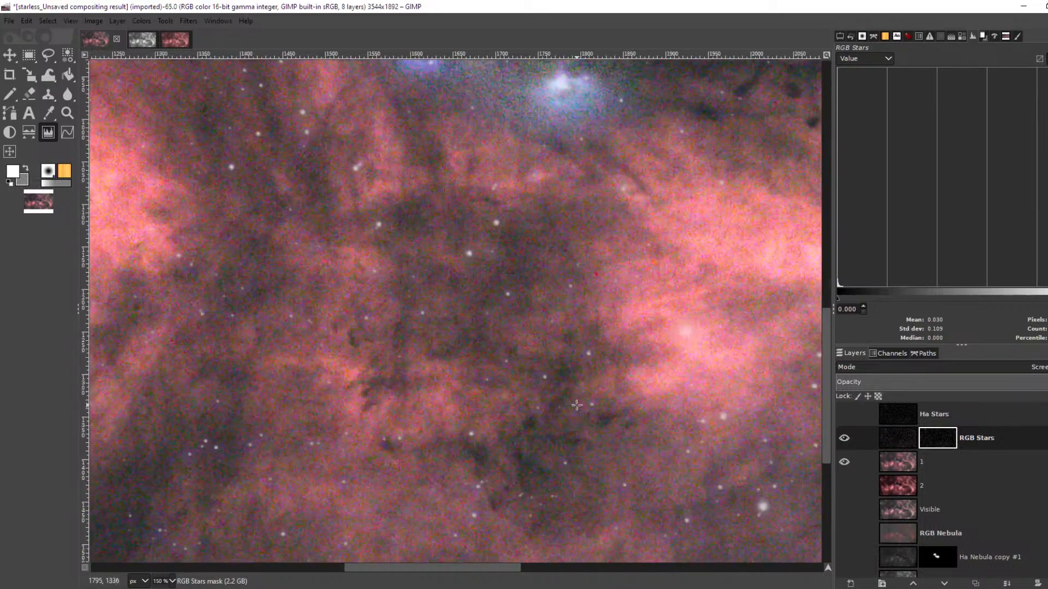
scroll(595, 354, "down", 1)
left_click_drag(674, 402, 421, 403)
scroll(511, 337, "down", 3)
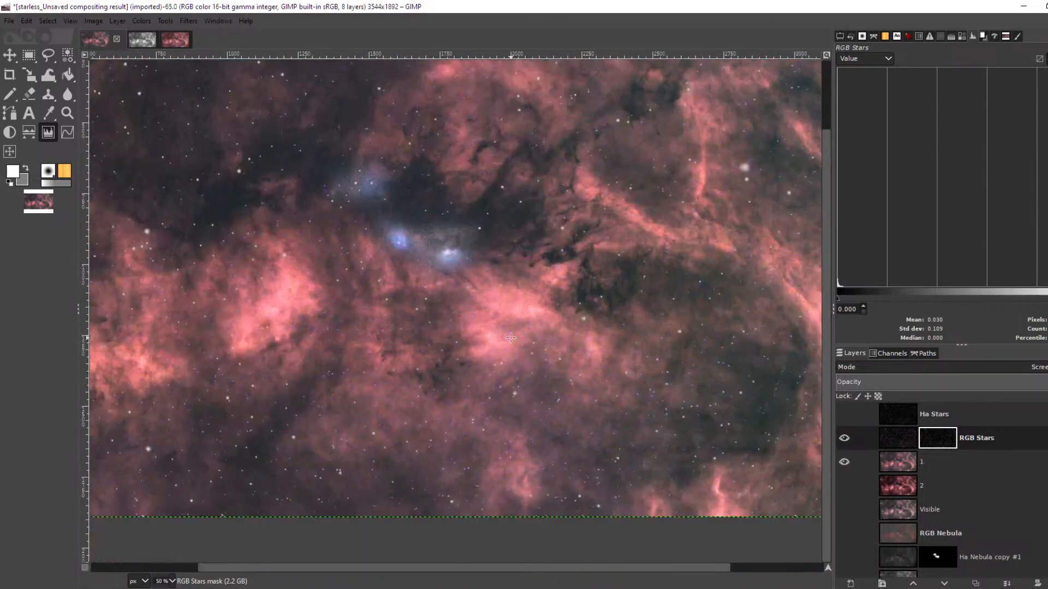
left_click_drag(493, 309, 573, 382)
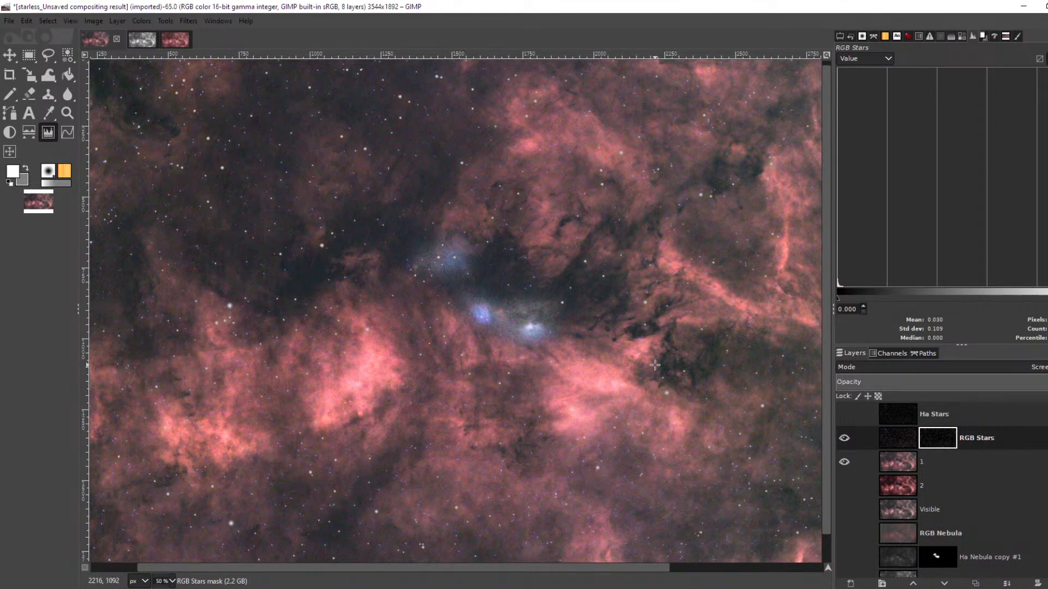
left_click(886, 436)
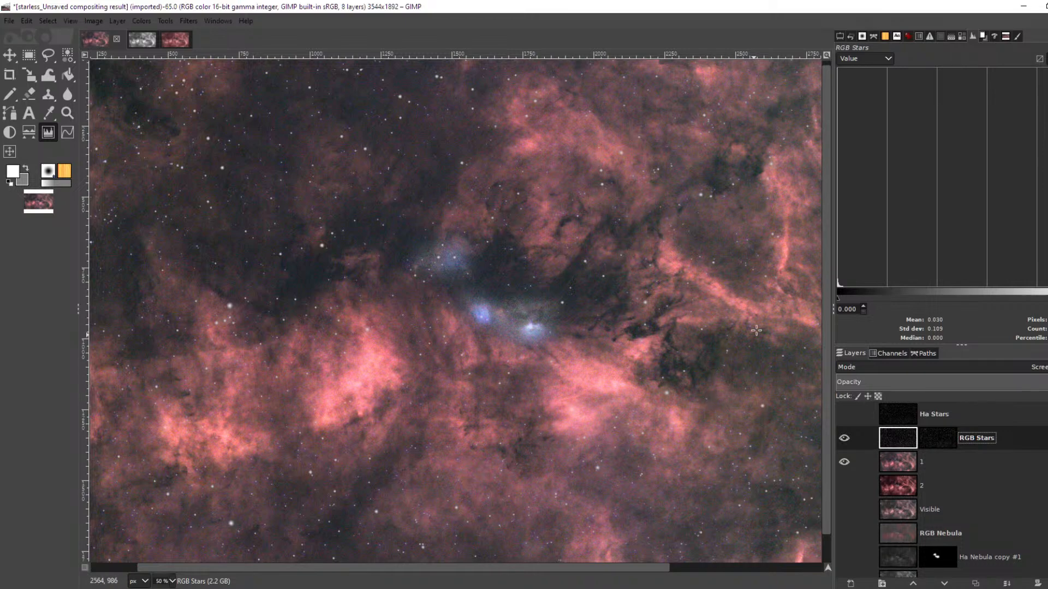
scroll(679, 205, "up", 2)
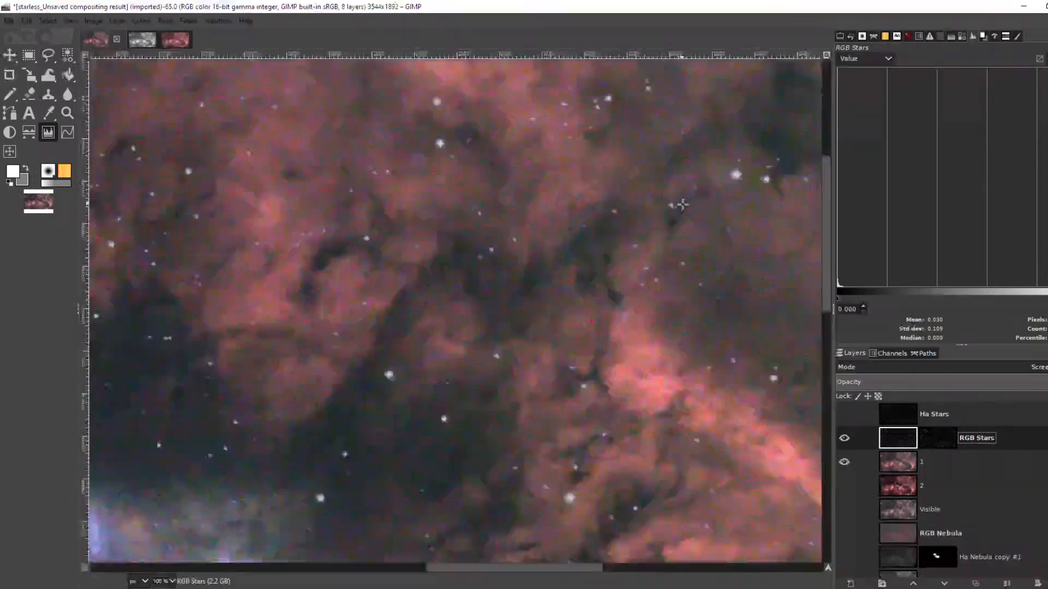
scroll(682, 204, "up", 3)
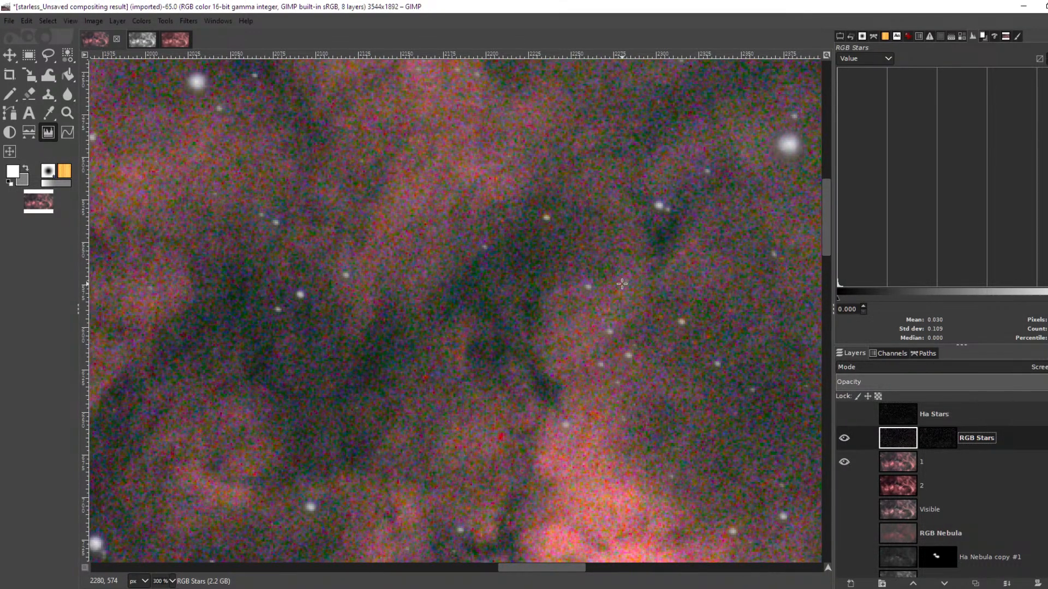
left_click(141, 22)
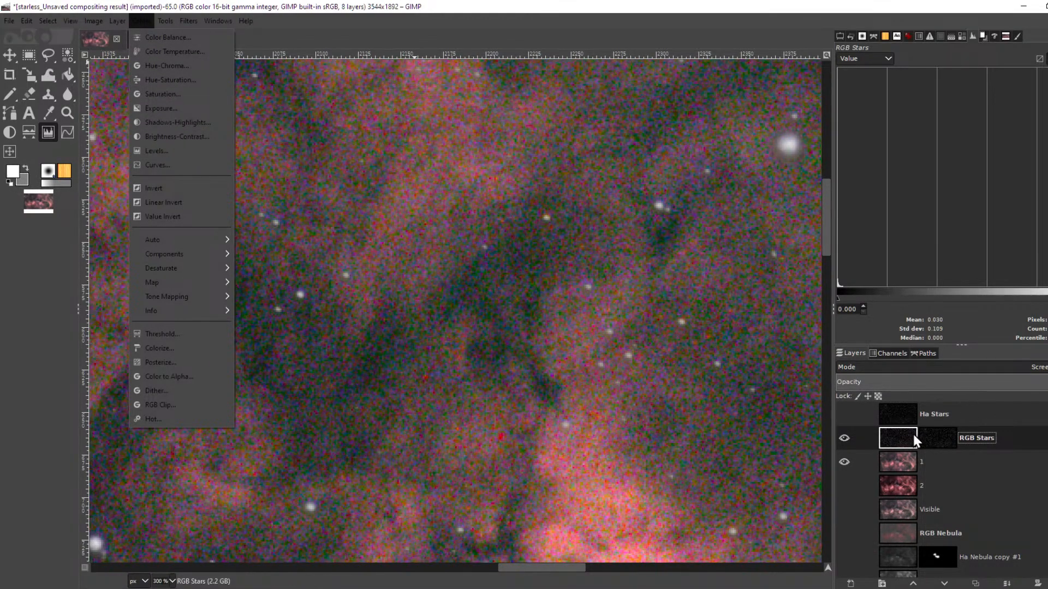
left_click(936, 437)
double_click(937, 438)
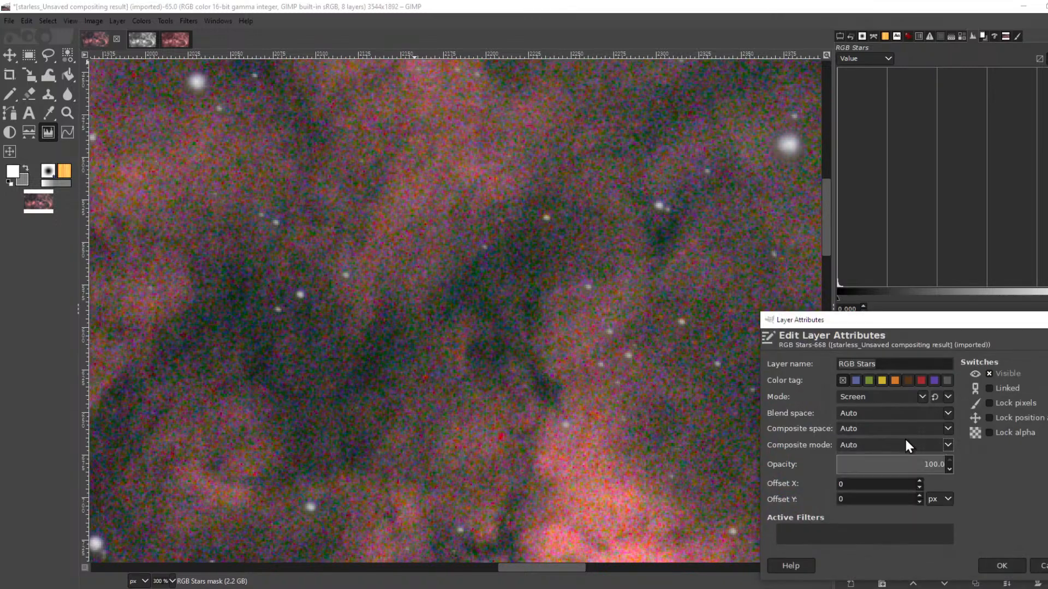
key("Escape")
- Duplicate the RGB Stars layer and move the copy down the layer stack, directly below layer 2
left_click(900, 436)
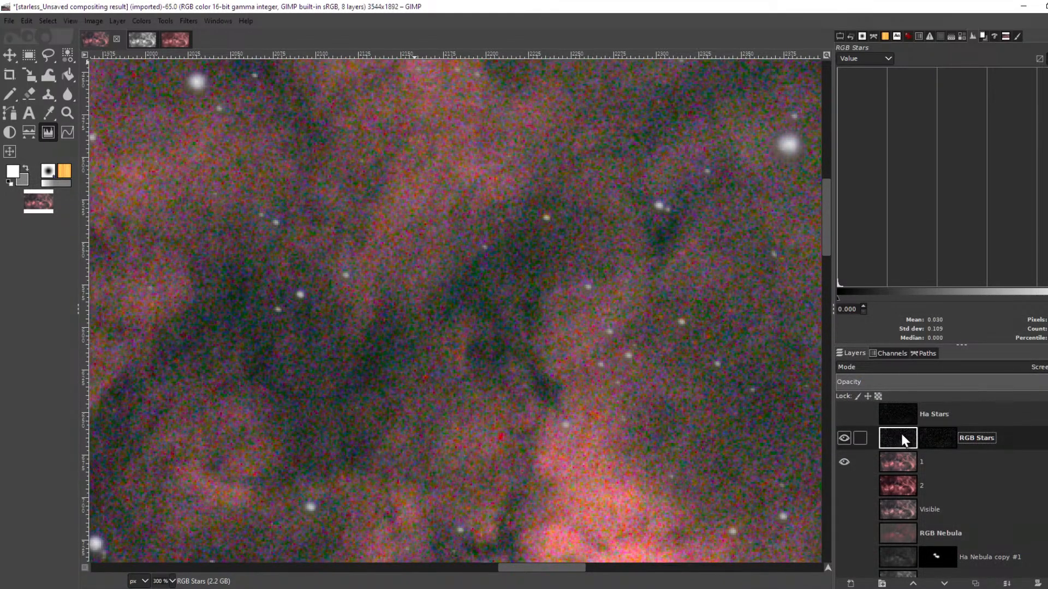
key("shift+ctrl+d")
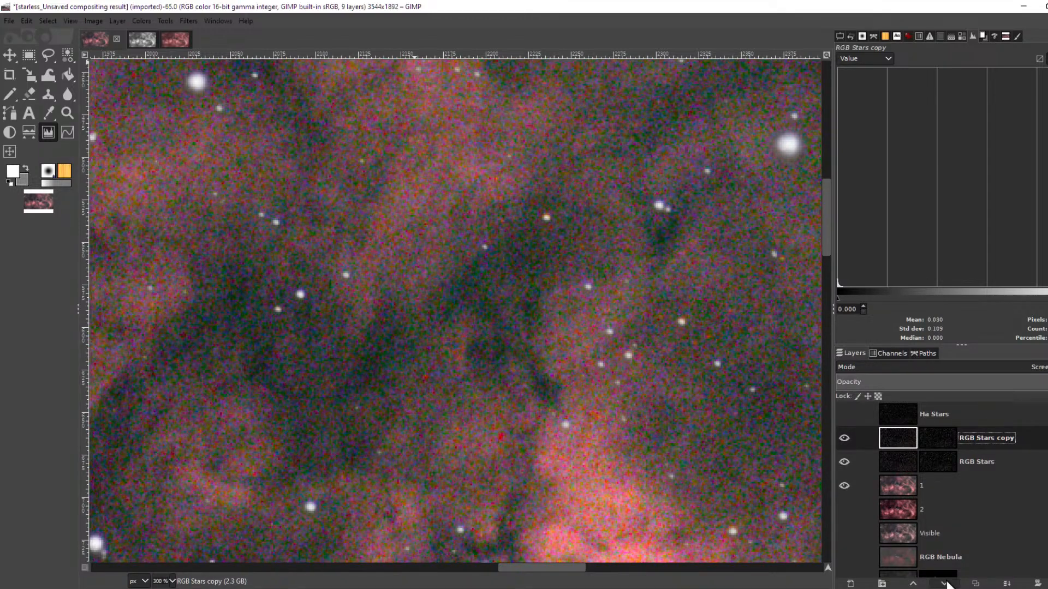
left_click(945, 584)
left_click(945, 584)
left_click(945, 583)
- Brighten the original RGB Stars layer with Levels, setting the midtone gamma to 4.28, and inspect the stars across the nebula
left_click(898, 446)
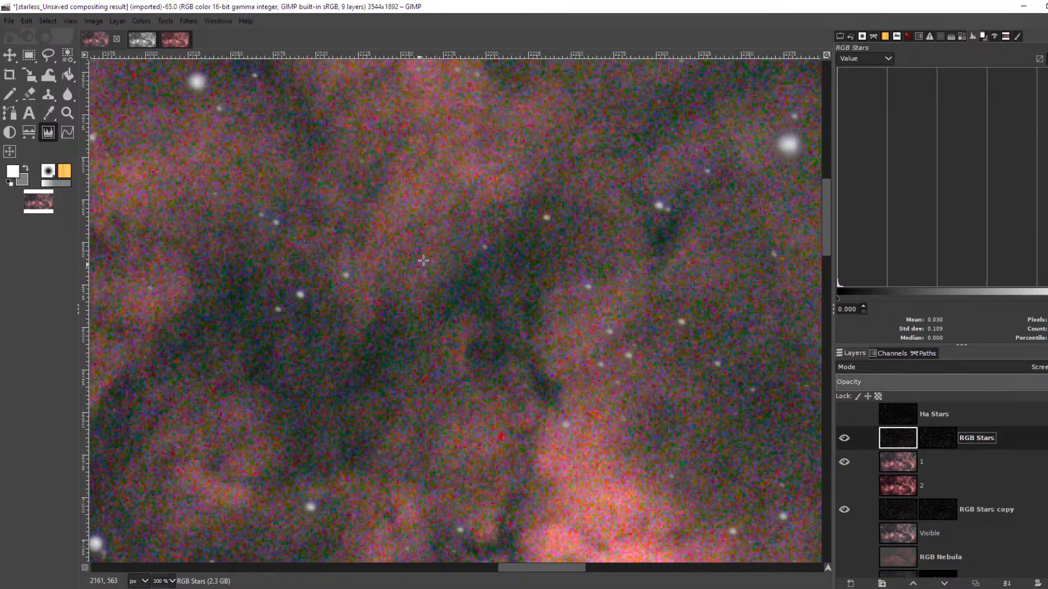
key("minus")
left_click(145, 22)
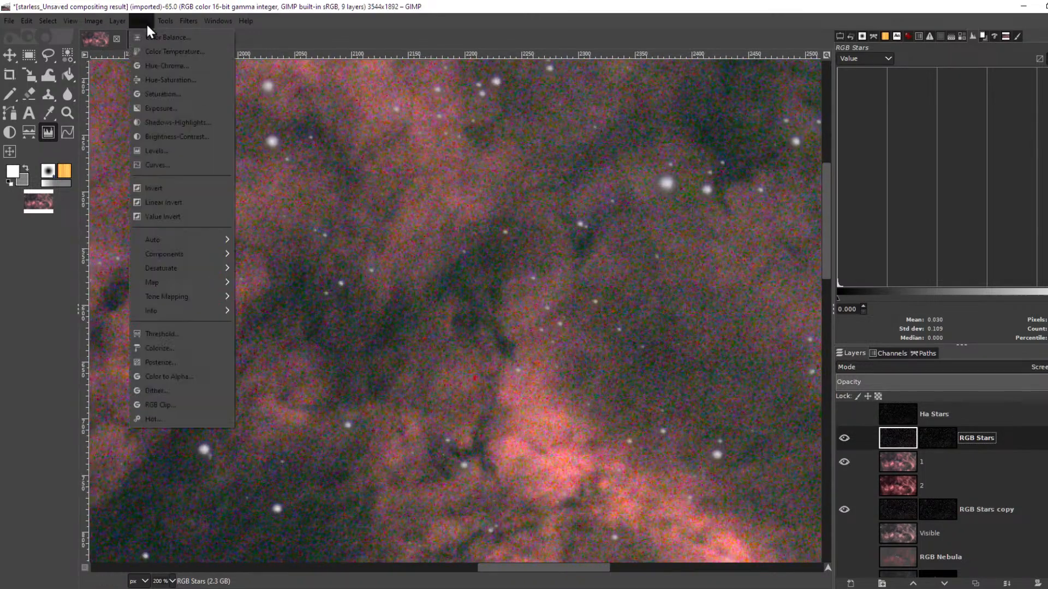
left_click(158, 151)
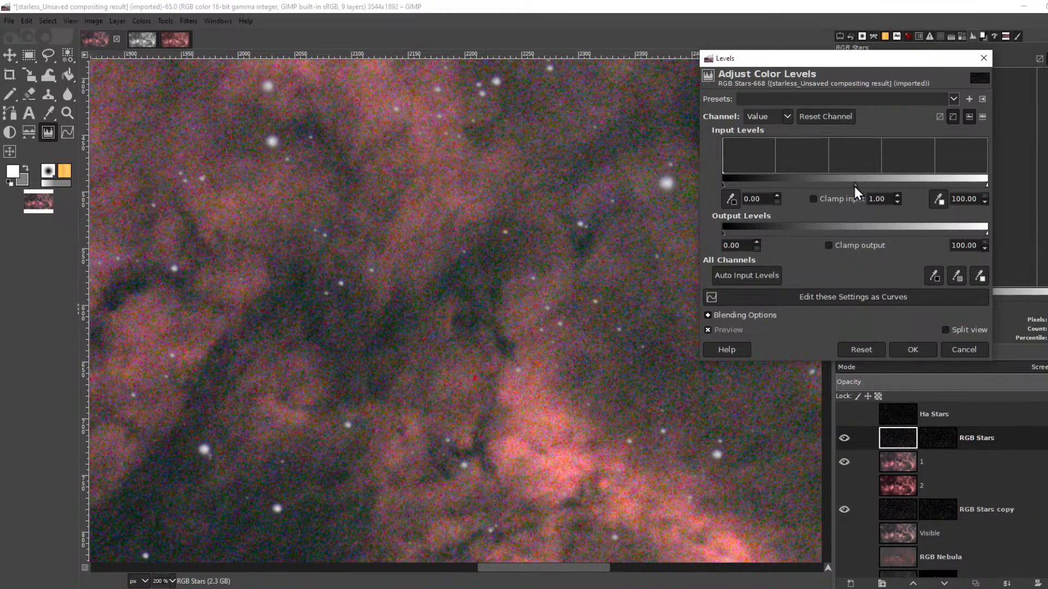
left_click_drag(854, 186, 772, 183)
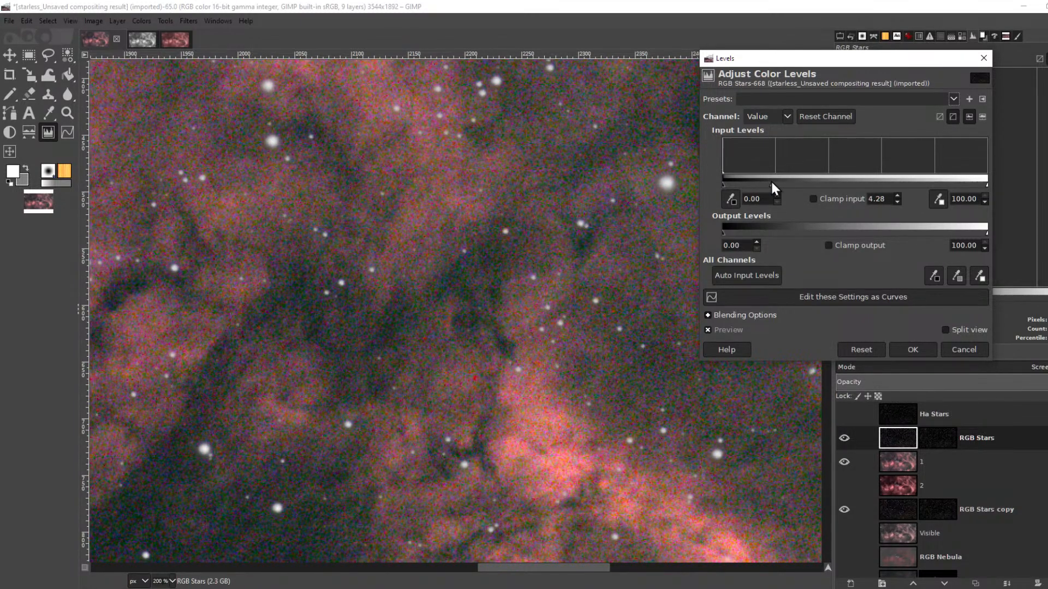
scroll(403, 357, "down", 5)
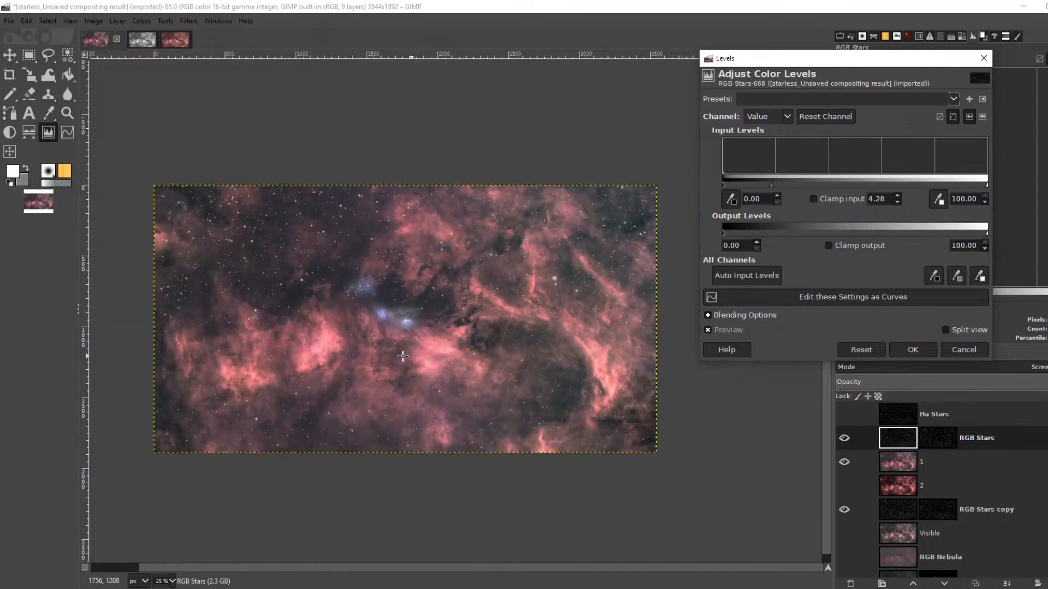
scroll(403, 356, "up", 2)
scroll(436, 170, "up", 5)
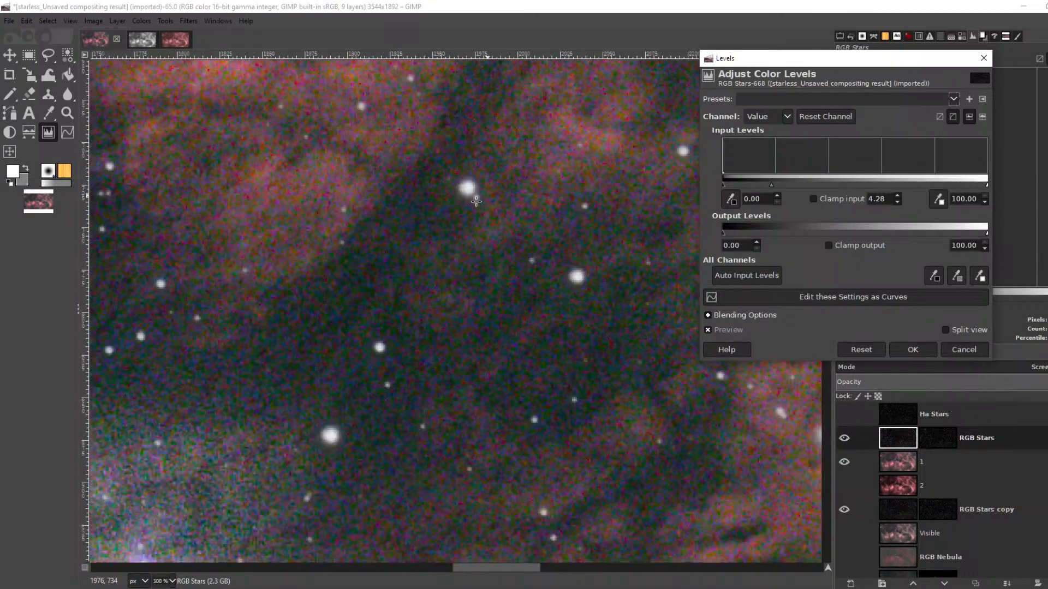
scroll(475, 201, "down", 5)
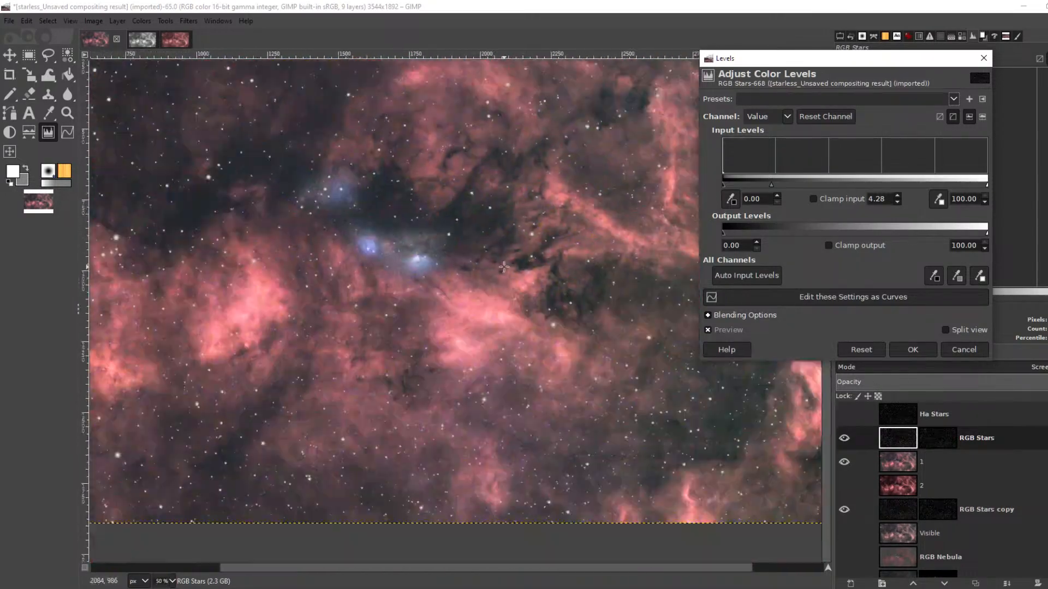
scroll(503, 267, "up", 5)
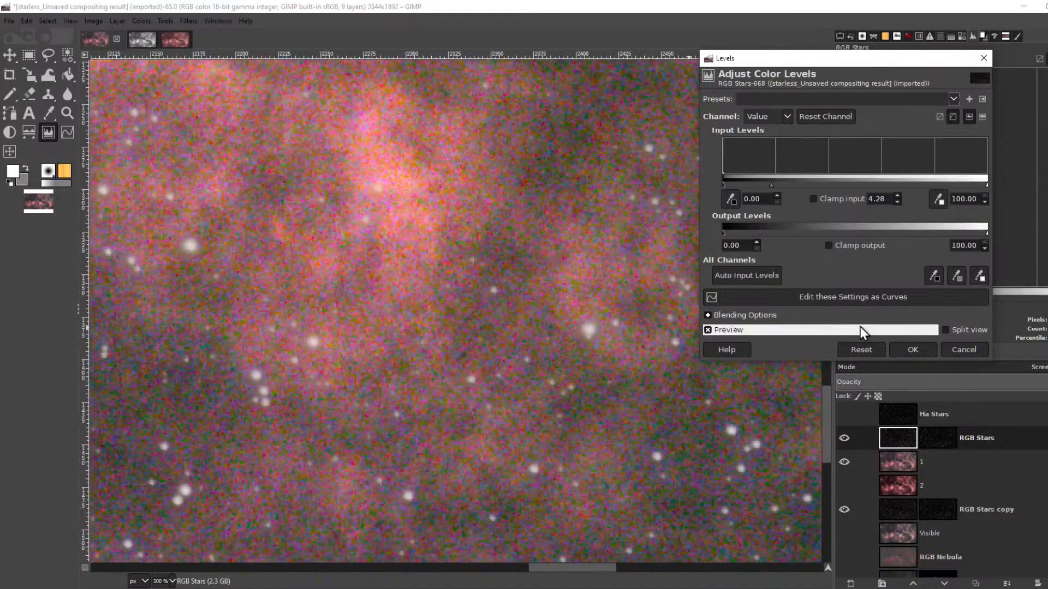
- Lower the RGB Stars layer's midtone gamma to 2.28 and apply the Levels adjustment
left_click(945, 330)
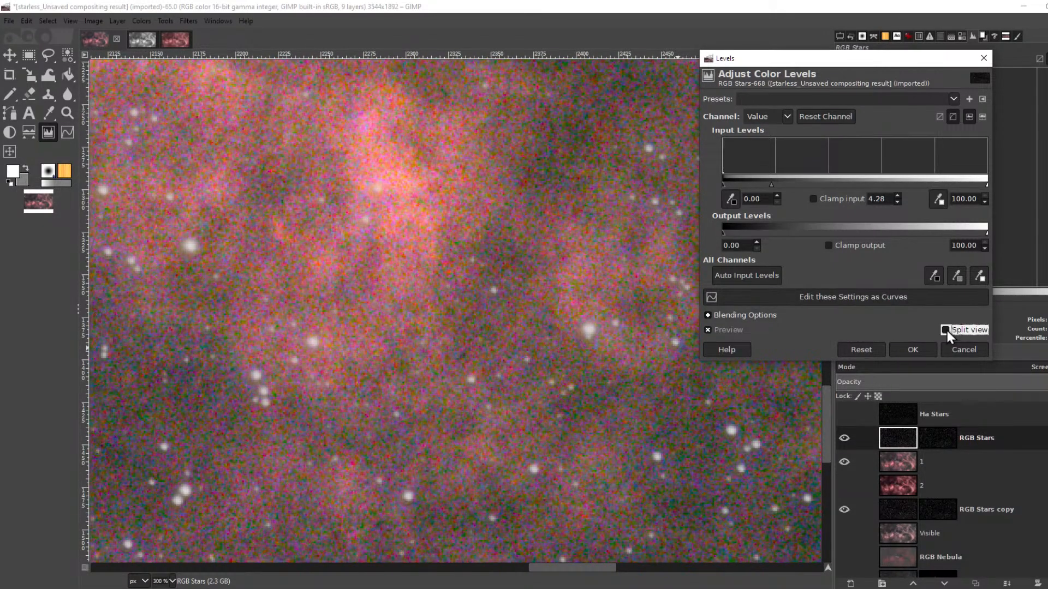
left_click(944, 324)
left_click_drag(773, 187, 805, 185)
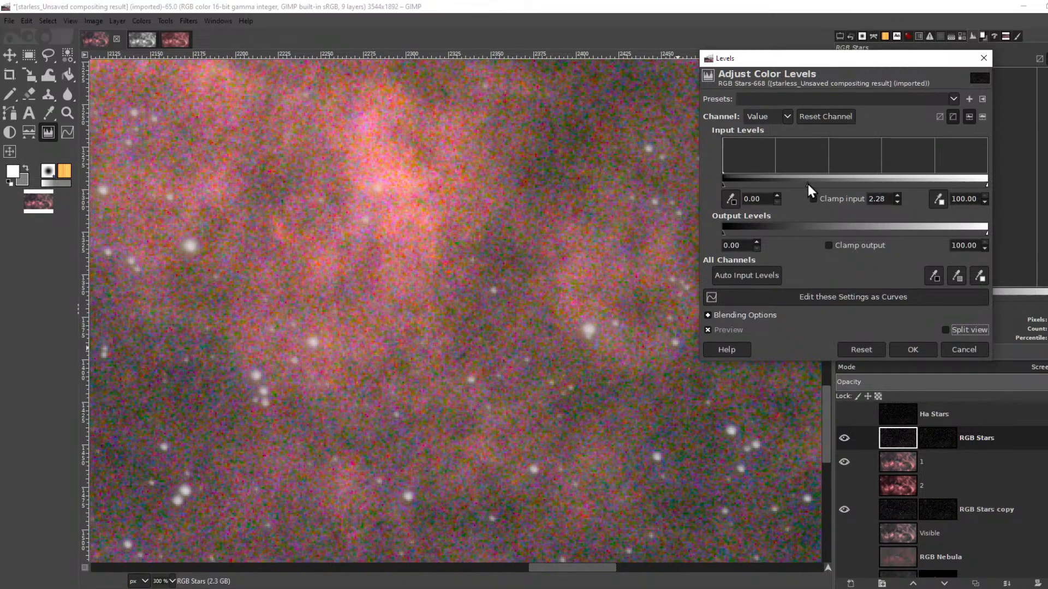
left_click(912, 349)
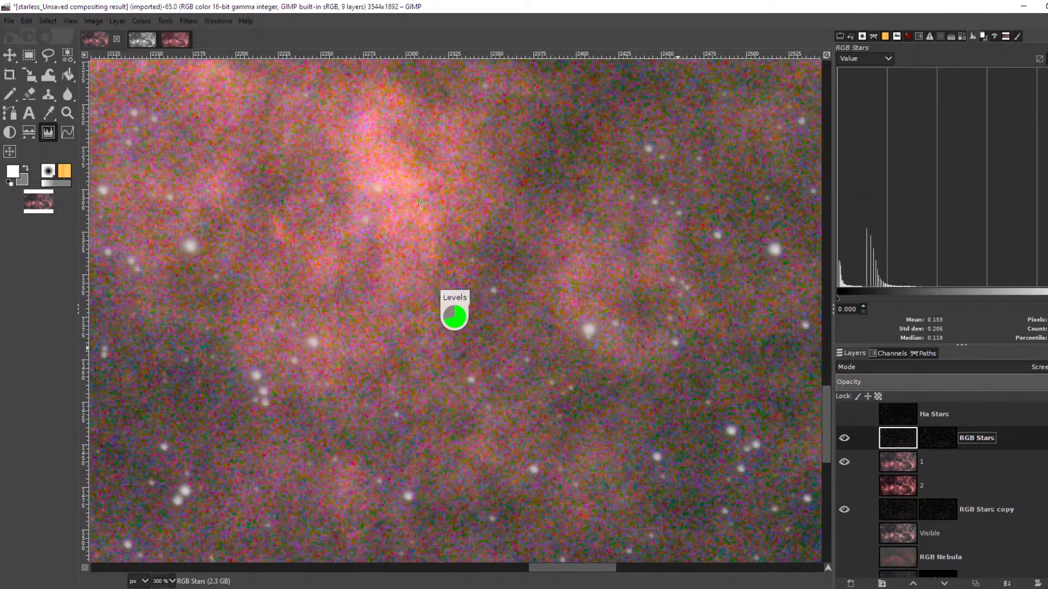
scroll(418, 202, "down", 1)
left_click_drag(350, 199, 627, 325)
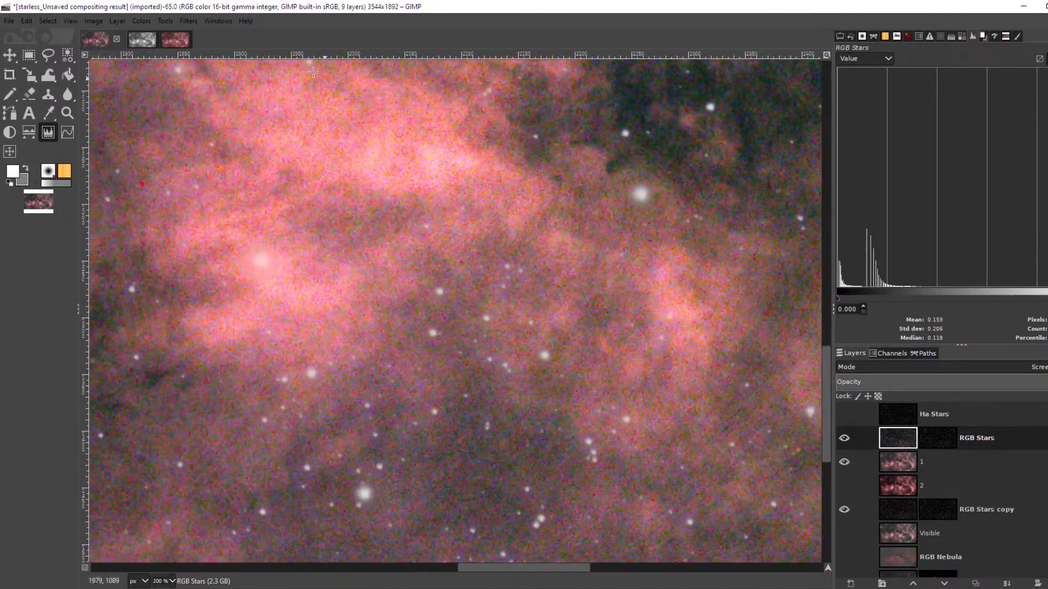
left_click(145, 19)
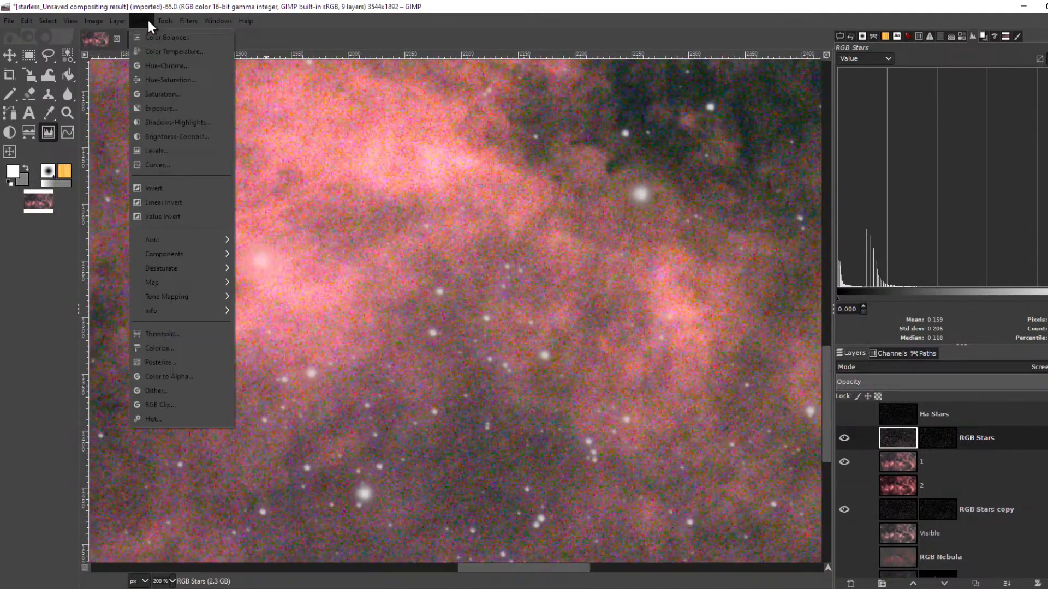
left_click(204, 80)
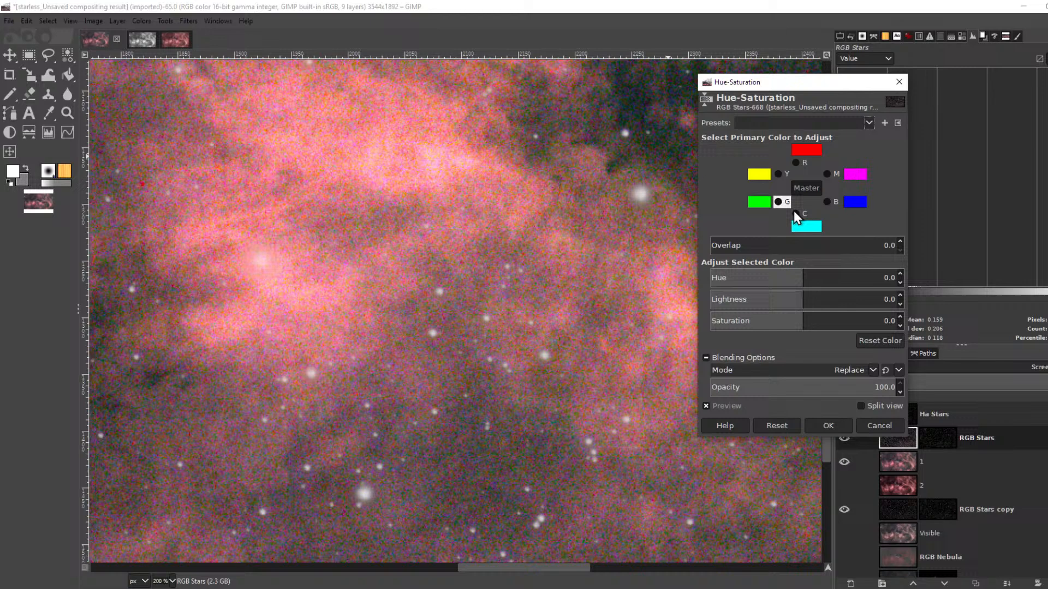
left_click(880, 427)
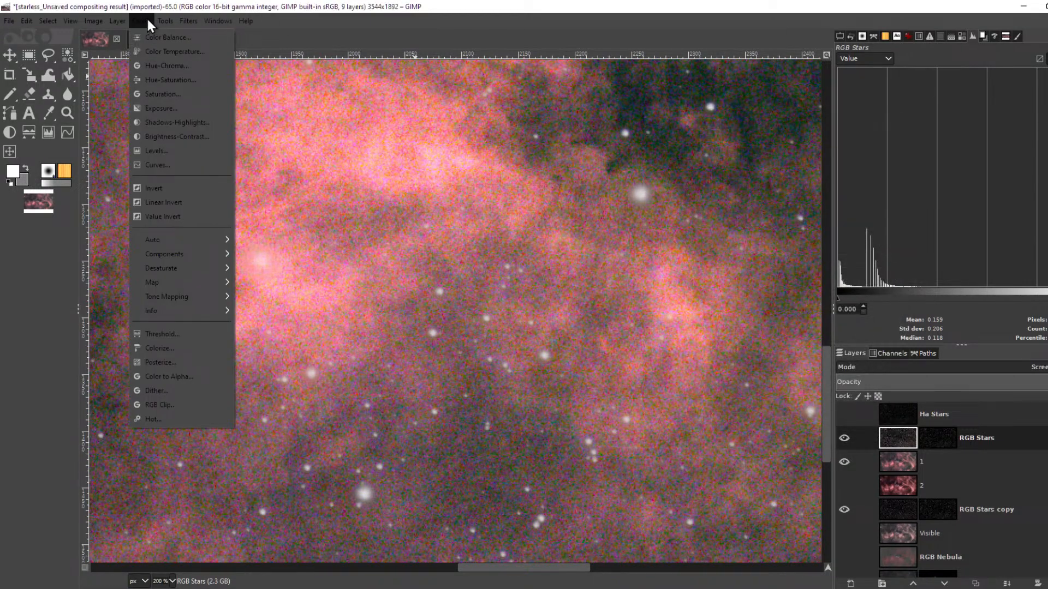
- Boost the color saturation of the RGB Stars layer with the Saturation adjustment
left_click(174, 94)
left_click_drag(792, 145, 894, 144)
left_click(829, 243)
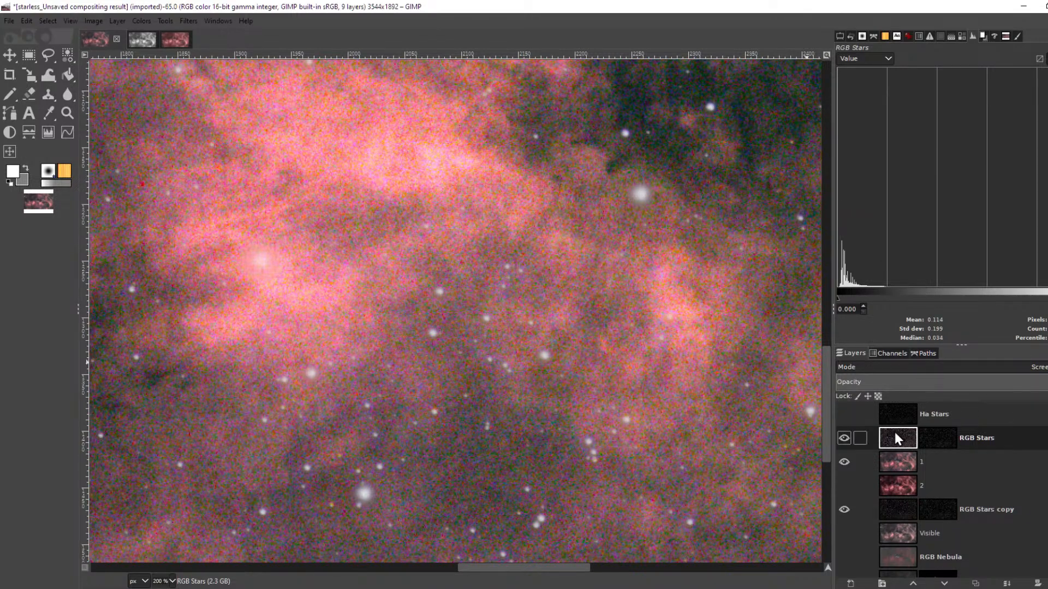
- Repeat the same Saturation boost on the RGB Stars layer while viewing the stars up close
scroll(614, 192, "down", 4)
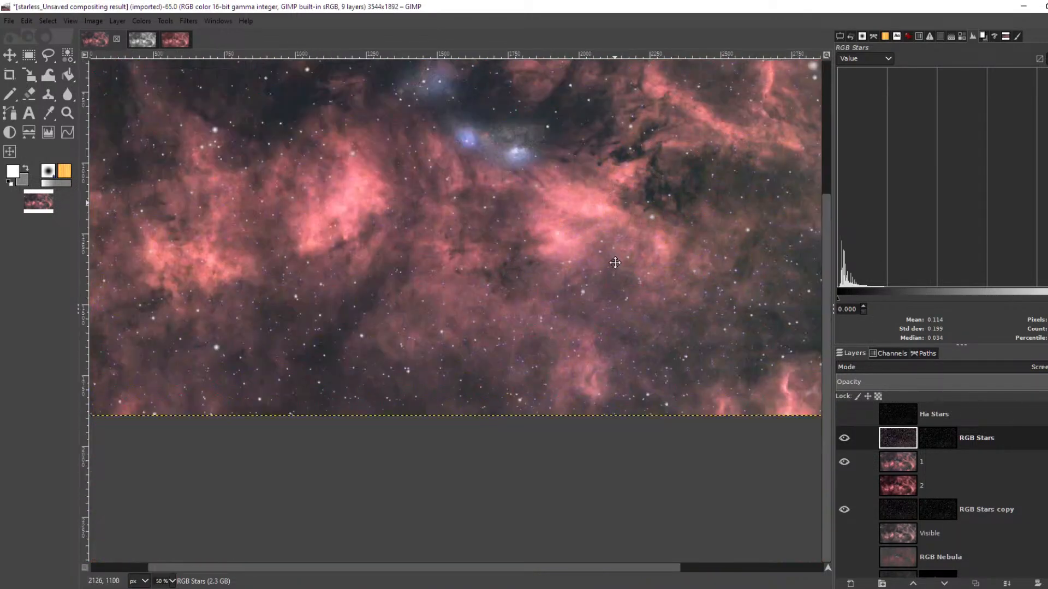
scroll(614, 262, "up", 1)
scroll(604, 262, "up", 3)
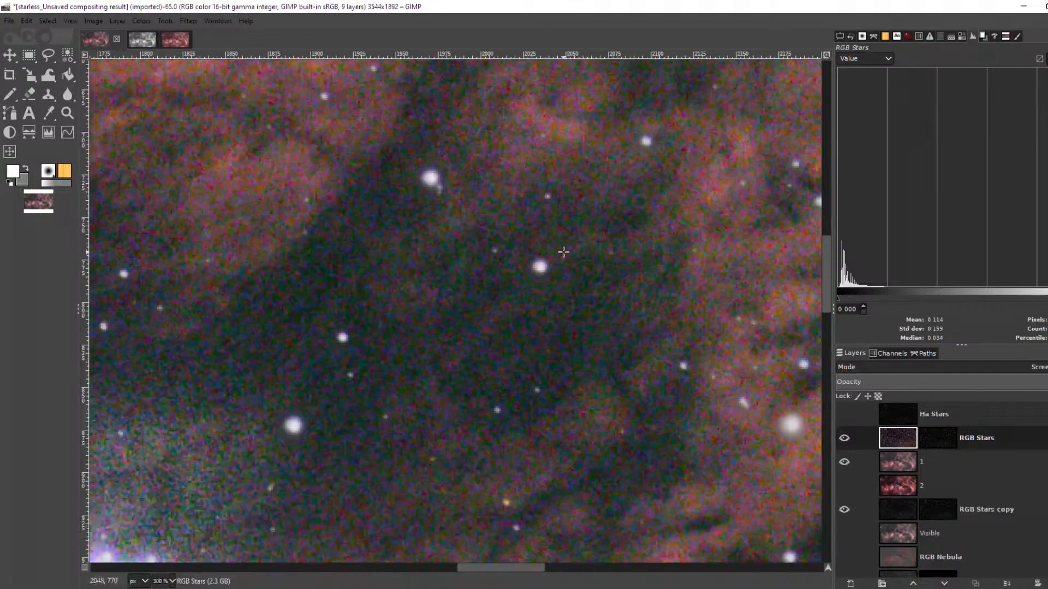
scroll(557, 253, "up", 2)
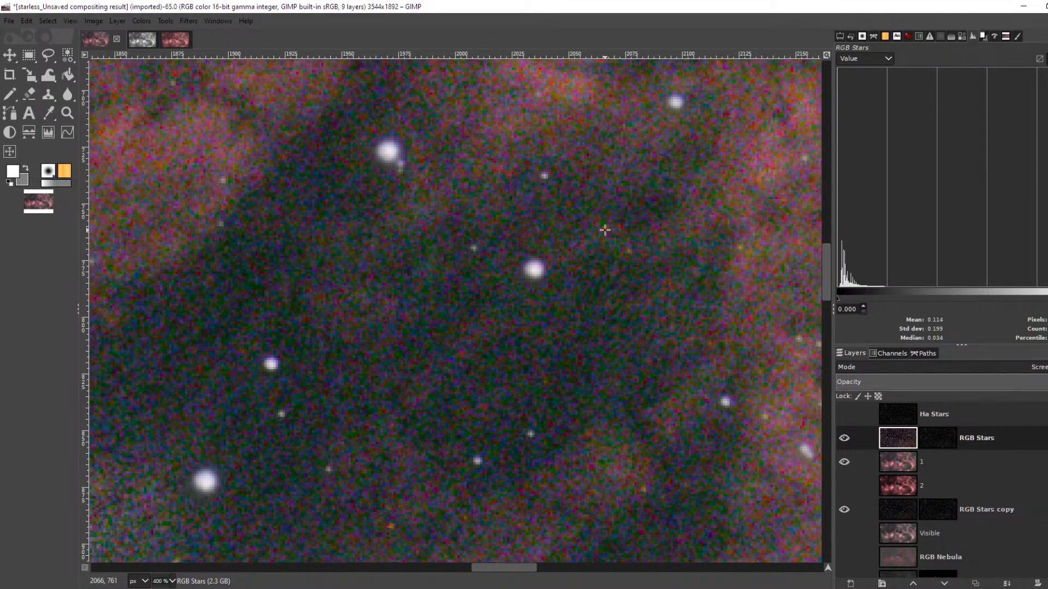
key("ctrl+f")
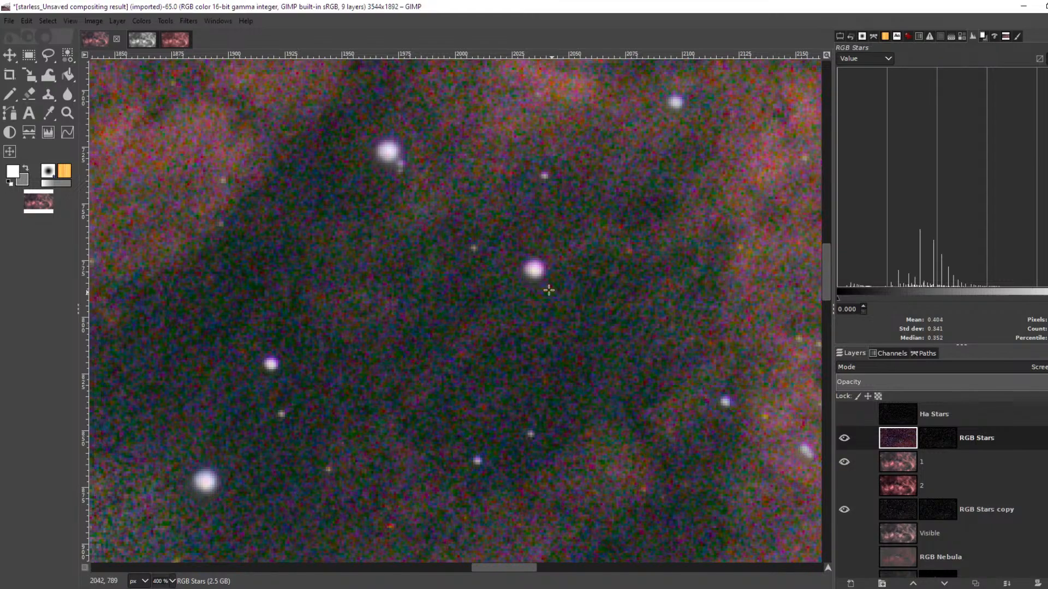
- Apply a Gaussian Blur with Size X and Size Y of 1.50 to the RGB Stars layer
scroll(549, 290, "down", 6)
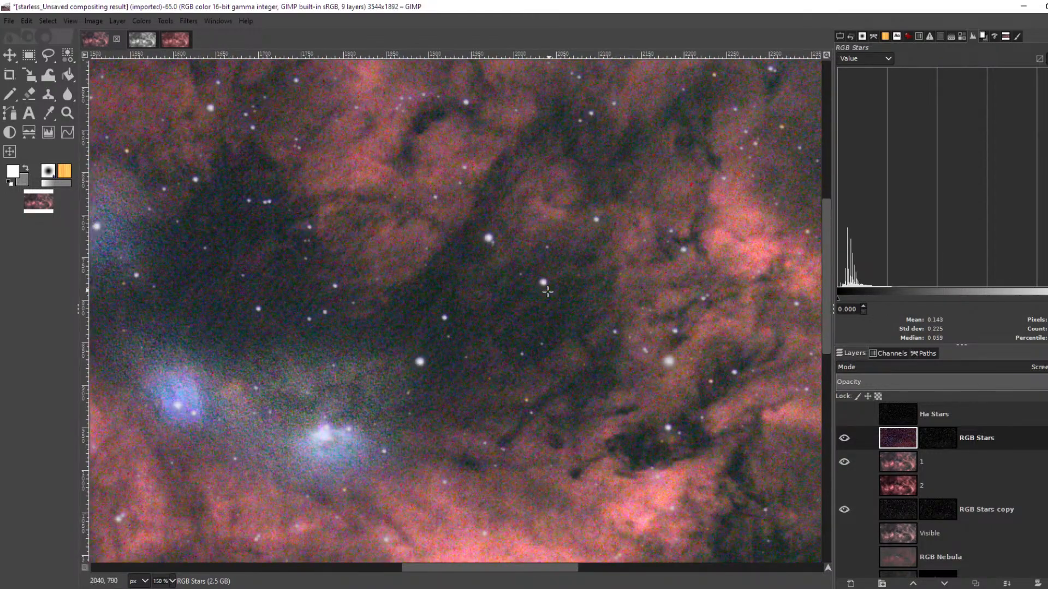
scroll(546, 294, "up", 1)
scroll(619, 298, "up", 7)
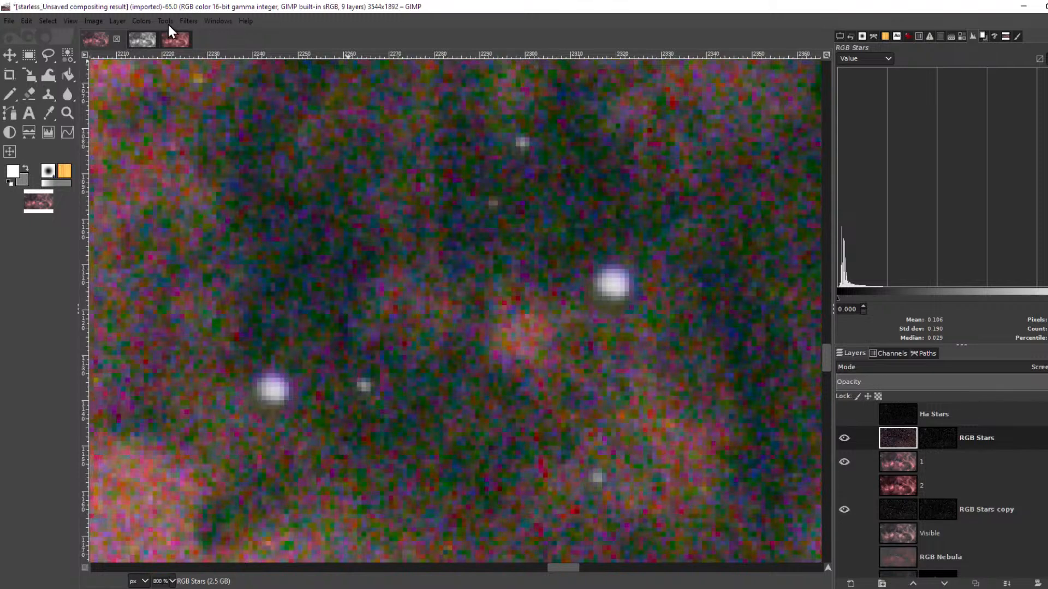
left_click(185, 22)
mouse_move(239, 105)
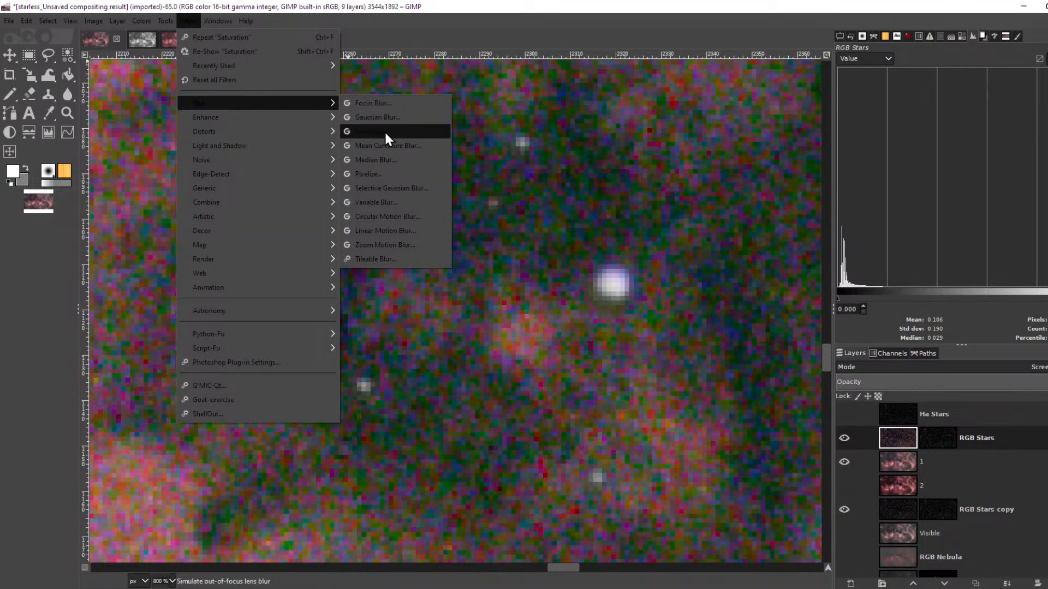
left_click(397, 117)
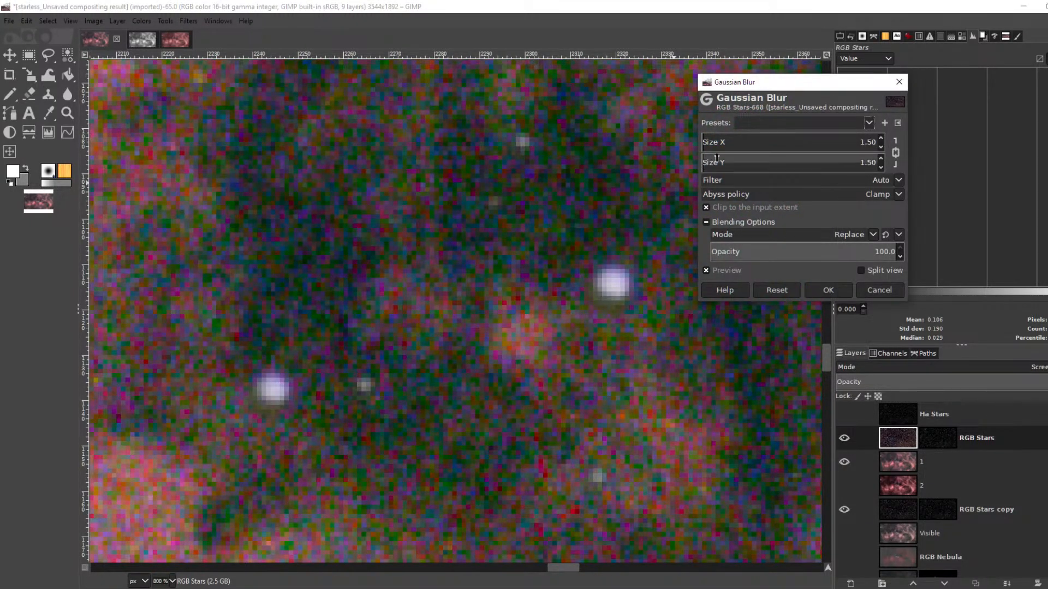
left_click(835, 288)
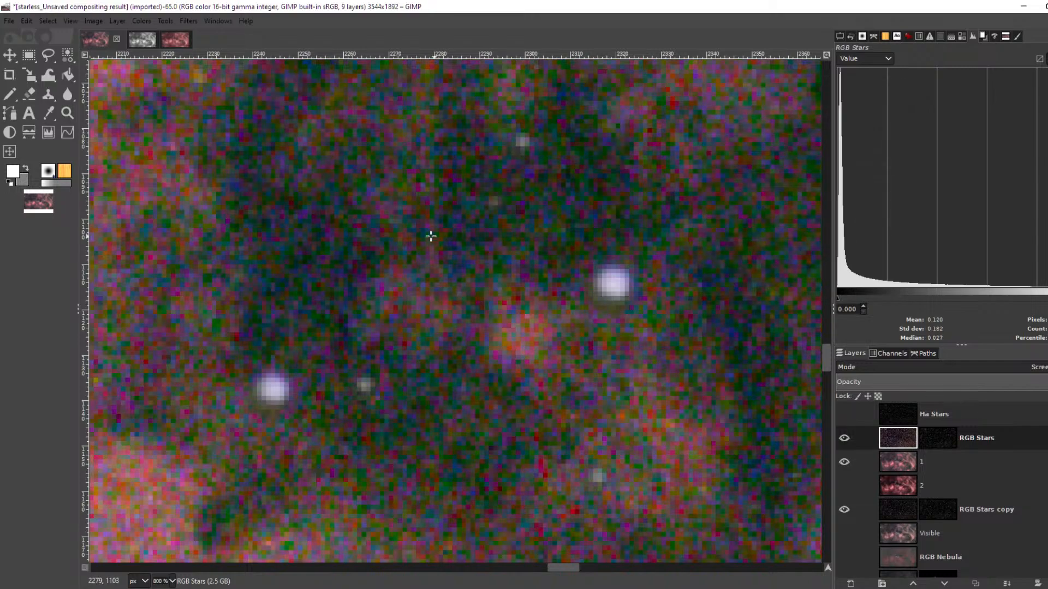
- Examine the color and softness of the blurred RGB stars across the red and blue nebula areas
scroll(431, 234, "down", 4)
left_click_drag(442, 306, 828, 339)
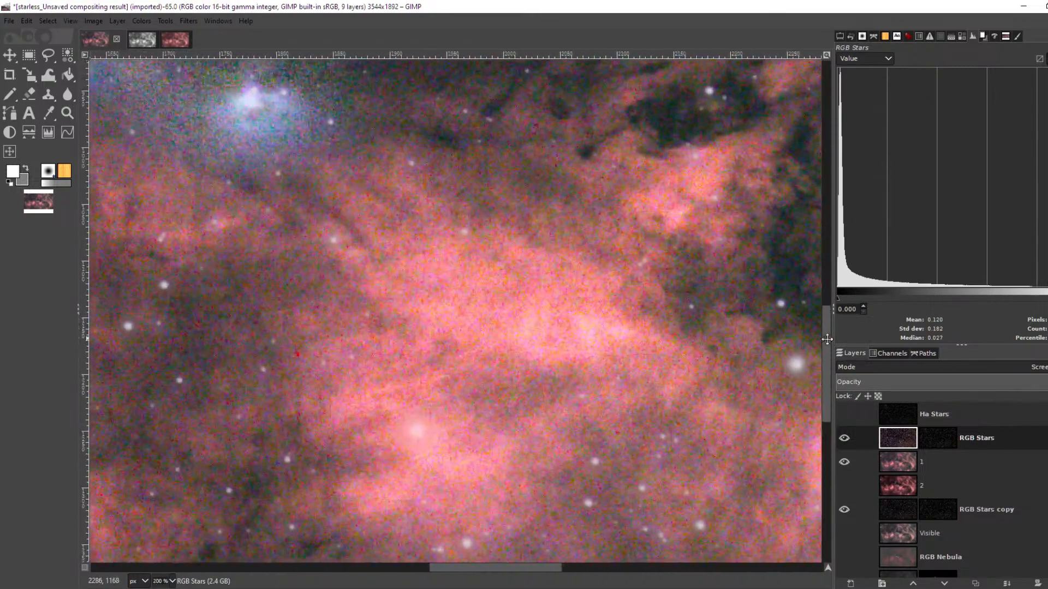
scroll(573, 295, "down", 2)
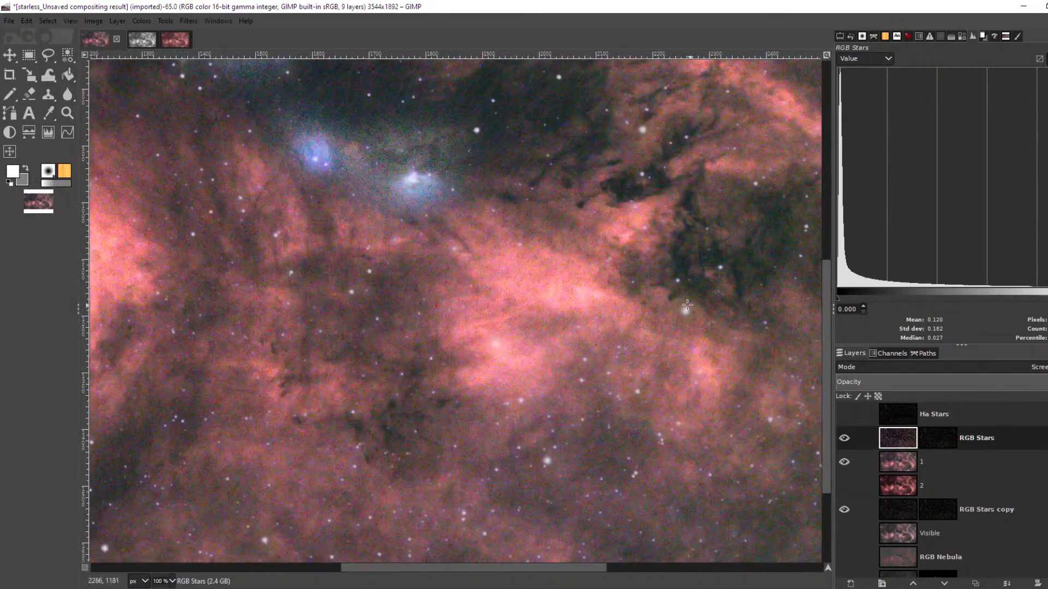
left_click_drag(510, 262, 733, 433)
left_click_drag(349, 233, 624, 352)
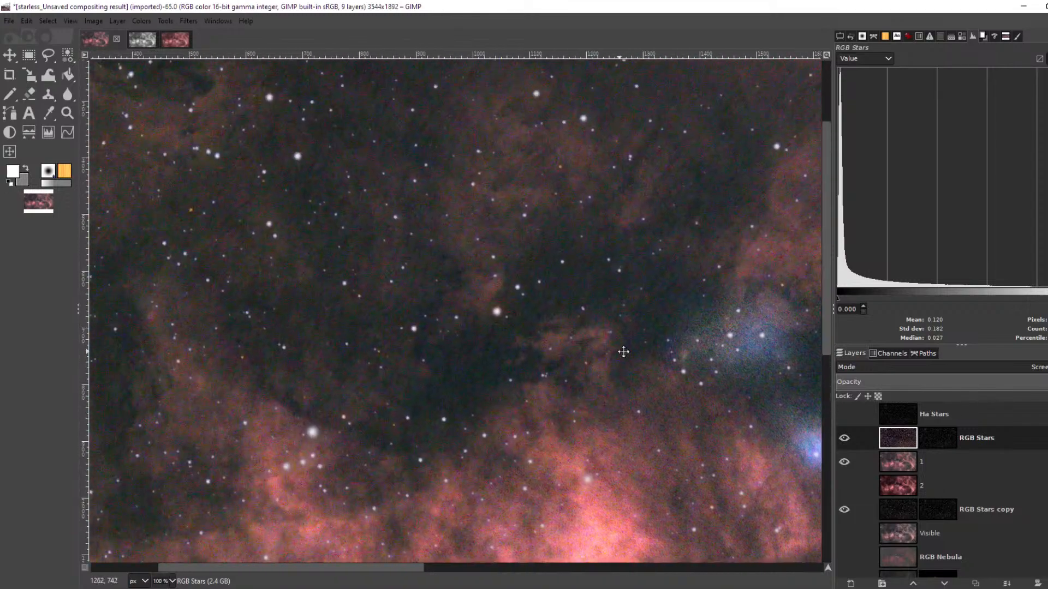
- Darken the RGB Stars layer mask with Levels, setting the input gamma to 0.63
scroll(624, 352, "down", 3)
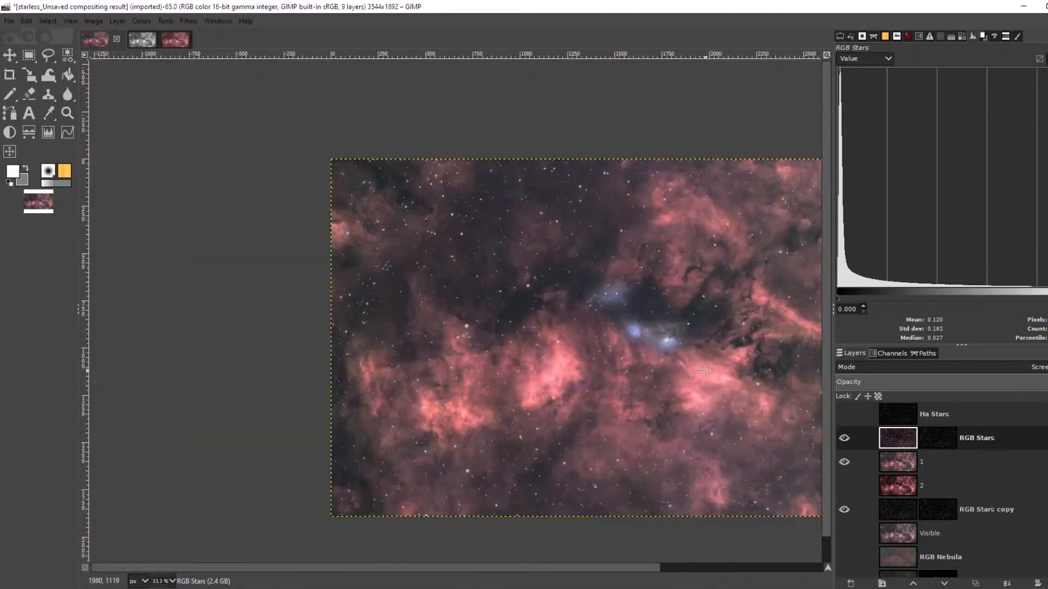
scroll(705, 370, "up", 4)
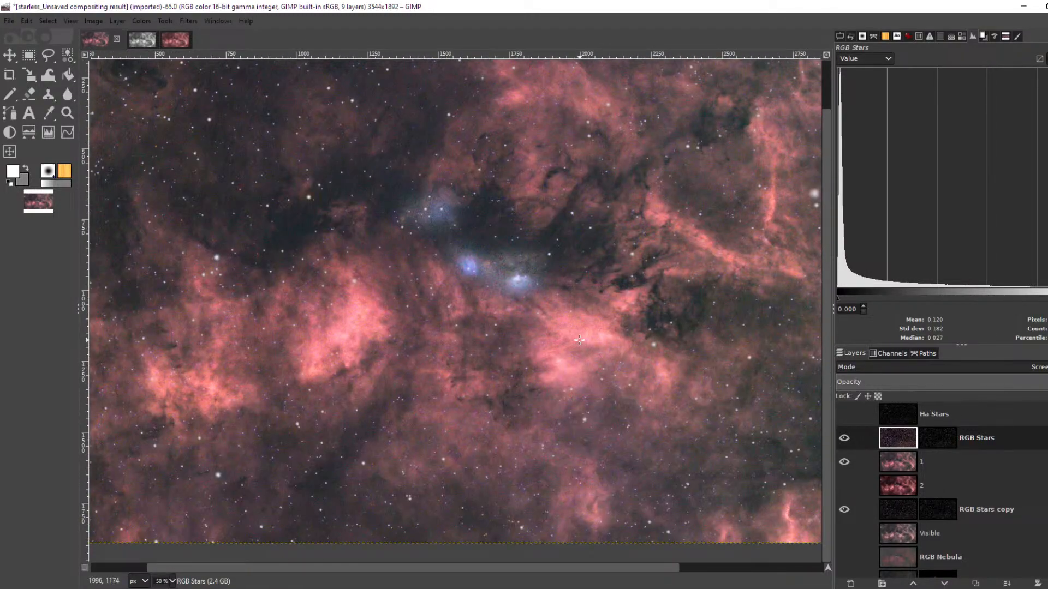
scroll(579, 340, "up", 1)
left_click(937, 441)
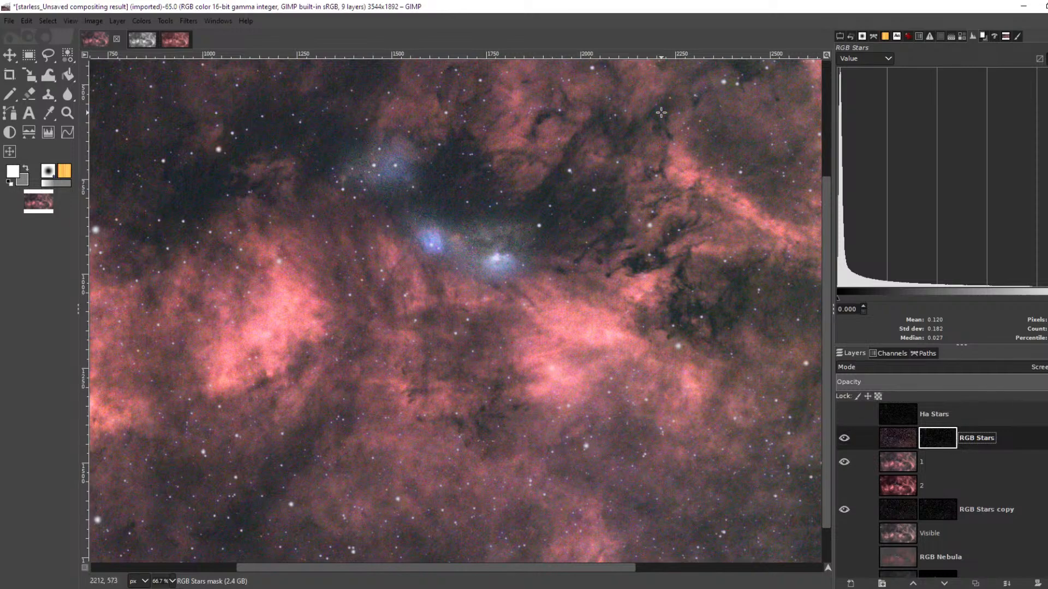
left_click(140, 20)
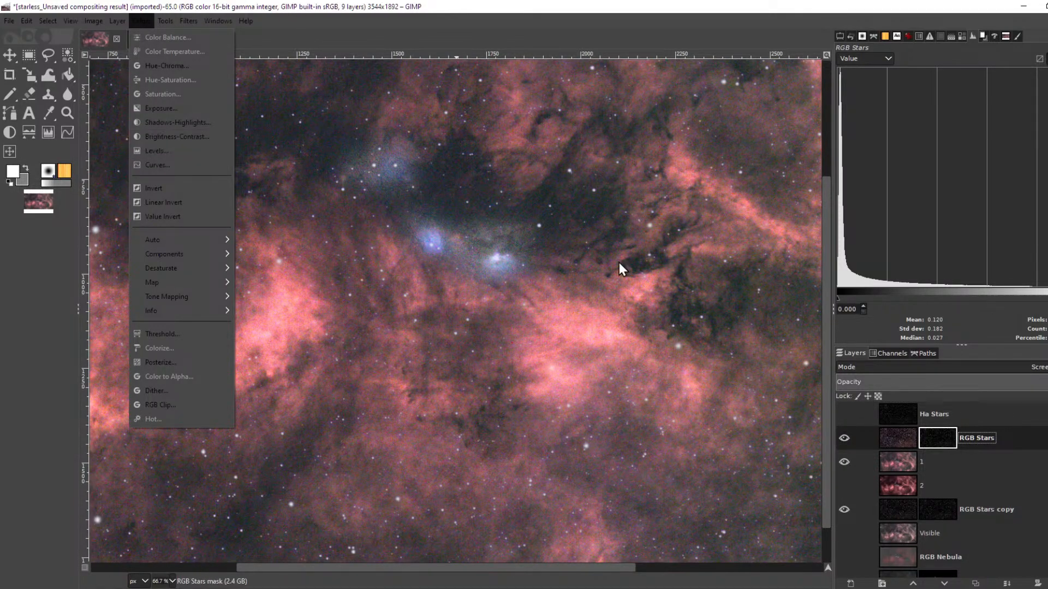
left_click(198, 150)
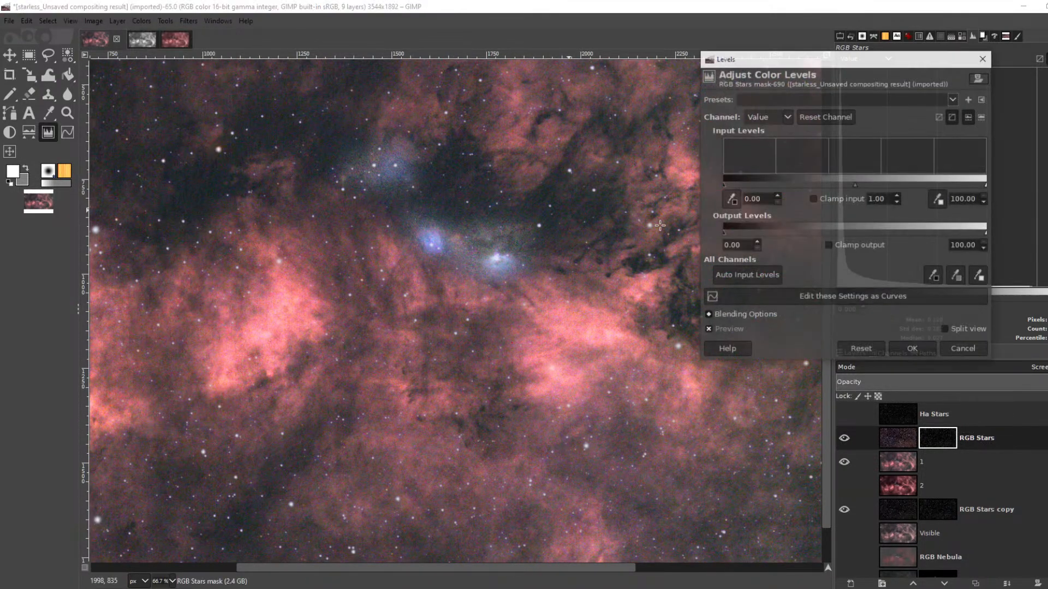
left_click_drag(855, 185, 883, 191)
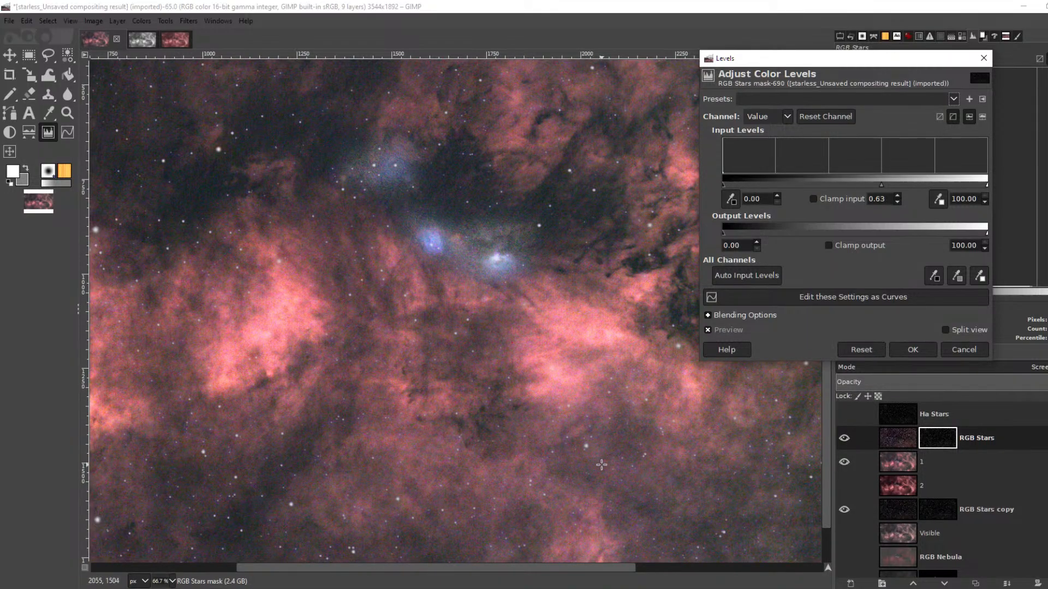
scroll(602, 465, "up", 2)
scroll(595, 453, "down", 4)
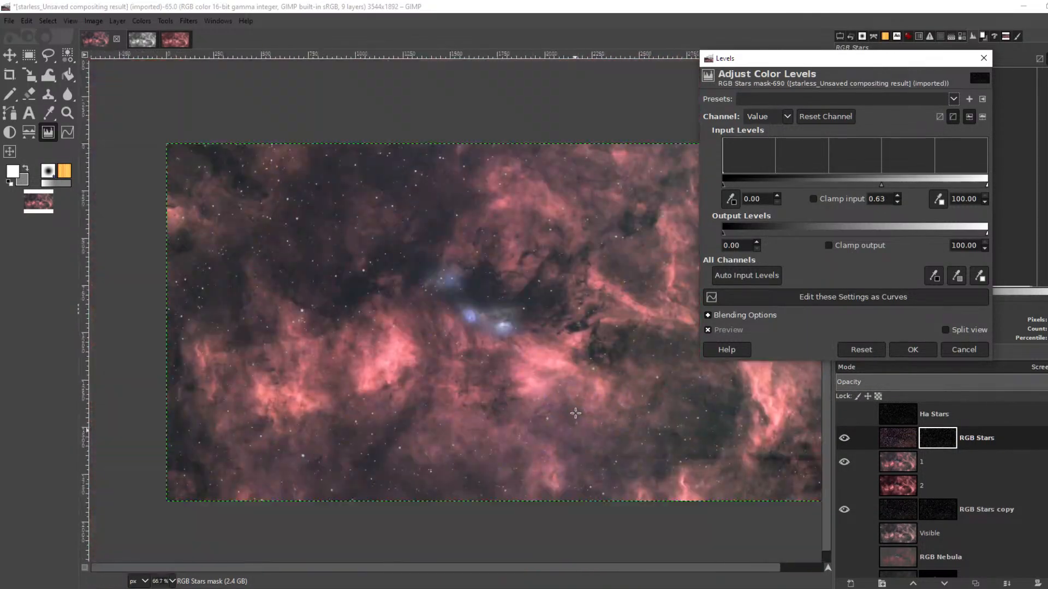
scroll(576, 413, "down", 1)
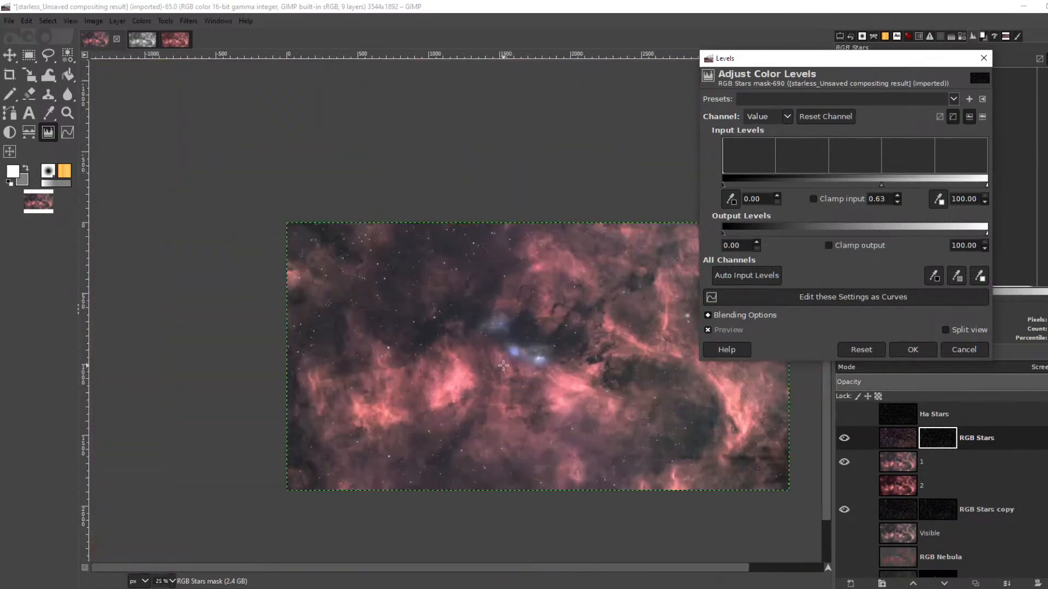
left_click(933, 347)
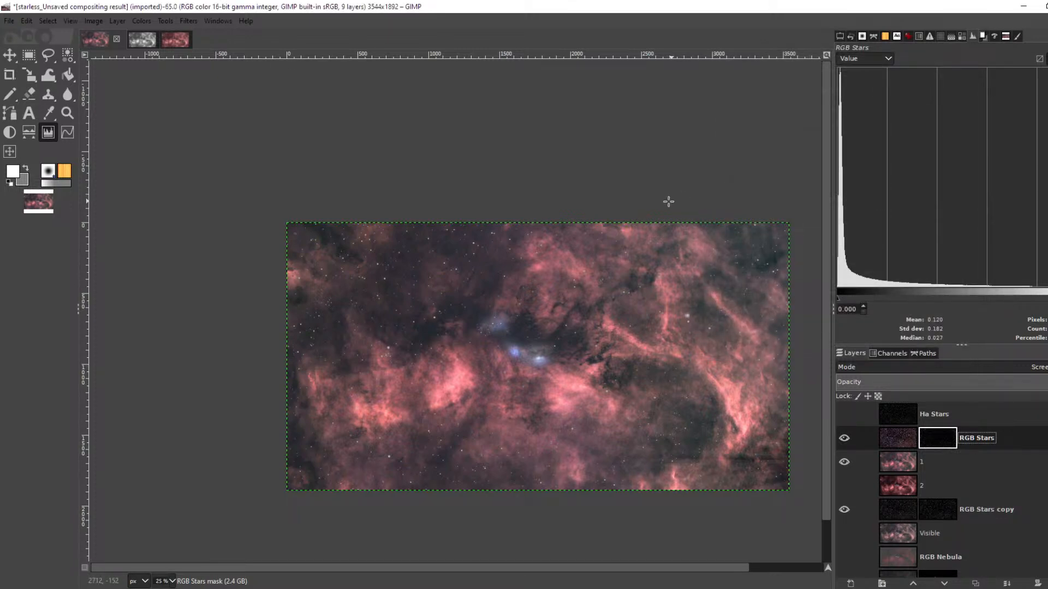
- Export the composite image as Almost Finished.tif into the NGC 6914 processing folder
scroll(568, 382, "up", 1)
scroll(568, 383, "up", 2)
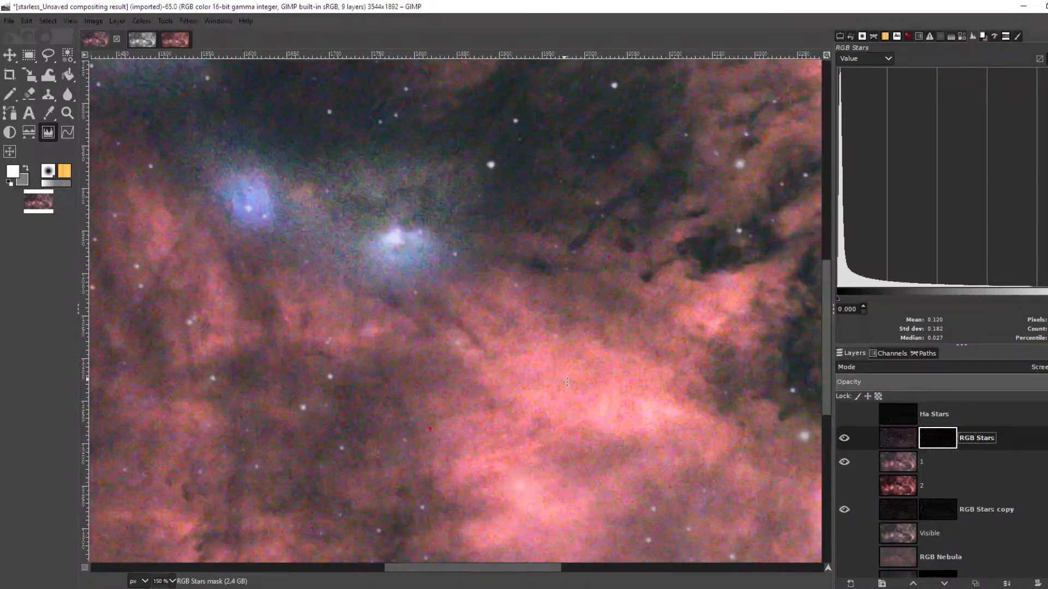
scroll(567, 381, "down", 2)
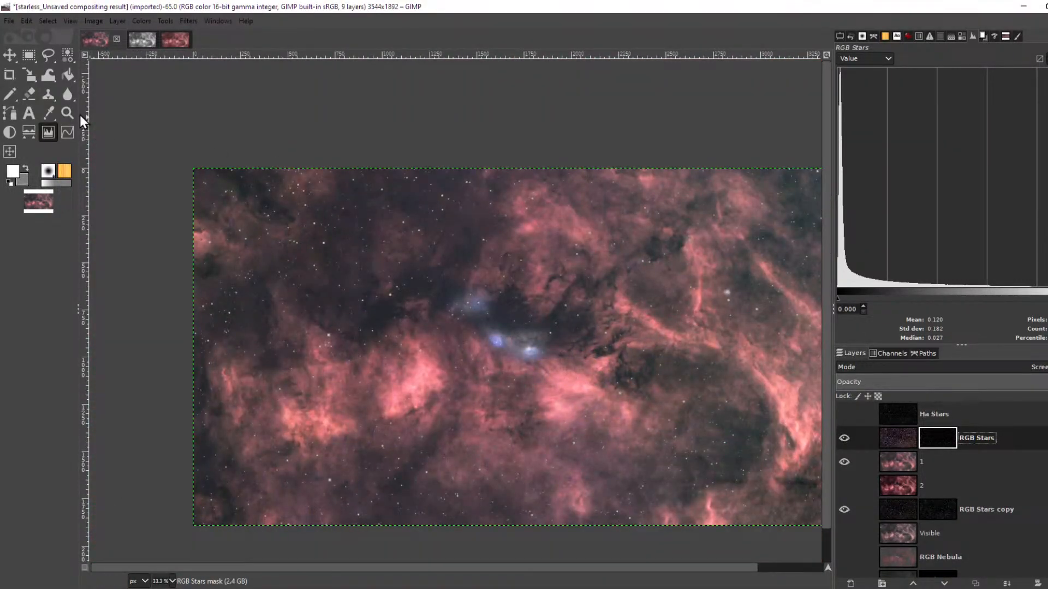
left_click(12, 20)
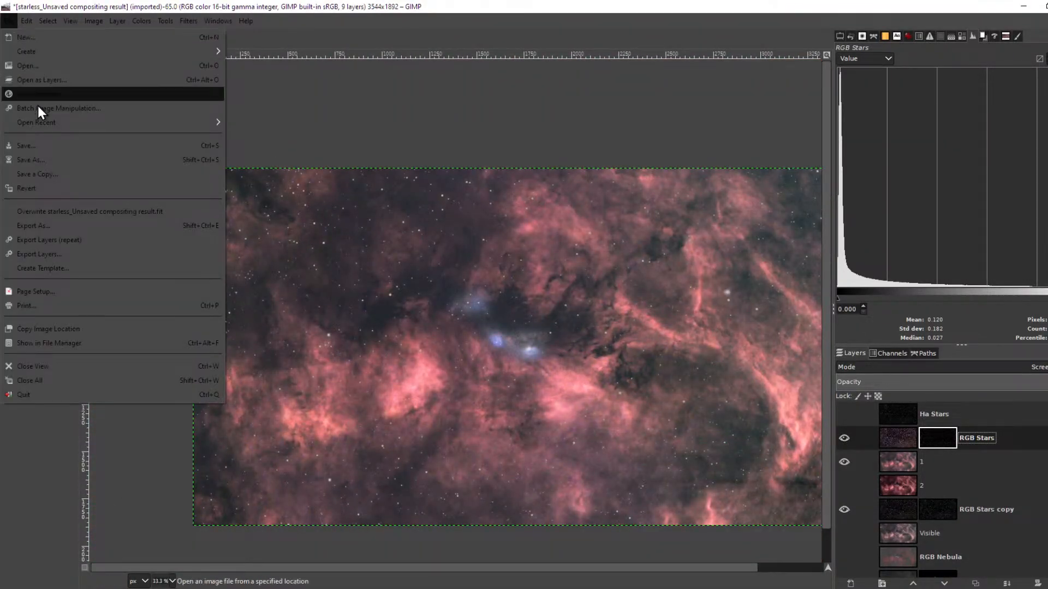
left_click(81, 225)
left_click_drag(535, 183, 1047, 183)
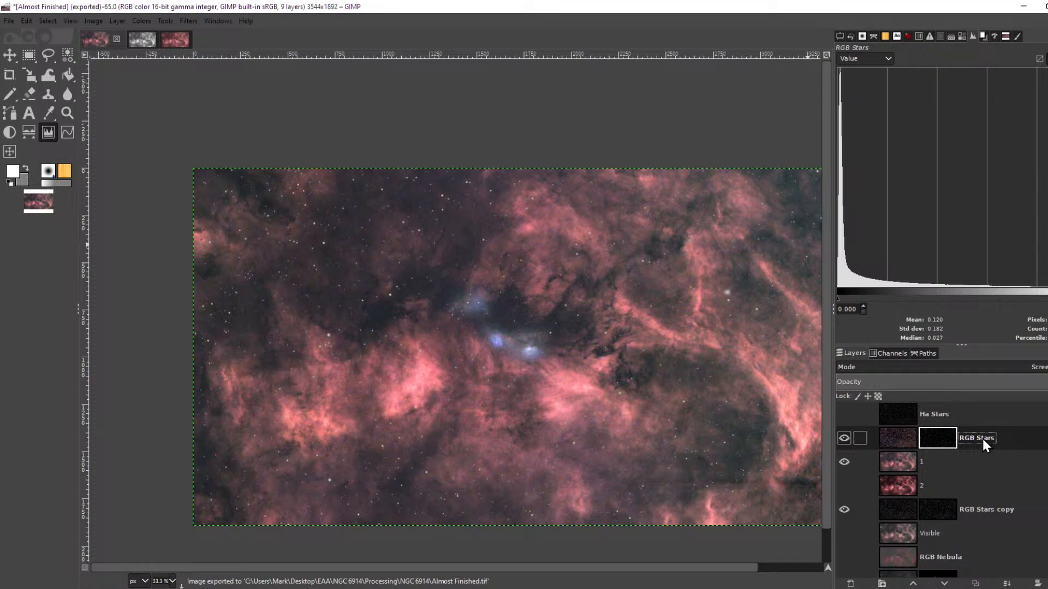
- Select the Ha Stars layer and save the layered project as NGC 6914.xcf in the Part 2 folder
left_click(908, 414)
left_click(24, 21)
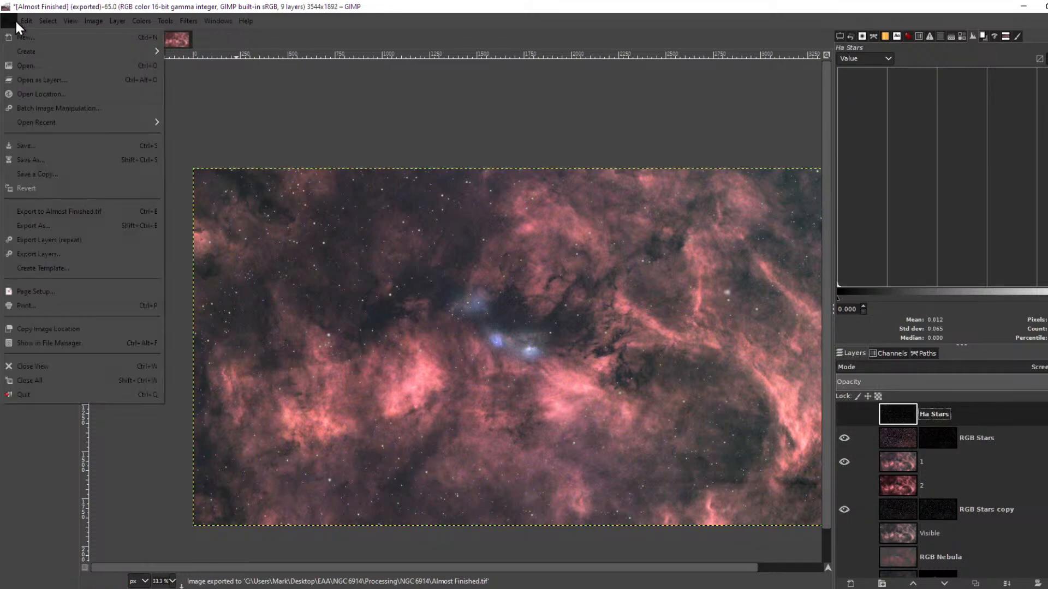
mouse_move(8, 22)
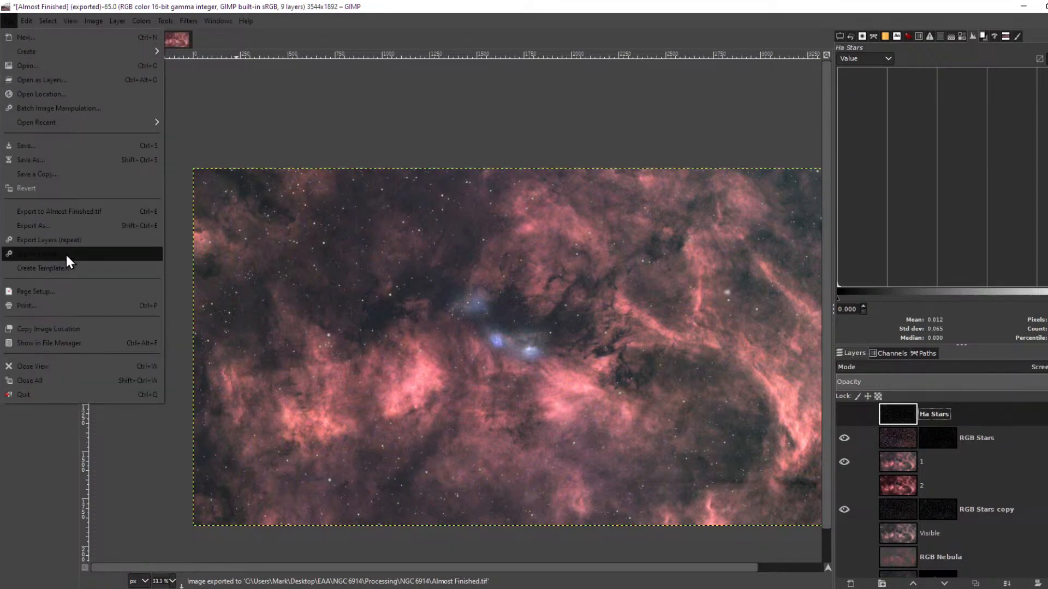
left_click(74, 149)
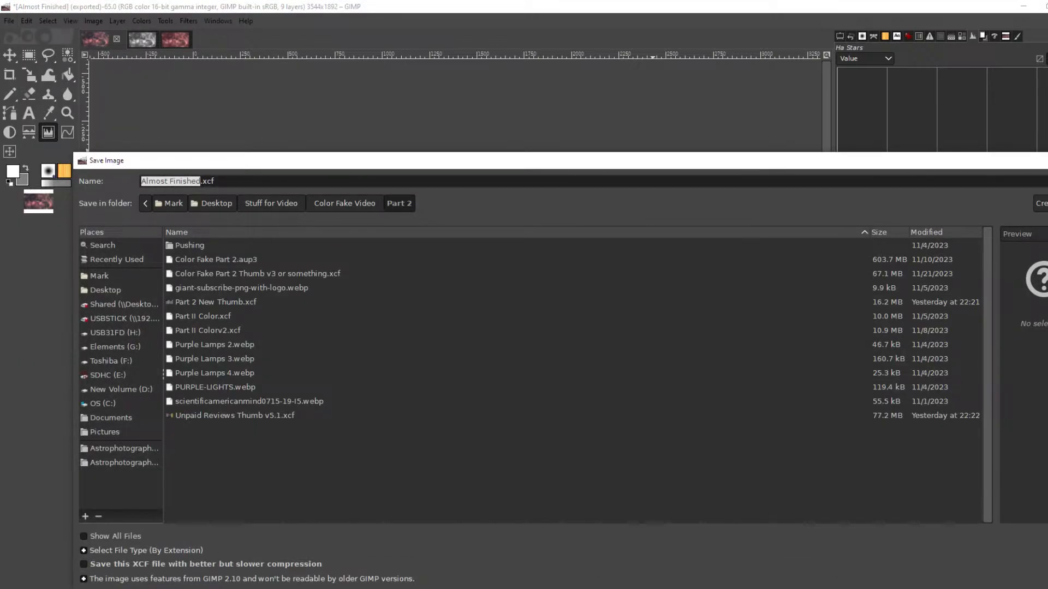
left_click_drag(937, 163, 1047, 163)
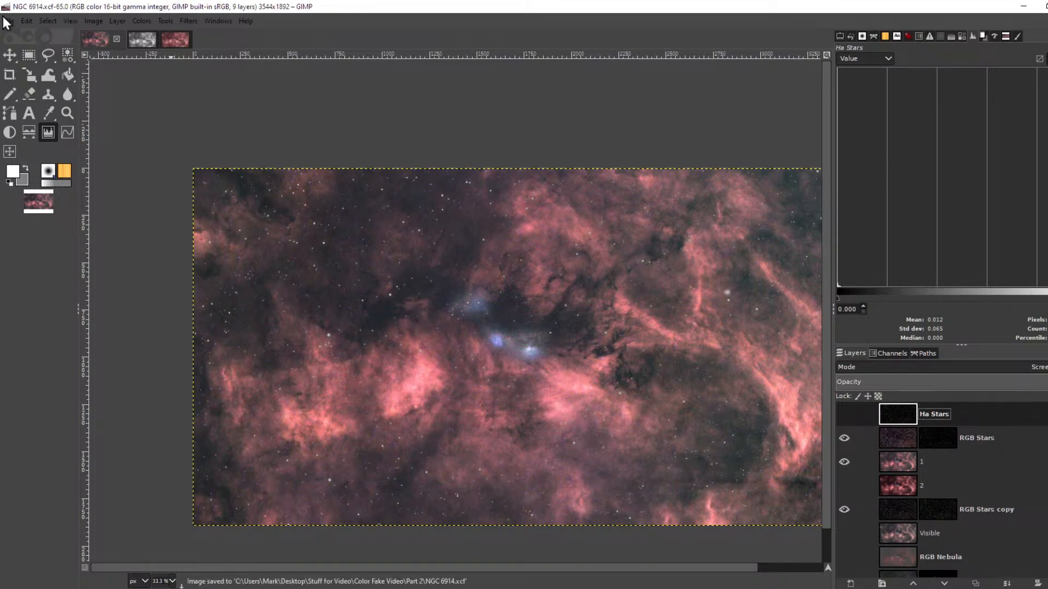
- Bring up the layer commands for the Ha Stars layer
right_click(979, 414)
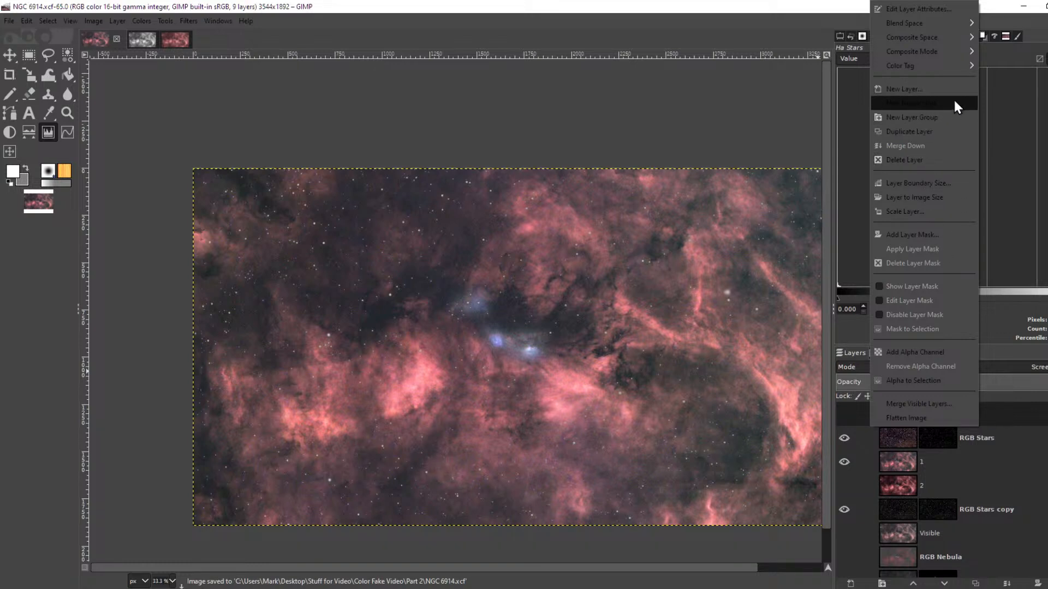
- Create a layer from everything visible in the NGC 6914 project and start a new 3544 × 1892 px image
left_click(971, 104)
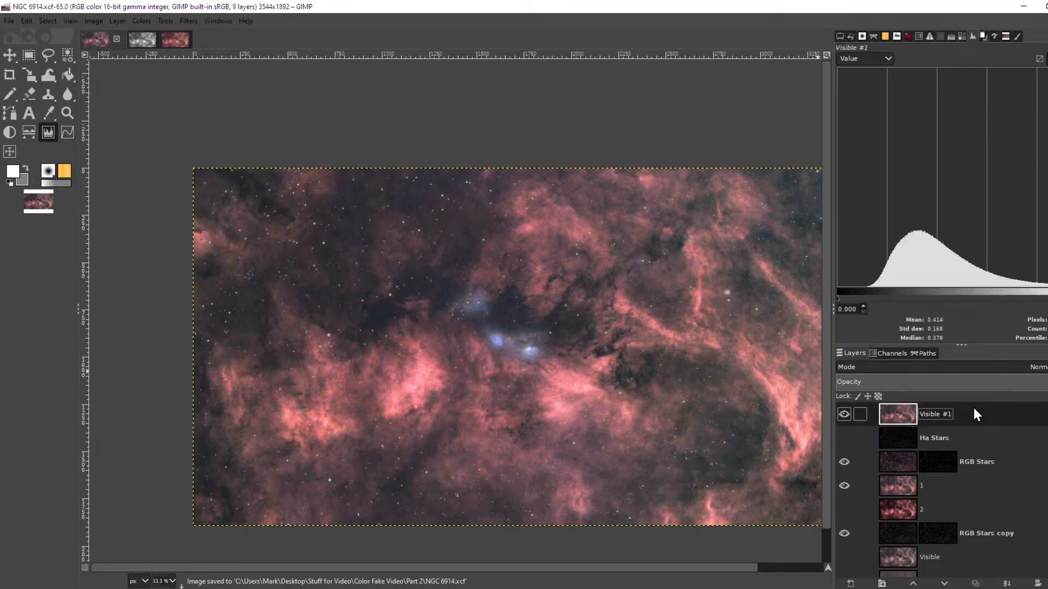
left_click(11, 21)
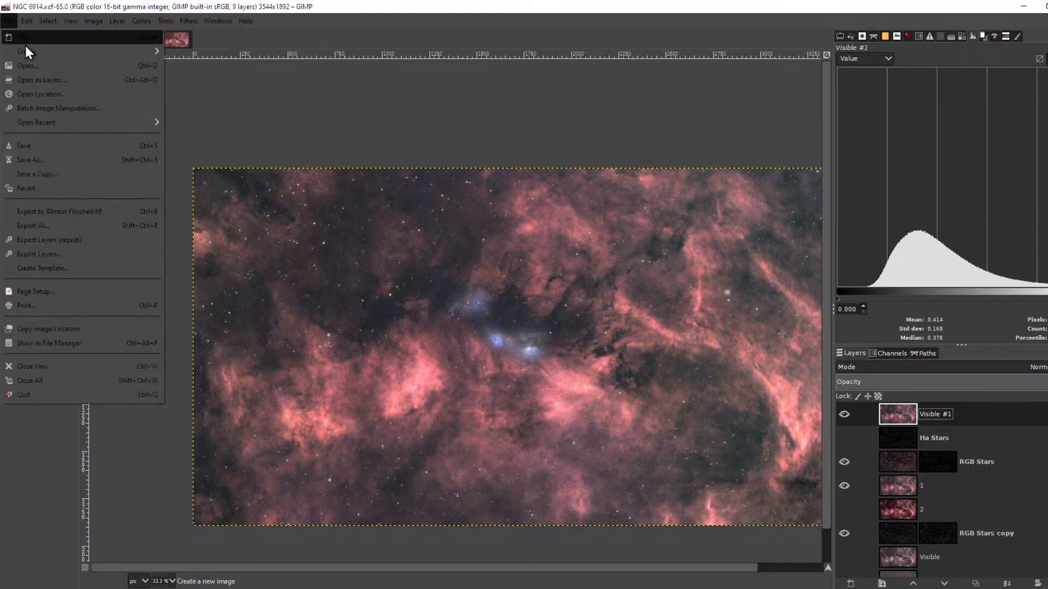
left_click(31, 38)
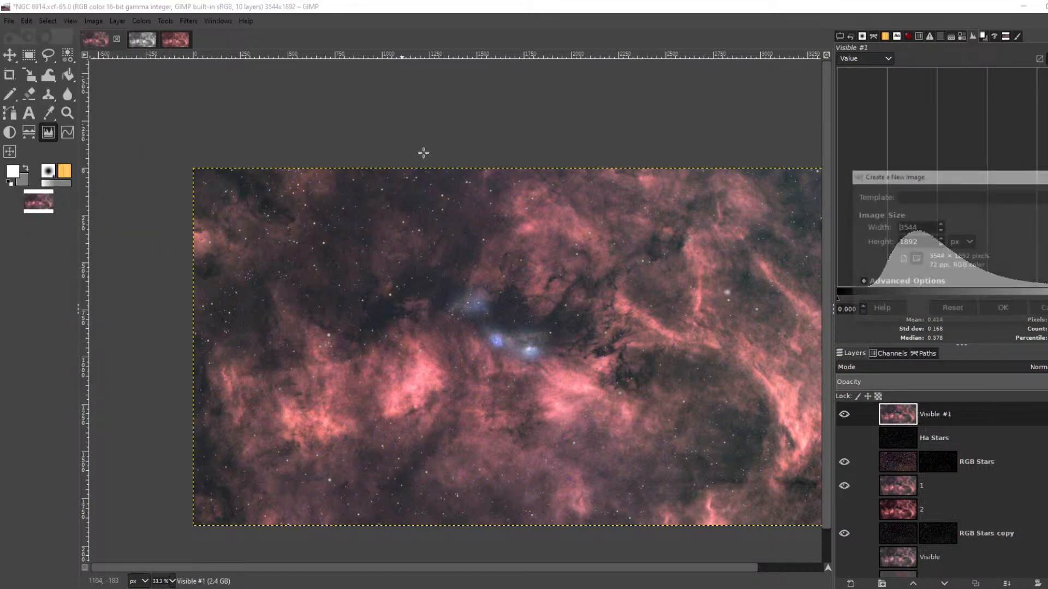
left_click(990, 305)
- Paste the copied visible layer into the new image and anchor it to the Background layer
key("ctrl+v")
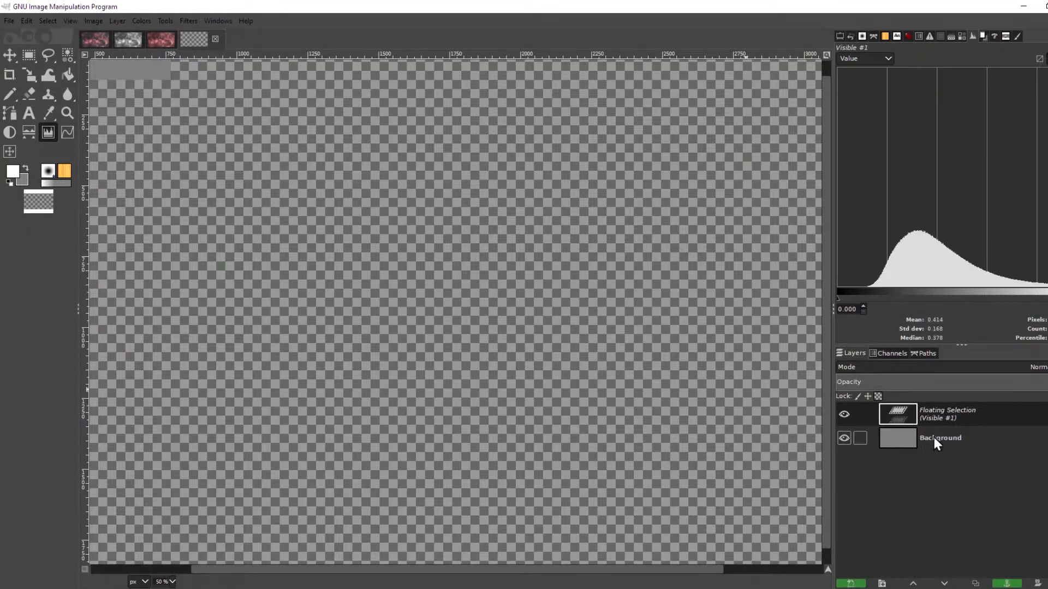
right_click(949, 412)
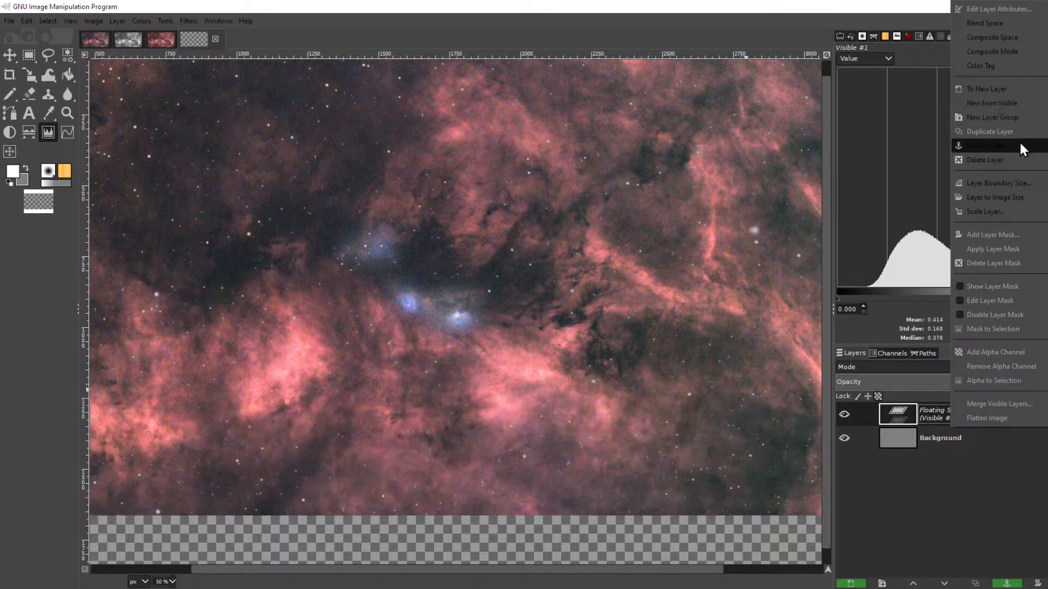
left_click(1020, 144)
scroll(566, 291, "down", 3)
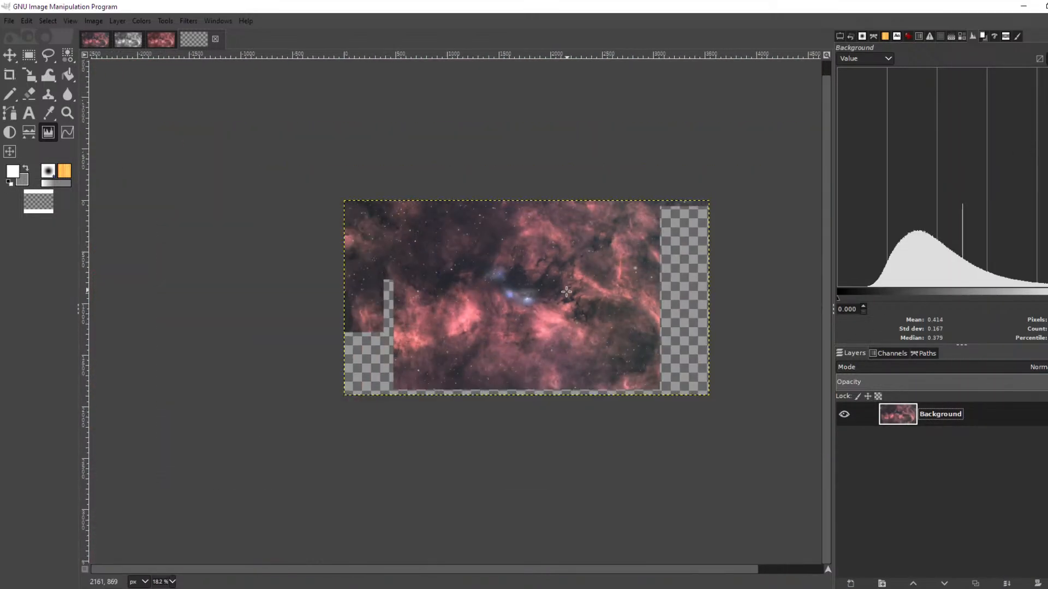
scroll(568, 296, "up", 1)
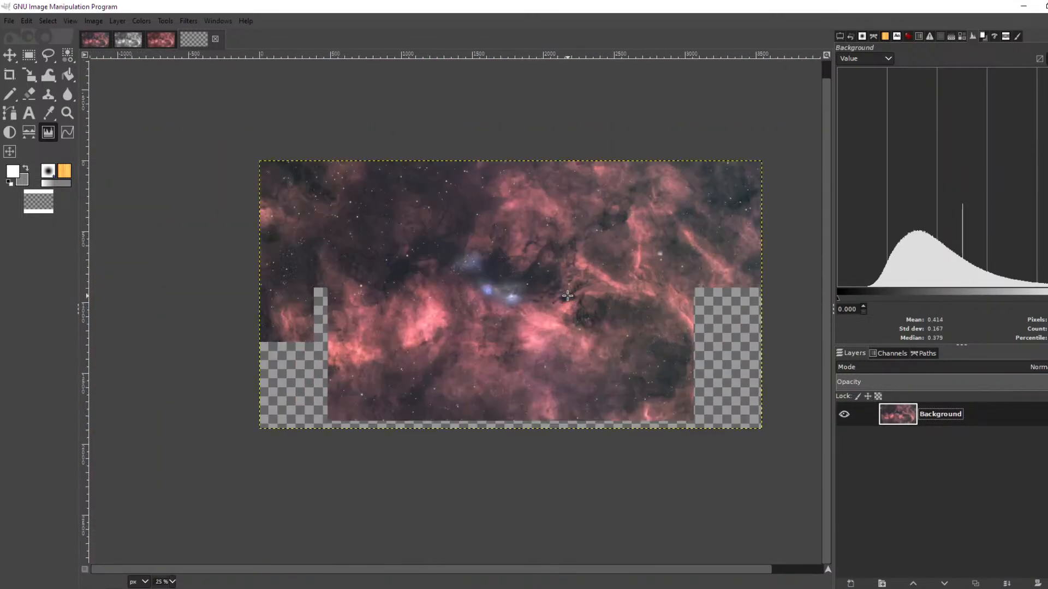
right_click(941, 415)
left_click(967, 404)
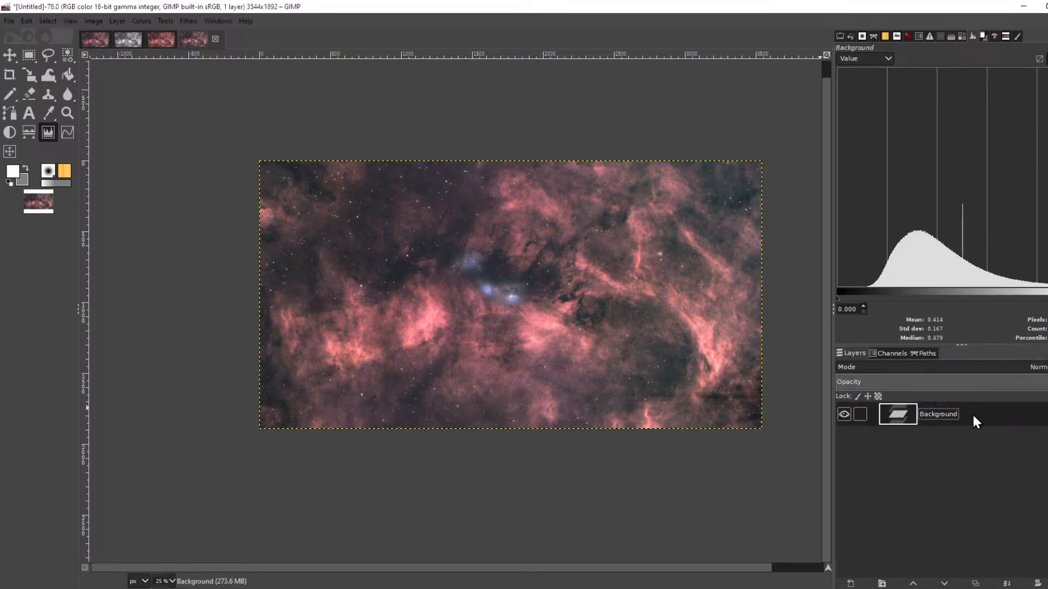
right_click(974, 417)
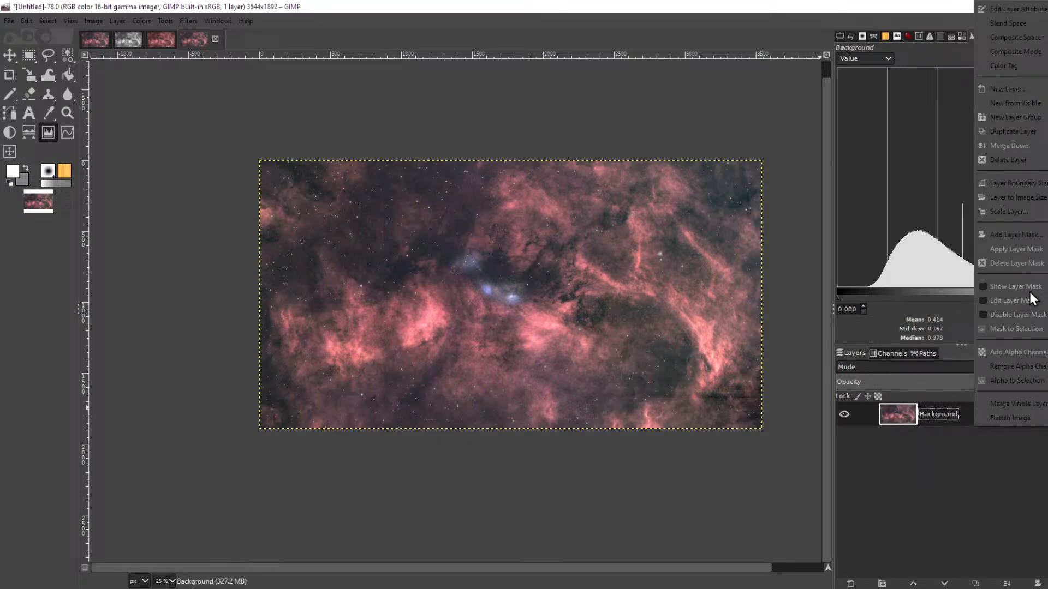
- Export the new image as Almost Finished.tif in the Processing folder of NGC 6914
left_click(10, 21)
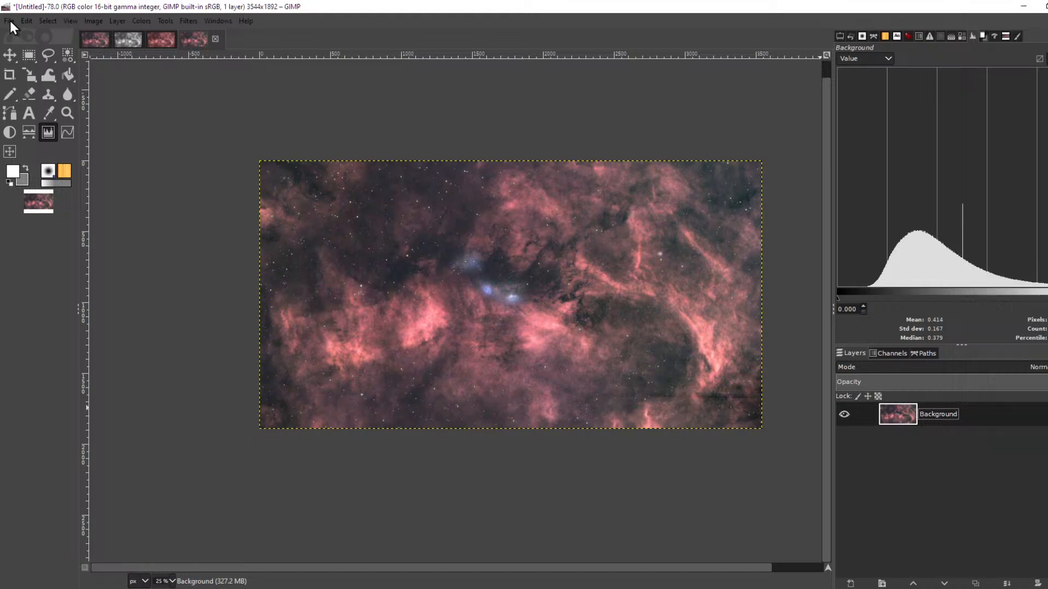
left_click(10, 21)
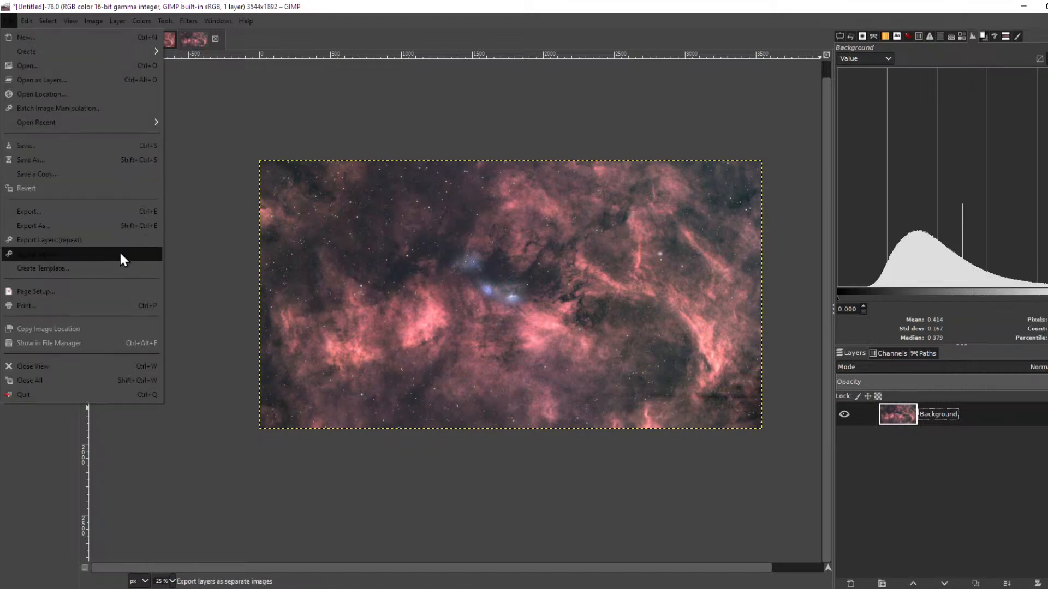
left_click(135, 225)
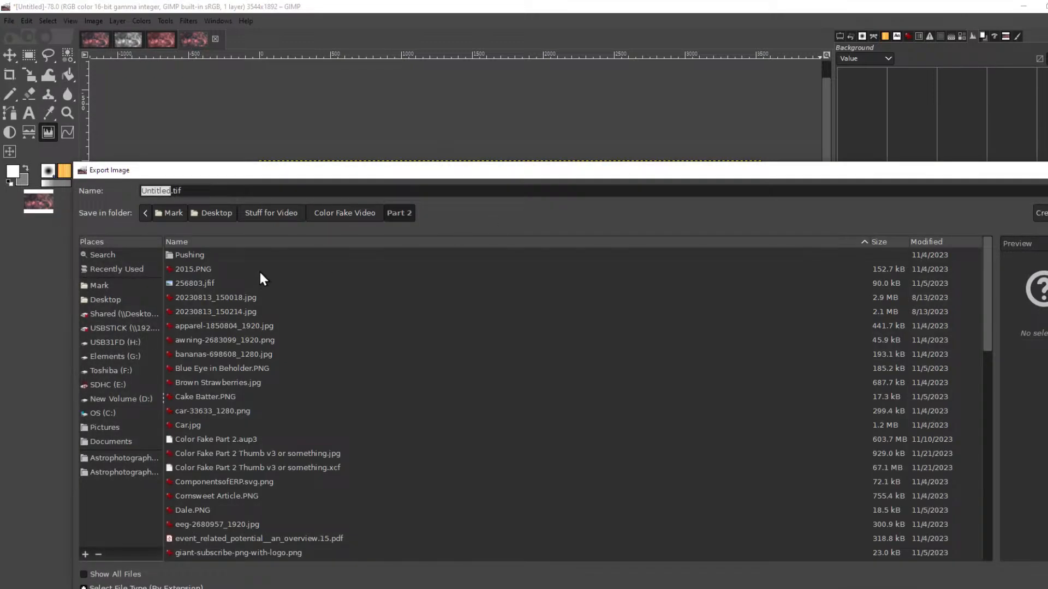
left_click_drag(395, 176, 1047, 170)
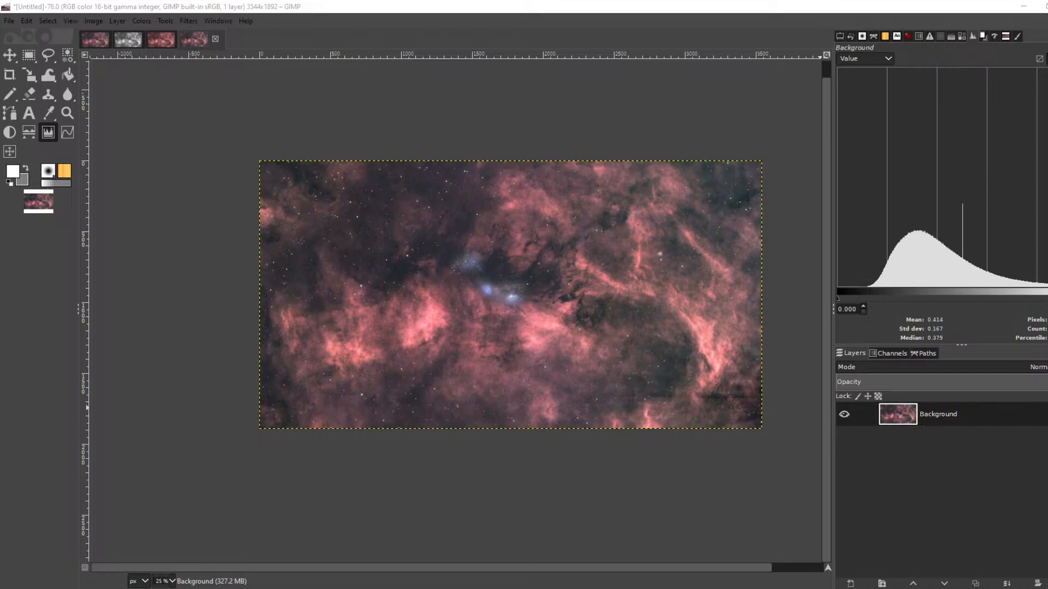
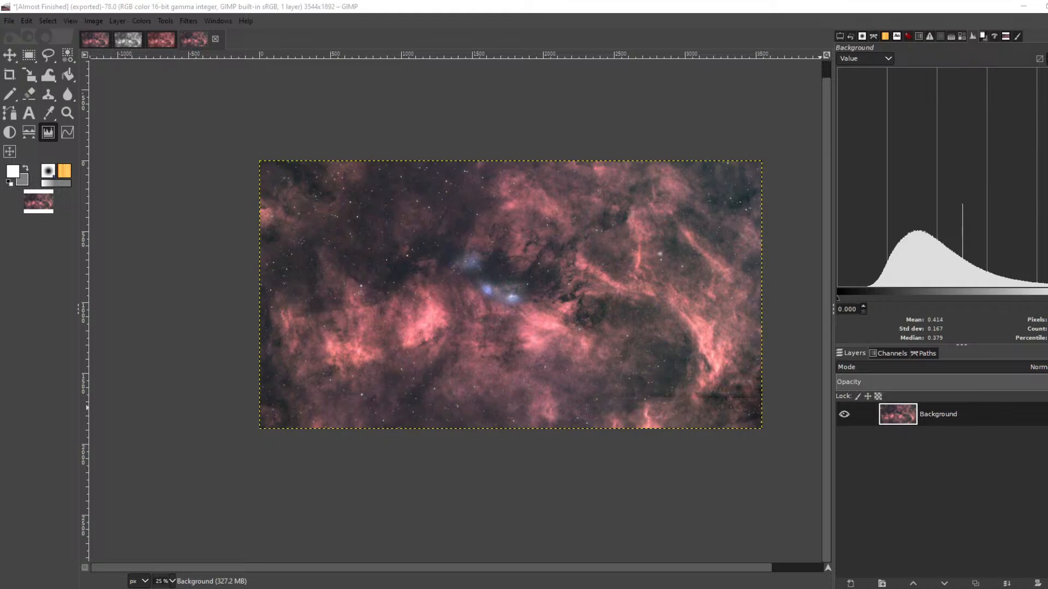
- Switch to Deep Sky DeTools and load Almost Finished.tif from the NGC 6914 Processing folder
left_click_drag(1047, 33, 592, 1)
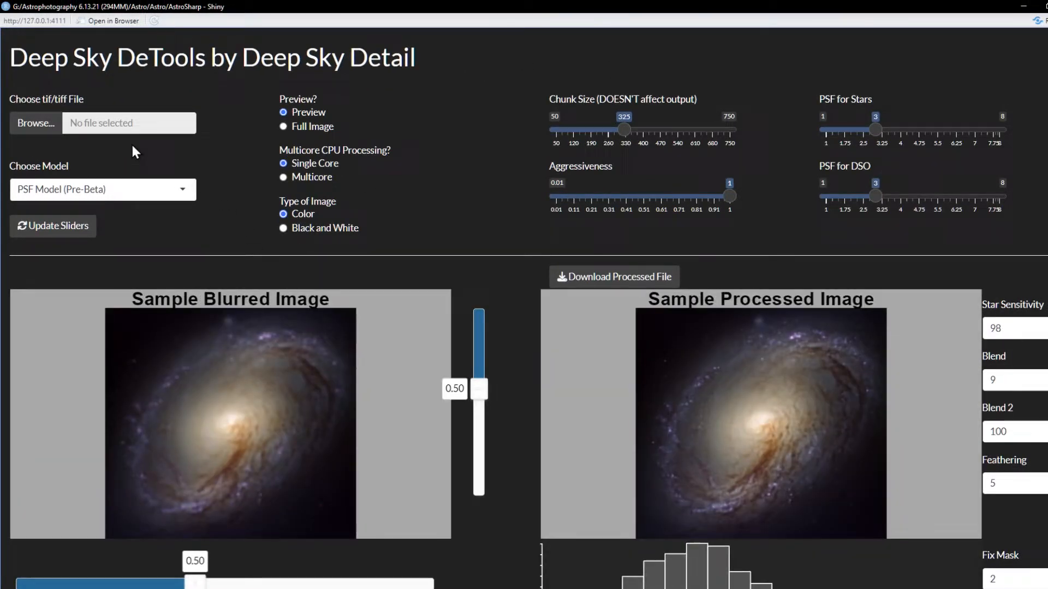
left_click(36, 123)
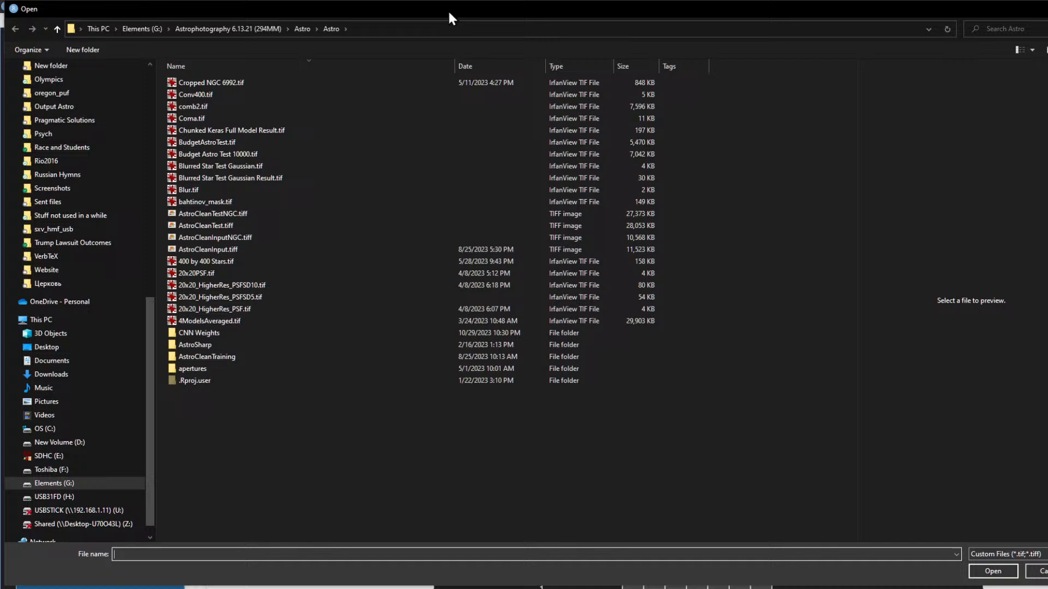
left_click_drag(448, 13, 1047, 17)
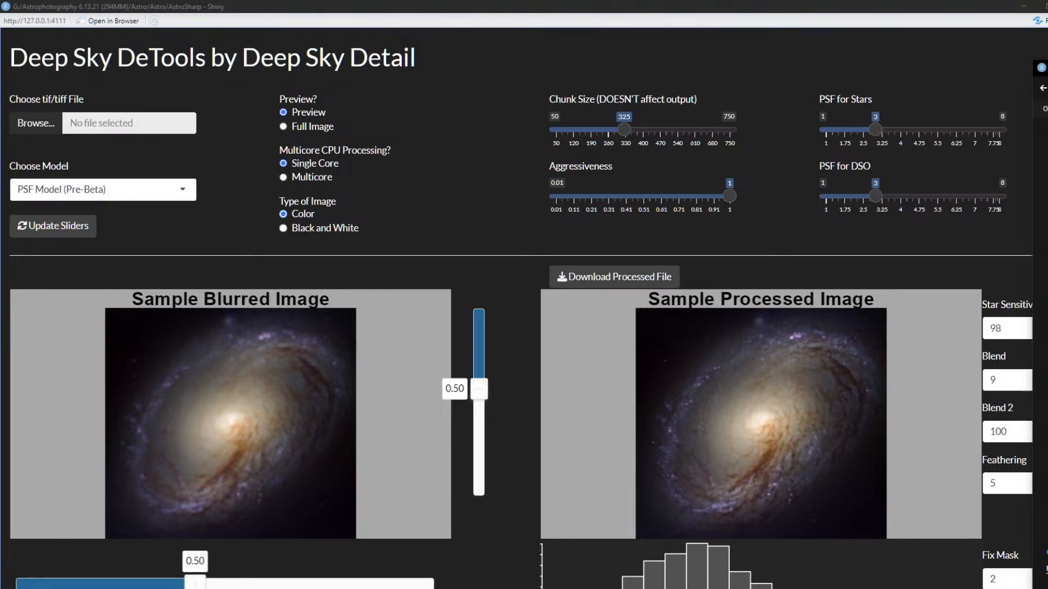
left_click_drag(1047, 49, 550, 37)
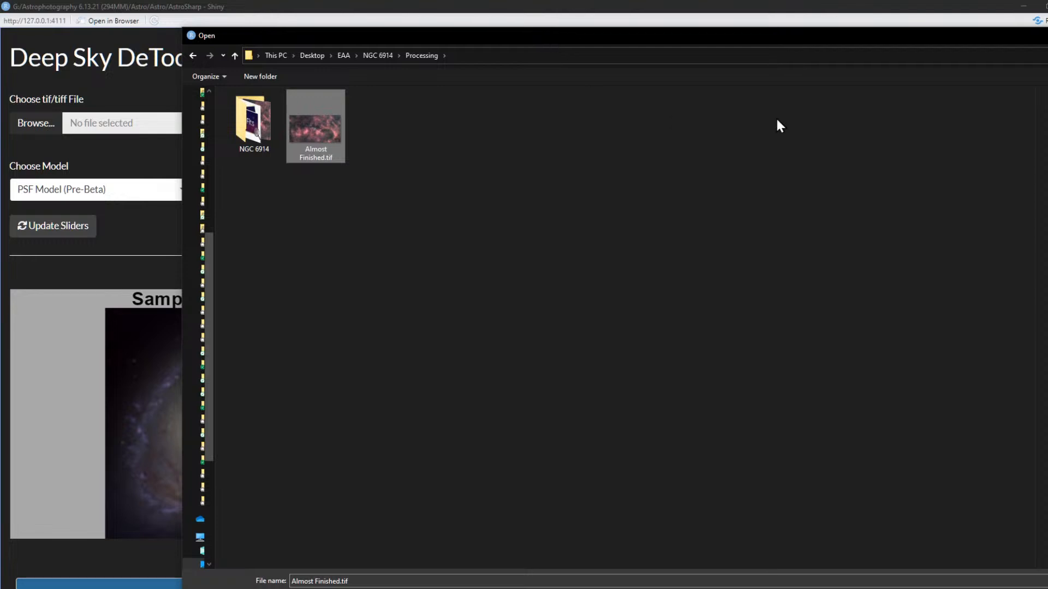
left_click_drag(942, 36, 764, 9)
left_click(998, 571)
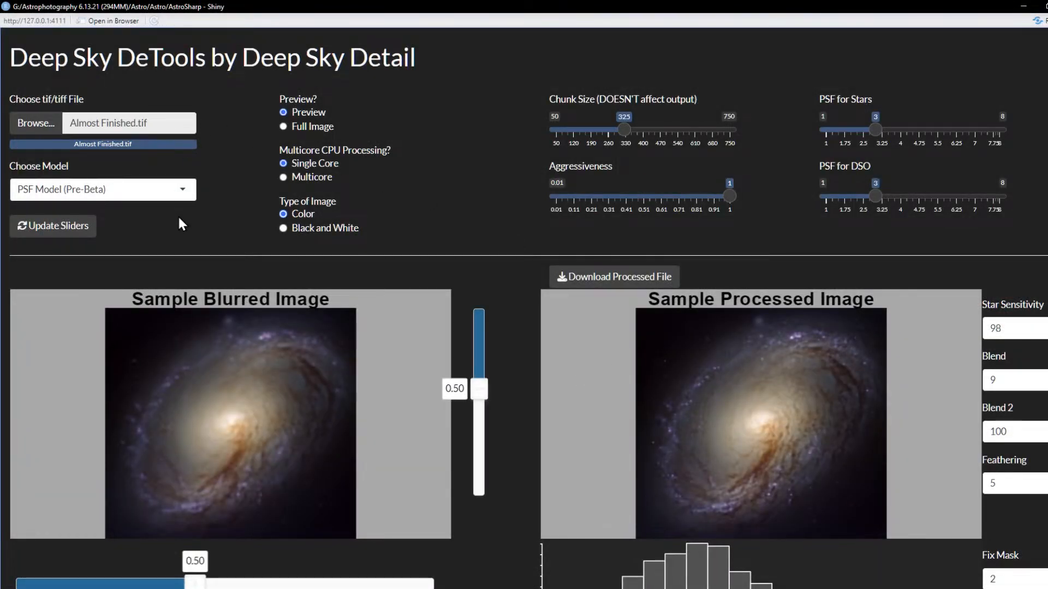
- Try the Black and White image type, return to Color, and move the vertical preview position to 0.51
scroll(295, 211, "down", 1)
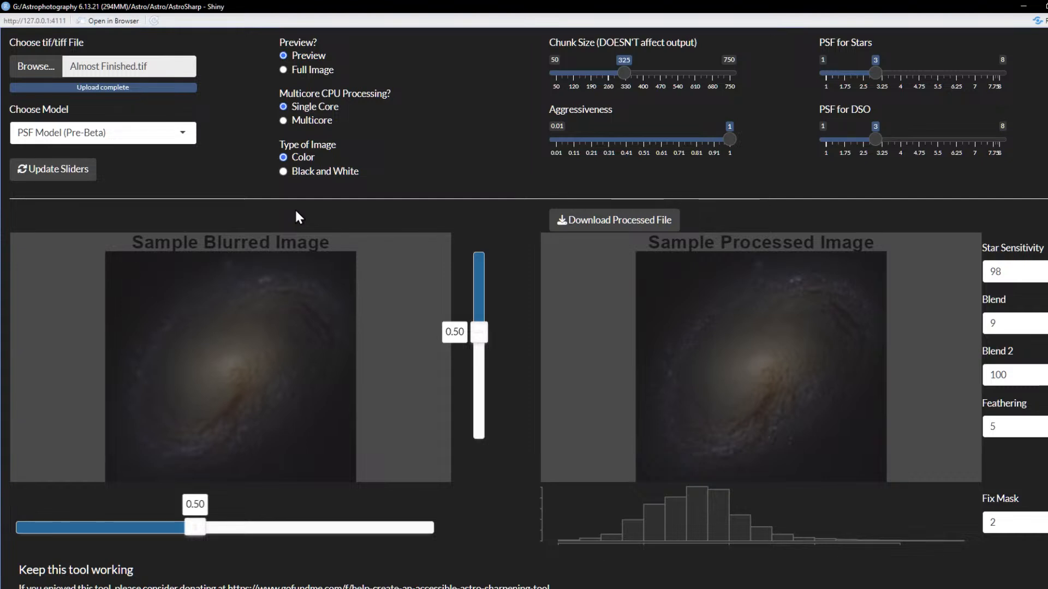
scroll(295, 211, "up", 1)
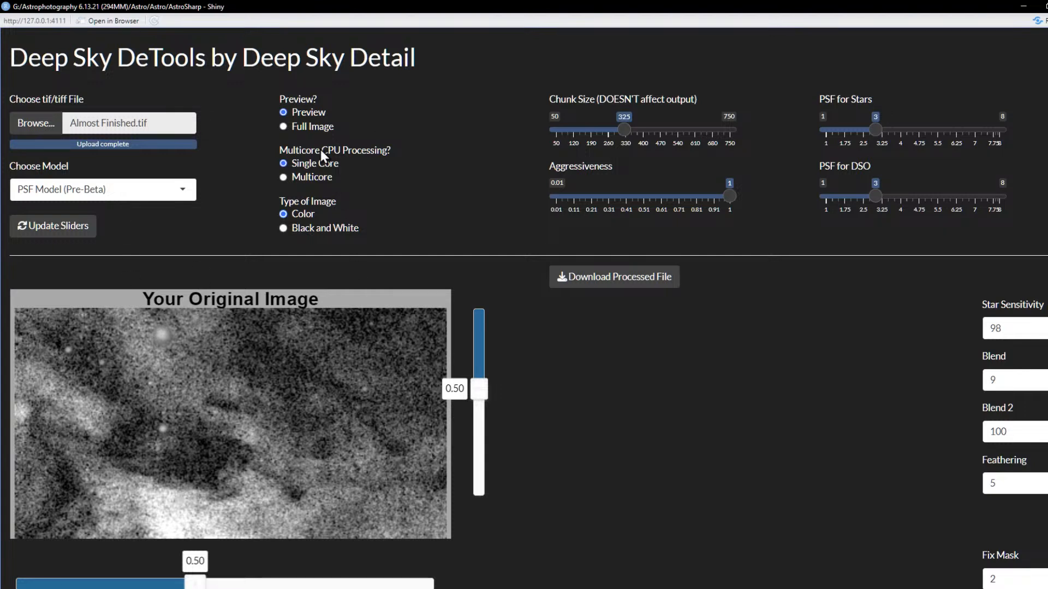
left_click(322, 228)
left_click(310, 214)
mouse_move(483, 388)
left_mouse_down()
mouse_move(482, 423)
mouse_move(483, 391)
left_mouse_up()
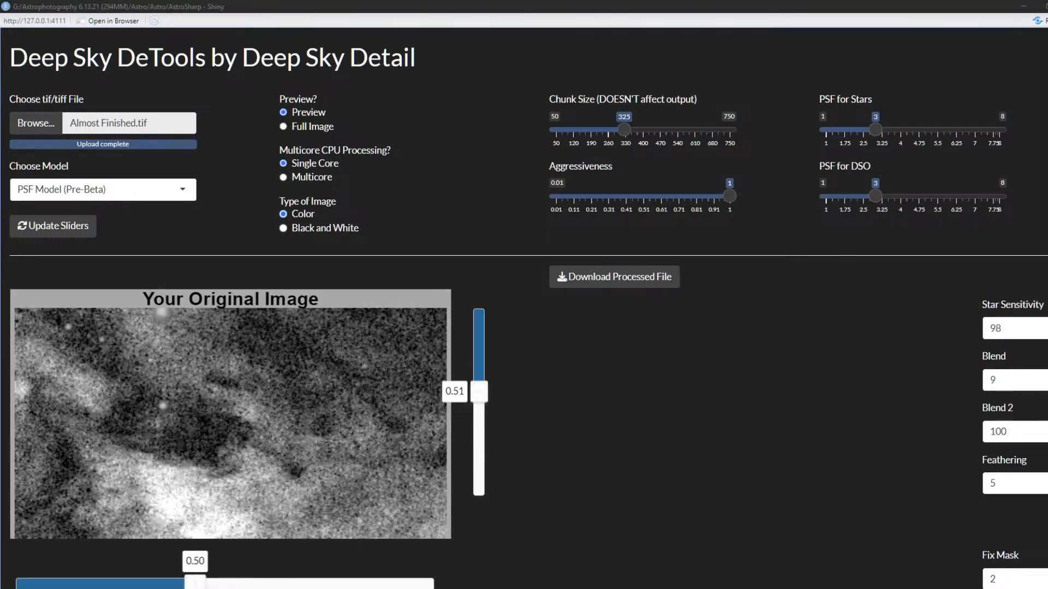
- Switch back to GIMP and examine the exported image's Background layer and its options
key("alt+Tab")
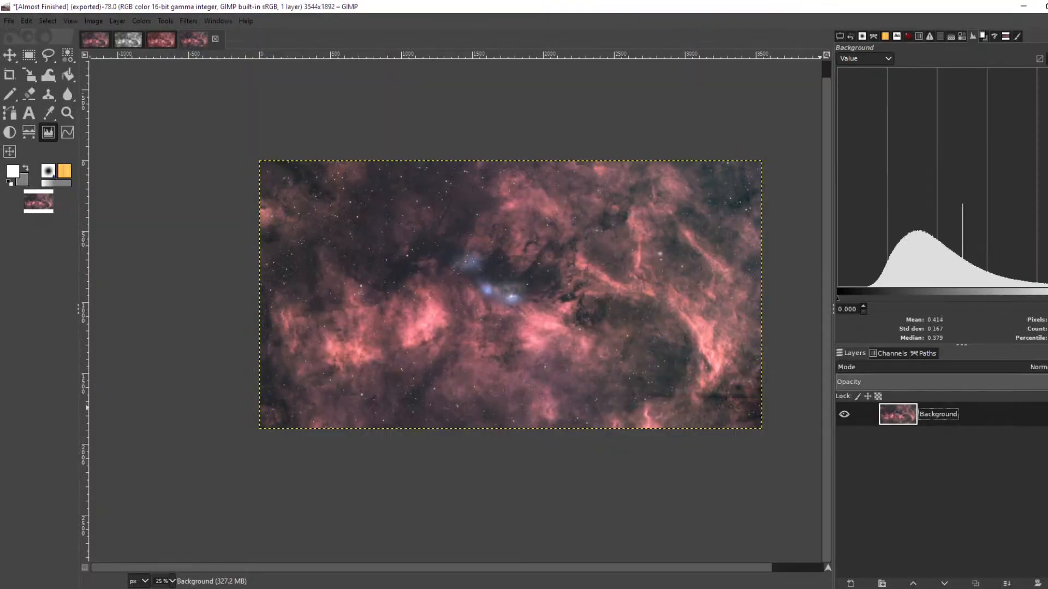
left_click(6, 20)
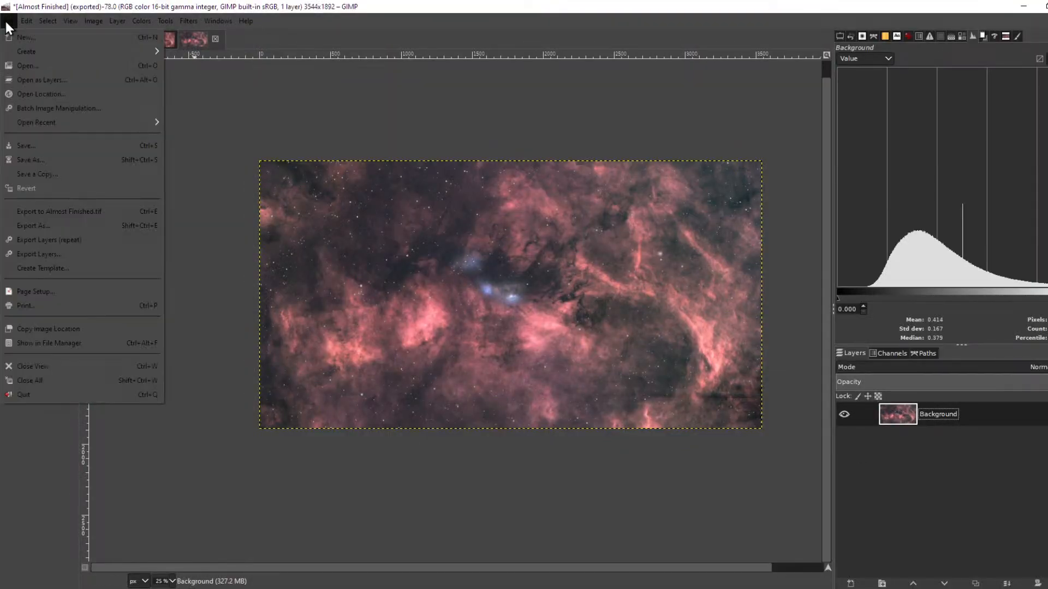
left_click(985, 418)
right_click(984, 417)
left_click(959, 419)
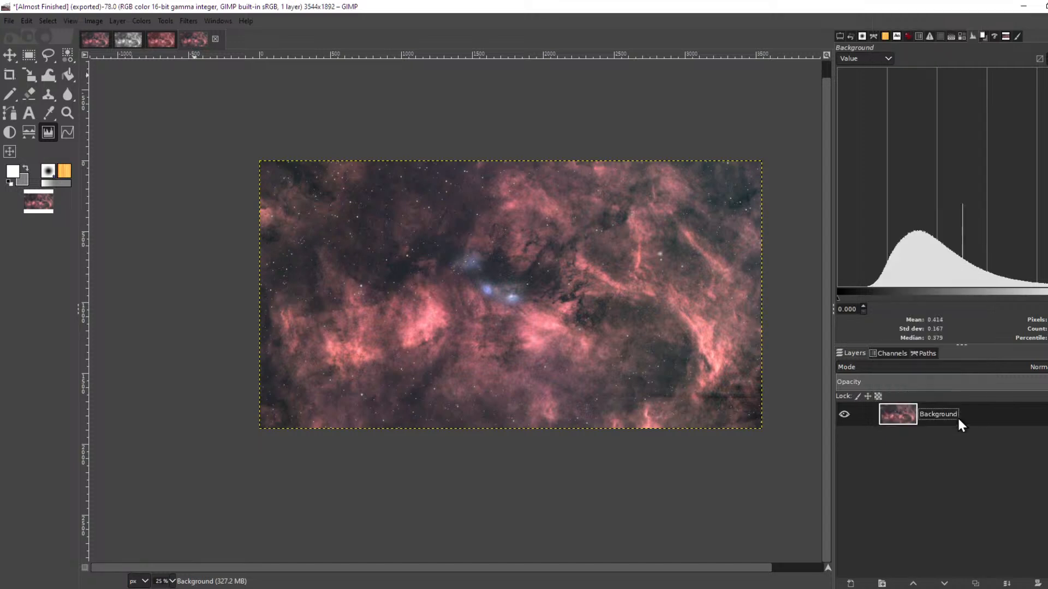
left_click(8, 22)
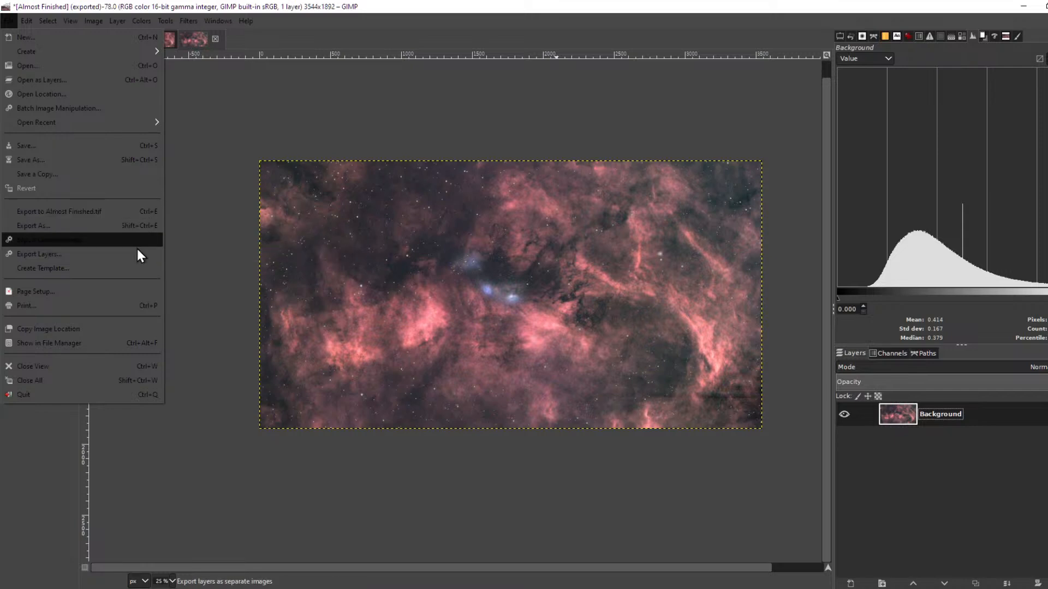
left_click(139, 222)
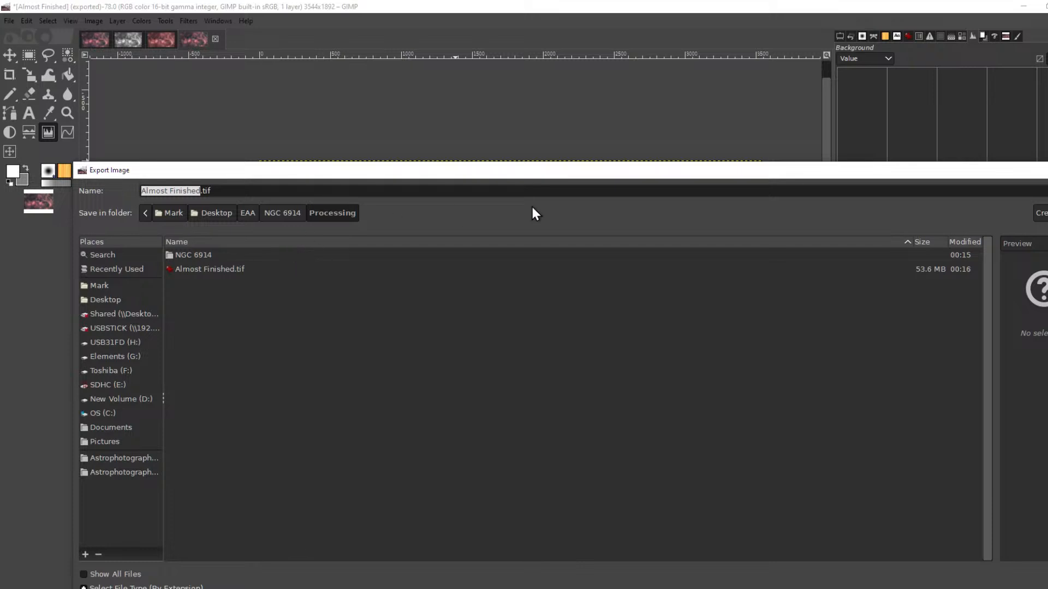
left_click_drag(603, 174, 444, 61)
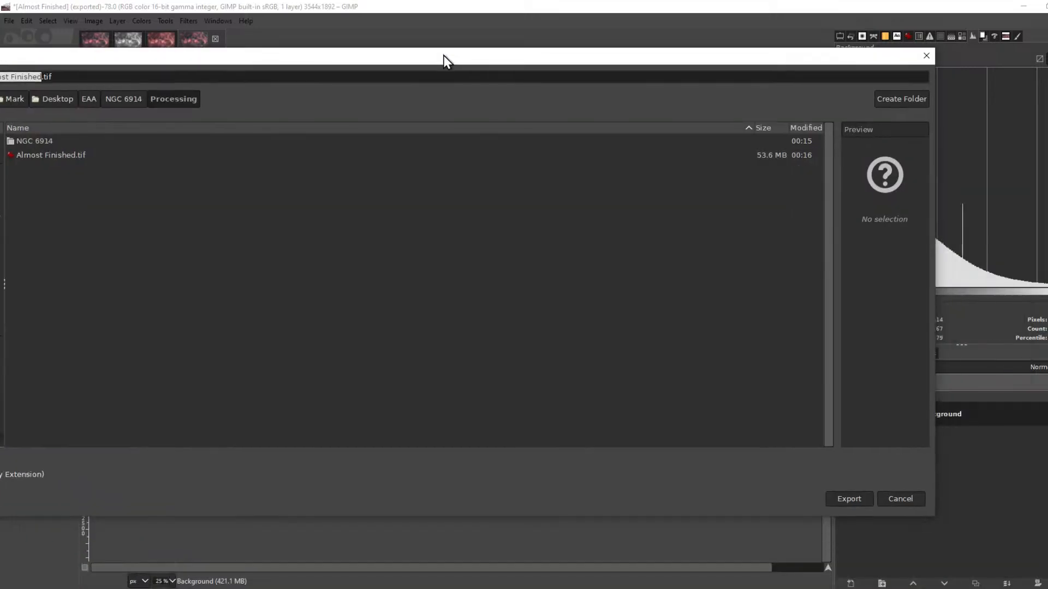
left_click(896, 496)
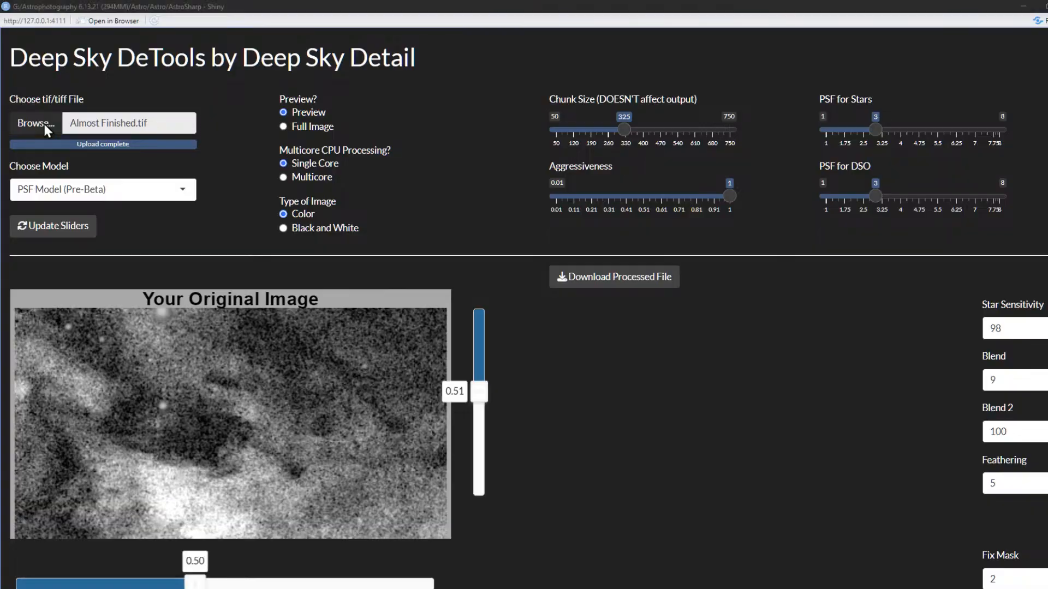
- Load Almost Finished.tif into Deep Sky DeTools again
left_click(44, 123)
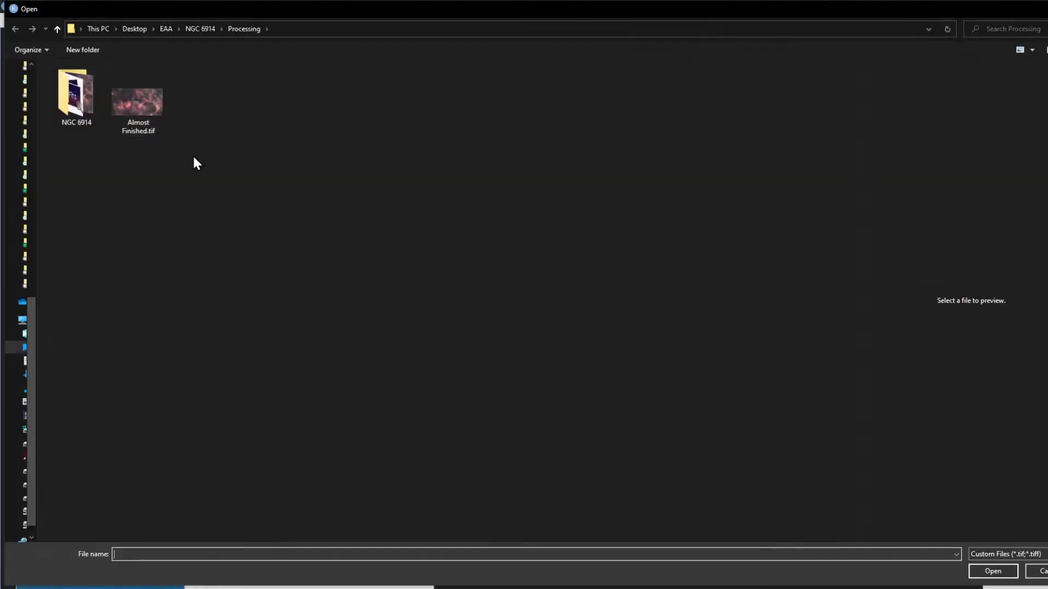
left_click(151, 100)
left_click(993, 571)
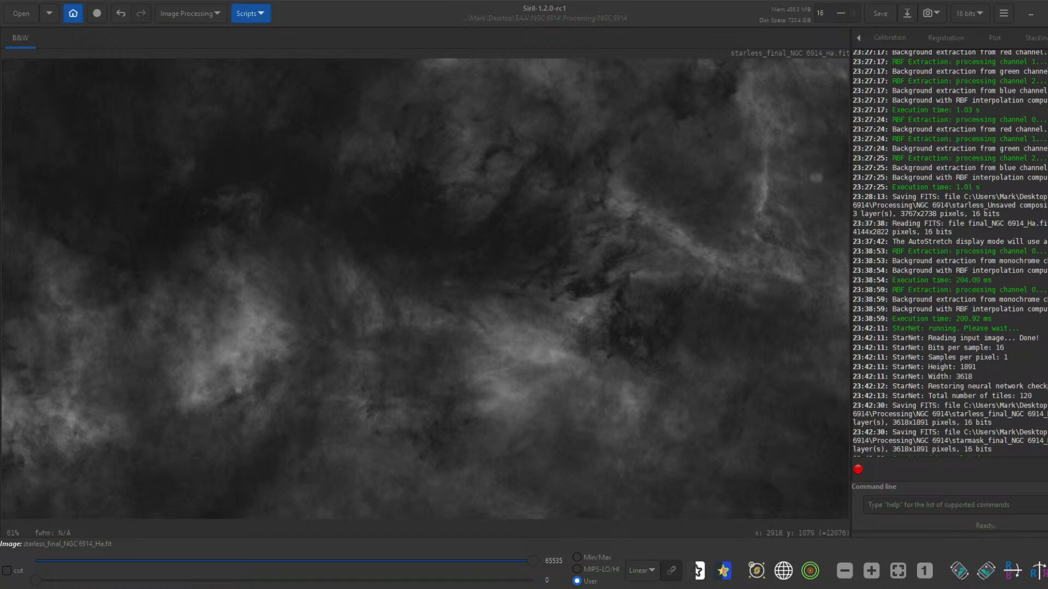
- Bring up the standalone Deep Sky DeTools window and load Almost Finished.tif as its input file
left_click_drag(1047, 182, 413, 0)
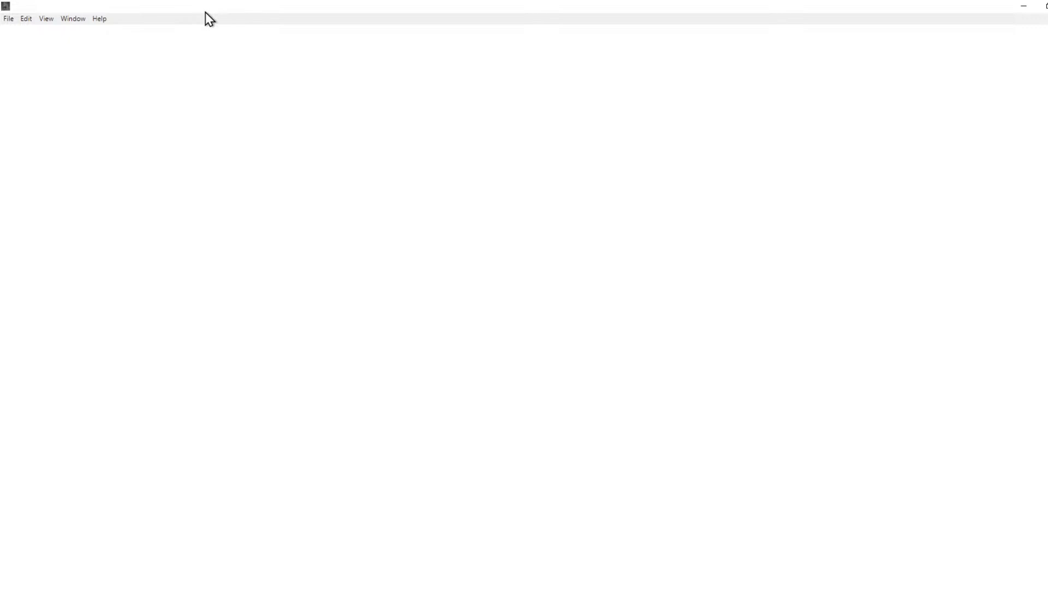
left_click_drag(205, 12, 1047, 169)
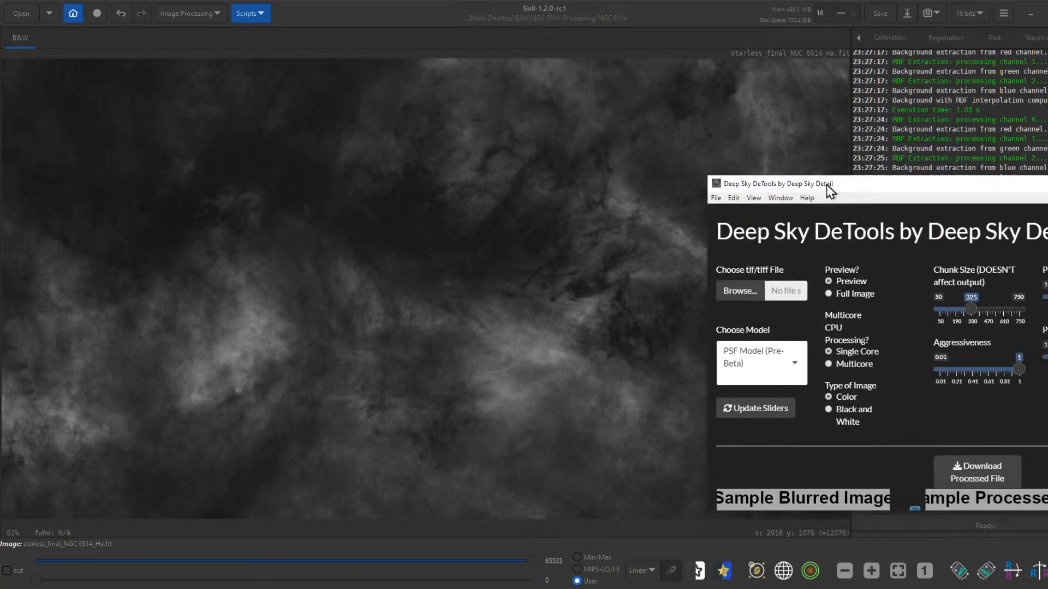
left_click_drag(826, 185, 367, 10)
left_click(33, 111)
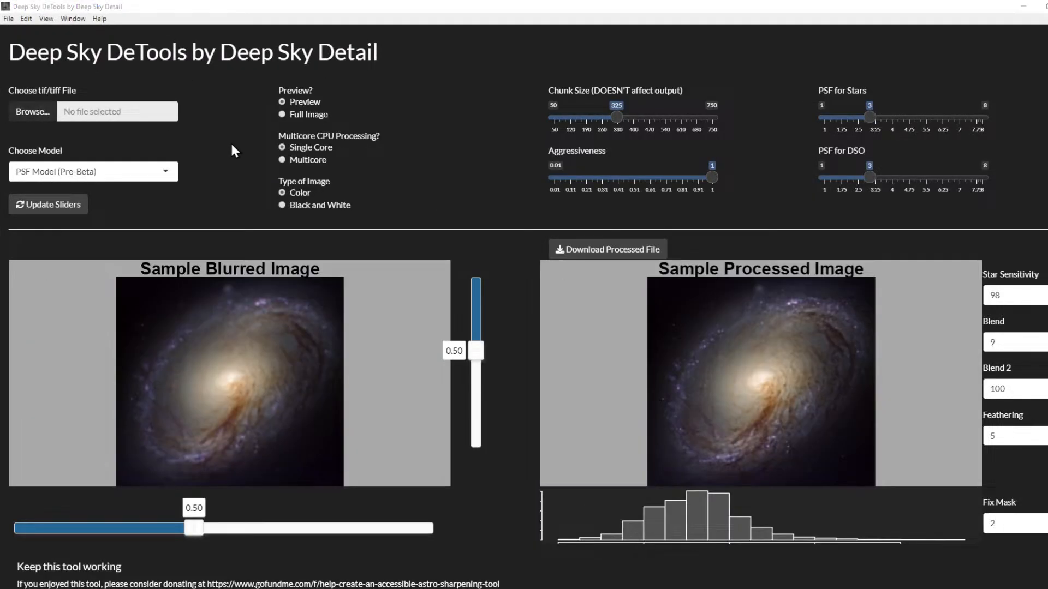
left_click_drag(344, 24, 1047, 33)
key("Return")
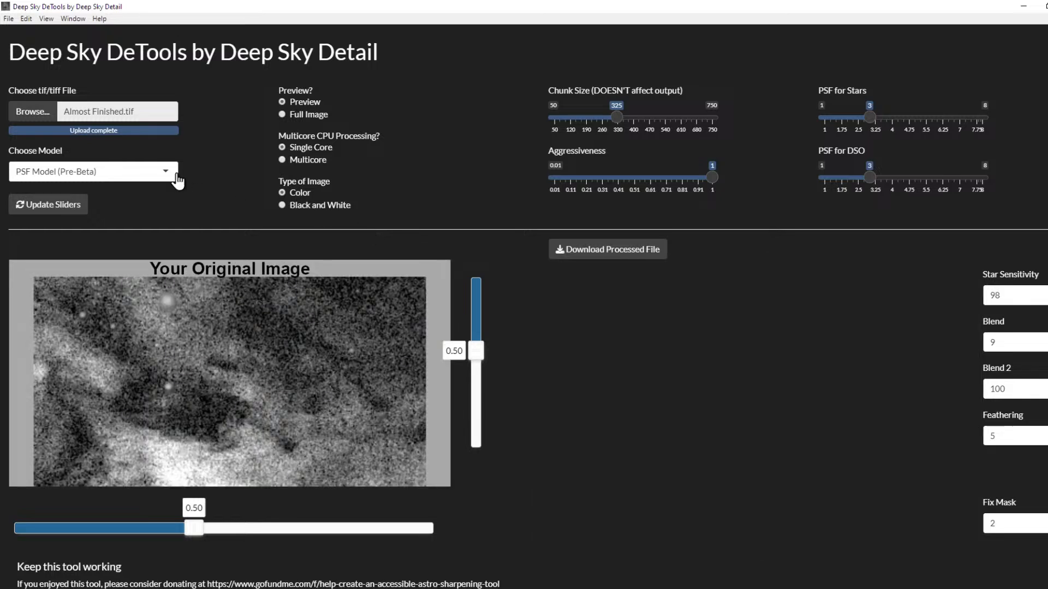
- Preview the Star Mask model, switch the model to Dual PSF, and move the vertical preview position to 0.41
left_click(136, 172)
left_click(113, 241)
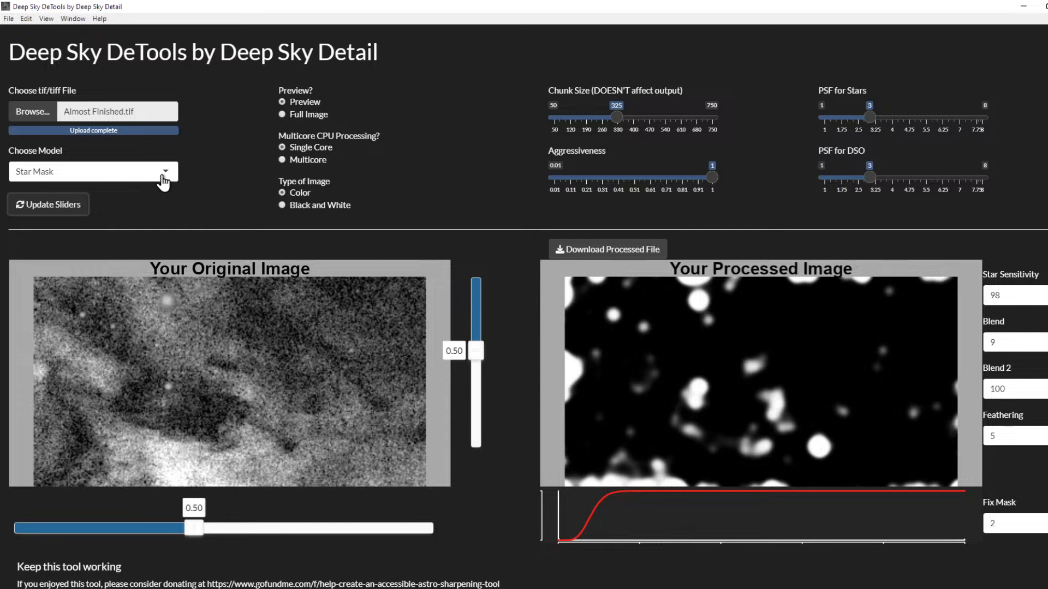
left_click(164, 172)
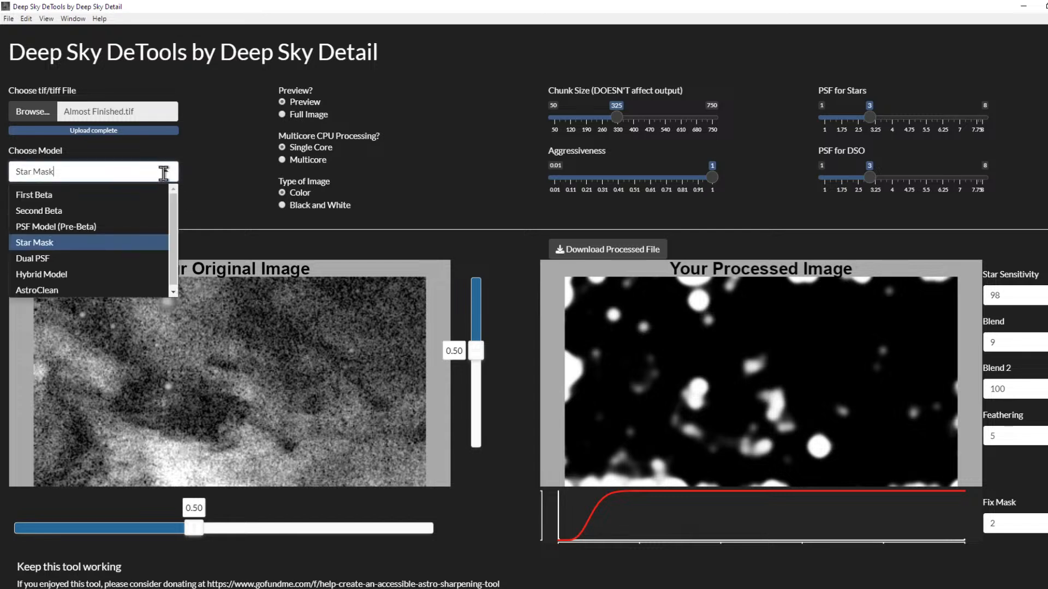
left_click(102, 258)
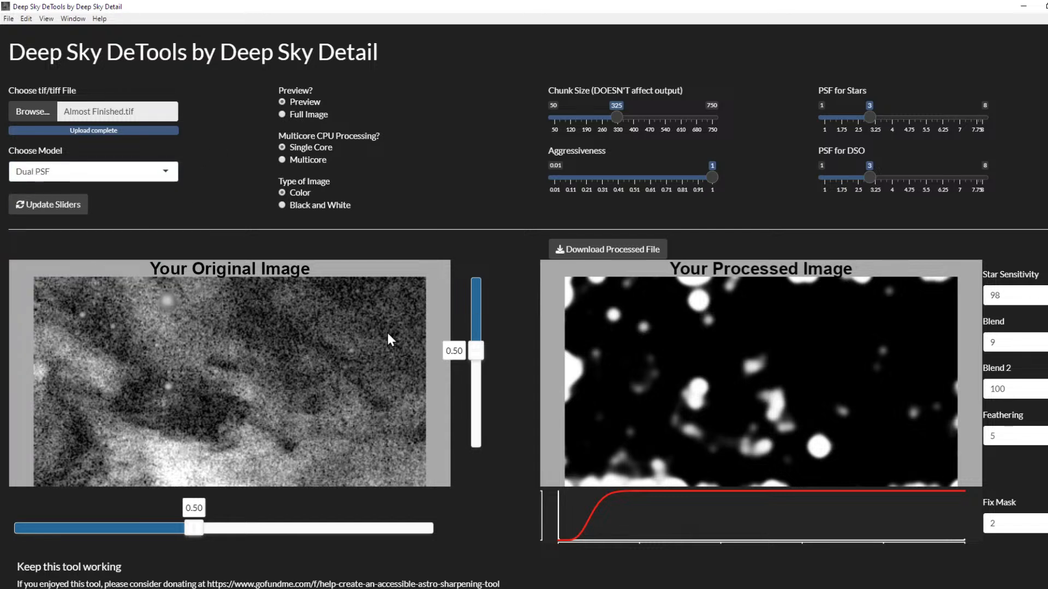
left_click_drag(472, 353, 474, 331)
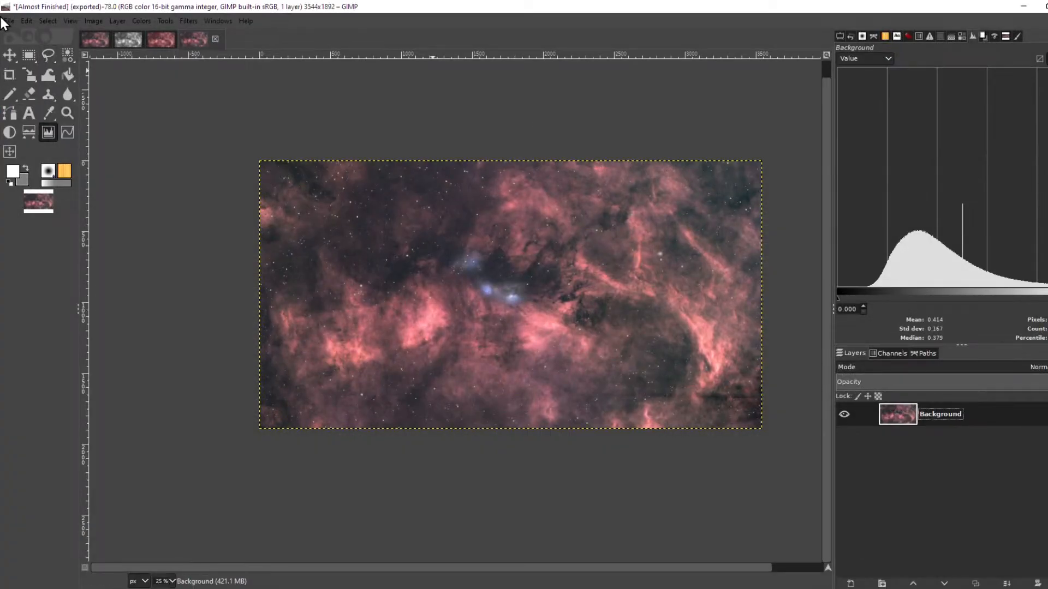
- Export the image from GIMP again as Almost Finished.tif, replacing the existing file, with no compression and Save layers enabled
left_click(4, 21)
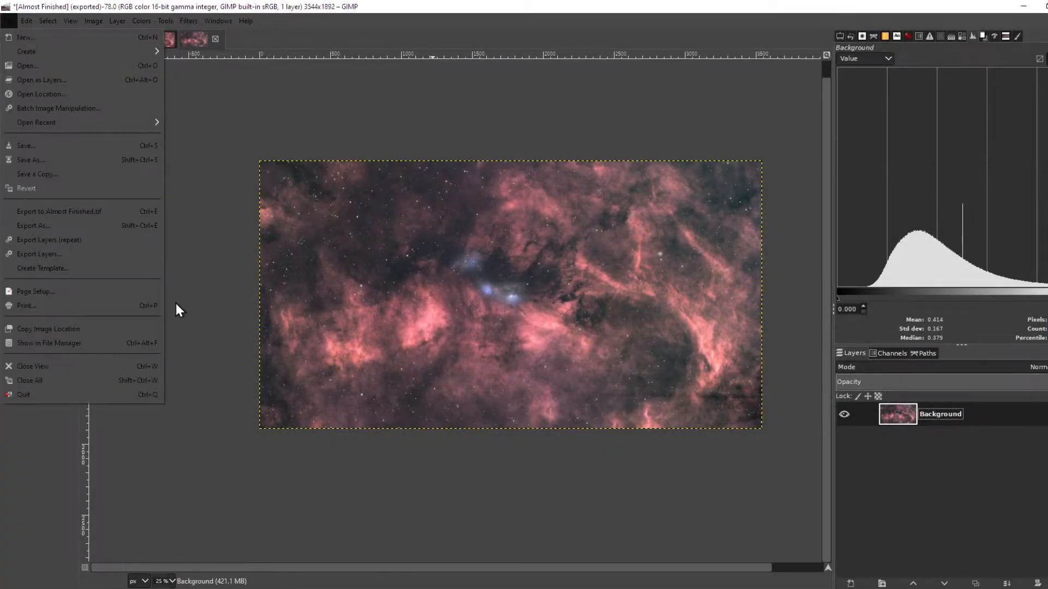
left_click(103, 226)
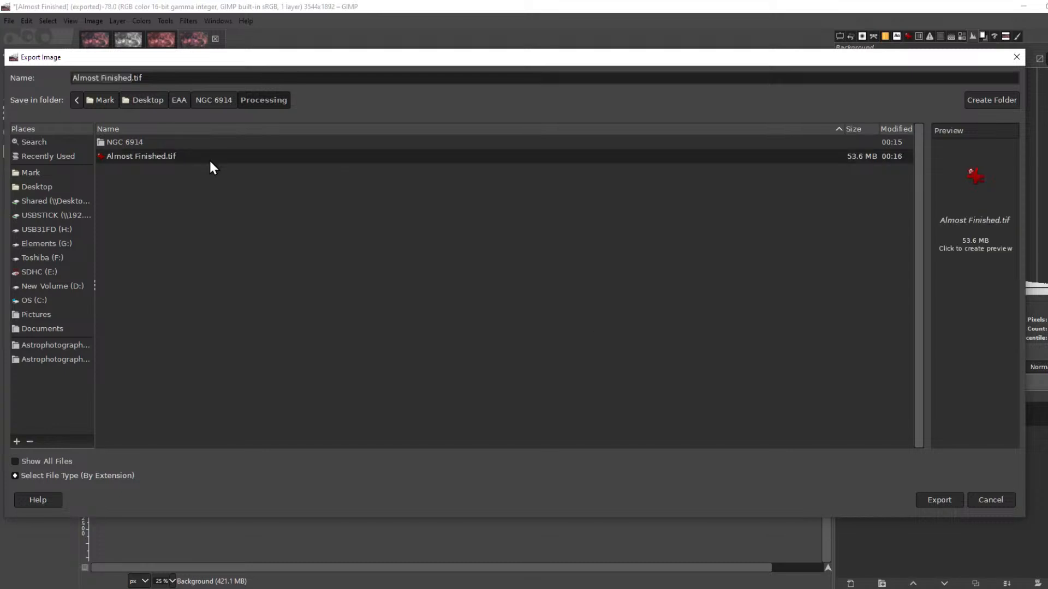
left_click(958, 501)
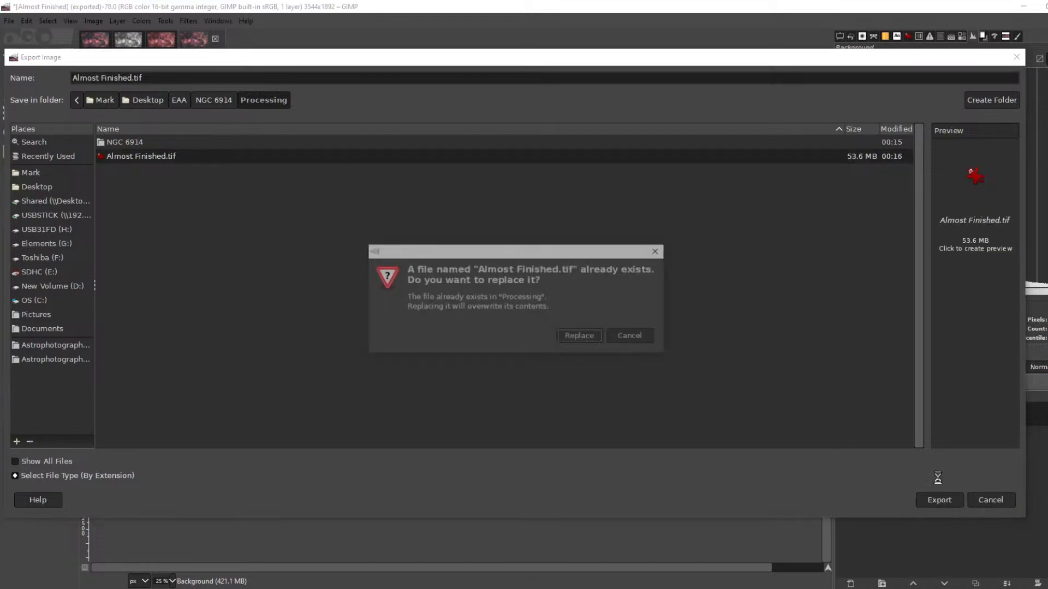
left_click(592, 338)
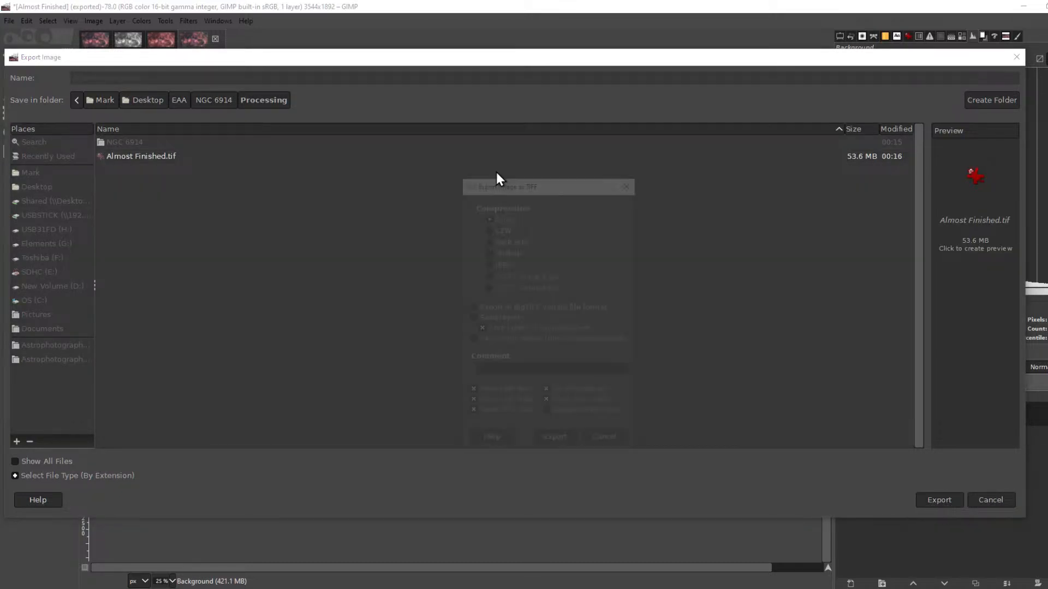
left_click(472, 319)
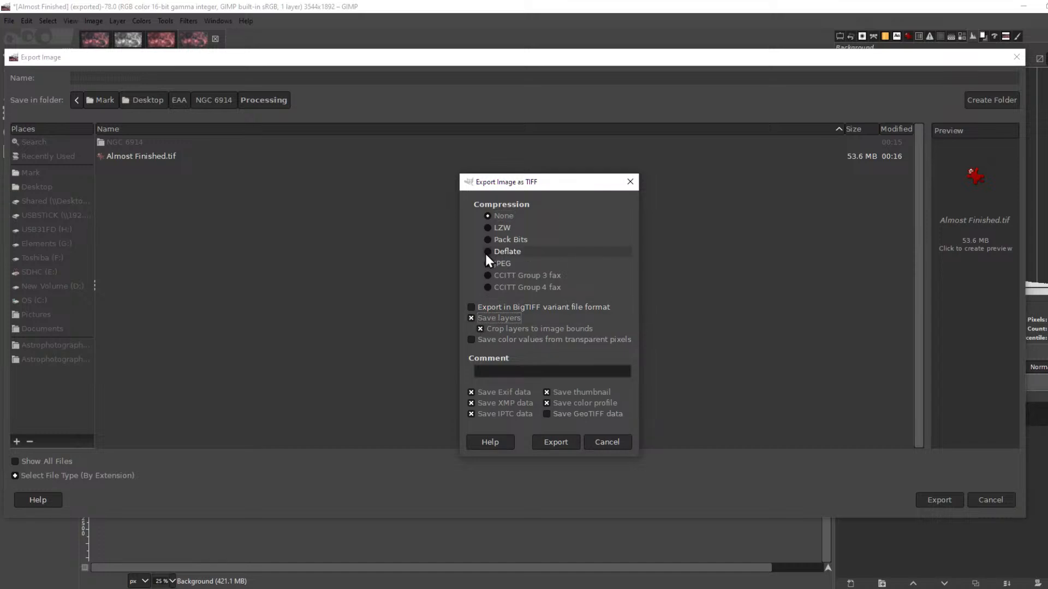
left_click(568, 441)
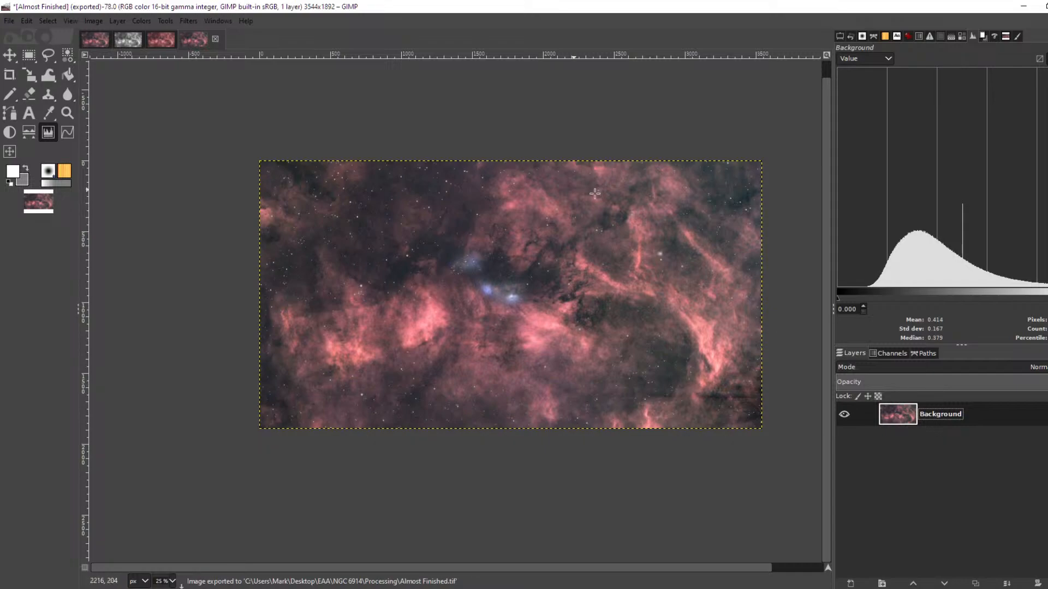
- Switch back to Deep Sky DeTools and reload Almost Finished.tif as the input file
left_click(1024, 6)
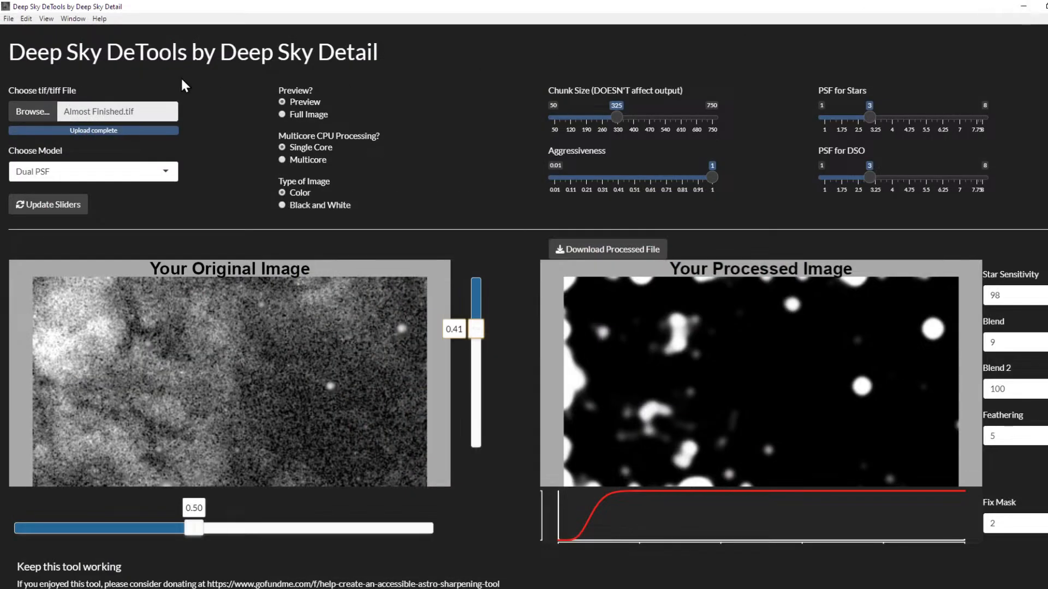
left_click(20, 113)
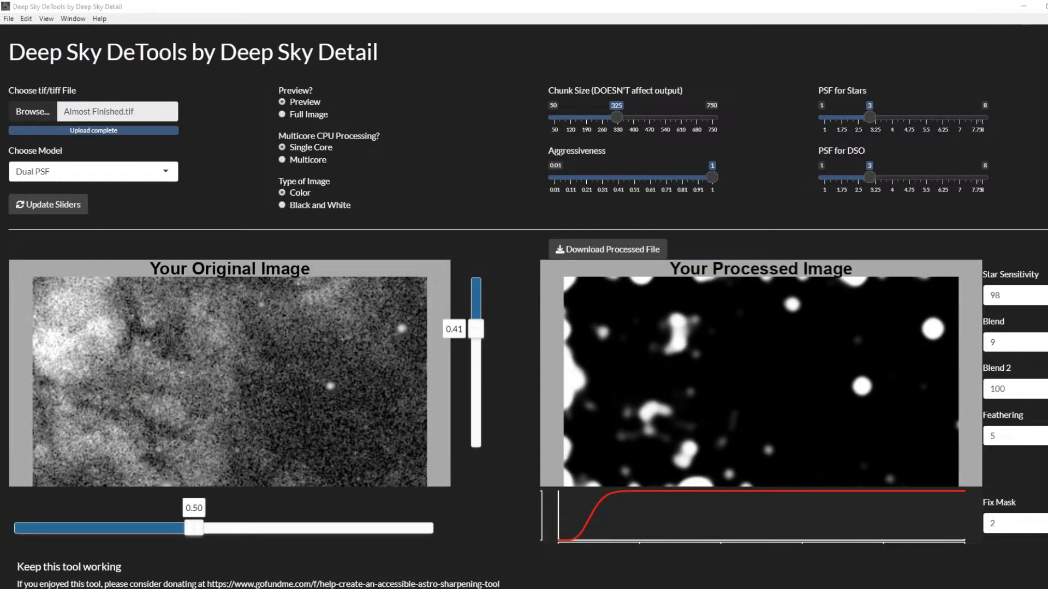
left_click(790, 382)
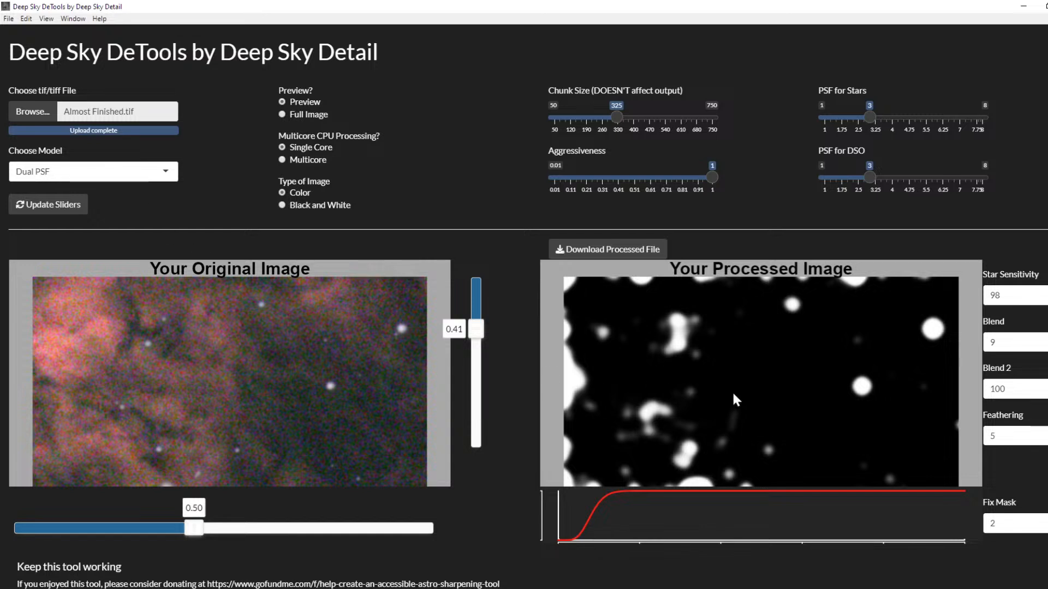
- Choose the Star Mask model and update the mask preview with Star Sensitivity at 99 and at 99.5
left_click(161, 172)
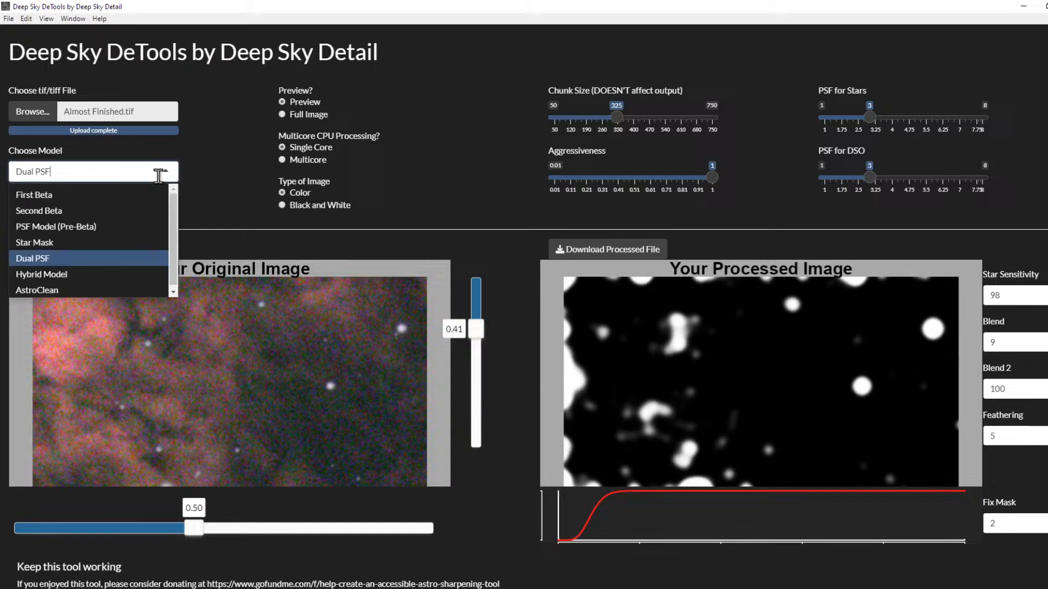
left_click(114, 242)
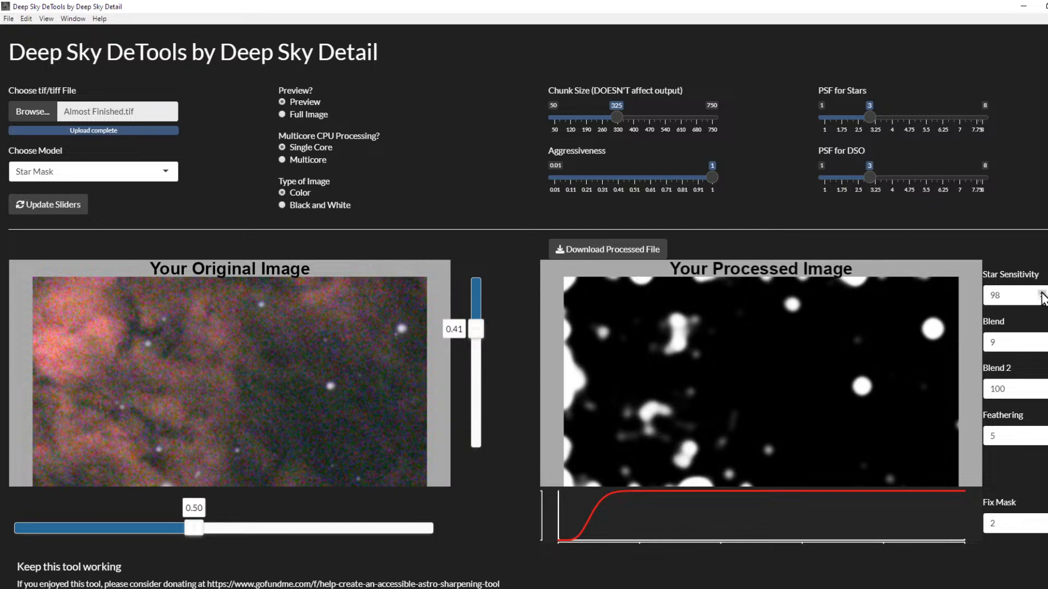
left_click(1041, 293)
left_click(53, 210)
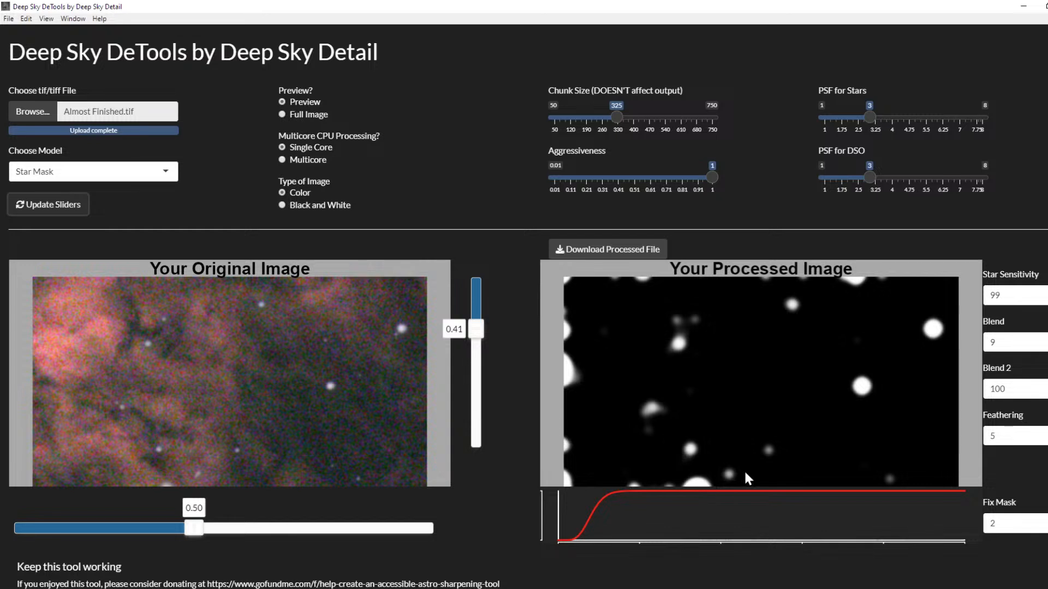
left_click(1007, 295)
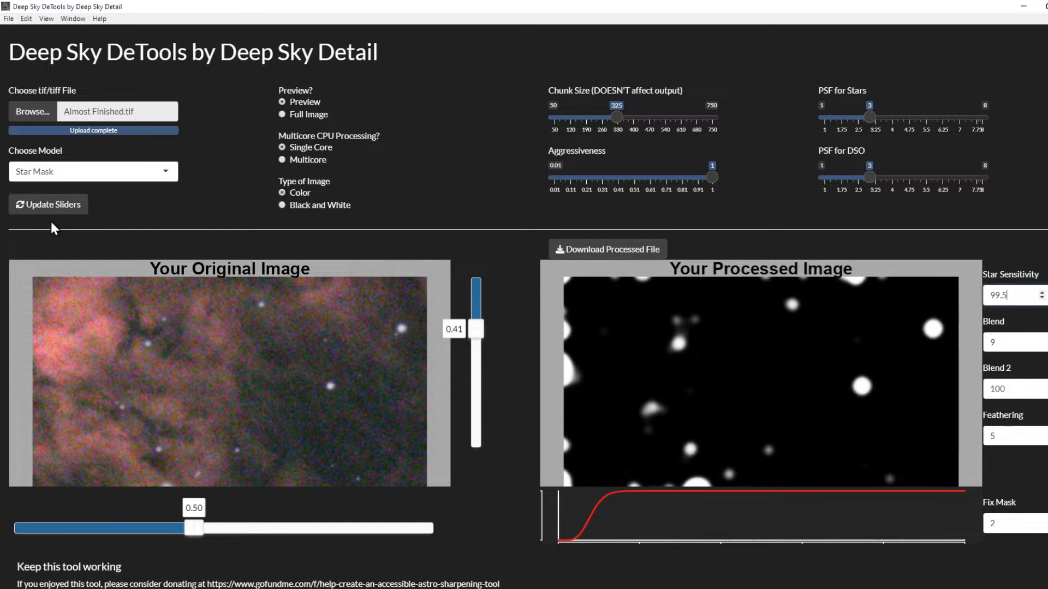
left_click(22, 213)
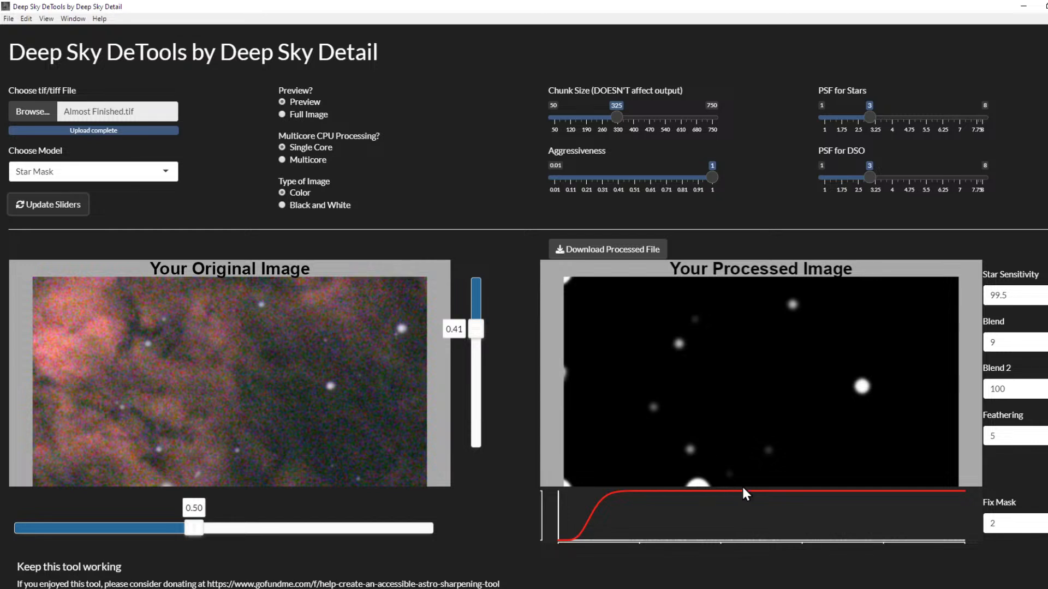
- Try a Blend of 3 on the star mask, settle on 4, and move the horizontal preview position to 0.40
left_click(999, 341)
key("BackSpace")
type("3")
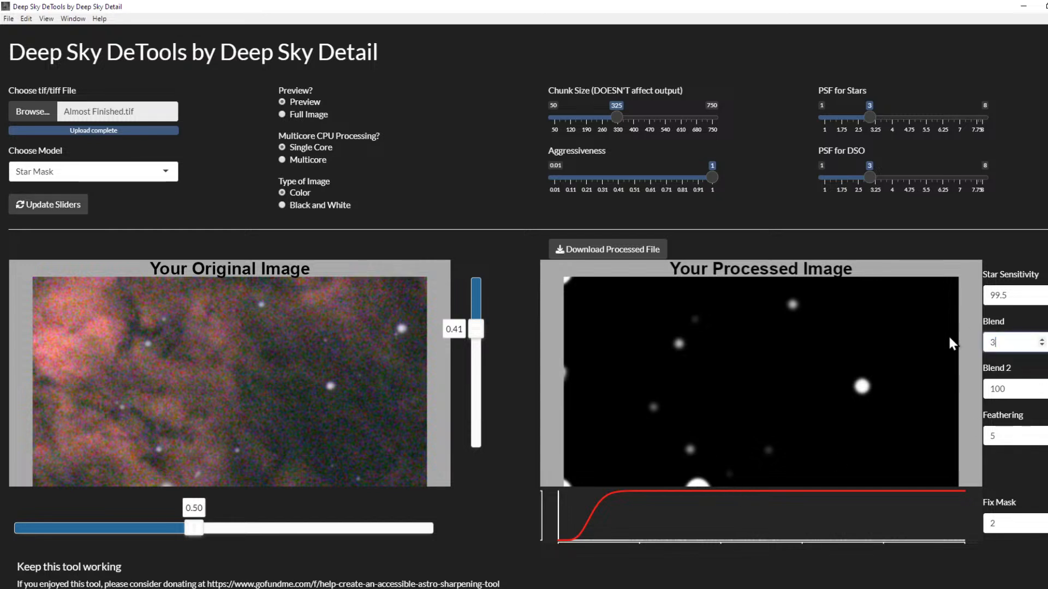
left_click(35, 206)
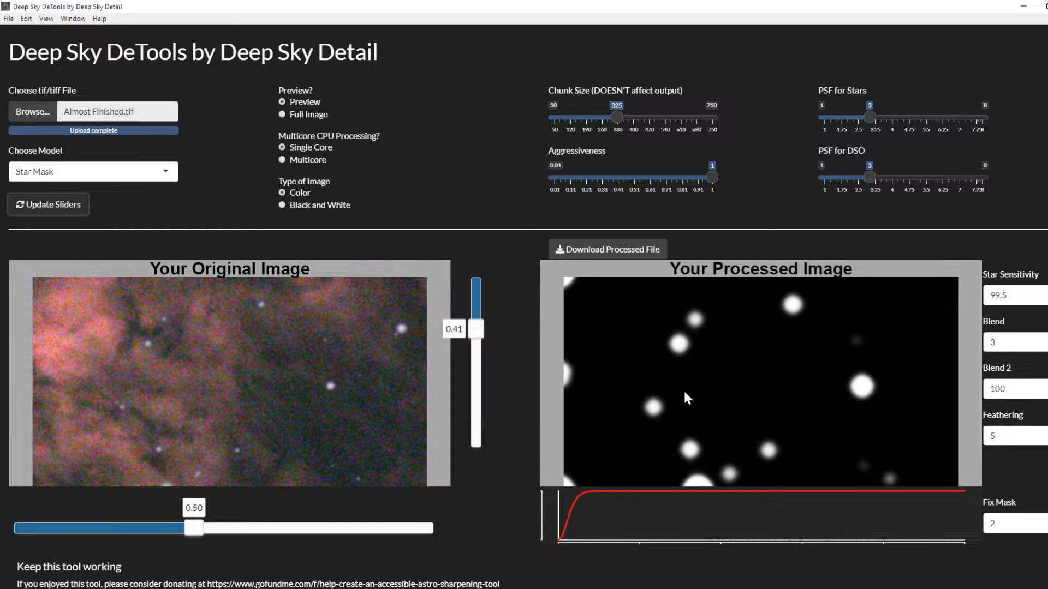
double_click(993, 342)
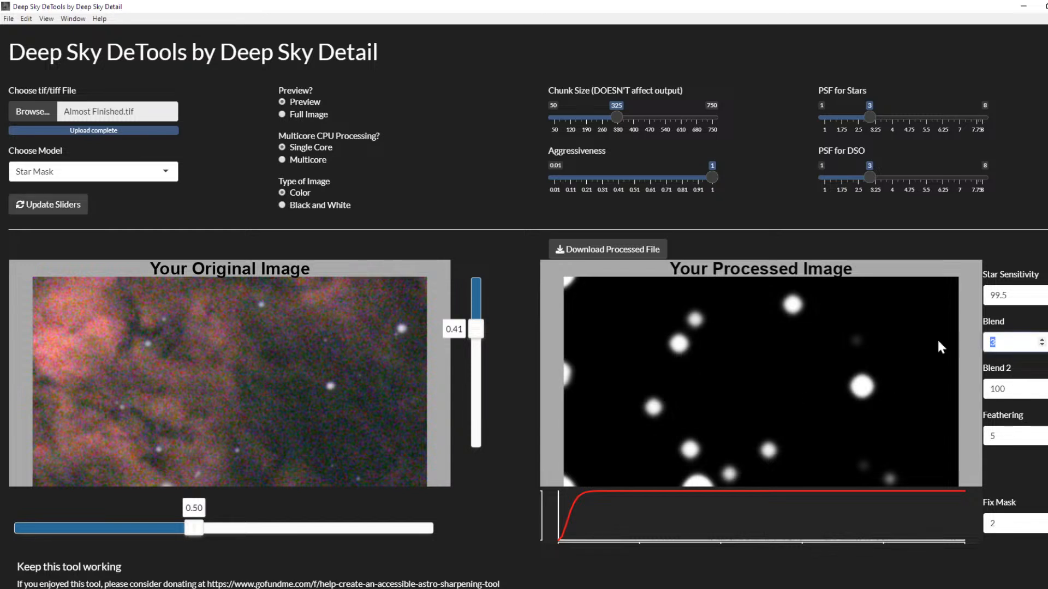
type("4")
left_click(77, 210)
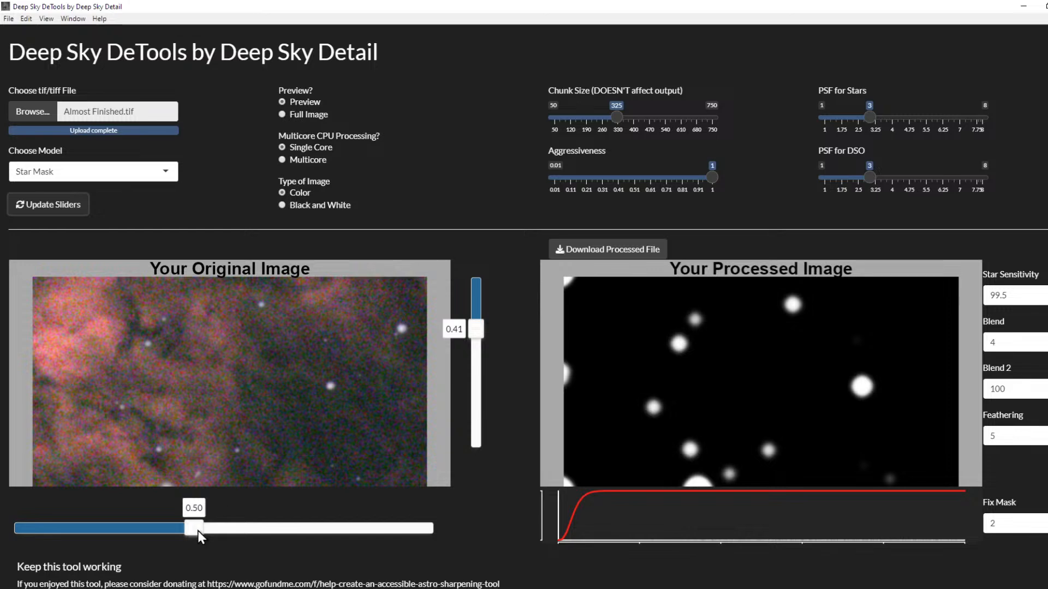
left_click_drag(197, 528, 139, 532)
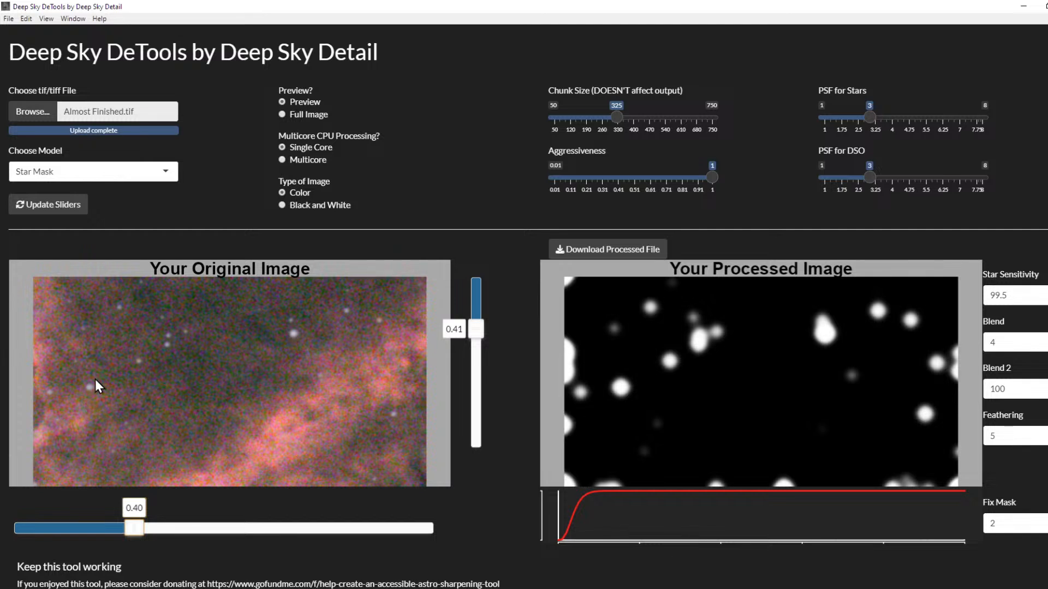
- Switch the model to Dual PSF and update the processed preview
left_click(82, 175)
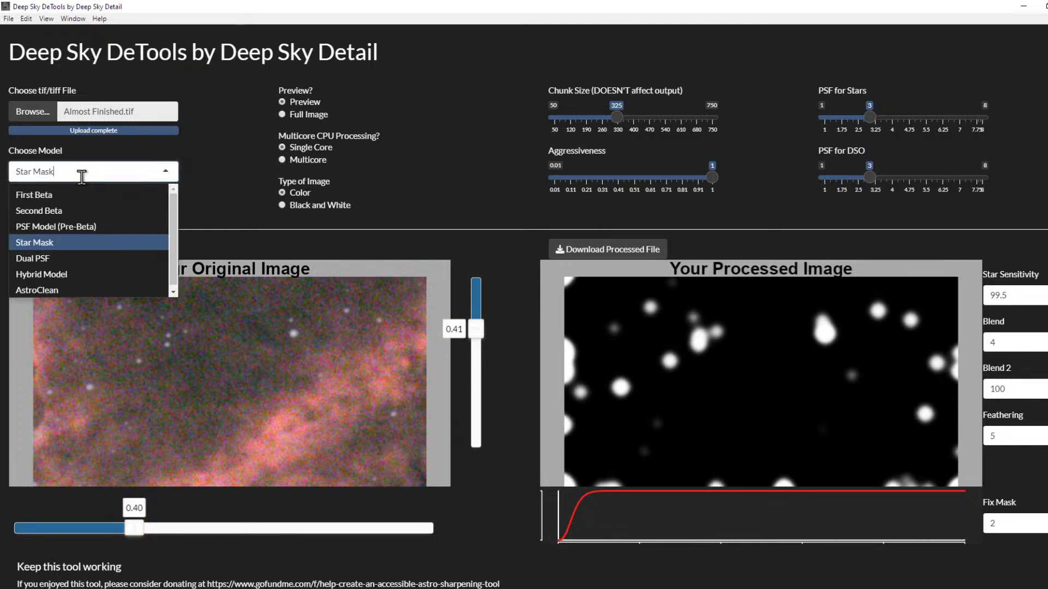
left_click(66, 260)
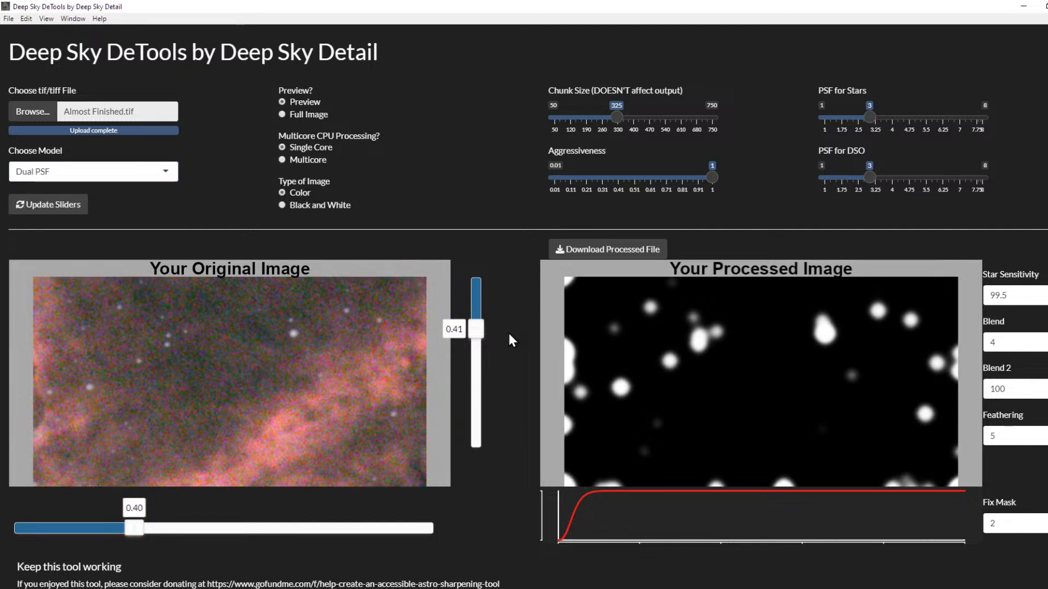
left_click(49, 205)
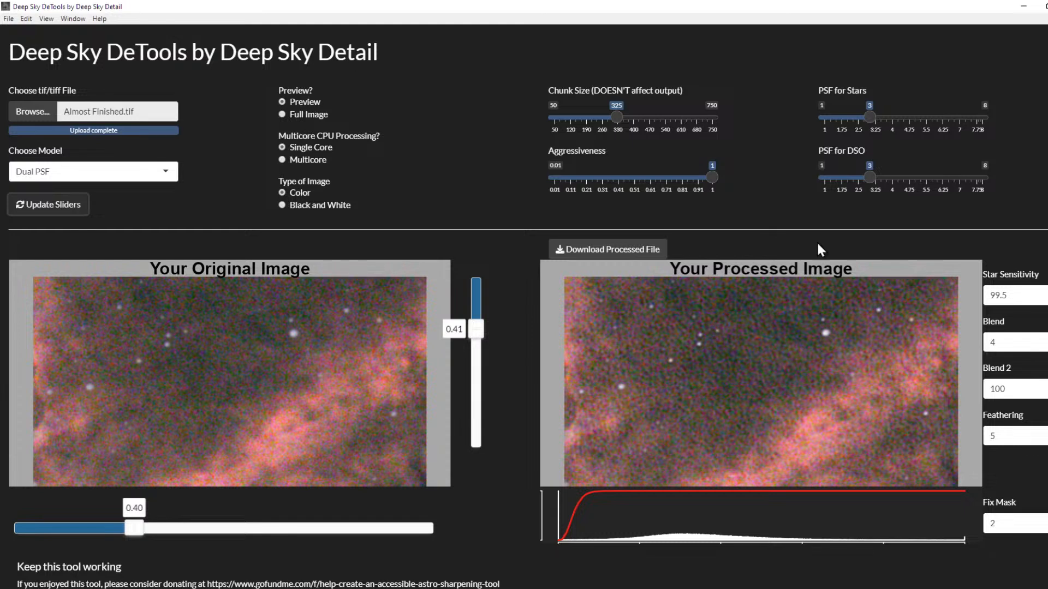
- Lower PSF for DSO to 1.75, 1.25 and finally 1, updating the processed preview after each change
left_click_drag(868, 183, 841, 182)
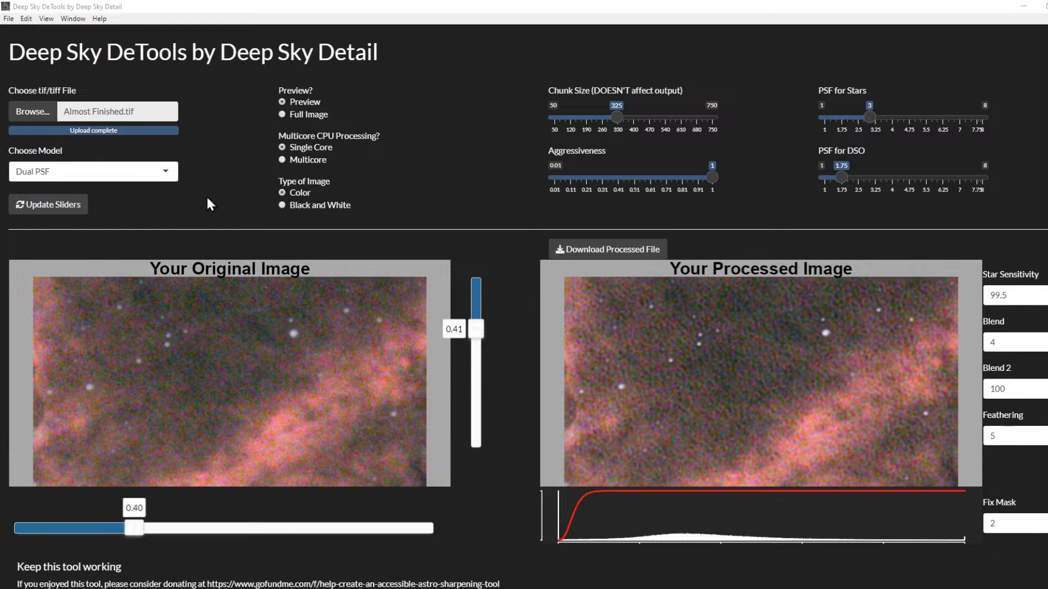
left_click(75, 209)
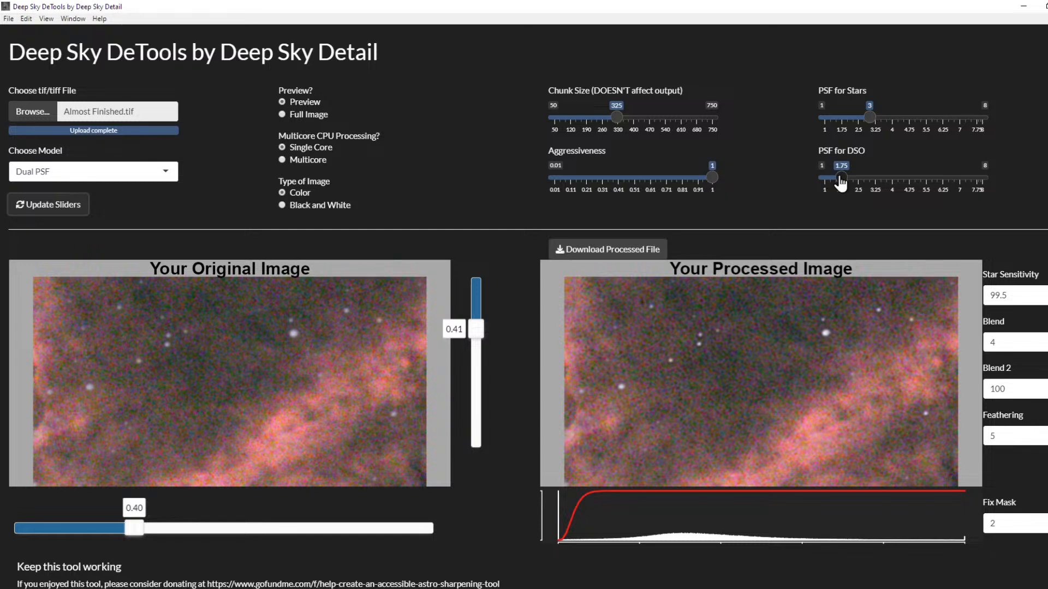
left_click_drag(840, 183, 830, 183)
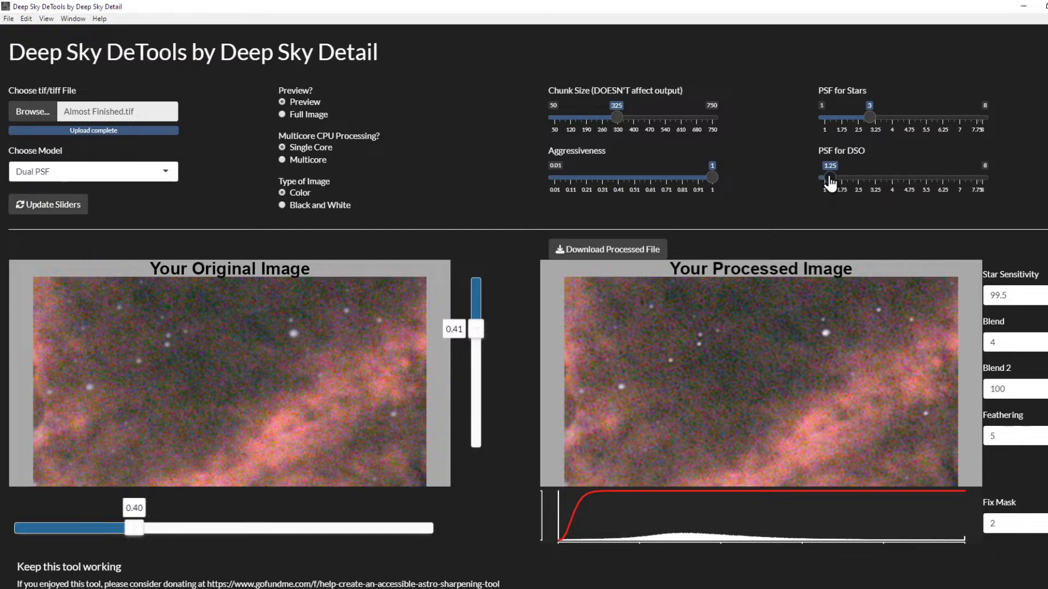
left_click(25, 204)
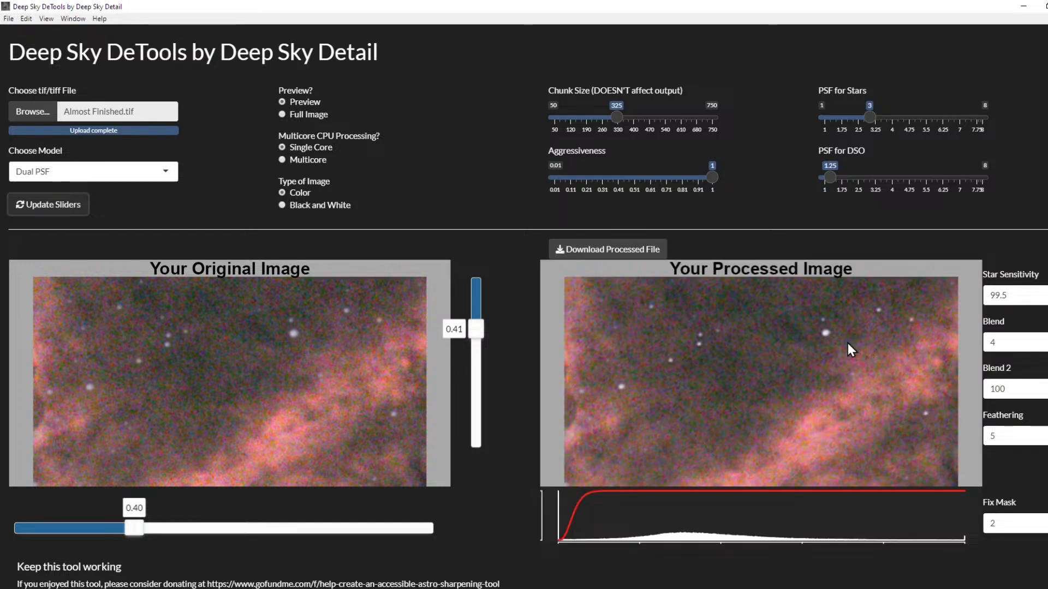
left_click_drag(830, 178, 798, 183)
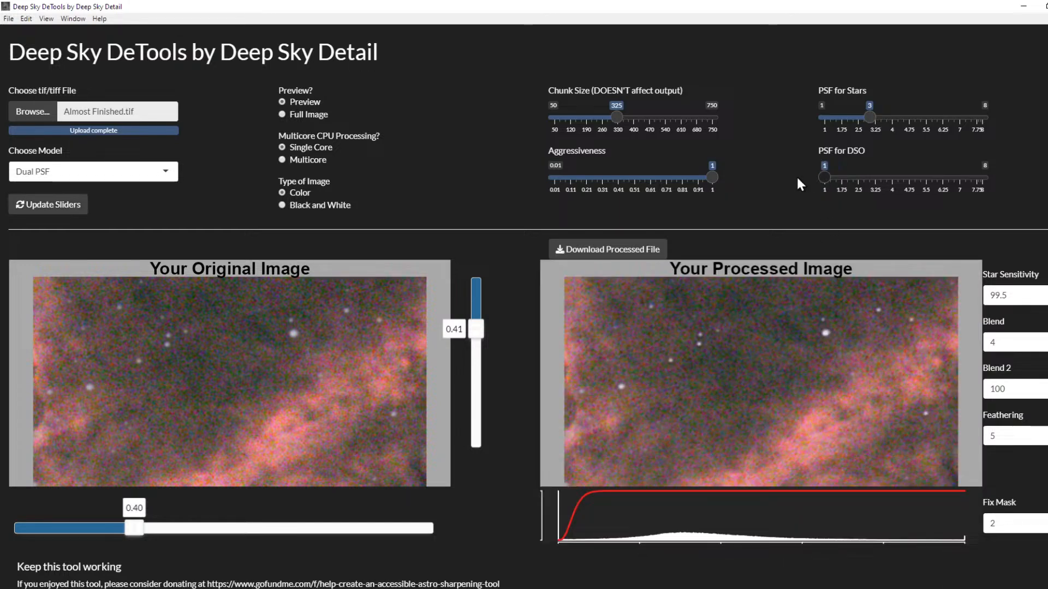
left_click(38, 207)
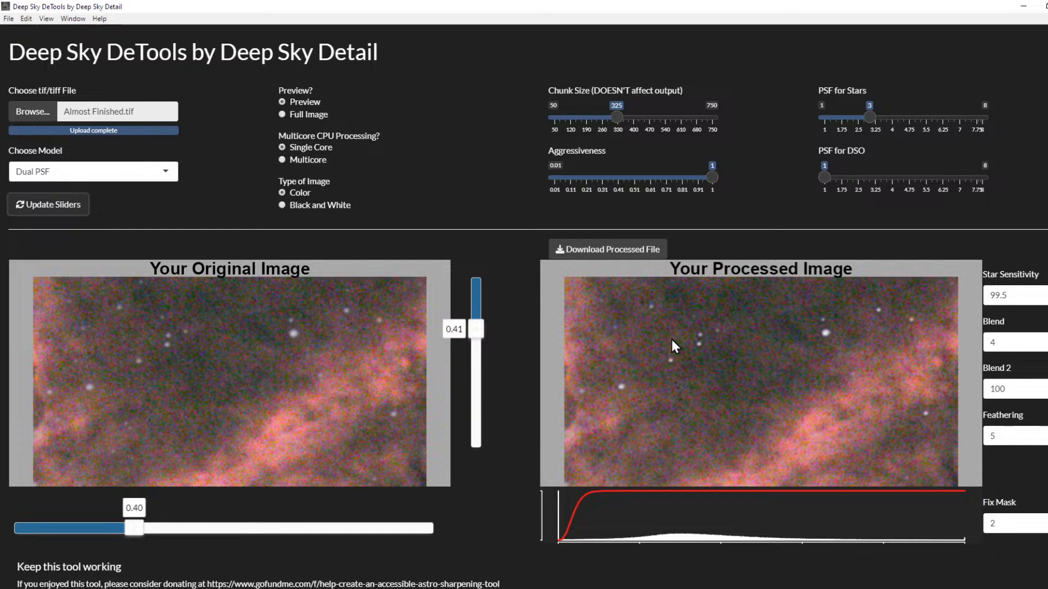
- Raise PSF for Stars to its maximum of 8 and update the processed preview
left_click_drag(869, 117, 987, 121)
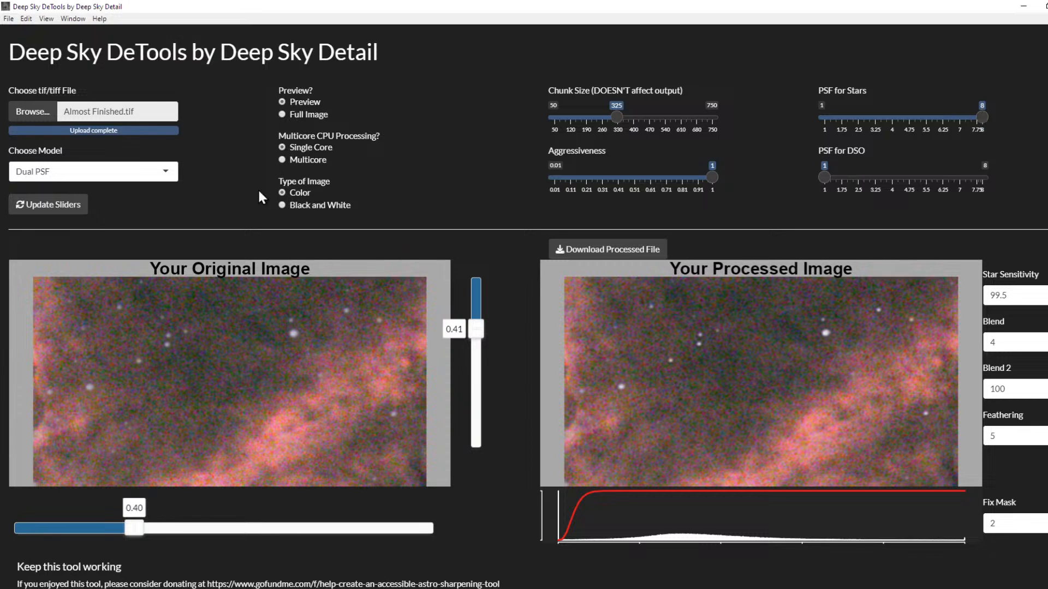
left_click(35, 205)
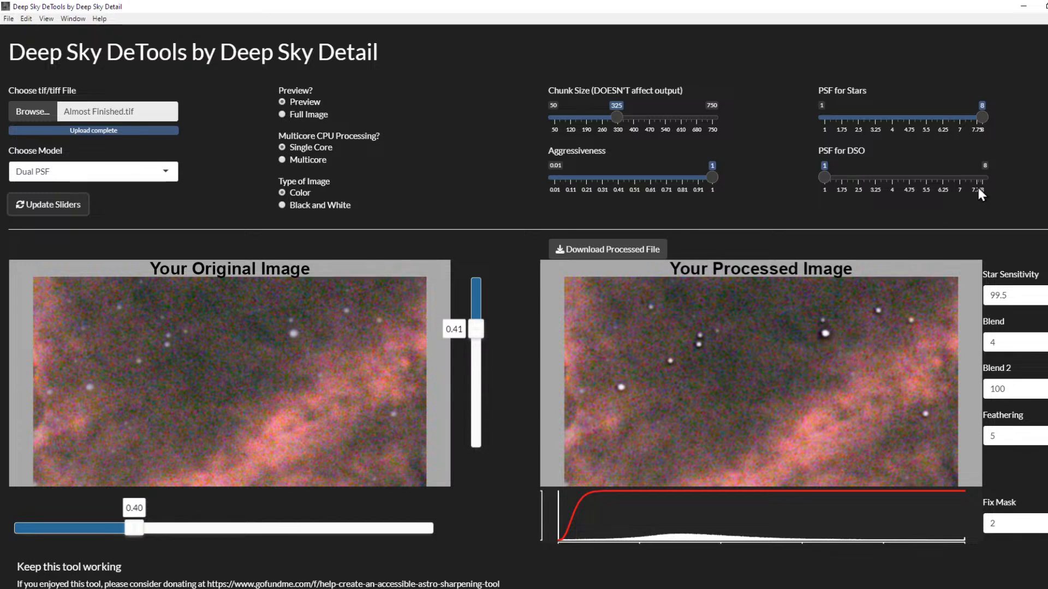
mouse_move(986, 125)
left_mouse_down()
mouse_move(908, 121)
mouse_move(1006, 126)
mouse_move(991, 123)
left_mouse_up()
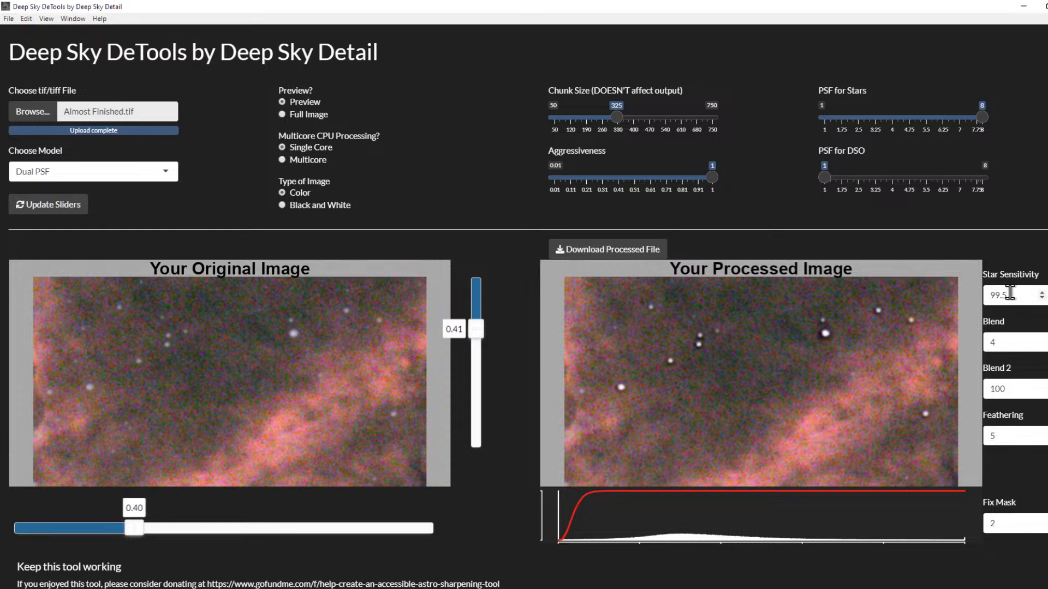
- Set Star Sensitivity to 98 and update the processed preview
left_click_drag(1009, 294, 1000, 291)
key("BackSpace")
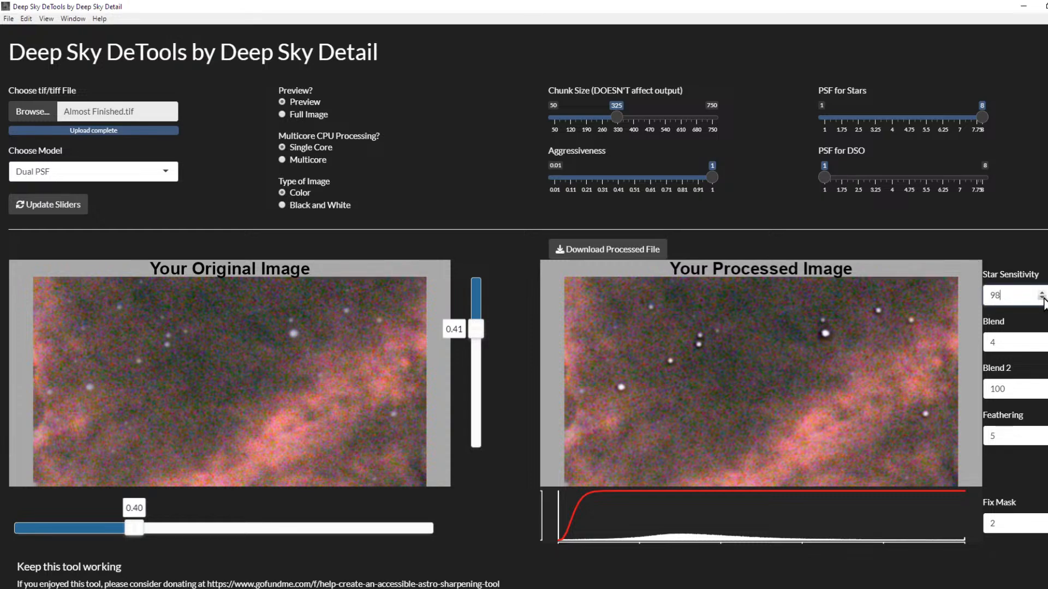
left_click(61, 204)
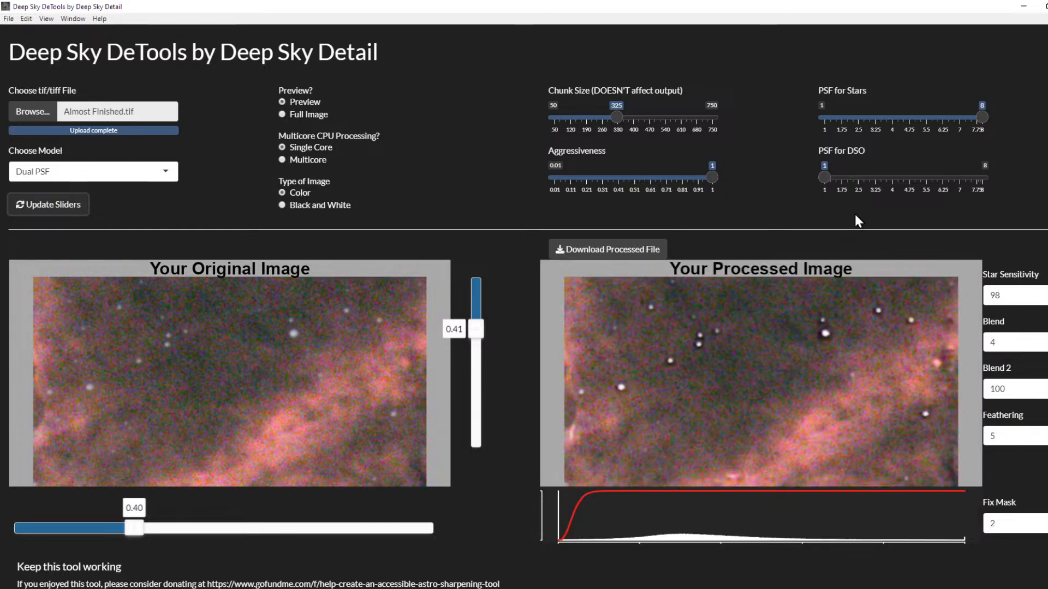
- Set PSF for DSO to 1.75 and Blend to 9, updating the processed preview after each change
left_click(841, 177)
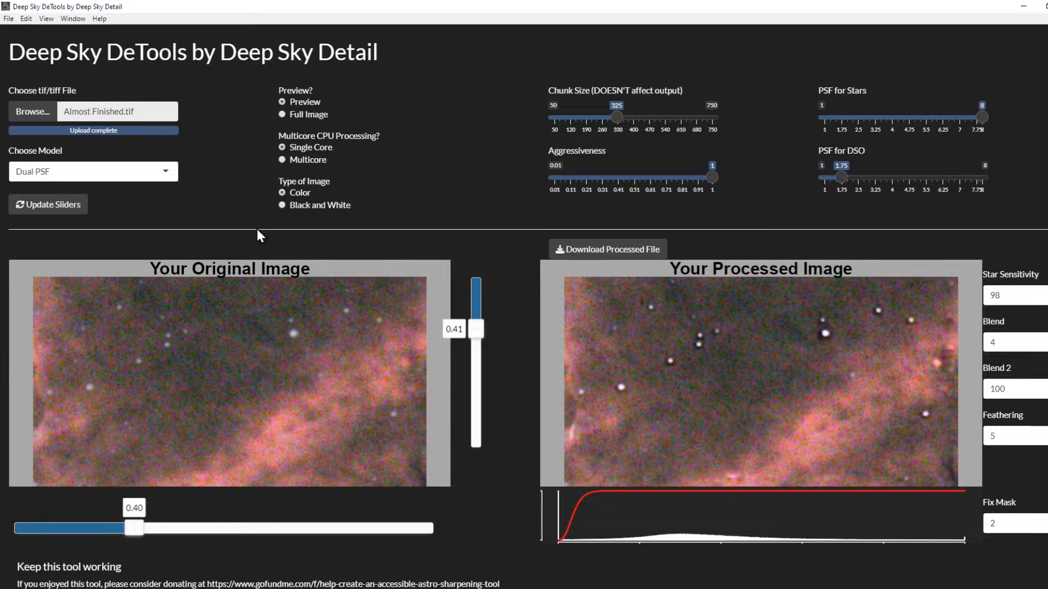
left_click(25, 199)
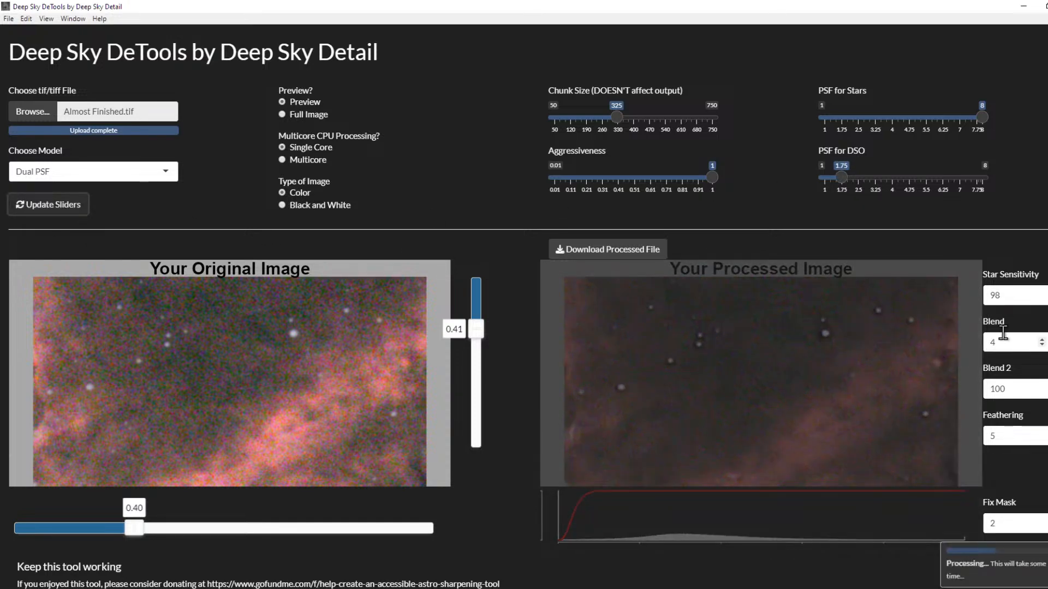
left_click_drag(1004, 338, 968, 334)
type("9")
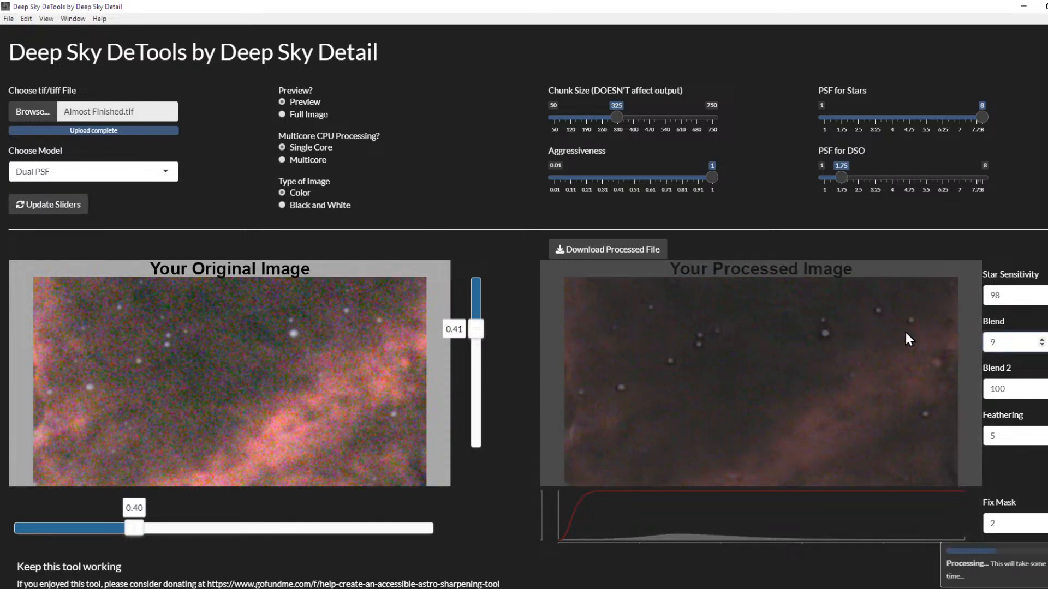
left_click(69, 210)
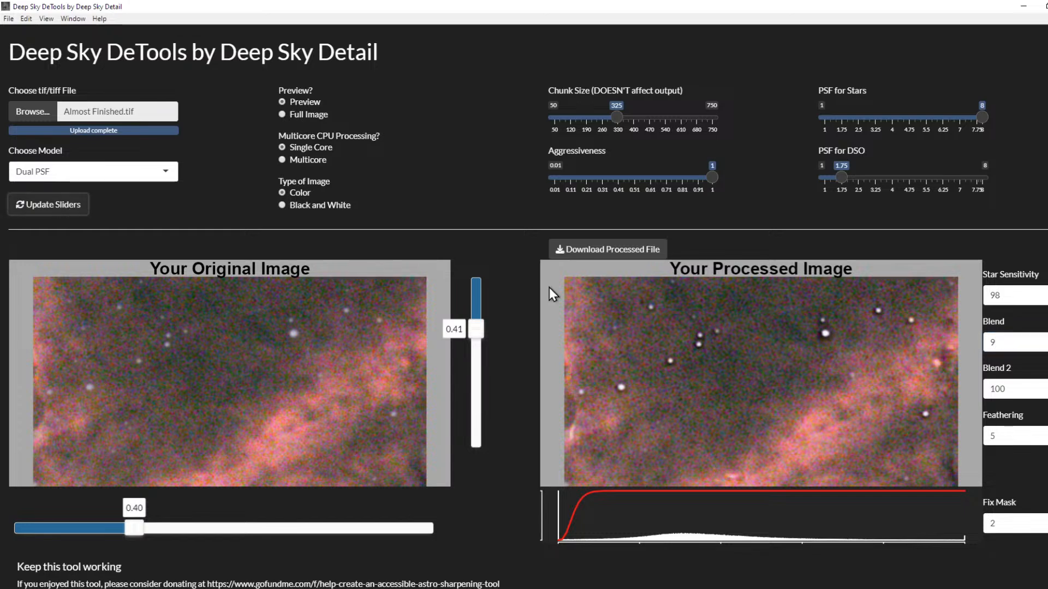
- Lower the star mask's Feathering to 2 and update the processed preview
left_click(1042, 438)
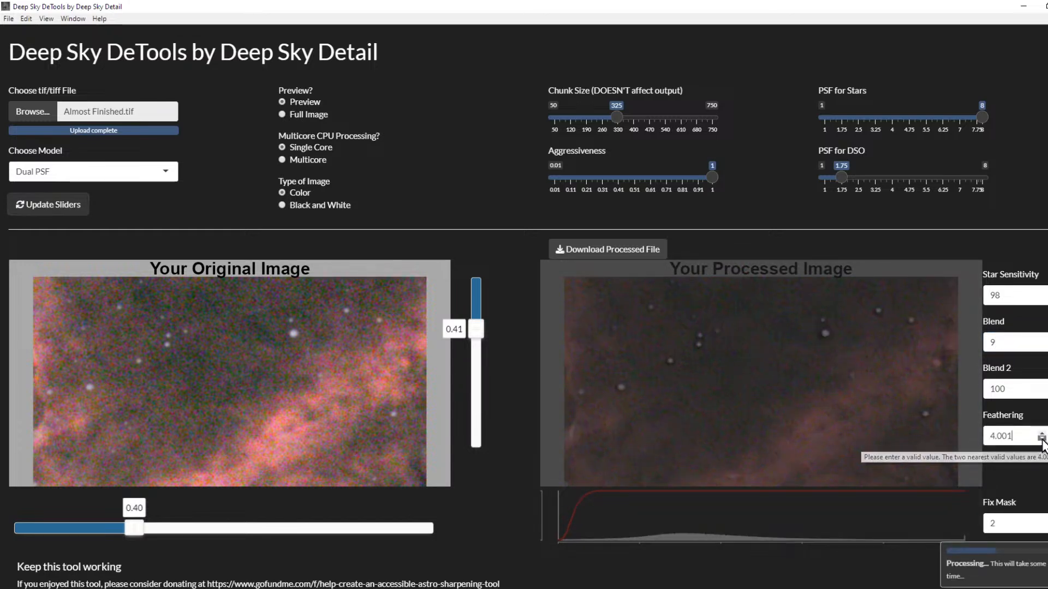
left_click(1042, 438)
left_click(1042, 438)
left_click(1041, 438)
left_click_drag(1016, 437, 954, 431)
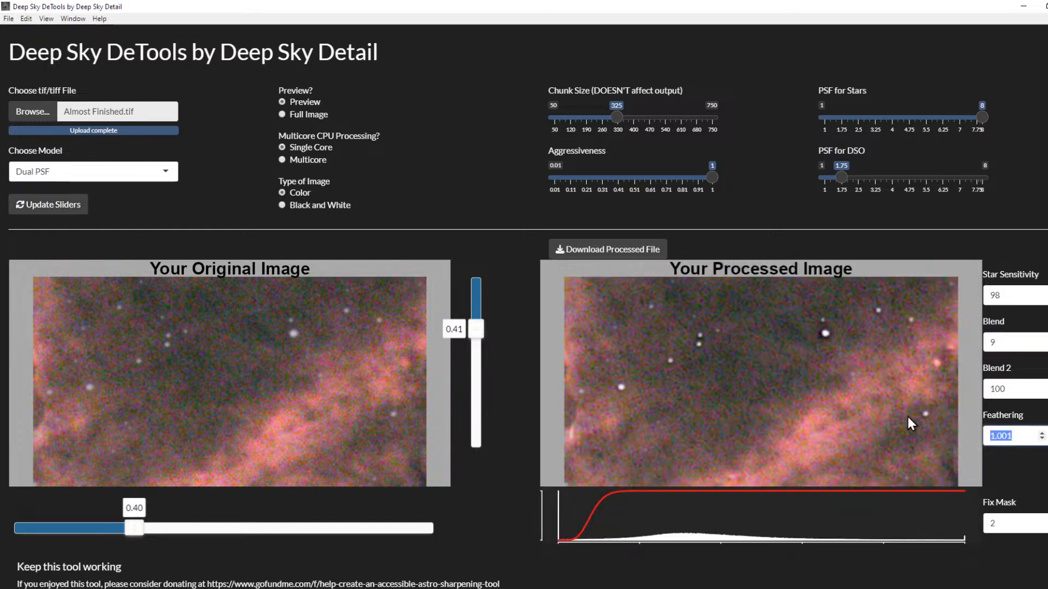
type("2")
left_click(76, 205)
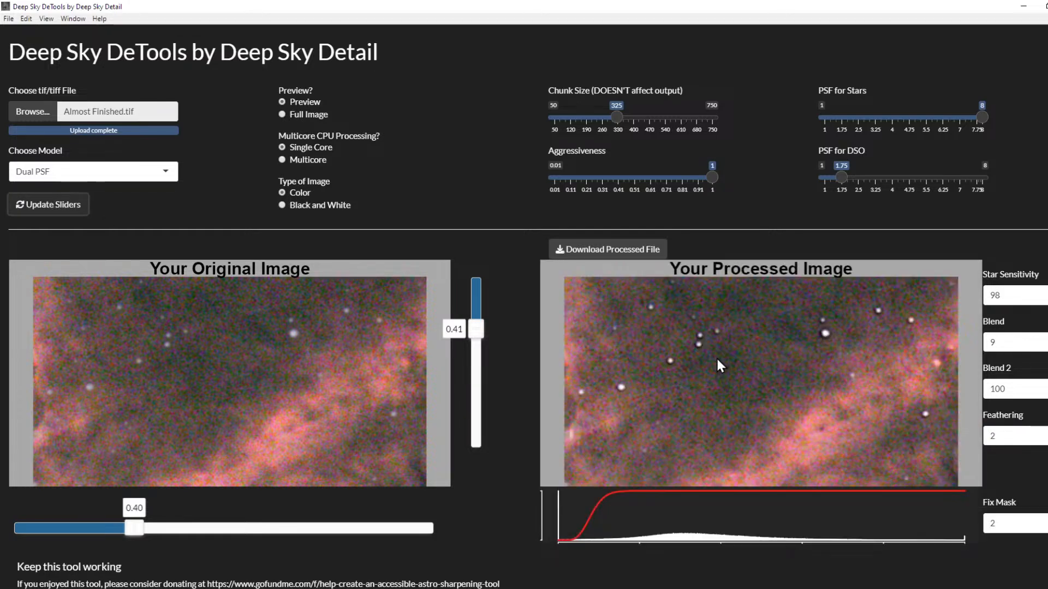
- Try Feathering values of 7 and 3, updating the processed preview after each one
double_click(1006, 431)
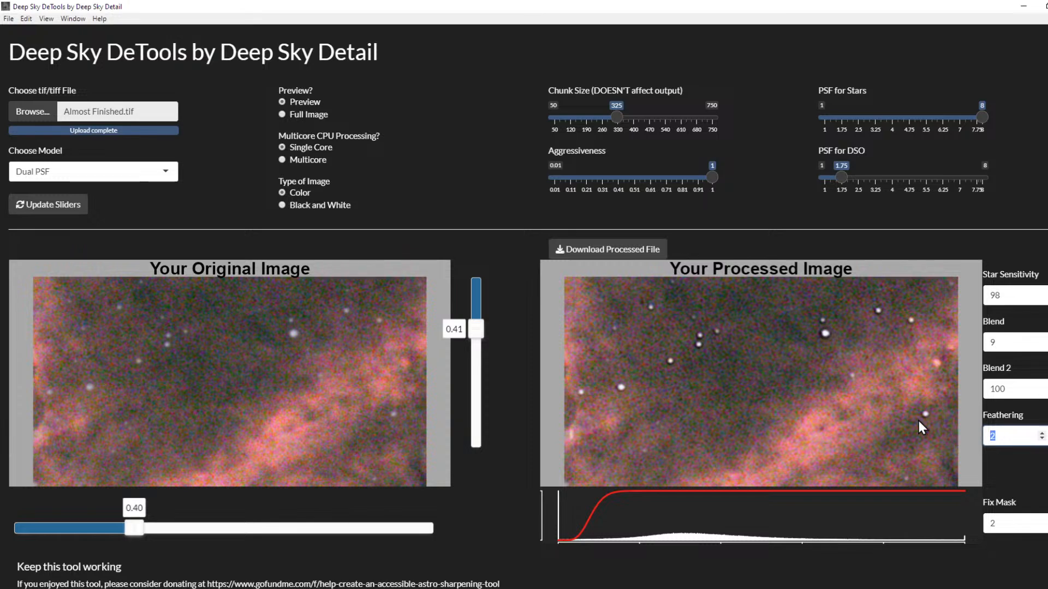
type("7")
left_click(51, 204)
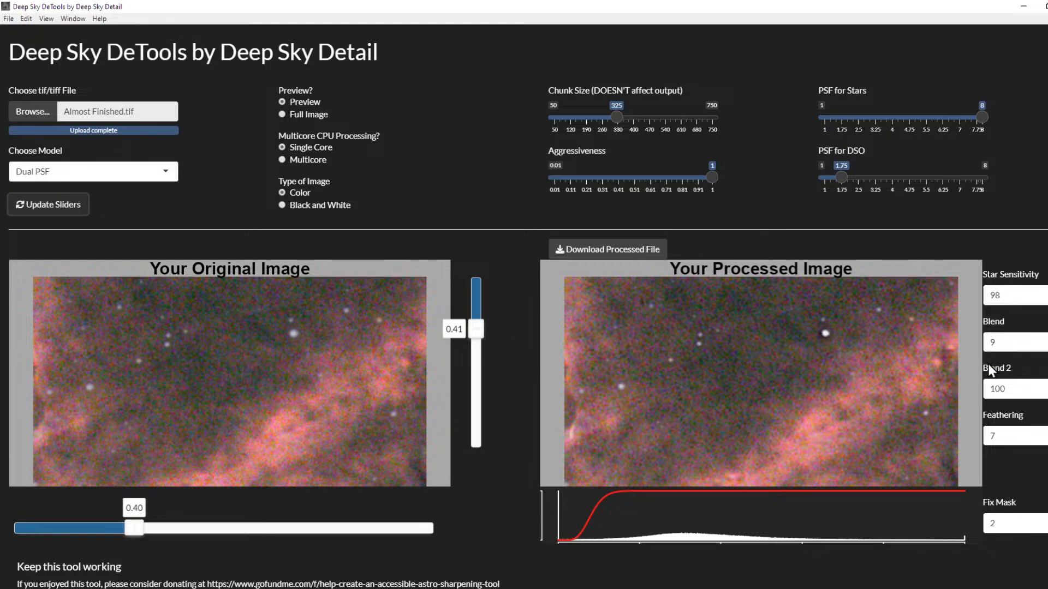
double_click(1004, 435)
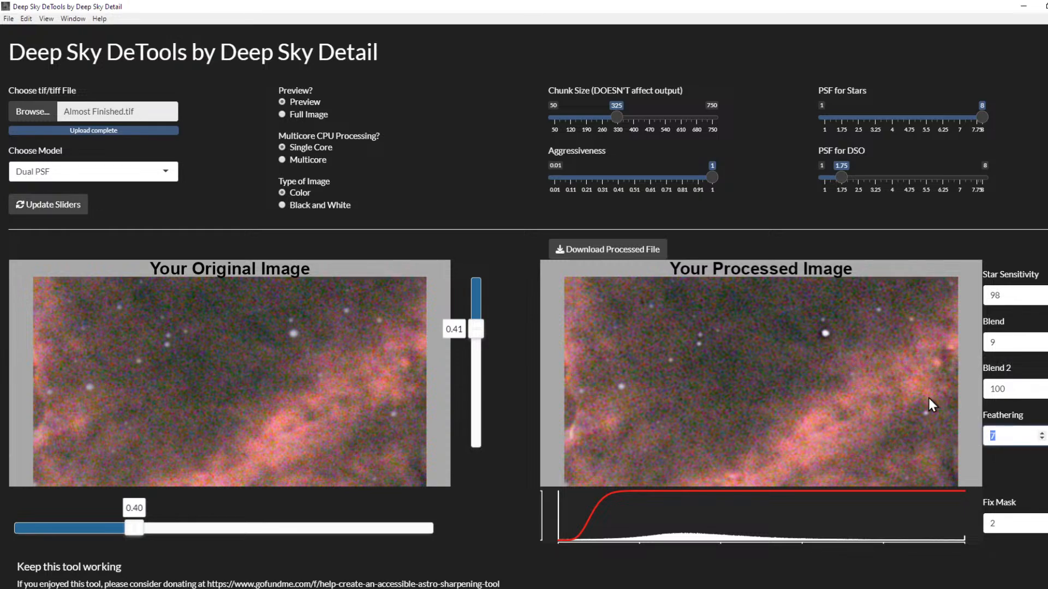
type("3")
left_click(74, 210)
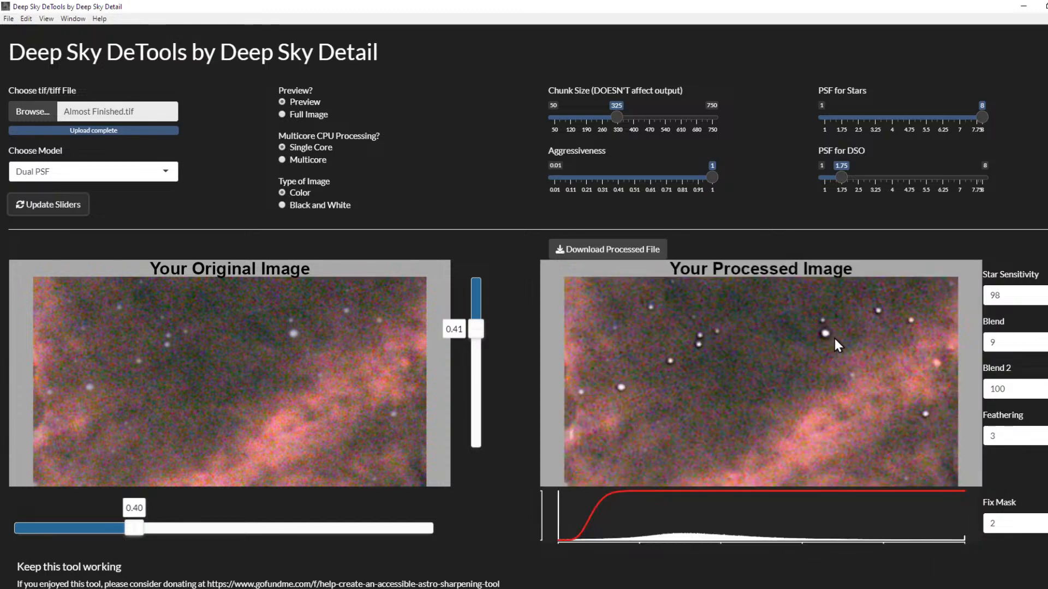
- Raise Feathering to 8 and then to 9, updating the processed preview after each change
double_click(999, 435)
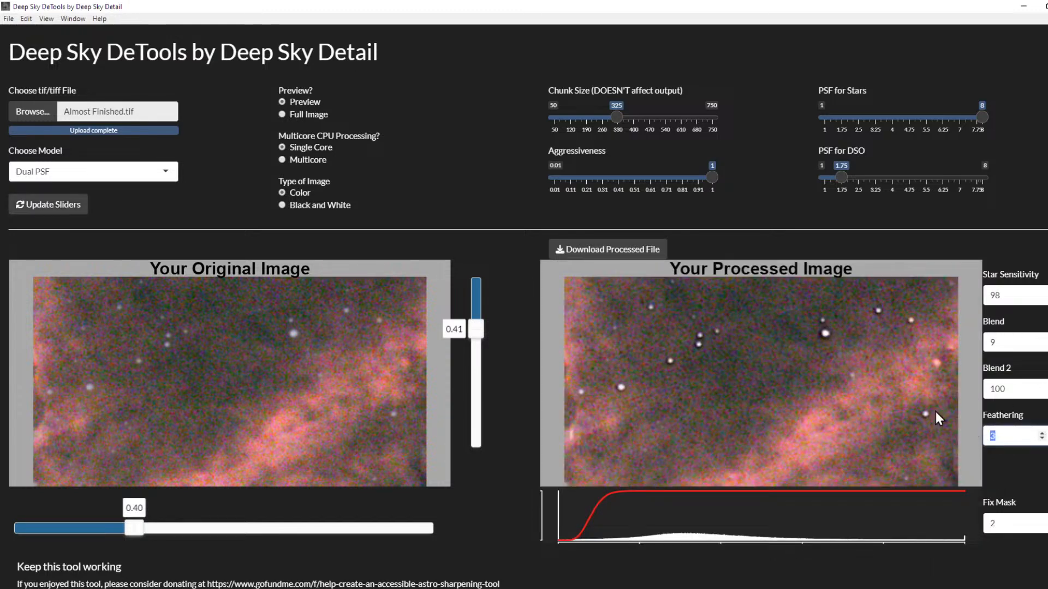
type("8")
left_click(24, 206)
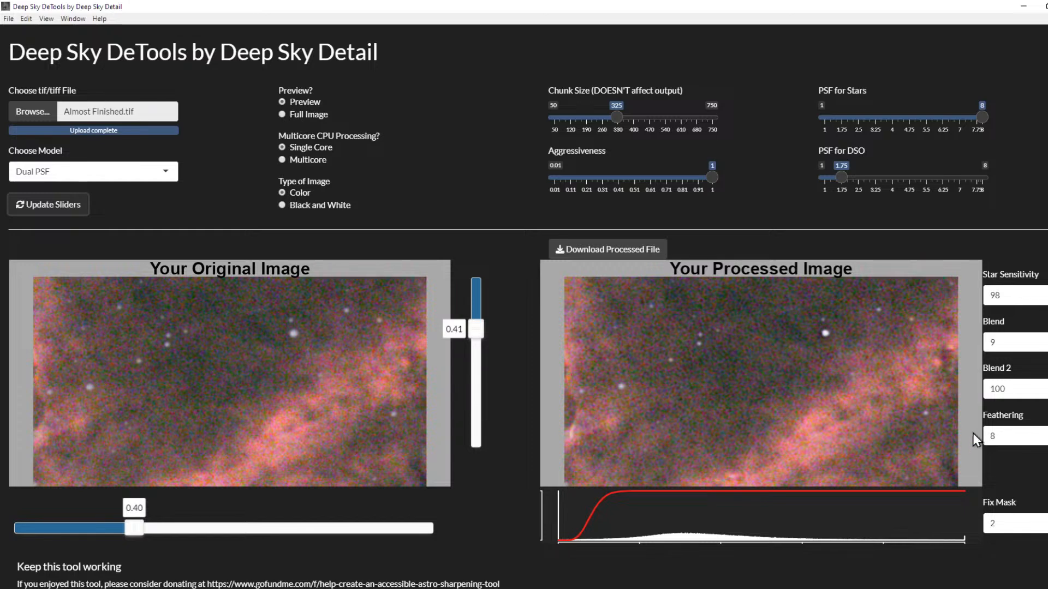
left_click_drag(1010, 435, 937, 414)
type("9")
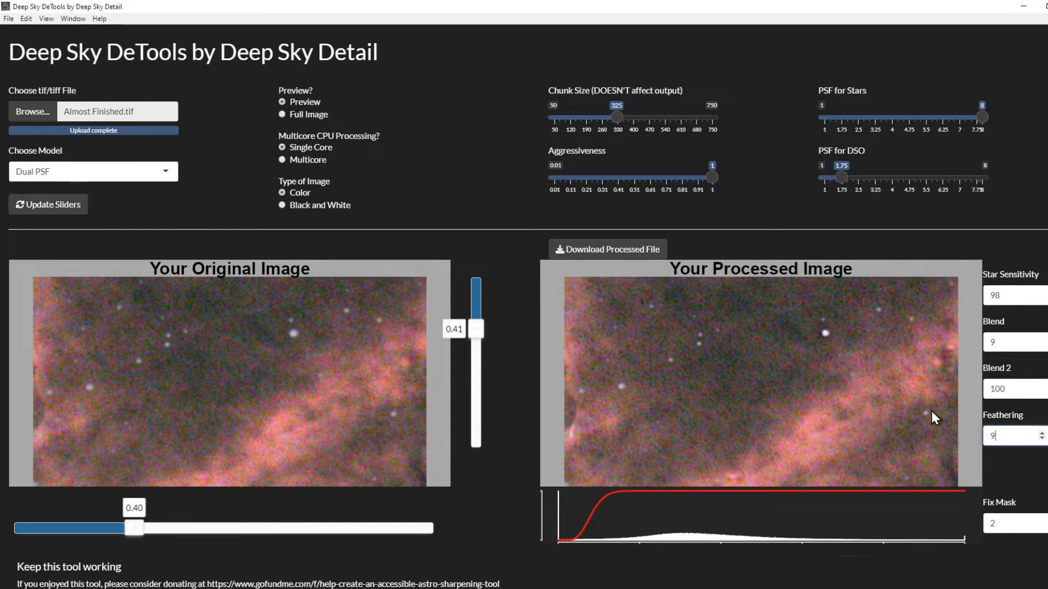
left_click(71, 212)
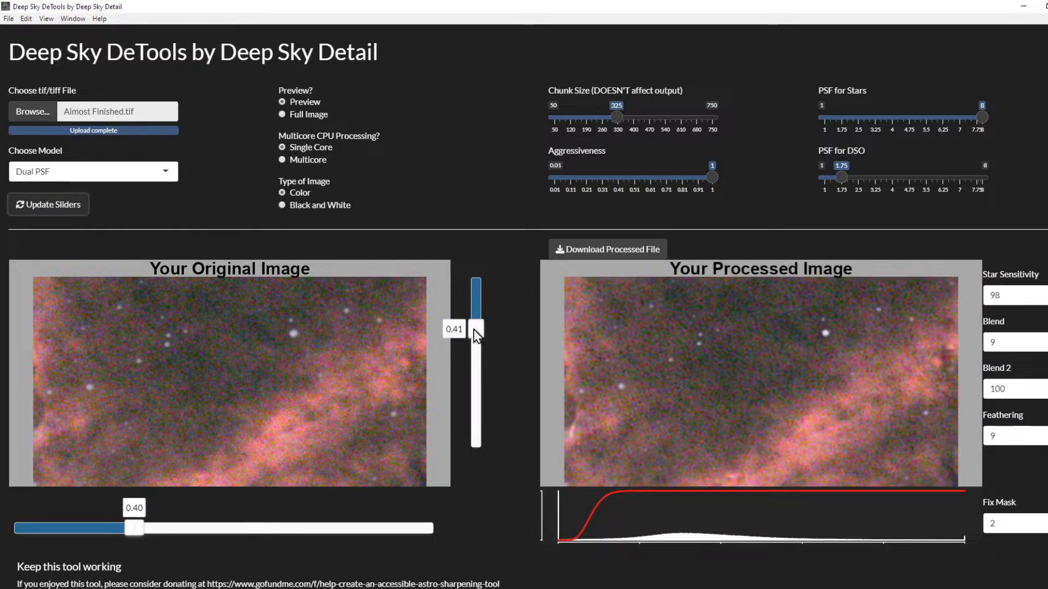
- At vertical preview position 0.61, set PSF for Stars to 1 and PSF for DSO to 8, and update the processed preview
left_click_drag(475, 330, 474, 355)
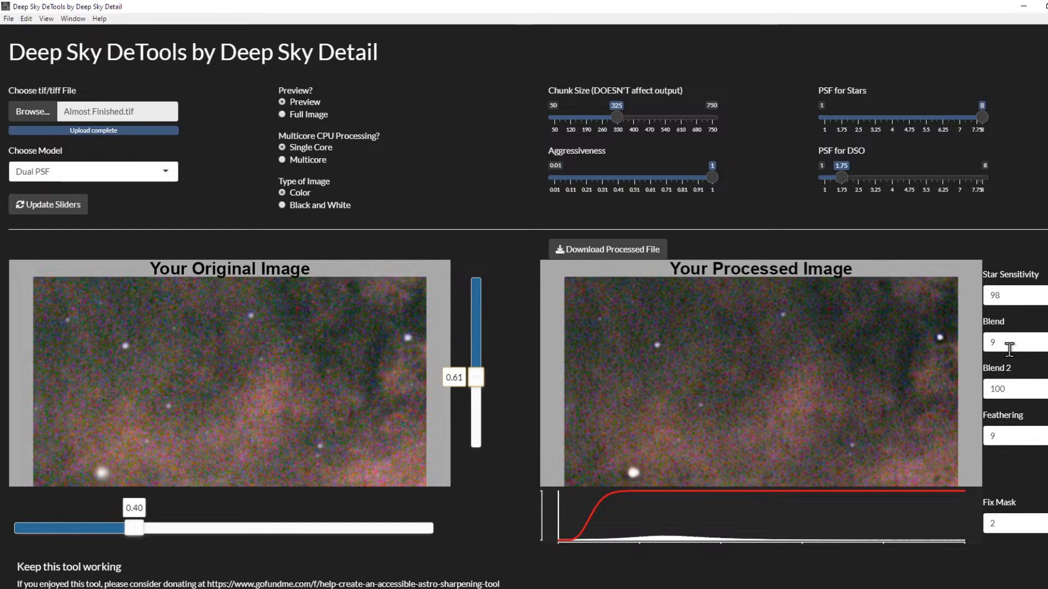
left_click_drag(981, 118, 821, 141)
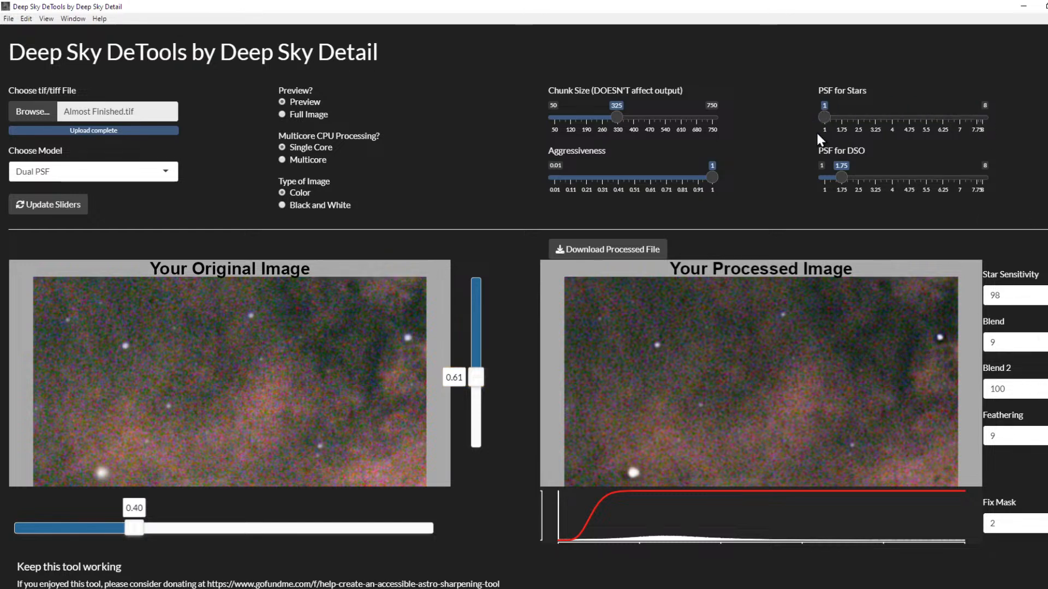
left_click_drag(843, 178, 1013, 194)
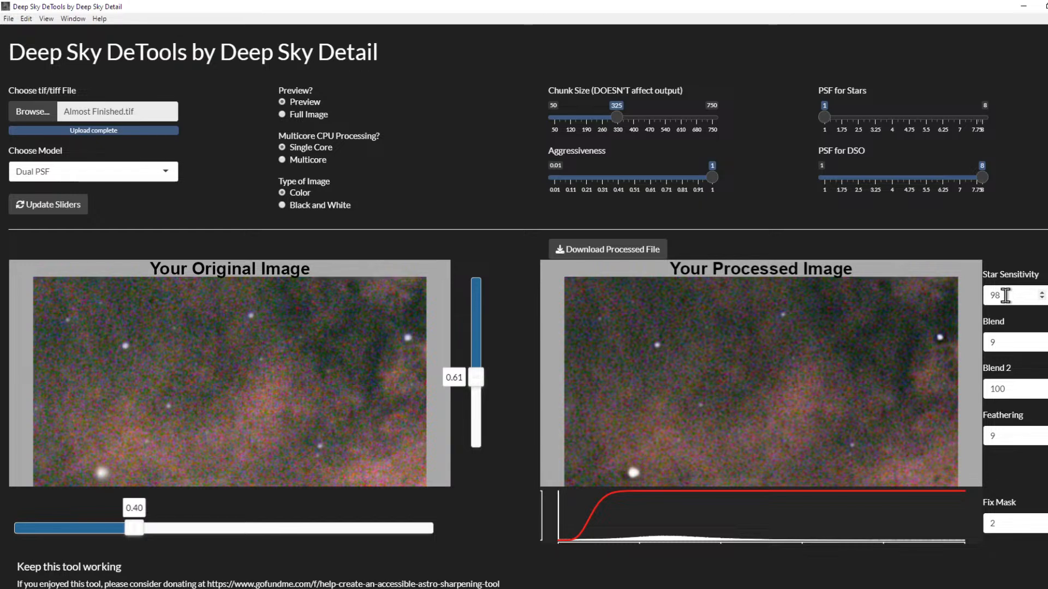
left_click(59, 207)
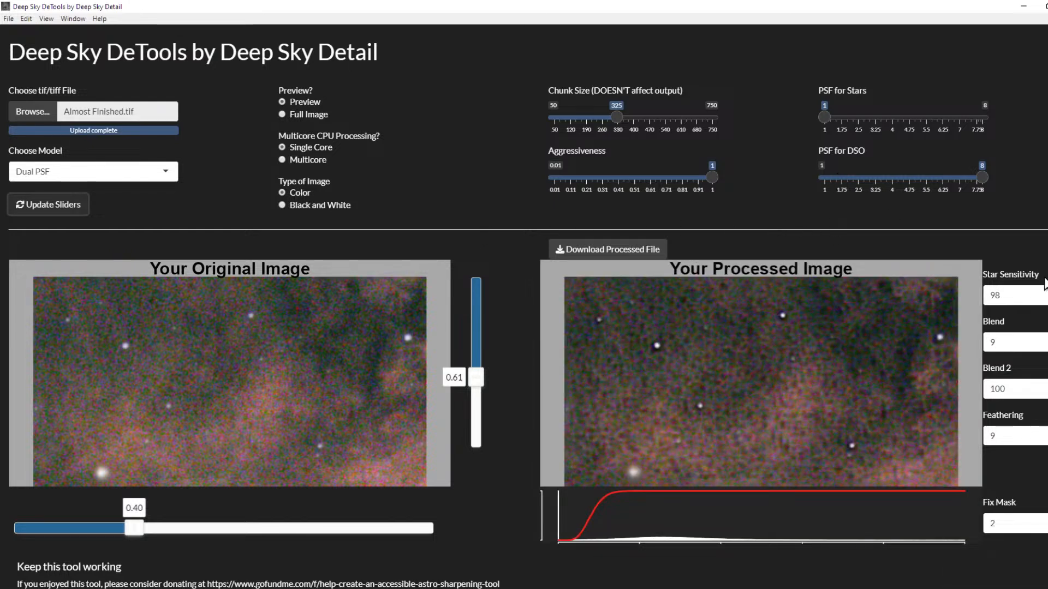
- Set Feathering to 5, update the processed preview, and move the vertical preview position to 0.75
mouse_move(1017, 343)
double_click(1020, 436)
type("5")
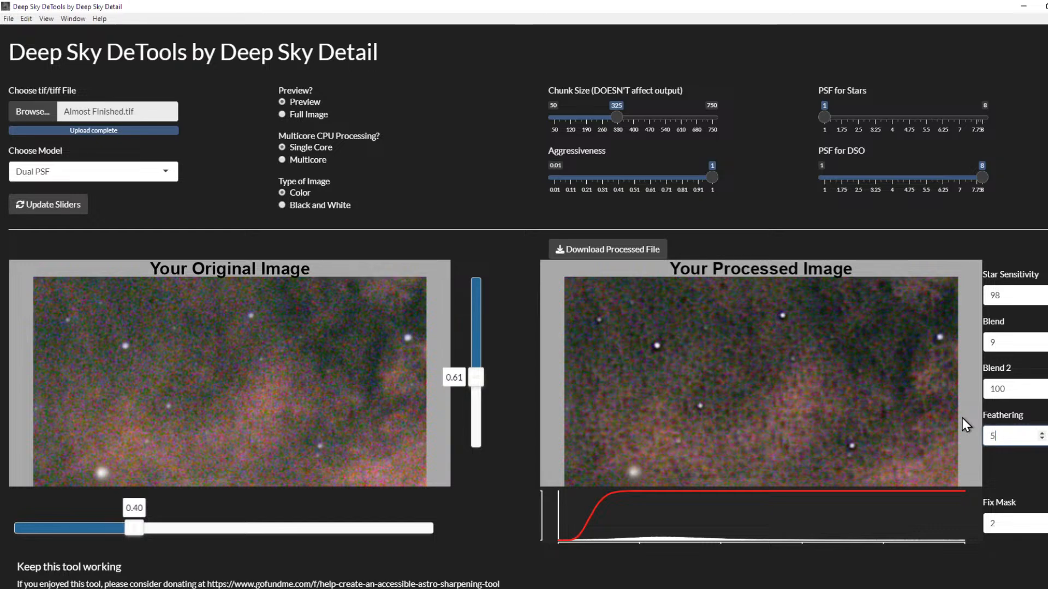
left_click(67, 206)
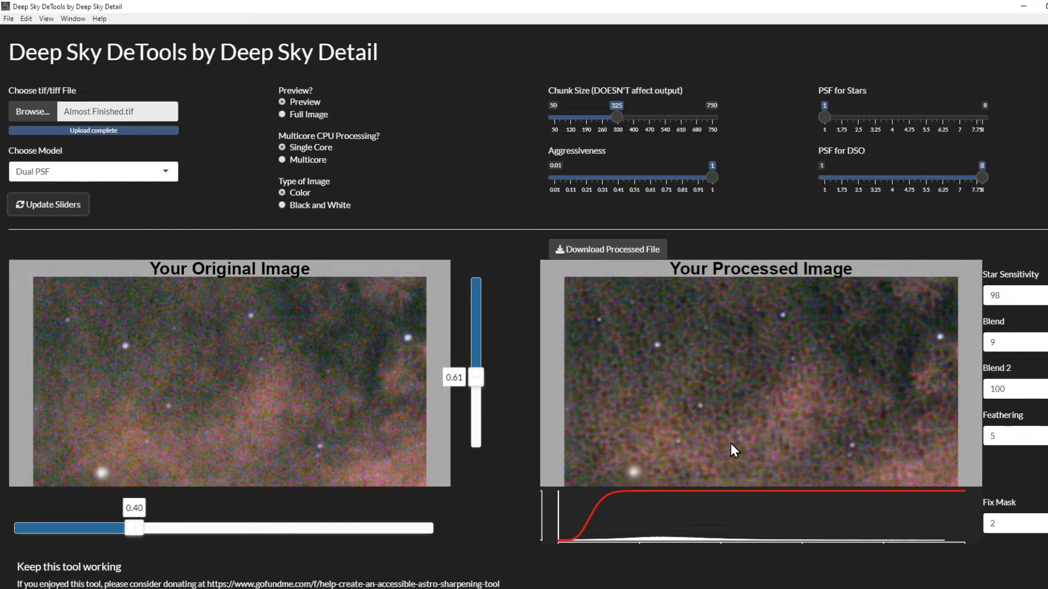
left_click_drag(475, 377, 475, 399)
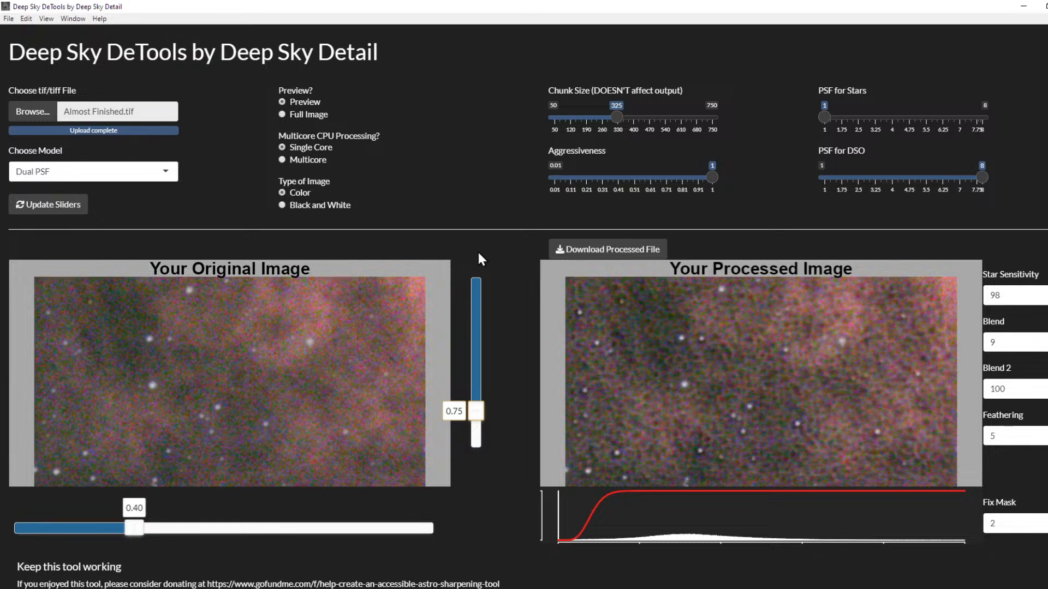
- Try Blend values of 5 and 9 on the star mask, updating the processed preview after each one
double_click(1004, 342)
left_click(21, 205)
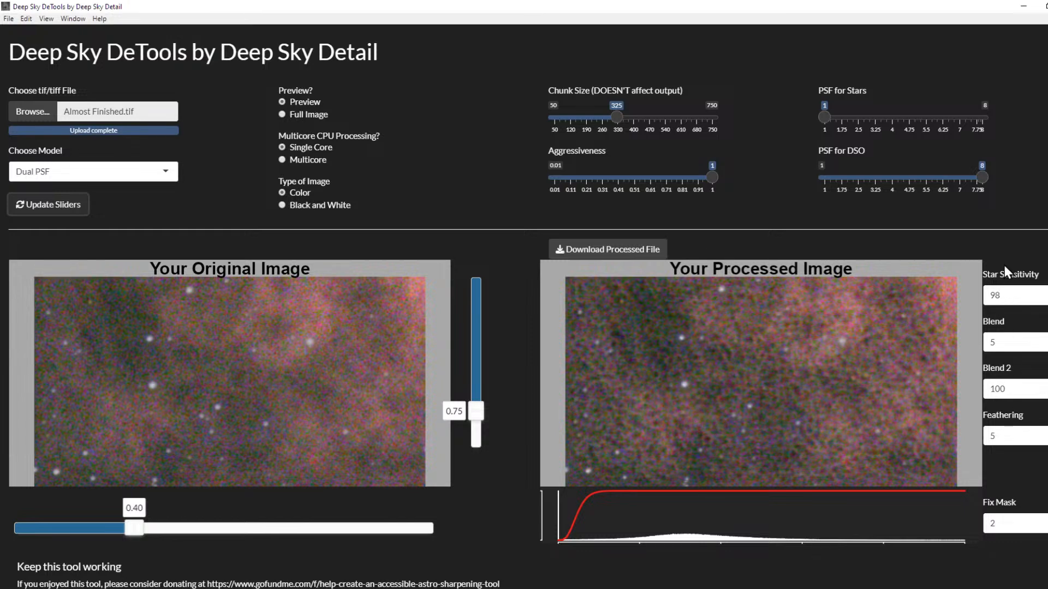
double_click(992, 343)
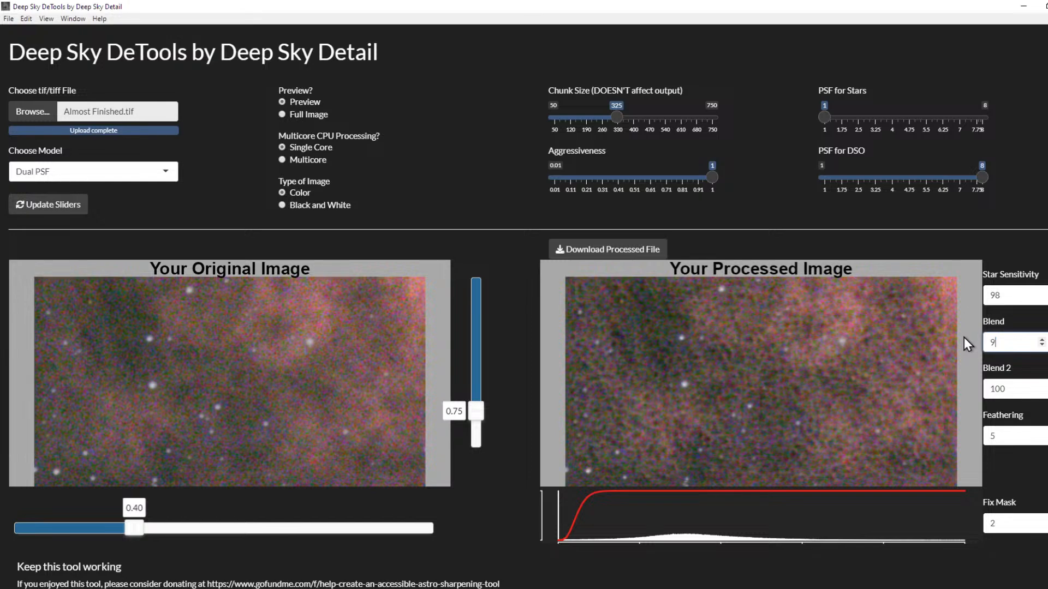
type("9")
left_click(75, 210)
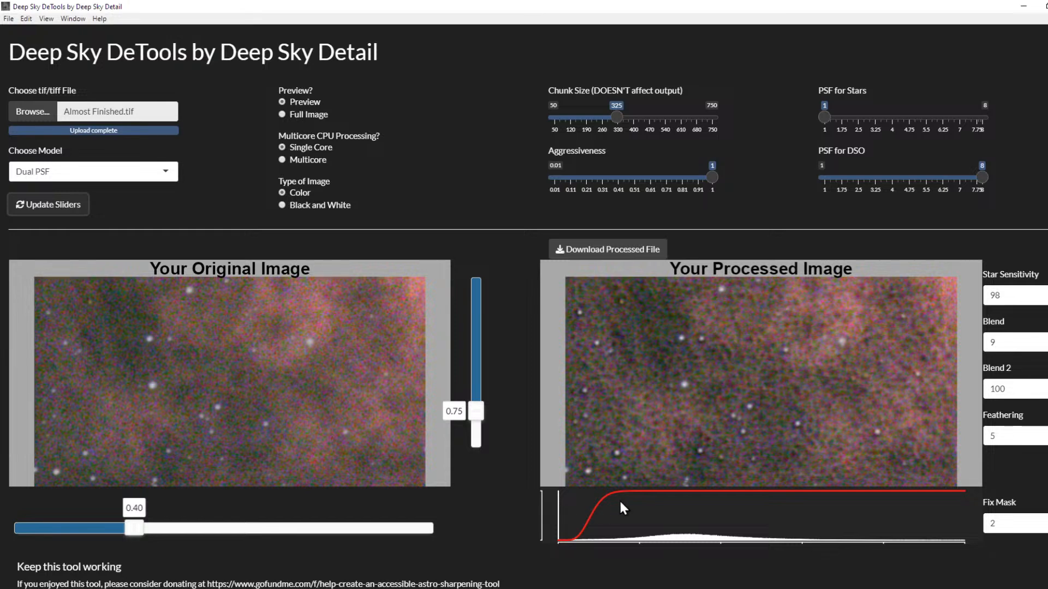
- Set Blend to 4 and update the processed preview
left_click(1006, 342)
left_click_drag(1005, 342, 964, 346)
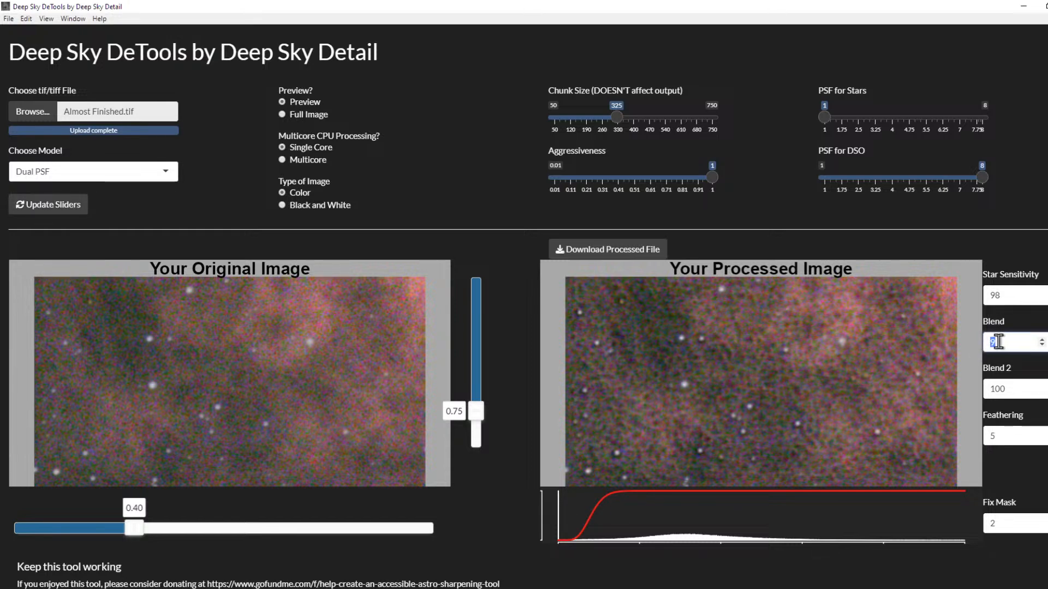
type("4")
left_click(33, 216)
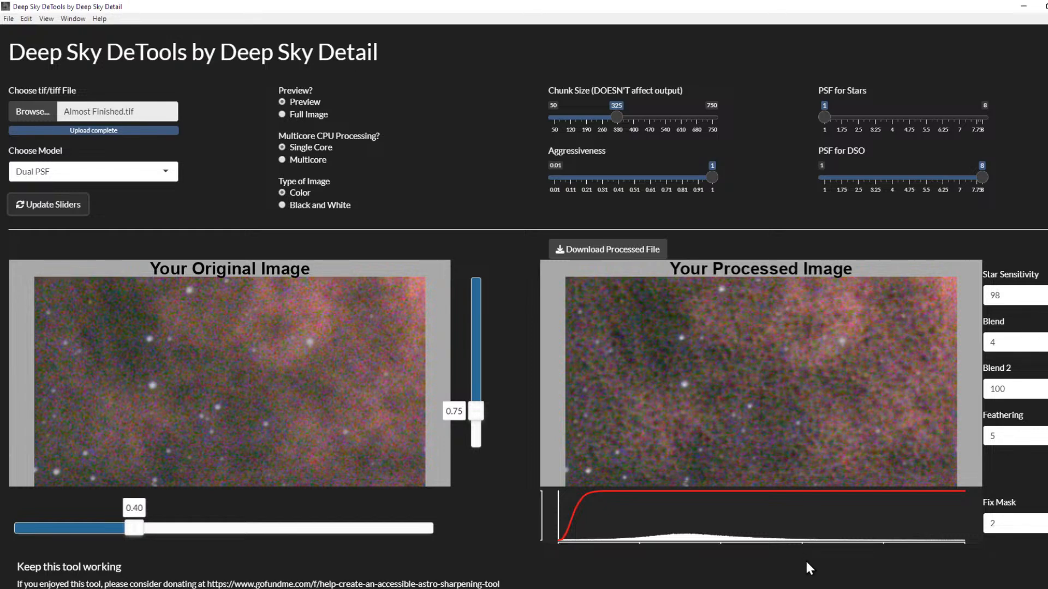
- Switch to GIMP and examine the area around the blue nebulae in the Almost Finished image at 100%
left_click(813, 588)
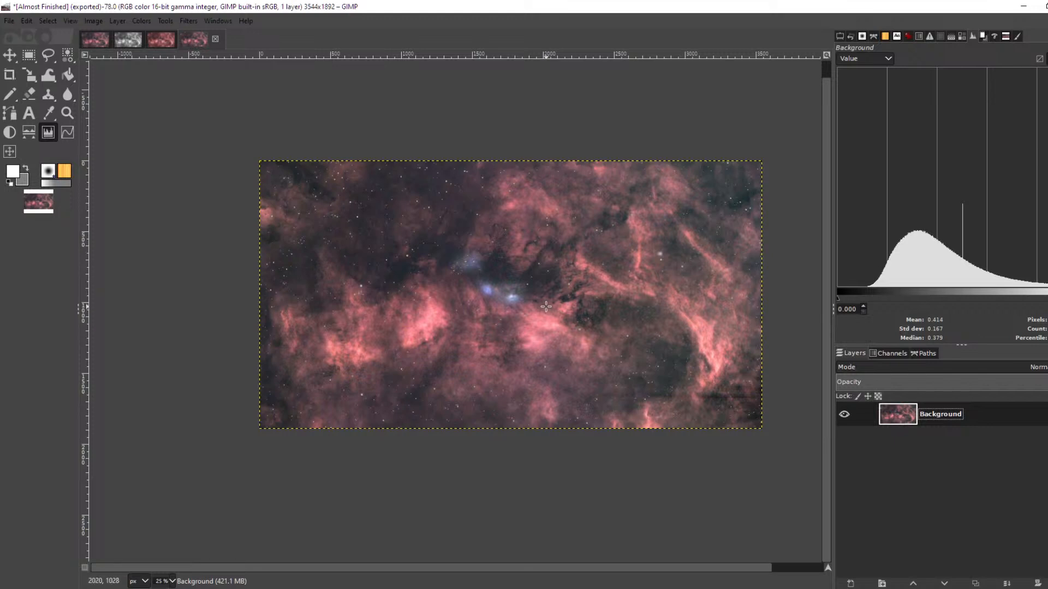
scroll(535, 307, "up", 2)
scroll(535, 308, "down", 1)
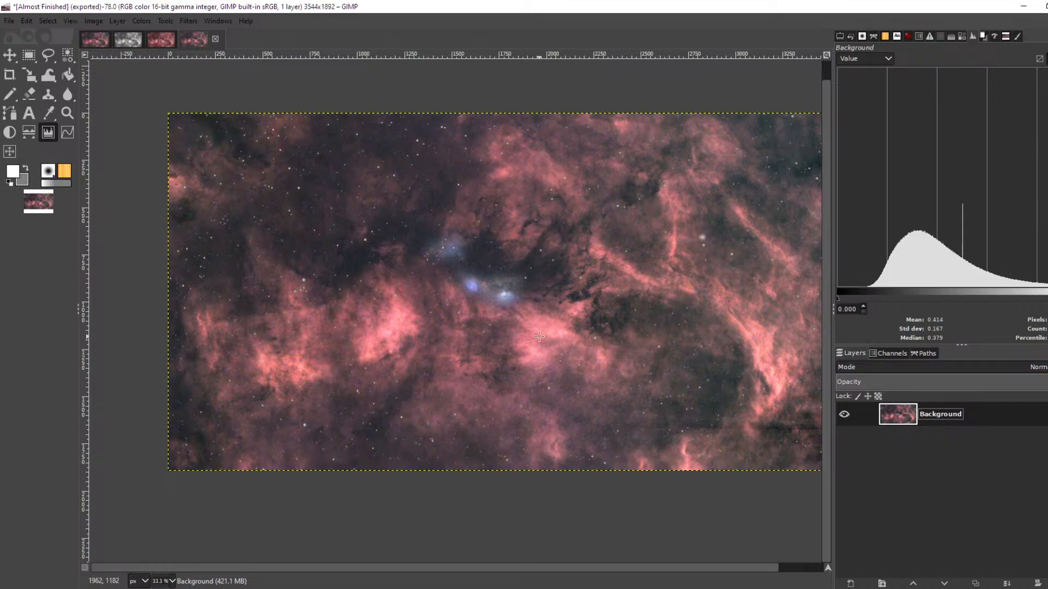
scroll(507, 293, "up", 3)
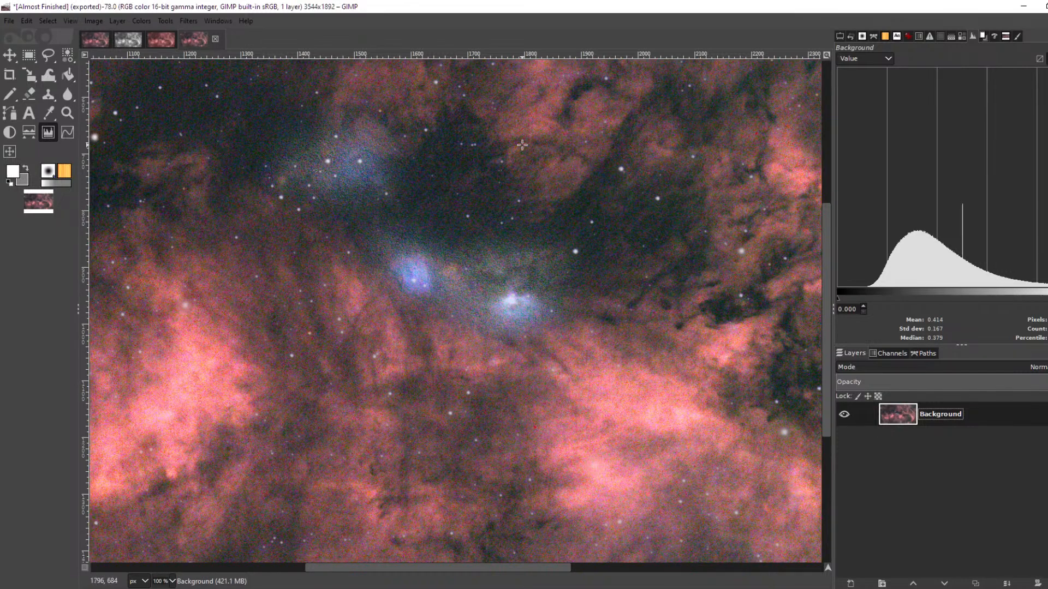
scroll(376, 280, "up", 3)
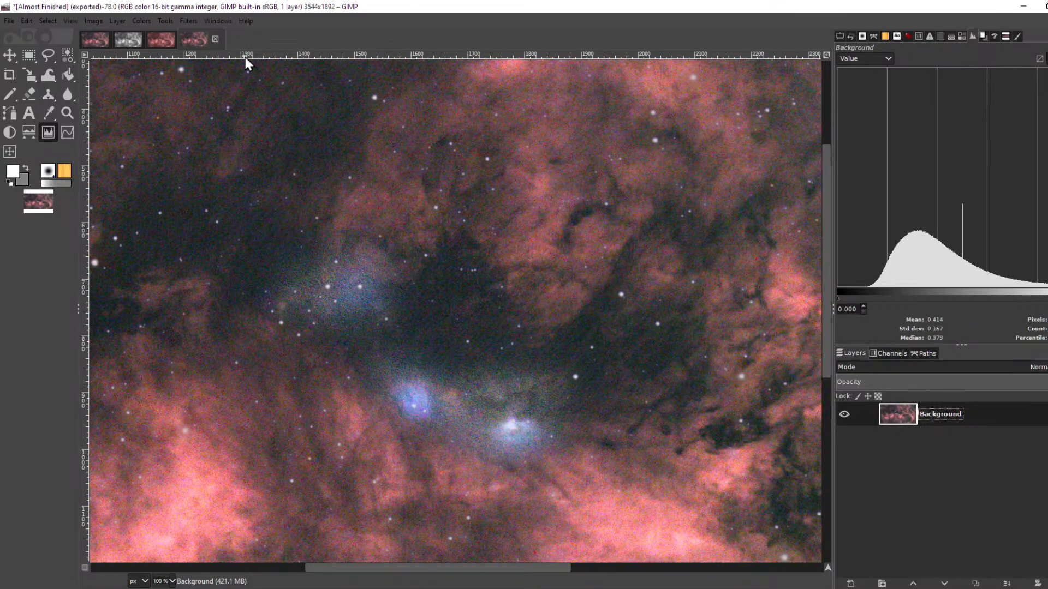
- Bring up the layered NGC 6914.xcf image among the open images
left_click(158, 40)
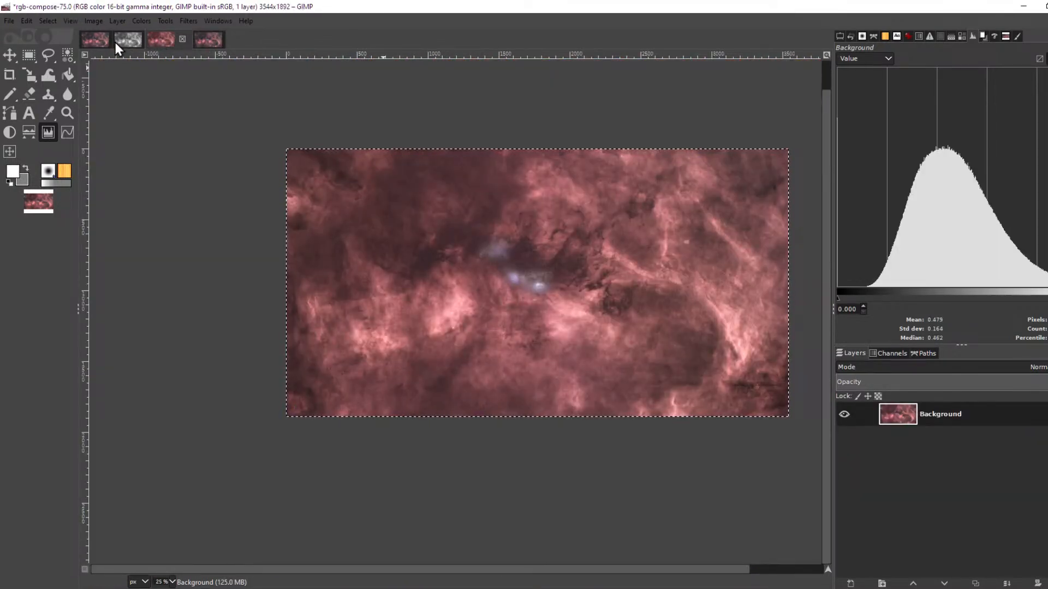
left_click(114, 41)
left_click(88, 41)
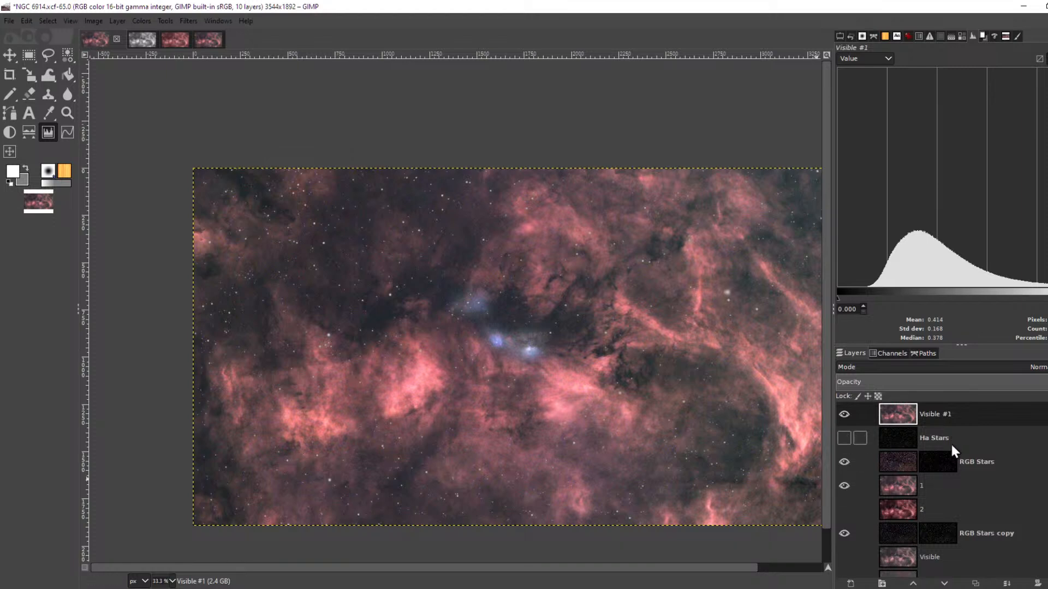
- Return to Deep Sky DeTools and move the preview area to 0.51 horizontally and 0.56 vertically
scroll(950, 439, "down", 3)
scroll(948, 508, "up", 3)
scroll(945, 432, "down", 3)
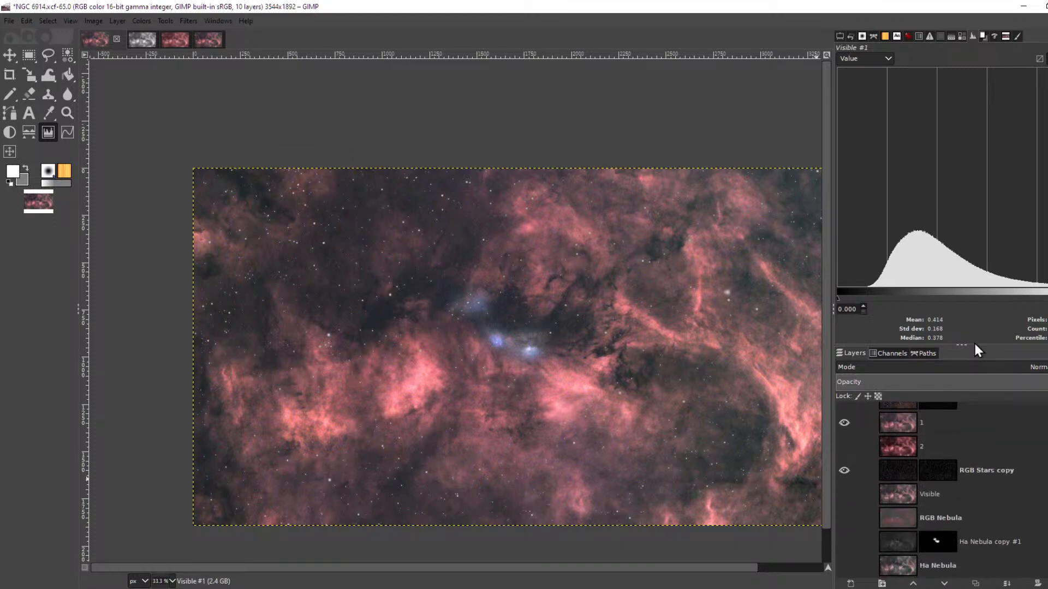
left_click(1016, 7)
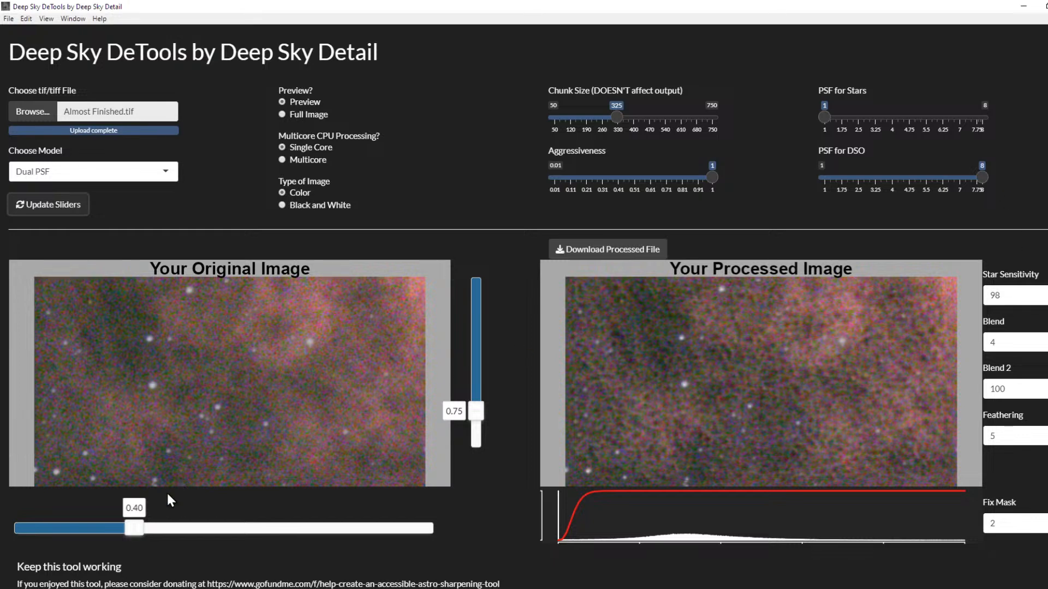
left_click_drag(140, 530, 200, 529)
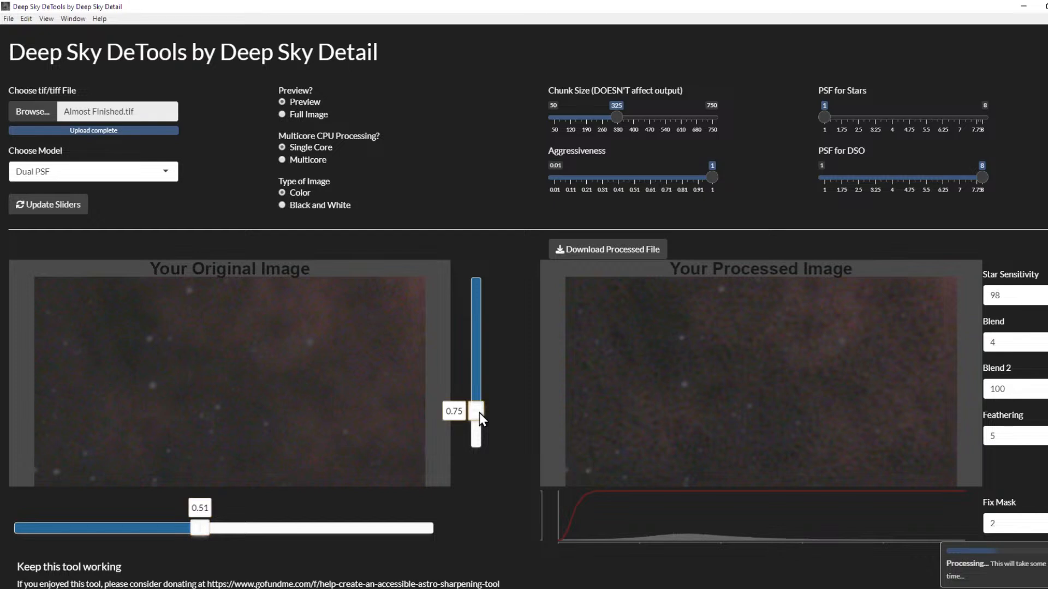
left_click_drag(478, 413, 476, 367)
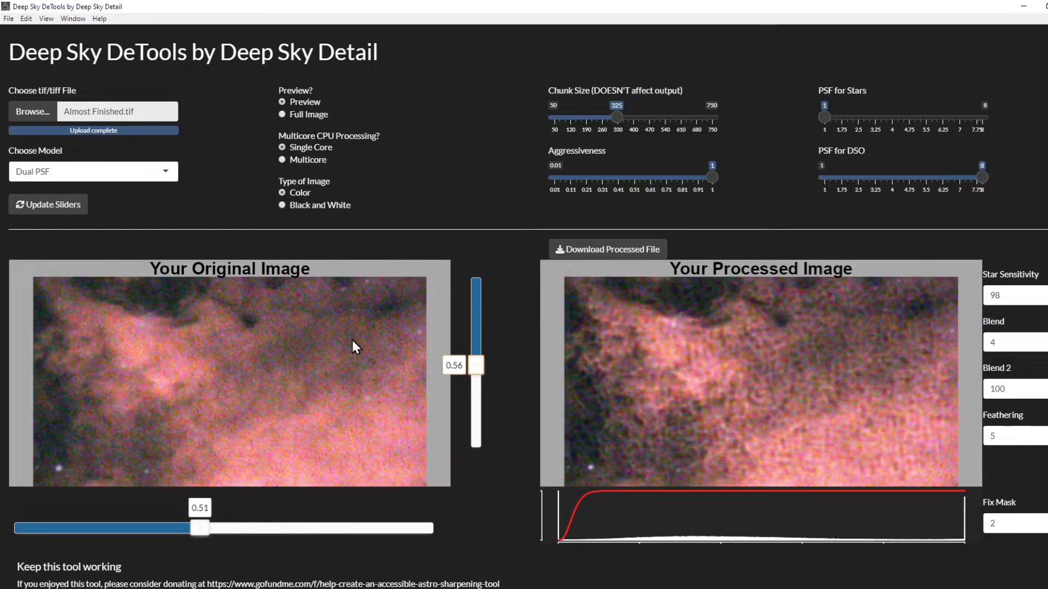
- Set PSF for DSO to 4, update the processed preview, and check the area at 0.67 vertically
left_click_drag(982, 177, 874, 184)
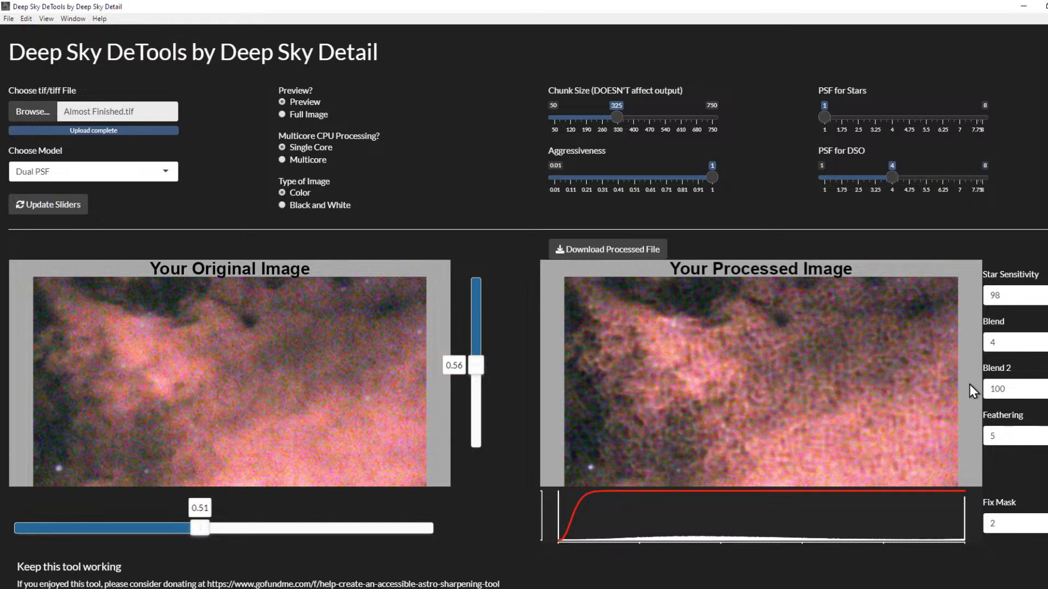
left_click(48, 205)
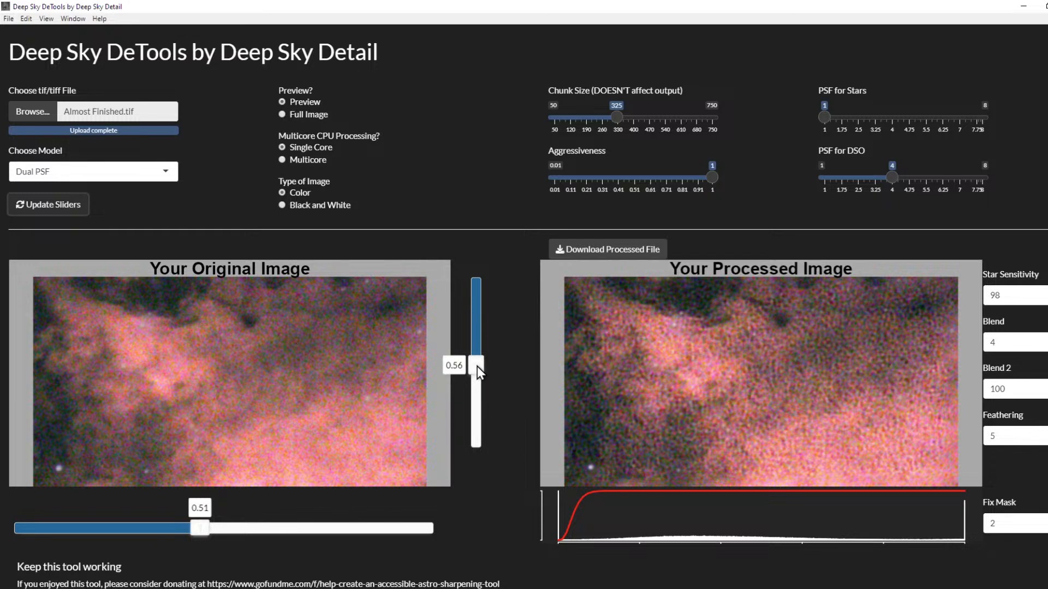
left_click_drag(476, 365, 476, 394)
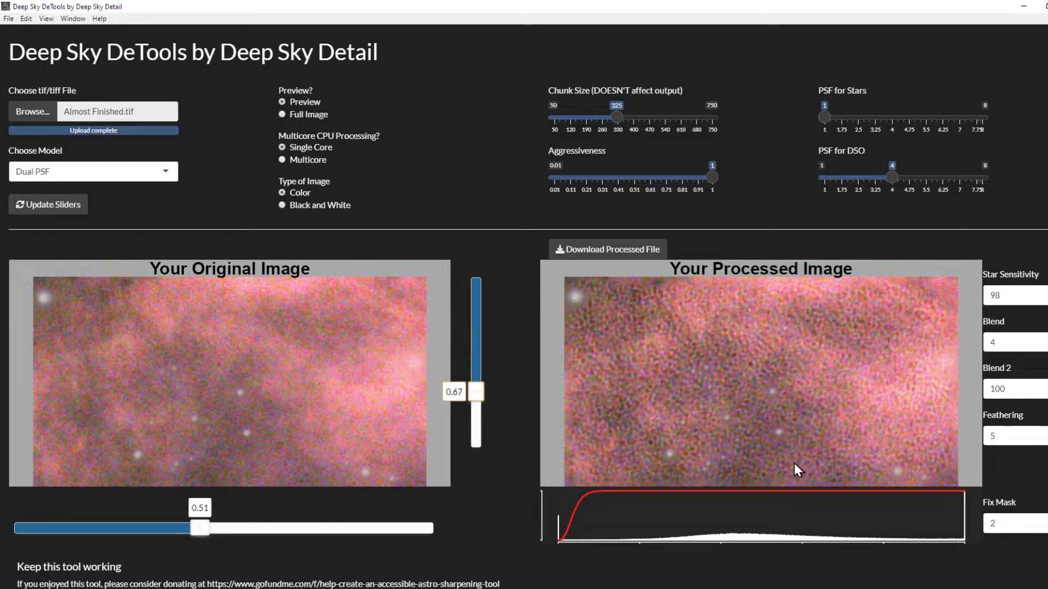
- Switch to GIMP, bring up the flattened Almost Finished image, and check its fine detail up close
left_click(817, 588)
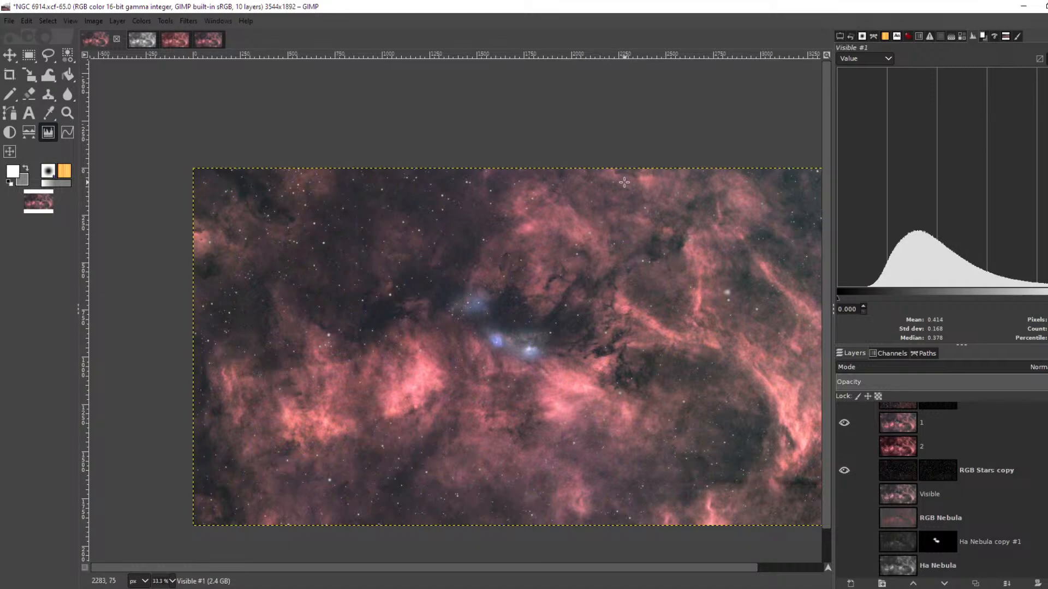
left_click(171, 42)
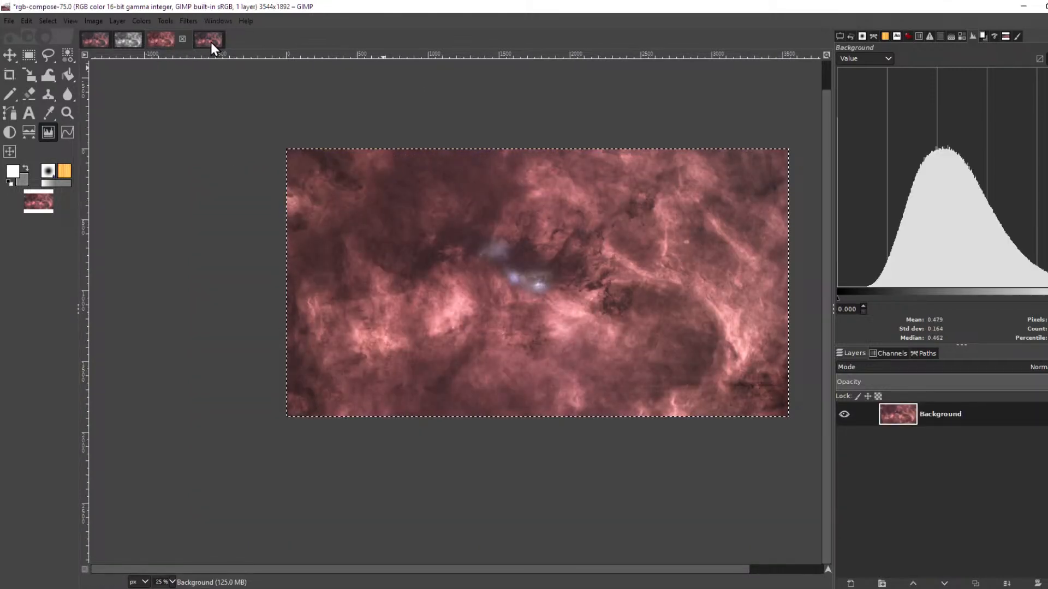
left_click(206, 40)
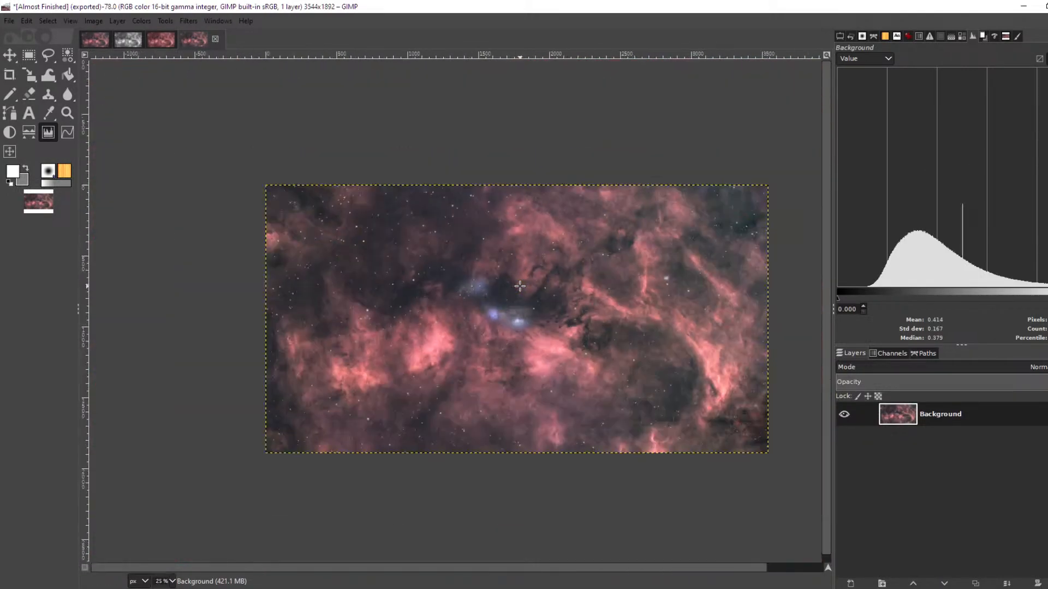
scroll(520, 286, "down", 1)
scroll(519, 286, "up", 2)
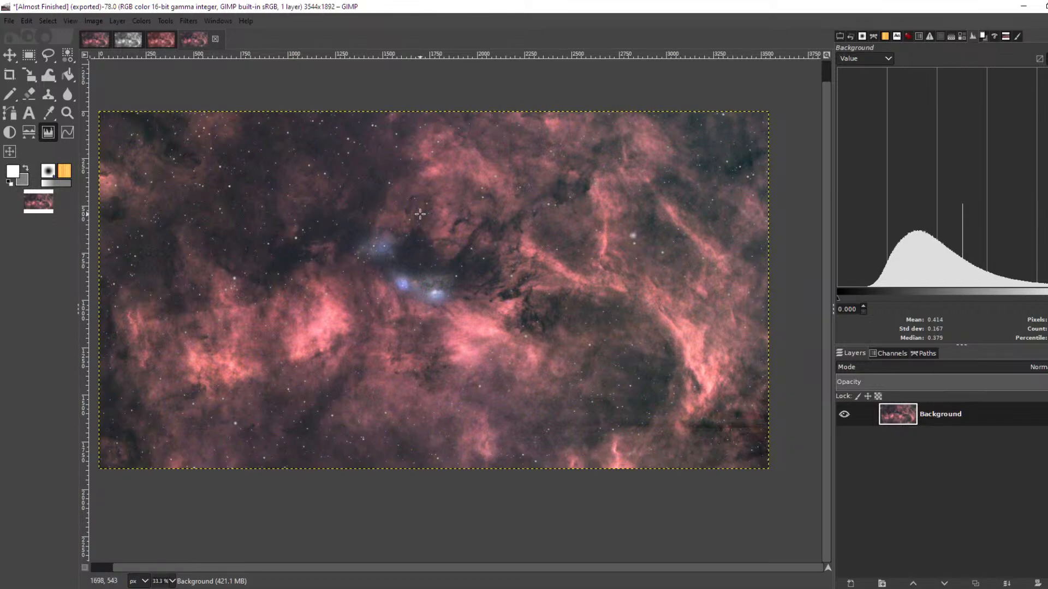
scroll(510, 273, "up", 3)
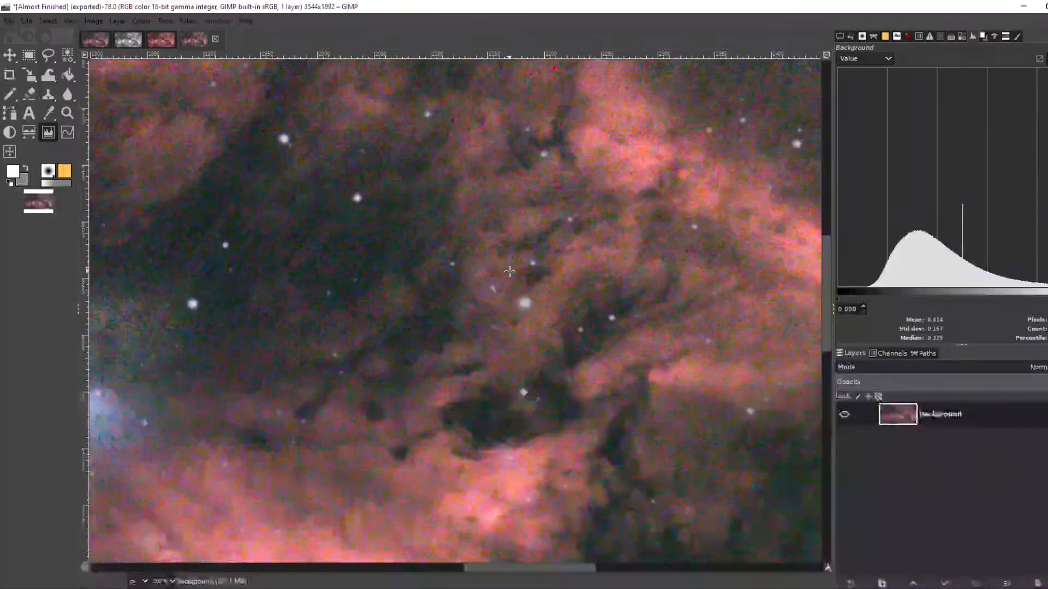
scroll(511, 273, "down", 3)
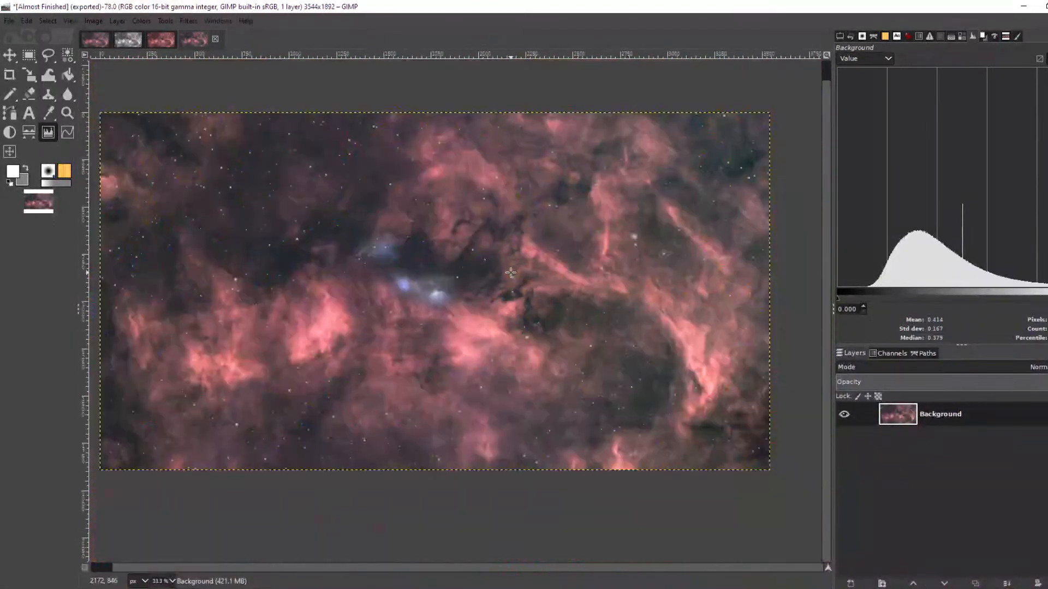
- Decompose the Almost Finished image into layers using the LAB color model
left_click(142, 21)
mouse_move(197, 253)
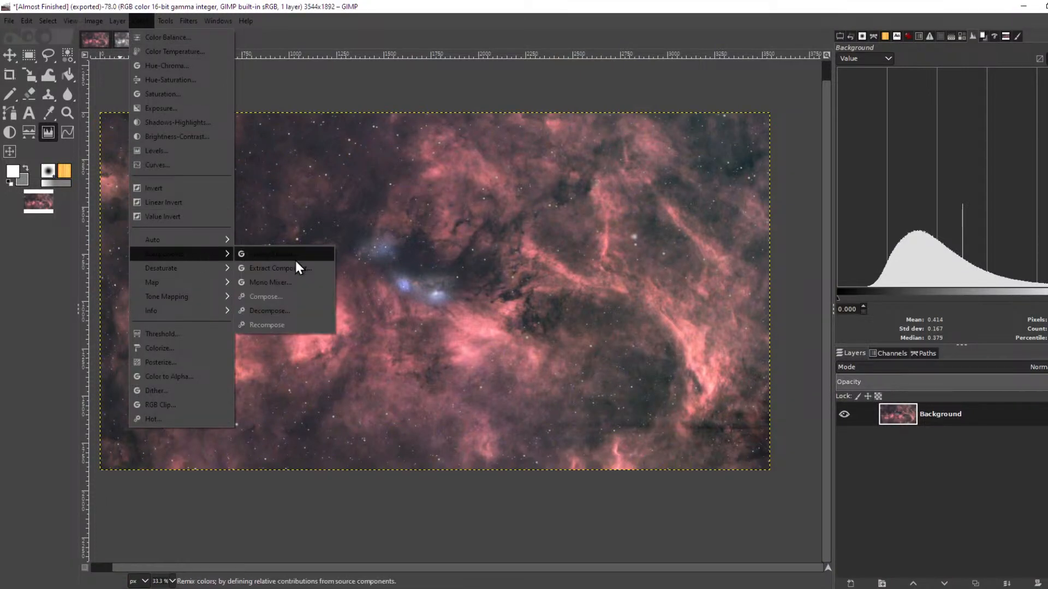
left_click(302, 311)
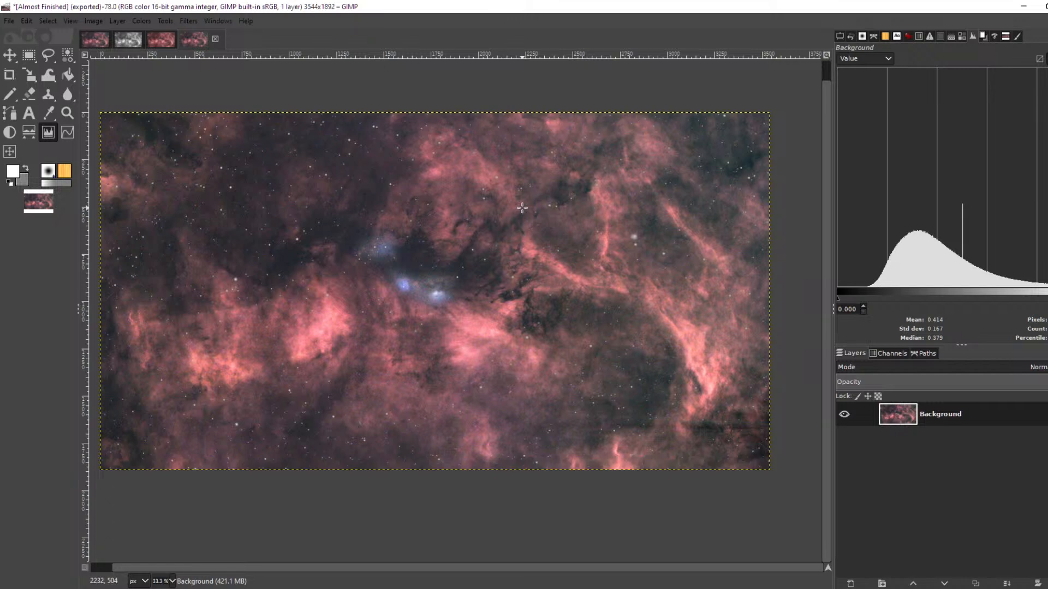
left_click(562, 297)
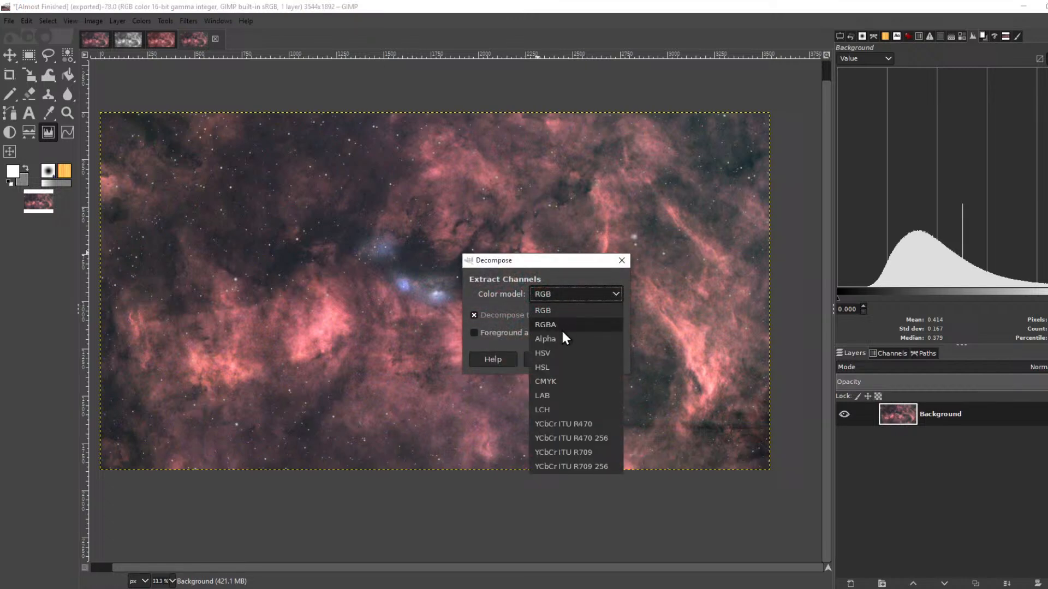
left_click(565, 384)
left_click(555, 360)
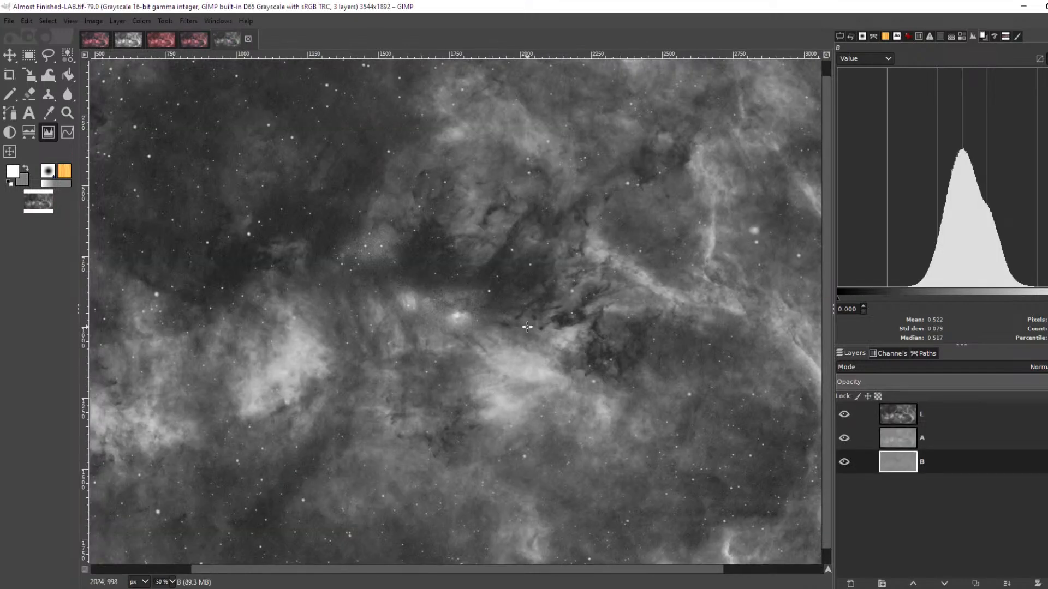
- Select the L layer and examine its luminance detail around the nebula up close
left_click(902, 414)
scroll(557, 346, "up", 5)
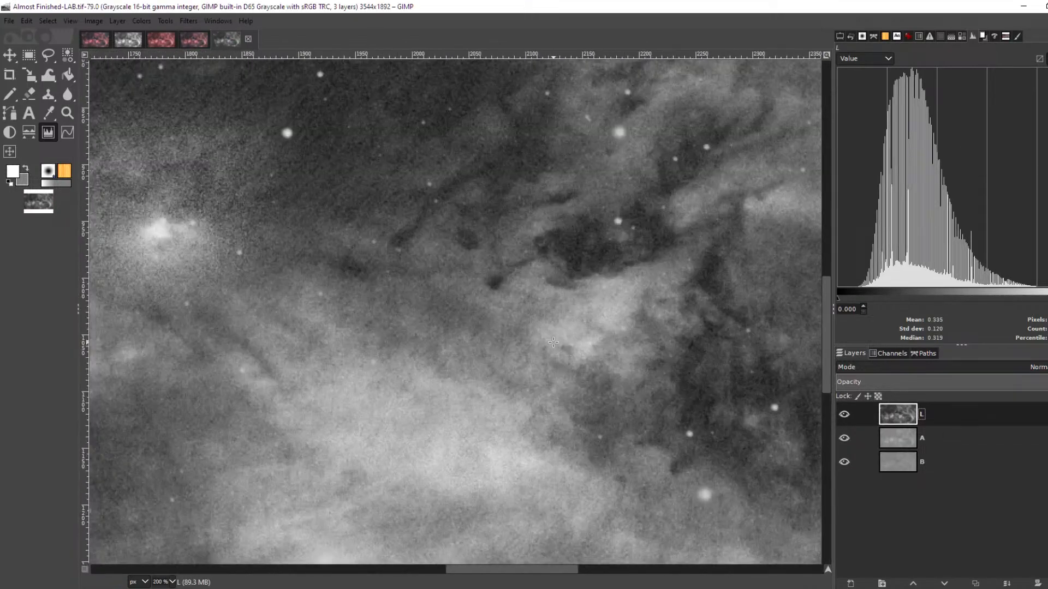
scroll(552, 344, "down", 7)
scroll(469, 333, "up", 1)
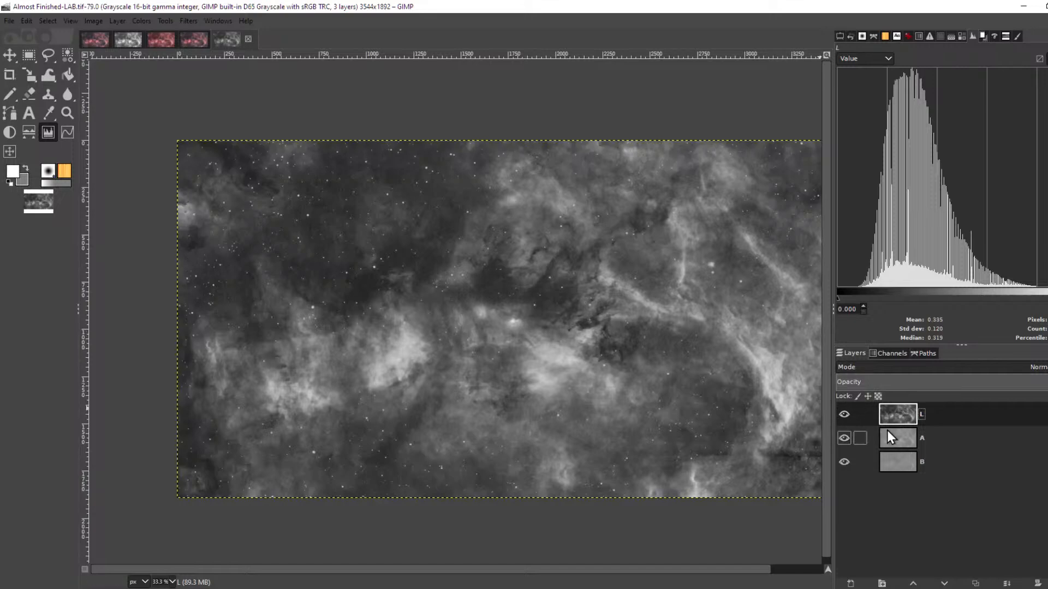
- Hide the L layer and examine the noise in the A color layer at 300%
left_click(843, 414)
key("plus")
key("plus")
key("plus")
key("plus")
key("plus")
key("plus")
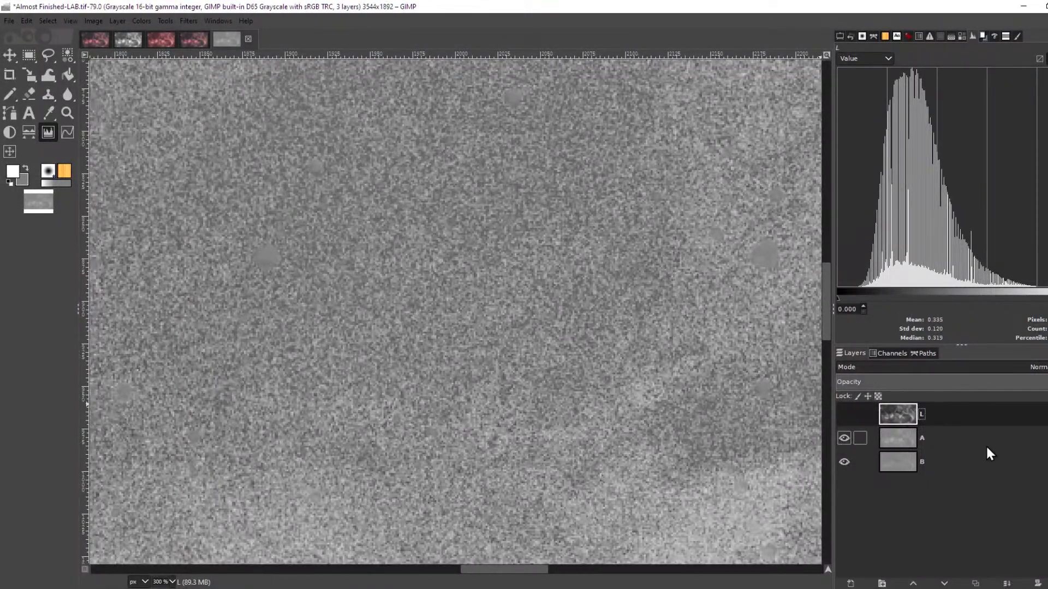
left_click(844, 437)
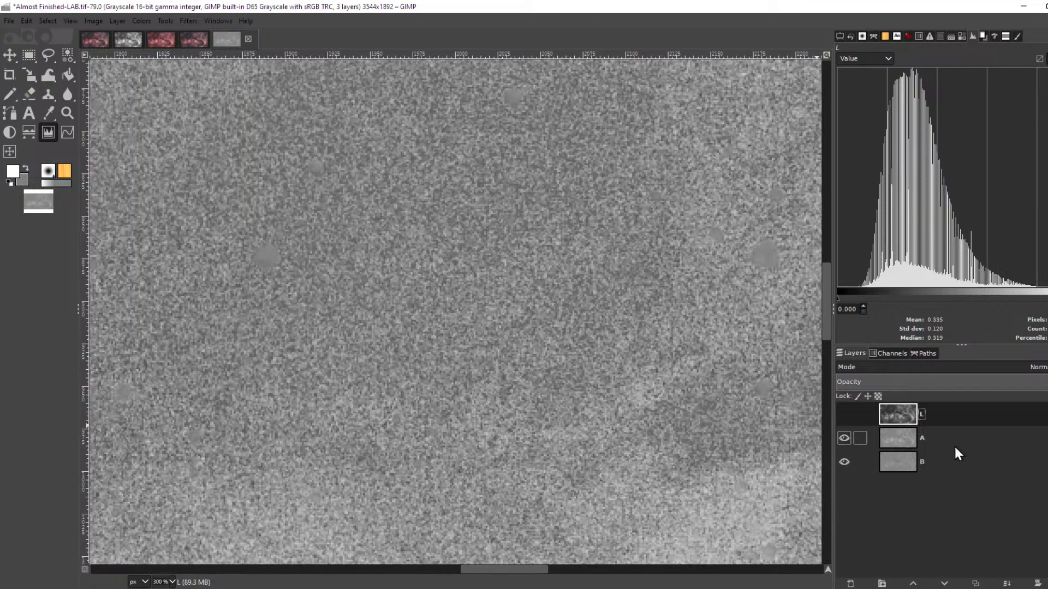
- Select the A layer and set up a Gaussian Blur on it with Size X and Size Y at 4.50
left_click(935, 437)
left_click(844, 438)
scroll(543, 289, "down", 5)
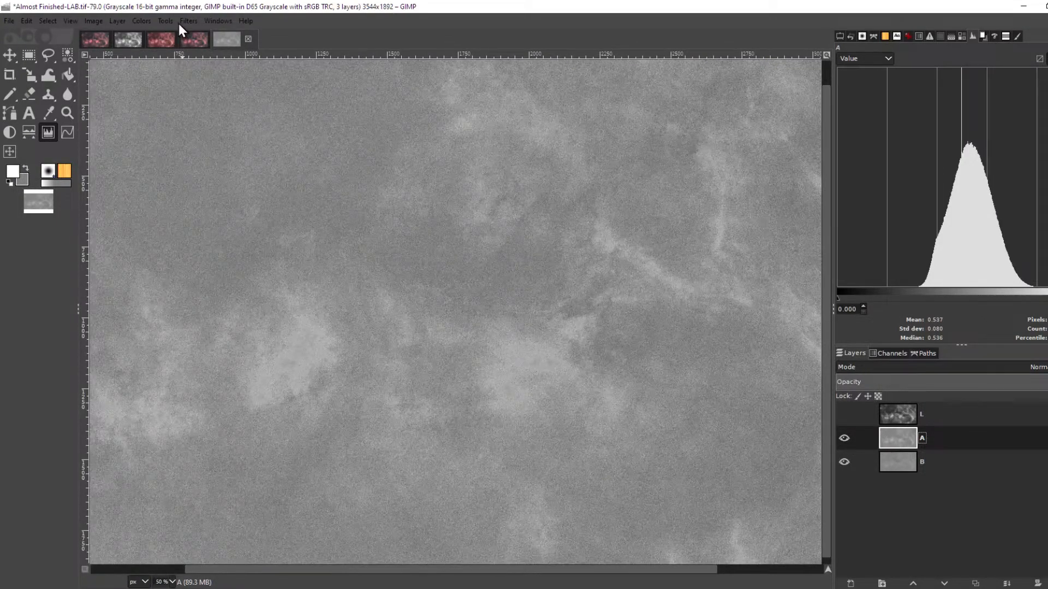
left_click(188, 21)
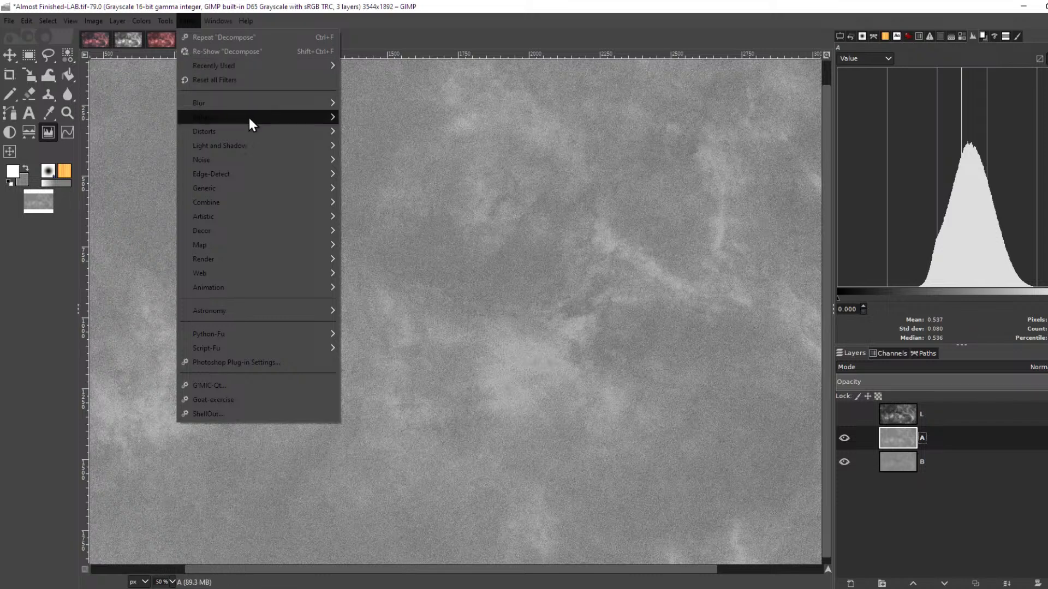
mouse_move(283, 103)
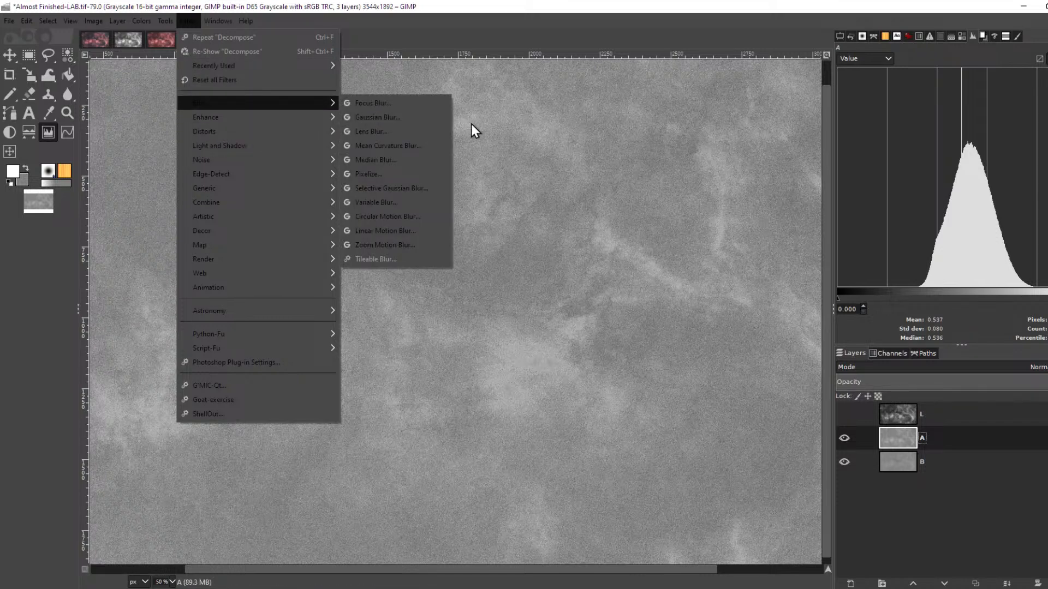
left_click(418, 117)
key("1")
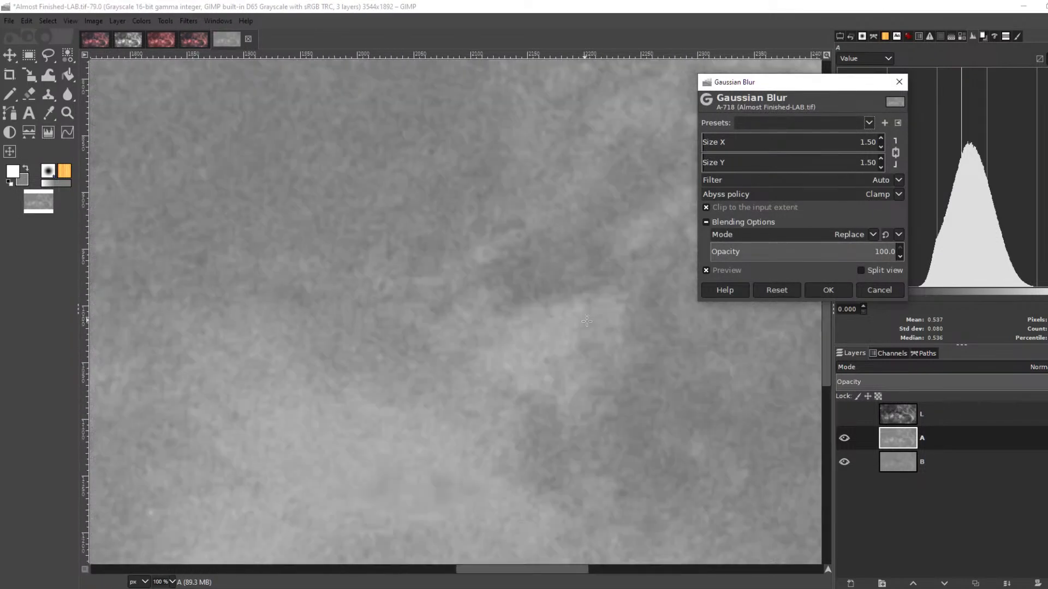
scroll(431, 247, "up", 3)
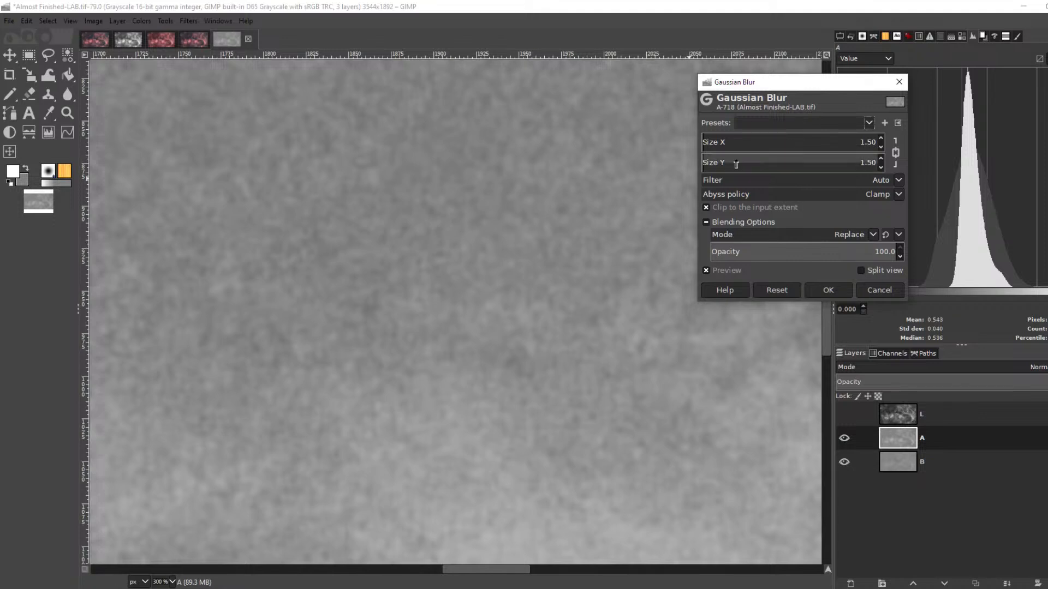
left_click(881, 138)
left_click(881, 138)
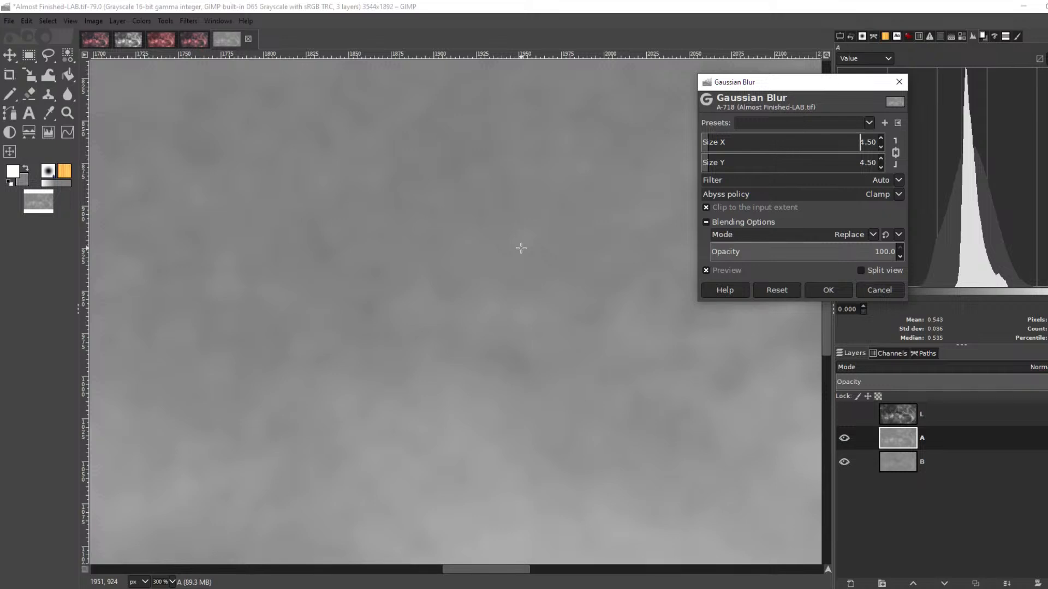
- Check the blur preview across the A layer at different magnifications and apply the Gaussian Blur
scroll(522, 248, "down", 7)
scroll(546, 254, "up", 2)
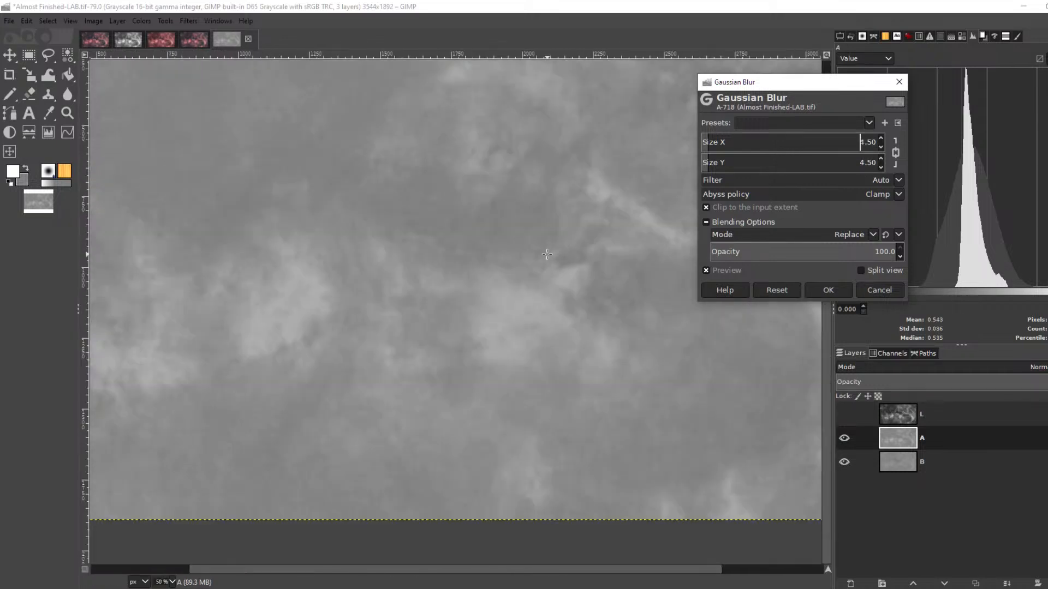
scroll(547, 254, "down", 1)
scroll(636, 322, "up", 4)
scroll(633, 316, "down", 4)
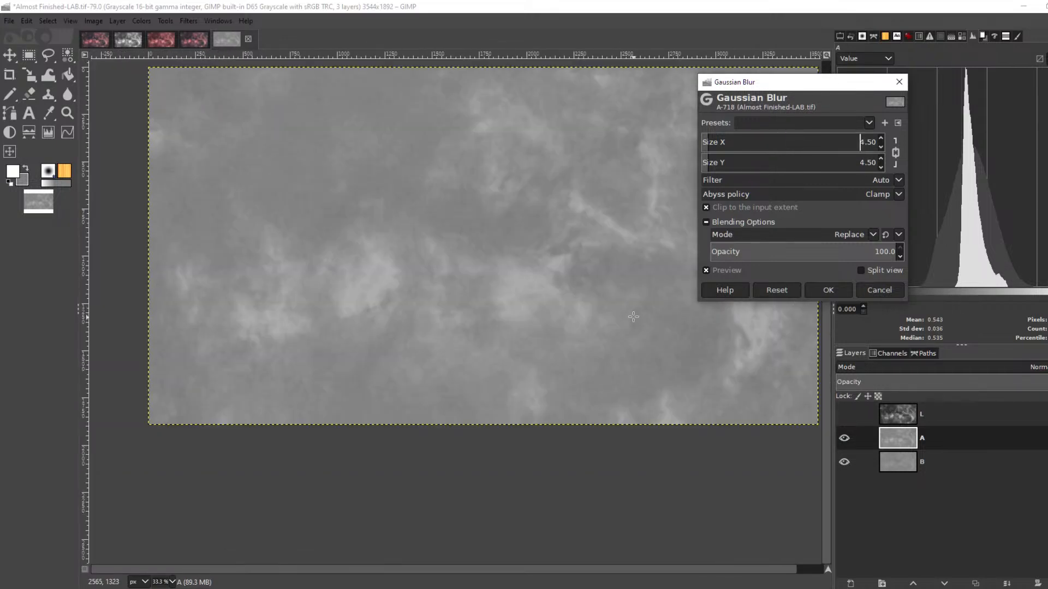
scroll(573, 306, "up", 2)
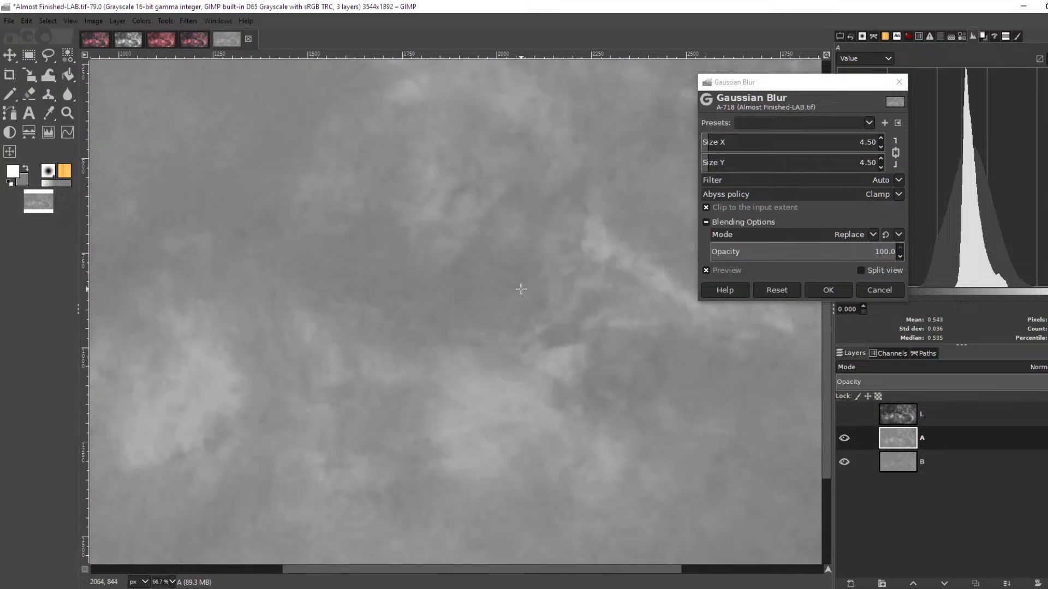
scroll(521, 289, "down", 1)
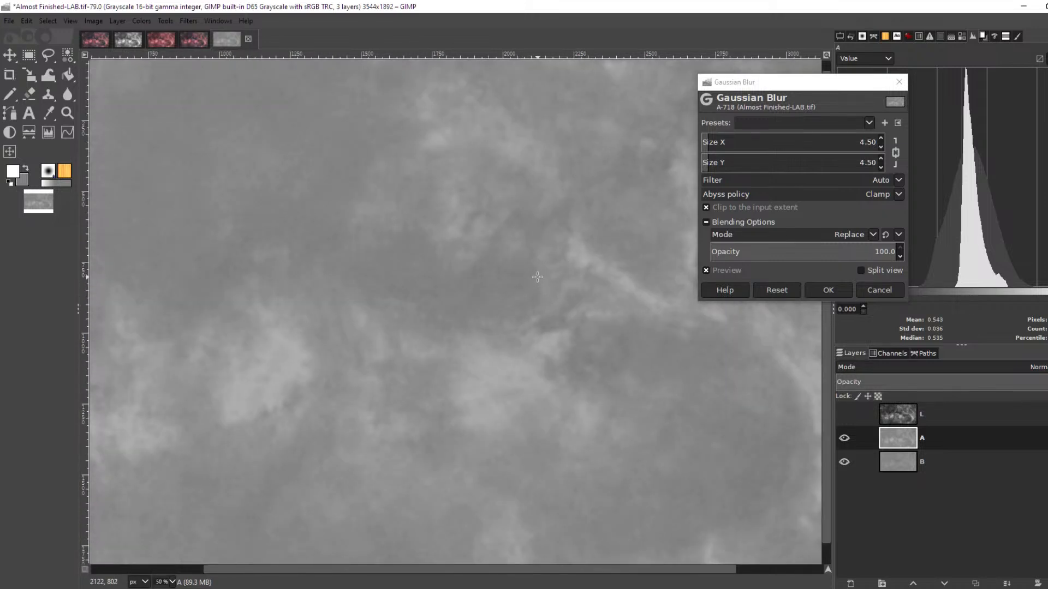
left_click(820, 287)
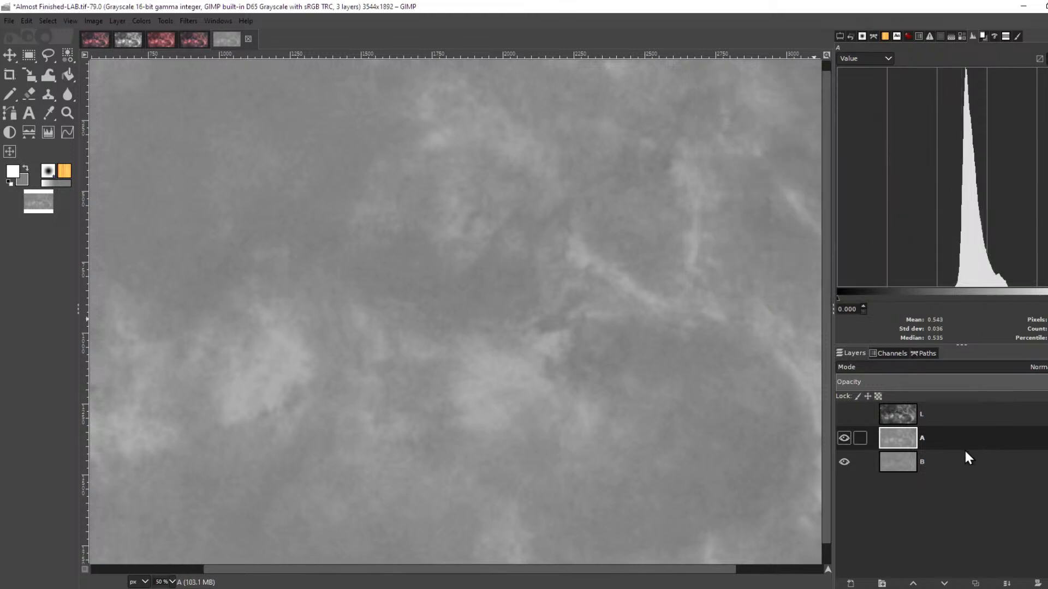
- Repeat the same Gaussian Blur on the B layer, with the A layer hidden, and show all three layers again
left_click(846, 439)
left_click(949, 459)
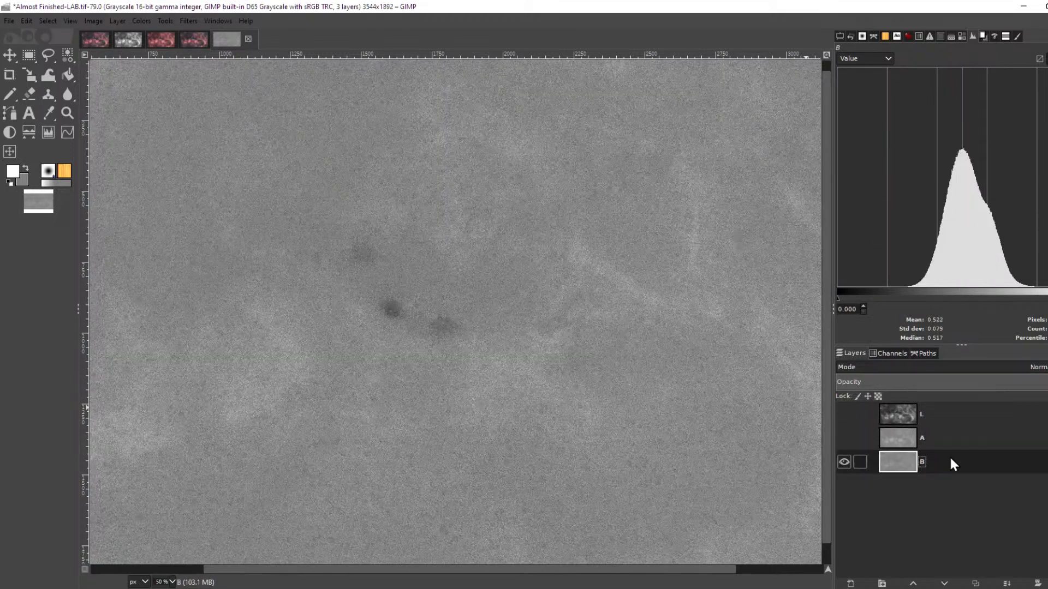
key("ctrl+f")
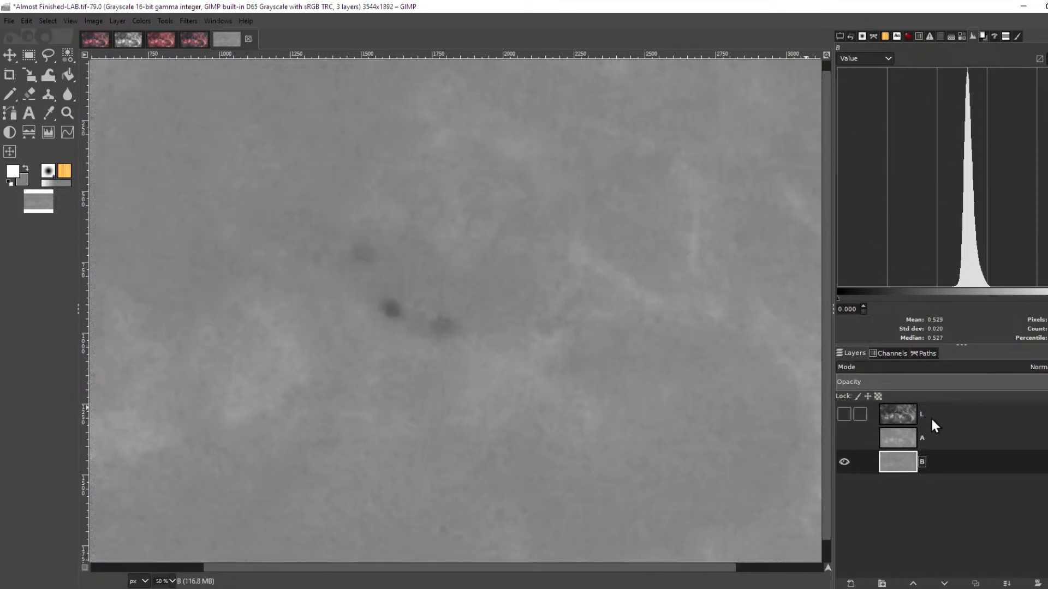
left_click(844, 438)
left_click(844, 414)
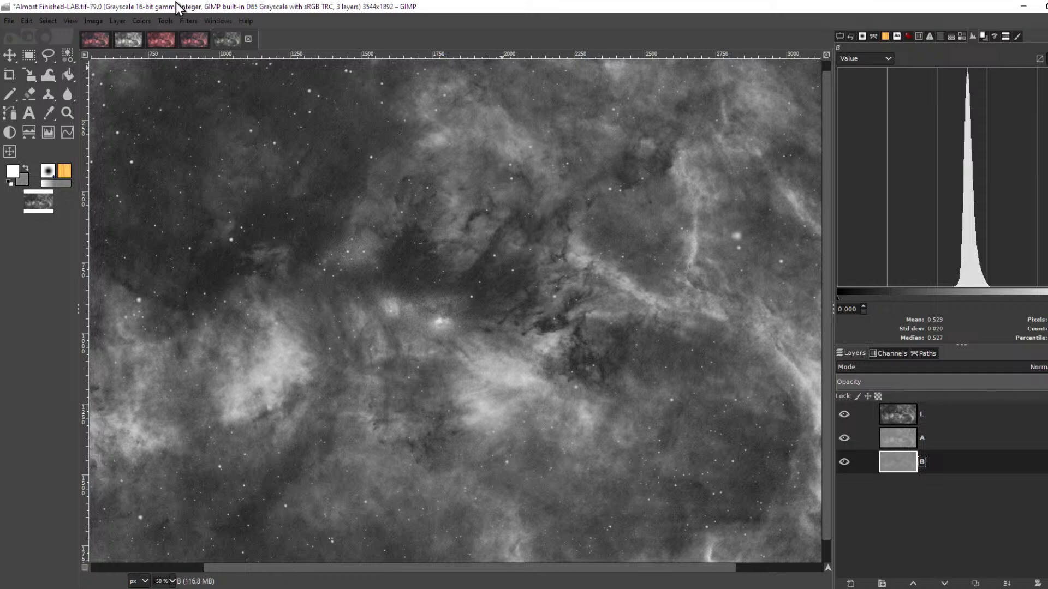
- Recompose the blurred L, A and B layers into the color image and show that image
left_click(142, 20)
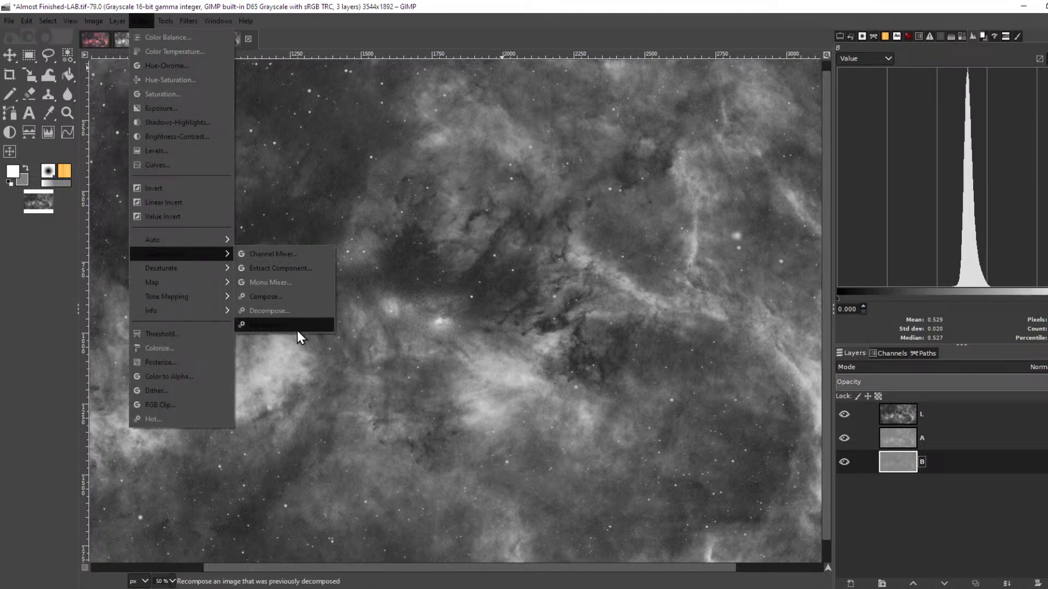
left_click(297, 330)
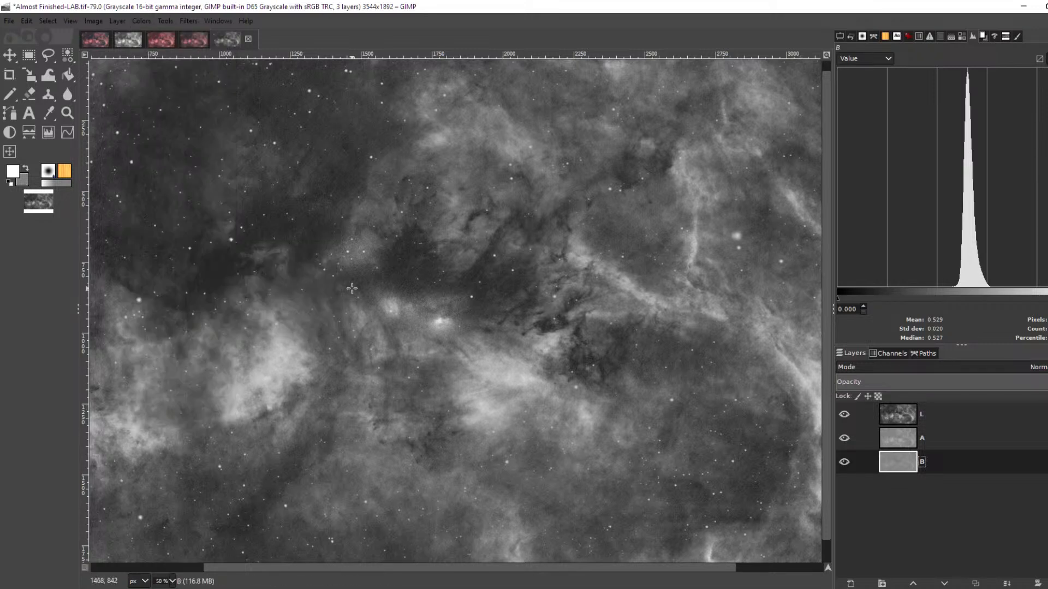
left_click(186, 40)
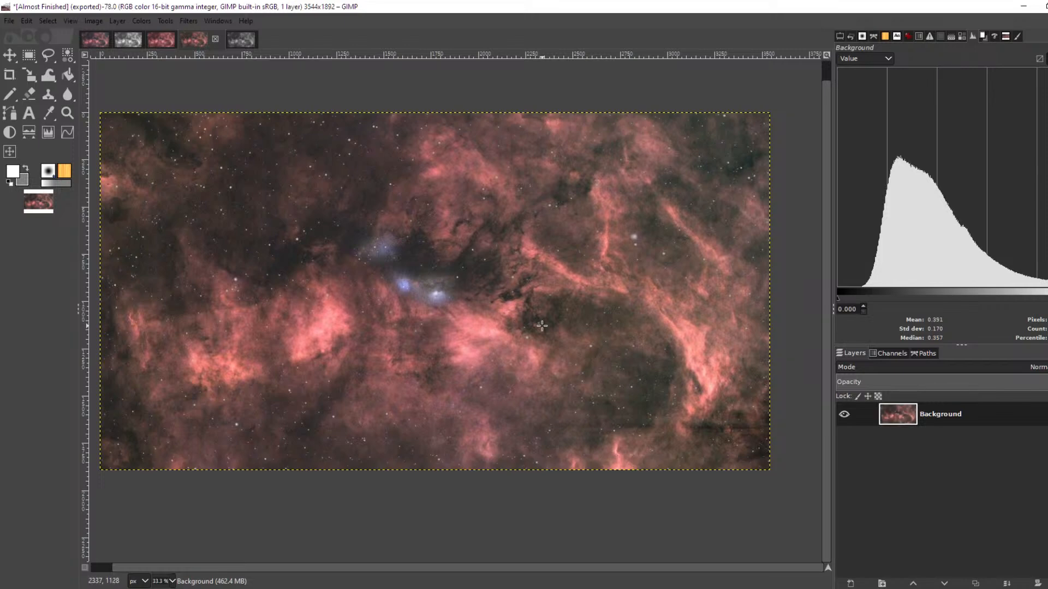
- Compare the color image before and after the recompose through its undo history, checking the color noise near the blue nebula at 300%
left_click(850, 38)
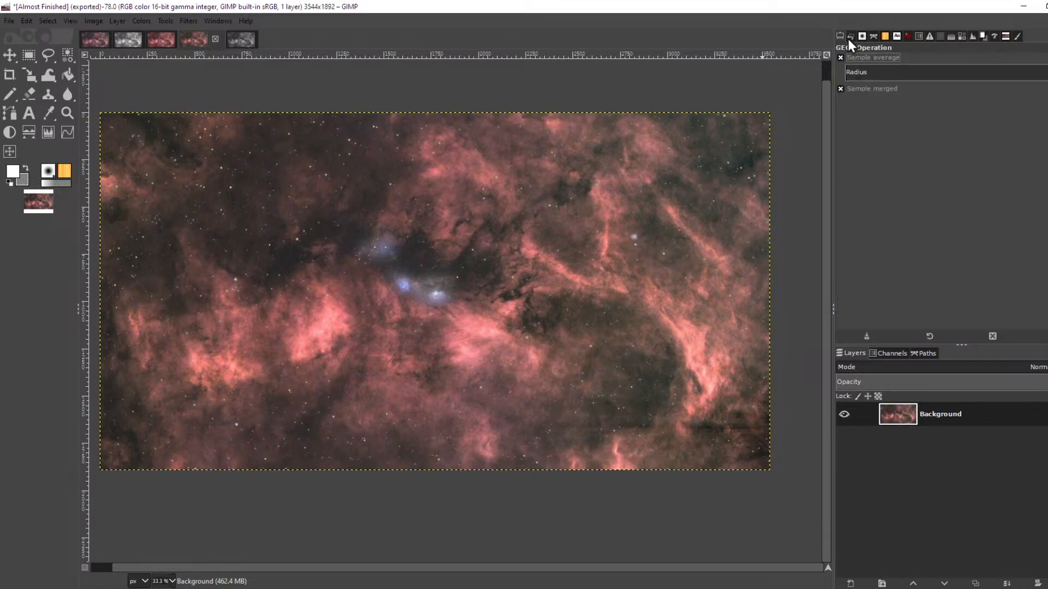
scroll(360, 278, "up", 5)
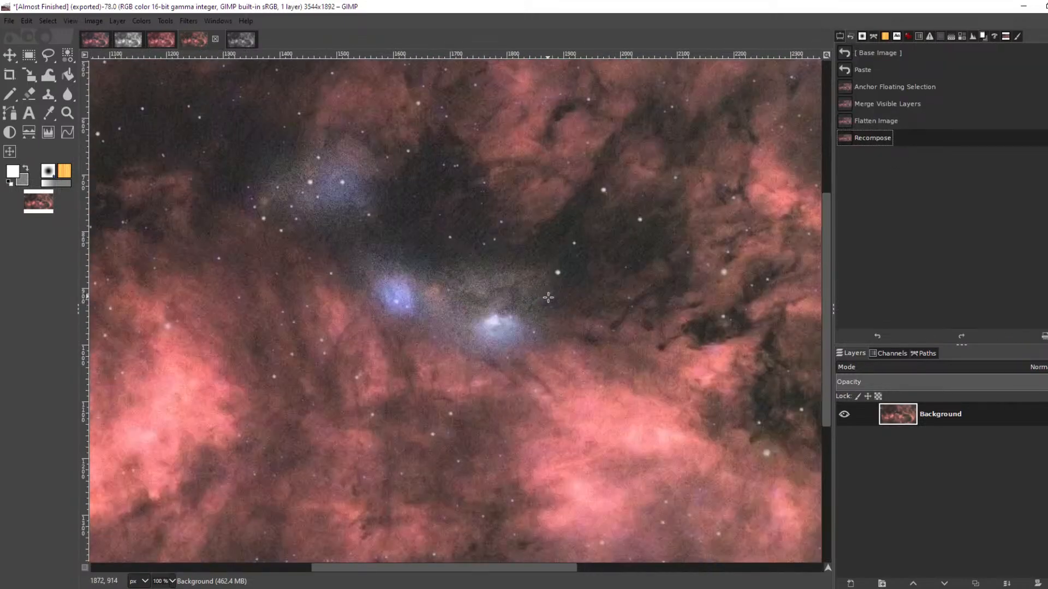
scroll(554, 321, "down", 5)
scroll(567, 225, "up", 2)
scroll(551, 199, "up", 4)
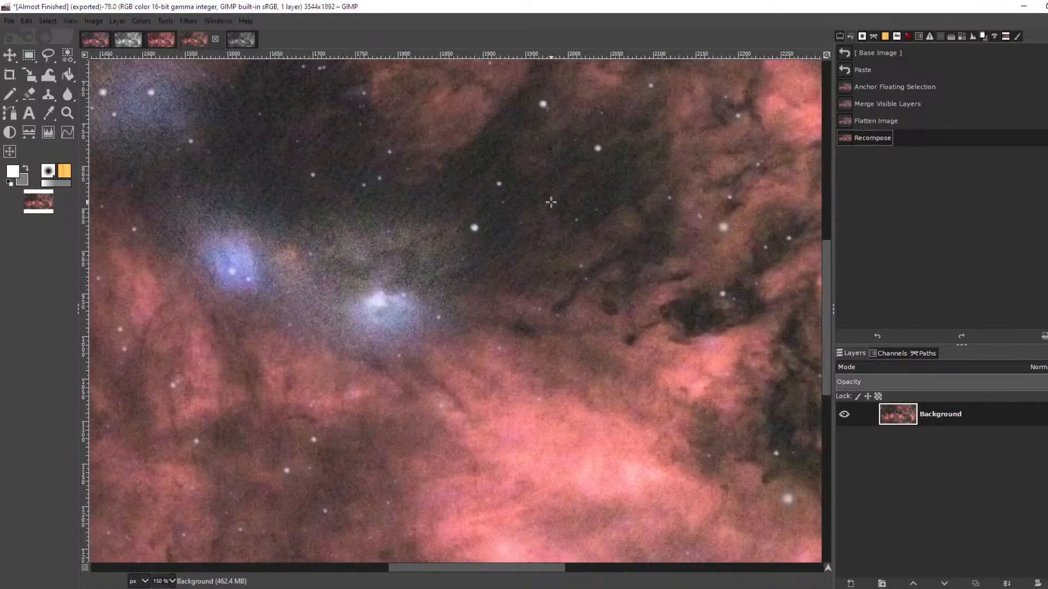
left_click(882, 122)
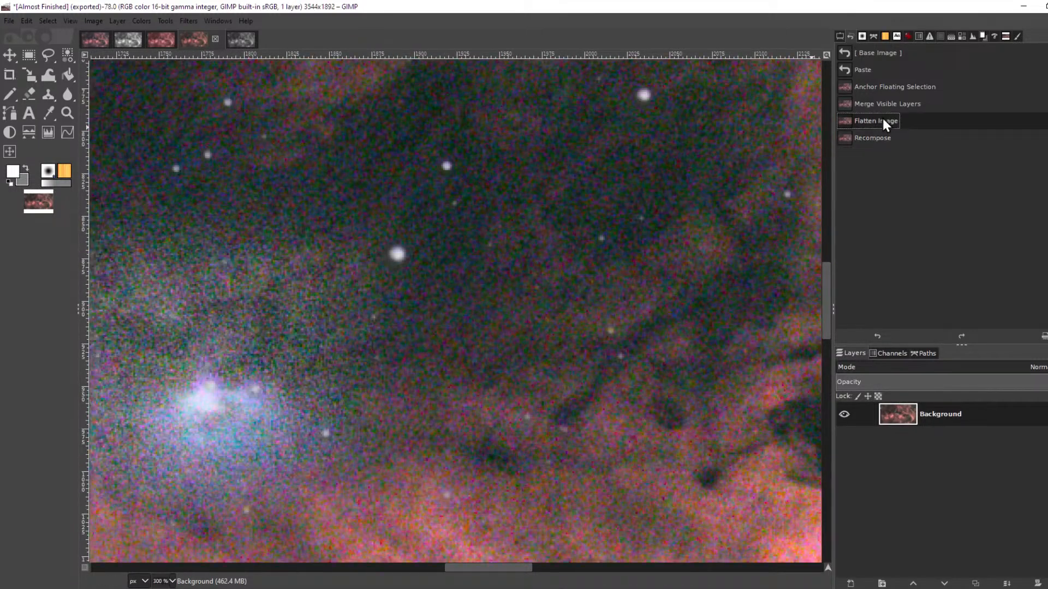
left_click(882, 137)
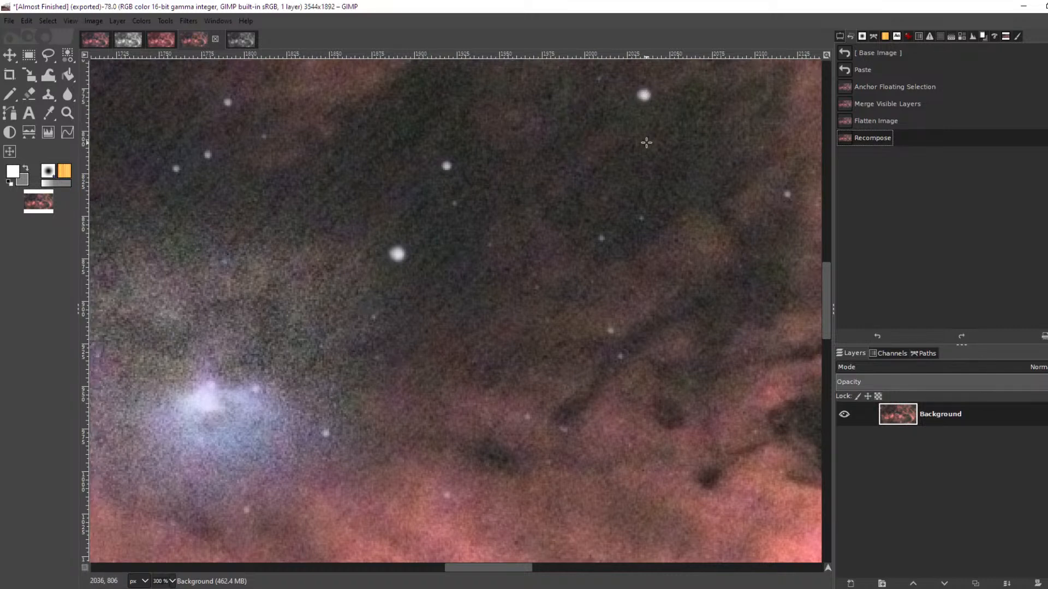
left_click(876, 124)
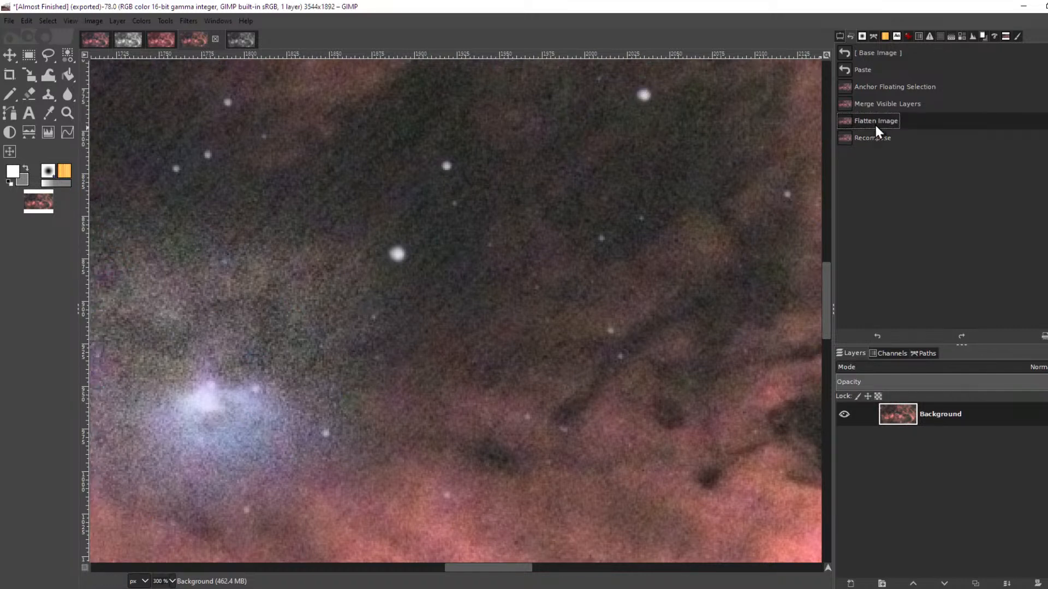
left_click(874, 136)
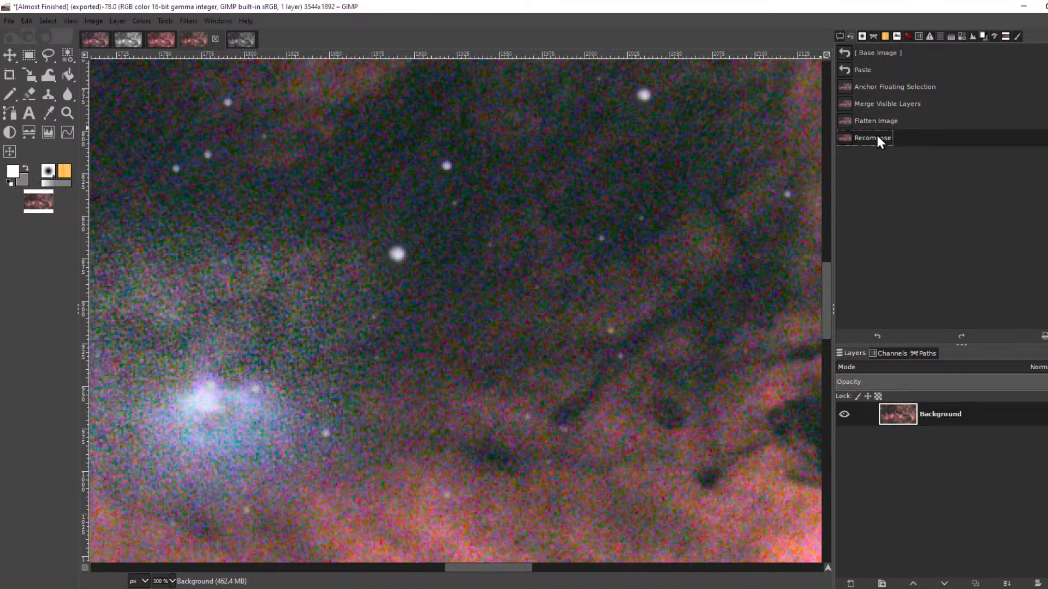
- Compare the flattened and recomposed states in the red and dark nebula regions at 300%, ending on the recomposed state
left_click_drag(521, 240, 412, 177)
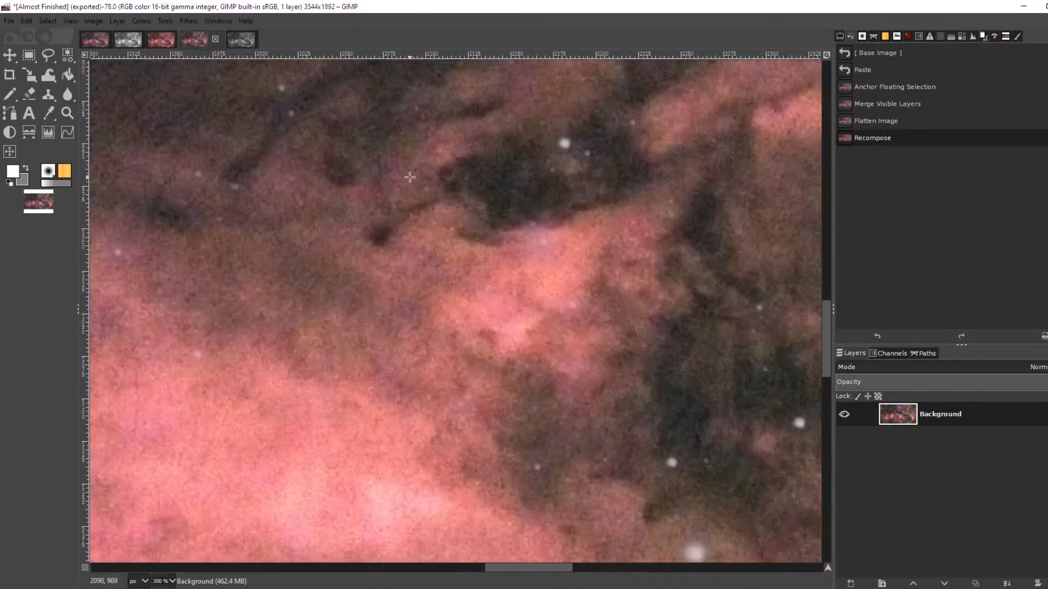
left_click_drag(696, 432, 562, 244)
left_click(884, 123)
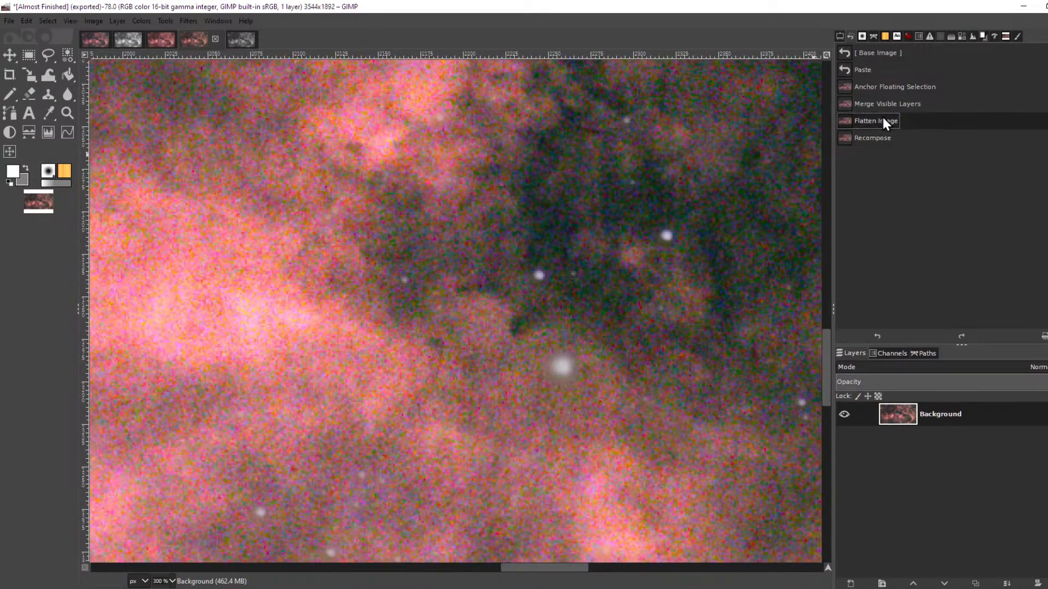
left_click(881, 136)
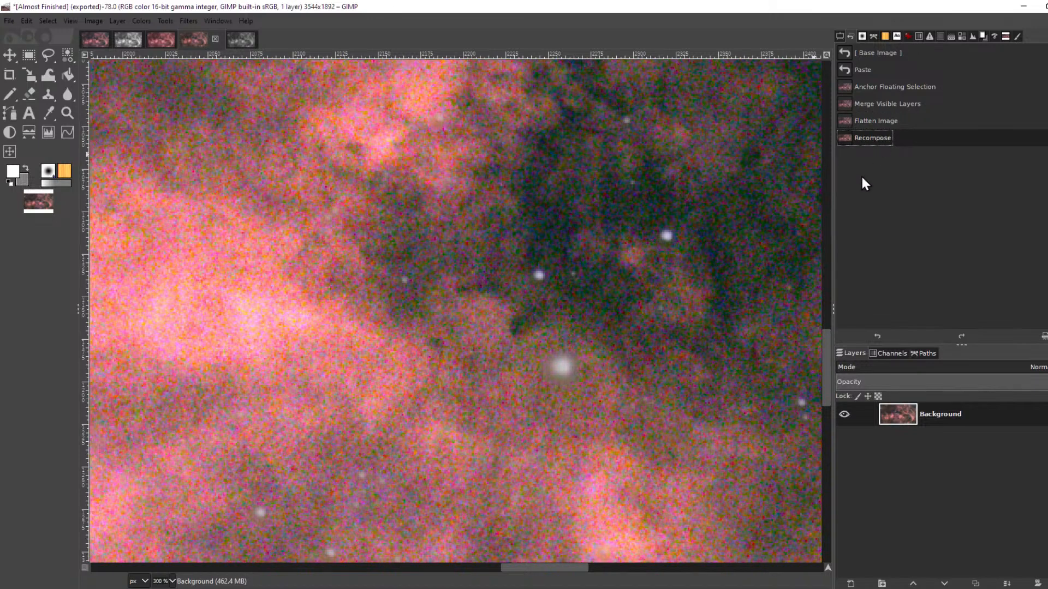
left_click_drag(681, 398, 465, 221)
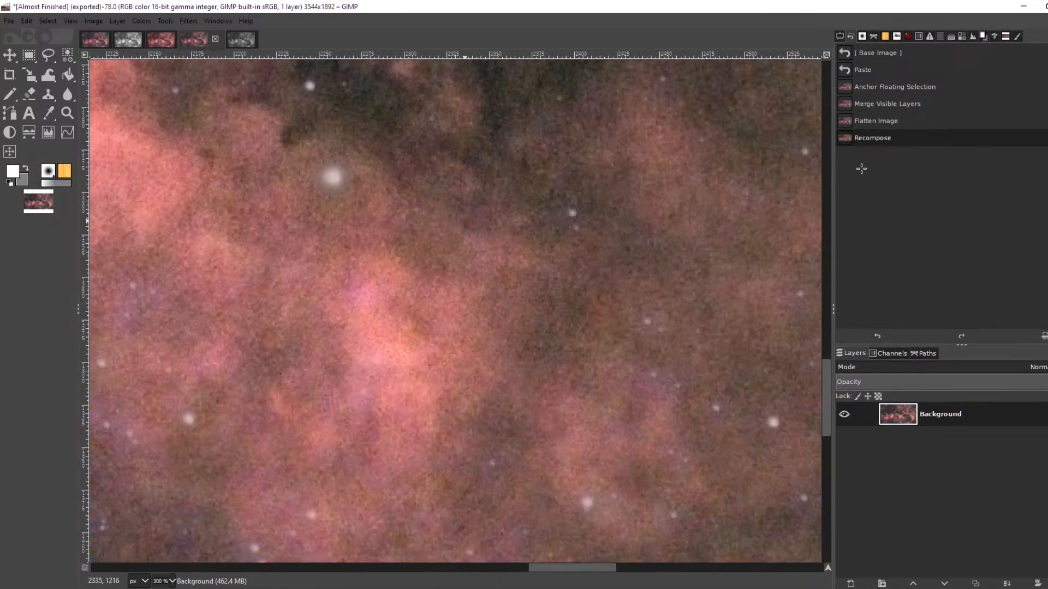
left_click(893, 122)
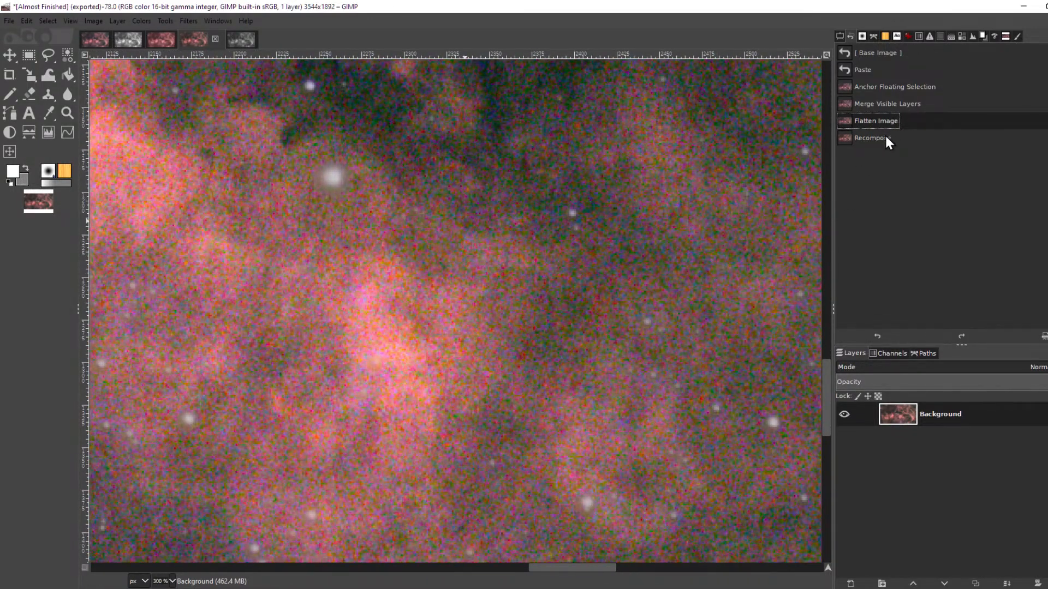
left_click(885, 137)
- Compare the flattened and recomposed states around the blue nebulae at 200%, and view the recomposed image at 50%
scroll(571, 367, "down", 1)
scroll(571, 367, "down", 4)
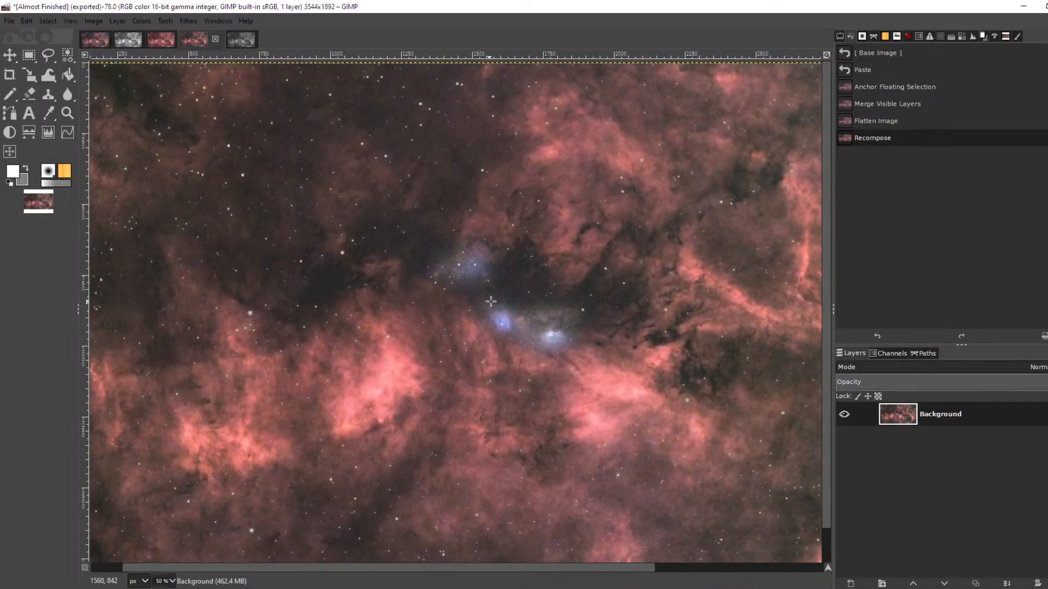
scroll(507, 316, "up", 4)
left_click(885, 121)
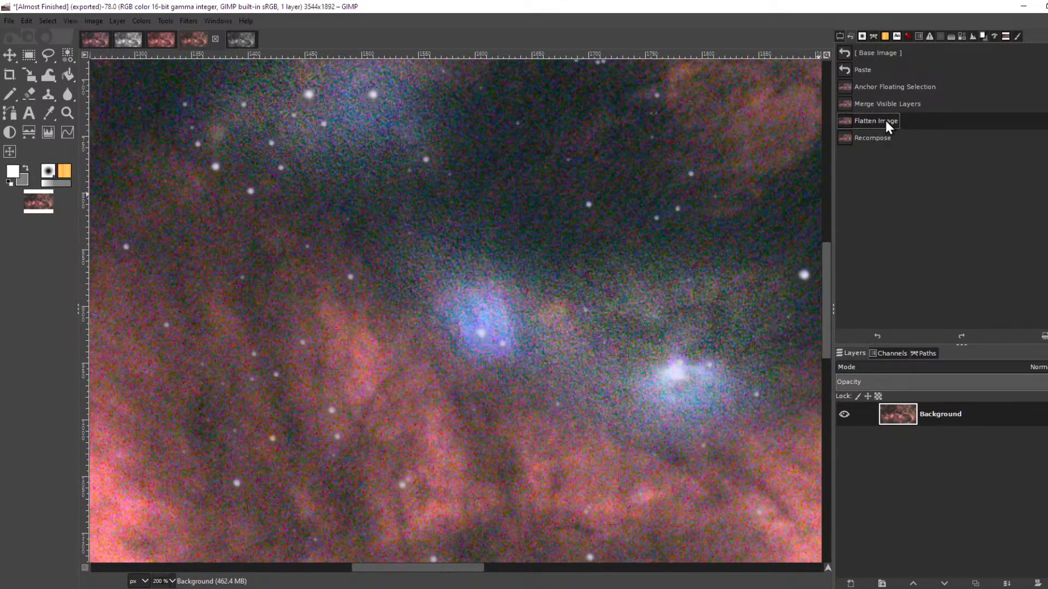
left_click(883, 141)
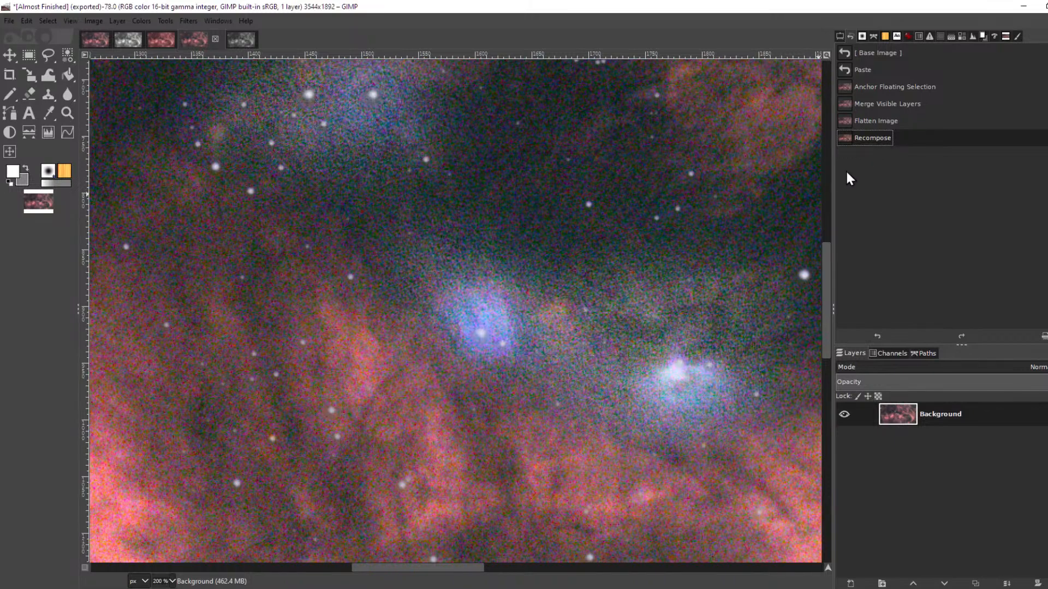
scroll(561, 324, "down", 4)
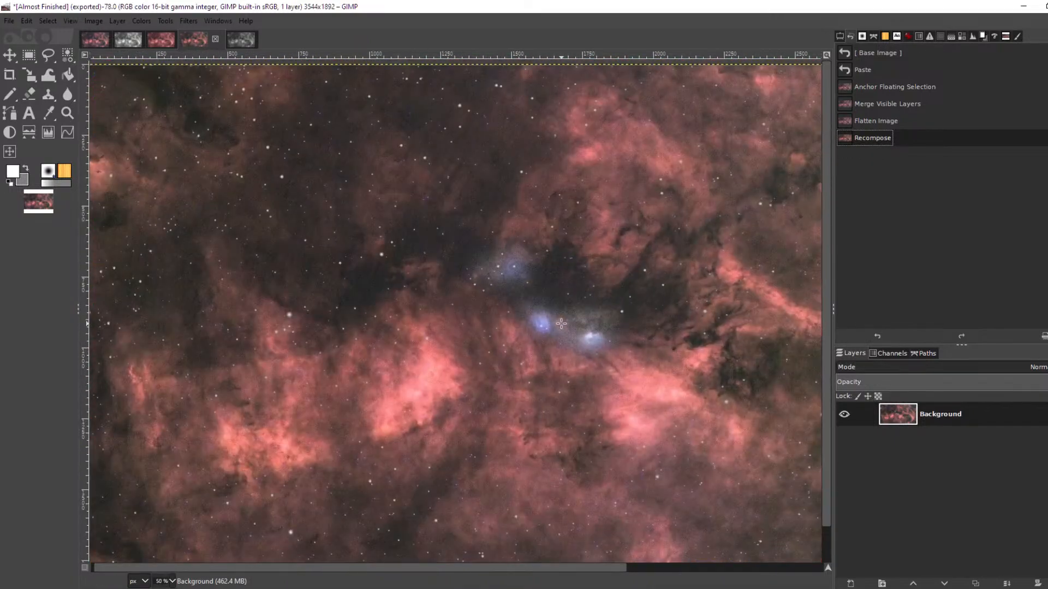
- Export the recomposed image as Almost Finished.tif in the Processing folder, replacing the existing file and using no compression
left_click(9, 21)
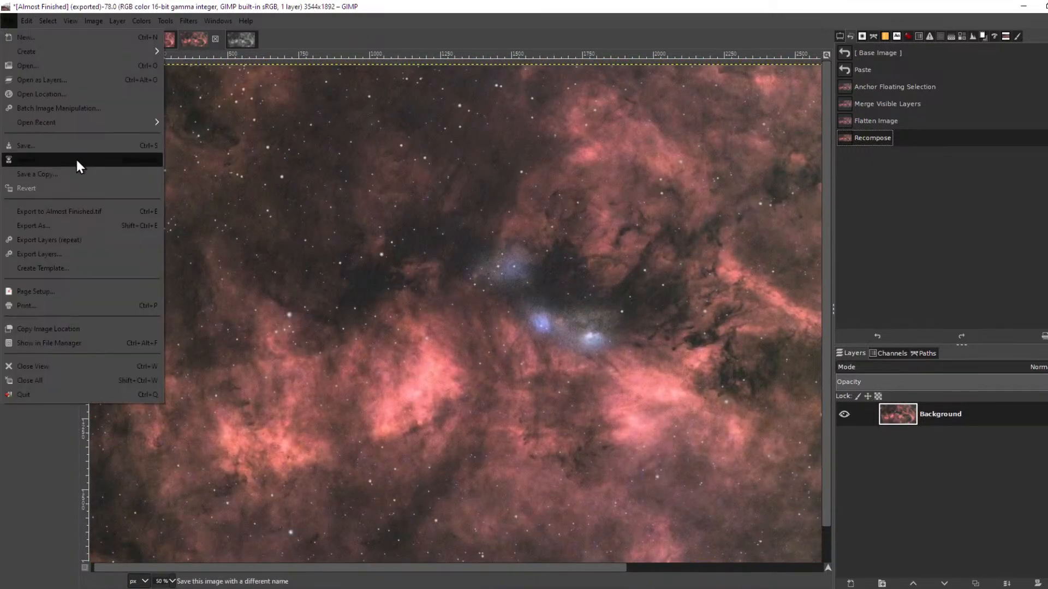
left_click(113, 224)
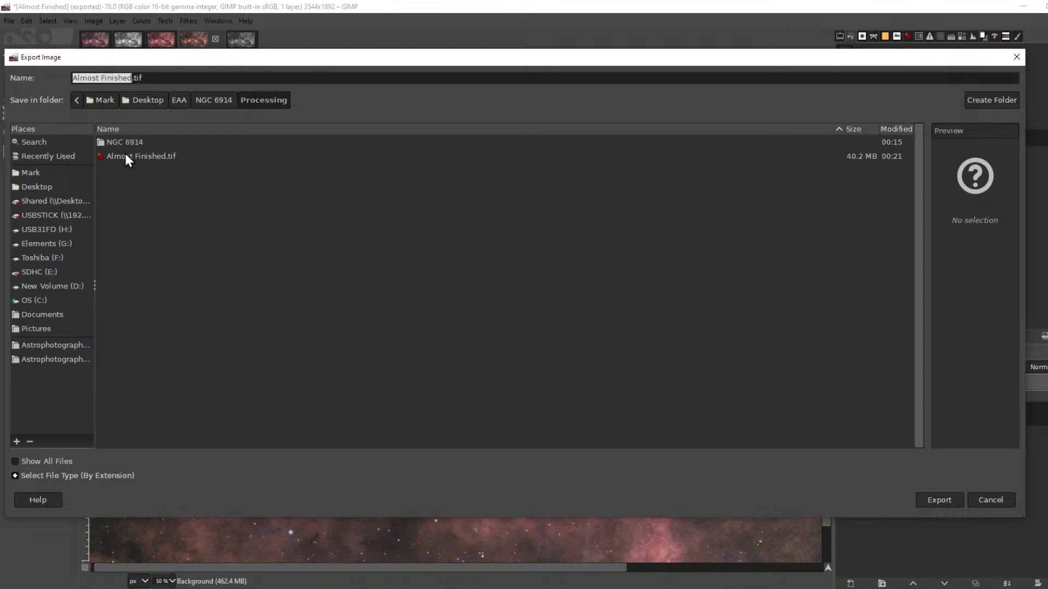
left_click(127, 157)
left_click(928, 501)
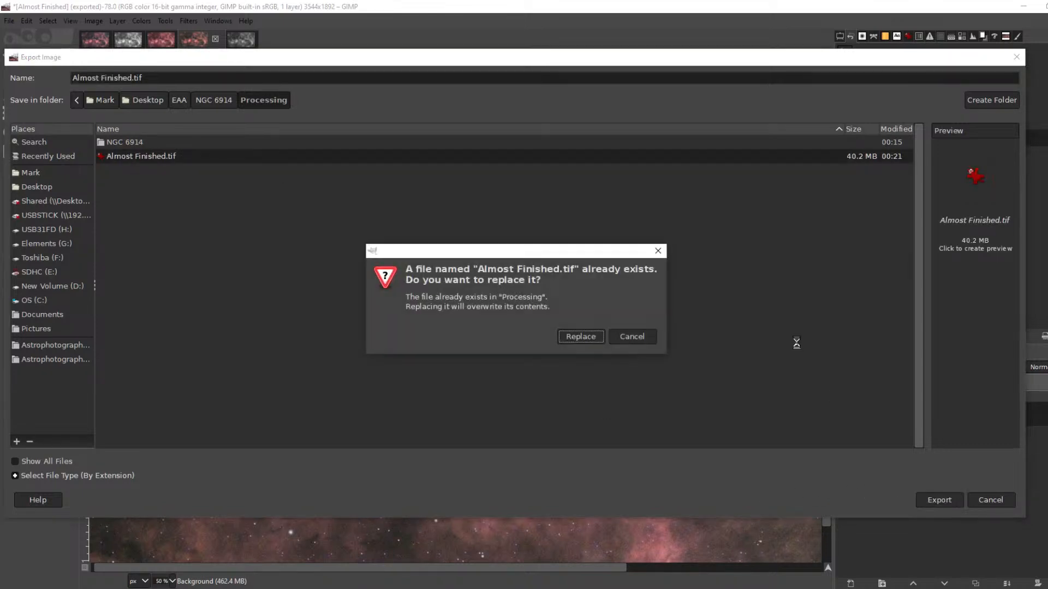
left_click(581, 336)
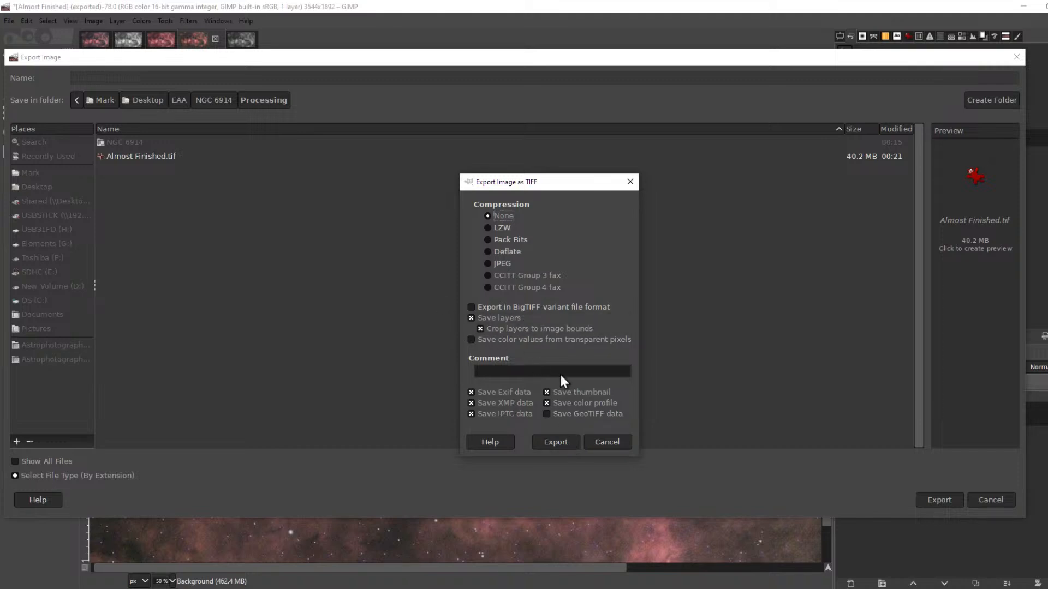
left_click(552, 440)
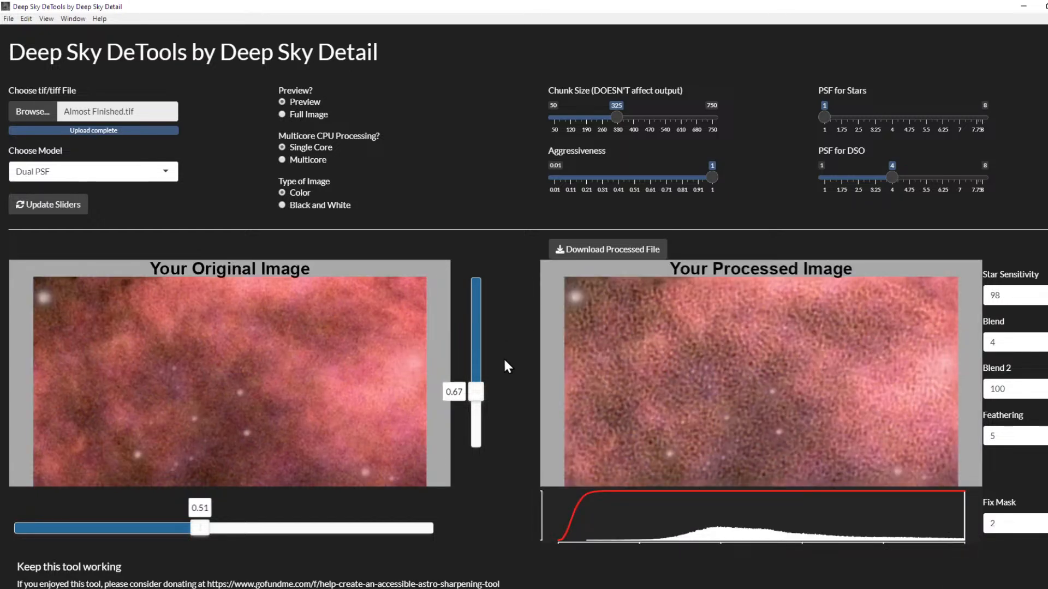
- Switch to Deep Sky DeTools and examine the Dual PSF preview at vertical positions 0.53 and 0.40
left_click_drag(477, 372, 477, 358)
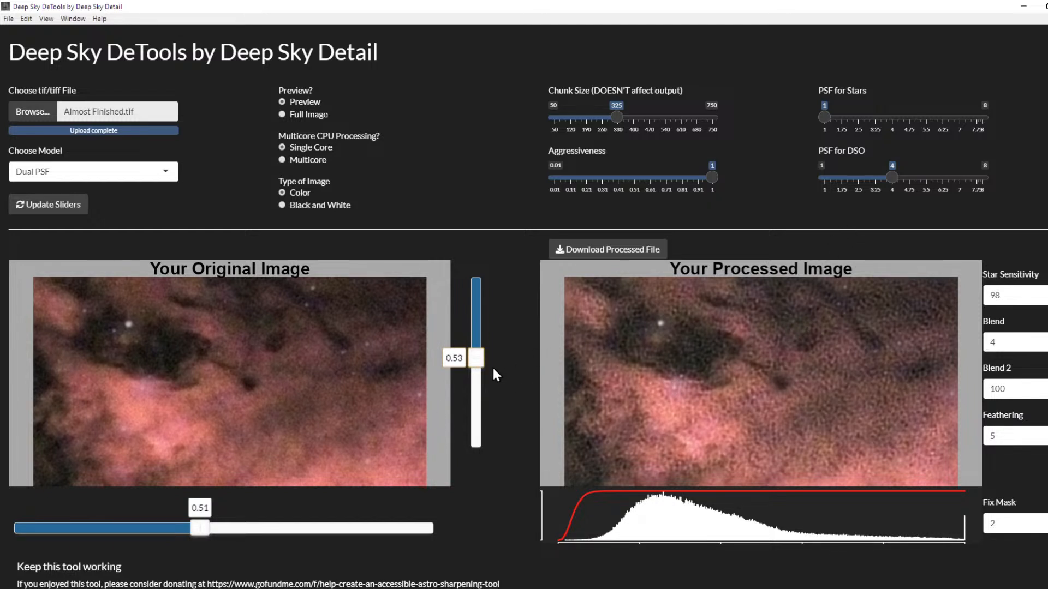
left_click_drag(478, 361, 478, 331)
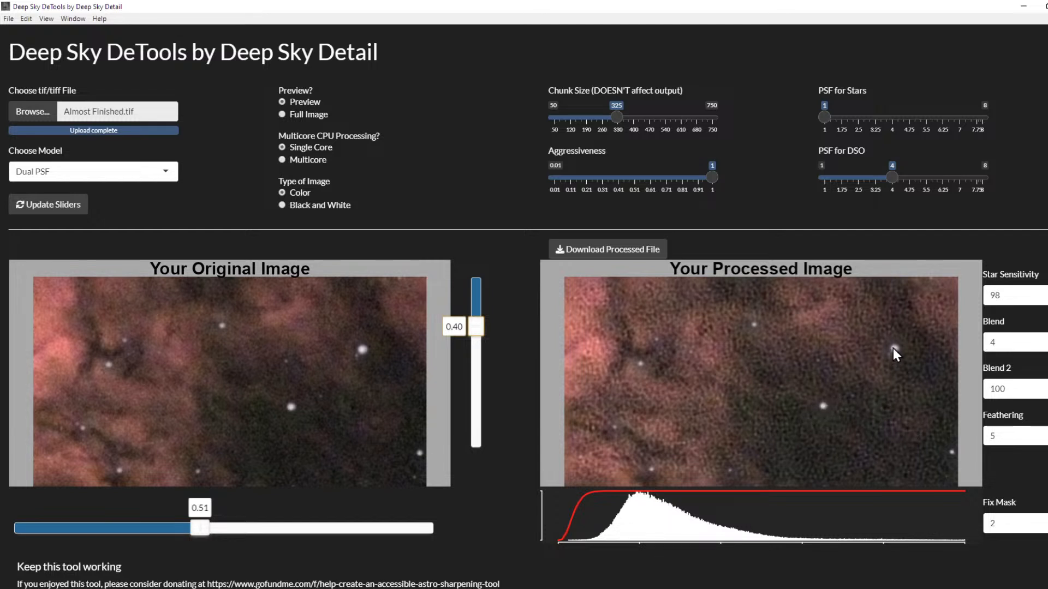
- Test PSF for Stars at 2.25 and 1.5, updating the preview each time, and return it to 1
left_click_drag(835, 118, 854, 119)
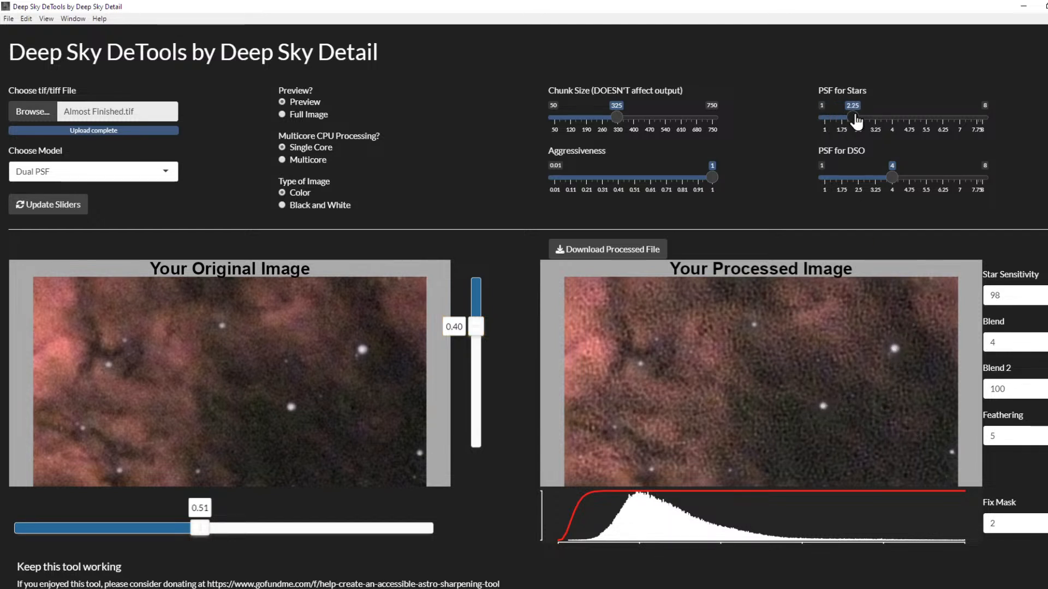
left_click(86, 208)
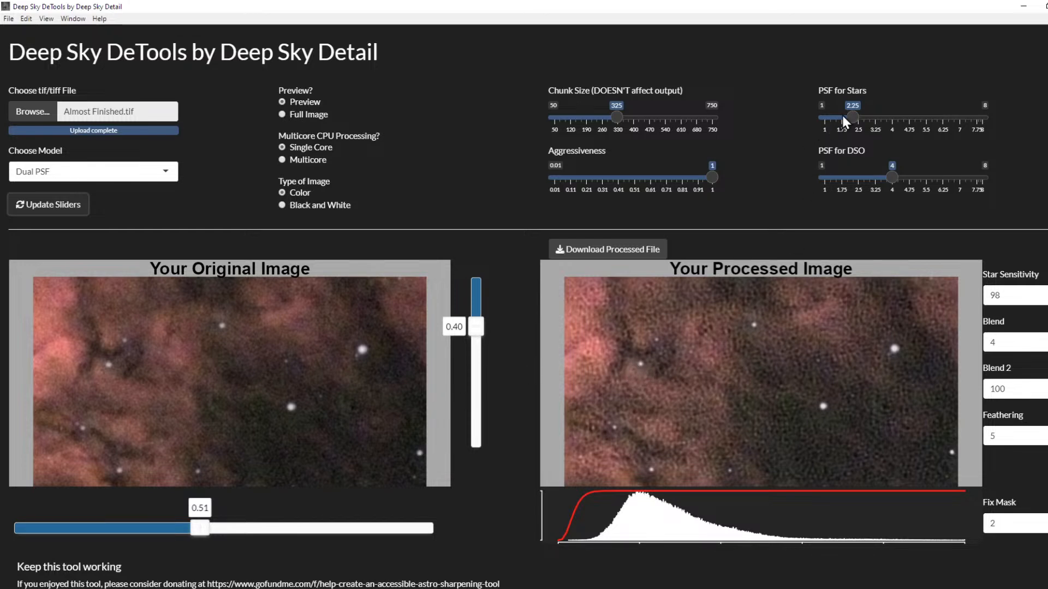
left_click_drag(852, 117, 829, 120)
left_click(63, 210)
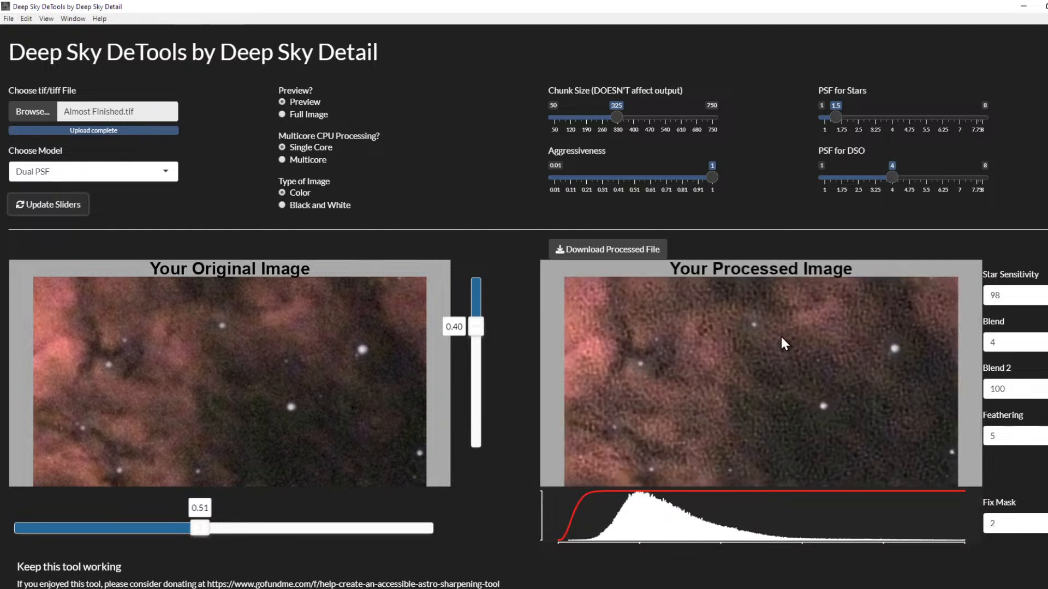
left_click(824, 117)
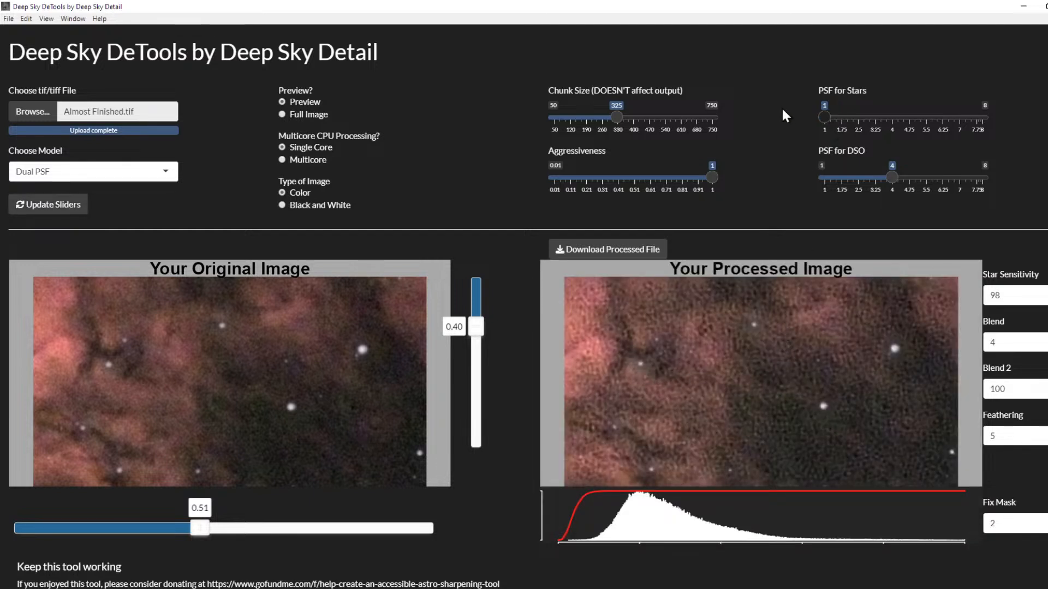
left_click(79, 209)
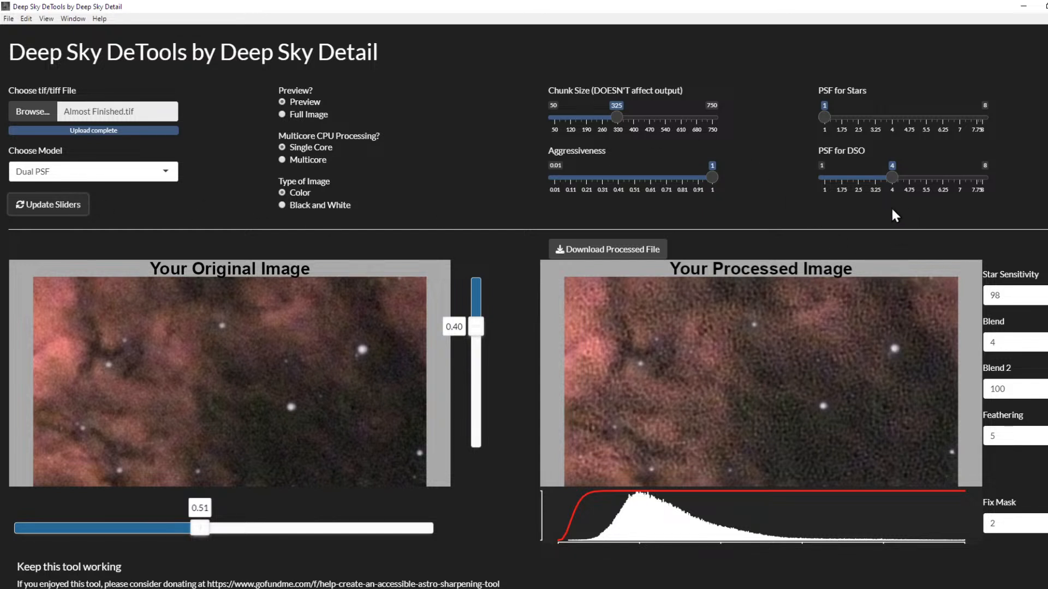
- Test PSF for DSO at 2.25, check the preview at horizontal position 0.42, and set PSF for DSO to 3.75 with an updated preview
left_click_drag(892, 180, 853, 181)
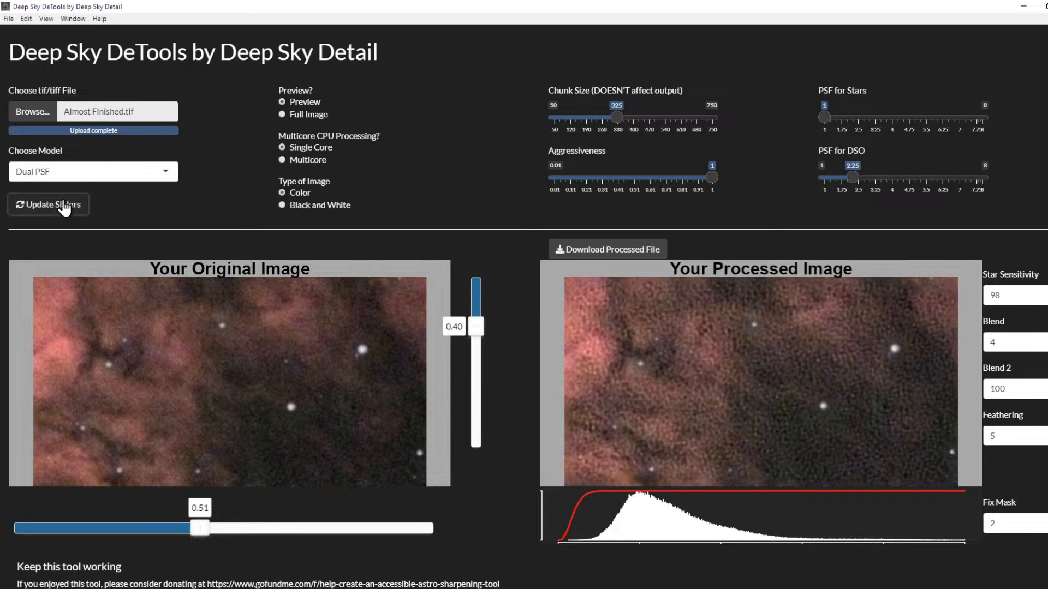
left_click(87, 202)
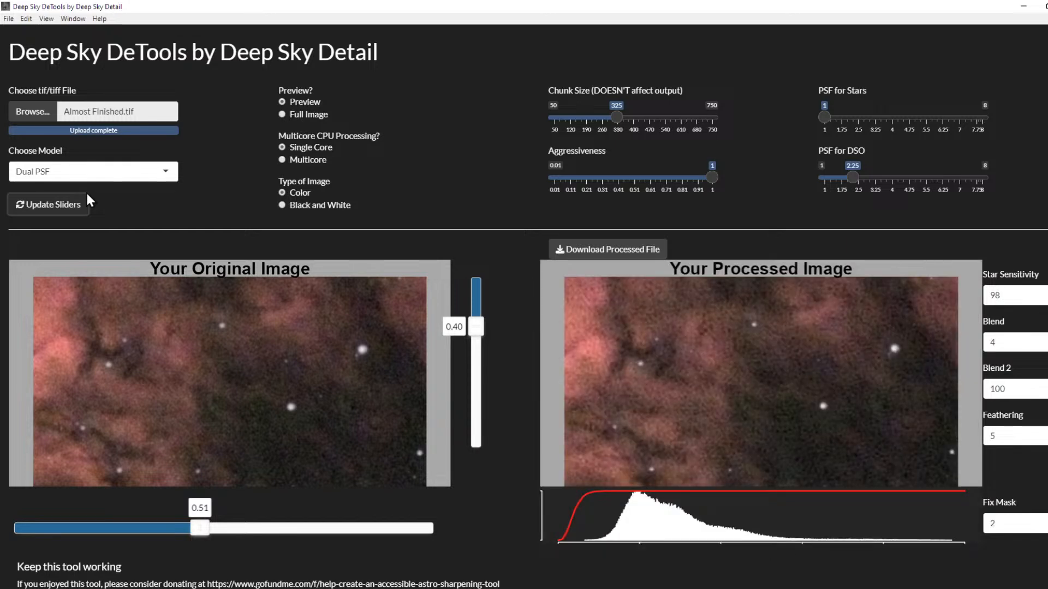
left_click_drag(193, 528, 145, 530)
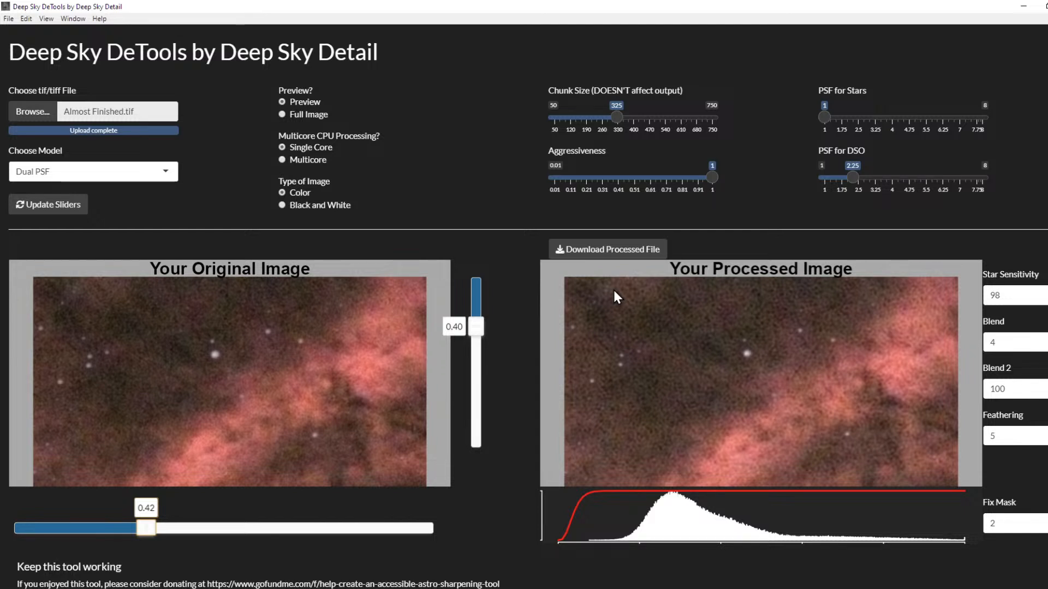
left_click_drag(848, 185, 886, 179)
left_click(82, 204)
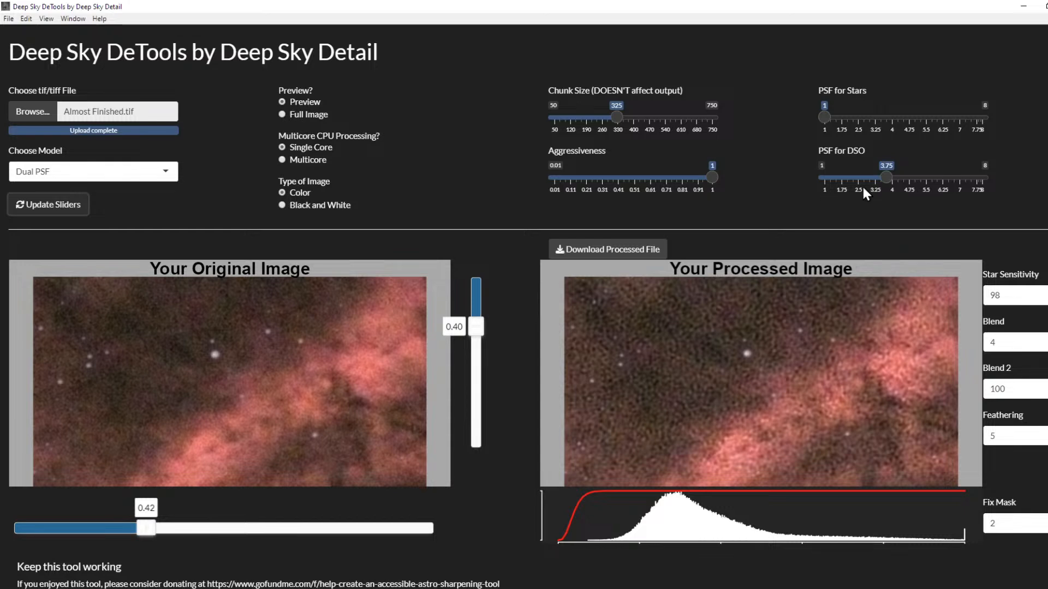
- Set PSF for DSO to 2.75, update the preview, and check the processed nebula detail
left_click_drag(884, 181, 864, 185)
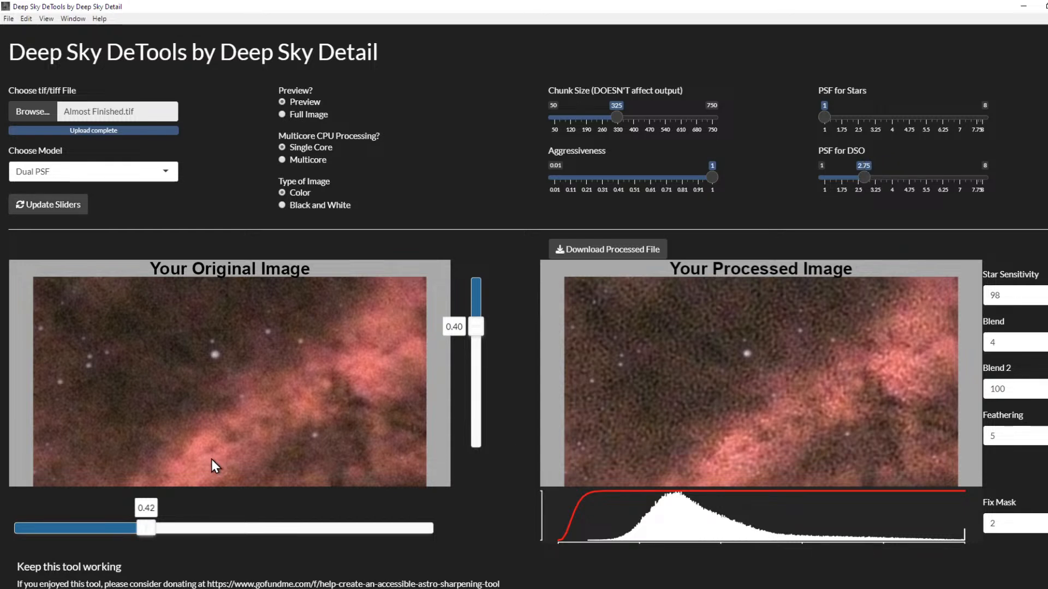
left_click(50, 216)
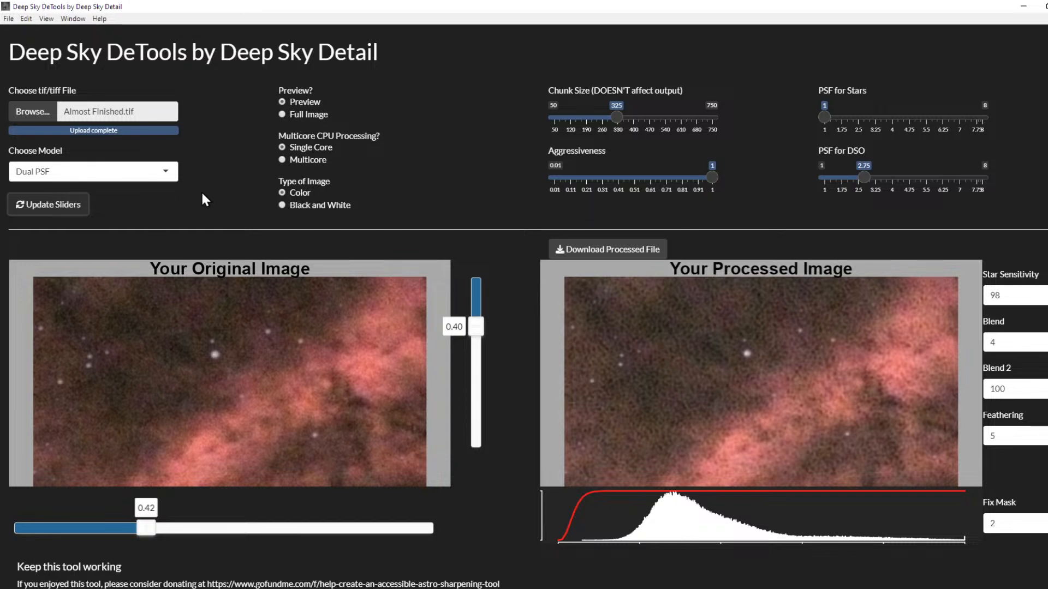
scroll(201, 191, "down", 2)
scroll(201, 195, "up", 2)
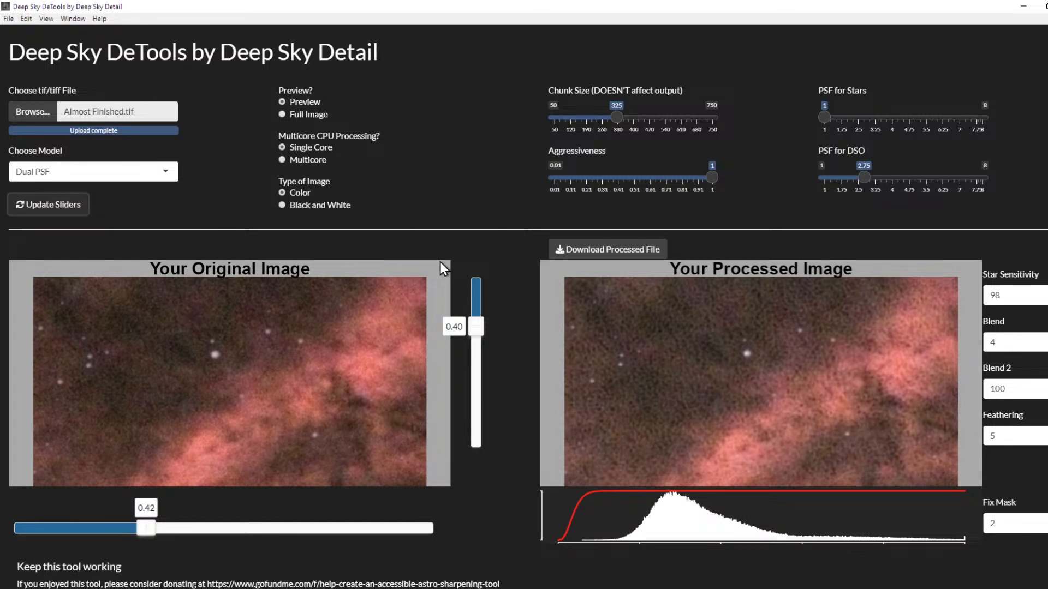
- Enable Multicore processing, update the preview, and switch from preview to Full Image processing
left_click(282, 159)
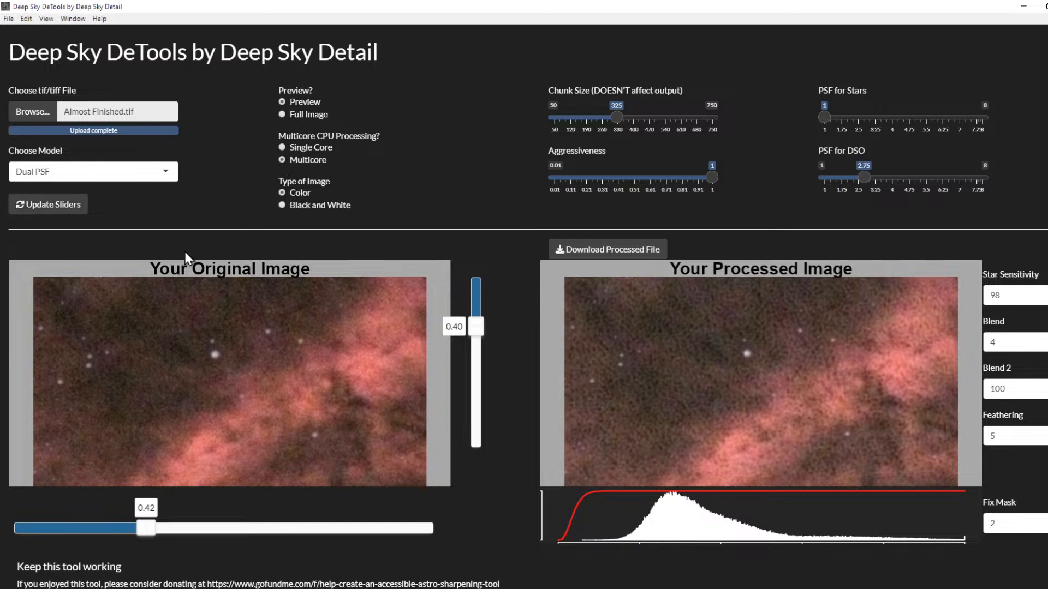
left_click(55, 213)
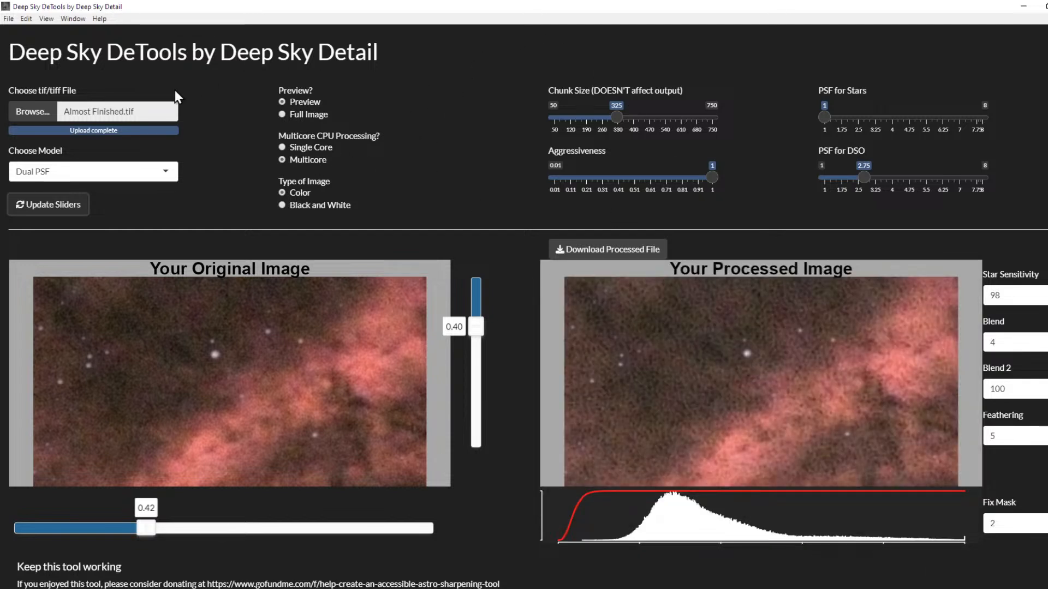
left_click(282, 115)
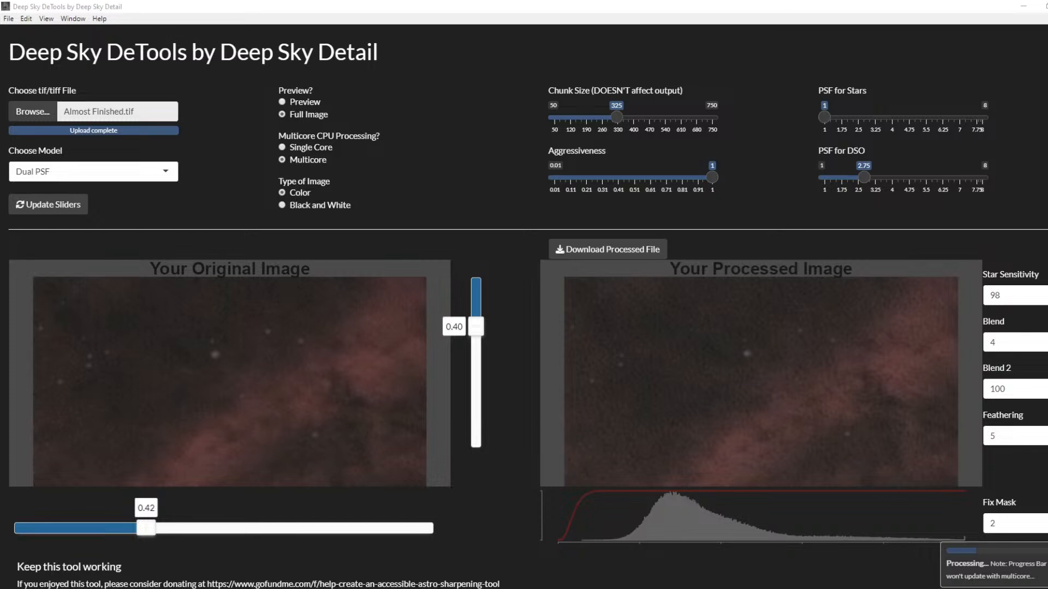
- Check the CPU load in Task Manager during full-image processing and move its window out of the way
key("ctrl+shift+Escape")
left_click_drag(965, 82, 606, 80)
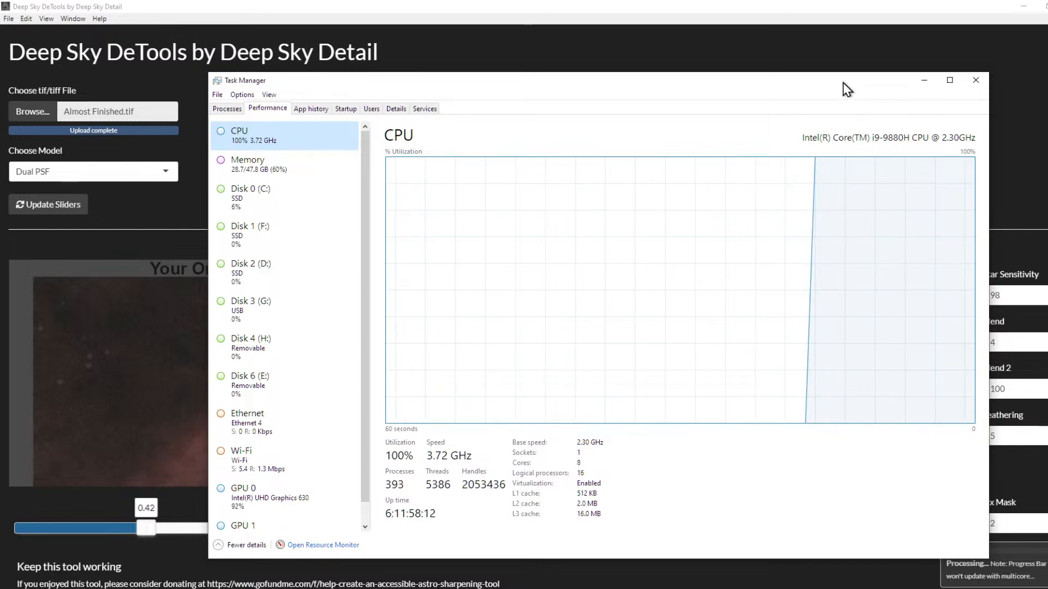
left_click_drag(848, 88, 1047, 88)
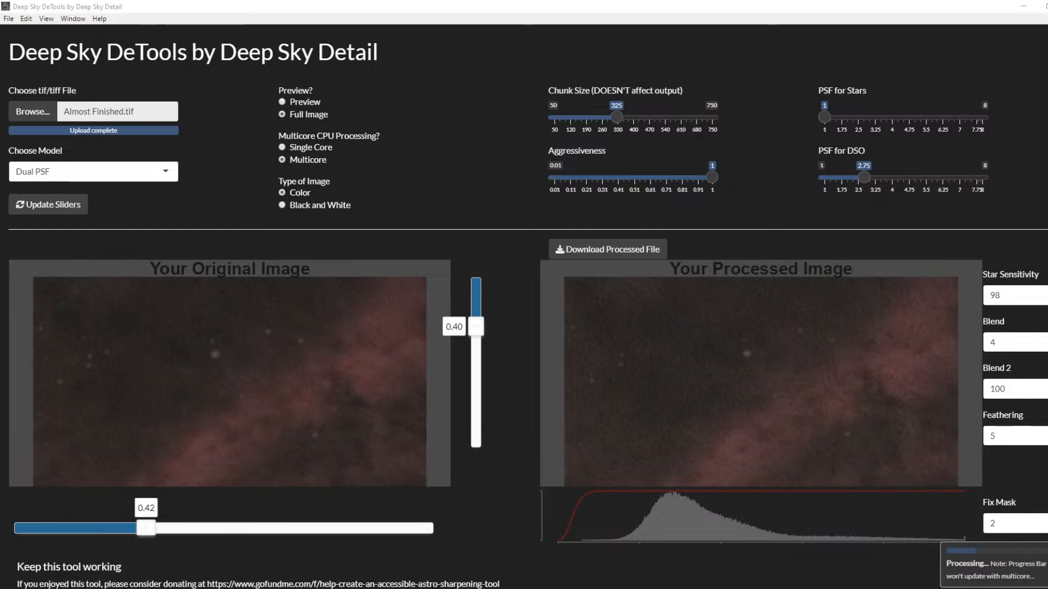
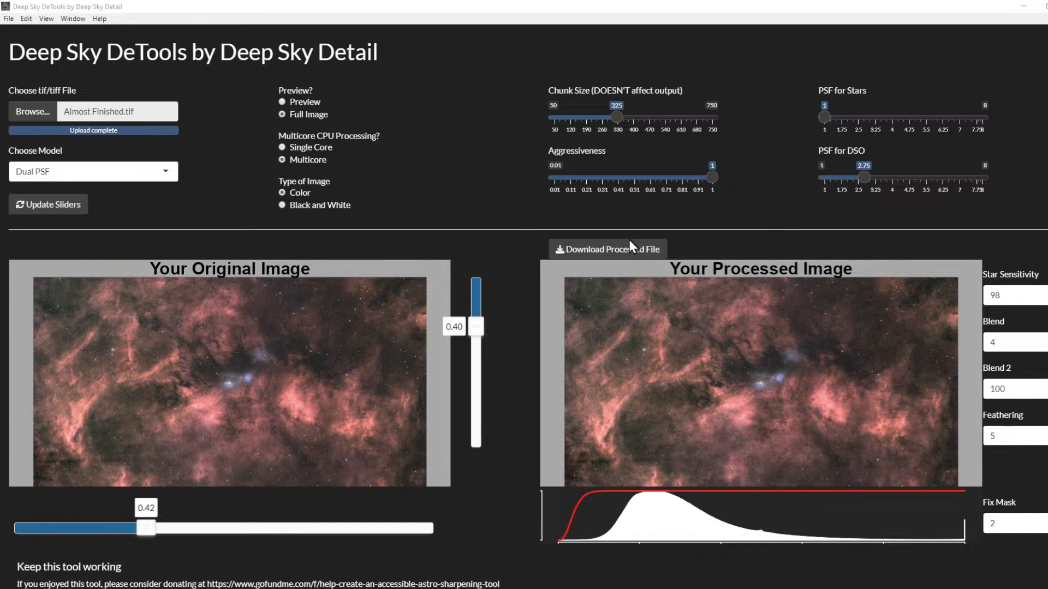
- Download the processed image into the Processing folder as Sharpened.tif
left_click(639, 252)
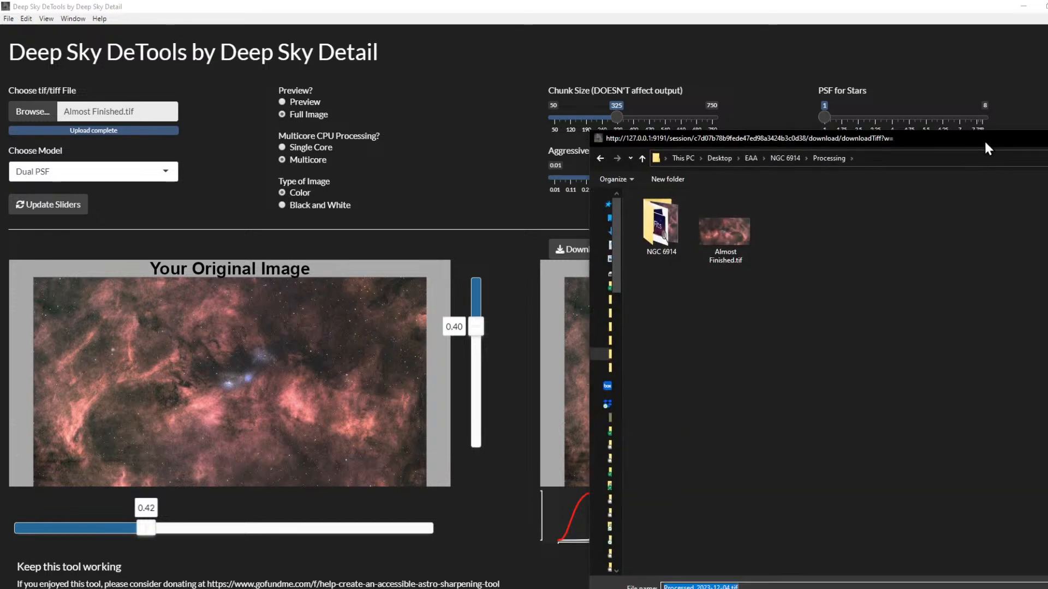
type("Shar")
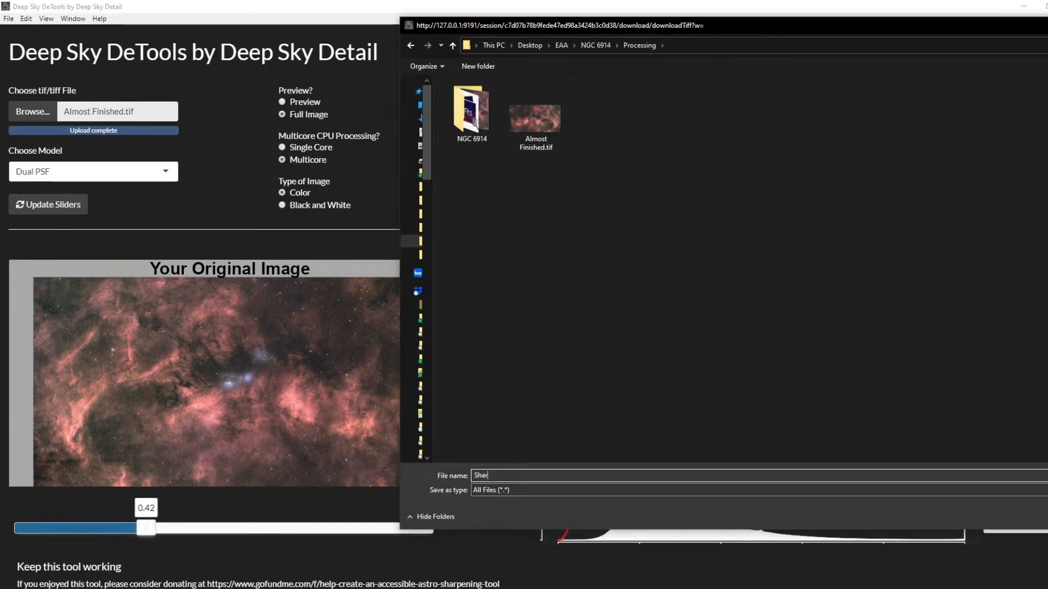
type("pened.tif")
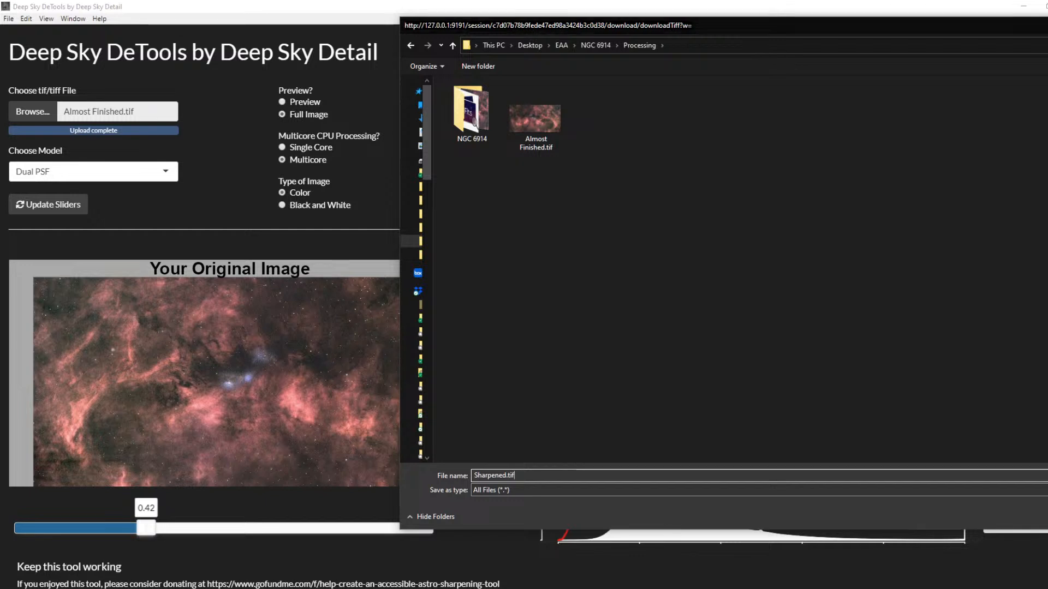
key("Return")
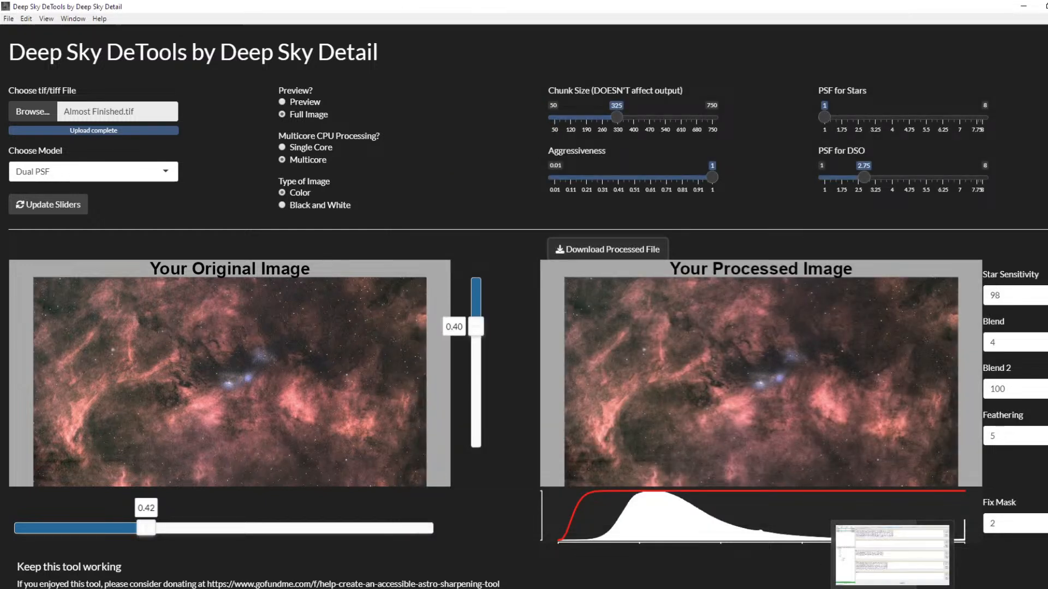
- Switch to GIMP and open Sharpened.tif from the Processing folder as a new layer over the Almost Finished image
left_click(775, 587)
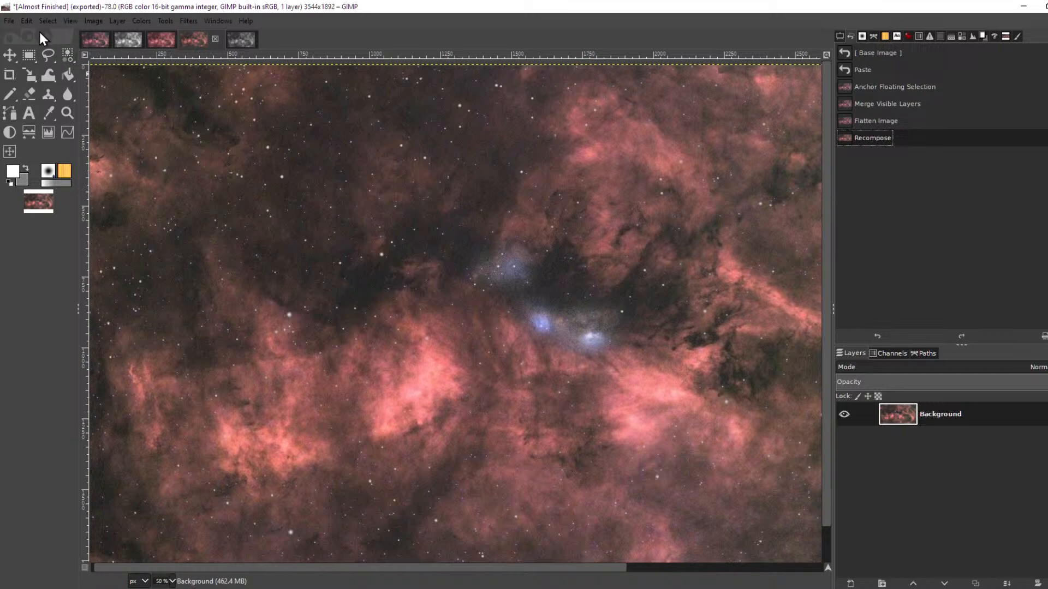
left_click(9, 21)
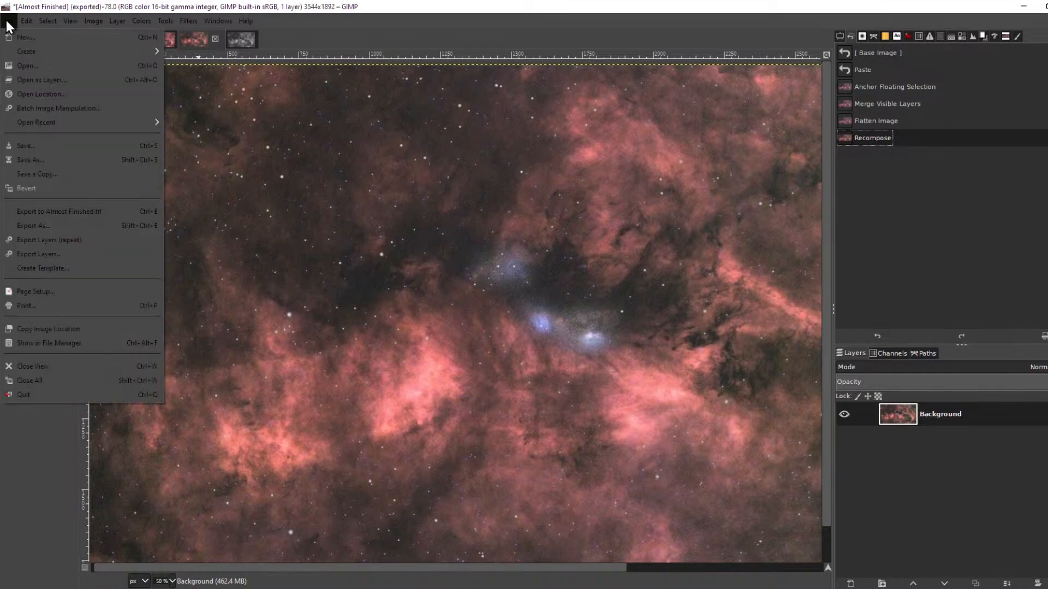
left_click(100, 81)
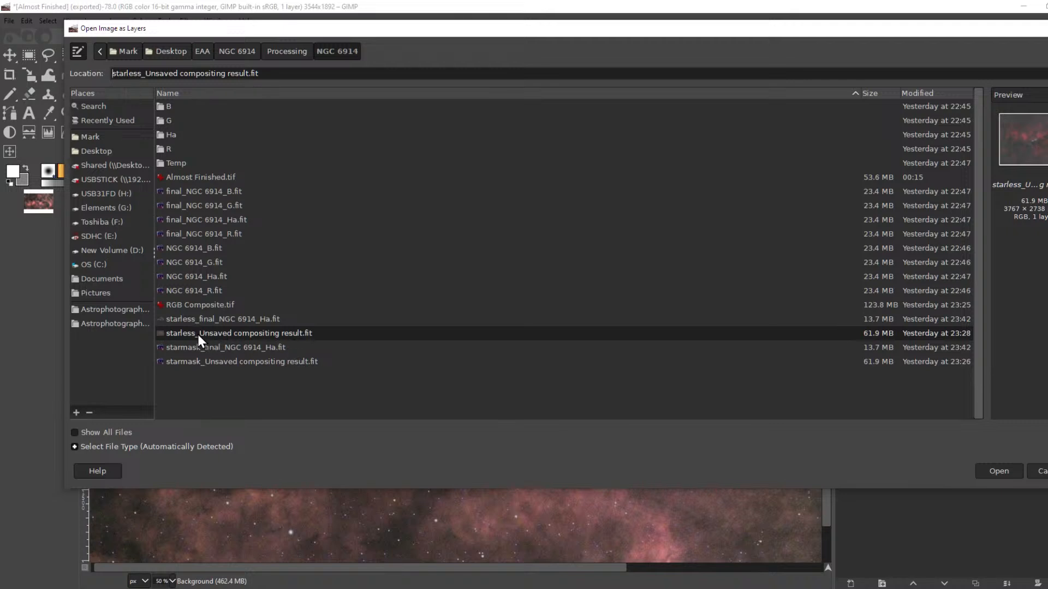
left_click_drag(154, 370, 117, 367)
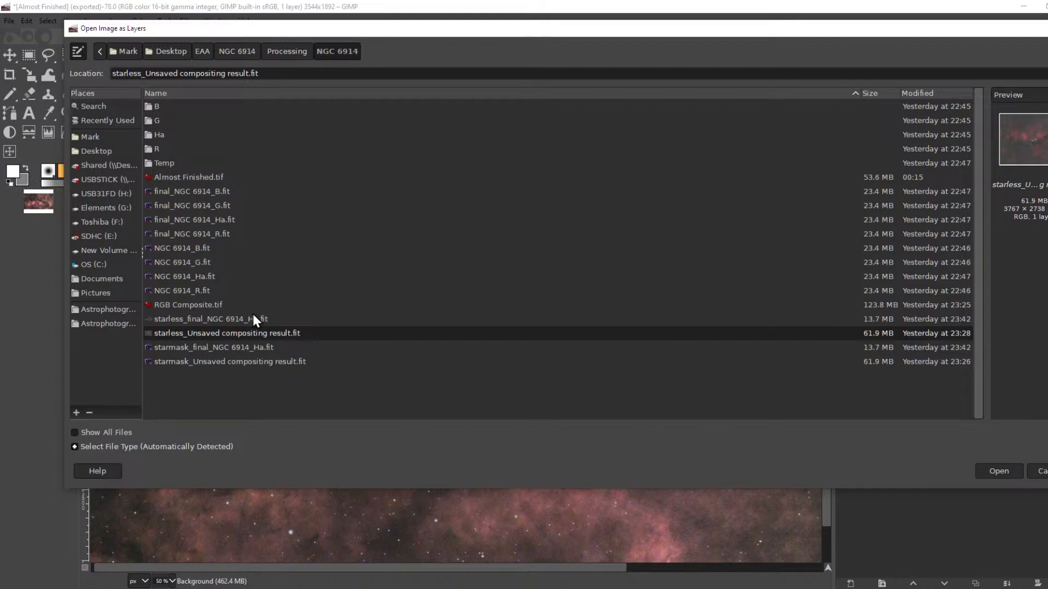
left_click(266, 53)
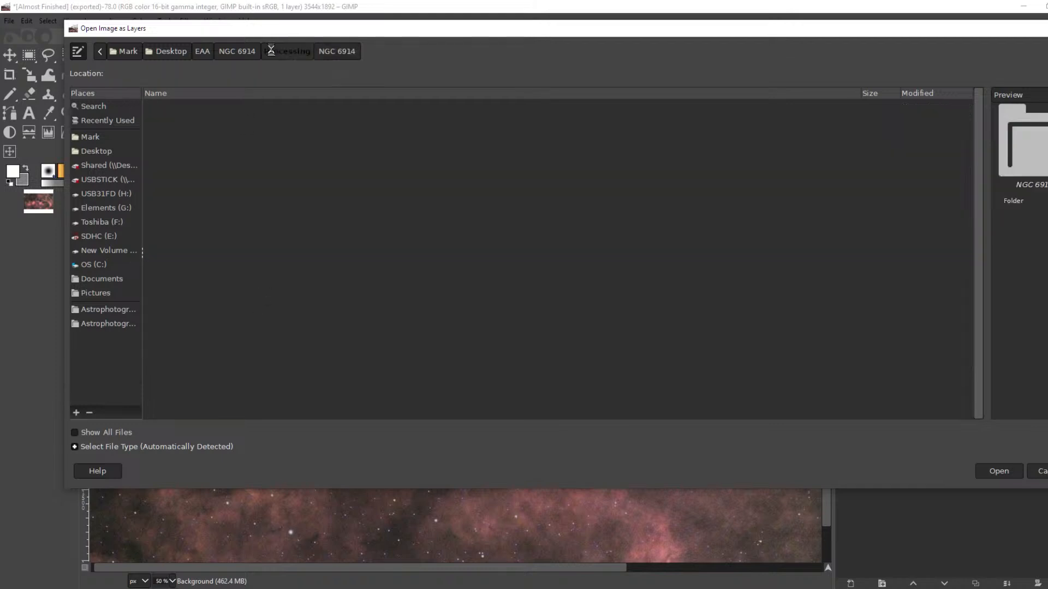
left_click(215, 121)
left_click(205, 135)
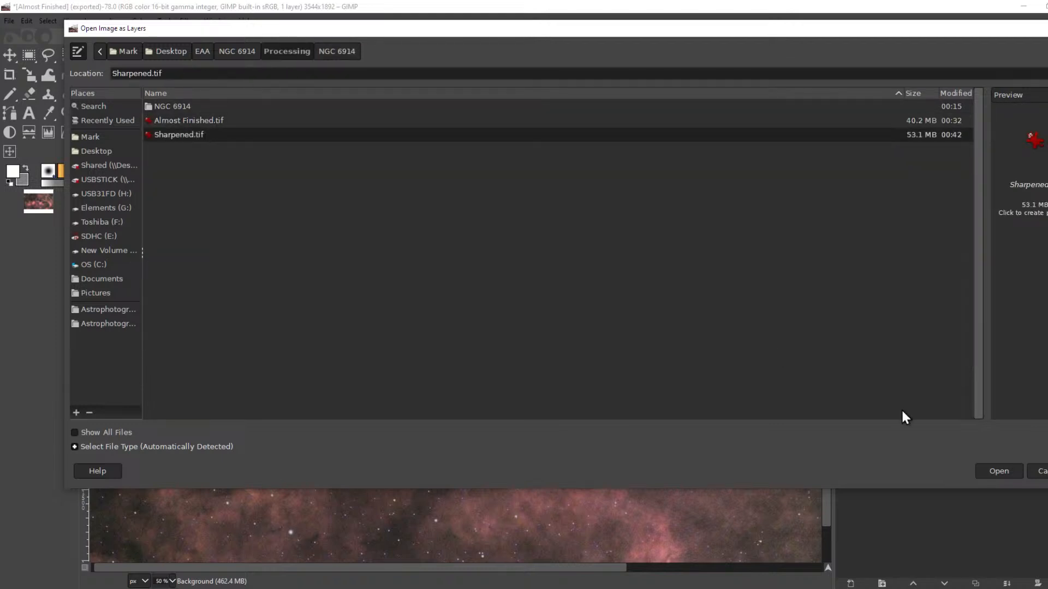
left_click(994, 473)
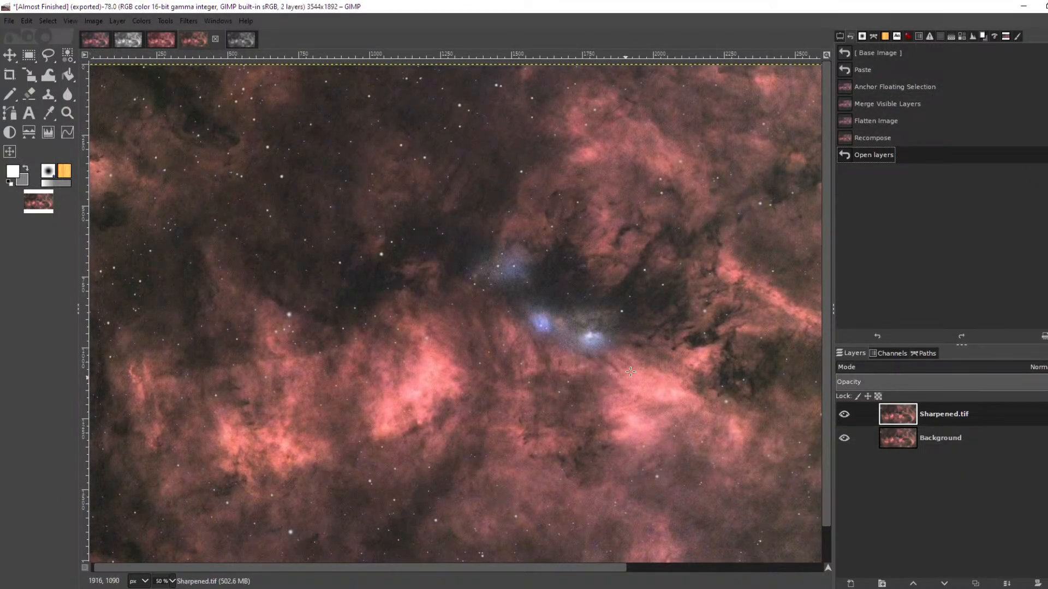
- Compare the stars and noise near the blue nebula core at 400% zoom with the Sharpened.tif layer shown and hidden
scroll(628, 344, "up", 4)
scroll(630, 343, "down", 2)
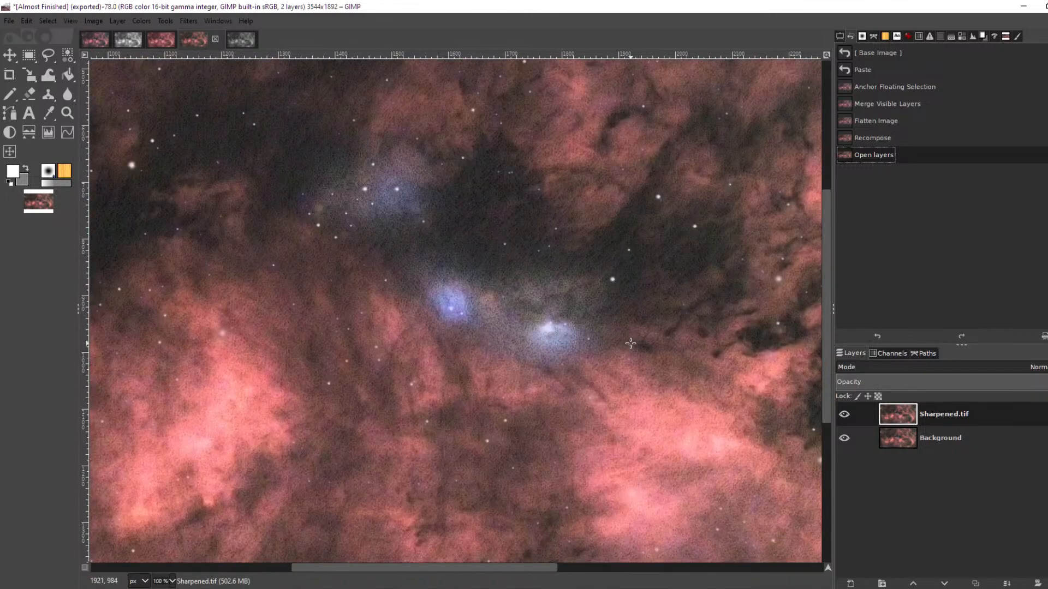
scroll(627, 298, "up", 3)
scroll(592, 214, "up", 1)
scroll(816, 378, "up", 1)
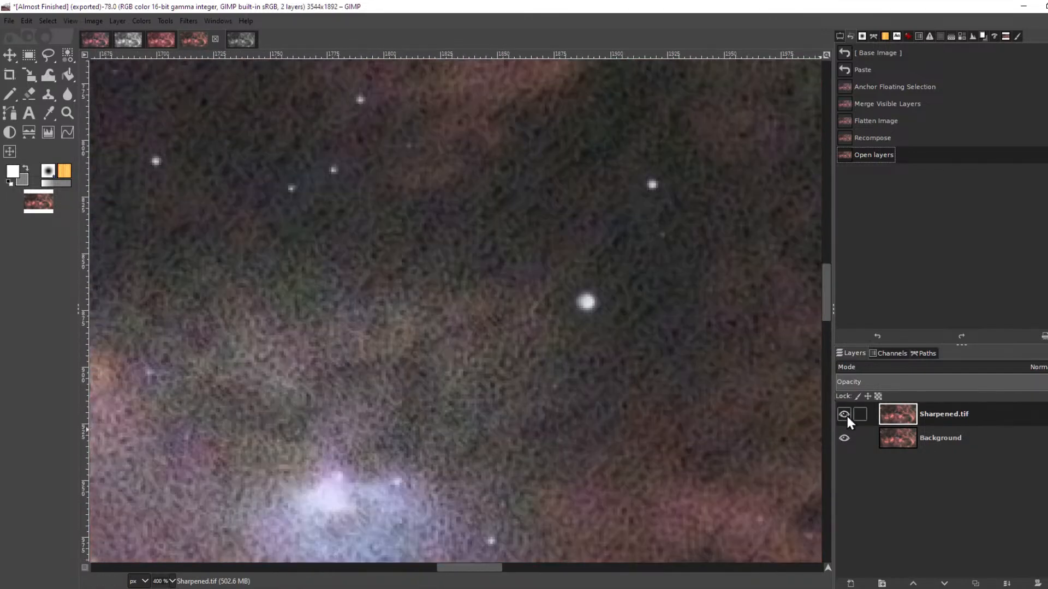
left_click(844, 414)
left_click(844, 414)
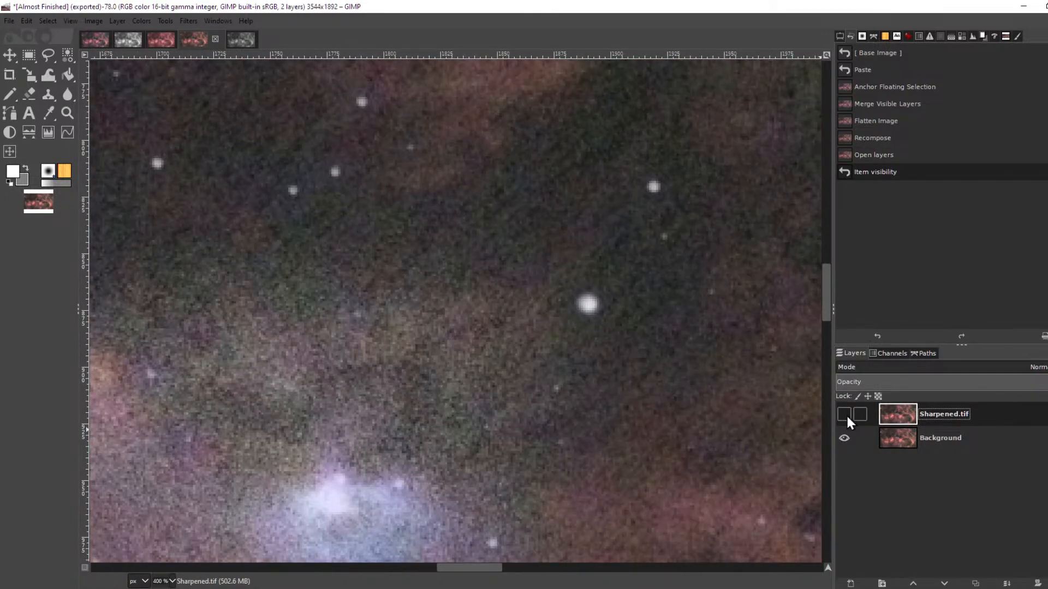
left_click(846, 416)
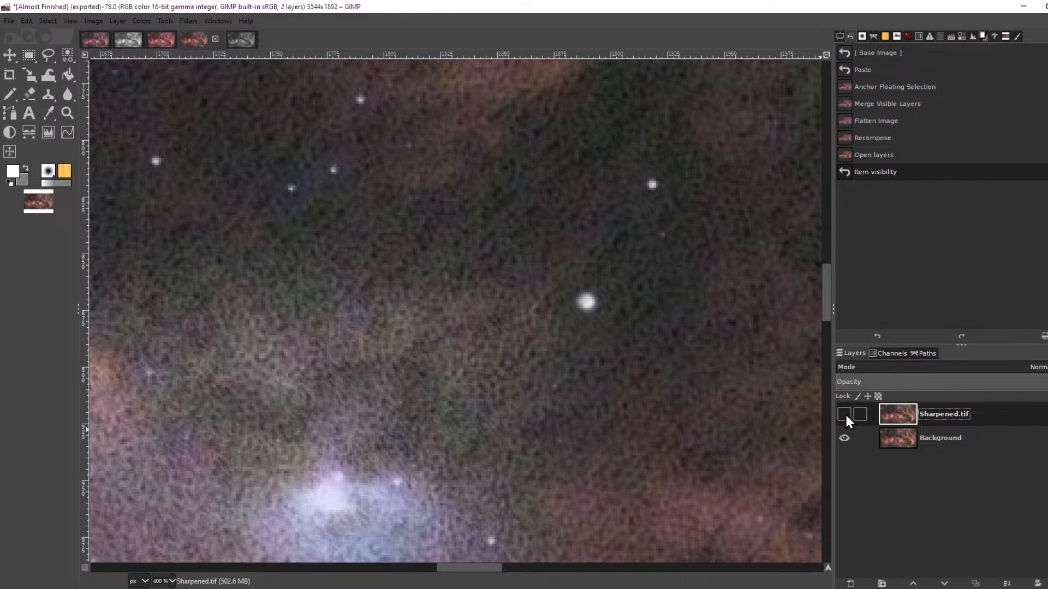
left_click(846, 416)
left_click(844, 415)
left_click(844, 413)
left_click(844, 414)
left_click(845, 414)
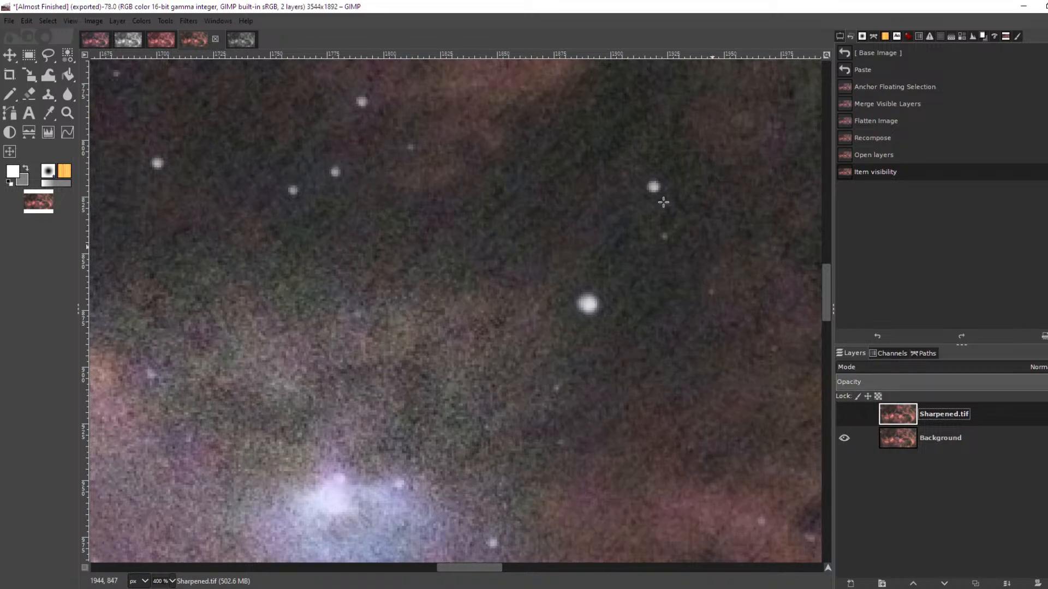
left_click(843, 414)
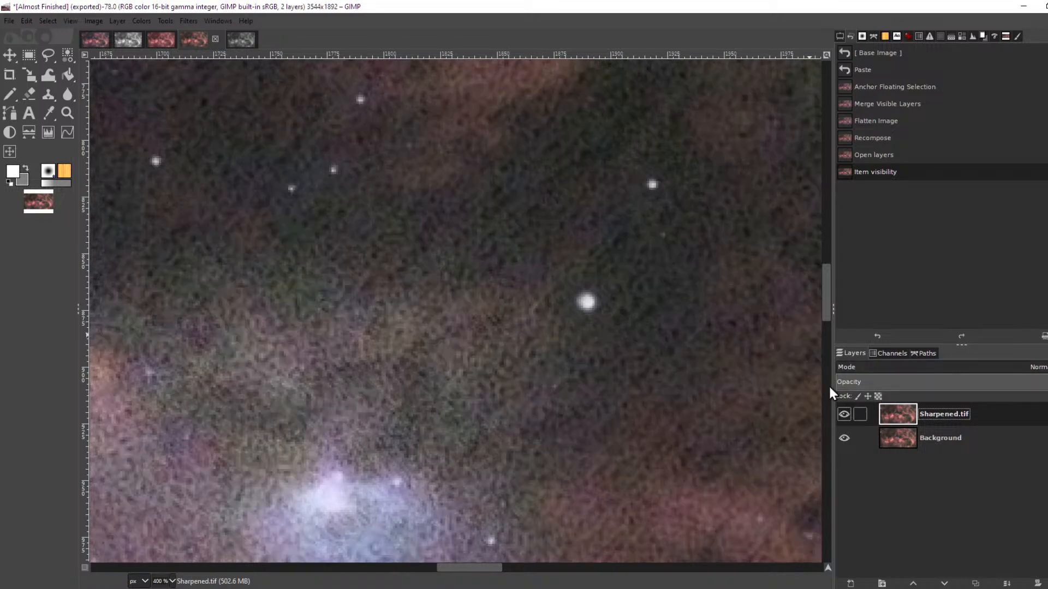
left_click(845, 415)
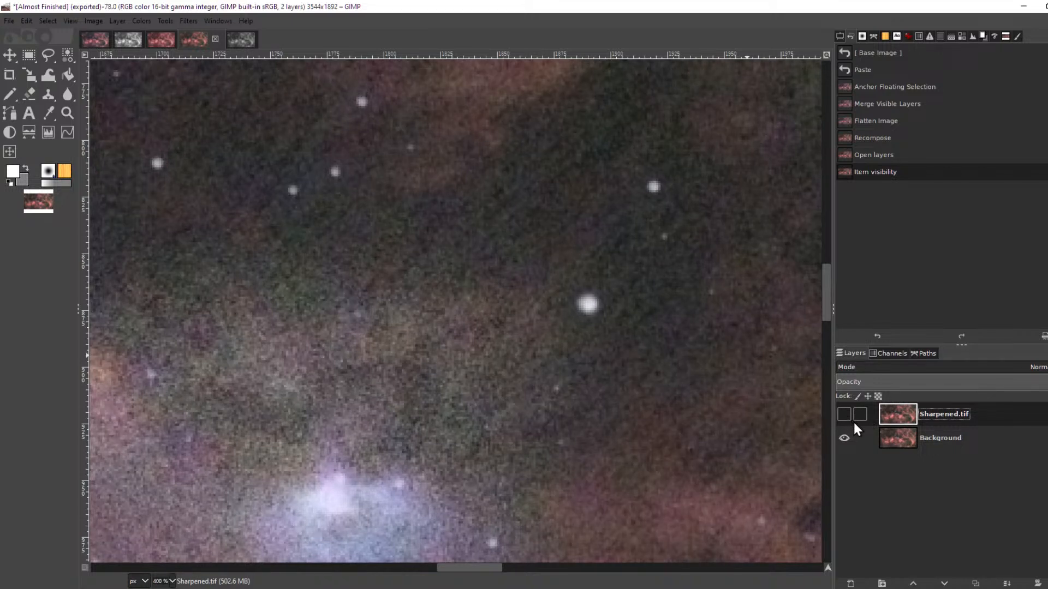
left_click(844, 415)
left_click(843, 414)
left_click(843, 415)
- Examine the red nebula regions at wider zoom levels, comparing the image with and without the Sharpened.tif layer at 66.7%
left_click_drag(632, 473, 646, 90)
left_click_drag(653, 453, 597, 163)
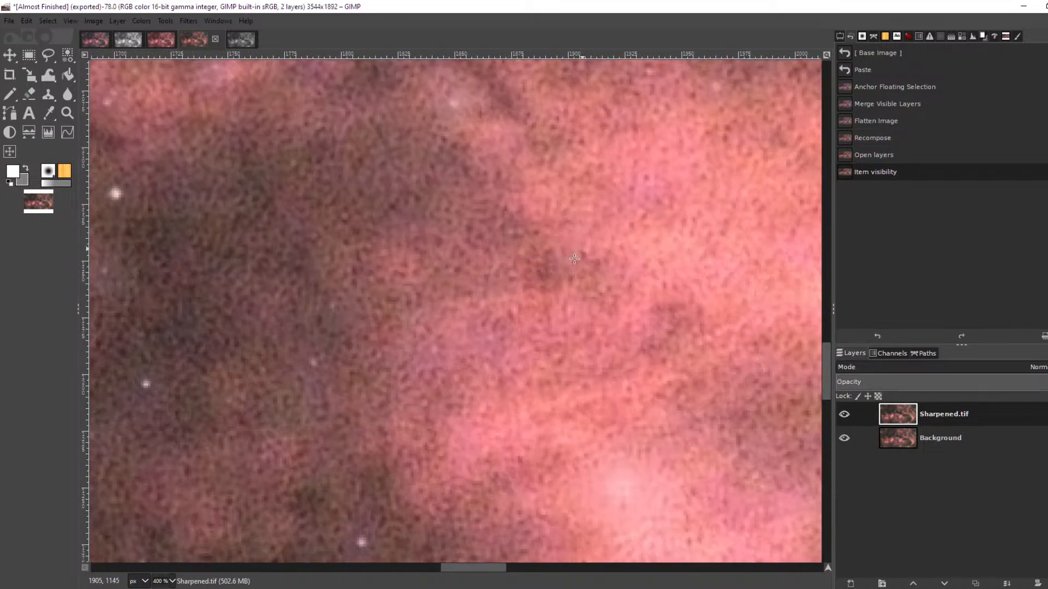
scroll(579, 261, "down", 4, "ctrl")
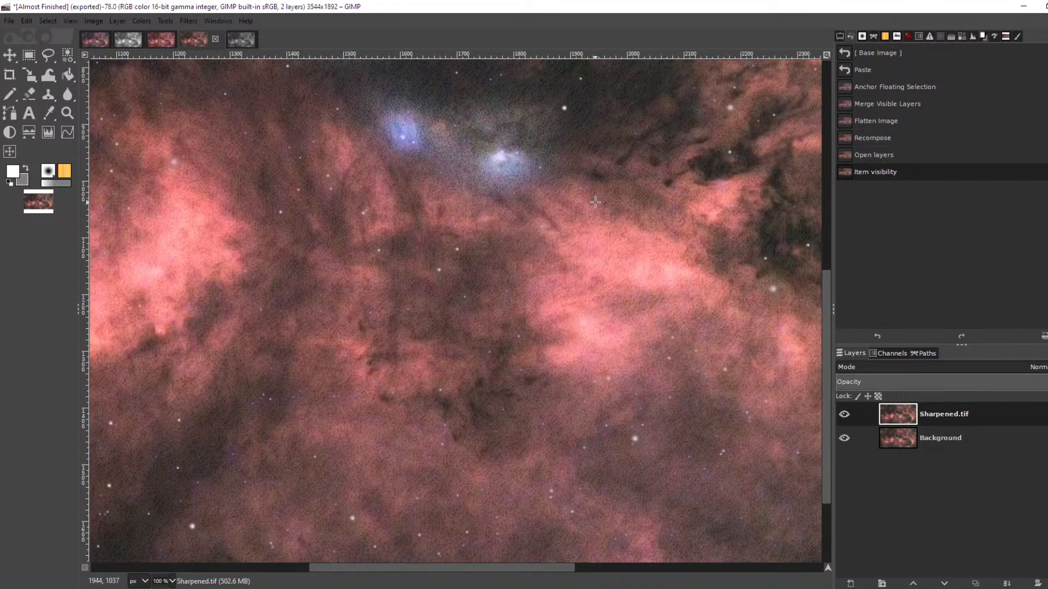
scroll(587, 295, "down", 3, "ctrl")
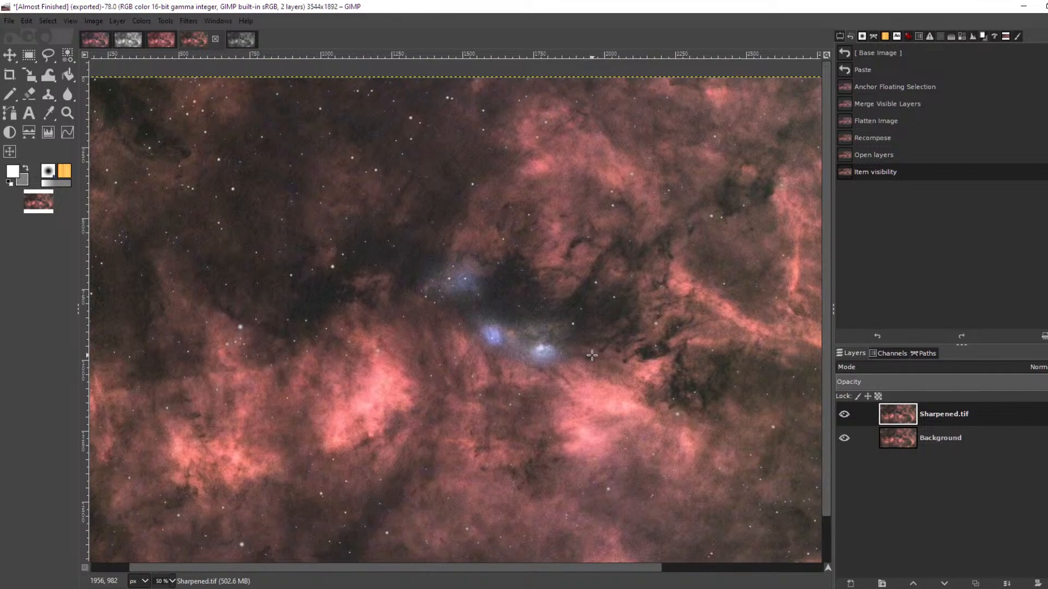
scroll(592, 356, "up", 1, "ctrl")
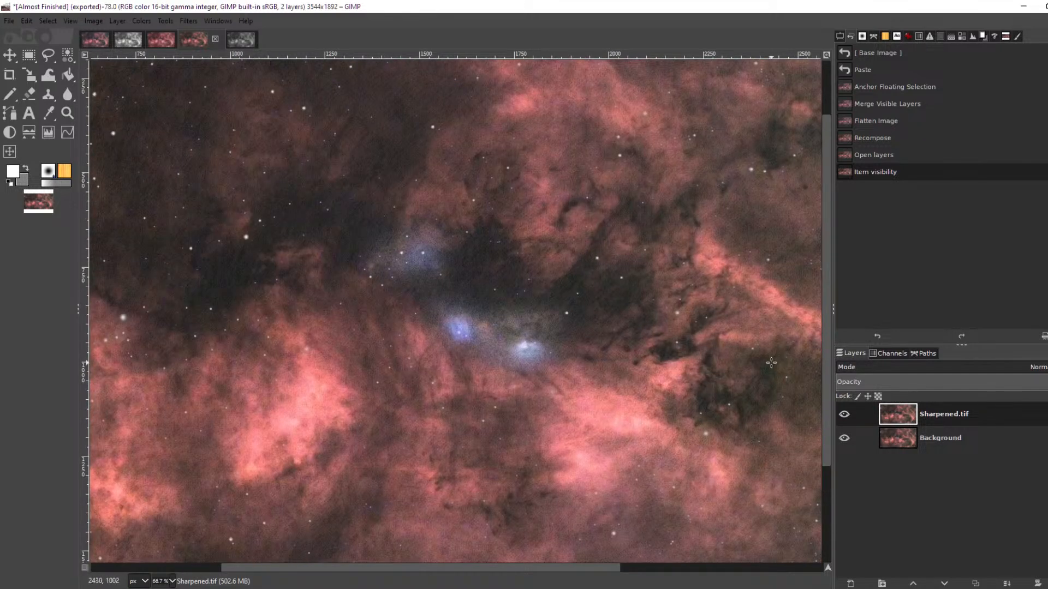
left_click(844, 414)
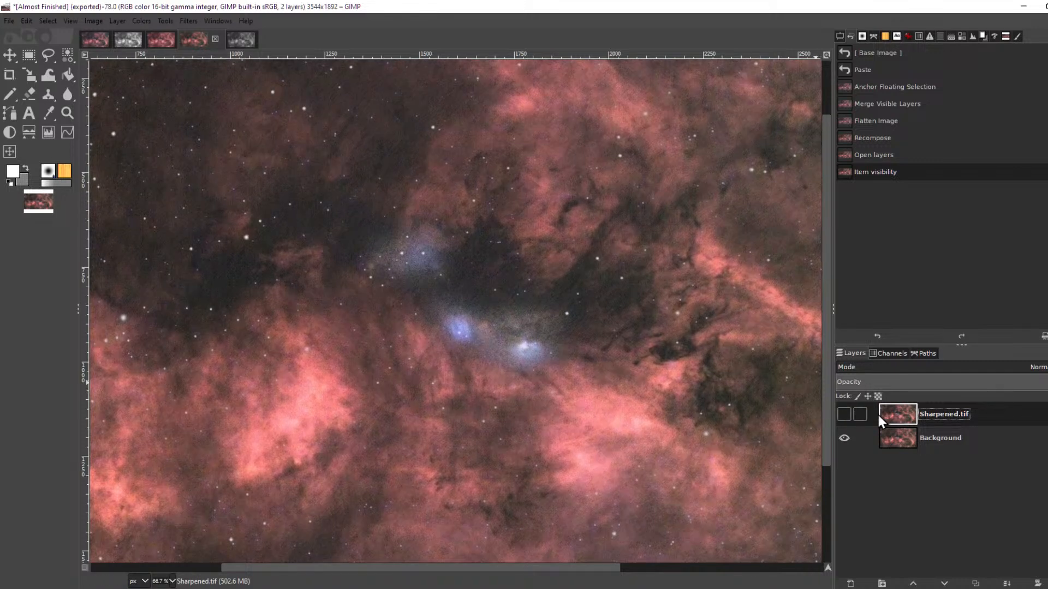
left_click(844, 414)
left_click(844, 414)
left_click(844, 414)
left_click_drag(710, 516, 915, 389)
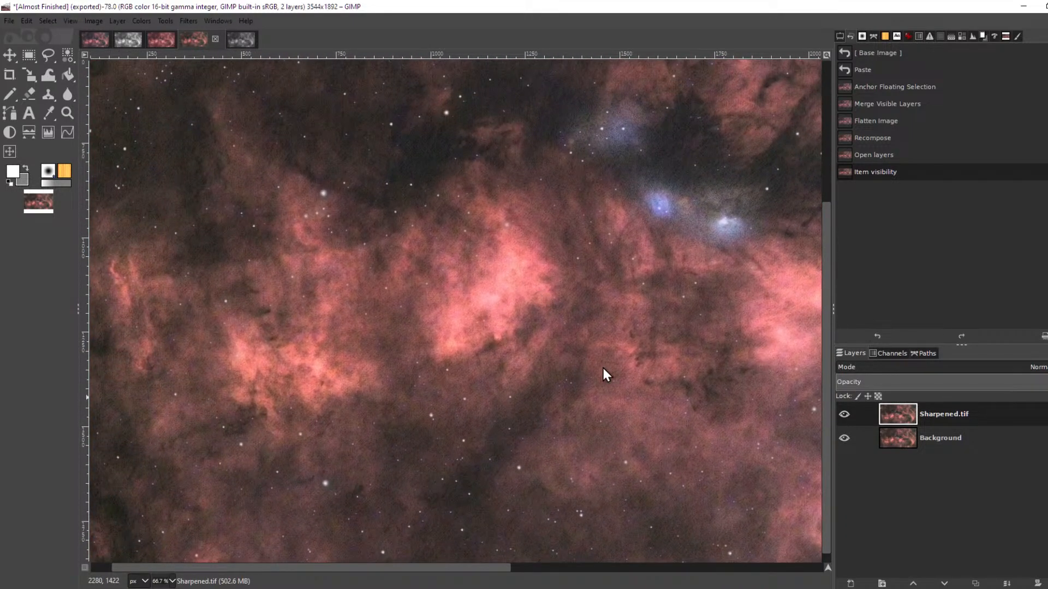
left_click_drag(601, 264, 439, 367)
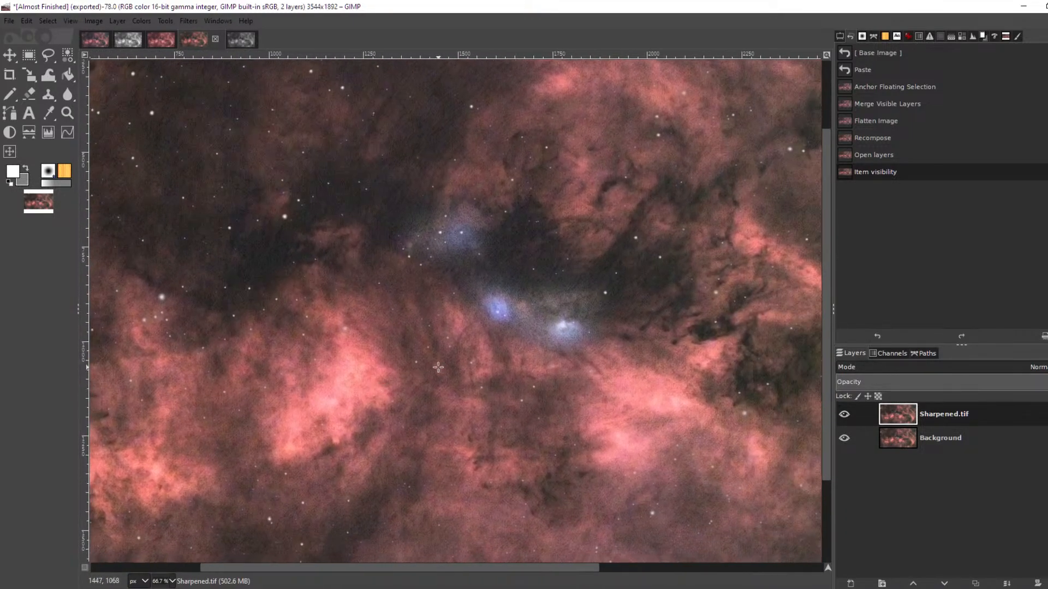
scroll(491, 334, "down", 2)
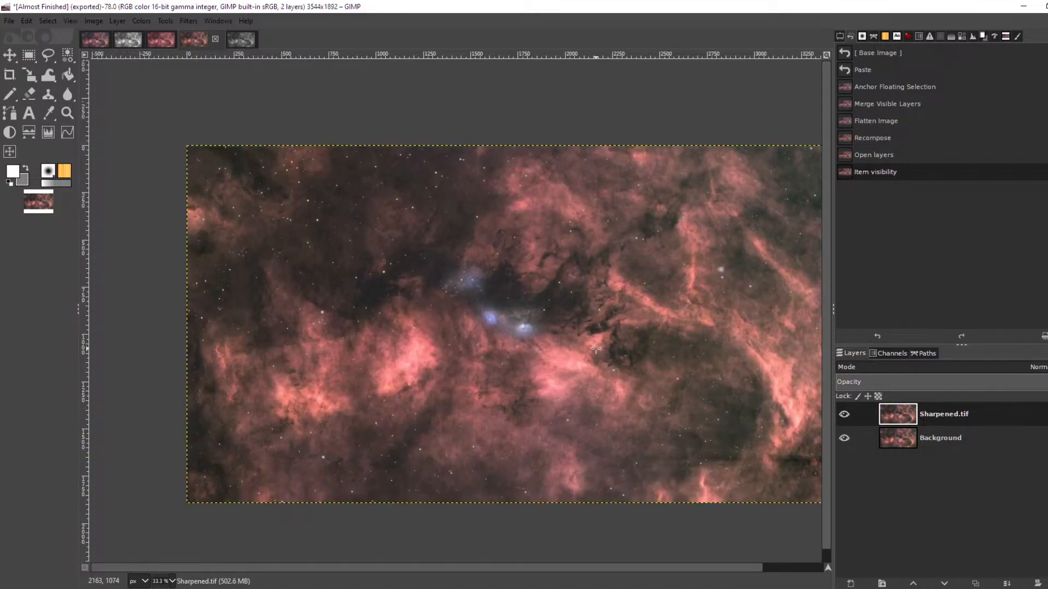
scroll(595, 348, "up", 6)
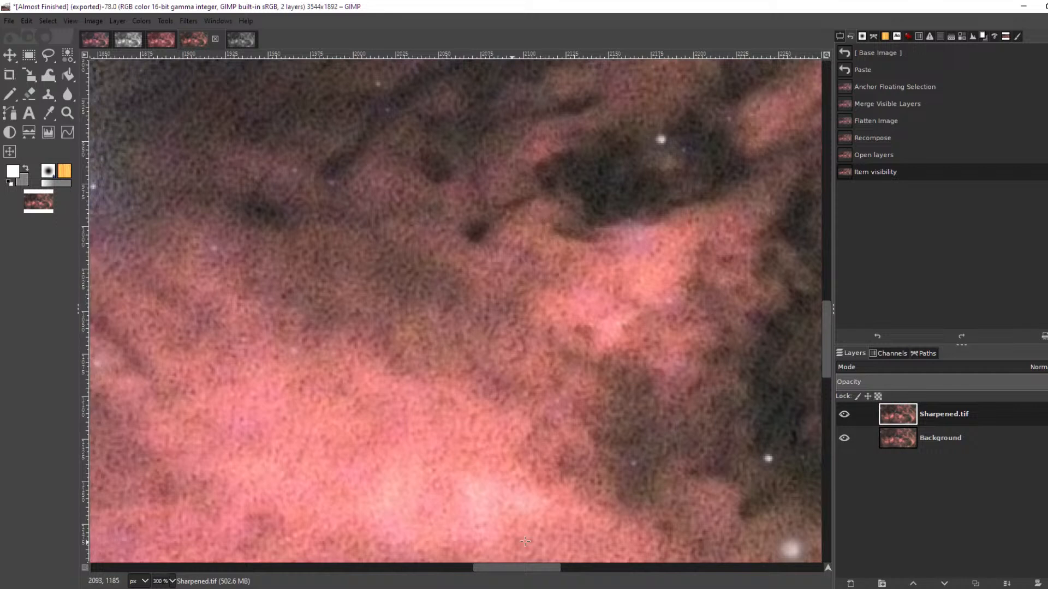
scroll(499, 355, "down", 6)
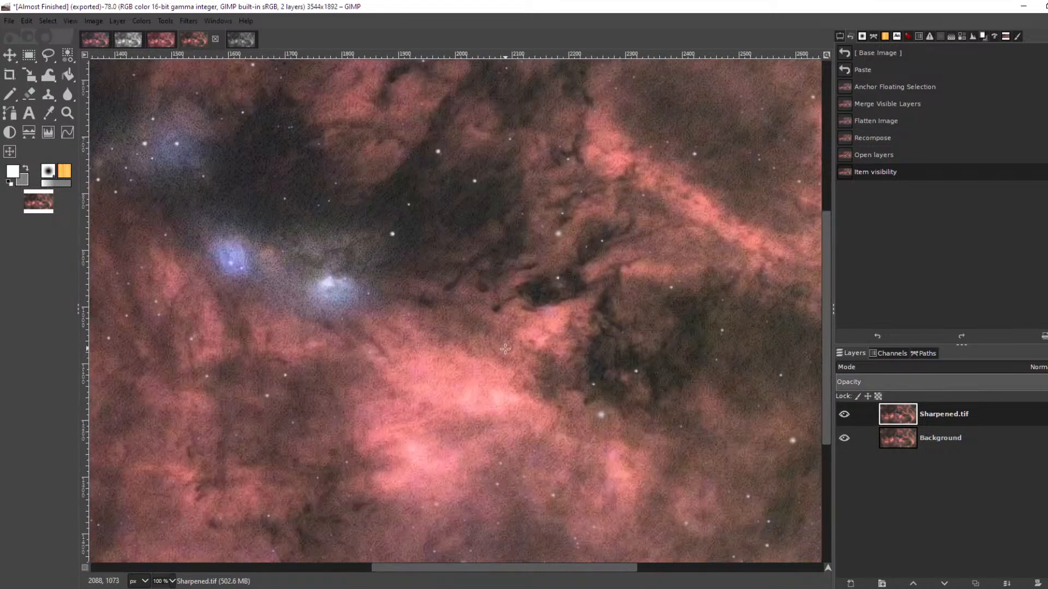
scroll(499, 355, "down", 1)
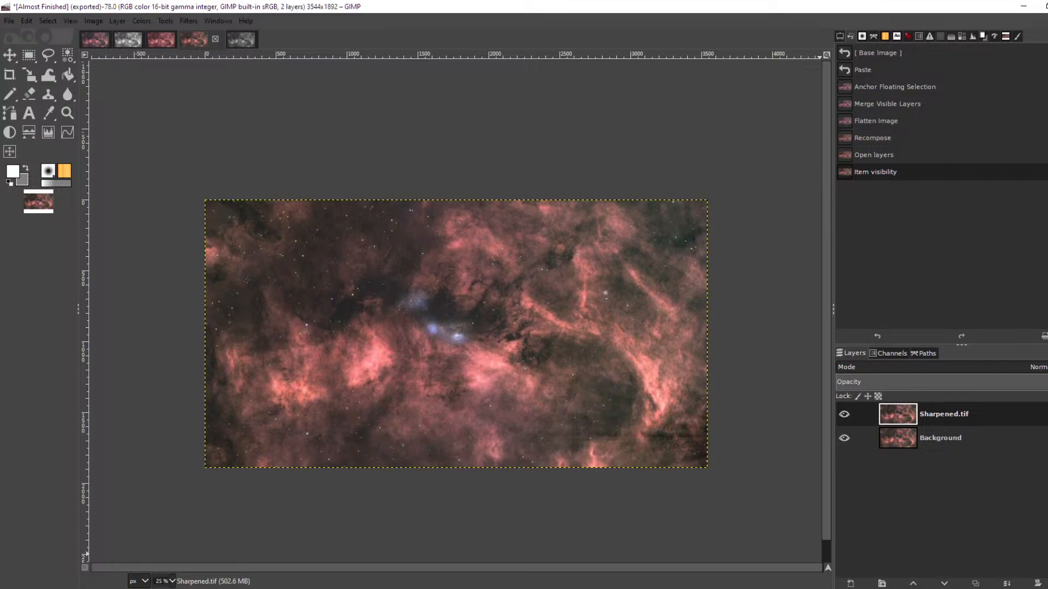
- Switch to Deep Sky DeTools and set it to preview mode with single-core processing
left_click(999, 565)
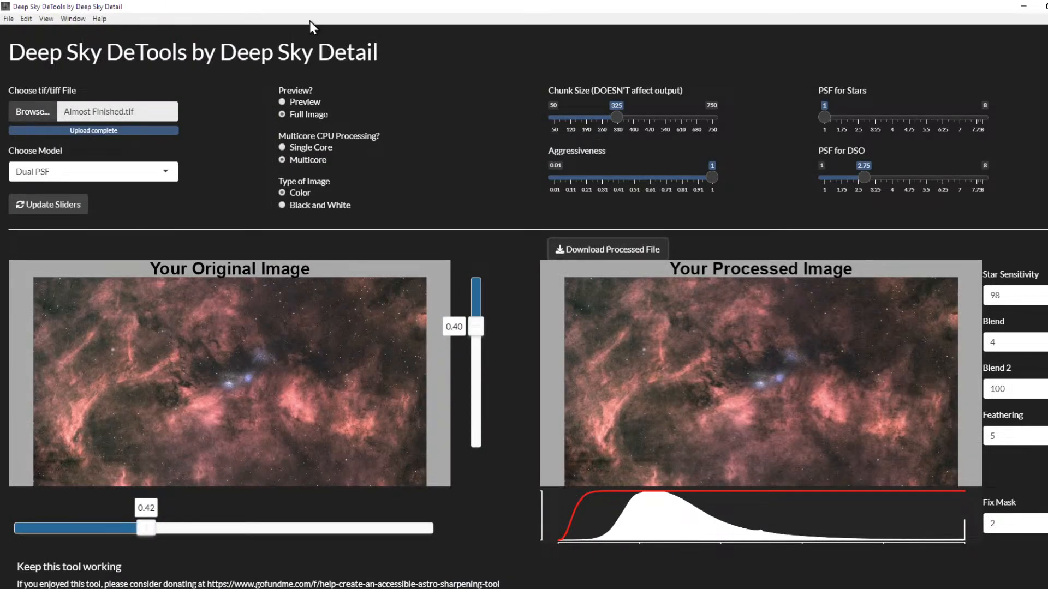
left_click(320, 149)
left_click(313, 103)
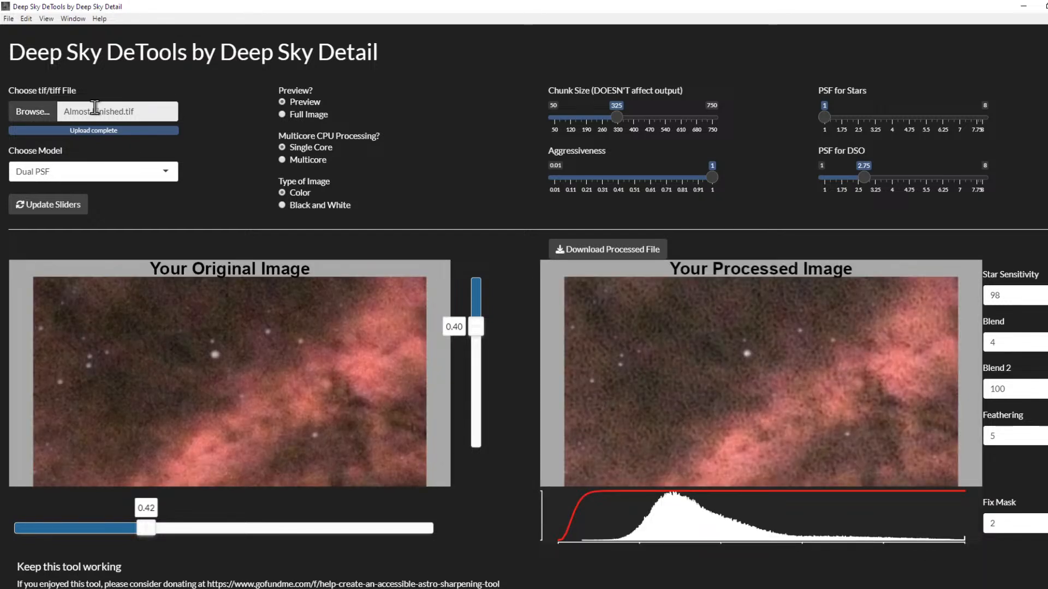
- Load Sharpened.tif from the Processing folder as the image to process
left_click(34, 114)
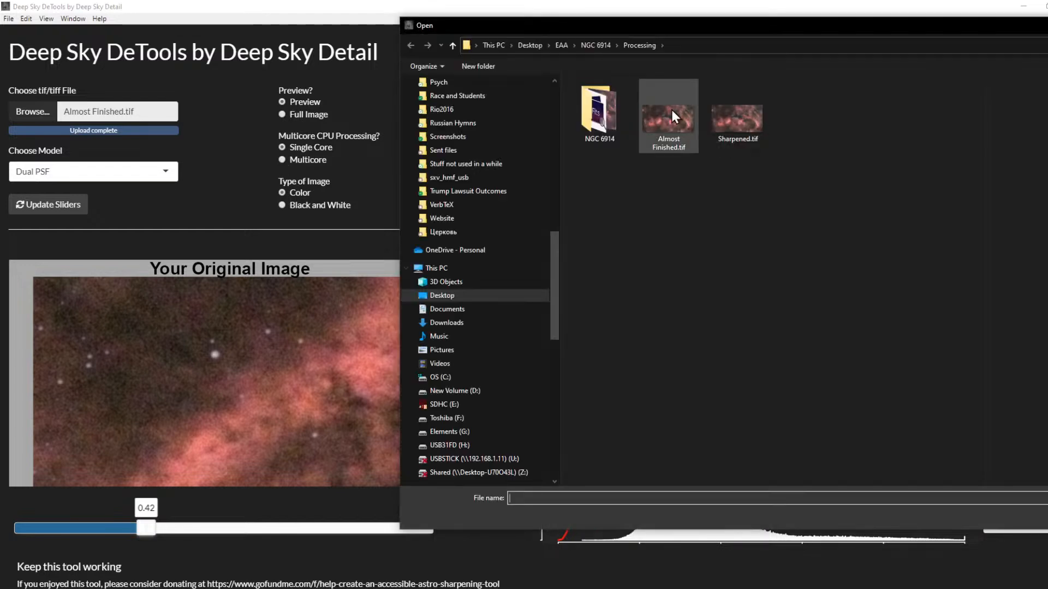
left_click(748, 126)
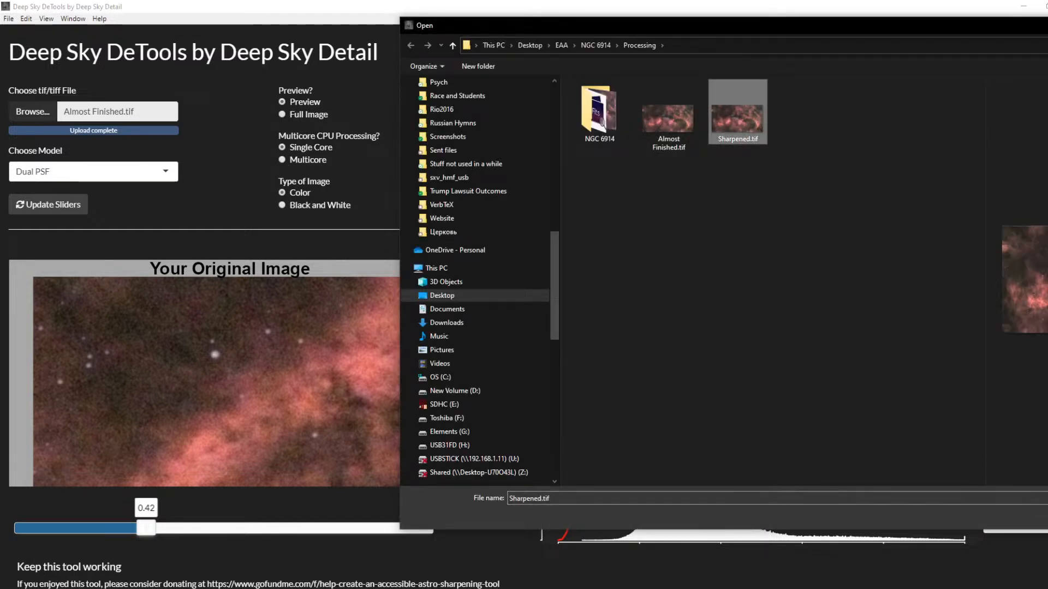
left_click_drag(899, 27, 637, 36)
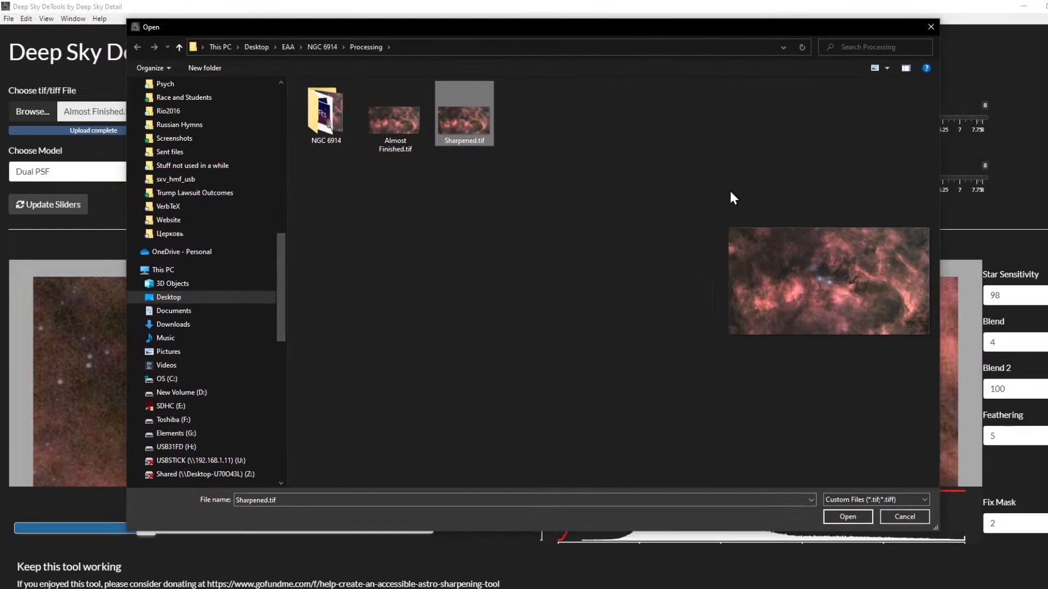
left_click(851, 510)
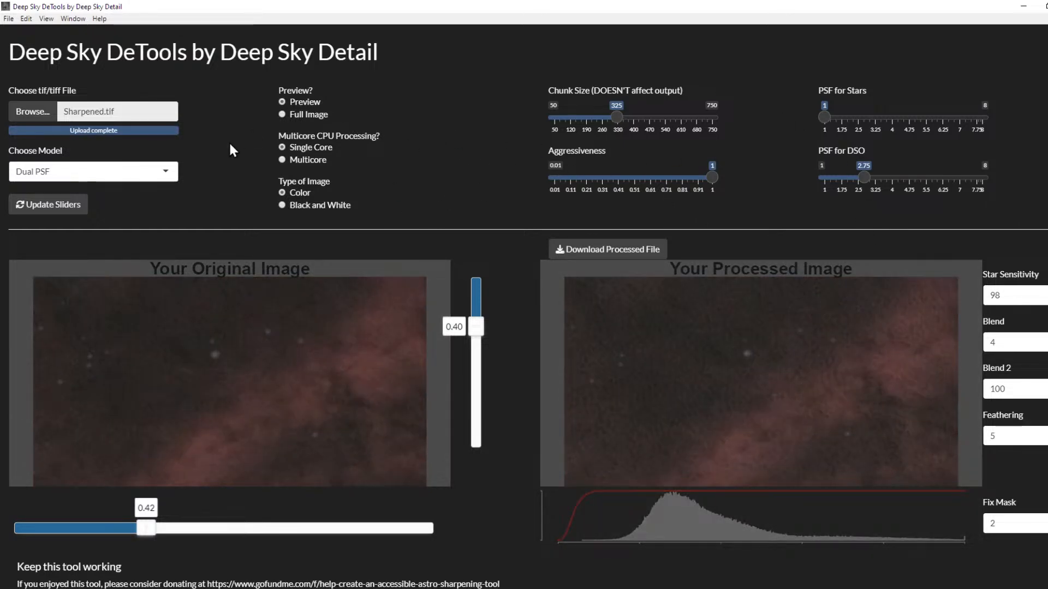
- Choose the AstroClean model, set the aggressiveness to 0.75 and refresh the preview
left_click(136, 174)
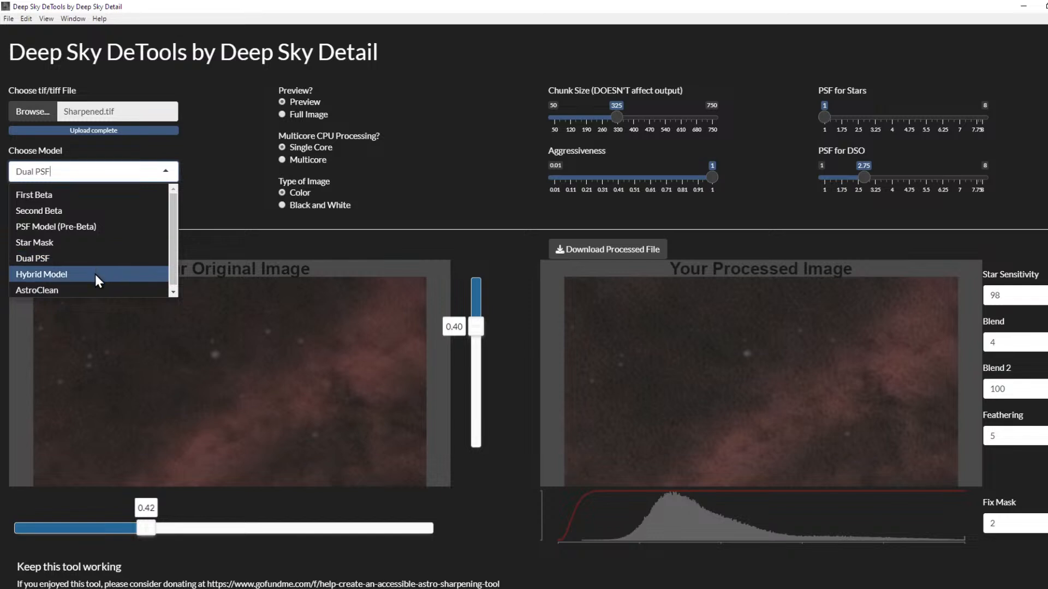
left_click(91, 289)
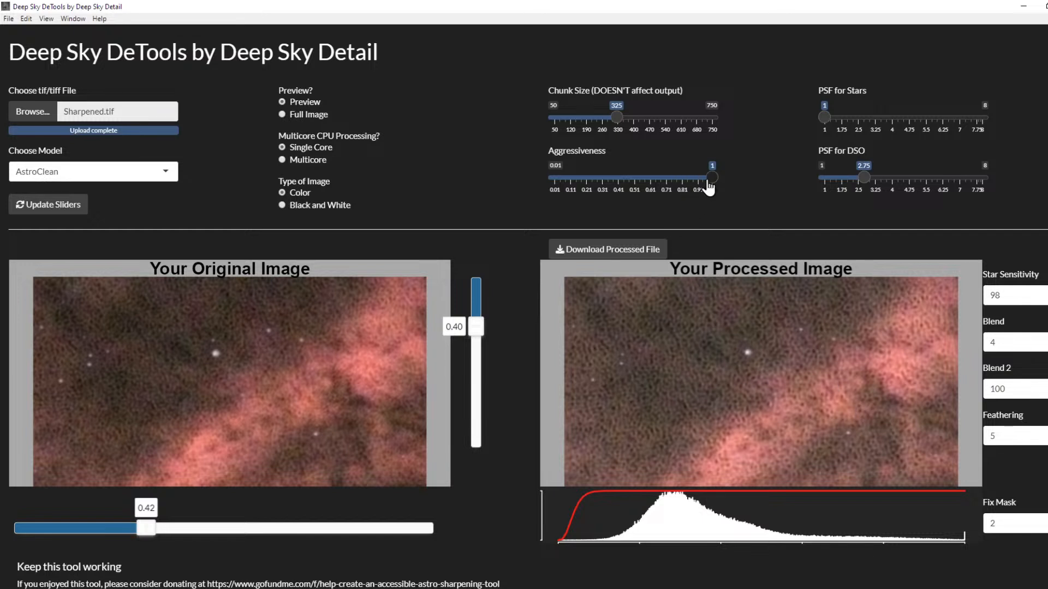
left_click_drag(708, 184, 672, 179)
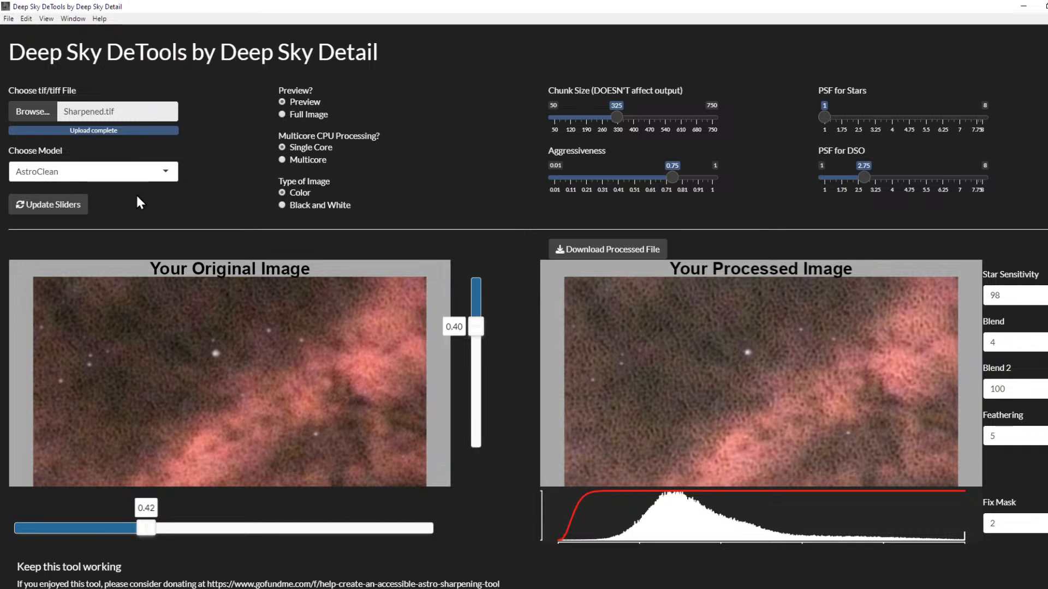
left_click(61, 203)
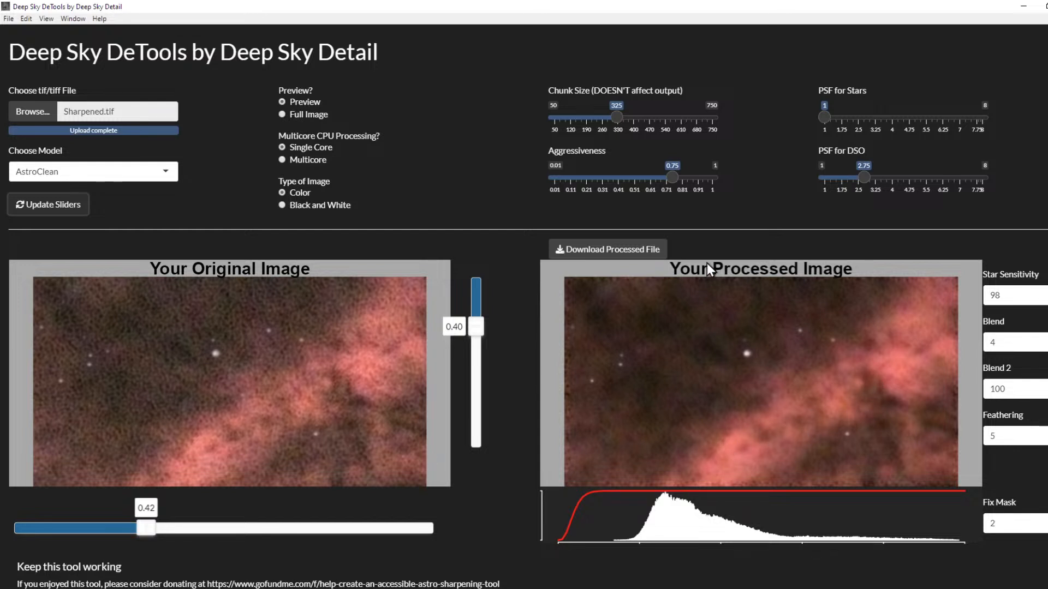
- Preview AstroClean at aggressiveness 1 and shift the preview area to 0.55 horizontally and 0.60 vertically
left_click_drag(671, 187, 714, 203)
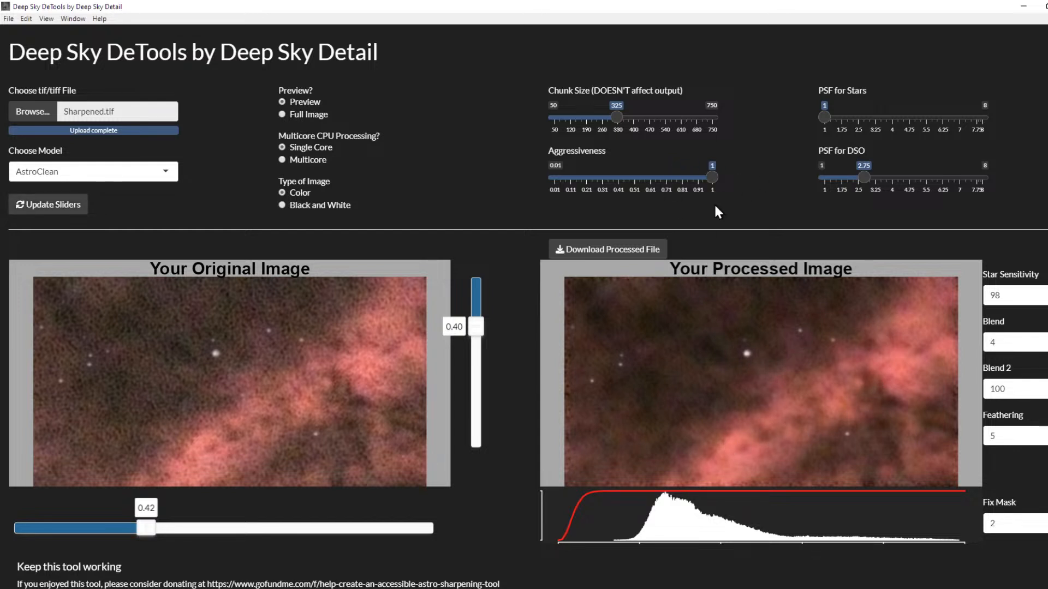
left_click(73, 205)
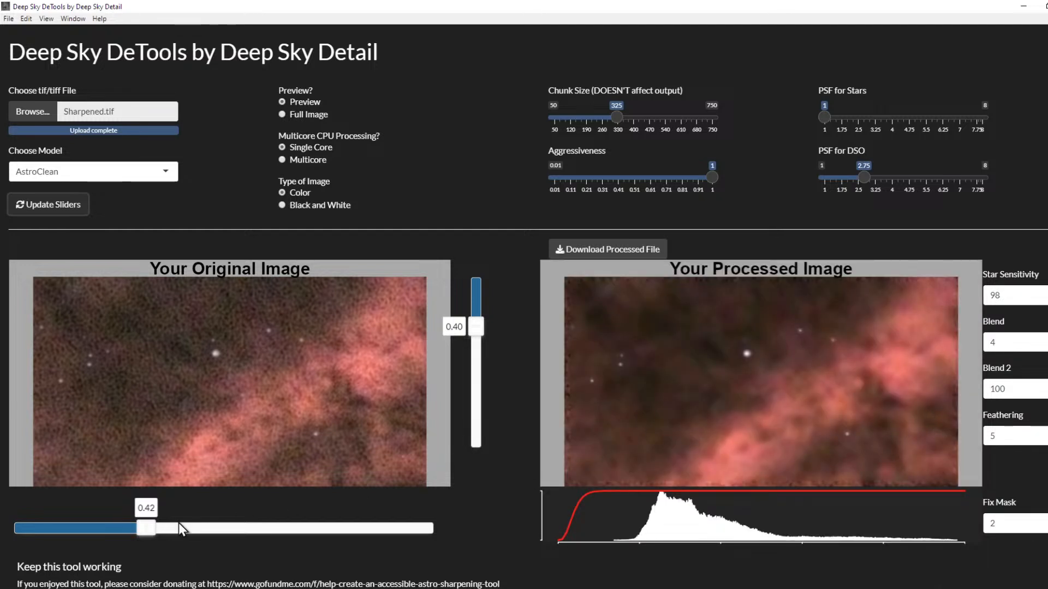
left_click_drag(151, 534, 224, 535)
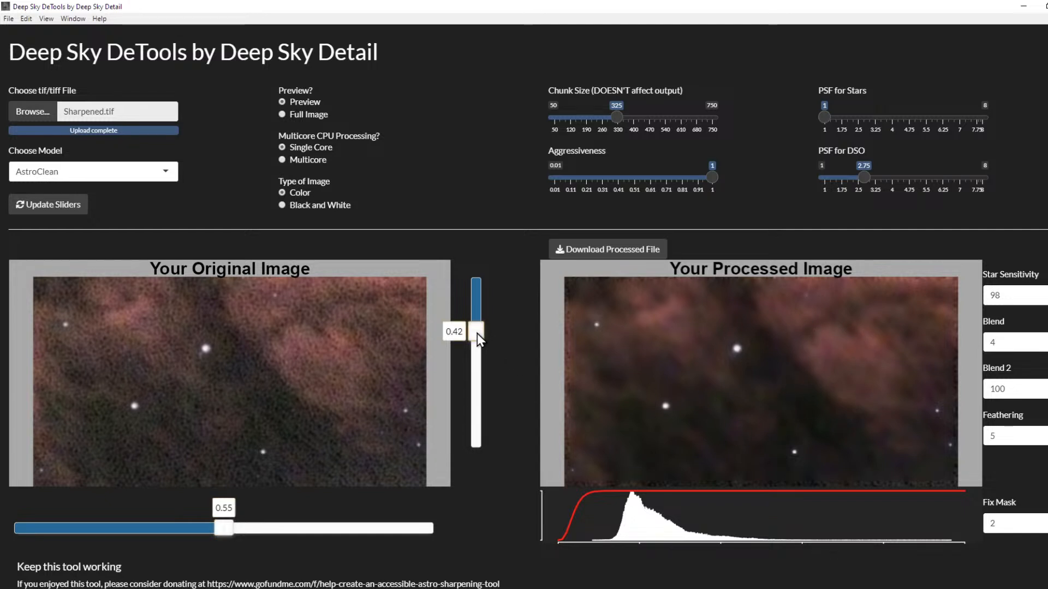
left_click_drag(476, 327, 477, 382)
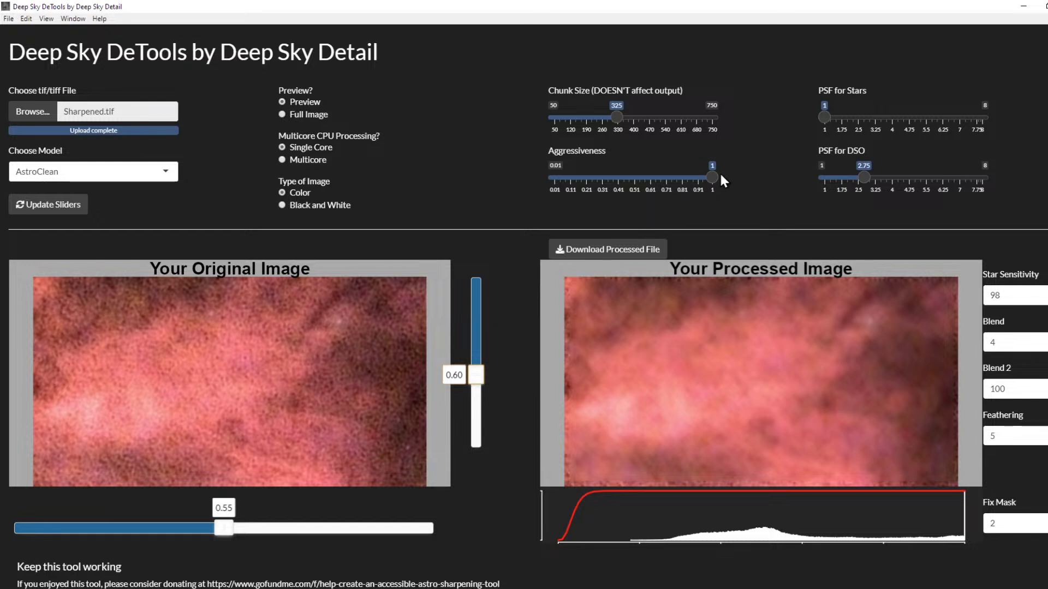
- Set the aggressiveness to 0.65 and process the full image with multicore processing
left_click_drag(720, 176, 661, 180)
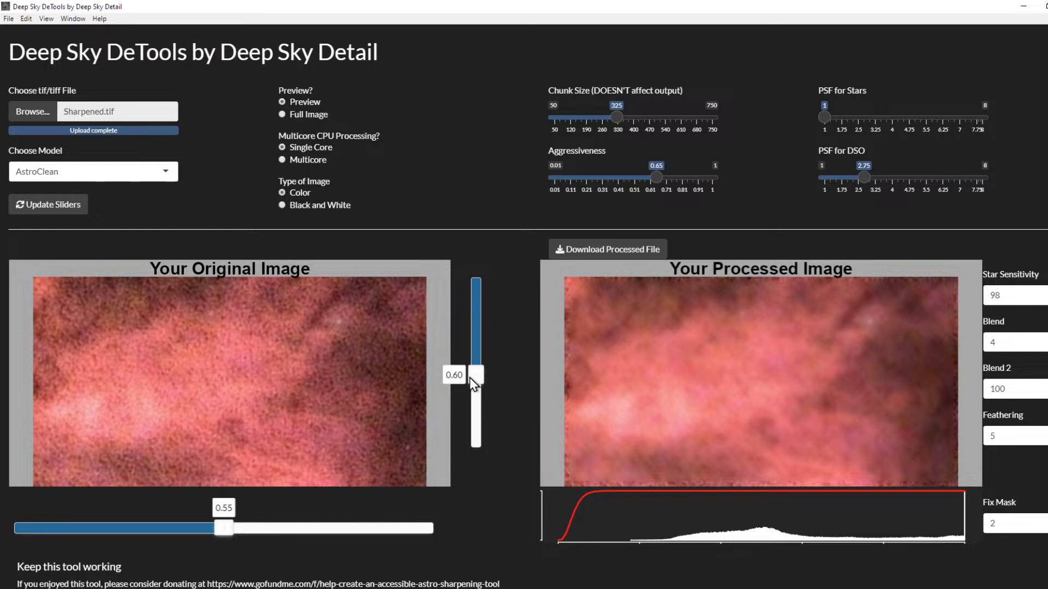
left_click(48, 205)
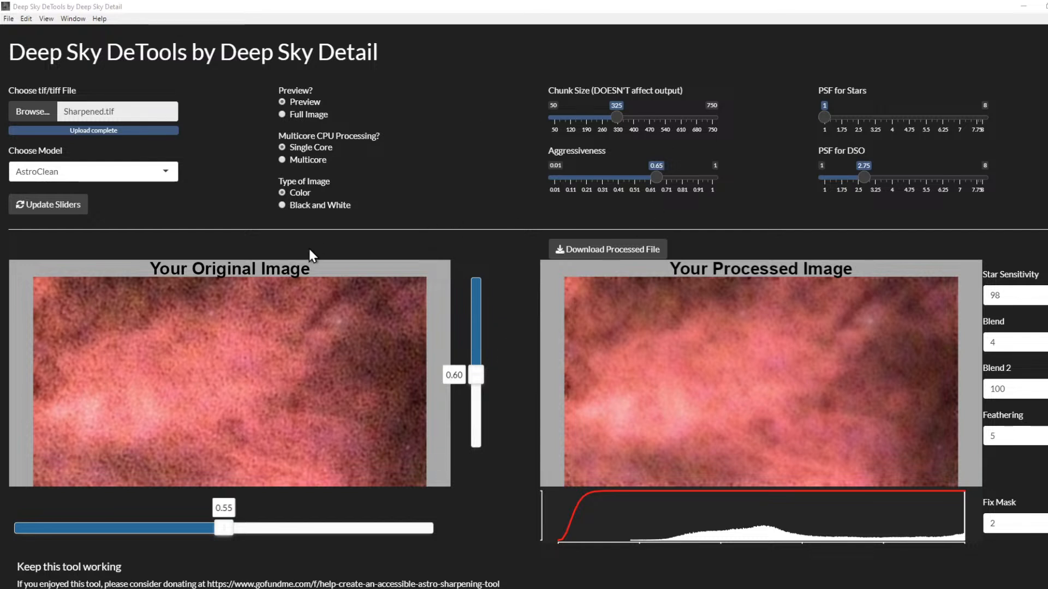
left_click(284, 159)
left_click(22, 205)
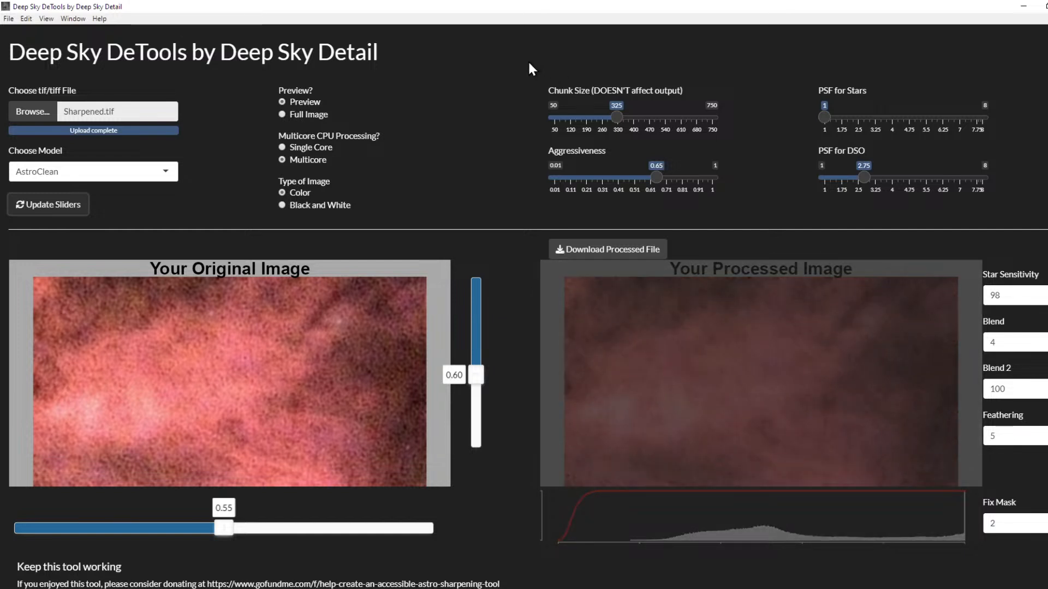
left_click(282, 115)
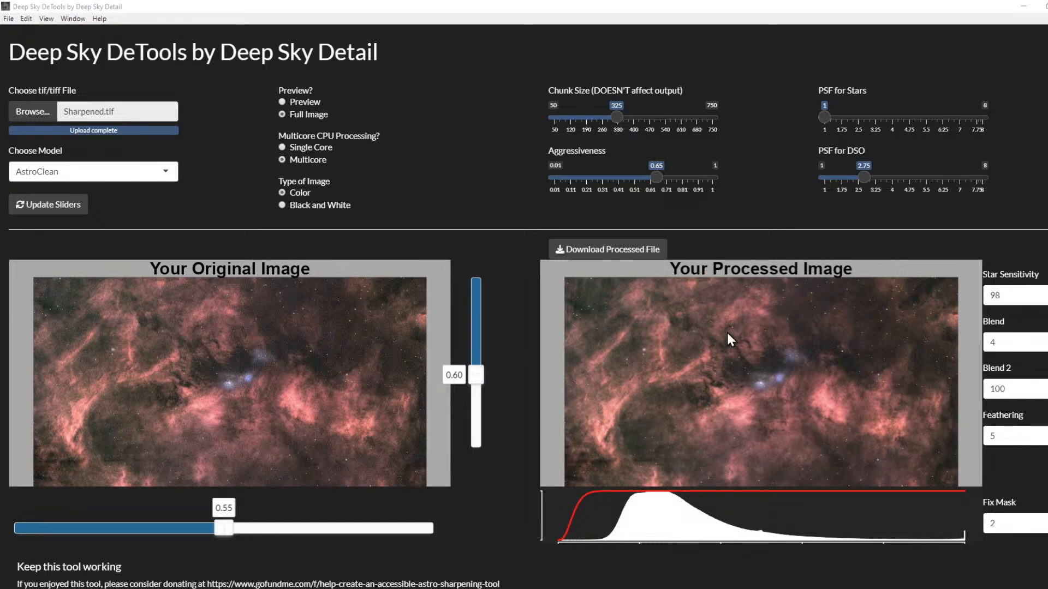
- Download the processed image into the Processing folder as Clean.tif
left_click(613, 257)
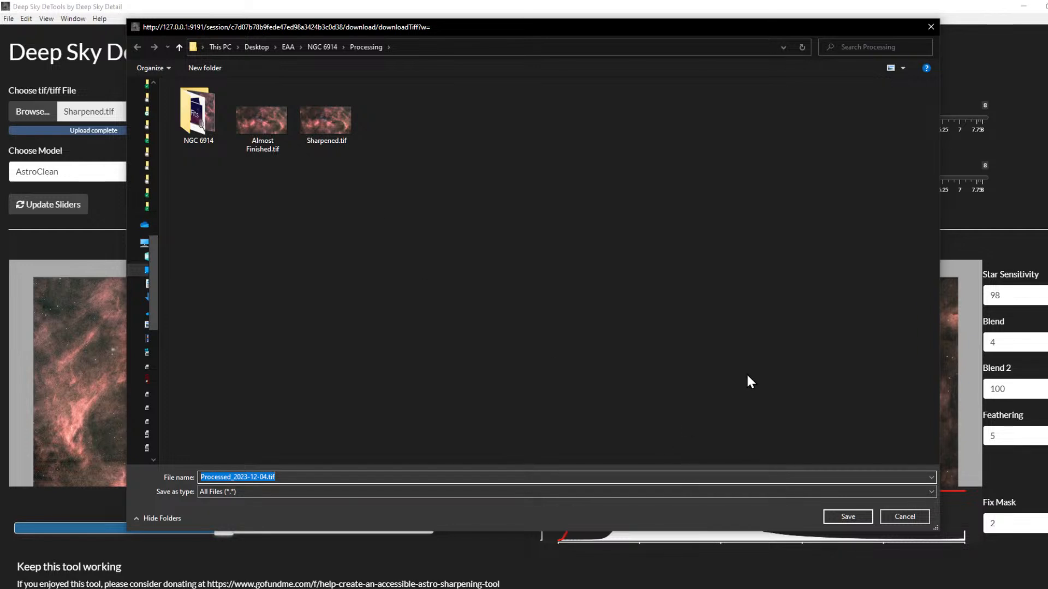
type("Clean")
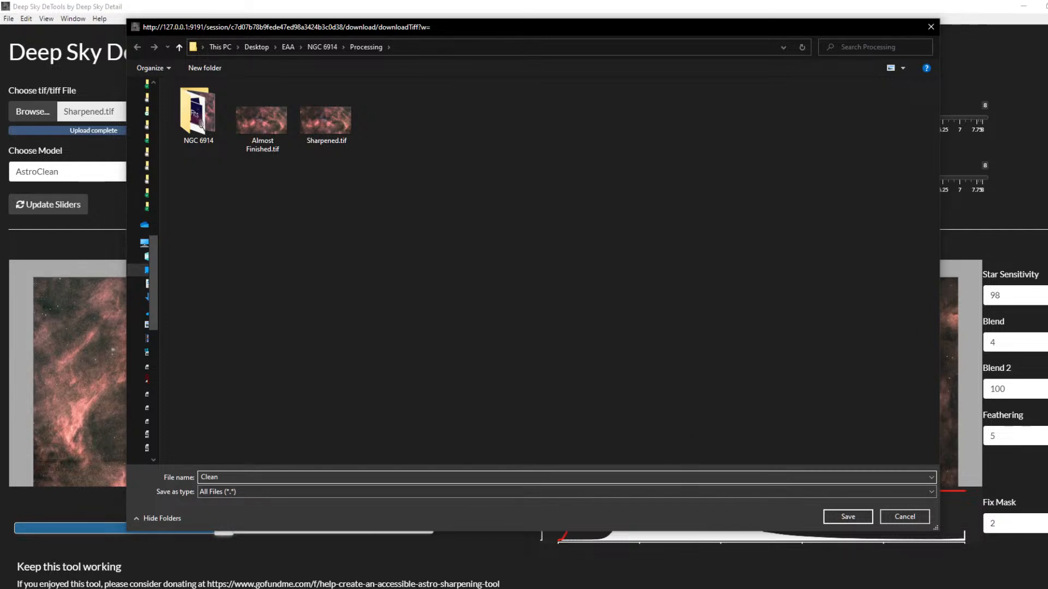
type(".tif")
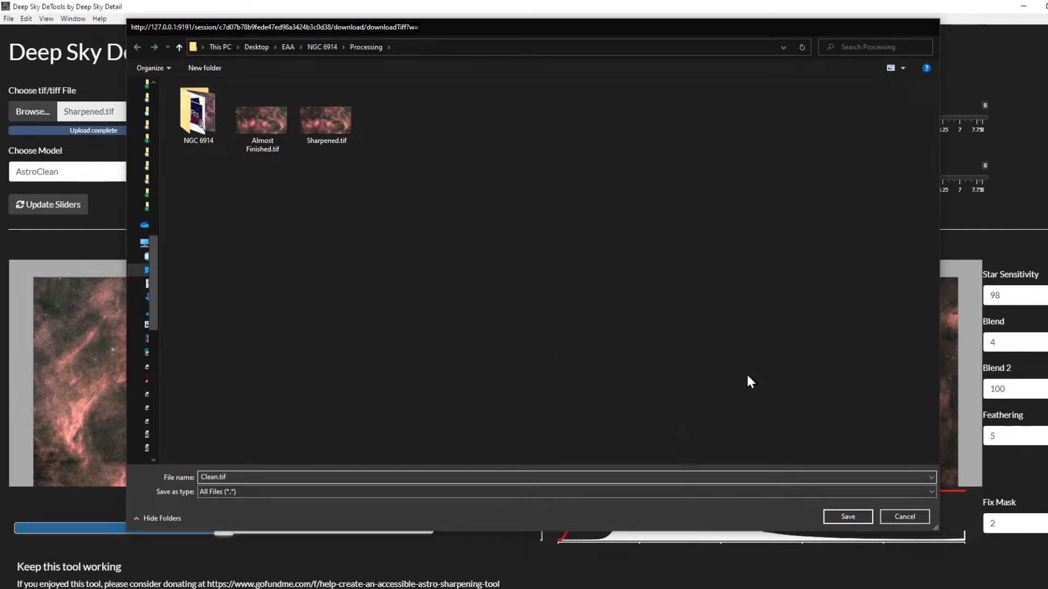
key("Return")
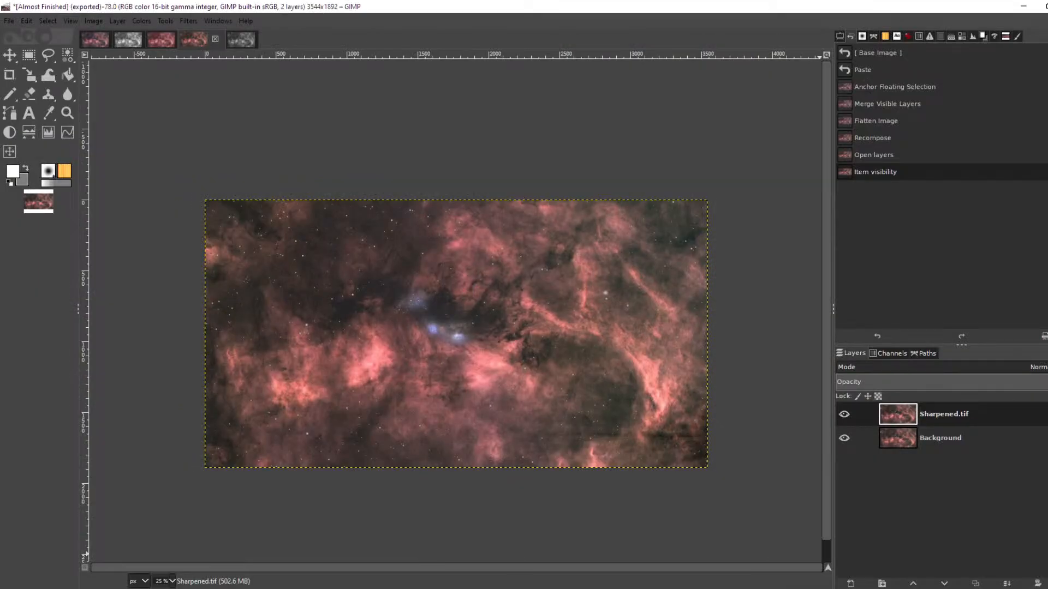
- In GIMP, open Clean.tif from the Processing folder as a new layer above Sharpened.tif
left_click(10, 21)
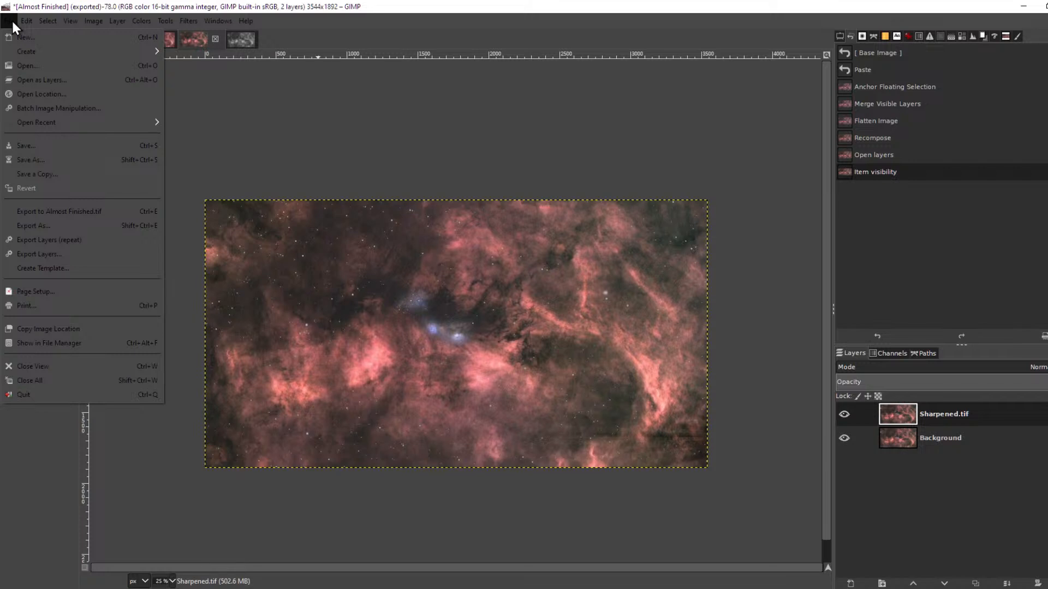
left_click(15, 19)
left_click(11, 21)
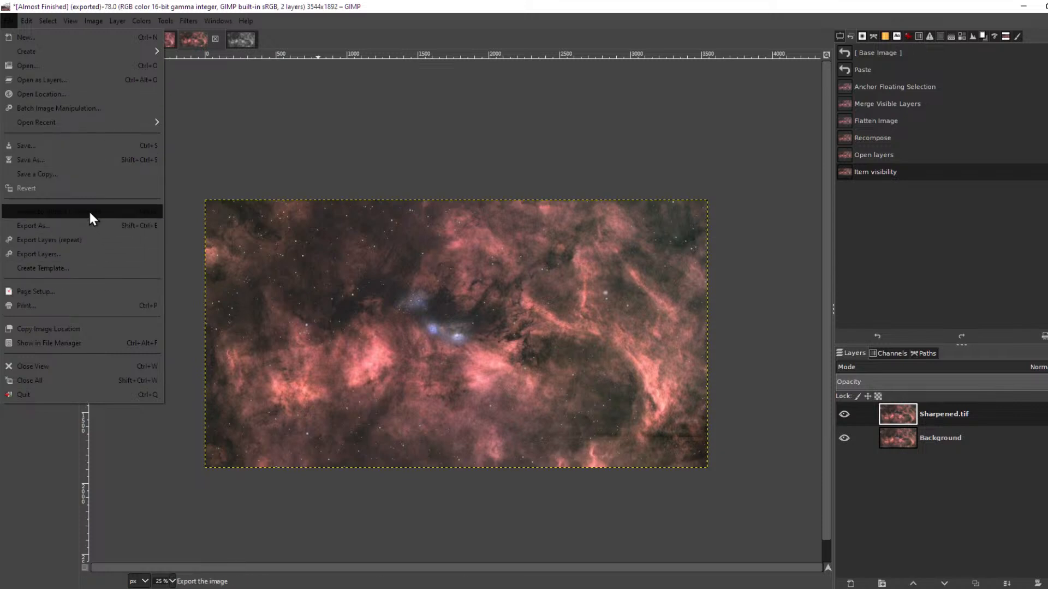
left_click(77, 81)
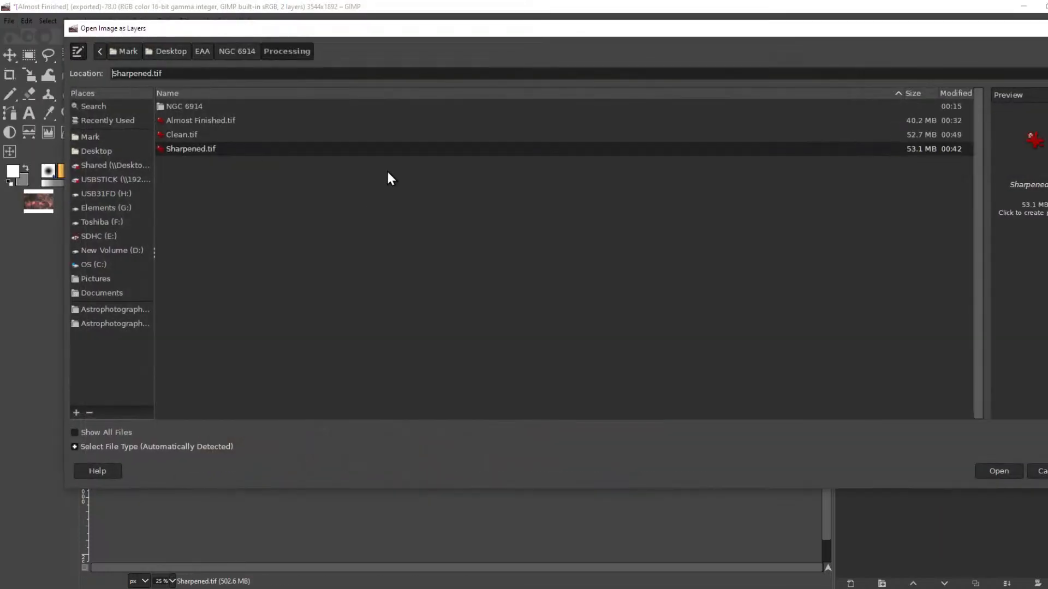
left_click(213, 134)
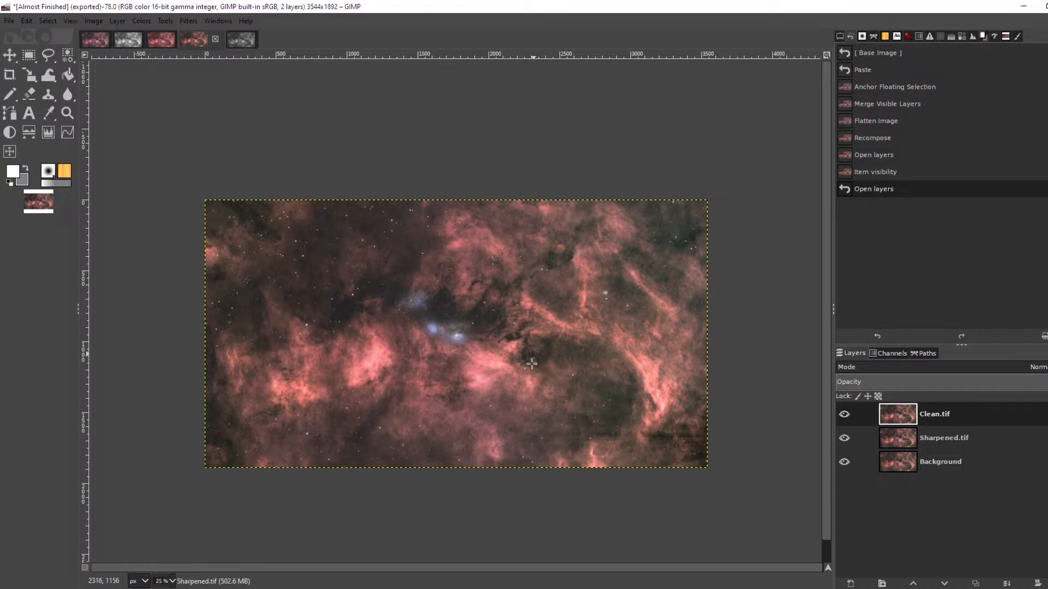
- Compare the nebula at 50% zoom with the Clean.tif layer shown and hidden
scroll(522, 373, "up", 2)
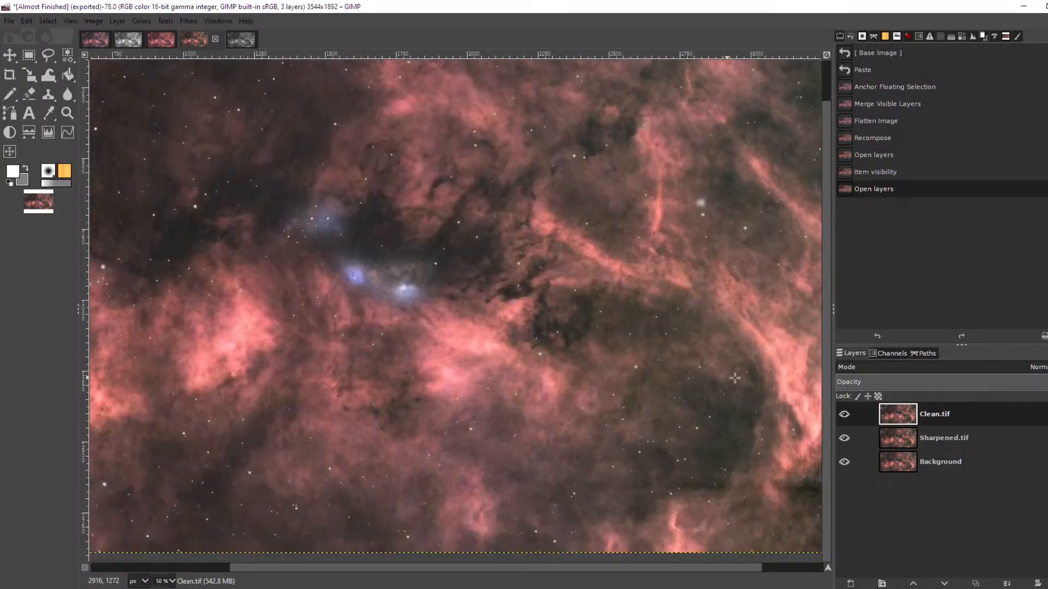
left_click(844, 415)
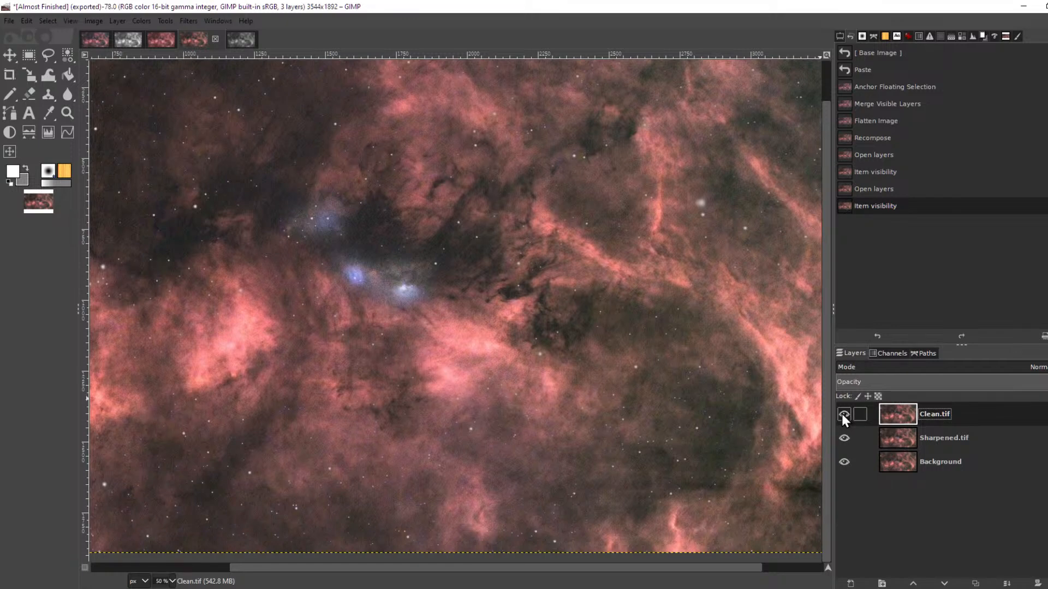
left_click(844, 414)
- Compare the dark region beside the blue nebula at 200% zoom, showing the Background, Sharpened.tif and Clean.tif layers in turn
scroll(467, 343, "up", 4)
left_click_drag(528, 197, 534, 502)
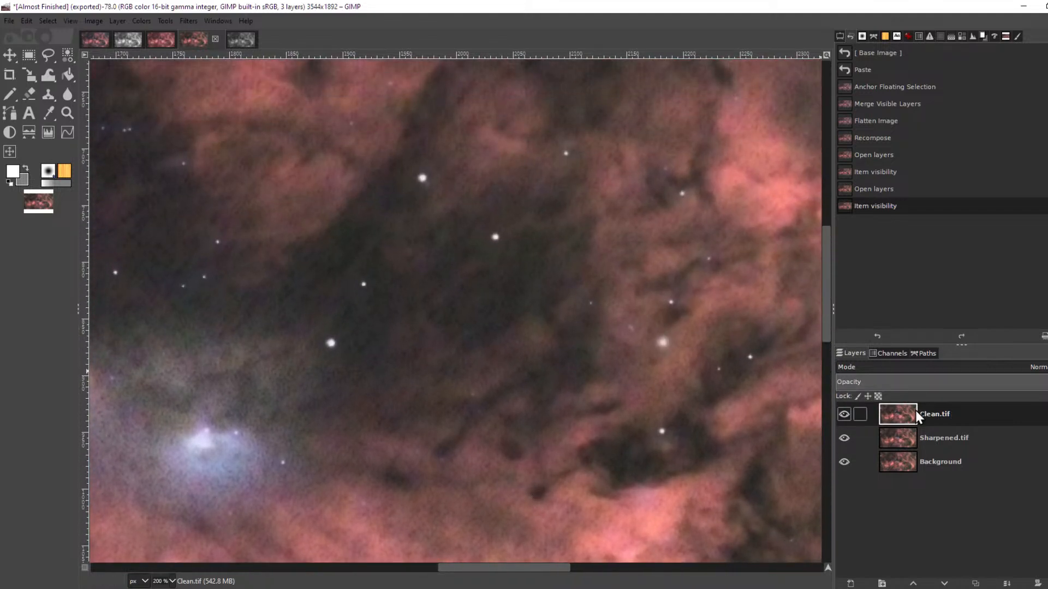
left_click(970, 417)
left_click(843, 438)
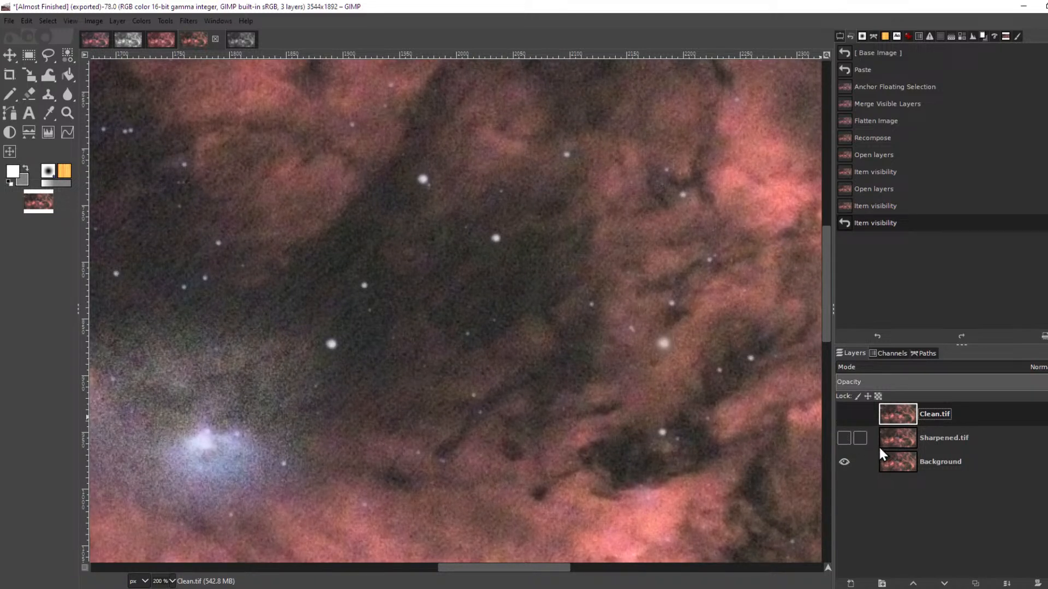
left_click(944, 465)
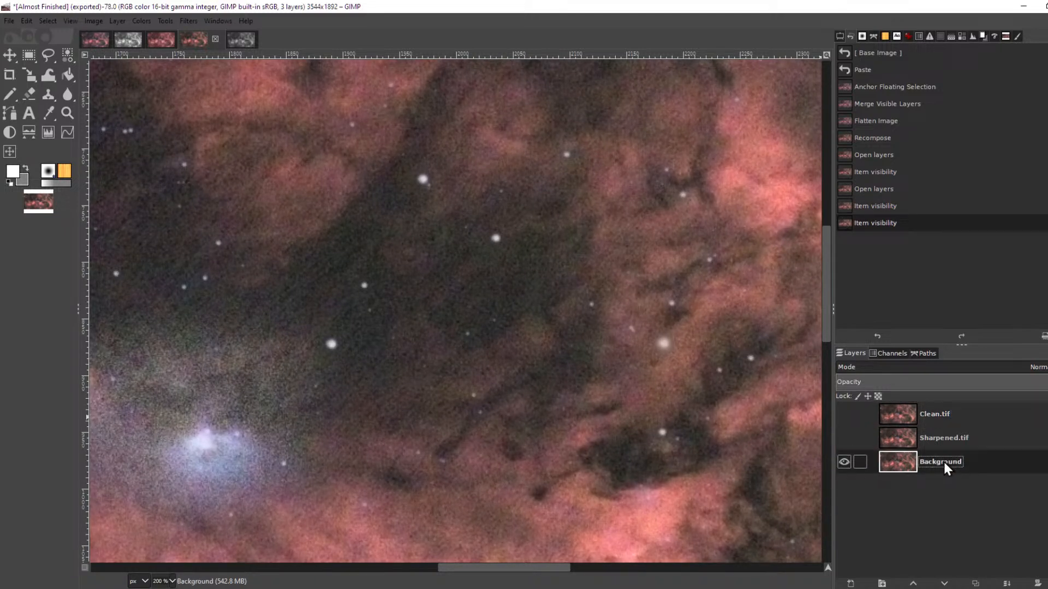
left_click(843, 438)
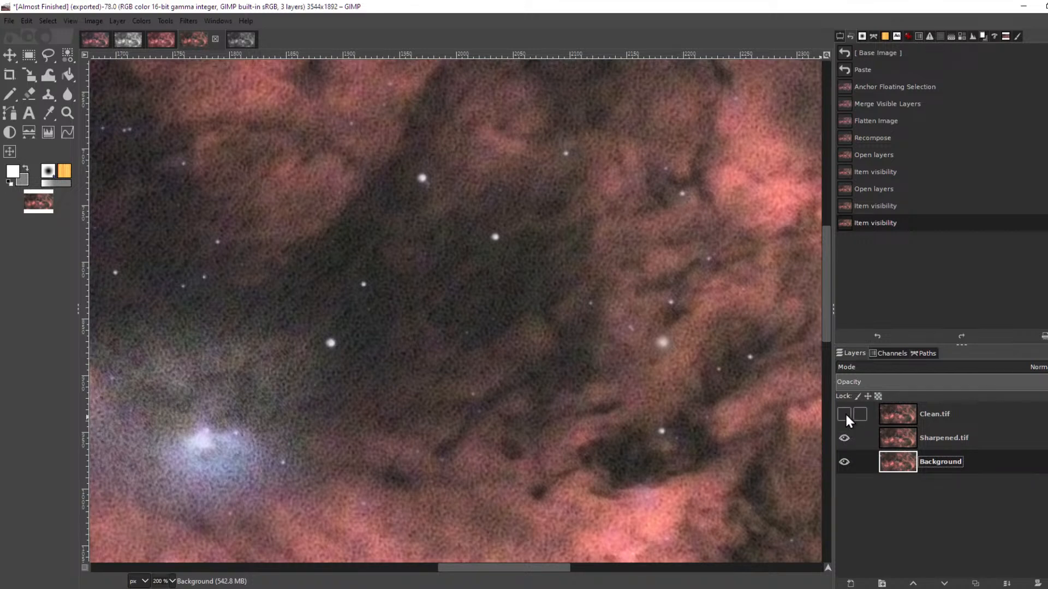
left_click(844, 414)
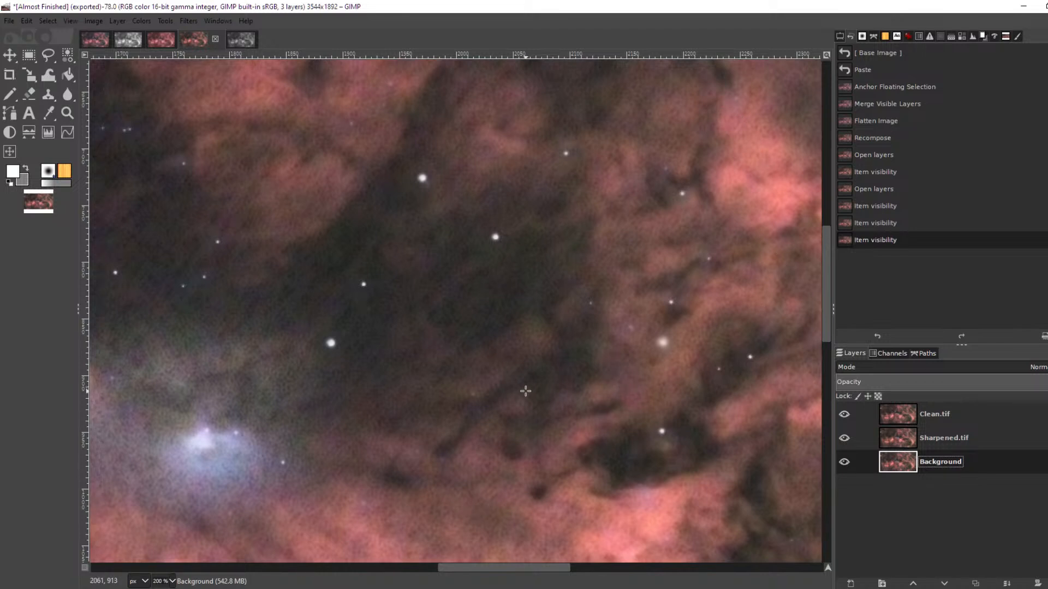
- Examine the layered nebula image with all three layers shown, at full-frame and closer zoom levels
scroll(533, 384, "down", 4)
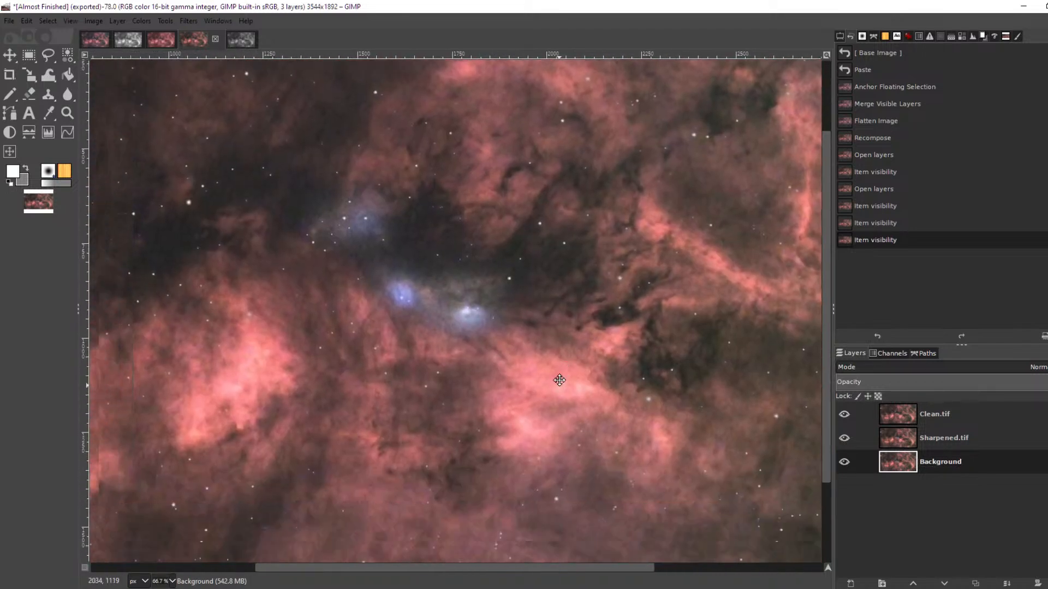
scroll(590, 281, "down", 3)
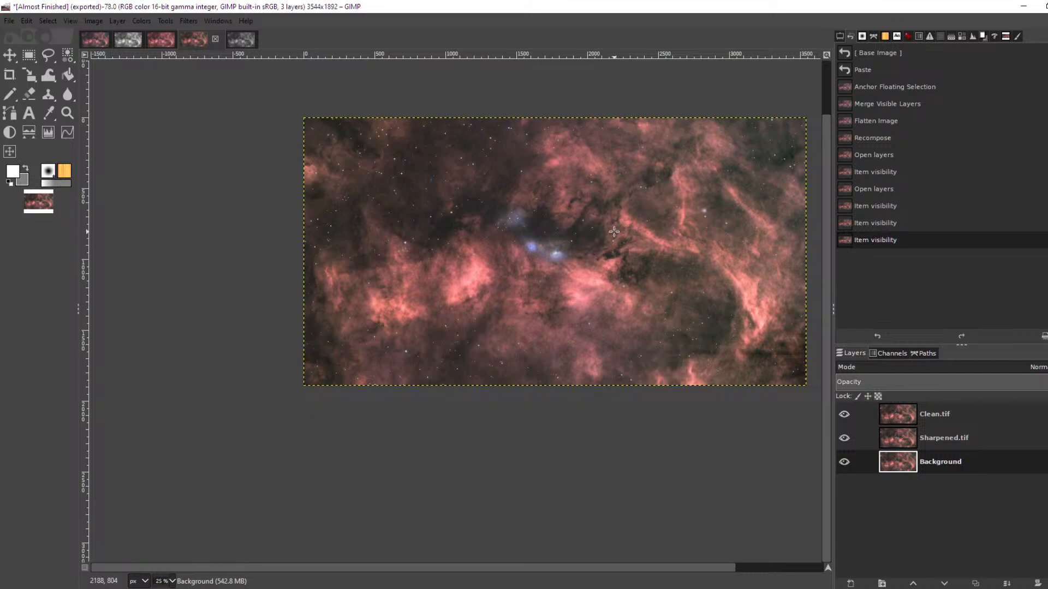
scroll(624, 241, "up", 2)
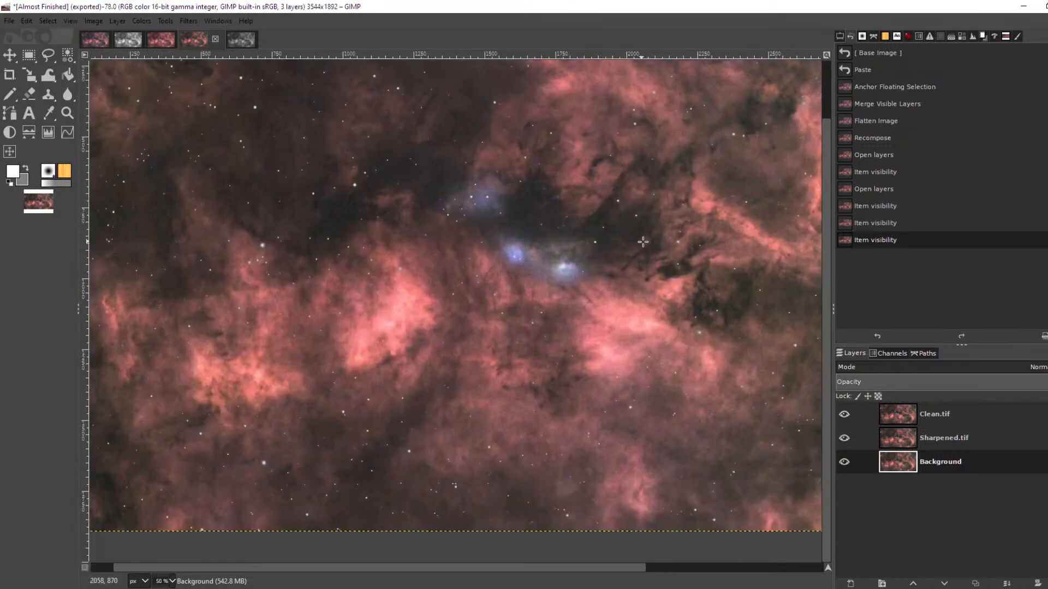
left_click_drag(643, 242, 571, 272)
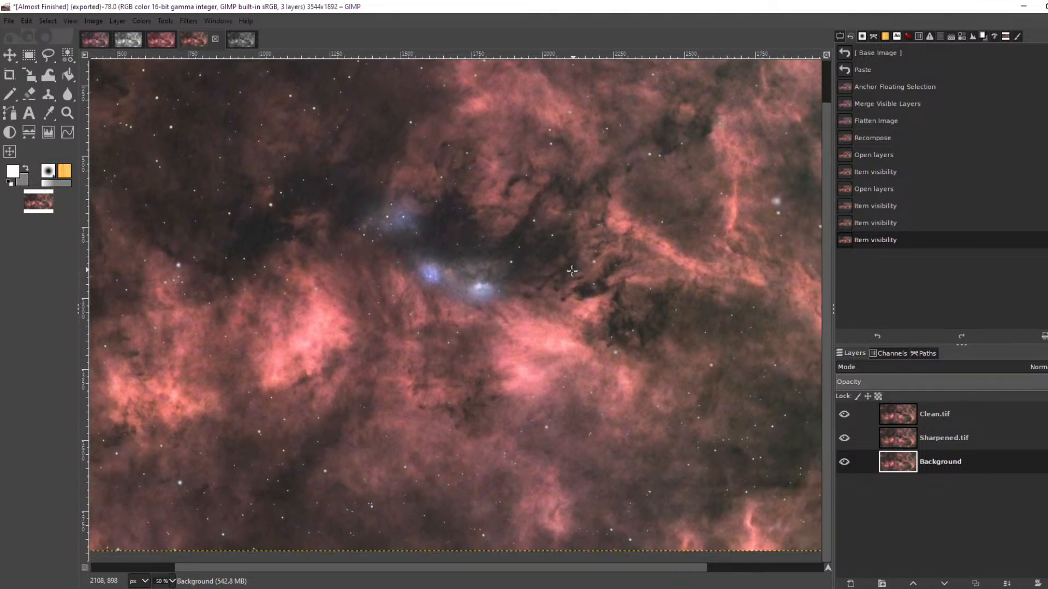
scroll(564, 270, "down", 1)
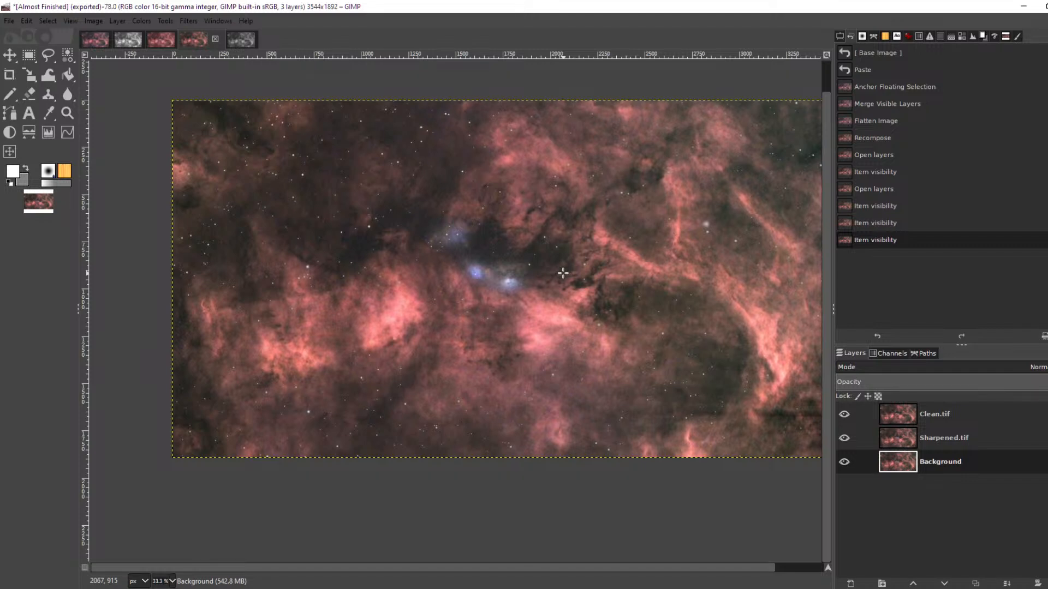
scroll(681, 300, "up", 1)
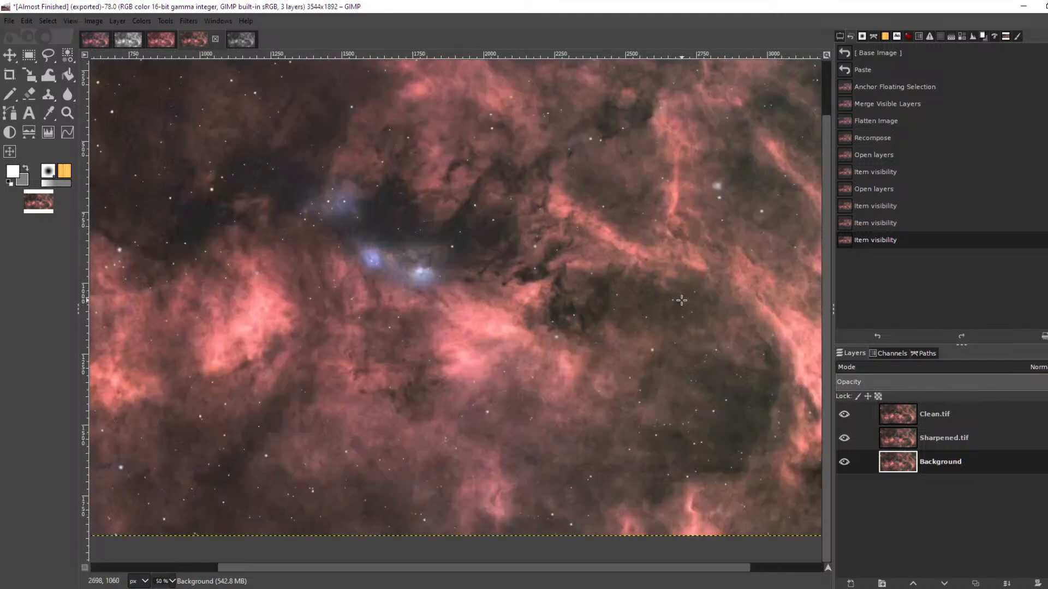
scroll(681, 300, "up", 2)
scroll(681, 300, "down", 2)
left_click(952, 416)
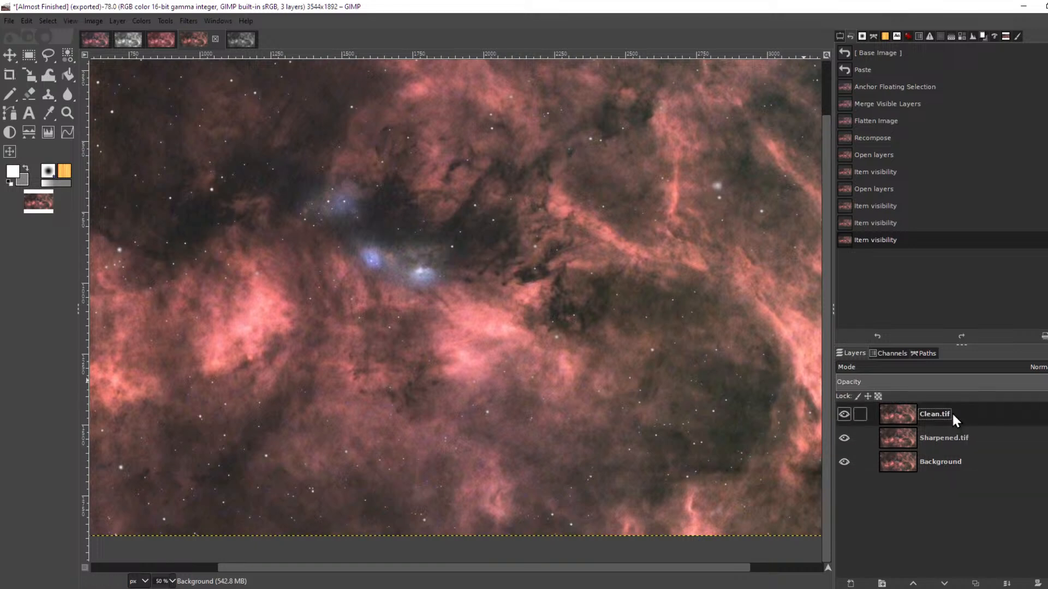
left_click(12, 22)
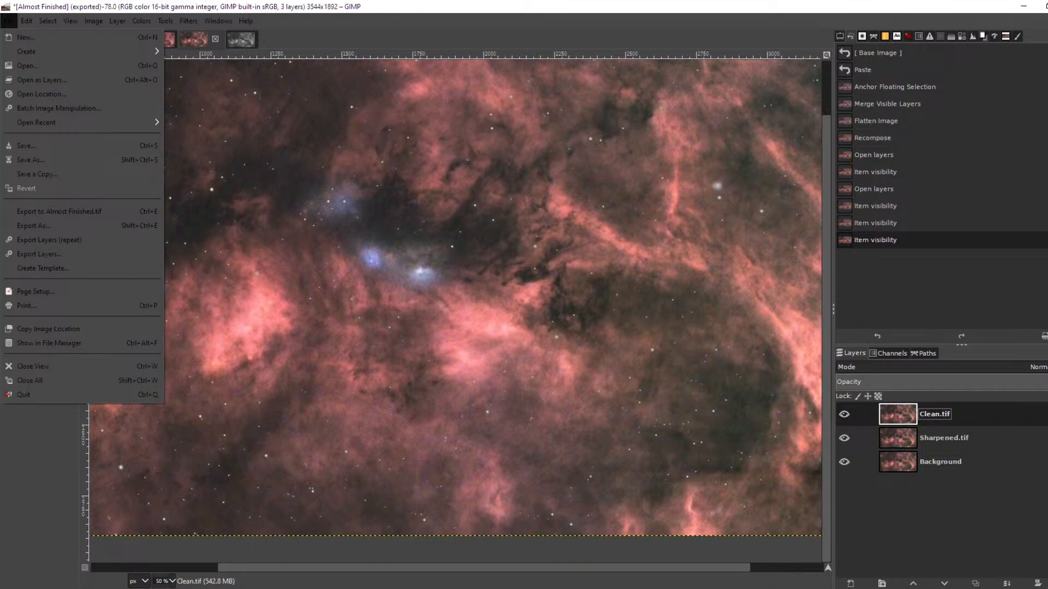
- Switch to Siril and open Clean.tif from the Processing folder
left_click(928, 588)
left_click(967, 556)
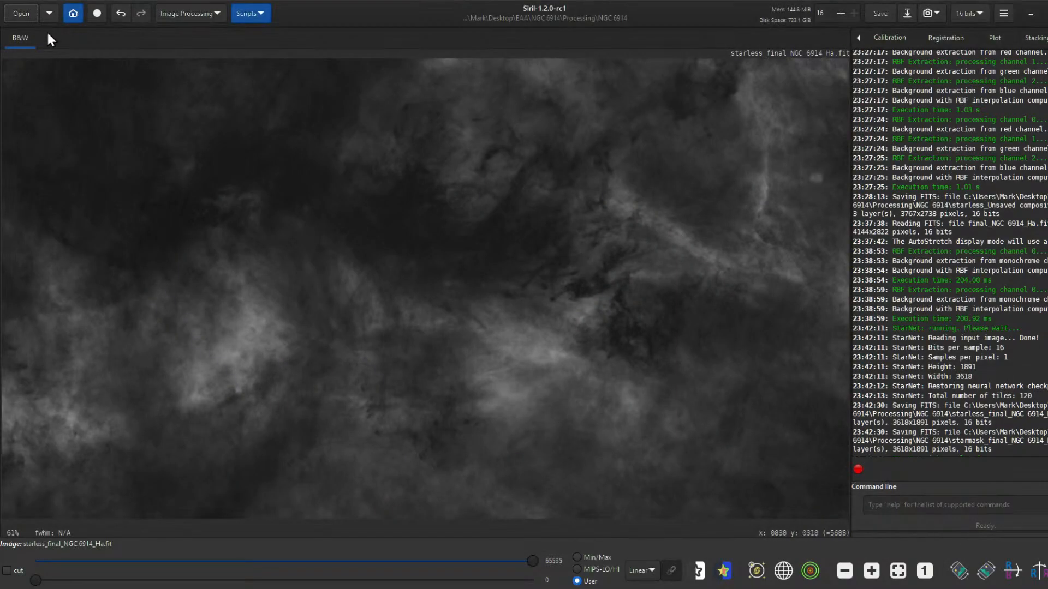
left_click(10, 14)
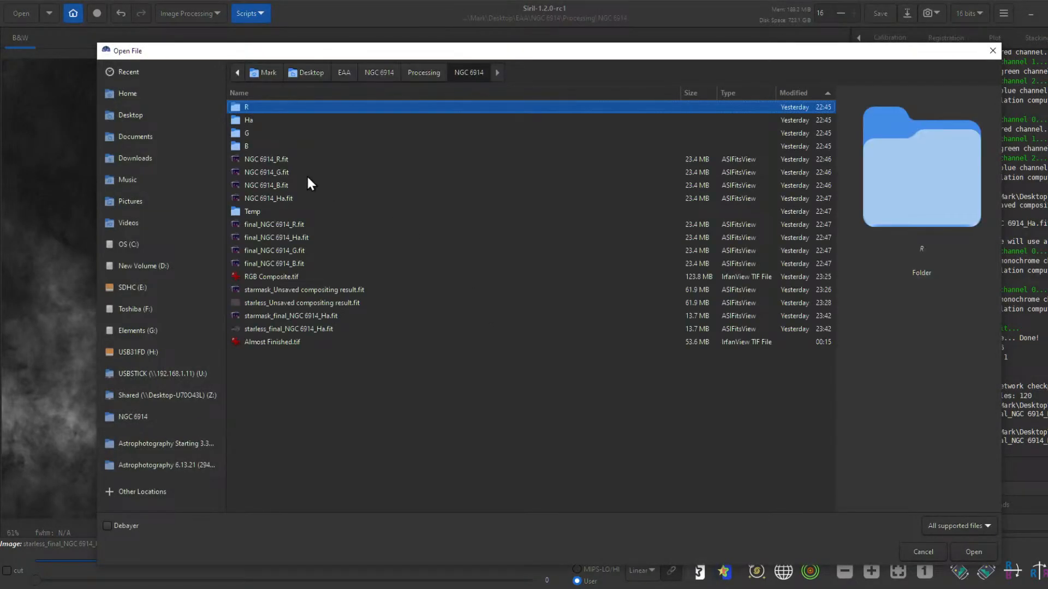
left_click(427, 76)
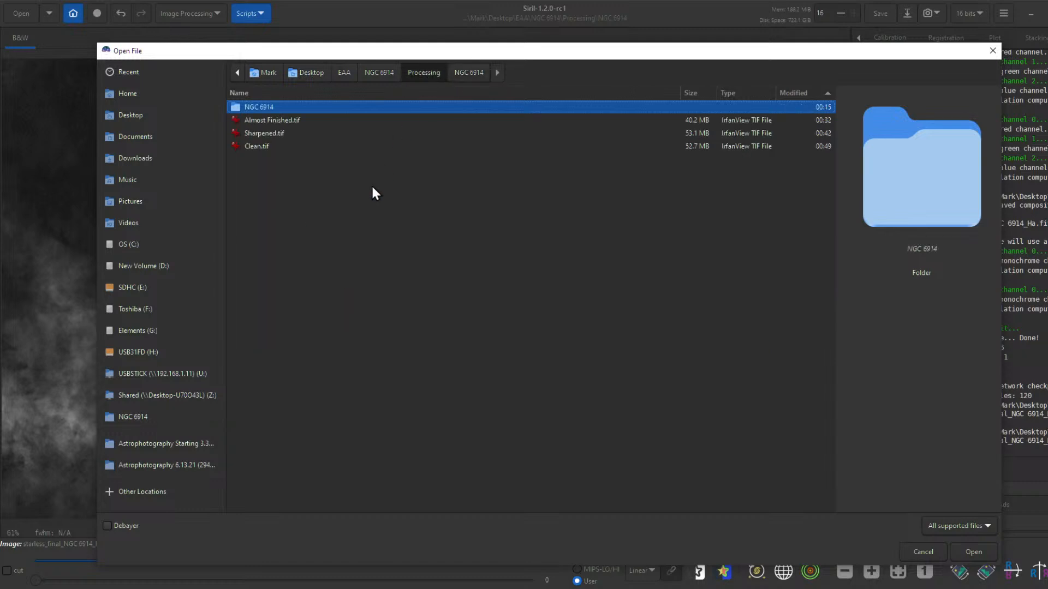
left_click(275, 145)
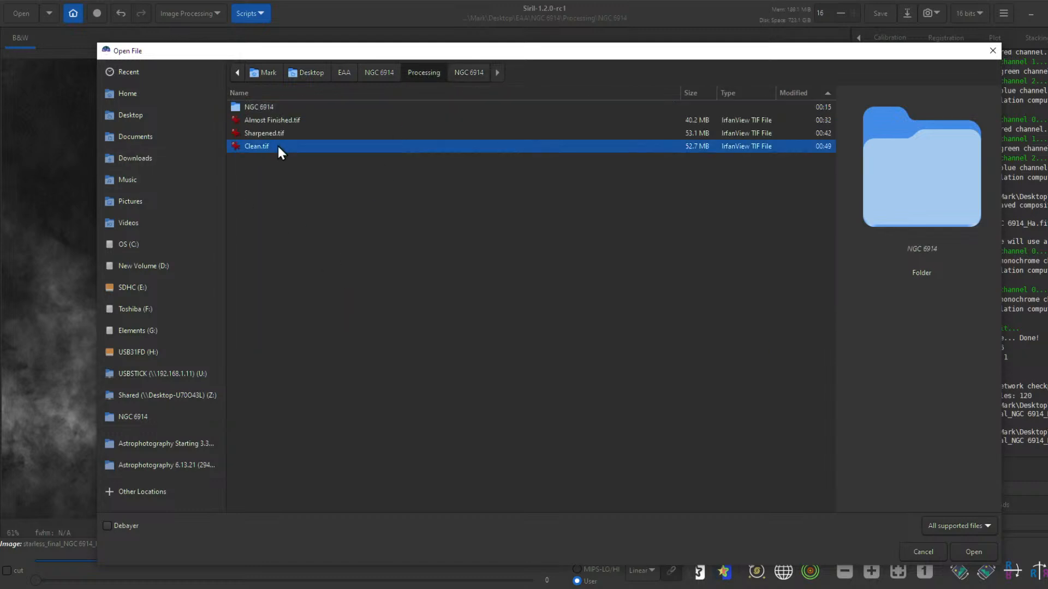
left_click(961, 547)
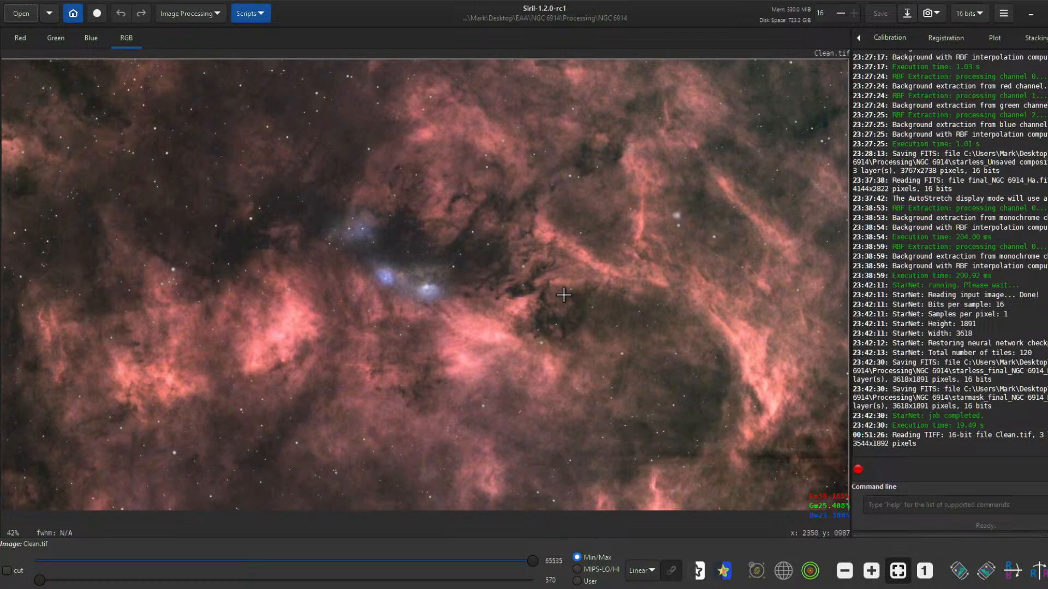
- Examine the nebula and the outer edges of the Clean.tif image in close-up and full view
scroll(592, 304, "up", 5)
scroll(592, 306, "down", 5)
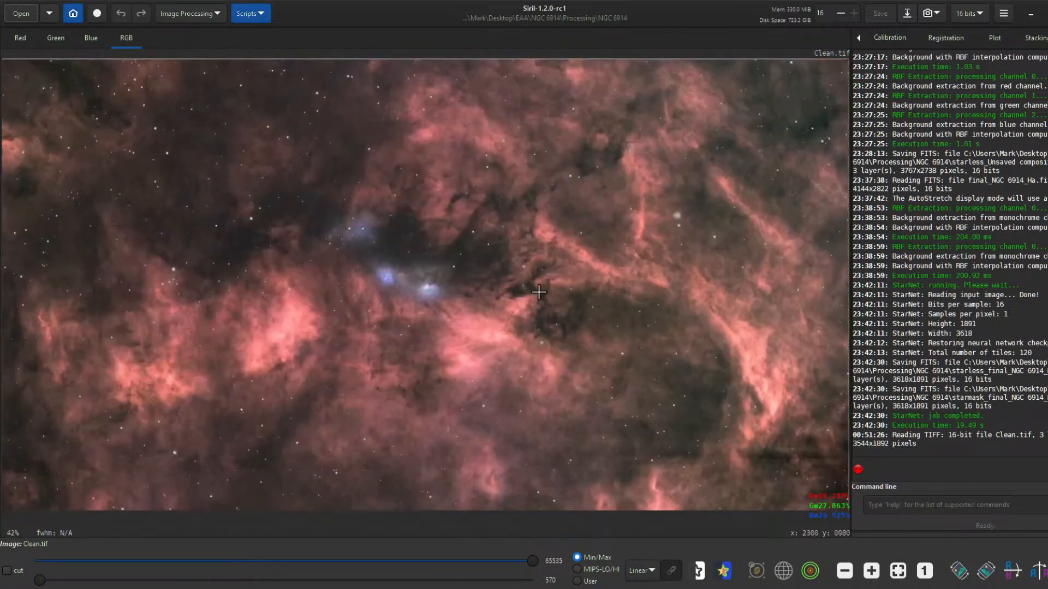
scroll(538, 292, "down", 3)
scroll(562, 285, "up", 2)
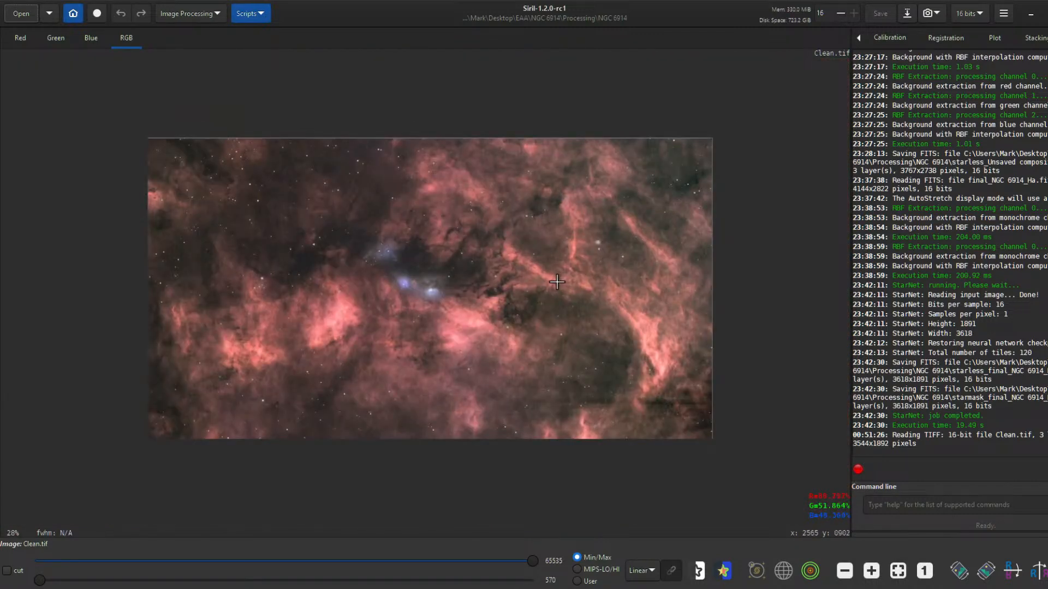
scroll(557, 282, "up", 5)
scroll(525, 324, "down", 2)
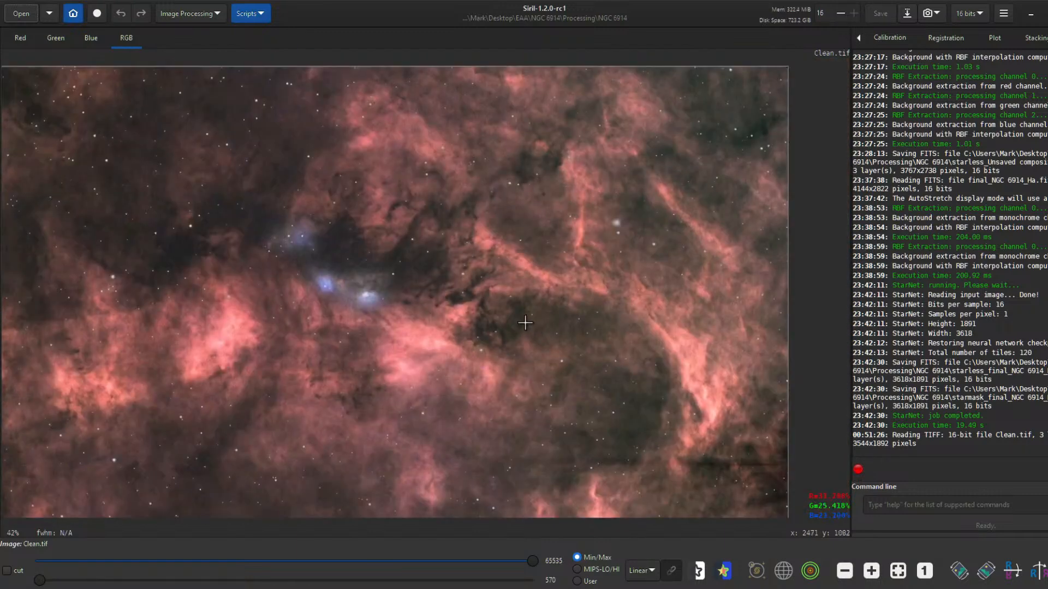
scroll(525, 323, "down", 1)
scroll(322, 293, "up", 1)
scroll(323, 293, "down", 2)
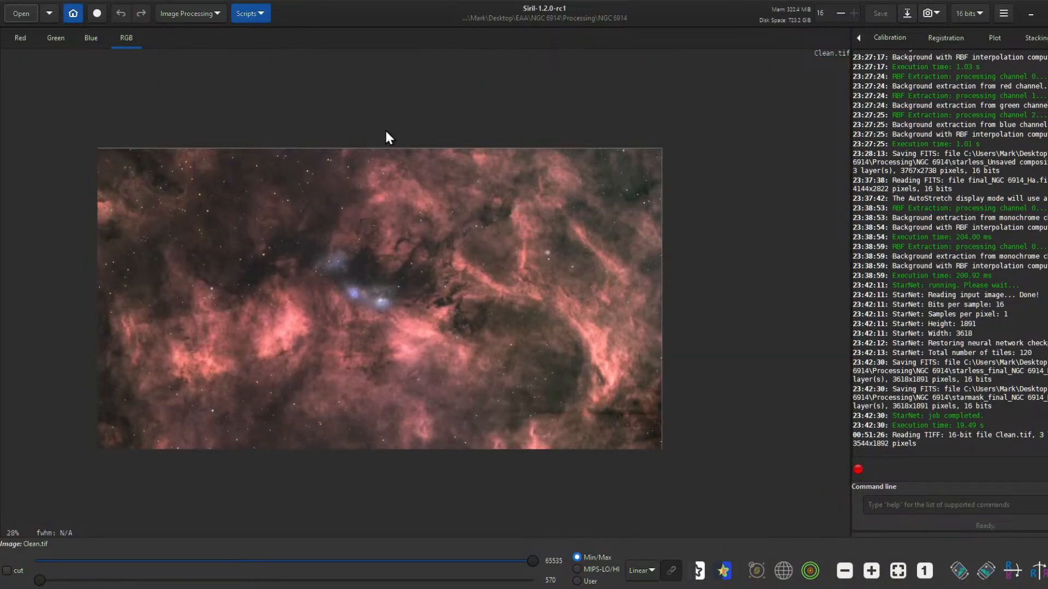
scroll(563, 125, "up", 3)
scroll(563, 126, "down", 4)
scroll(372, 205, "up", 1)
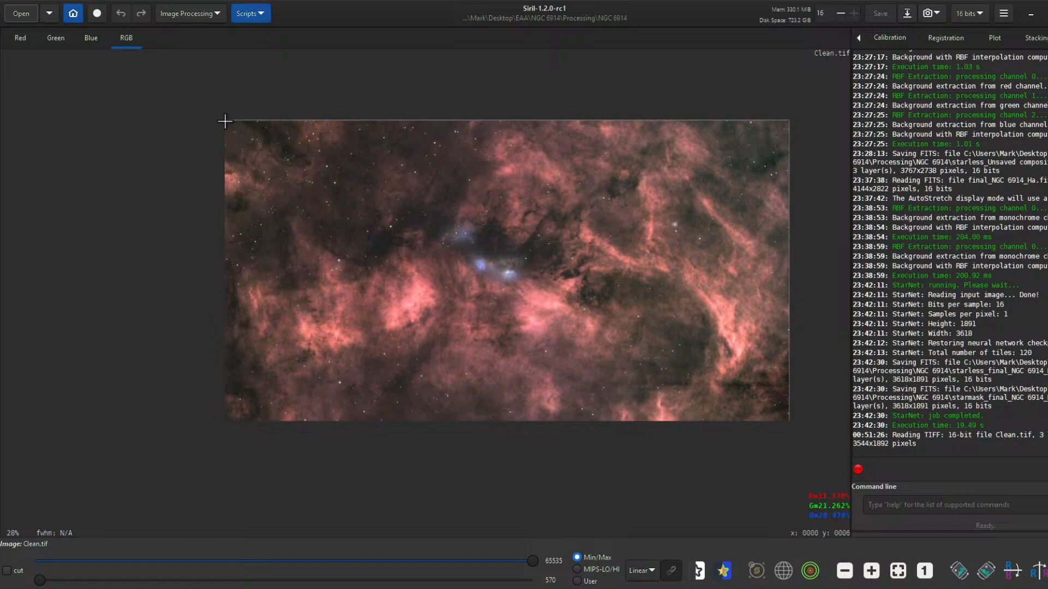
- Crop the image to about 3507 × 1855 px, trimming a thin border from its edges
left_click_drag(227, 121, 786, 418)
right_click(705, 332)
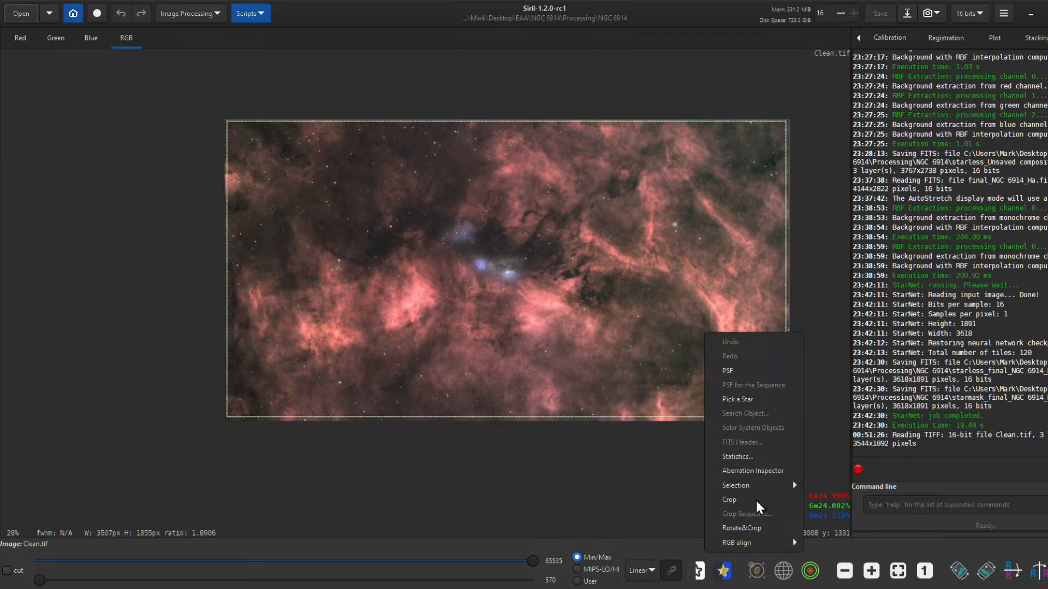
left_click(729, 500)
scroll(337, 235, "down", 2)
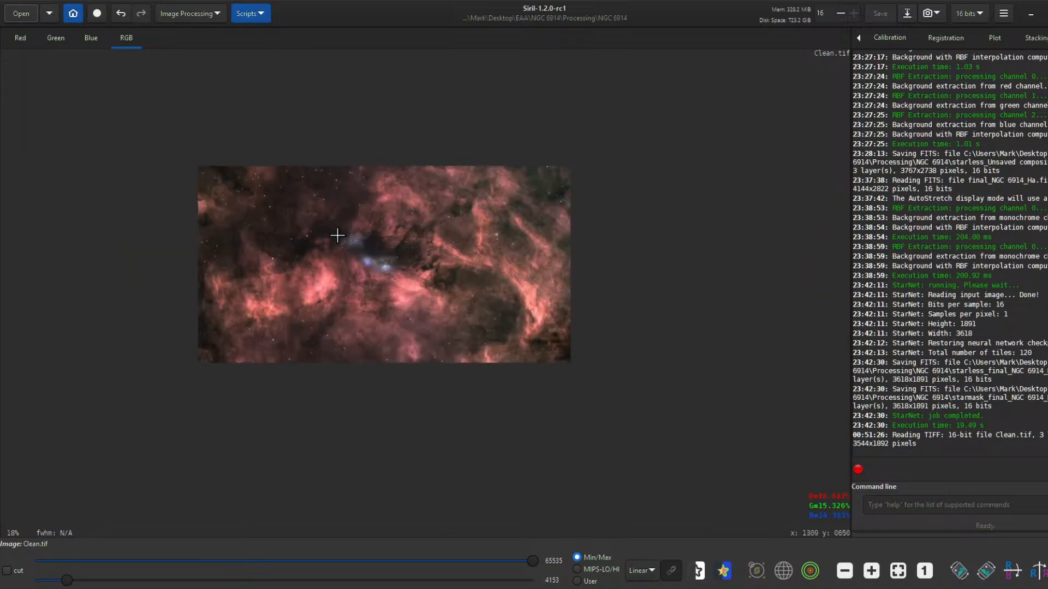
scroll(337, 235, "up", 2)
- Remove green noise from the image using the Average Neutral protection method with Preserve lightness enabled
left_click(197, 15)
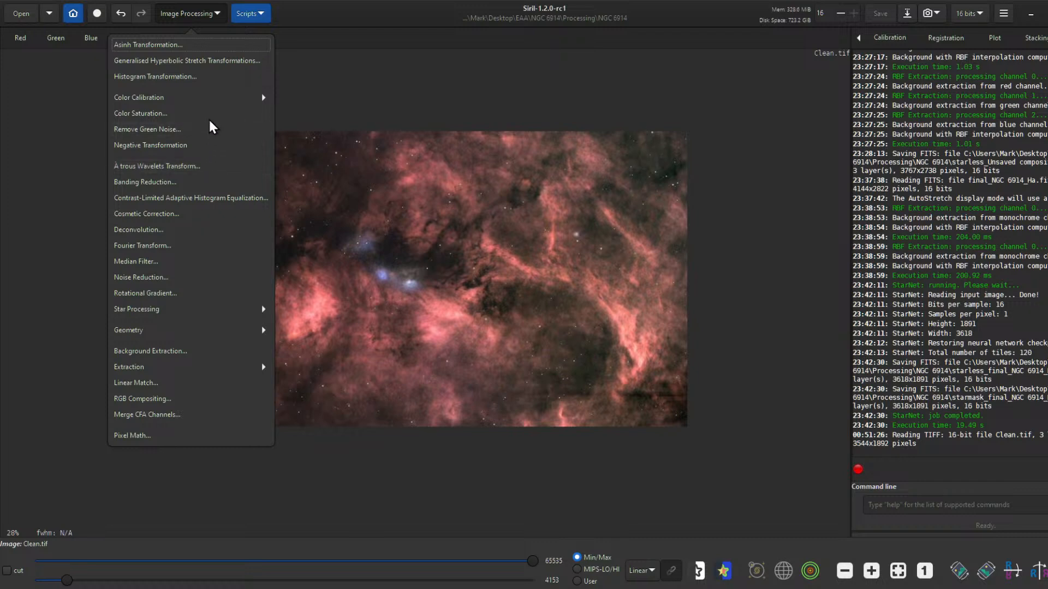
left_click(192, 130)
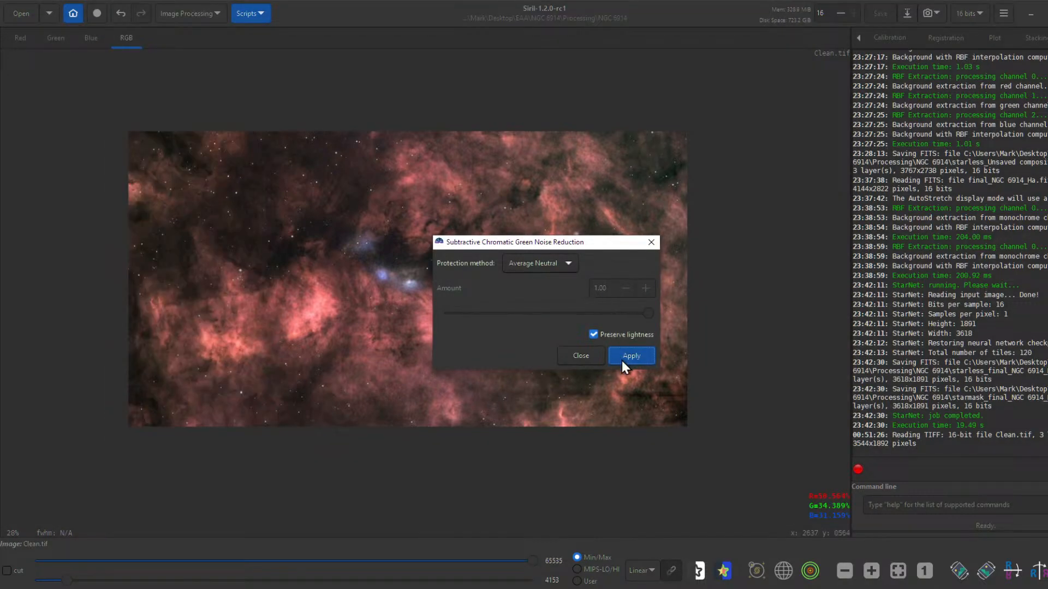
left_click(623, 356)
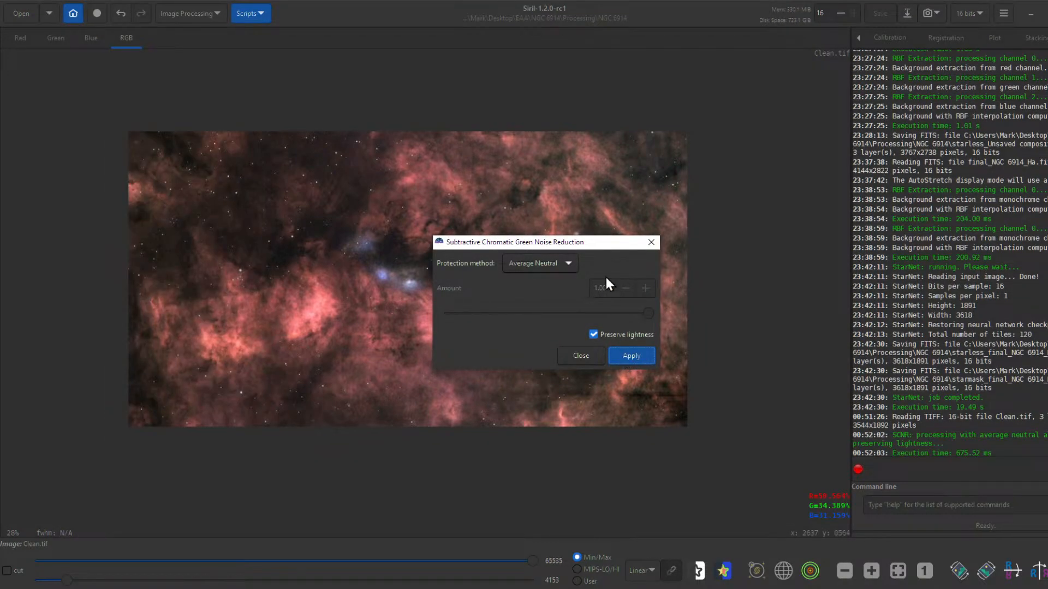
left_click(597, 356)
- Compare the nebula with the green noise removal undone and reapplied, at close-up and full view
scroll(552, 300, "up", 2)
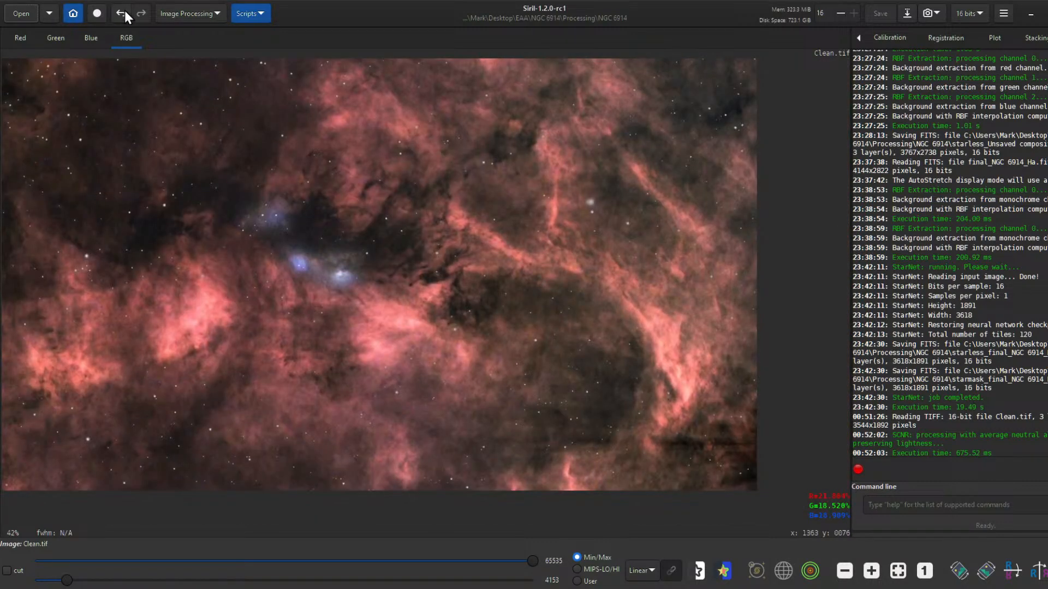
left_click(121, 13)
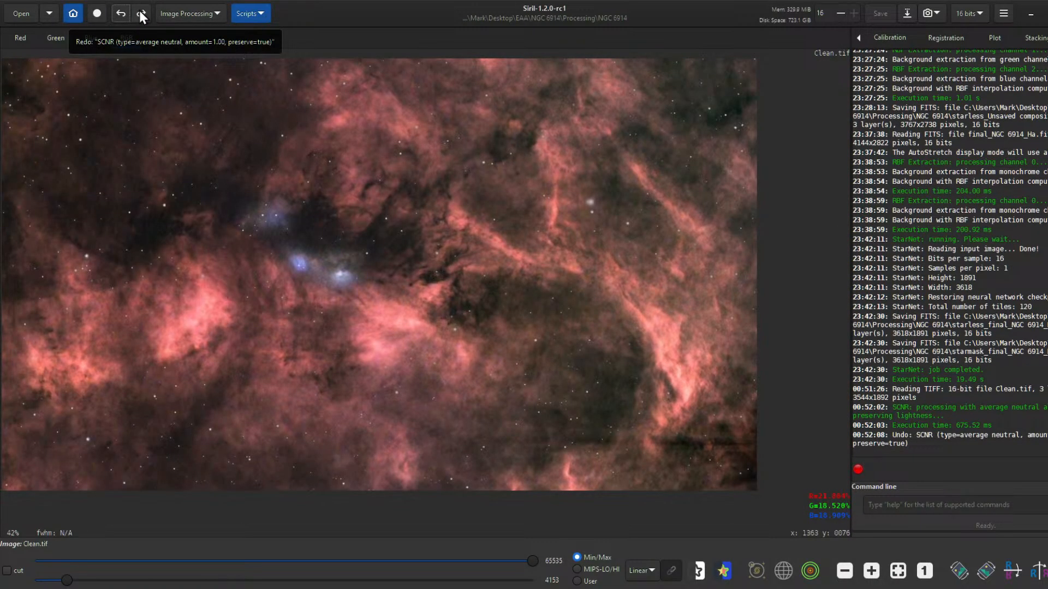
left_click(141, 13)
scroll(405, 241, "down", 2)
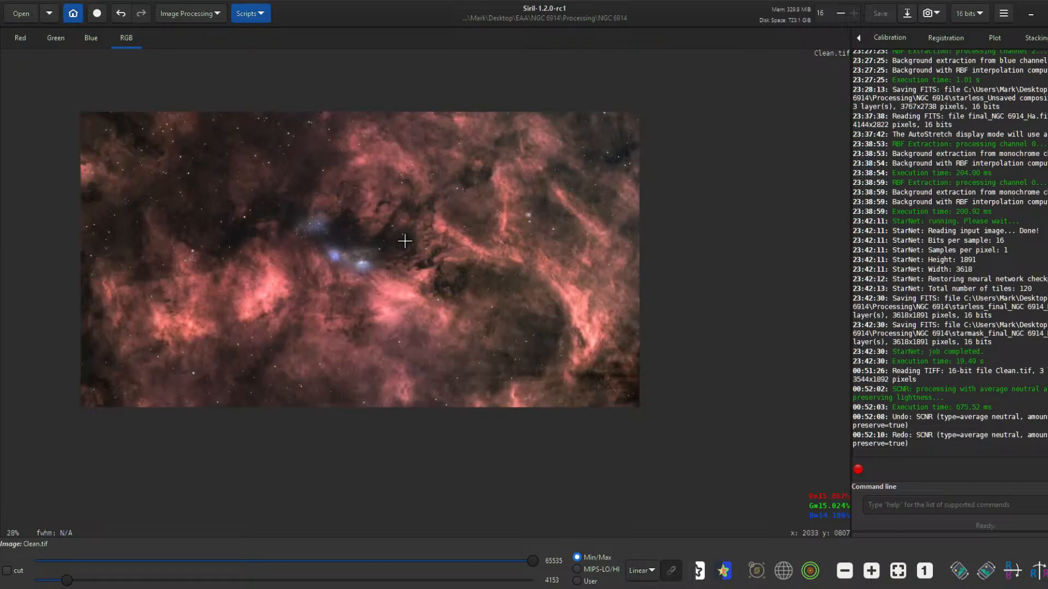
scroll(474, 250, "up", 2)
scroll(474, 250, "down", 2)
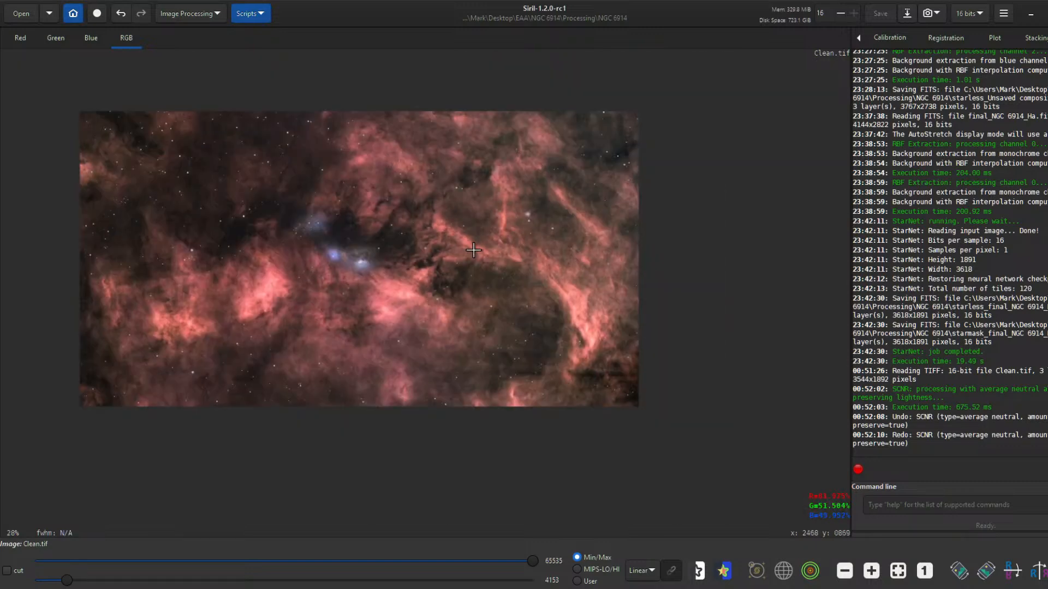
scroll(429, 239, "up", 3)
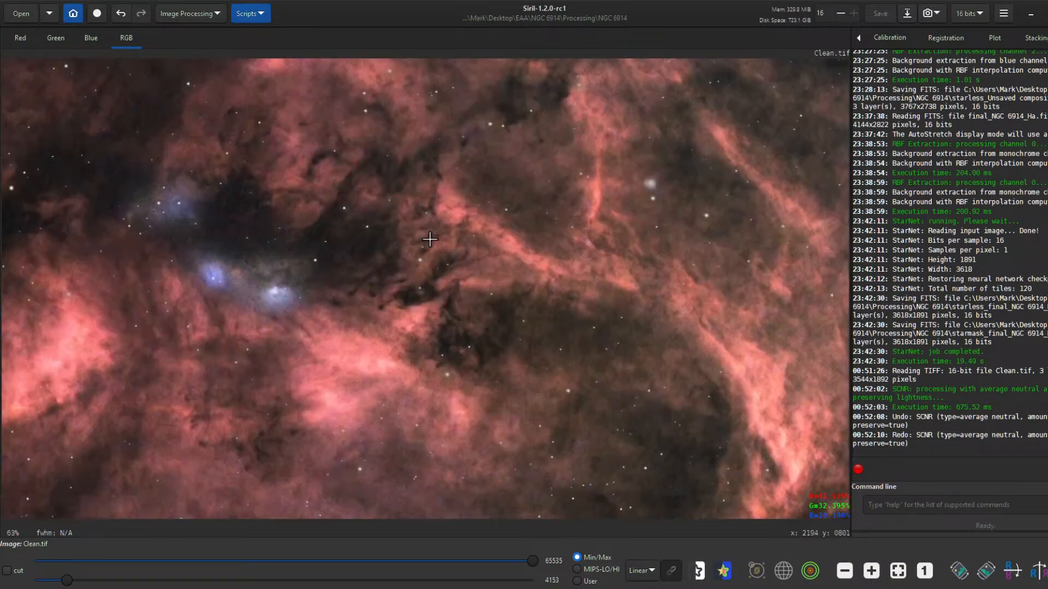
scroll(430, 239, "down", 1)
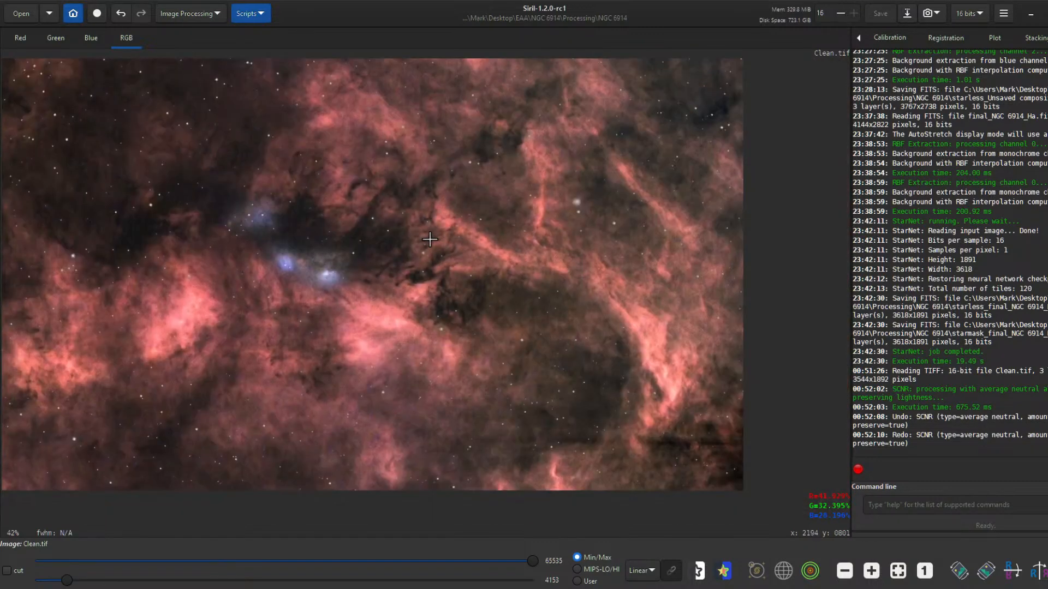
- Run photometric color calibration on the image using the NGC 6914 coordinates from SIMBAD and the NOMAD star catalogue
left_click(186, 17)
left_click(189, 97)
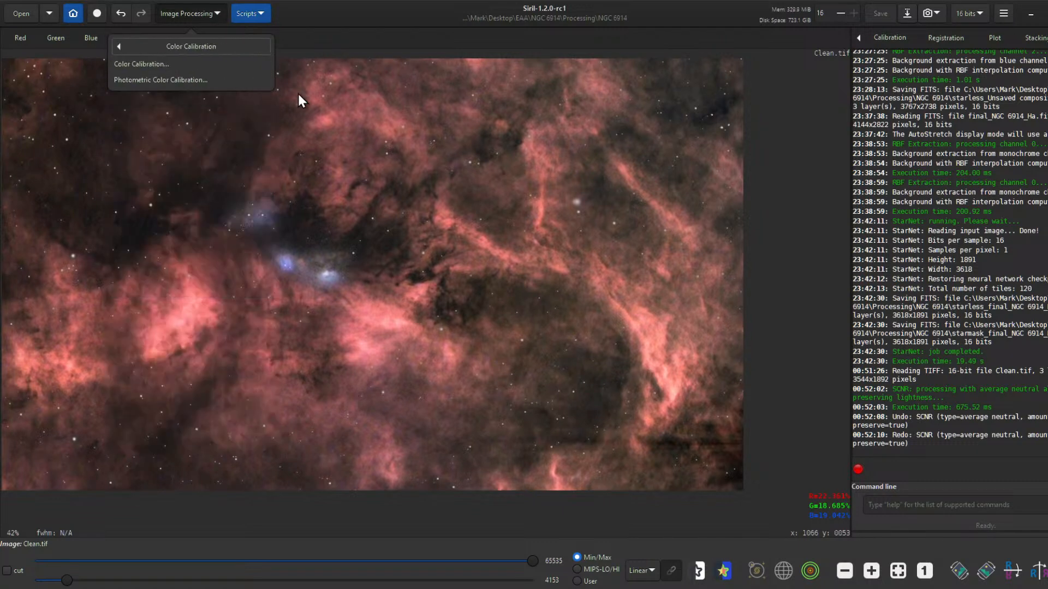
left_click(211, 79)
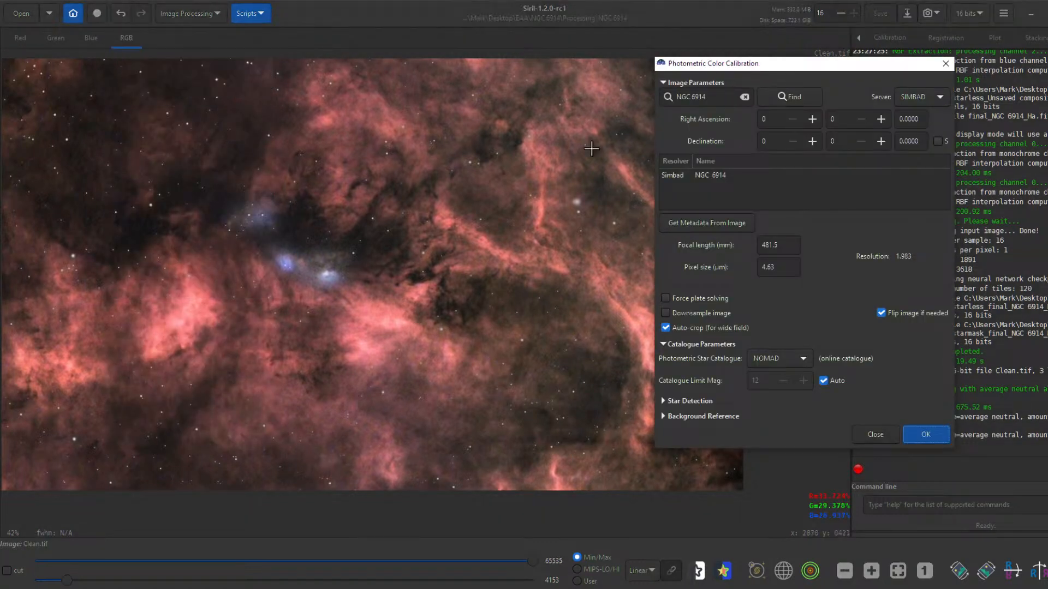
double_click(784, 267)
left_click(928, 435)
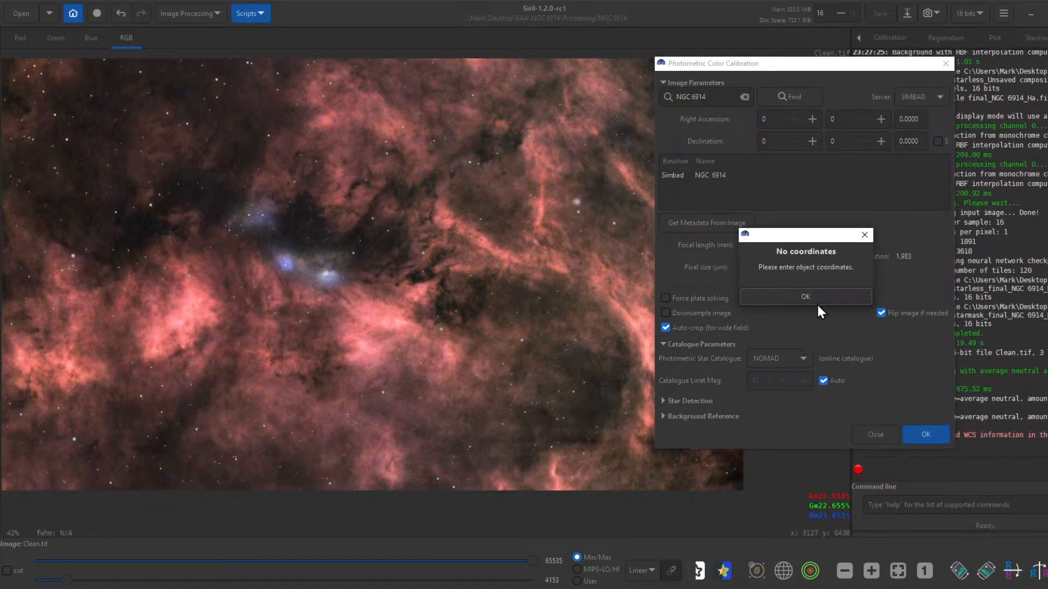
left_click(817, 289)
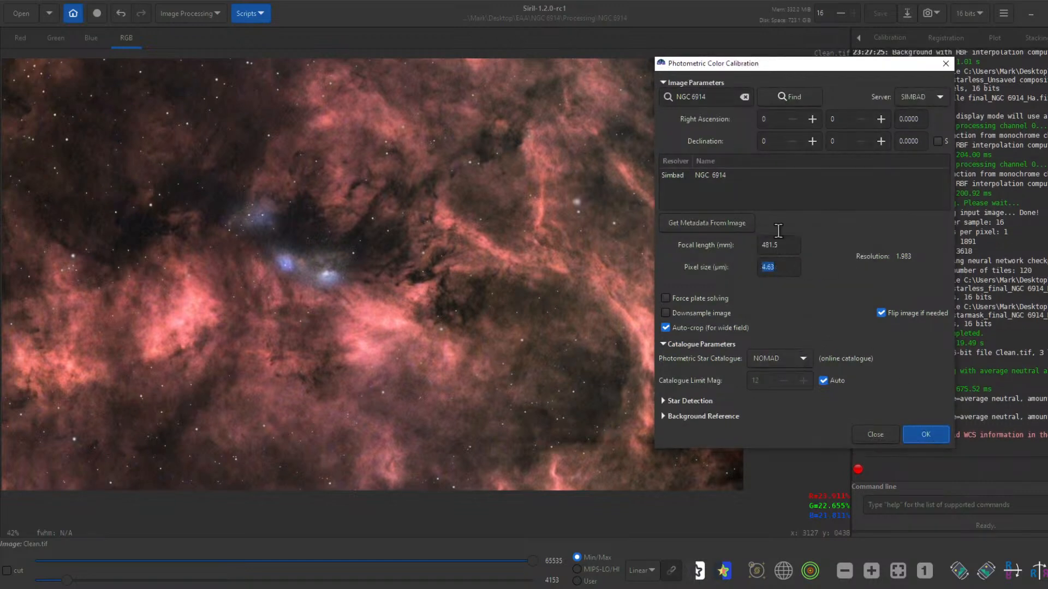
left_click(722, 174)
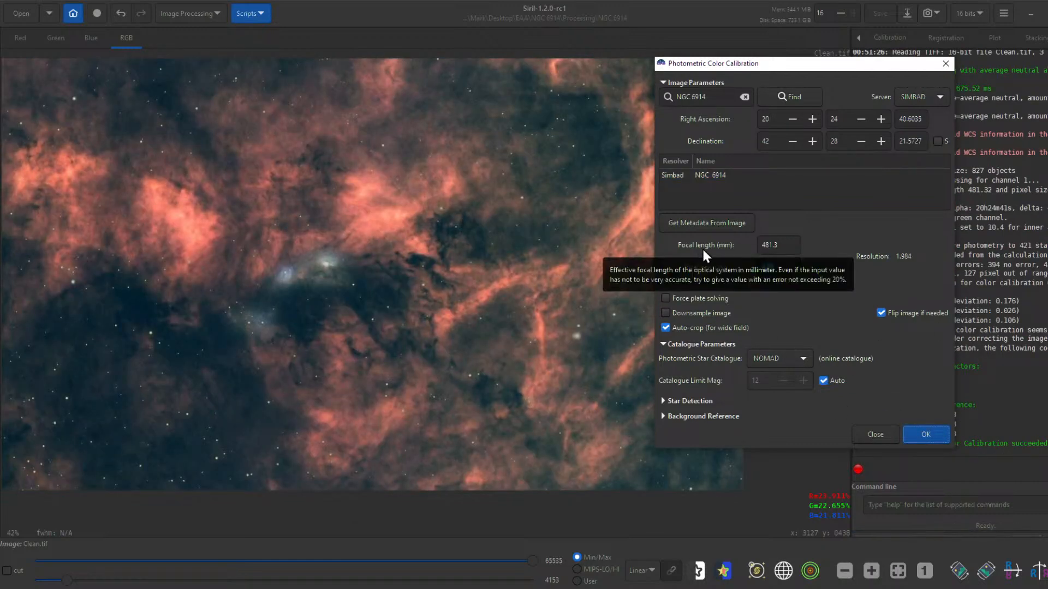
left_click(876, 436)
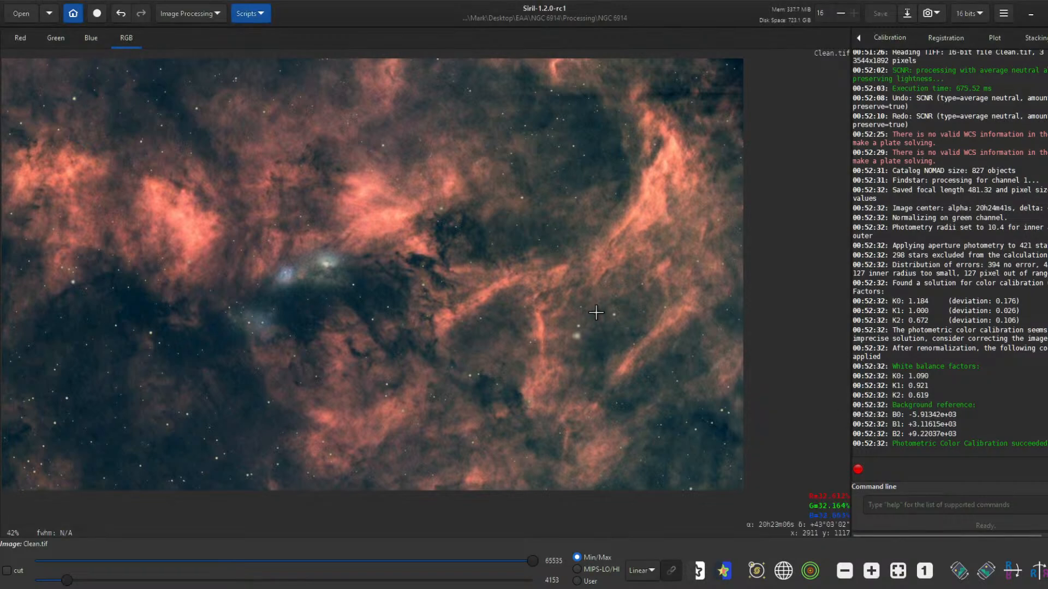
- Compare the nebula with the photometric color calibration undone and reapplied, in full view and close-up
scroll(595, 308, "down", 3)
scroll(567, 298, "up", 1)
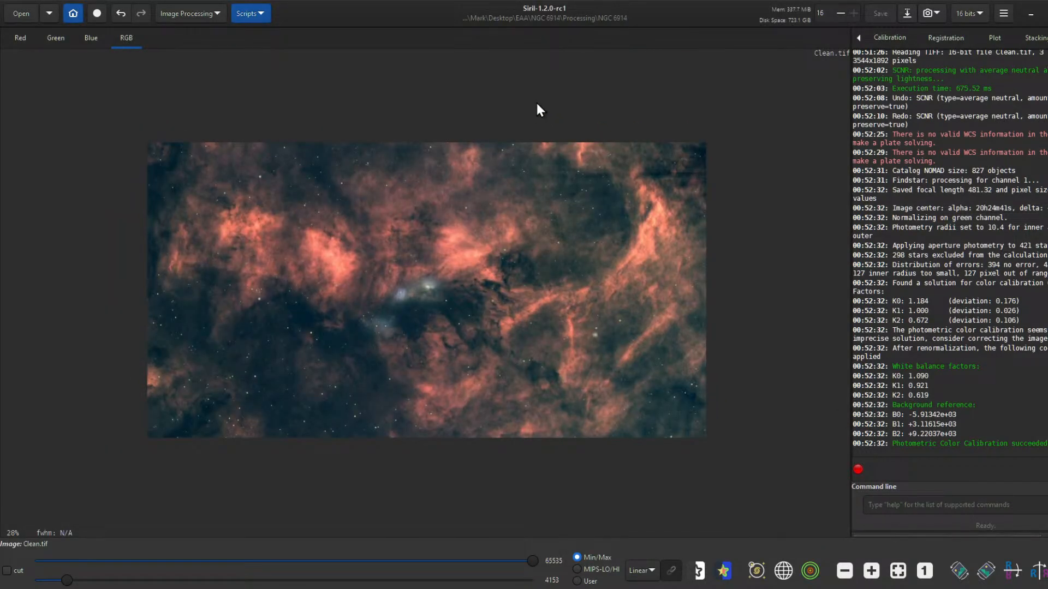
left_click(123, 15)
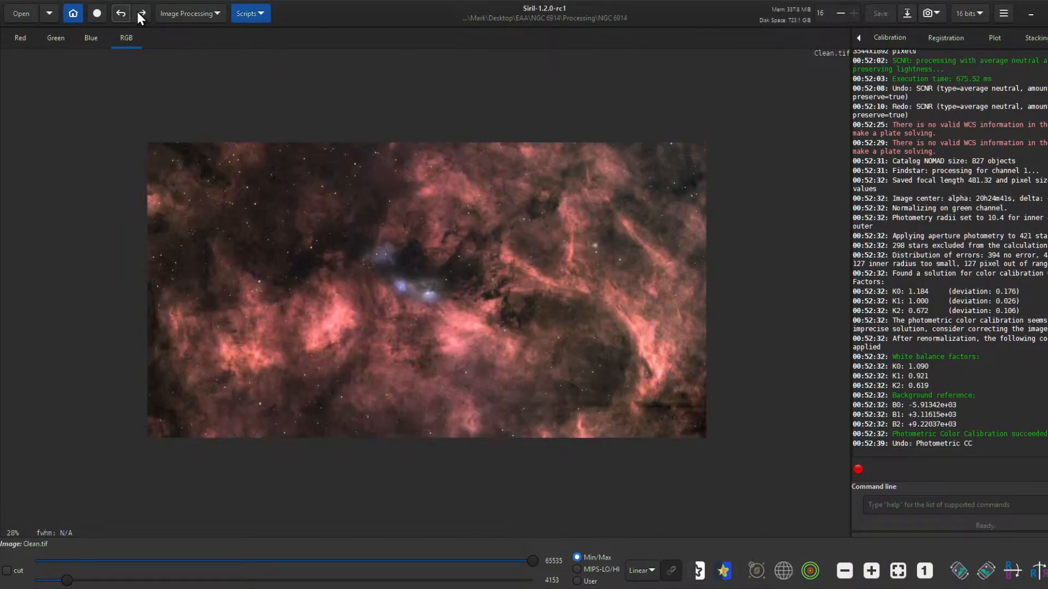
left_click(142, 11)
scroll(598, 234, "up", 4)
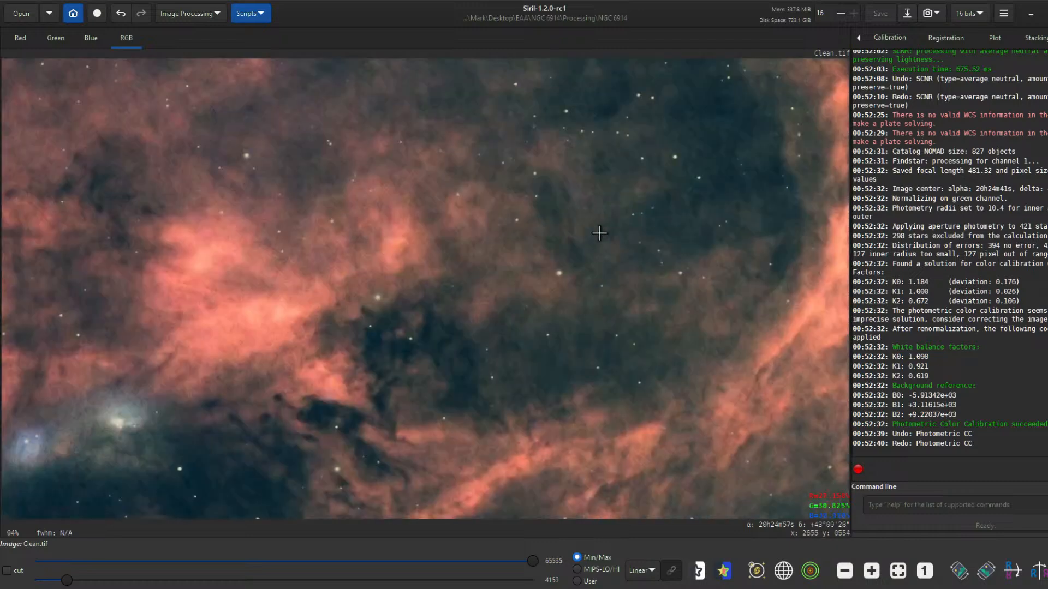
scroll(600, 233, "down", 2)
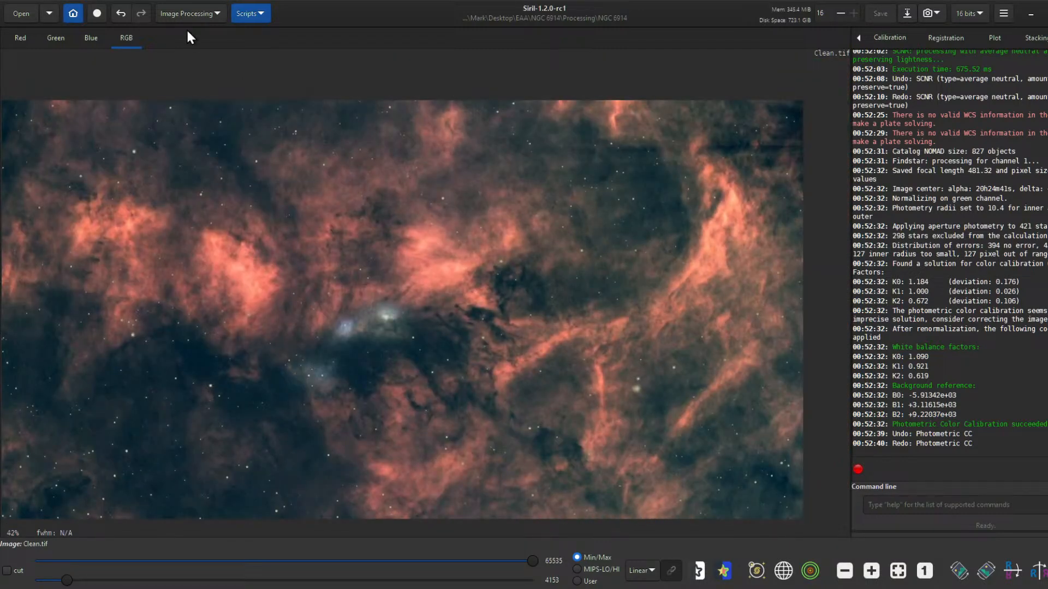
- Remove green noise from the color-calibrated image using Average Neutral protection with Preserve lightness enabled
left_click(200, 9)
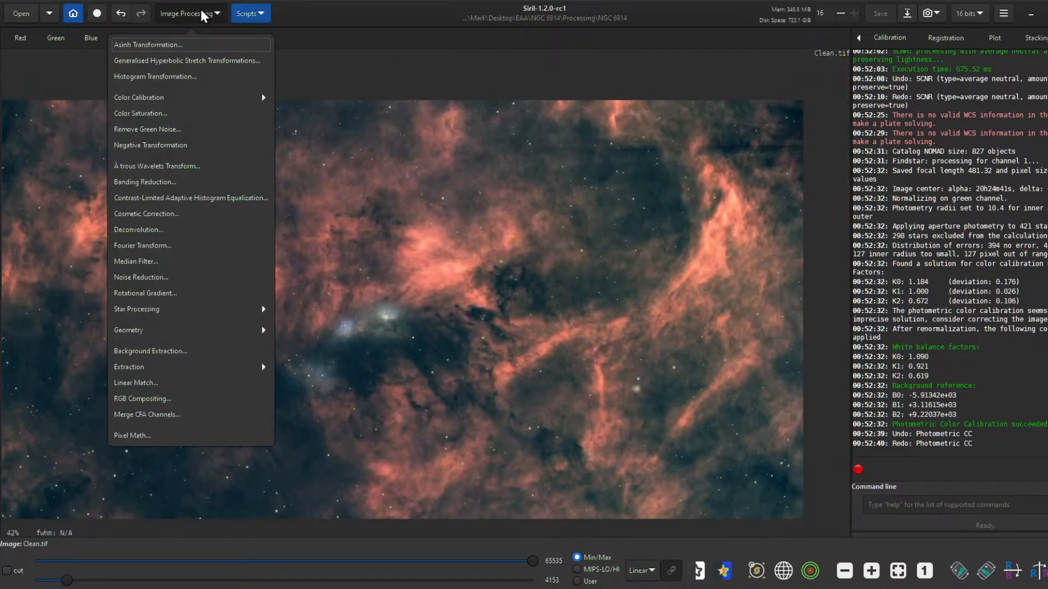
left_click(205, 129)
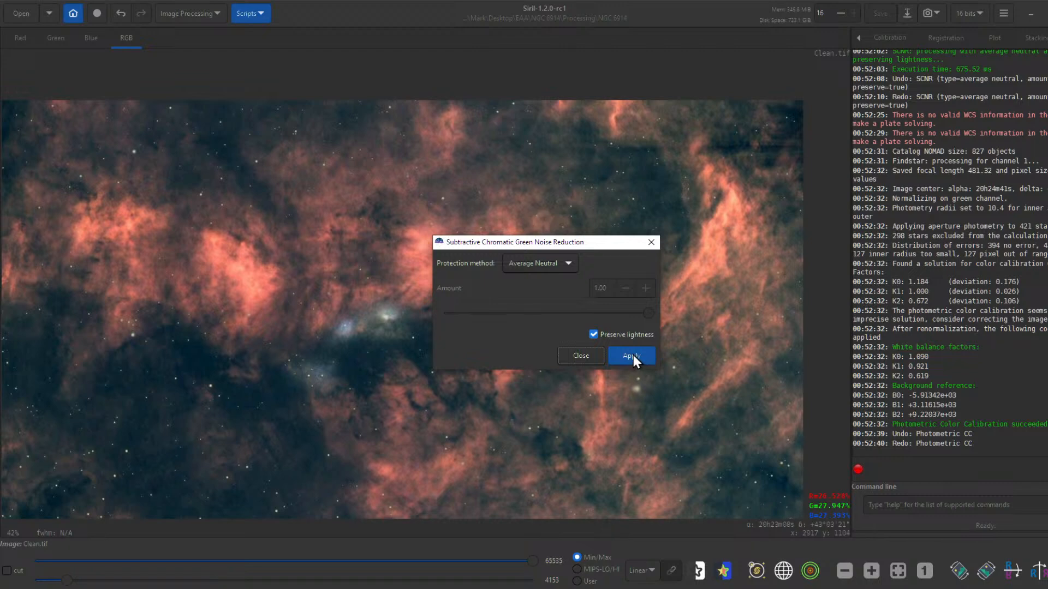
left_click(632, 354)
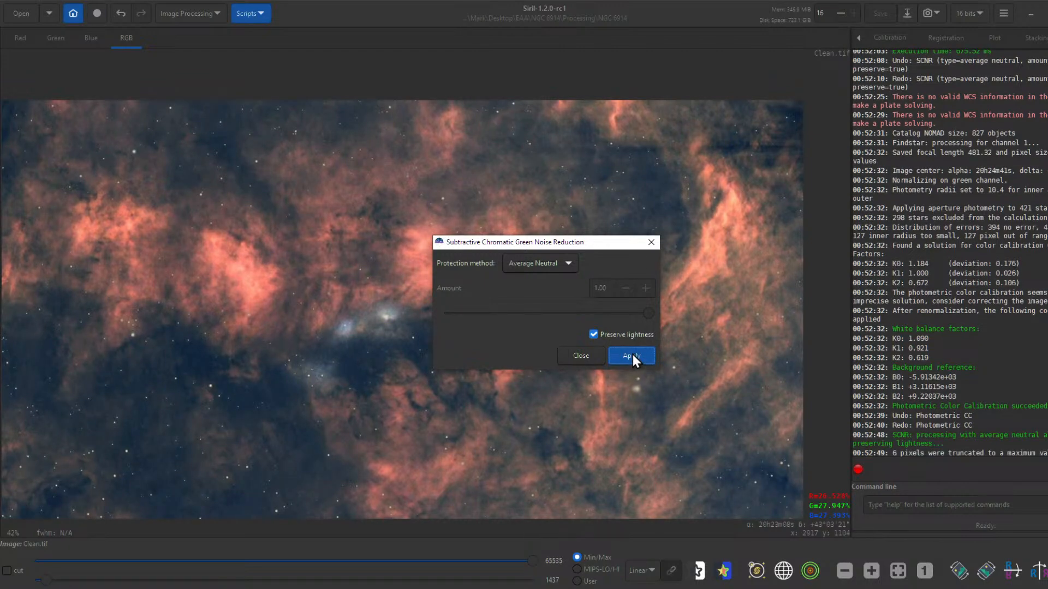
left_click(581, 356)
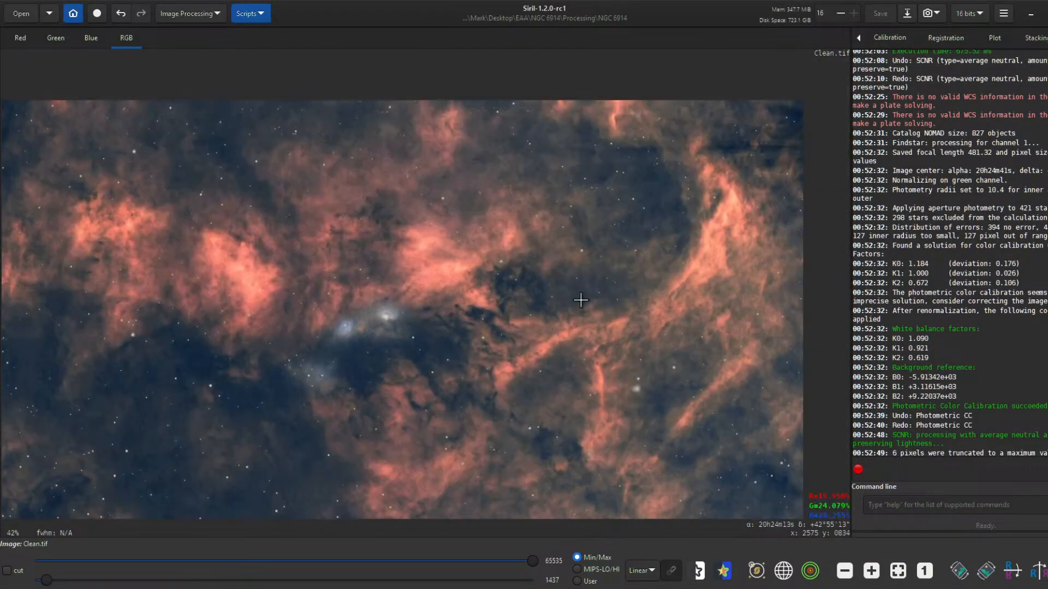
- Examine the nebula's colors and dark background regions in close-up and full view
scroll(580, 300, "down", 1)
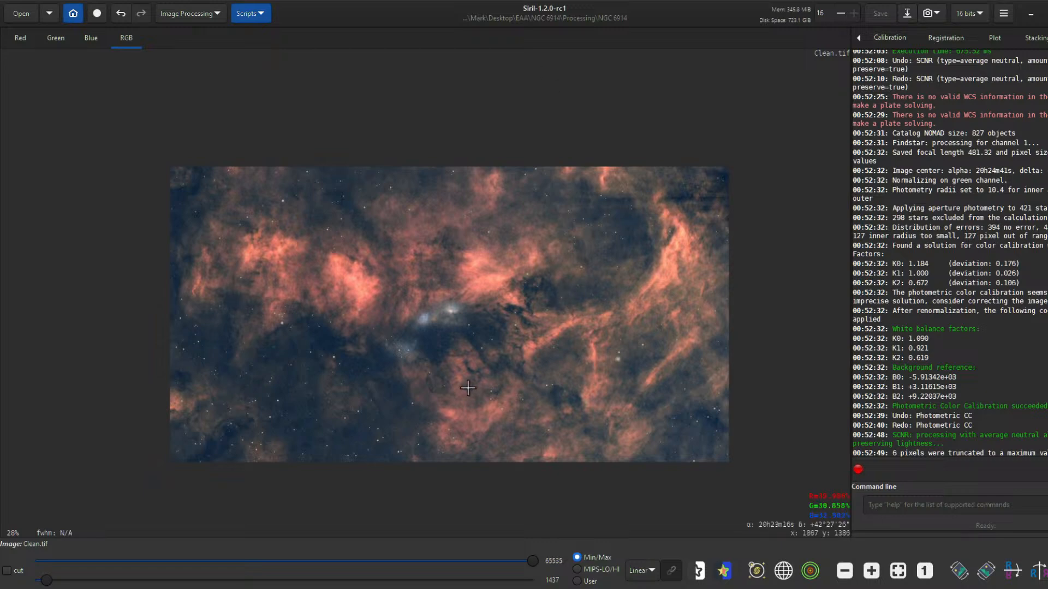
scroll(467, 357, "up", 4)
scroll(467, 356, "down", 4)
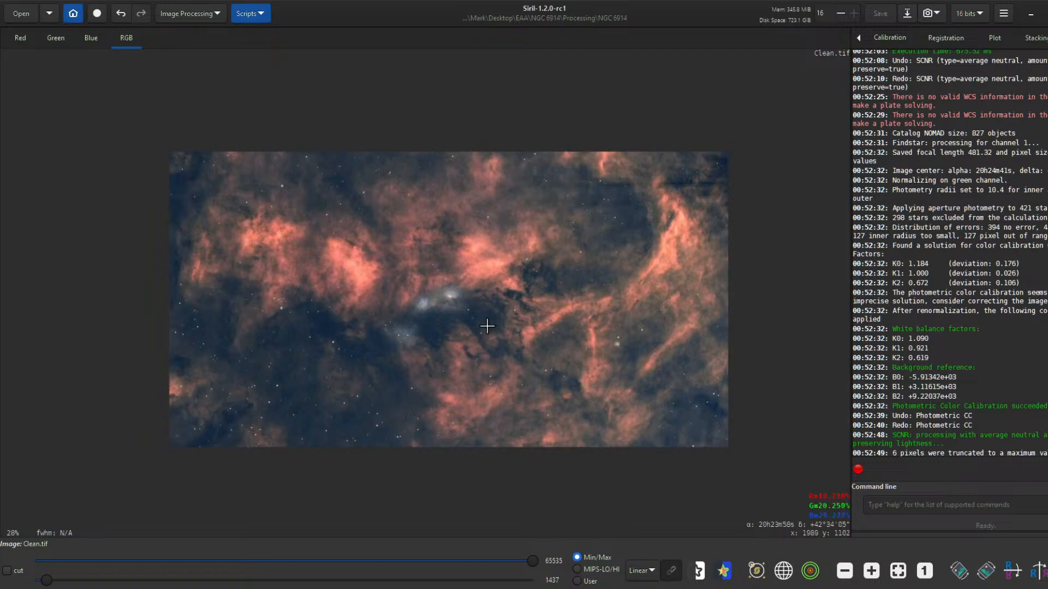
scroll(486, 263, "up", 3)
scroll(487, 262, "down", 3)
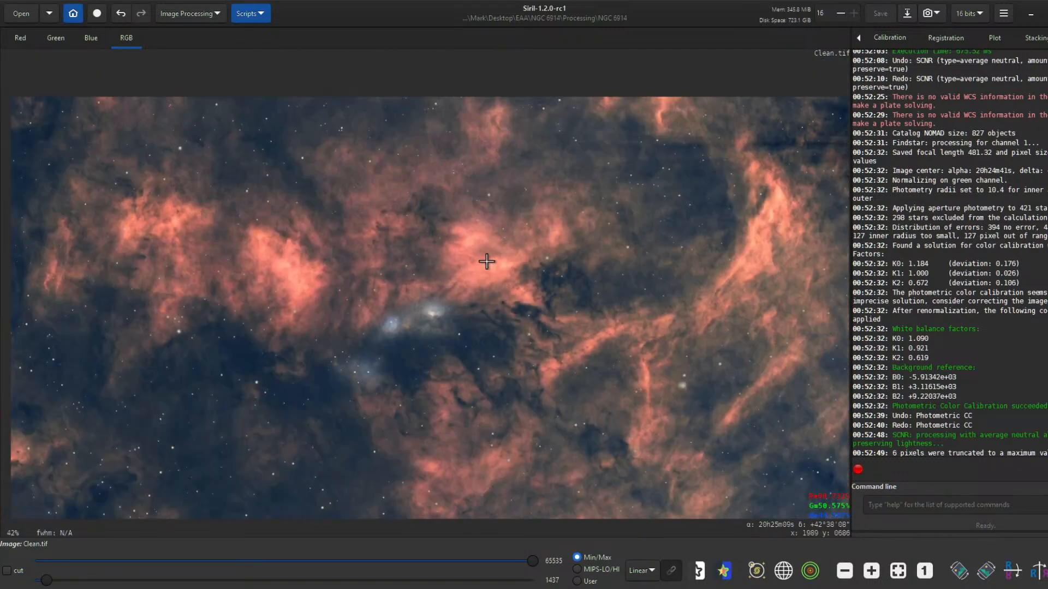
- Save the image as a 16-bit TIFF named Clean plus Siril.tif in the Processing folder
scroll(486, 263, "up", 1)
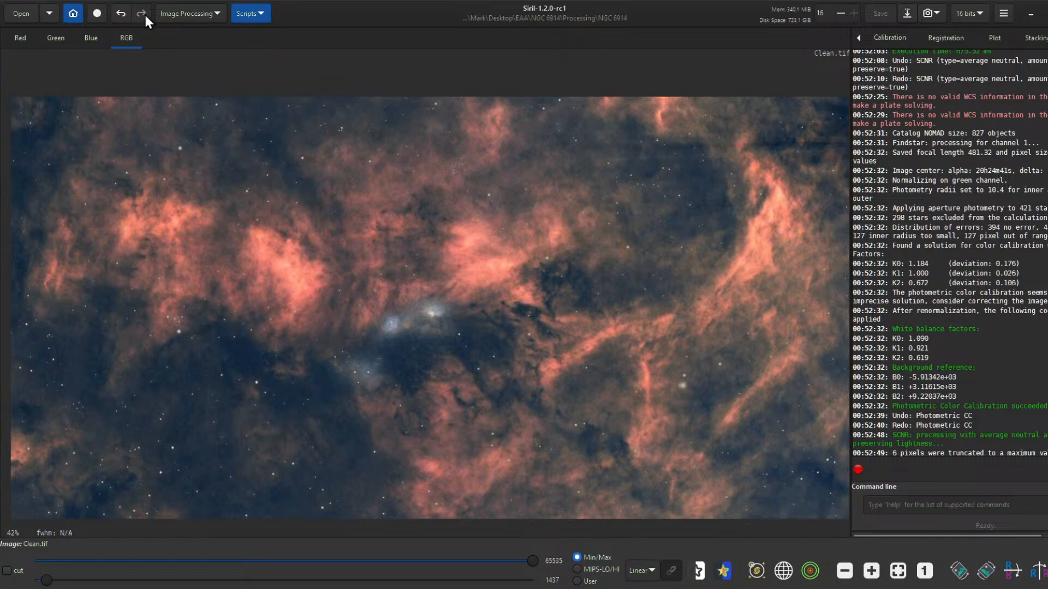
left_click(906, 16)
left_click_drag(320, 50, 1047, 104)
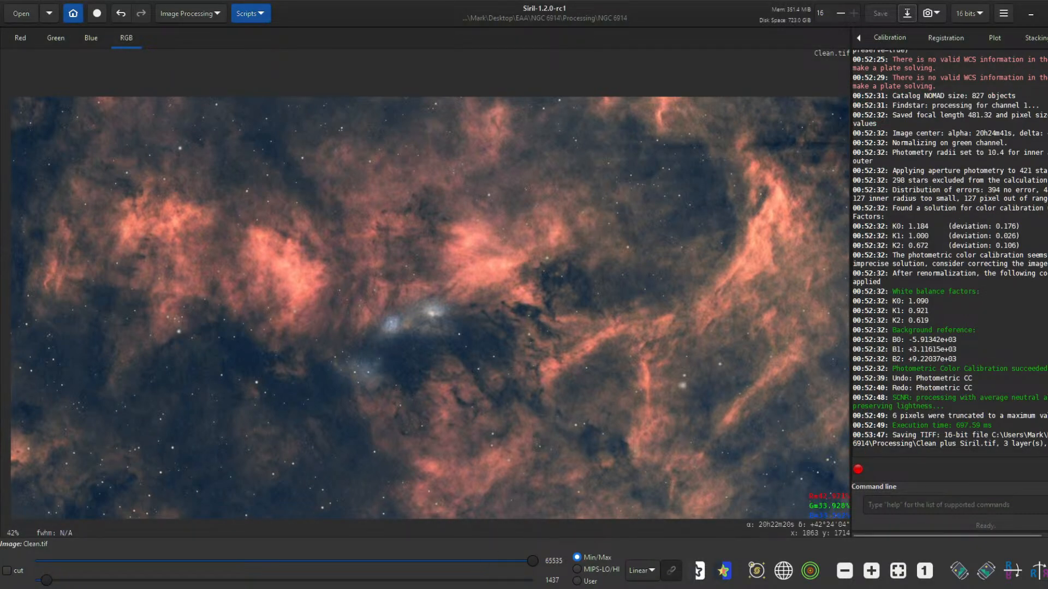
- Switch to GIMP and open Clean plus Siril.tif as a new layer in the Almost Finished image
mouse_move(771, 588)
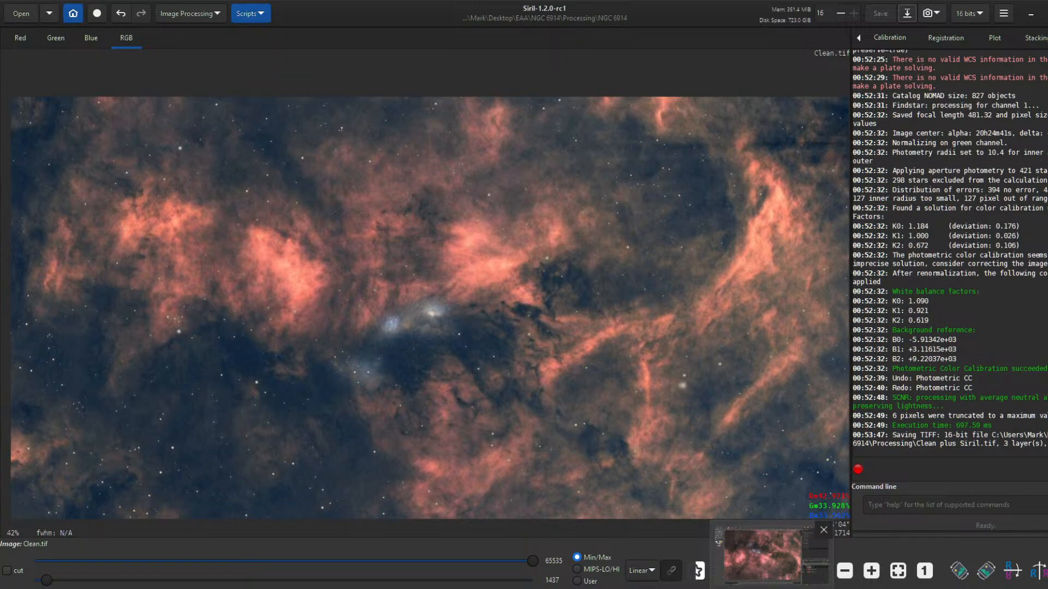
left_click(762, 555)
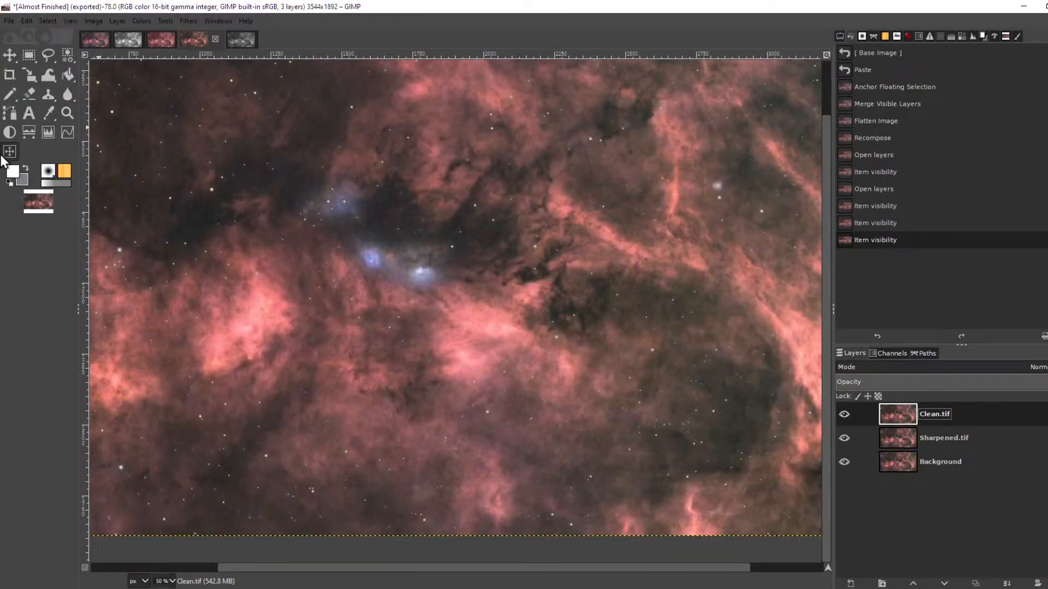
left_click(10, 21)
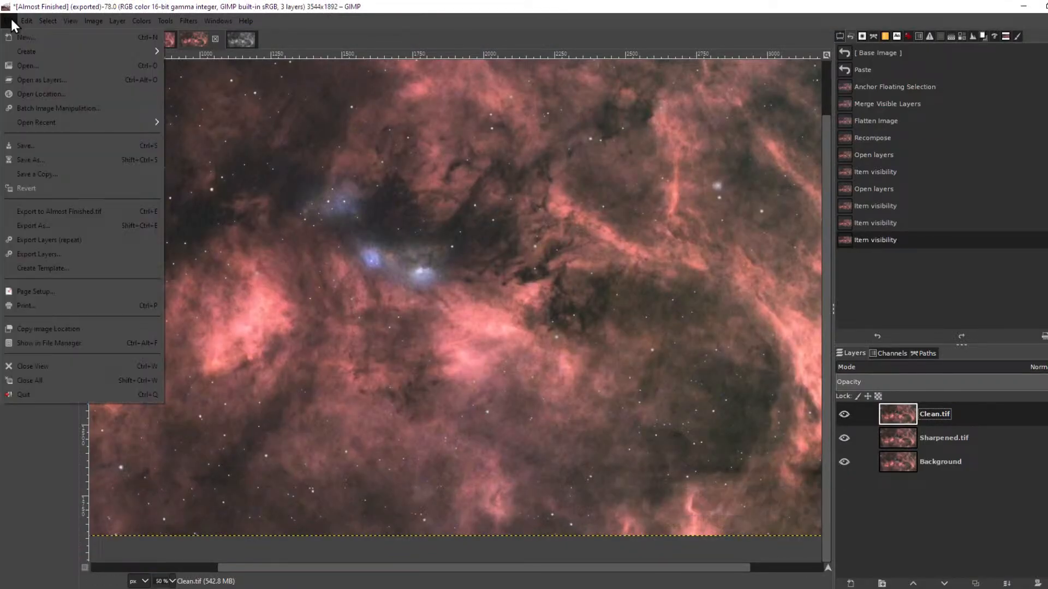
left_click(79, 81)
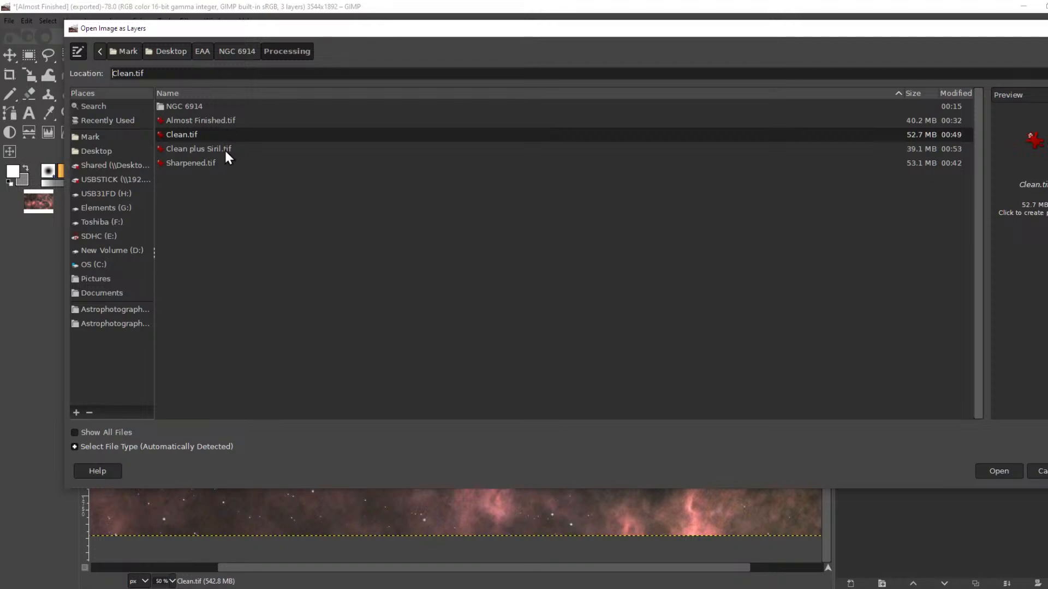
left_click(224, 148)
left_click(989, 475)
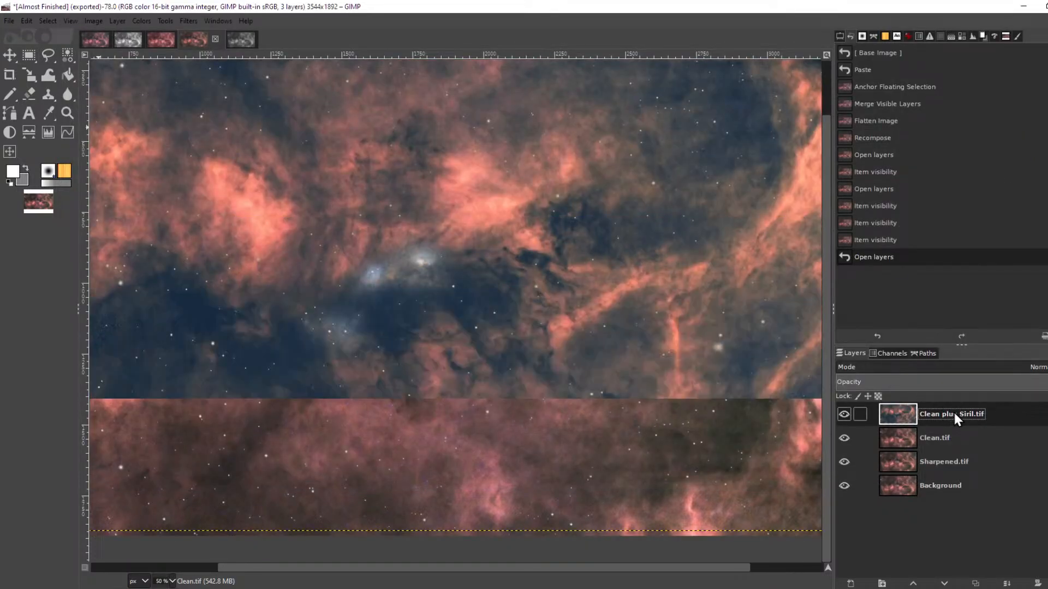
- Check the Clean plus Siril.tif layer against the layers beneath it and flip it vertically to match their orientation
left_click(843, 413)
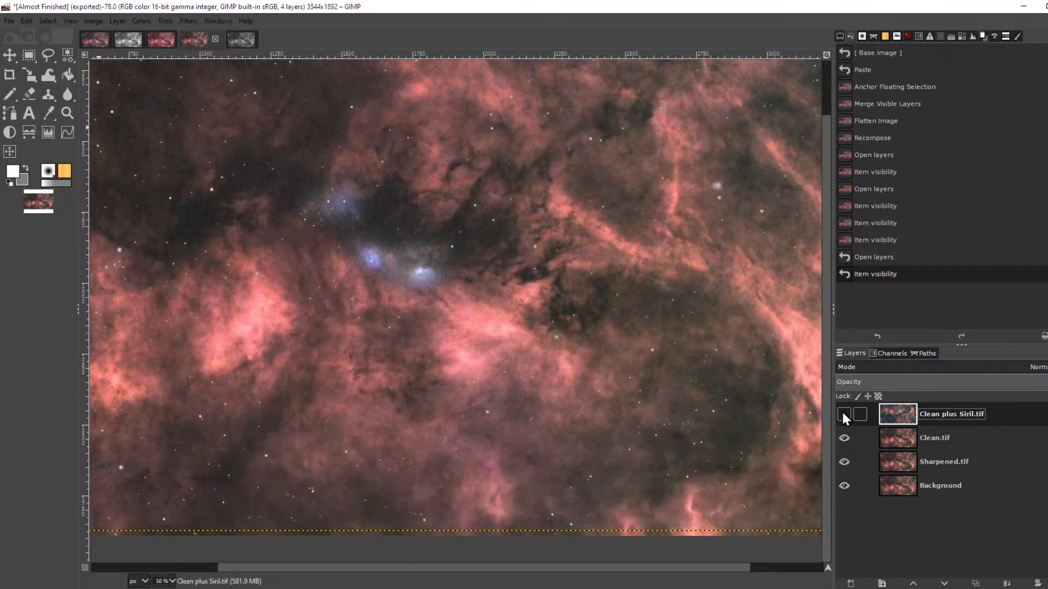
left_click(843, 413)
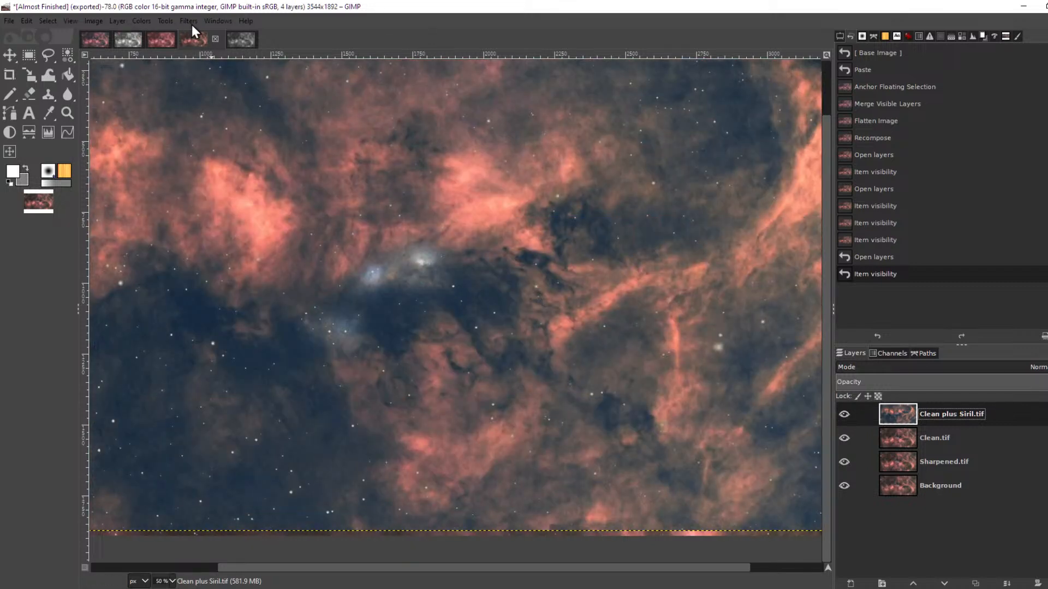
left_click(117, 21)
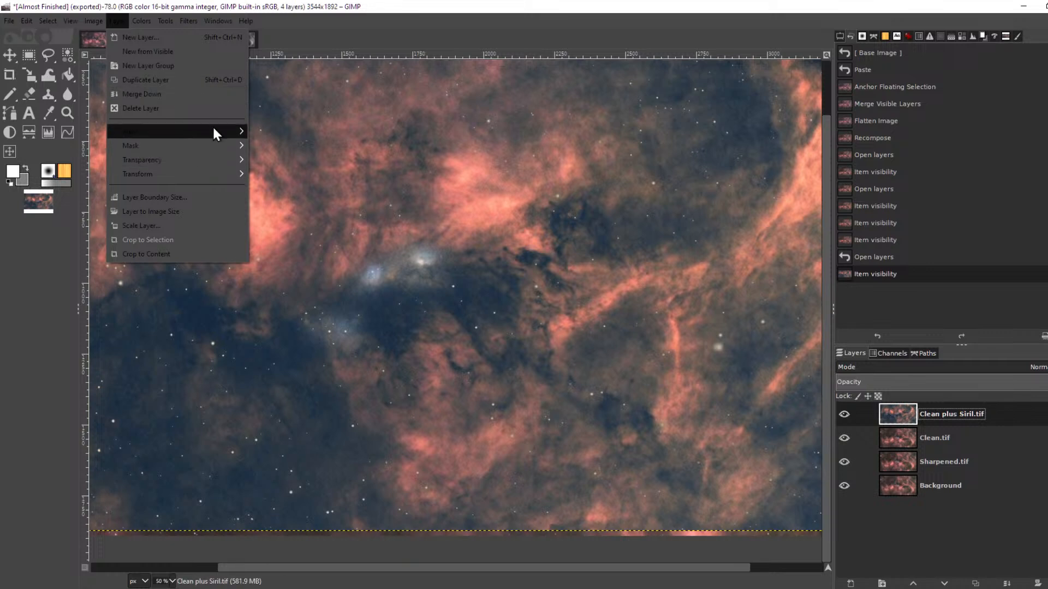
mouse_move(217, 175)
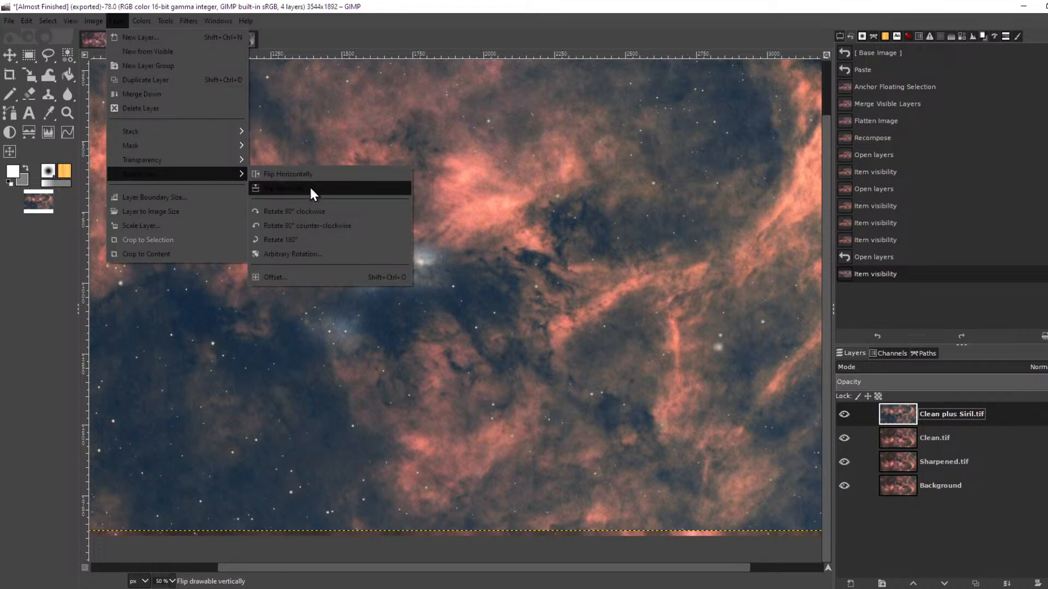
left_click(356, 189)
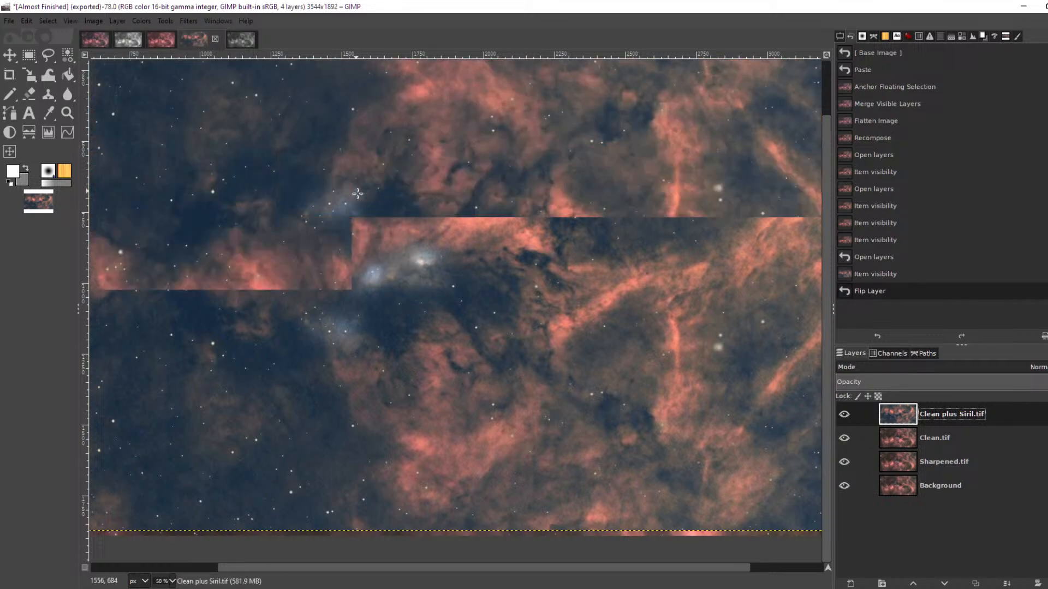
- Compare the nebula with the Clean plus Siril.tif layer hidden and shown, at different zoom levels
left_click(843, 415)
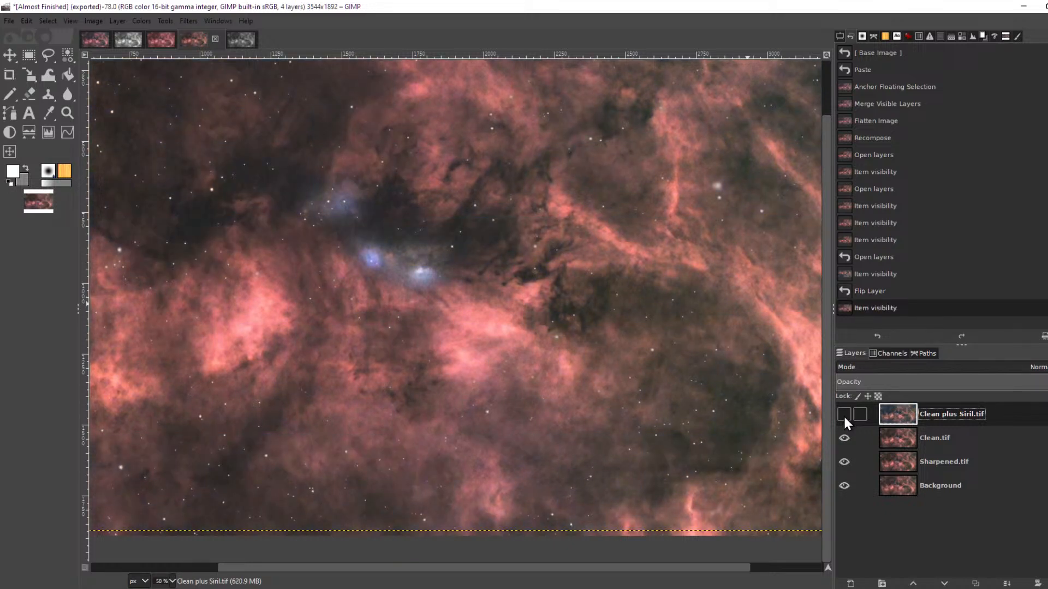
key("minus")
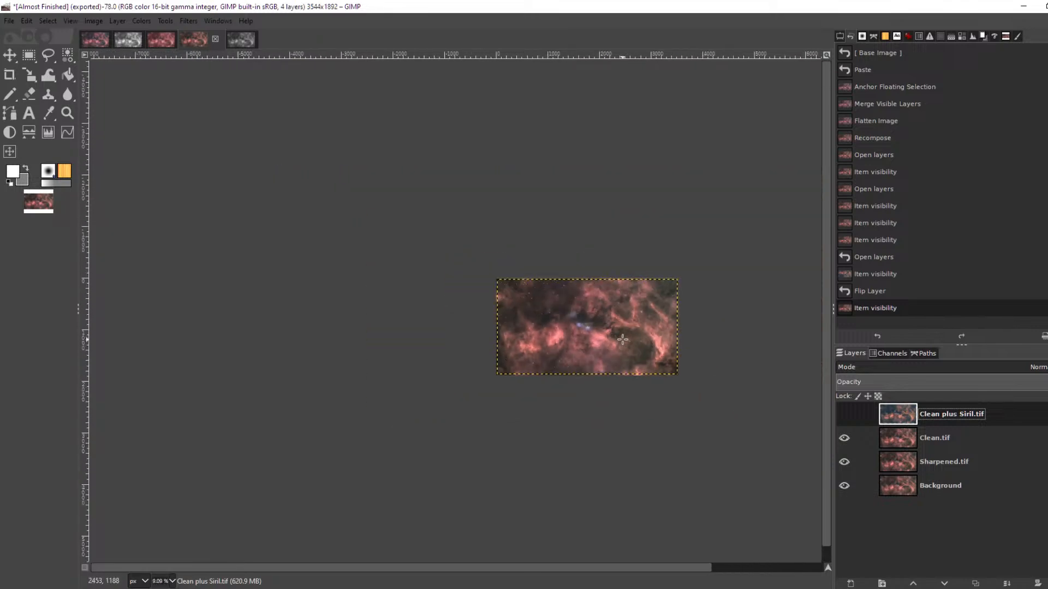
scroll(514, 307, "up", 1)
scroll(432, 292, "down", 4)
scroll(376, 274, "up", 4)
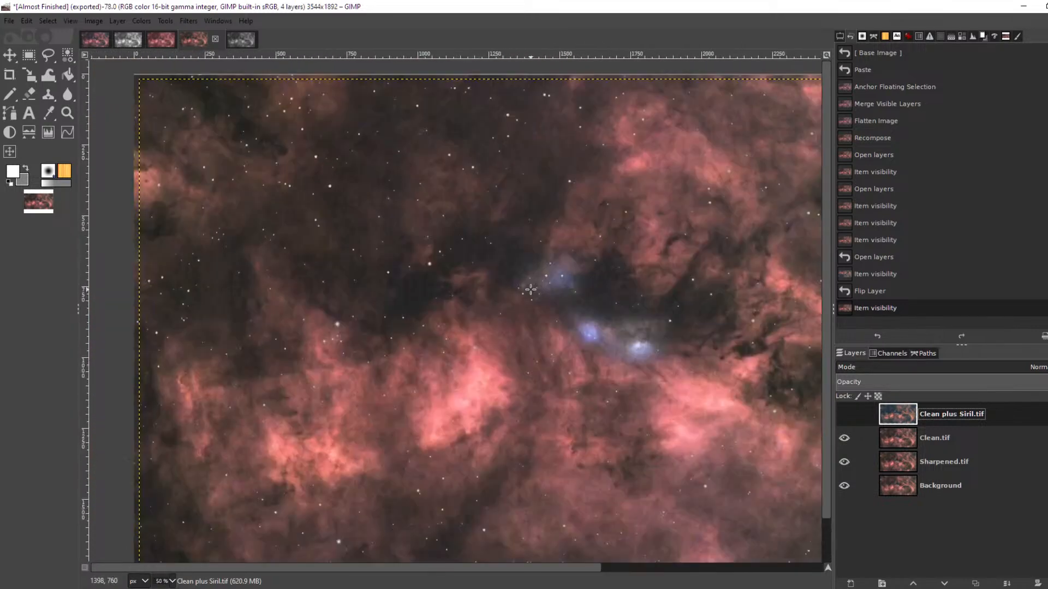
scroll(594, 317, "down", 2)
scroll(686, 354, "up", 1)
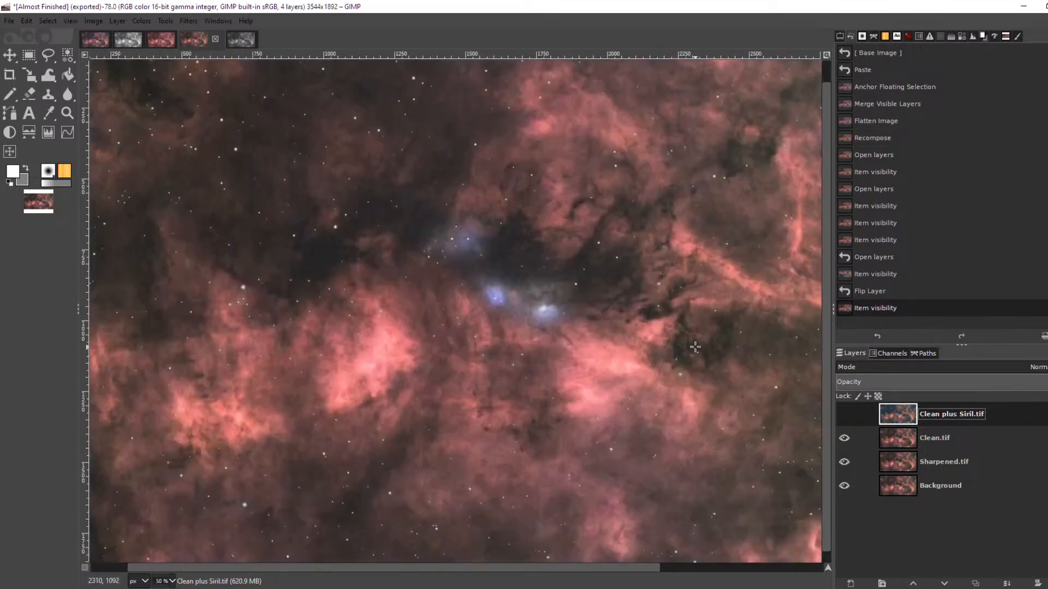
left_click(844, 415)
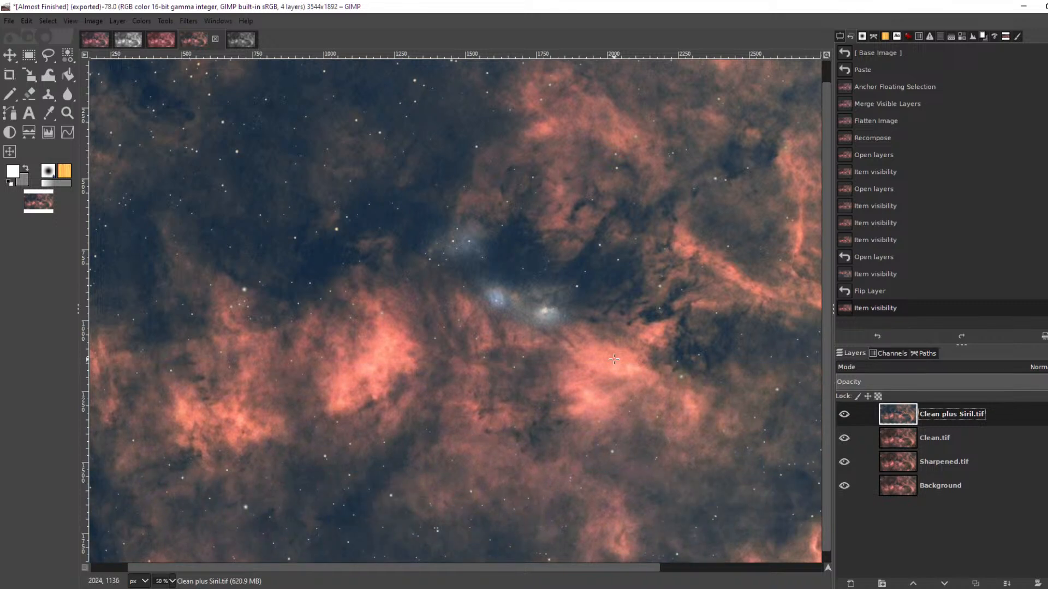
scroll(608, 352, "down", 1)
scroll(715, 372, "up", 1)
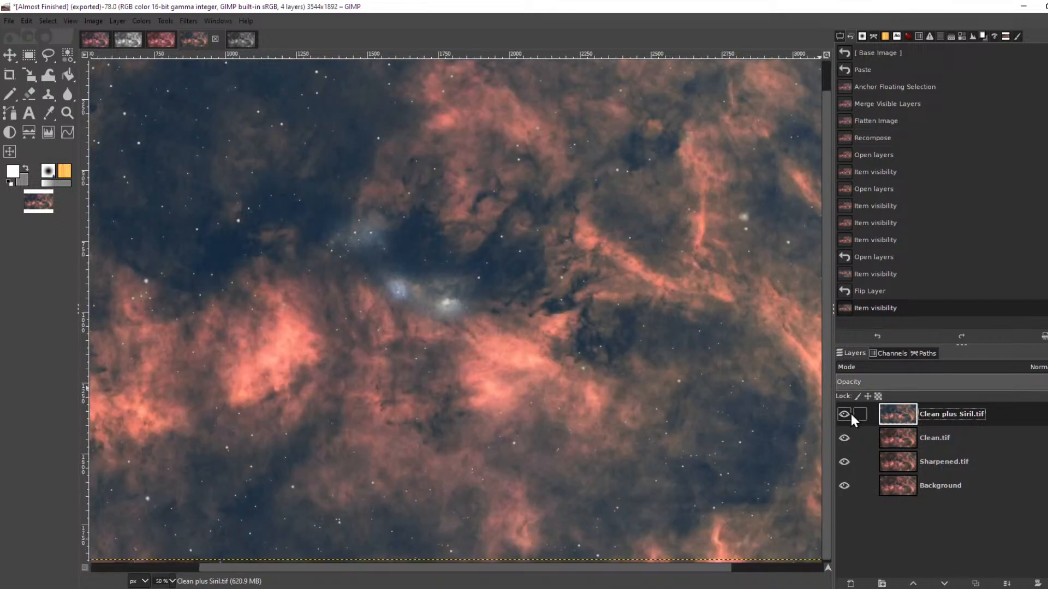
- Hide the Clean plus Siril.tif layer and examine the blue core and surrounding red clouds of the Clean.tif version, in detail and as a whole
left_click(850, 413)
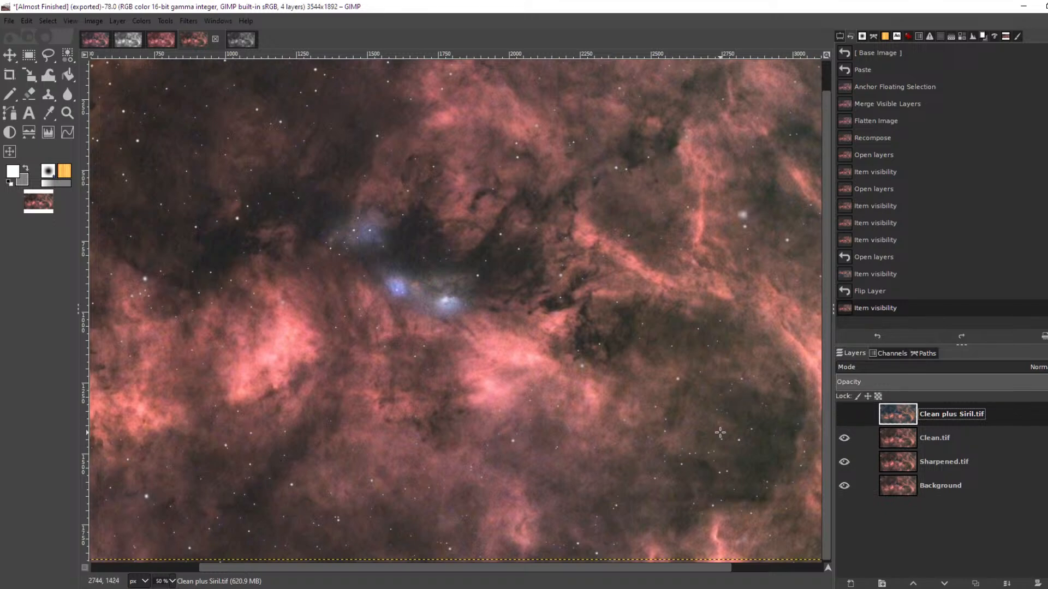
scroll(707, 441, "up", 5)
scroll(707, 441, "down", 6)
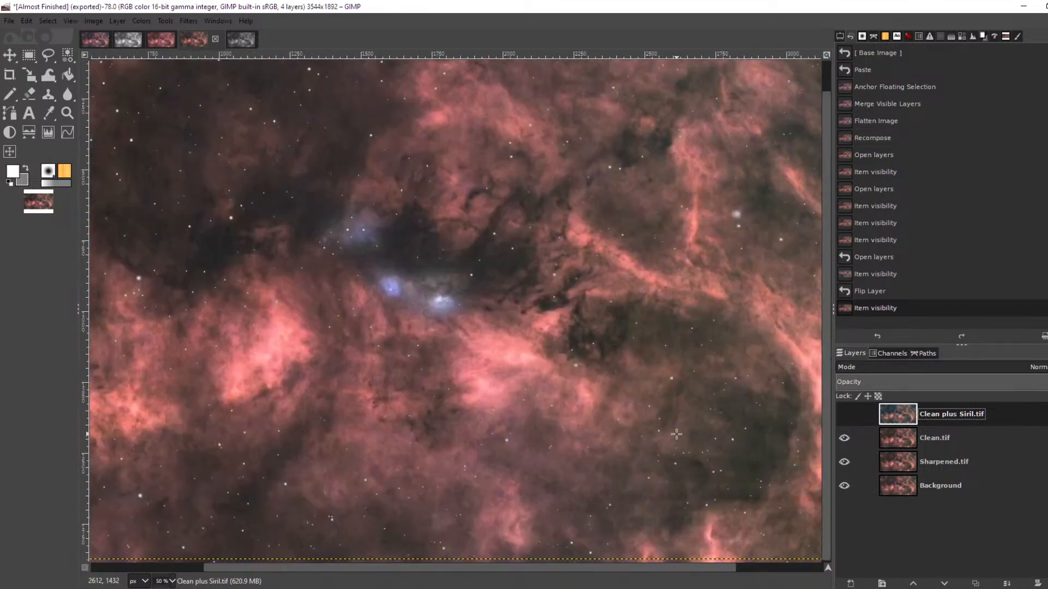
scroll(554, 375, "up", 4)
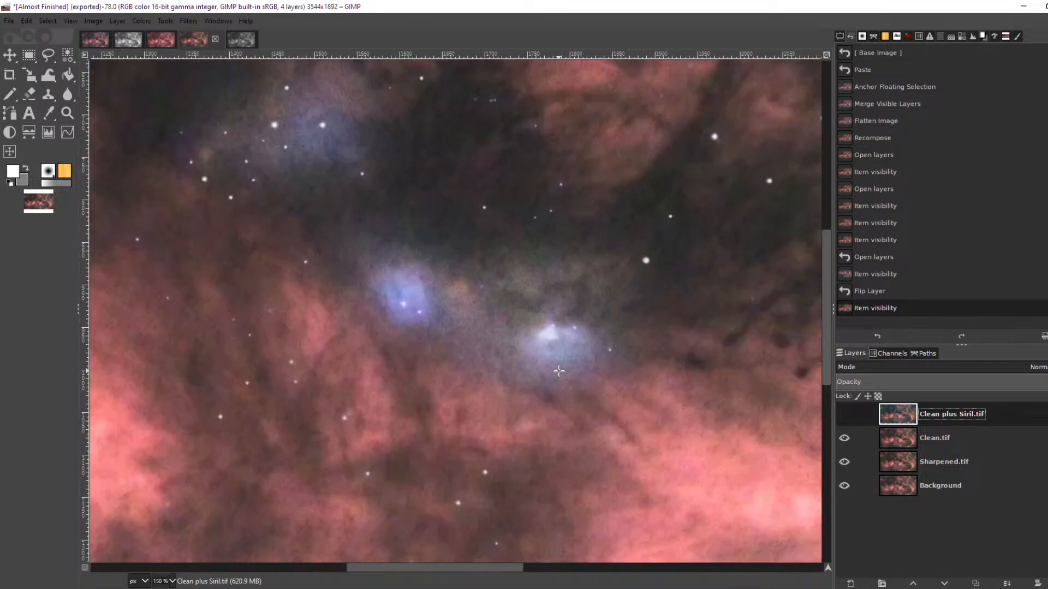
scroll(558, 371, "down", 2)
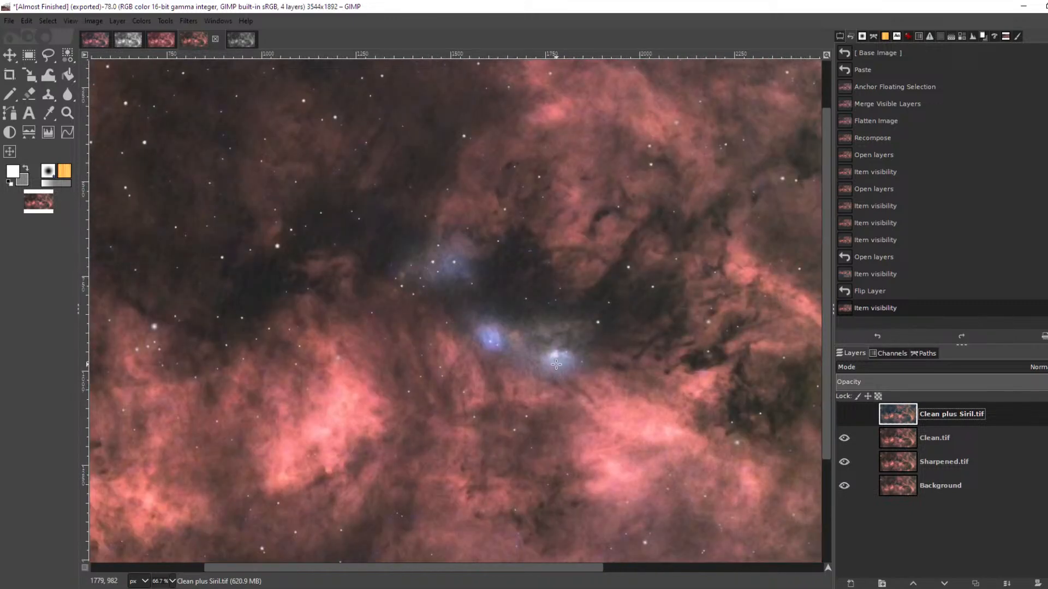
scroll(559, 372, "down", 2)
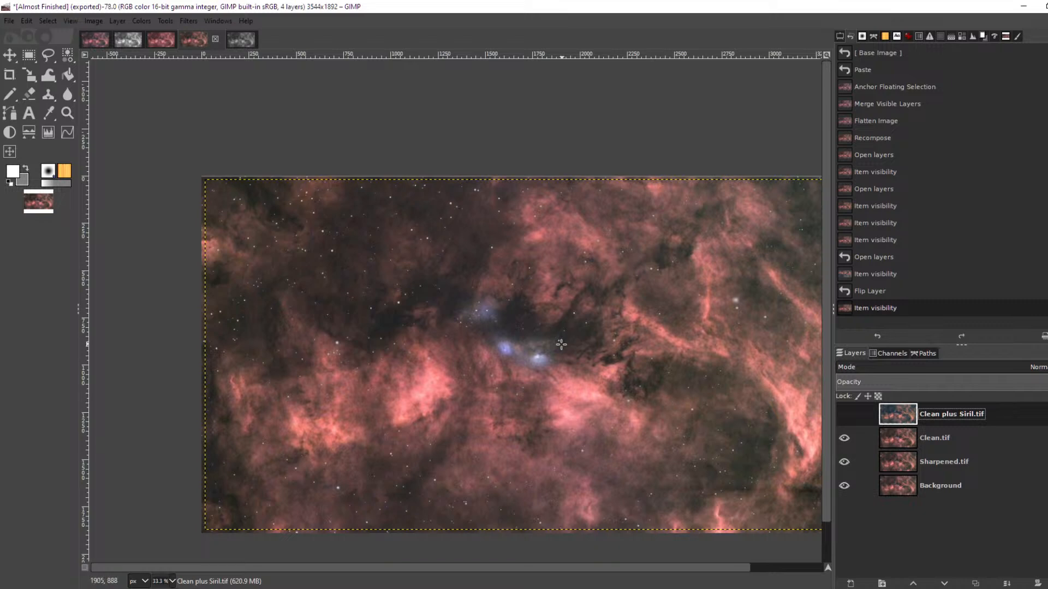
scroll(545, 353, "up", 3, "ctrl")
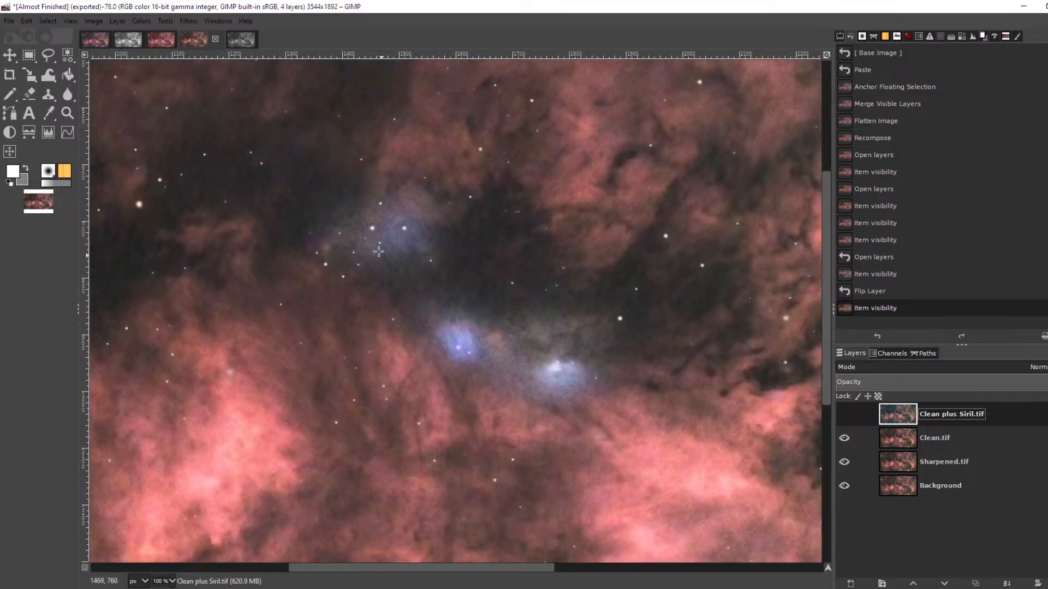
scroll(550, 358, "down", 4, "ctrl")
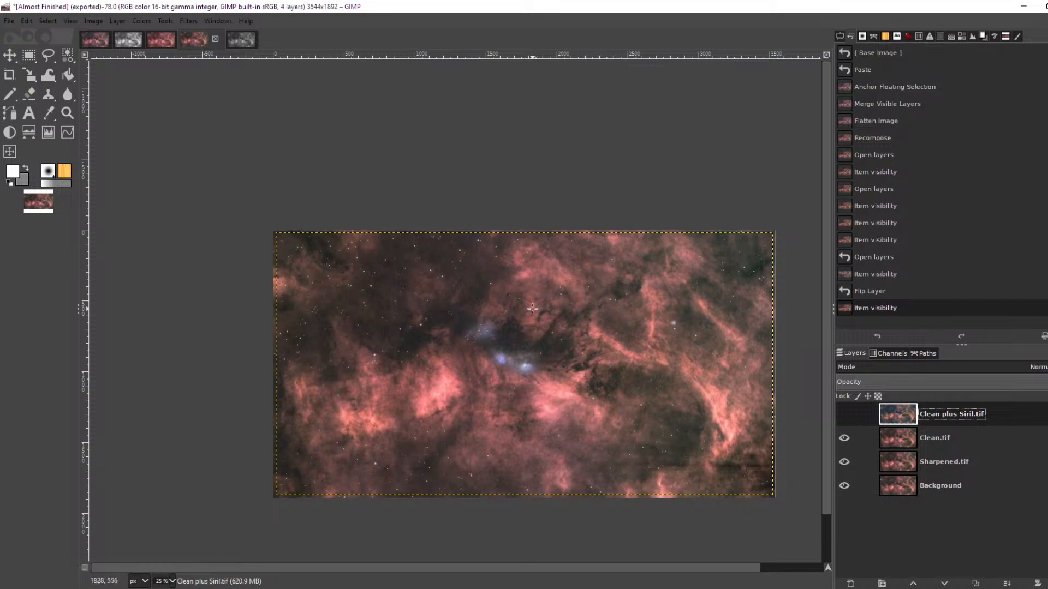
scroll(521, 368, "up", 4)
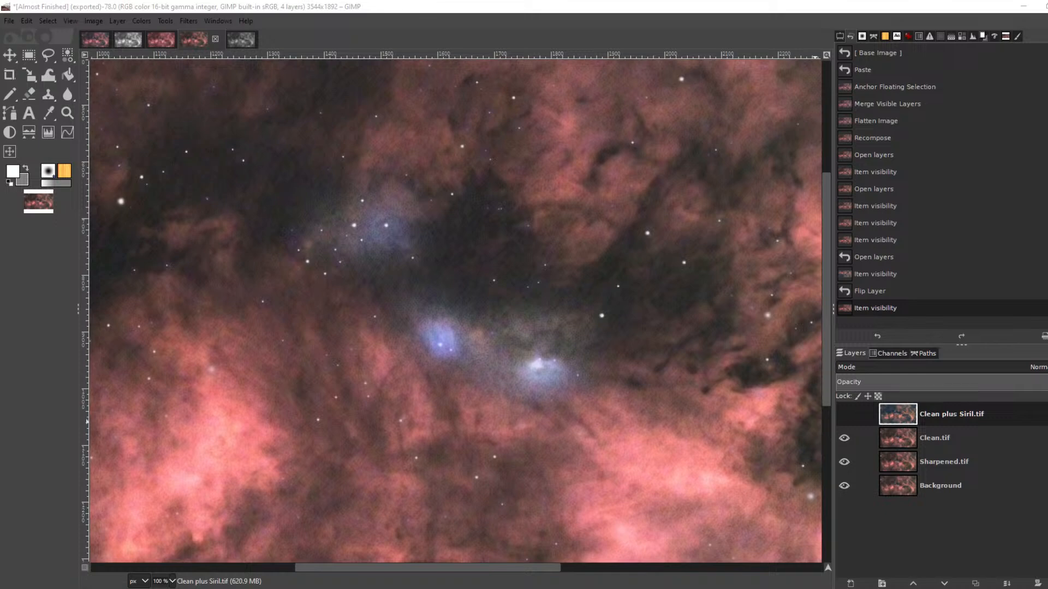
scroll(546, 377, "down", 2)
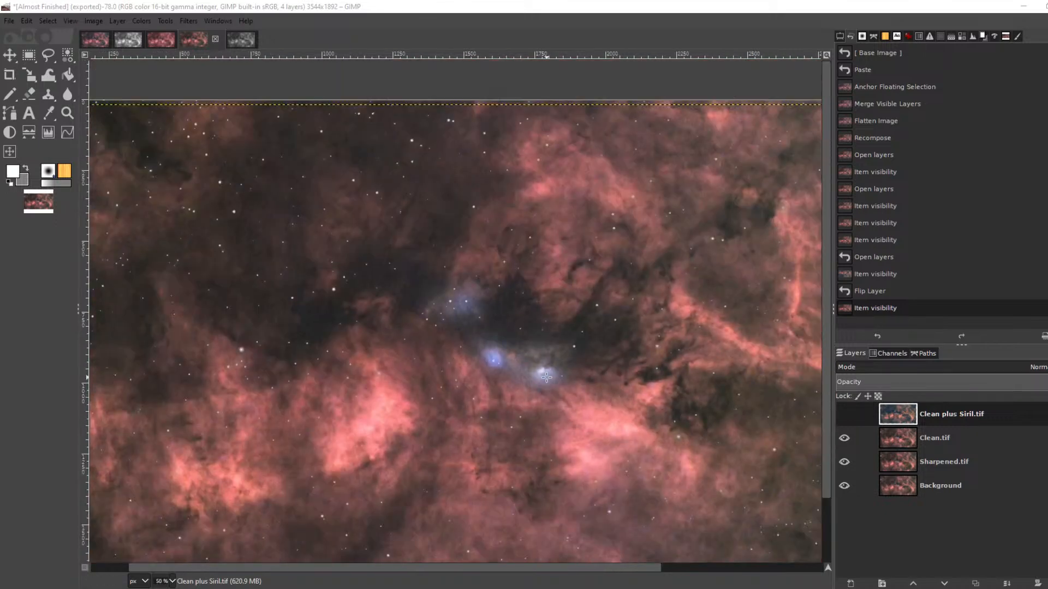
scroll(546, 376, "down", 2)
scroll(554, 376, "up", 1)
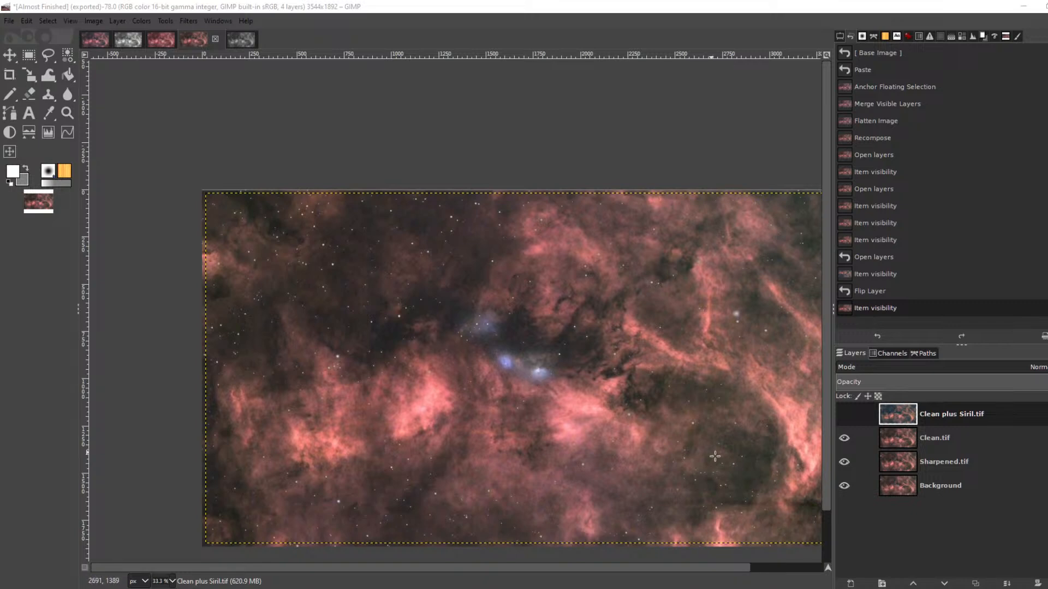